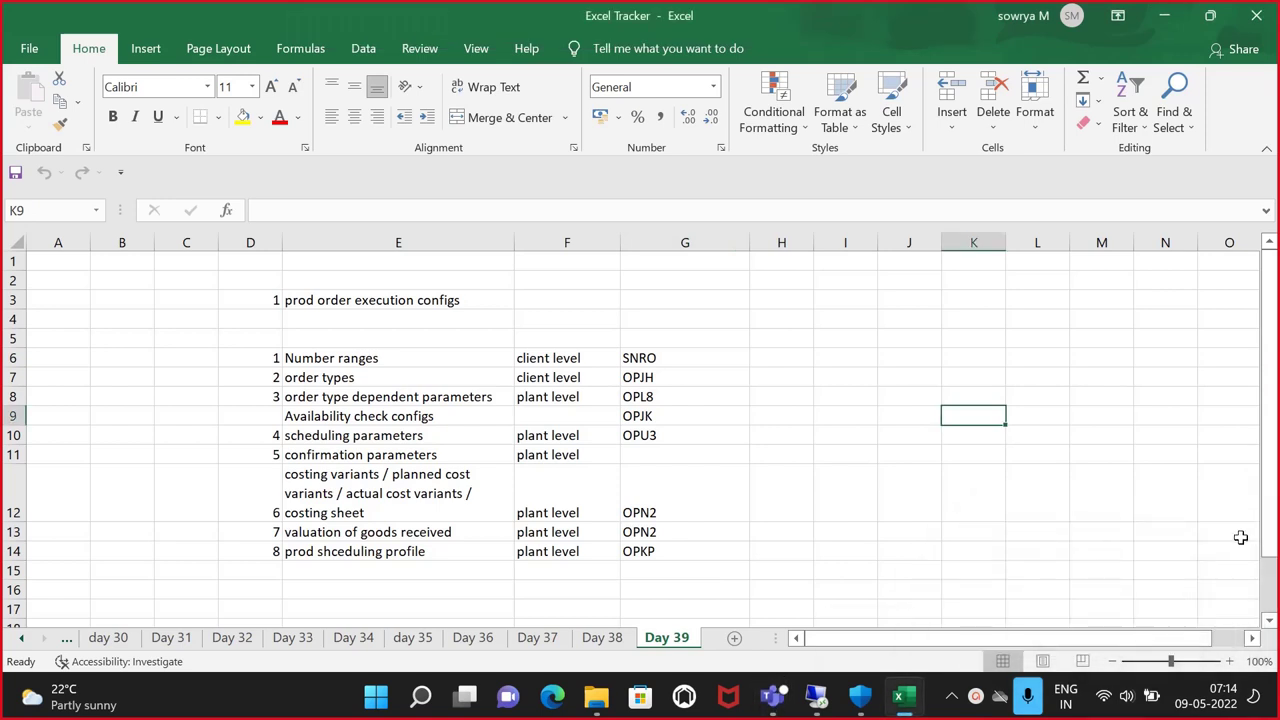
# Add a new worksheet after Day 39 and rename it "Day 40"
pyautogui.click(843, 568)
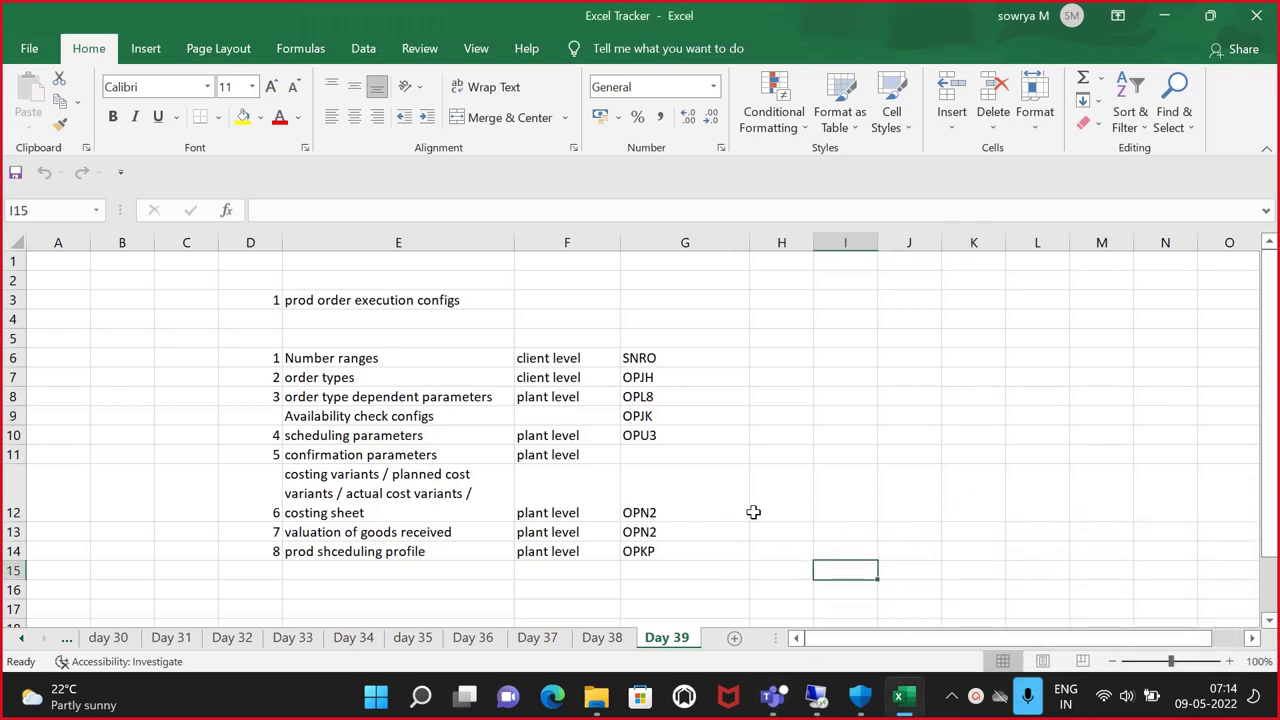
pyautogui.click(734, 637)
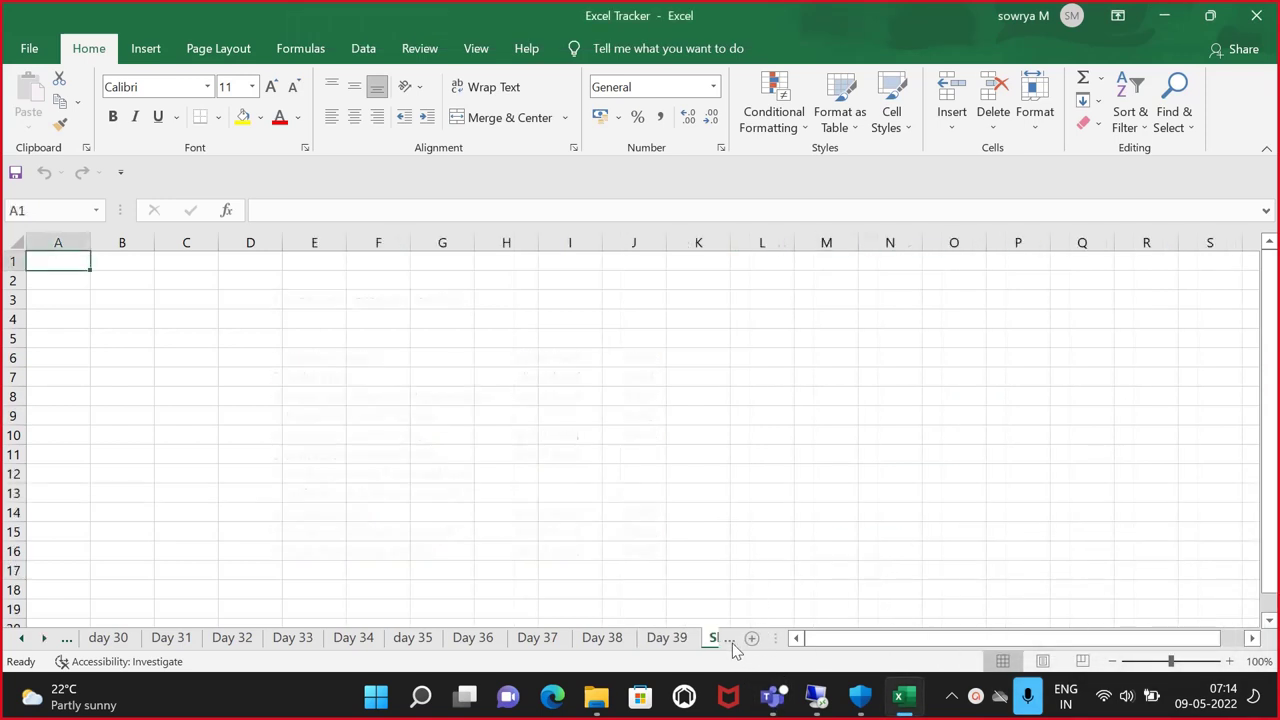
pyautogui.rightClick(716, 638)
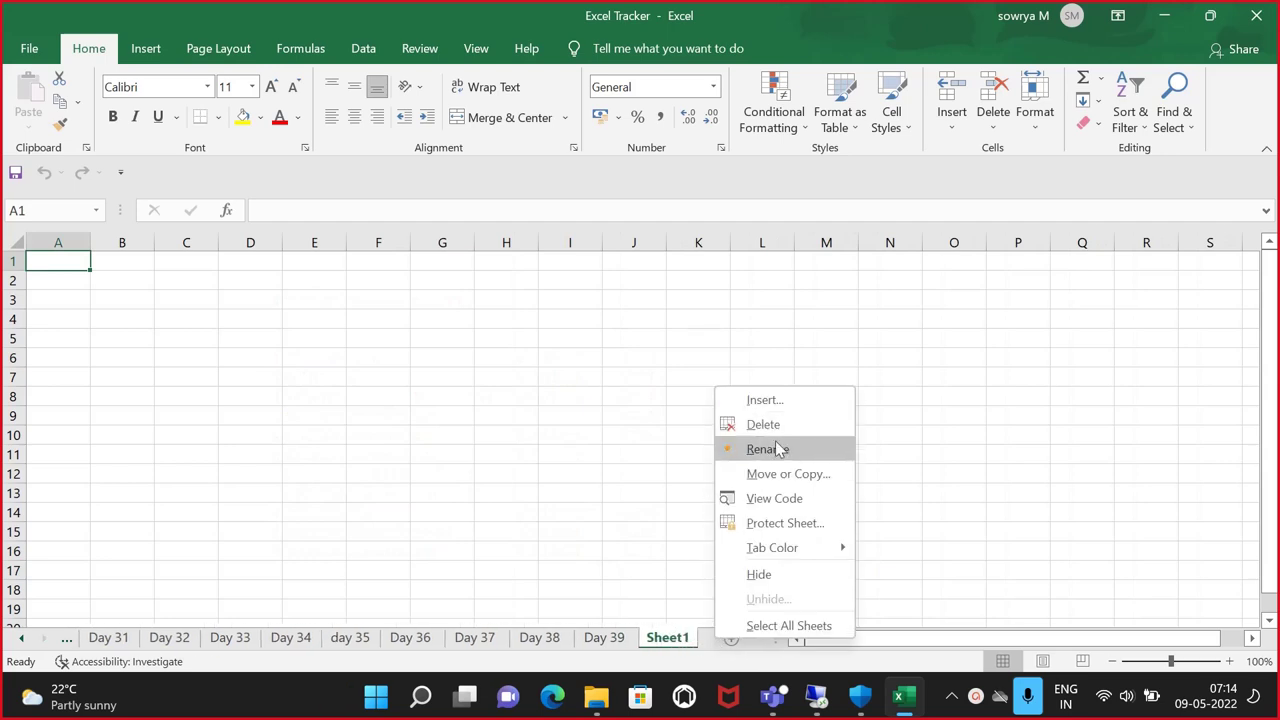
pyautogui.click(779, 449)
pyautogui.write('Day')
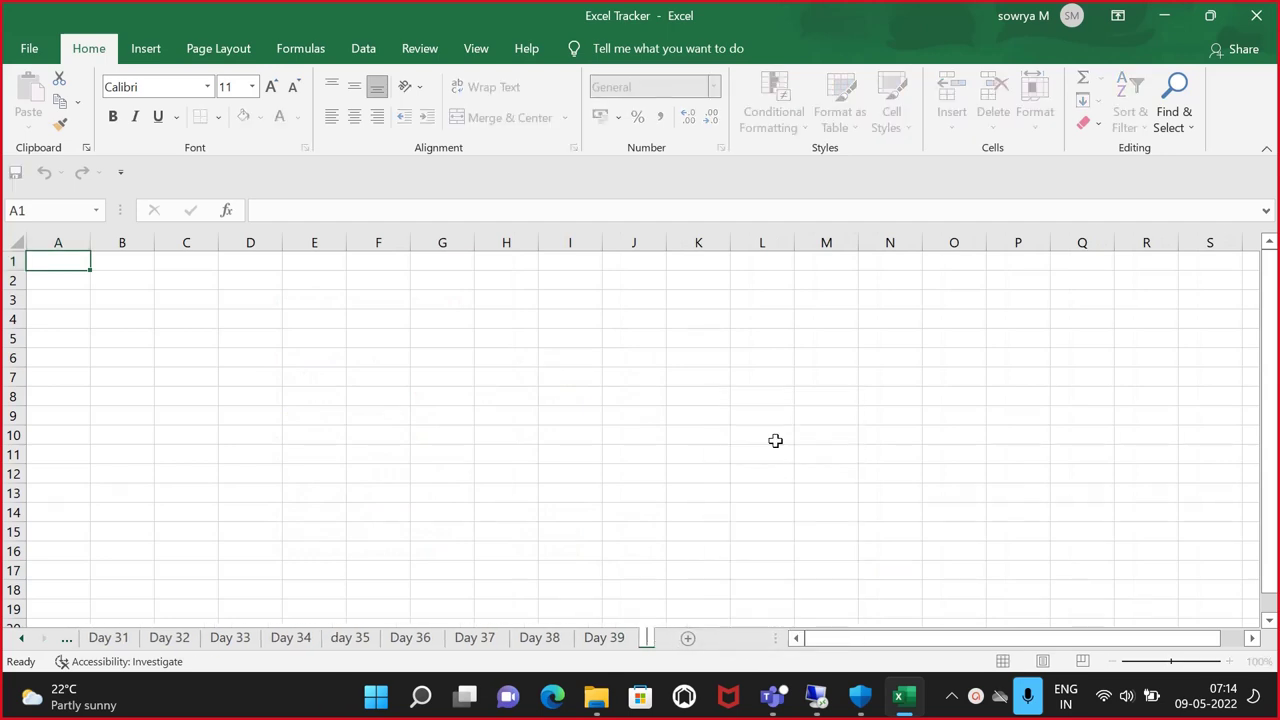
pyautogui.write(' 40')
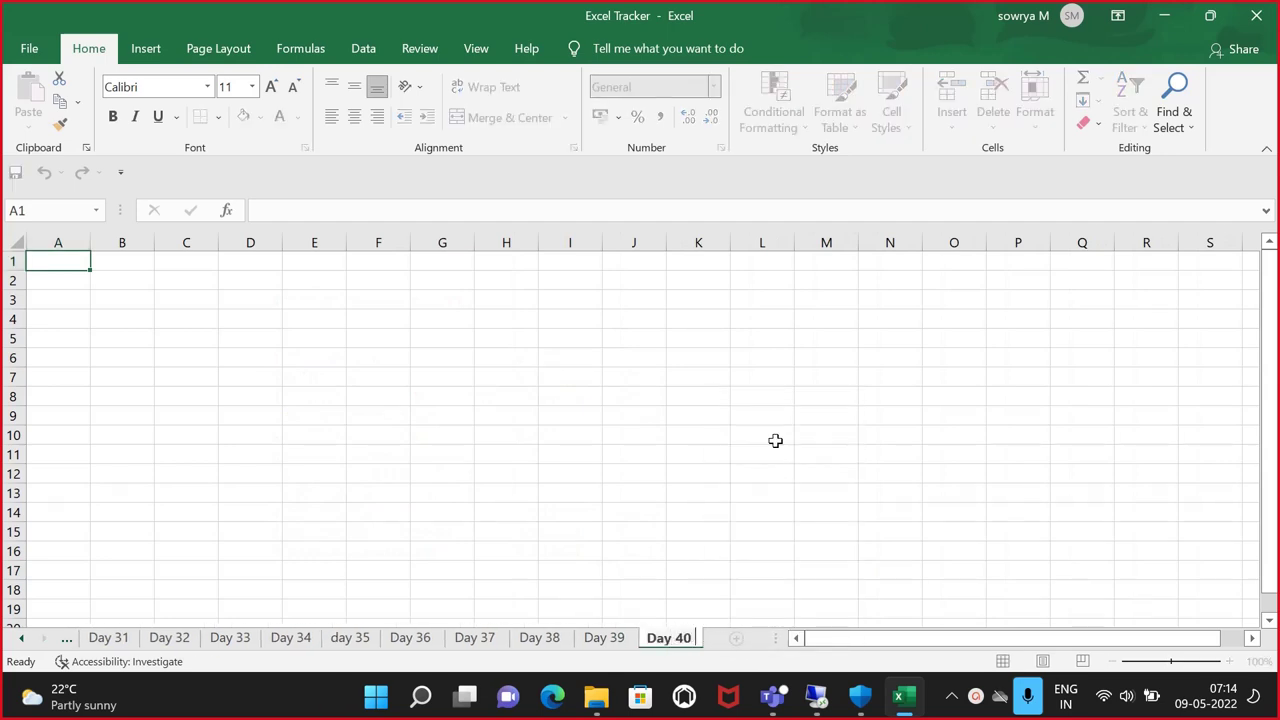
pyautogui.click(659, 498)
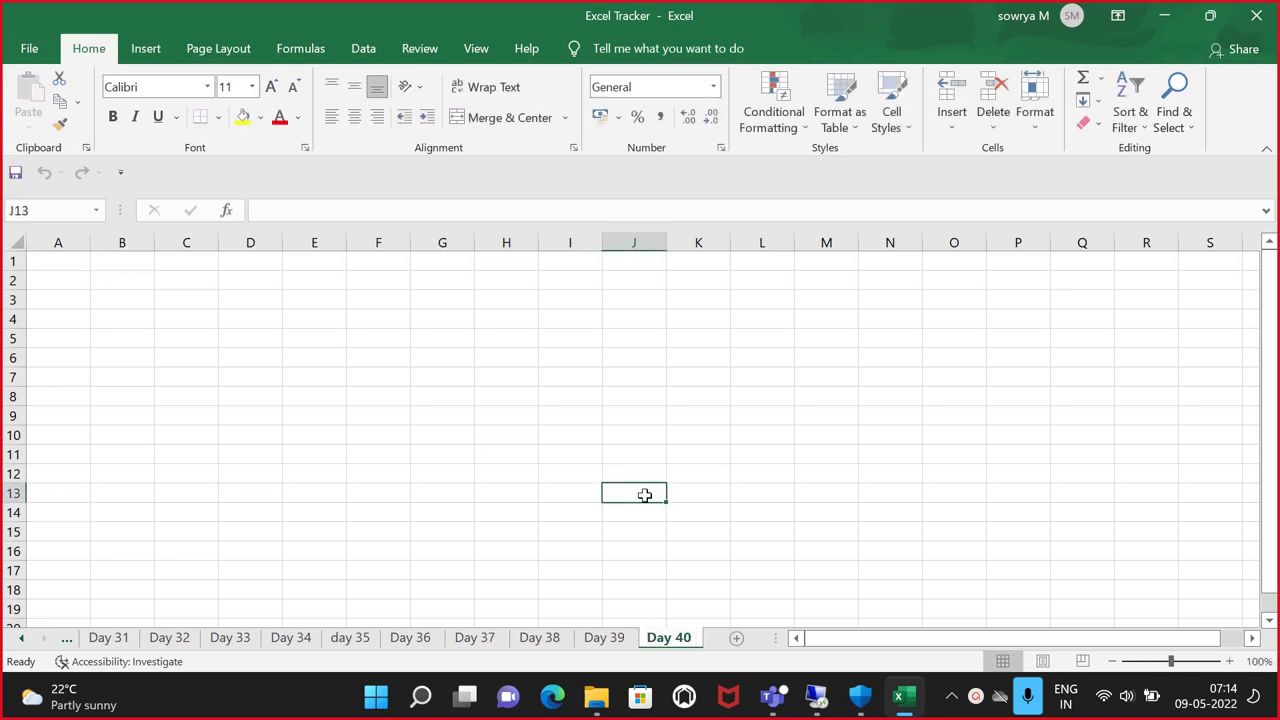
# Widen column F on the Day 40 sheet to nearly three times its default width
pyautogui.click(414, 437)
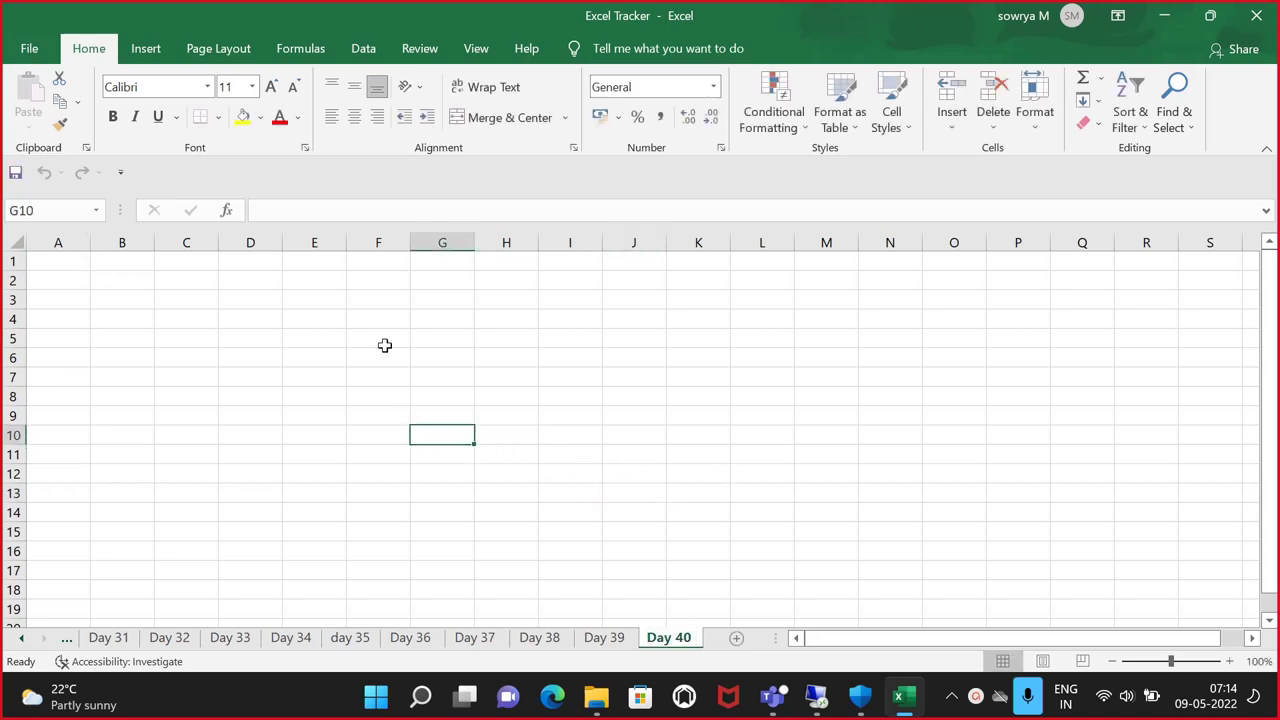
pyautogui.click(380, 302)
pyautogui.moveTo(410, 242); pyautogui.dragTo(523, 277)
pyautogui.click(422, 320)
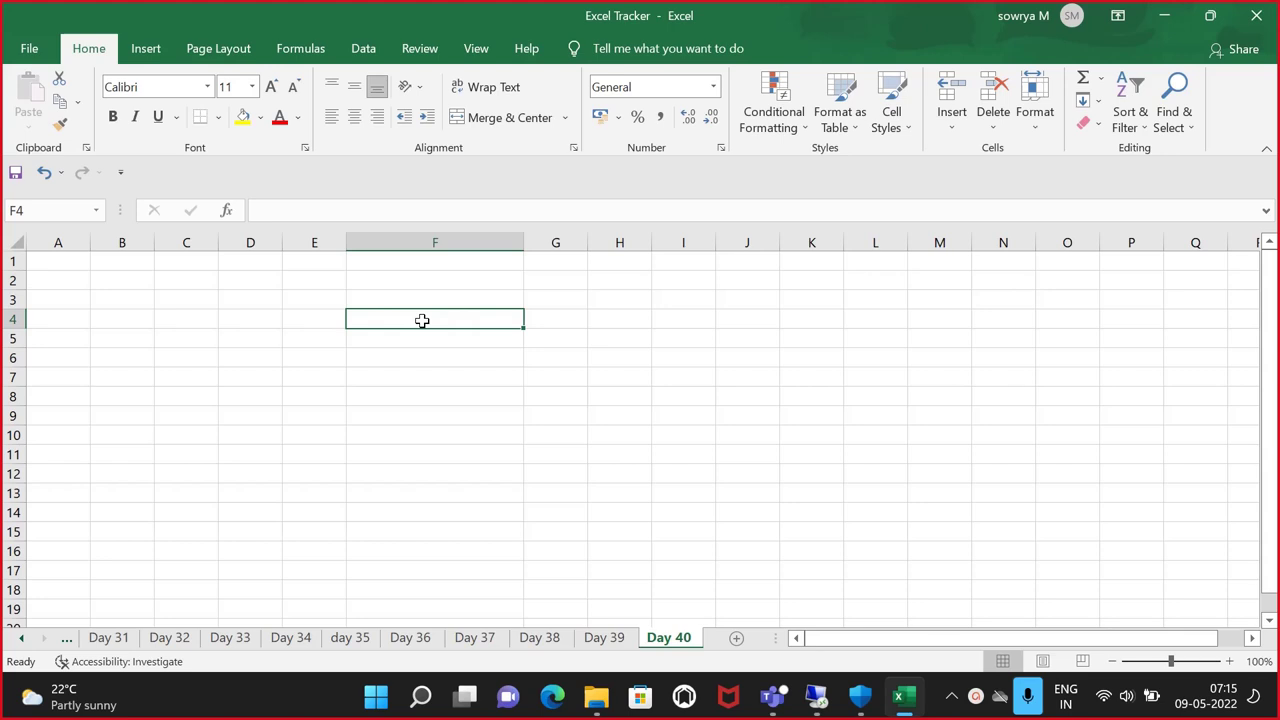
pyautogui.click(1212, 697)
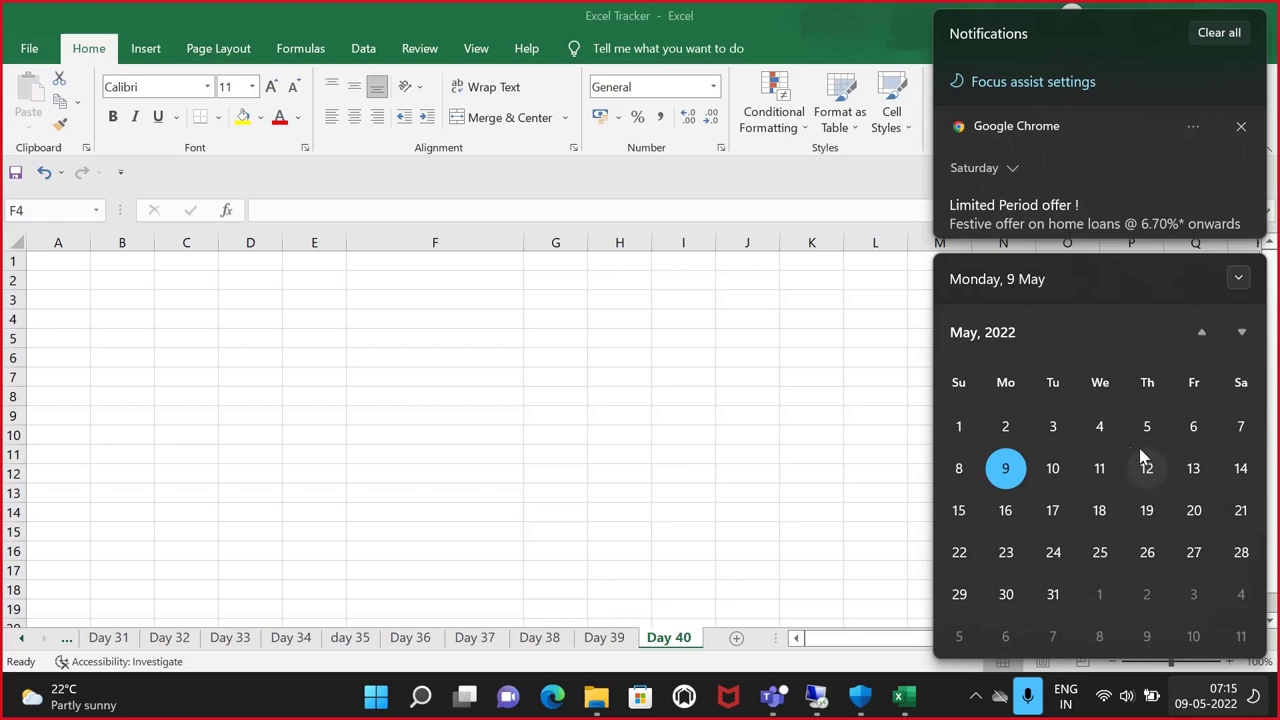
pyautogui.click(540, 388)
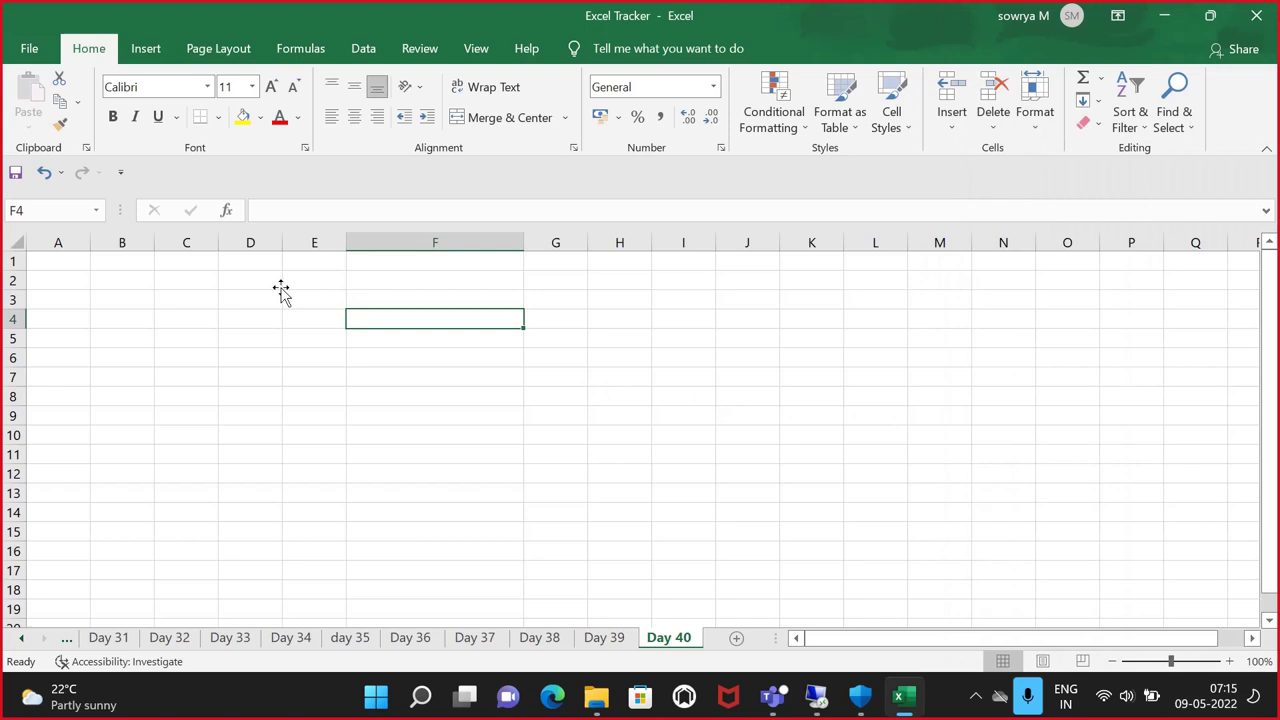
# Widen column F slightly further, to a little over three times the default width
pyautogui.click(377, 355)
pyautogui.click(406, 324)
pyautogui.moveTo(520, 252); pyautogui.dragTo(561, 252)
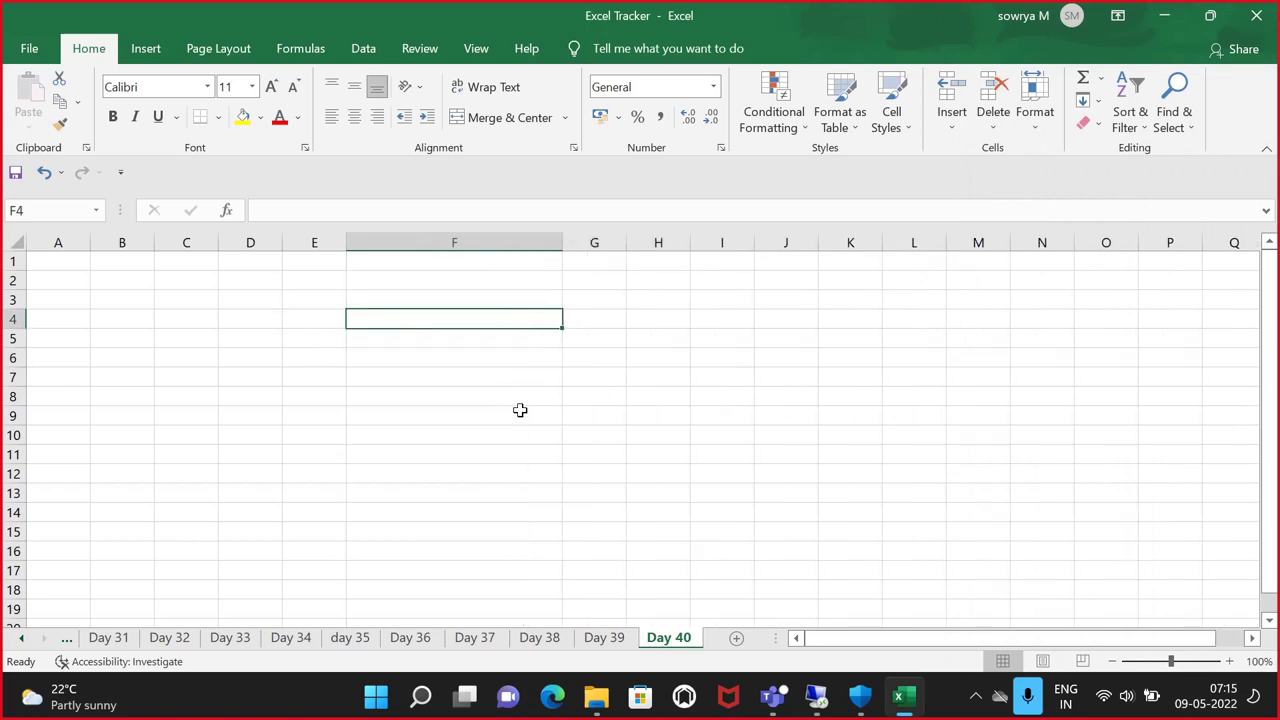
pyautogui.click(434, 383)
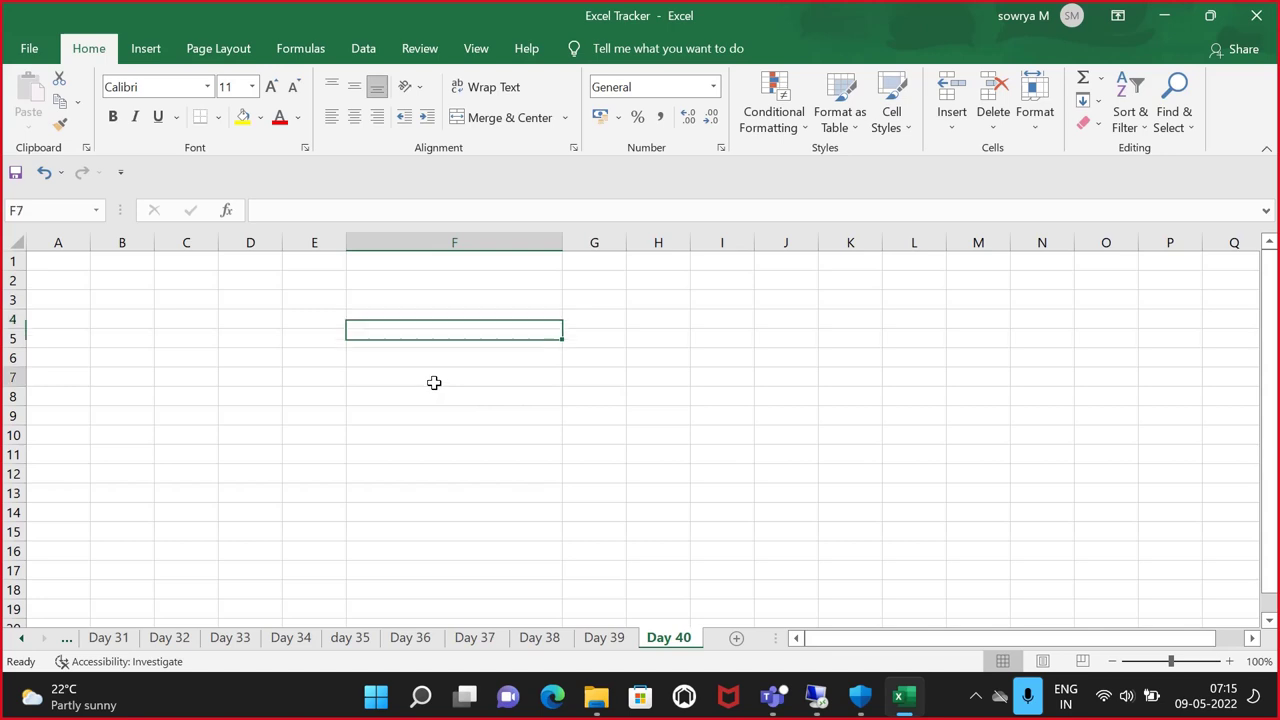
pyautogui.click(424, 325)
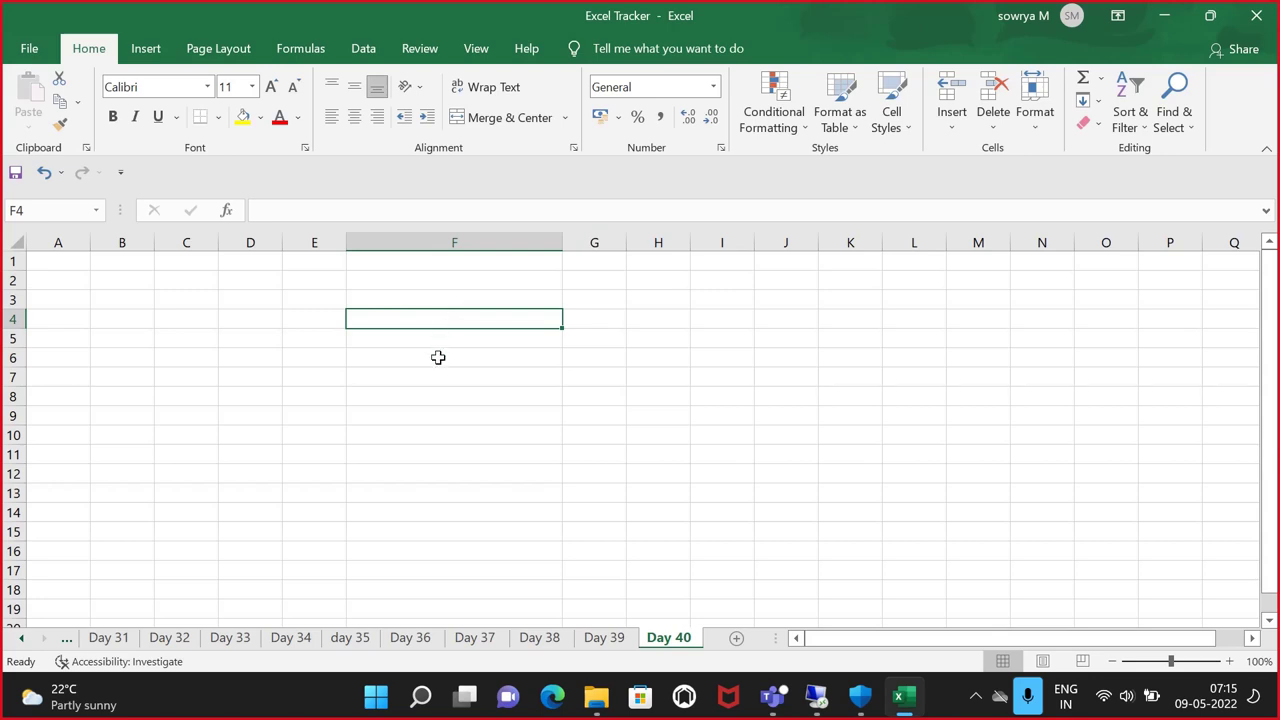
pyautogui.click(437, 357)
pyautogui.click(438, 316)
pyautogui.click(457, 369)
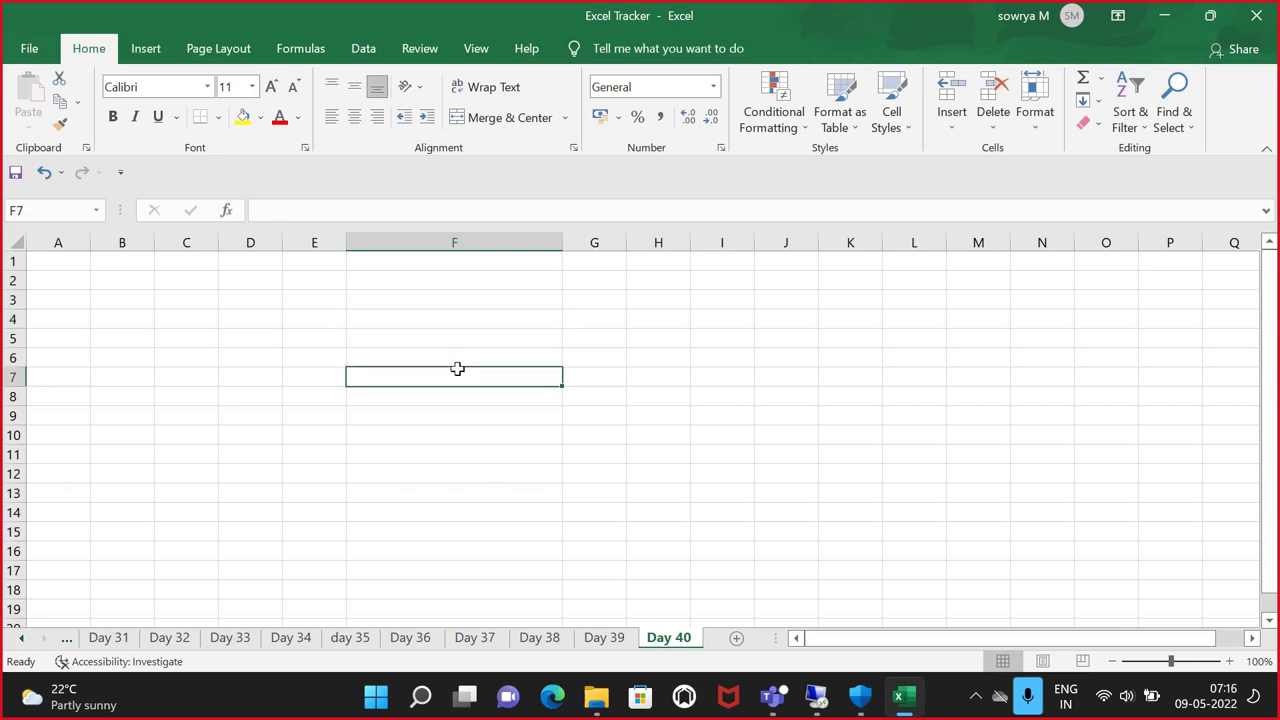
pyautogui.click(482, 345)
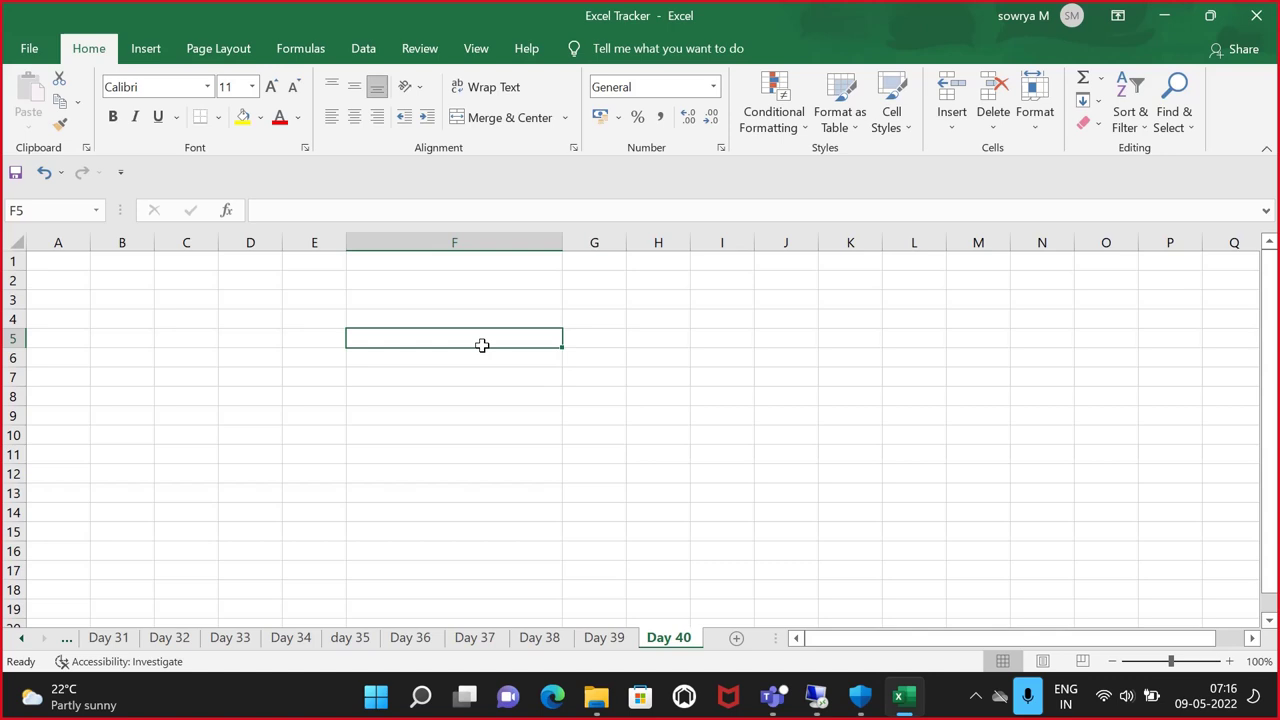
pyautogui.click(380, 381)
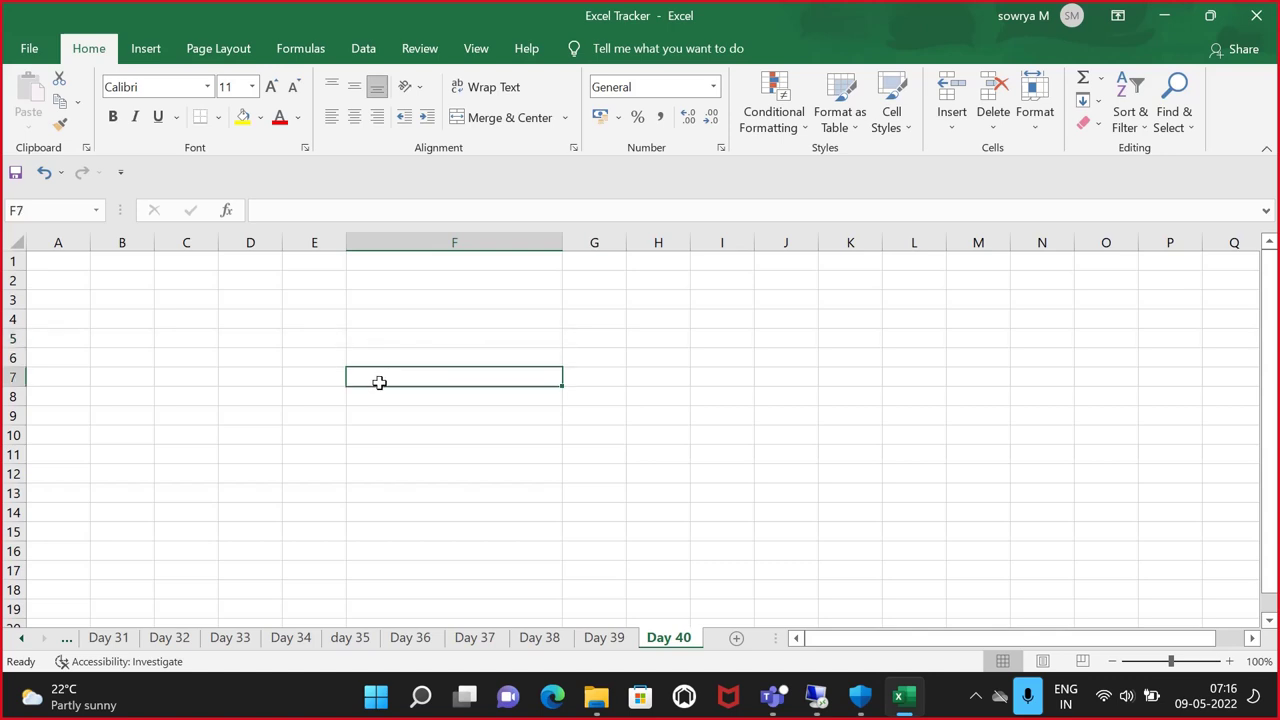
pyautogui.click(398, 343)
pyautogui.click(407, 323)
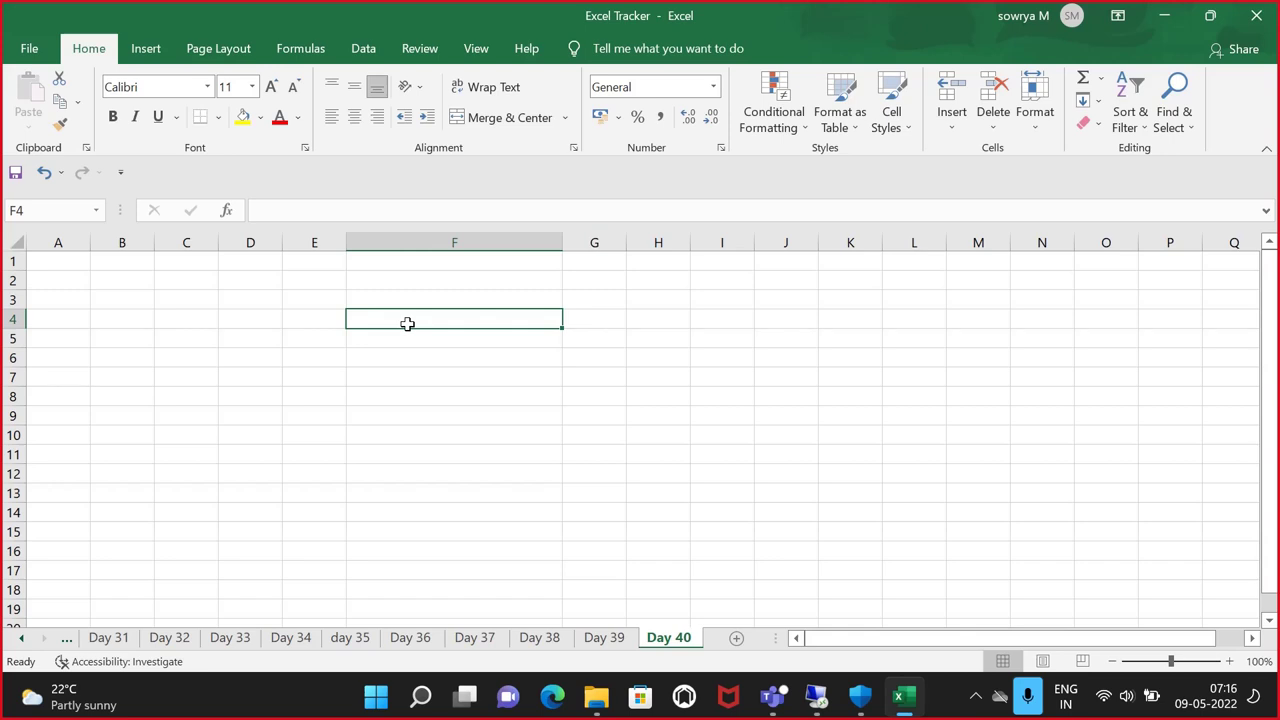
pyautogui.click(406, 380)
pyautogui.click(406, 396)
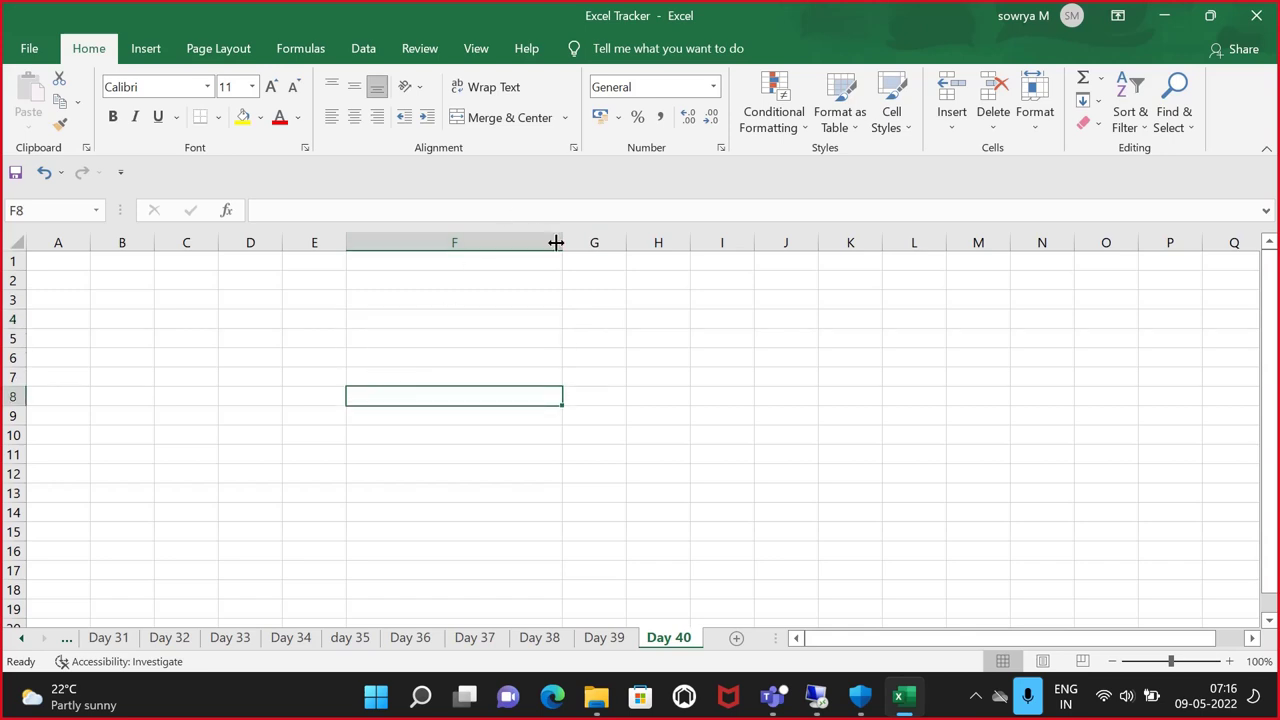
# Widen column F to roughly seven times the default width and narrow column E slightly
pyautogui.moveTo(563, 243); pyautogui.dragTo(620, 250)
pyautogui.press('Up')
pyautogui.click(372, 314)
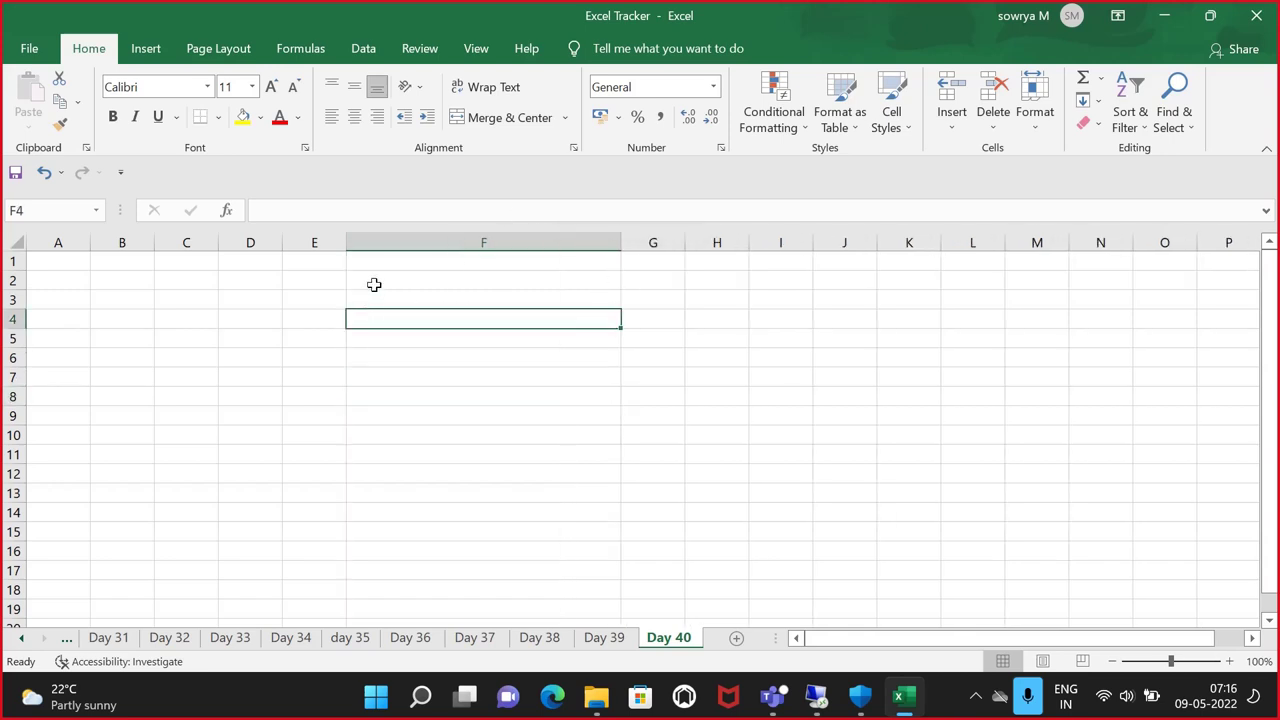
pyautogui.moveTo(352, 248); pyautogui.dragTo(324, 250)
pyautogui.moveTo(598, 243); pyautogui.dragTo(807, 286)
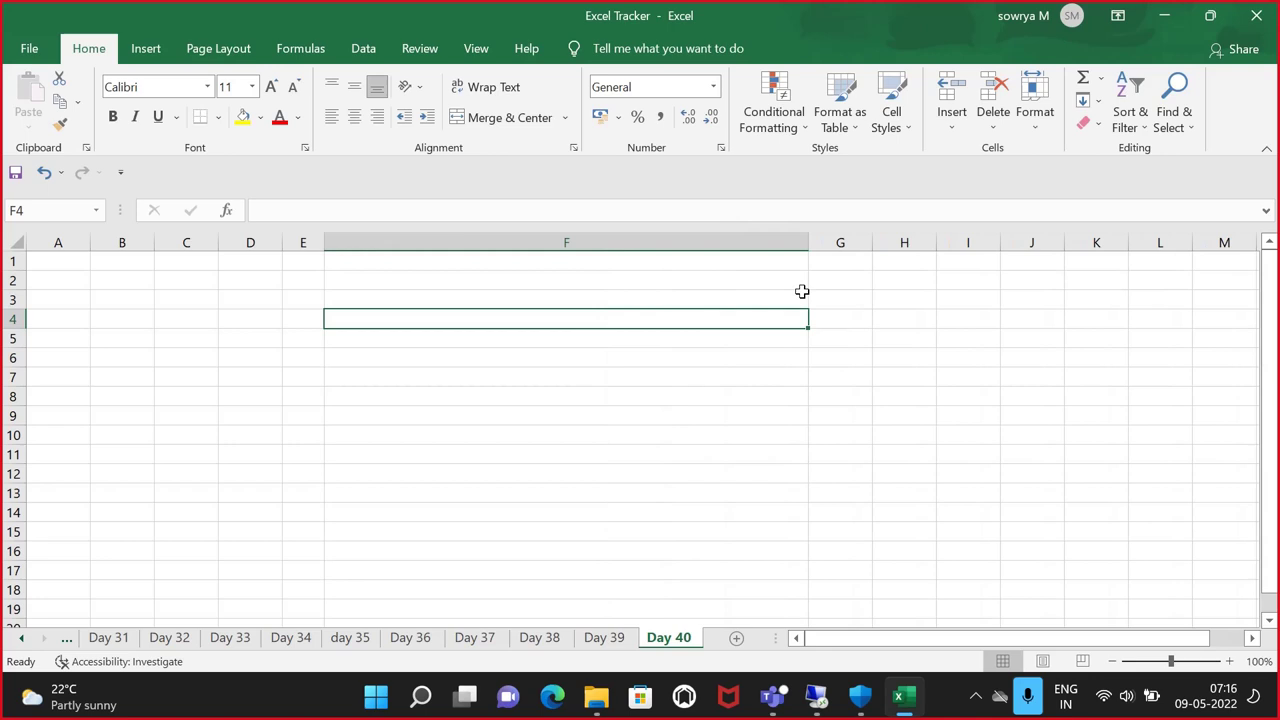
pyautogui.click(370, 341)
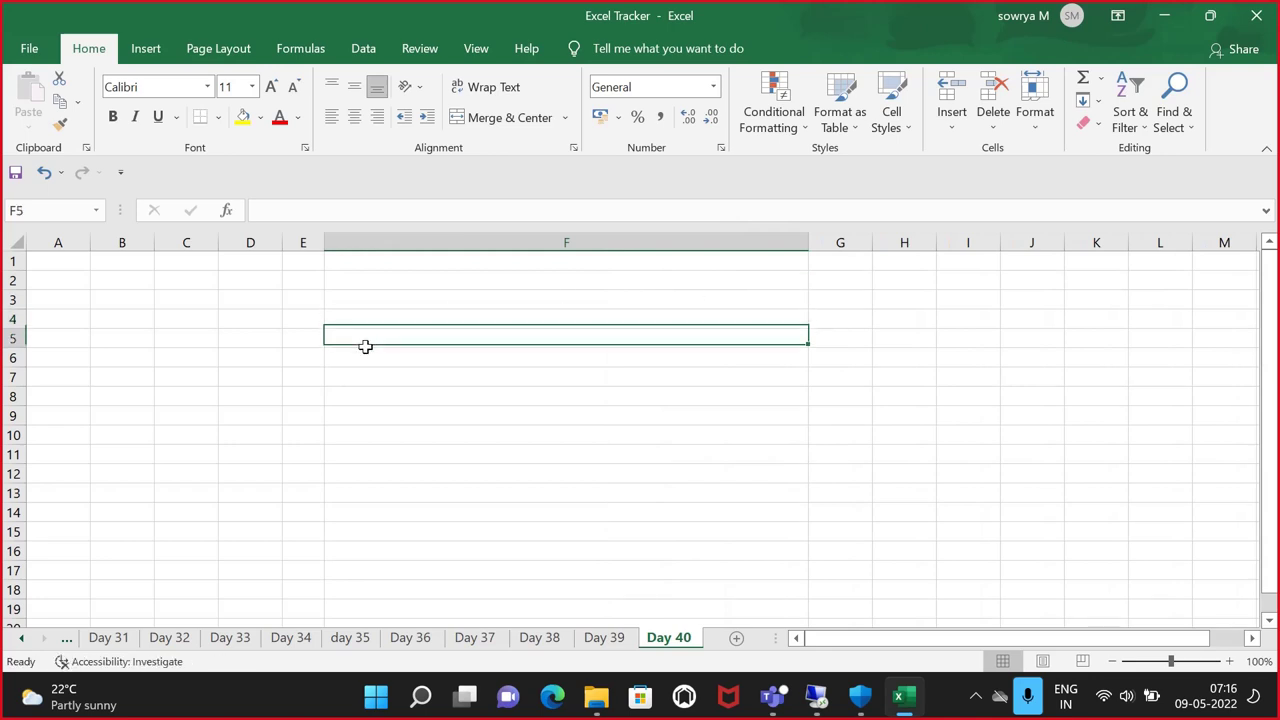
pyautogui.click(417, 315)
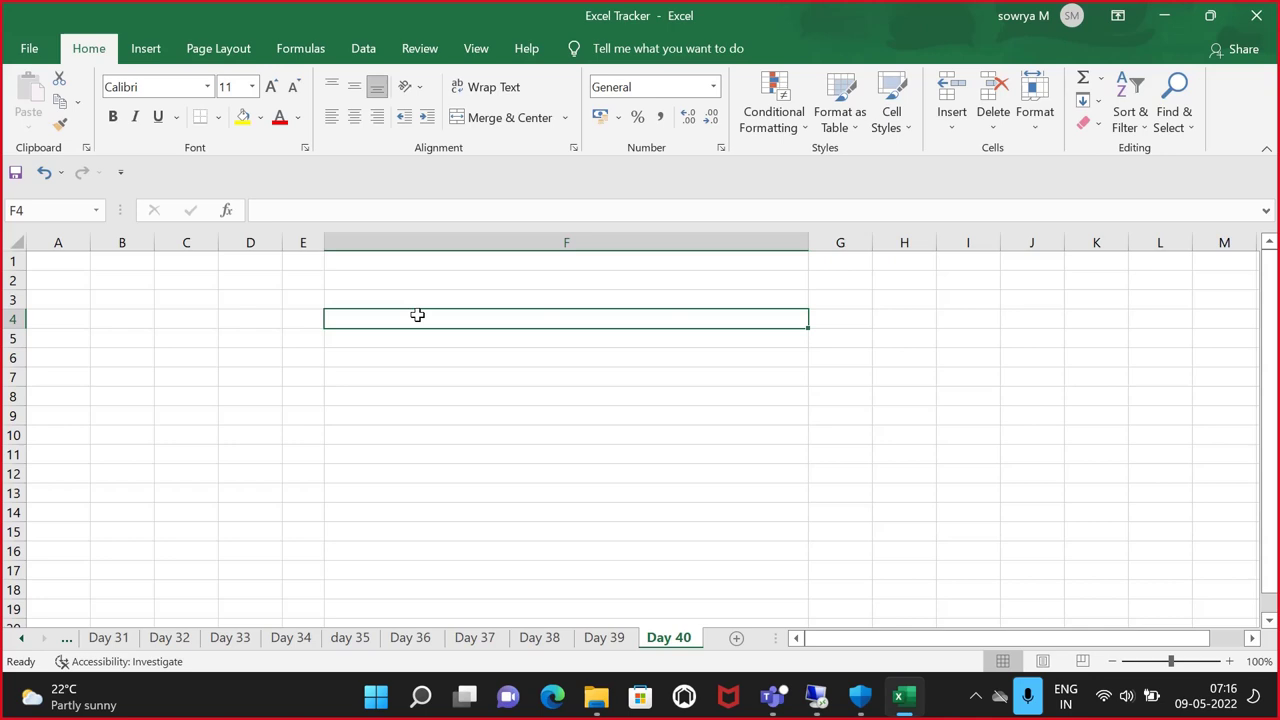
pyautogui.scroll(-4, 417, 315)
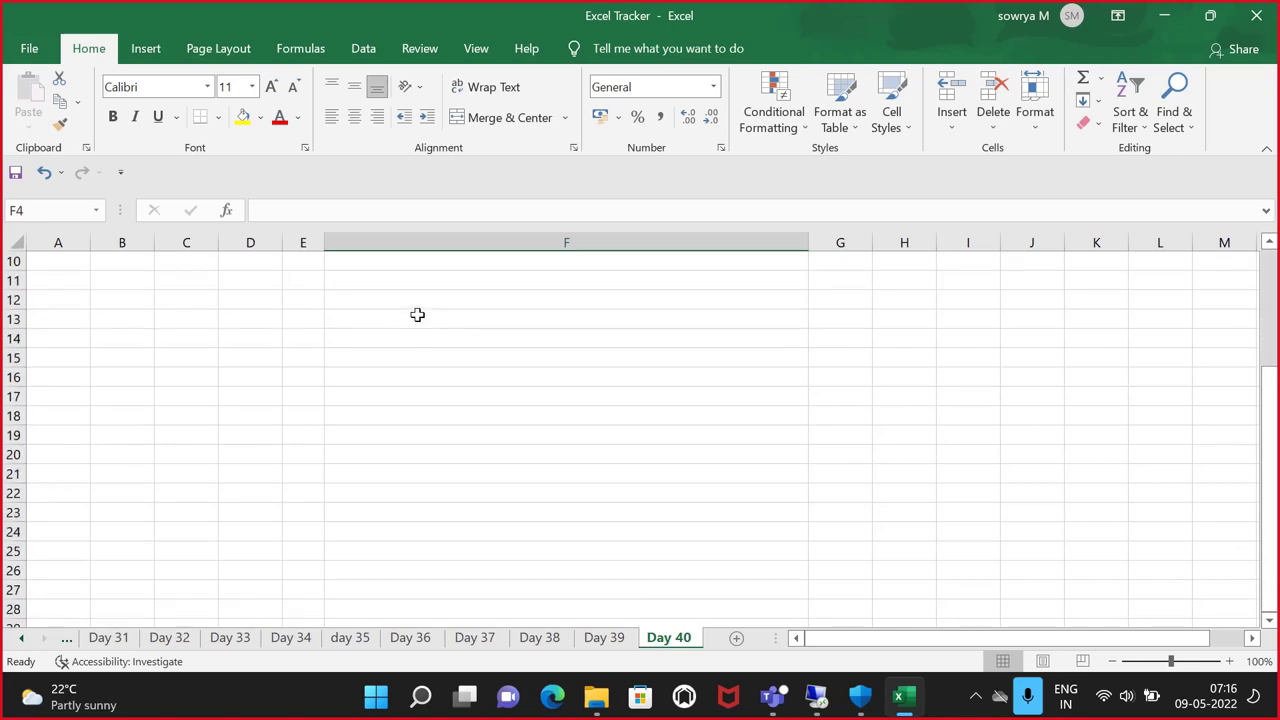
pyautogui.scroll(4, 417, 315)
pyautogui.click(314, 354)
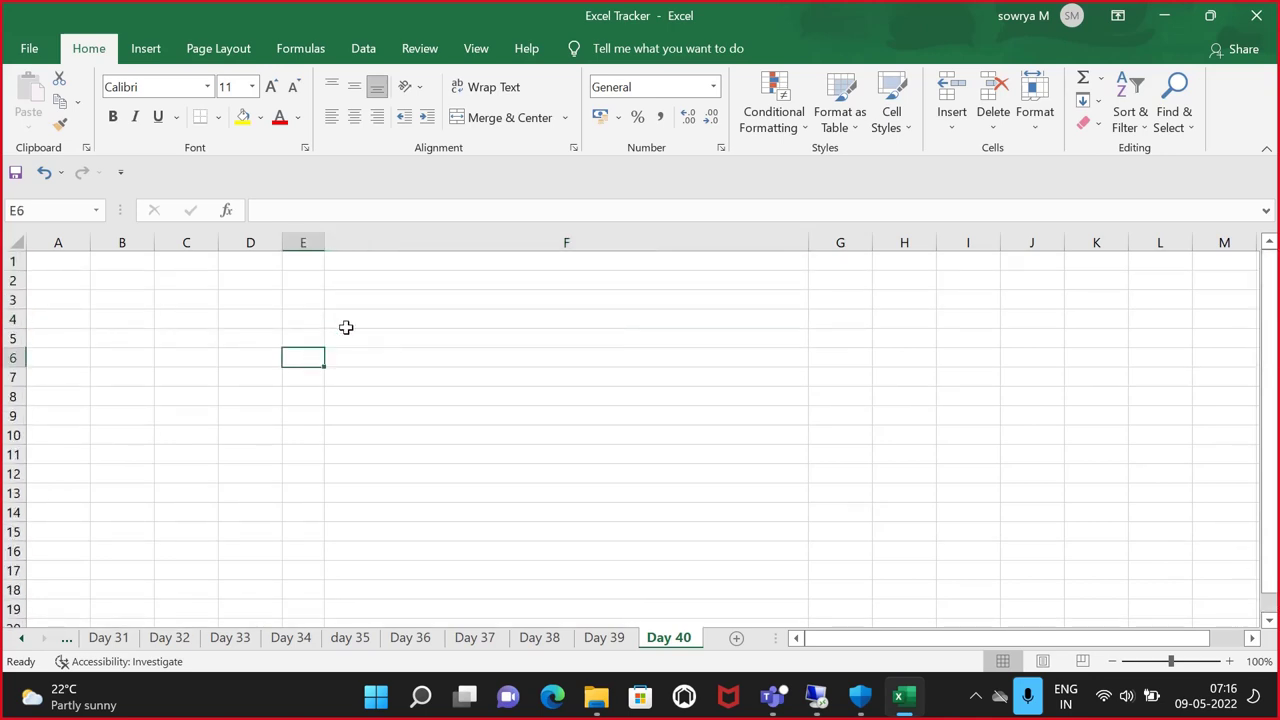
pyautogui.click(356, 318)
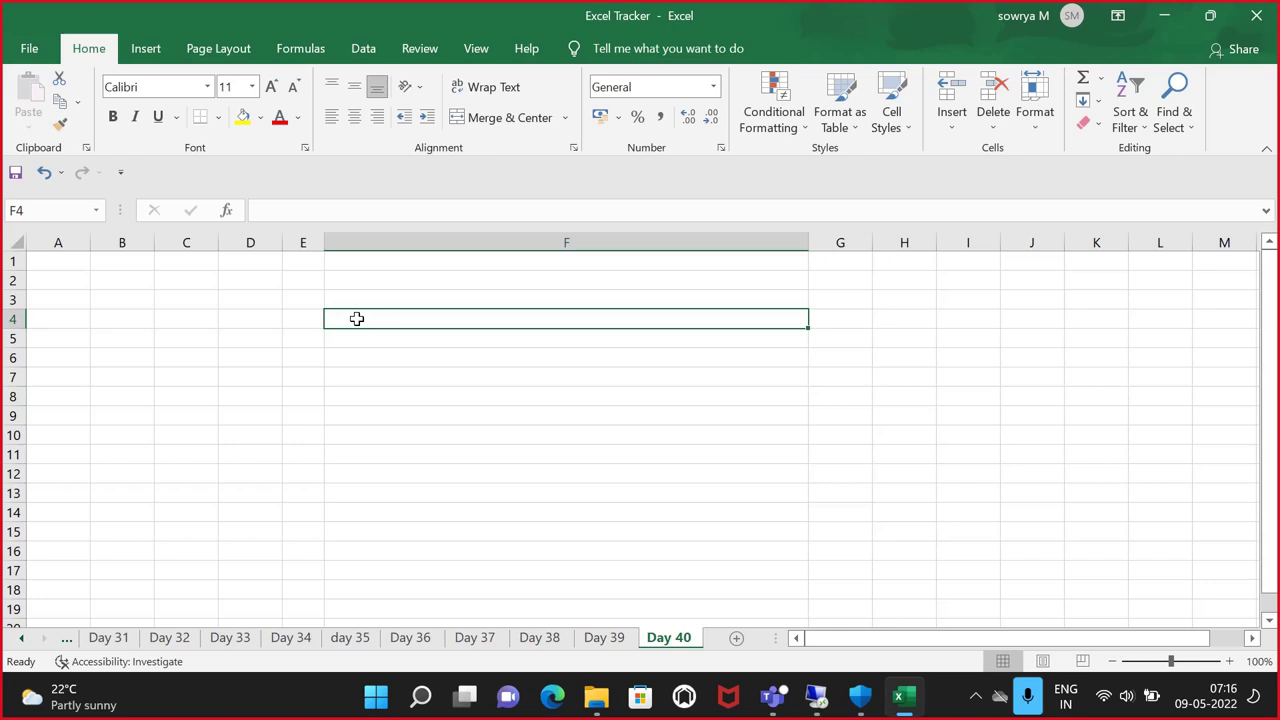
pyautogui.click(378, 360)
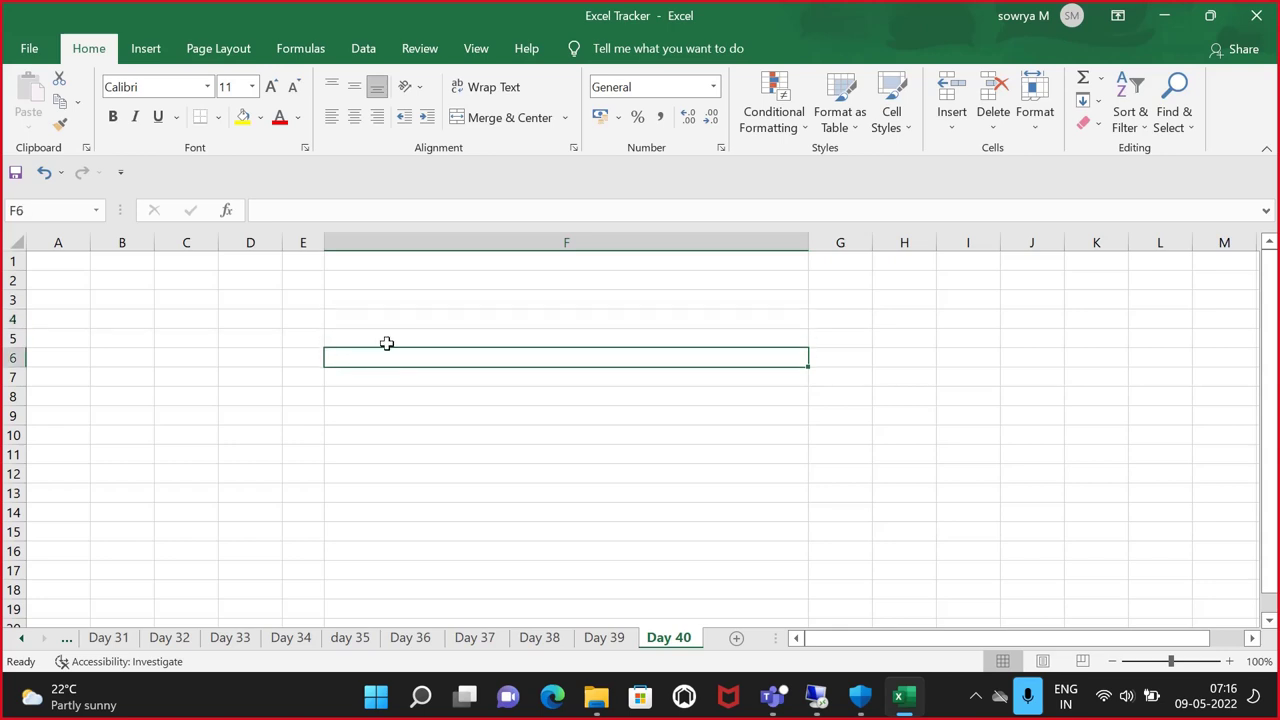
pyautogui.click(390, 340)
pyautogui.click(423, 317)
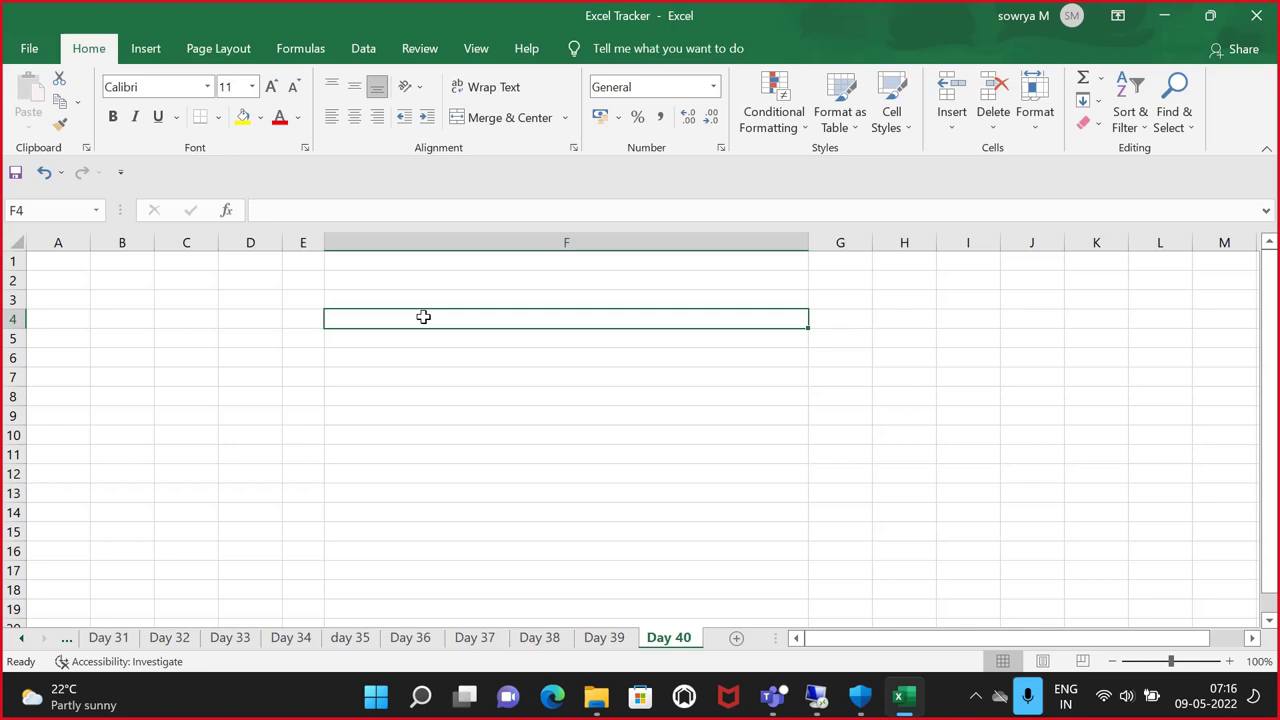
pyautogui.click(395, 360)
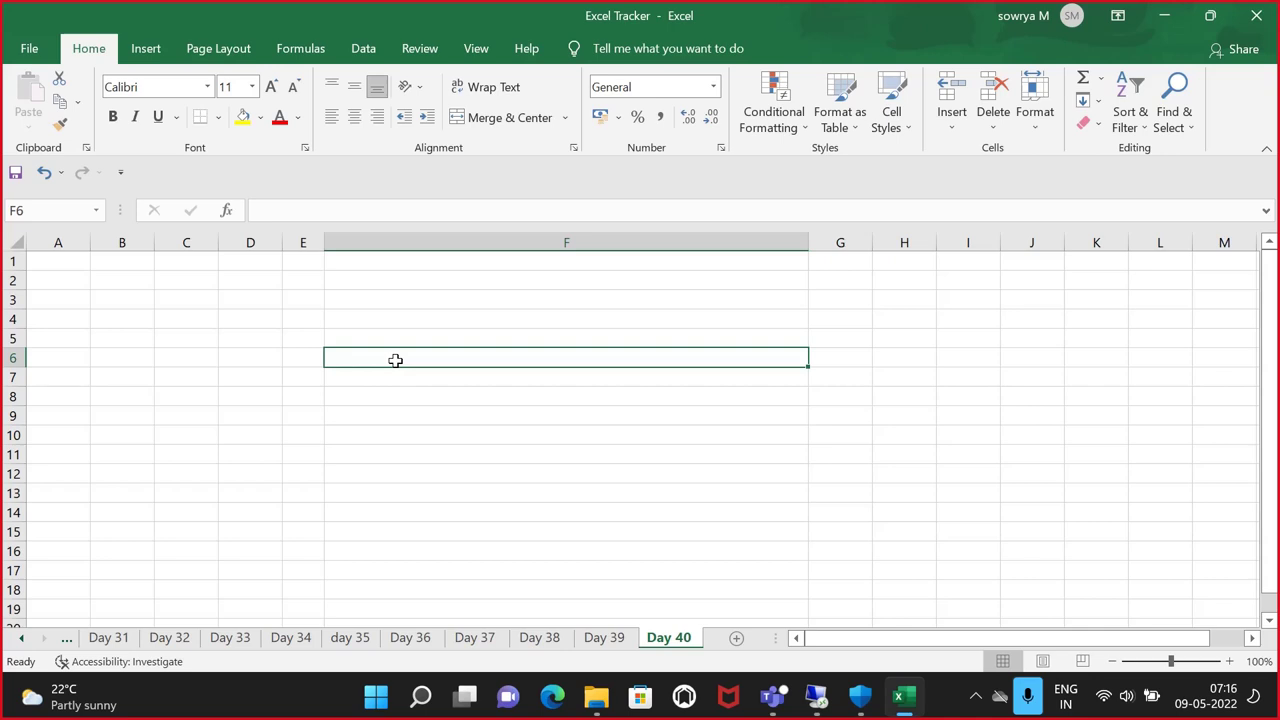
pyautogui.click(371, 398)
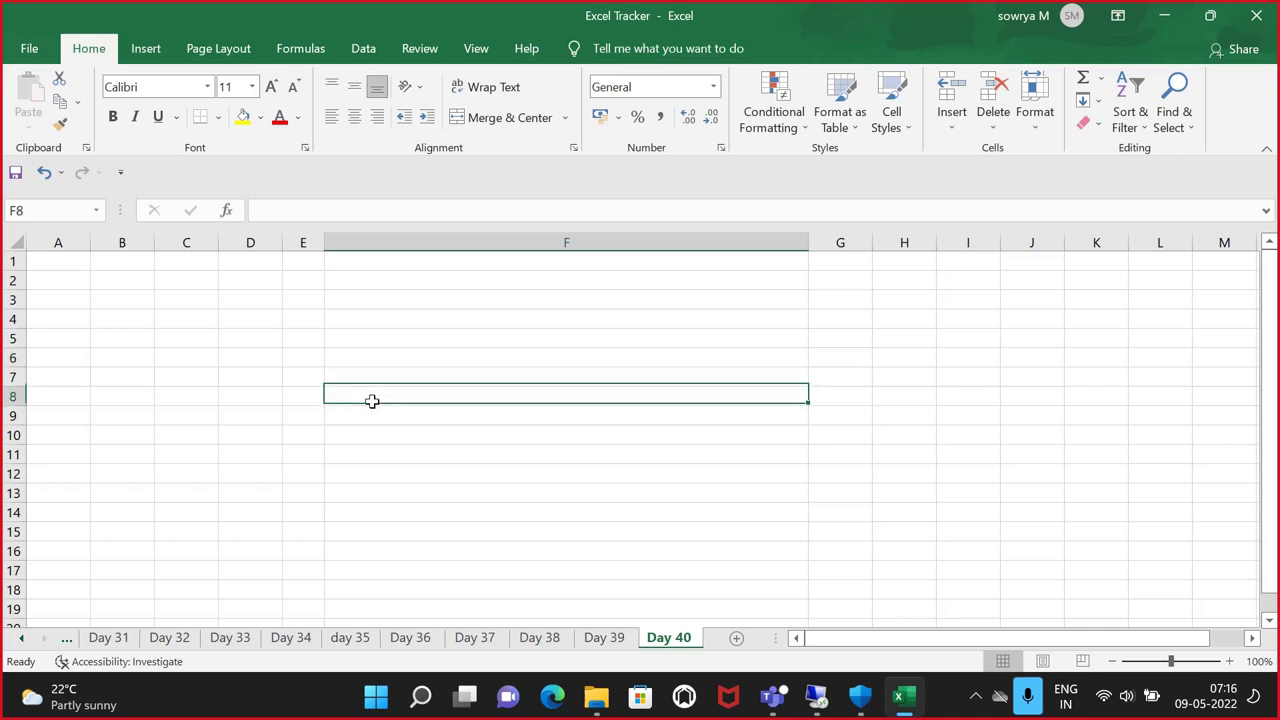
pyautogui.click(414, 322)
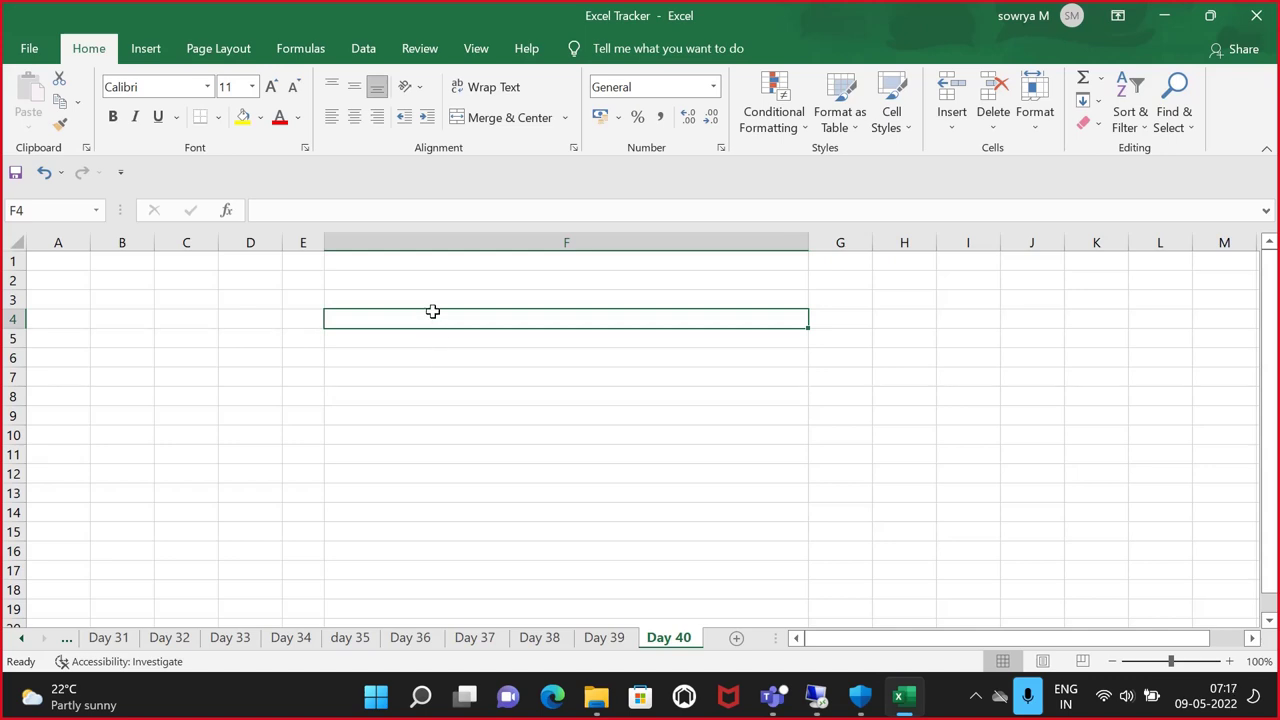
# Enter the heading "PP - QM integration" in cell F4
pyautogui.click(423, 357)
pyautogui.click(423, 337)
pyautogui.click(427, 311)
pyautogui.write('PP - QM ')
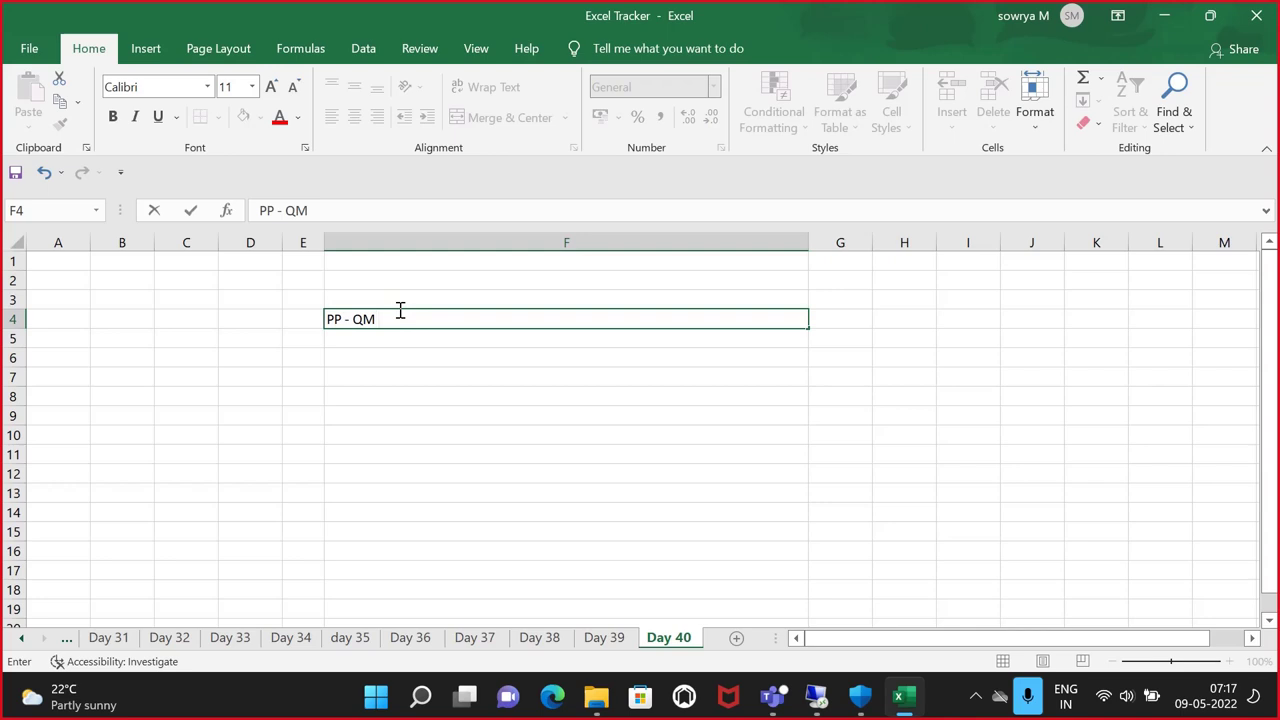
pyautogui.write('integration')
pyautogui.click(411, 360)
pyautogui.click(450, 315)
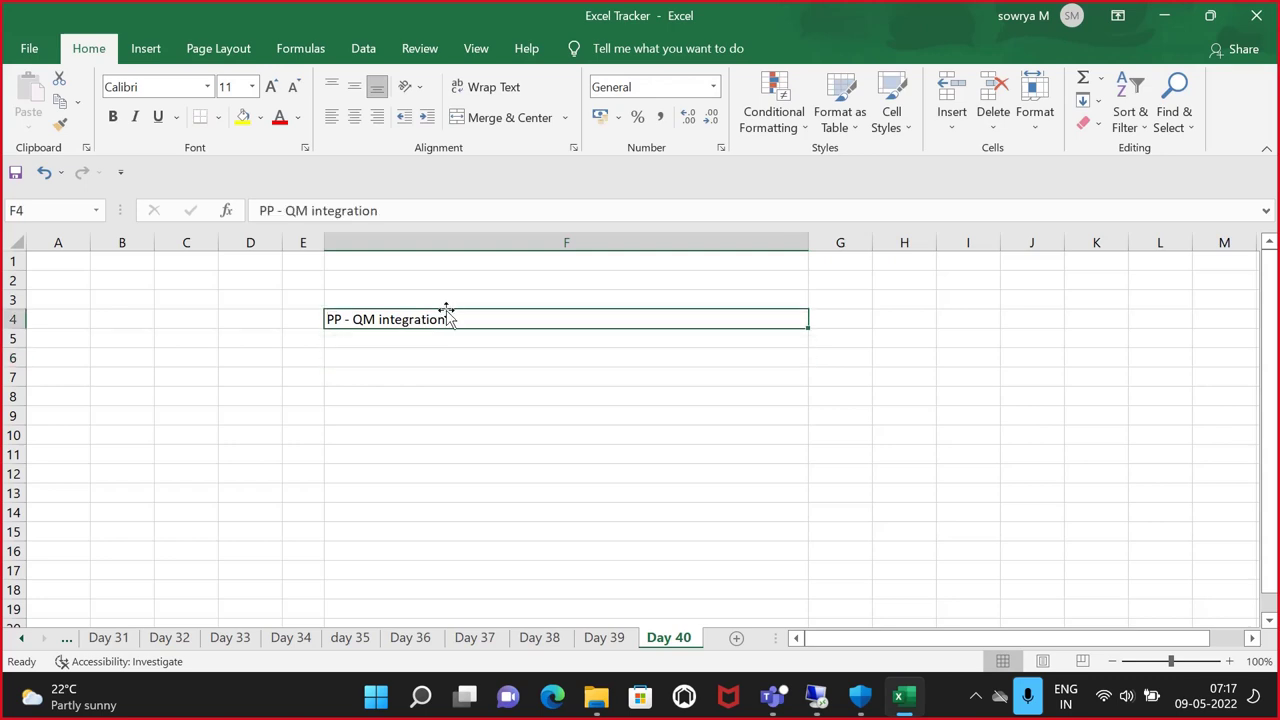
# Enter 1 in E6 and "goods reciept after production" in F6, and narrow column F to about five and a half times the default width
pyautogui.click(316, 358)
pyautogui.write('1')
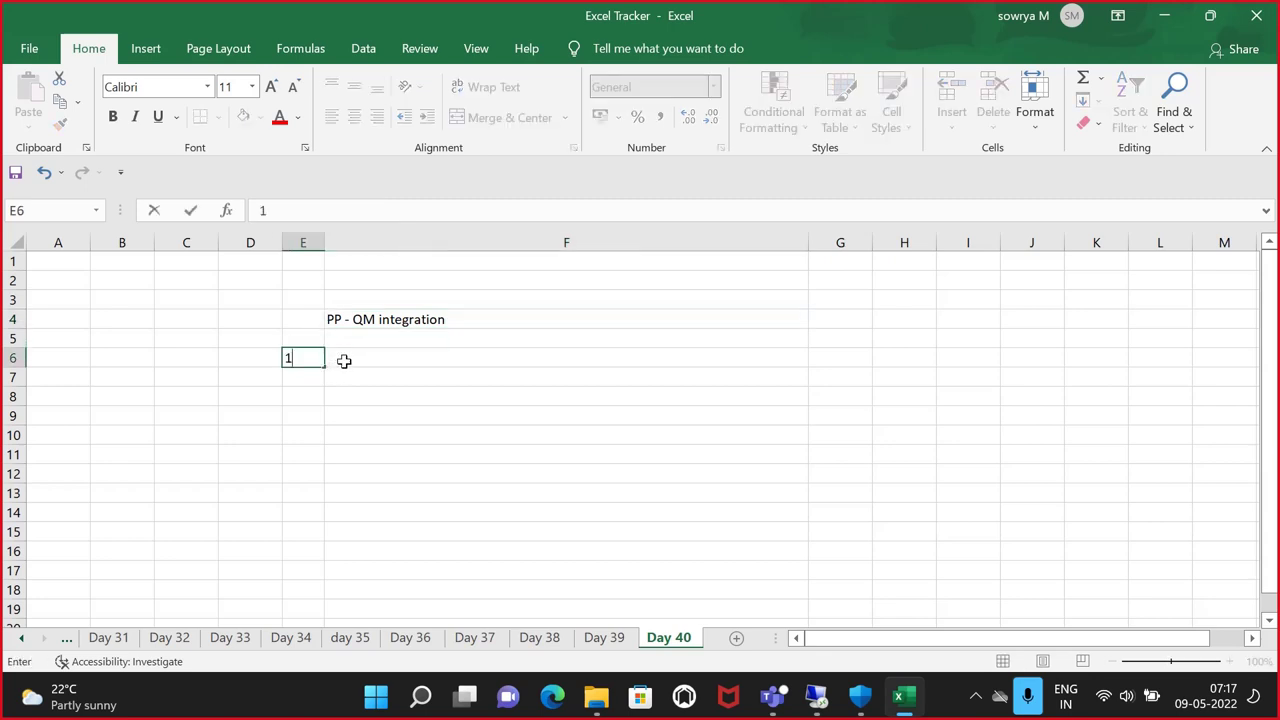
pyautogui.click(436, 359)
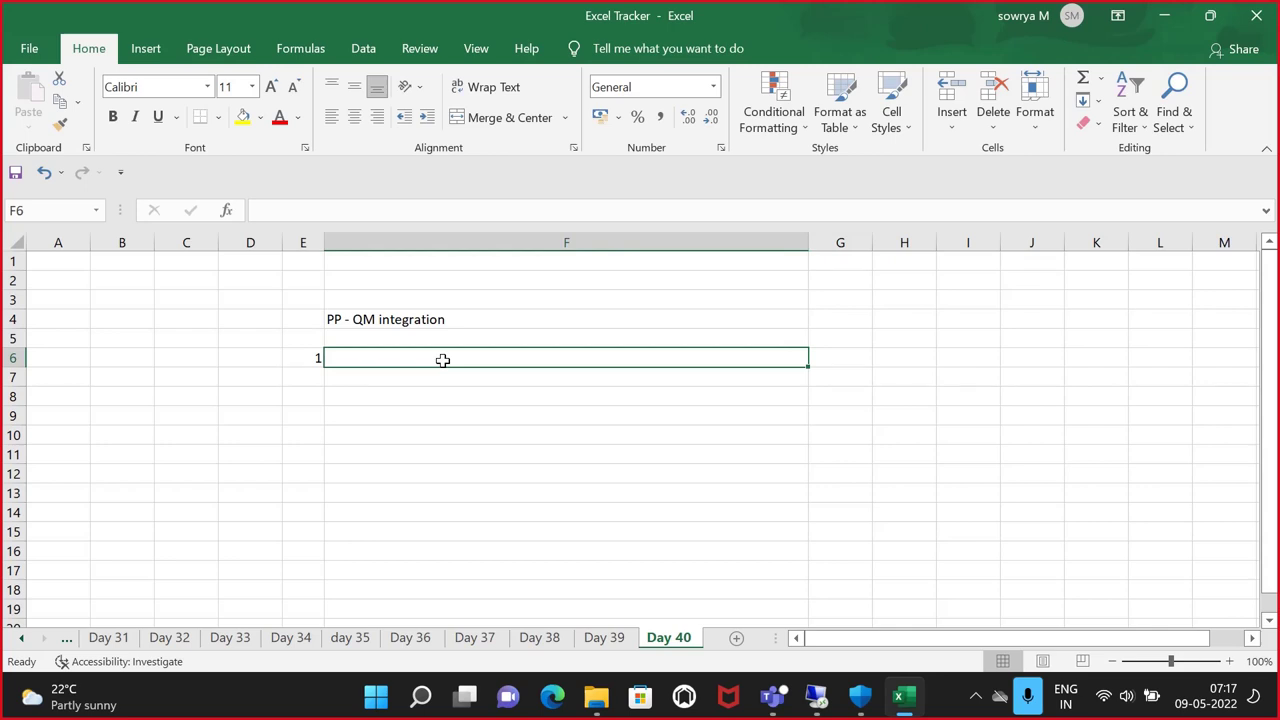
pyautogui.click(408, 382)
pyautogui.click(431, 359)
pyautogui.write('goods r')
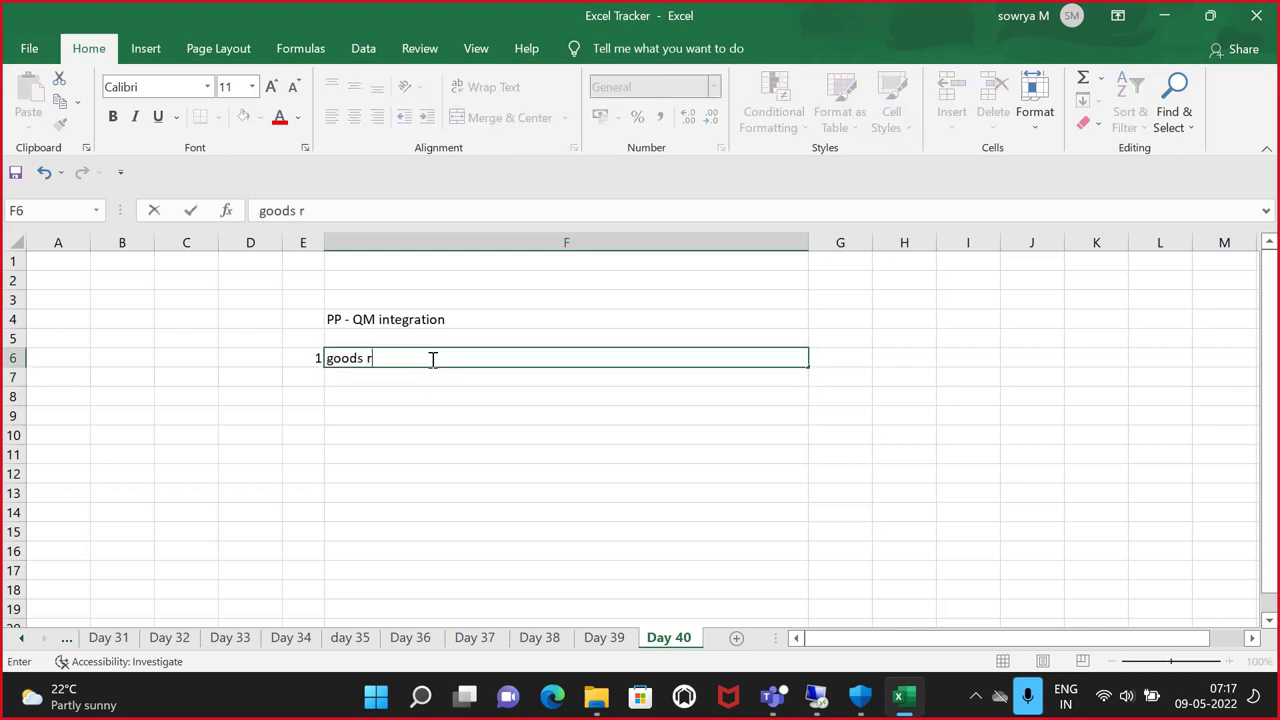
pyautogui.write('eciept after production')
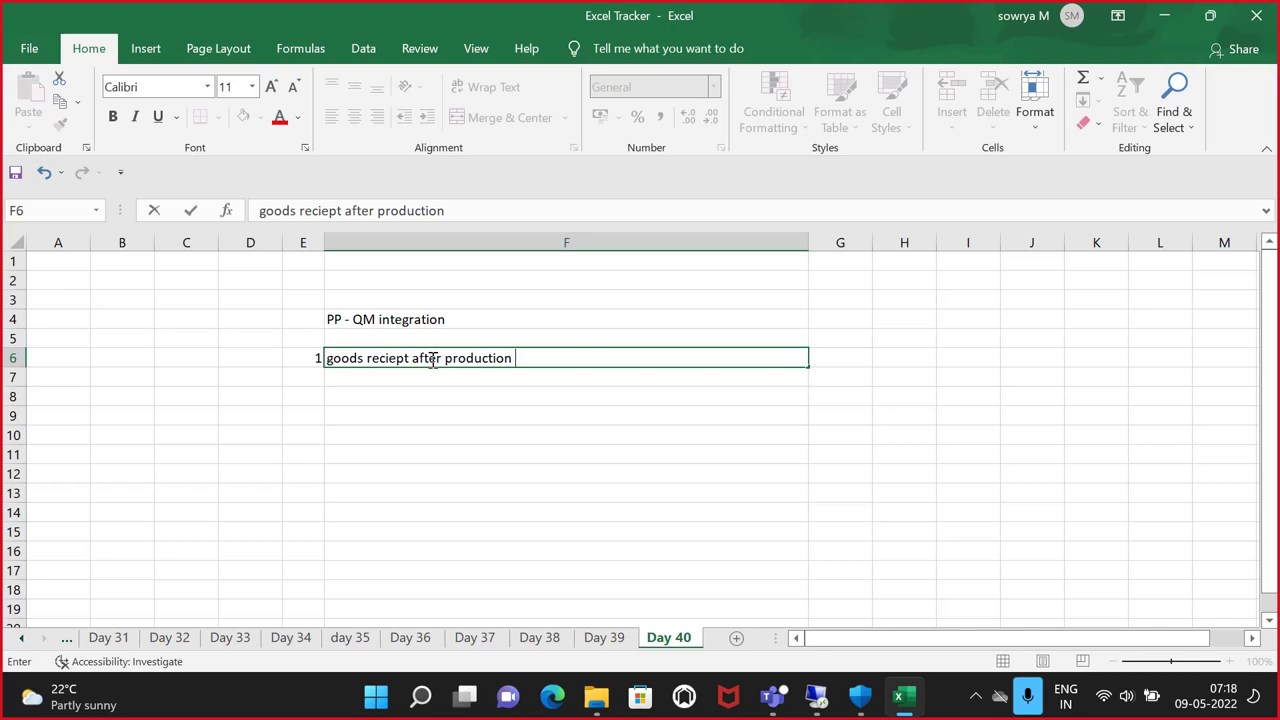
pyautogui.click(572, 375)
pyautogui.click(714, 357)
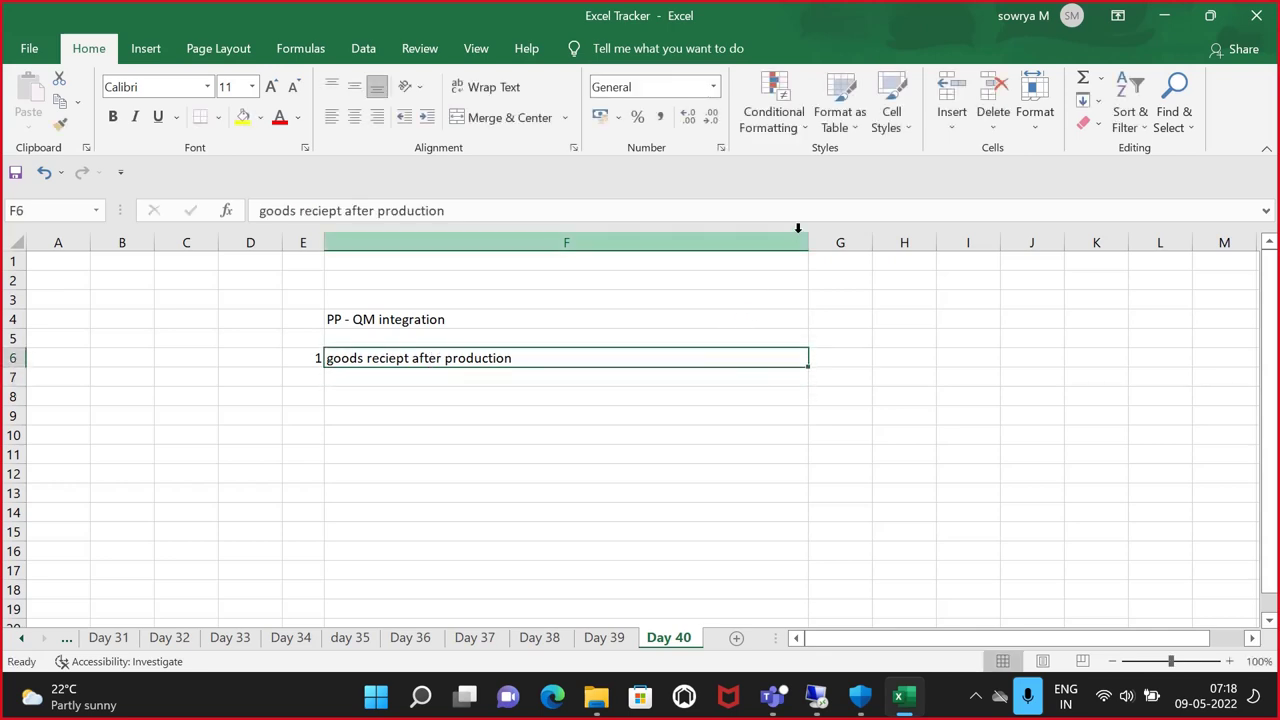
pyautogui.moveTo(808, 243); pyautogui.dragTo(682, 287)
# Add the second list item in row 7, with 2 in E7 and "in process inspection" in F7
pyautogui.click(305, 371)
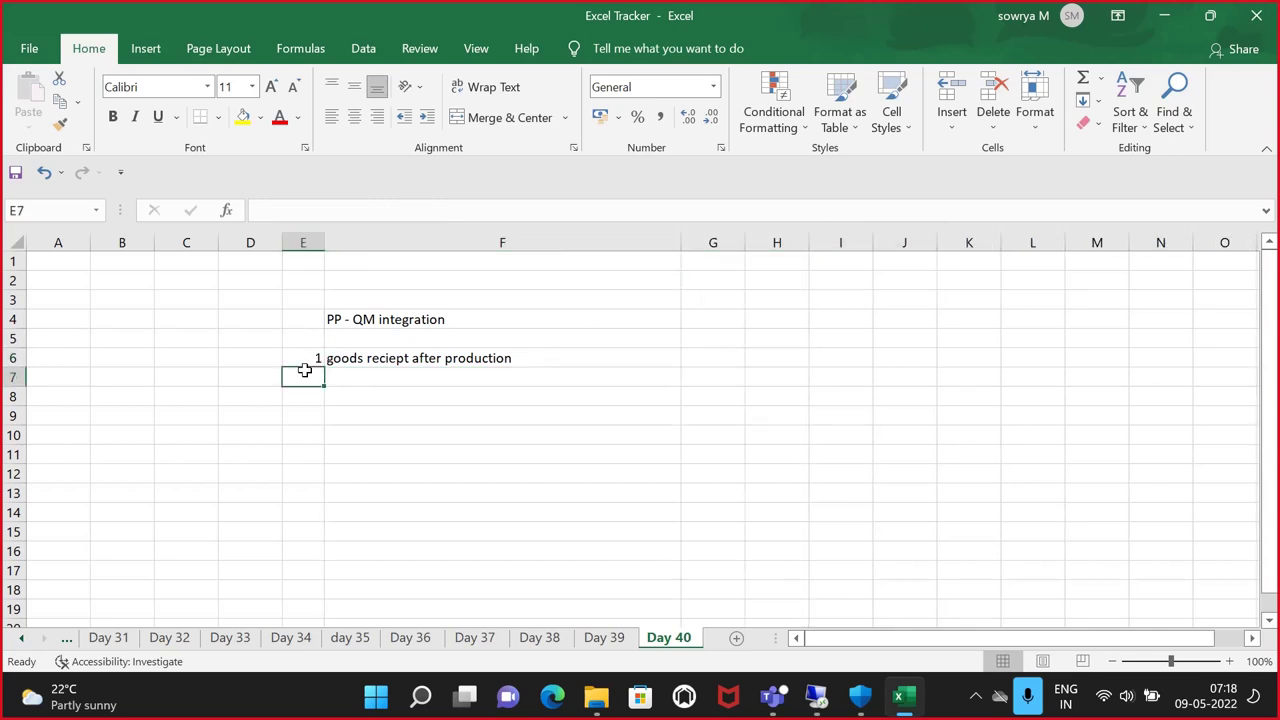
pyautogui.write('2')
pyautogui.click(346, 374)
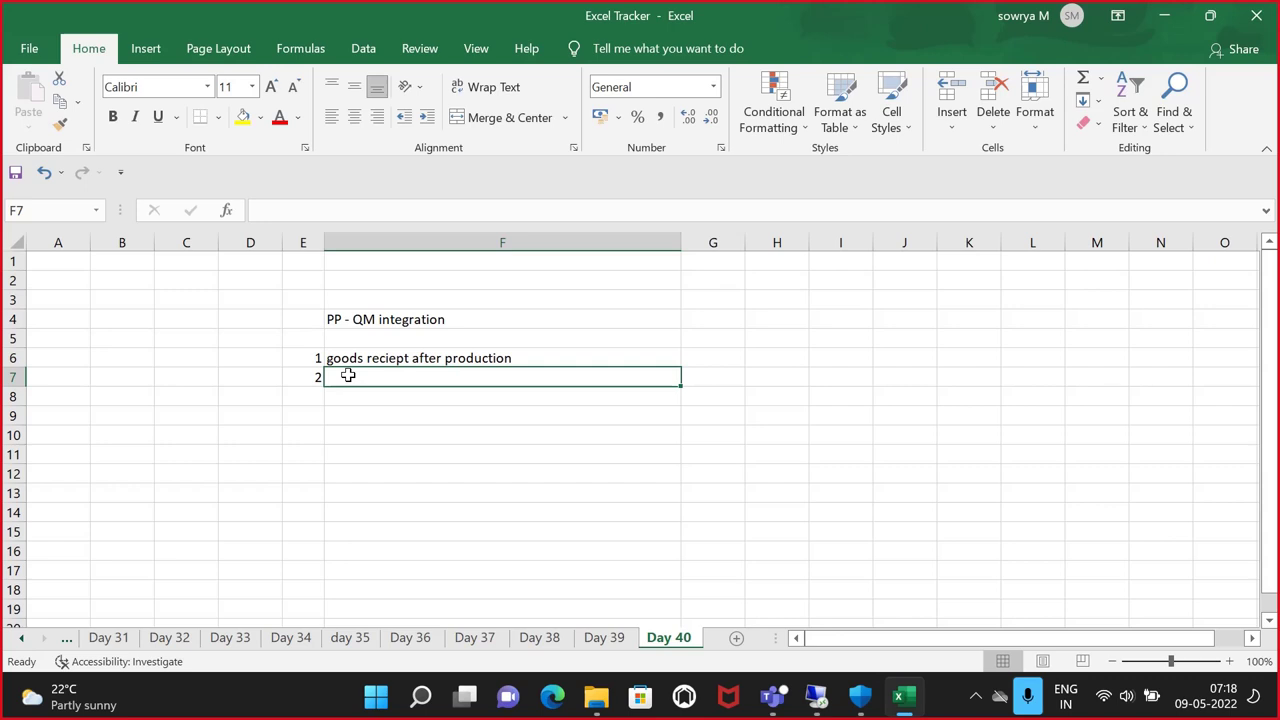
pyautogui.write('in')
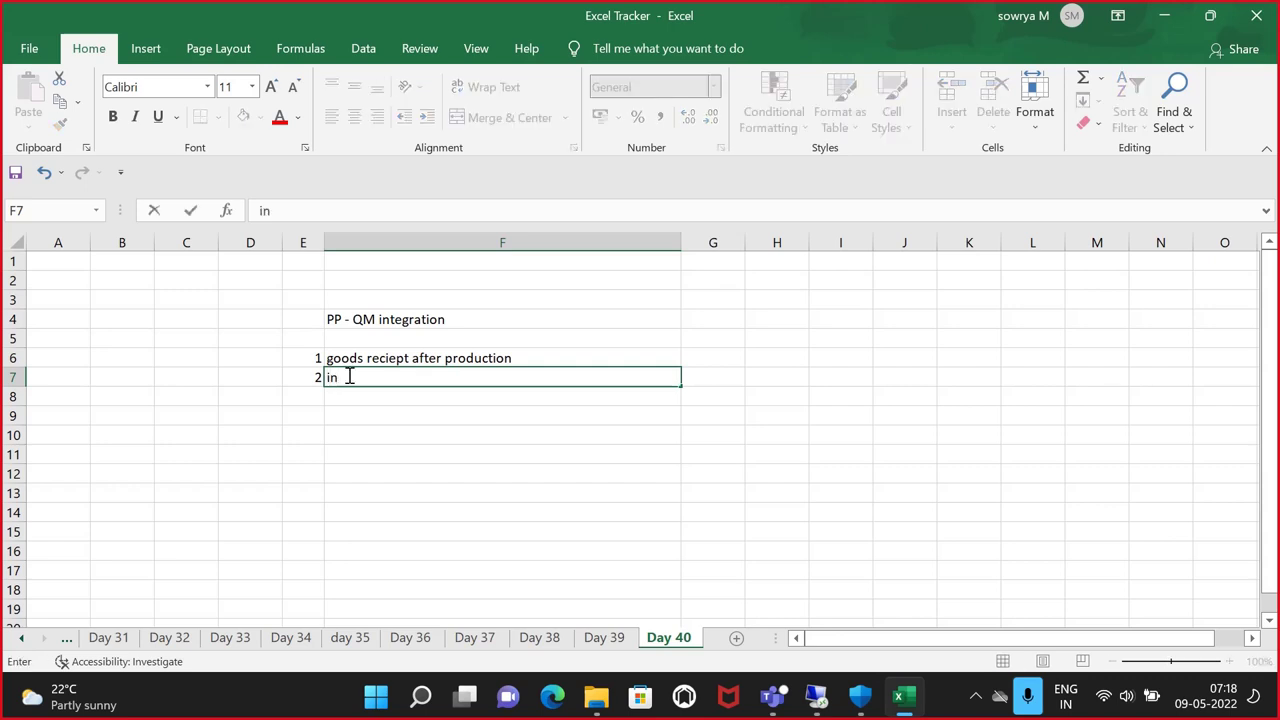
pyautogui.write(' process inspection')
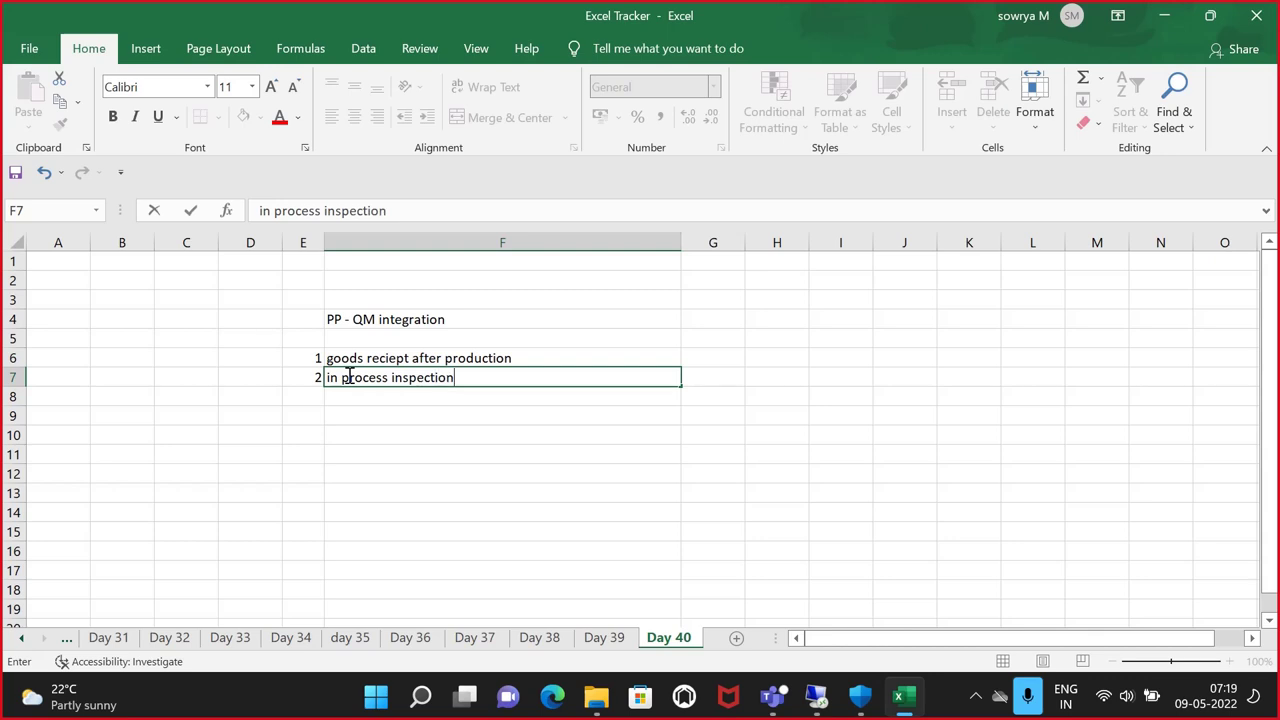
pyautogui.click(371, 432)
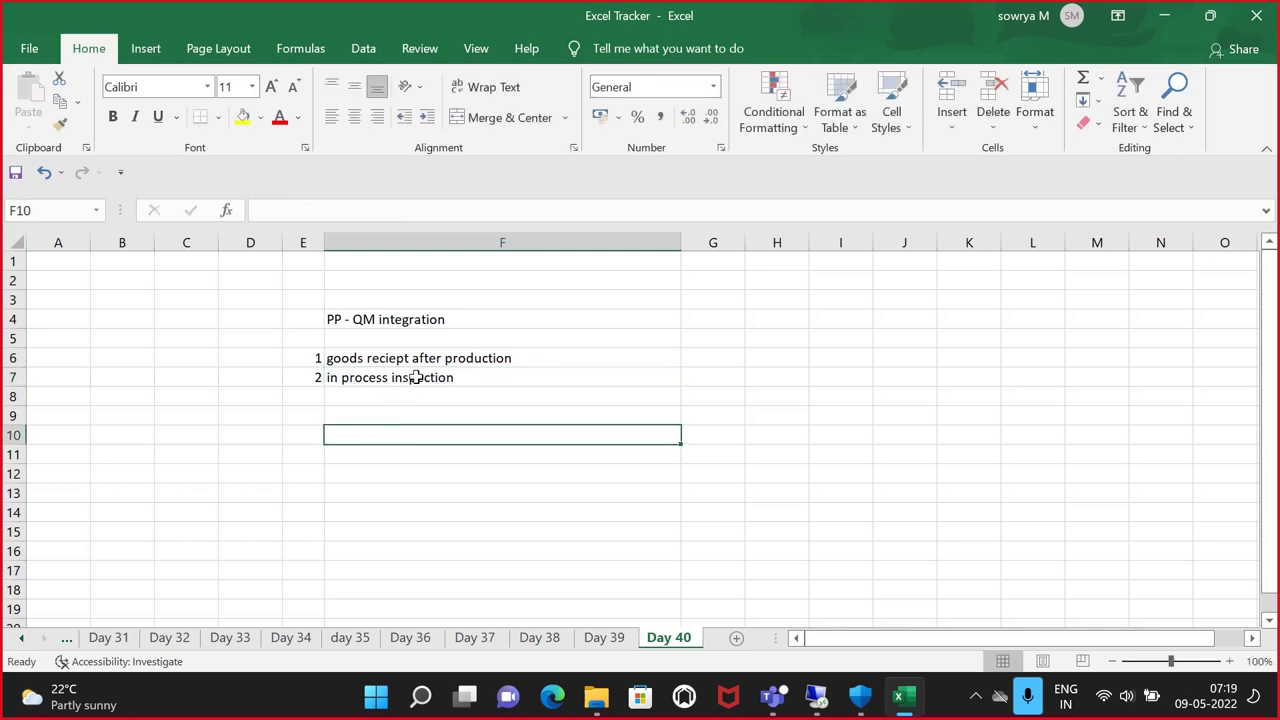
pyautogui.click(419, 376)
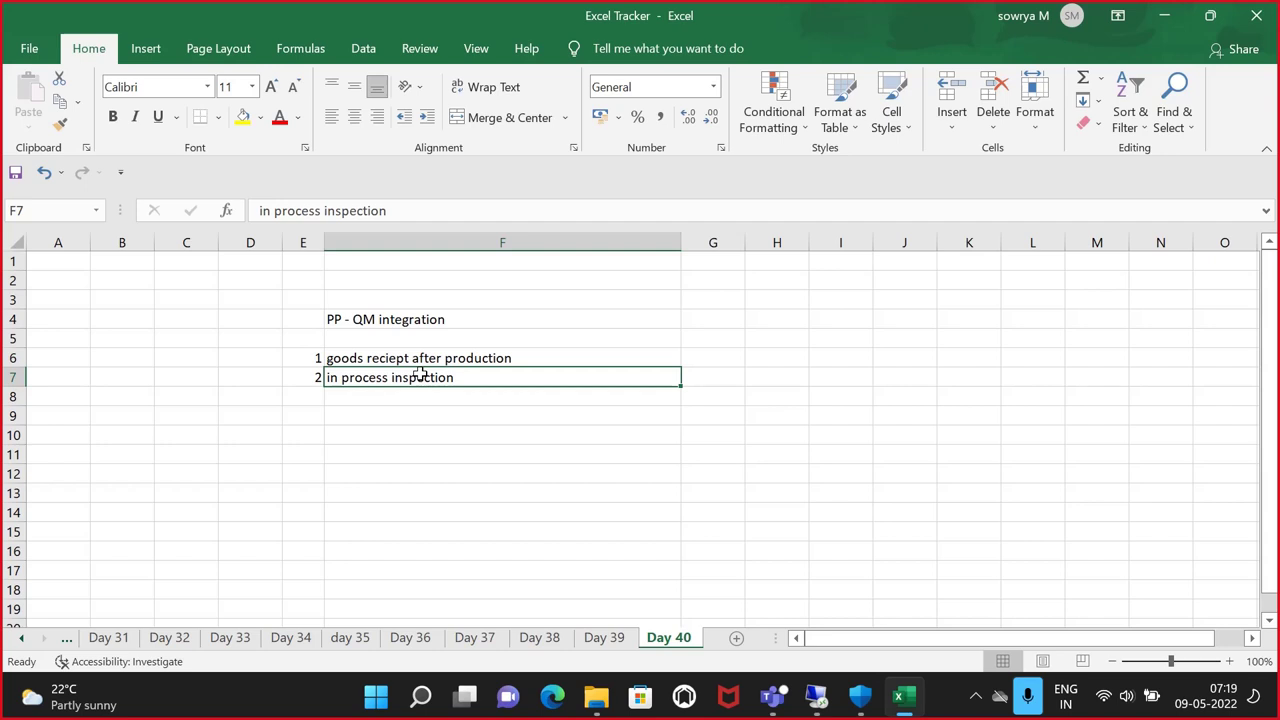
# Add the sub-item "A)" in E8 with the text "Quantity based inprocess inspection" in F8
pyautogui.click(310, 399)
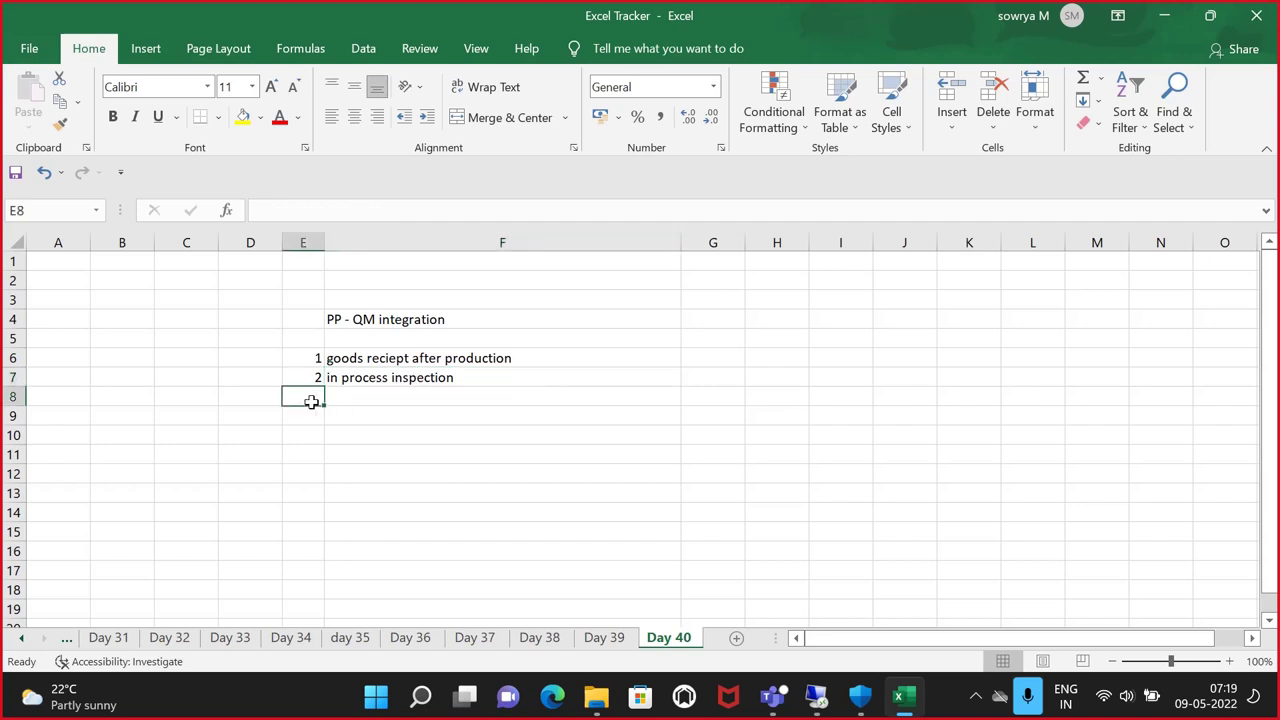
pyautogui.write('A)')
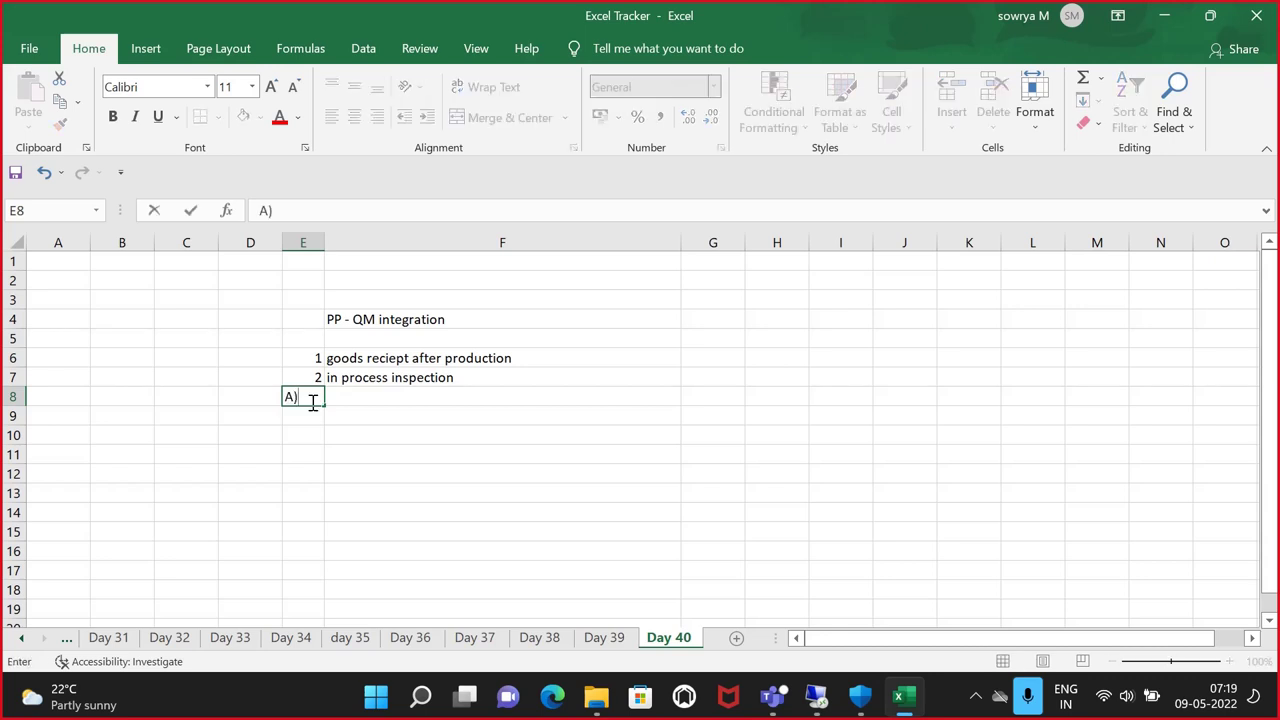
pyautogui.press('Tab')
pyautogui.write('Qu')
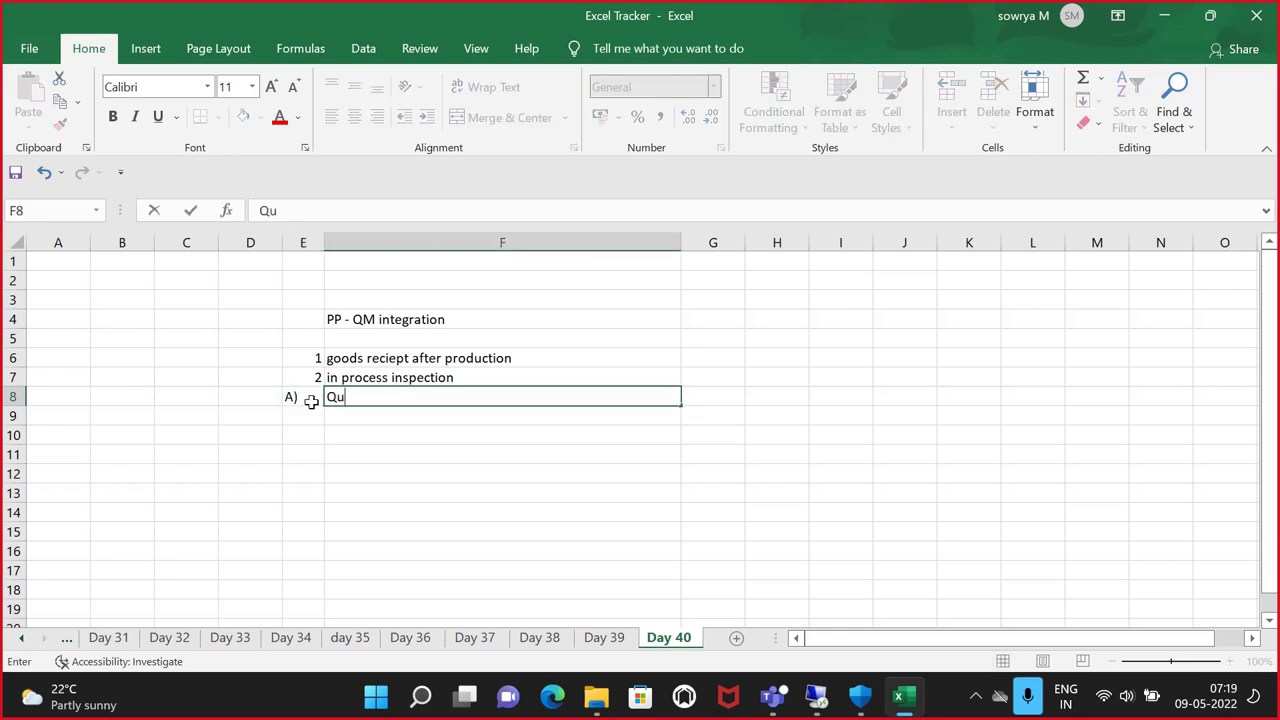
pyautogui.write('antity based inp')
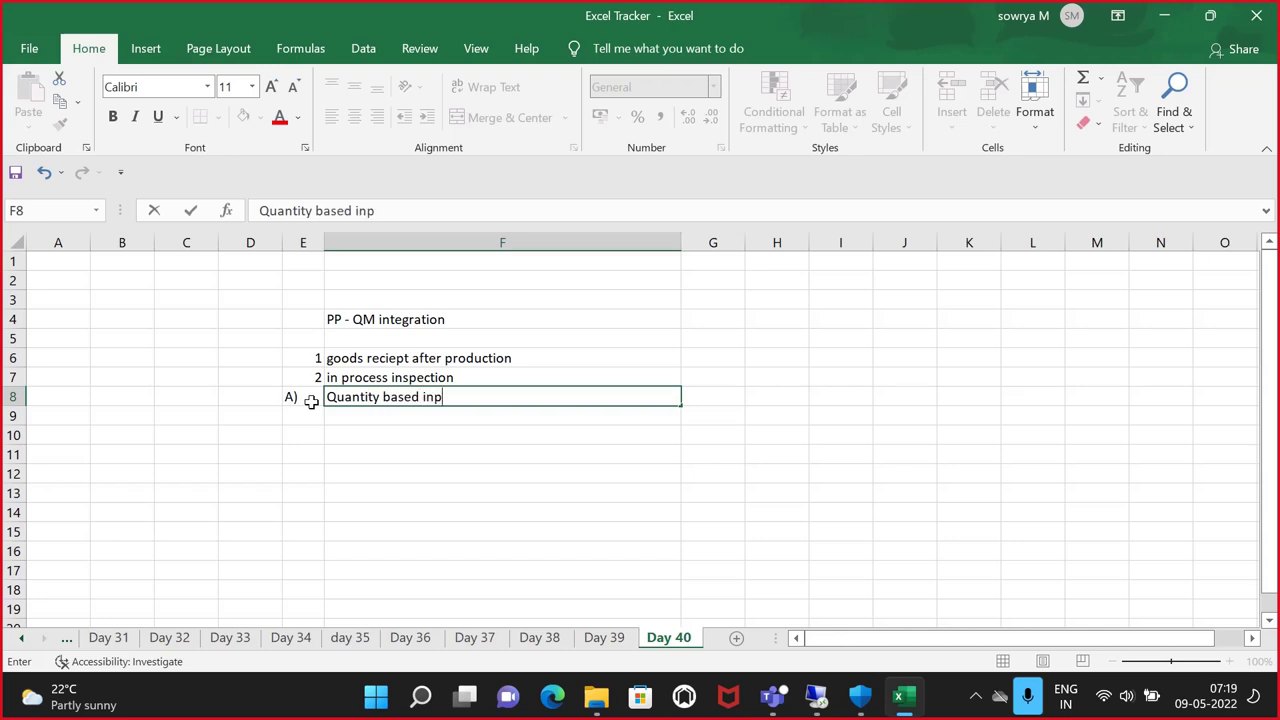
pyautogui.write('rocess inspection')
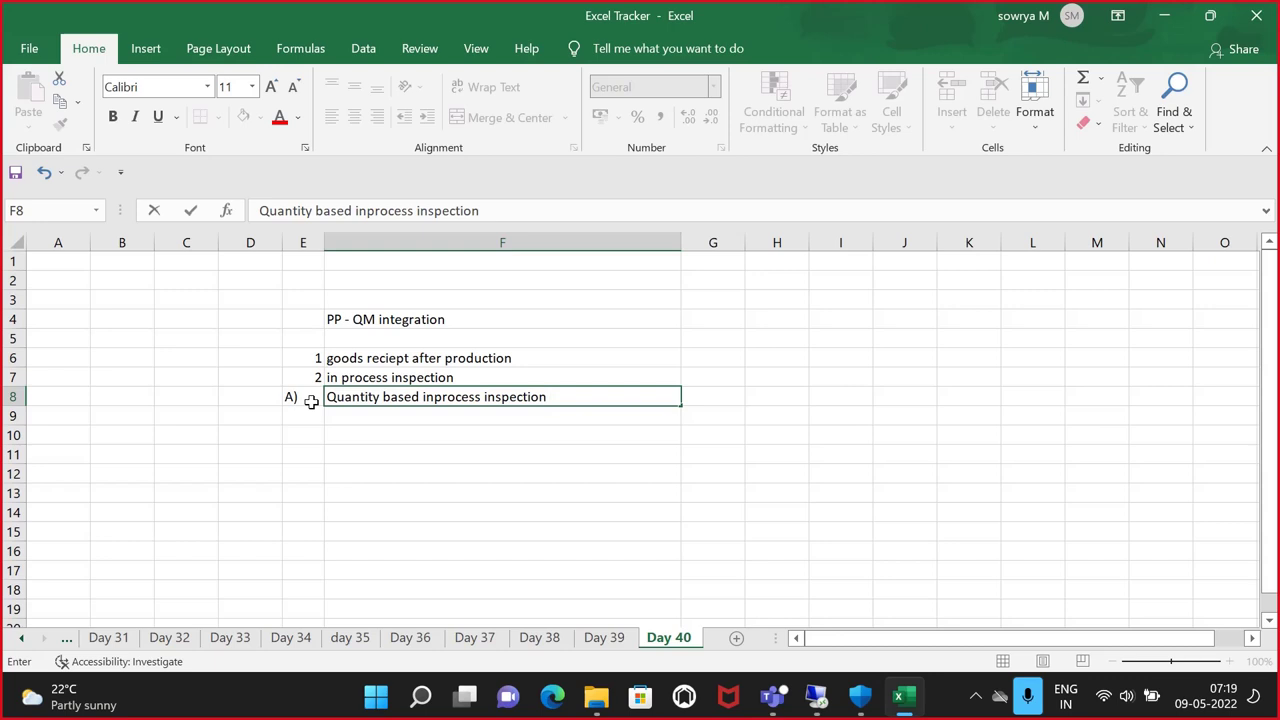
# Add the sub-item "B)" in E9 with the text "Based on operation time" in F9
pyautogui.click(311, 410)
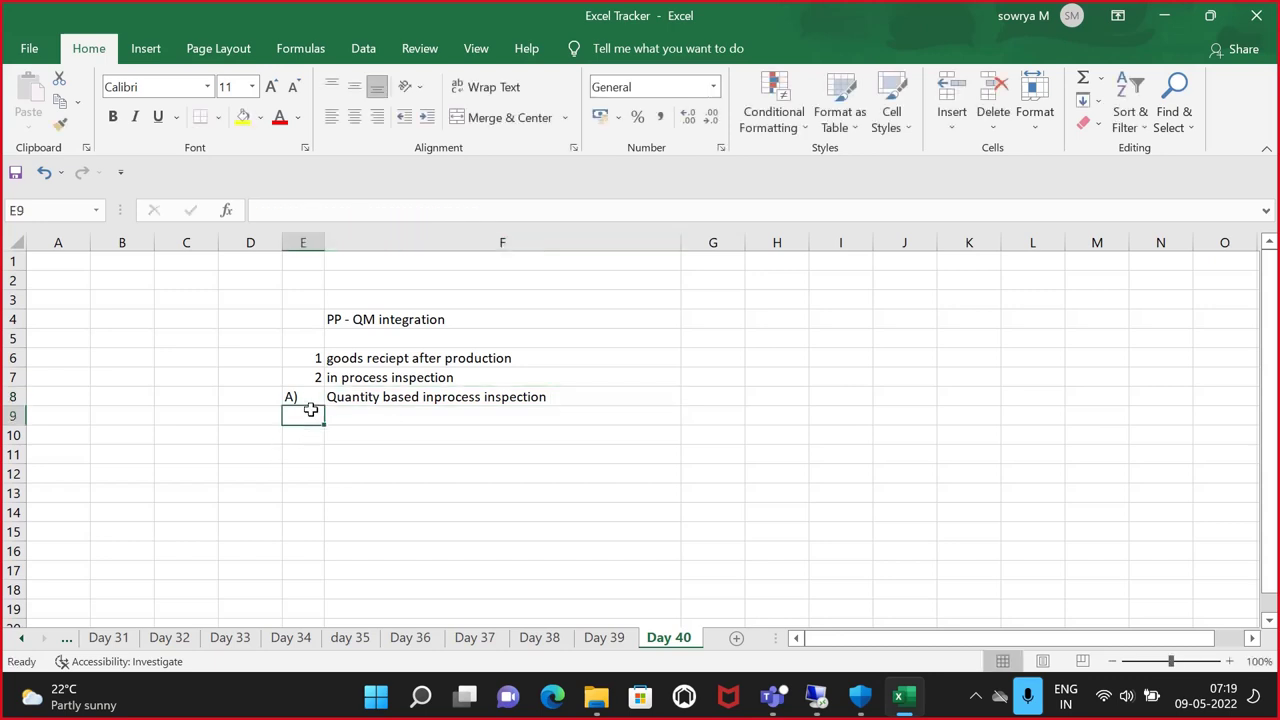
pyautogui.write('B)')
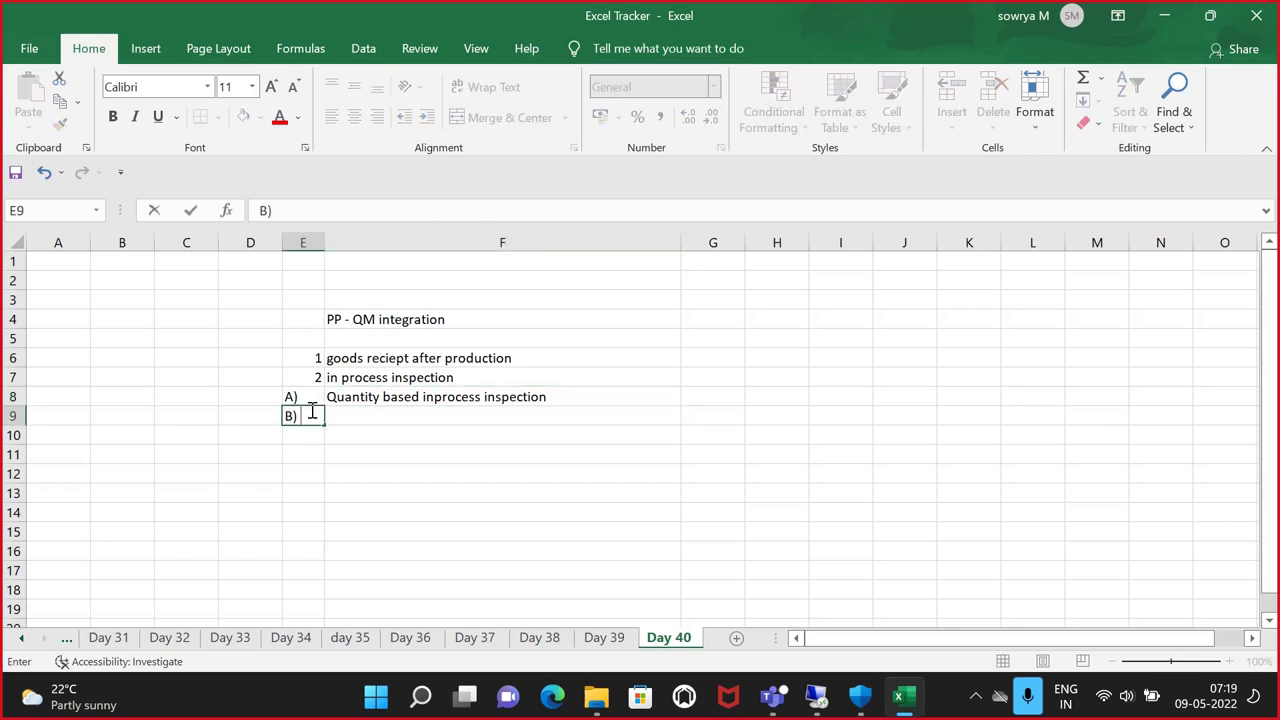
pyautogui.moveTo(380, 474); pyautogui.dragTo(400, 420)
pyautogui.click(399, 418)
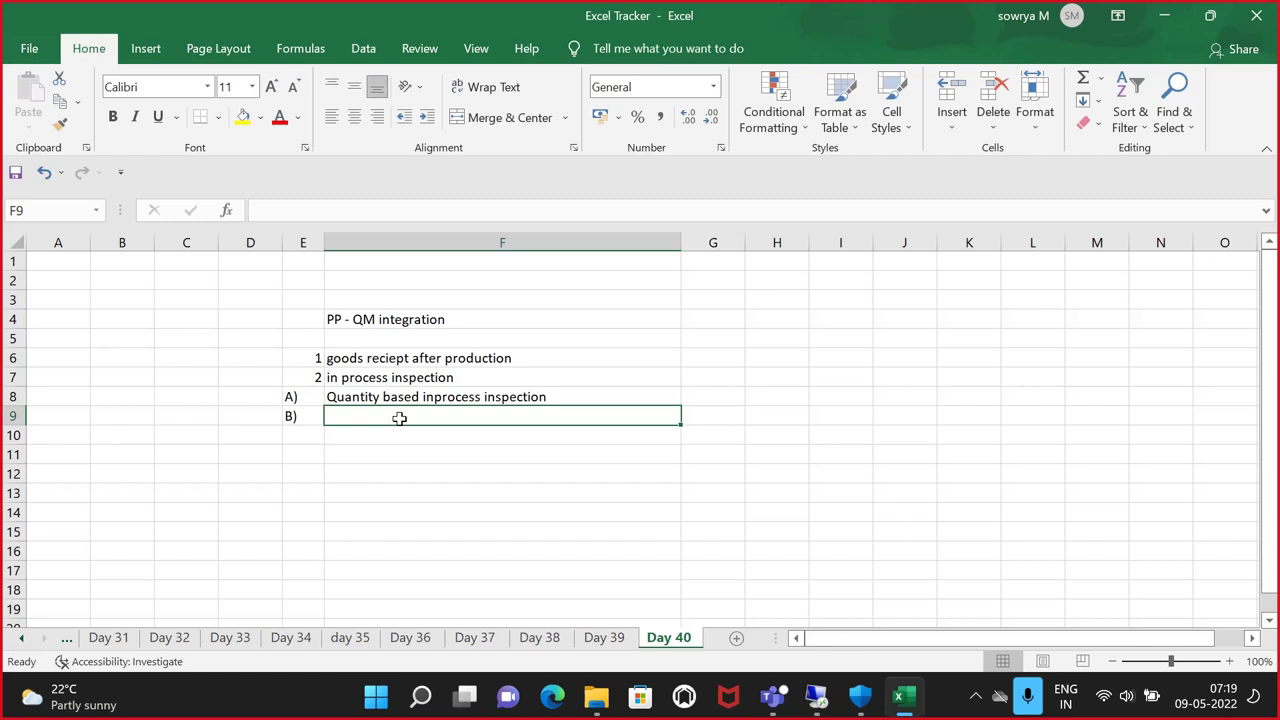
pyautogui.write('B')
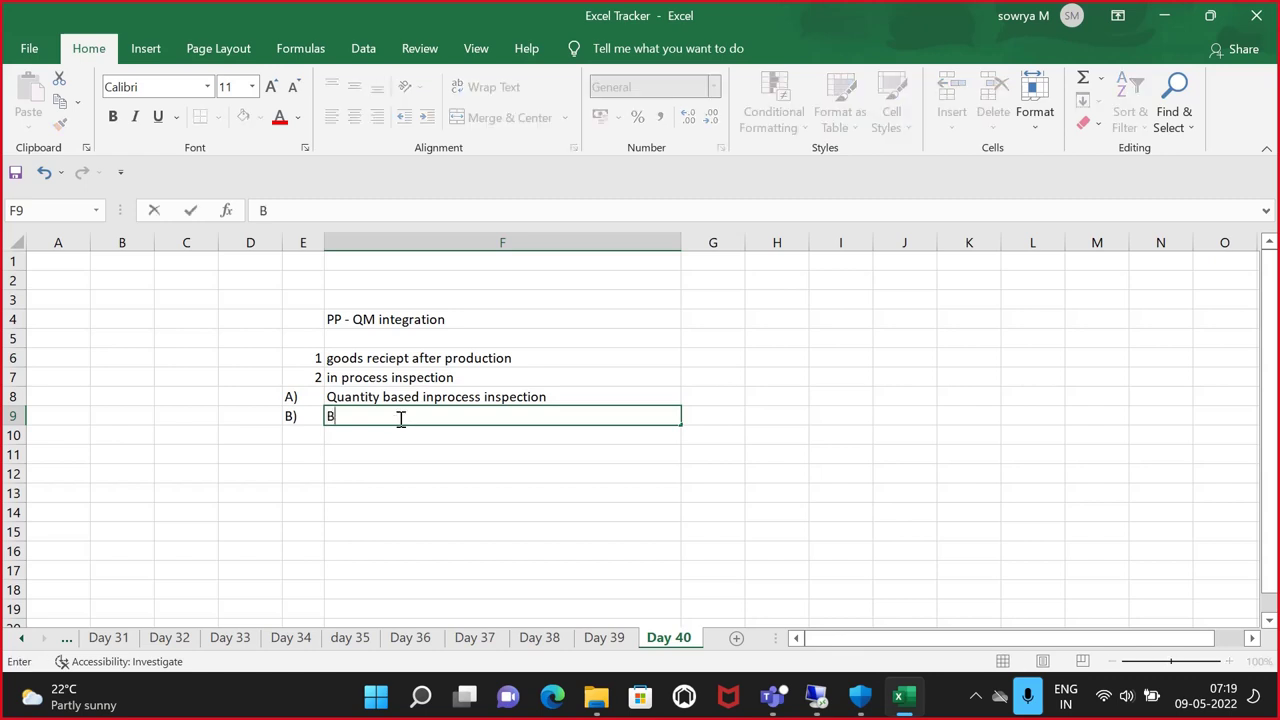
pyautogui.write('a')
pyautogui.press('BackSpace')
pyautogui.write('ased on ope')
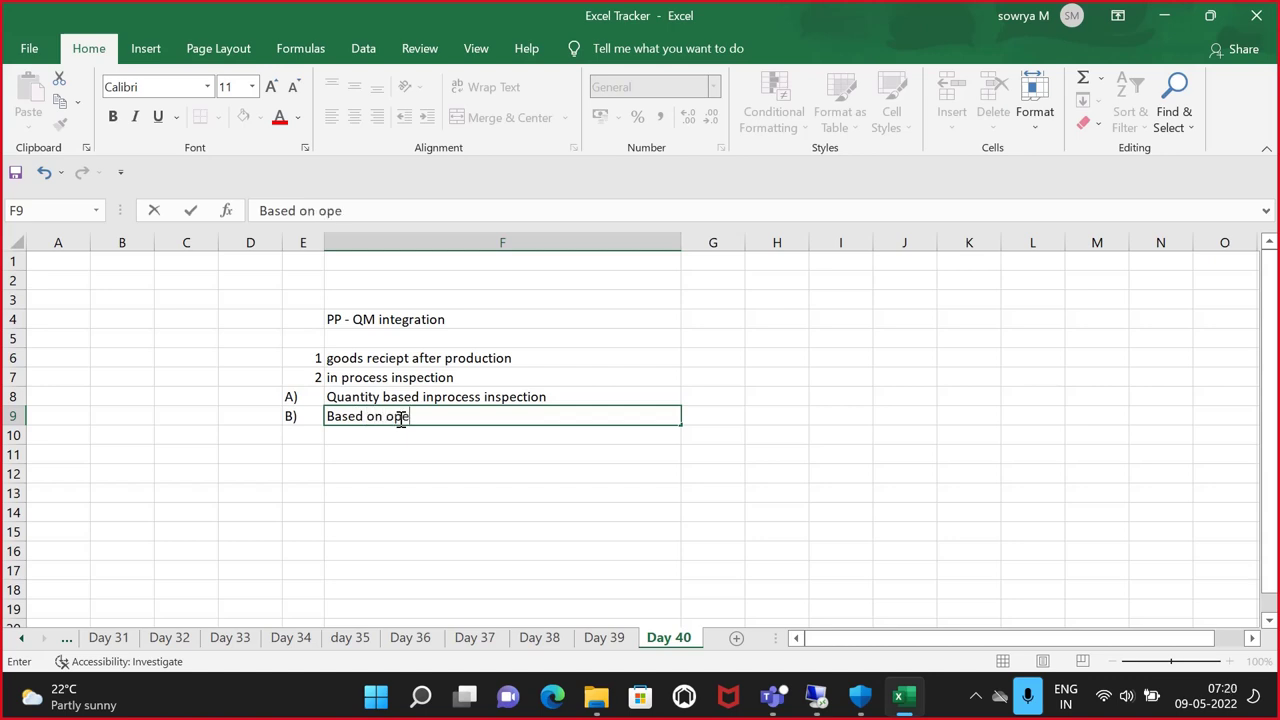
pyautogui.write('ration time')
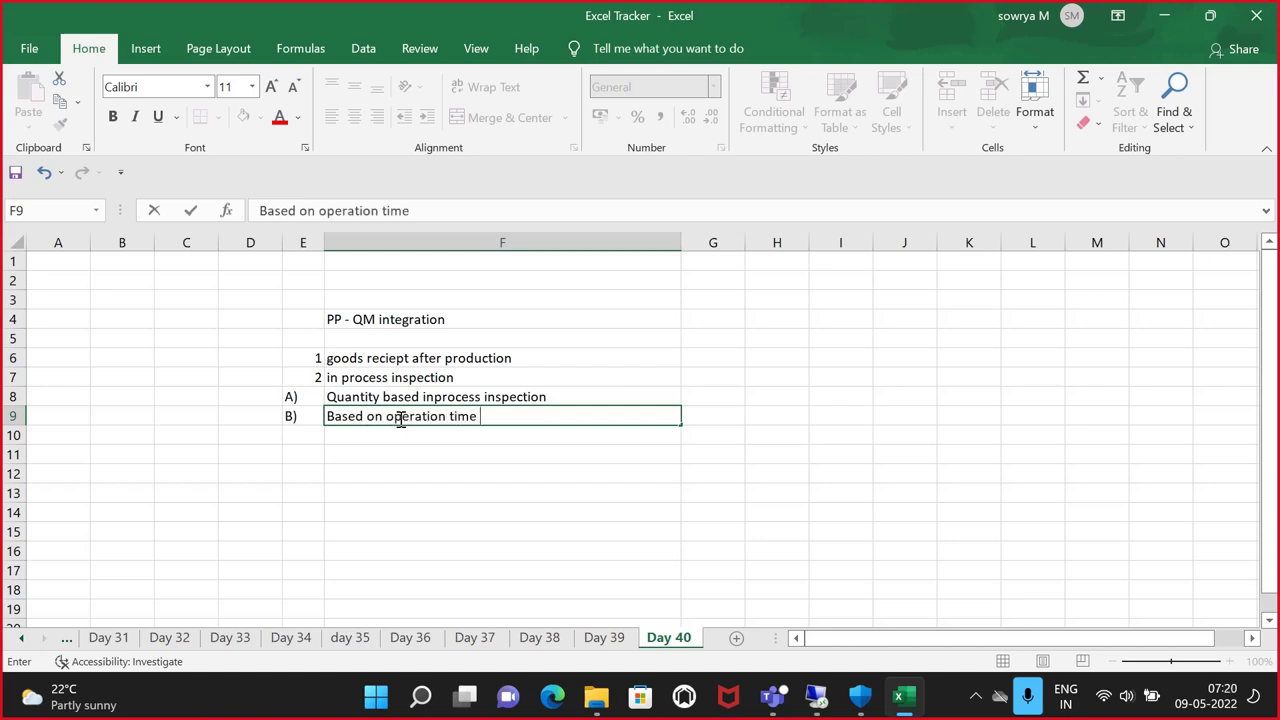
pyautogui.click(414, 451)
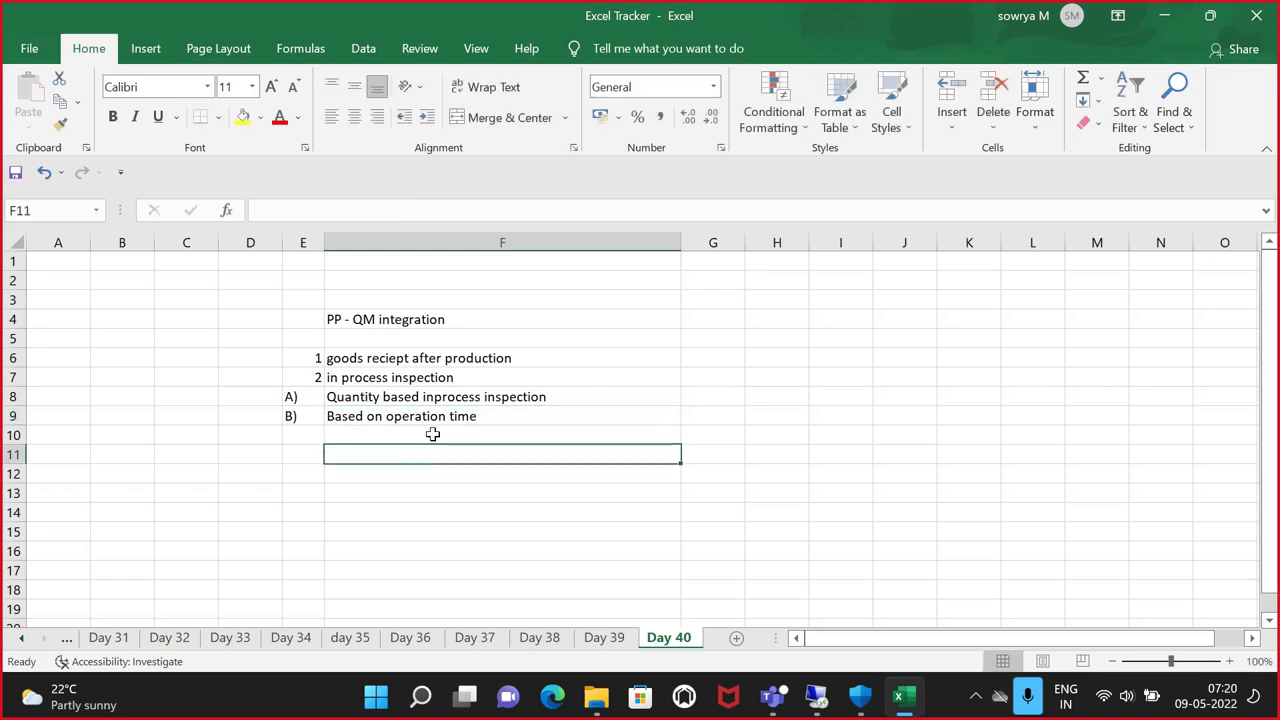
# Review the integration topics in F6:F9, the two in-process inspection sub-items and the numbering in E6:E7
pyautogui.click(454, 400)
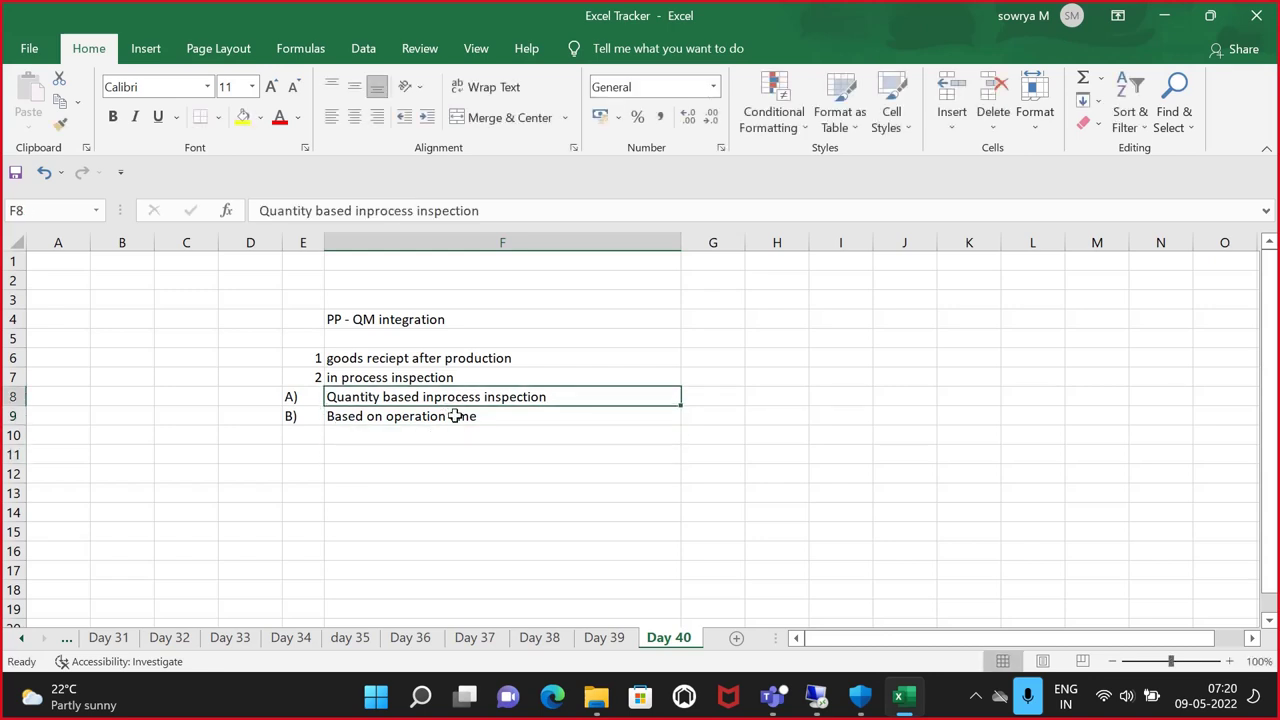
pyautogui.click(455, 416)
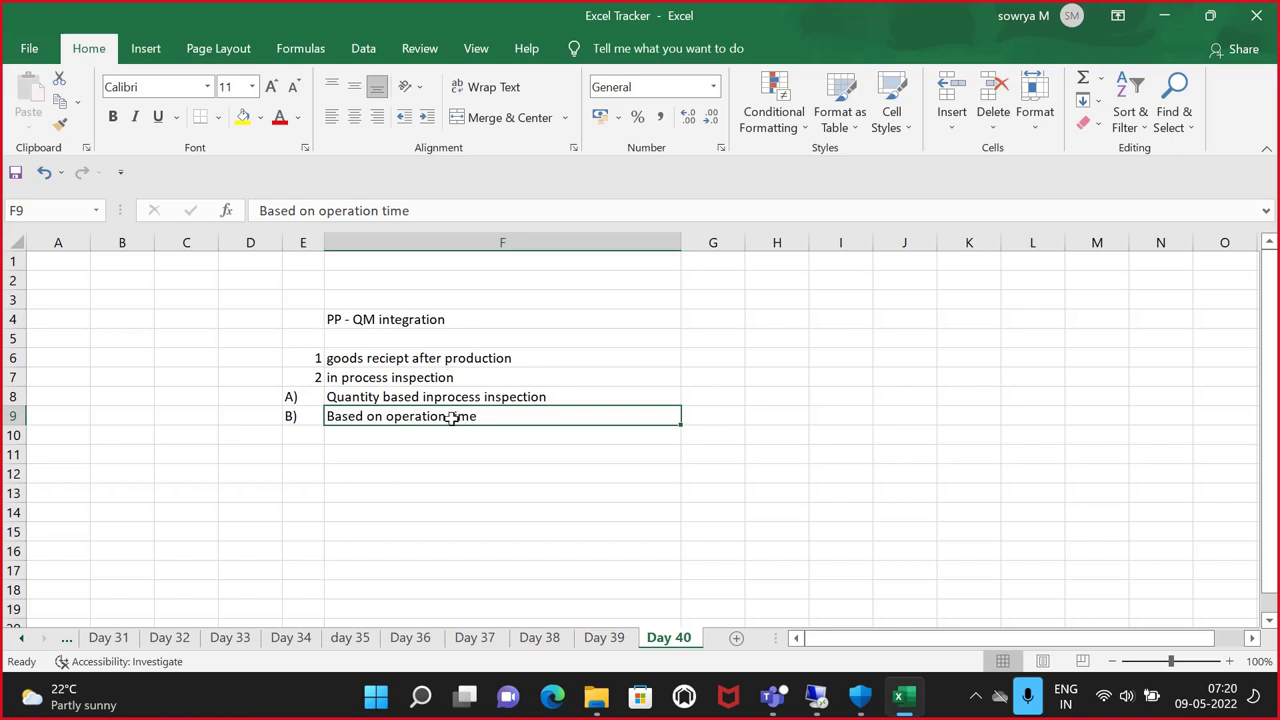
pyautogui.click(508, 471)
pyautogui.click(511, 400)
pyautogui.moveTo(511, 400); pyautogui.dragTo(508, 414)
pyautogui.click(454, 451)
pyautogui.moveTo(455, 358); pyautogui.dragTo(463, 405)
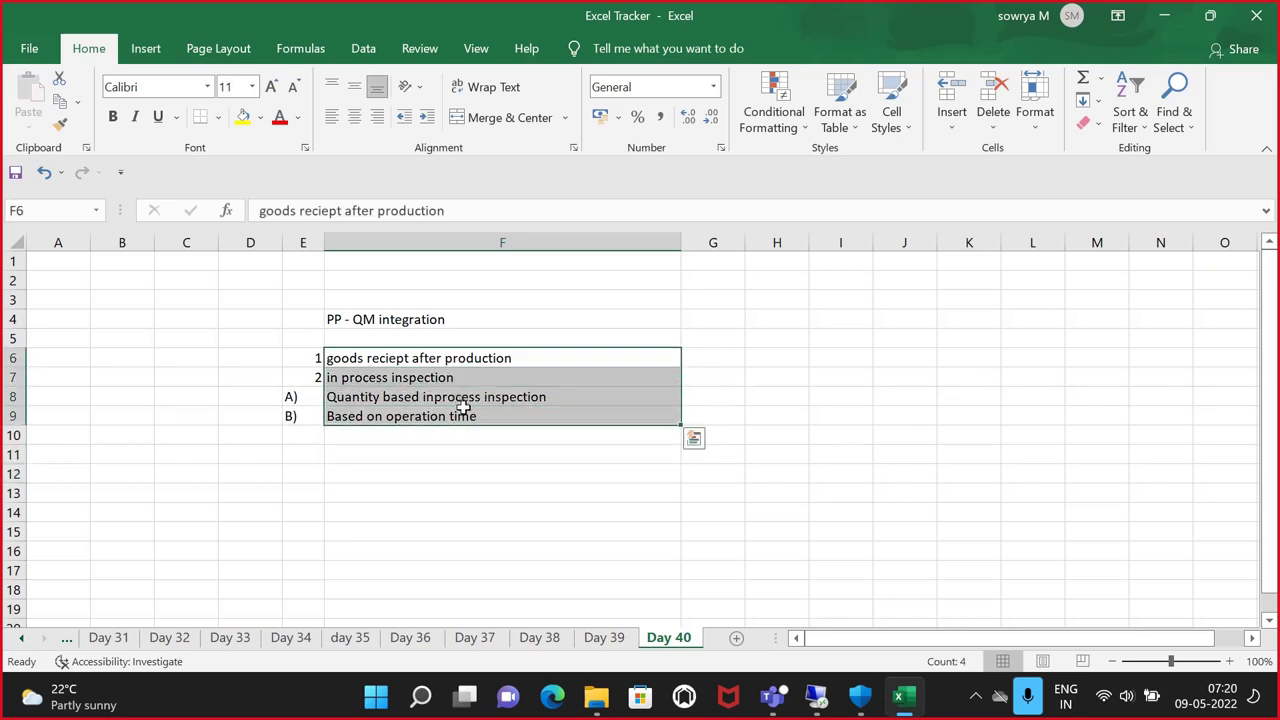
pyautogui.scroll(-1, 460, 406)
pyautogui.click(318, 437)
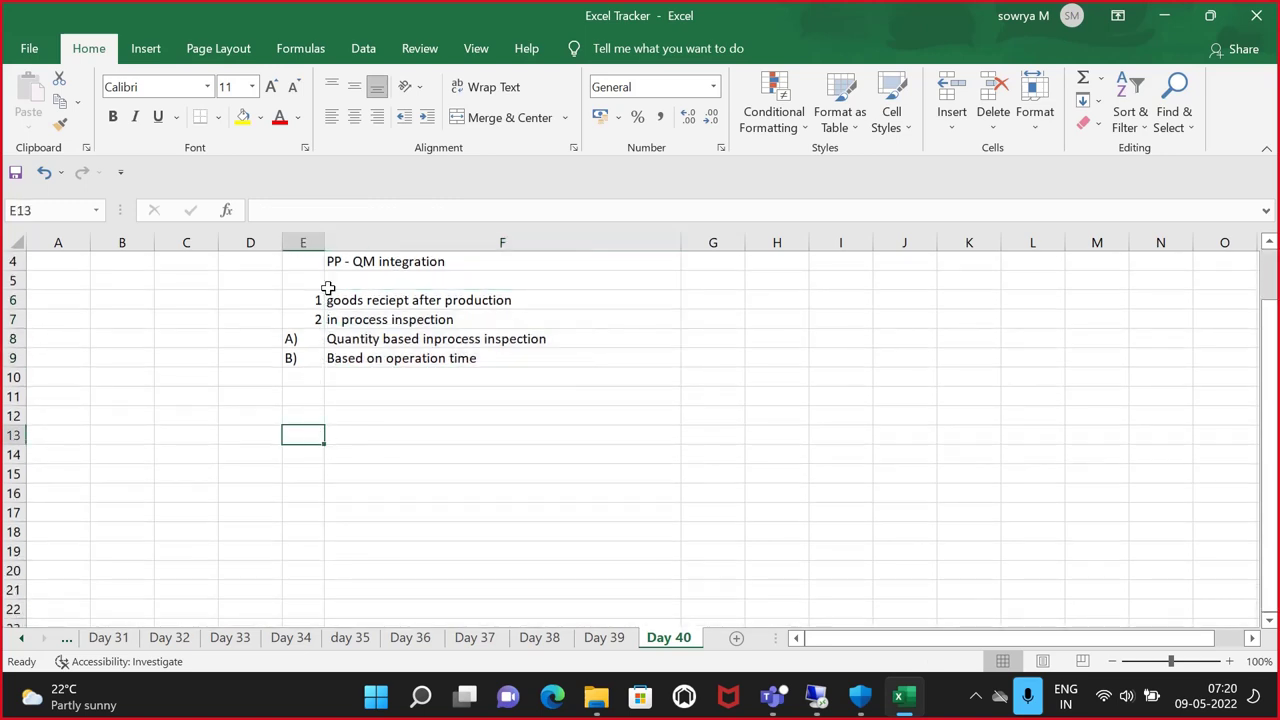
pyautogui.moveTo(305, 295); pyautogui.dragTo(304, 326)
pyautogui.scroll(1, 560, 449)
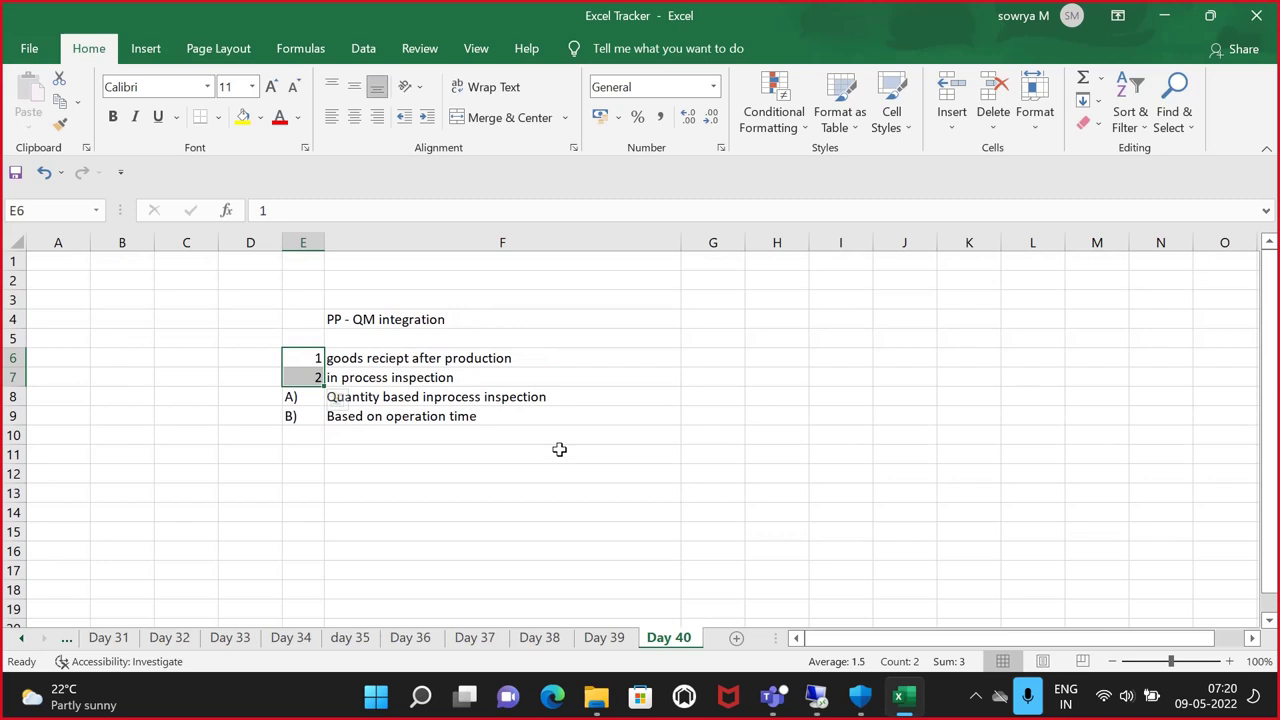
# Start a second numbered block below the topic list by entering 1 in E12
pyautogui.scroll(-1, 634, 417)
pyautogui.click(365, 420)
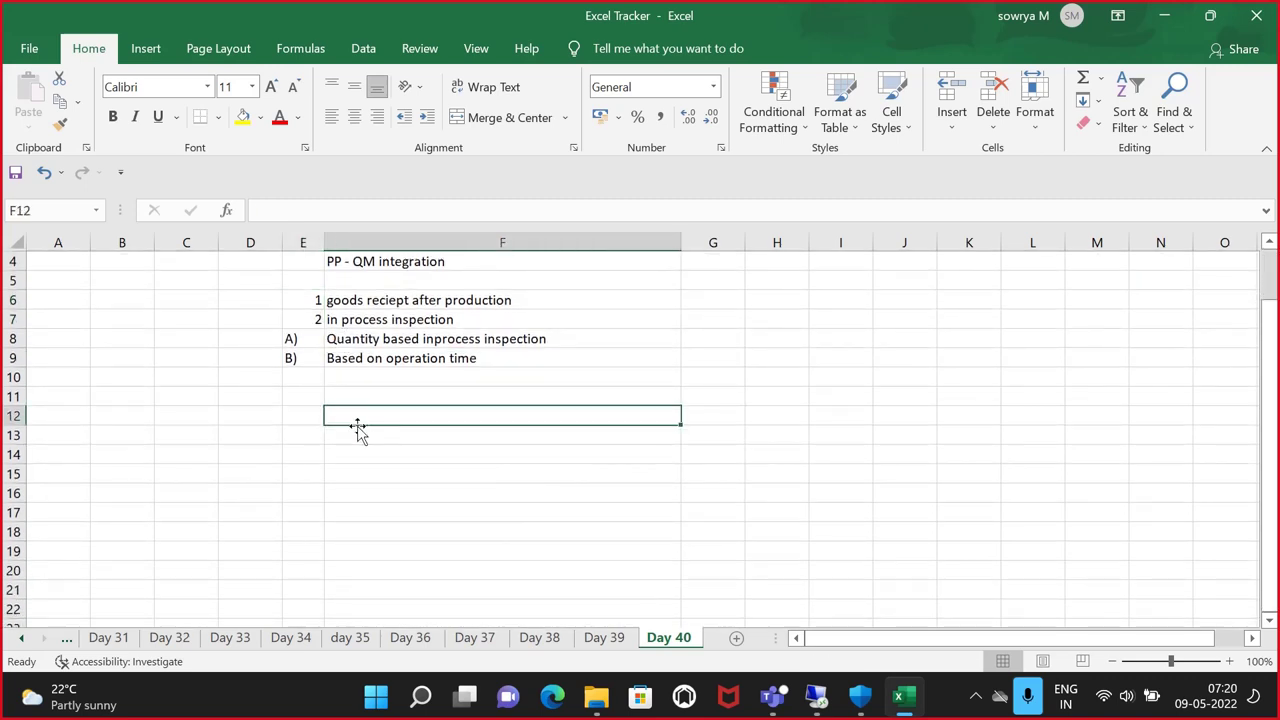
pyautogui.click(300, 437)
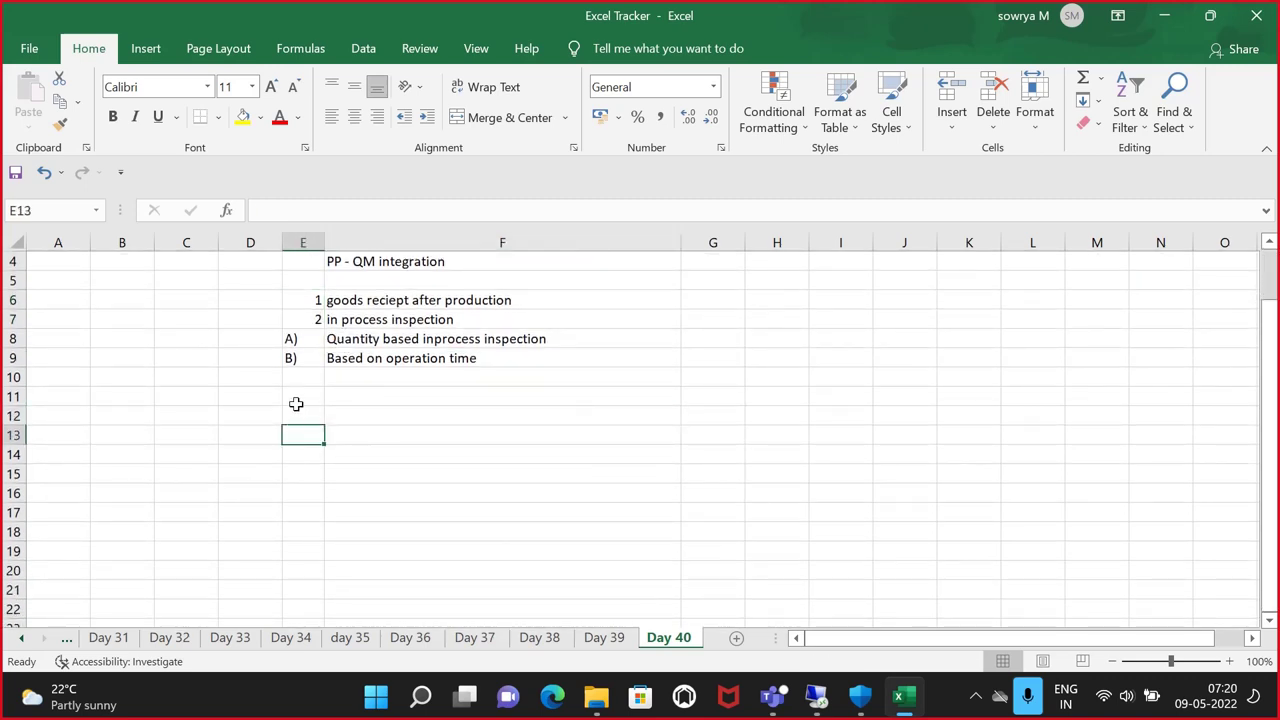
pyautogui.click(296, 402)
pyautogui.click(306, 414)
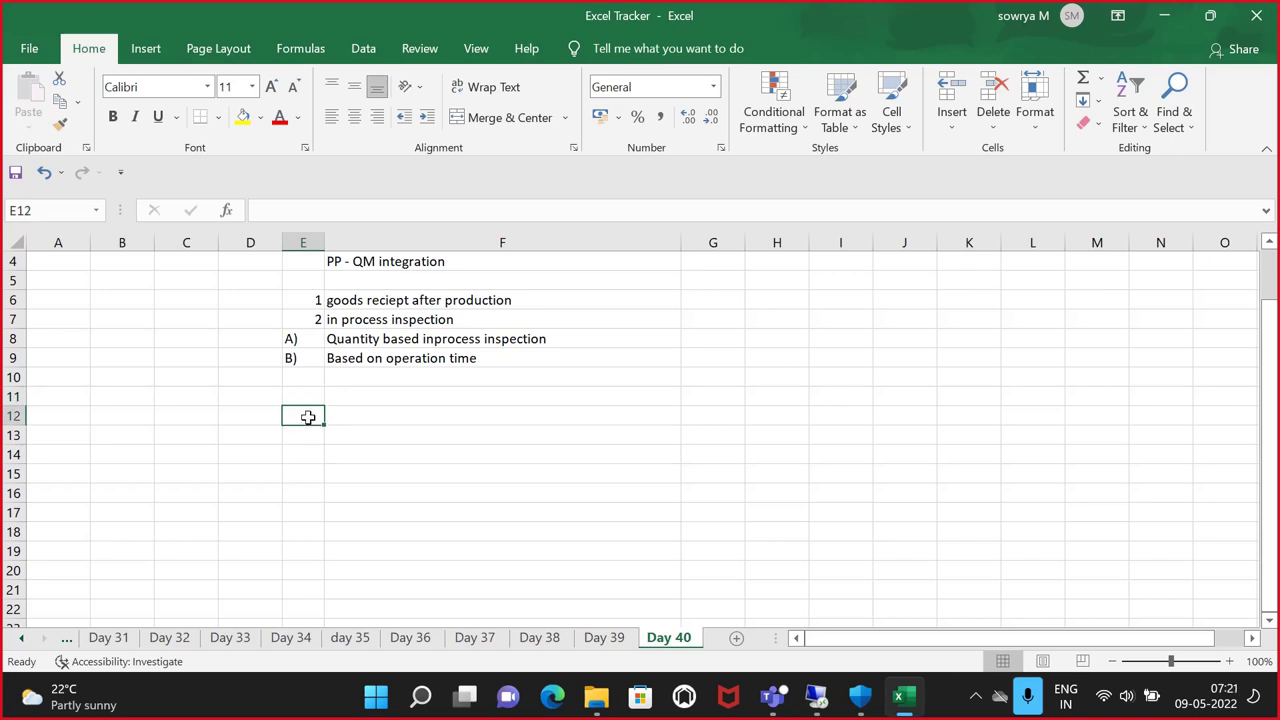
pyautogui.write('1')
pyautogui.click(386, 422)
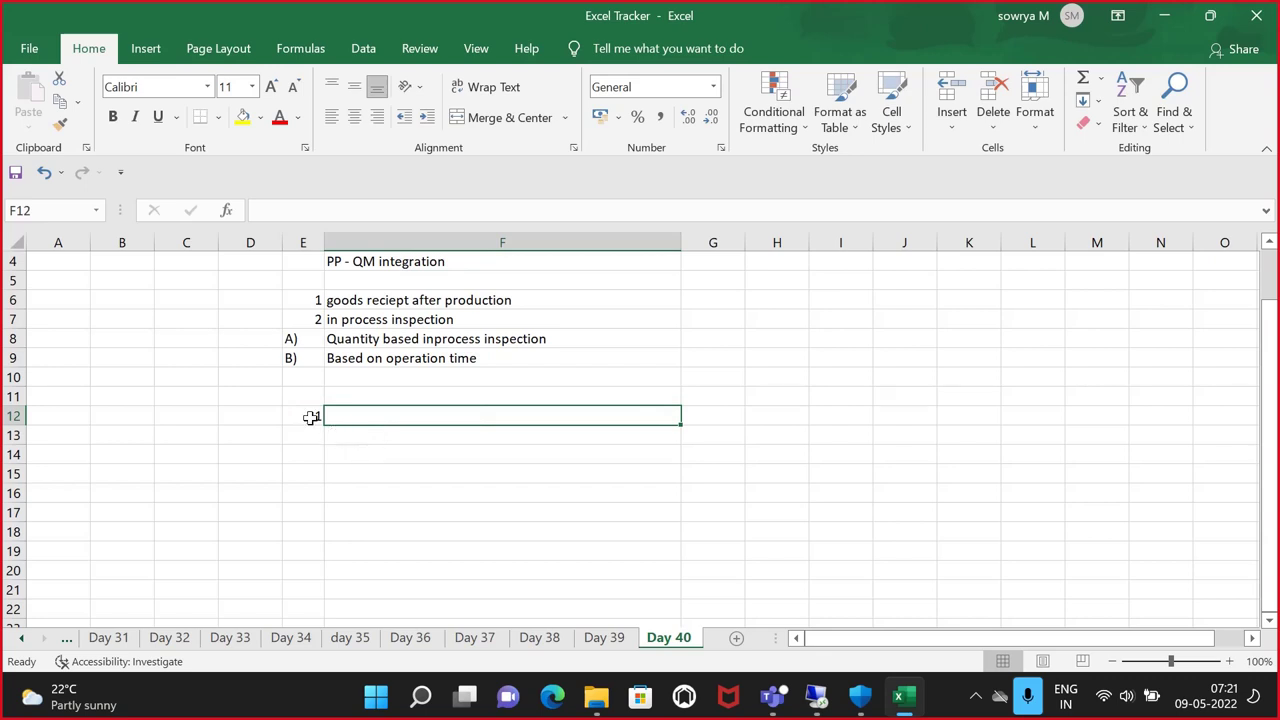
# Copy the text "goods reciept after production" from F6 into F12, beside the new number 1
pyautogui.click(408, 300)
pyautogui.click(318, 414)
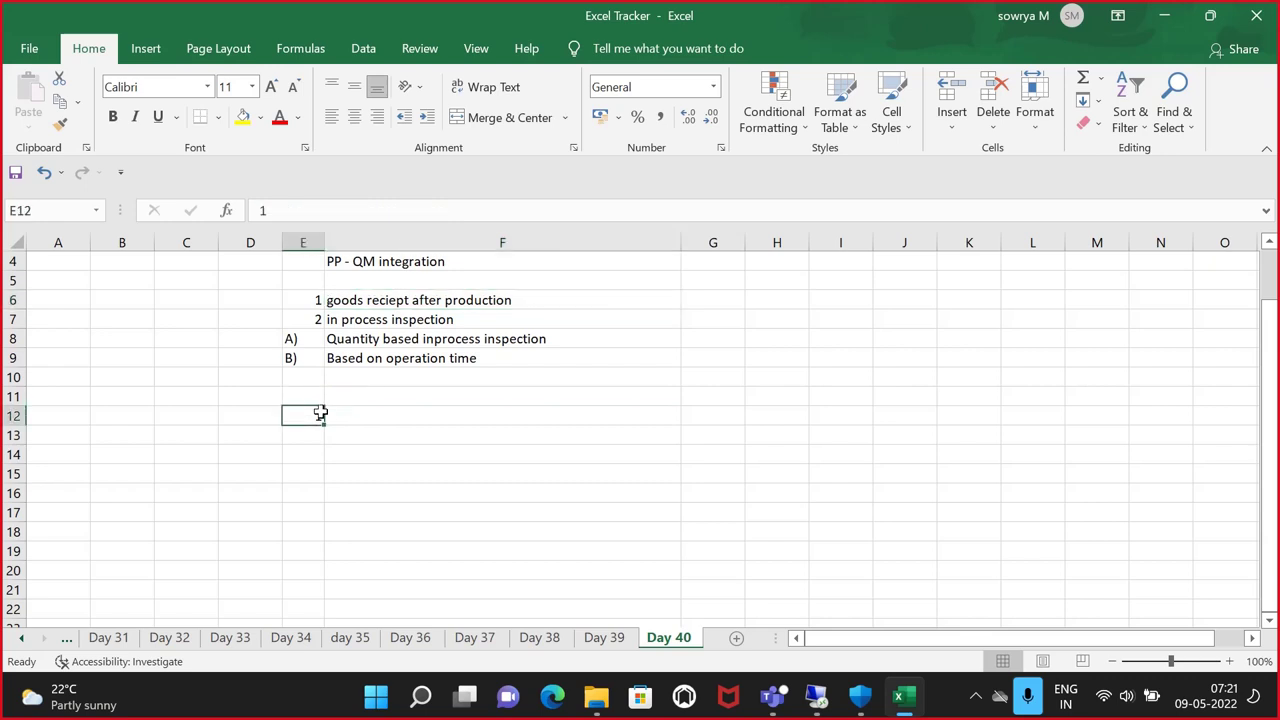
pyautogui.click(480, 303)
pyautogui.hotkey('ctrl', 'c')
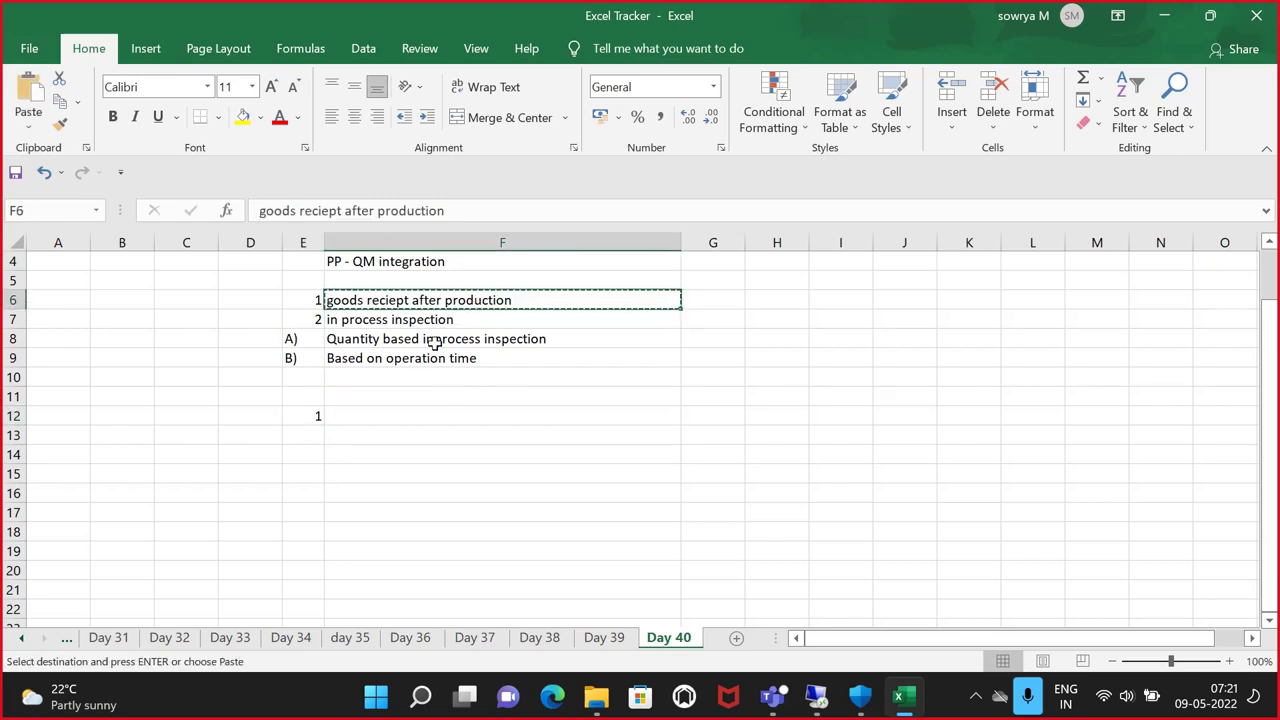
pyautogui.click(330, 410)
pyautogui.hotkey('ctrl', 'v')
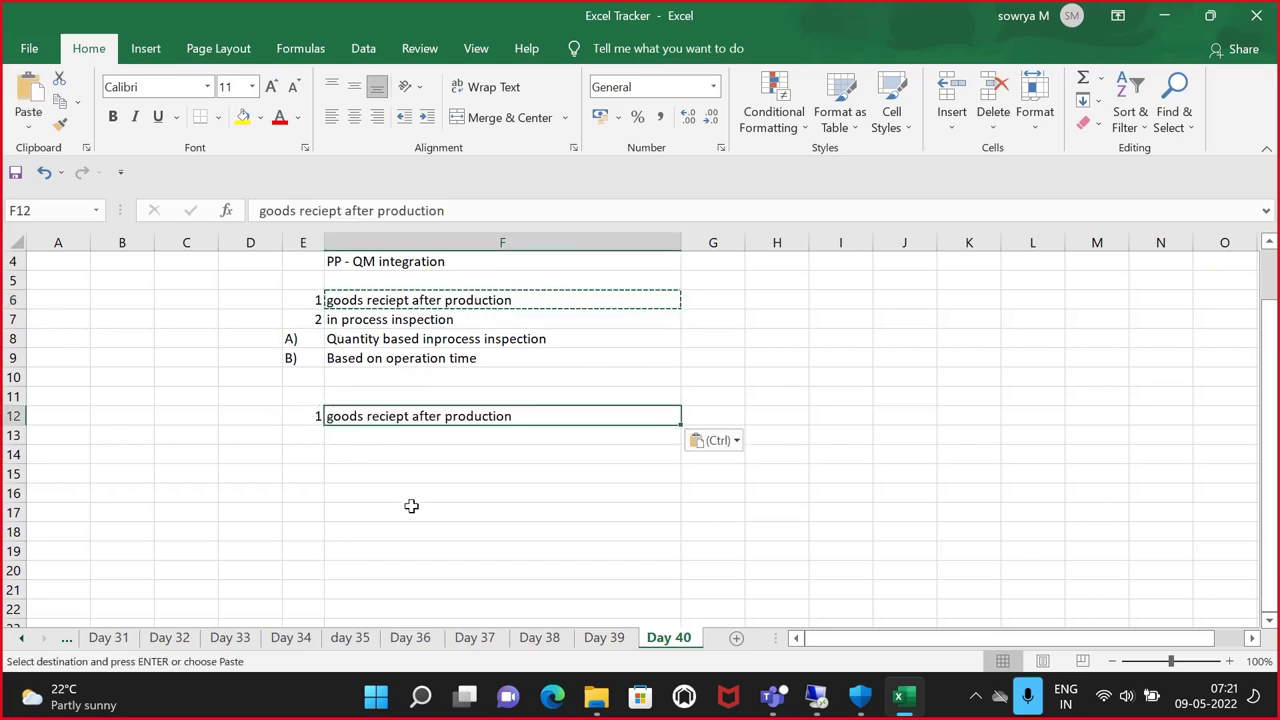
# Make the section heading "goods reciept after production" and its number in E12:F12 bold
pyautogui.press('Return')
pyautogui.press('Down')
pyautogui.press('Down')
pyautogui.press('Down')
pyautogui.press('Down')
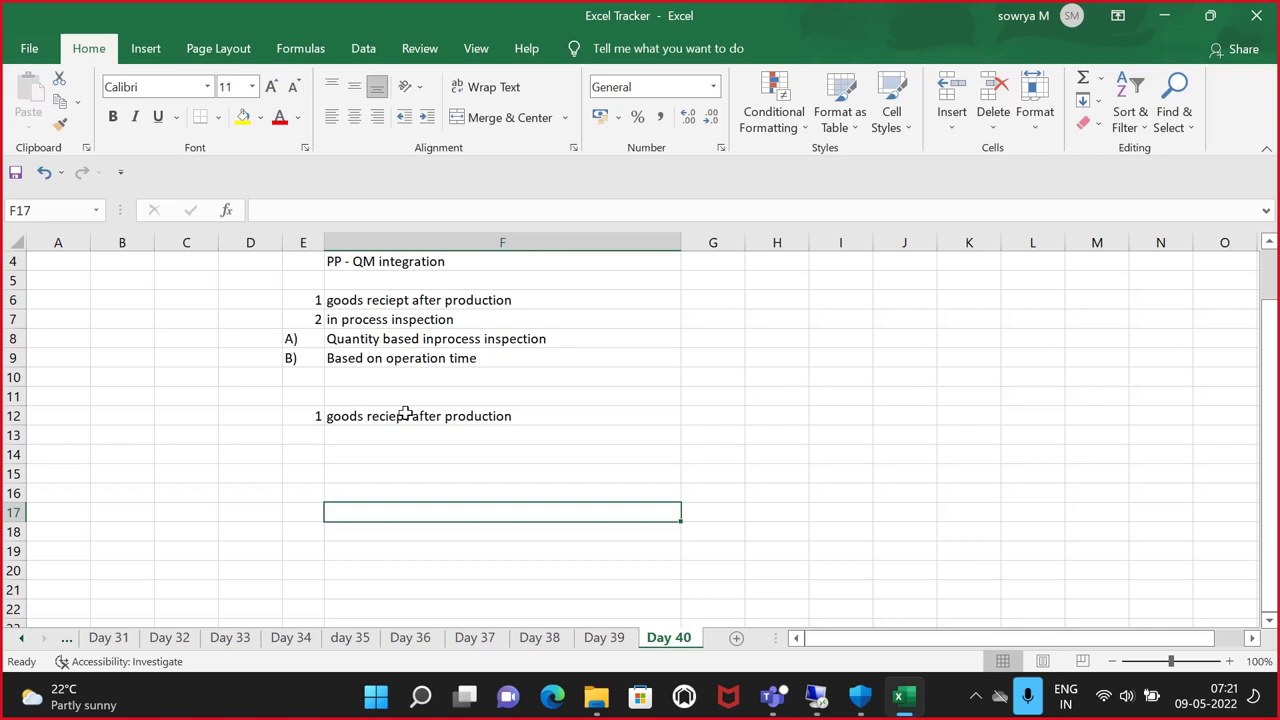
pyautogui.click(400, 451)
pyautogui.click(458, 421)
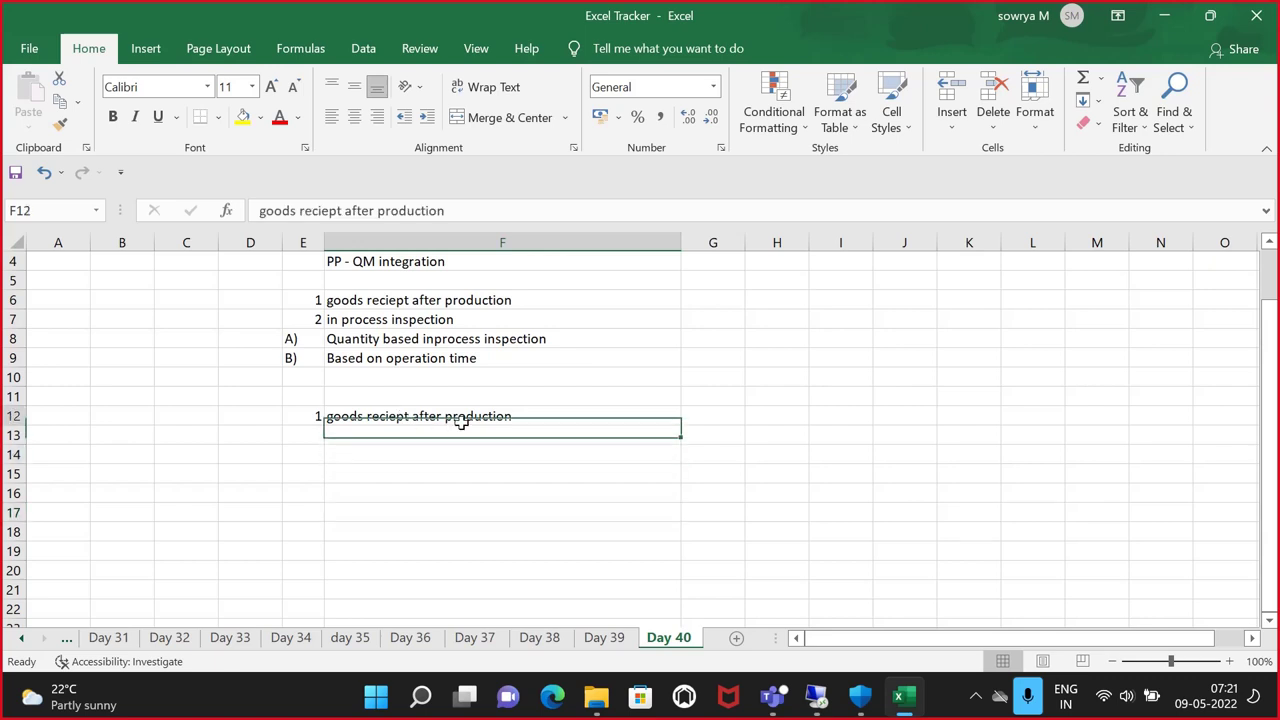
pyautogui.moveTo(301, 420); pyautogui.dragTo(483, 420)
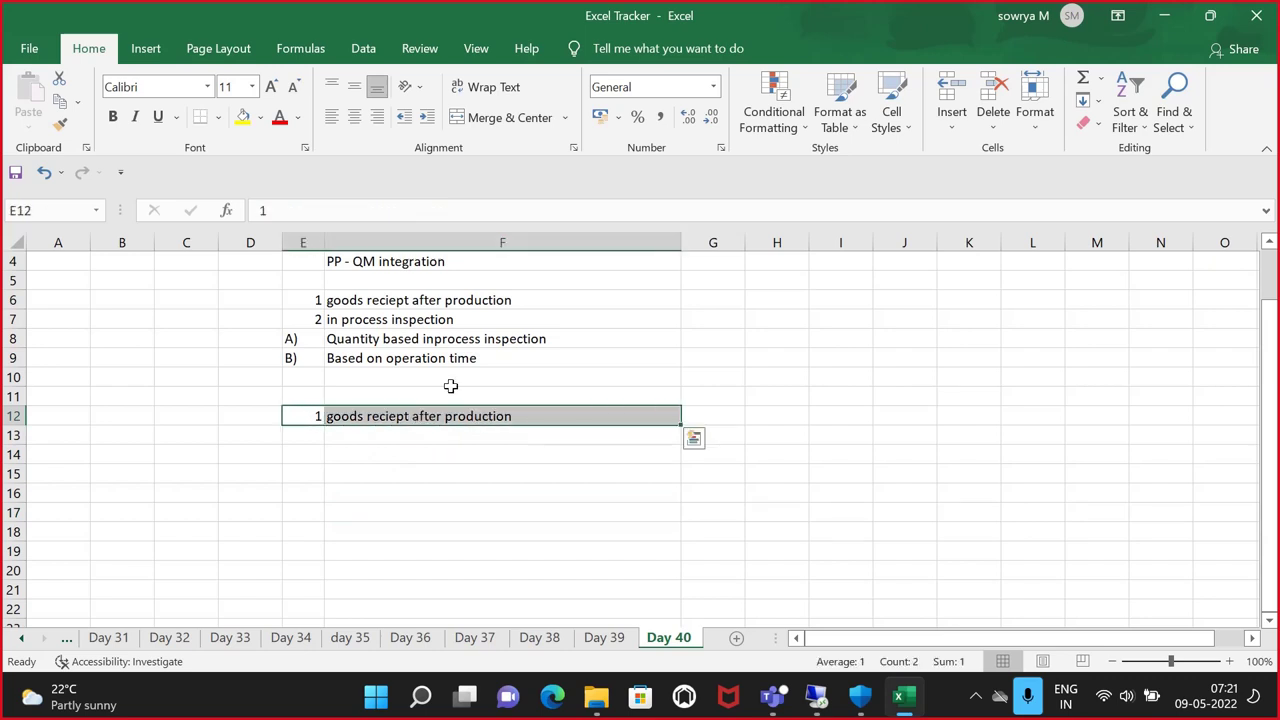
pyautogui.click(113, 117)
pyautogui.click(342, 508)
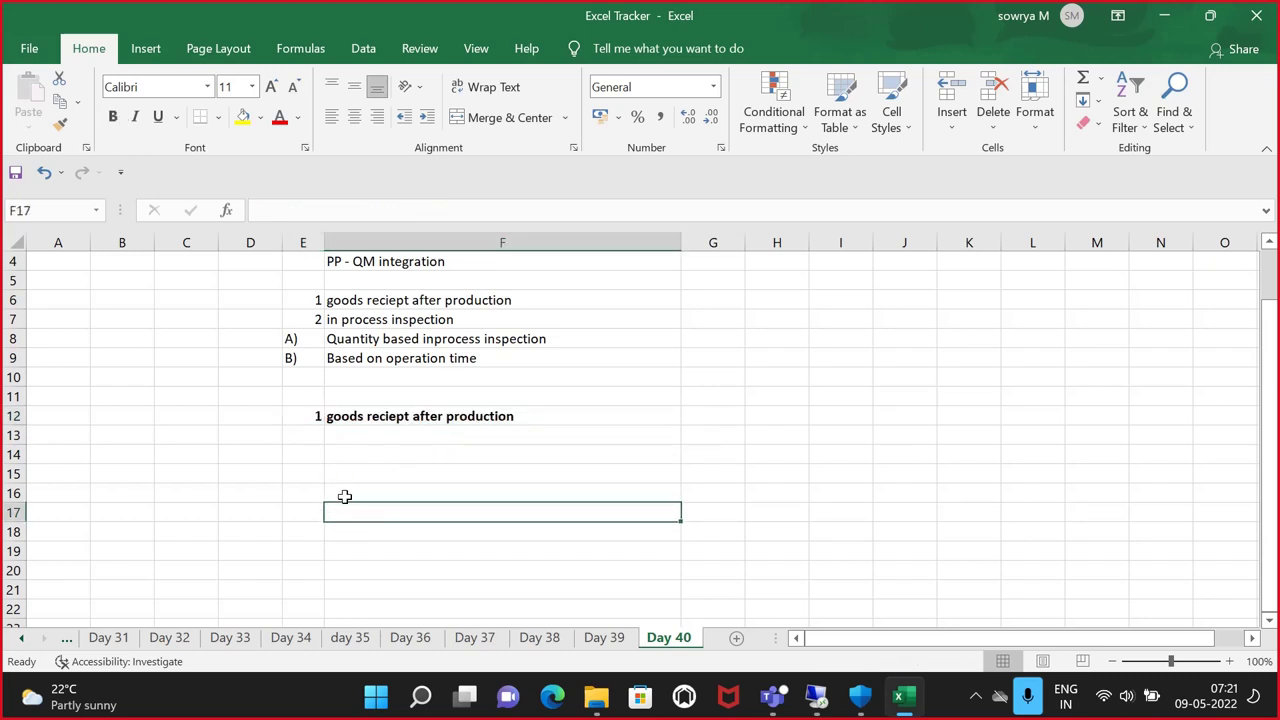
# Add the first point under the bold heading: 1 in E14 with the text "master data pre requistites" in F14
pyautogui.click(314, 439)
pyautogui.click(307, 450)
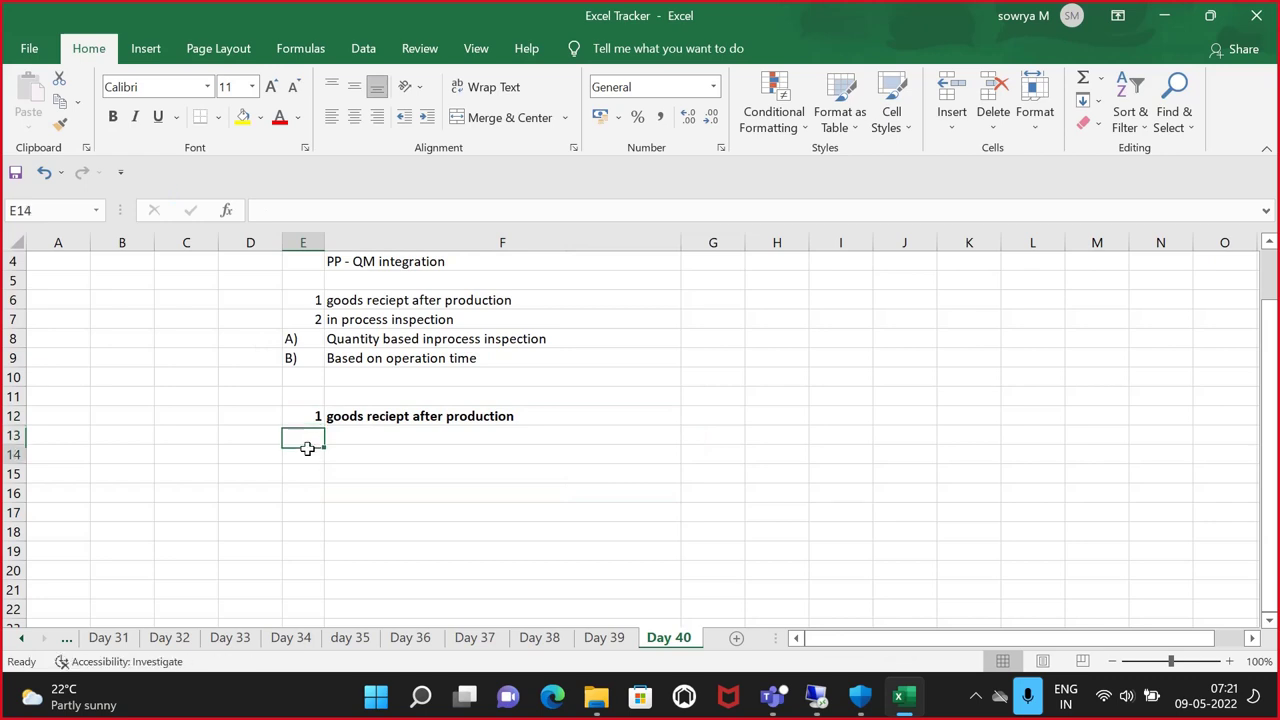
pyautogui.write('1')
pyautogui.click(372, 447)
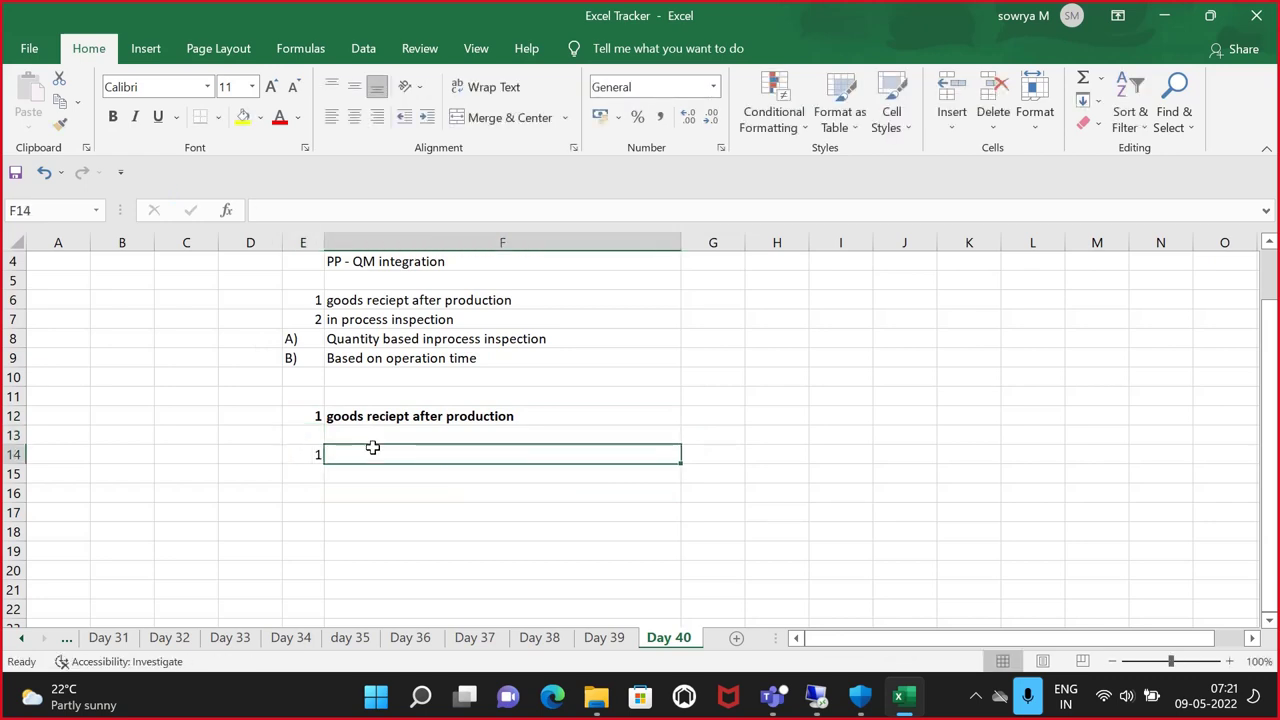
pyautogui.write('masterd')
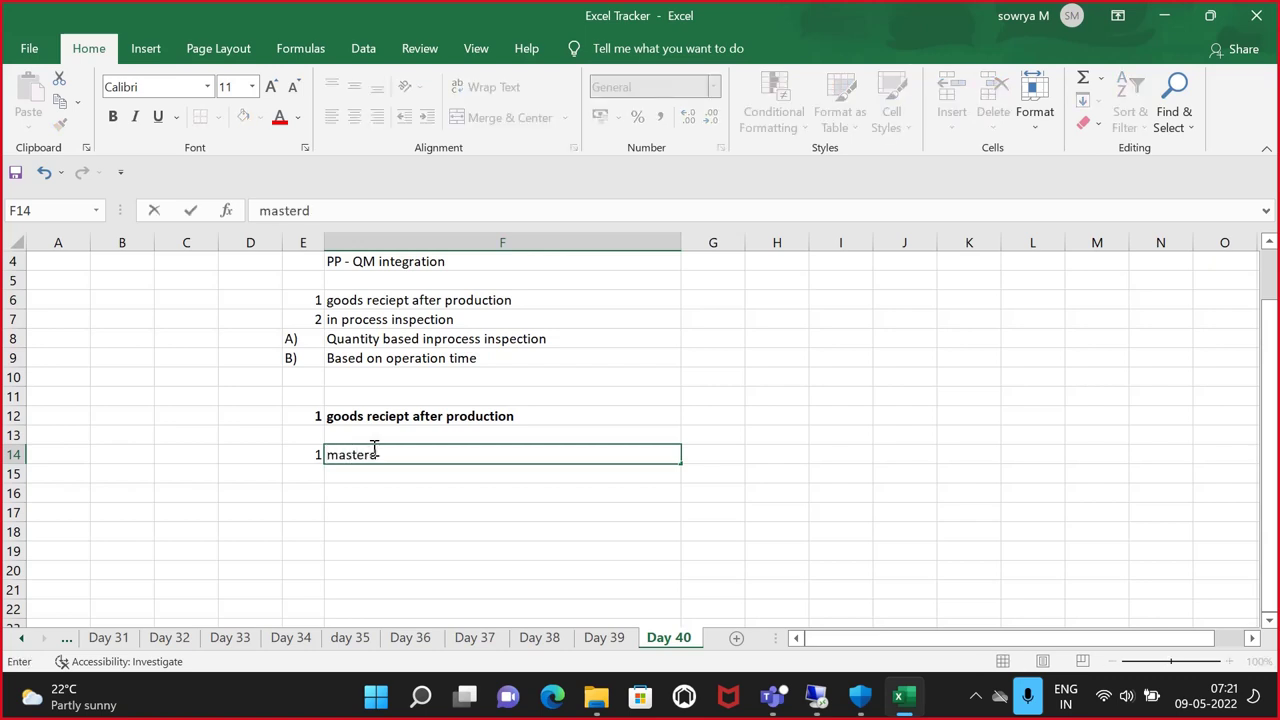
pyautogui.press('BackSpace')
pyautogui.write('data pre requisites')
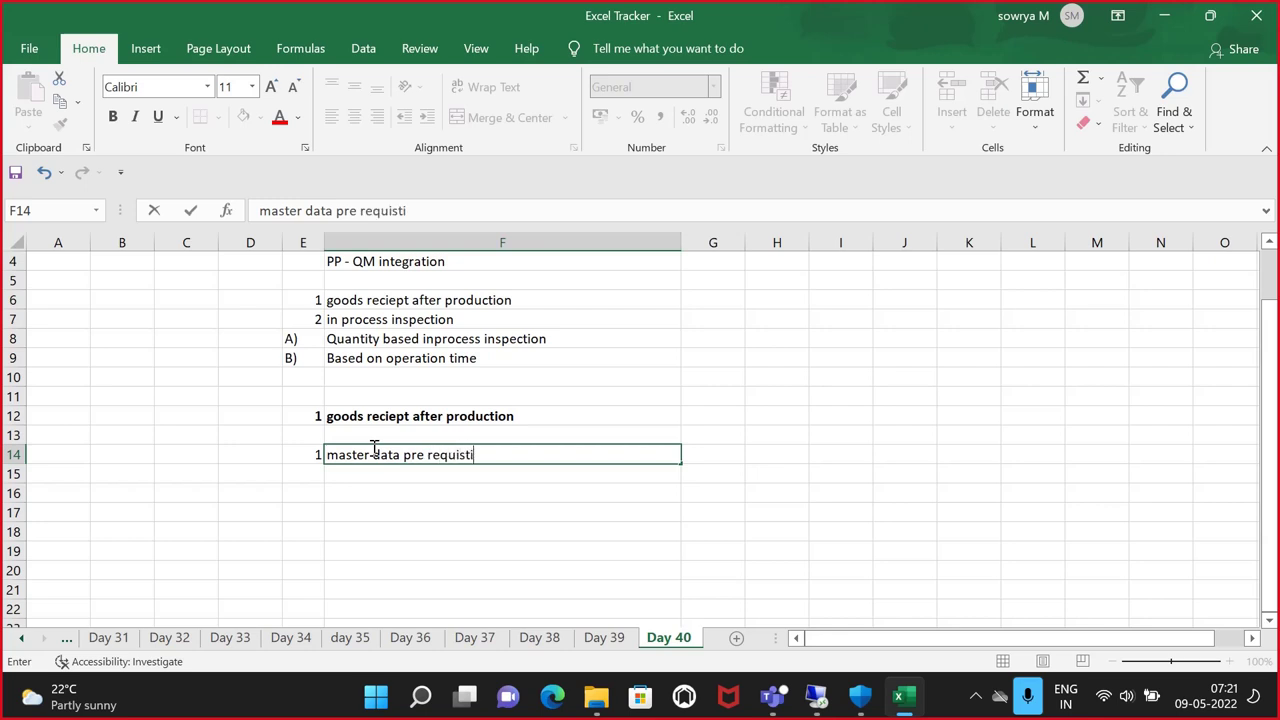
# Enter 1 in E16 and "quality management view in material master must be maintained" in F16
pyautogui.click(300, 490)
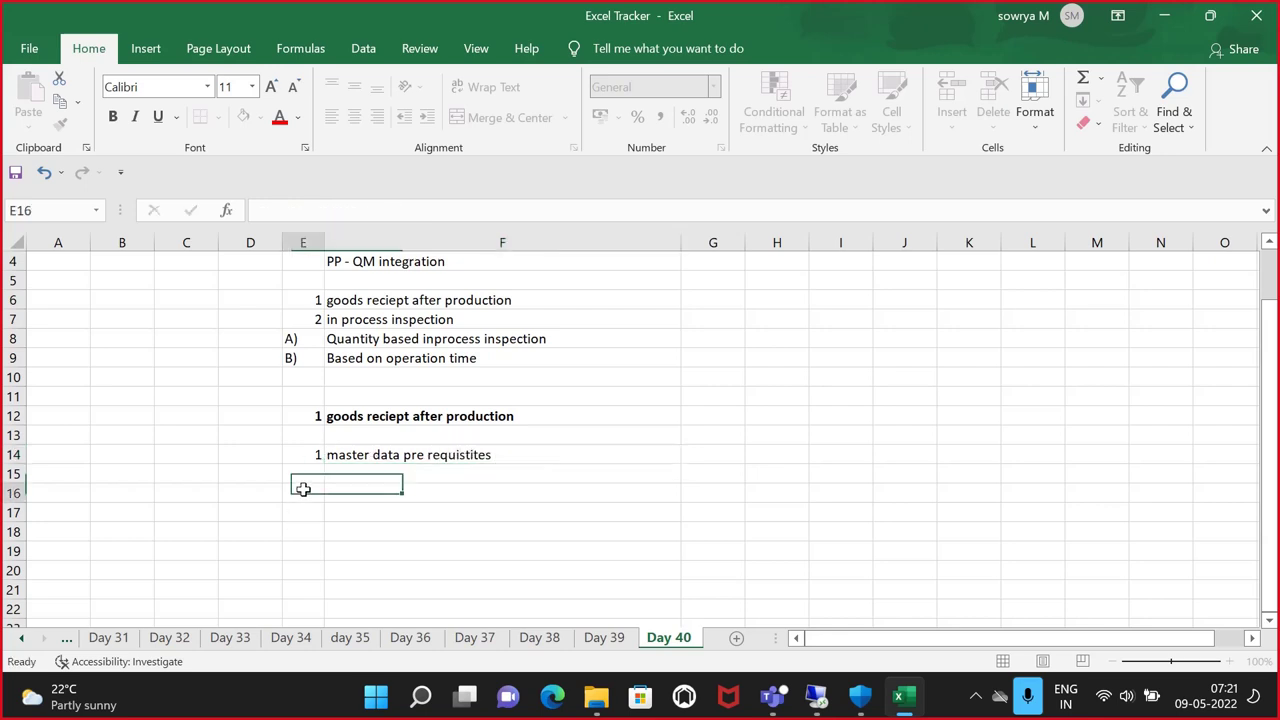
pyautogui.write('1')
pyautogui.click(343, 496)
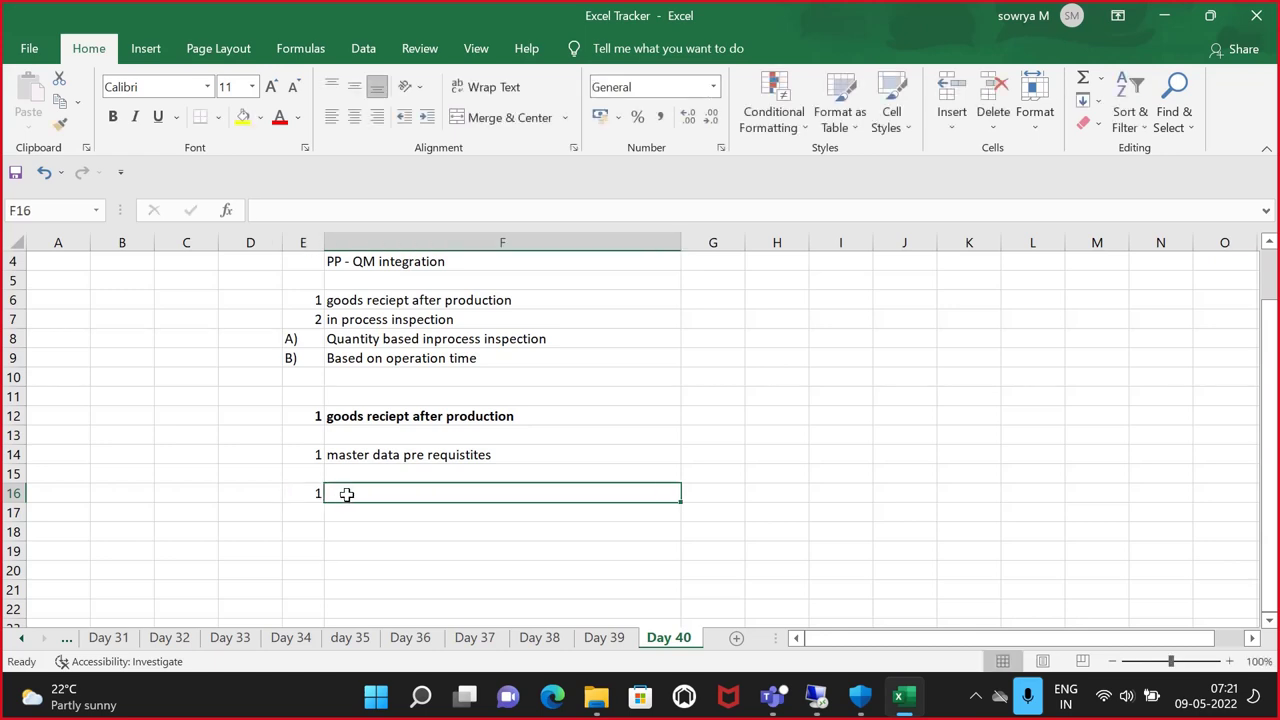
pyautogui.write('qualuty')
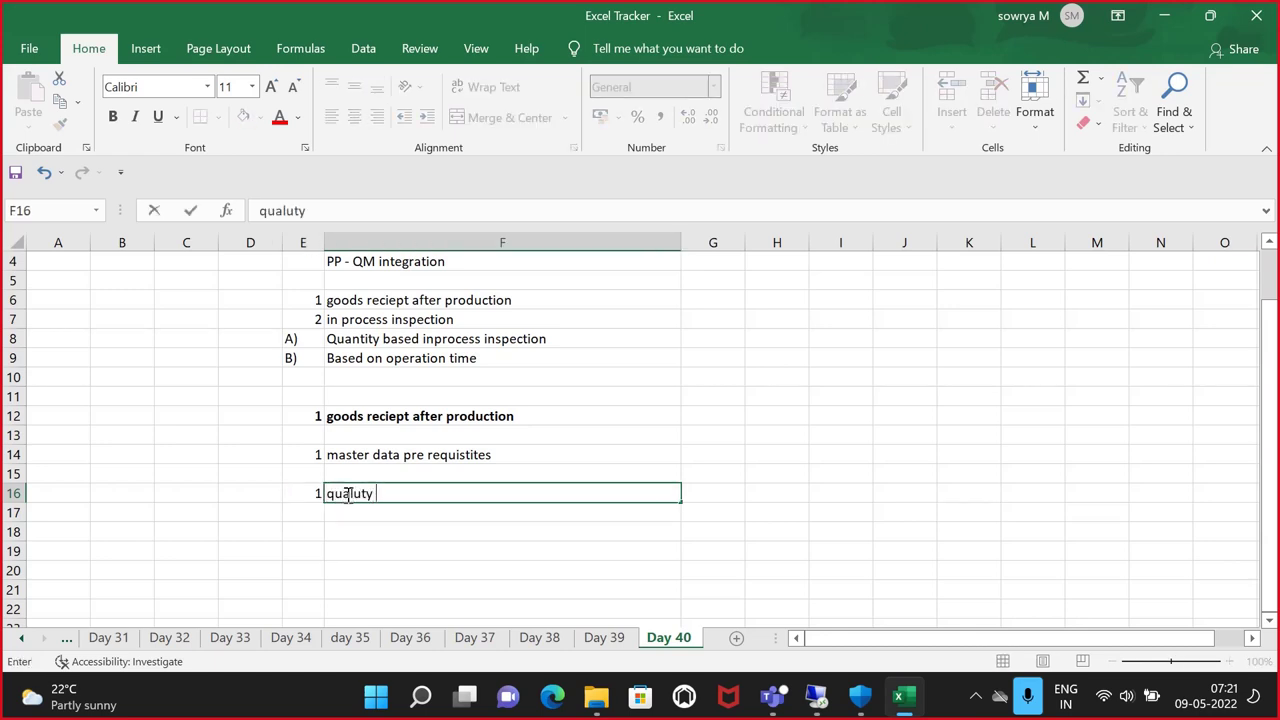
pyautogui.press('BackSpace')
pyautogui.press('BackSpace')
pyautogui.press('BackSpace')
pyautogui.write('ity management ')
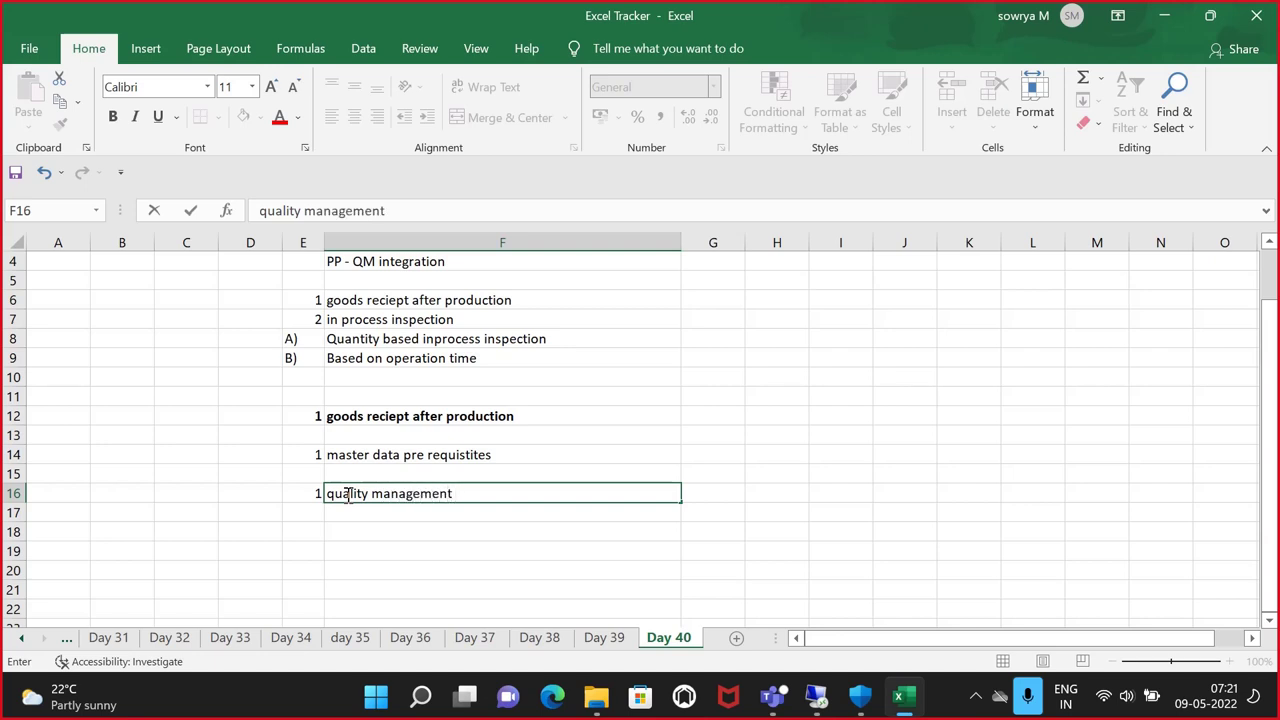
pyautogui.write('view in material m')
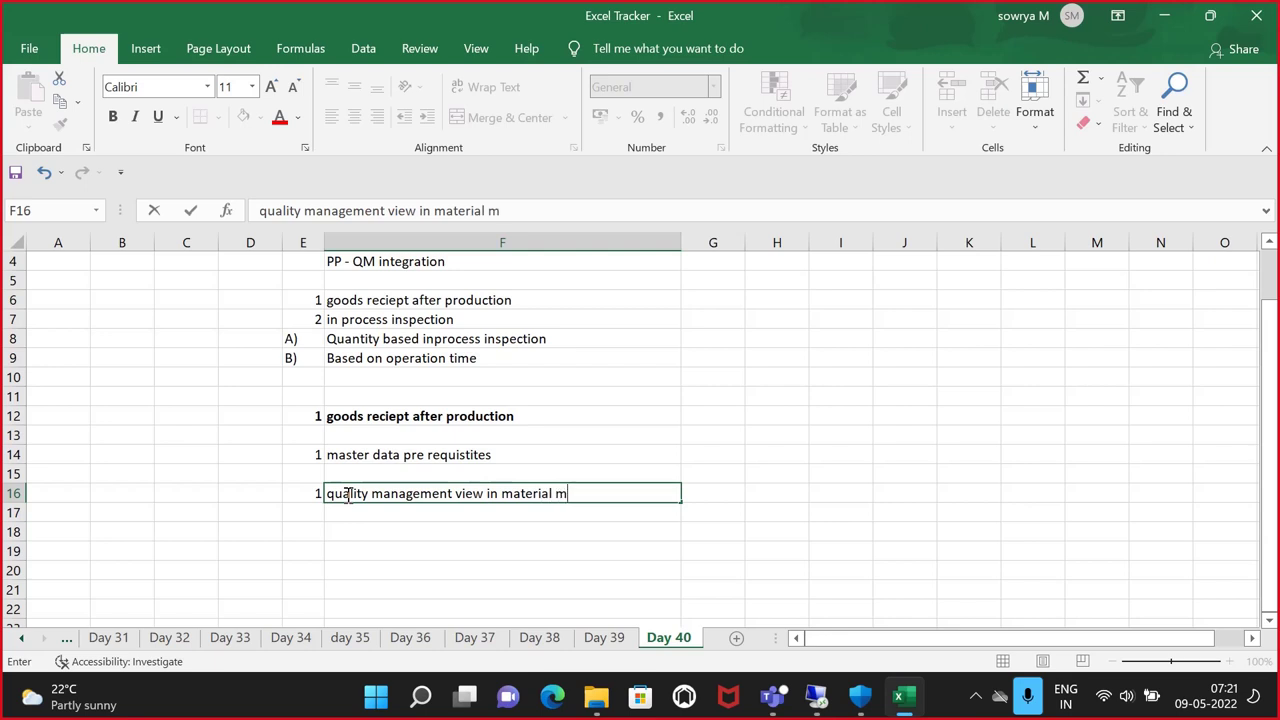
pyautogui.write('aster must be')
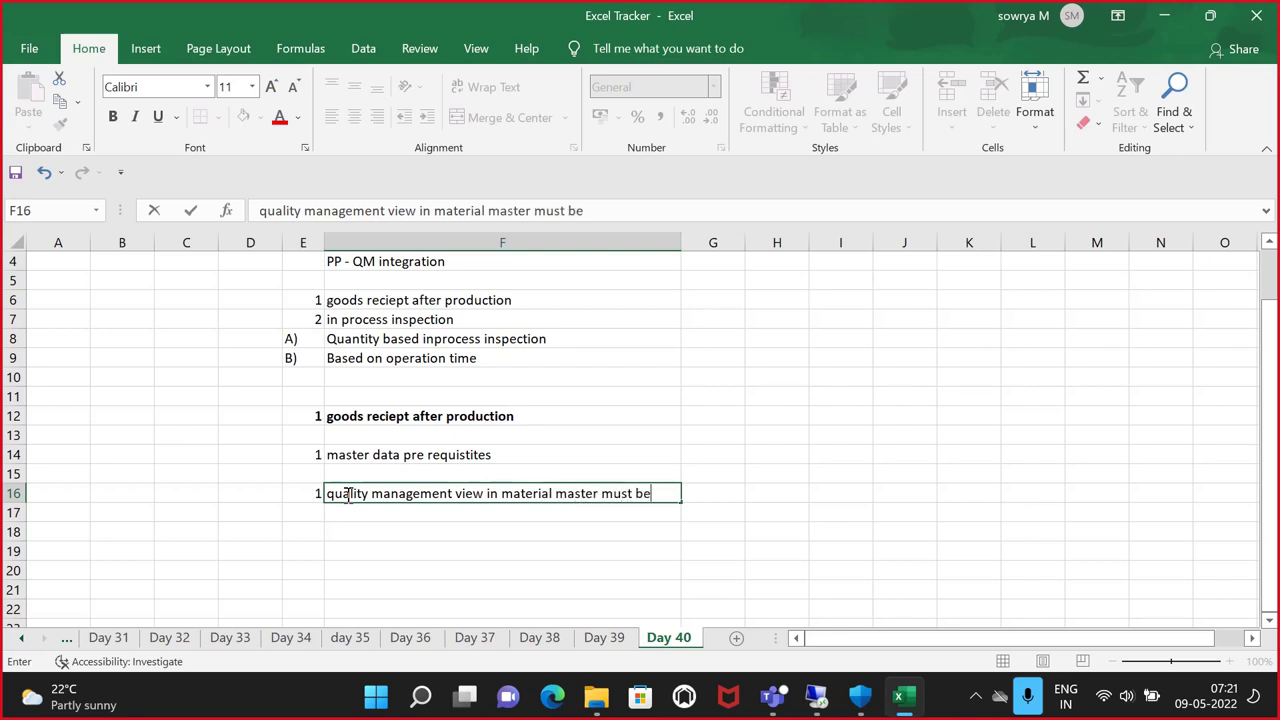
pyautogui.write(' maintained')
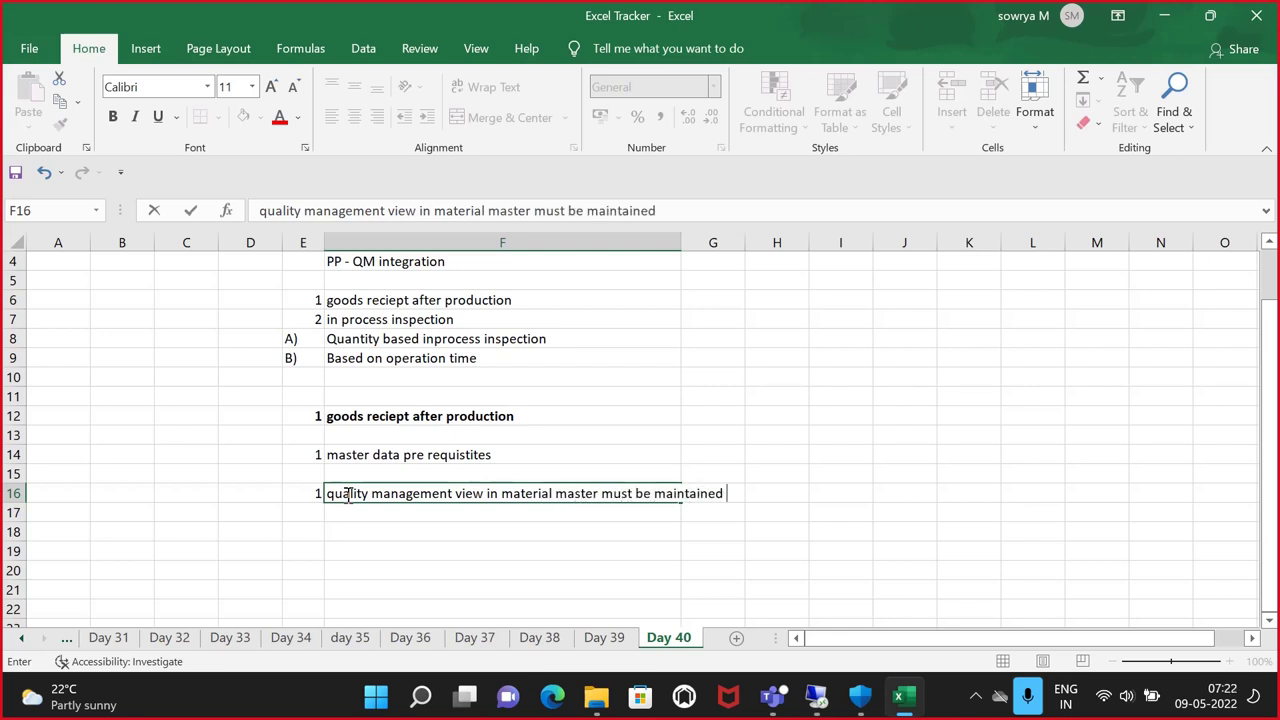
pyautogui.press('Return')
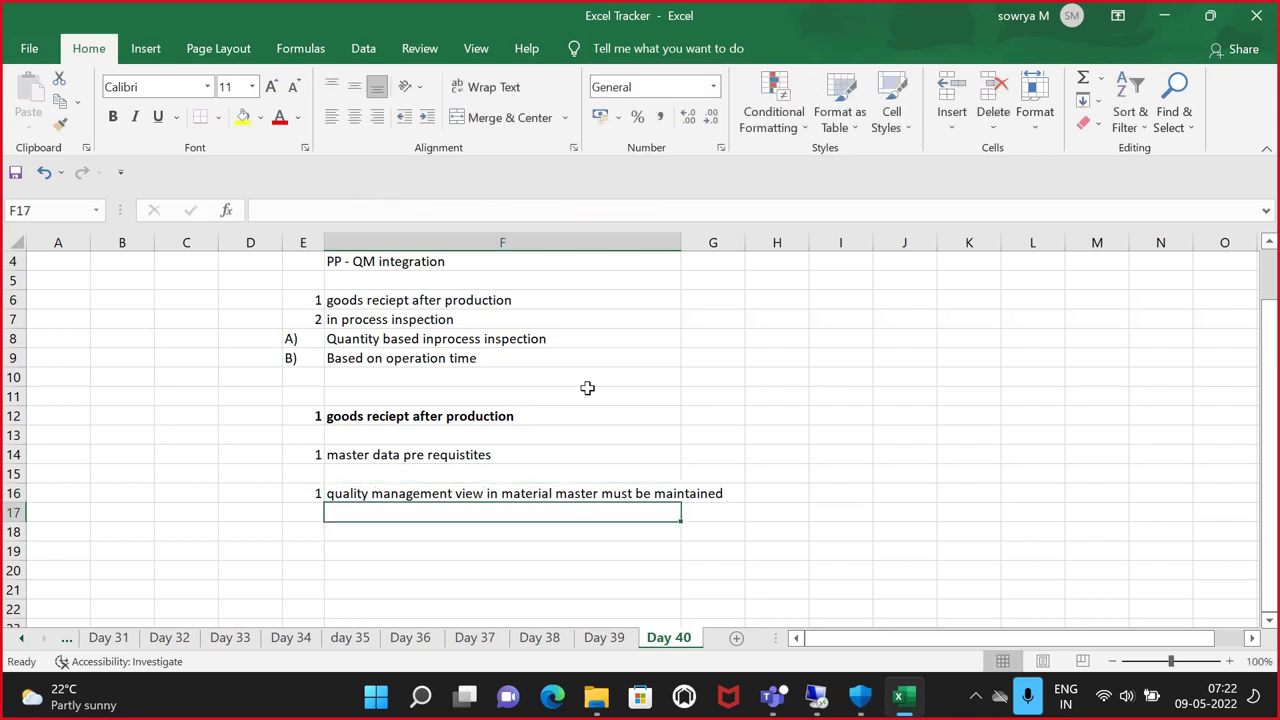
# Widen column F so the F16 text fits, and enter "insp type for this = 04" in F17
pyautogui.click(577, 477)
pyautogui.moveTo(681, 243); pyautogui.dragTo(752, 243)
pyautogui.click(525, 514)
pyautogui.write('in')
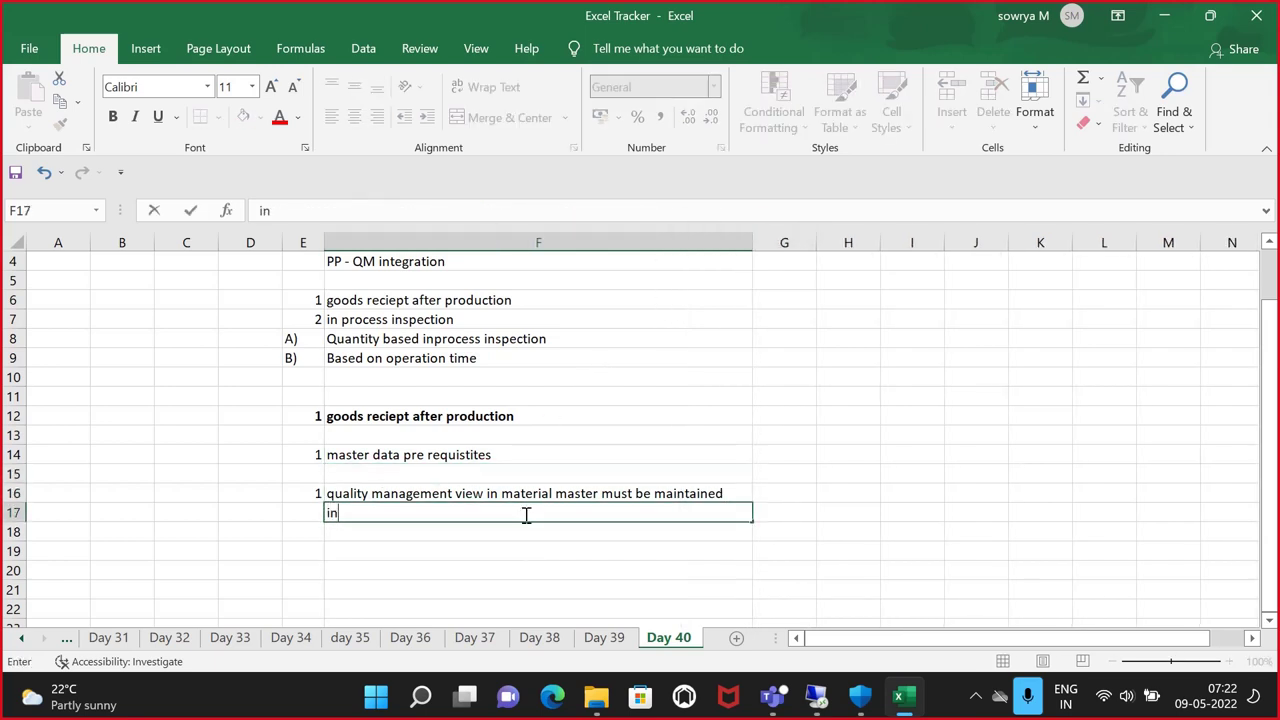
pyautogui.write('sp type for t')
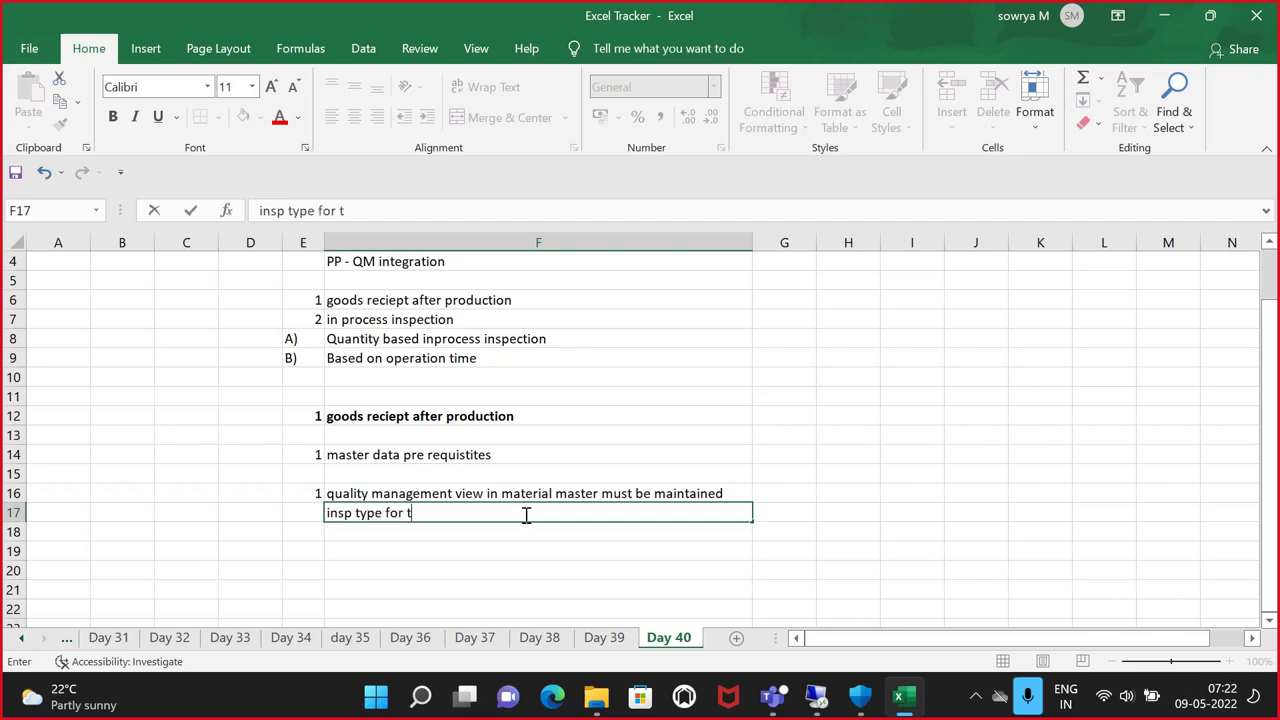
pyautogui.write('hi')
pyautogui.press('BackSpace')
pyautogui.write('his = 04')
pyautogui.press('Return')
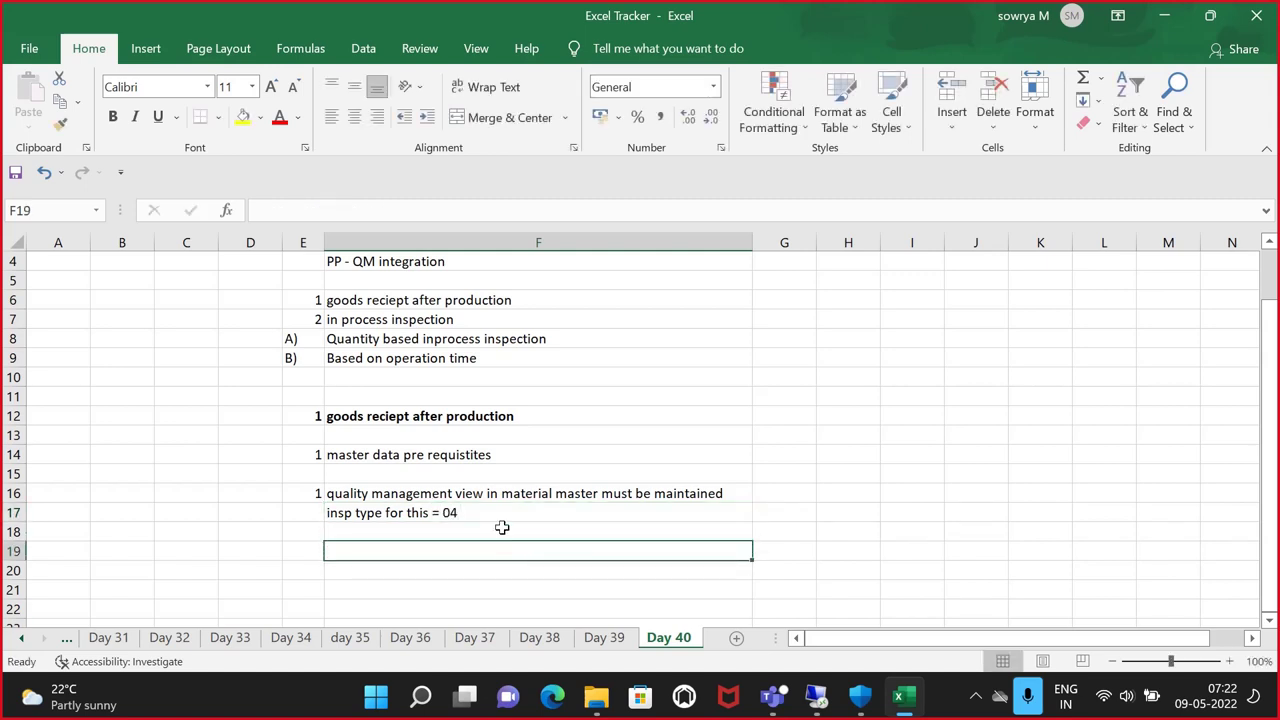
pyautogui.click(502, 514)
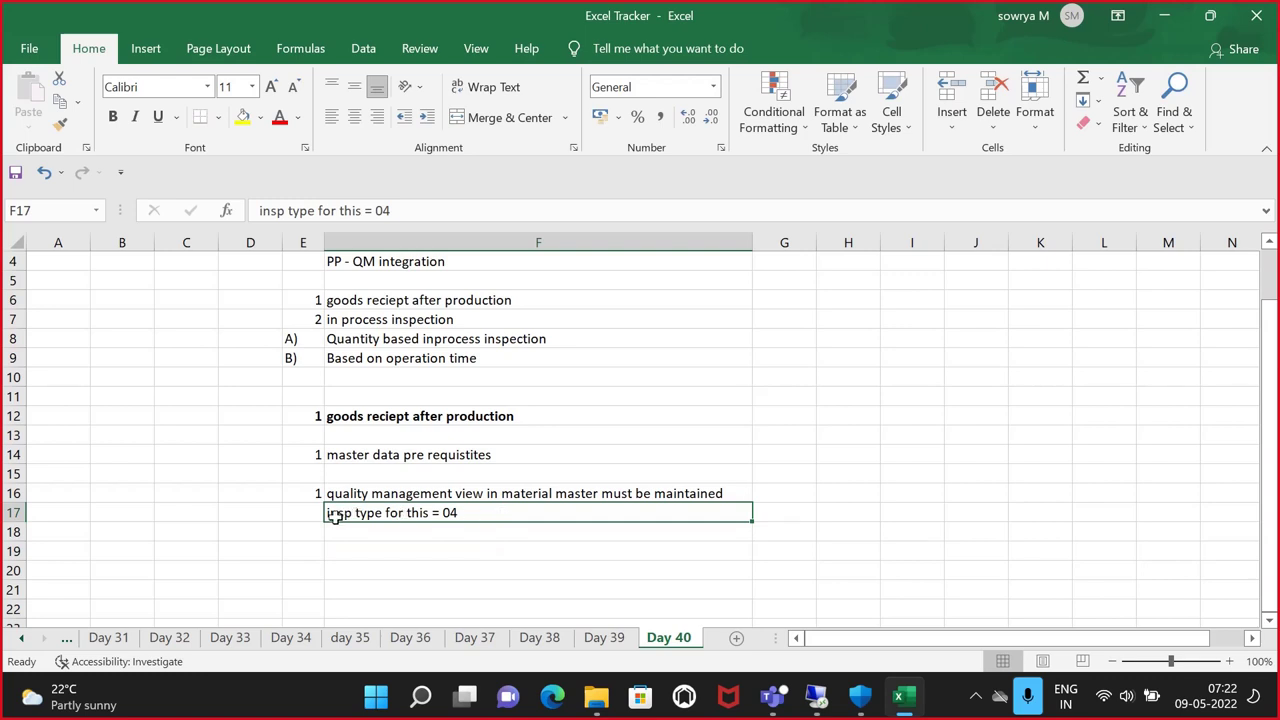
# Enter 2 in E18 and "from QM point of view - master inspection characteristics - QS21" in F18
pyautogui.click(309, 531)
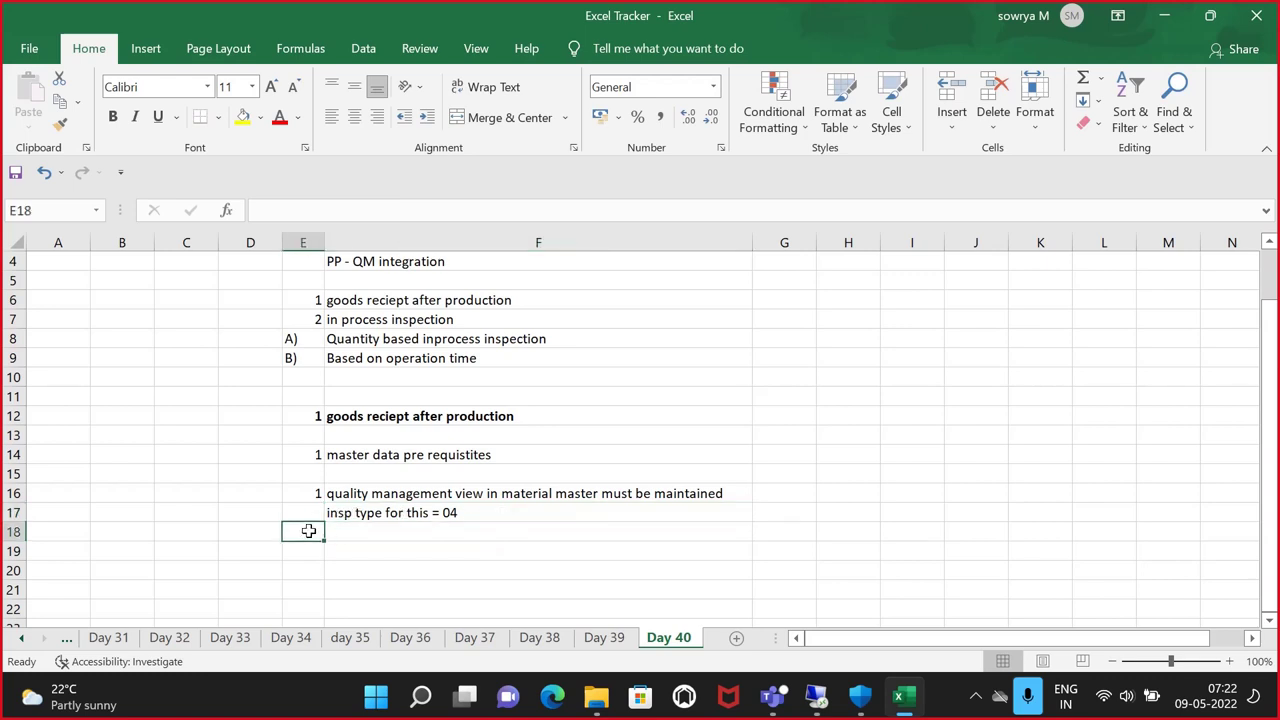
pyautogui.write('2')
pyautogui.click(347, 531)
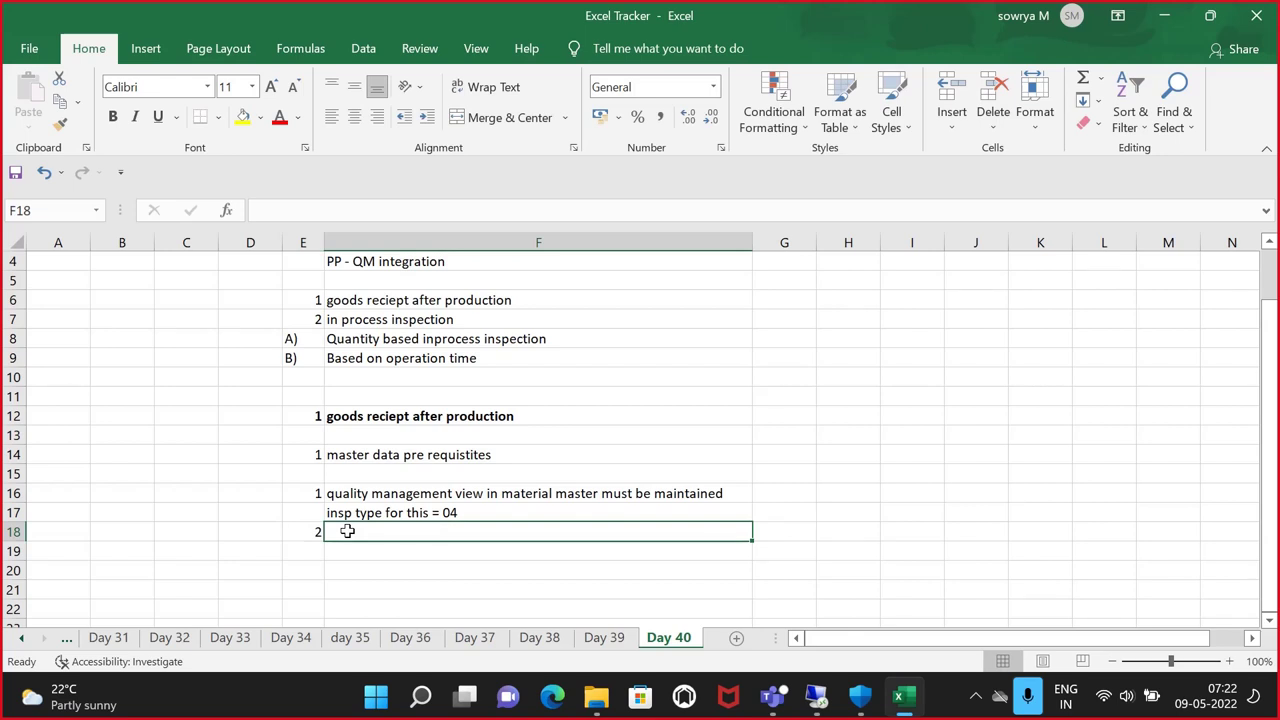
pyautogui.write('from ')
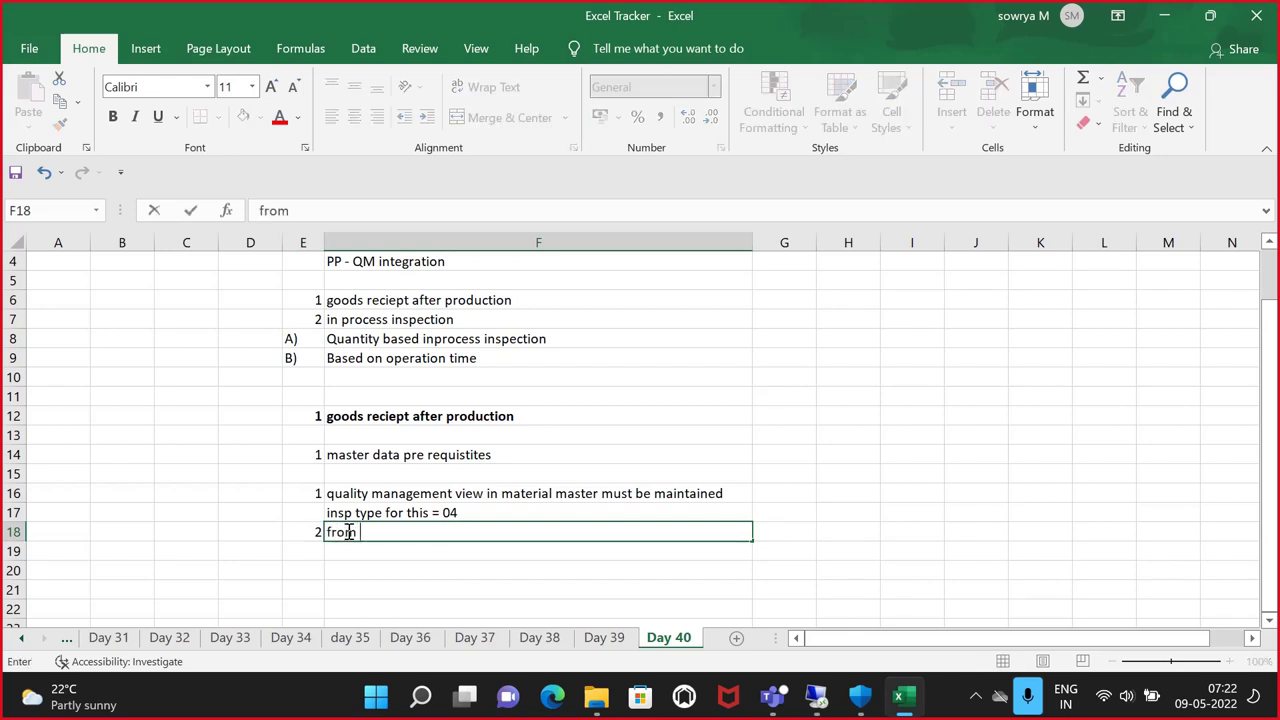
pyautogui.write('QM point of vie')
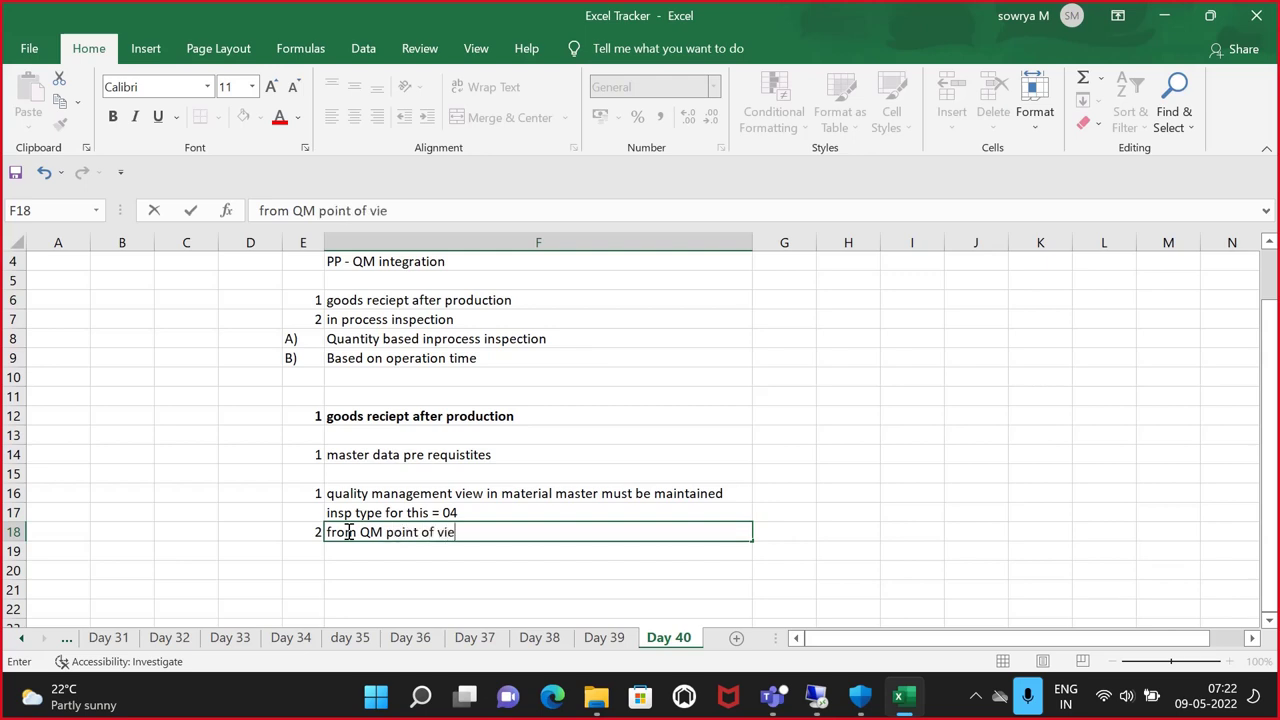
pyautogui.write('w - master inspectio')
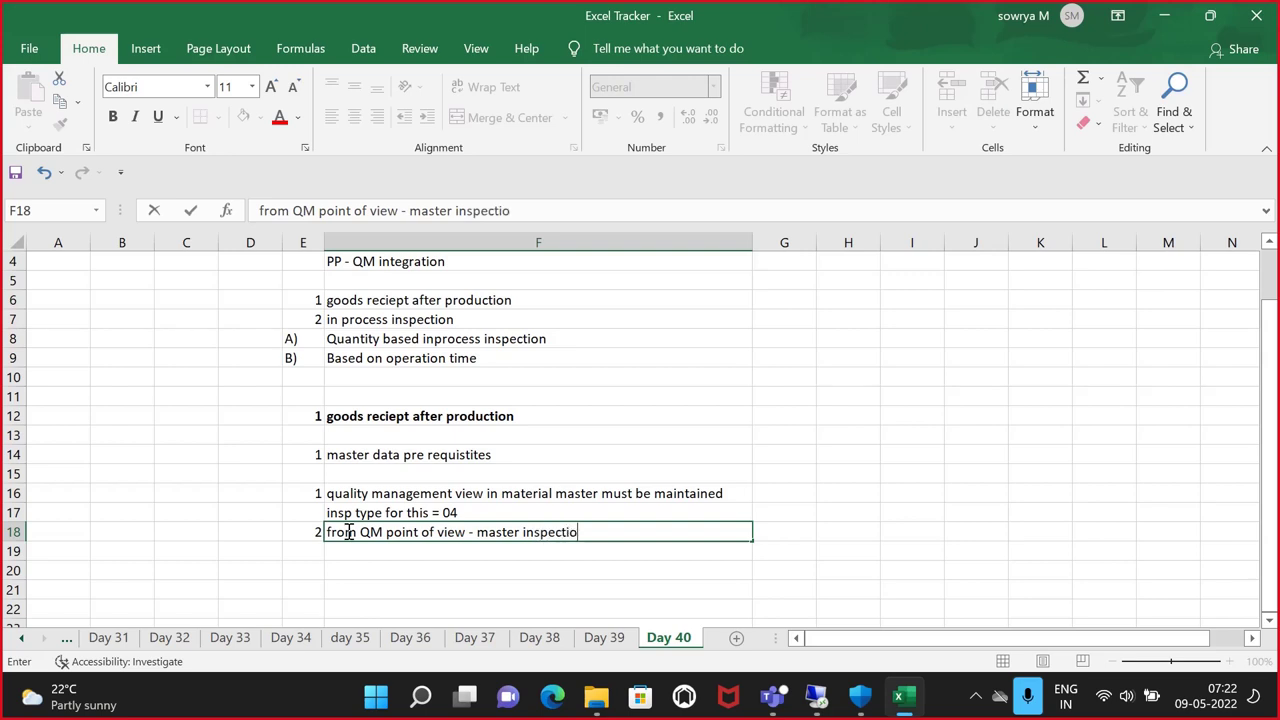
pyautogui.write('n characteris')
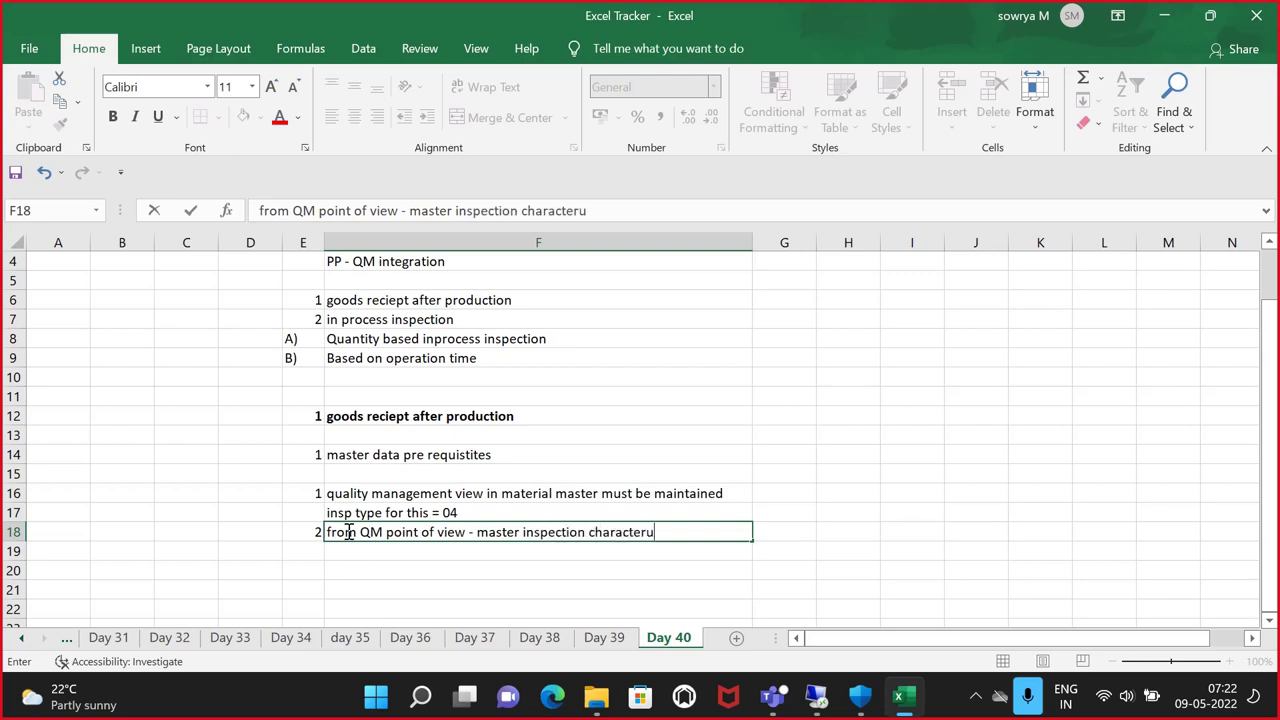
pyautogui.press('BackSpace')
pyautogui.write('istics - QS21')
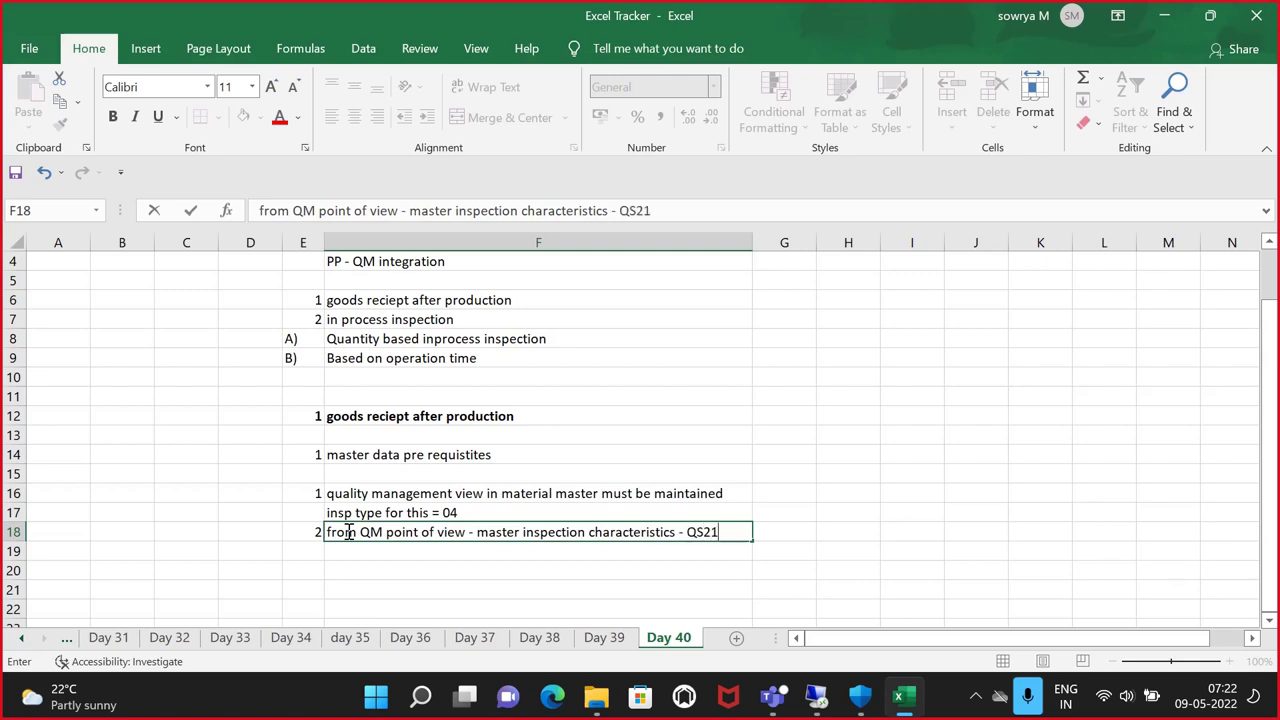
pyautogui.click(524, 567)
pyautogui.scroll(-1, 515, 545)
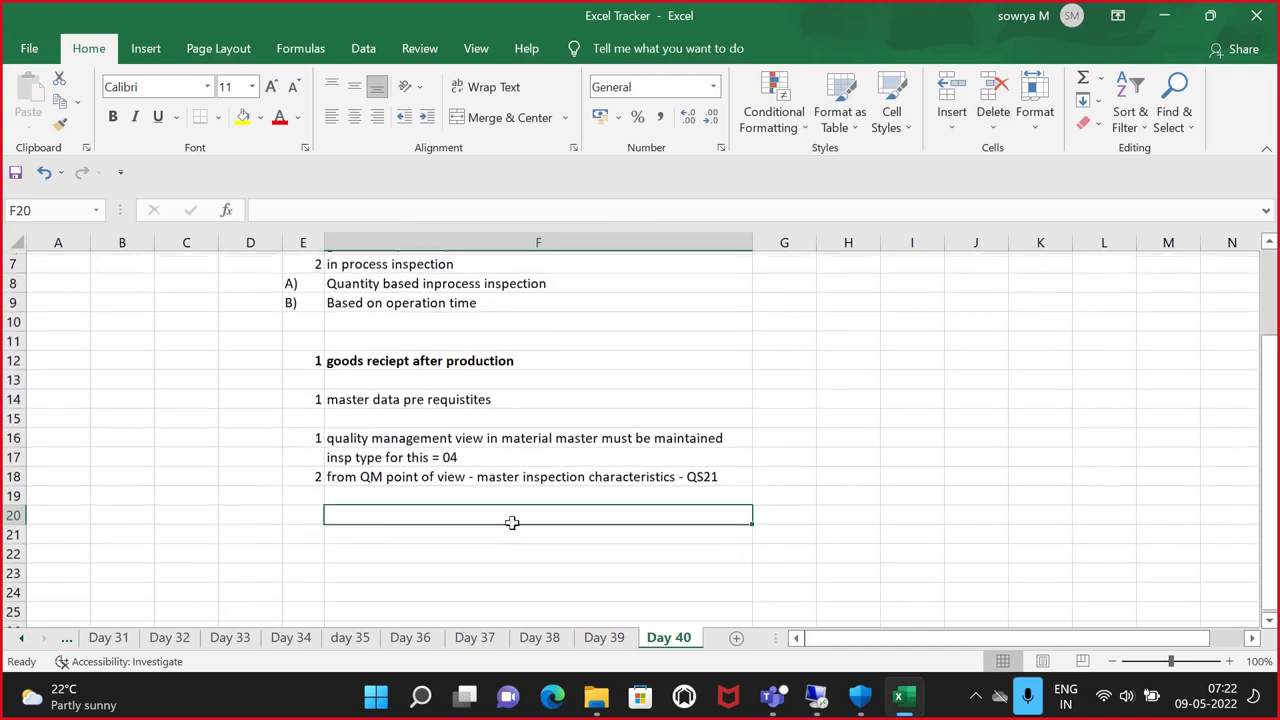
# List the characteristics "color", "taste" and "thickness of the cholcote" in F19, F20 and F21, and select these three cells
pyautogui.click(474, 486)
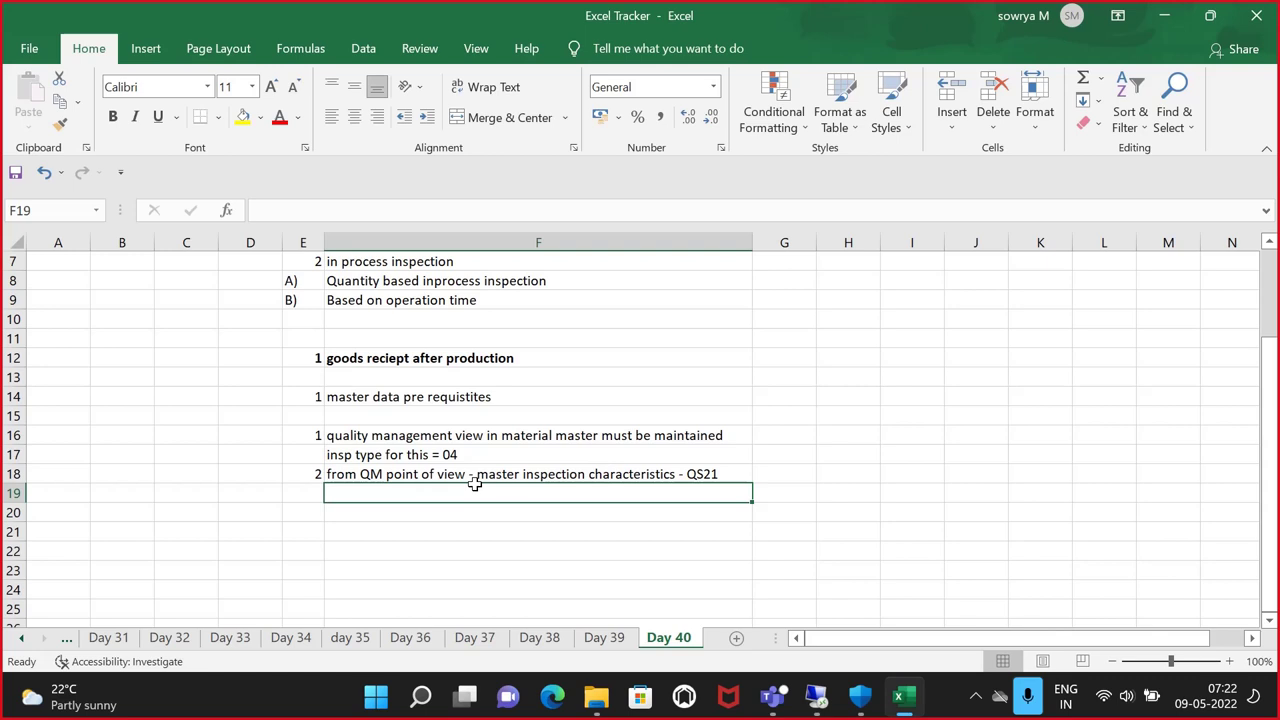
pyautogui.write('color')
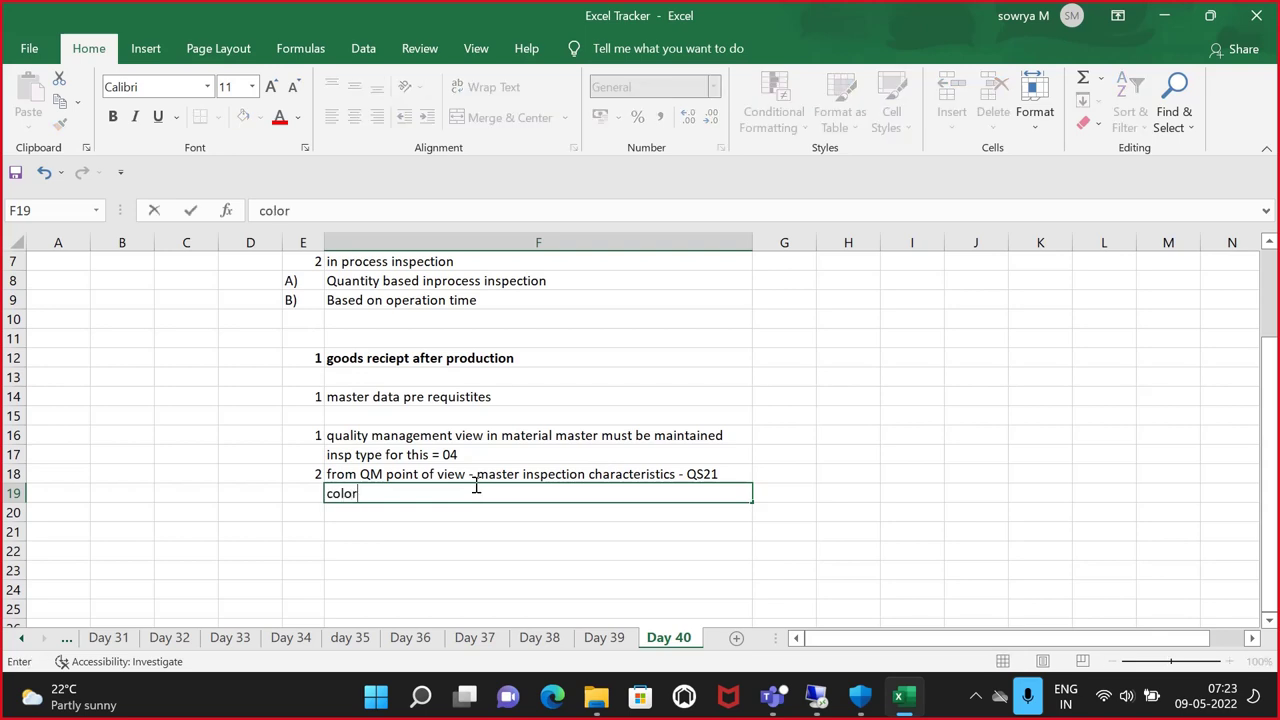
pyautogui.press('Return')
pyautogui.write('taste')
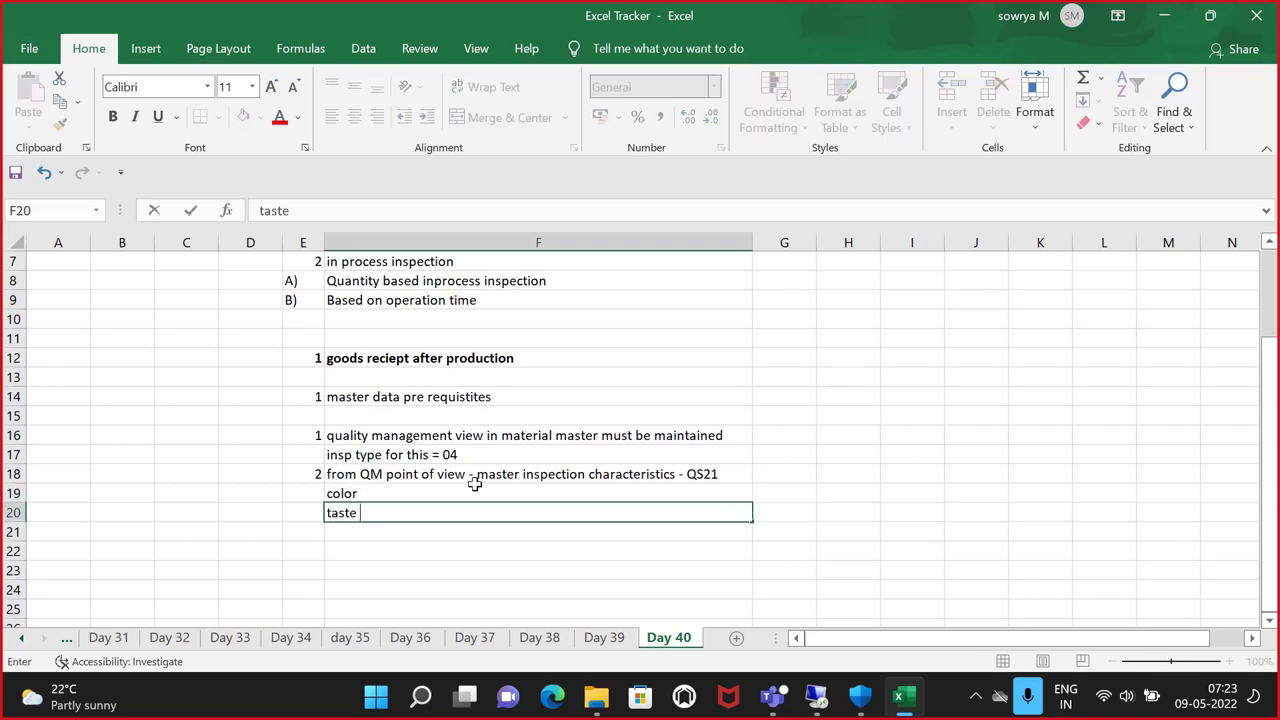
pyautogui.press('Return')
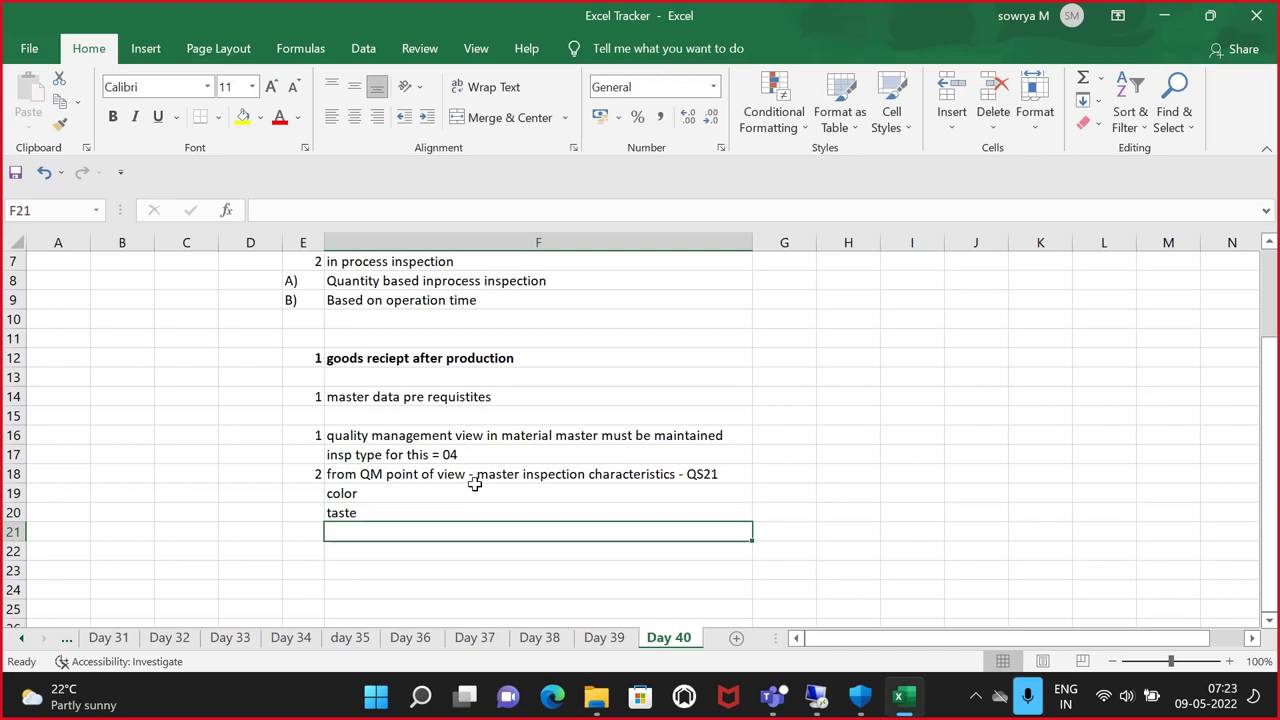
pyautogui.write('thickness ')
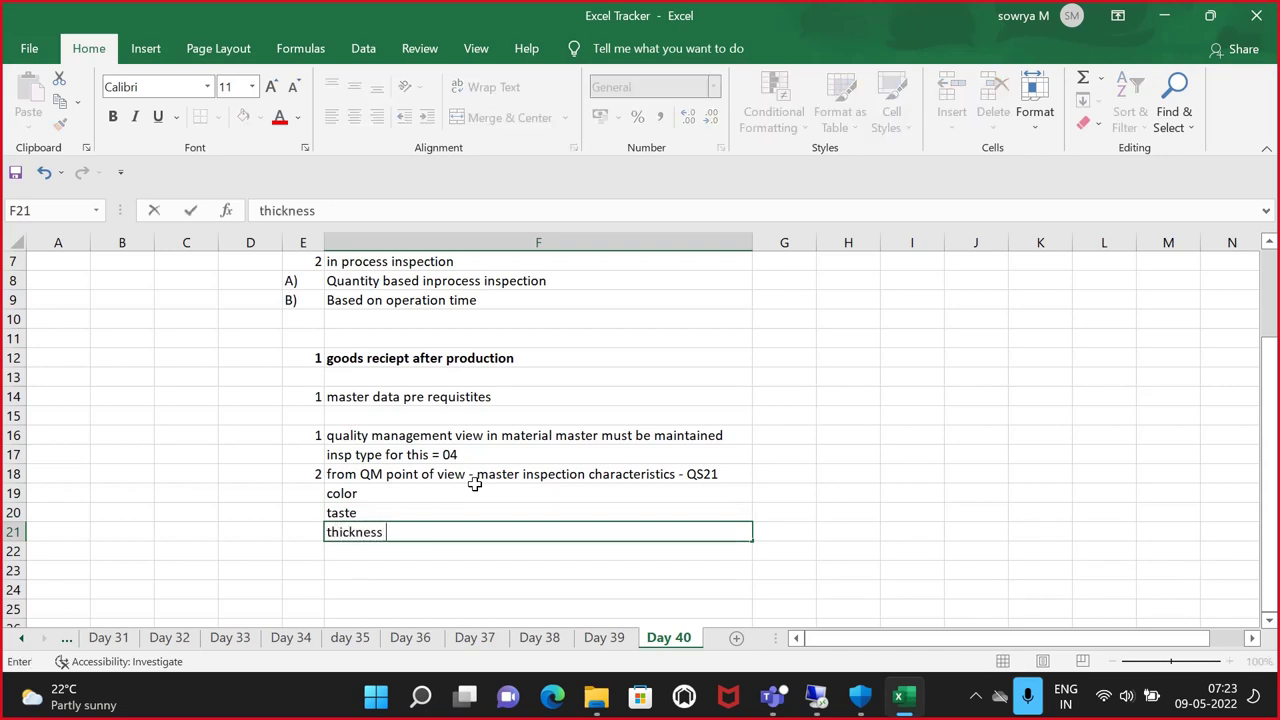
pyautogui.write('of the chcol')
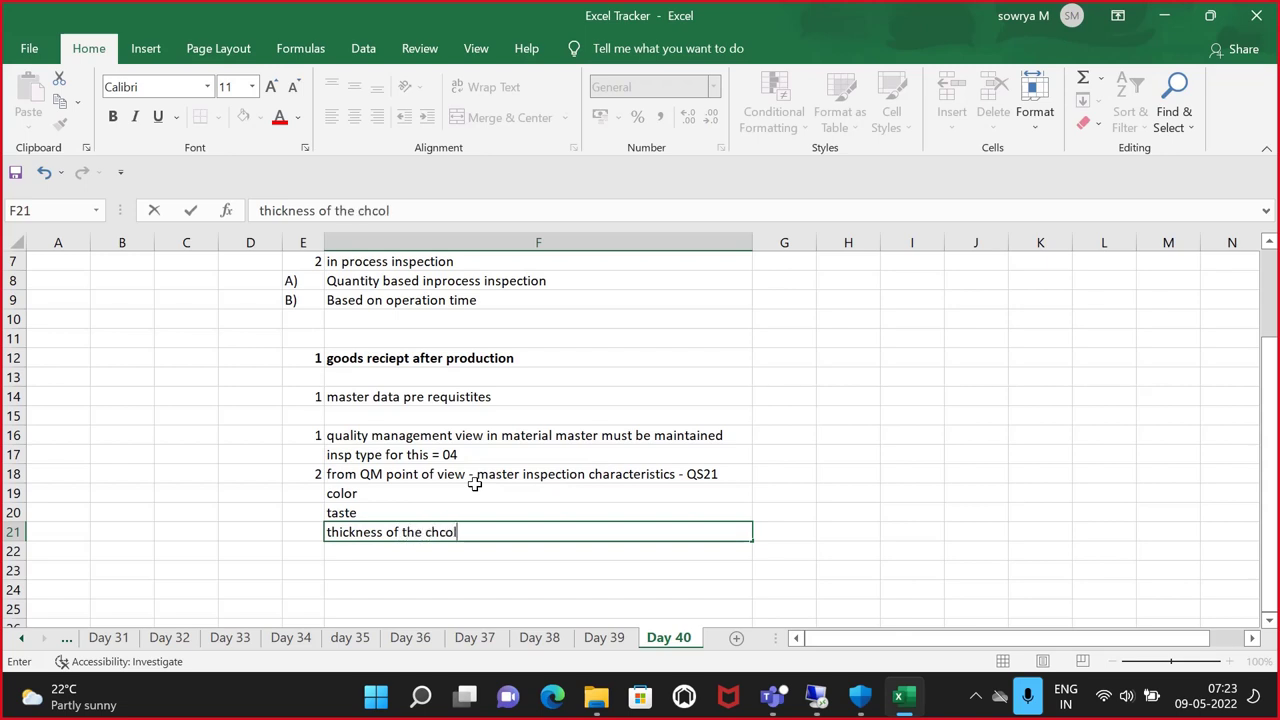
pyautogui.press('BackSpace')
pyautogui.press('BackSpace')
pyautogui.press('BackSpace')
pyautogui.write('olcotae')
pyautogui.press('BackSpace')
pyautogui.press('BackSpace')
pyautogui.press('BackSpace')
pyautogui.write('a')
pyautogui.press('BackSpace')
pyautogui.write('te')
pyautogui.click(436, 576)
pyautogui.moveTo(437, 494); pyautogui.dragTo(430, 532)
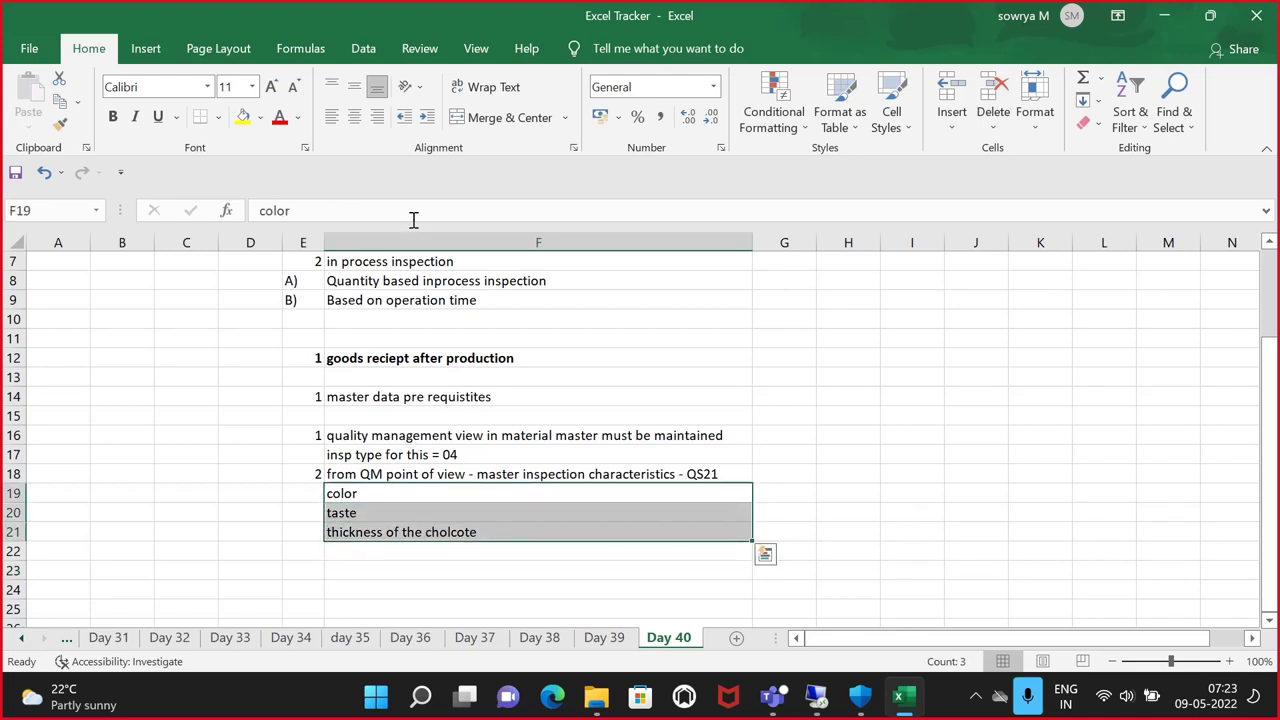
pyautogui.click(824, 408)
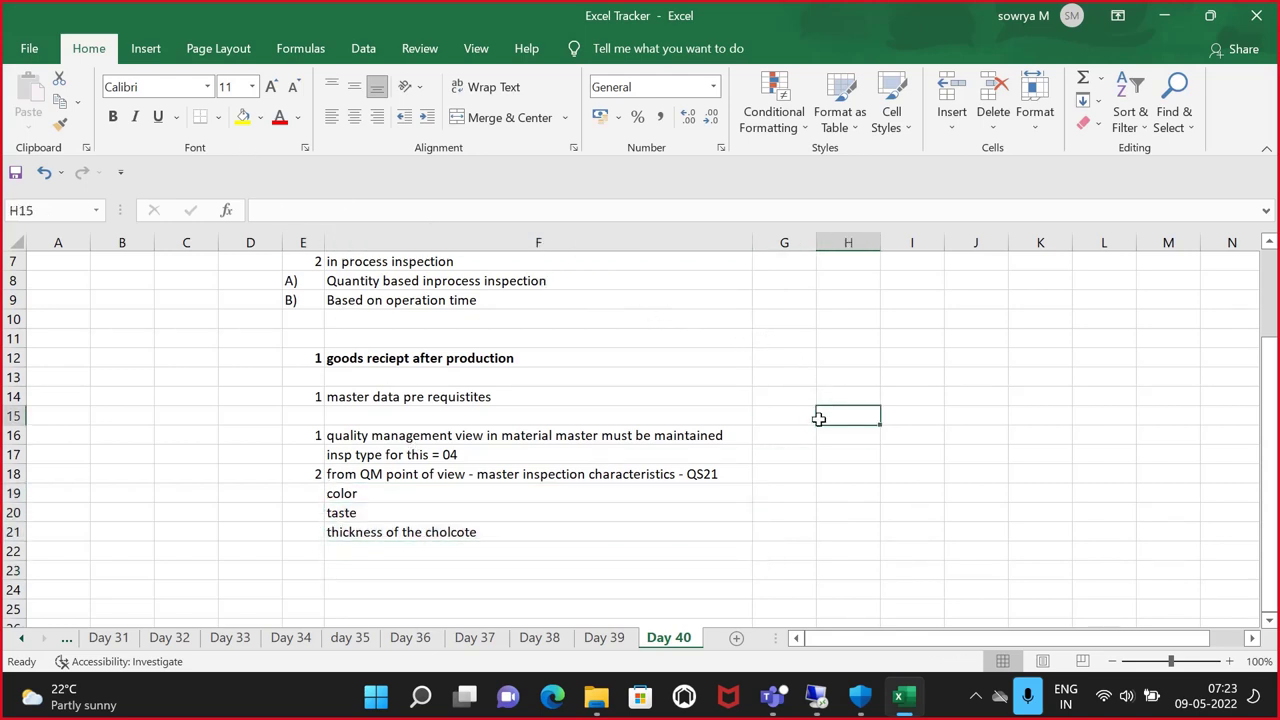
pyautogui.moveTo(783, 493); pyautogui.dragTo(782, 526)
pyautogui.moveTo(526, 491); pyautogui.dragTo(529, 536)
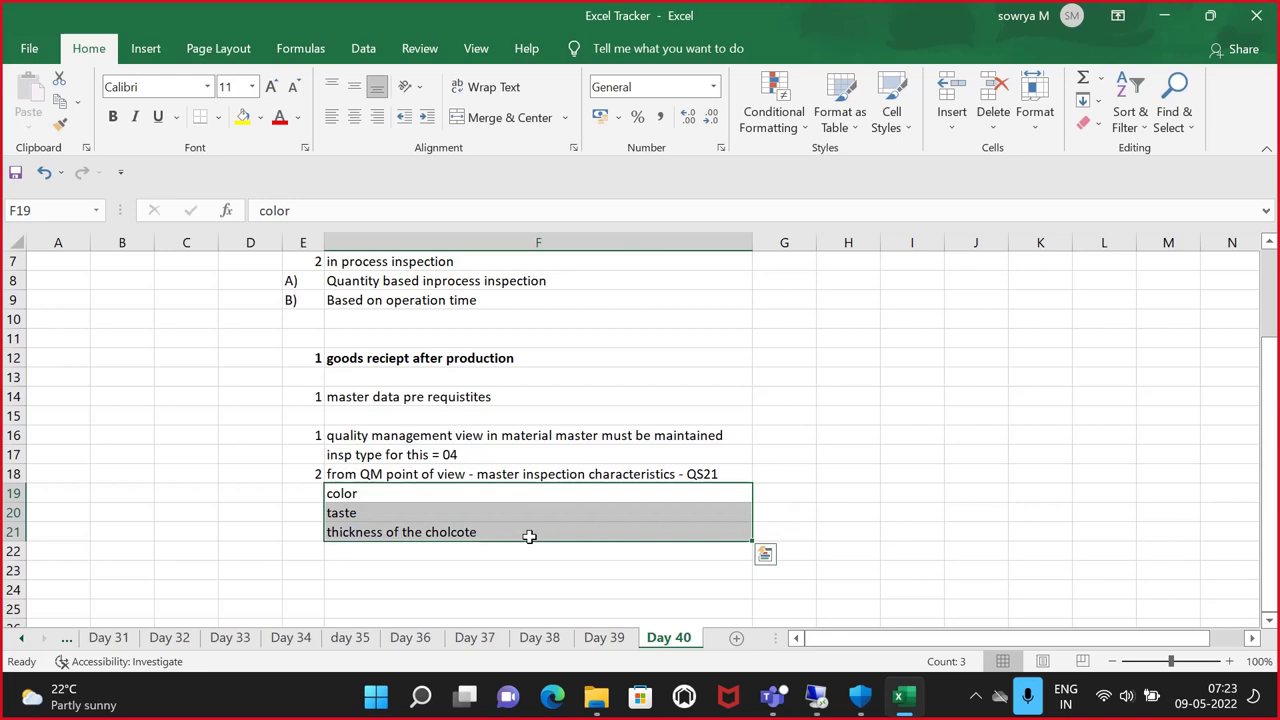
pyautogui.click(441, 492)
pyautogui.click(418, 512)
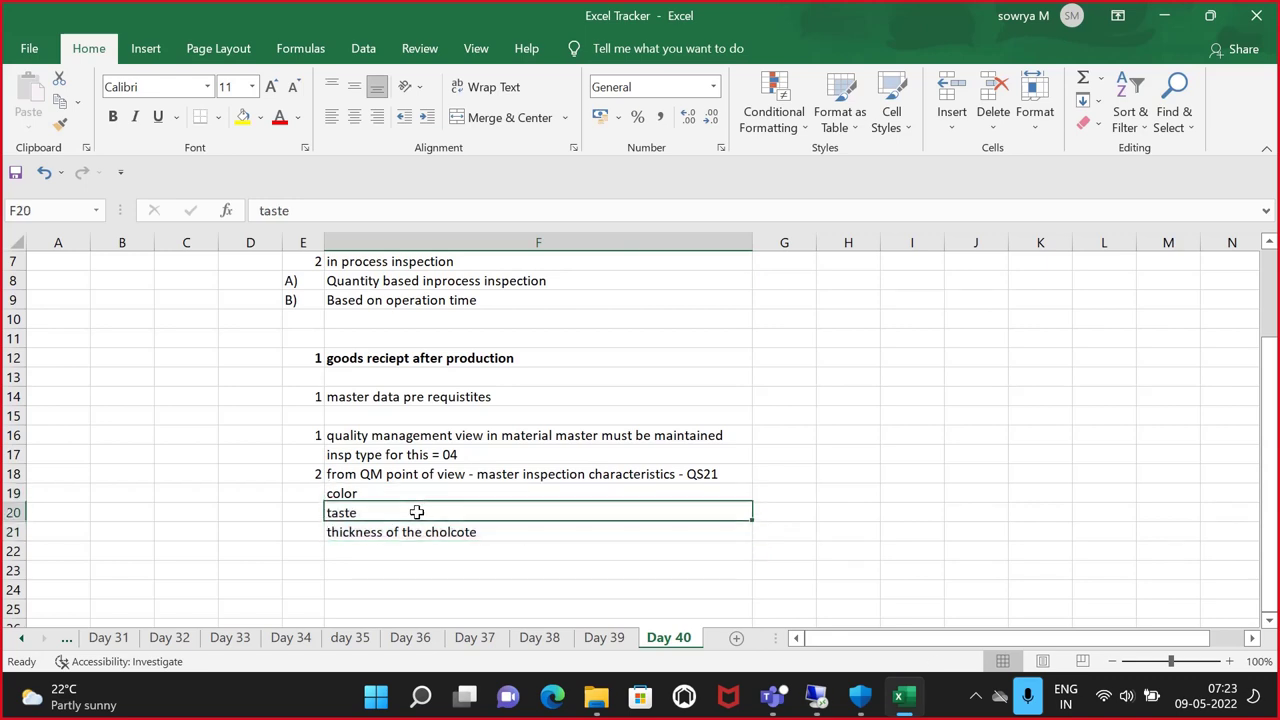
pyautogui.click(424, 535)
pyautogui.click(423, 550)
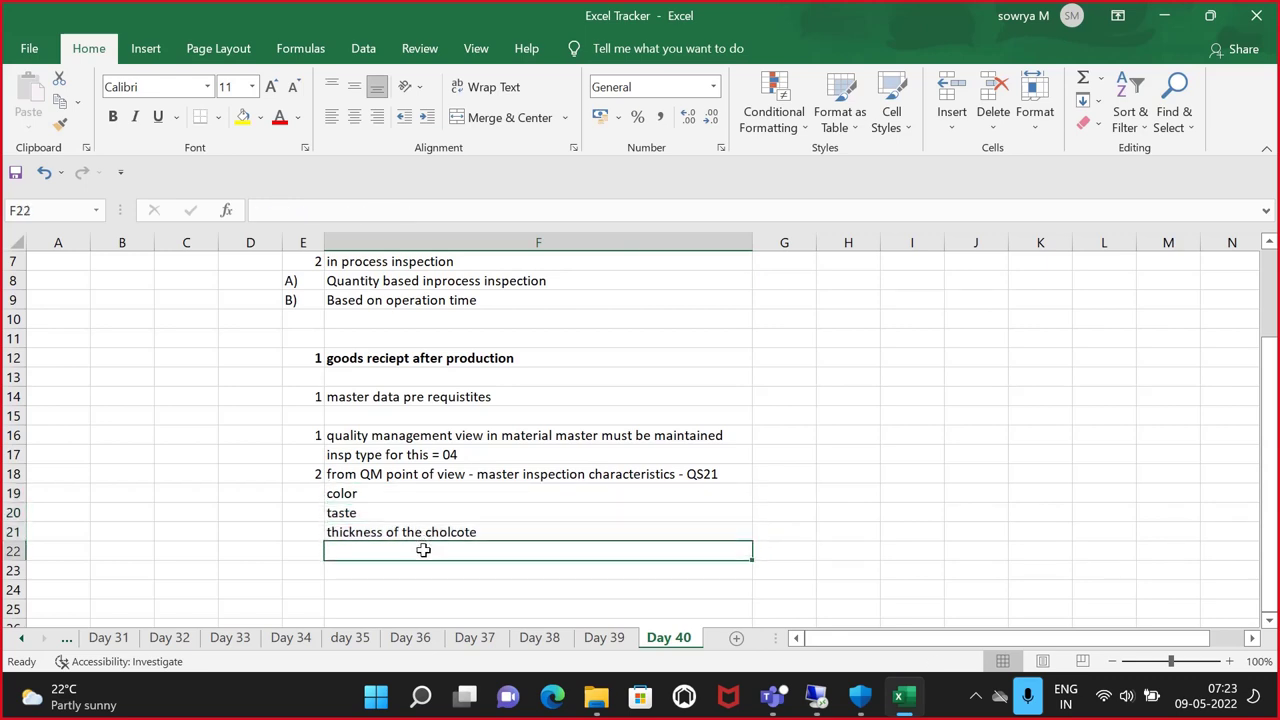
pyautogui.click(656, 496)
# List the result options "Accept / Not accepted", "yes / No" and "OK / Not ok" in F22, F23 and F24
pyautogui.click(434, 546)
pyautogui.write('Accept')
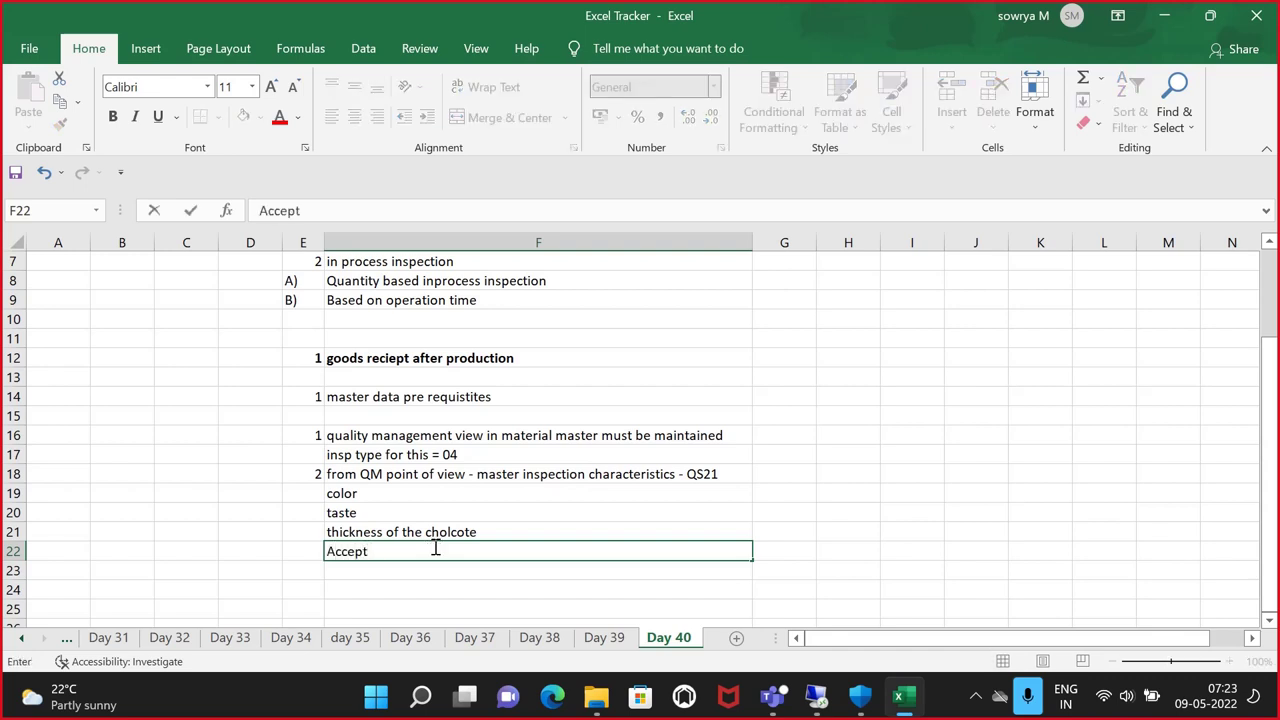
pyautogui.write(' / Not accepted')
pyautogui.press('Return')
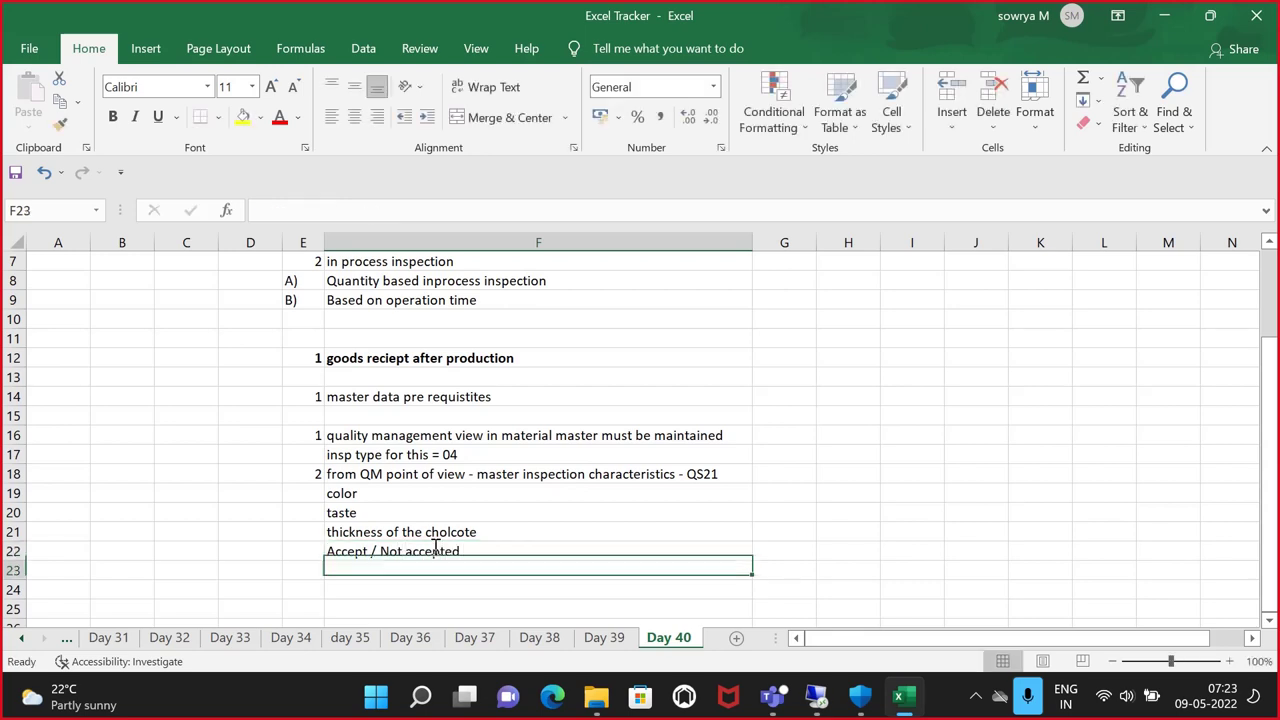
pyautogui.write('yes / No')
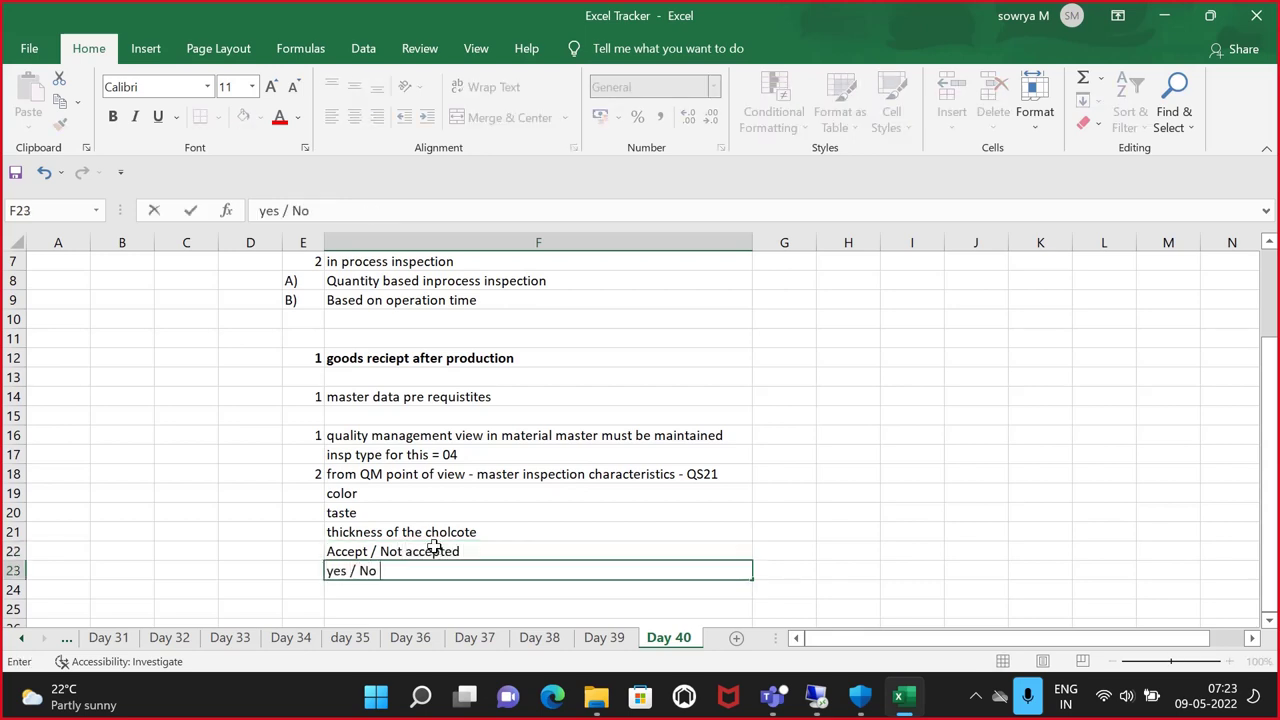
pyautogui.press('Return')
pyautogui.write('OK ')
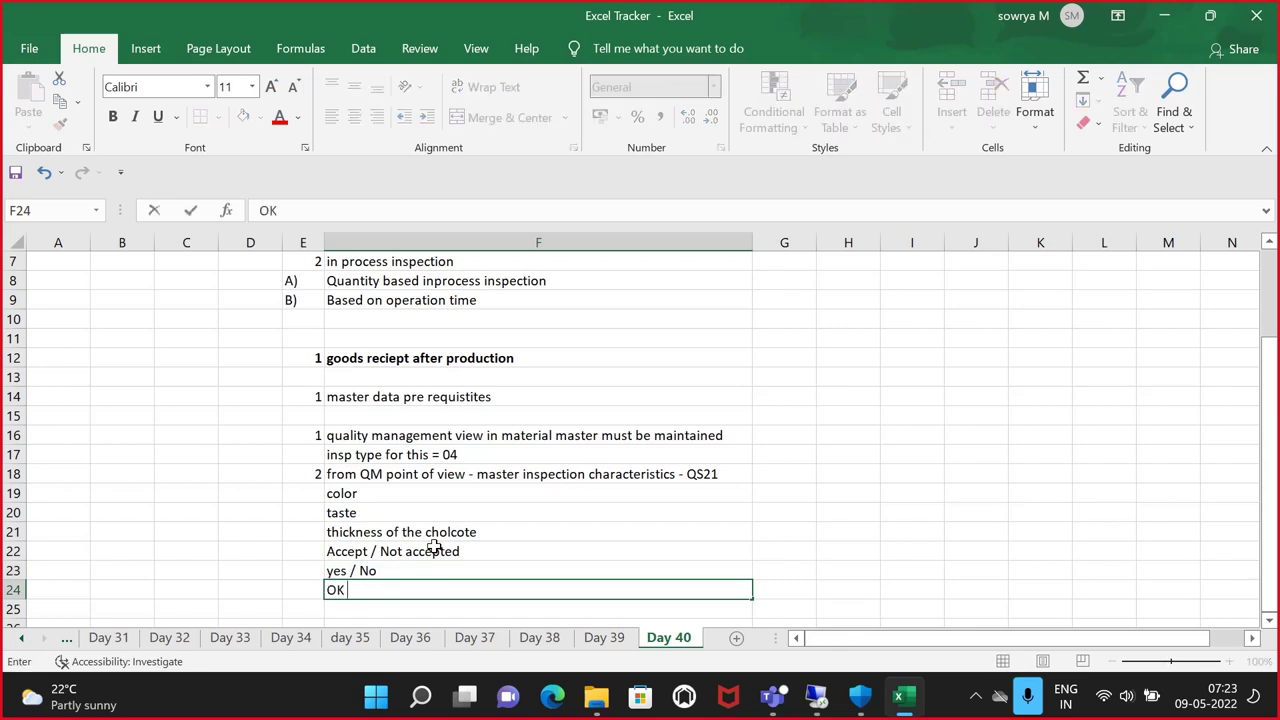
pyautogui.write('/ Not ok')
pyautogui.click(236, 511)
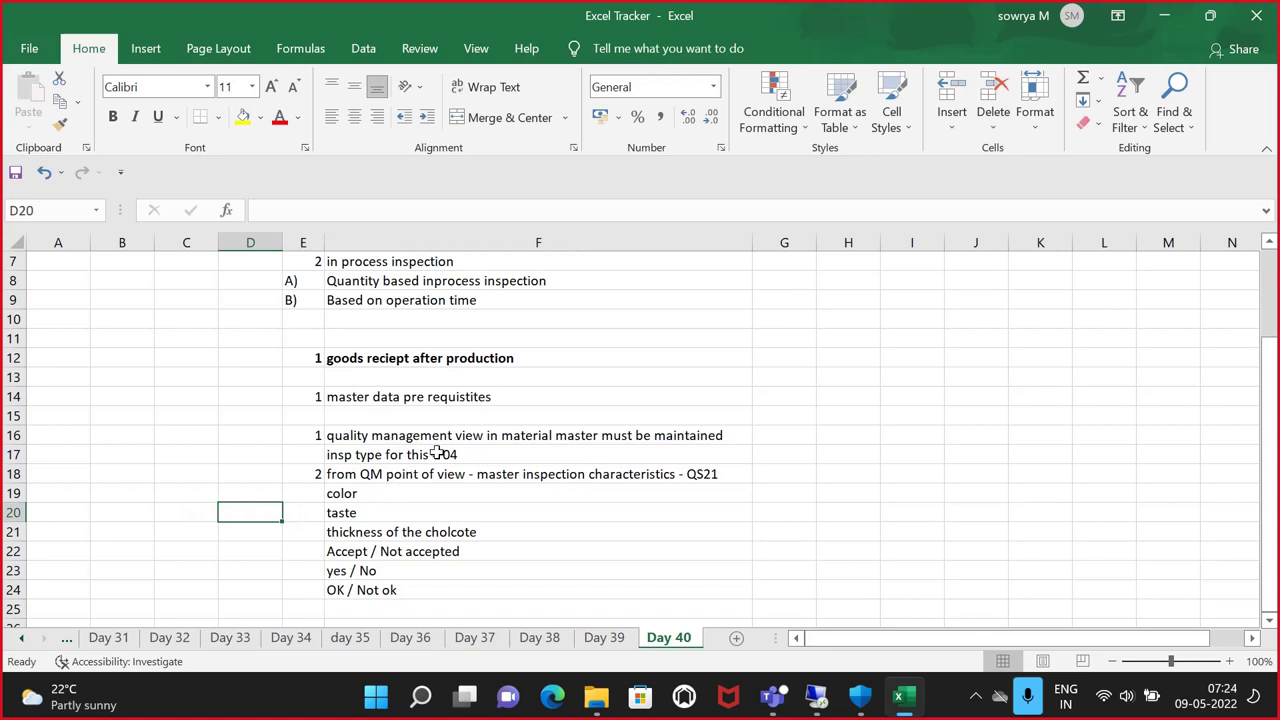
pyautogui.click(426, 495)
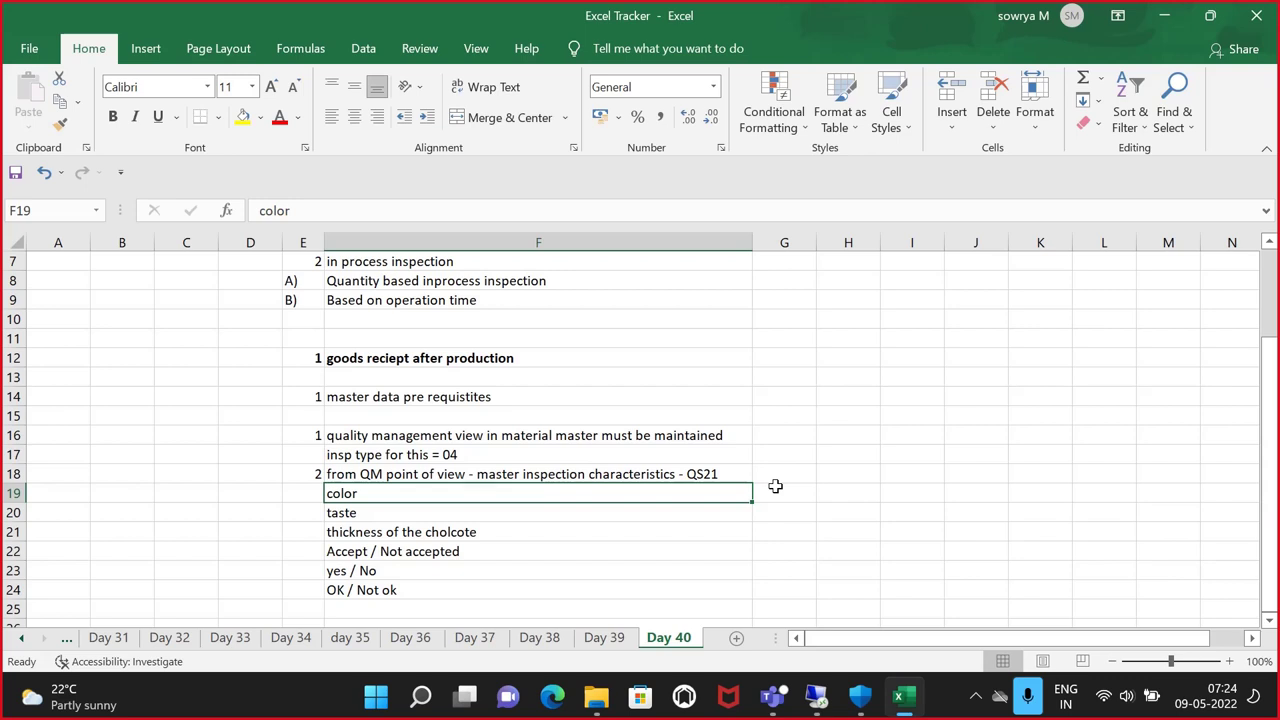
pyautogui.click(424, 568)
pyautogui.moveTo(477, 546); pyautogui.dragTo(472, 588)
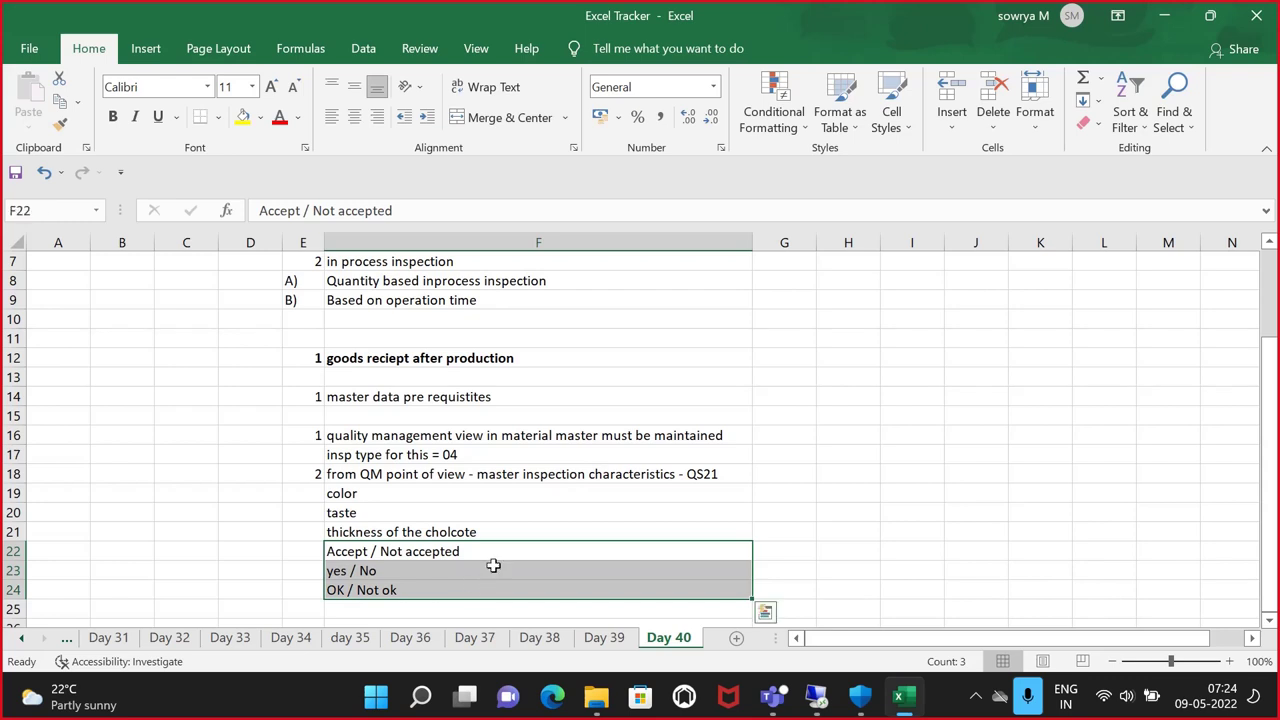
pyautogui.click(585, 476)
# Enter "brown" in G19 as the value for the color characteristic
pyautogui.click(771, 491)
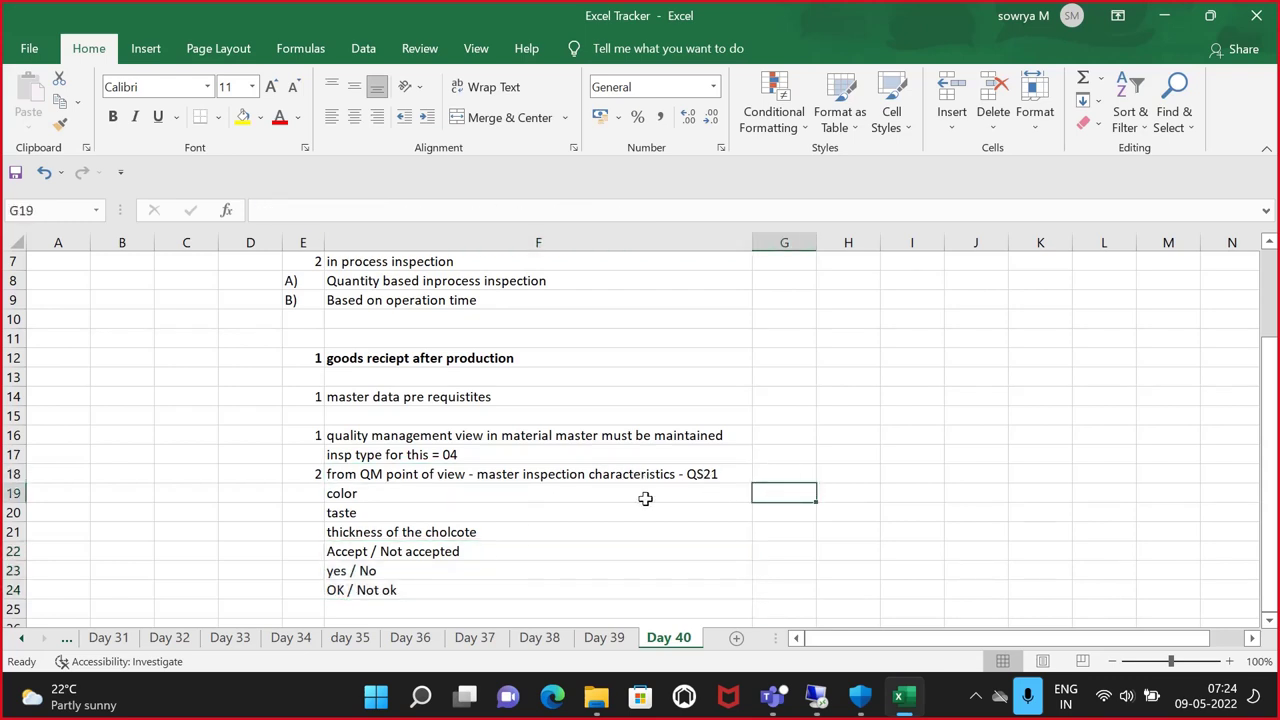
pyautogui.click(358, 493)
pyautogui.click(796, 489)
pyautogui.write('brown')
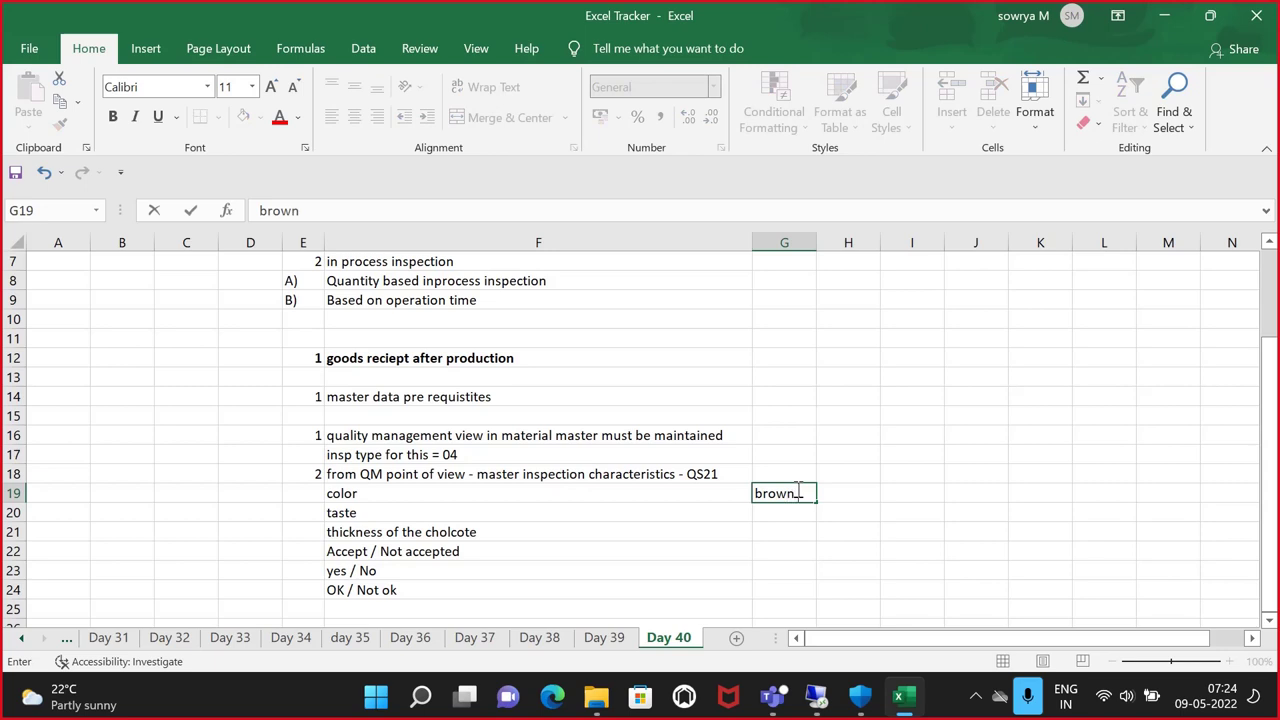
pyautogui.click(797, 524)
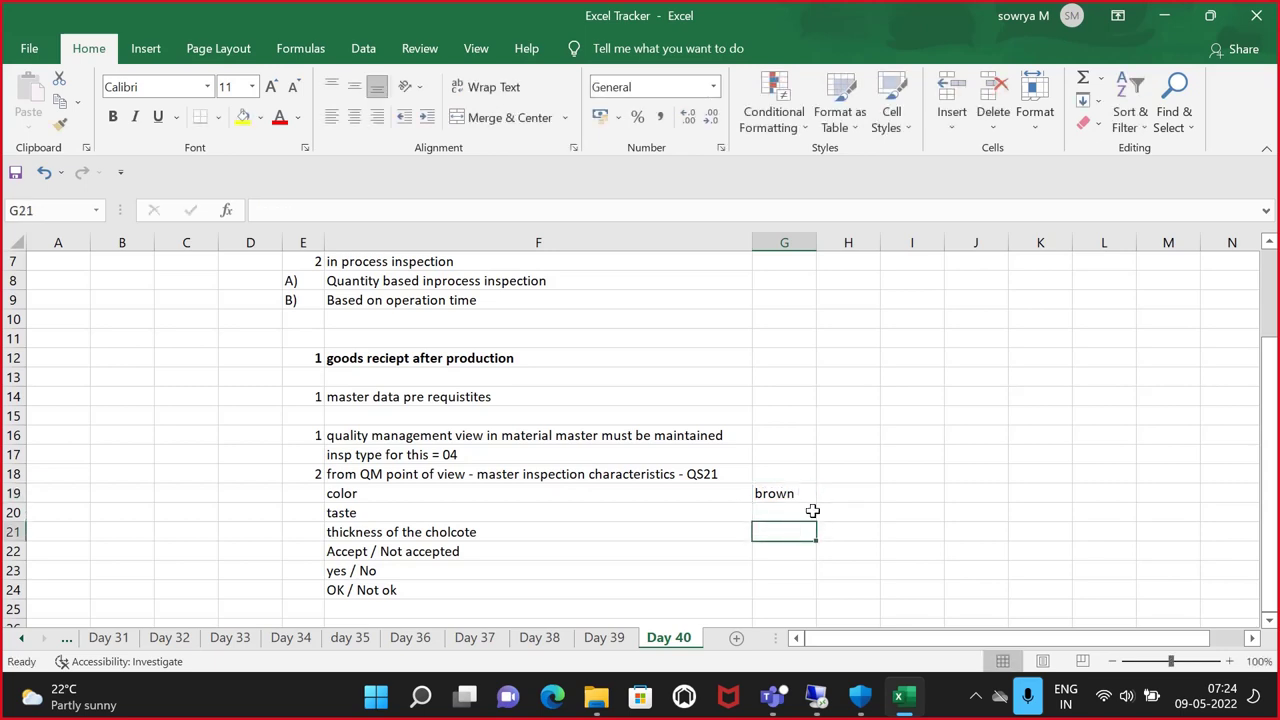
# Enter "sweet" in G20 as the value for the taste characteristic, correcting its spelling
pyautogui.click(812, 511)
pyautogui.write('swe')
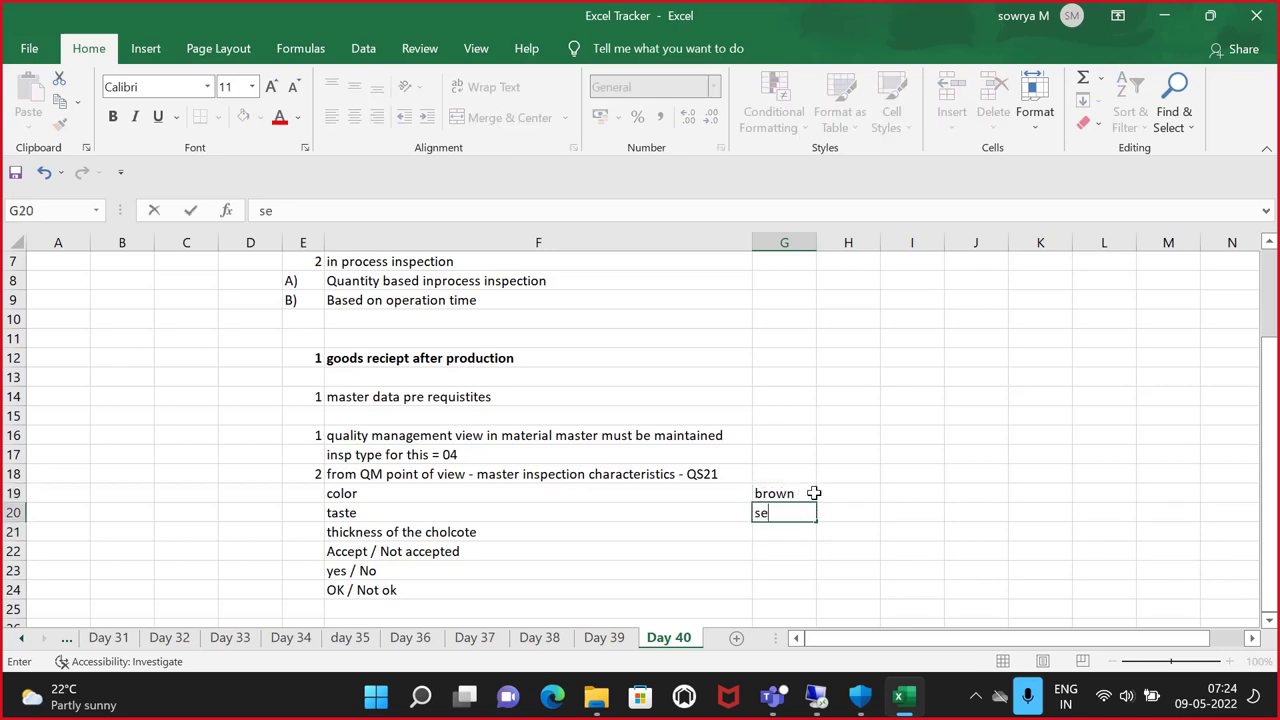
pyautogui.press('BackSpace')
pyautogui.press('BackSpace')
pyautogui.write('ewwt')
pyautogui.press('Home')
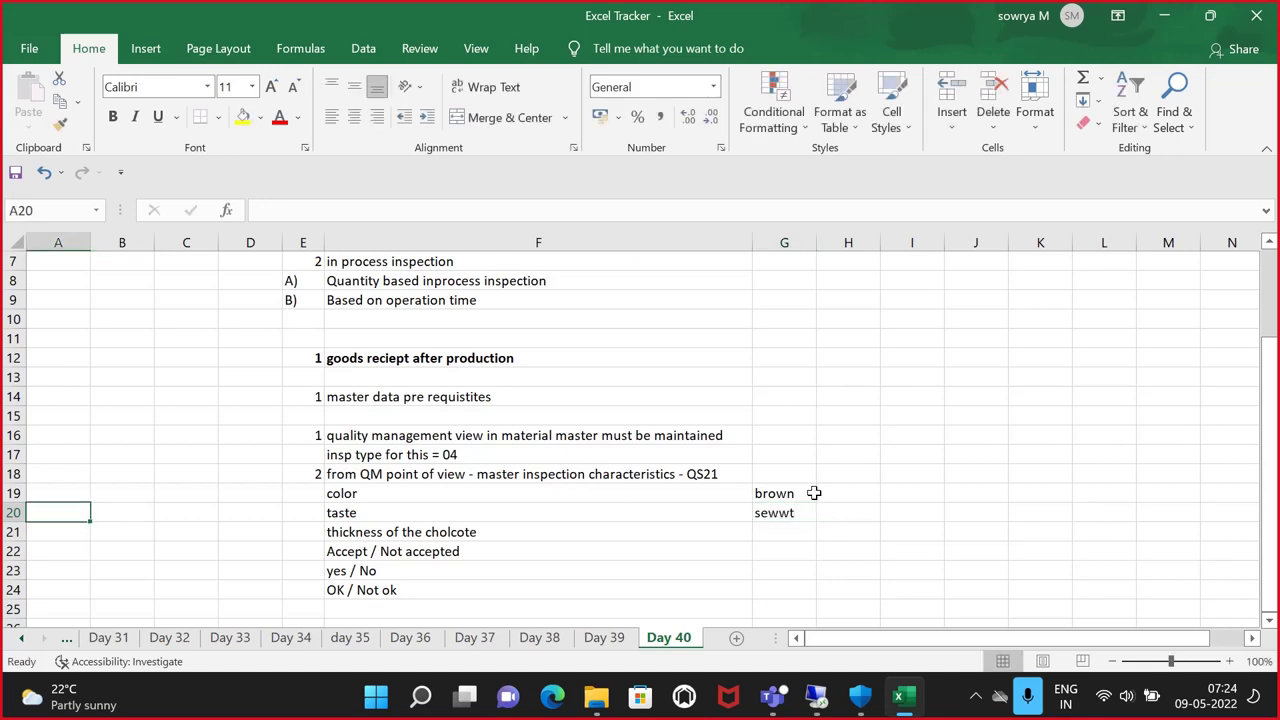
pyautogui.click(820, 515)
pyautogui.doubleClick(800, 514)
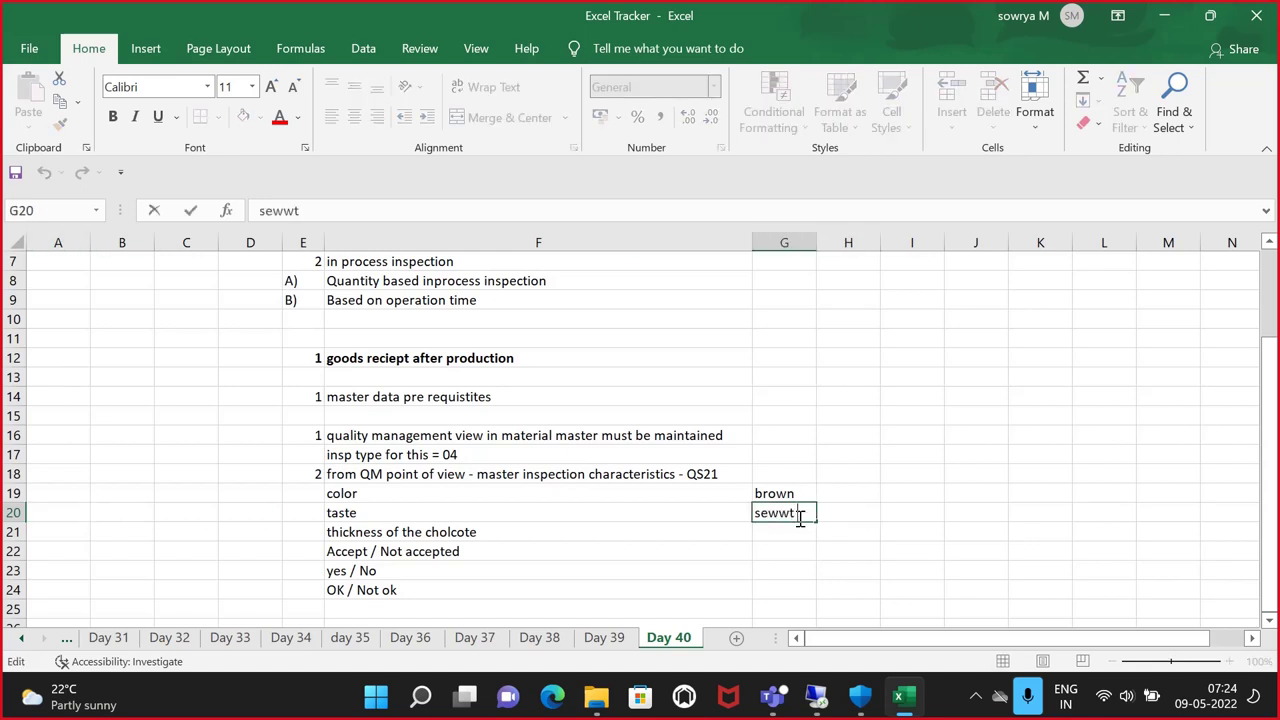
pyautogui.press('BackSpace')
pyautogui.press('BackSpace')
pyautogui.press('BackSpace')
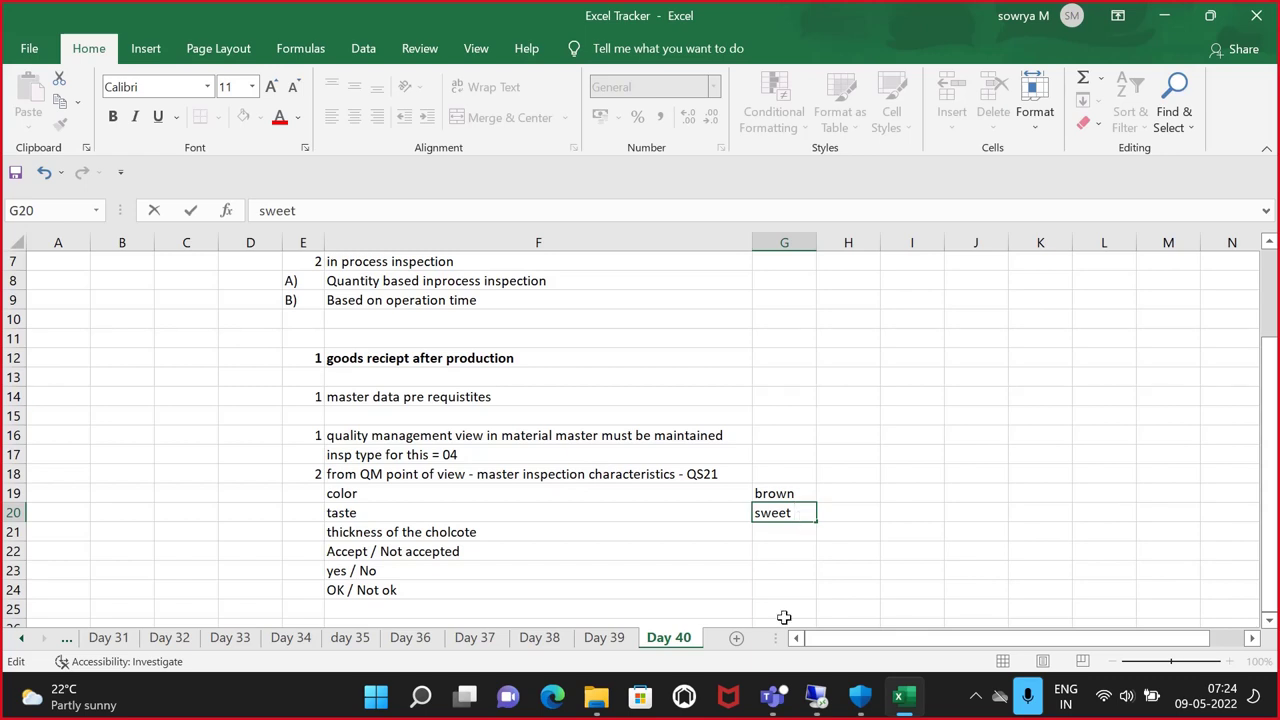
pyautogui.press('Return')
pyautogui.click(801, 505)
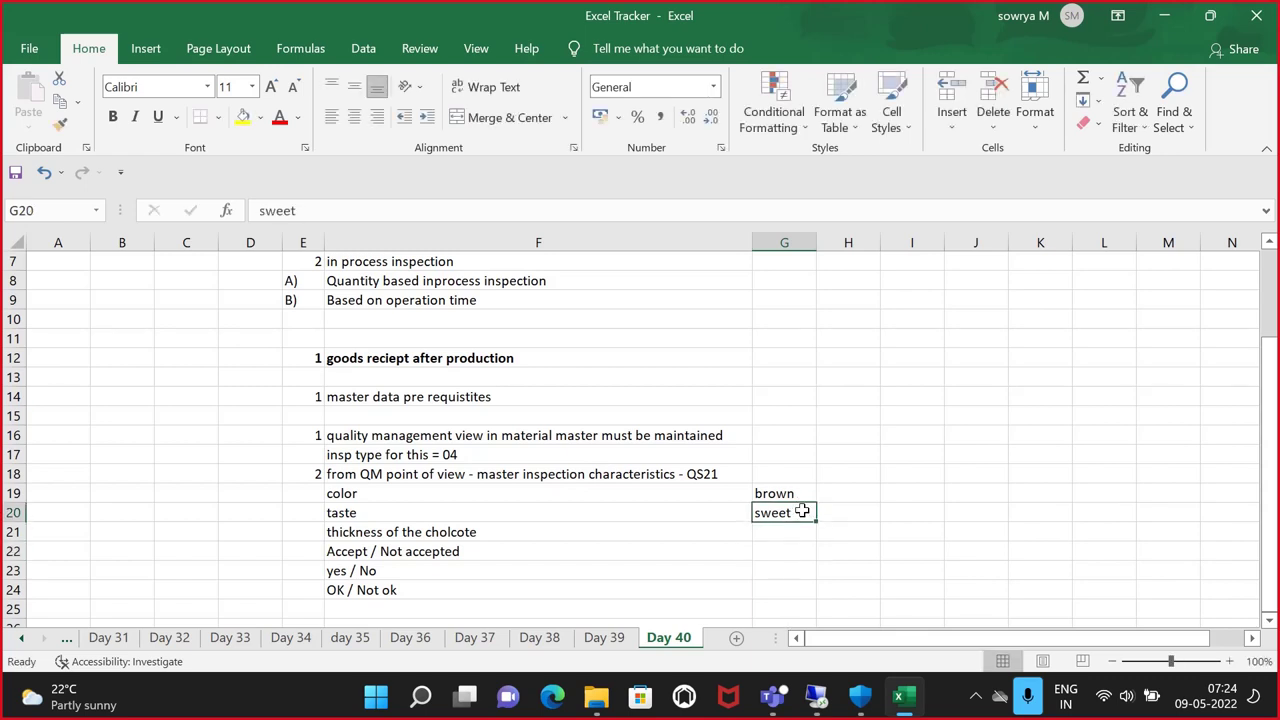
pyautogui.doubleClick(803, 510)
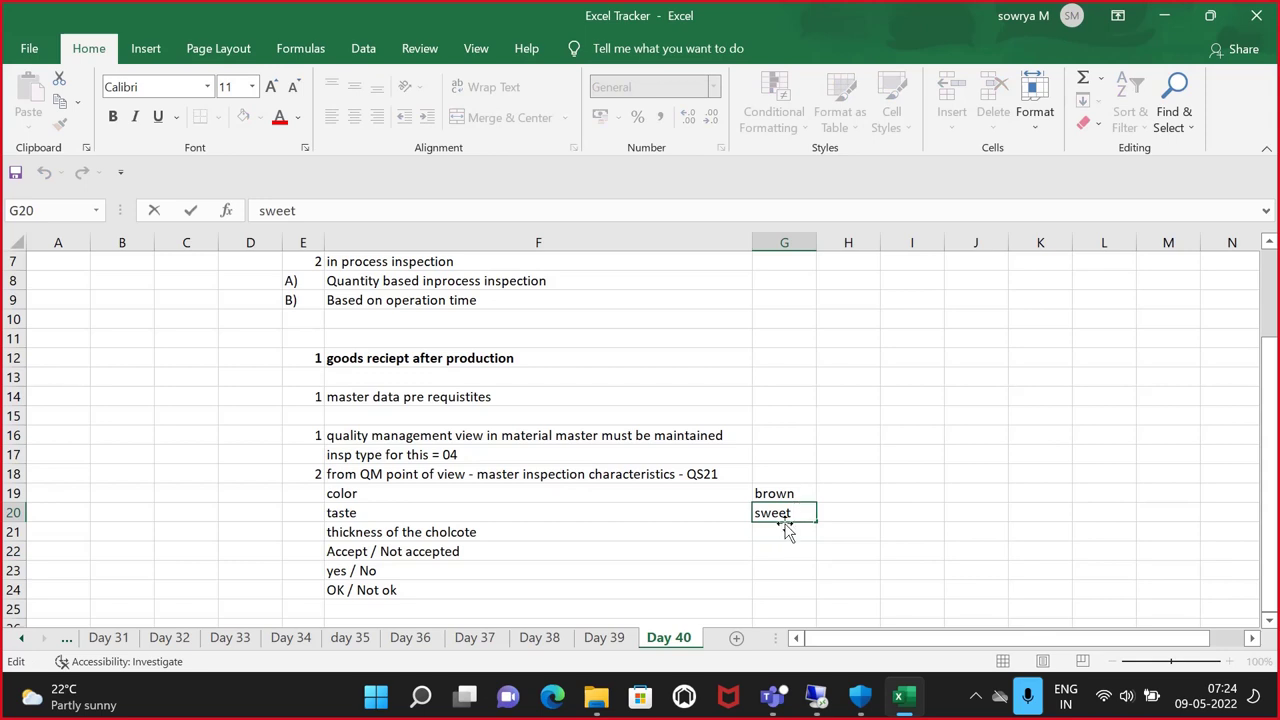
# Enter "5 mm , 4 mm" in G21 for the thickness and widen column G so the text fits
pyautogui.click(781, 533)
pyautogui.write('5')
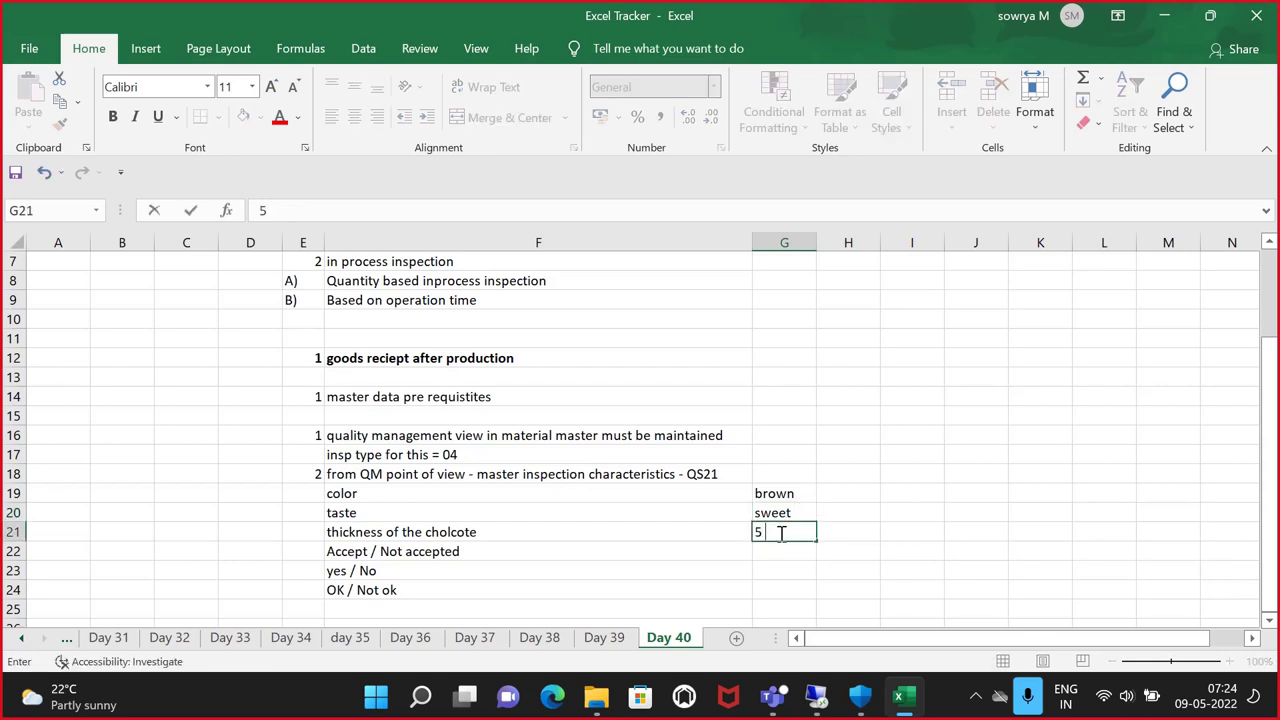
pyautogui.write(' mm , 4 mm')
pyautogui.click(951, 496)
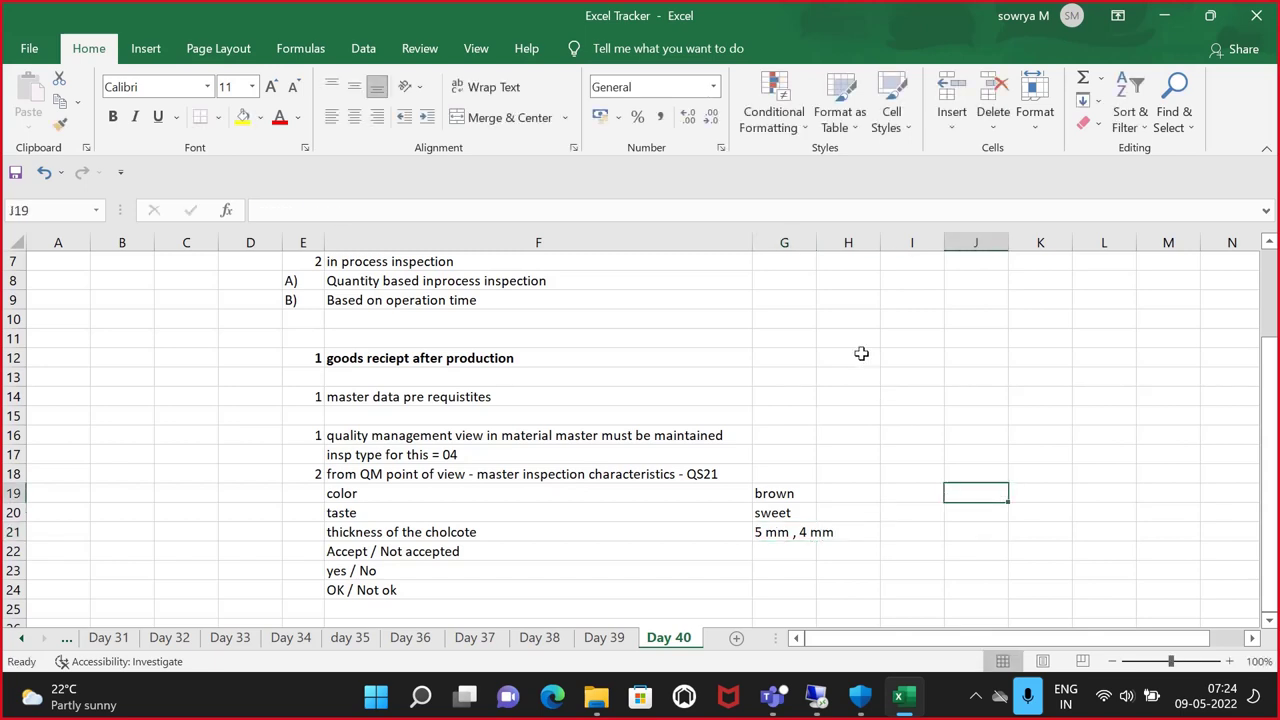
pyautogui.moveTo(820, 242); pyautogui.dragTo(858, 243)
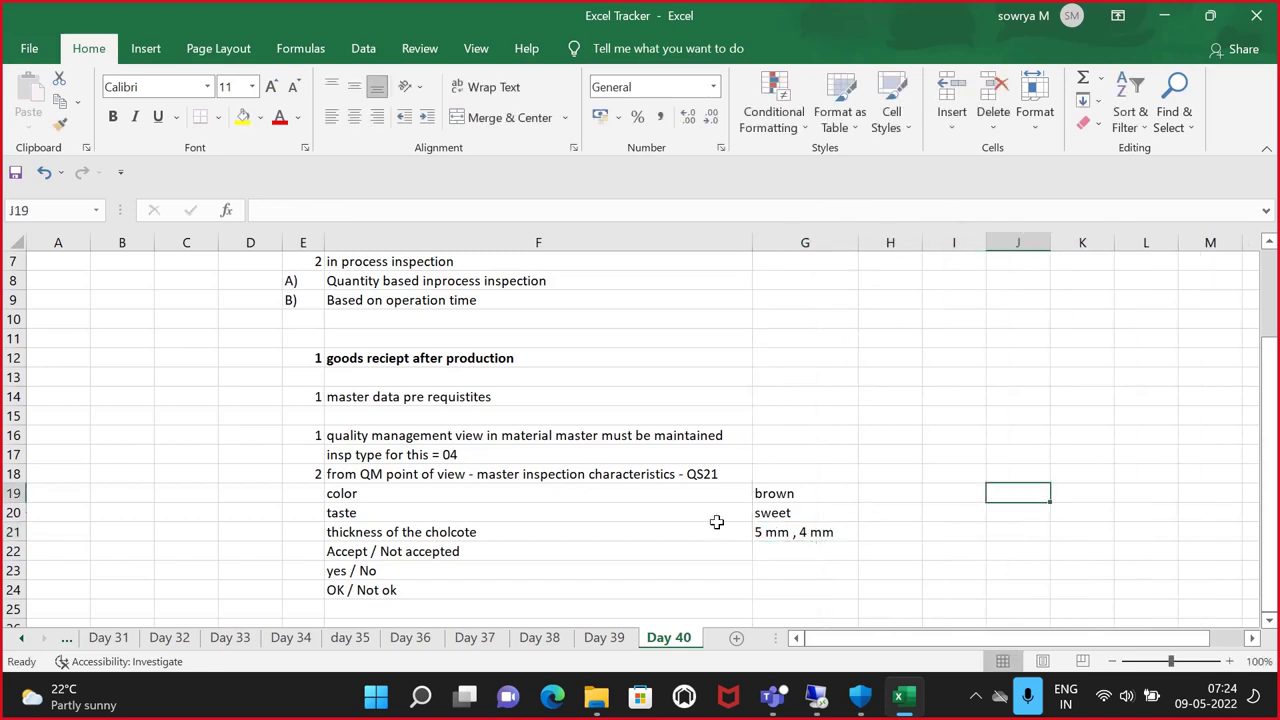
pyautogui.click(773, 548)
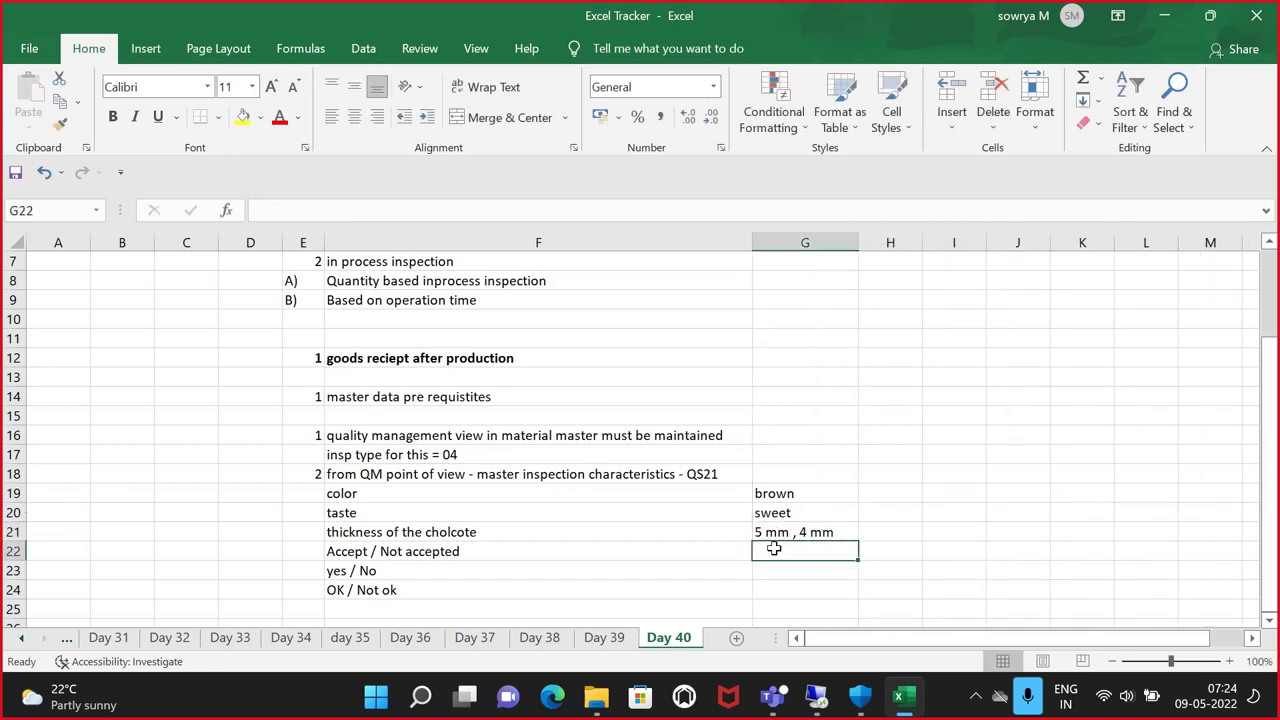
pyautogui.click(393, 550)
pyautogui.moveTo(408, 500); pyautogui.dragTo(432, 602)
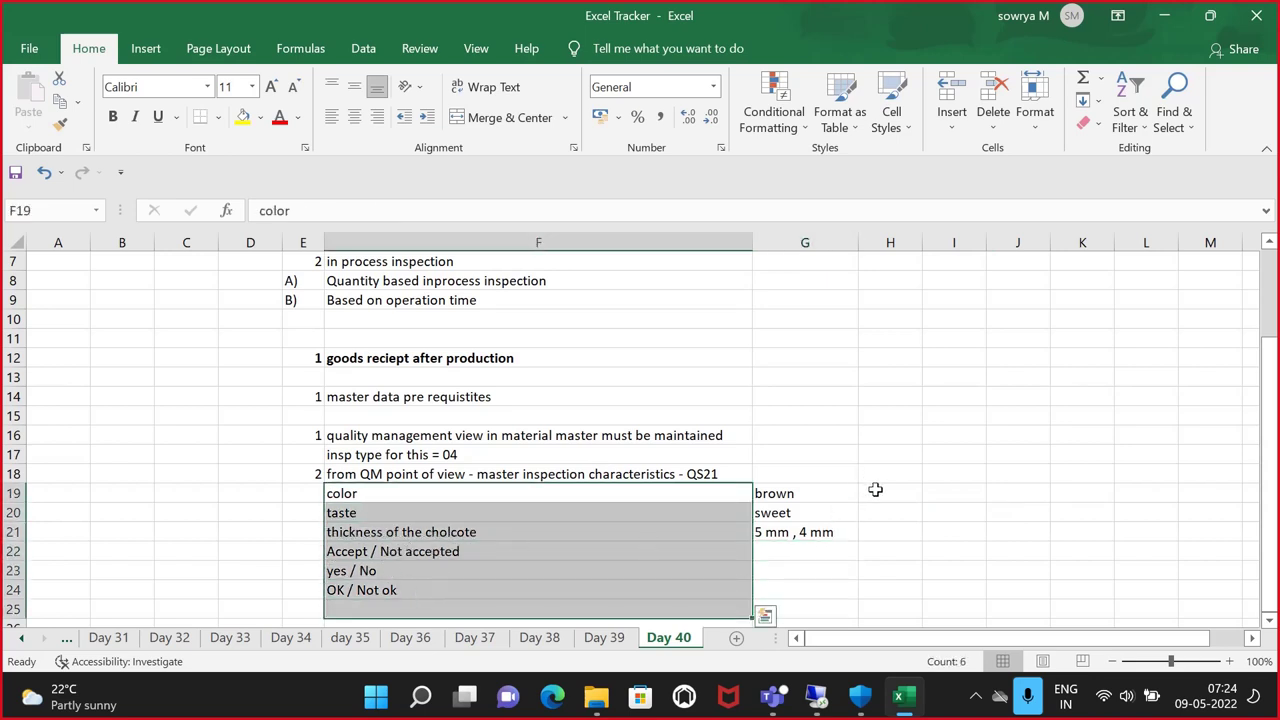
# Enter "qualitativ MIC" in H19 as the characteristic type for color
pyautogui.click(876, 490)
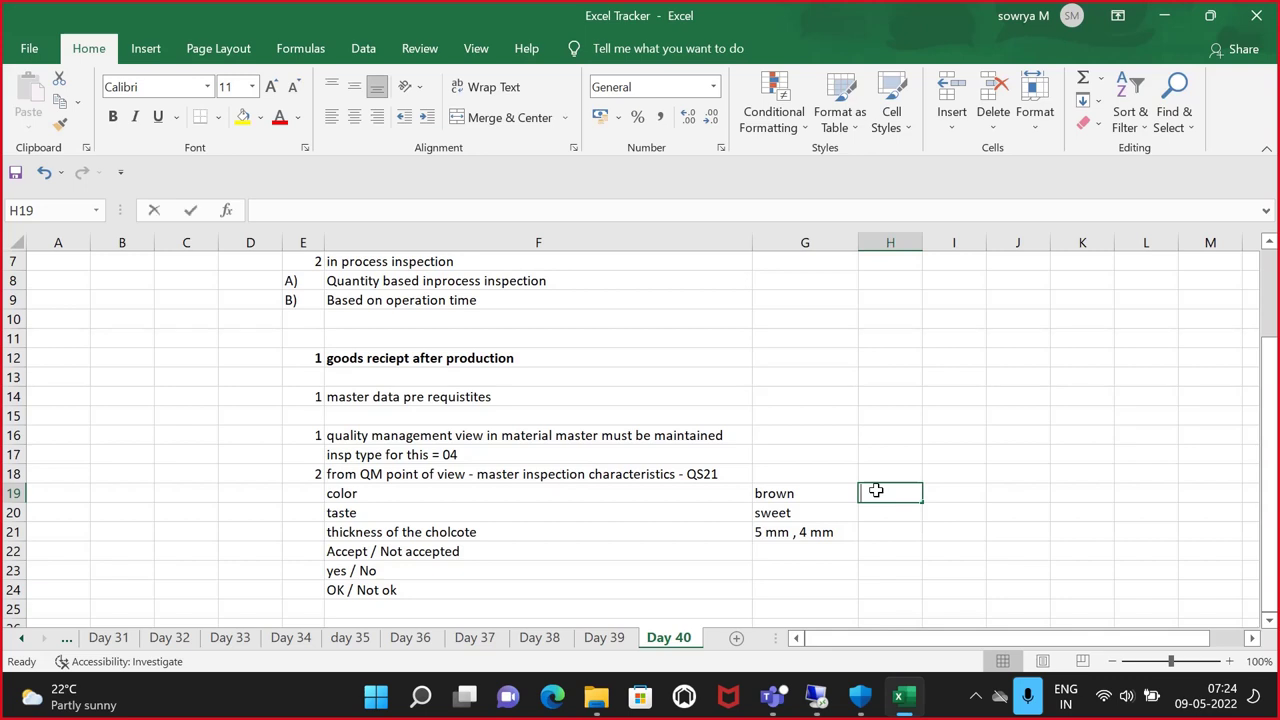
pyautogui.write('qualitat')
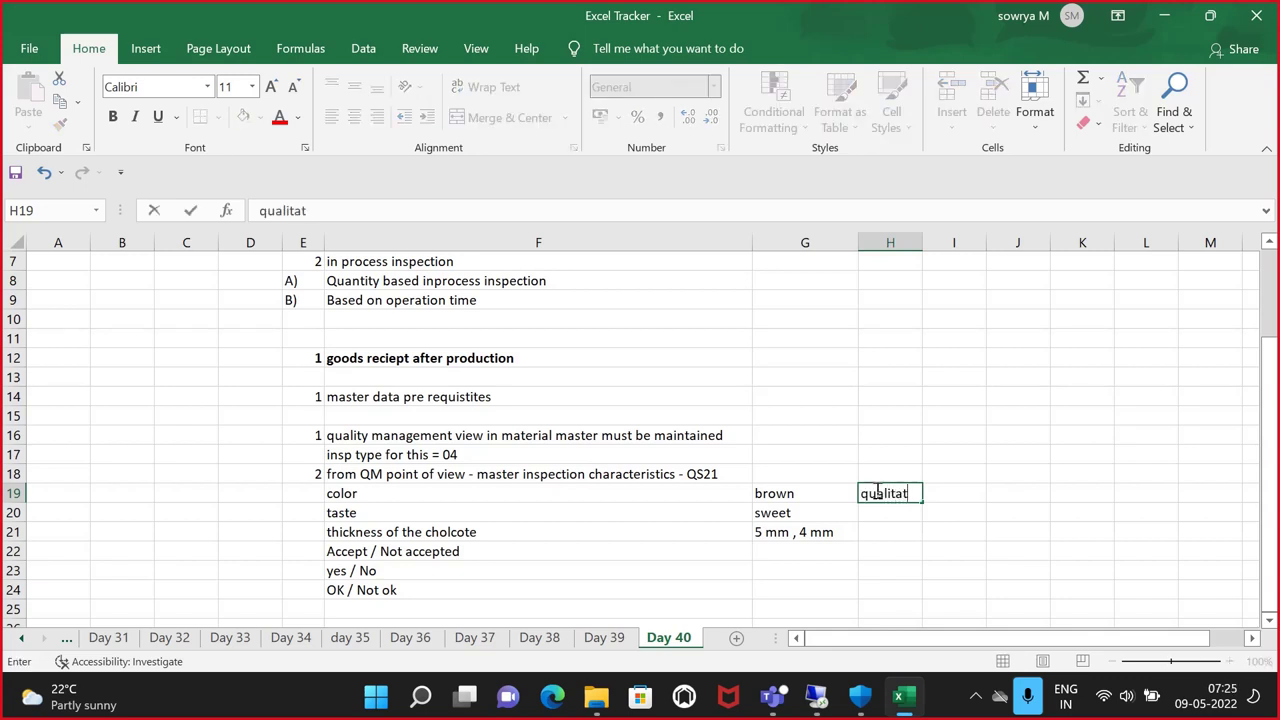
pyautogui.write('ive MIC')
pyautogui.hotkey('ctrl', 'Return')
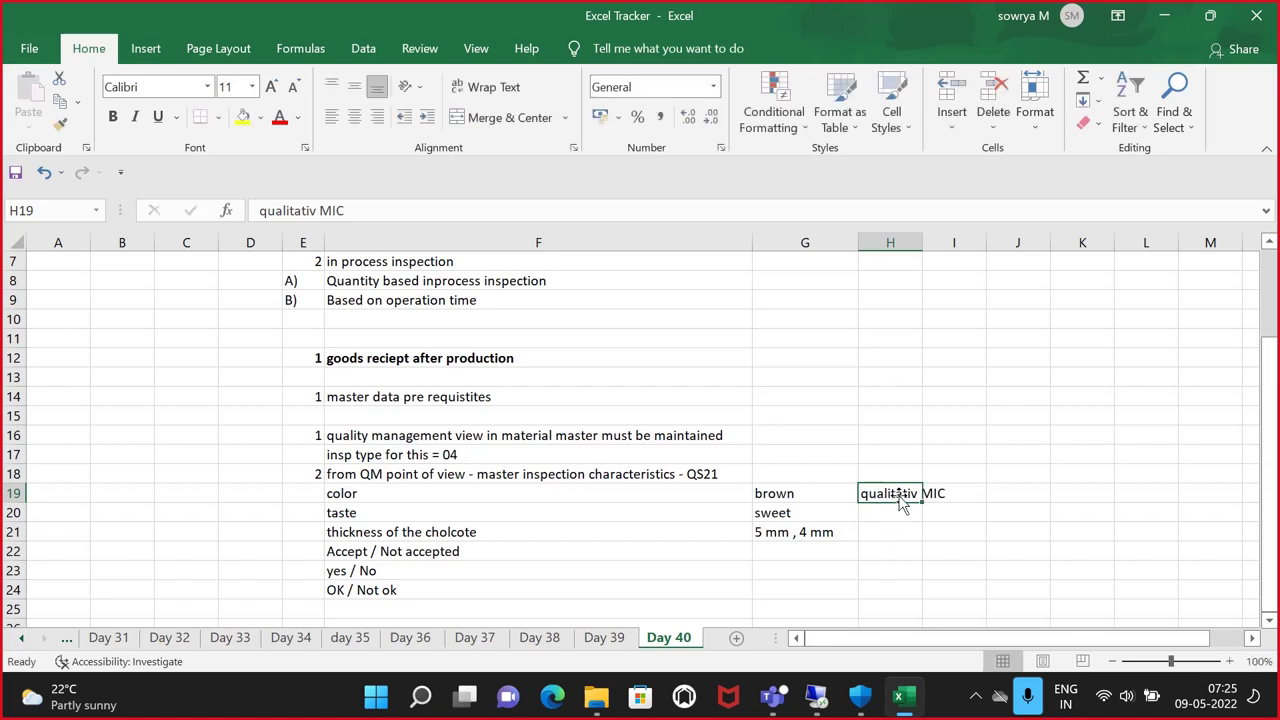
pyautogui.click(910, 507)
pyautogui.click(910, 477)
pyautogui.click(903, 490)
# Copy the characteristic type from H19 into H20 for the taste row
pyautogui.click(900, 516)
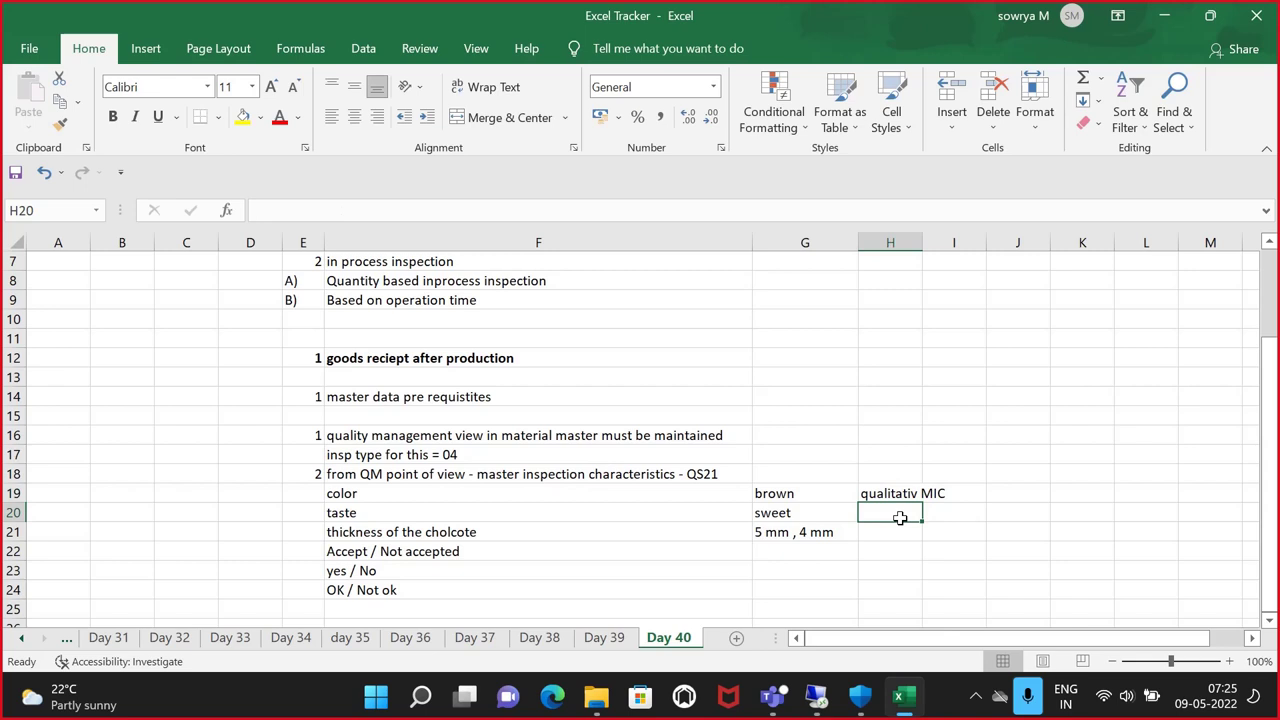
pyautogui.click(914, 494)
pyautogui.hotkey('ctrl', 'c')
pyautogui.click(889, 512)
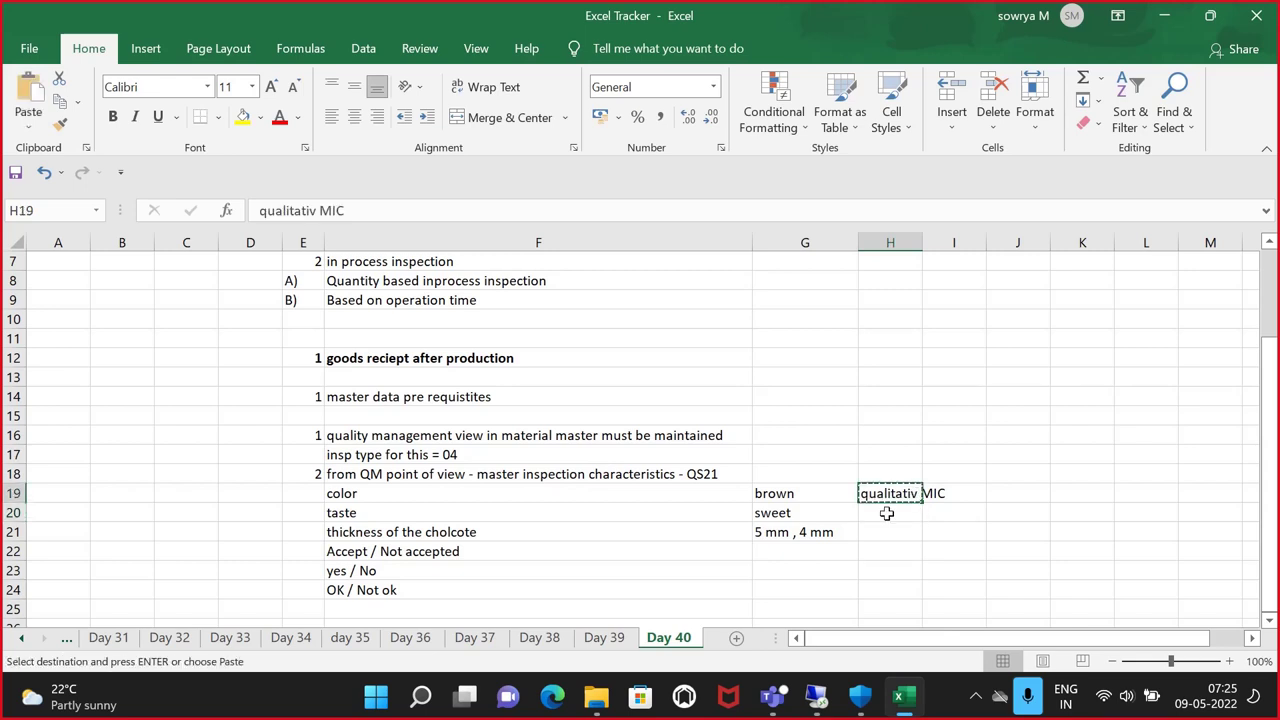
pyautogui.hotkey('ctrl', 'v')
pyautogui.press('Escape')
# Enter "quantitative" in H21 for the thickness row and widen column H so its entries fit
pyautogui.click(887, 529)
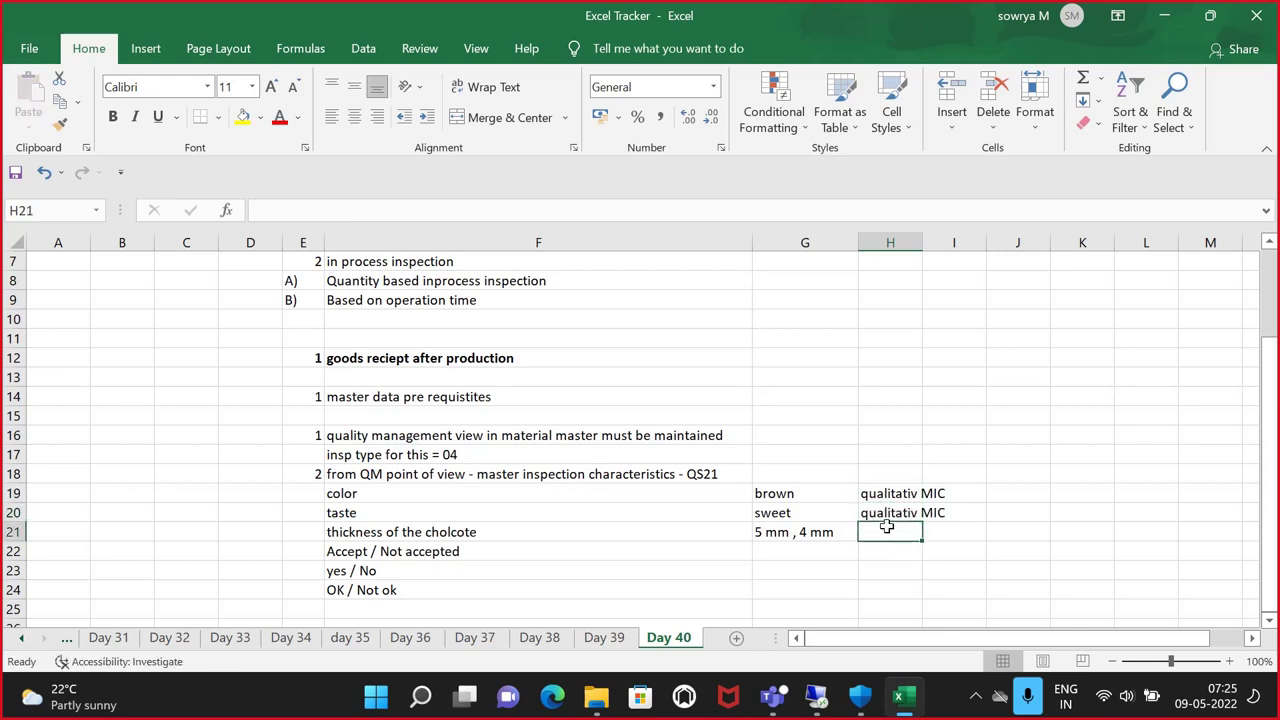
pyautogui.write('quan')
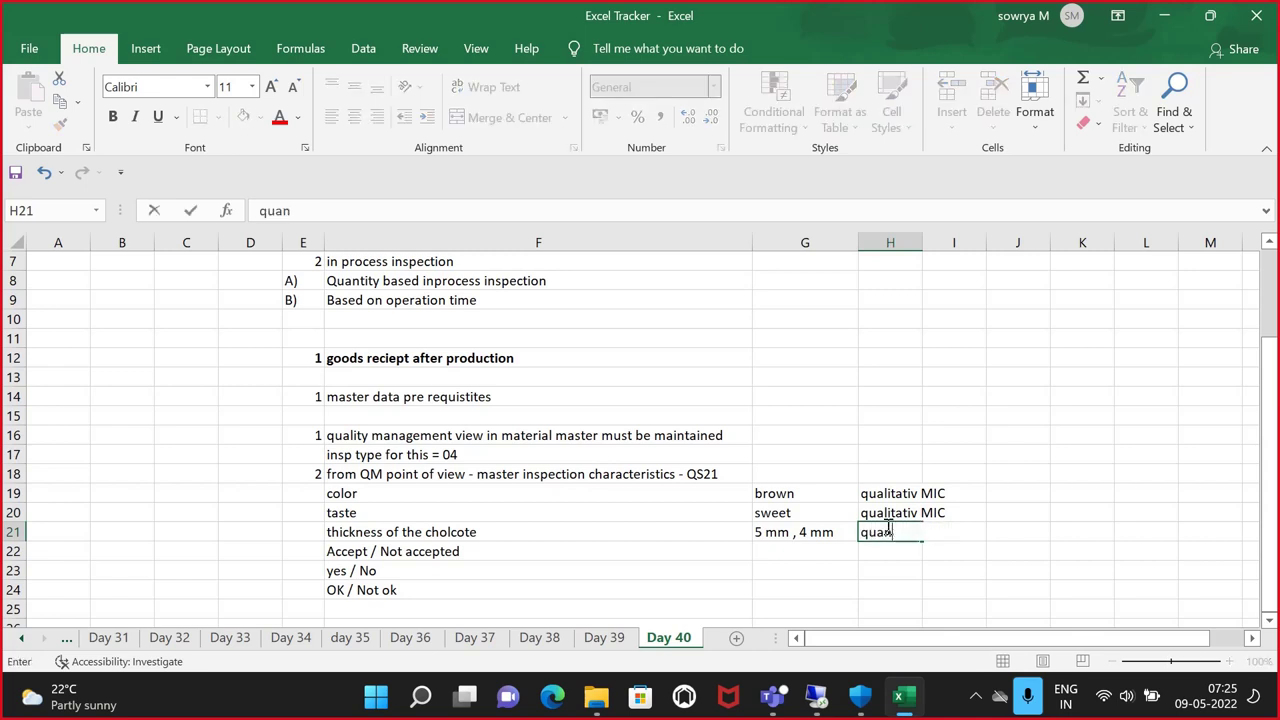
pyautogui.write('titave')
pyautogui.press('BackSpace')
pyautogui.press('BackSpace')
pyautogui.press('BackSpace')
pyautogui.write('ative')
pyautogui.click(1000, 553)
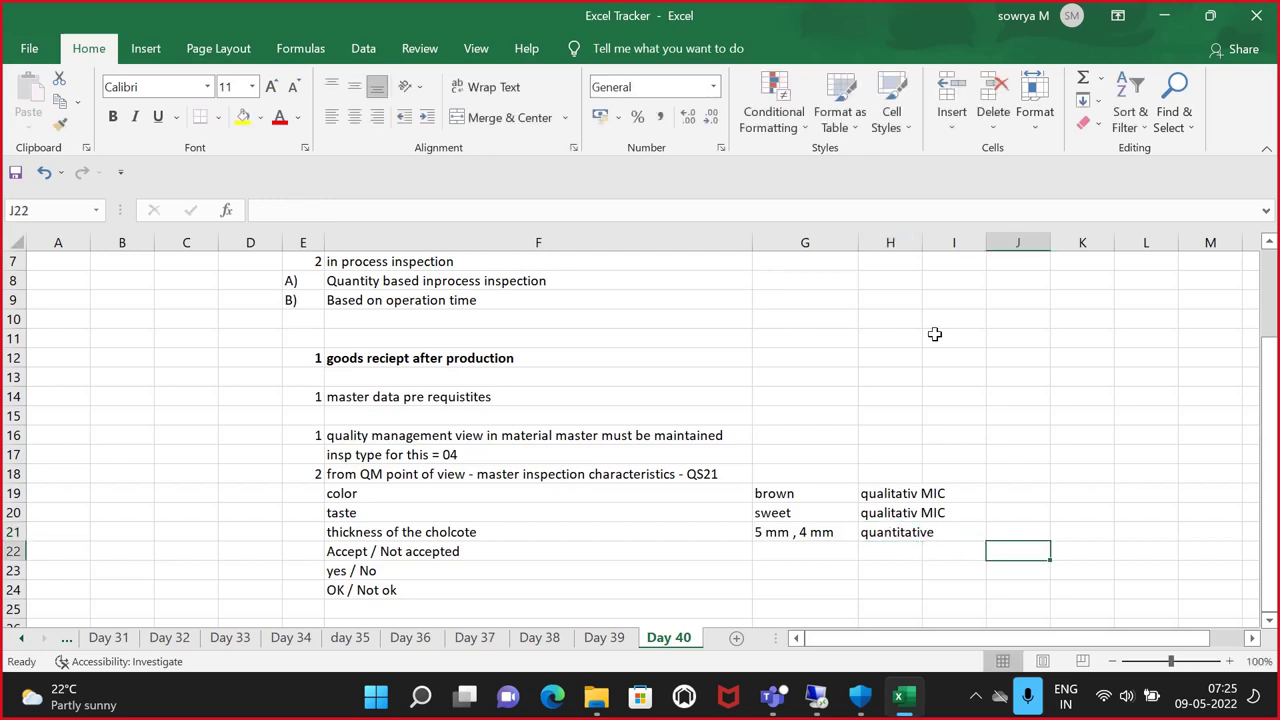
pyautogui.moveTo(922, 242); pyautogui.dragTo(980, 280)
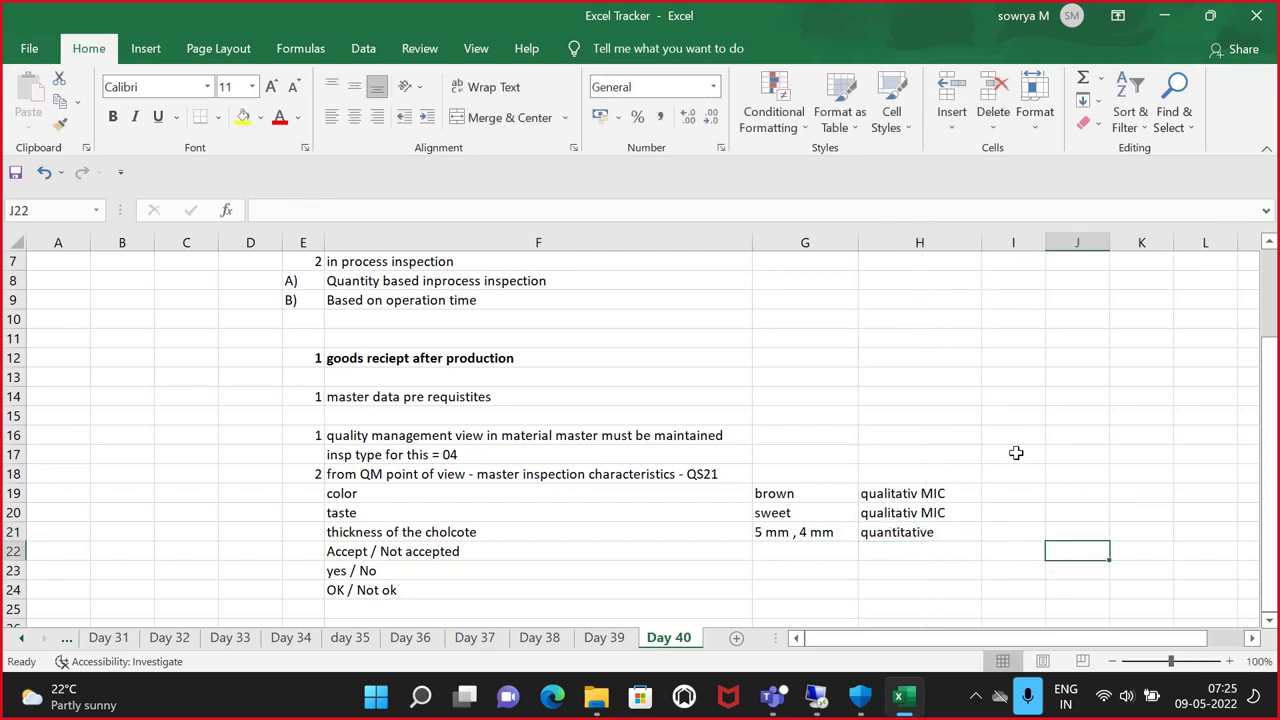
pyautogui.click(960, 531)
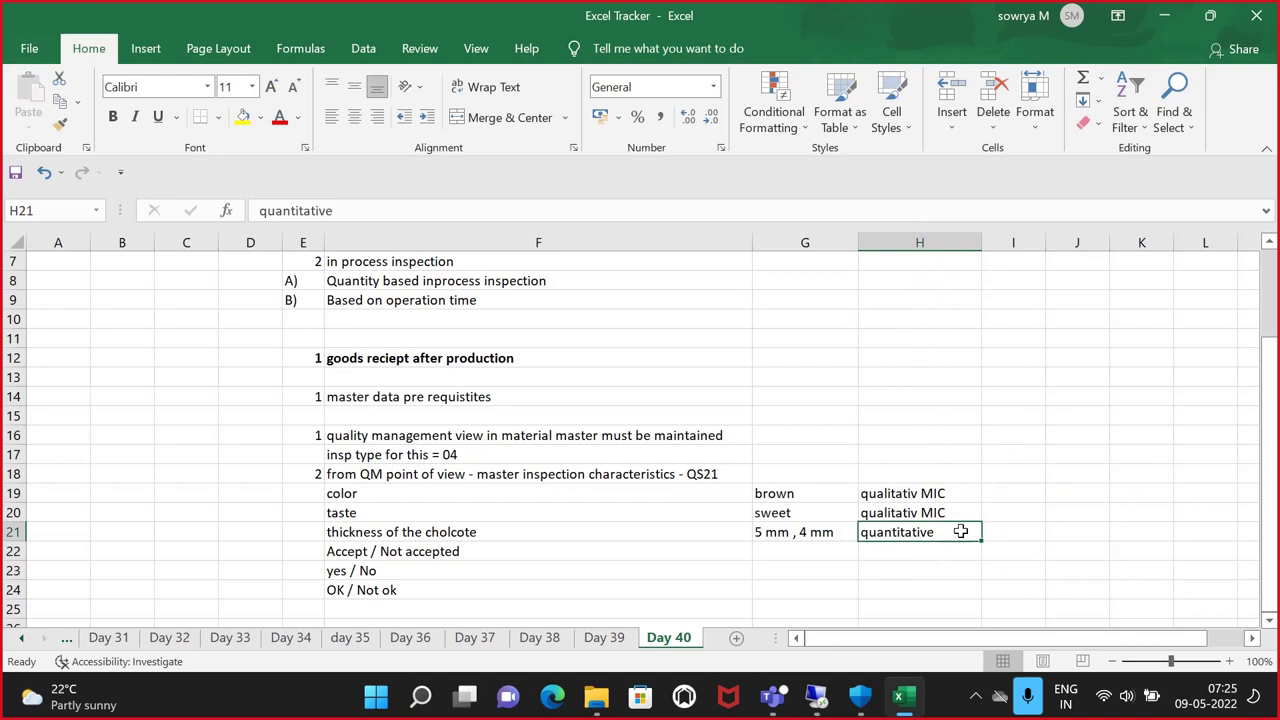
# Append "MIC" to the thickness row's characteristic type in H21 so it reads "quantitative MIC"
pyautogui.doubleClick(960, 531)
pyautogui.write('MIC')
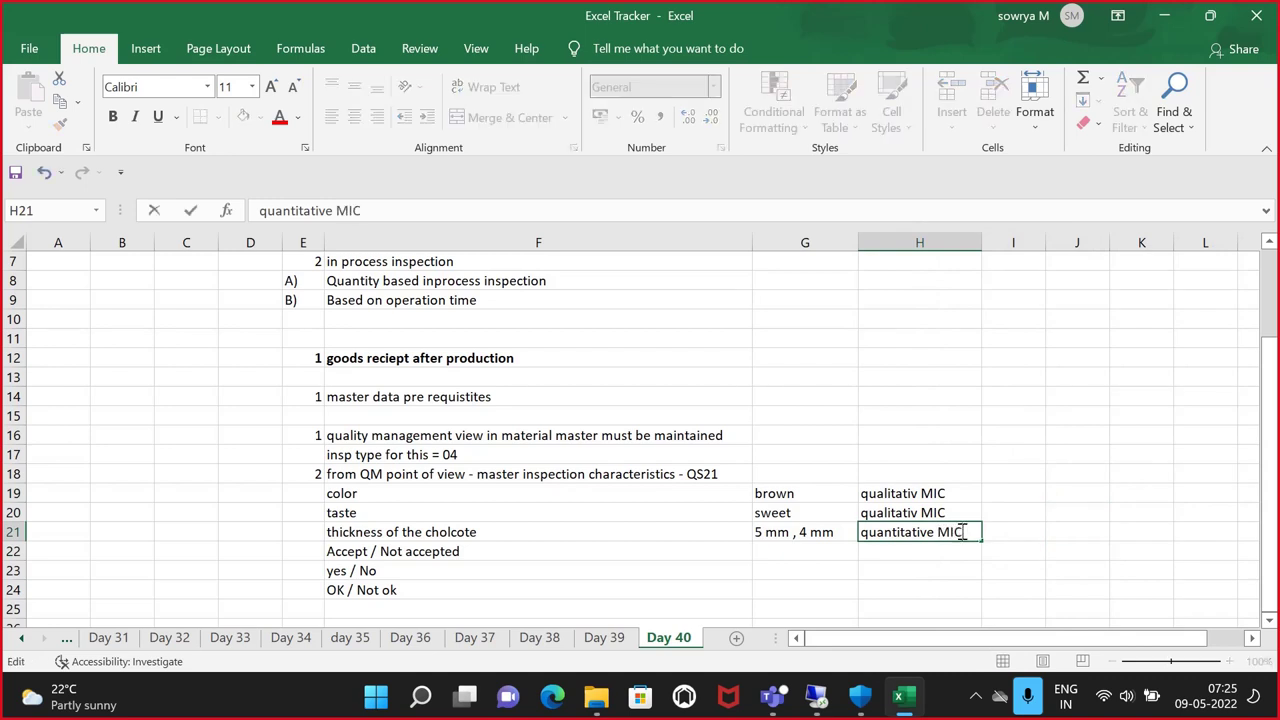
pyautogui.click(868, 570)
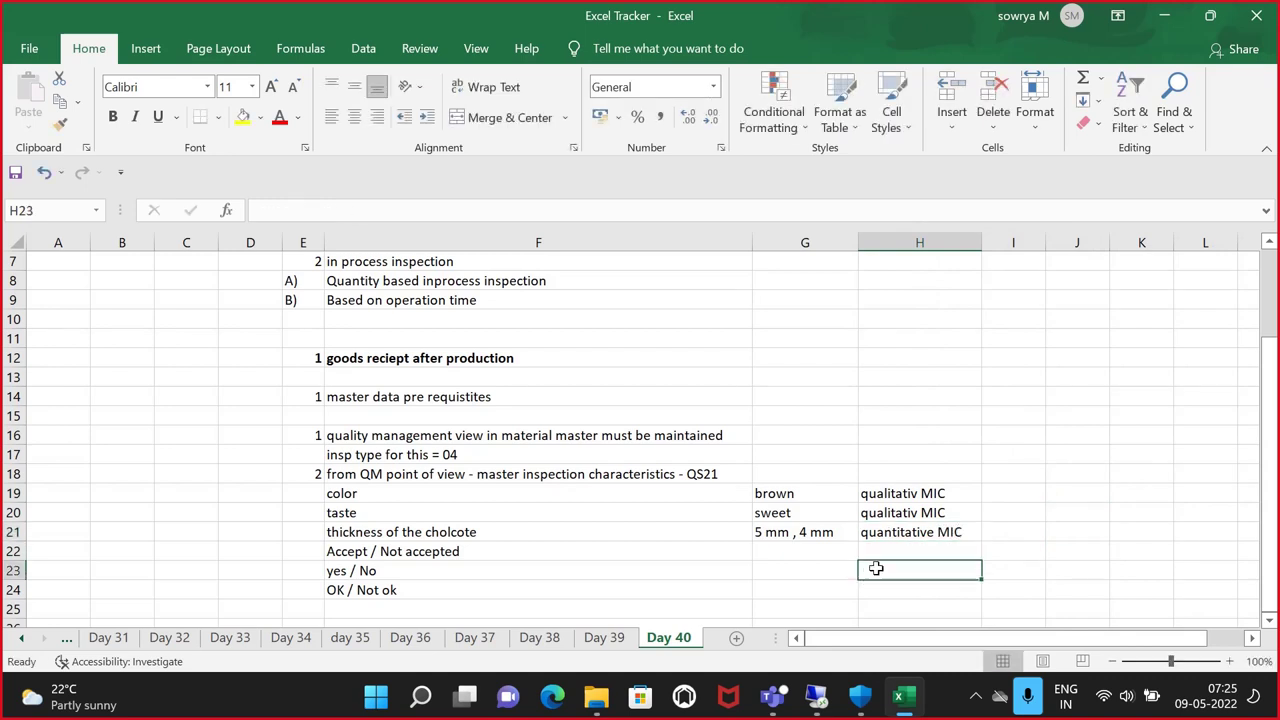
# Correct the spelling in H19 and H20 so both cells read "qualitative MIC"
pyautogui.click(918, 492)
pyautogui.doubleClick(918, 492)
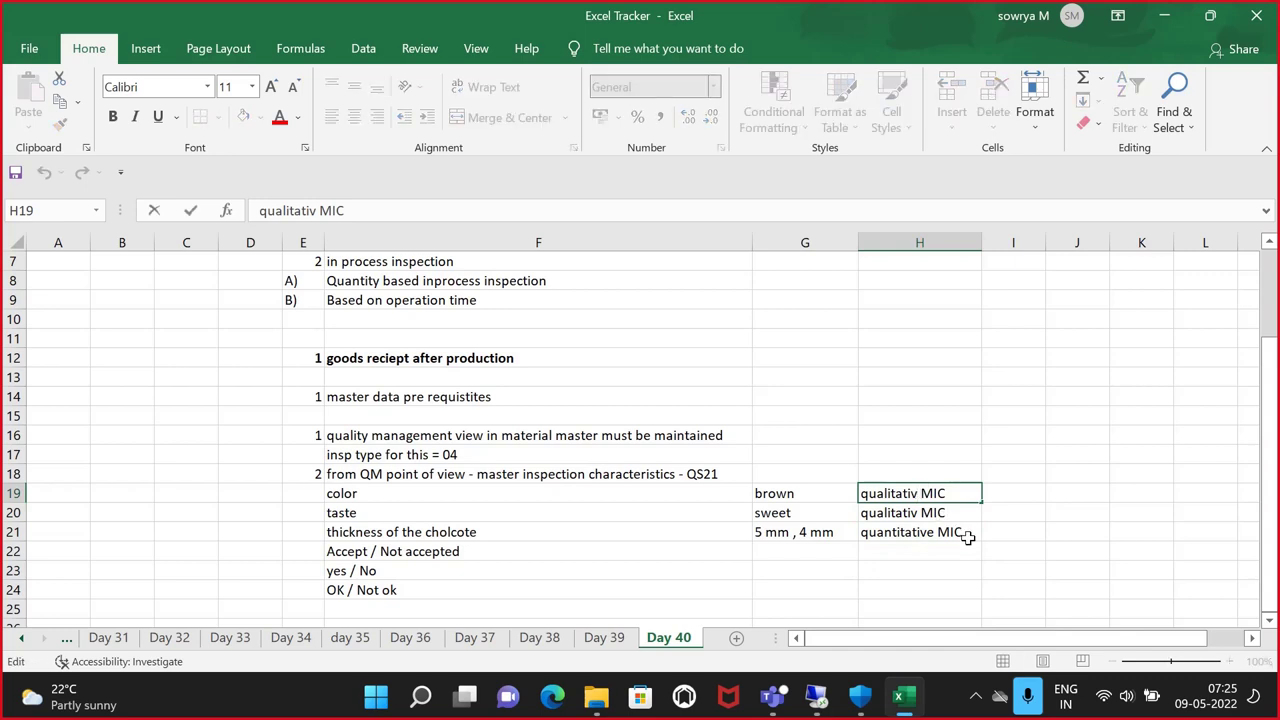
pyautogui.write('e')
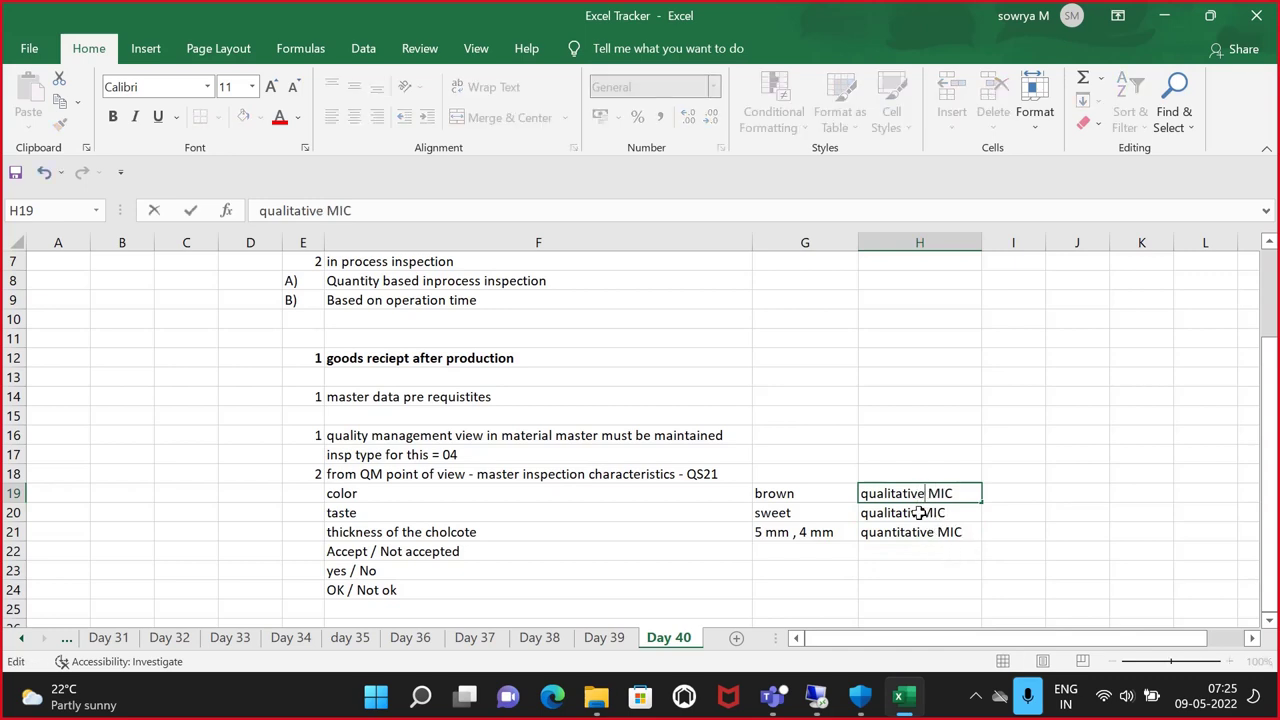
pyautogui.click(920, 513)
pyautogui.doubleClick(920, 513)
pyautogui.write('e')
pyautogui.click(929, 587)
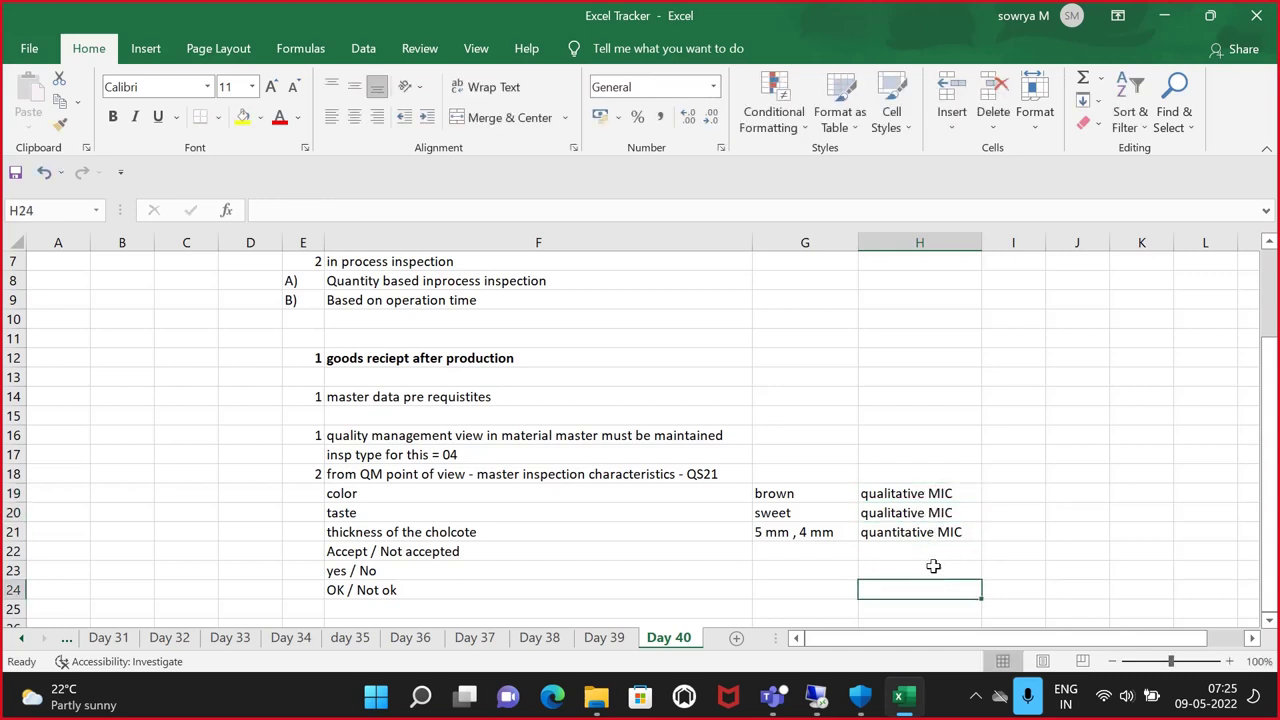
# Review the color, taste and thickness rows together with their example values and MIC types
pyautogui.doubleClick(945, 532)
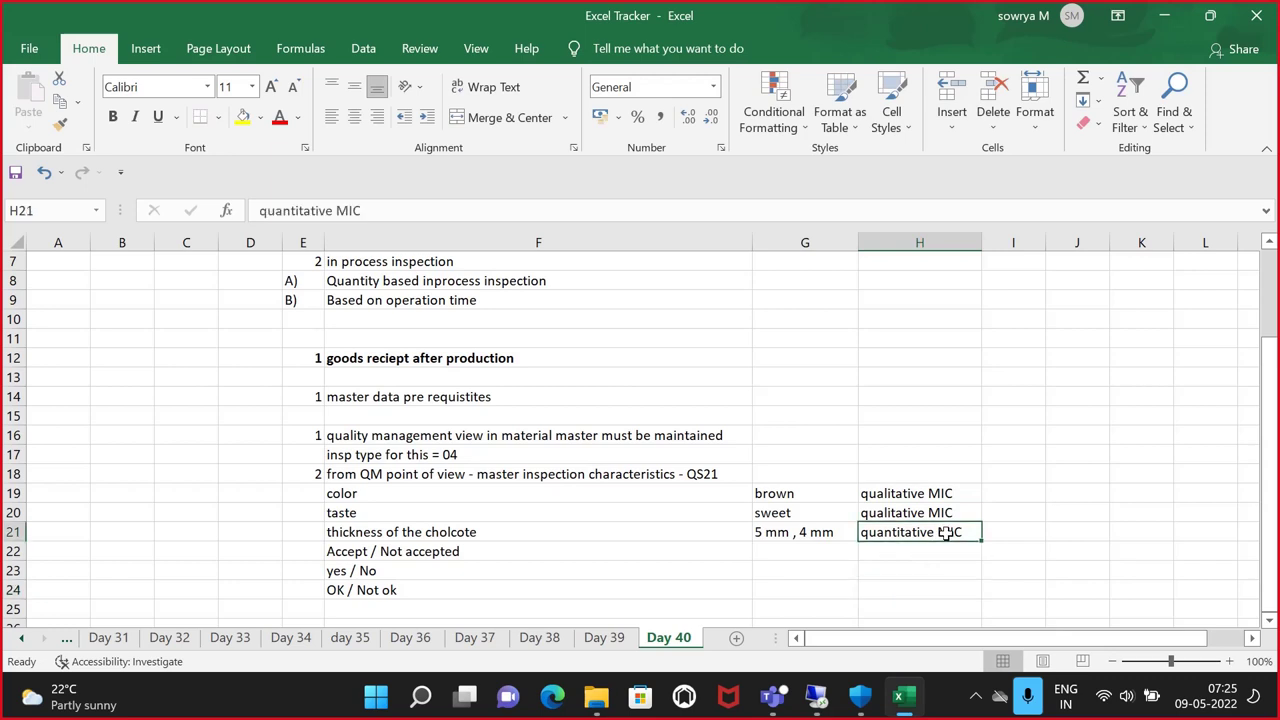
pyautogui.click(843, 532)
pyautogui.click(840, 510)
pyautogui.click(880, 492)
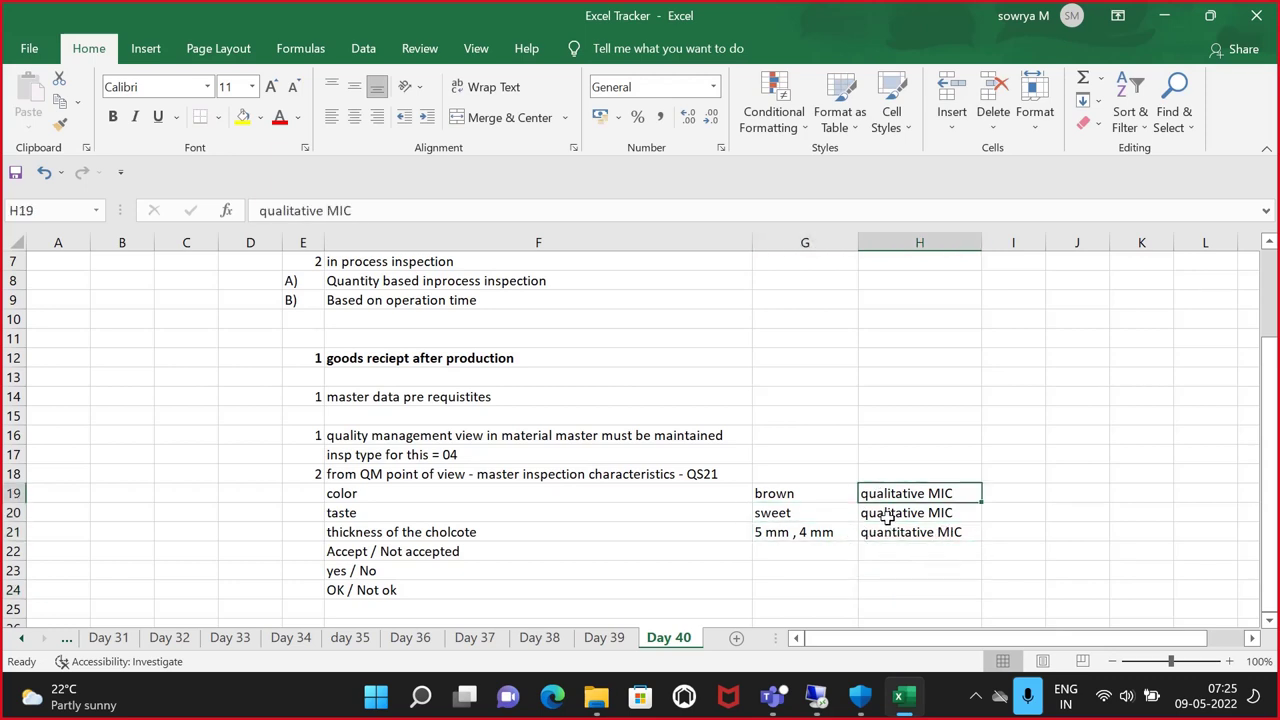
pyautogui.click(887, 514)
pyautogui.click(925, 491)
pyautogui.click(800, 492)
pyautogui.click(600, 492)
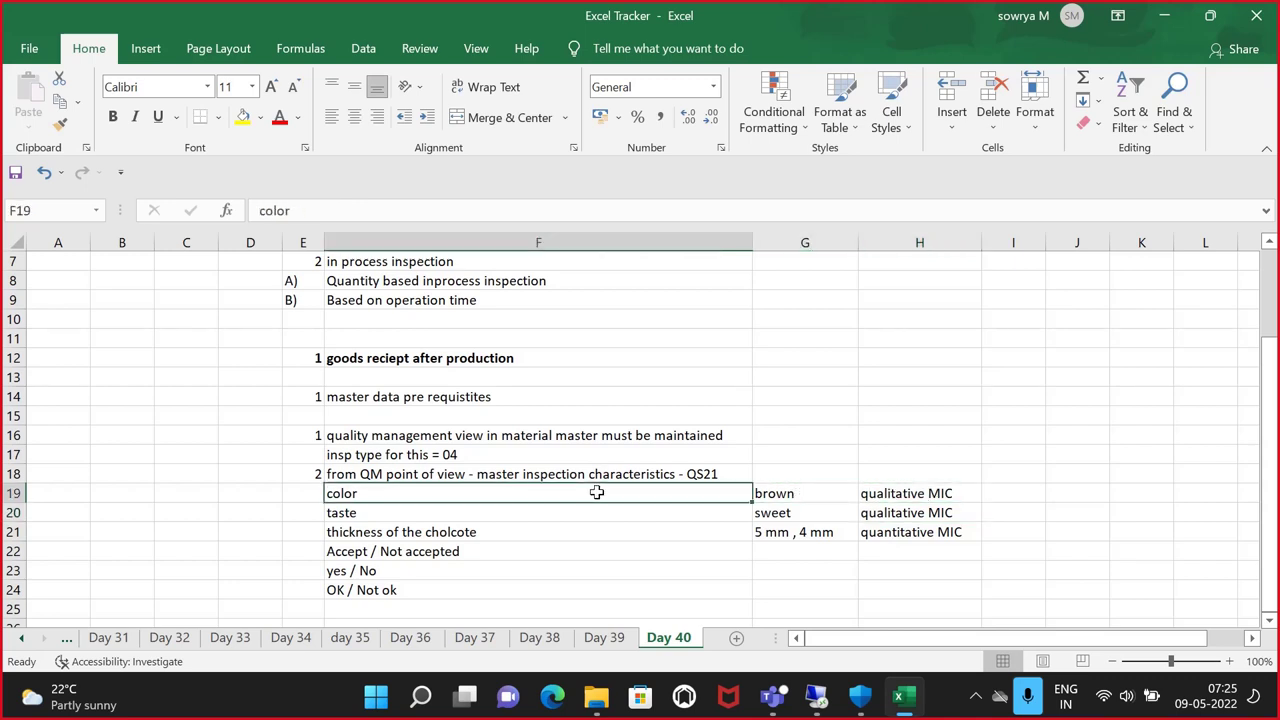
pyautogui.click(922, 515)
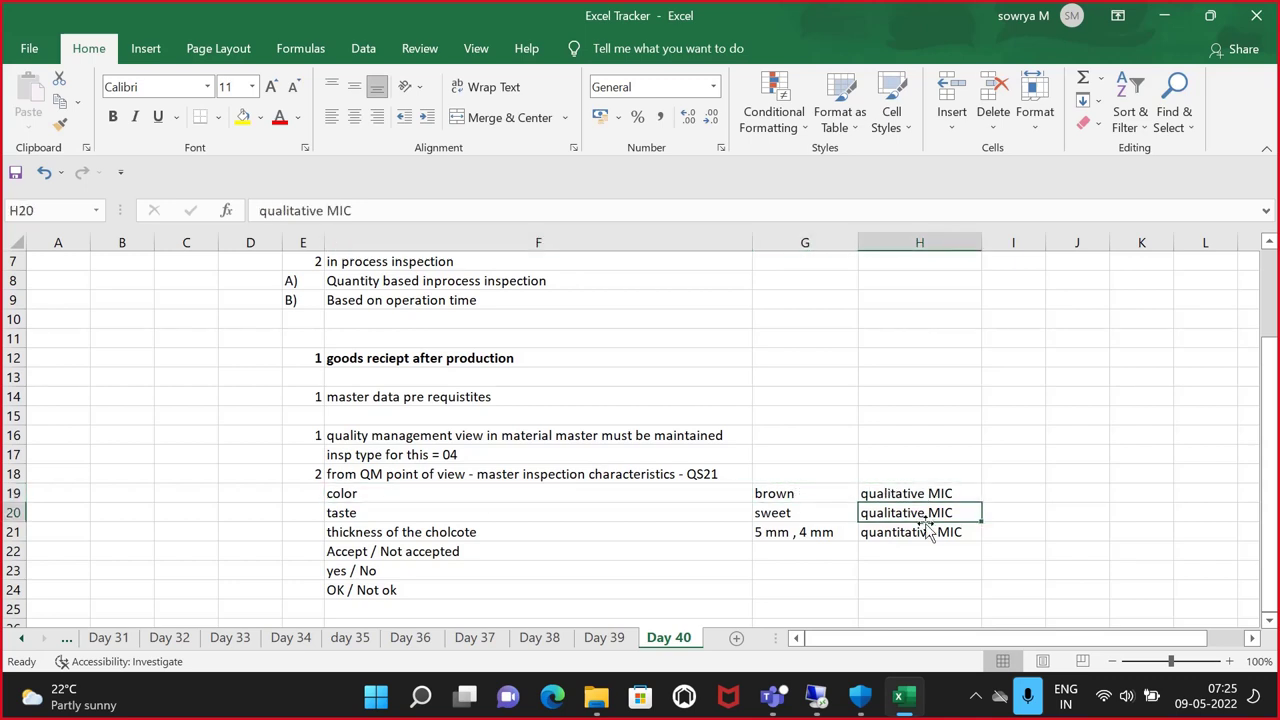
pyautogui.click(688, 536)
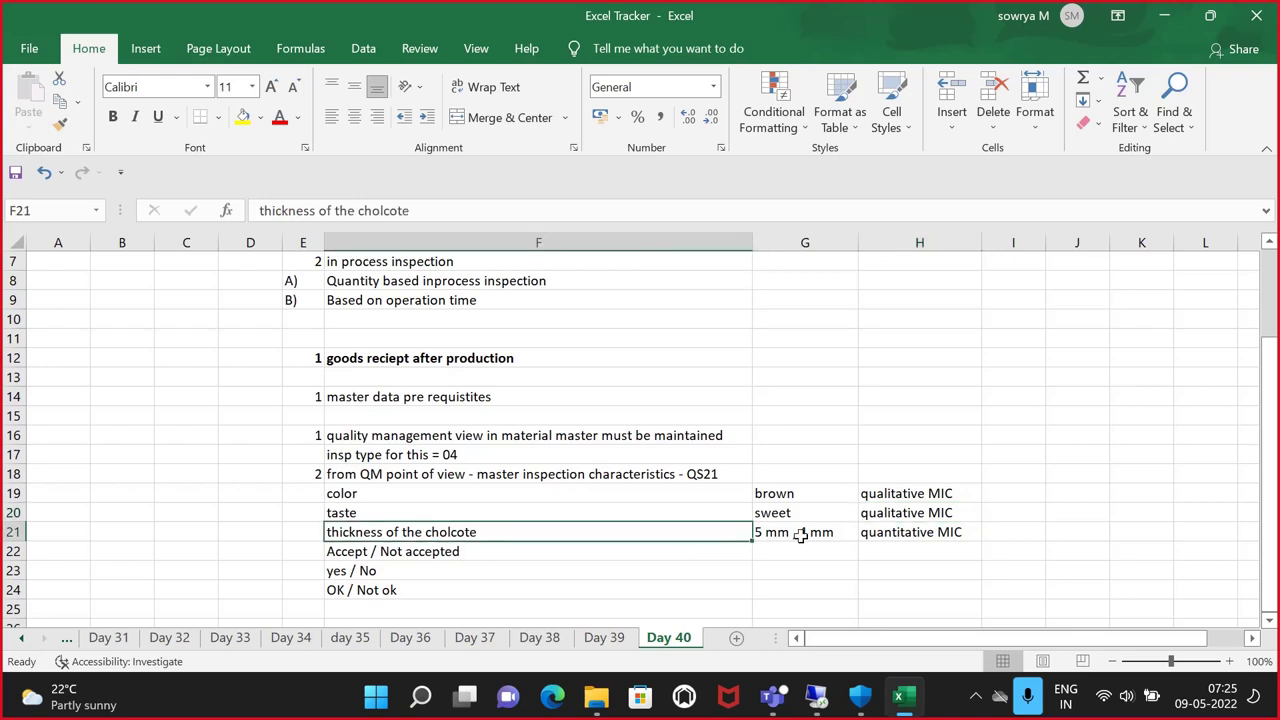
pyautogui.click(897, 532)
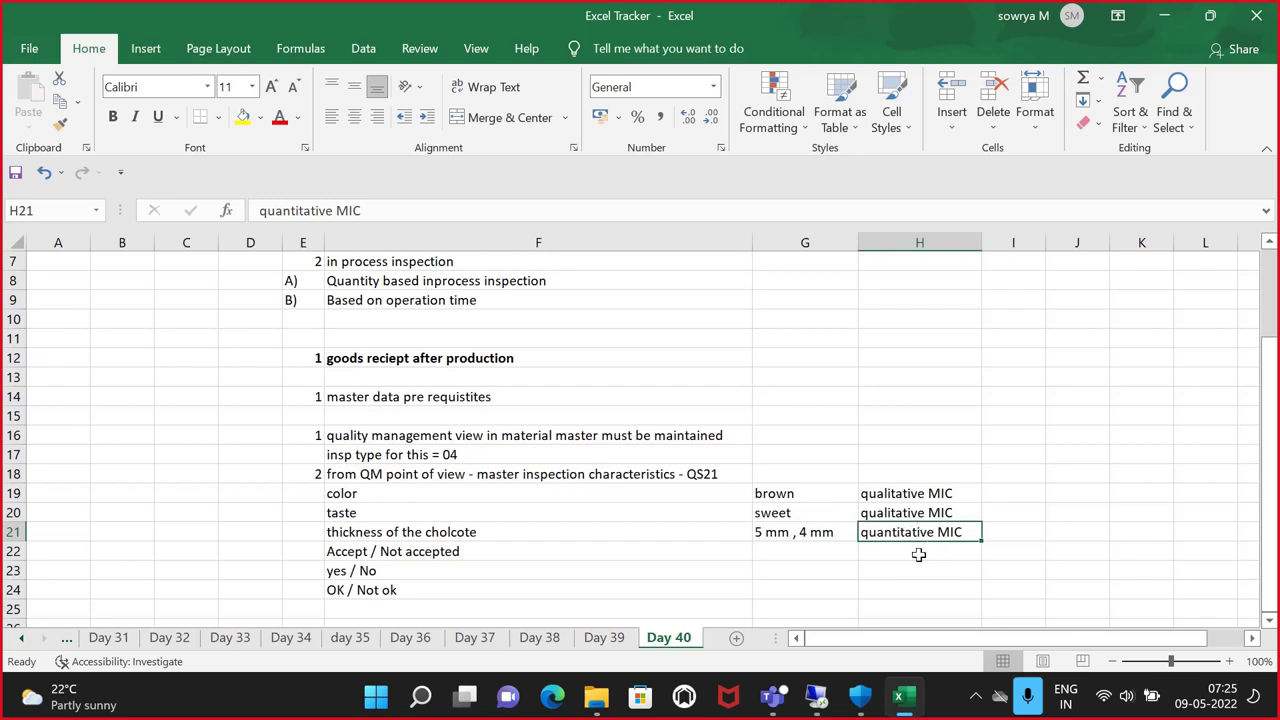
# Copy "qualitative MIC" from H19 into H22, H23 and H24 for the Accept / Not accepted, yes / No and OK / Not ok rows
pyautogui.click(896, 553)
pyautogui.click(908, 494)
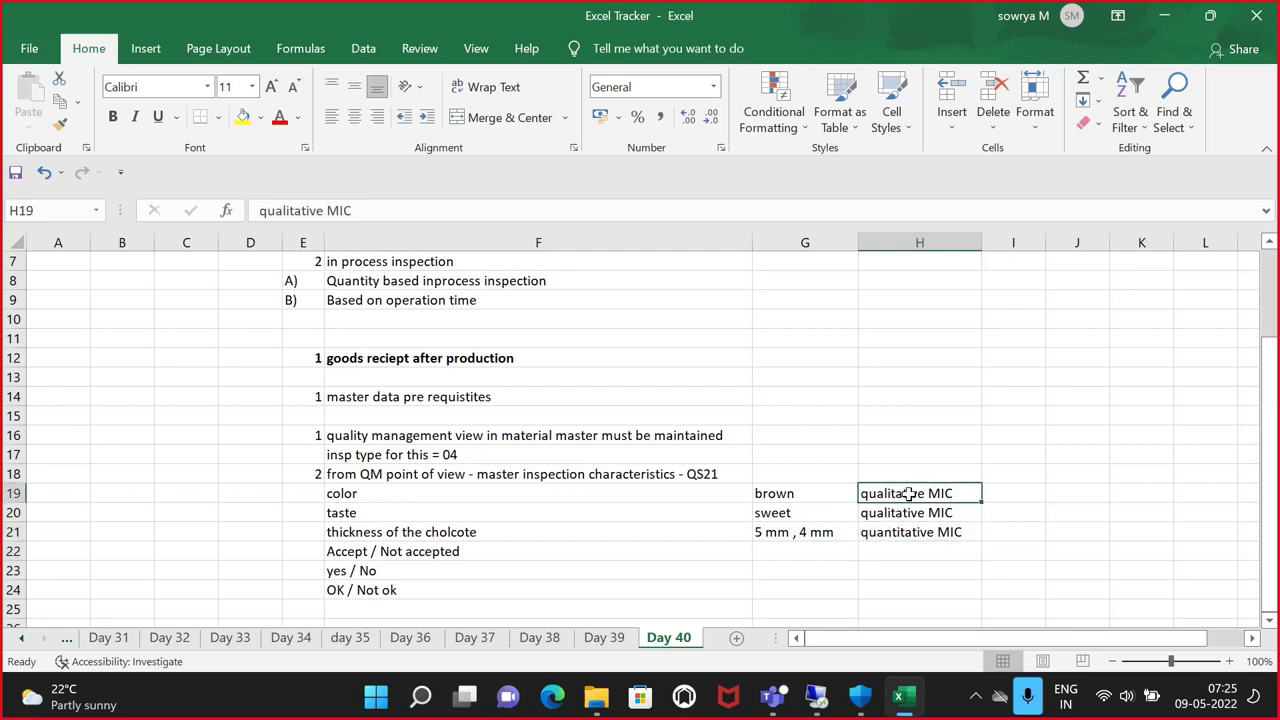
pyautogui.hotkey('ctrl', 'c')
pyautogui.click(885, 551)
pyautogui.hotkey('ctrl', 'v')
pyautogui.click(884, 577)
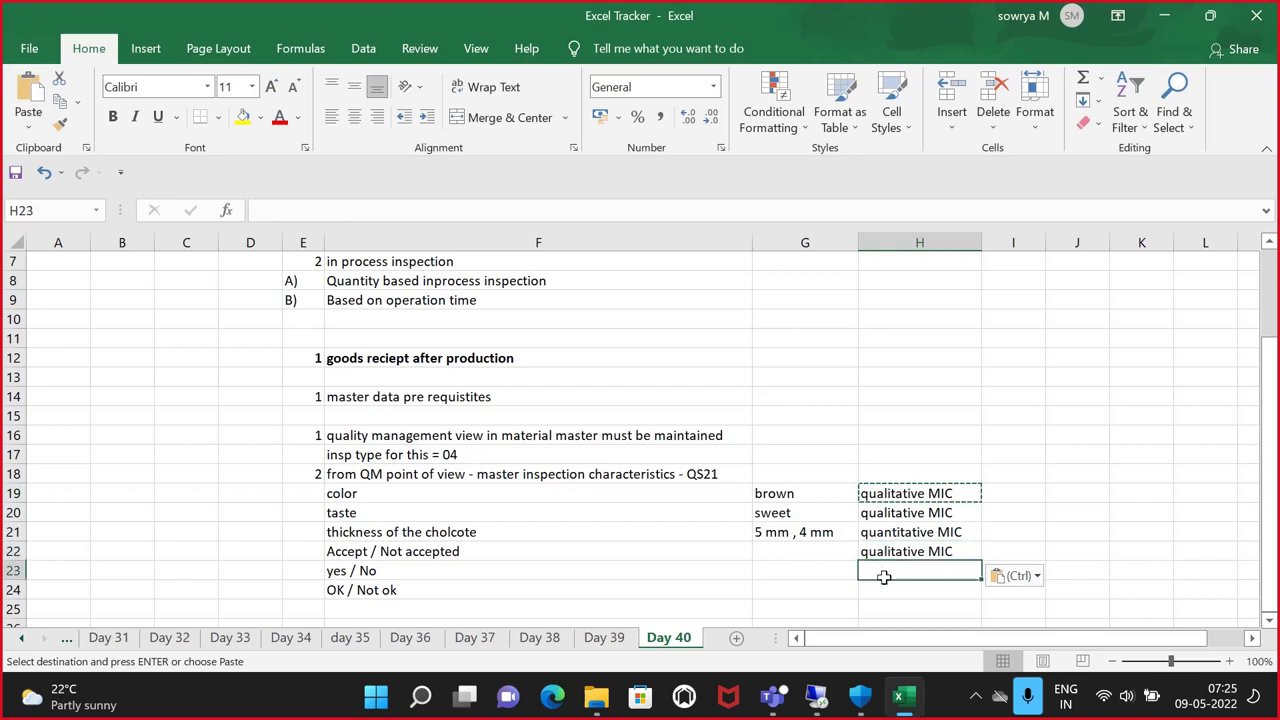
pyautogui.hotkey('ctrl', 'v')
pyautogui.click(886, 584)
pyautogui.hotkey('ctrl', 'v')
pyautogui.press('Escape')
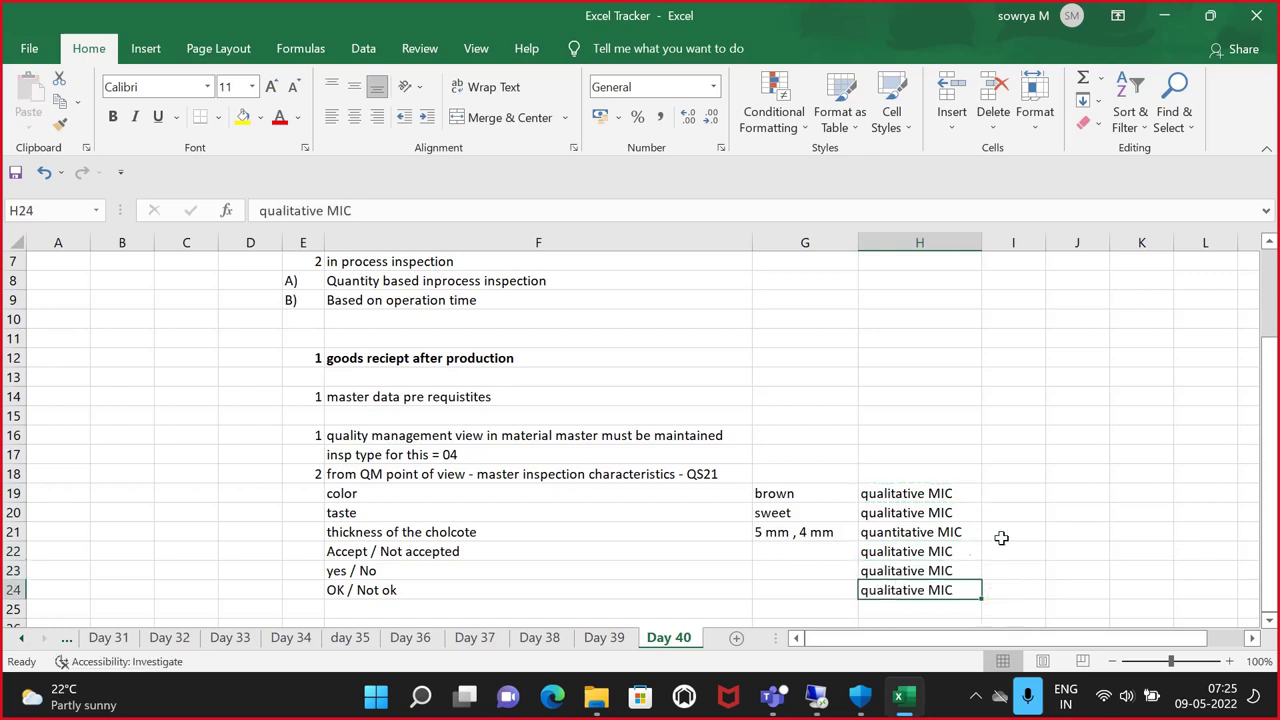
pyautogui.click(1040, 512)
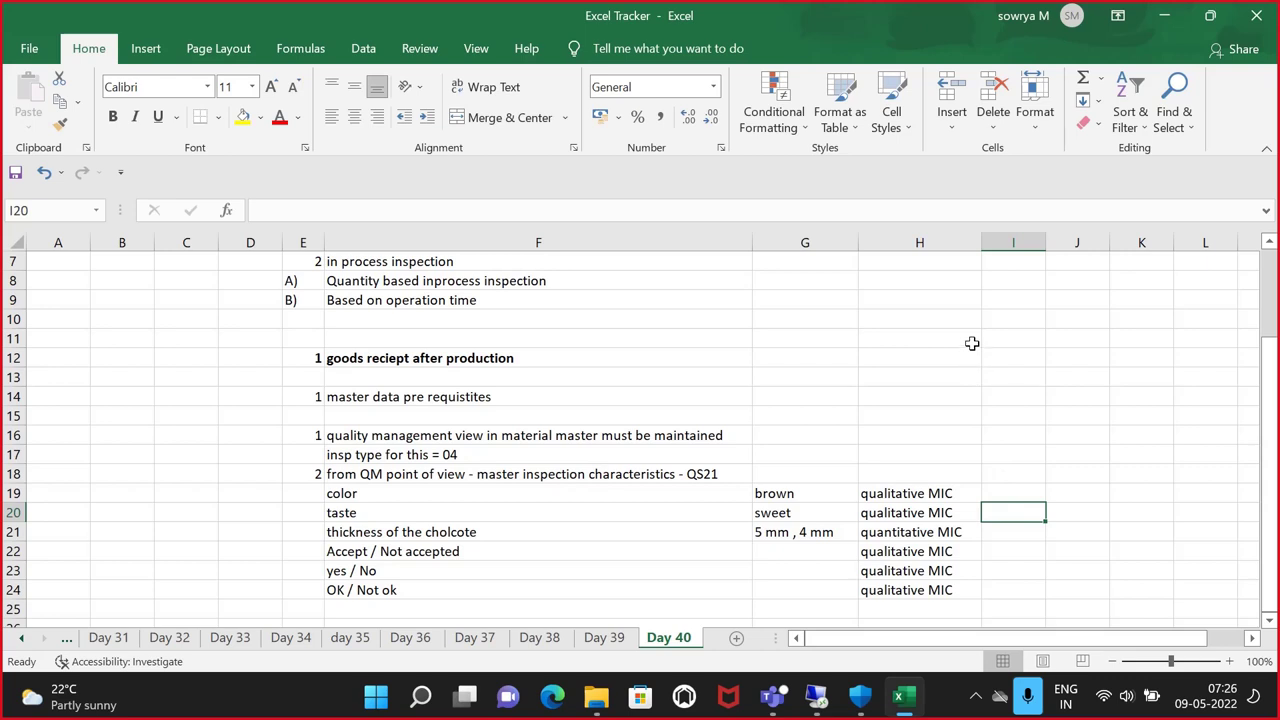
pyautogui.scroll(-2, 971, 343)
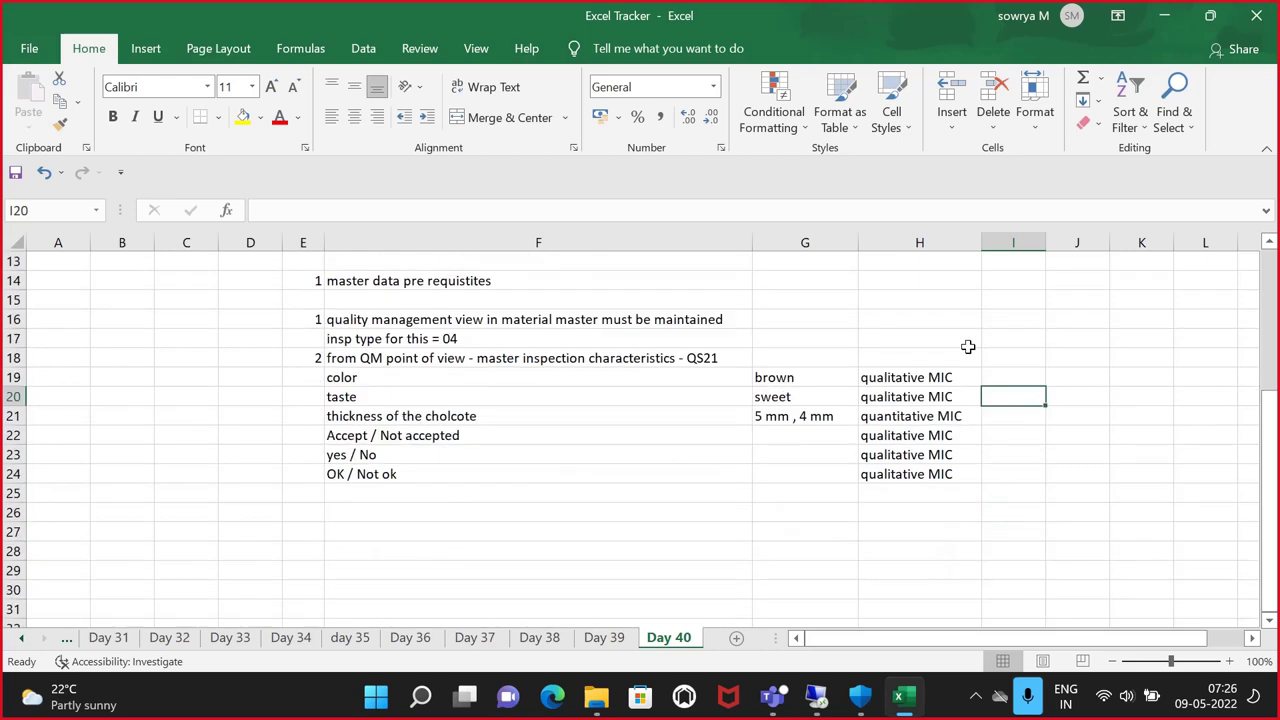
pyautogui.scroll(1, 968, 346)
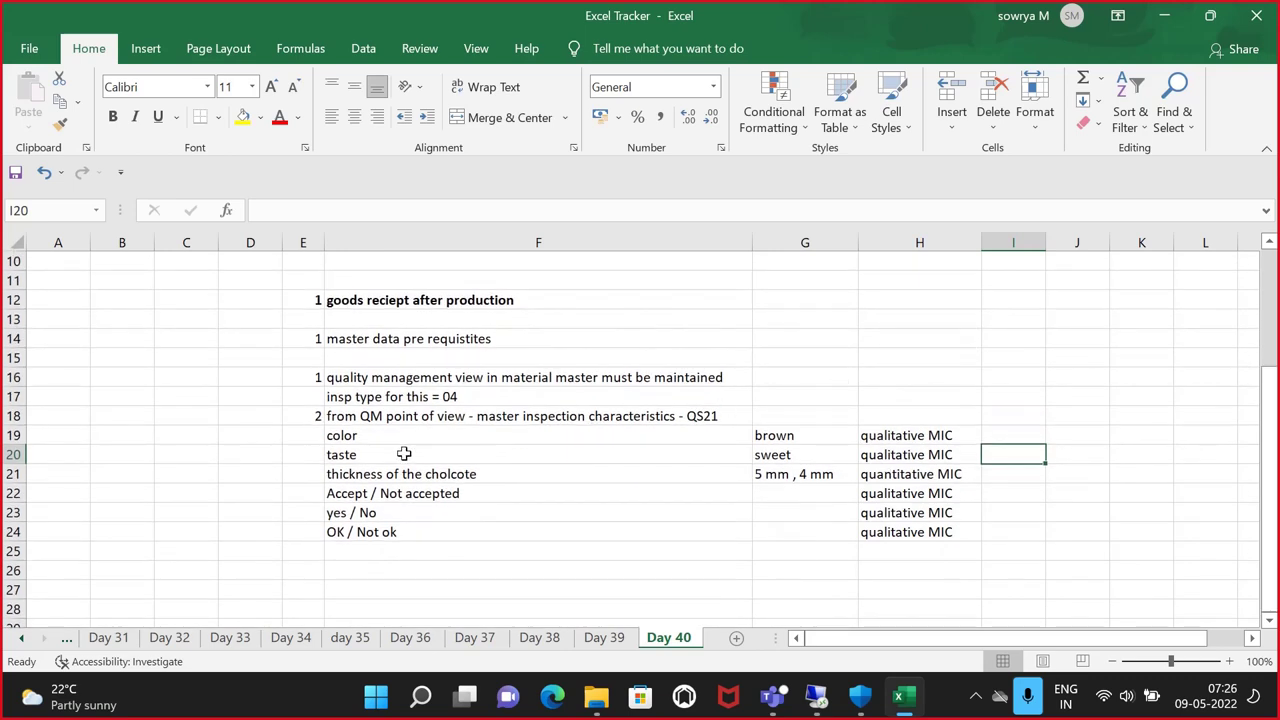
pyautogui.click(656, 434)
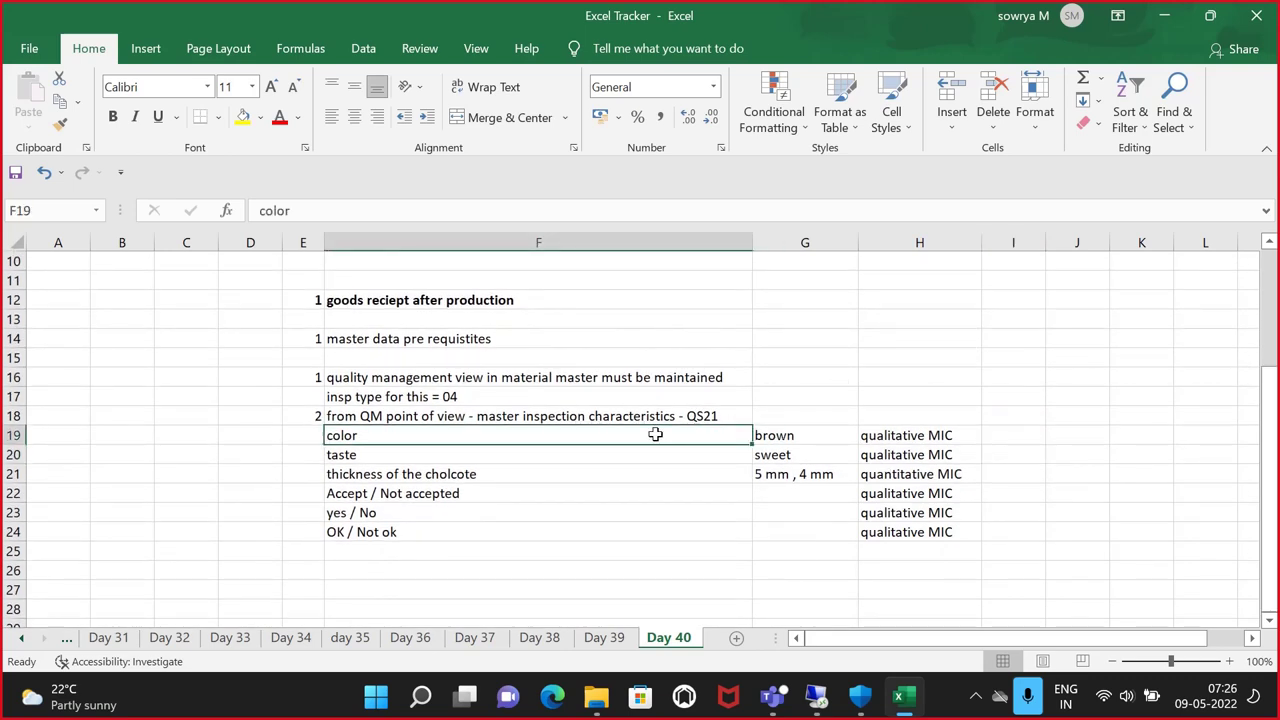
pyautogui.moveTo(408, 444); pyautogui.dragTo(420, 526)
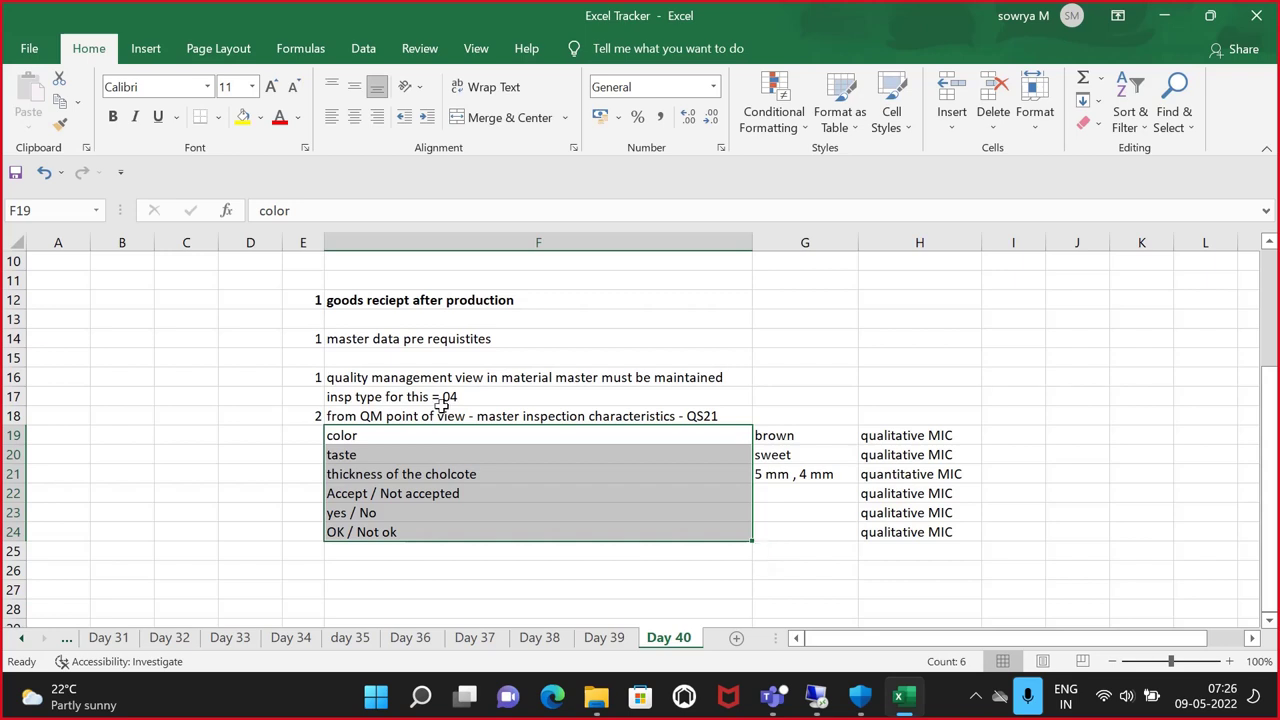
# Add item 3 below the characteristics list, with the number in E26 and "Define sampling procedure" in F26
pyautogui.scroll(-2, 445, 404)
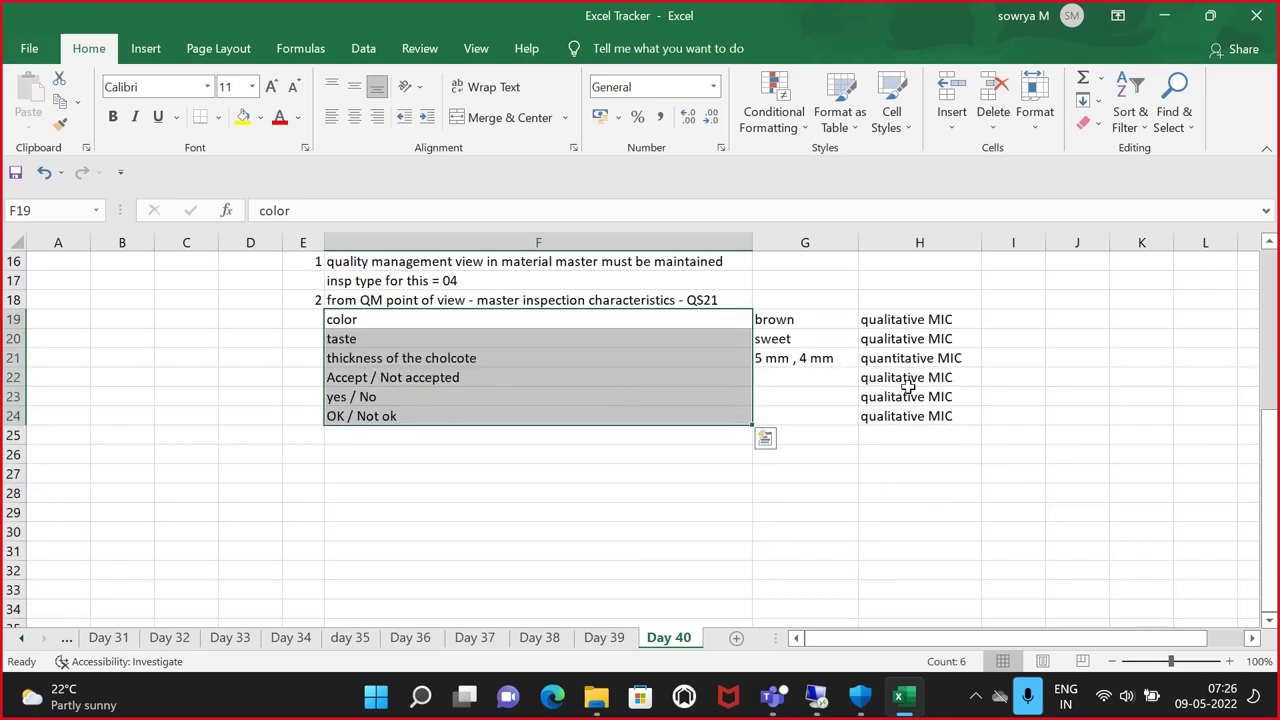
pyautogui.click(409, 509)
pyautogui.click(306, 454)
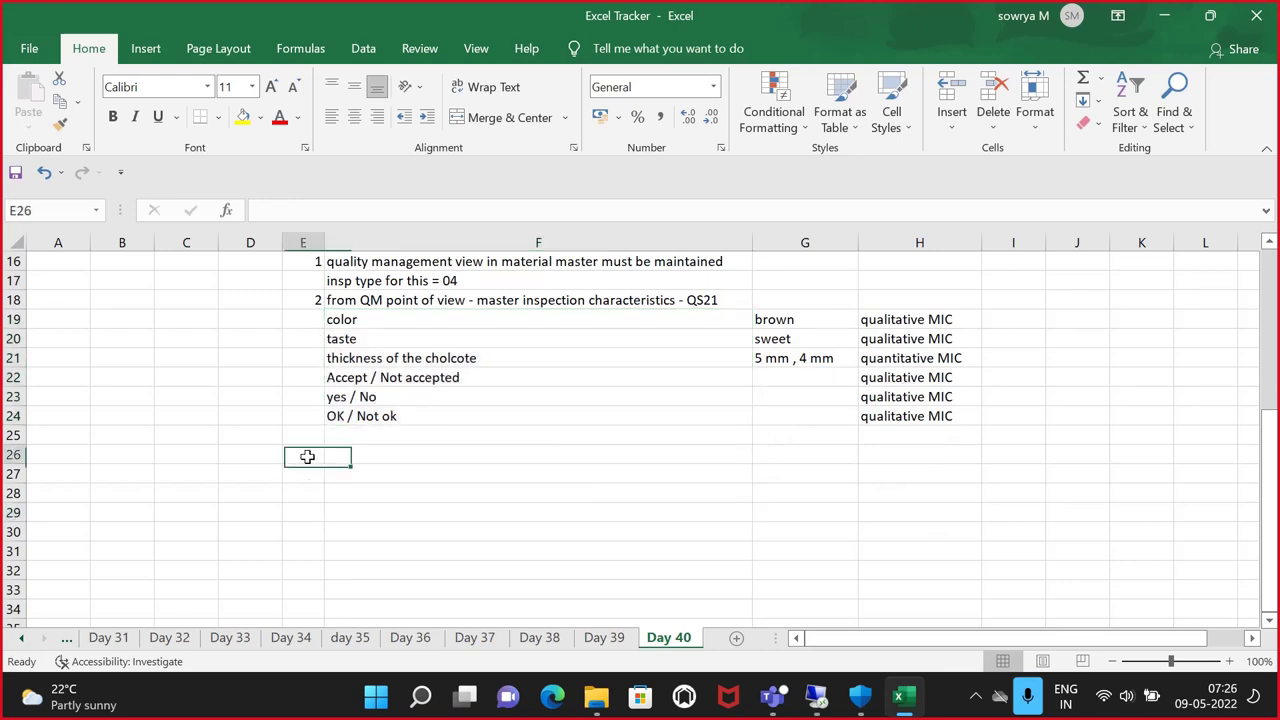
pyautogui.write('3')
pyautogui.click(388, 451)
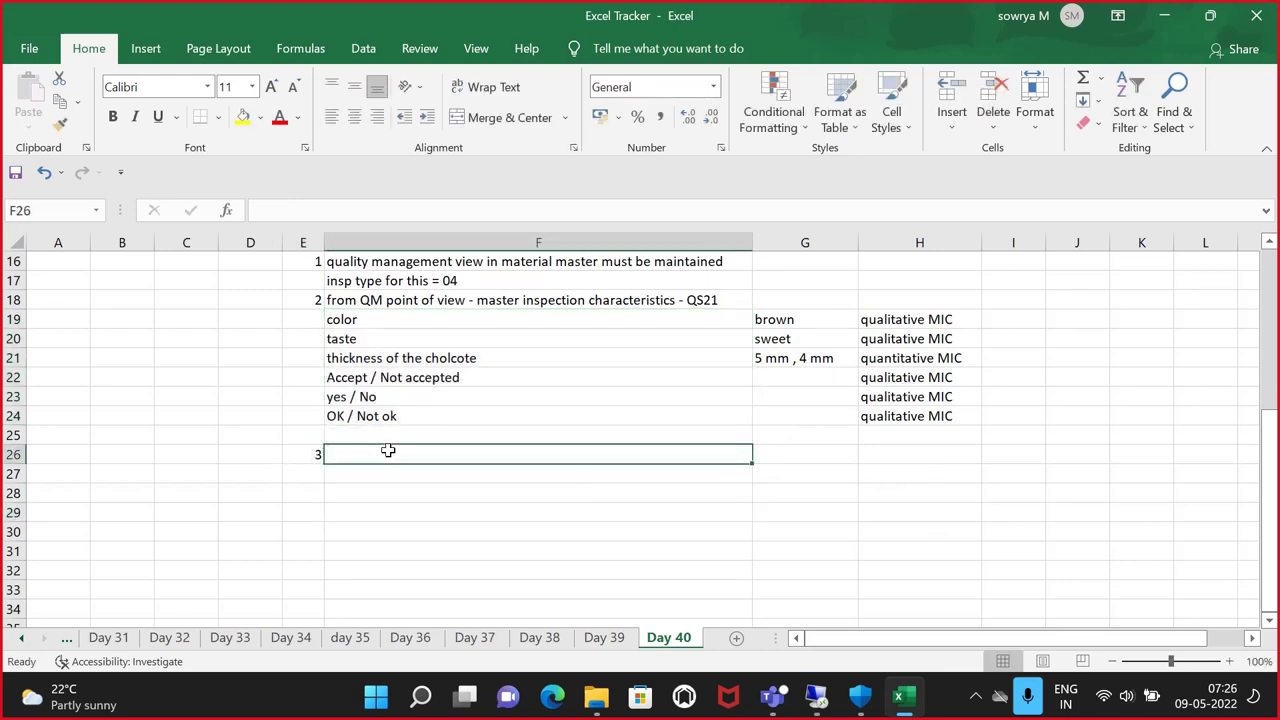
pyautogui.write('Dein')
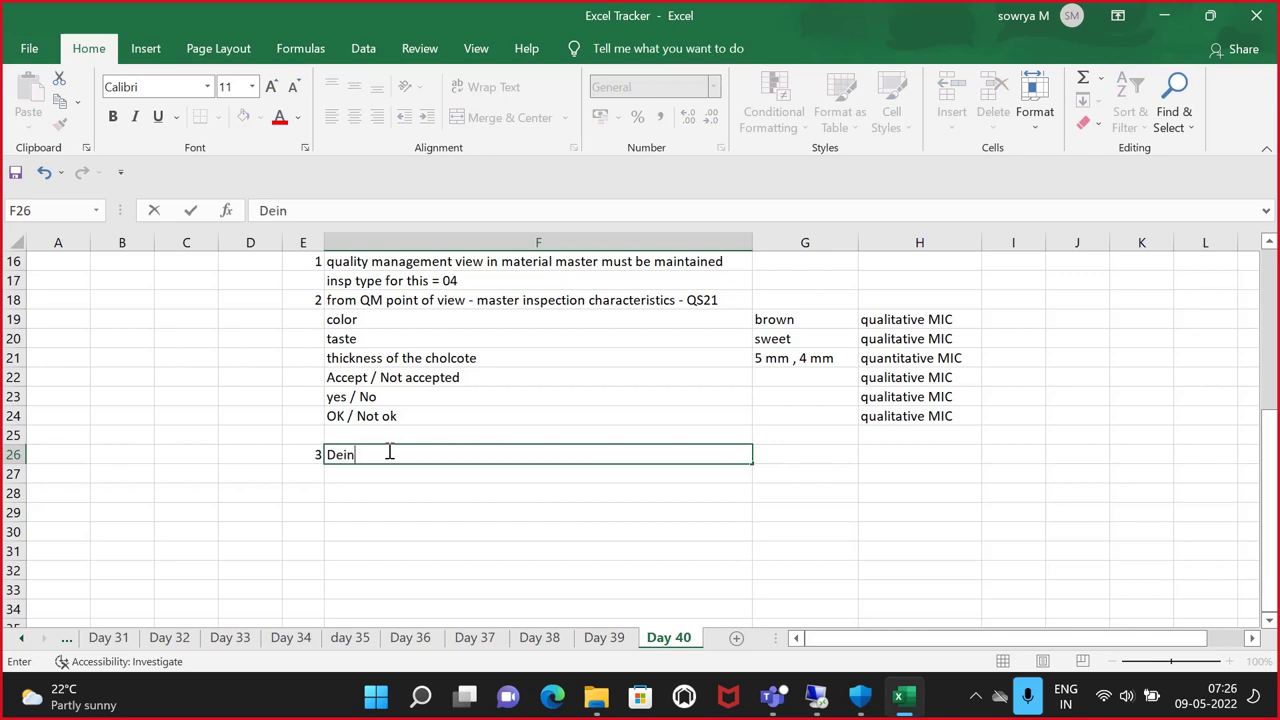
pyautogui.write('fine sampling prco')
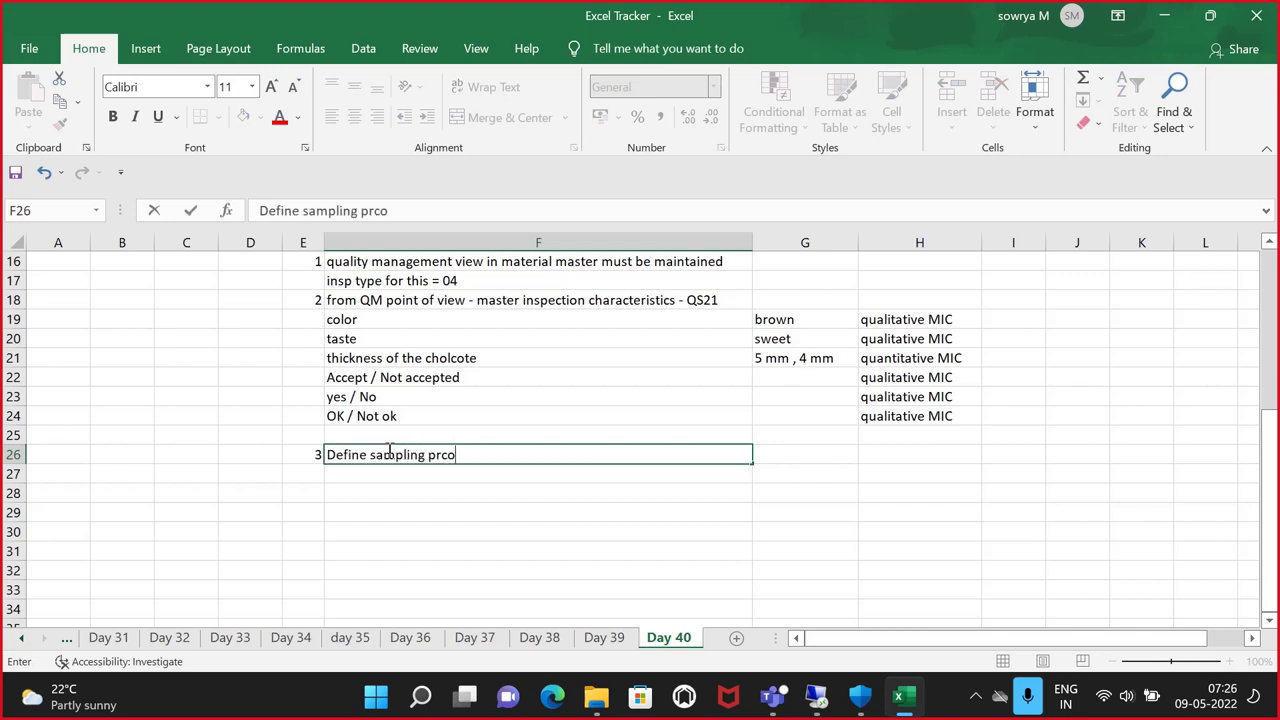
pyautogui.press('BackSpace')
pyautogui.press('BackSpace')
pyautogui.write('ocedure')
pyautogui.click(409, 491)
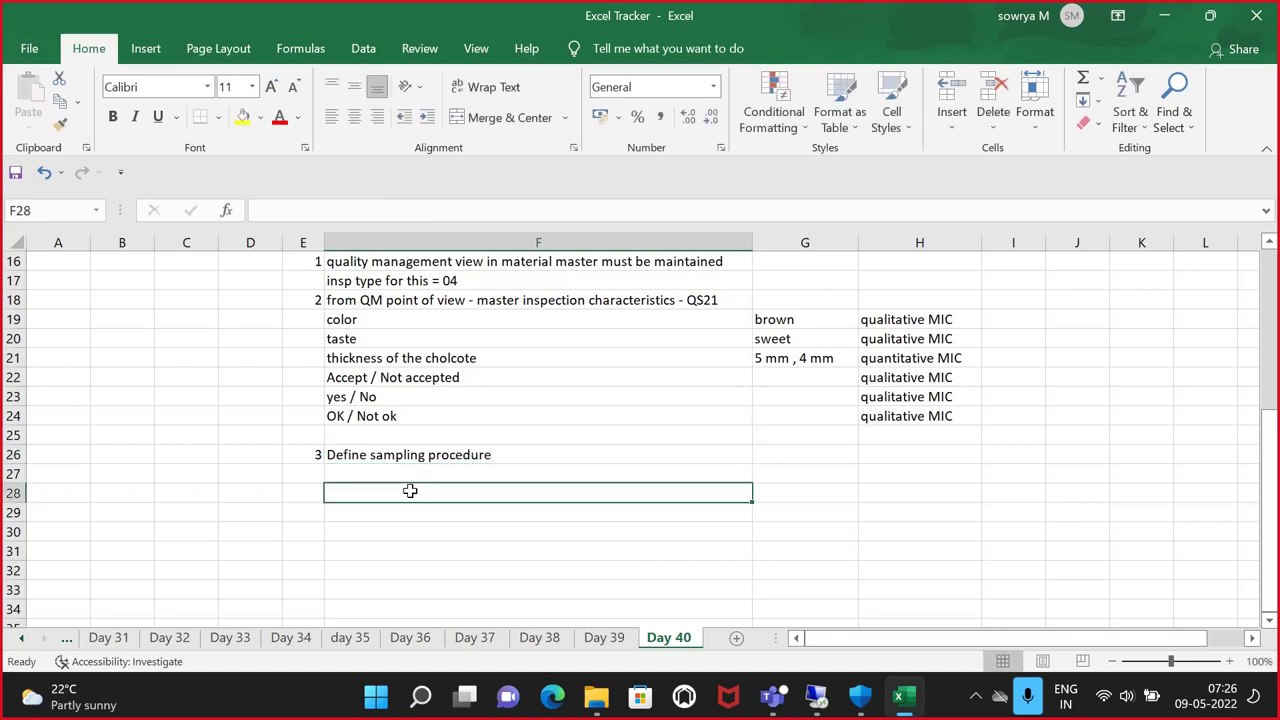
# Review the notes from the PP - QM integration heading down to the sampling procedure item
pyautogui.scroll(2, 409, 485)
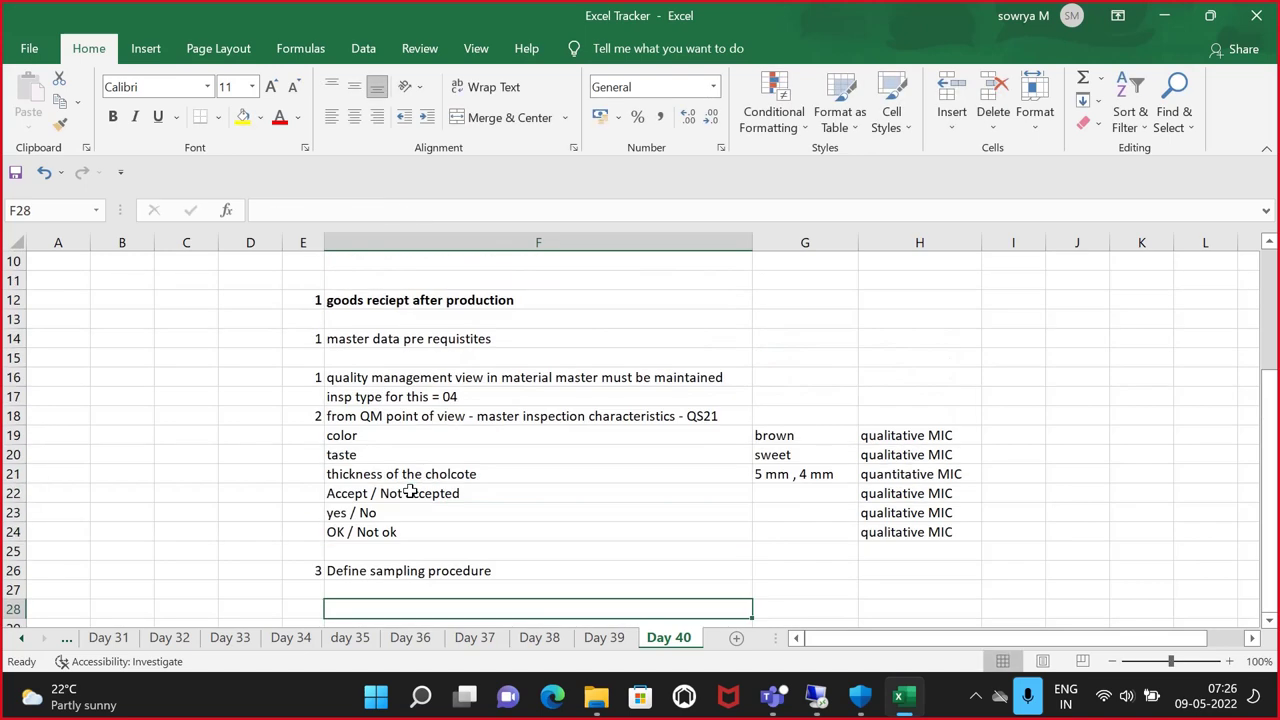
pyautogui.click(444, 312)
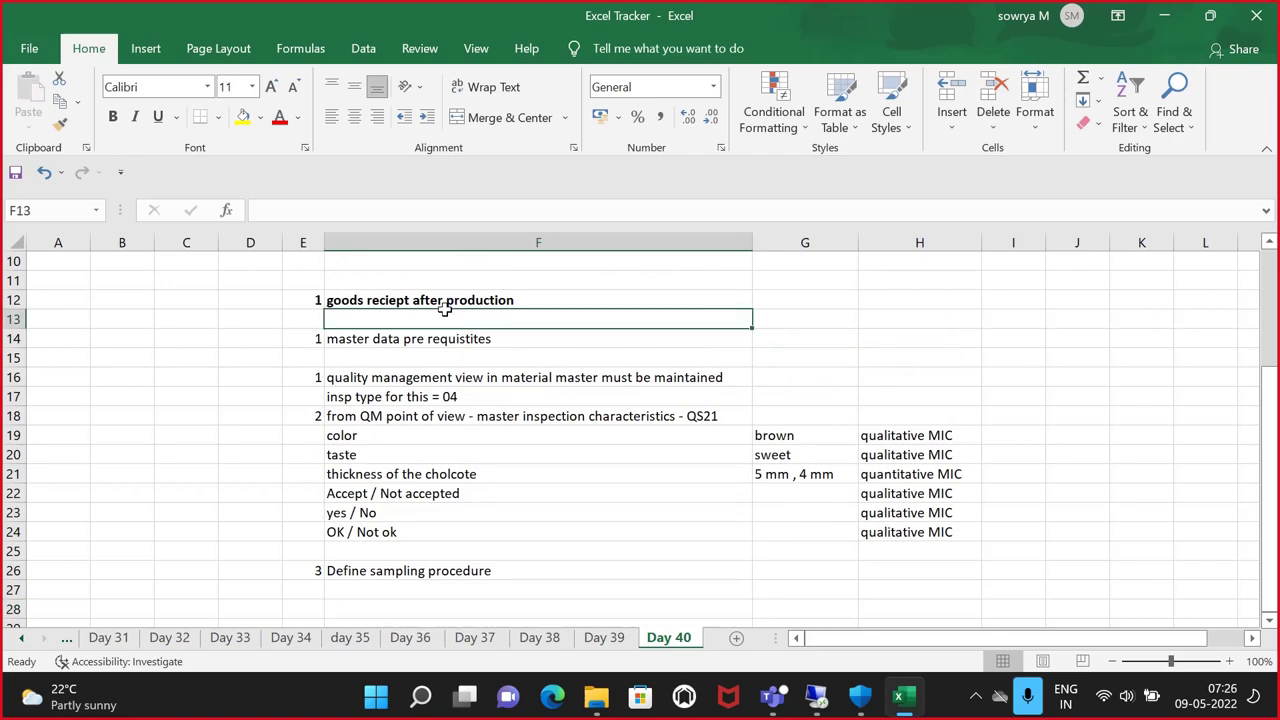
pyautogui.click(474, 300)
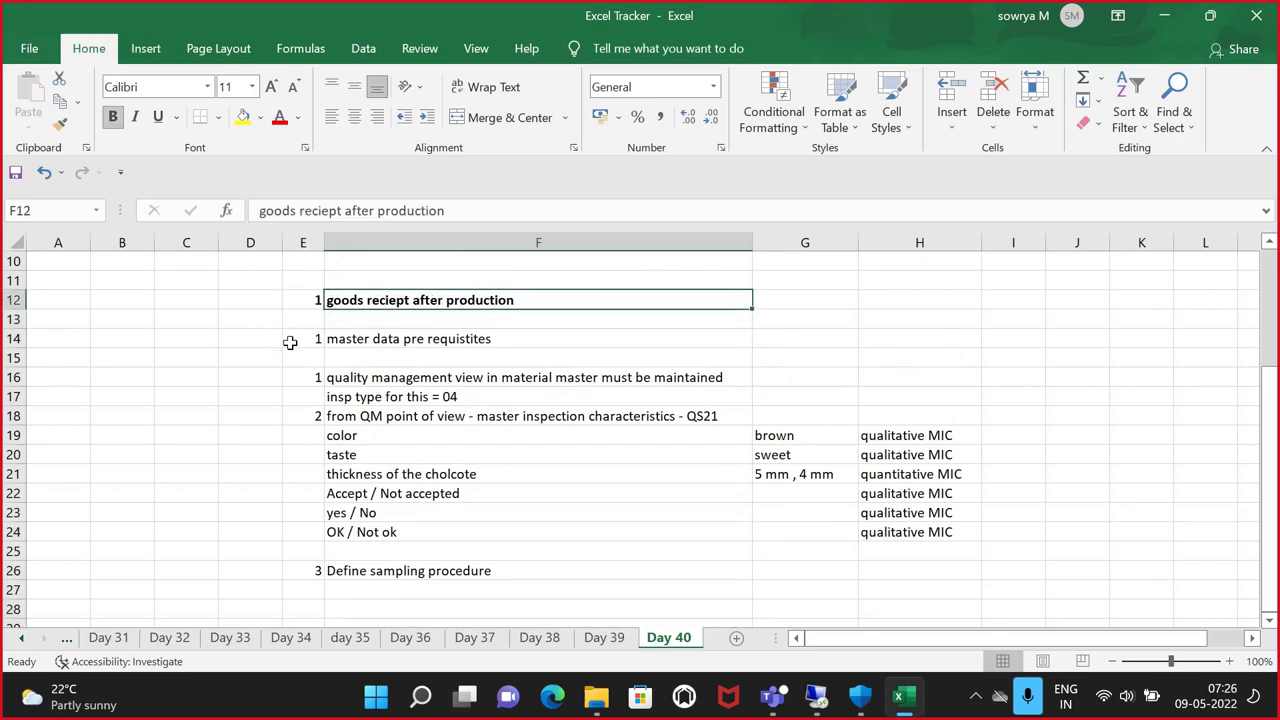
pyautogui.scroll(-1, 295, 355)
pyautogui.scroll(4, 300, 366)
pyautogui.click(356, 455)
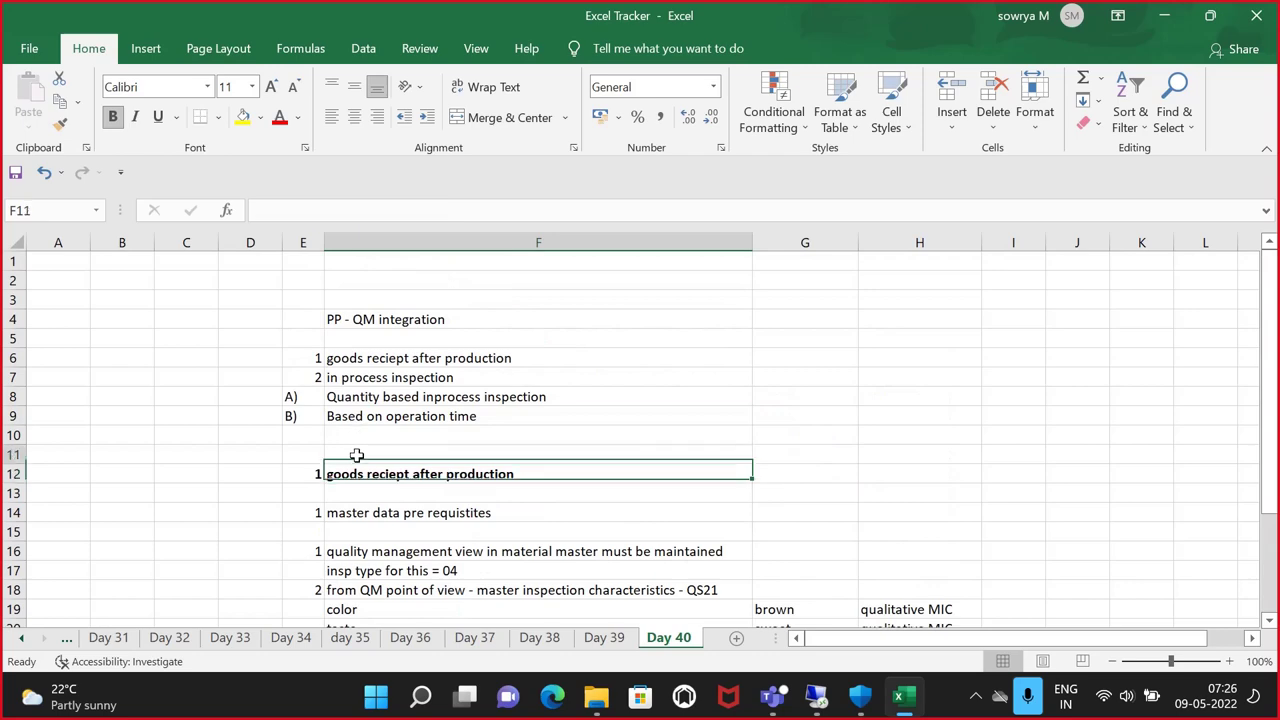
pyautogui.scroll(-4, 365, 475)
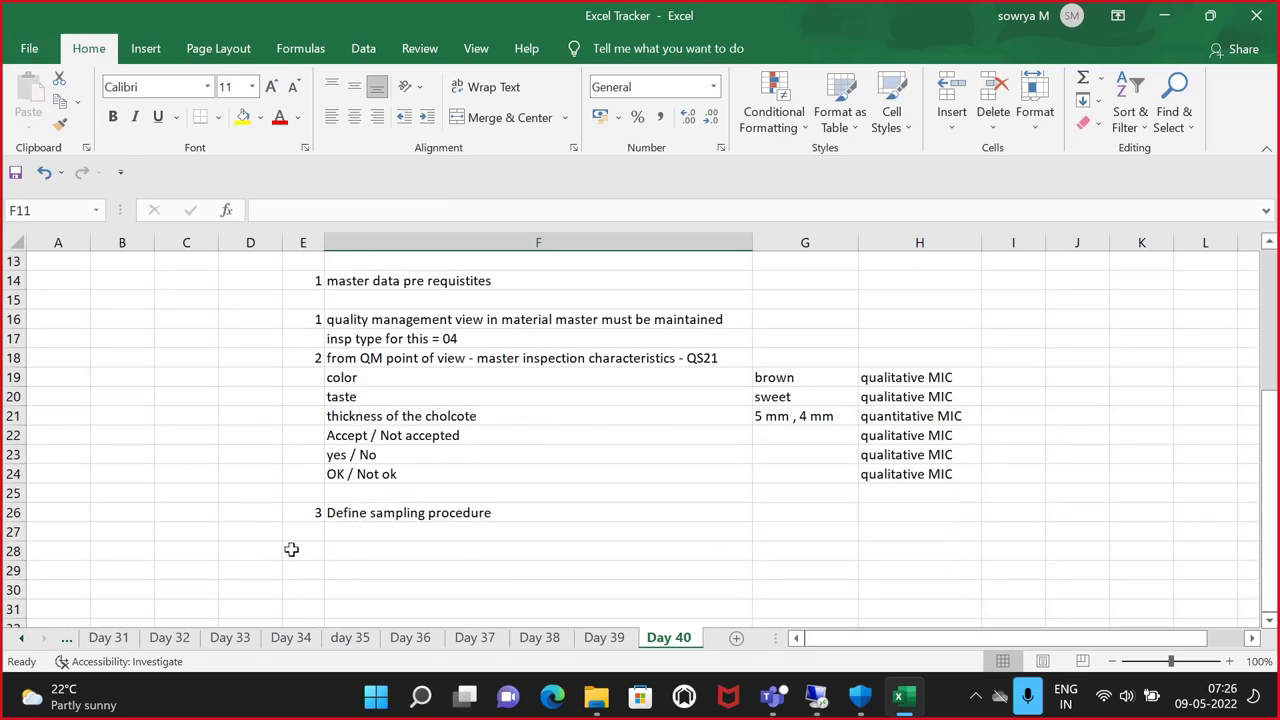
pyautogui.scroll(4, 291, 549)
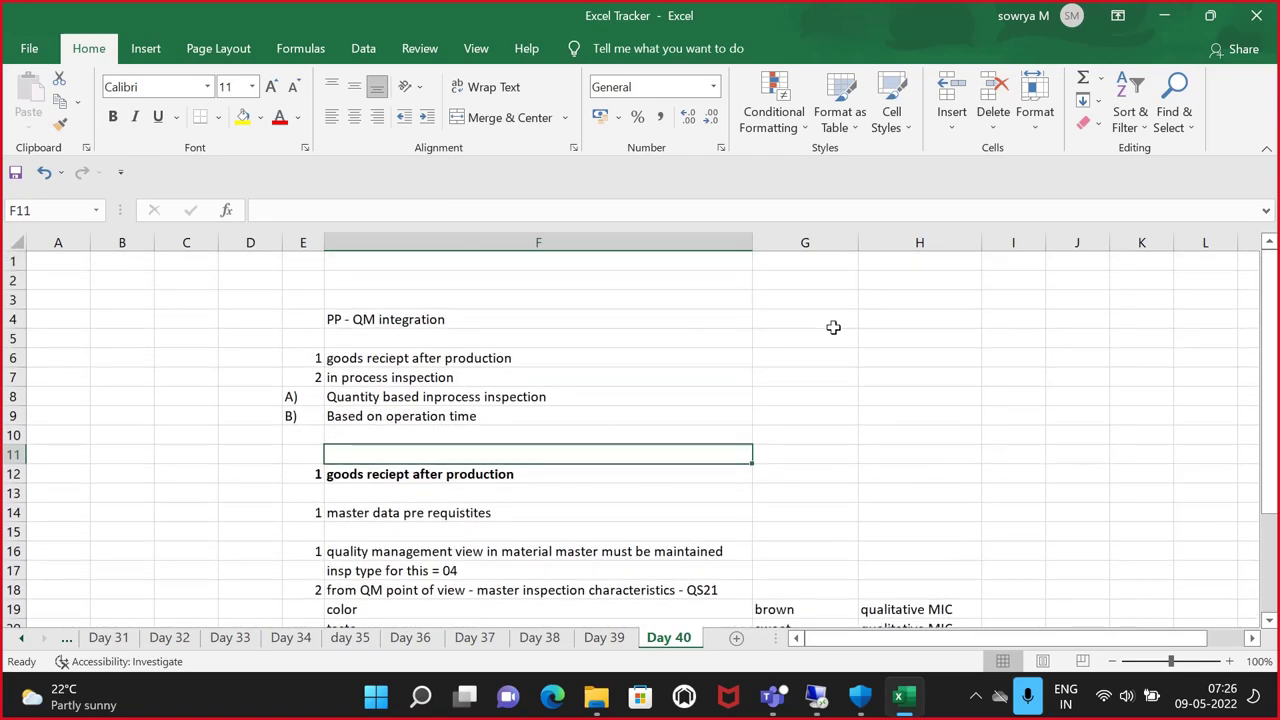
# Enter the example "Prod order = 1000 pieces" in G4 beside the PP - QM integration heading
pyautogui.click(834, 325)
pyautogui.write('P')
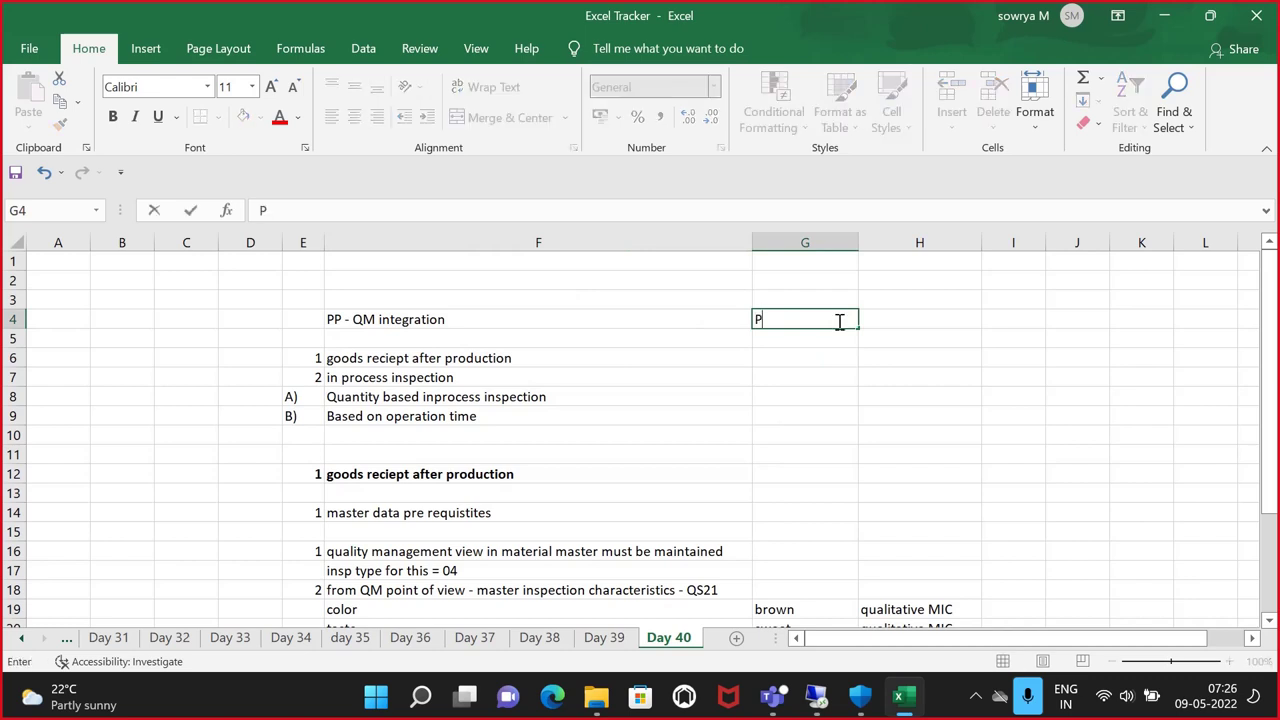
pyautogui.write('rod order =')
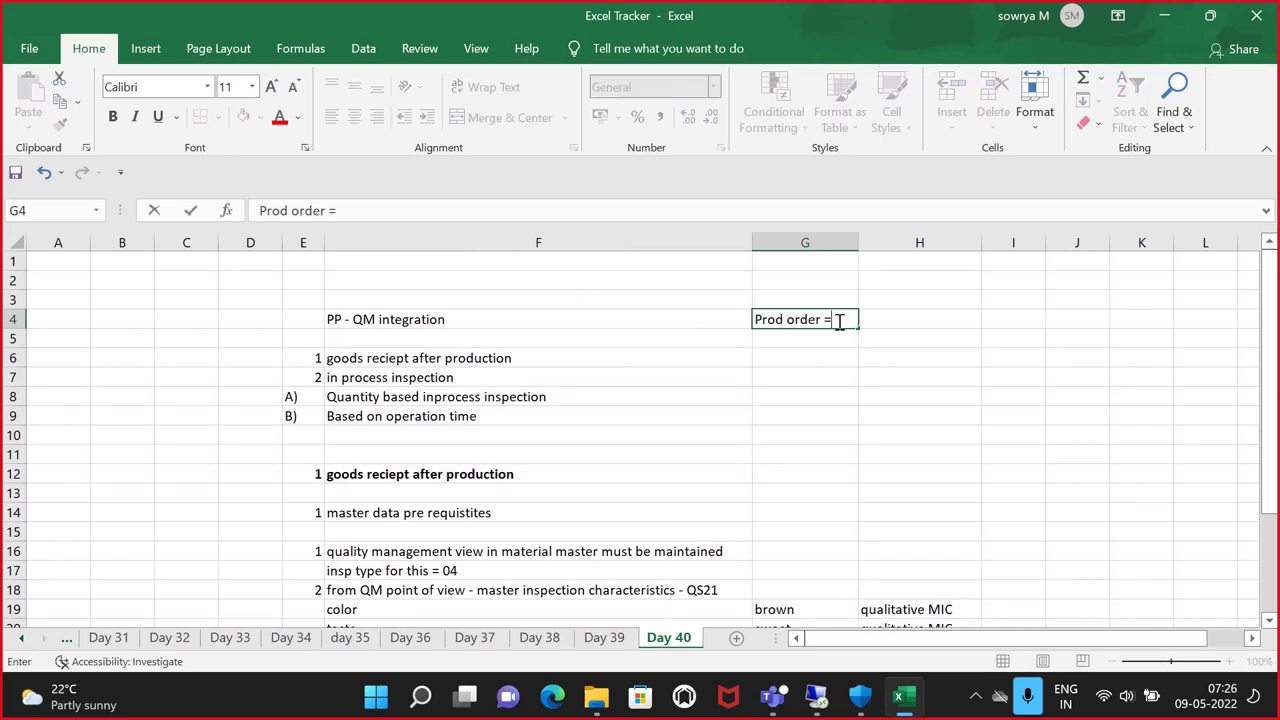
pyautogui.write(' 1000')
pyautogui.write(' pirc')
pyautogui.write('ce')
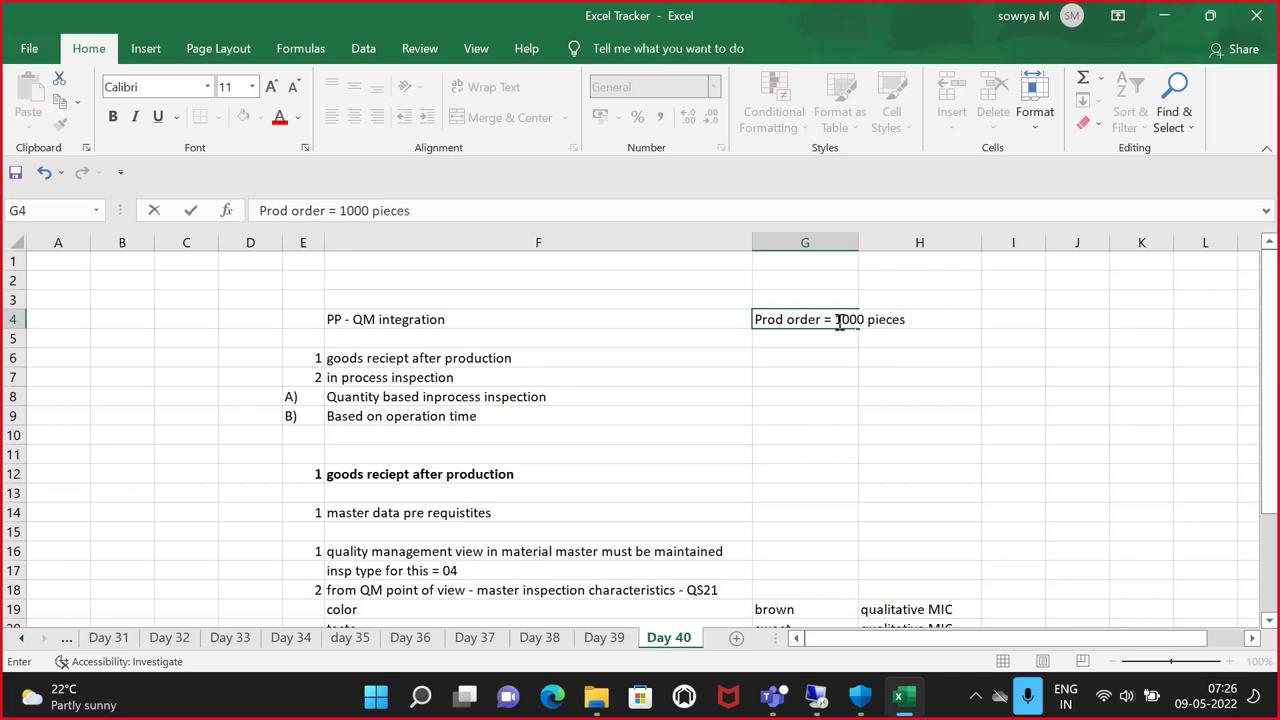
pyautogui.write('s')
pyautogui.click(826, 418)
pyautogui.click(850, 316)
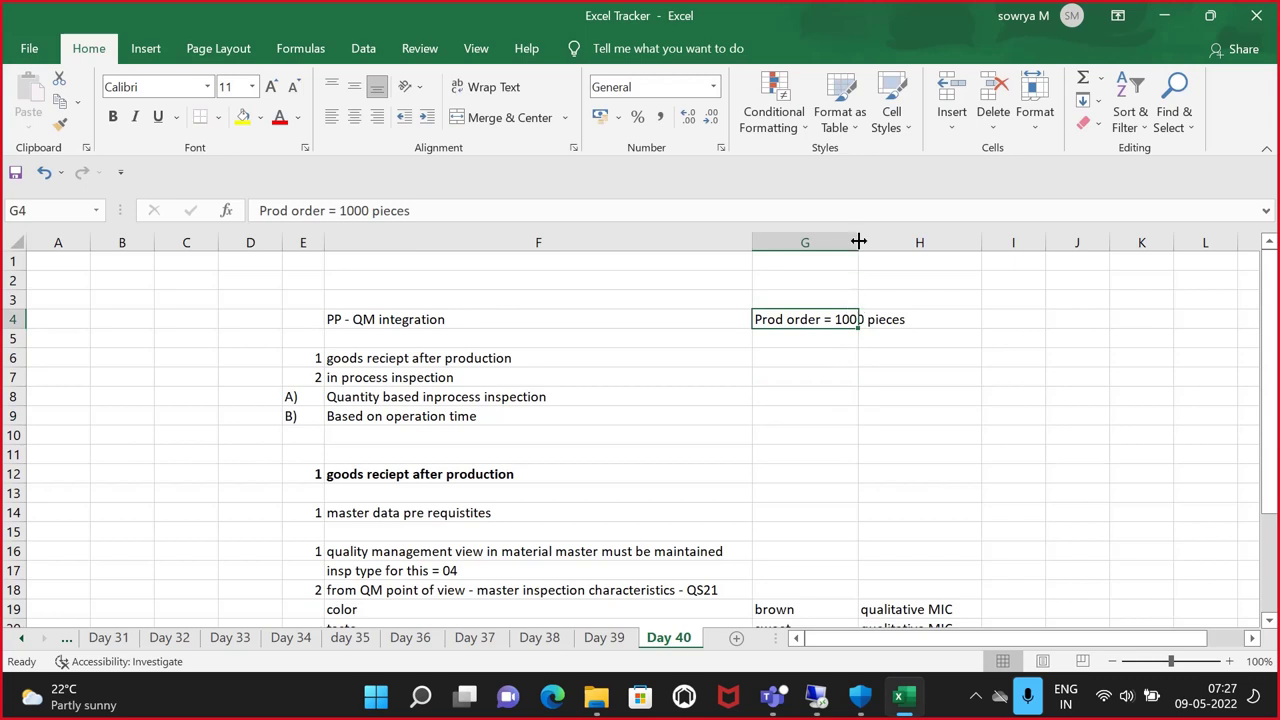
# Widen column G to fit the production order text in G4 and enter "10% of order qnty" in G5
pyautogui.moveTo(858, 241); pyautogui.dragTo(917, 242)
pyautogui.click(818, 352)
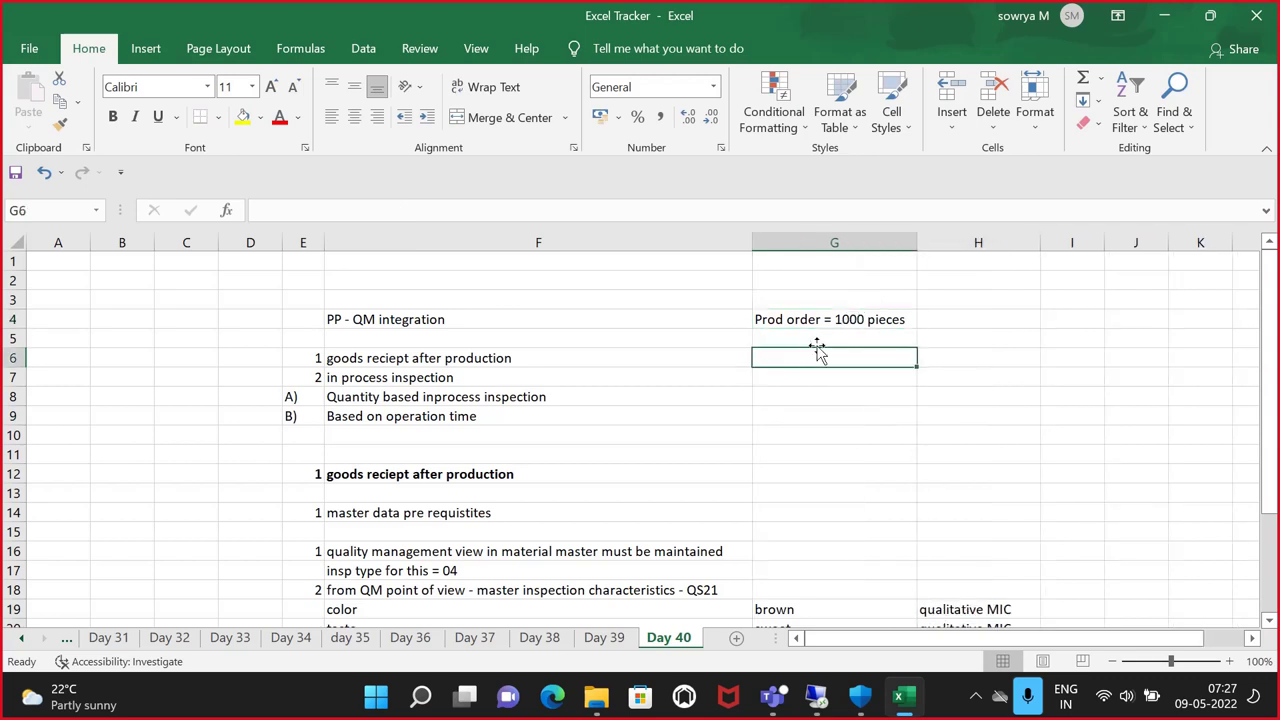
pyautogui.click(822, 339)
pyautogui.write('10')
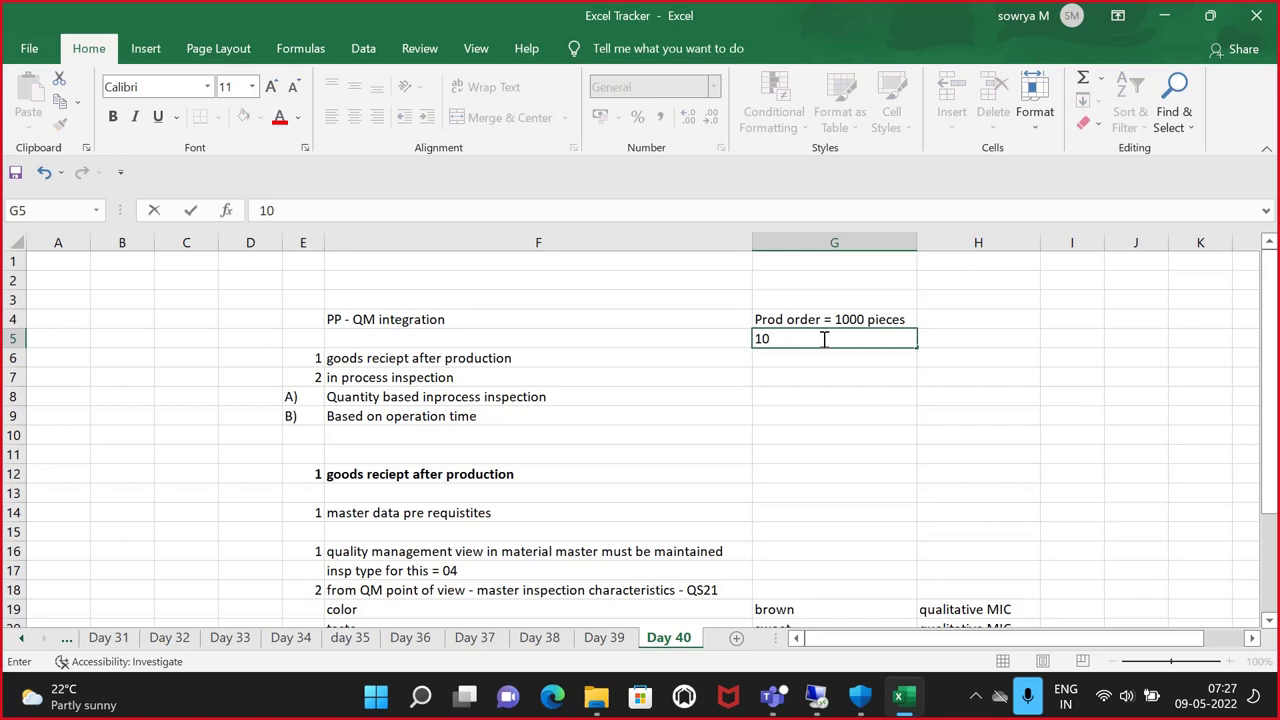
pyautogui.write('% pf')
pyautogui.press('BackSpace')
pyautogui.press('BackSpace')
pyautogui.write('ofo')
pyautogui.press('BackSpace')
pyautogui.write('orde')
pyautogui.press('BackSpace')
pyautogui.write('der qnty')
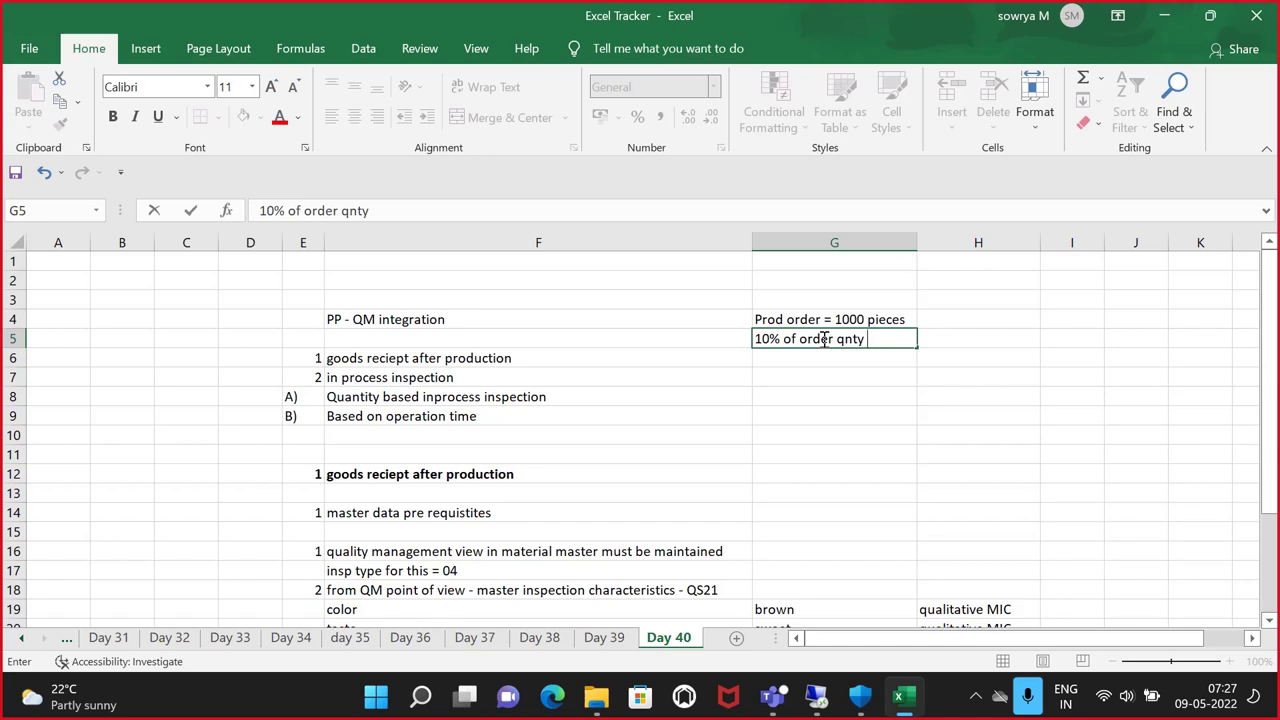
# Enter "sample = 10" in G6 below the order quantity percentage
pyautogui.click(822, 352)
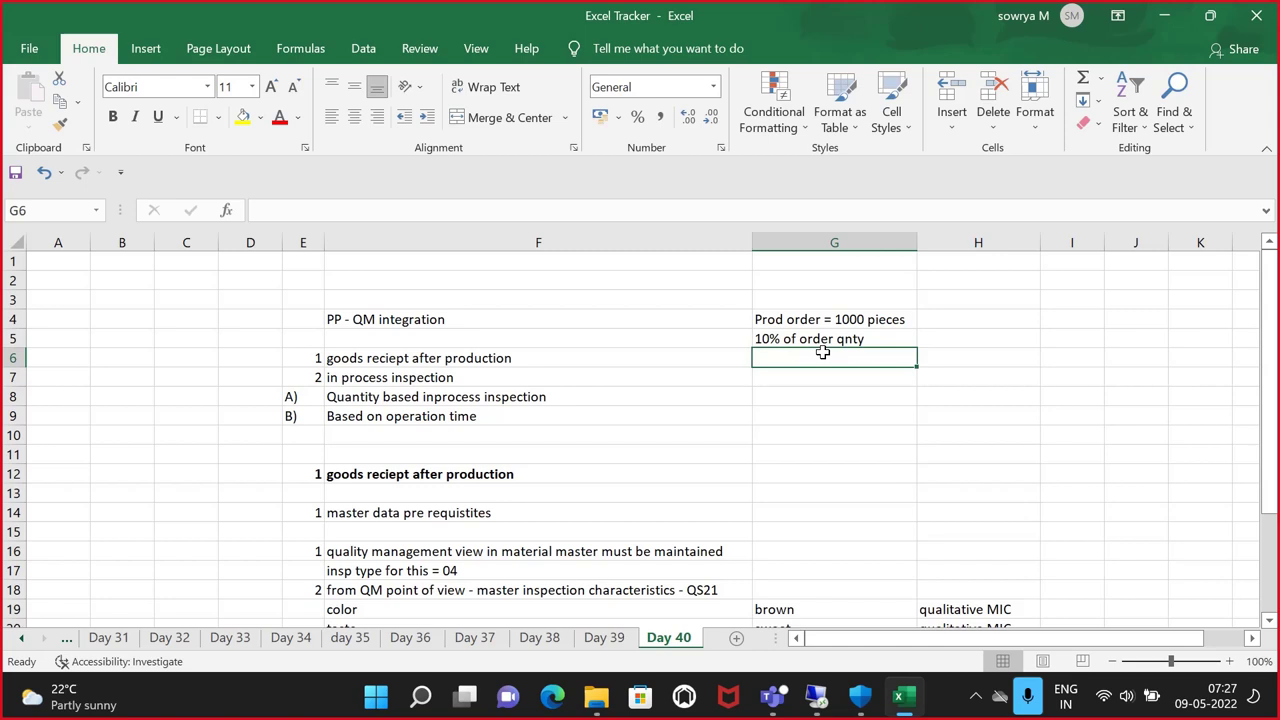
pyautogui.write('sampli')
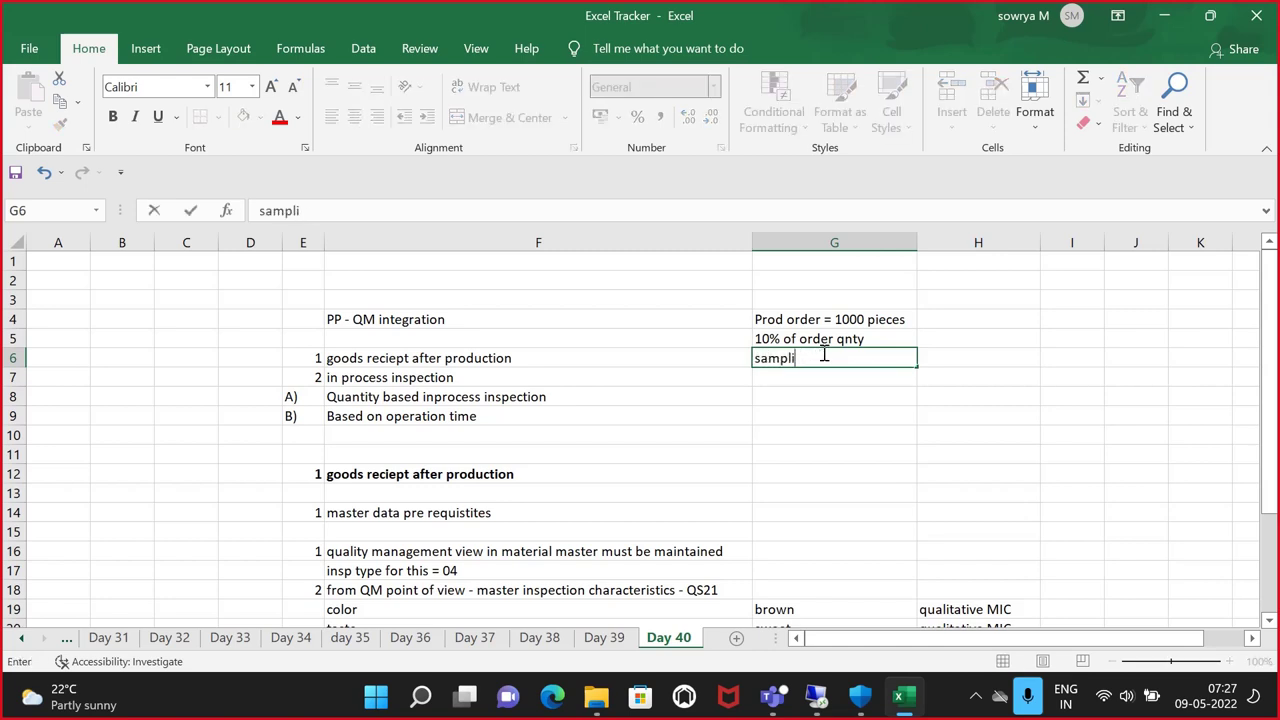
pyautogui.press('BackSpace')
pyautogui.press('BackSpace')
pyautogui.press('BackSpace')
pyautogui.press('BackSpace')
pyautogui.press('BackSpace')
pyautogui.press('BackSpace')
pyautogui.write('sample ')
pyautogui.write('= 1-')
pyautogui.write('0')
pyautogui.write('0')
pyautogui.click(789, 377)
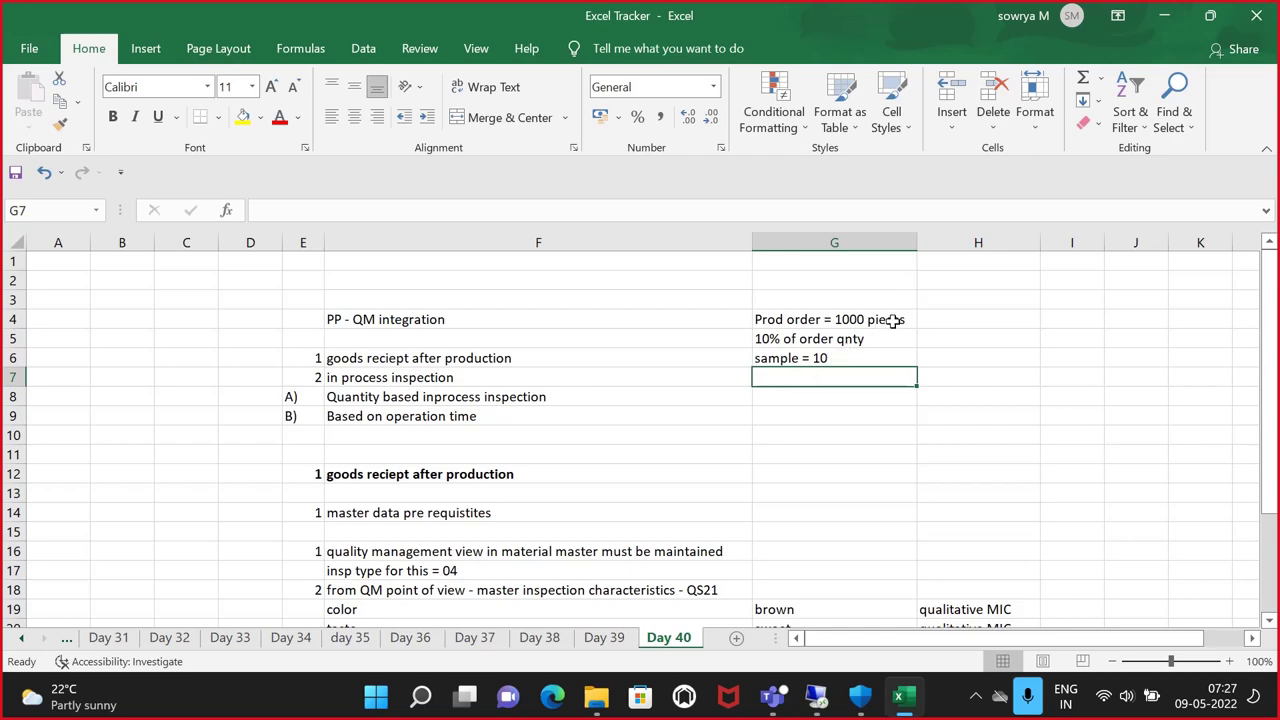
pyautogui.click(874, 354)
# Append the transaction code "- QDV1" to the "Define sampling procedure" text in F26
pyautogui.scroll(-5, 875, 354)
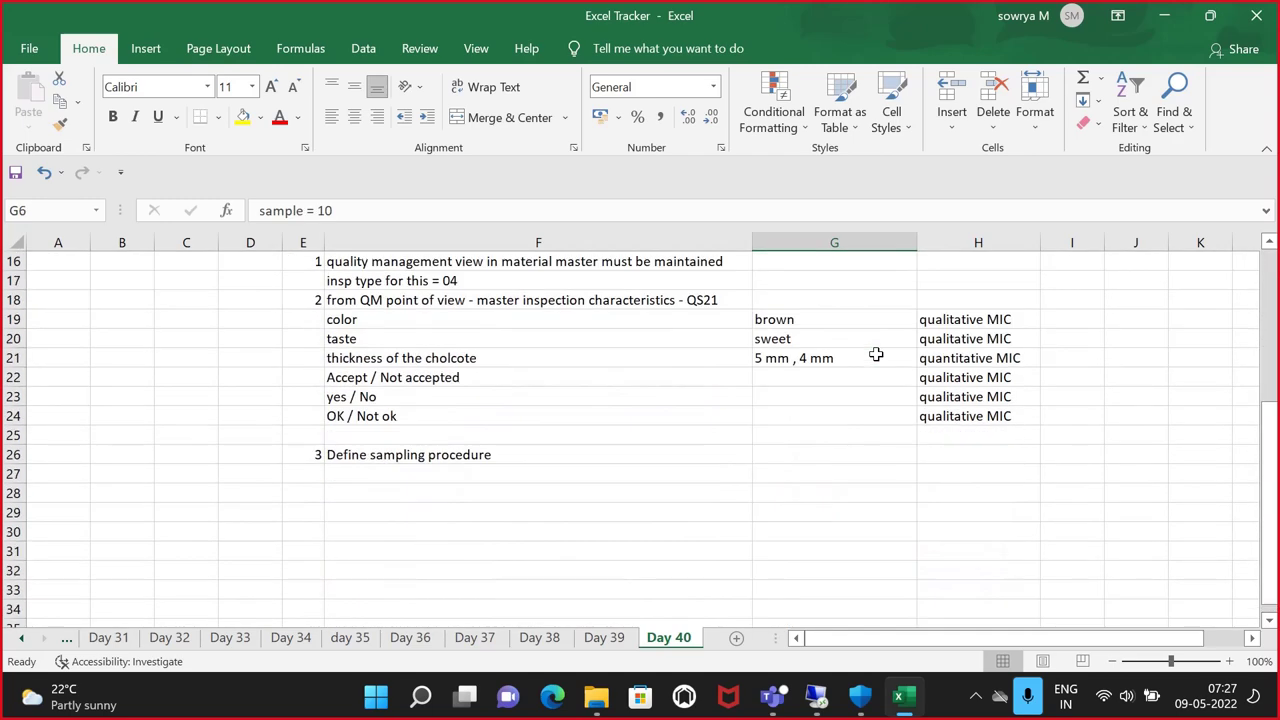
pyautogui.click(551, 440)
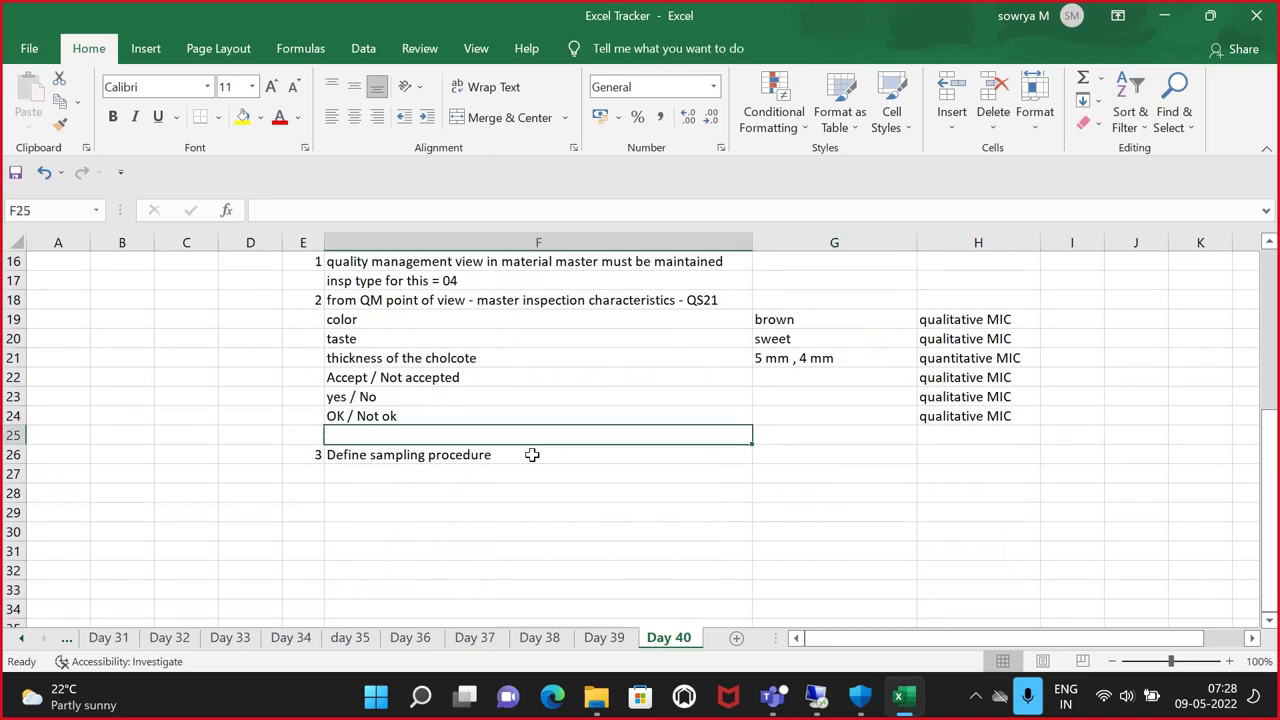
pyautogui.click(531, 454)
pyautogui.doubleClick(520, 454)
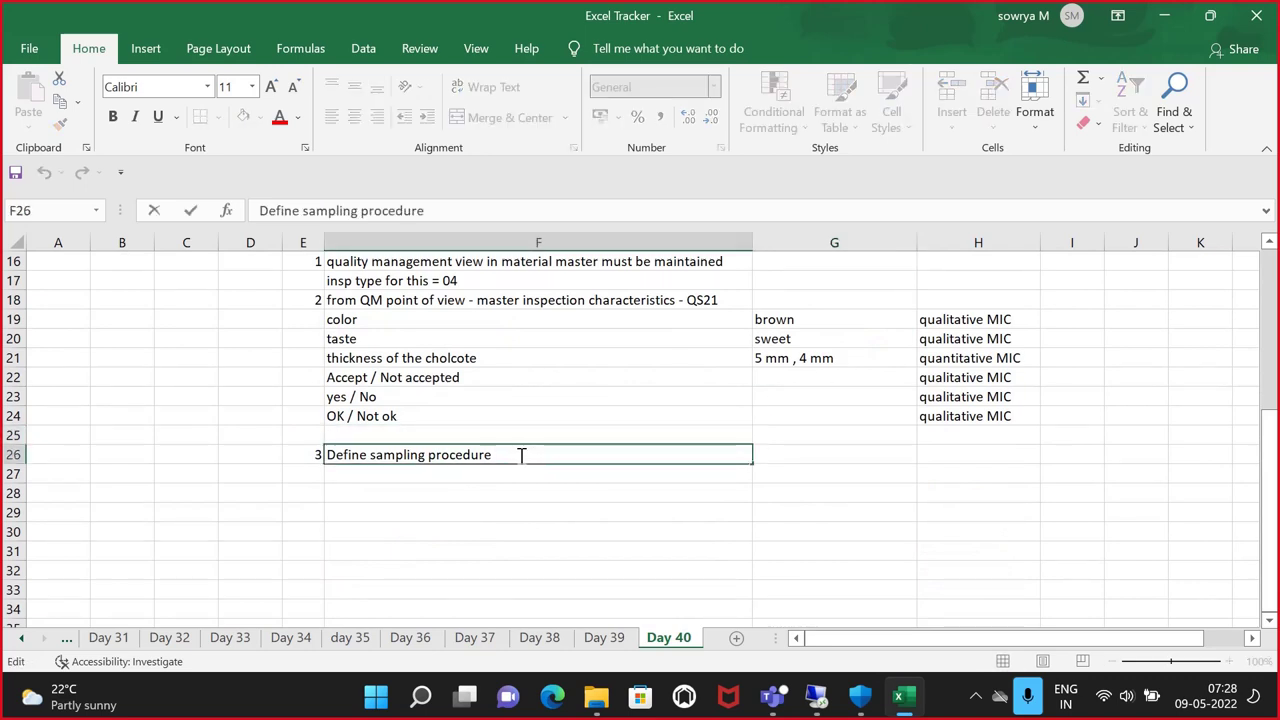
pyautogui.write('Q')
pyautogui.write('DV1')
pyautogui.click(511, 494)
pyautogui.click(559, 454)
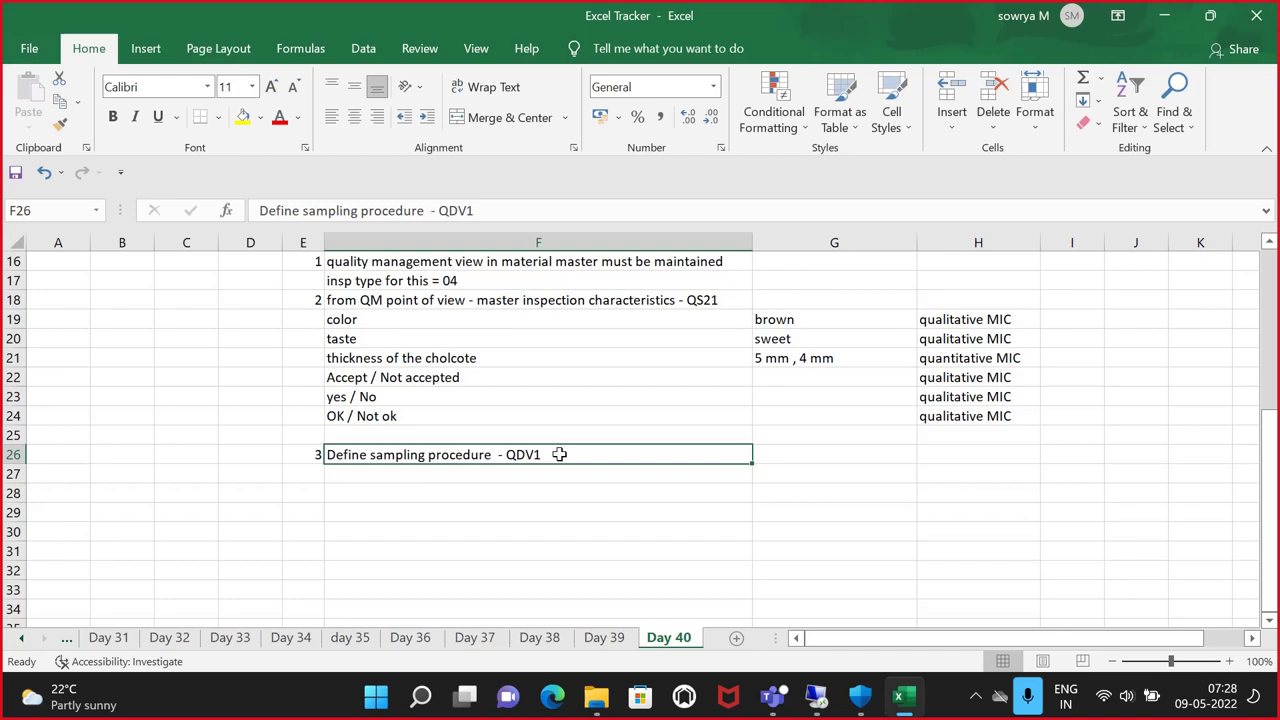
# Enter the item number 4 in E28, two rows below the sampling procedure item
pyautogui.scroll(2, 559, 454)
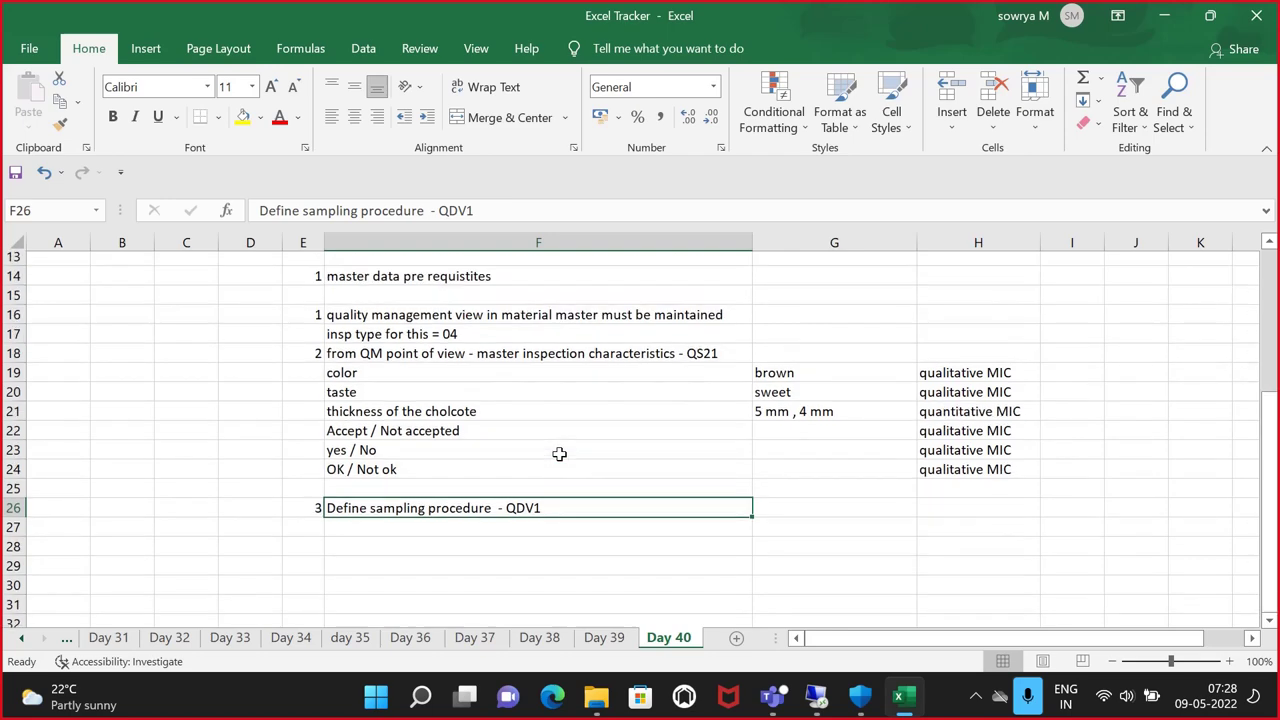
pyautogui.scroll(-1, 560, 451)
pyautogui.click(422, 552)
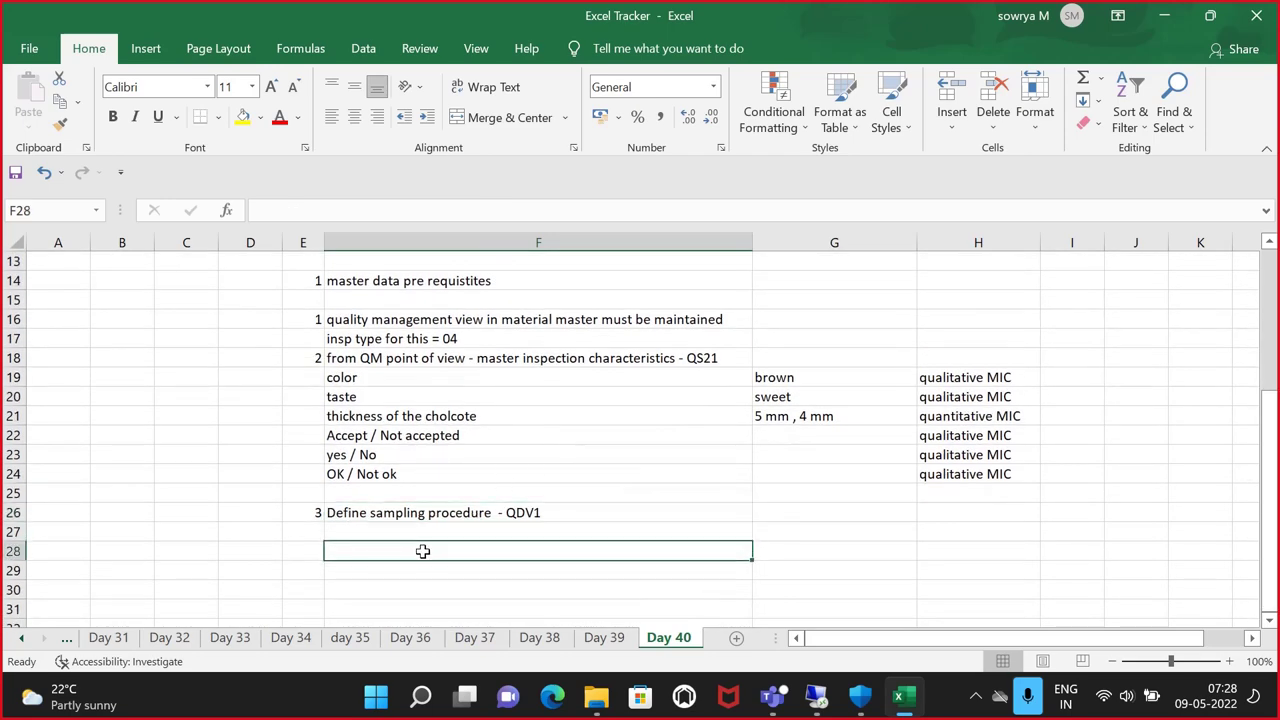
pyautogui.scroll(1, 486, 505)
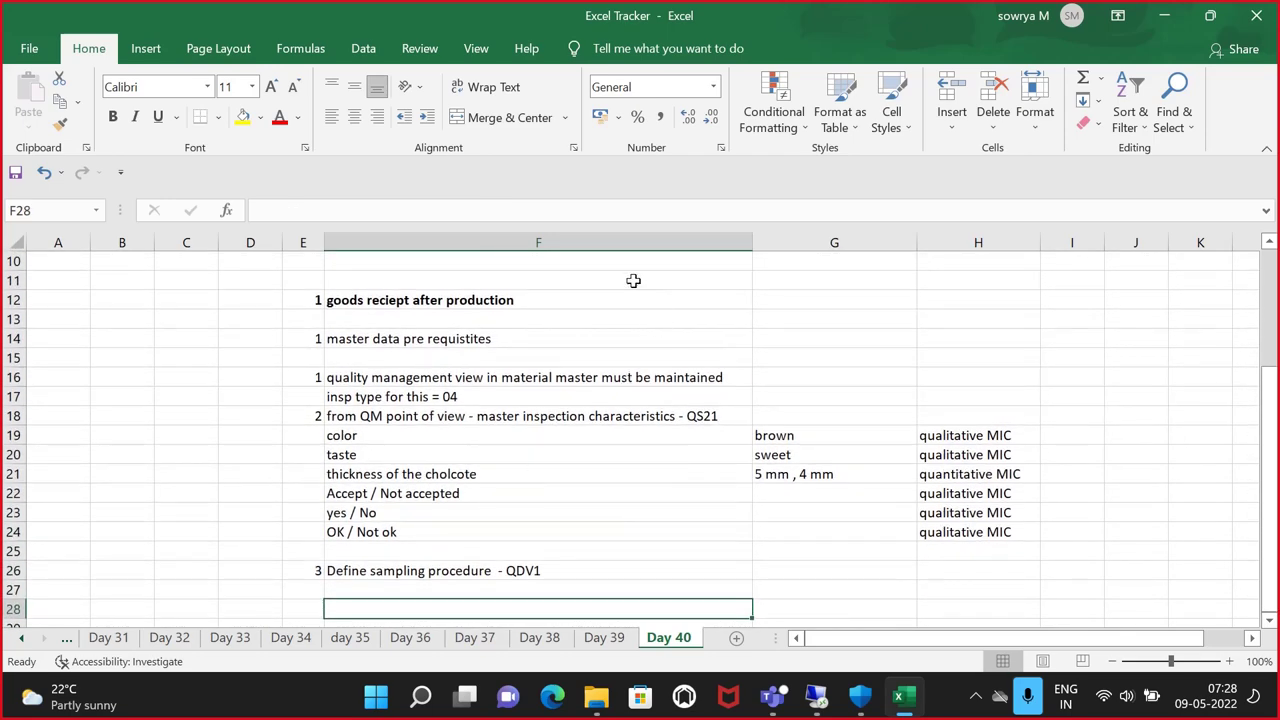
pyautogui.click(574, 286)
pyautogui.scroll(-1, 551, 302)
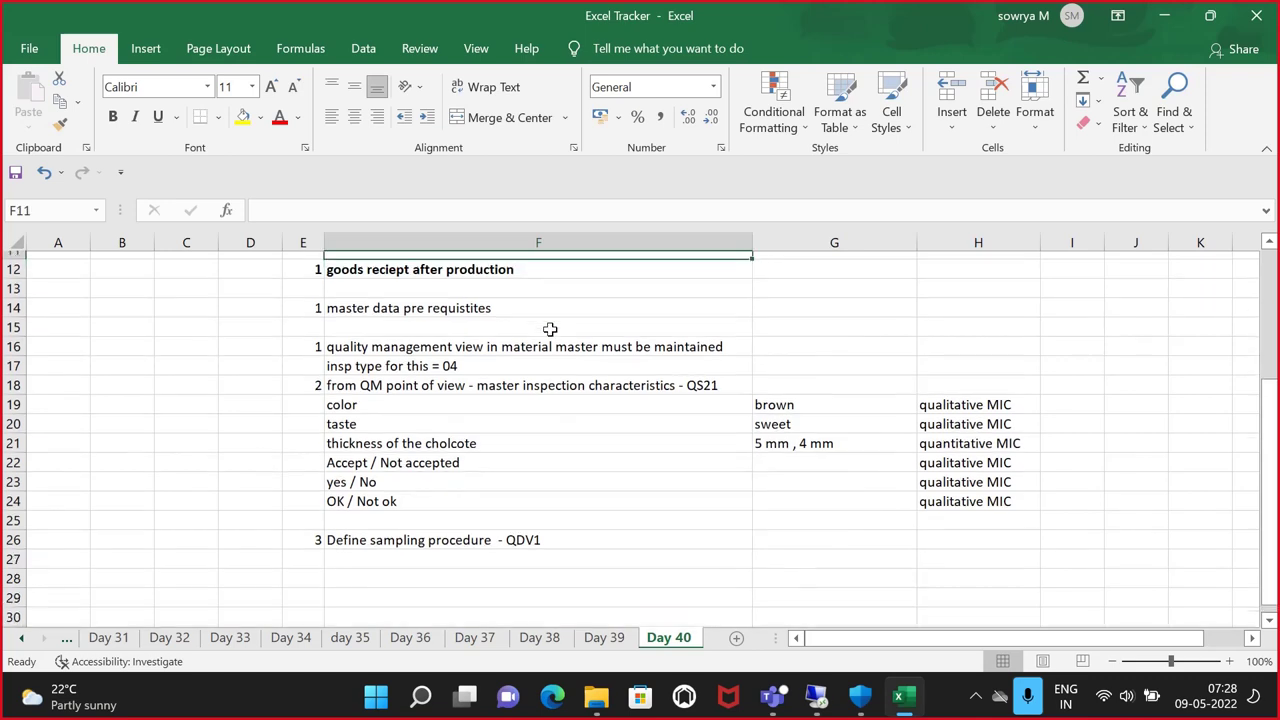
pyautogui.click(304, 550)
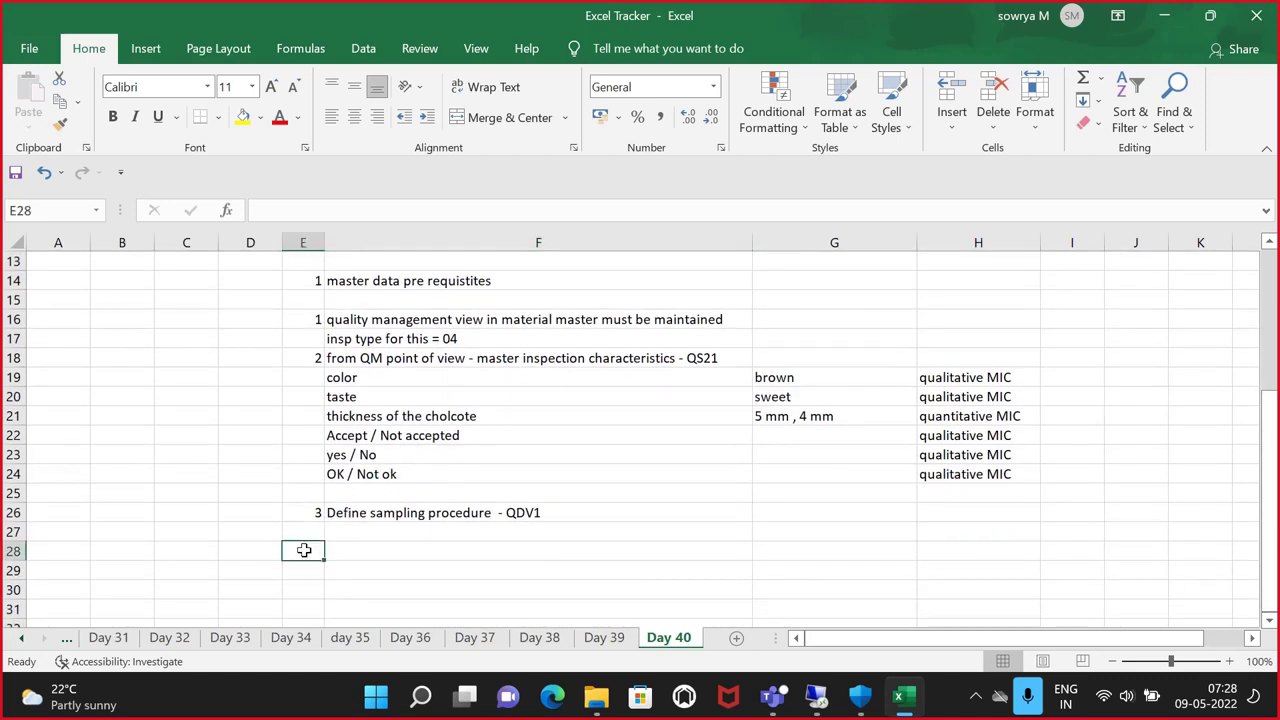
pyautogui.write('4')
# Enter "inspection plan - QP01" in F28 as the text of item 4
pyautogui.click(390, 551)
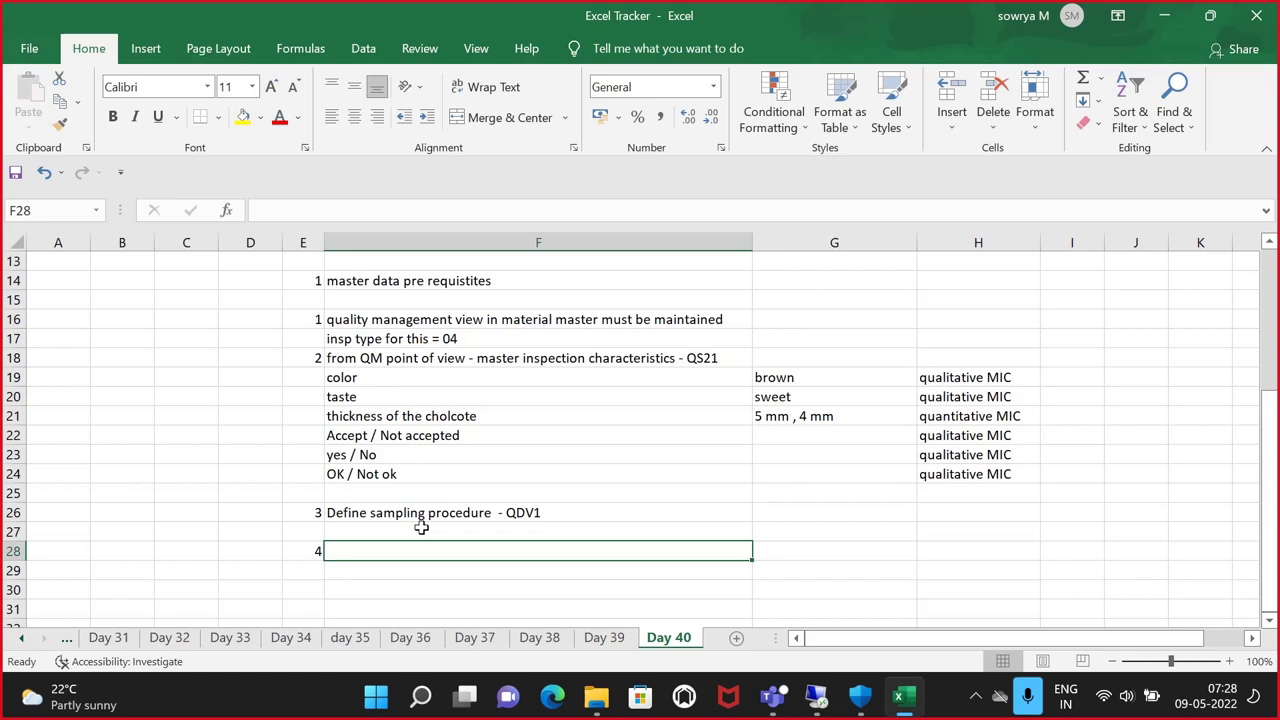
pyautogui.scroll(2, 421, 527)
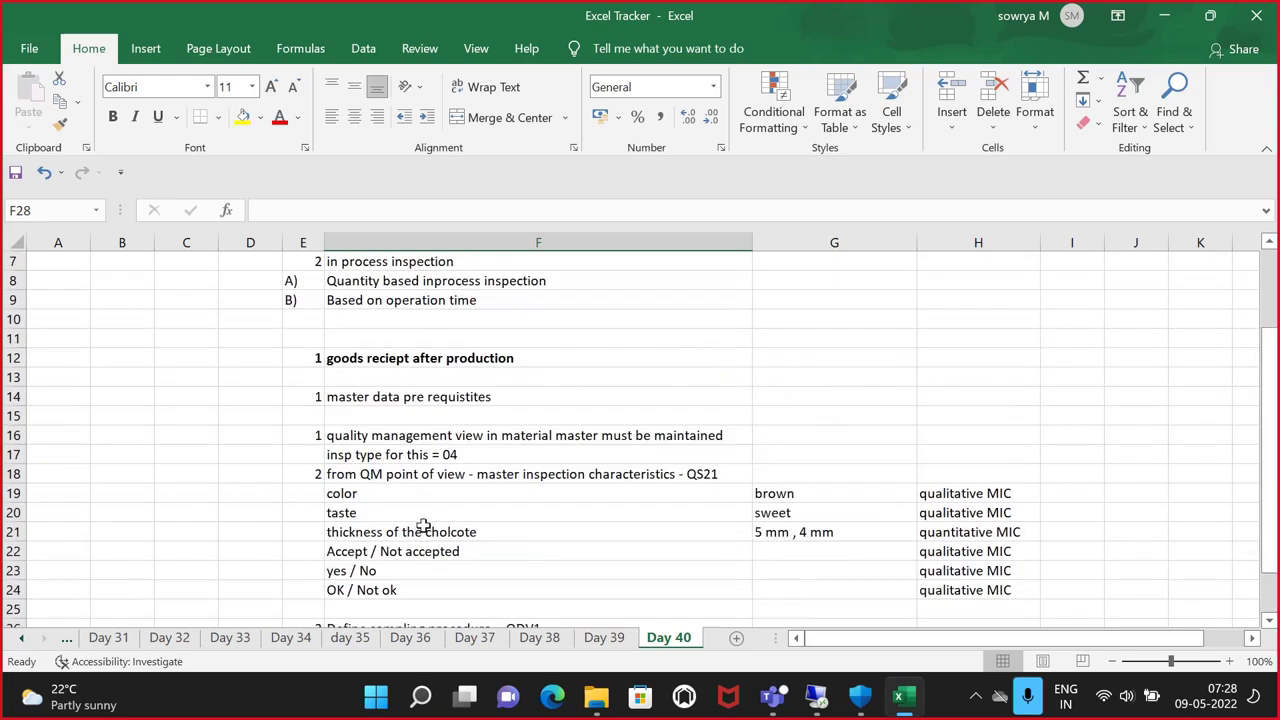
pyautogui.click(493, 362)
pyautogui.scroll(-3, 493, 362)
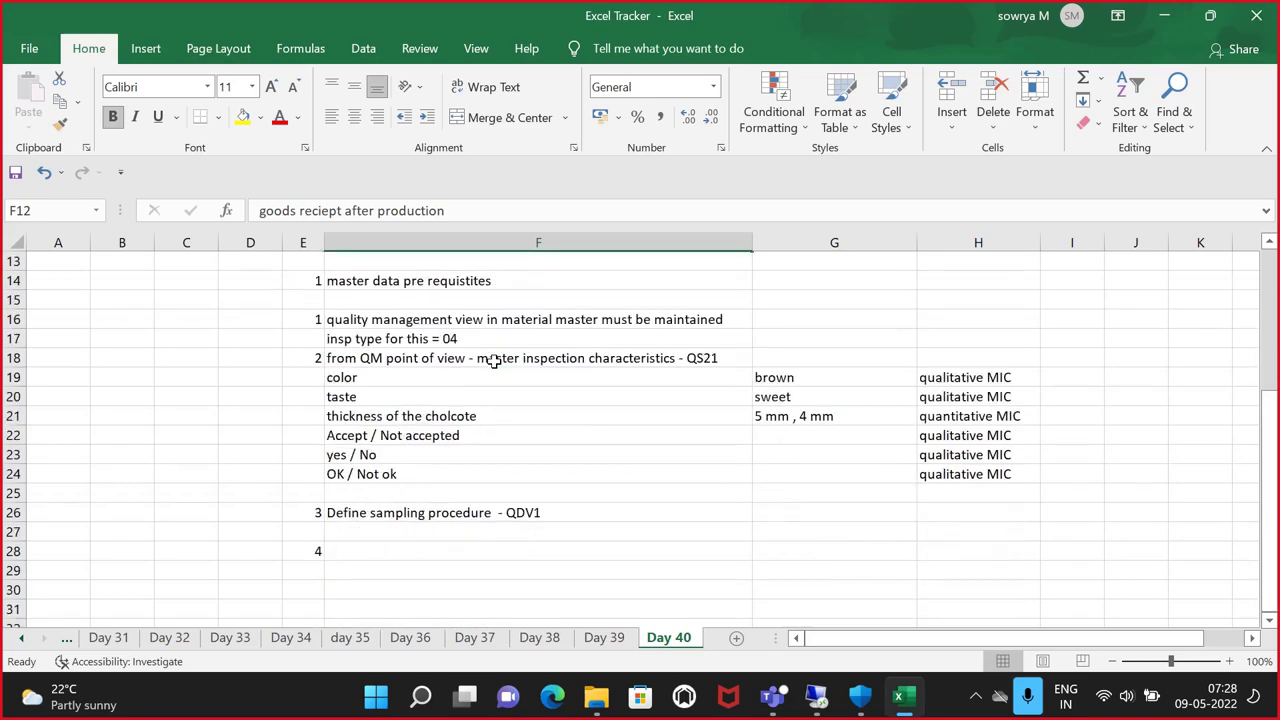
pyautogui.click(378, 485)
pyautogui.write('in')
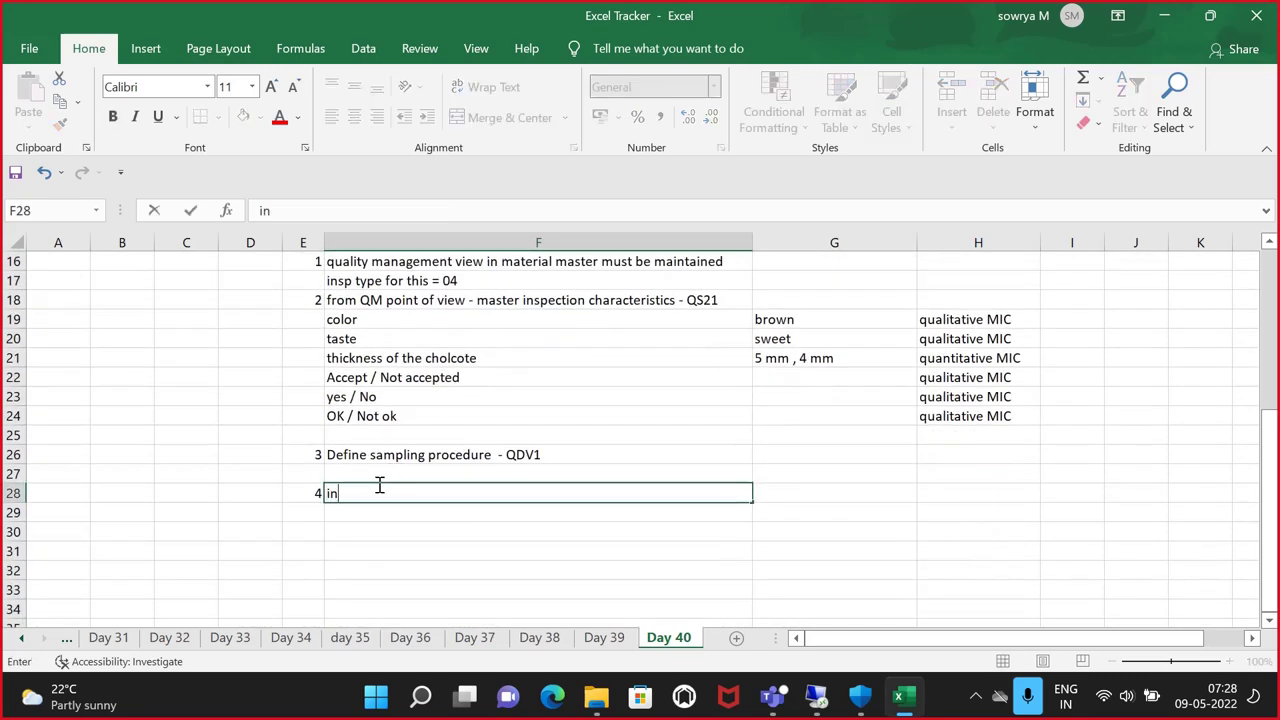
pyautogui.write('spection plan')
pyautogui.write('- QD')
pyautogui.press('BackSpace')
pyautogui.write('P01')
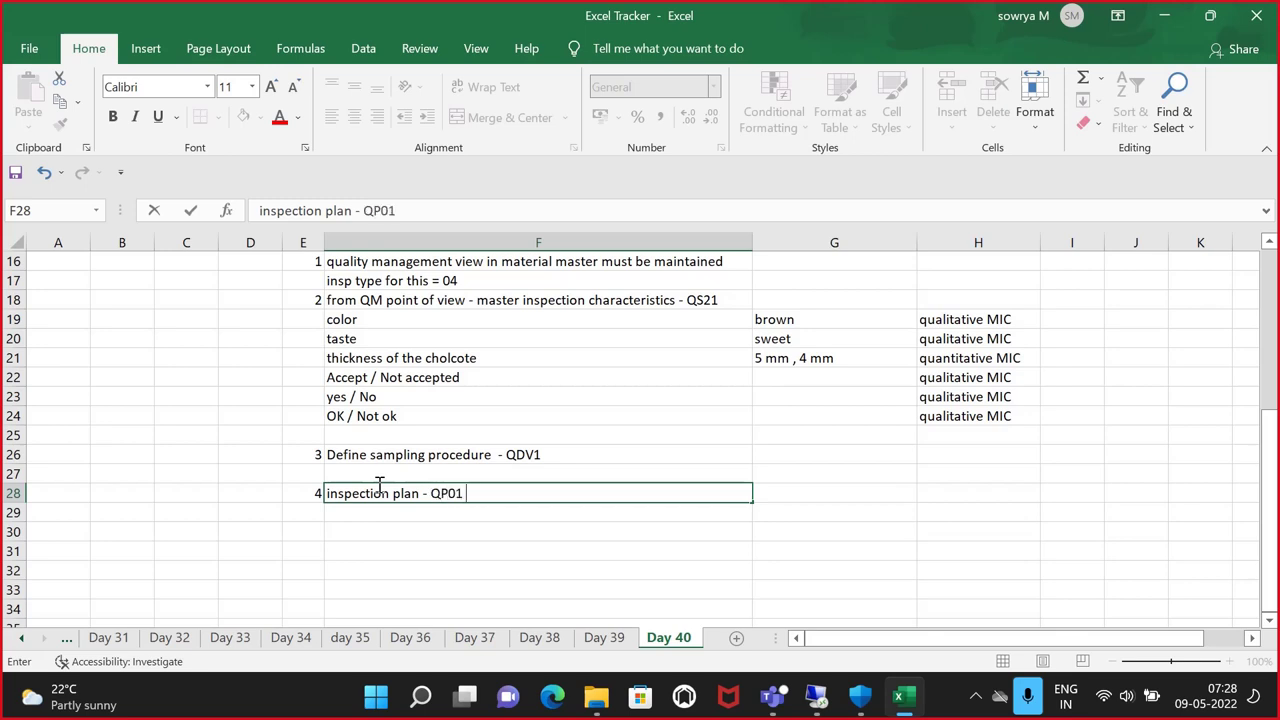
# Enter the item number 5 in E30, two rows below the inspection plan item
pyautogui.click(292, 549)
pyautogui.click(304, 531)
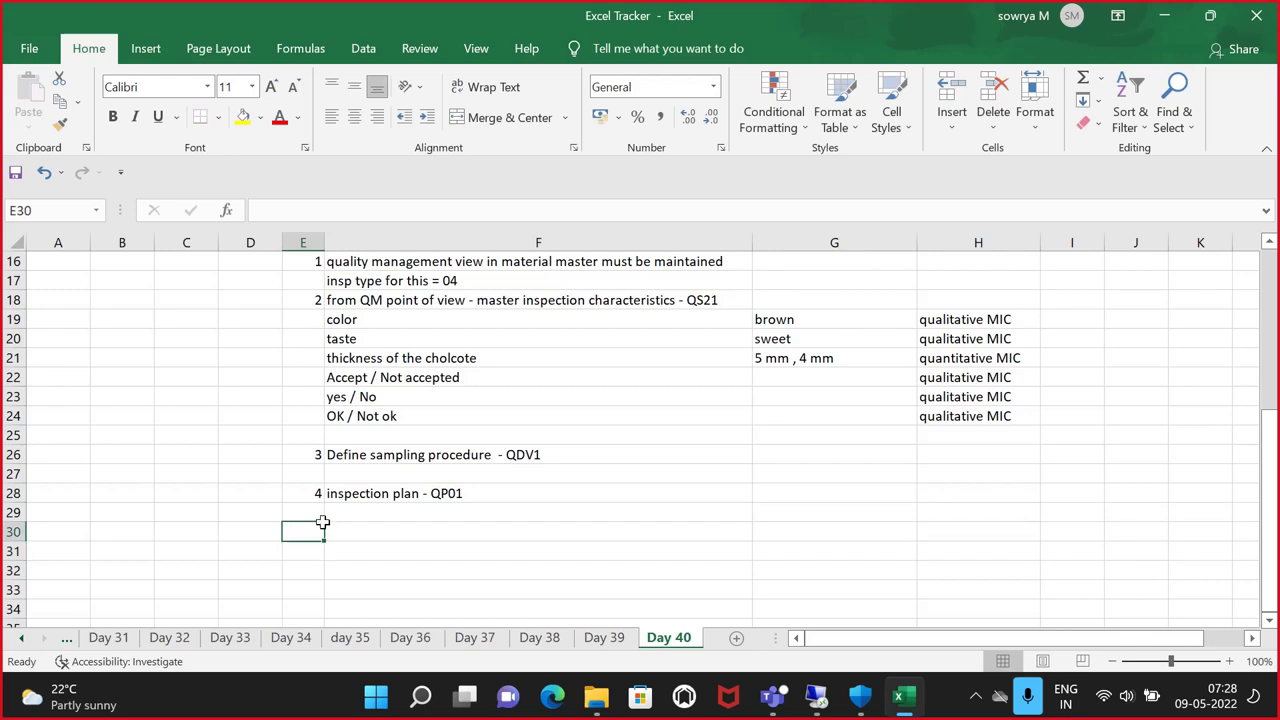
pyautogui.click(396, 486)
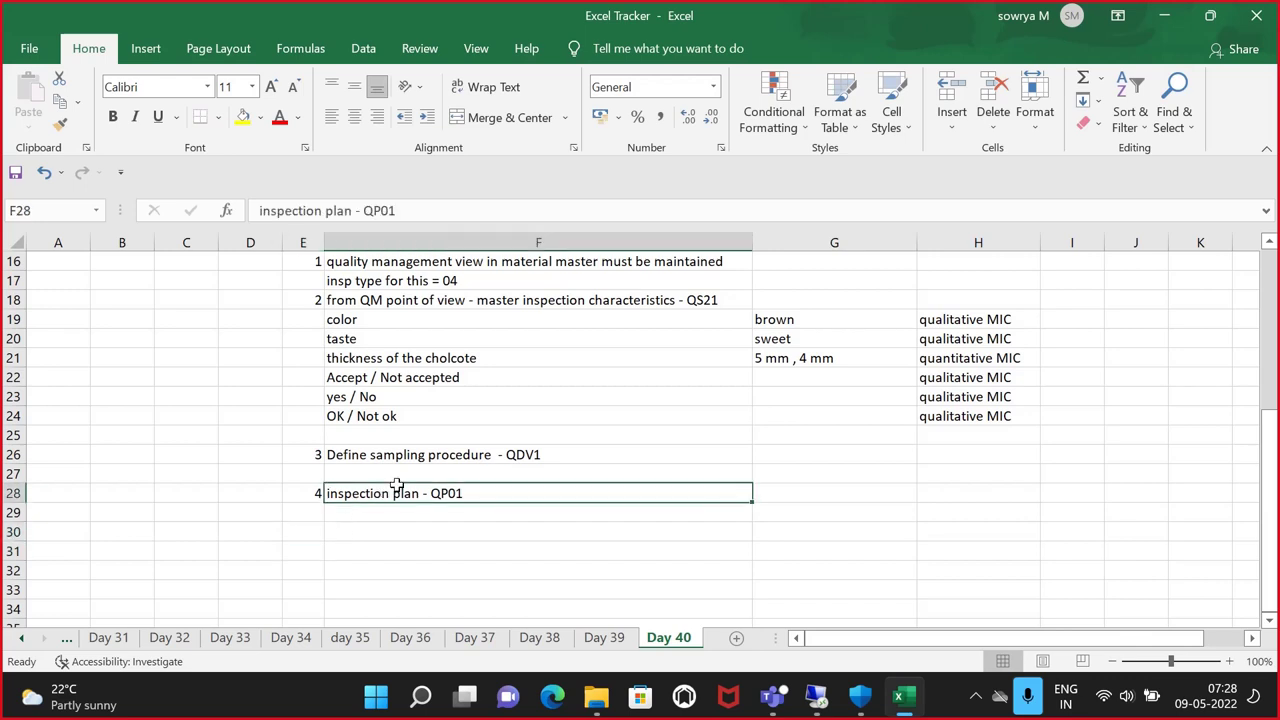
pyautogui.click(300, 533)
pyautogui.write('5')
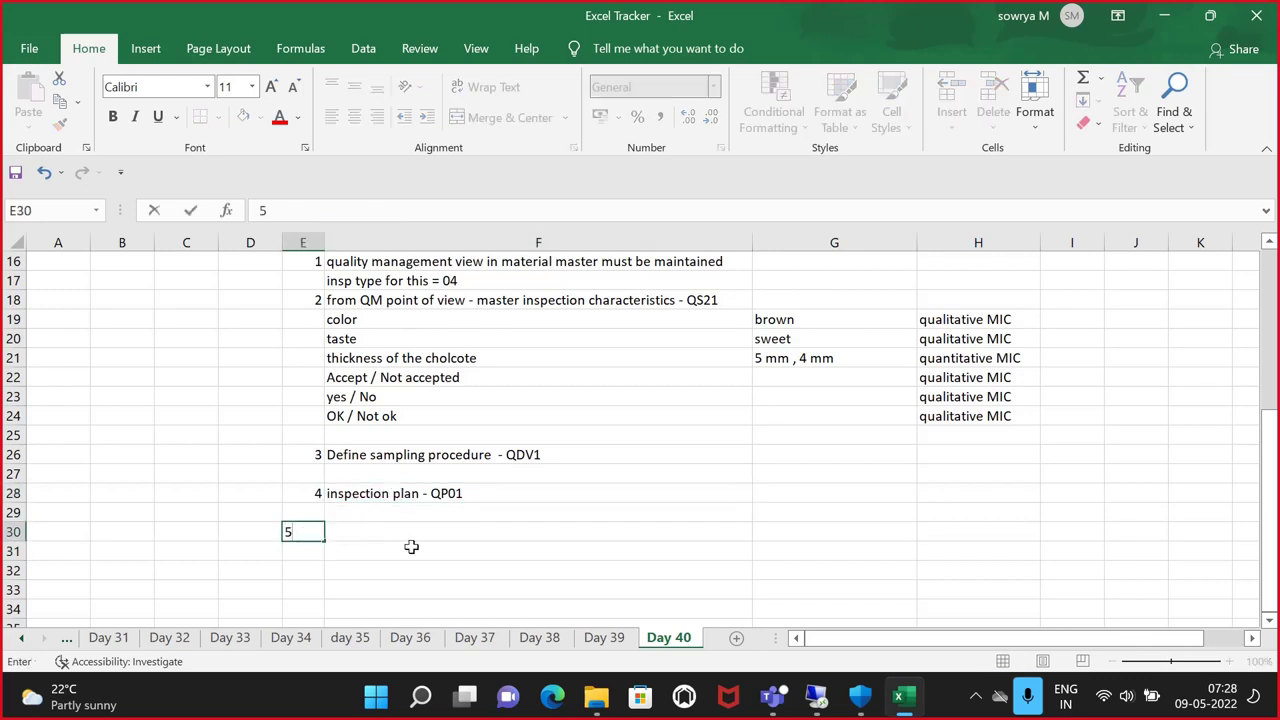
# Enter "once we do the Gt for the FG , automatically the Stock will be shown in Quality inspection stock type" in F30
pyautogui.click(428, 535)
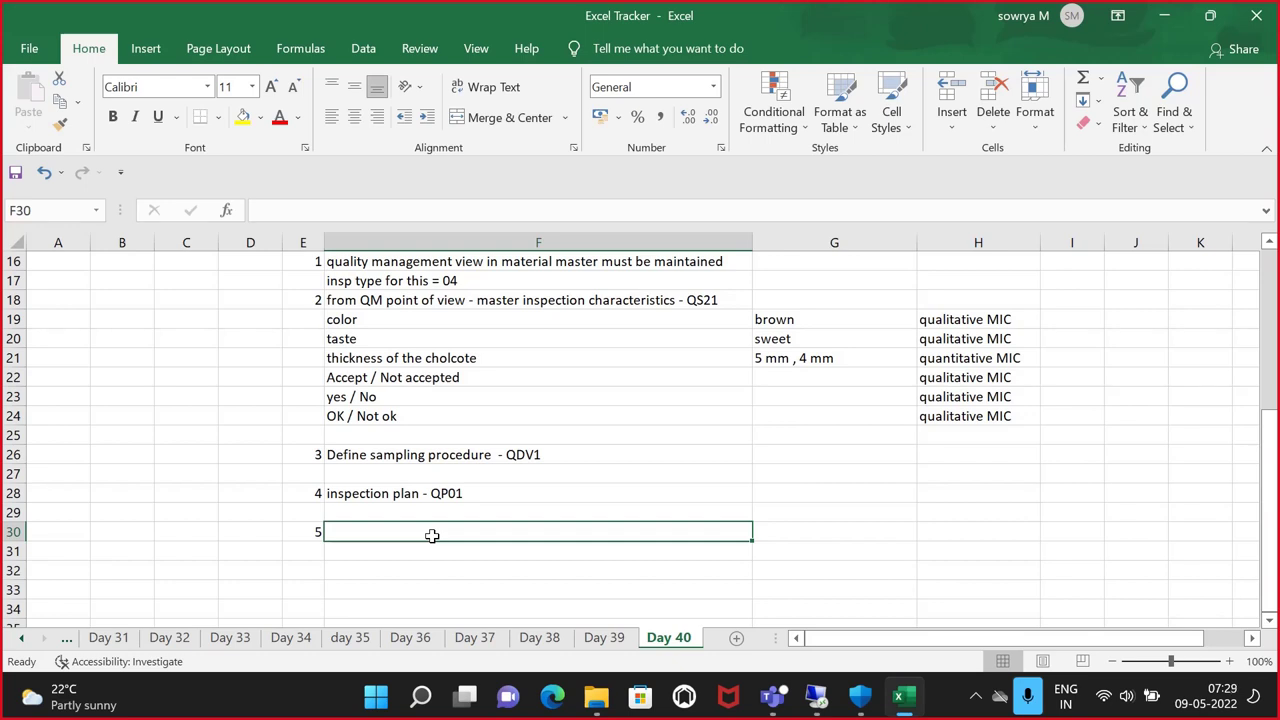
pyautogui.write('once w')
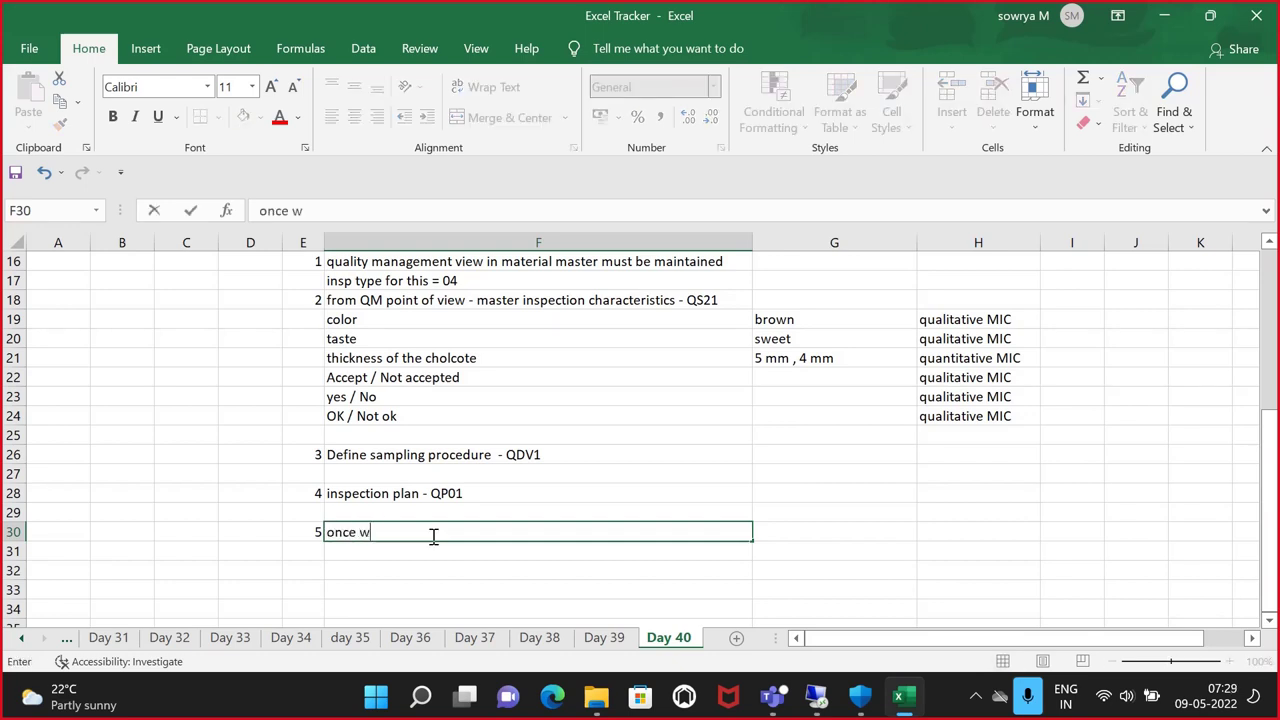
pyautogui.write('e do the Gt fp')
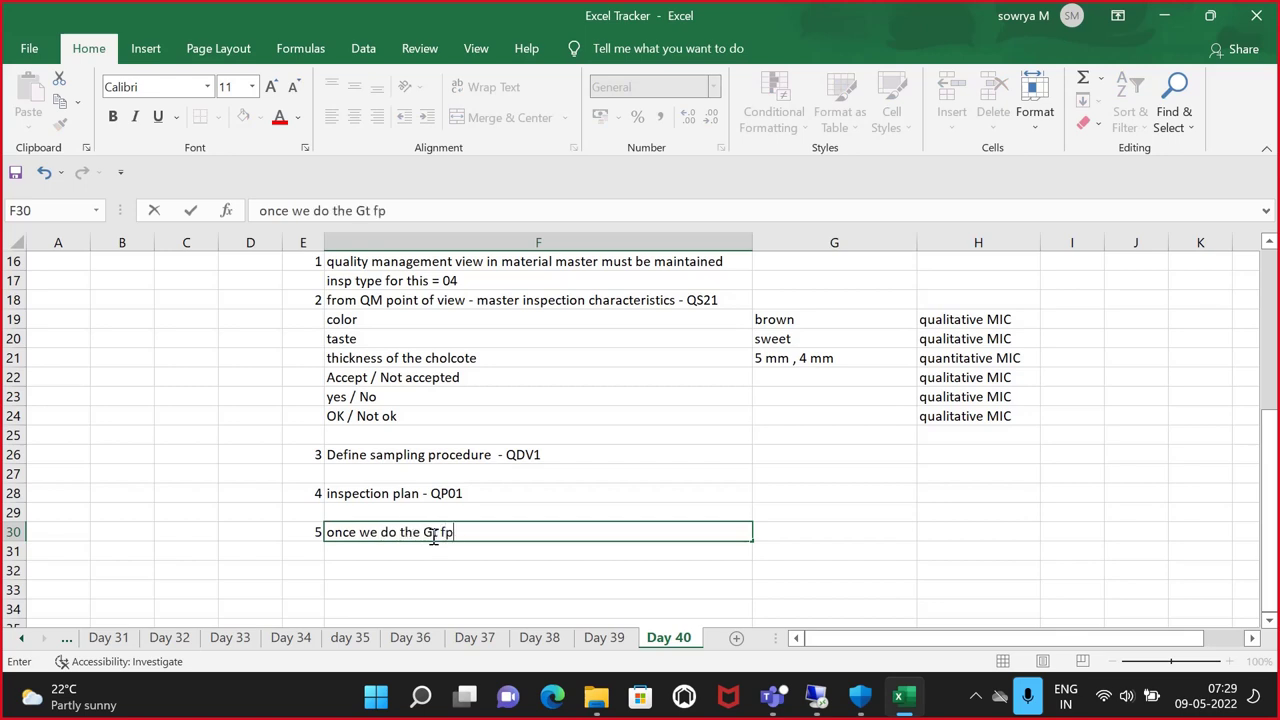
pyautogui.press('BackSpace')
pyautogui.write('or this')
pyautogui.press('BackSpace')
pyautogui.press('BackSpace')
pyautogui.write('e f')
pyautogui.press('BackSpace')
pyautogui.write('FG , automa')
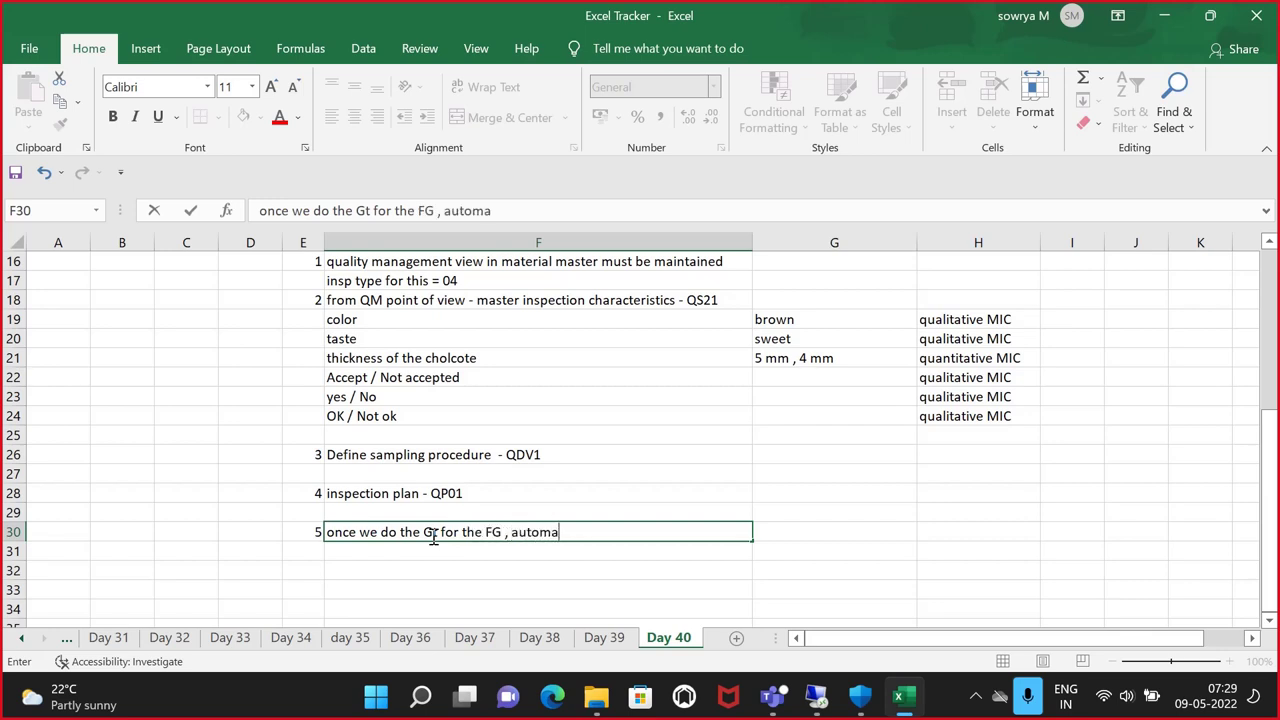
pyautogui.write('tical')
pyautogui.press('BackSpace')
pyautogui.write('ally the St')
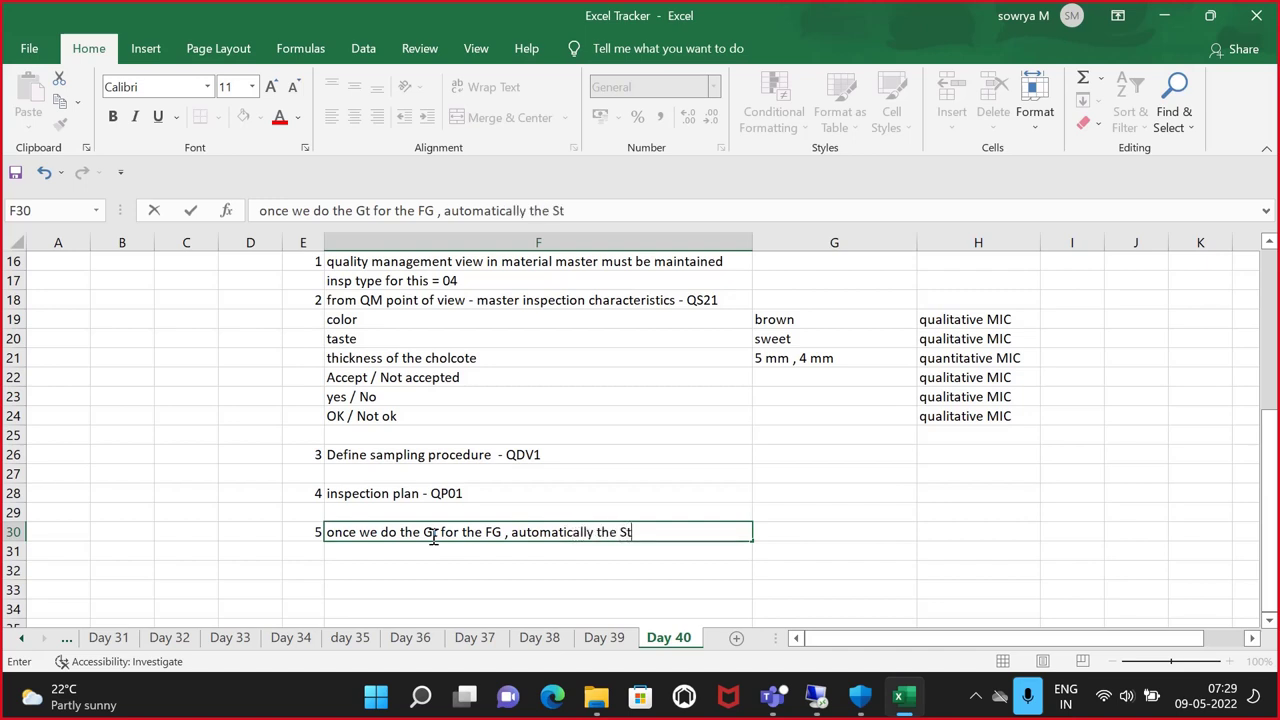
pyautogui.write('ock')
pyautogui.press('BackSpace')
pyautogui.press('BackSpace')
pyautogui.write('ock will be')
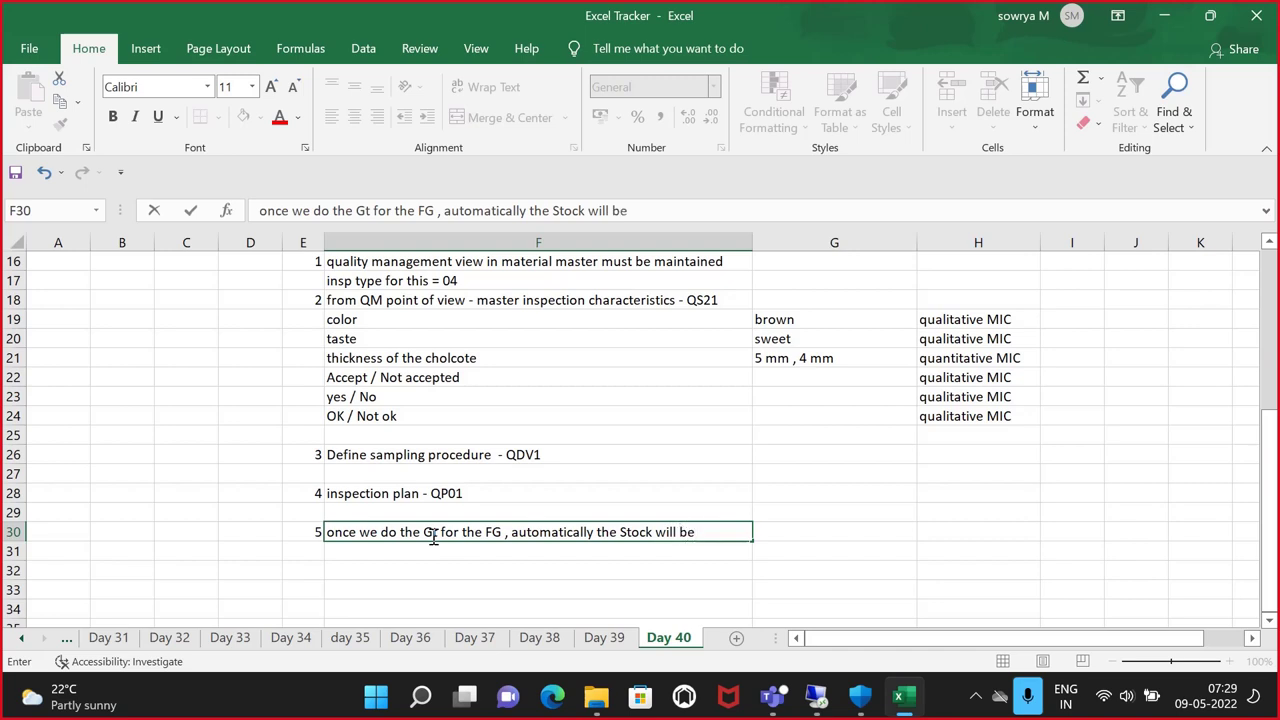
pyautogui.write(' shown in Quality')
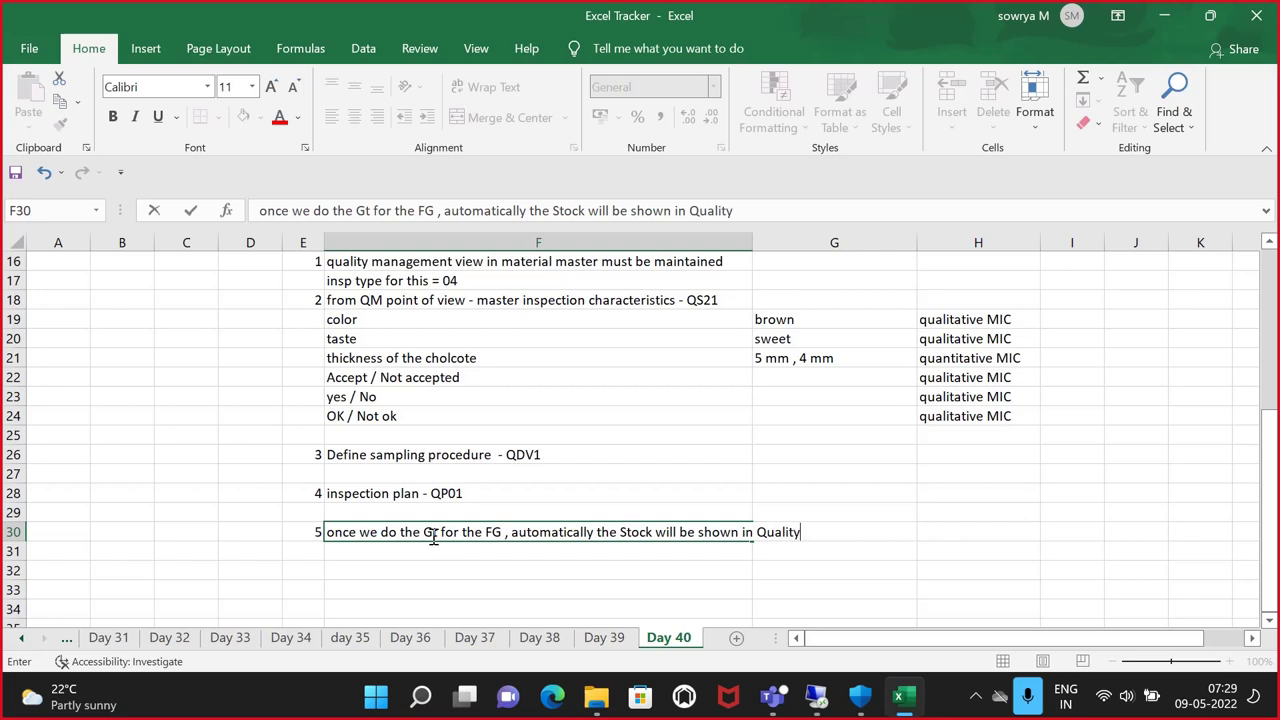
pyautogui.write(' inspection ')
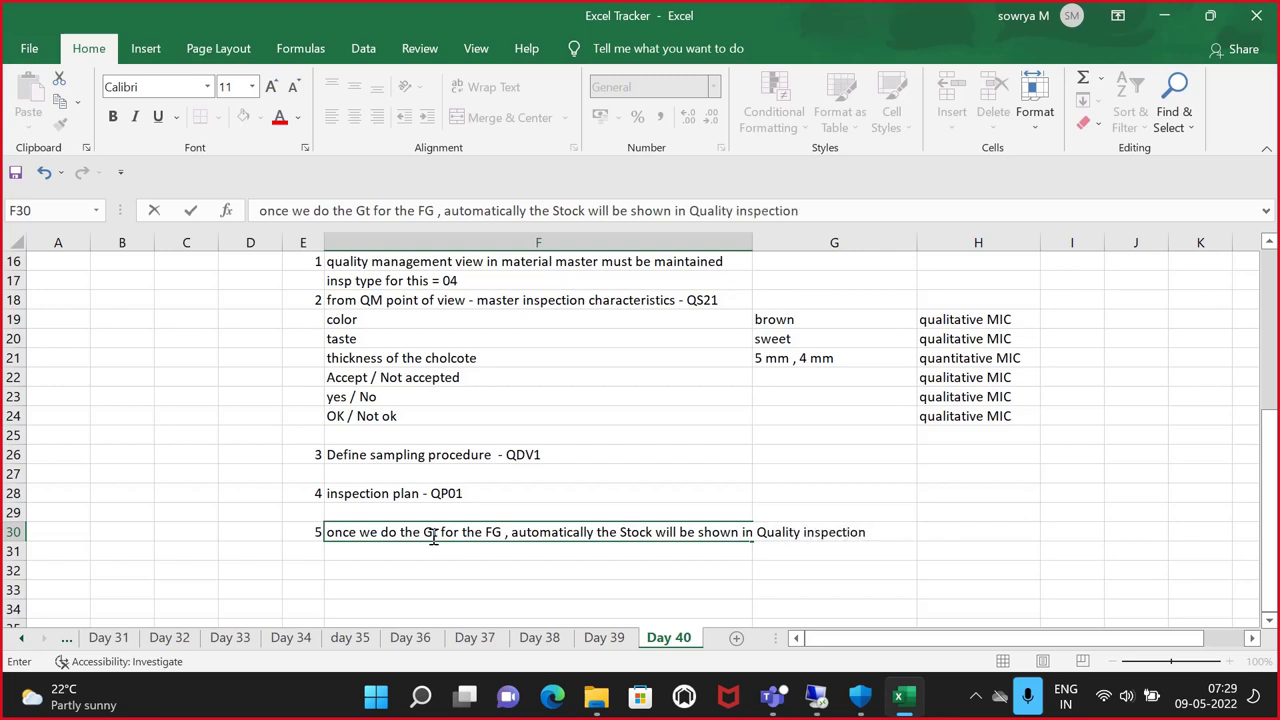
pyautogui.write('stock type')
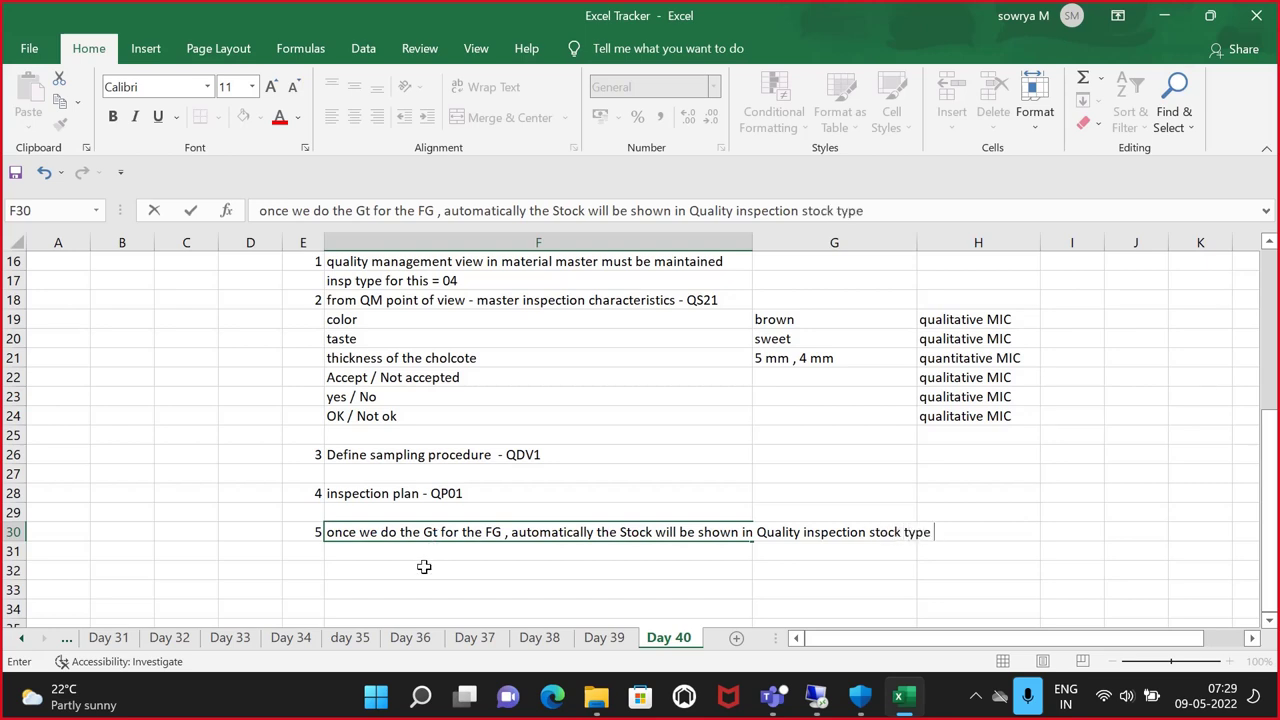
pyautogui.click(424, 566)
# Wrap the long text of item 5 in F30 so it fits within column F
pyautogui.click(448, 530)
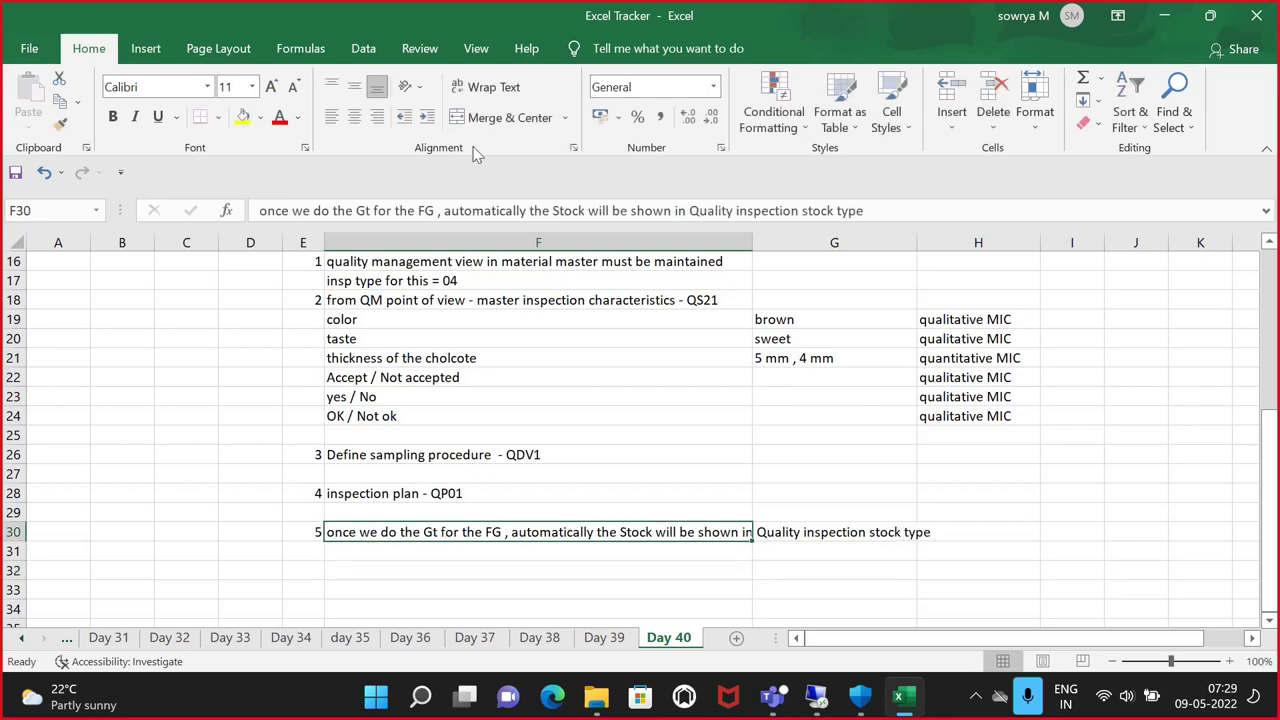
pyautogui.click(483, 87)
pyautogui.scroll(1, 614, 422)
pyautogui.scroll(1, 614, 422)
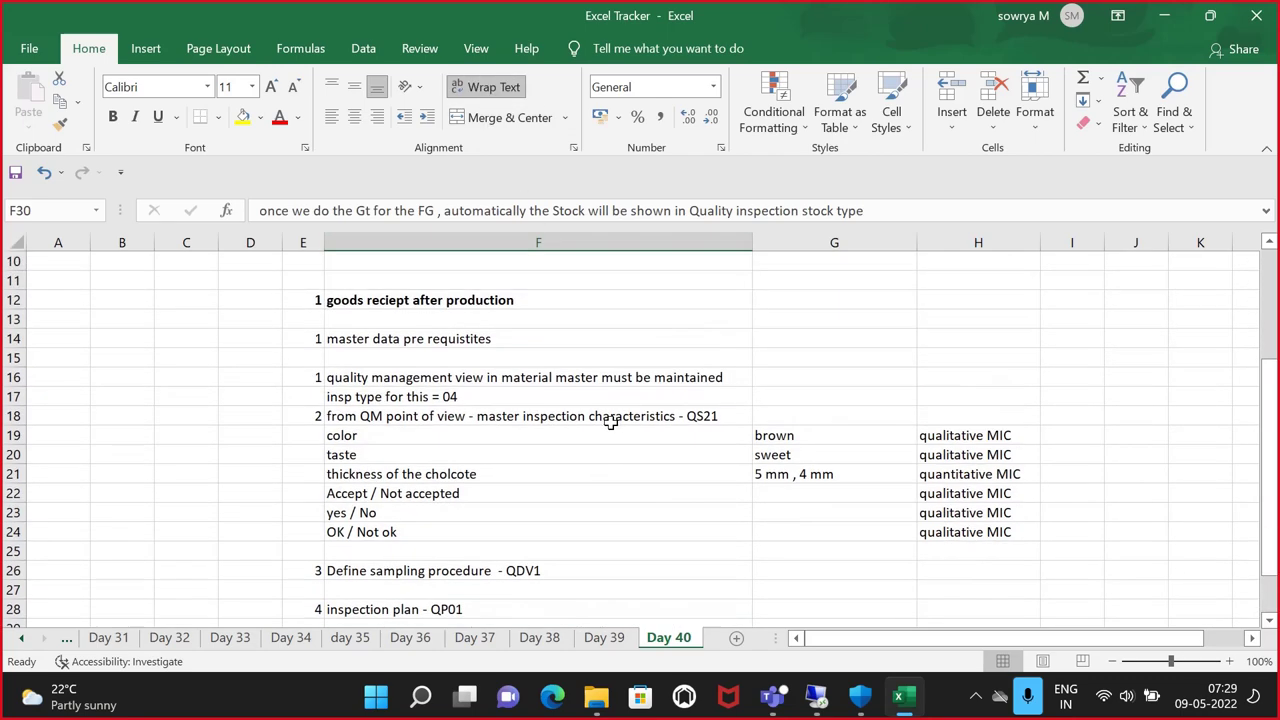
pyautogui.scroll(-3, 548, 347)
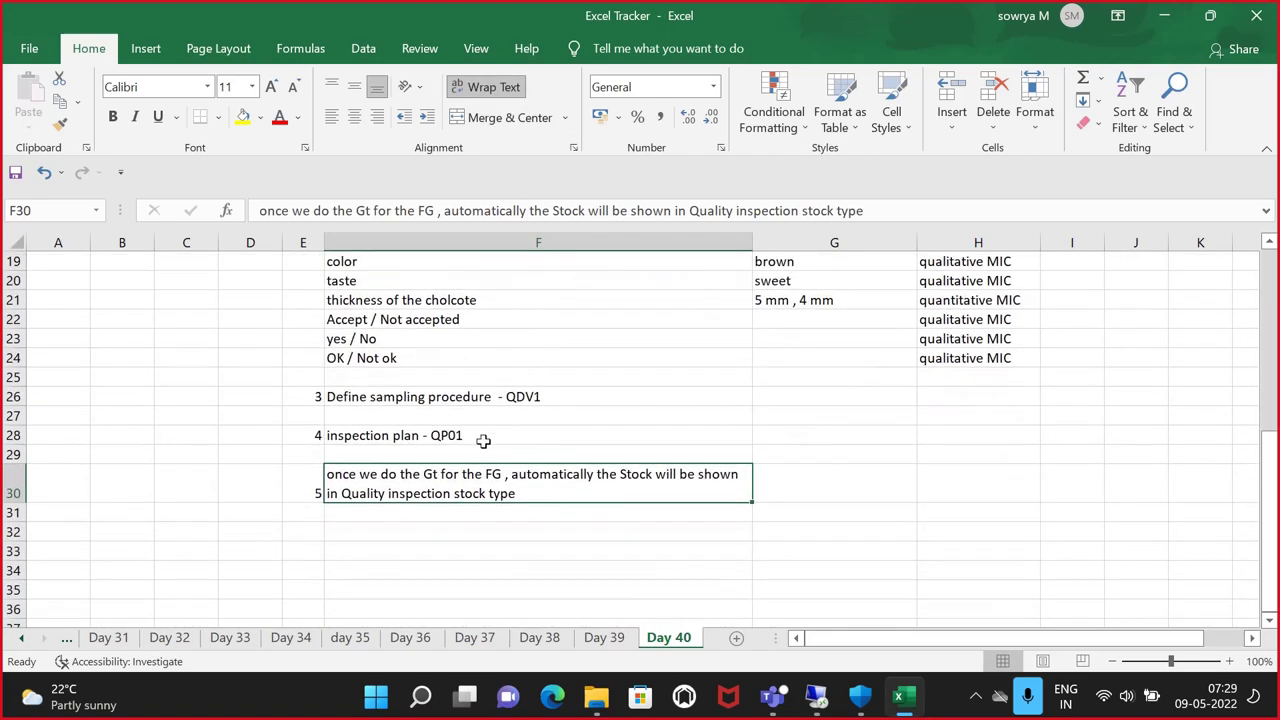
# Enter the item number 6 in E31, directly below item 5
pyautogui.click(404, 550)
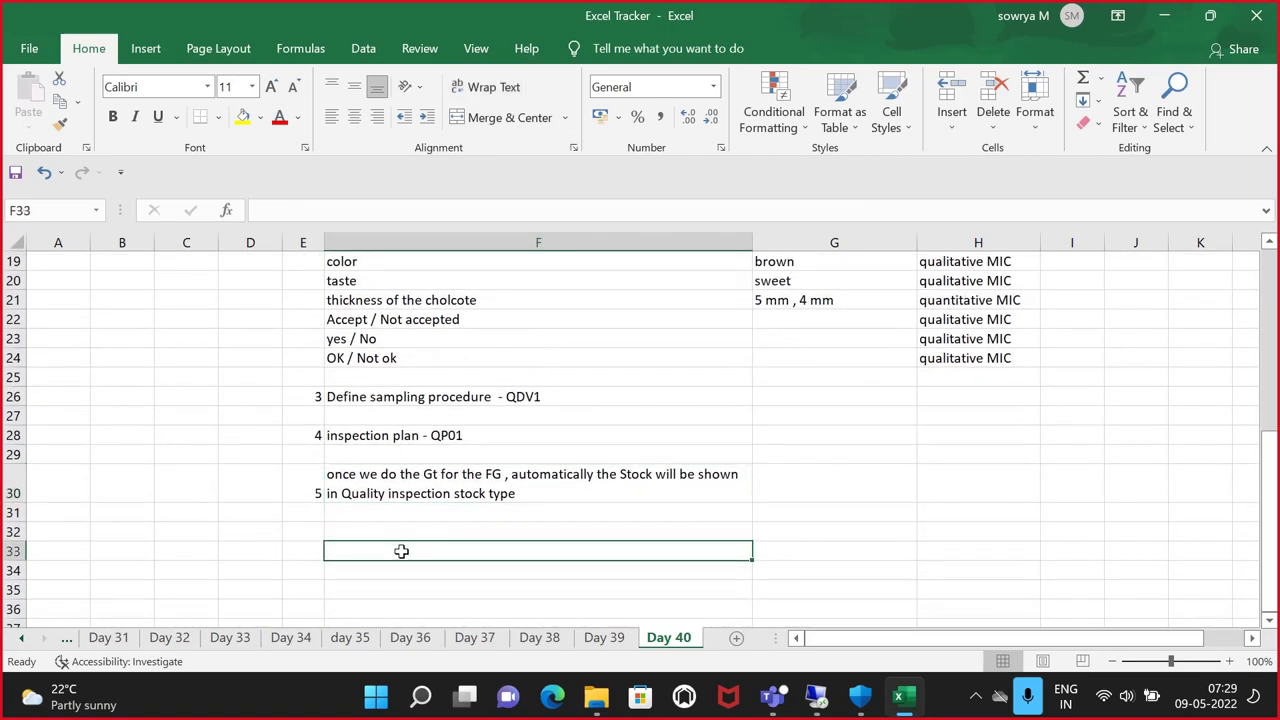
pyautogui.click(314, 511)
pyautogui.write('6')
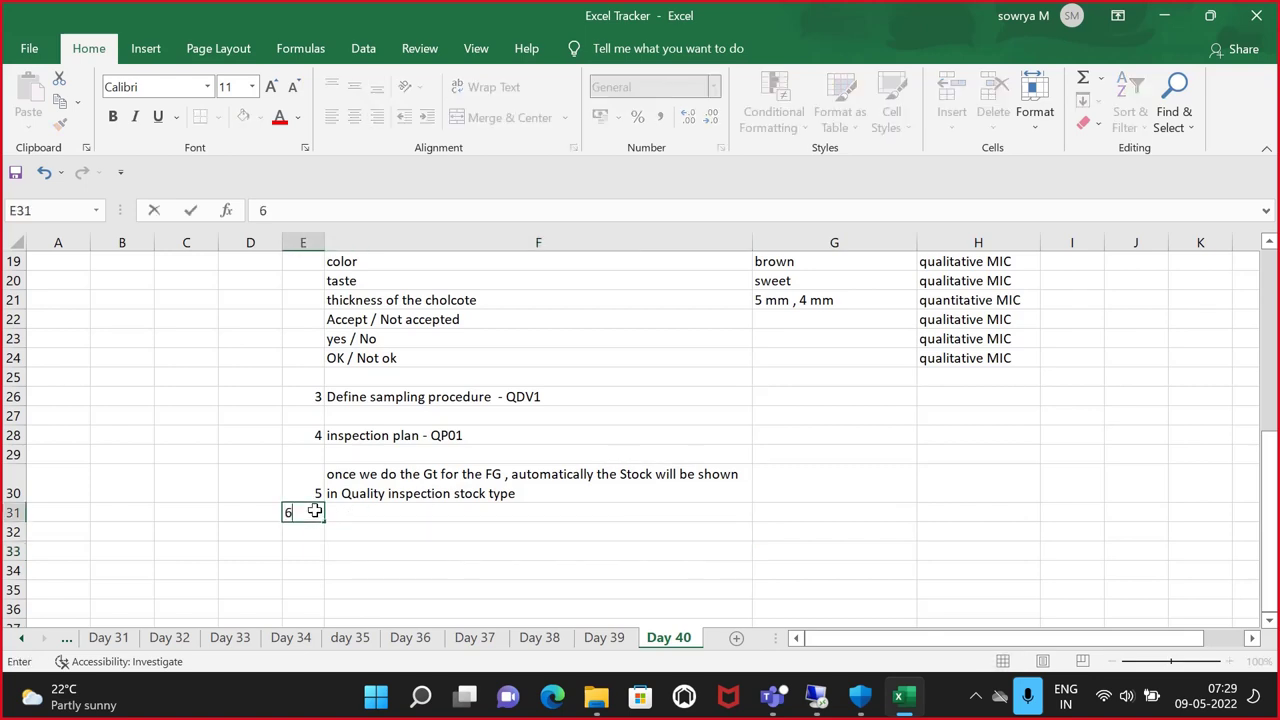
pyautogui.click(363, 513)
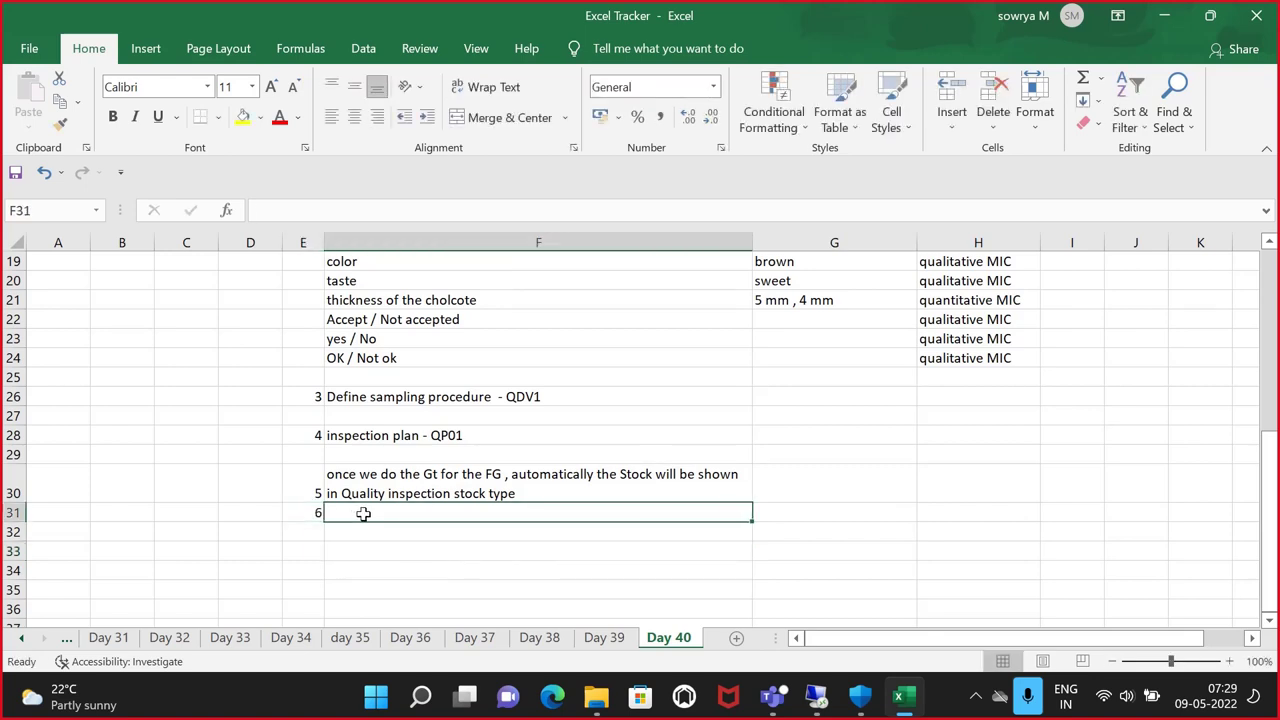
pyautogui.write('Inspe')
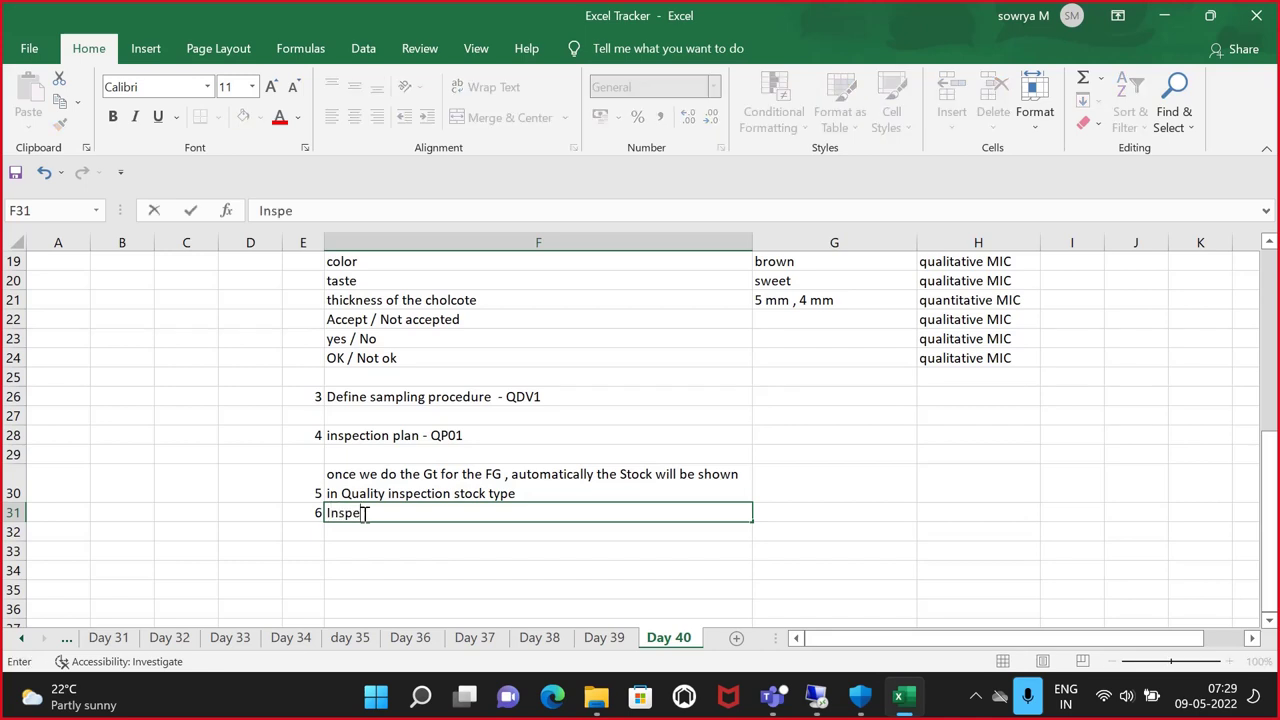
pyautogui.press('BackSpace')
pyautogui.press('BackSpace')
pyautogui.press('BackSpace')
pyautogui.press('BackSpace')
pyautogui.press('BackSpace')
# Enter "automatically inspection lot will be generated" in F31 as the text of item 6
pyautogui.write('automaticallu')
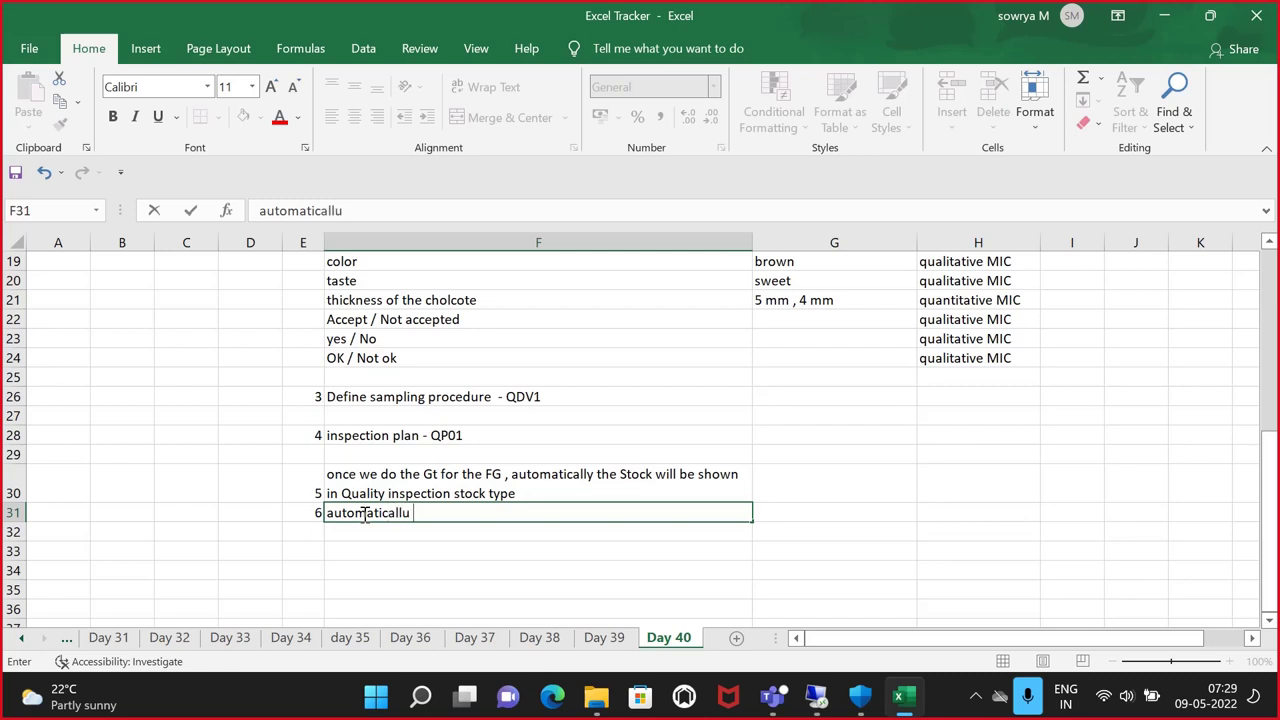
pyautogui.press('BackSpace')
pyautogui.write('y  inspection ')
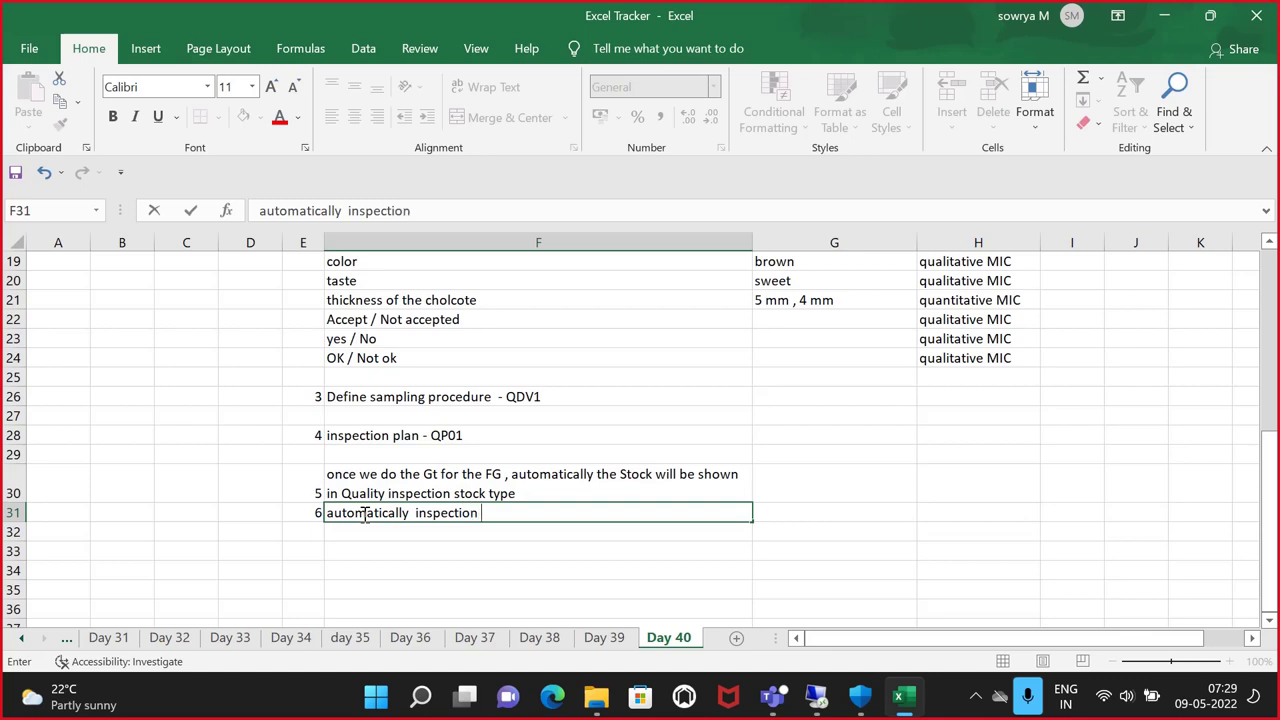
pyautogui.write('lot will be gene')
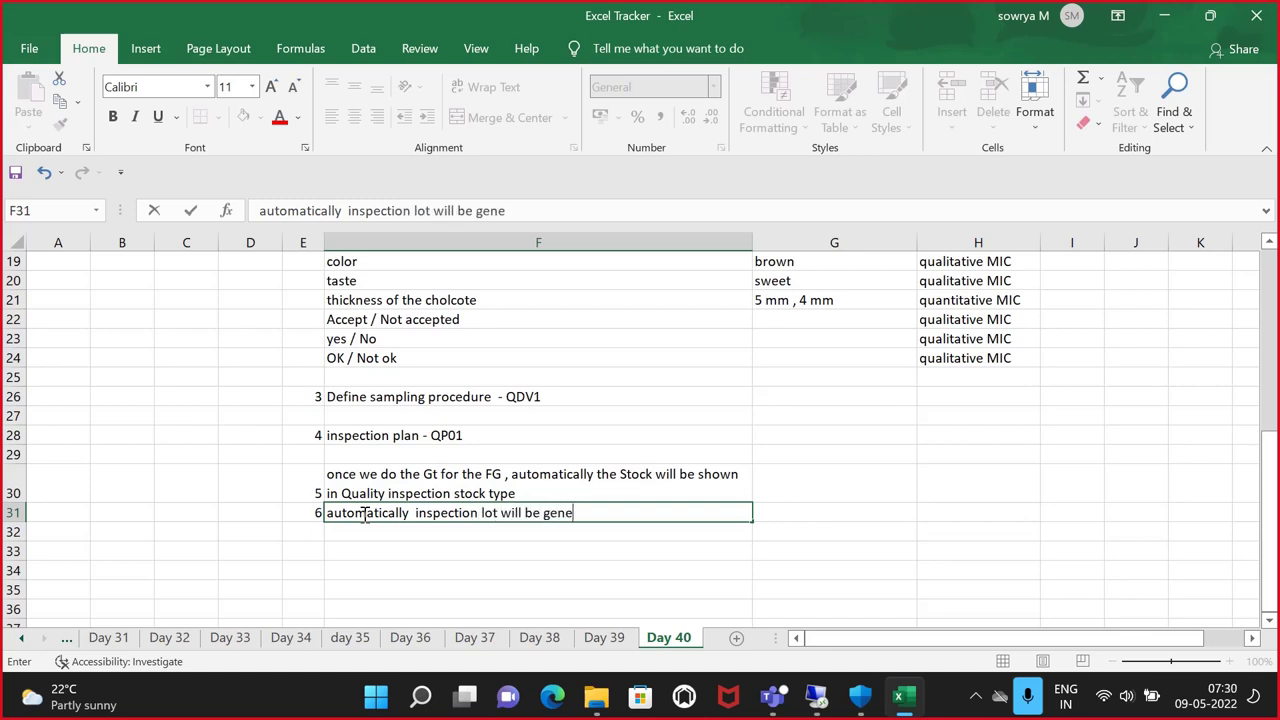
pyautogui.write('rated')
pyautogui.scroll(5, 563, 471)
pyautogui.scroll(1, 737, 429)
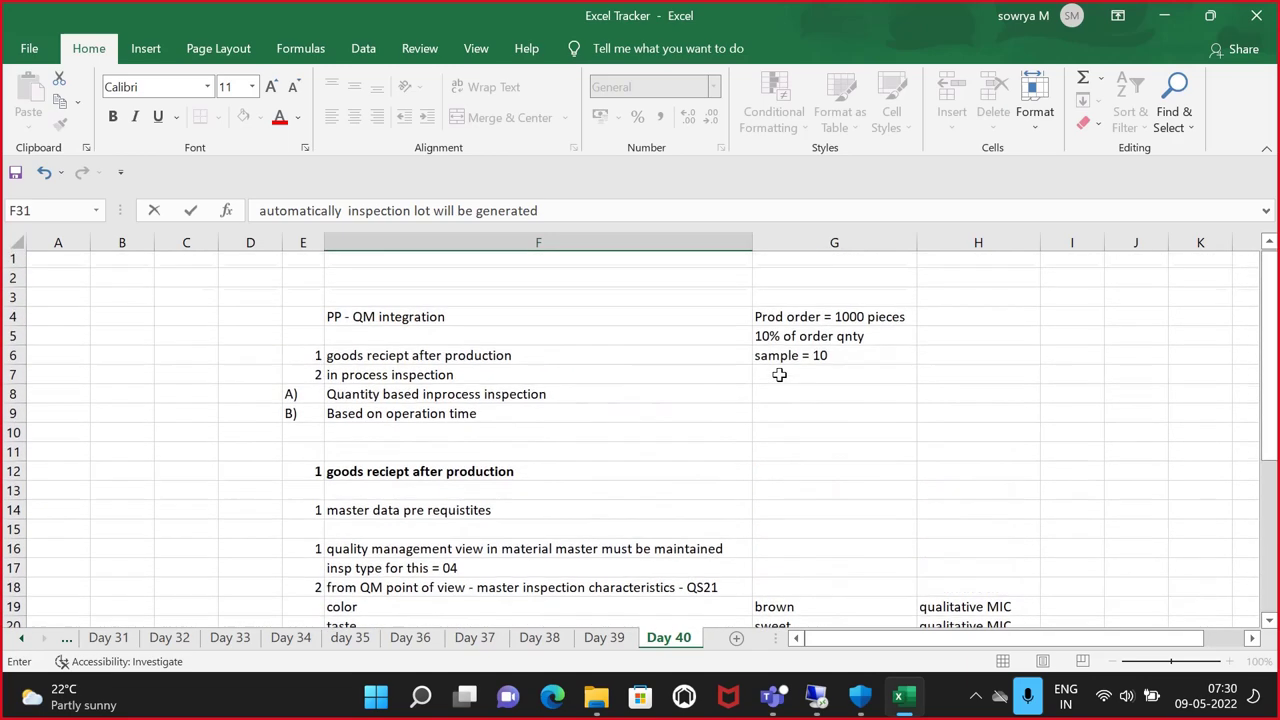
pyautogui.click(820, 337)
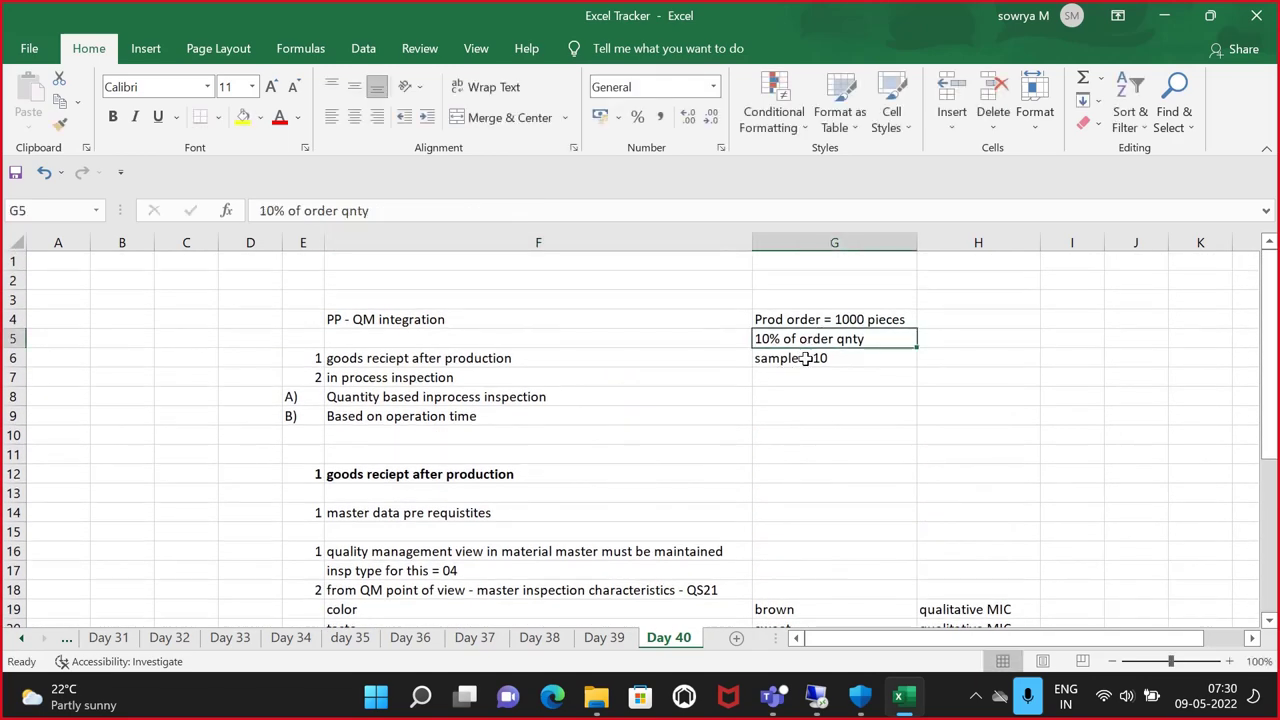
# Add item 7 in row 32, with the number in E32 and the text "Result recording" in F32
pyautogui.click(806, 358)
pyautogui.scroll(-7, 806, 360)
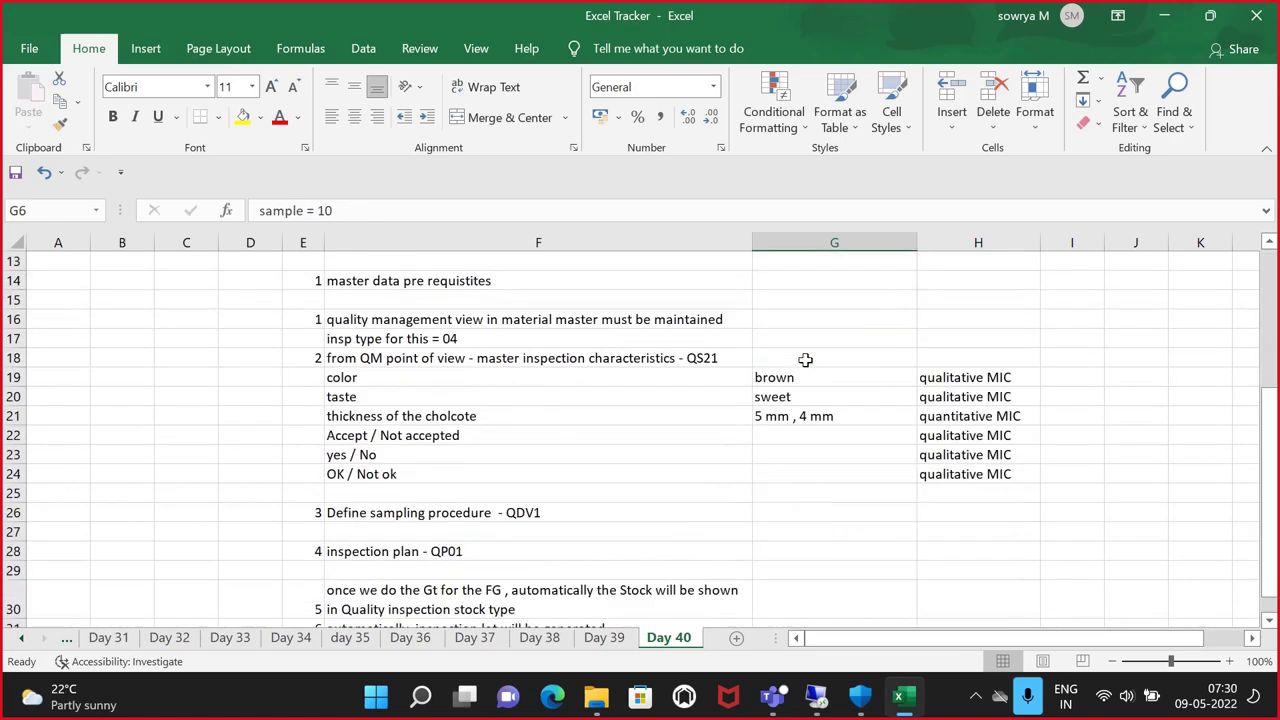
pyautogui.click(618, 453)
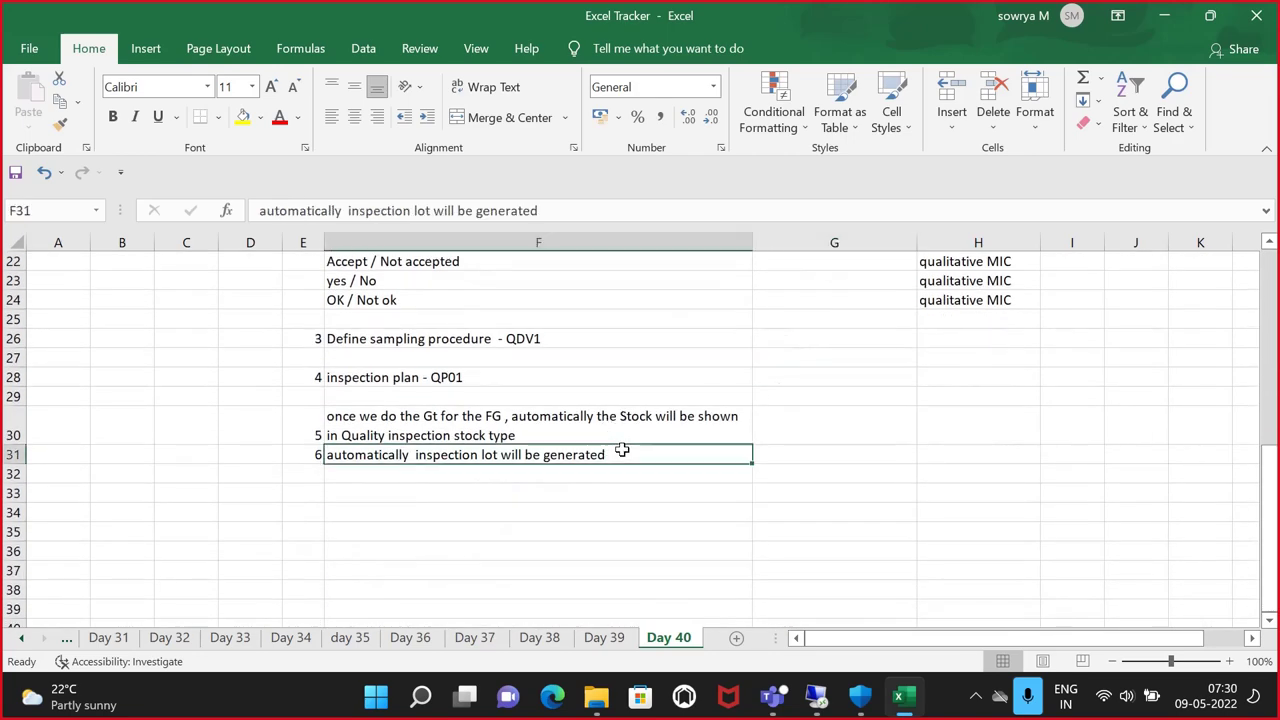
pyautogui.click(300, 468)
pyautogui.write('7')
pyautogui.click(336, 466)
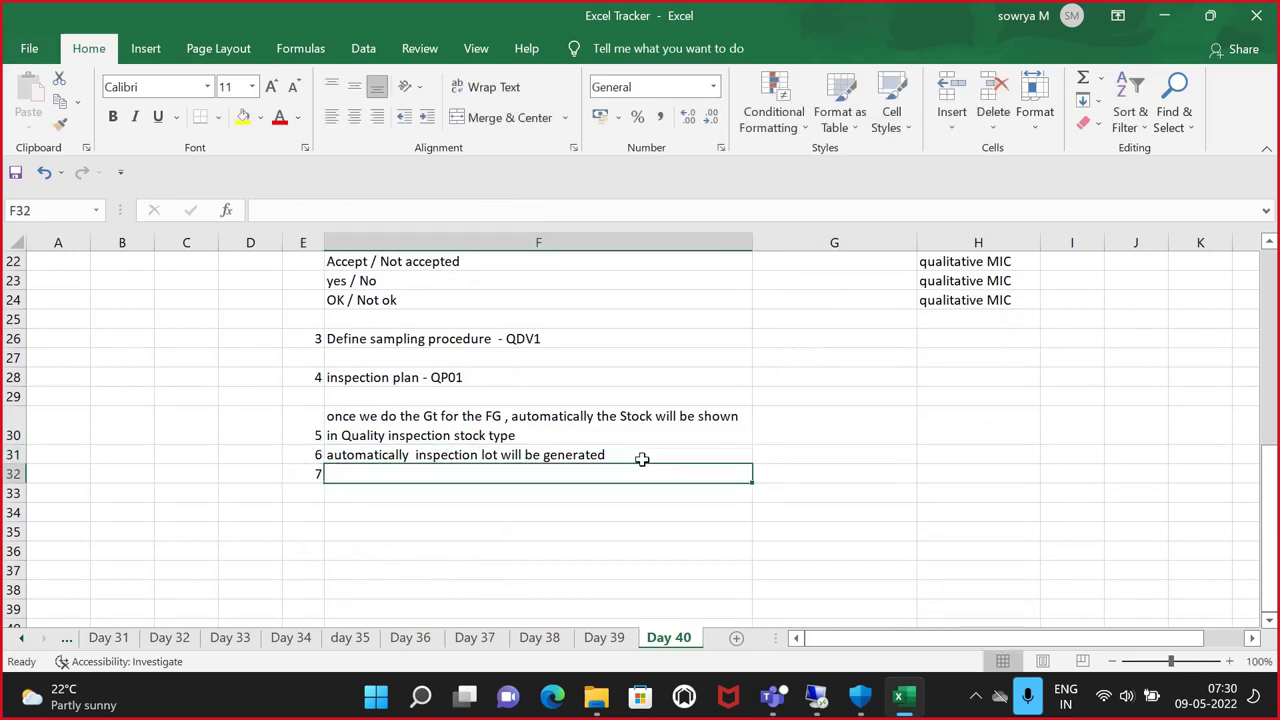
pyautogui.write('Result')
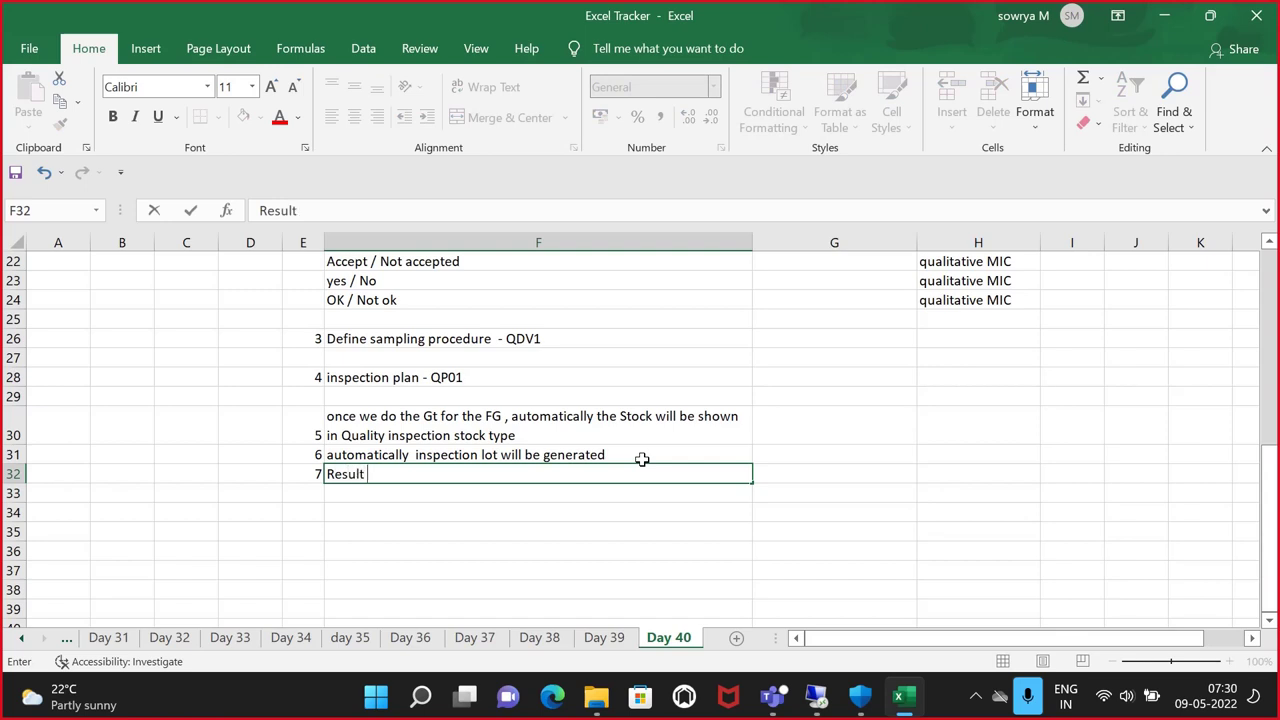
pyautogui.write(' recording')
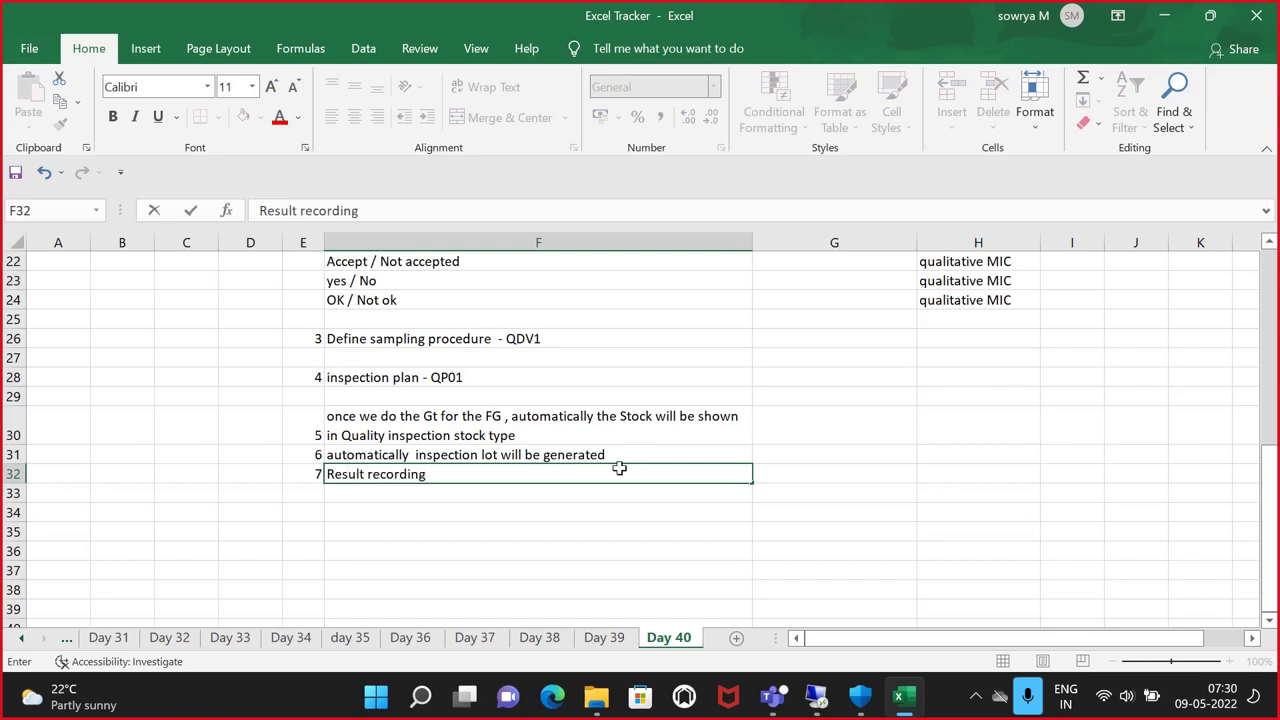
# Add item 8 in row 33, with the number in E33 and the text "Usage decision" in F33
pyautogui.click(310, 493)
pyautogui.write('8')
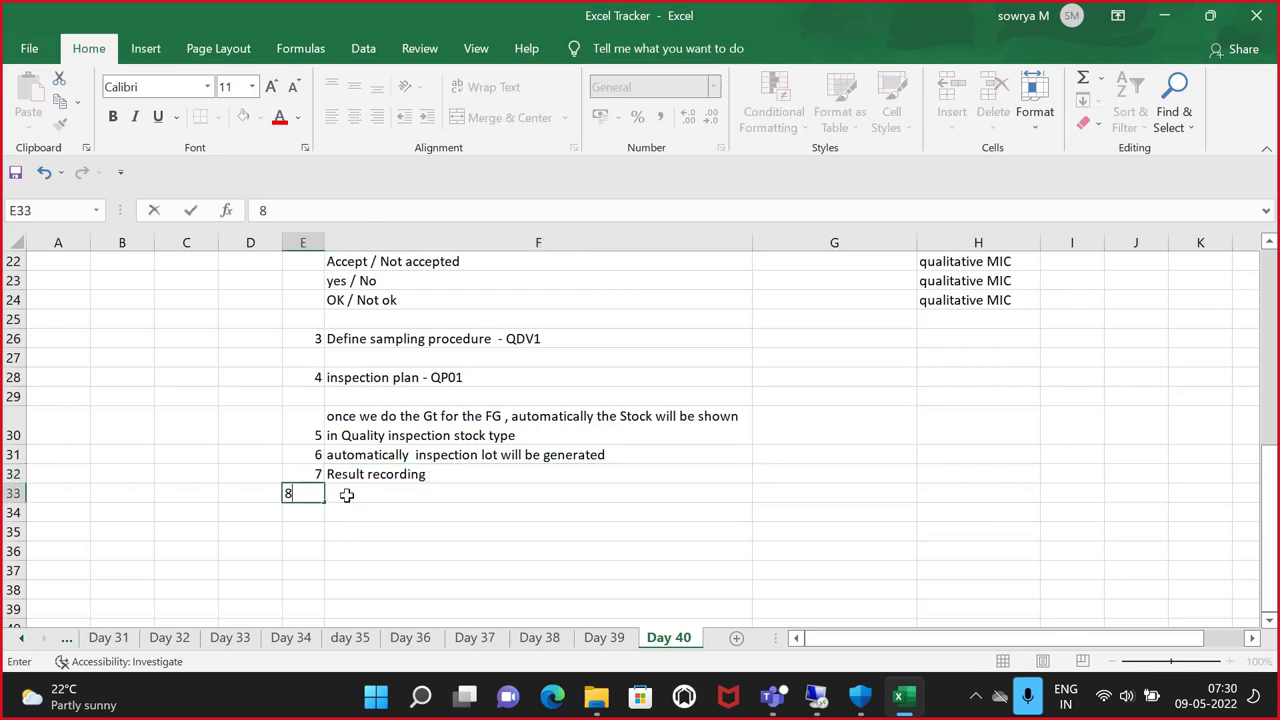
pyautogui.click(346, 494)
pyautogui.write('Usage')
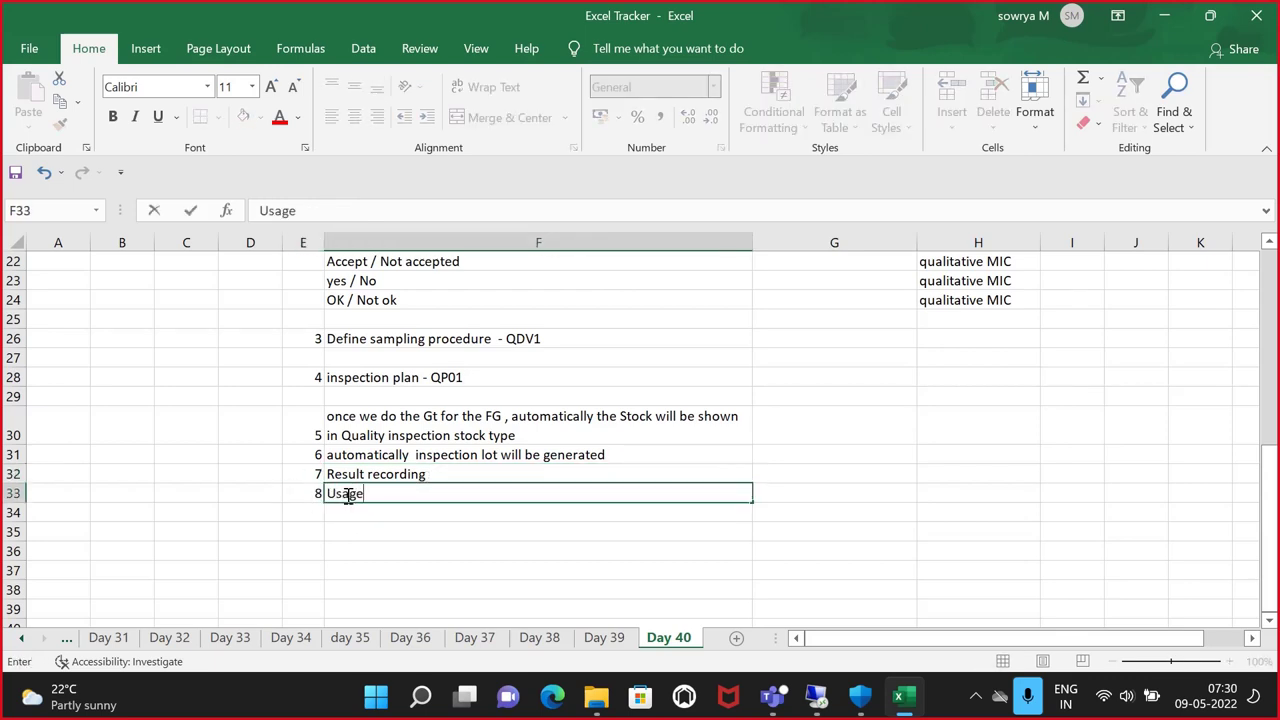
pyautogui.write(' de ision')
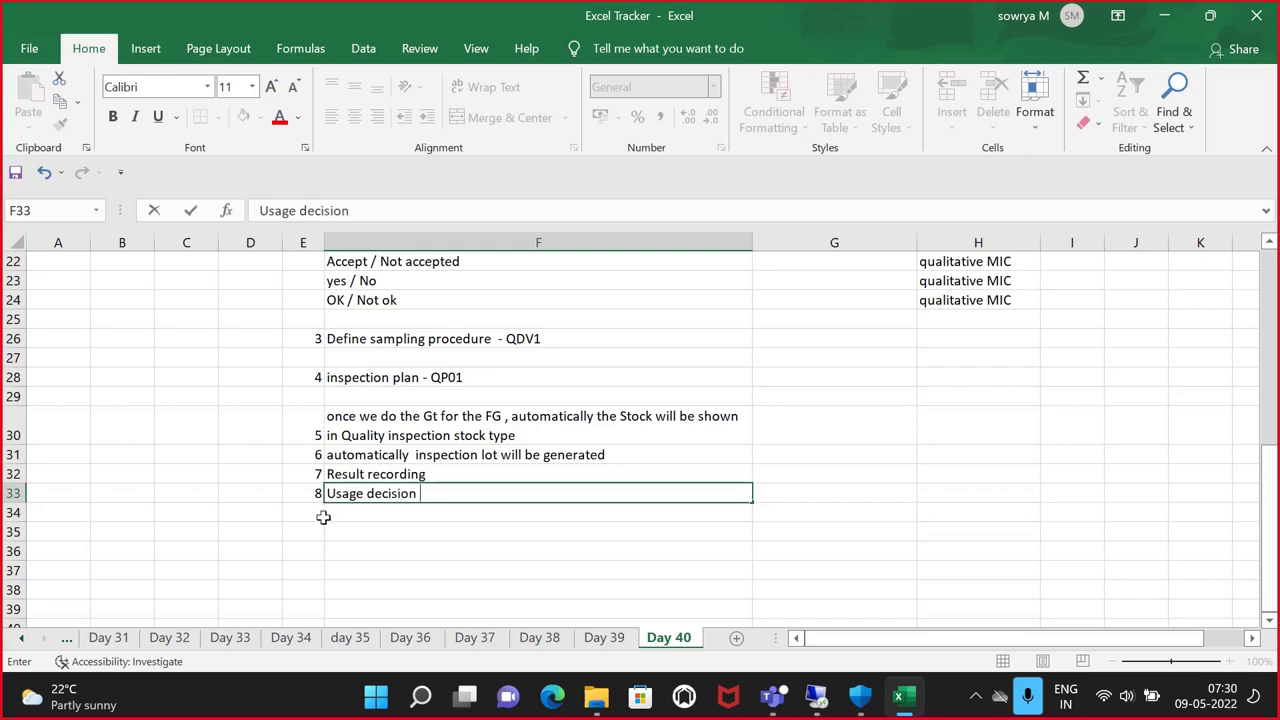
# Enter the item number 9 in E34, below the usage decision item
pyautogui.click(317, 514)
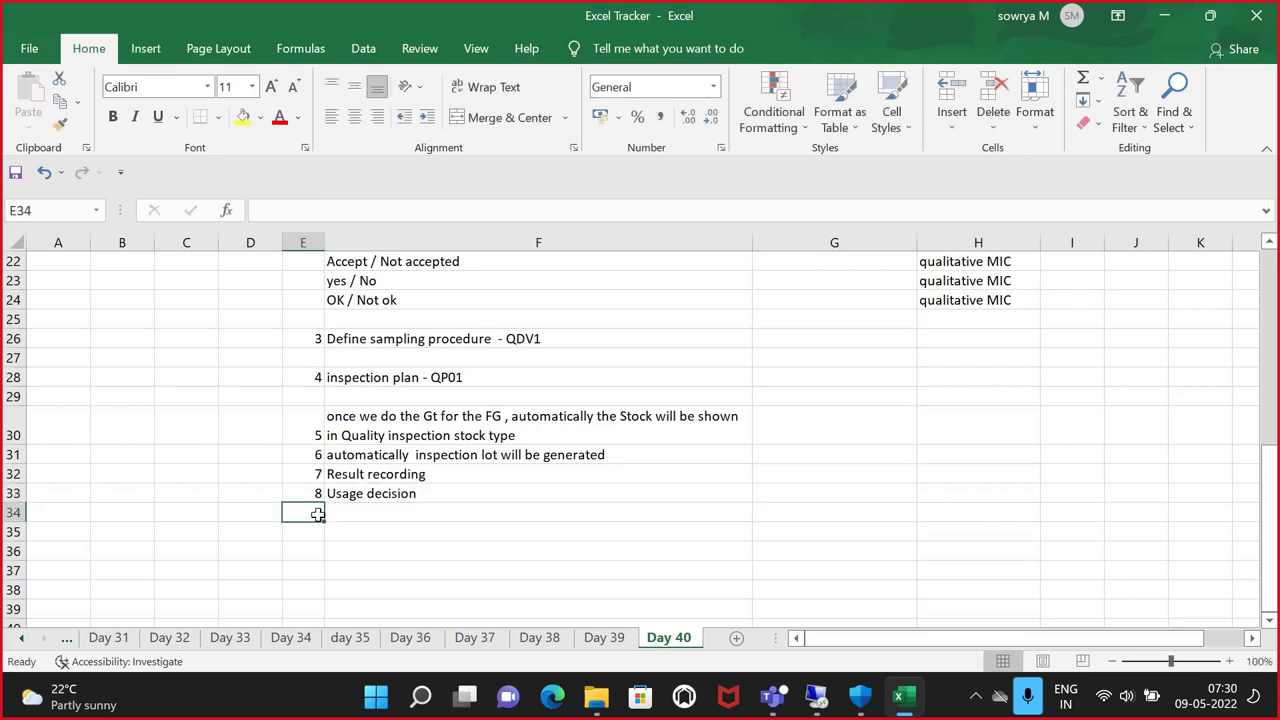
pyautogui.write('9')
pyautogui.click(350, 514)
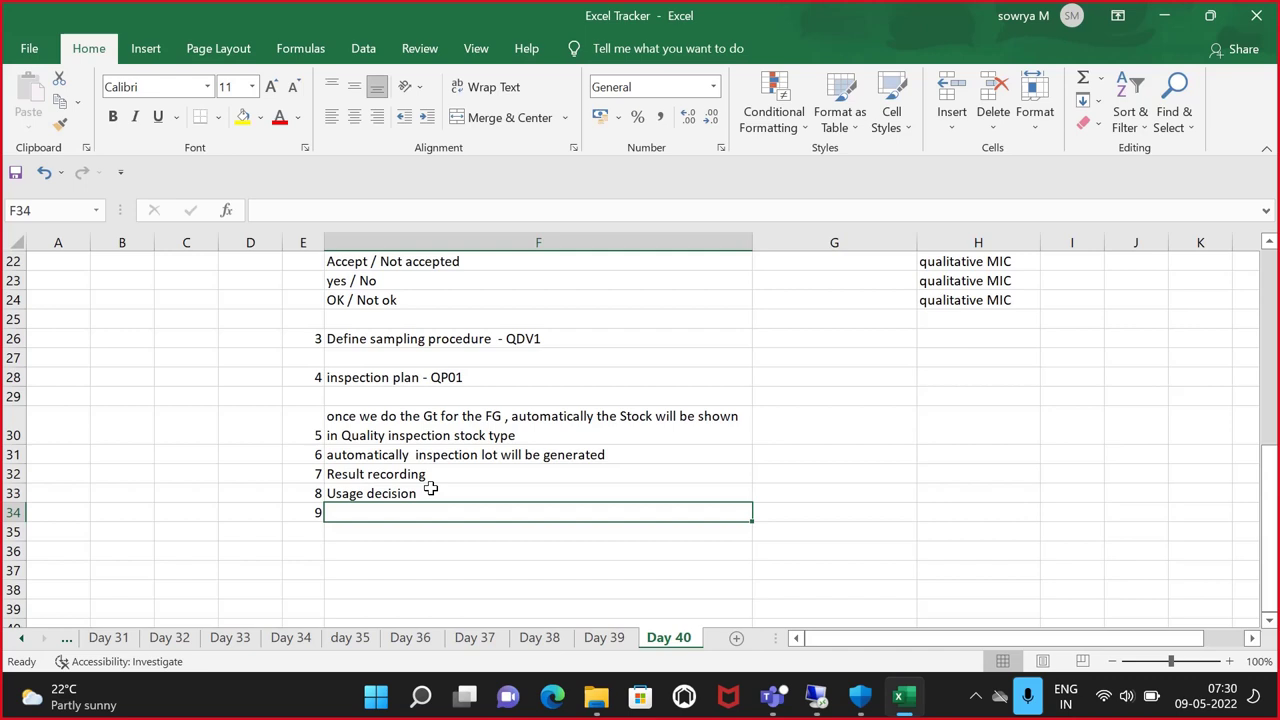
# Increase the display brightness by a few levels
pyautogui.press('XF86MonBrightnessUp')
pyautogui.press('XF86MonBrightnessUp')
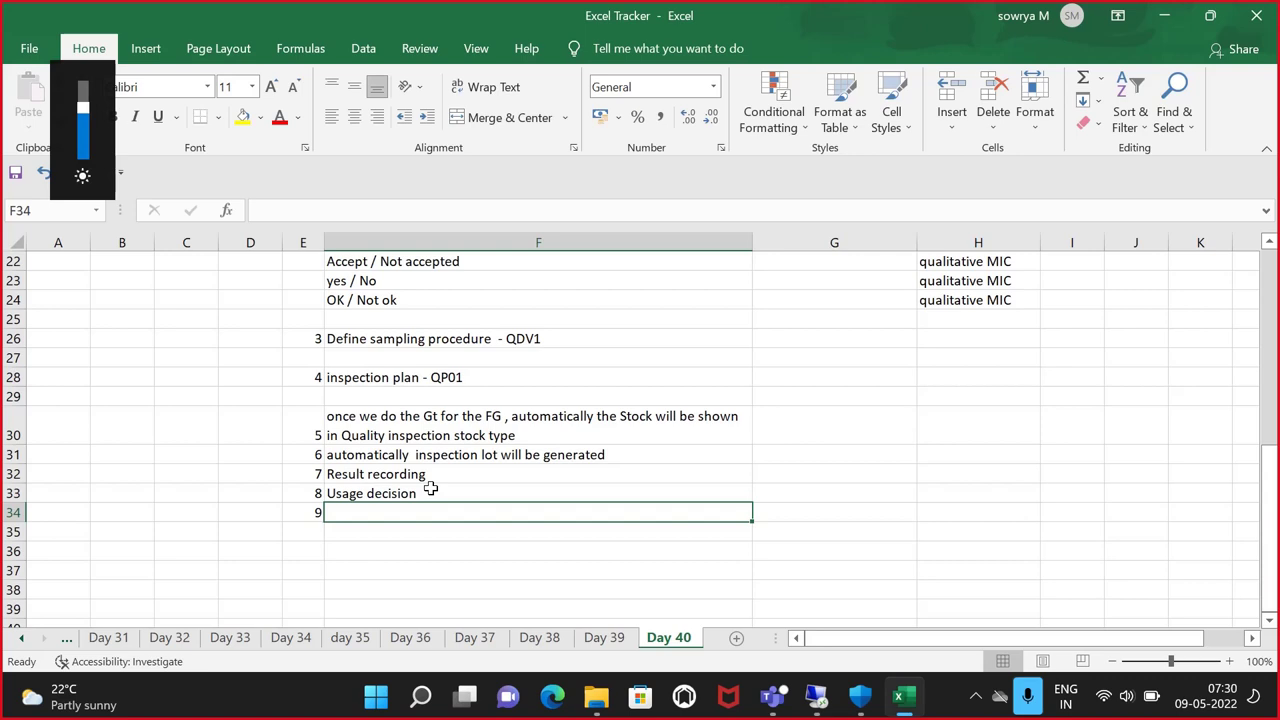
pyautogui.press('XF86MonBrightnessUp')
# Enter "automatically the stock will be moved from QI to UR in backend" in F34 as the text of item 9
pyautogui.write('au')
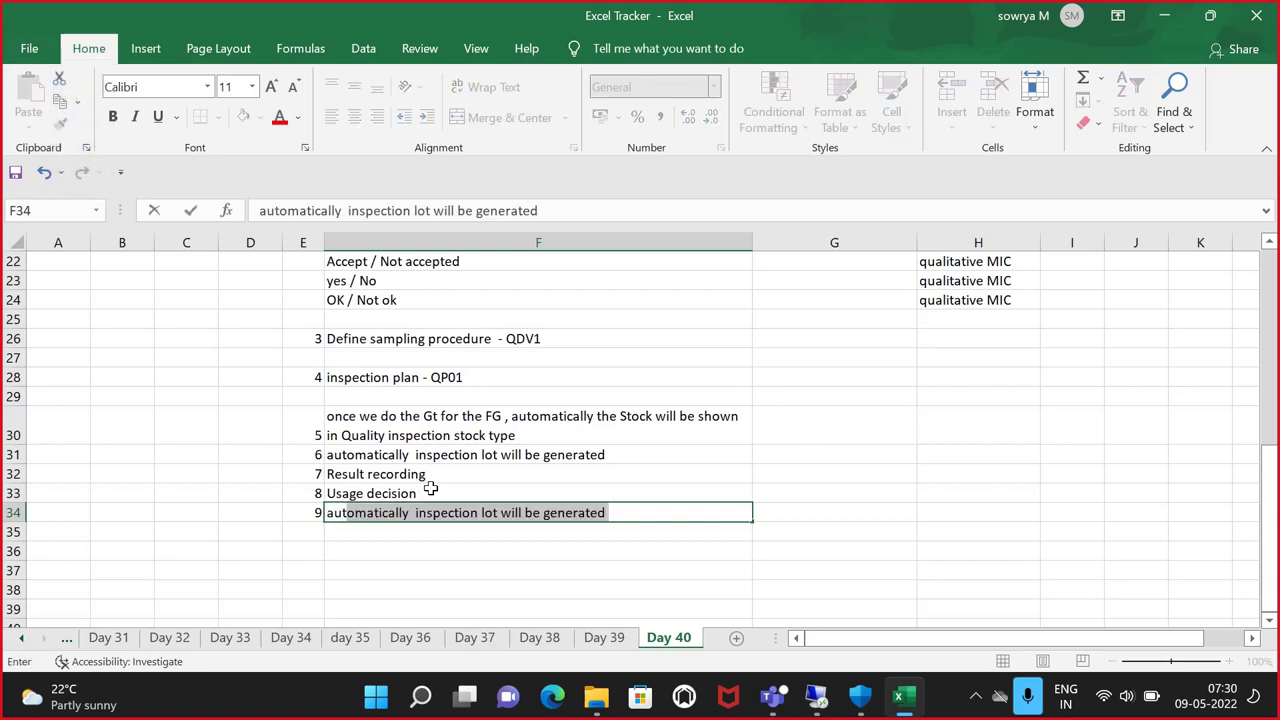
pyautogui.write('tomaticll')
pyautogui.press('BackSpace')
pyautogui.press('BackSpace')
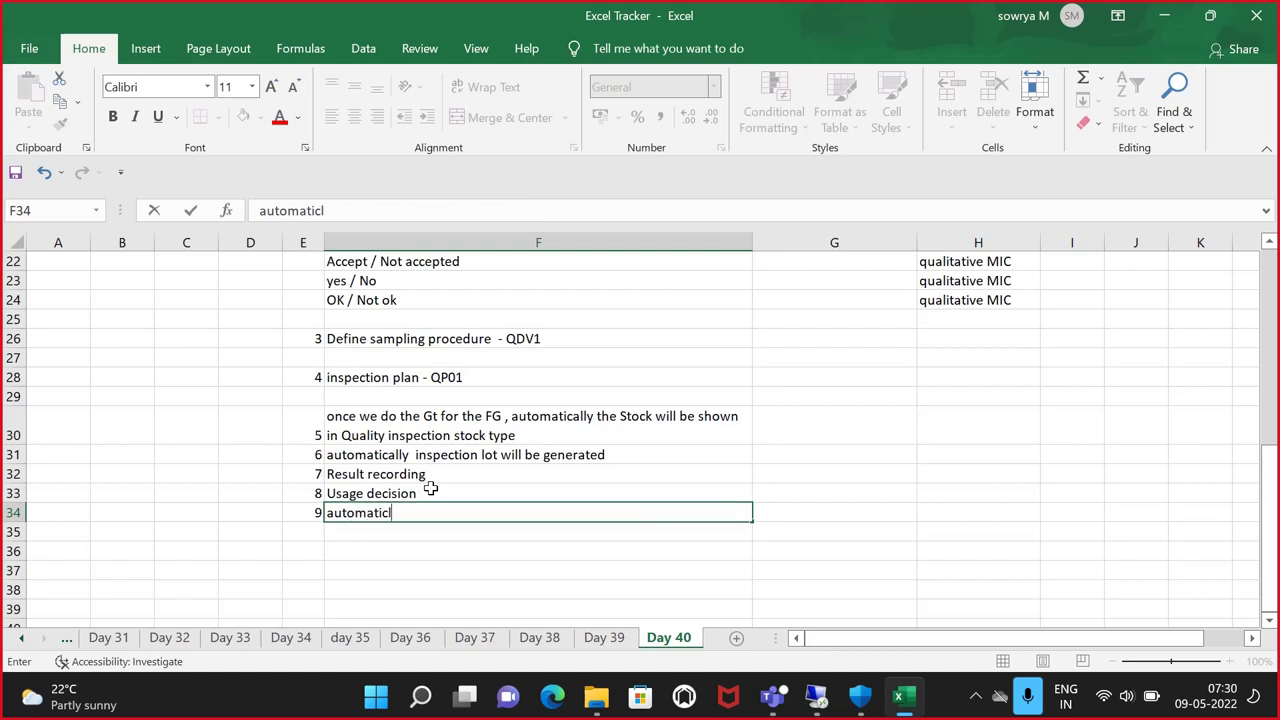
pyautogui.write('ally the s')
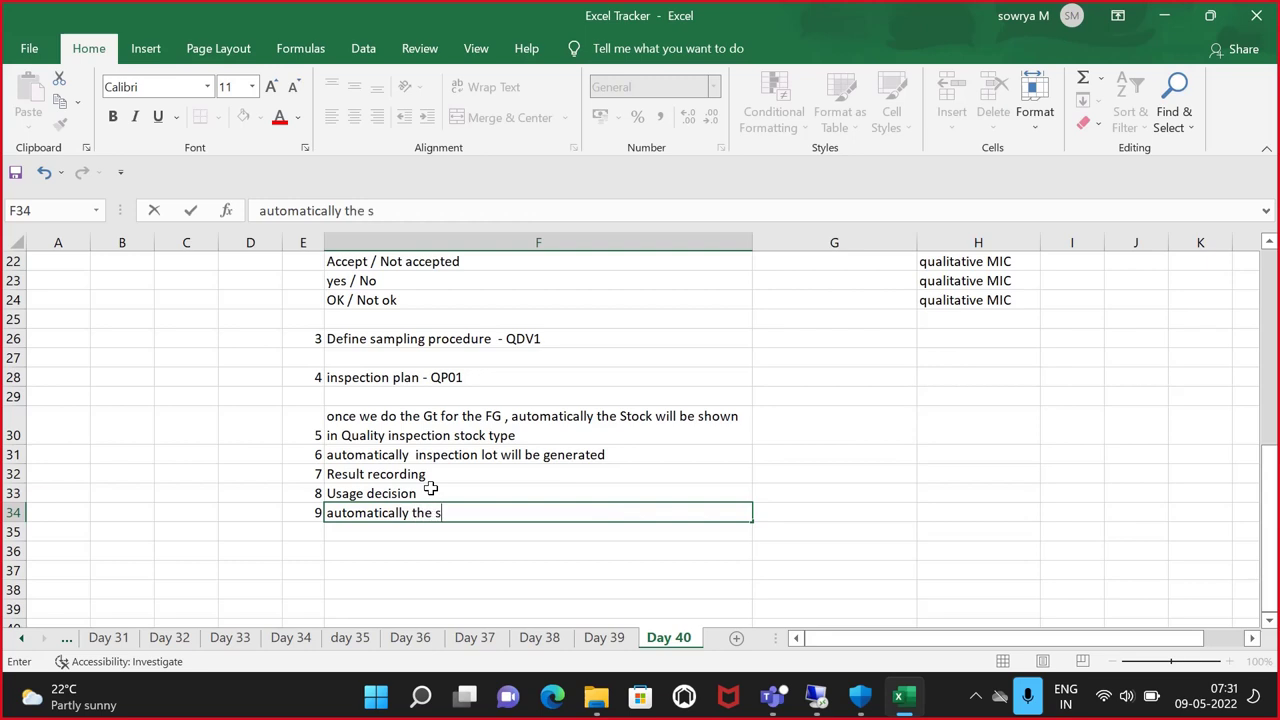
pyautogui.write('tock will be')
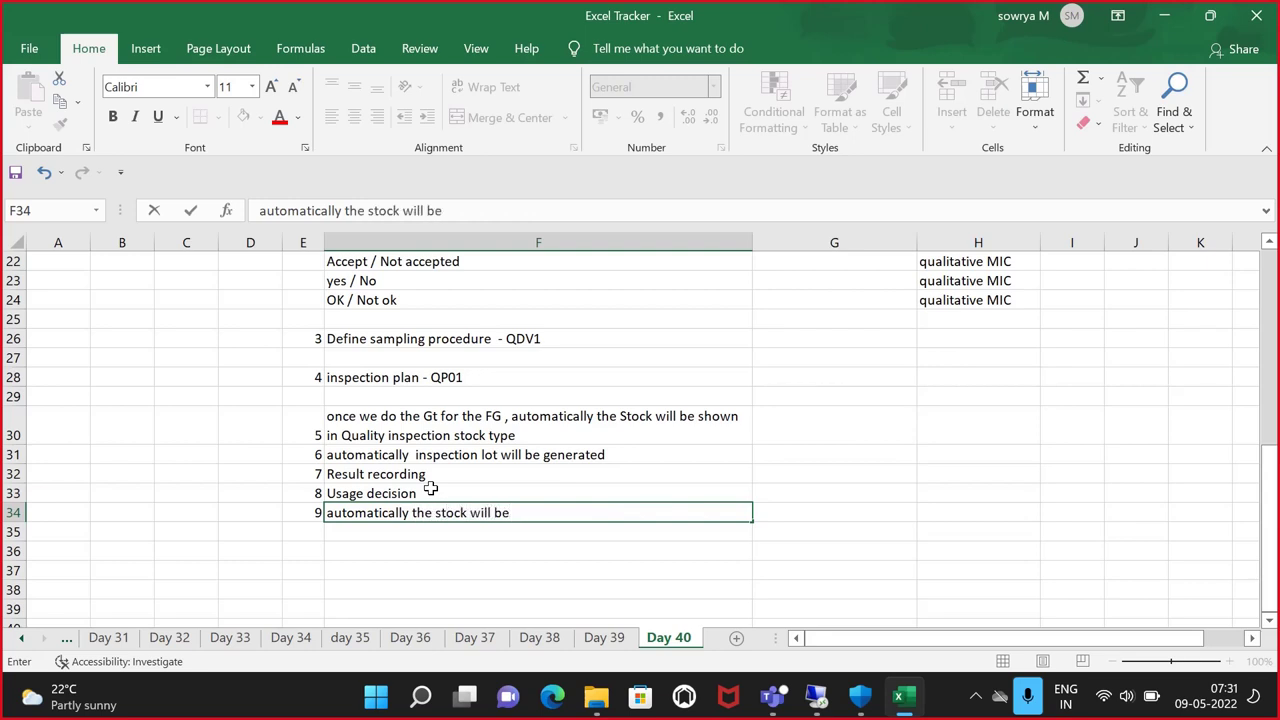
pyautogui.write(' moved from QI ')
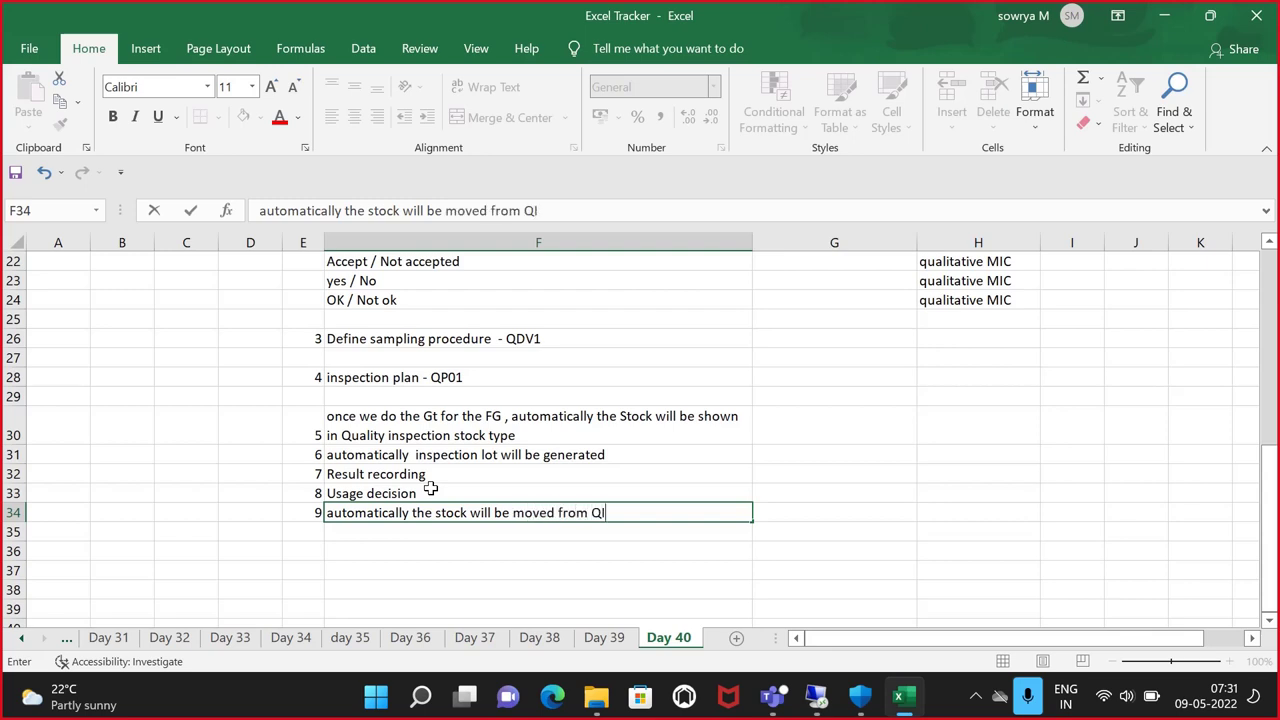
pyautogui.write('to UR - in backend')
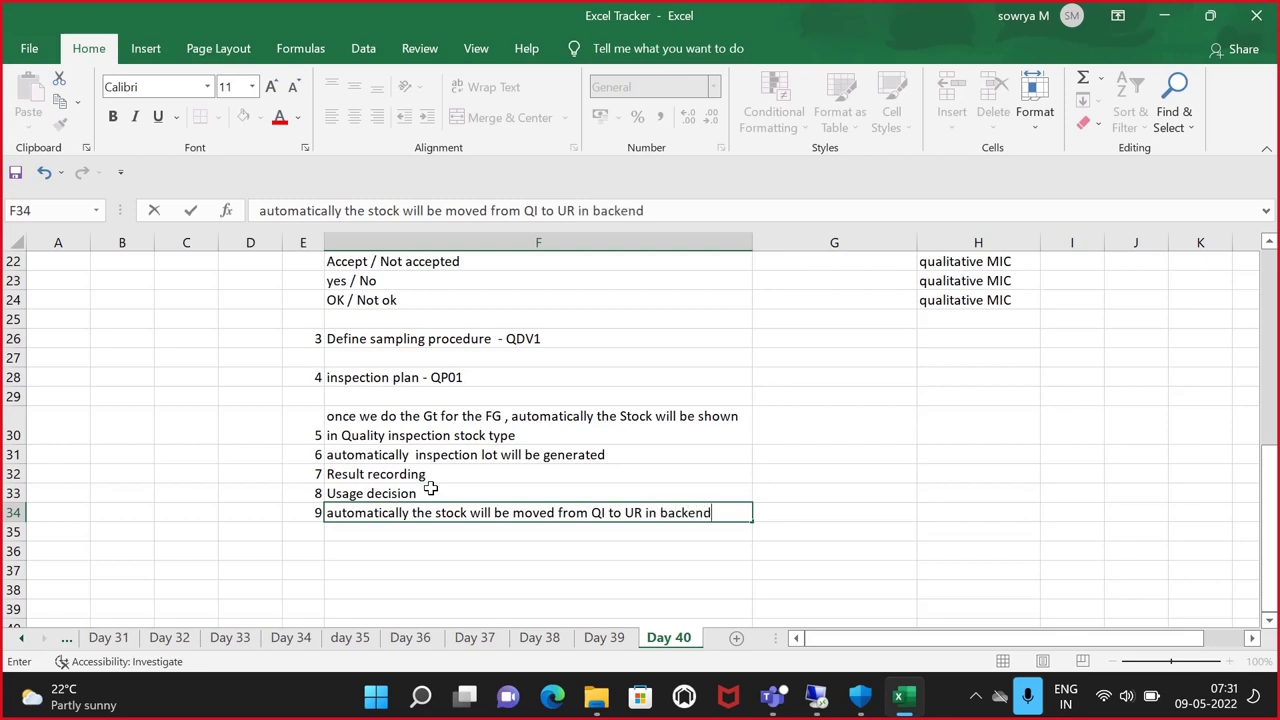
pyautogui.click(559, 547)
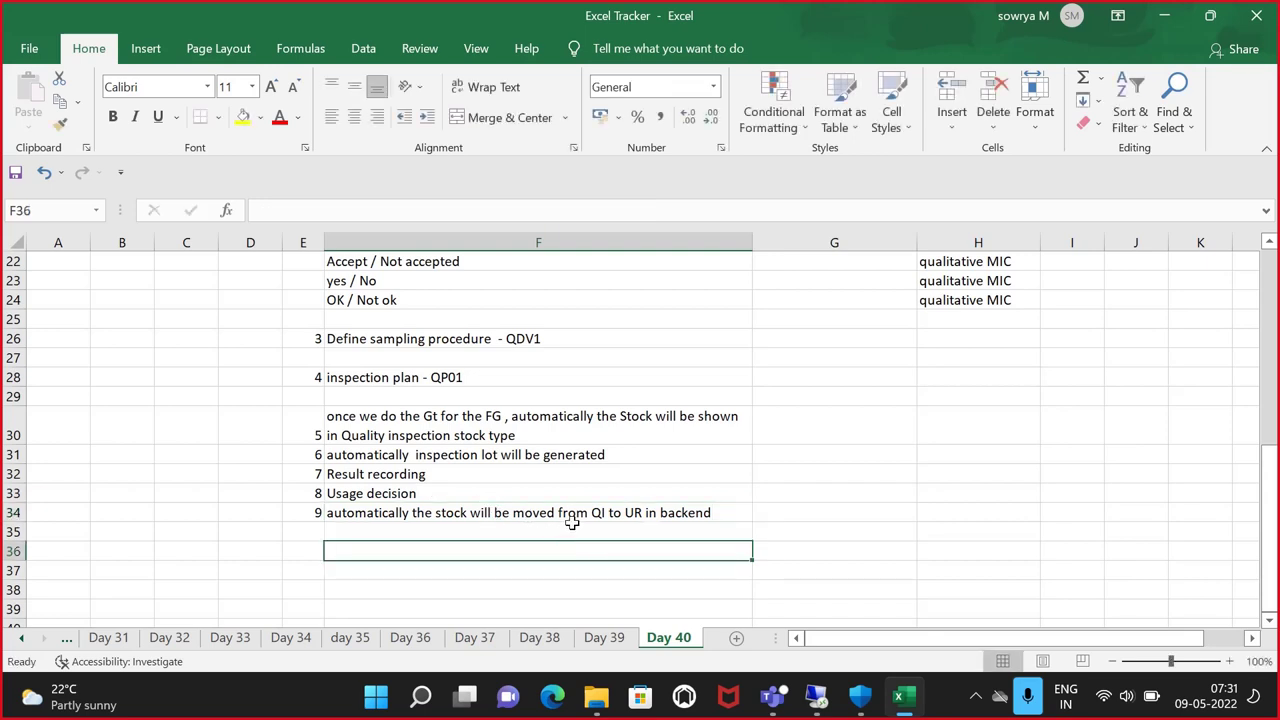
# Extend the usage decision text in F33 to read "Usage decision - Passed / OK / Accepted"
pyautogui.click(466, 481)
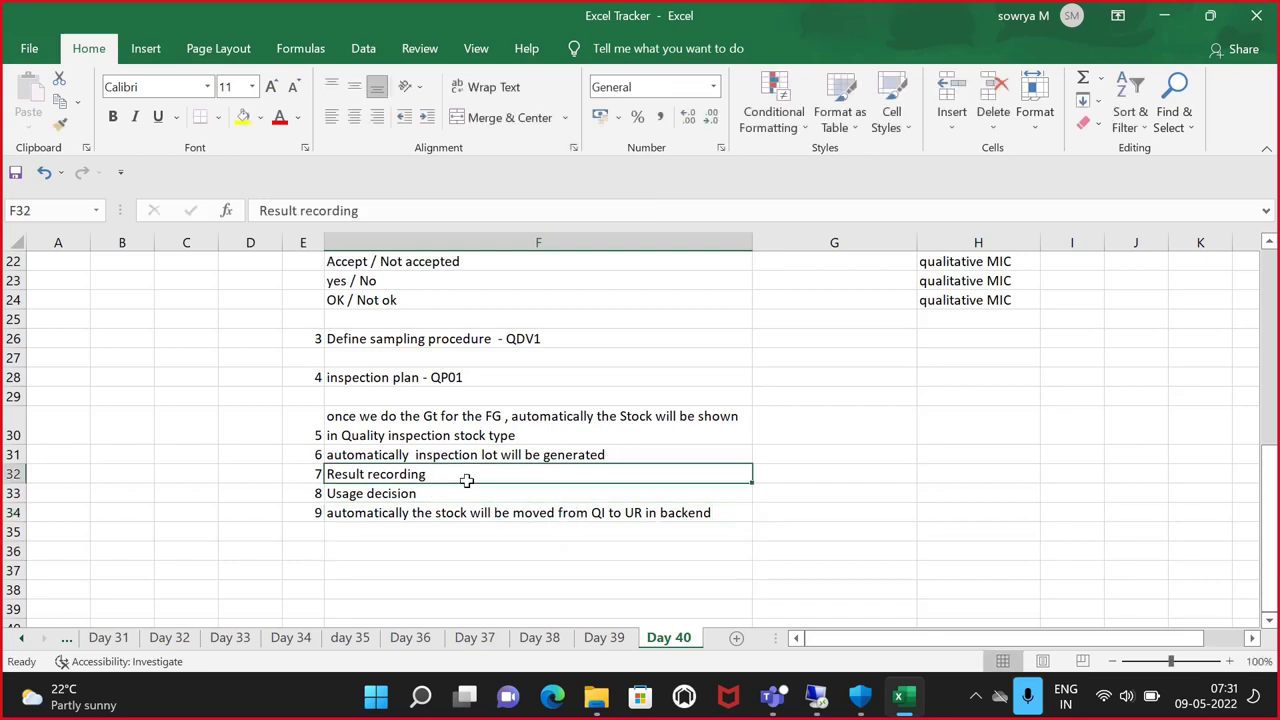
pyautogui.doubleClick(435, 495)
pyautogui.write('- Passed /')
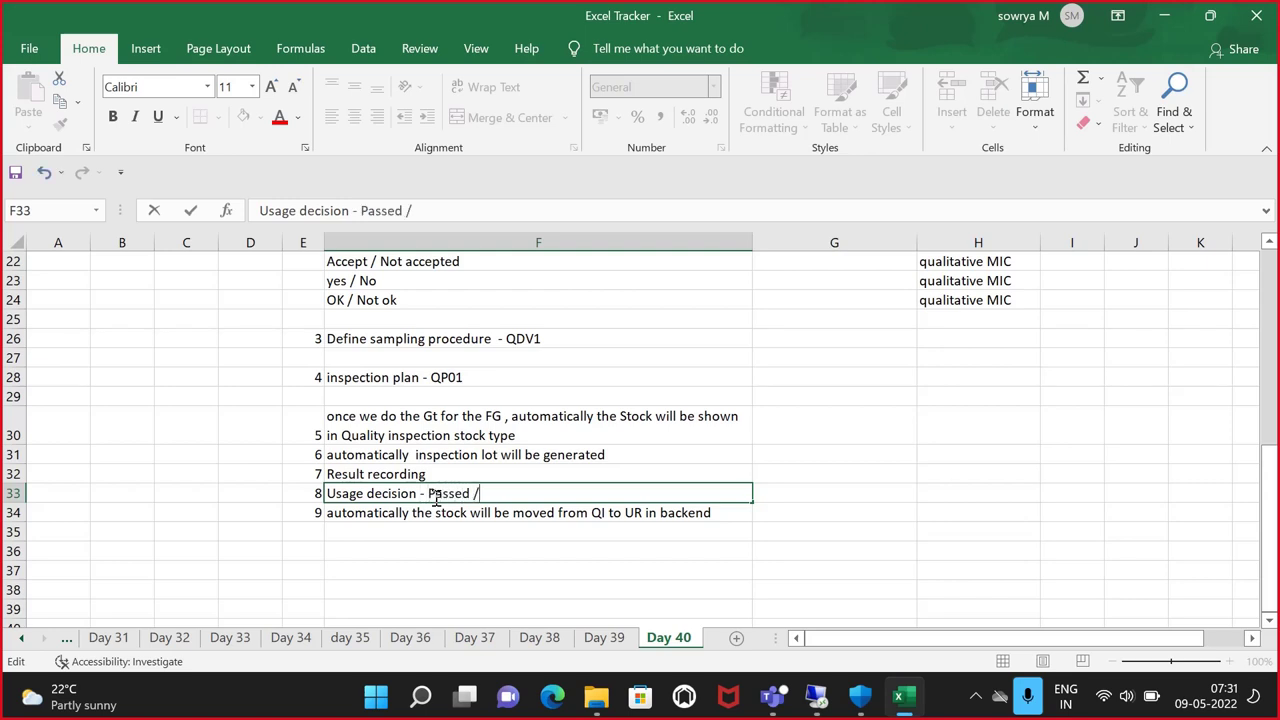
pyautogui.write('OK / Accep')
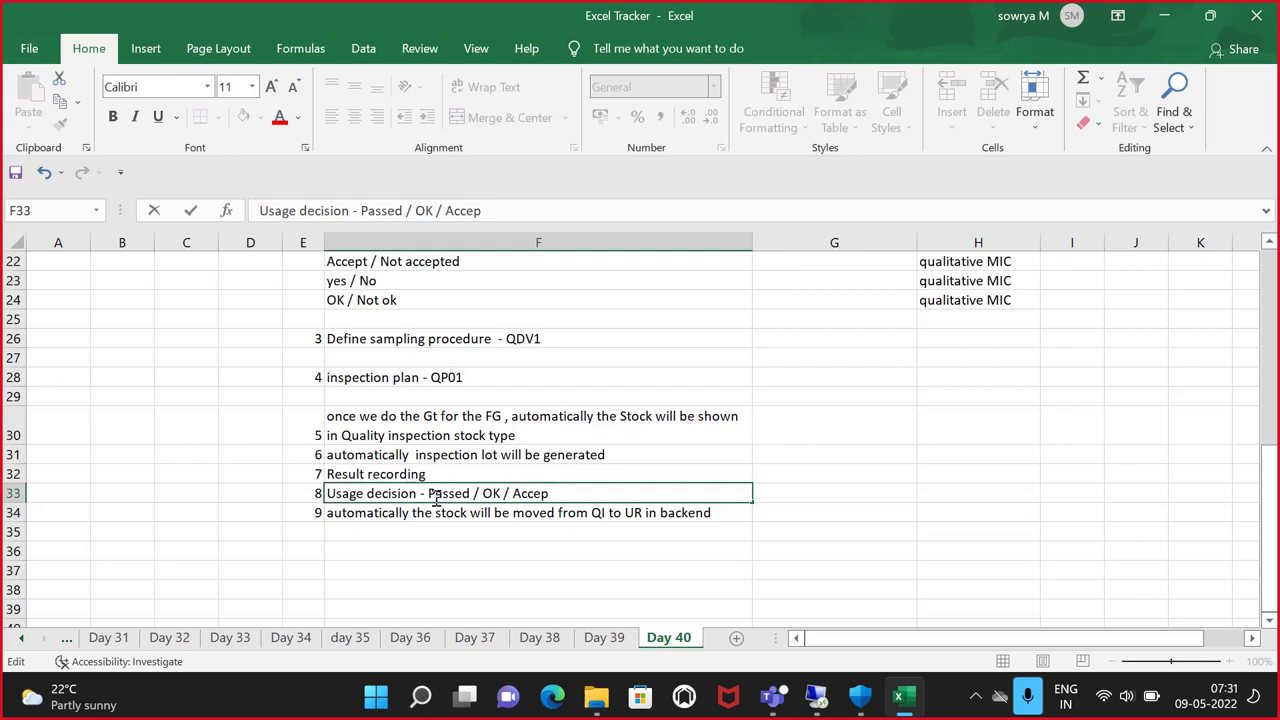
pyautogui.write('red')
pyautogui.press('BackSpace')
pyautogui.press('BackSpace')
pyautogui.write('ted')
pyautogui.click(812, 377)
# Review the PP - QM integration notes, from the master data prerequisites and items 3 to 9 back up to the overview
pyautogui.scroll(1, 812, 379)
pyautogui.scroll(3, 812, 379)
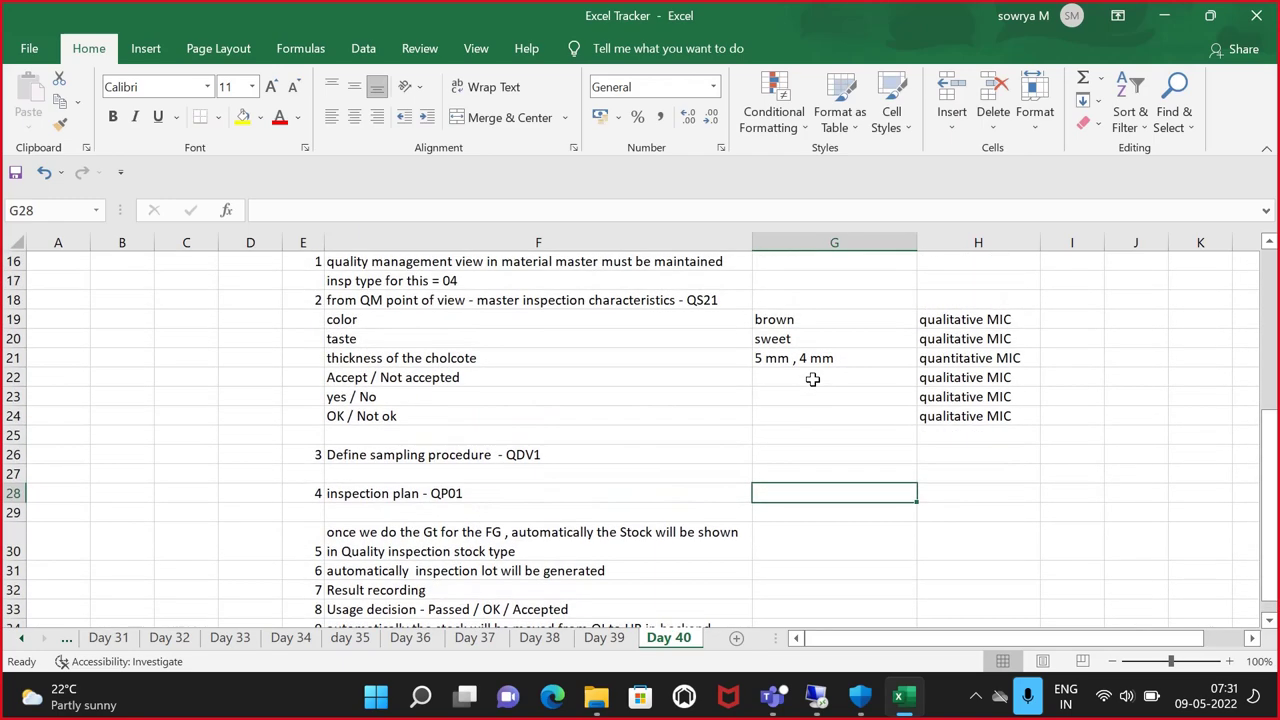
pyautogui.scroll(-1, 812, 379)
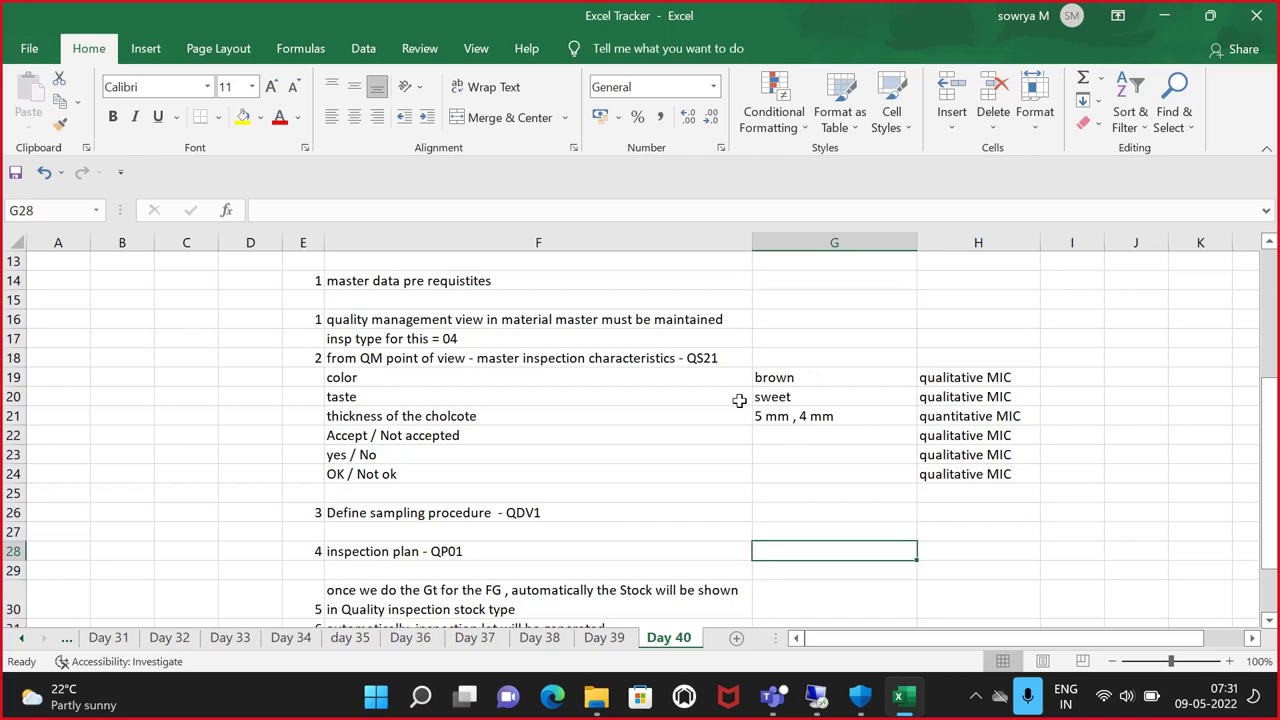
pyautogui.scroll(-3, 578, 390)
pyautogui.scroll(-1, 578, 390)
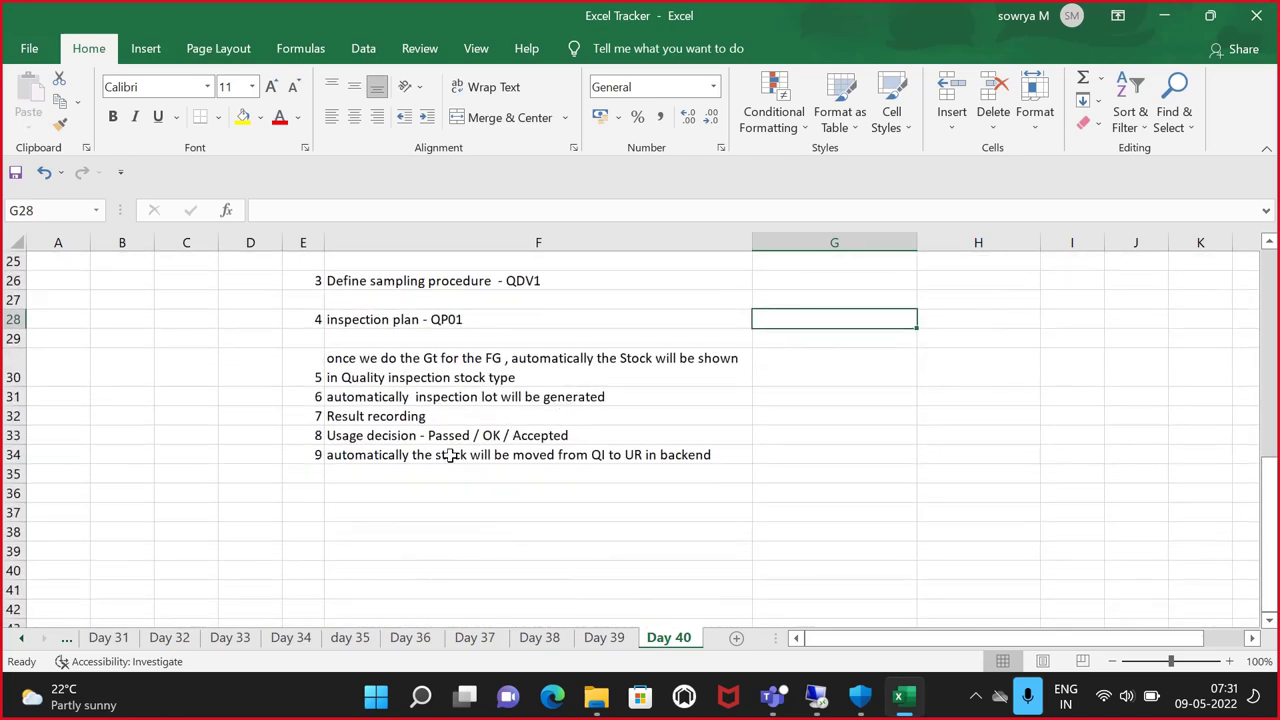
pyautogui.click(452, 507)
pyautogui.scroll(6, 490, 472)
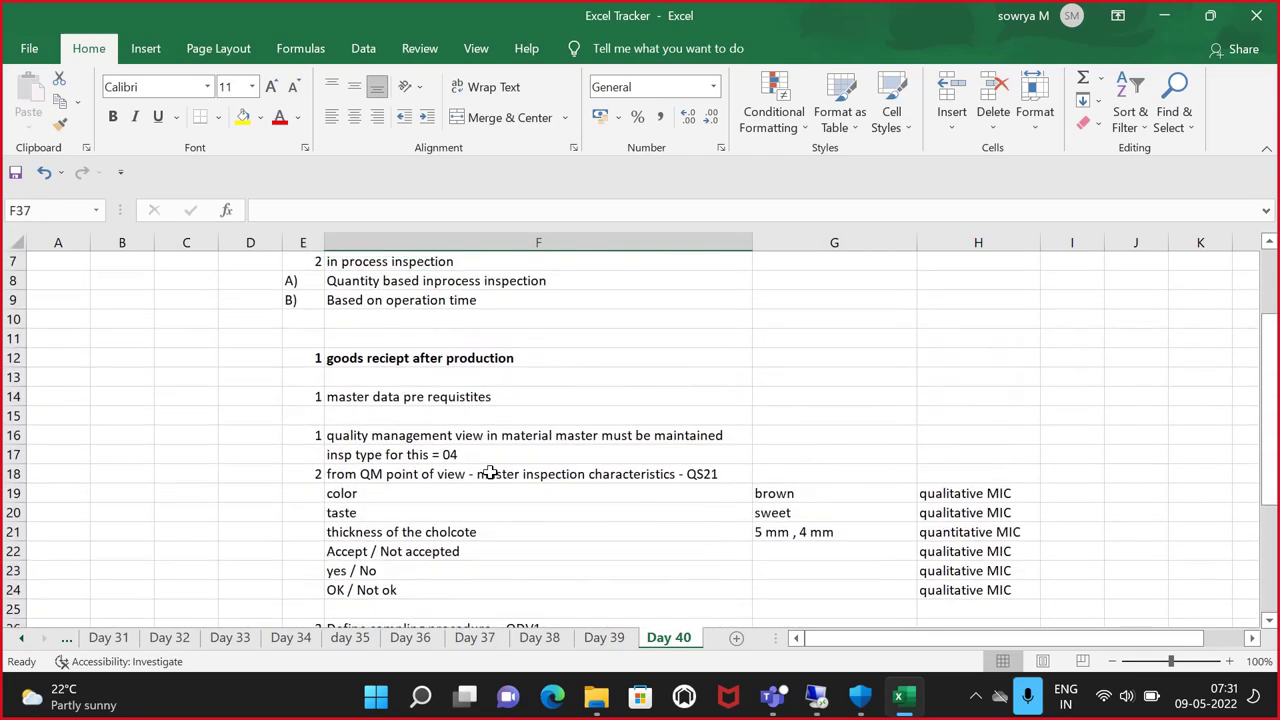
pyautogui.scroll(2, 508, 446)
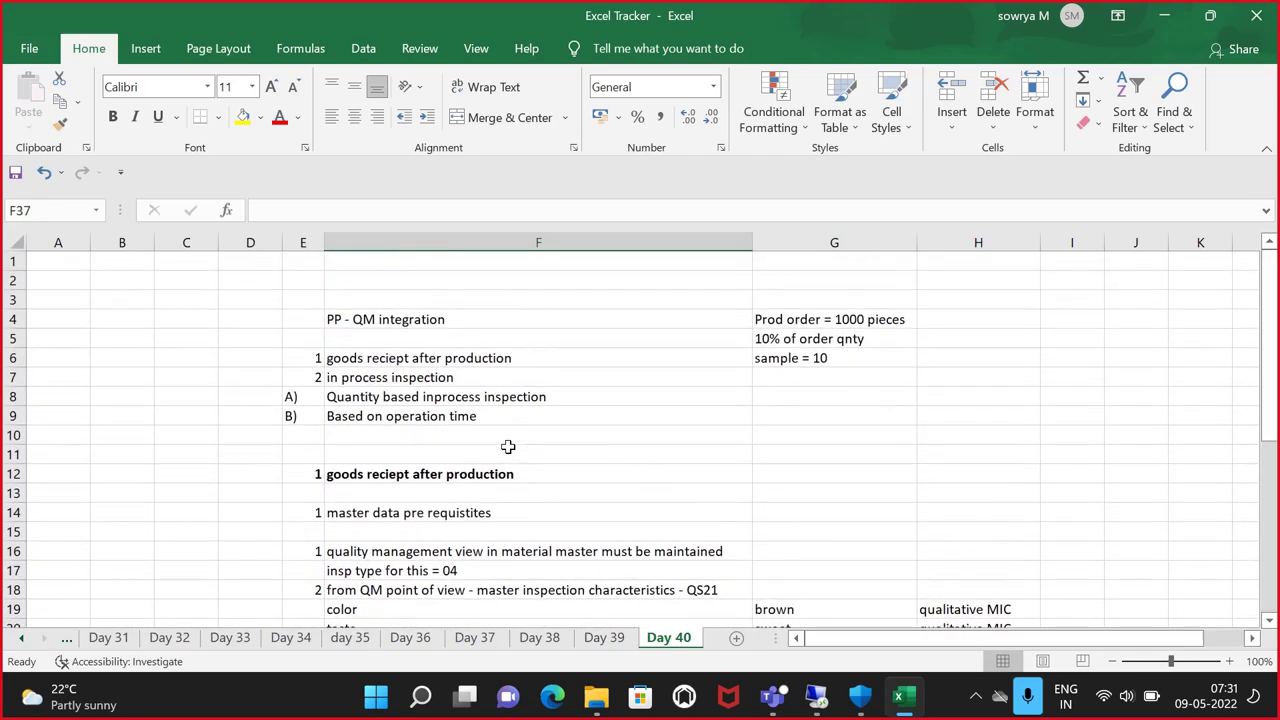
# Switch to the SAP remote desktop session, maximize it and start the Create Material transaction MM01
pyautogui.scroll(-6, 523, 440)
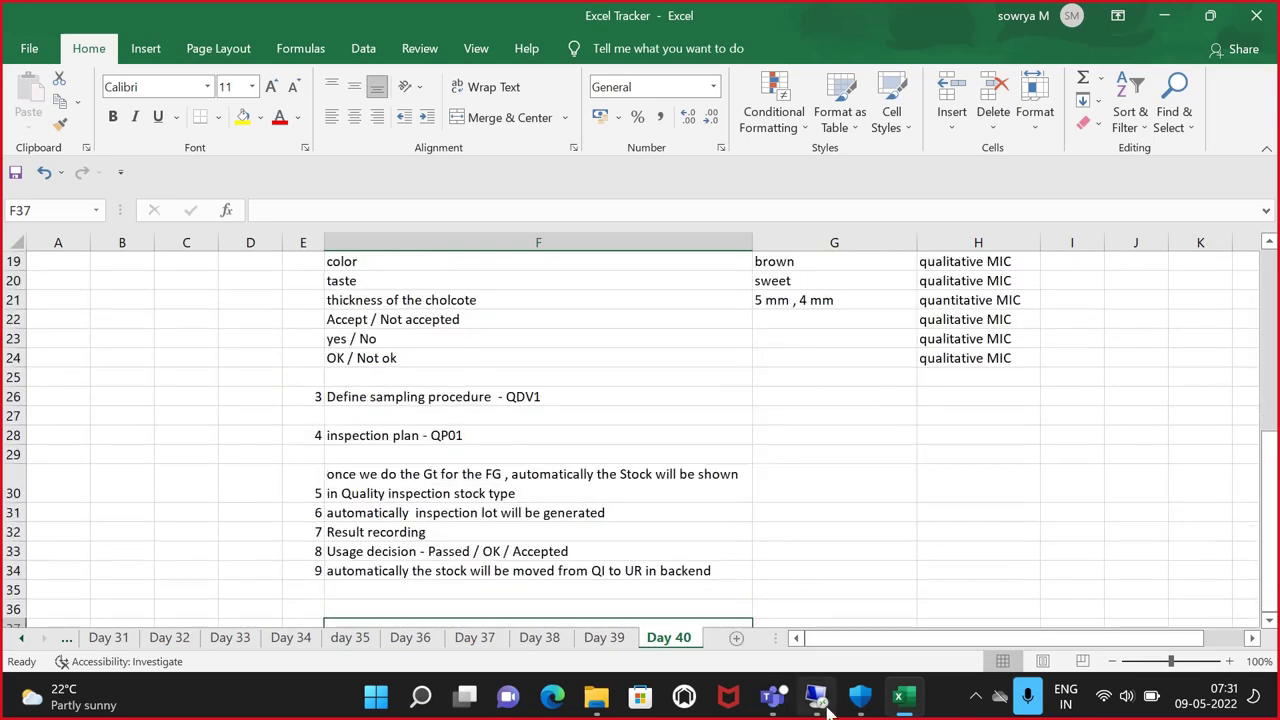
pyautogui.click(825, 710)
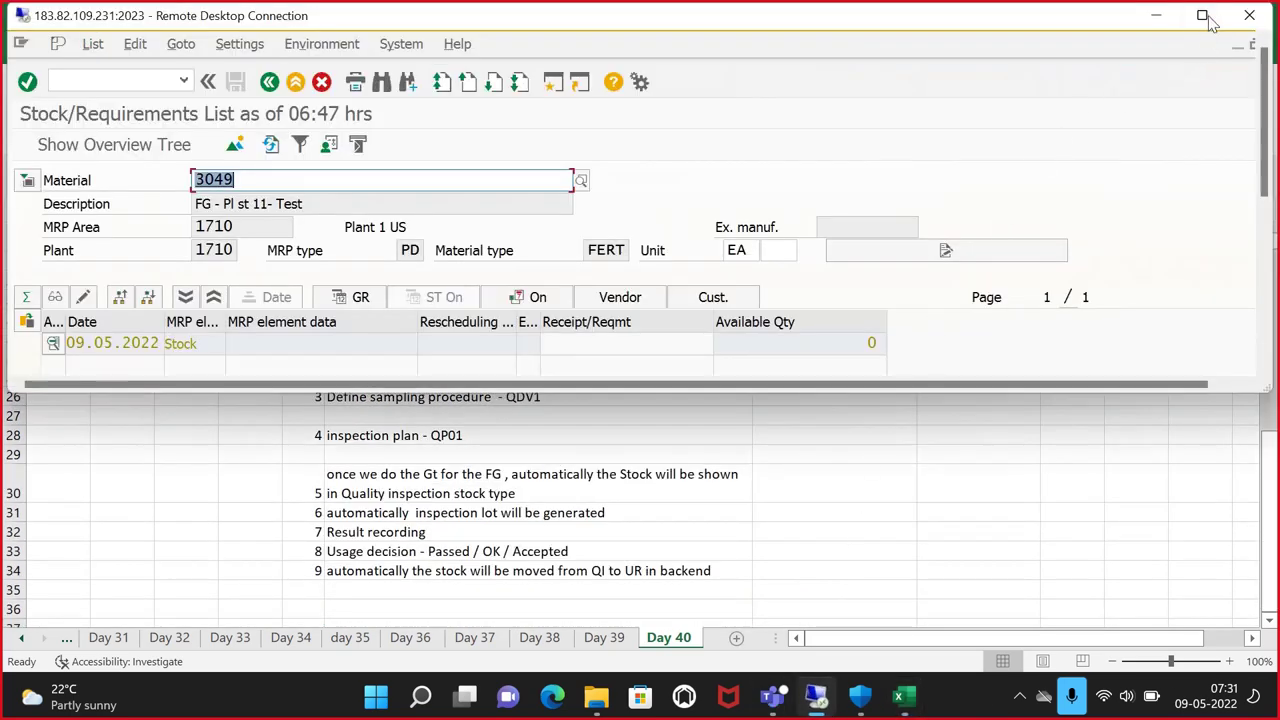
pyautogui.click(1210, 16)
pyautogui.click(142, 51)
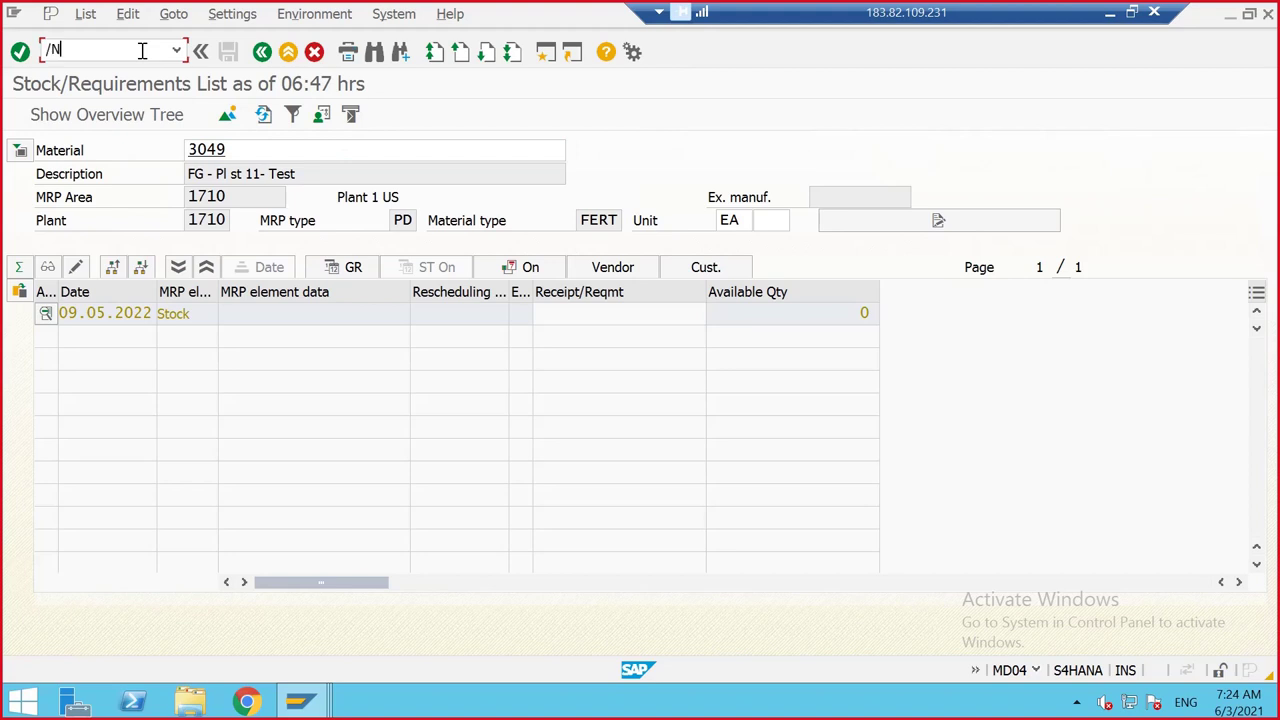
pyautogui.write('/NMM01')
pyautogui.press('Return')
pyautogui.click(229, 165)
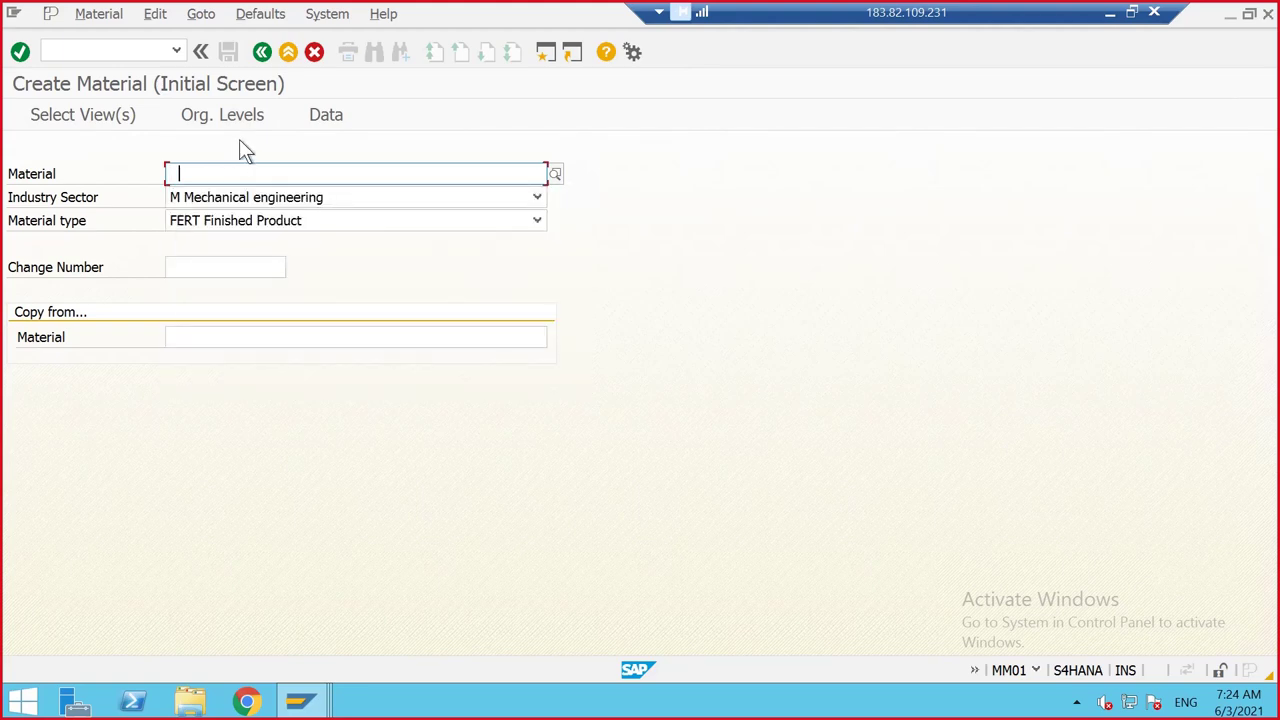
pyautogui.press('BackSpace')
# Run the COOIS order headers list for production plant 1710 and order type PP01
pyautogui.click(122, 45)
pyautogui.write('/ncoois')
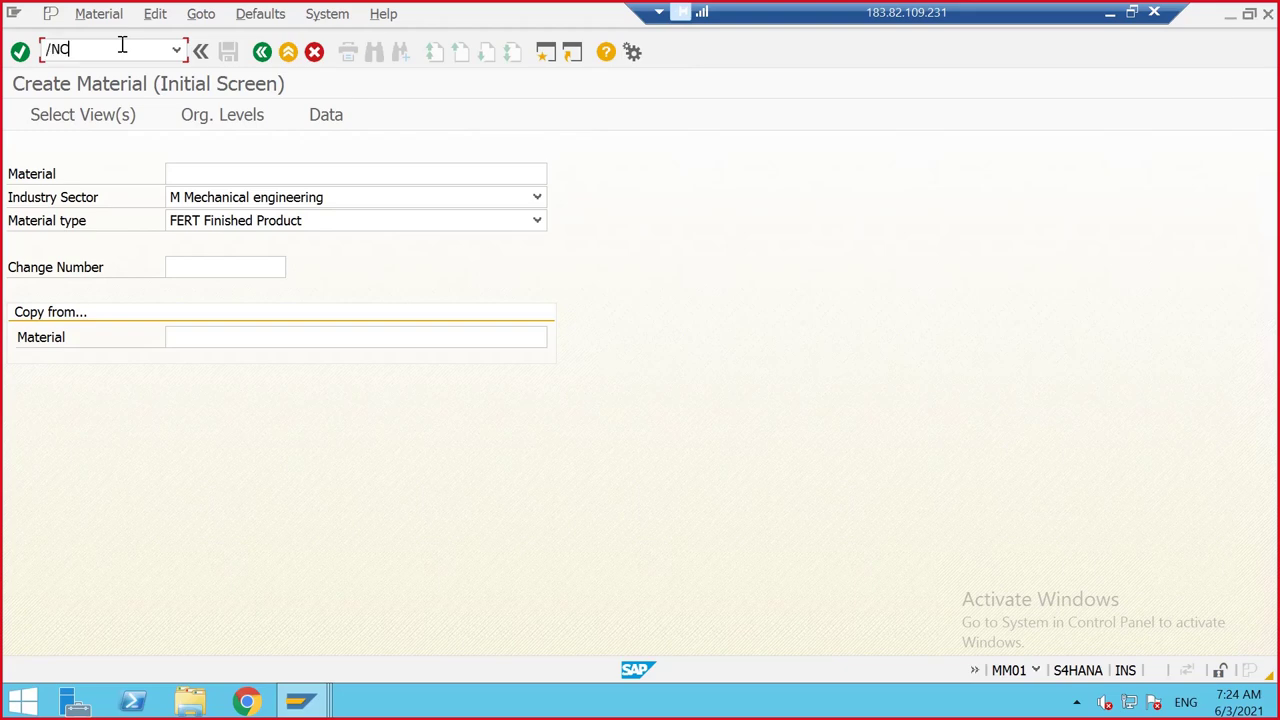
pyautogui.press('Return')
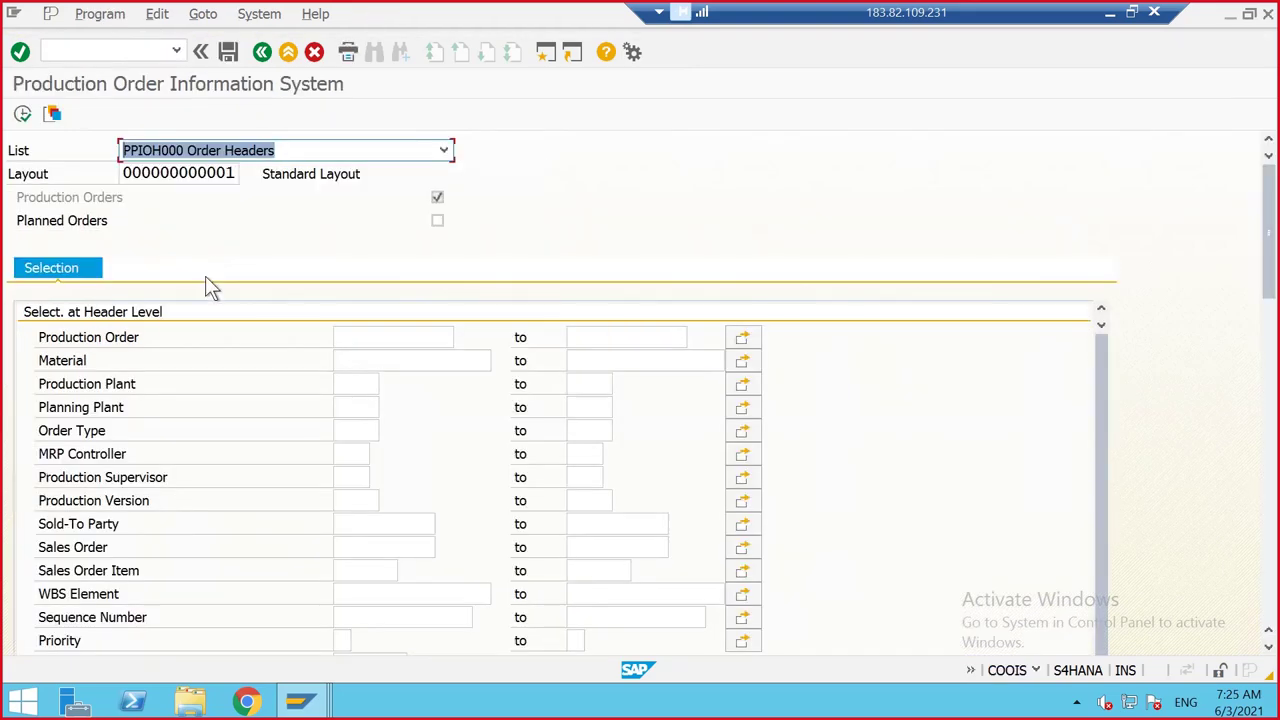
pyautogui.click(345, 383)
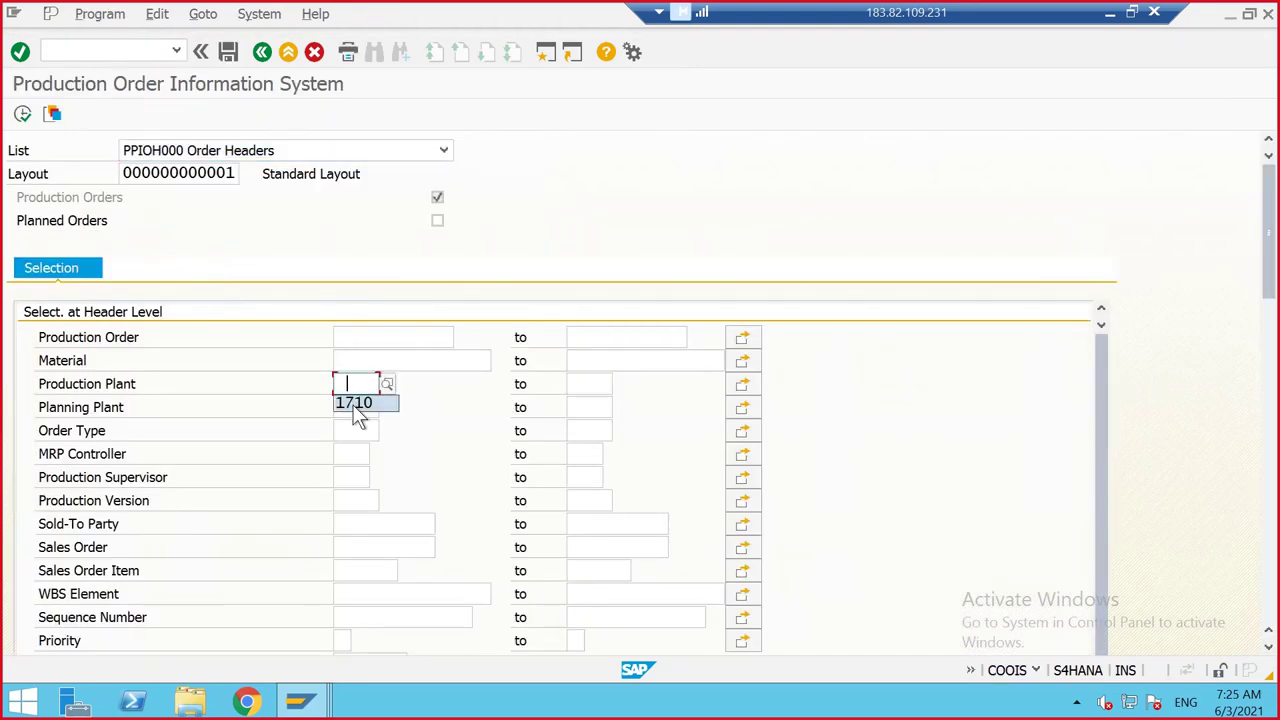
pyautogui.click(355, 397)
pyautogui.click(352, 432)
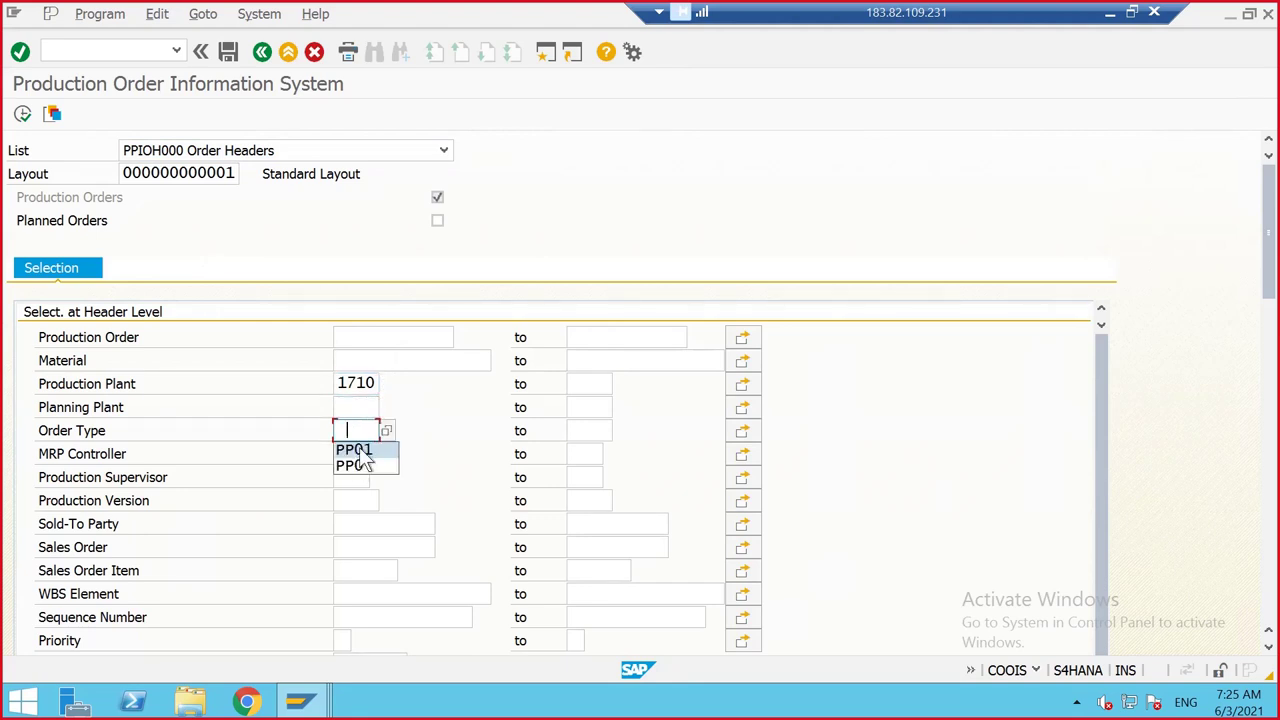
pyautogui.click(356, 447)
pyautogui.click(26, 116)
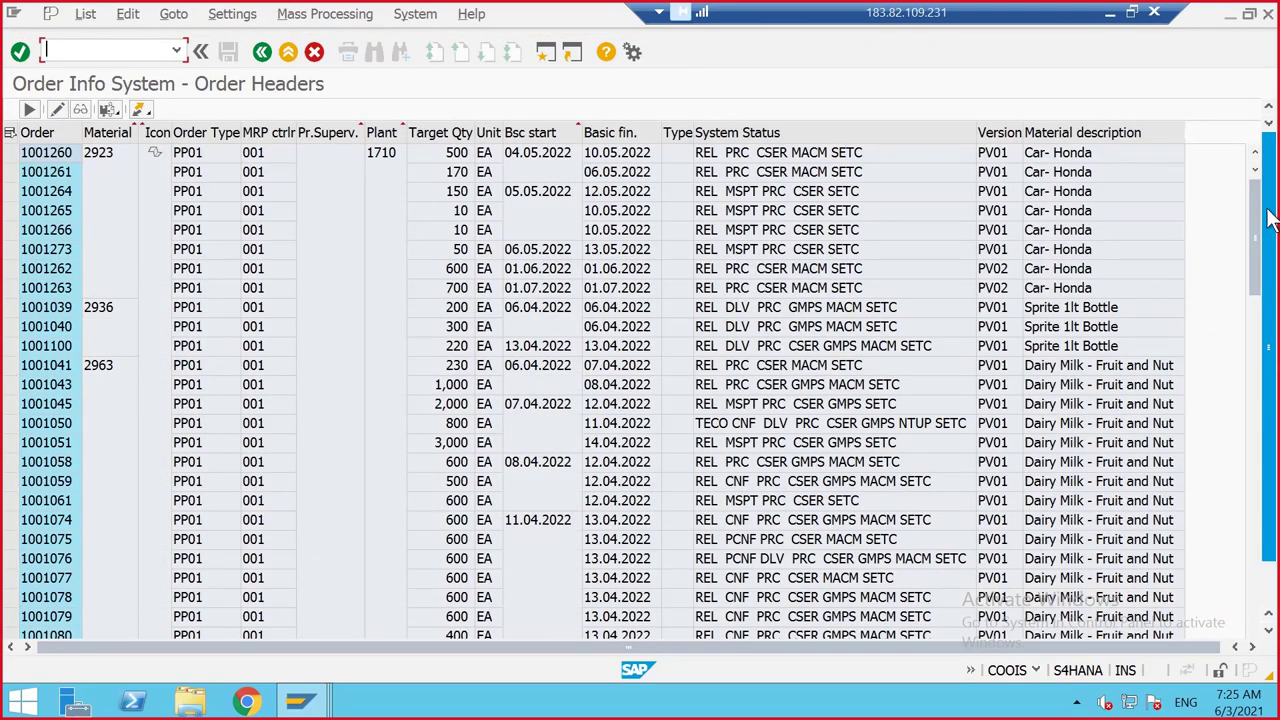
# Look through the production order headers for a finished material suitable for the quality inspection demo
pyautogui.moveTo(1260, 222); pyautogui.dragTo(1252, 280)
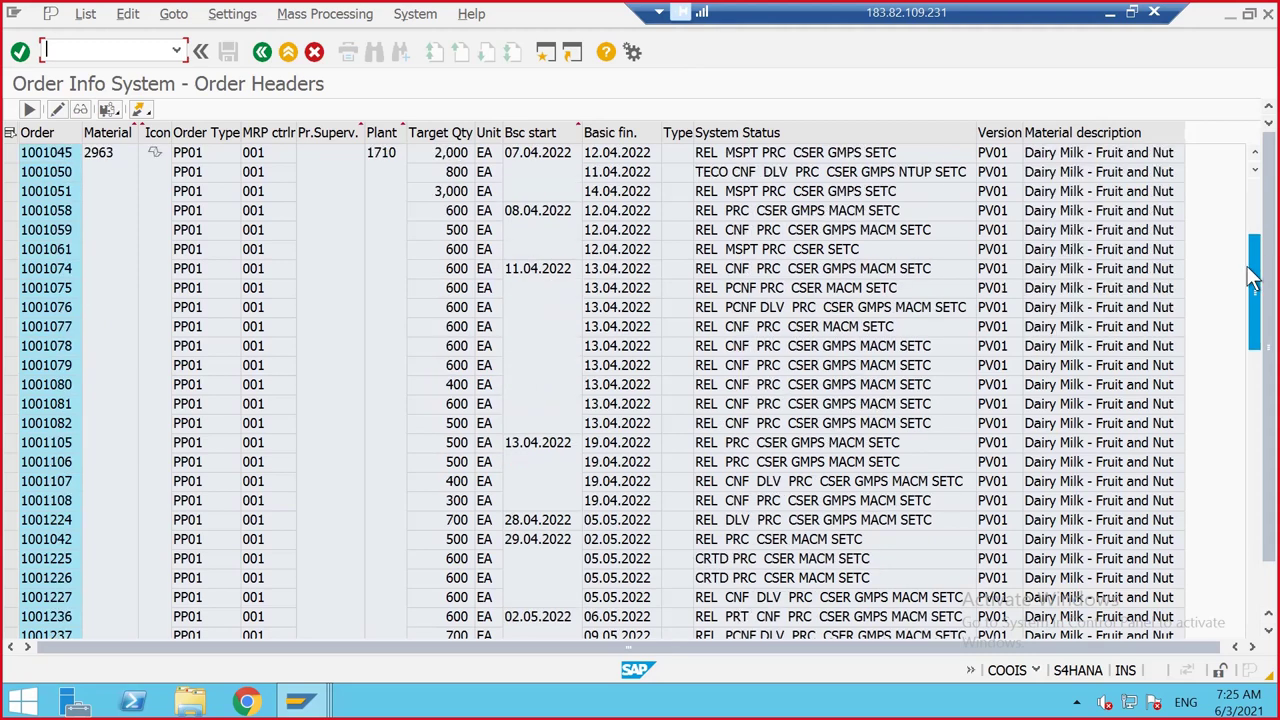
pyautogui.scroll(-1, 1270, 220)
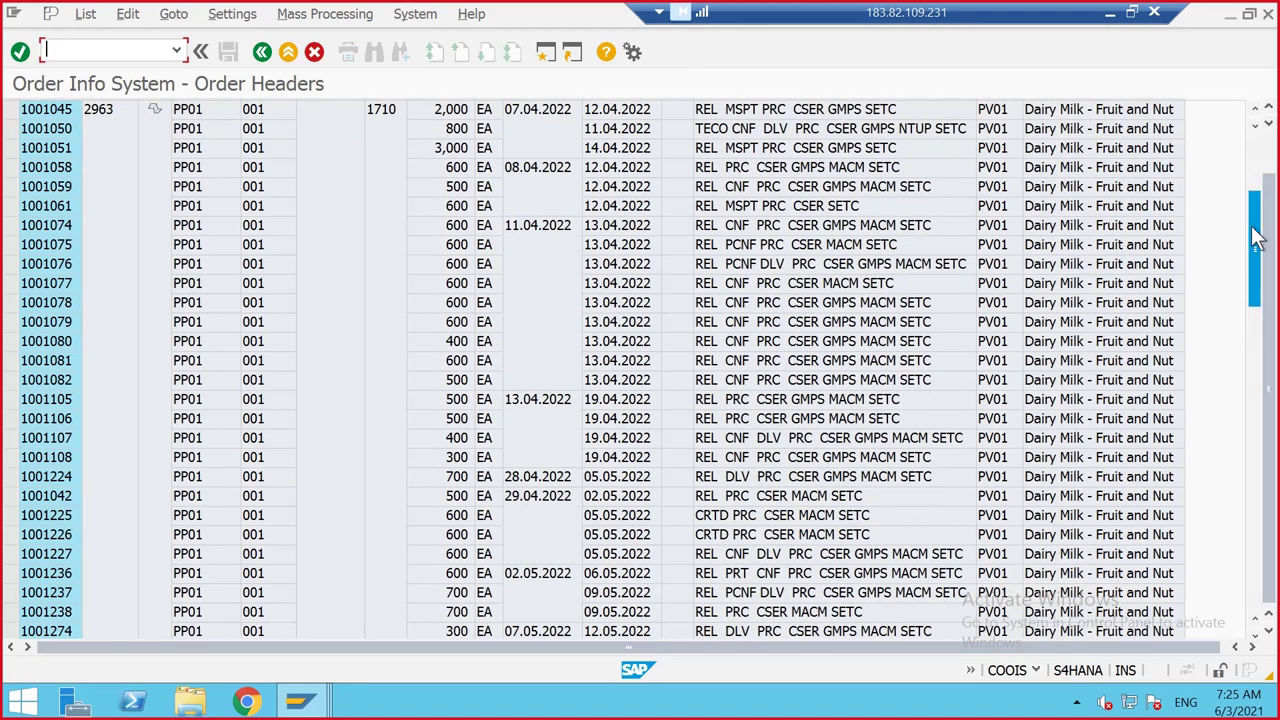
pyautogui.moveTo(1258, 237); pyautogui.dragTo(1254, 560)
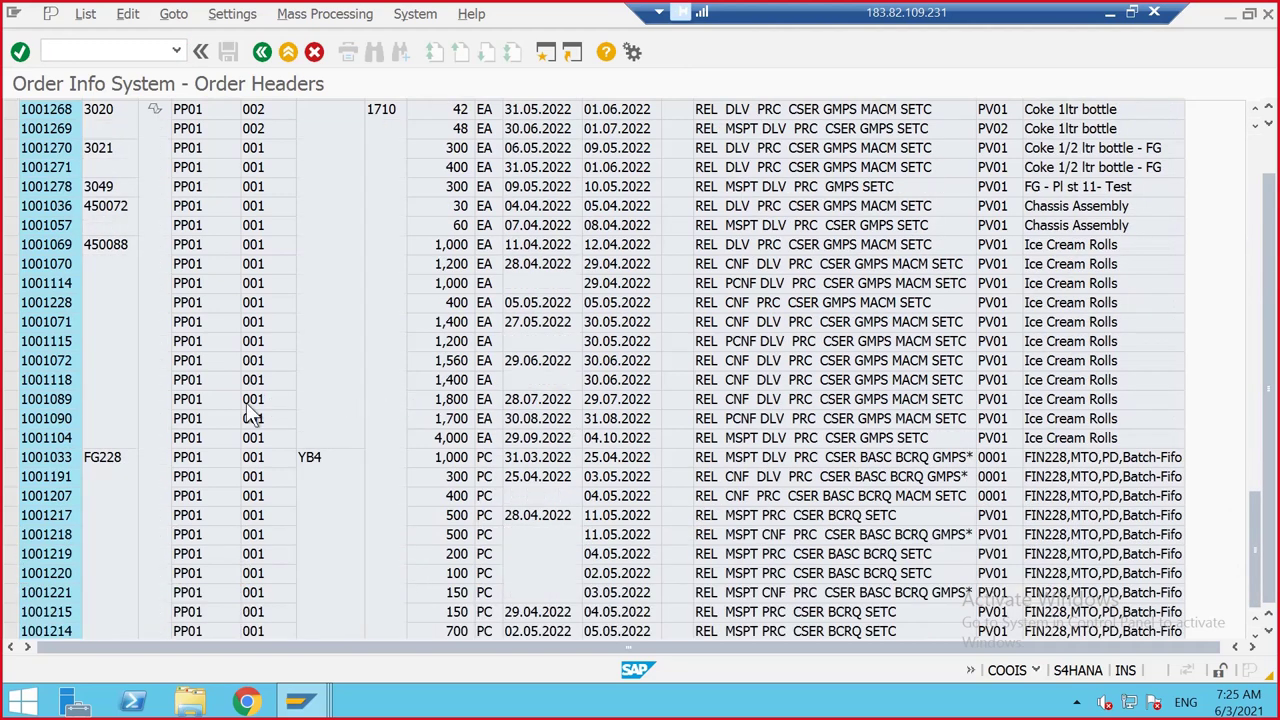
pyautogui.scroll(1, 157, 336)
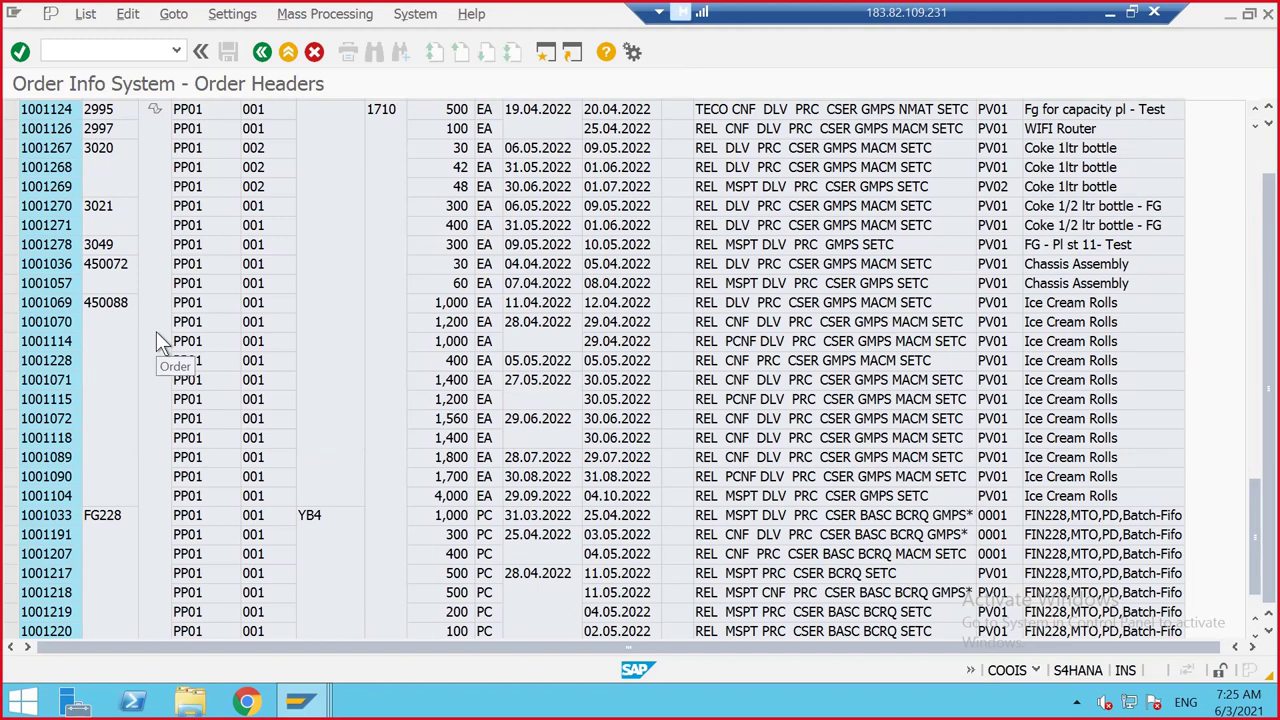
pyautogui.scroll(2, 156, 331)
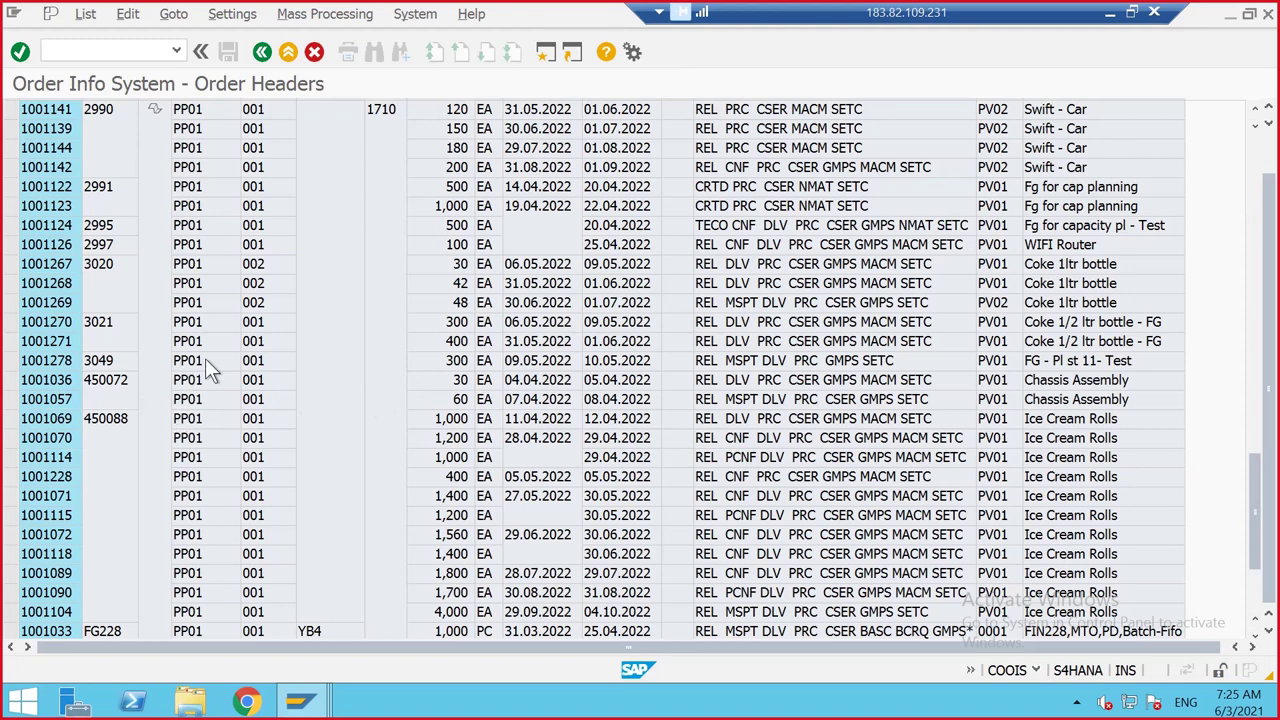
pyautogui.scroll(2, 207, 368)
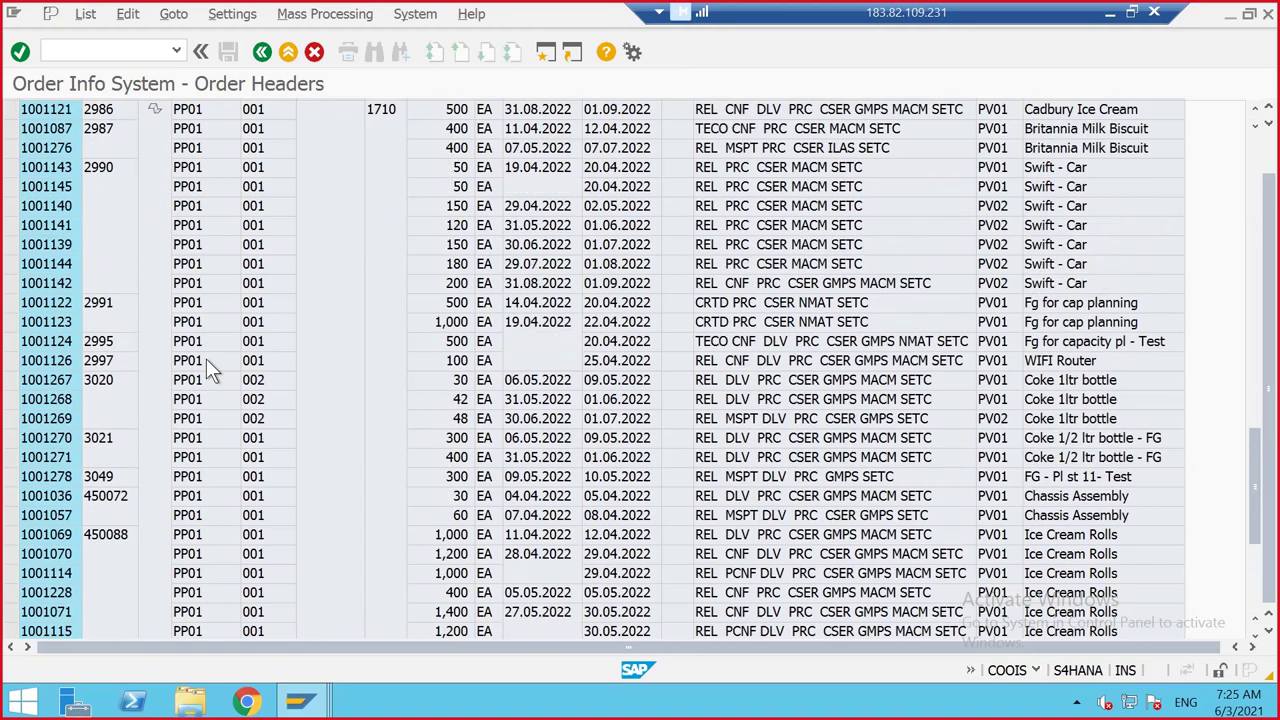
pyautogui.scroll(1, 208, 368)
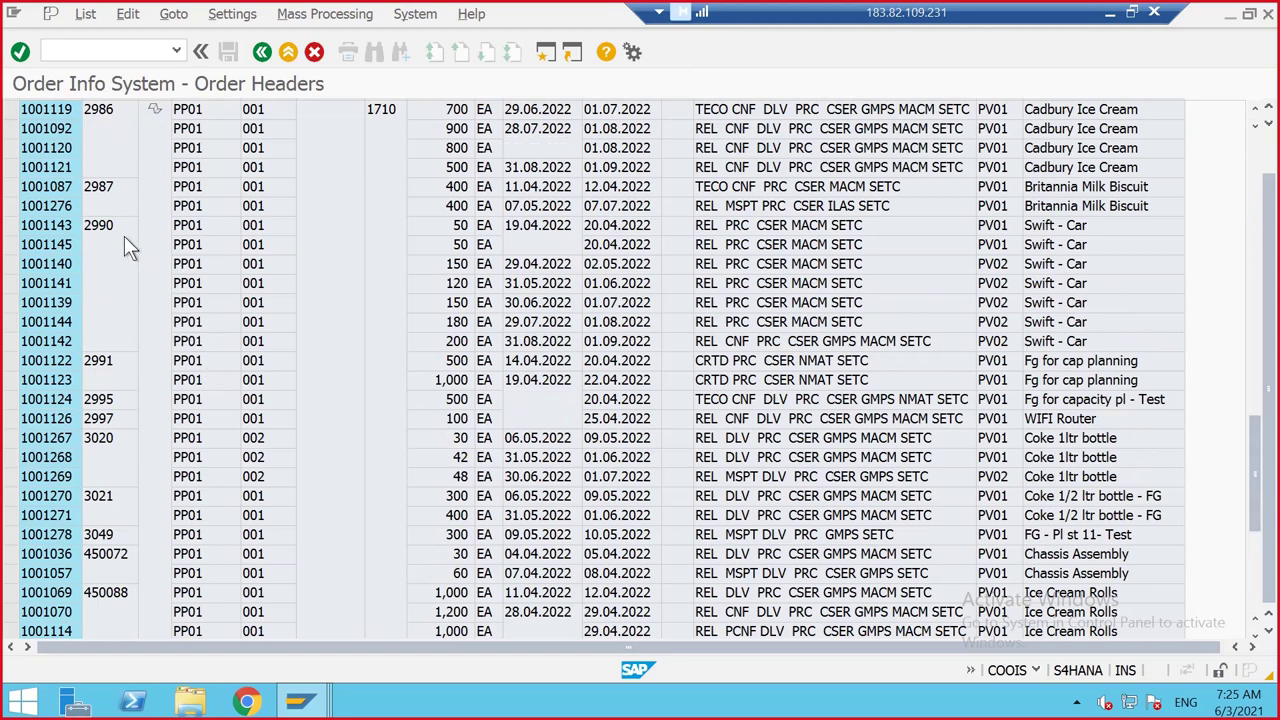
pyautogui.scroll(7, 205, 304)
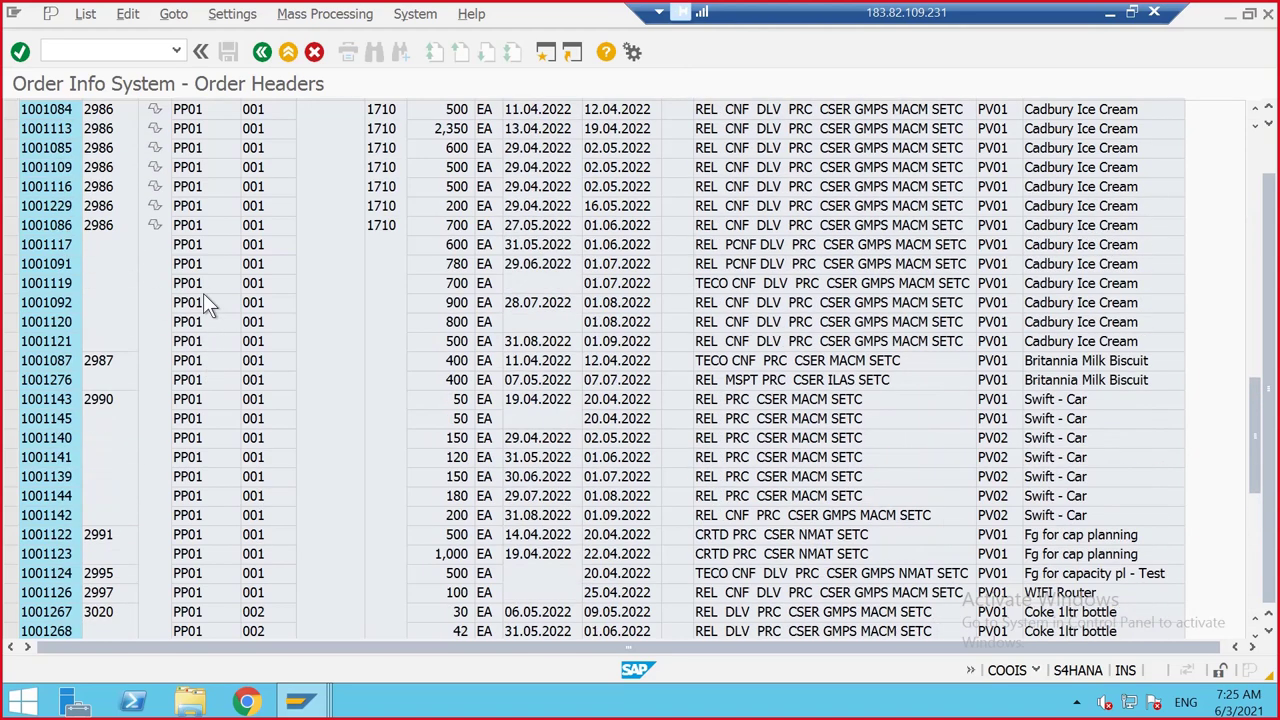
pyautogui.scroll(14, 205, 304)
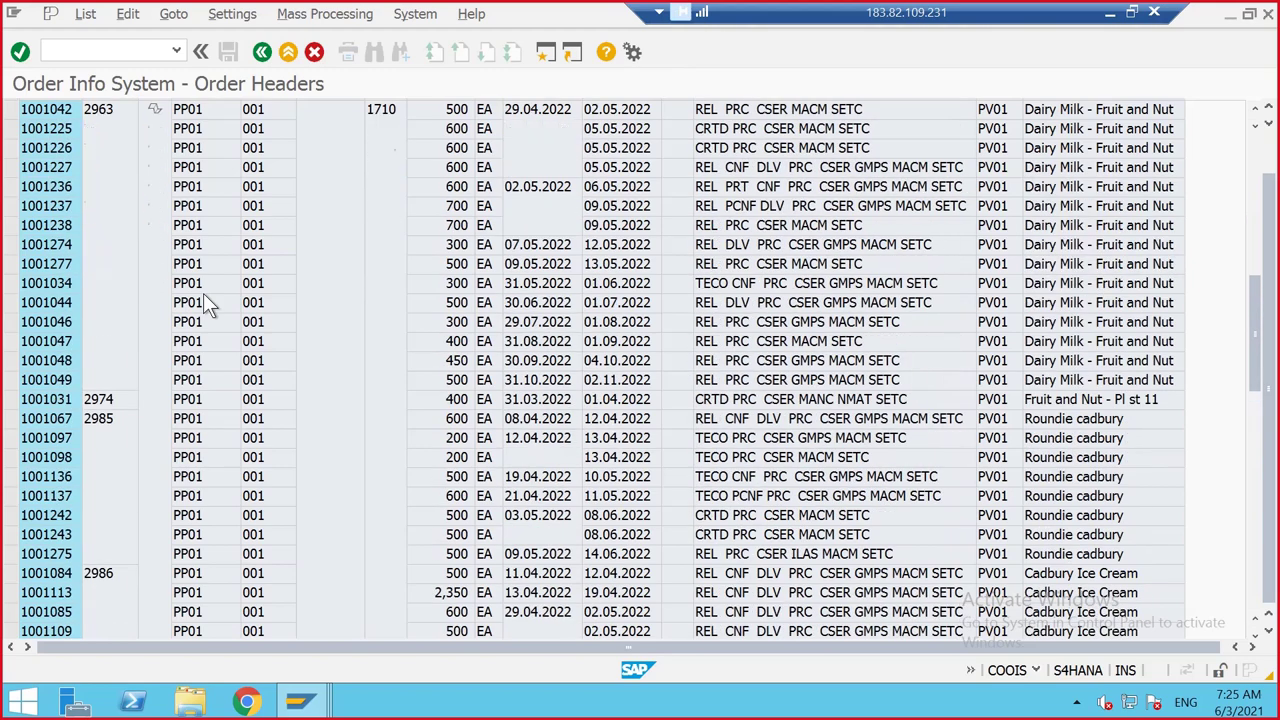
pyautogui.scroll(2, 404, 260)
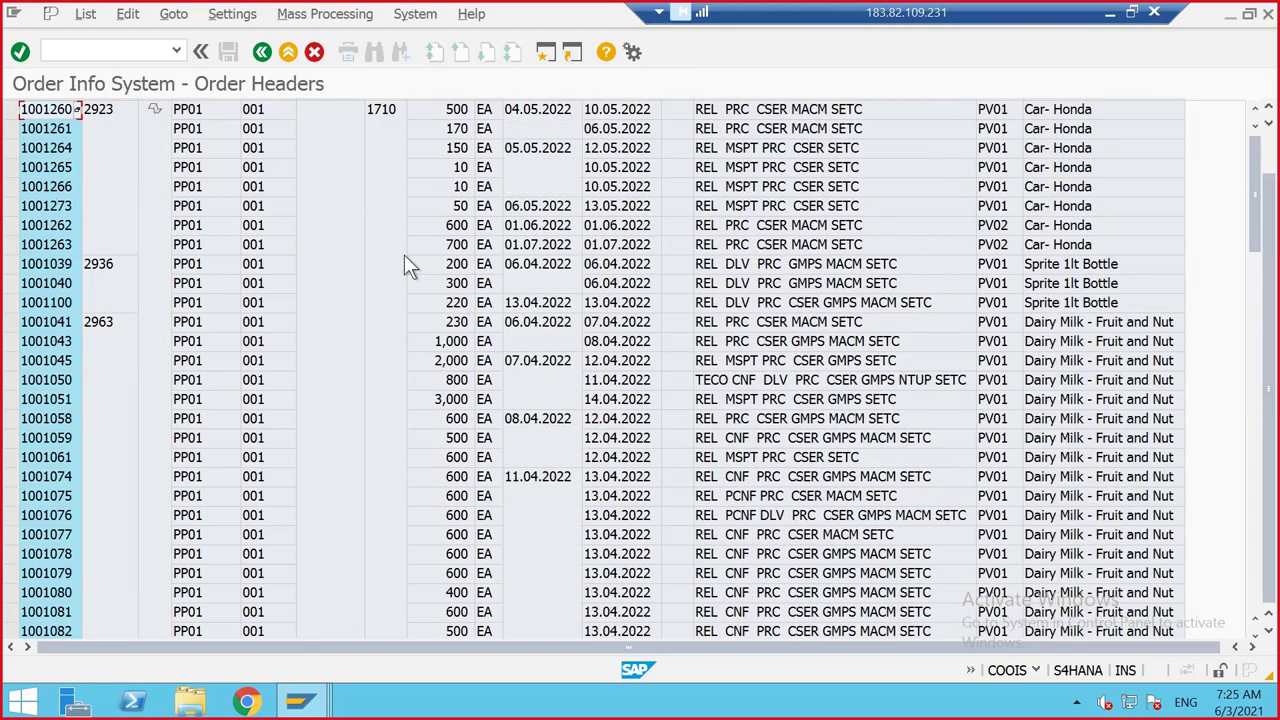
# Pick material 2936, Sprite 1lt Bottle, from the order list and enter it in transaction MM01 to reach its view selection
pyautogui.click(111, 265)
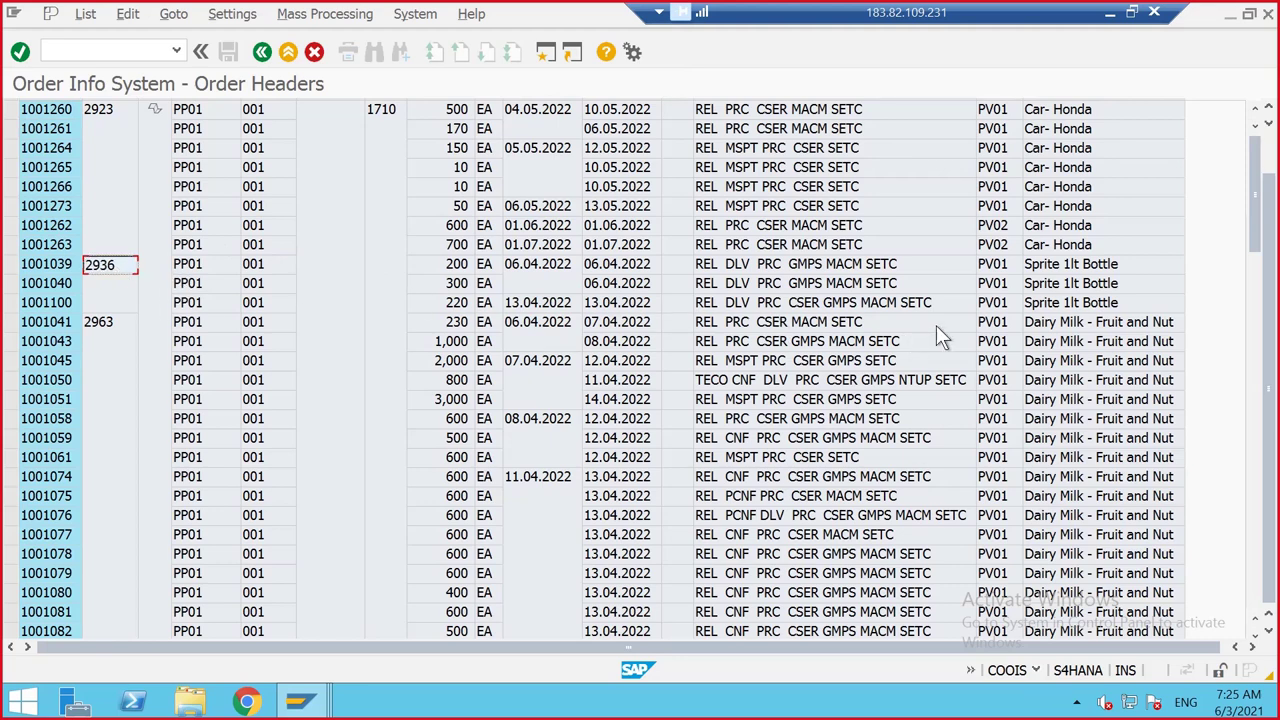
pyautogui.click(1090, 268)
pyautogui.click(112, 268)
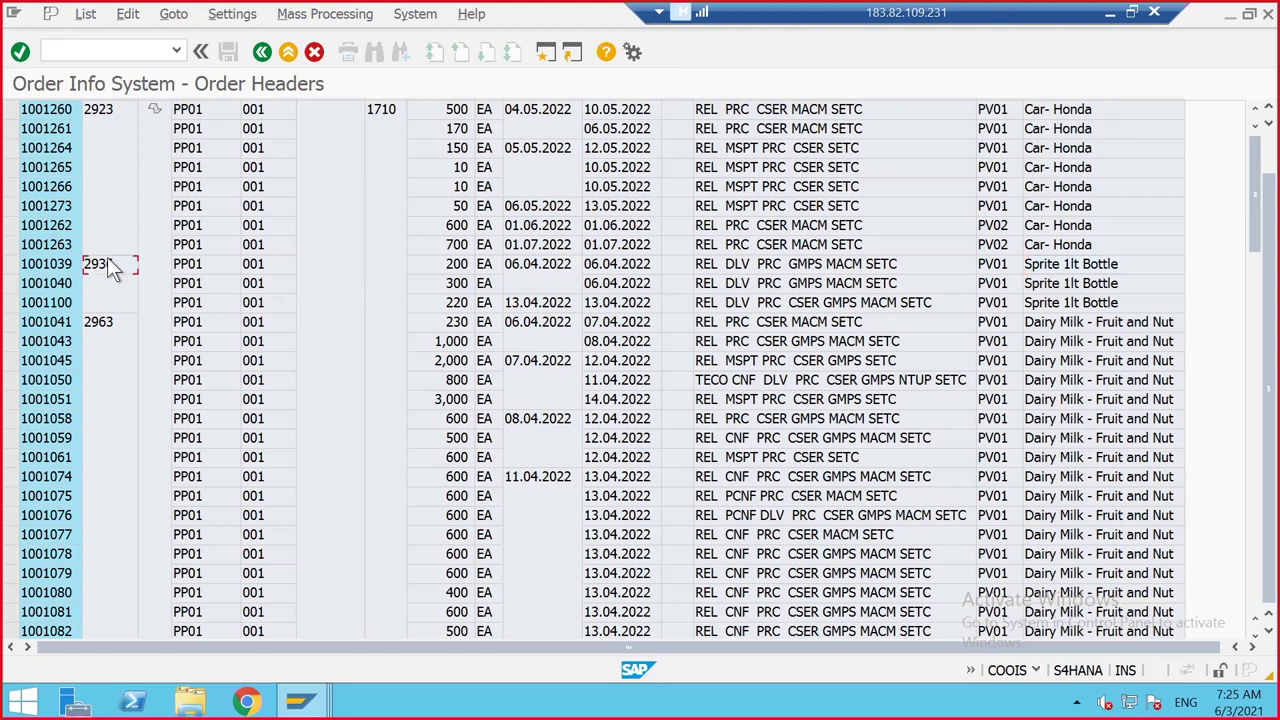
pyautogui.click(79, 45)
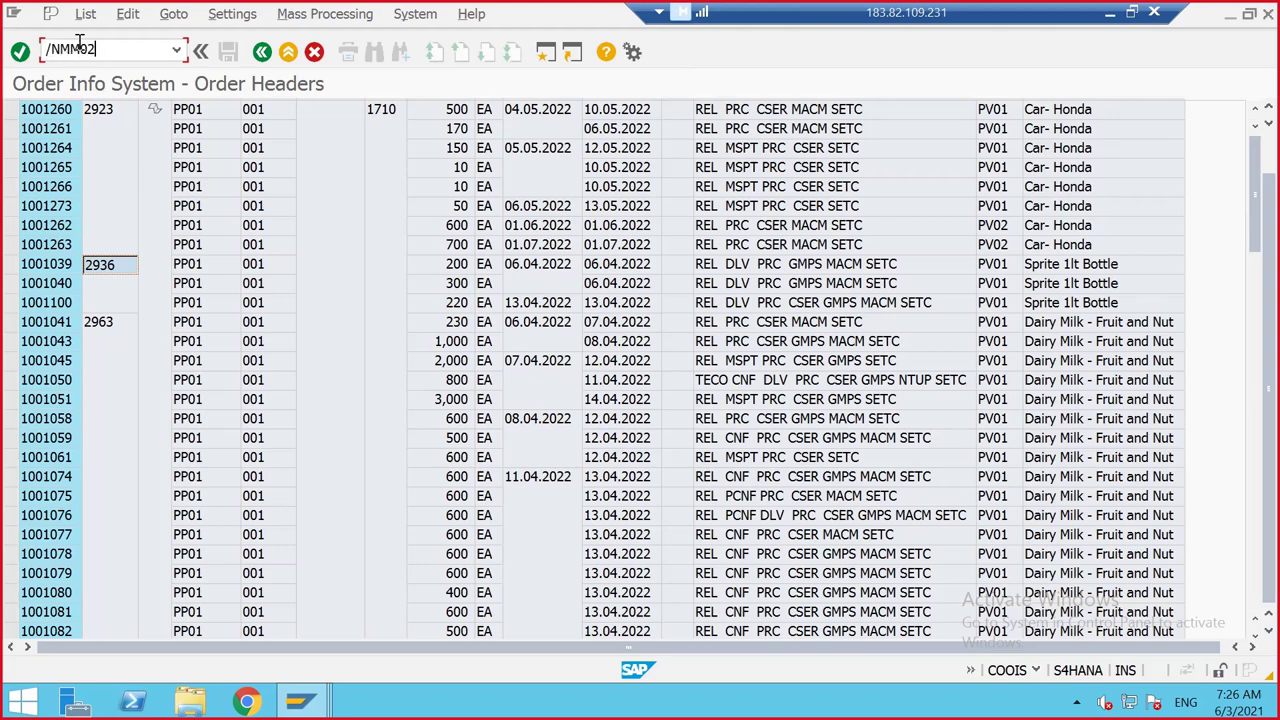
pyautogui.write('/NMM01')
pyautogui.press('Return')
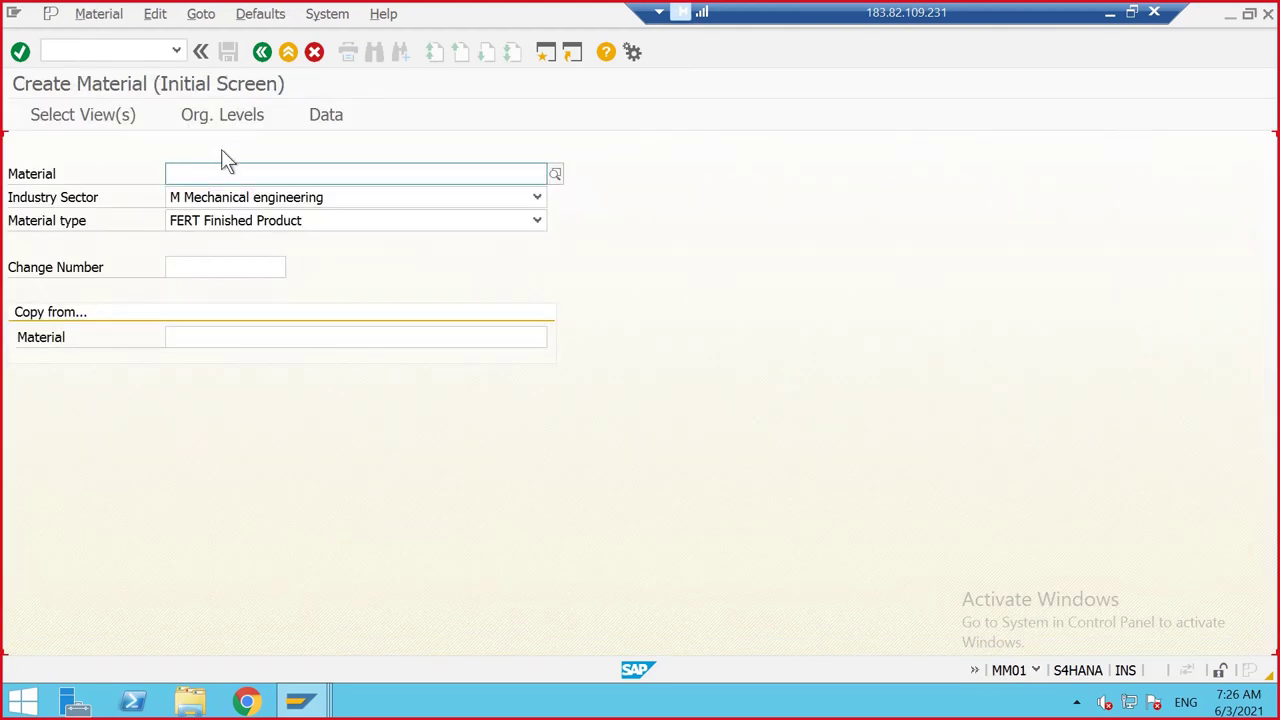
pyautogui.click(226, 176)
pyautogui.write('2936')
pyautogui.press('Return')
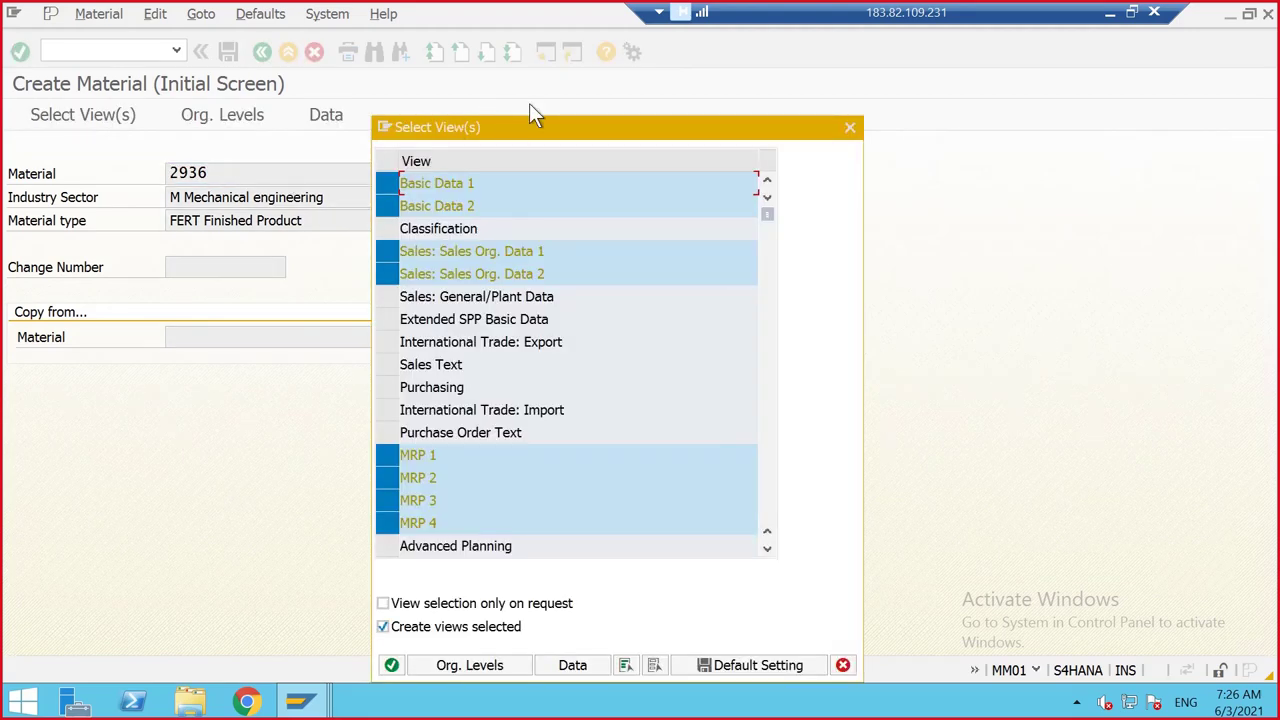
# Deselect MRP 1 to 4, Work Scheduling, Accounting 1 and Accounting 2, and choose the Quality Management view for material 2936
pyautogui.scroll(-4, 600, 315)
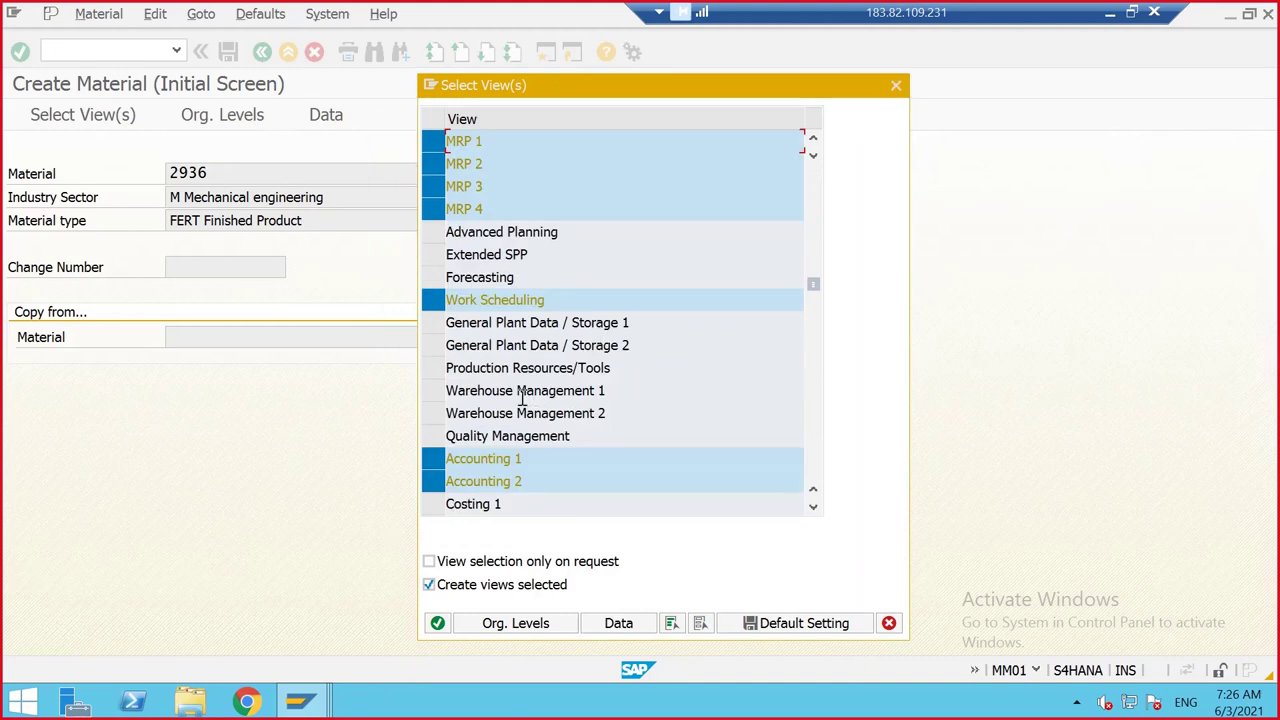
pyautogui.click(433, 300)
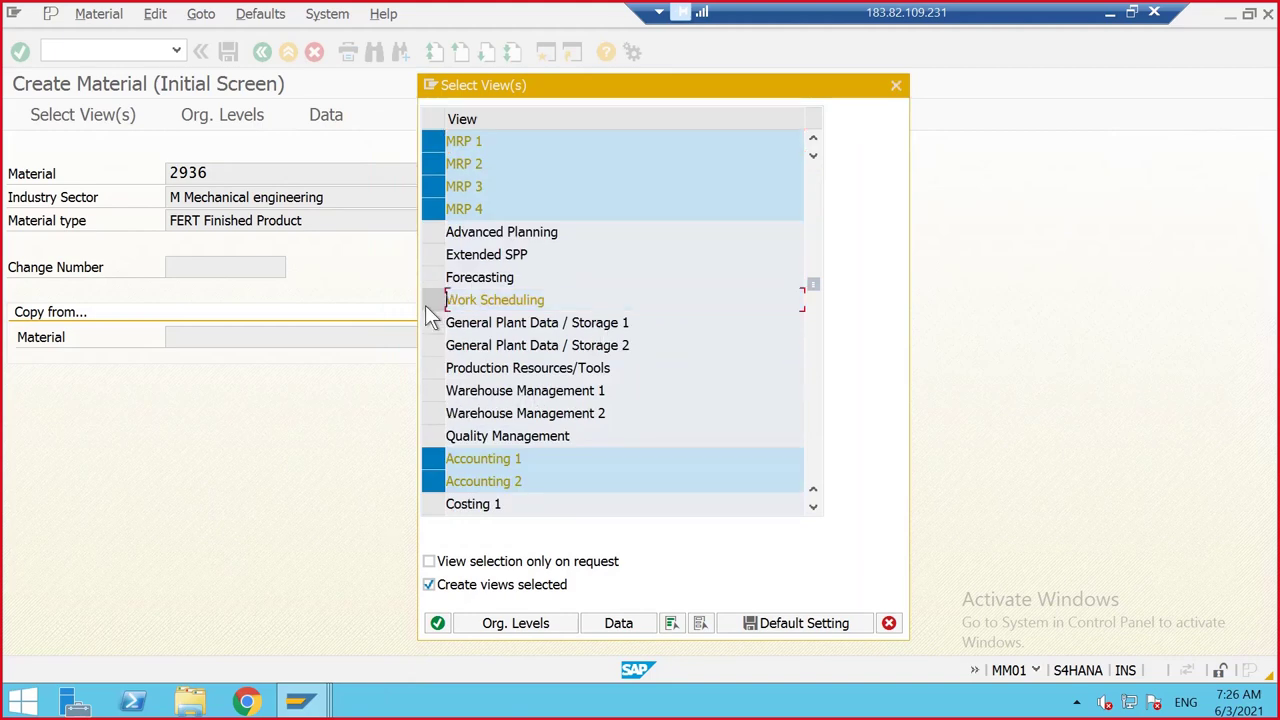
pyautogui.click(449, 462)
pyautogui.click(449, 481)
pyautogui.click(449, 459)
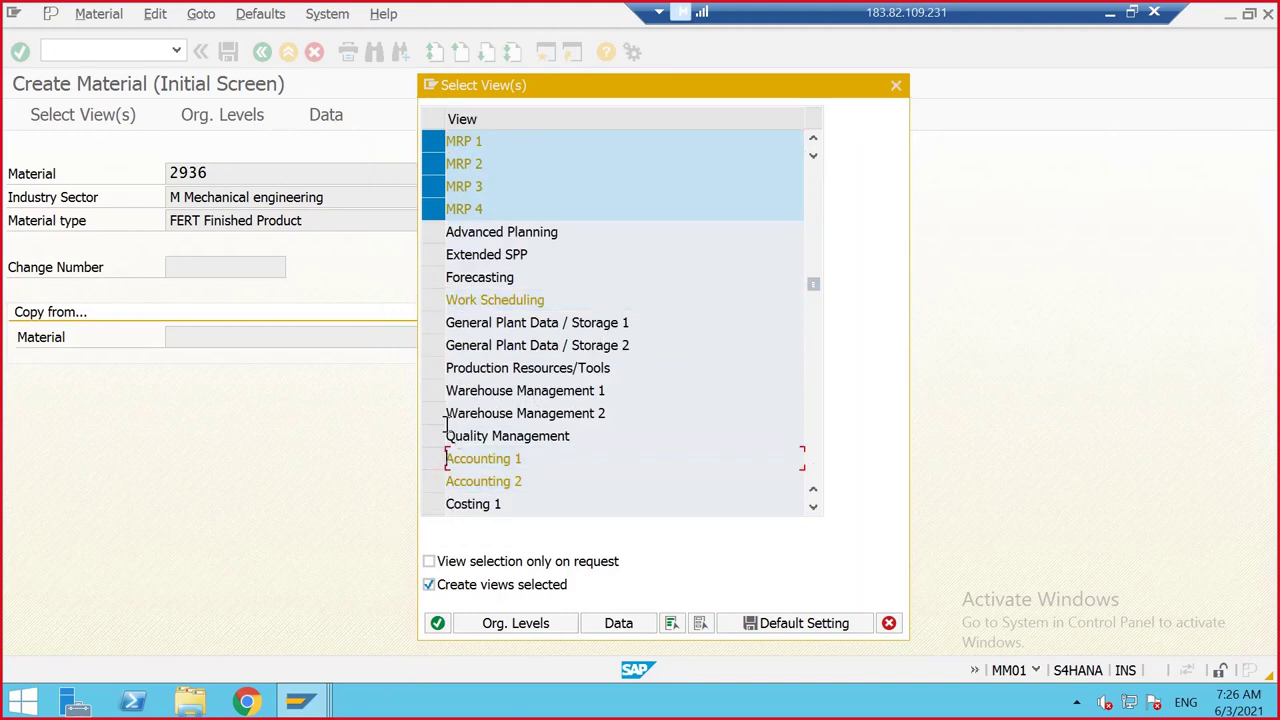
pyautogui.click(434, 438)
pyautogui.click(436, 209)
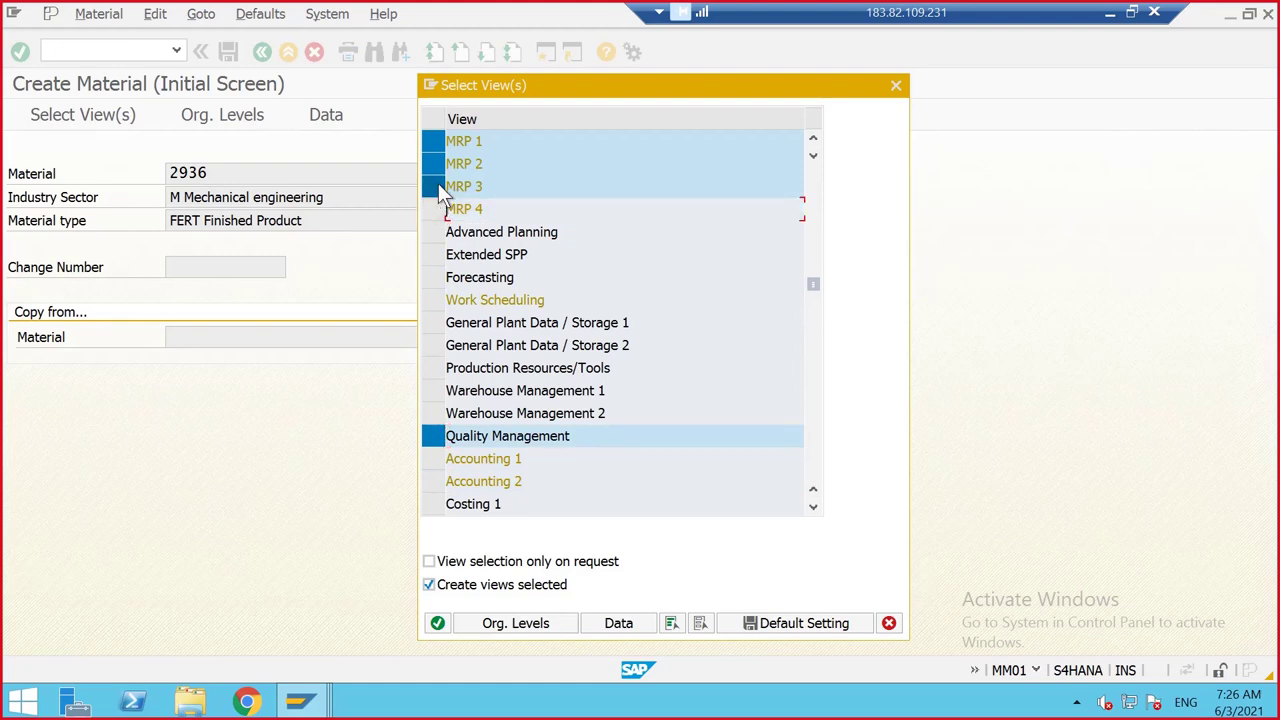
pyautogui.click(437, 186)
pyautogui.click(438, 163)
pyautogui.click(439, 141)
pyautogui.scroll(1, 541, 290)
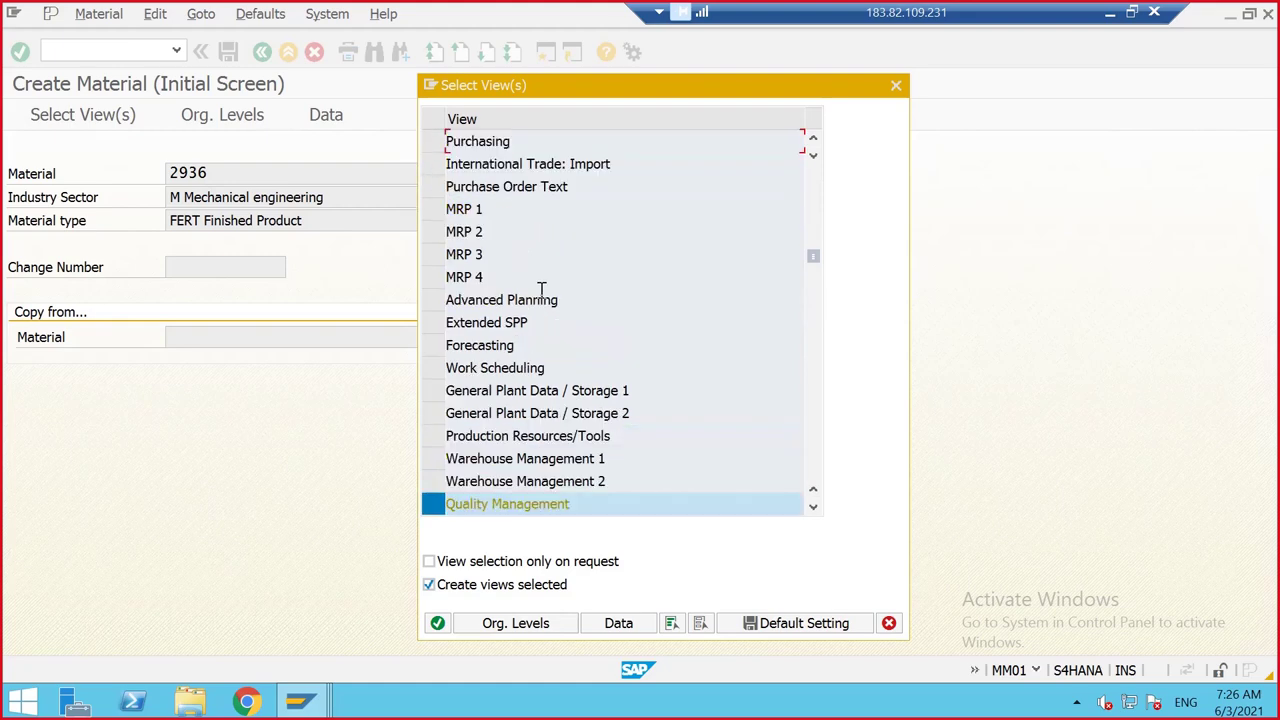
pyautogui.scroll(-2, 497, 437)
pyautogui.click(438, 623)
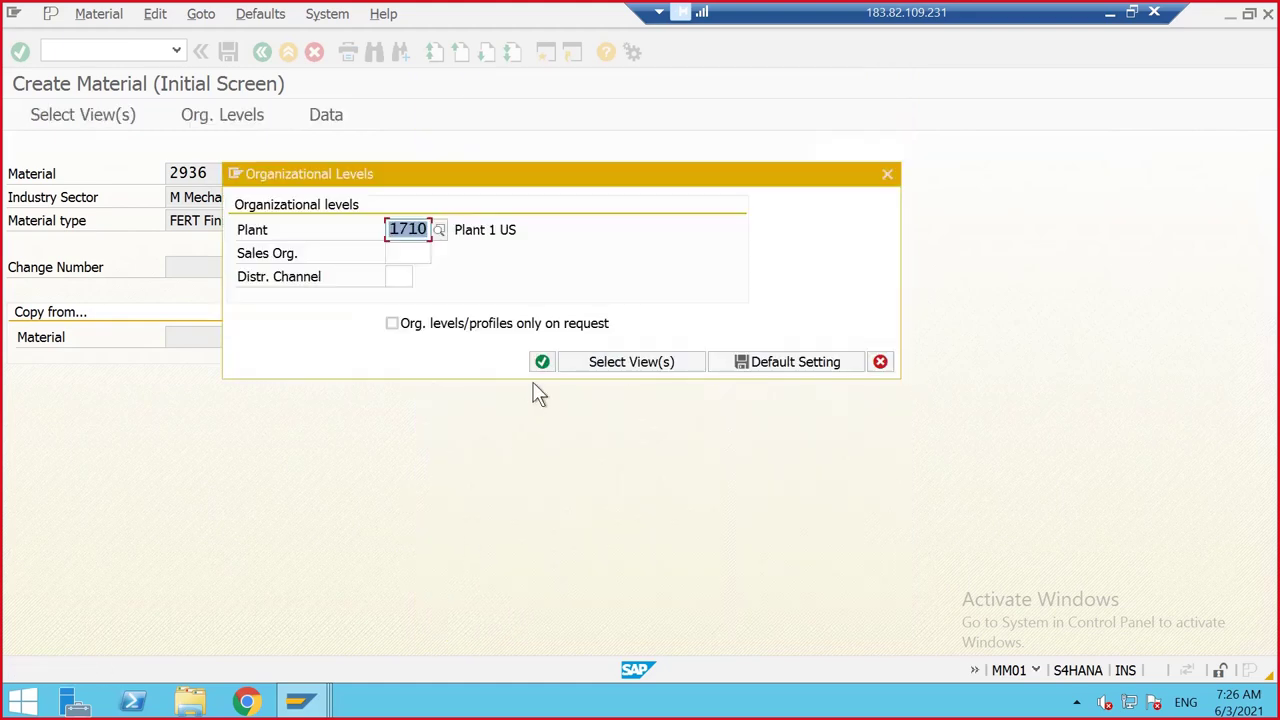
# Try to create the Quality Management view of material 2936 for plant 1710, and close the organizational levels
pyautogui.click(418, 252)
pyautogui.click(414, 229)
pyautogui.click(541, 362)
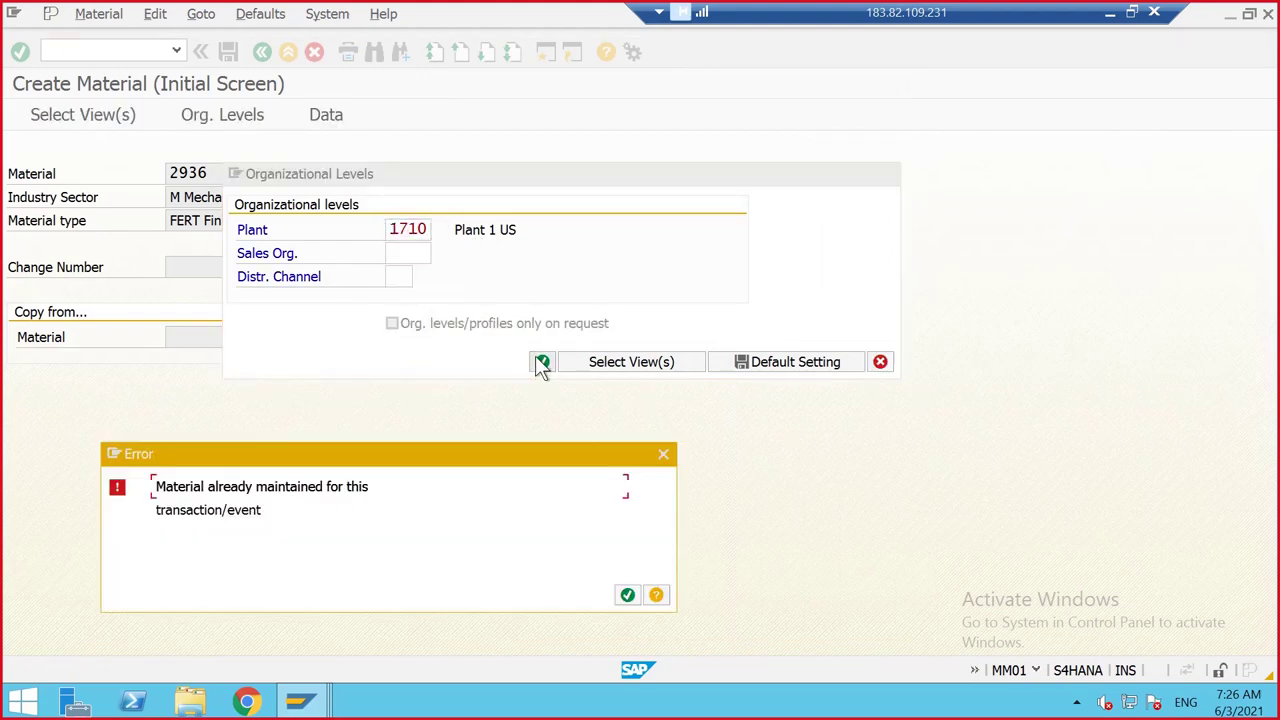
pyautogui.click(627, 595)
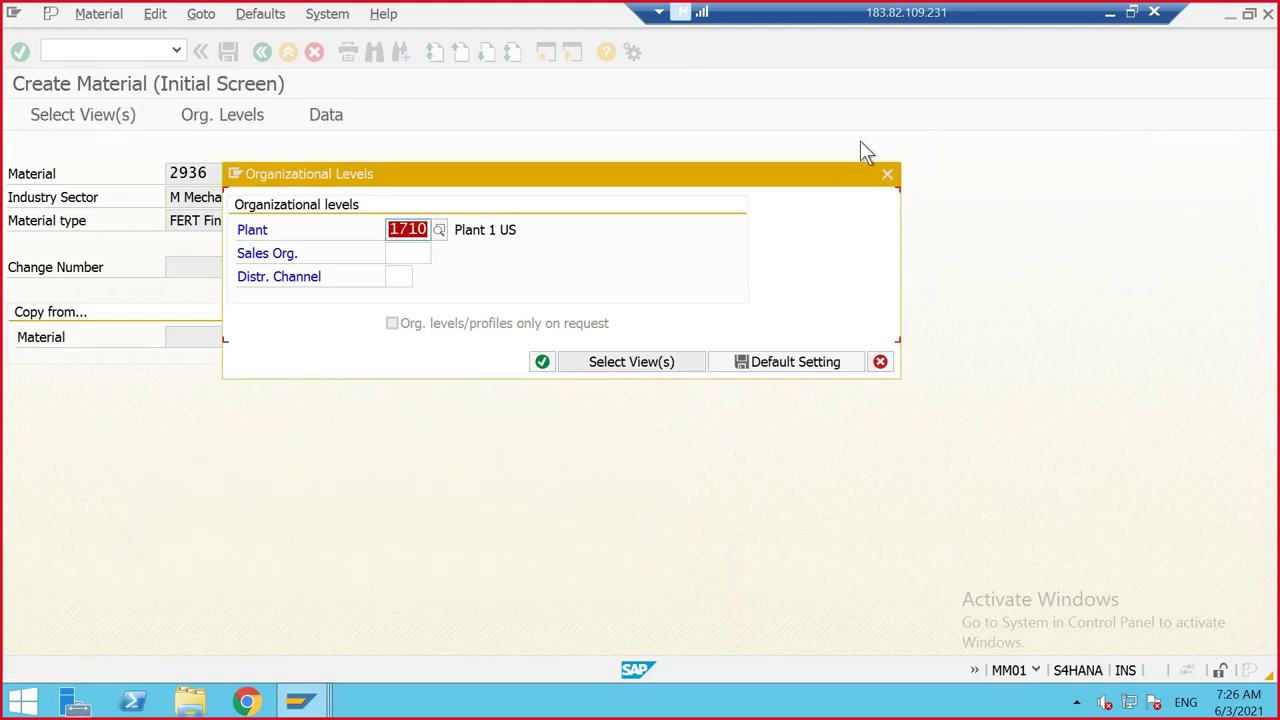
pyautogui.click(887, 175)
# Check the open Materials List session and switch to the Stock Overview session for material 3049
pyautogui.click(300, 700)
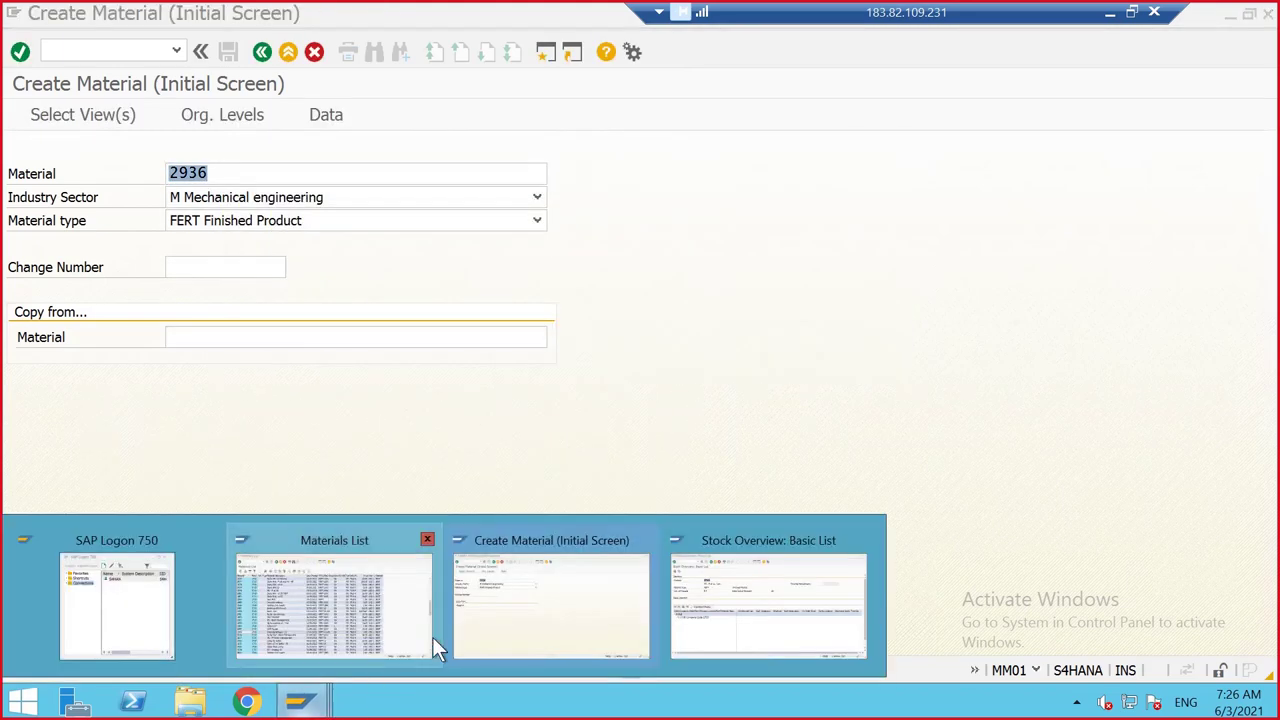
pyautogui.click(293, 600)
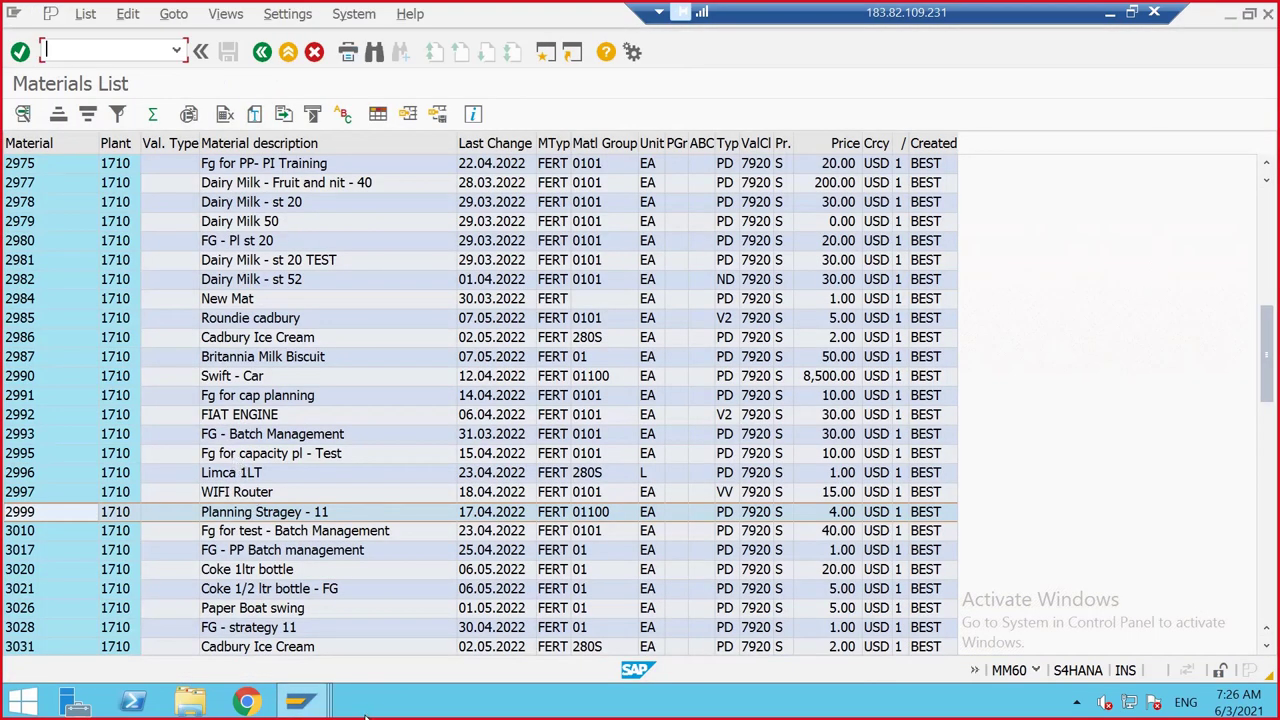
pyautogui.click(300, 700)
pyautogui.click(760, 605)
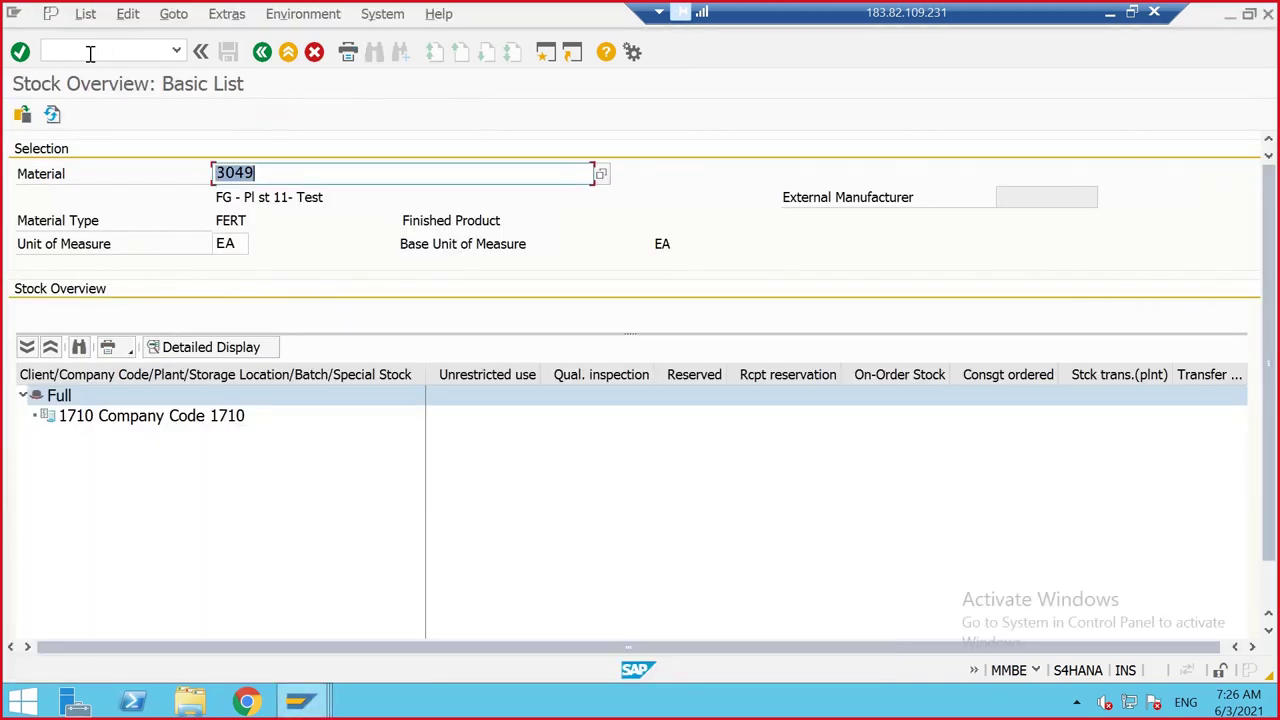
# Open transaction COOIS in place of the stock overview and list the order headers for production plant 1710 and order type PP01
pyautogui.click(90, 54)
pyautogui.write('/NCO')
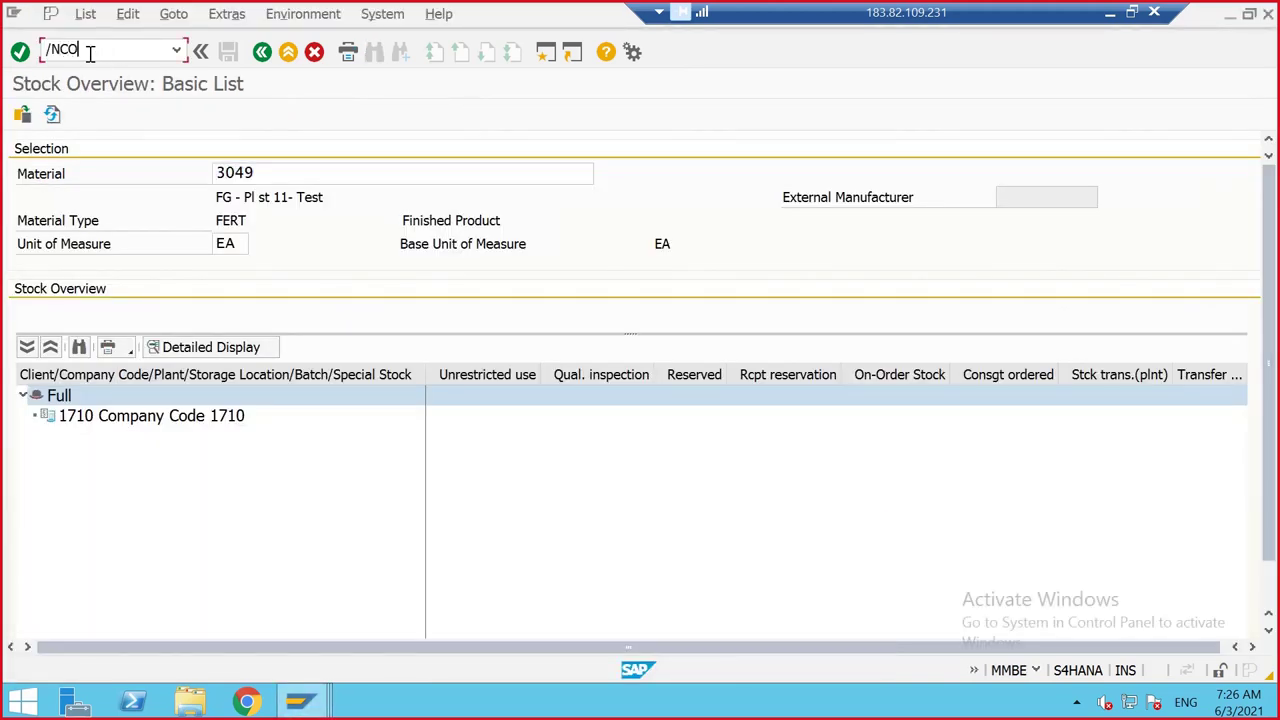
pyautogui.write('OIS')
pyautogui.press('Return')
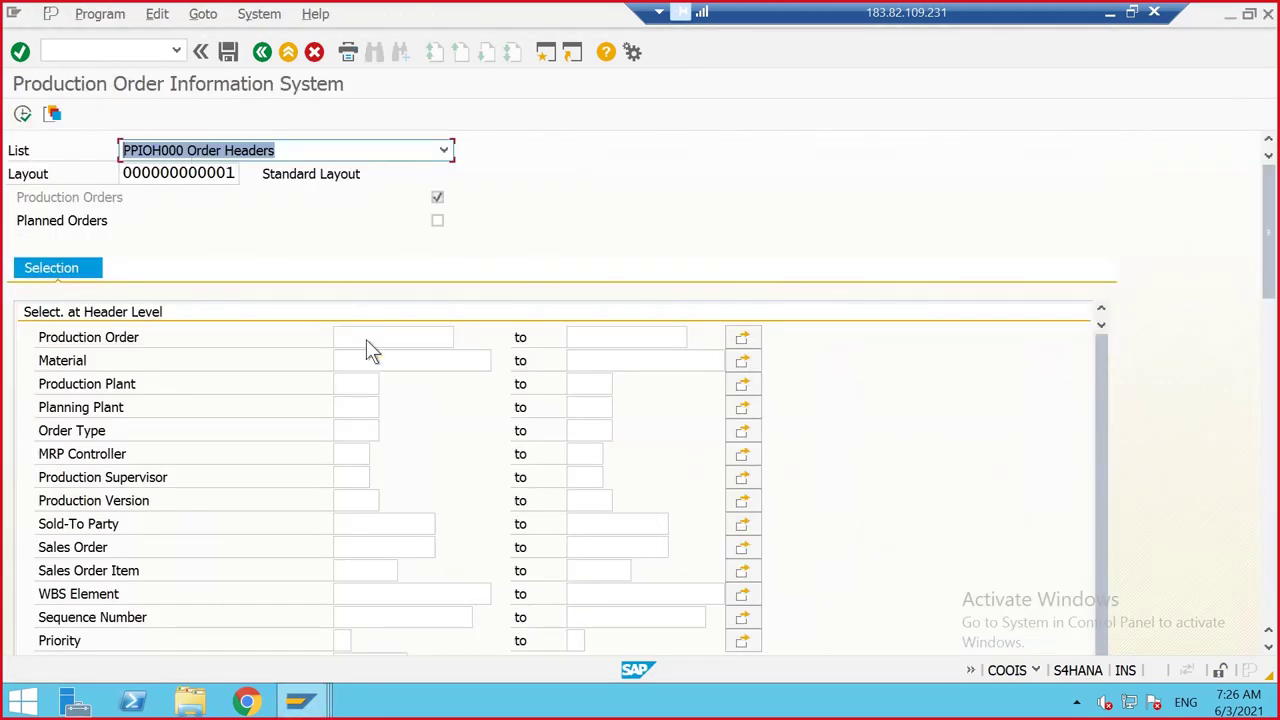
pyautogui.click(350, 387)
pyautogui.write('1')
pyautogui.click(355, 402)
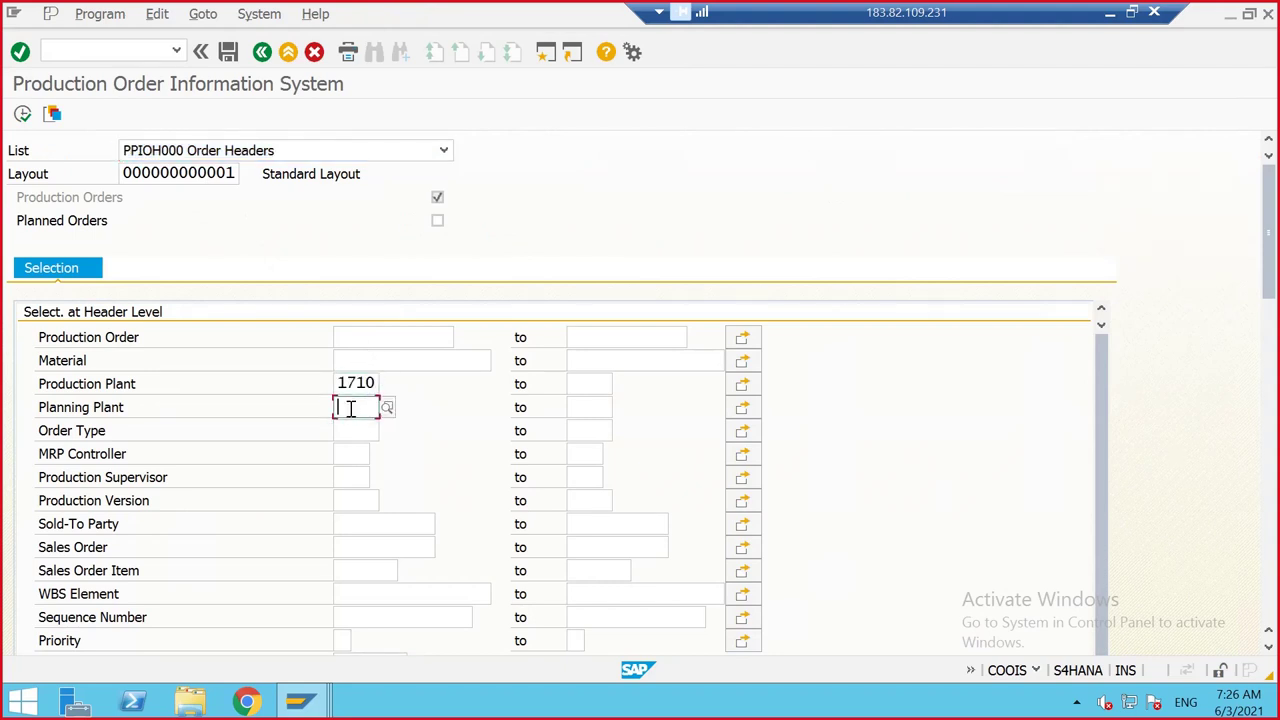
pyautogui.click(356, 430)
pyautogui.write('PP01')
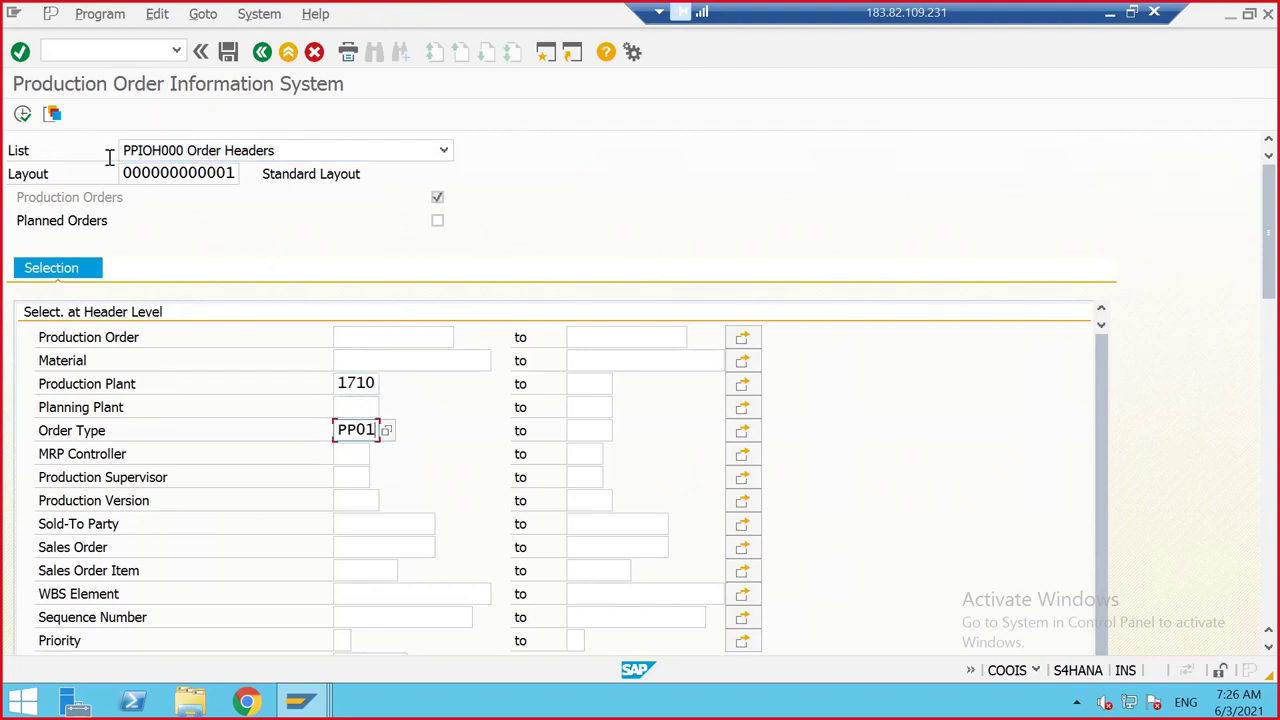
pyautogui.click(22, 113)
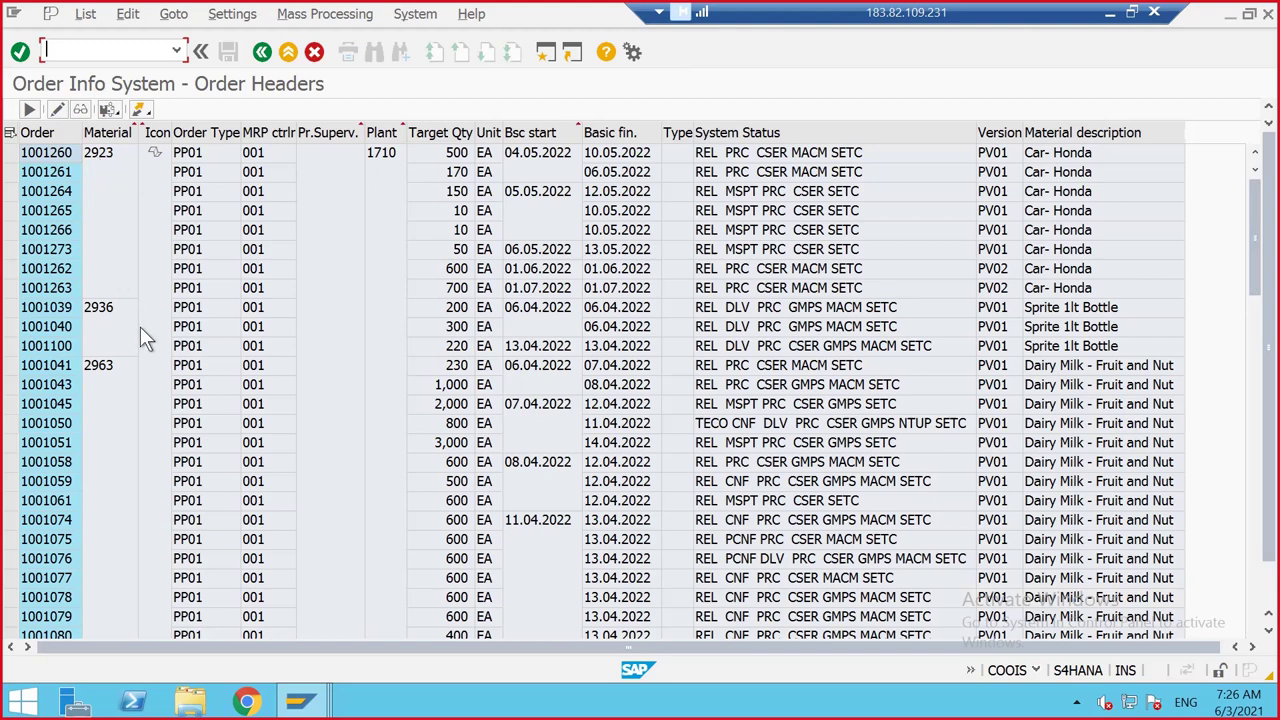
# Pick material 2923, Car- Honda, from the order list and enter it in the Create Material session to reach its view selection
pyautogui.click(826, 333)
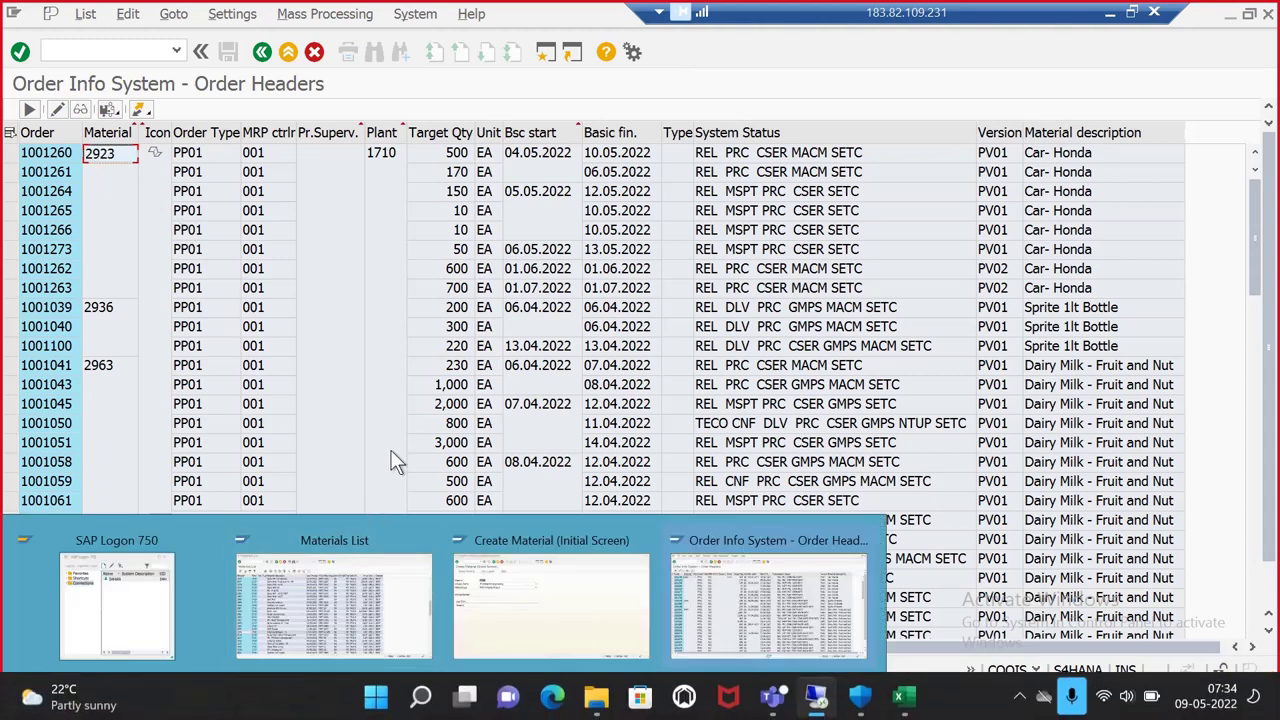
pyautogui.click(386, 423)
pyautogui.moveTo(300, 705)
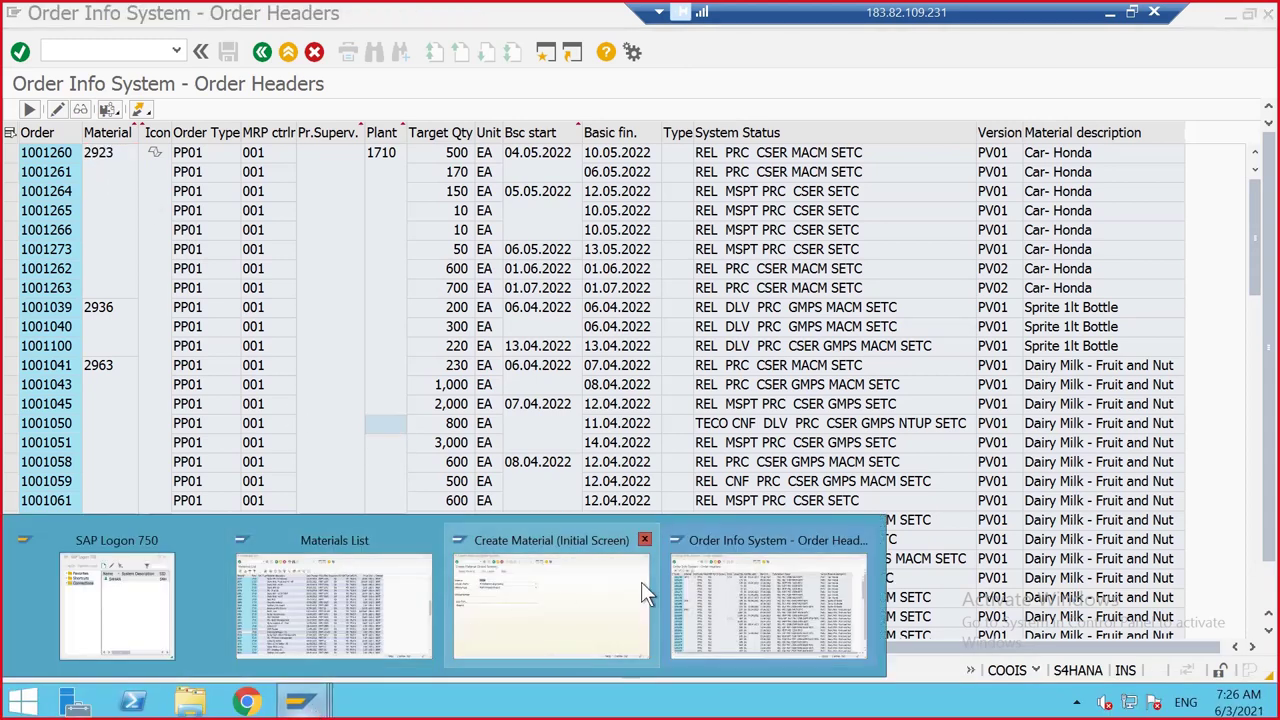
pyautogui.click(641, 581)
pyautogui.click(145, 51)
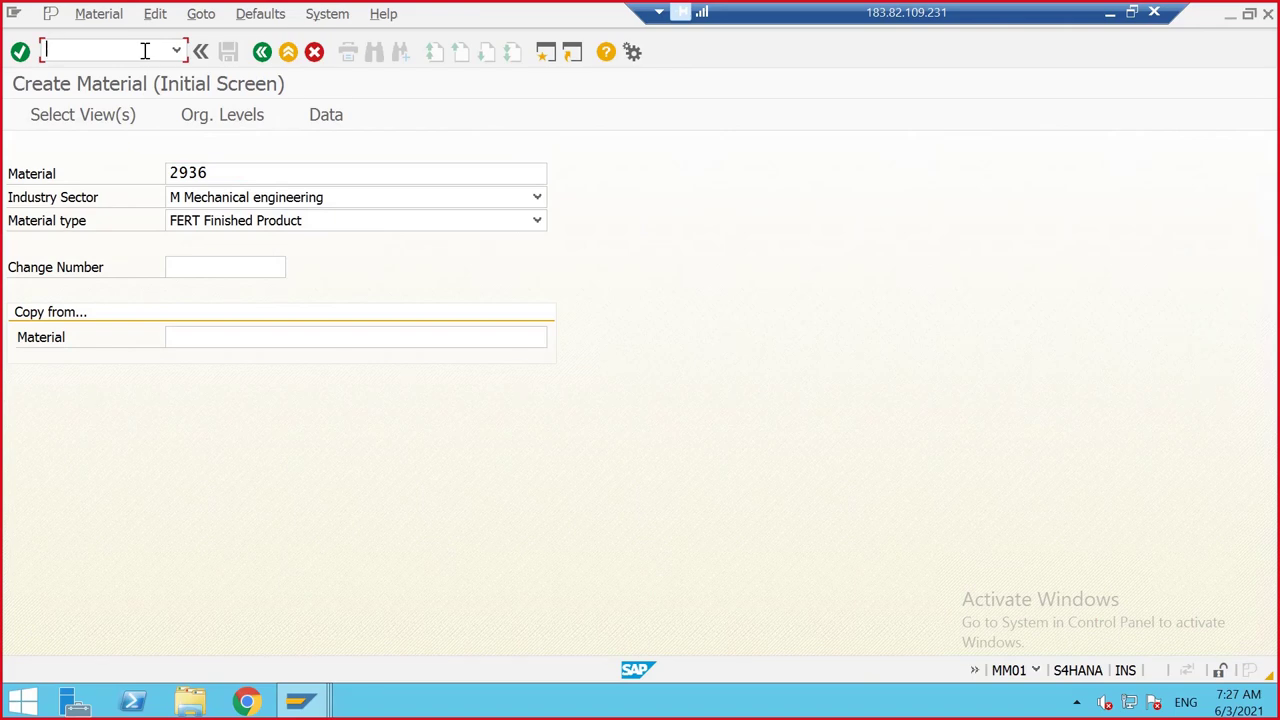
pyautogui.doubleClick(218, 173)
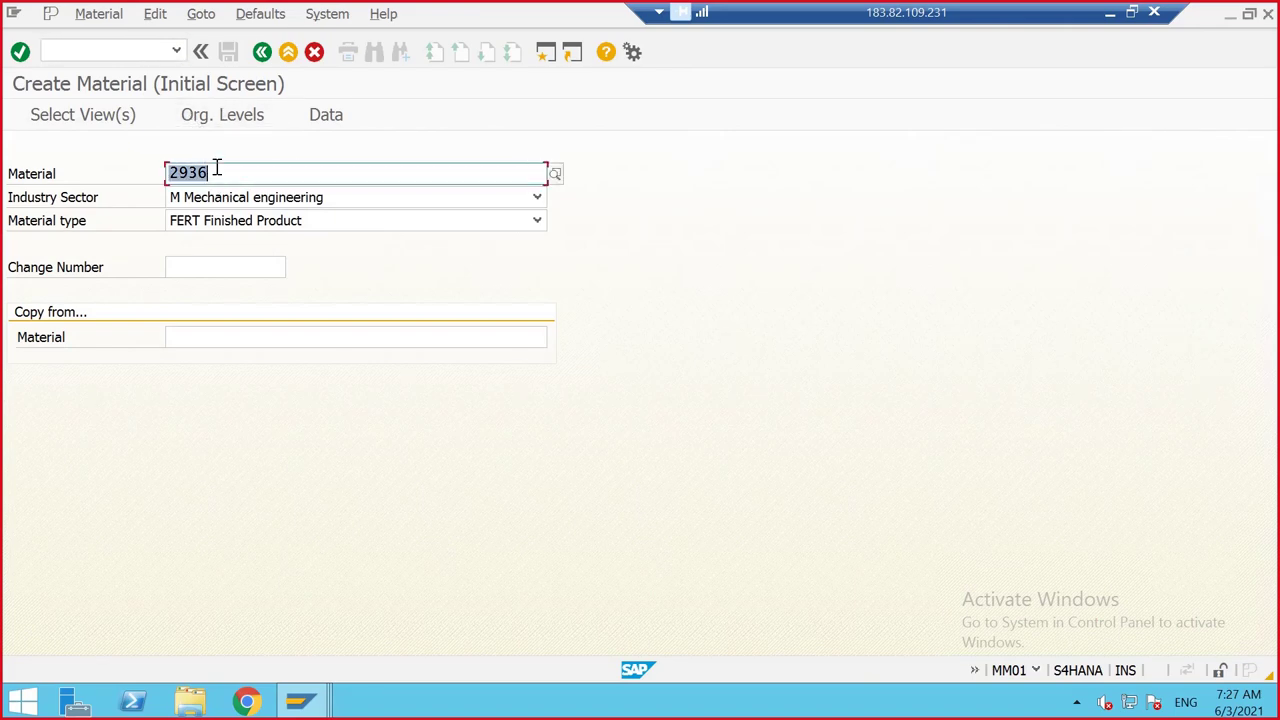
pyautogui.press('BackSpace')
pyautogui.write('2923')
pyautogui.press('Return')
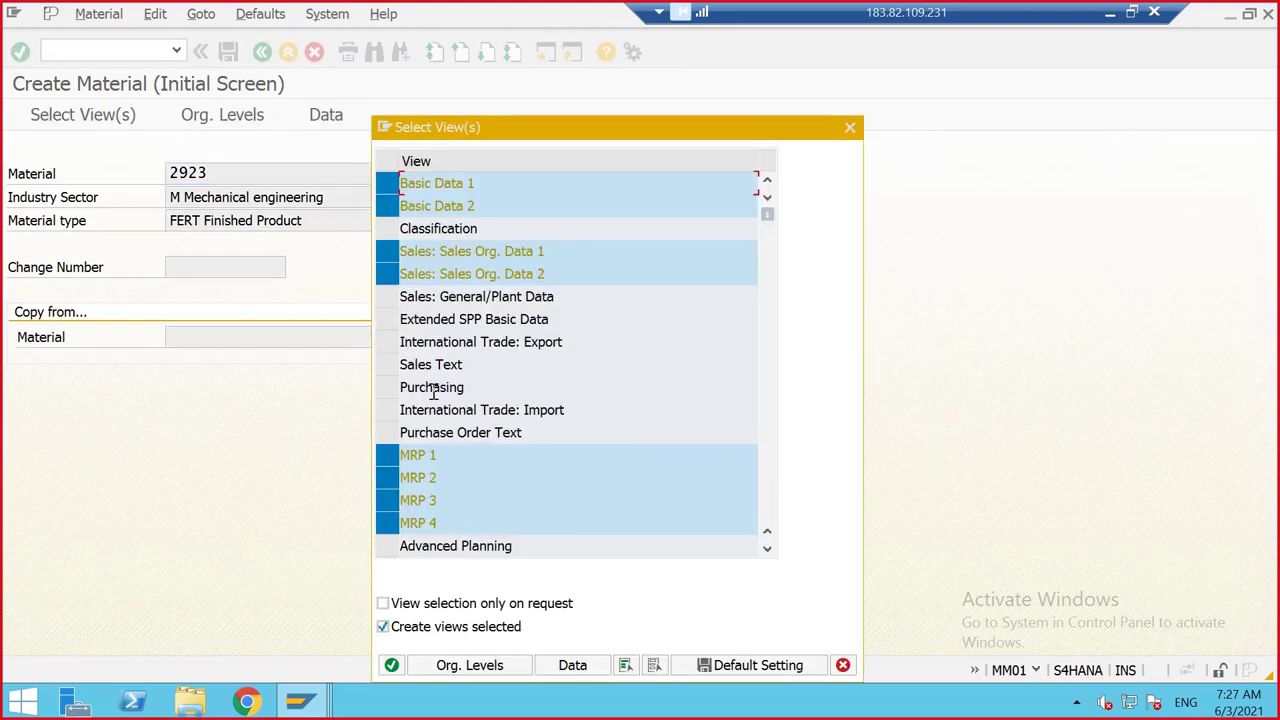
# Choose the Quality Management view for material 2923 and open it for plant 1710 and storage location 171A
pyautogui.scroll(-4, 440, 340)
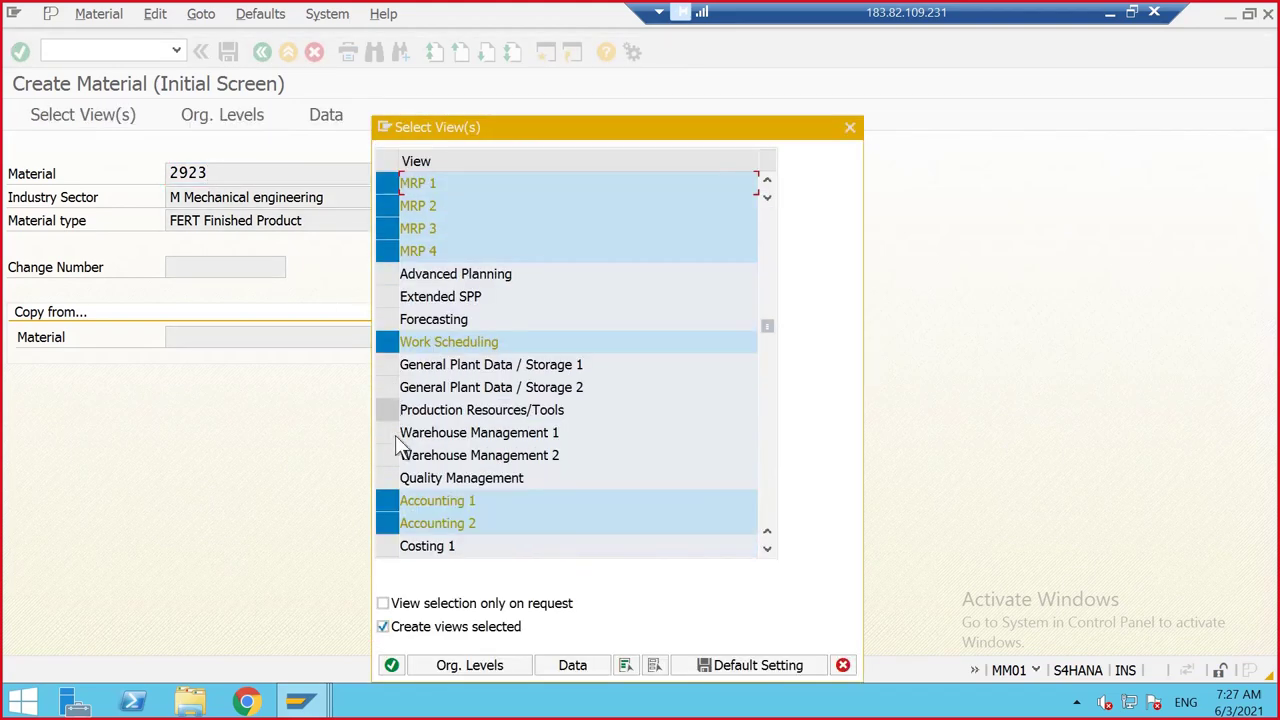
pyautogui.click(387, 478)
pyautogui.click(391, 665)
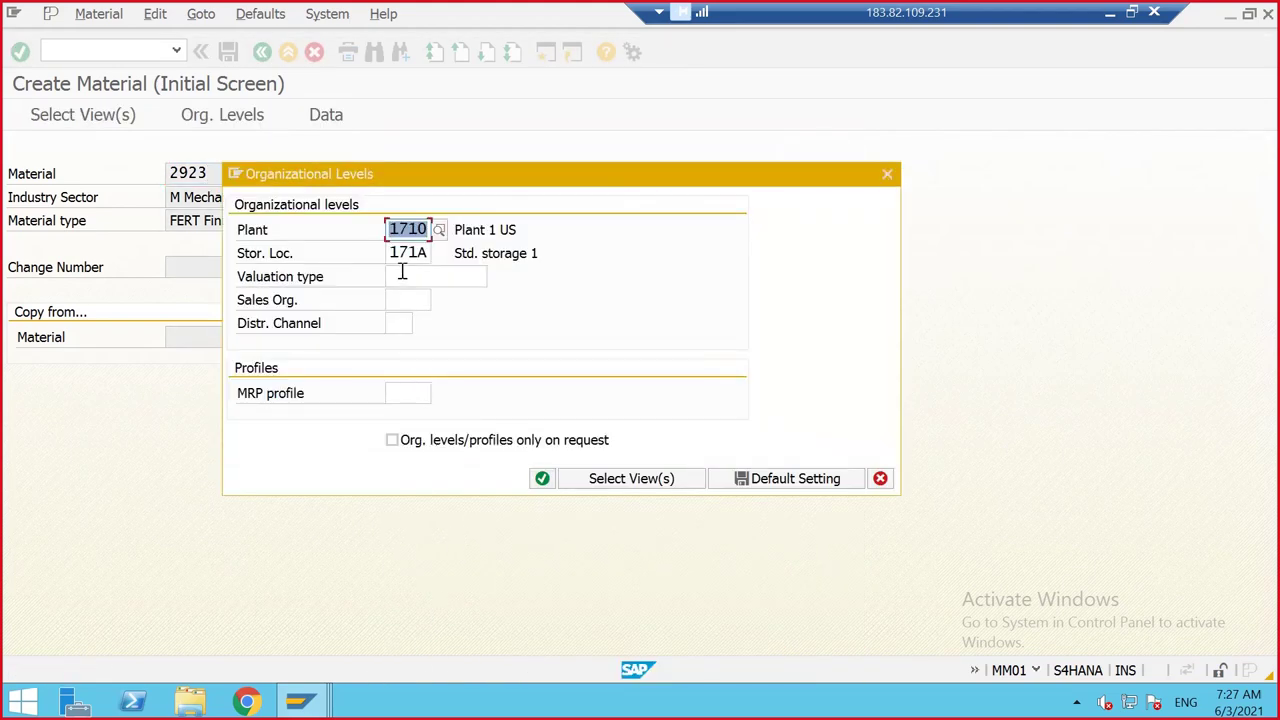
pyautogui.click(555, 477)
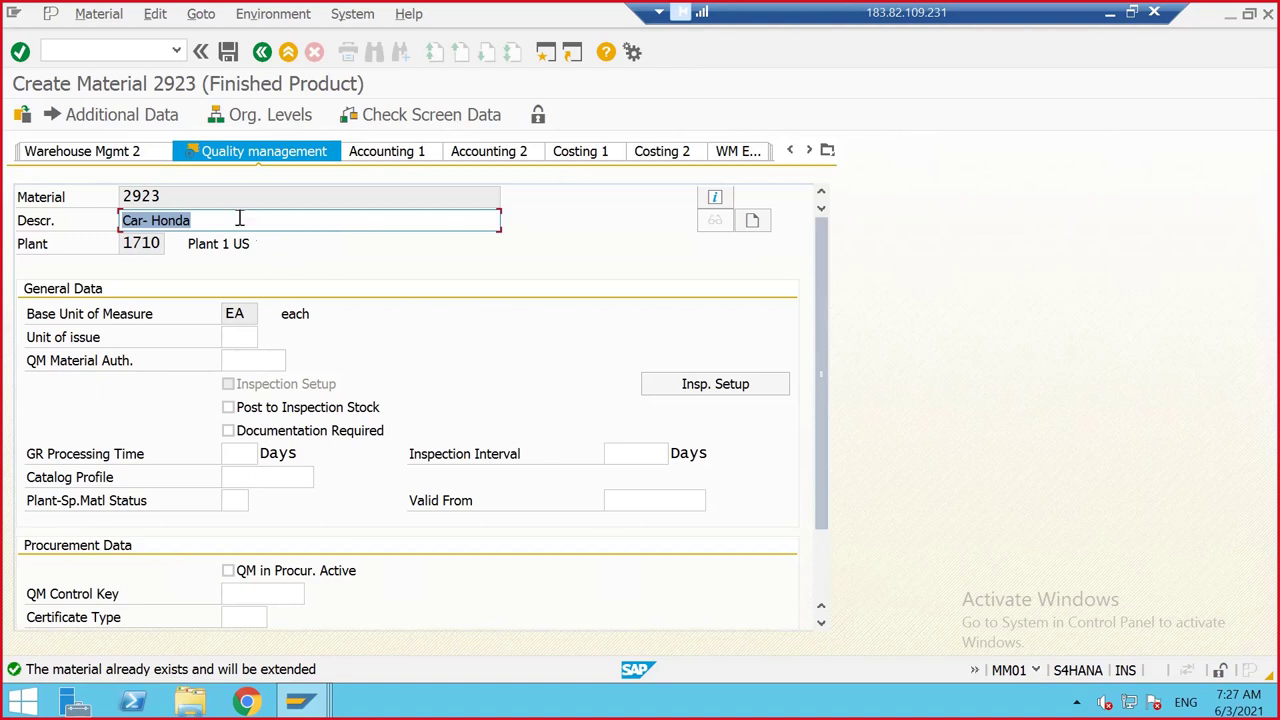
# Review the fields of the Quality Management view and open the inspection setup data of material 2923
pyautogui.press('End')
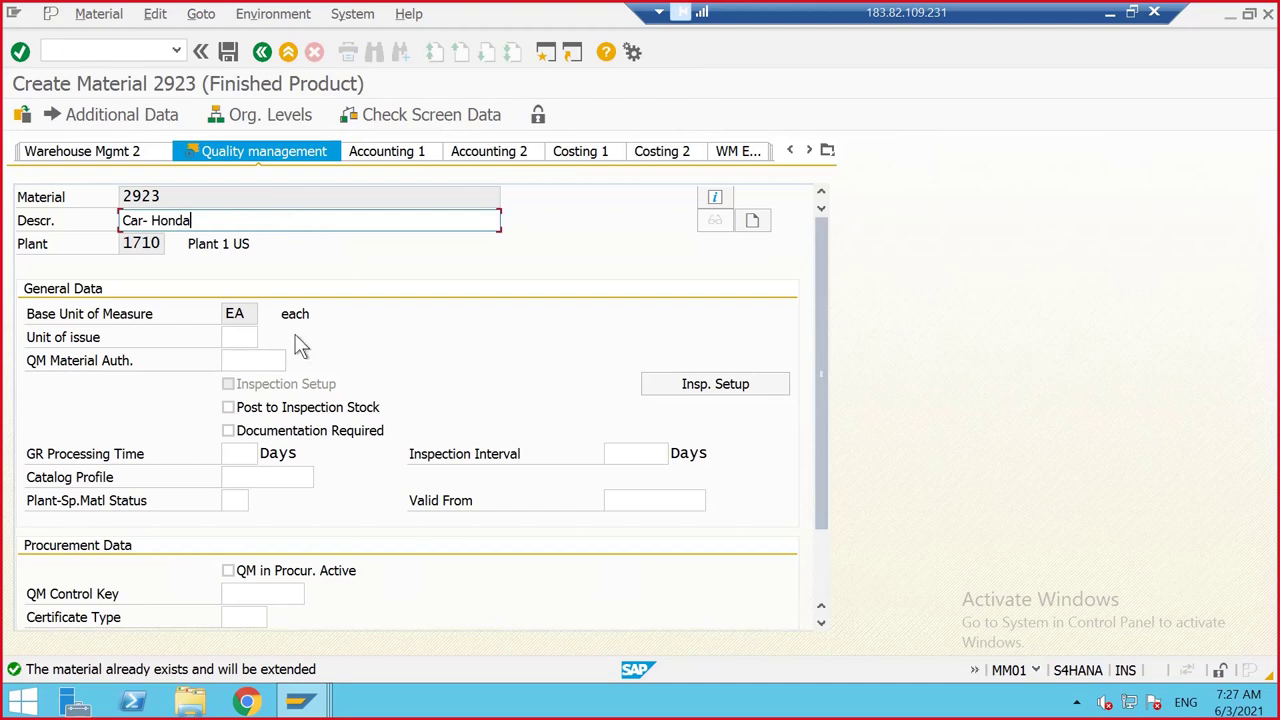
pyautogui.scroll(-4, 303, 349)
pyautogui.scroll(4, 440, 350)
pyautogui.click(720, 382)
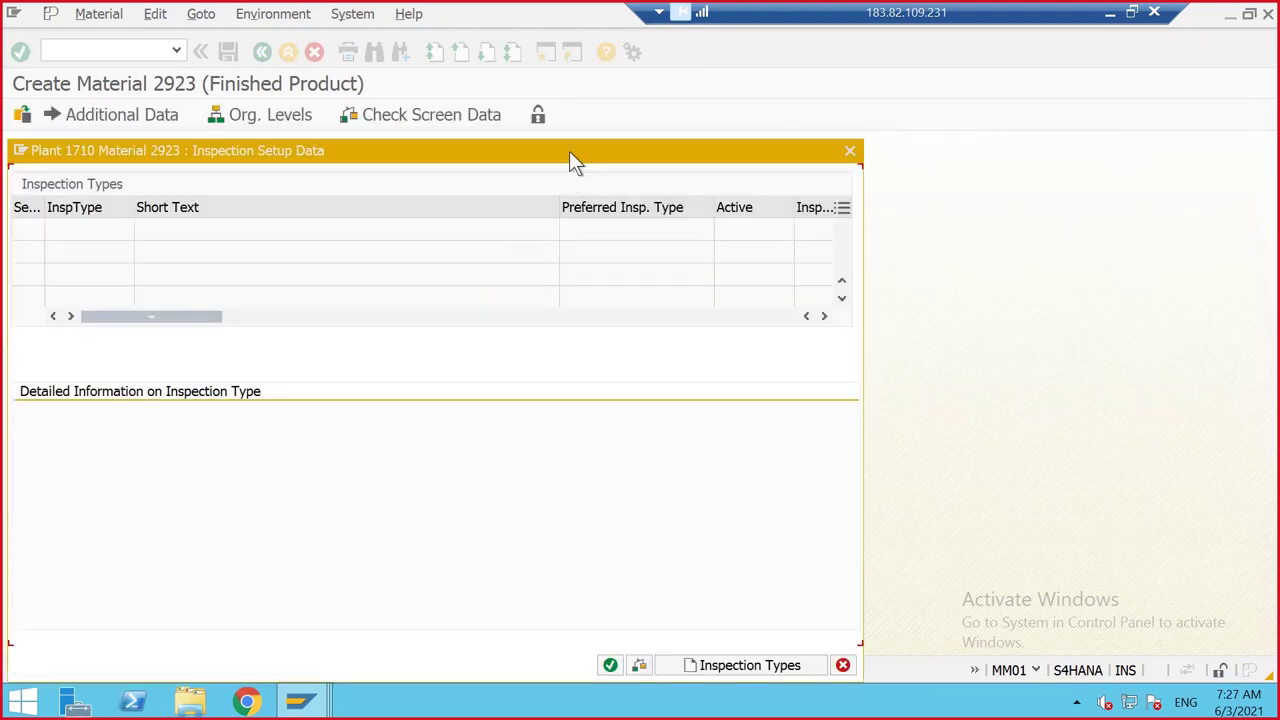
# Add inspection type 04, Goods receipt inspection from production, to the material's inspection setup
pyautogui.moveTo(569, 151); pyautogui.dragTo(820, 28)
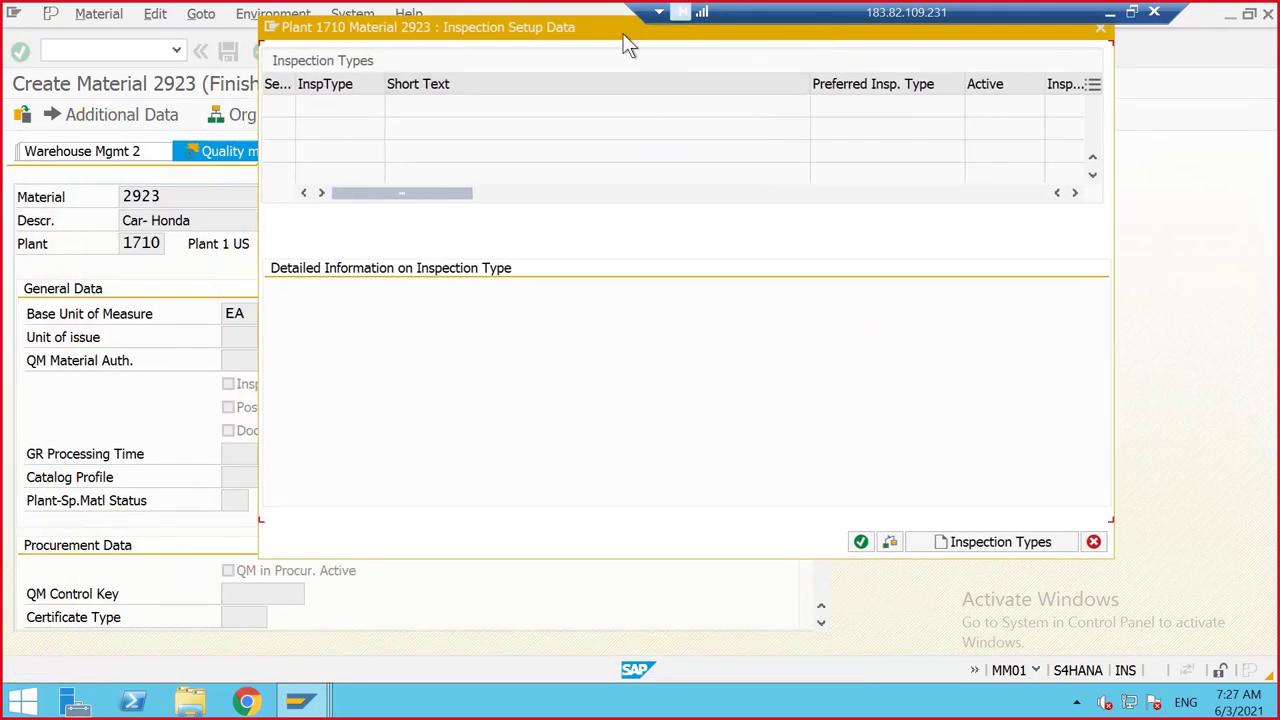
pyautogui.moveTo(623, 34); pyautogui.dragTo(614, 62)
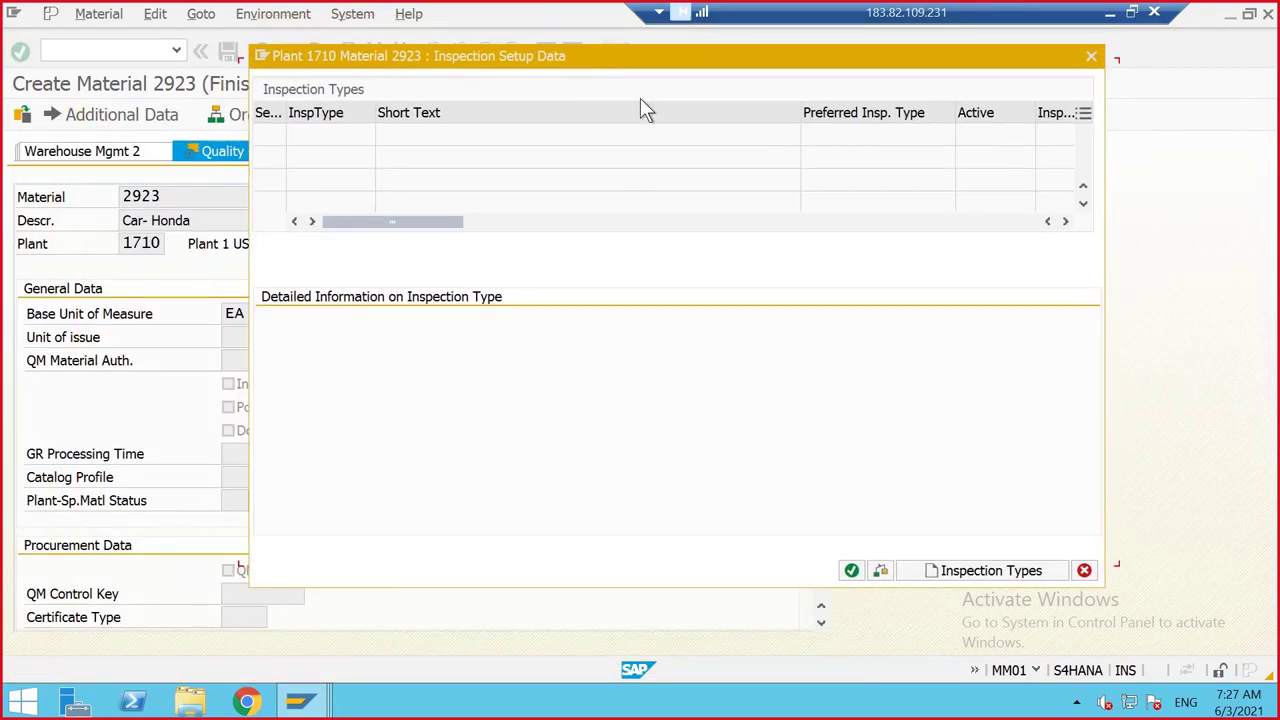
pyautogui.click(954, 575)
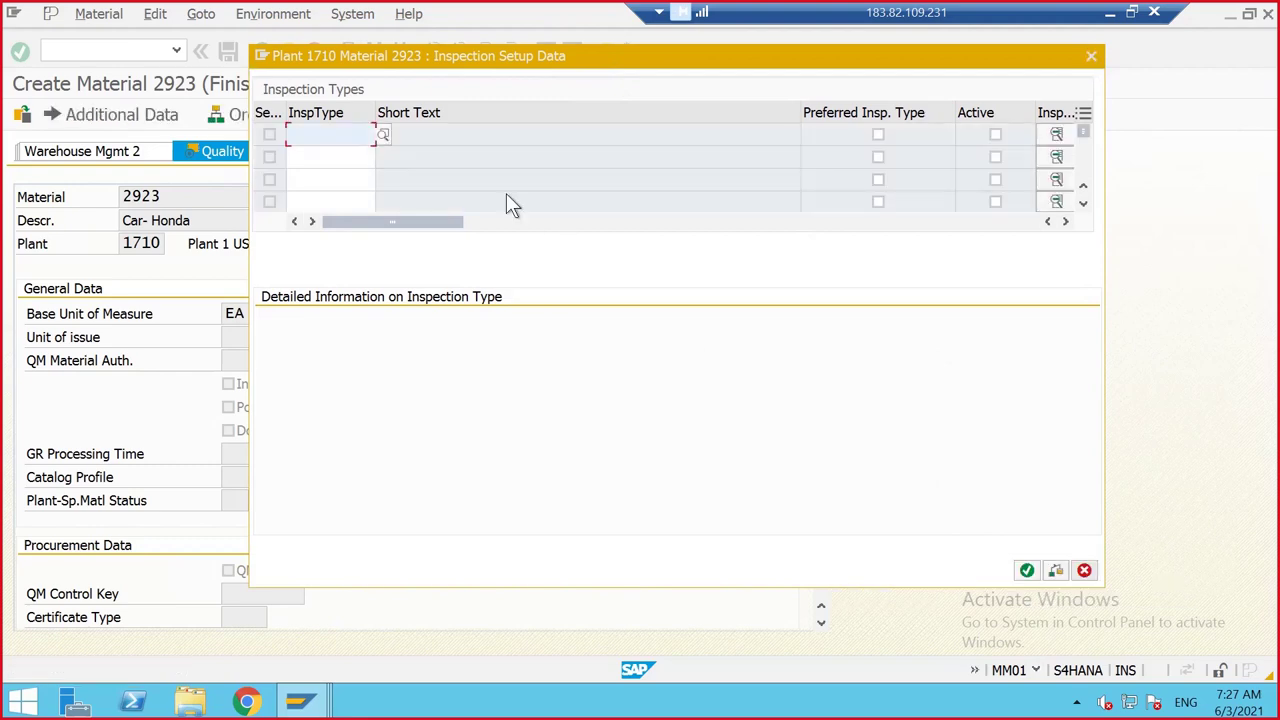
pyautogui.click(384, 134)
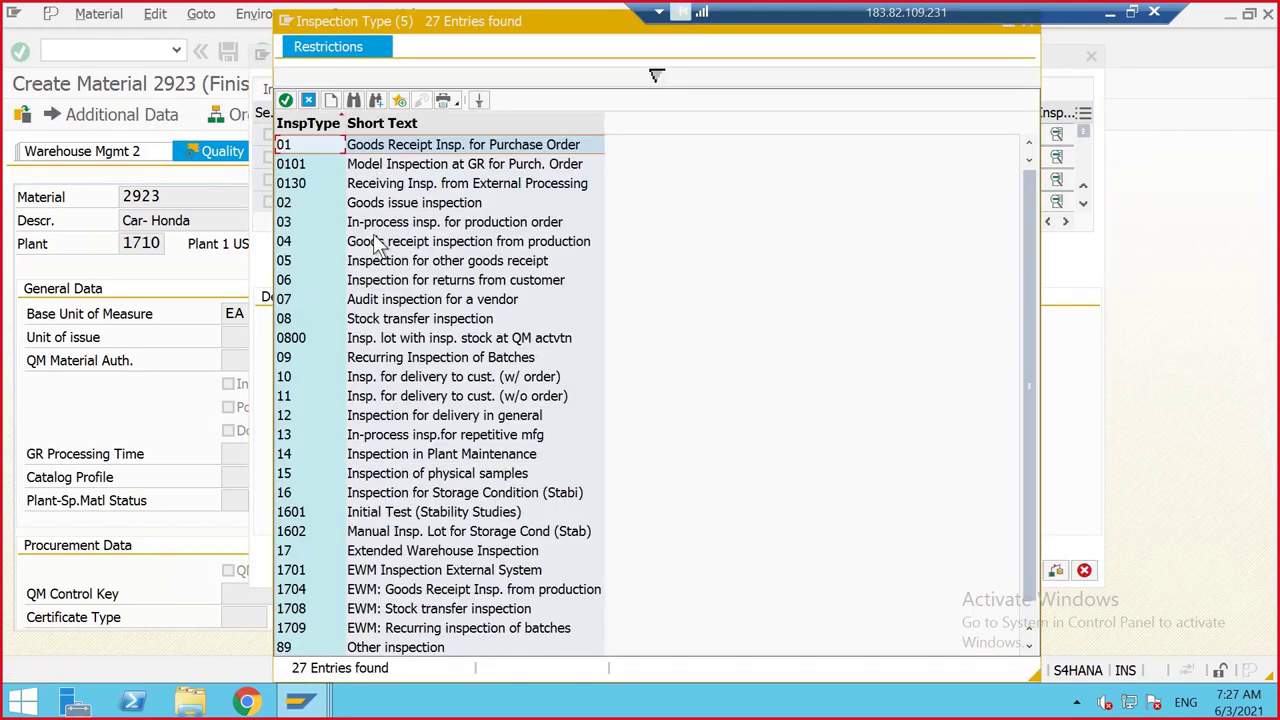
pyautogui.click(537, 252)
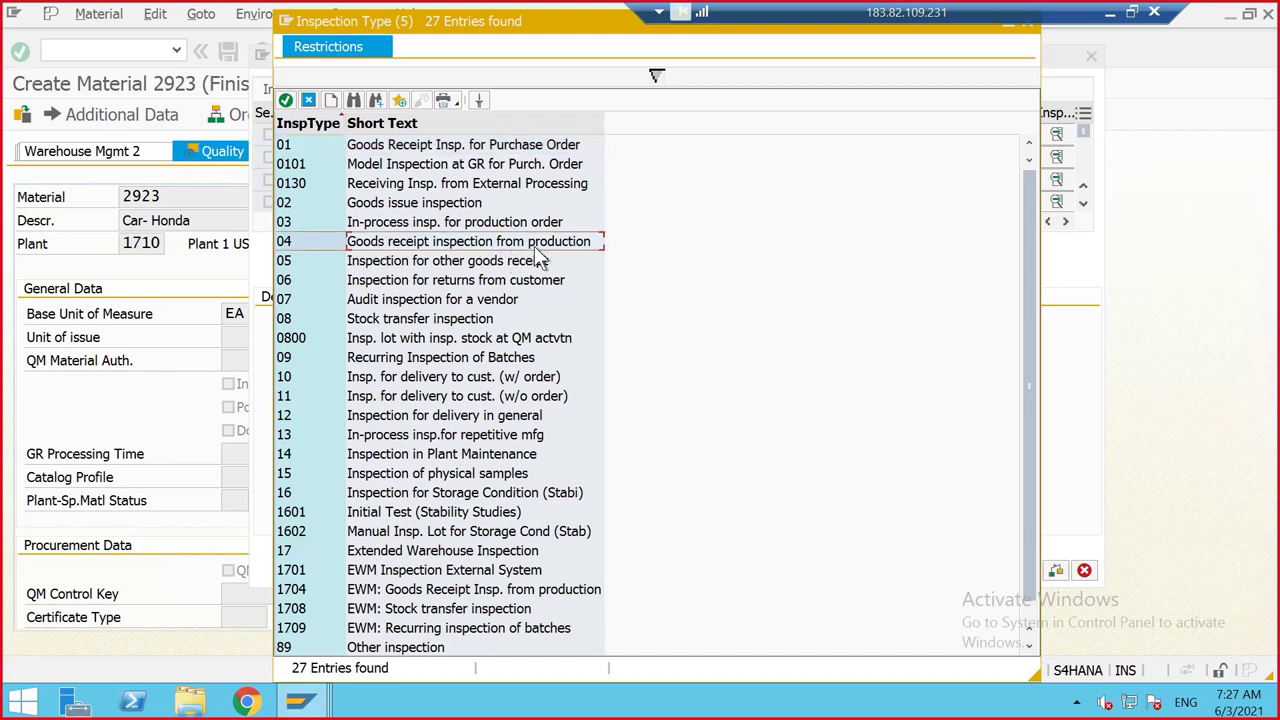
pyautogui.doubleClick(538, 254)
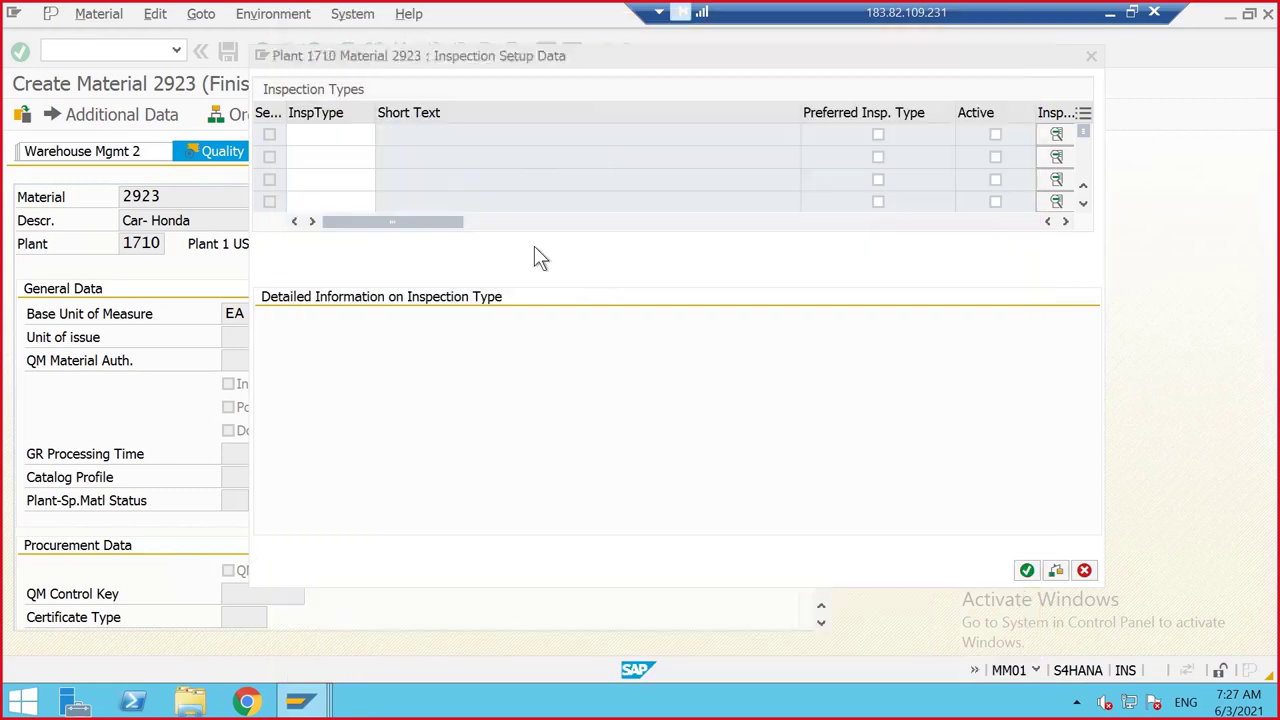
# Mark inspection type 04 as both preferred and active, and confirm the setup
pyautogui.click(885, 136)
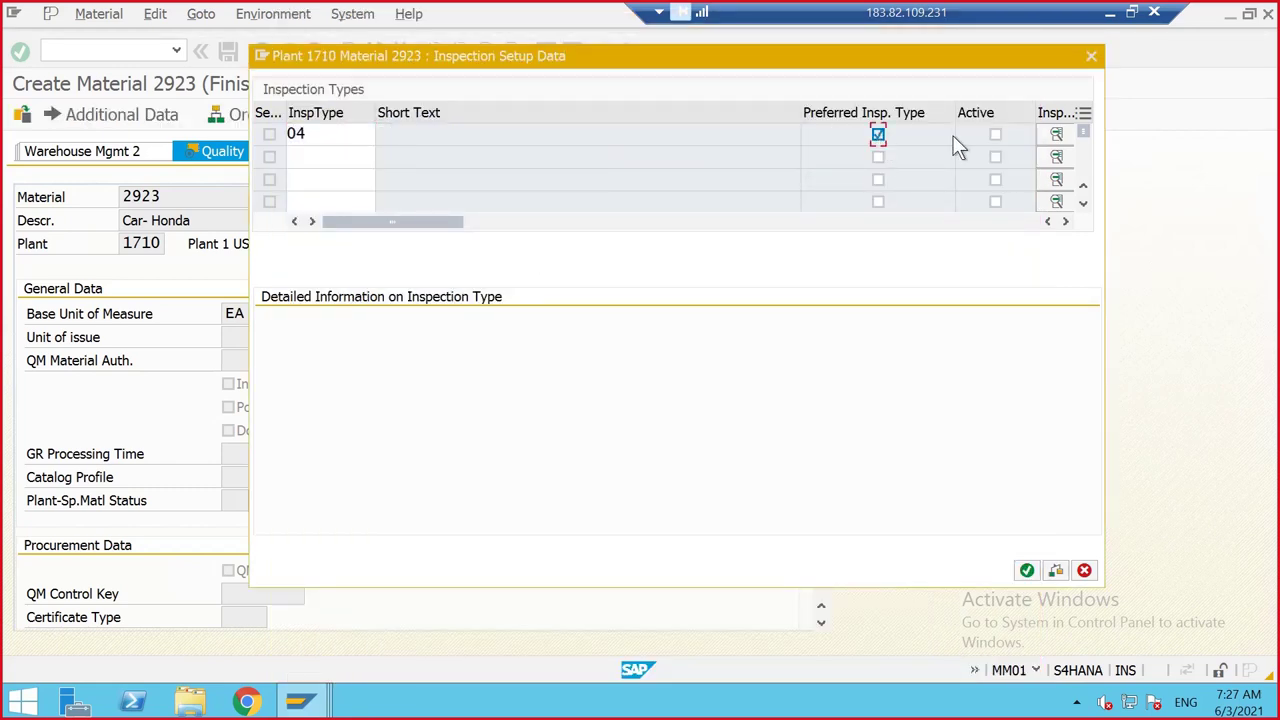
pyautogui.click(994, 134)
pyautogui.press('Return')
# Reopen the inspection setup, accept the detailed settings of inspection type 04 and save the material
pyautogui.click(737, 384)
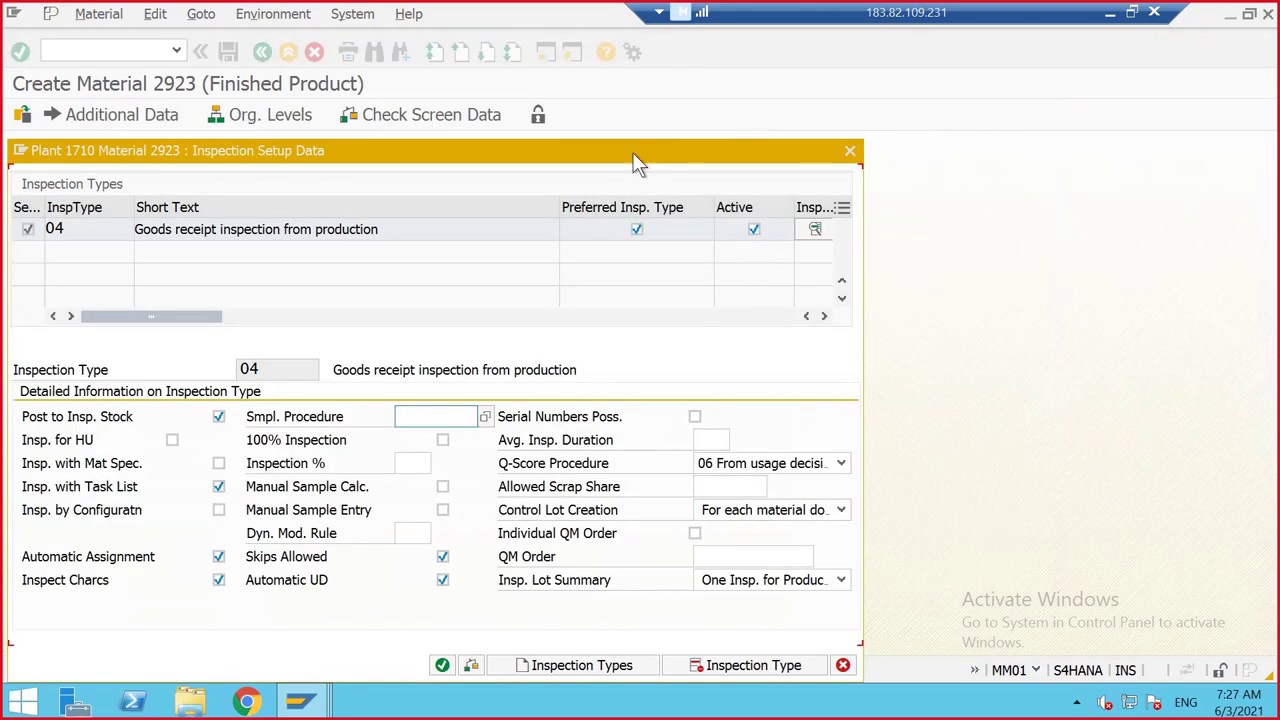
pyautogui.moveTo(632, 152); pyautogui.dragTo(845, 38)
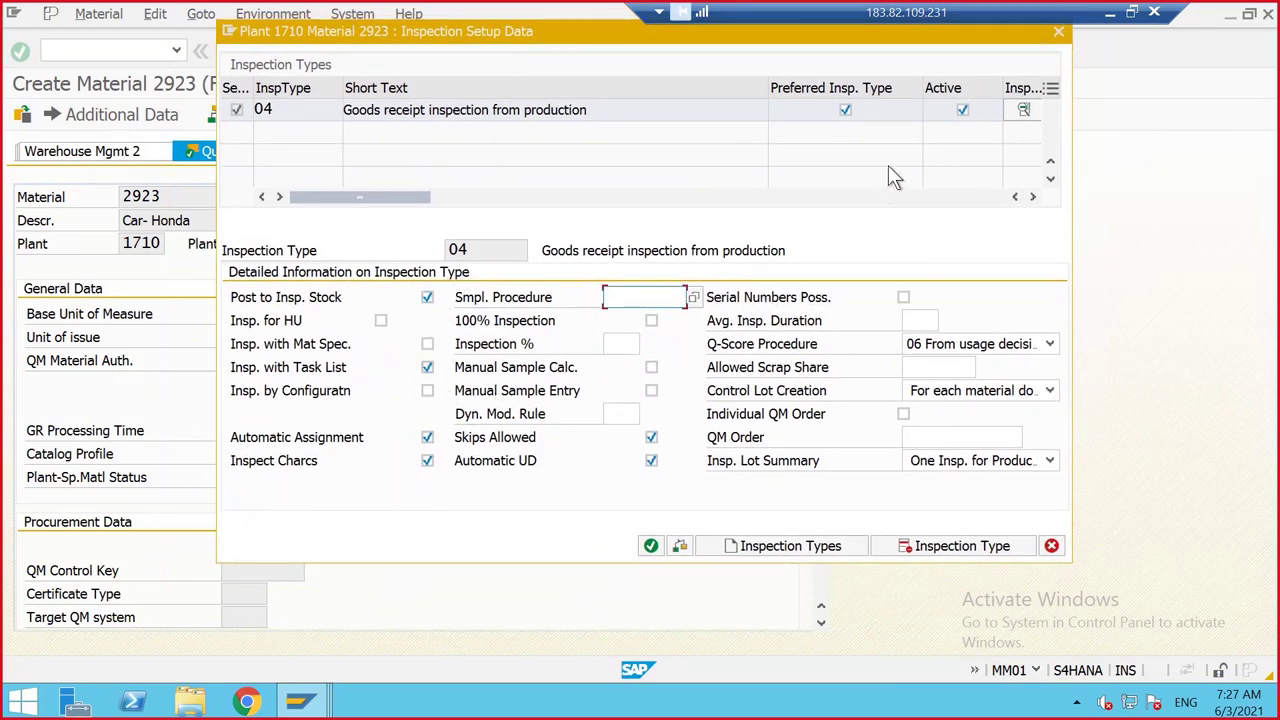
pyautogui.moveTo(576, 31); pyautogui.dragTo(428, 49)
pyautogui.click(113, 128)
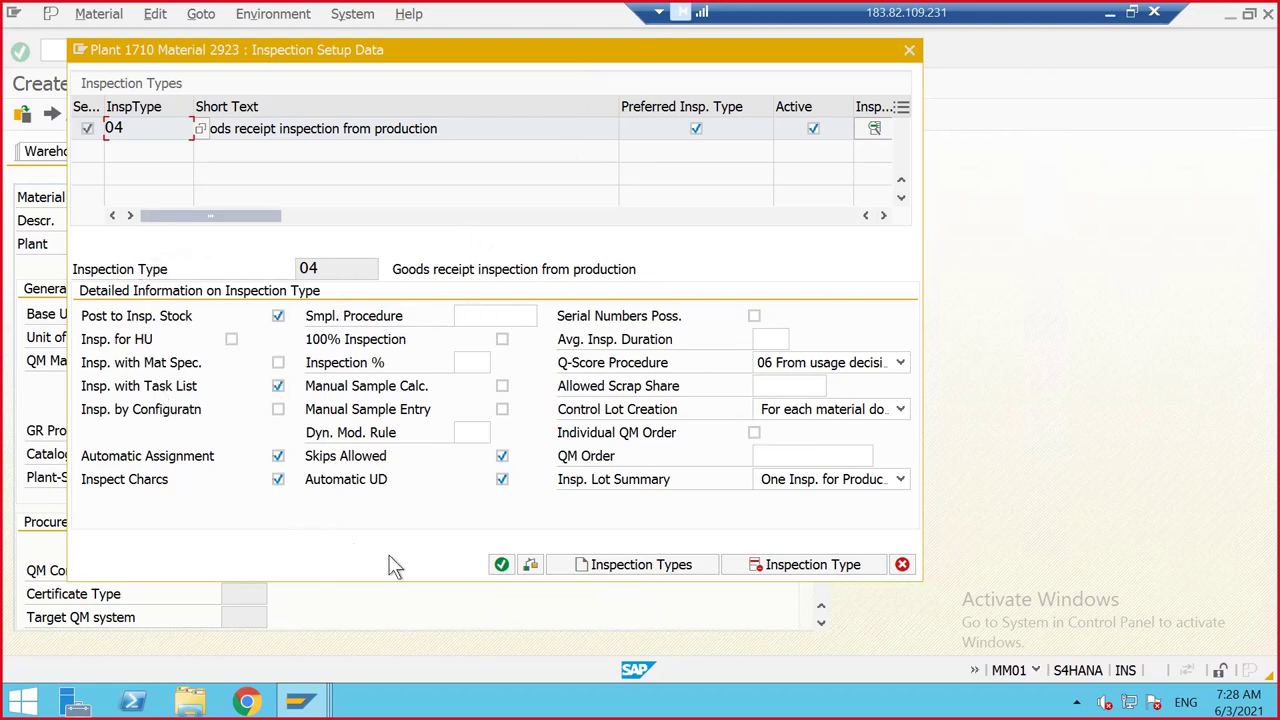
pyautogui.click(501, 564)
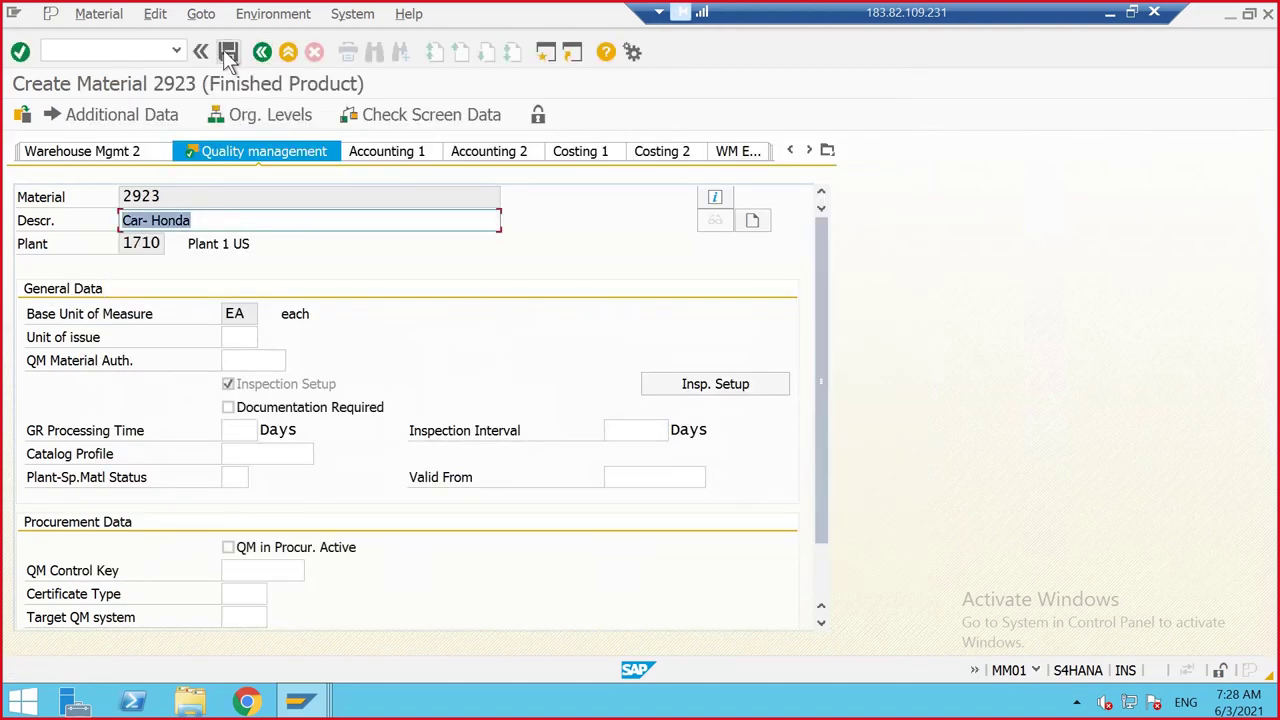
pyautogui.click(228, 51)
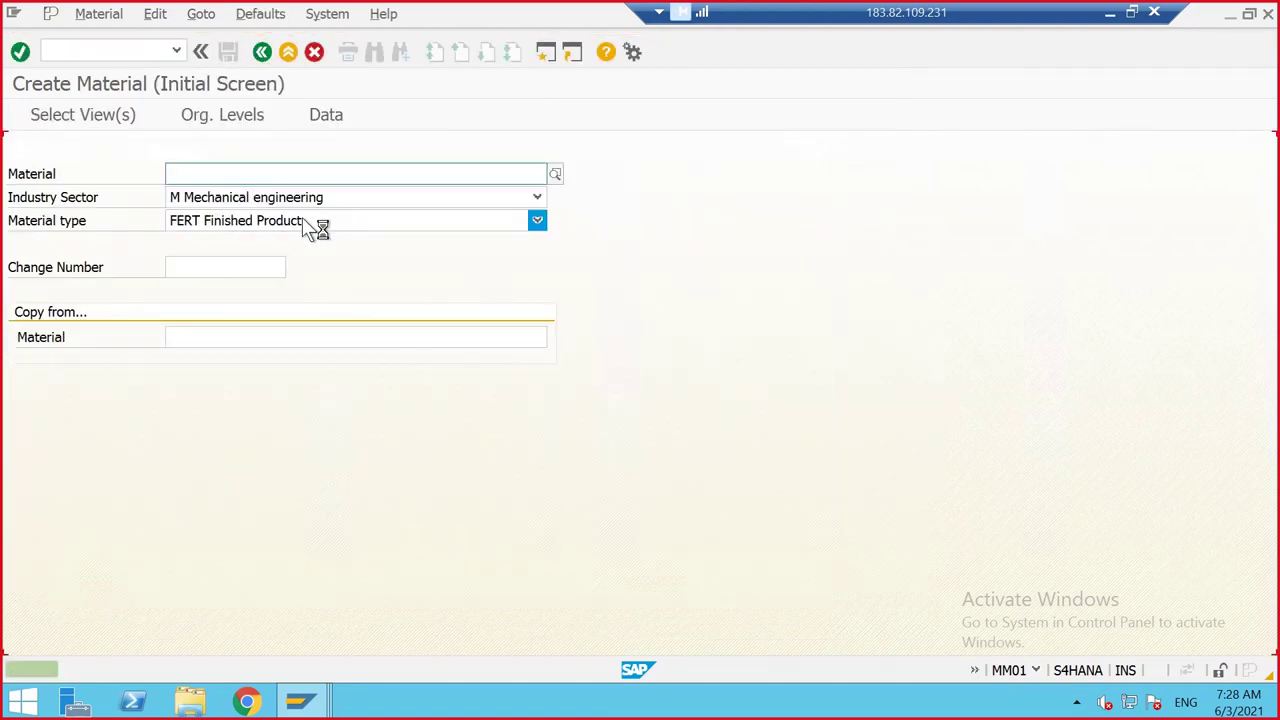
# Go to transaction QS22 for creating a master inspection characteristic version
pyautogui.click(93, 47)
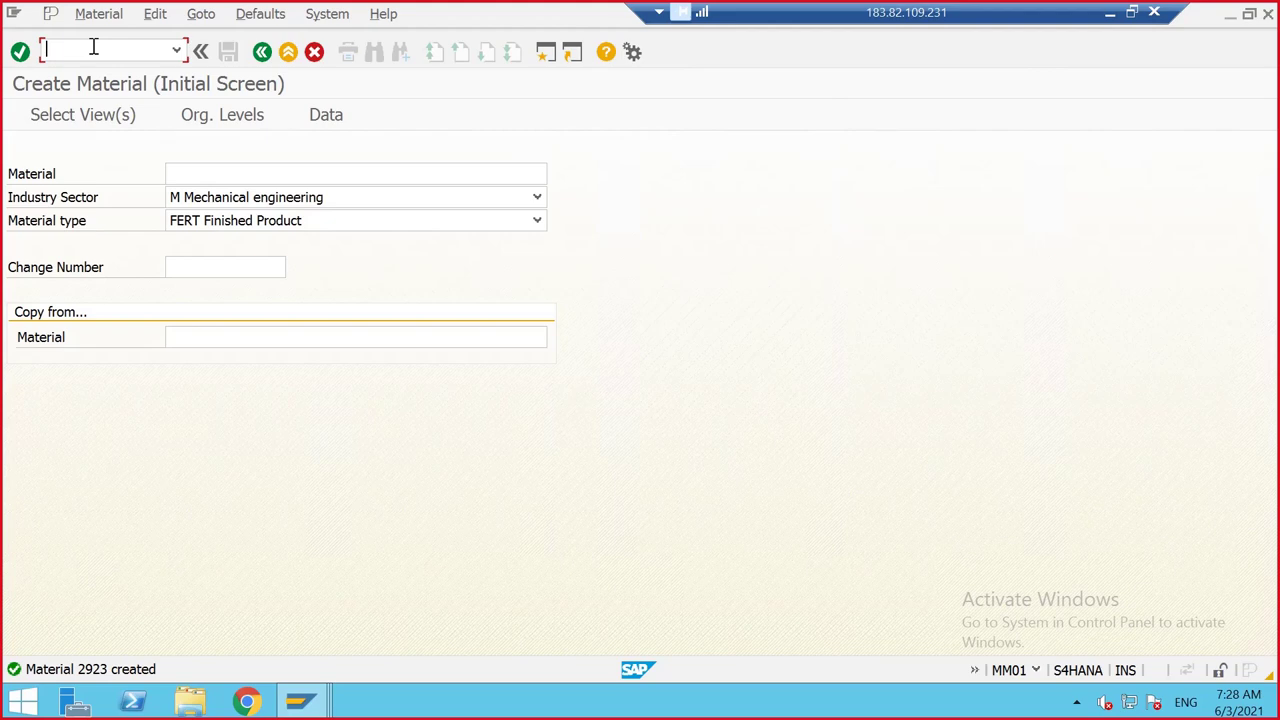
pyautogui.write('/NOS22')
pyautogui.press('Return')
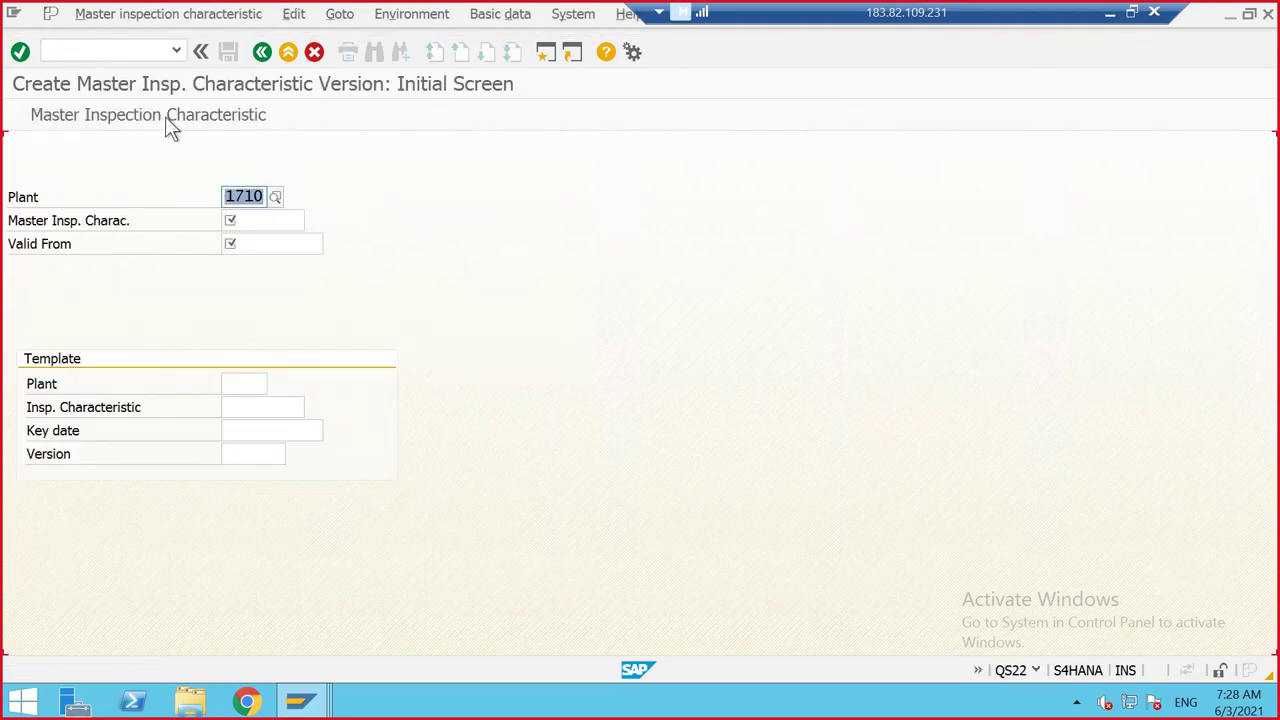
# Look up the master inspection characteristics of plant 1710 and choose COLOR
pyautogui.click(244, 212)
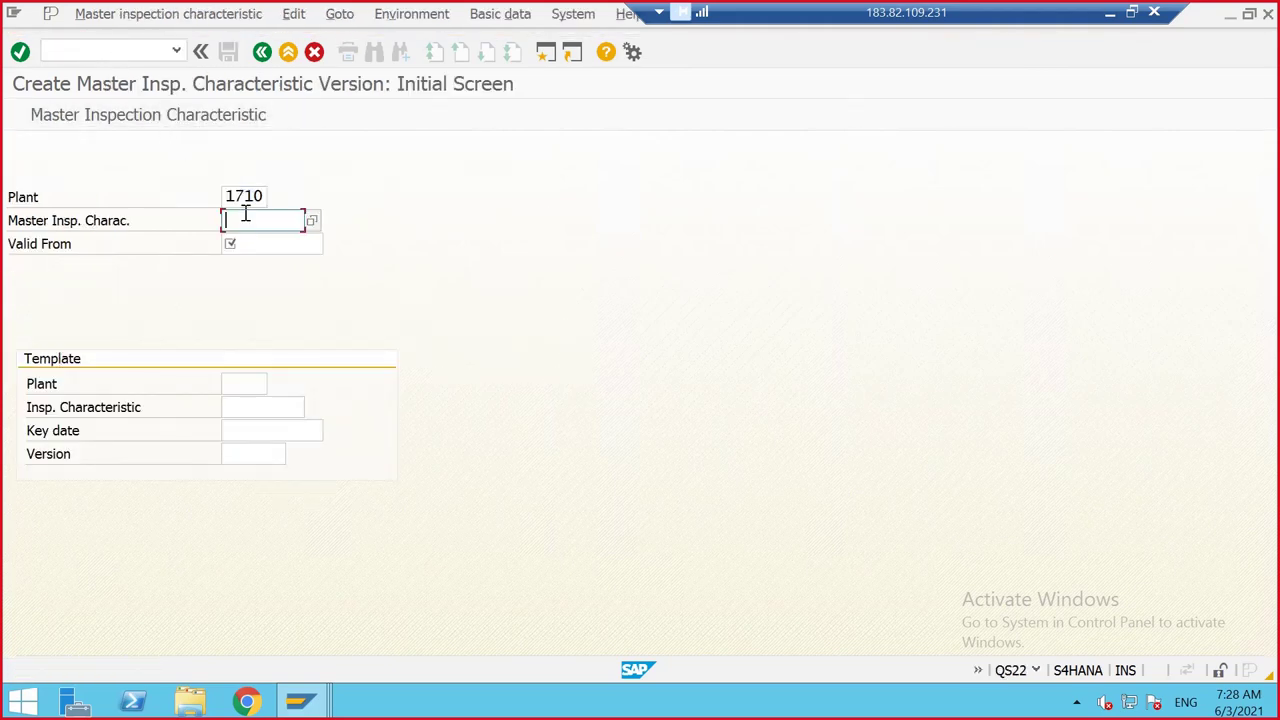
pyautogui.click(308, 220)
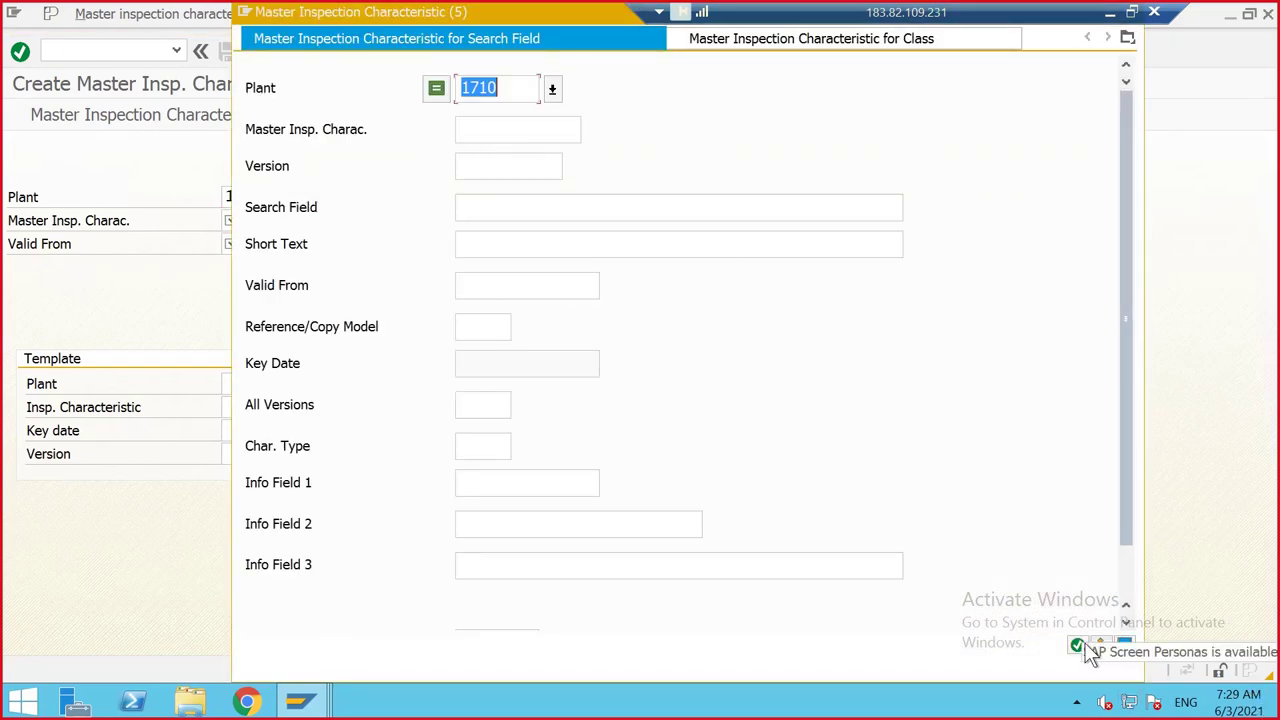
pyautogui.press('Return')
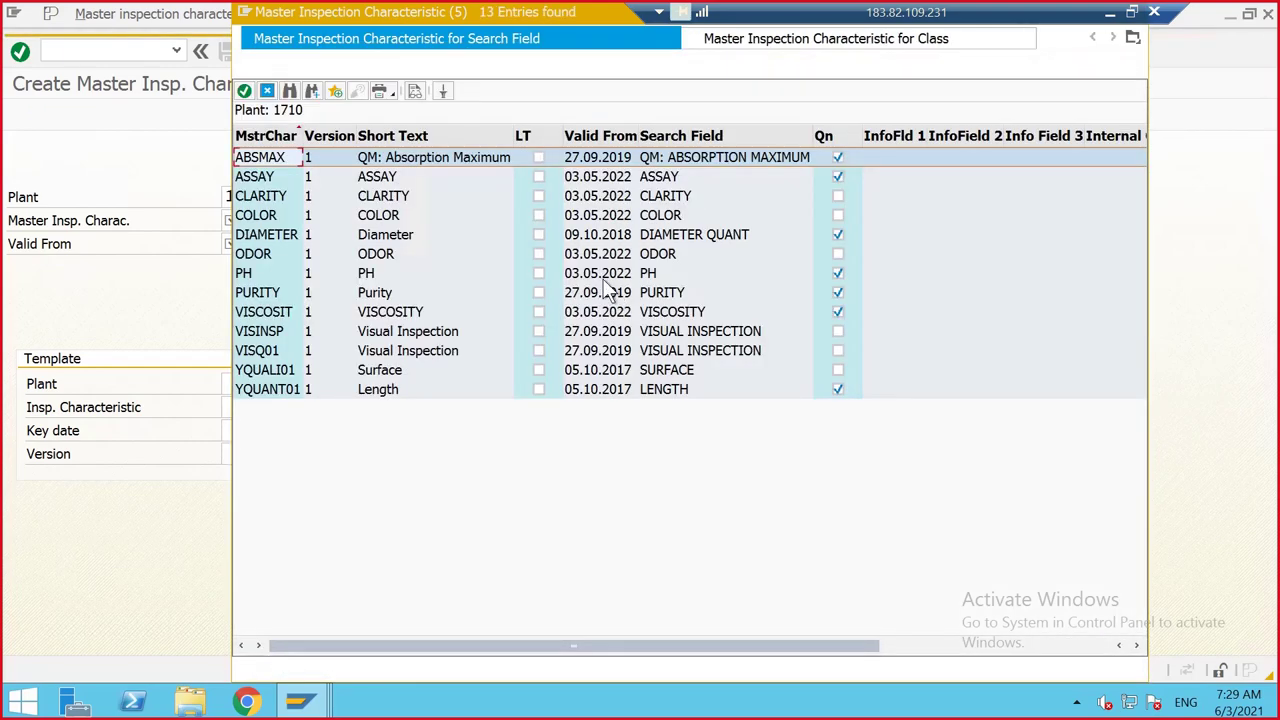
pyautogui.doubleClick(265, 218)
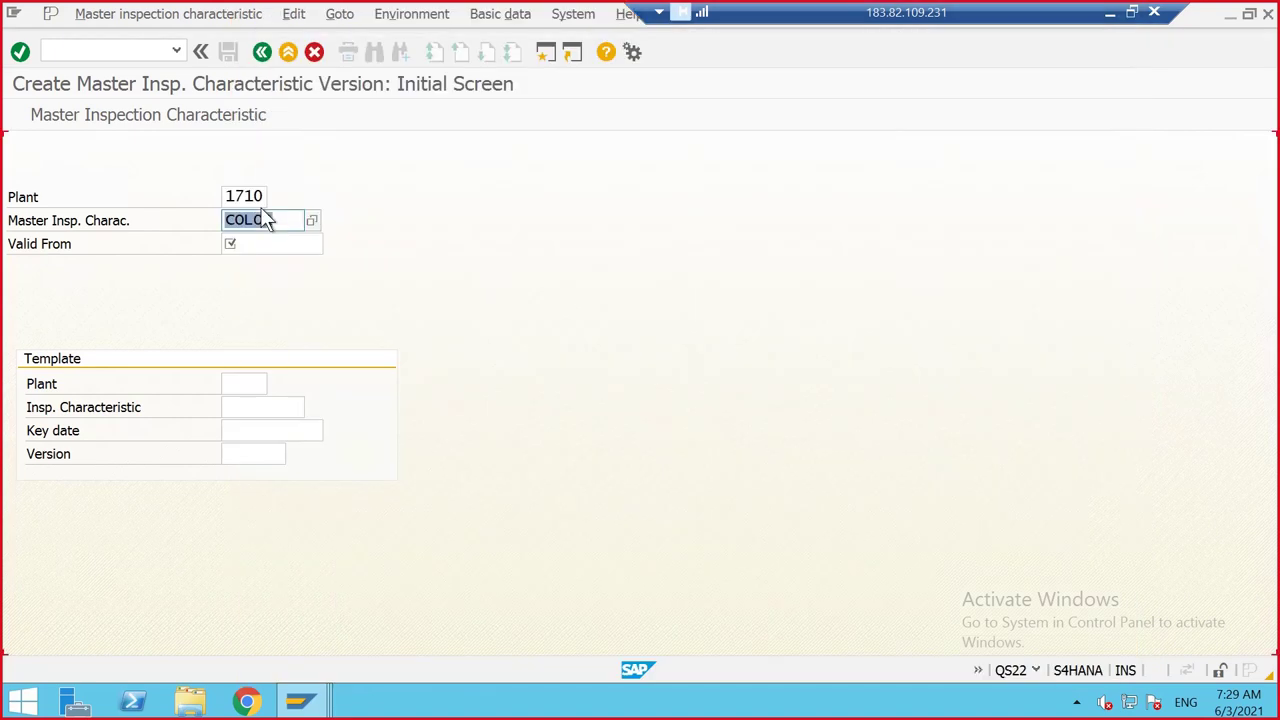
pyautogui.click(248, 238)
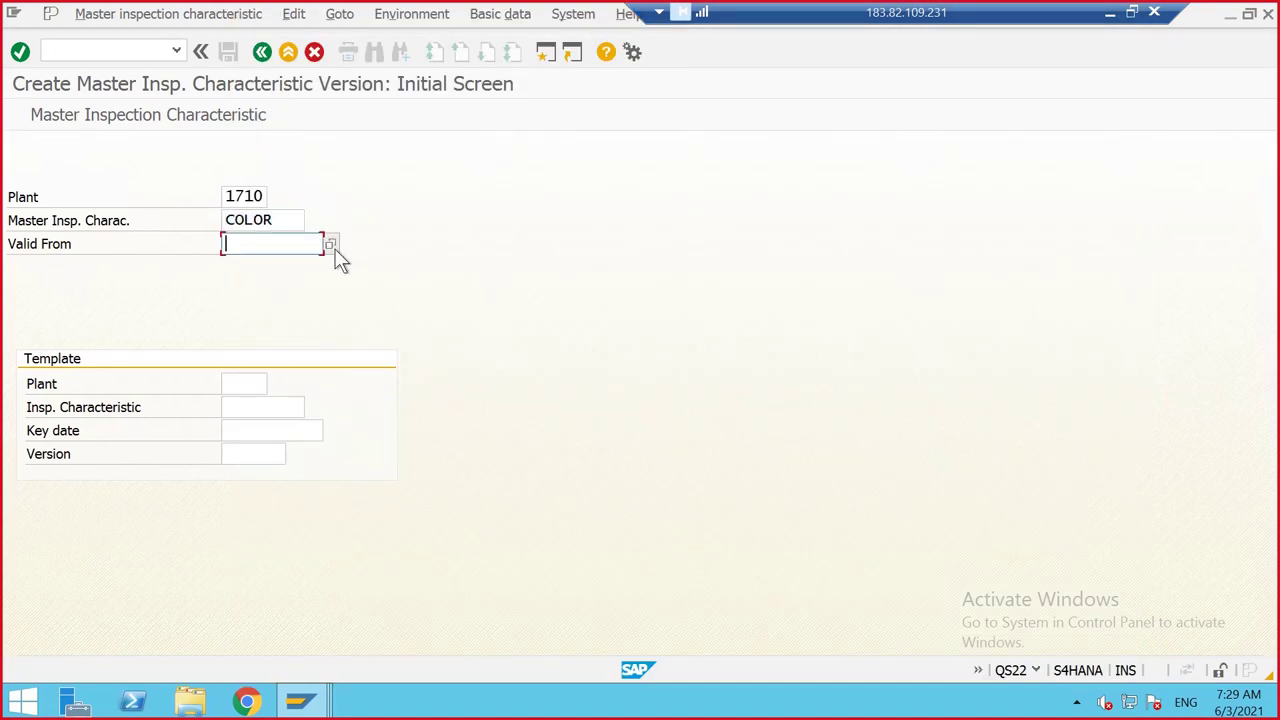
pyautogui.press('F4')
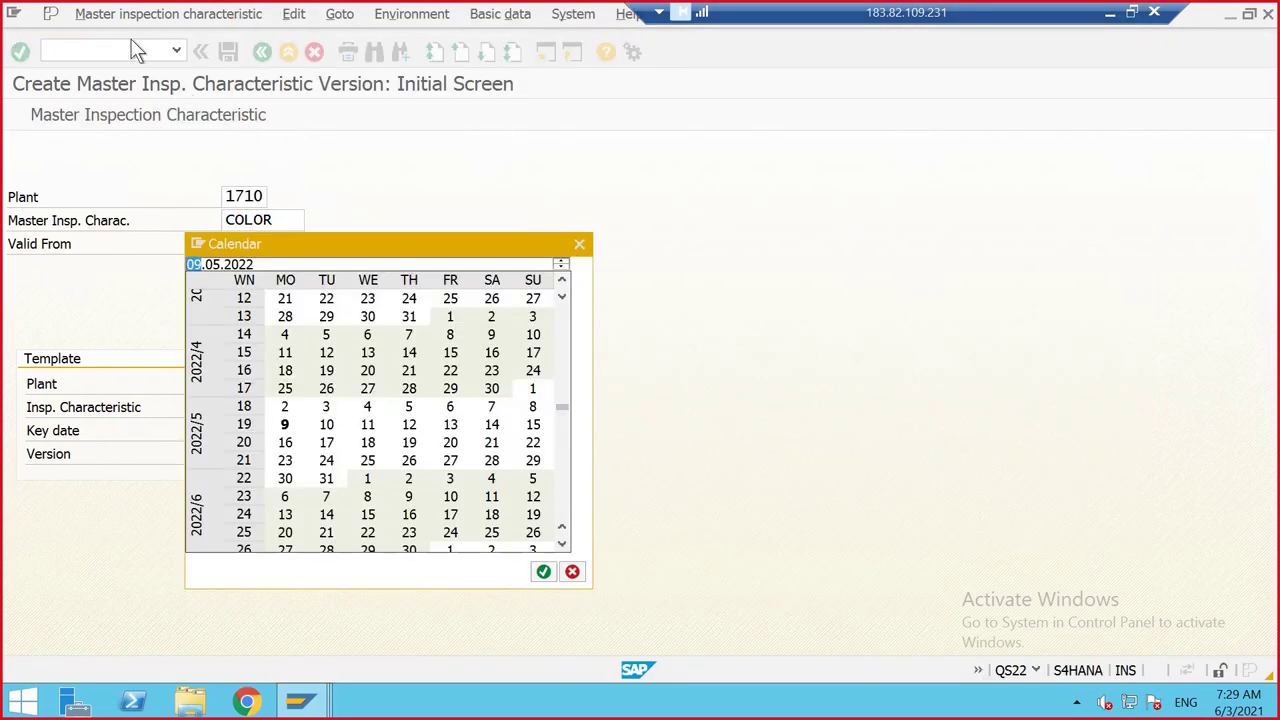
pyautogui.click(579, 244)
# Switch to changing master inspection characteristics and open COLOR in plant 1710
pyautogui.click(106, 16)
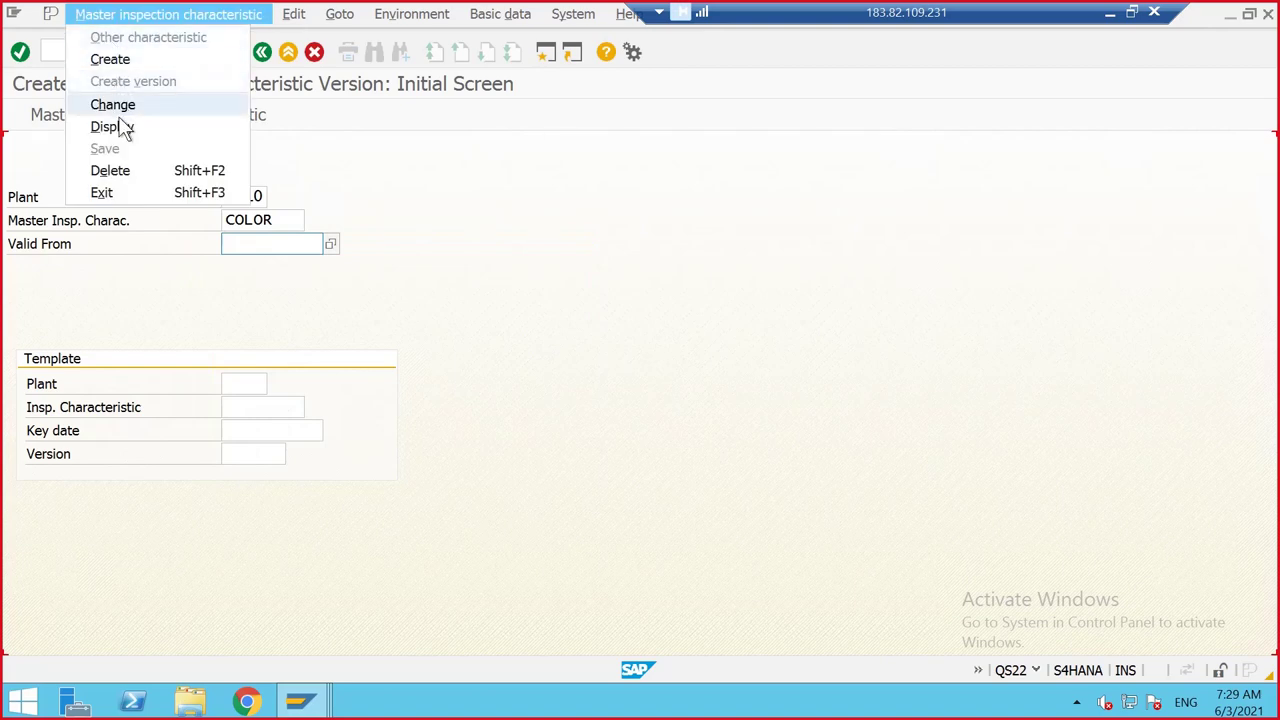
pyautogui.click(113, 105)
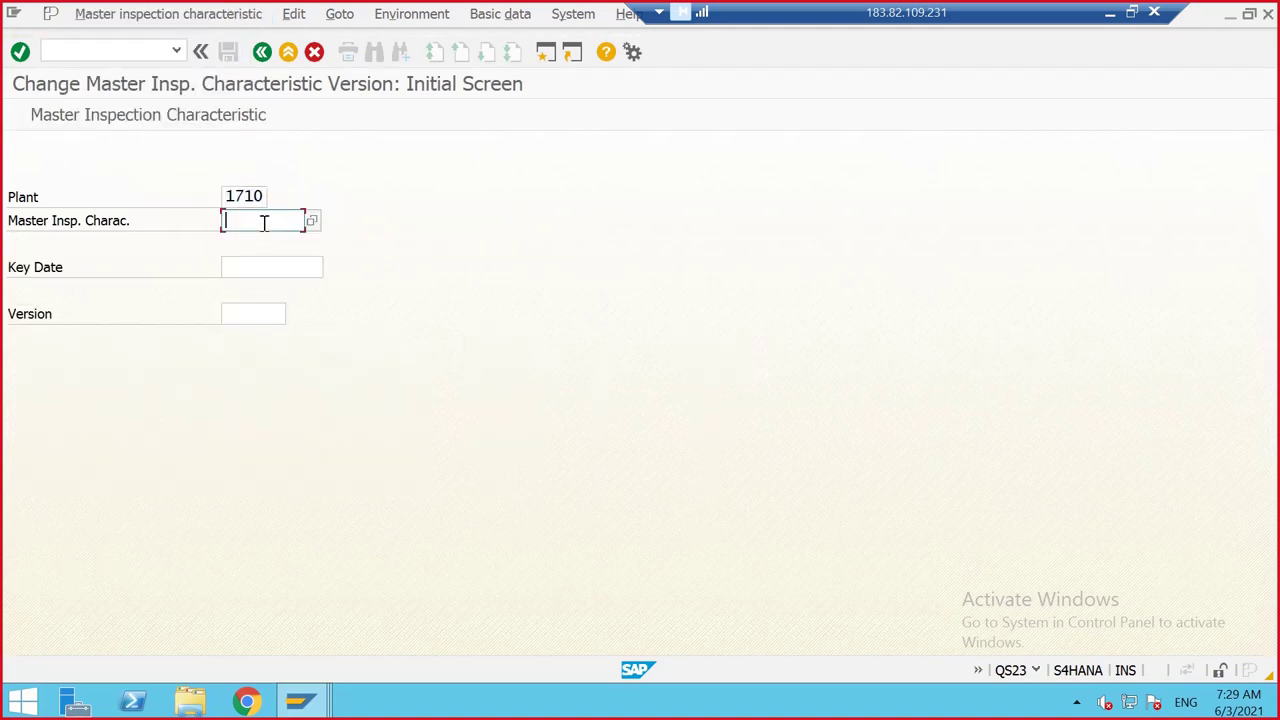
pyautogui.click(264, 222)
pyautogui.click(258, 240)
pyautogui.press('Return')
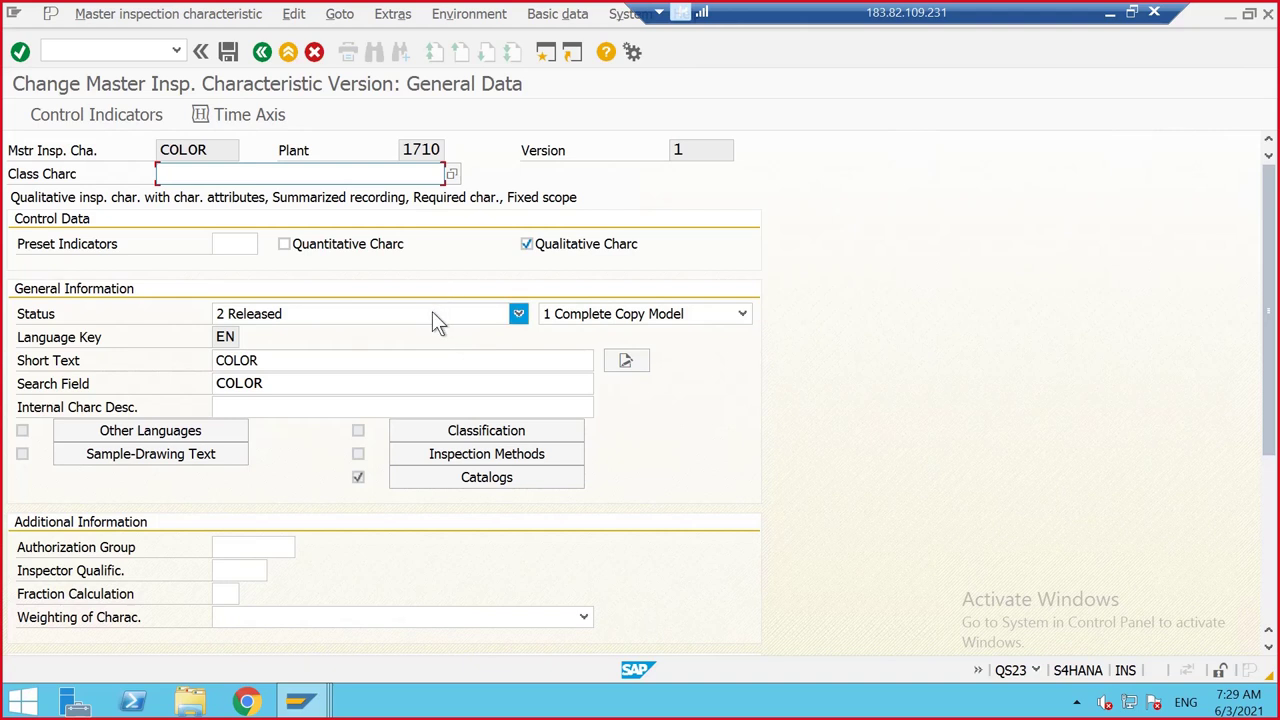
# View the inspection catalogs assigned to the COLOR characteristic and close them
pyautogui.scroll(-1, 445, 360)
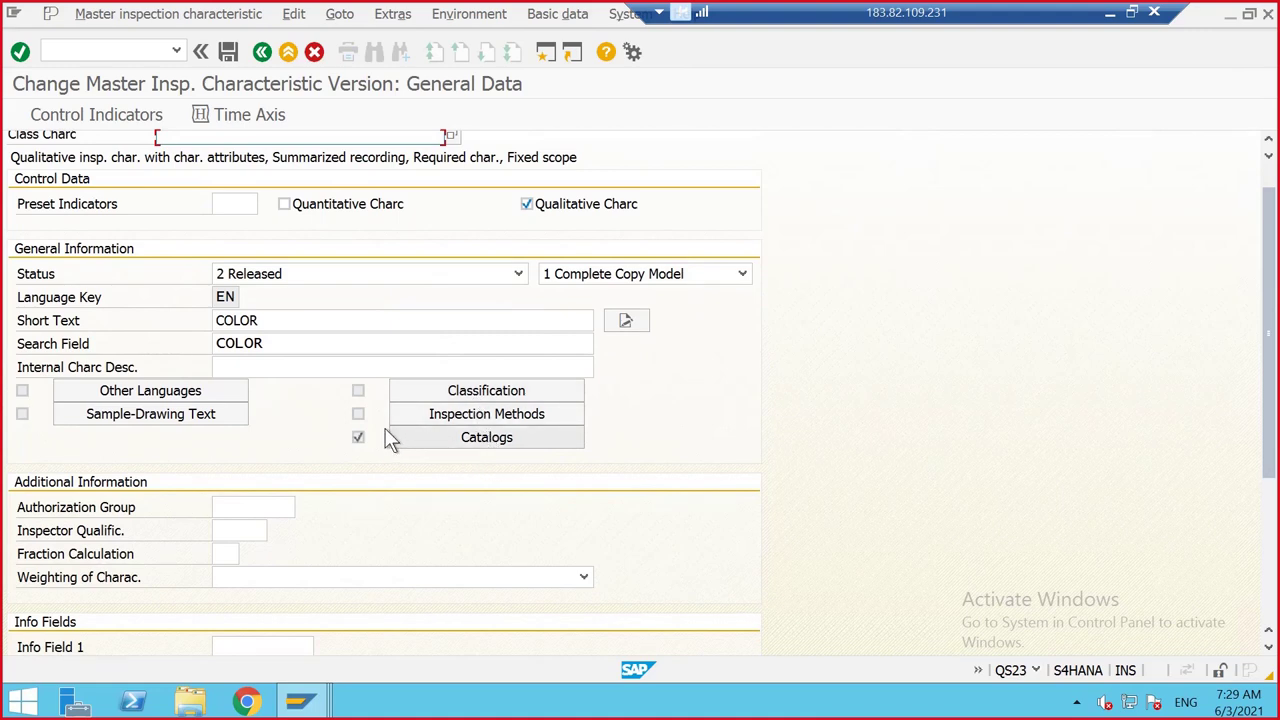
pyautogui.click(451, 447)
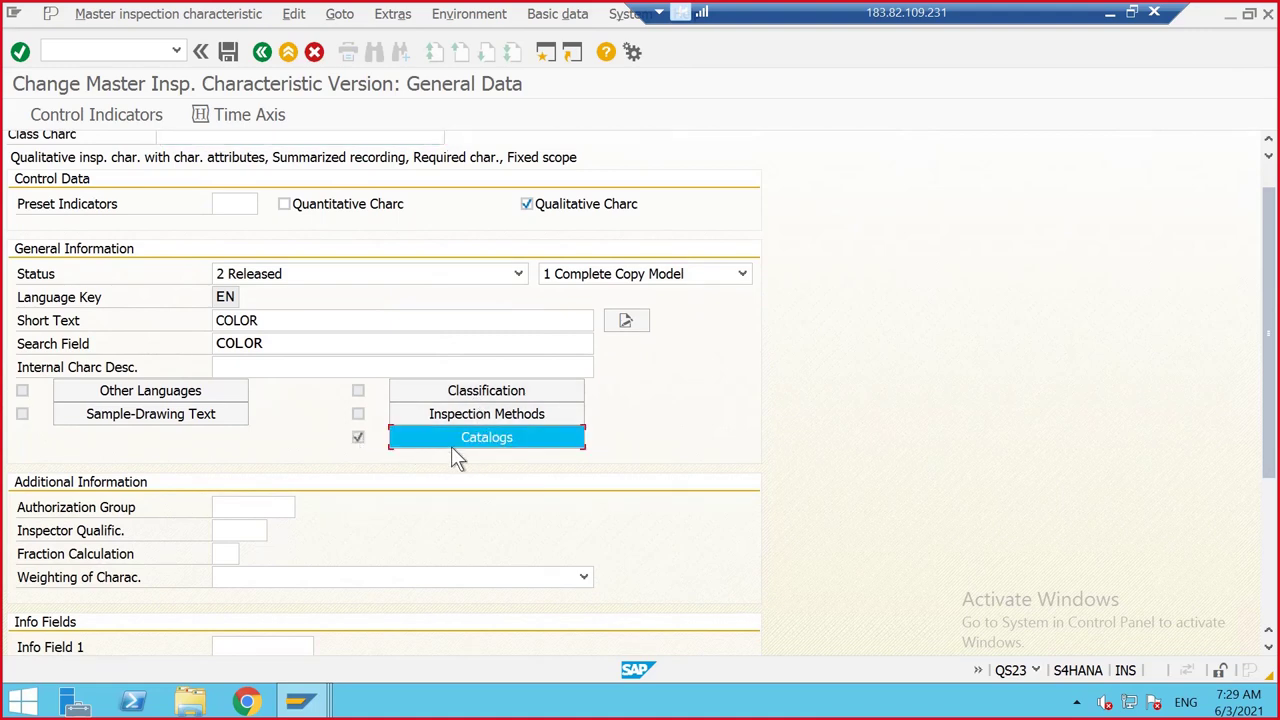
pyautogui.moveTo(478, 311); pyautogui.dragTo(696, 216)
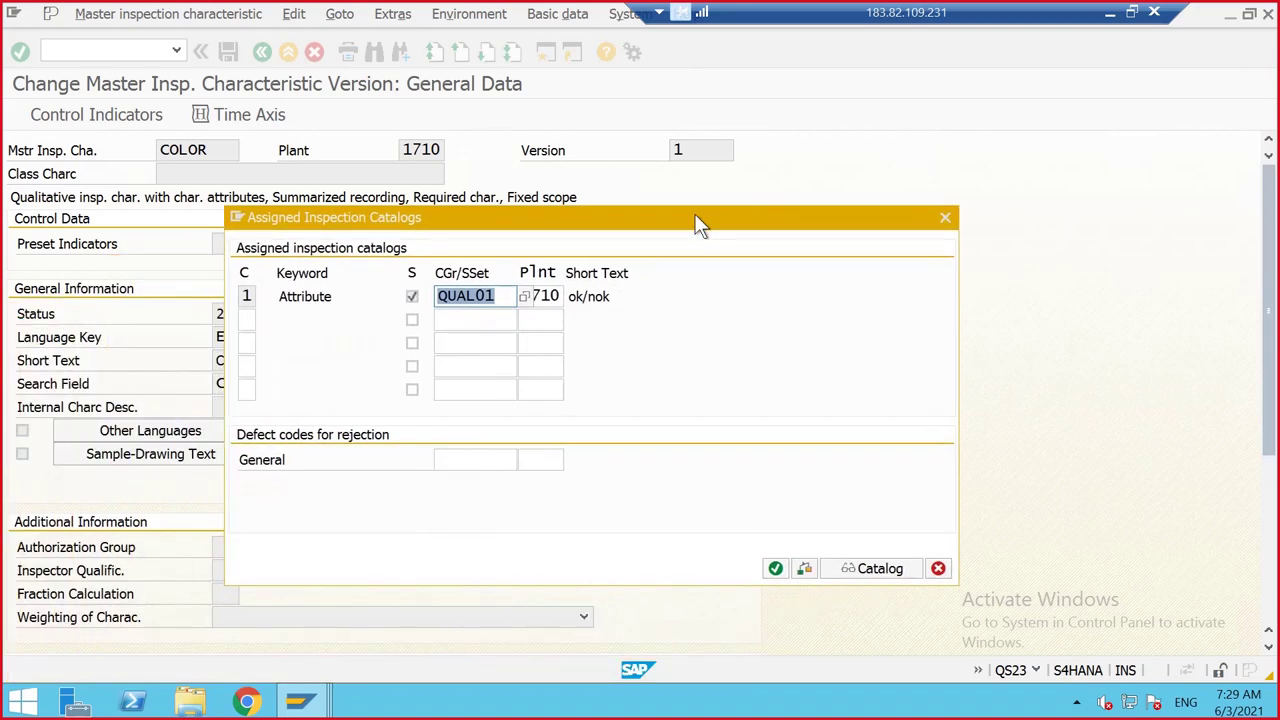
pyautogui.click(945, 217)
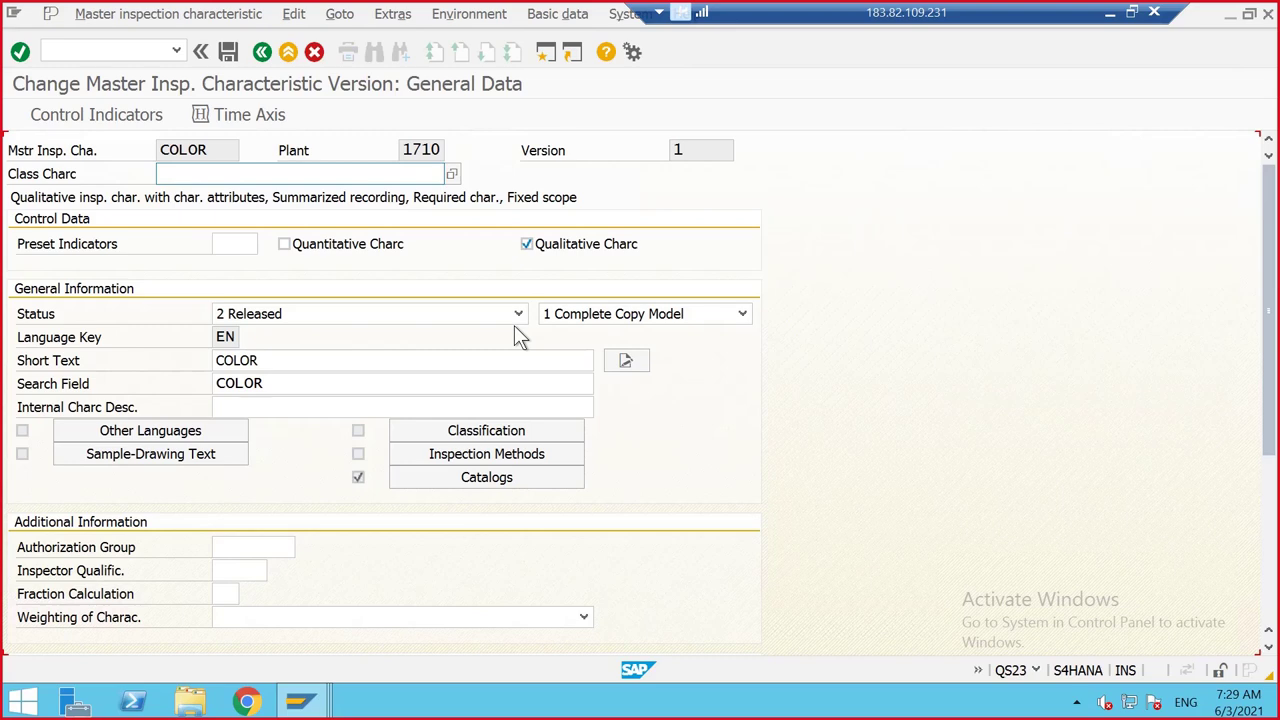
# Reopen COLOR's assigned inspection catalogs and examine the attribute entry's keyword, selected set and short text
pyautogui.click(527, 479)
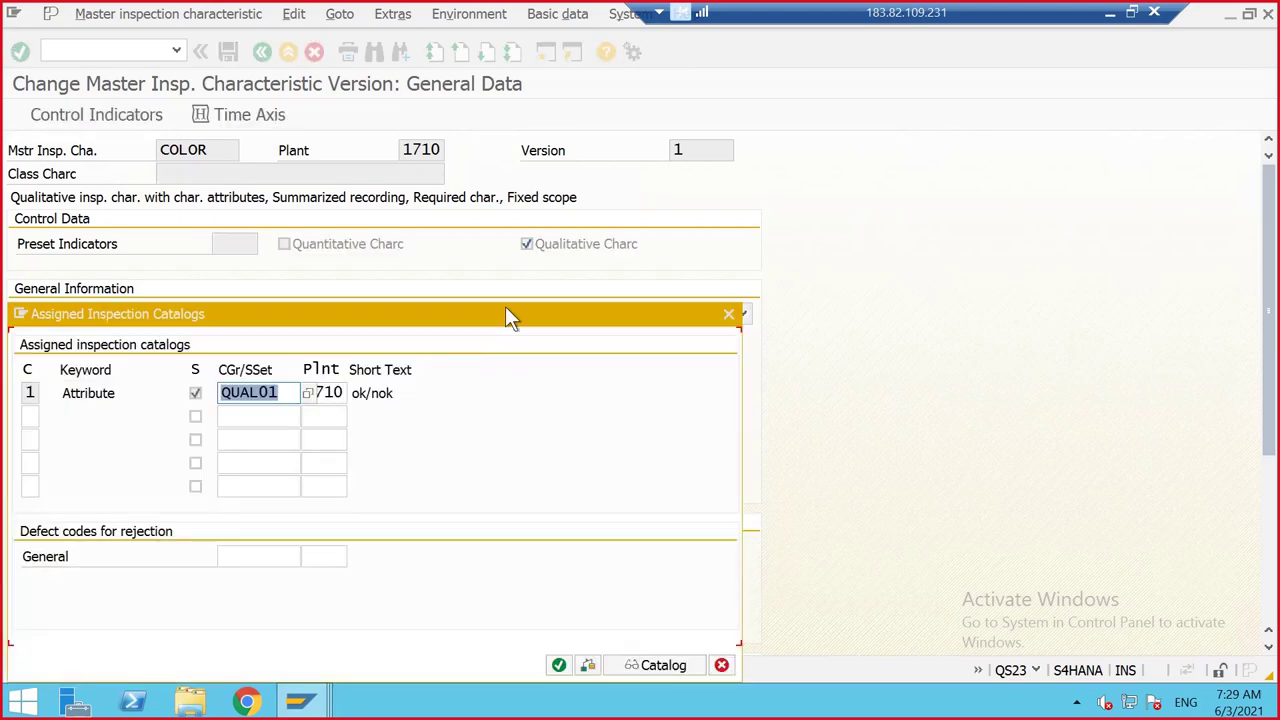
pyautogui.moveTo(505, 313); pyautogui.dragTo(722, 169)
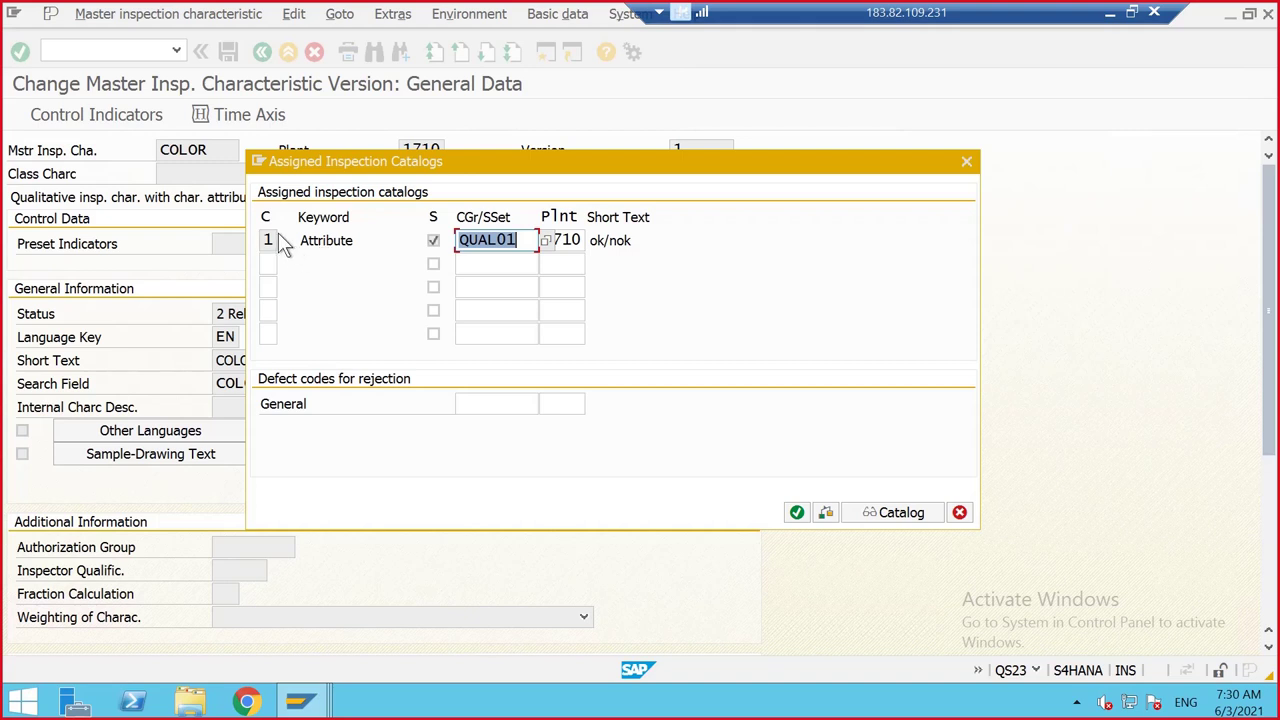
pyautogui.click(306, 246)
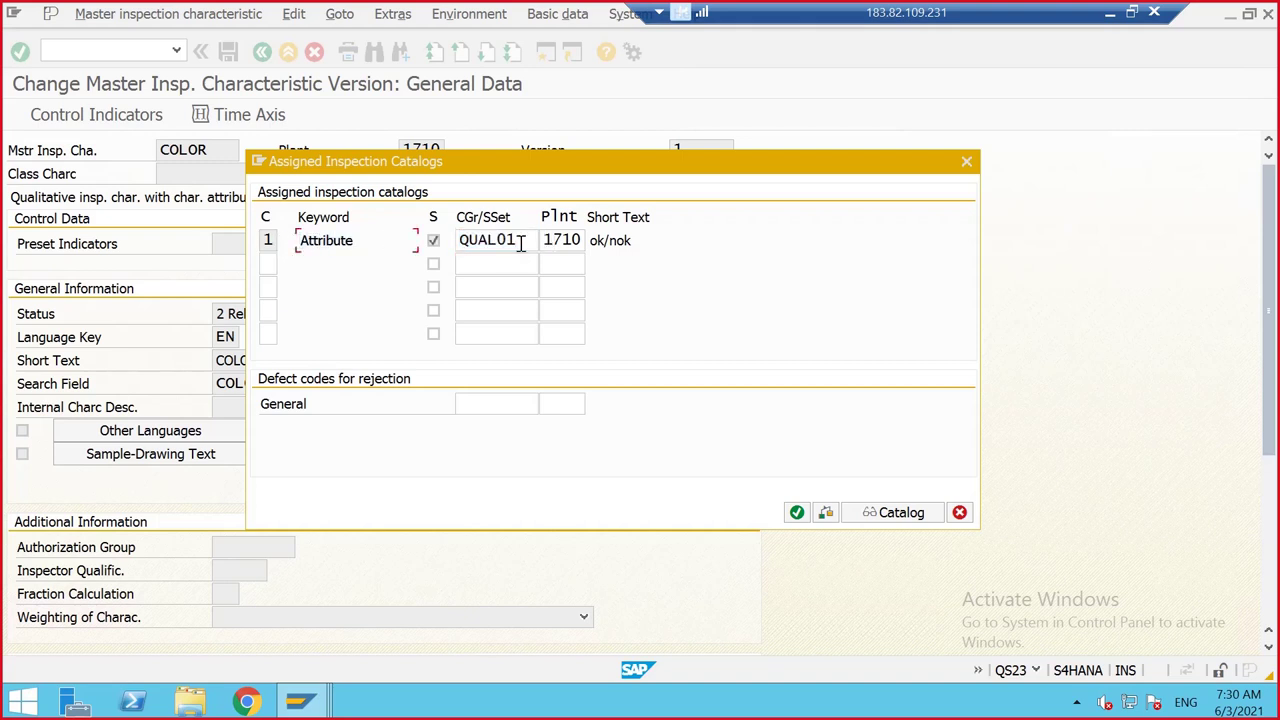
pyautogui.moveTo(515, 240); pyautogui.dragTo(460, 240)
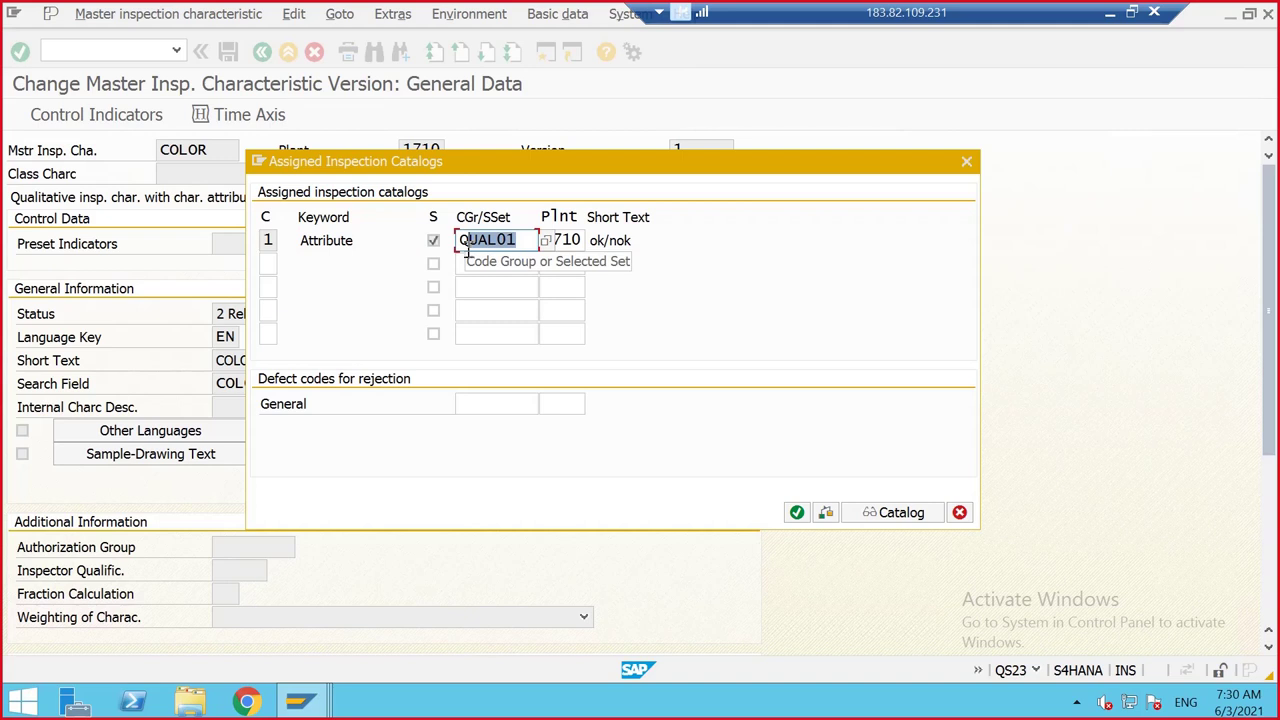
pyautogui.click(466, 240)
pyautogui.moveTo(638, 240)
pyautogui.mouseDown()
pyautogui.moveTo(590, 241)
pyautogui.moveTo(638, 244)
pyautogui.mouseUp()
pyautogui.click(590, 241)
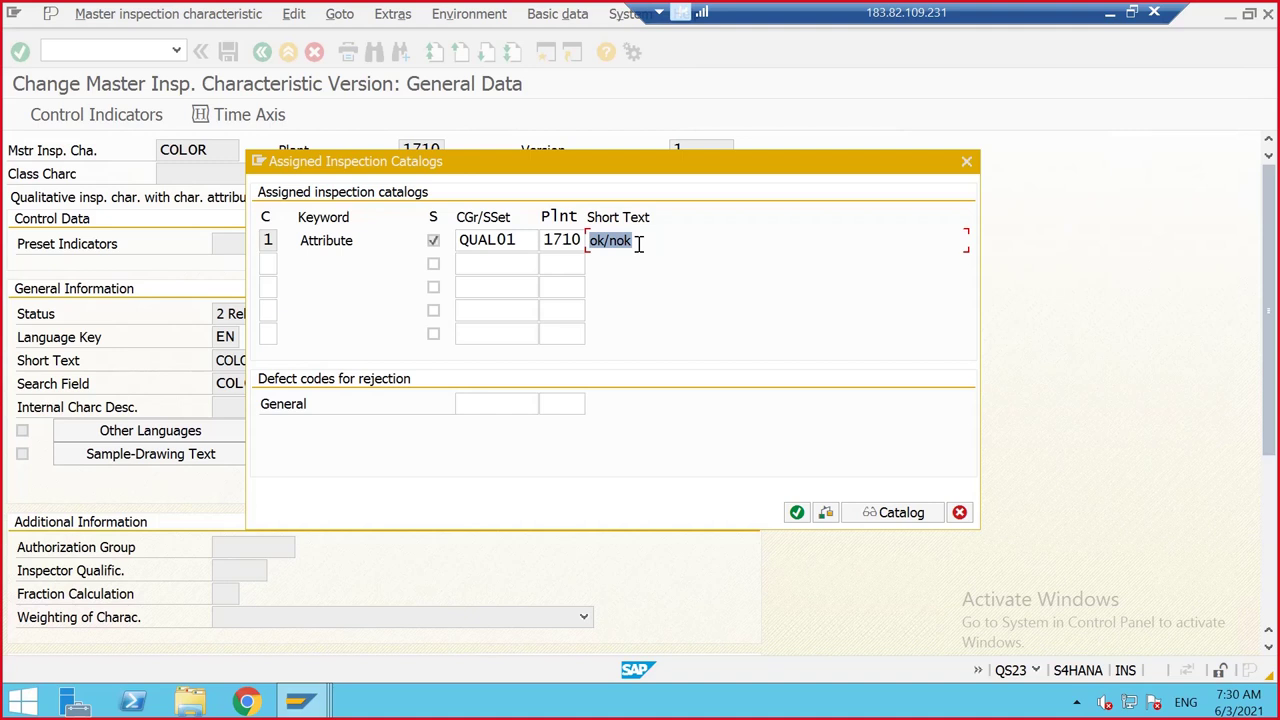
pyautogui.click(638, 244)
# Browse the selected sets available for COLOR's attribute catalog in plant 1710 and expand QUAL01 down to its codes
pyautogui.click(528, 245)
pyautogui.click(545, 241)
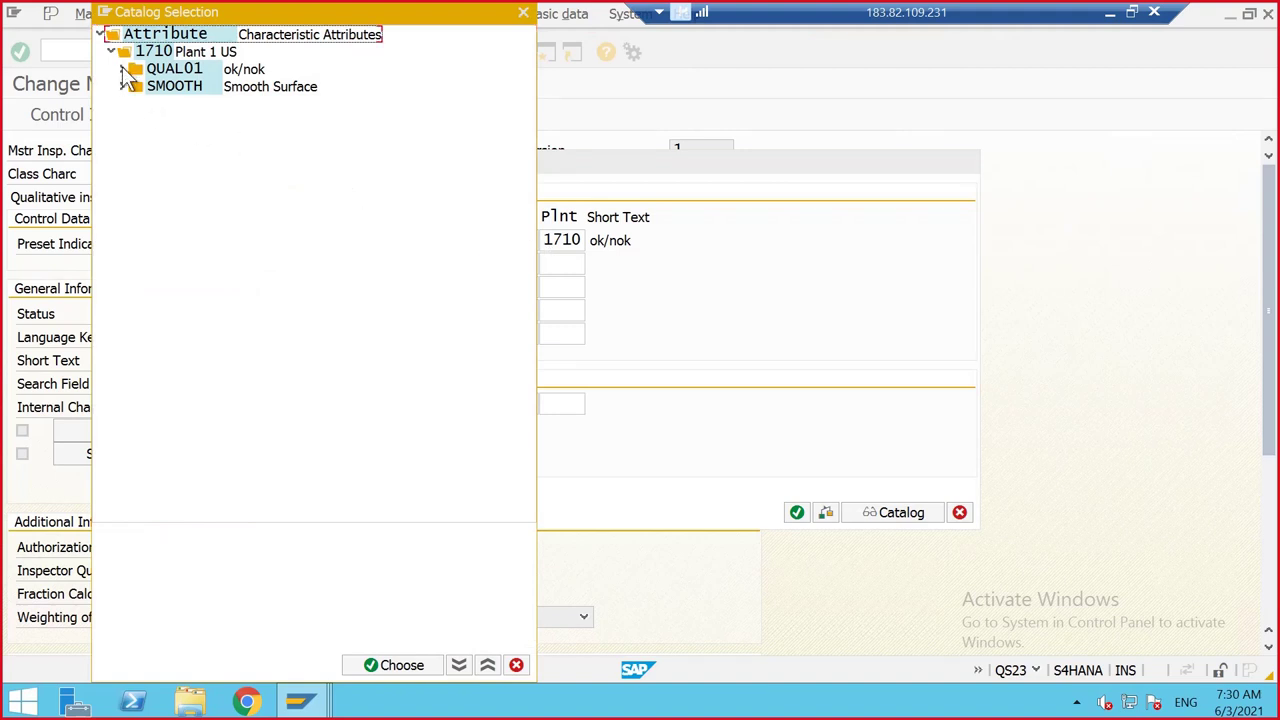
pyautogui.click(122, 69)
pyautogui.click(134, 86)
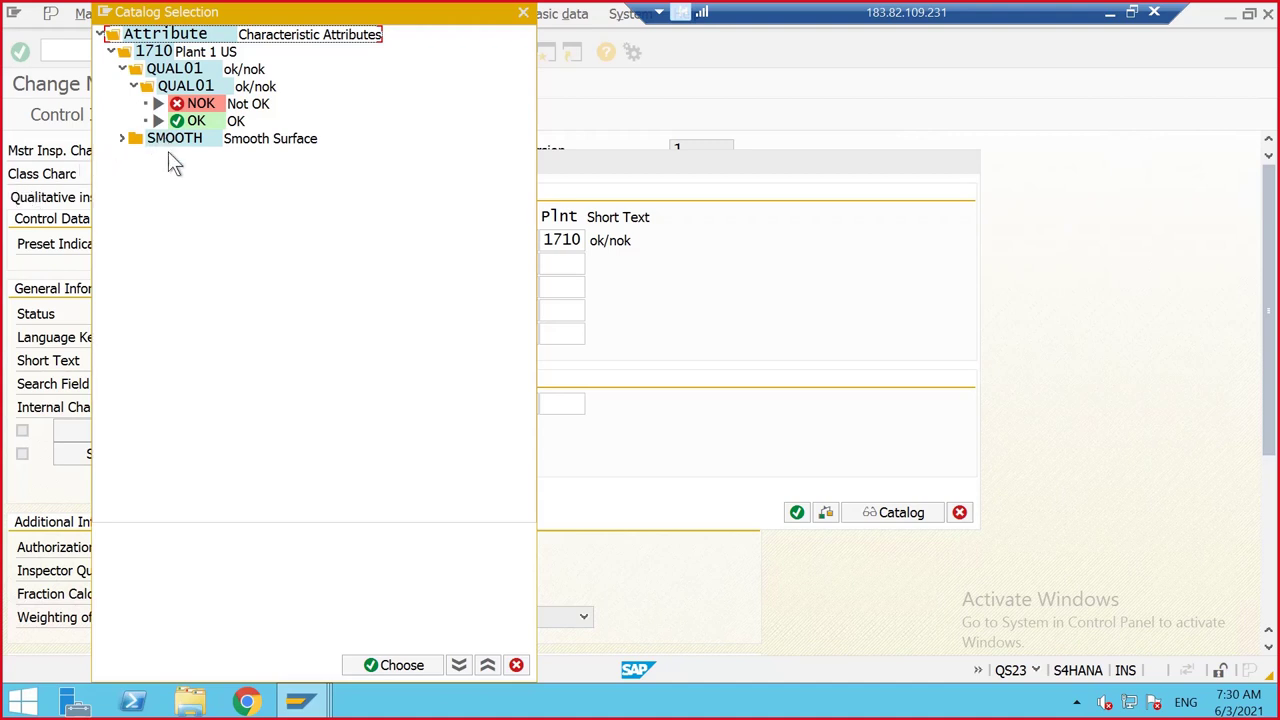
# Expand the SMOOTH set's SURFACE code group to examine its codes, and close the catalog selection without choosing an entry
pyautogui.click(122, 139)
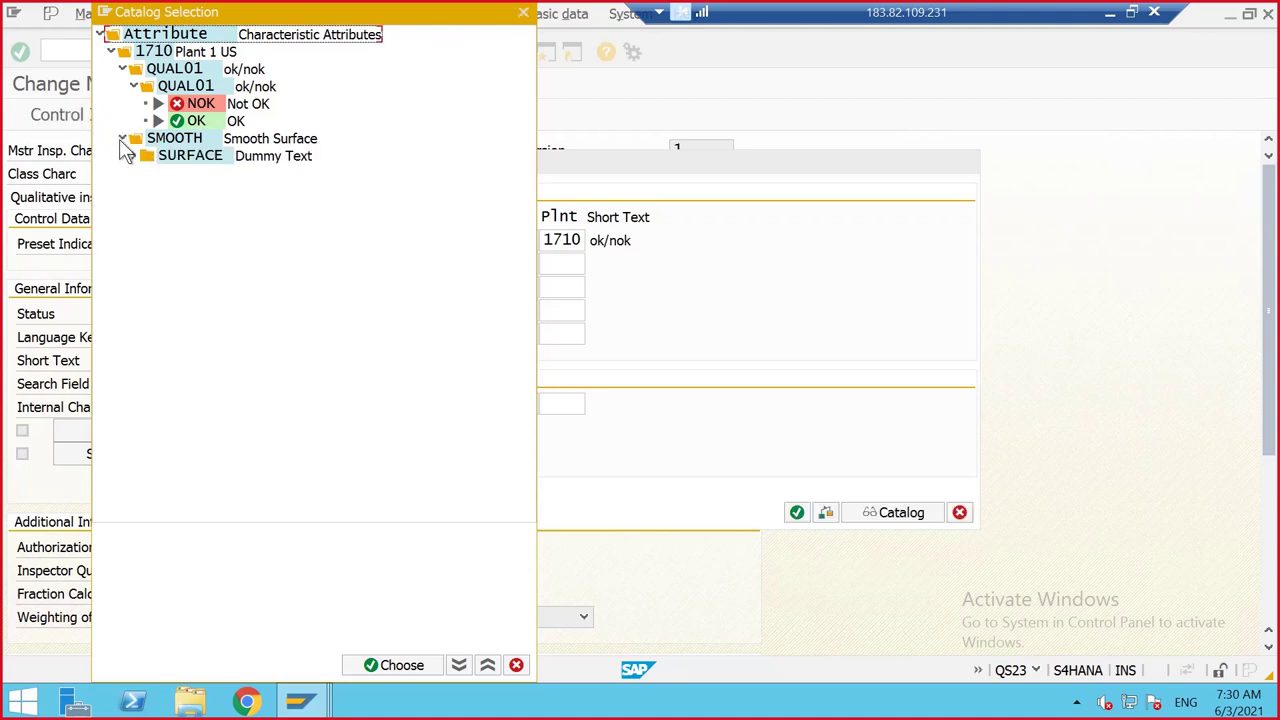
pyautogui.click(133, 157)
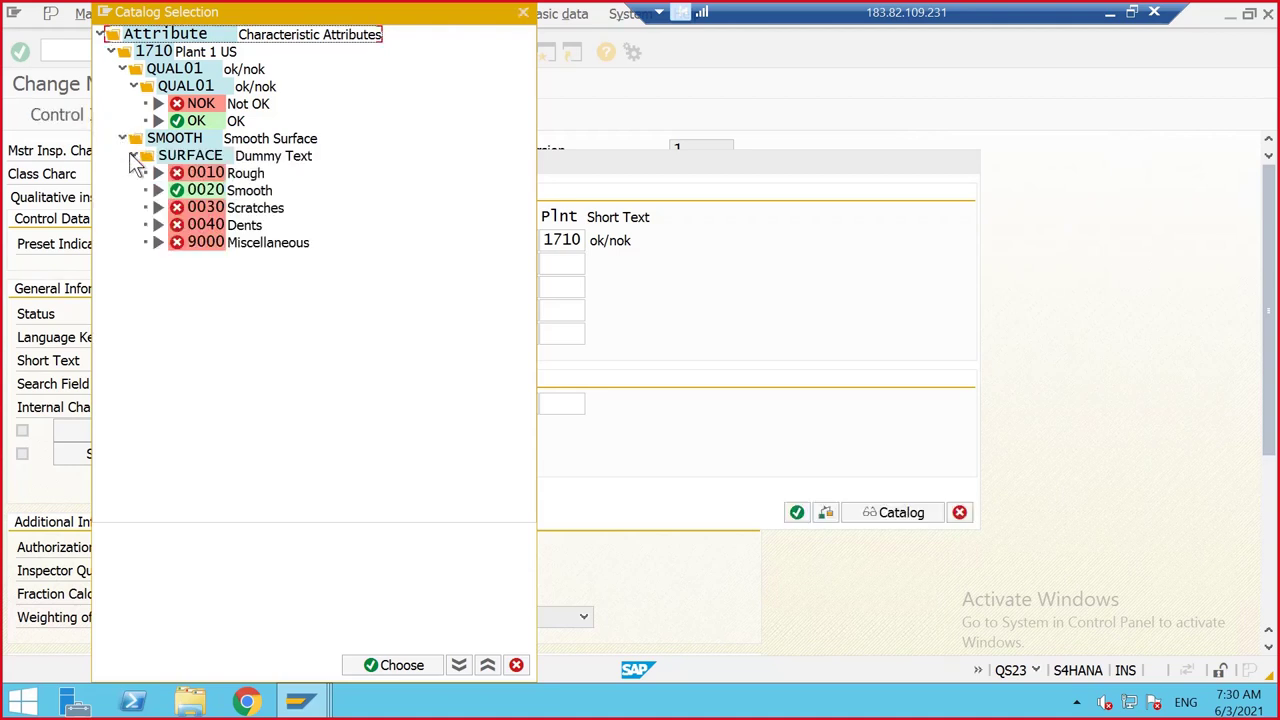
pyautogui.click(131, 157)
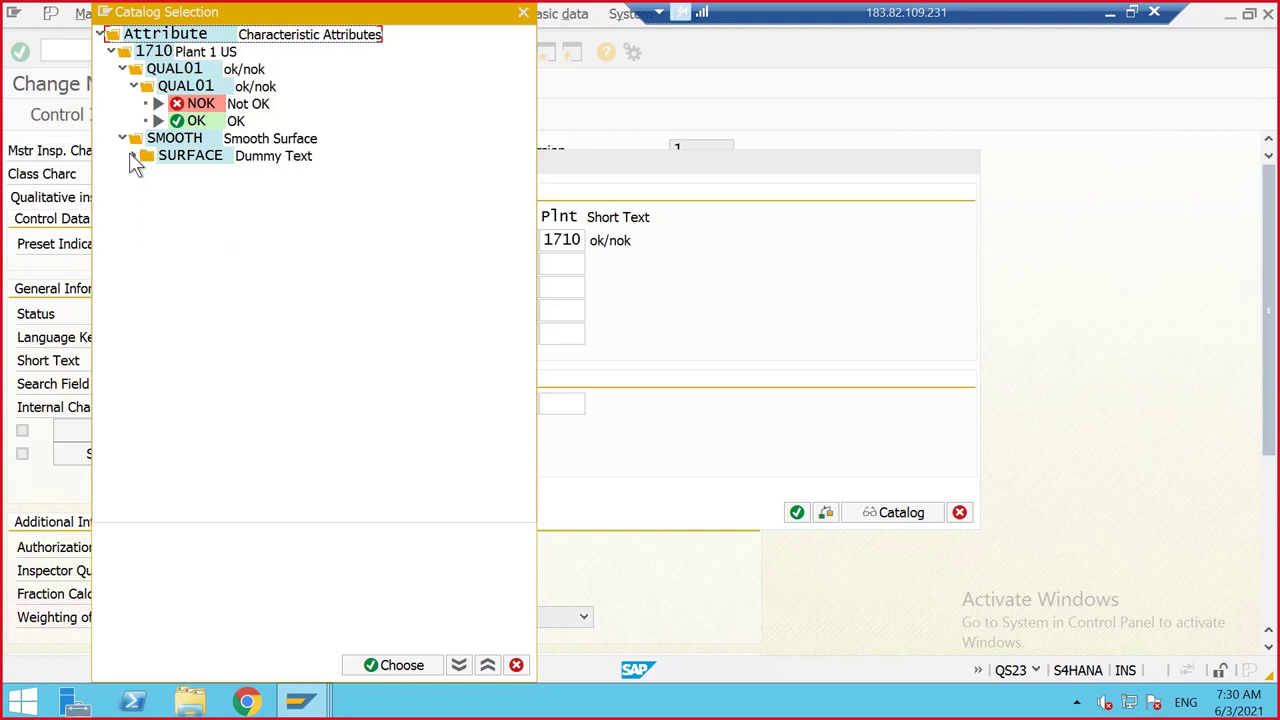
pyautogui.click(131, 157)
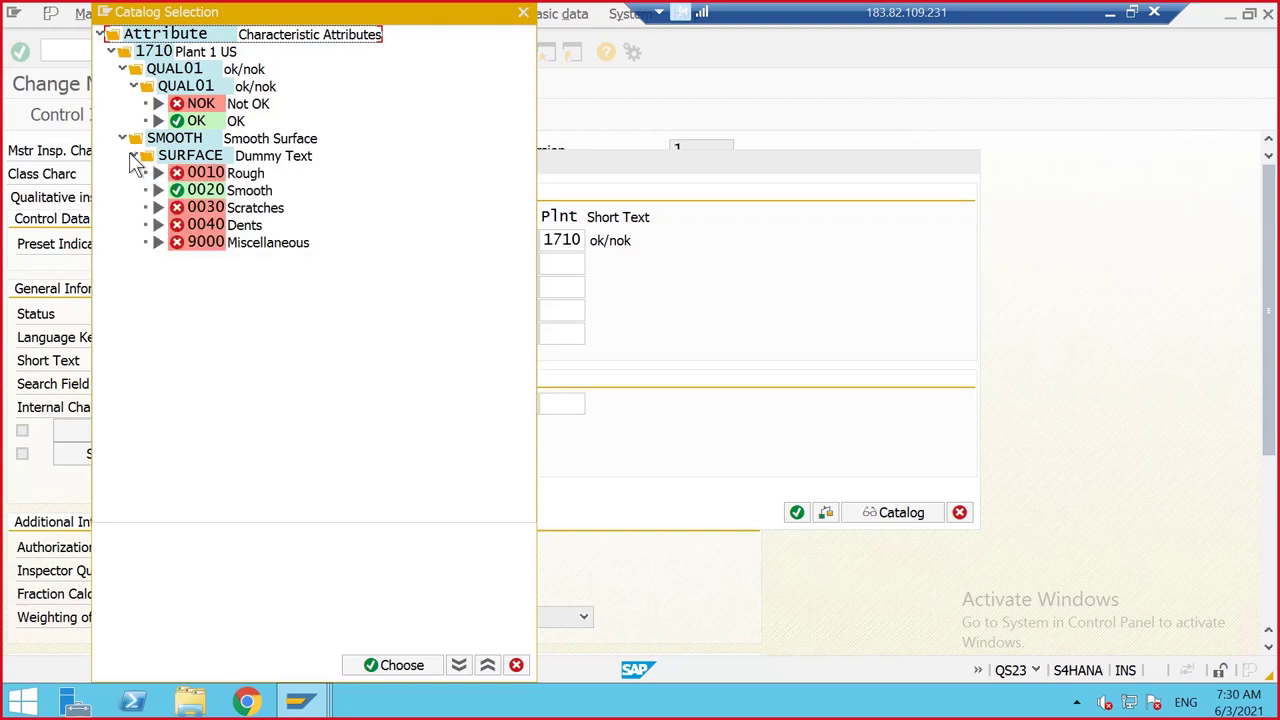
pyautogui.click(131, 157)
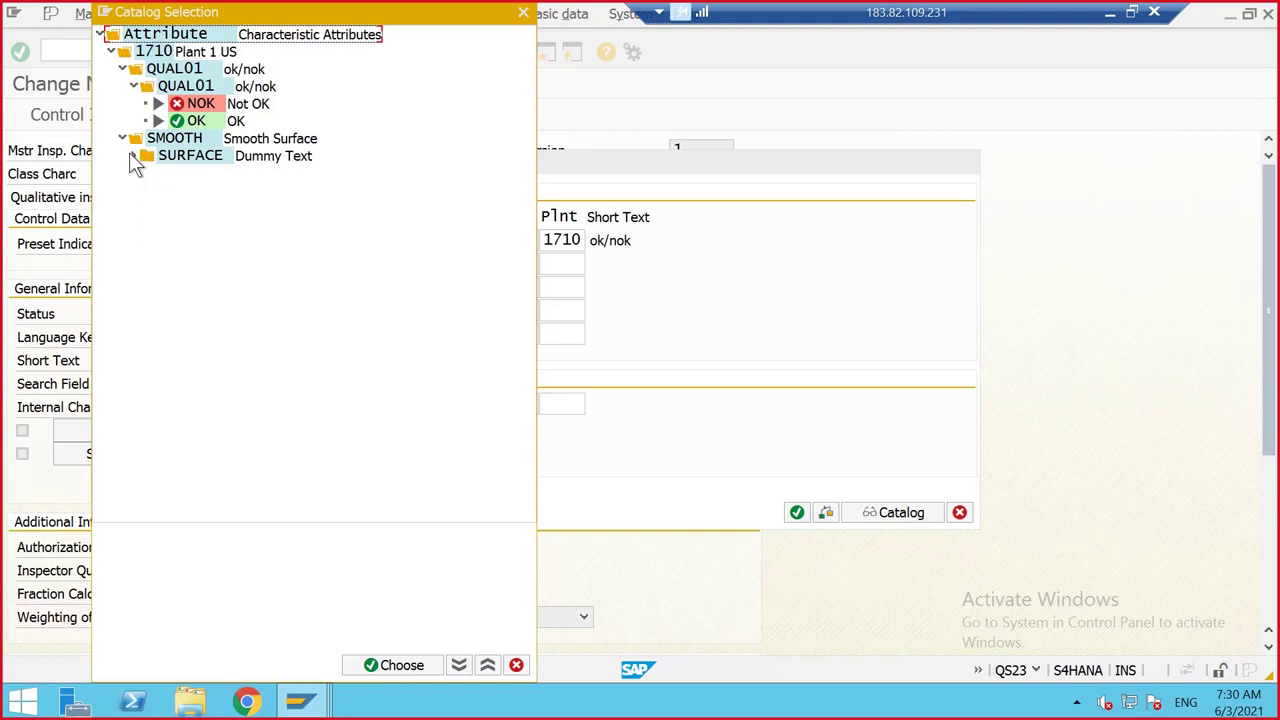
pyautogui.moveTo(247, 15); pyautogui.dragTo(348, 82)
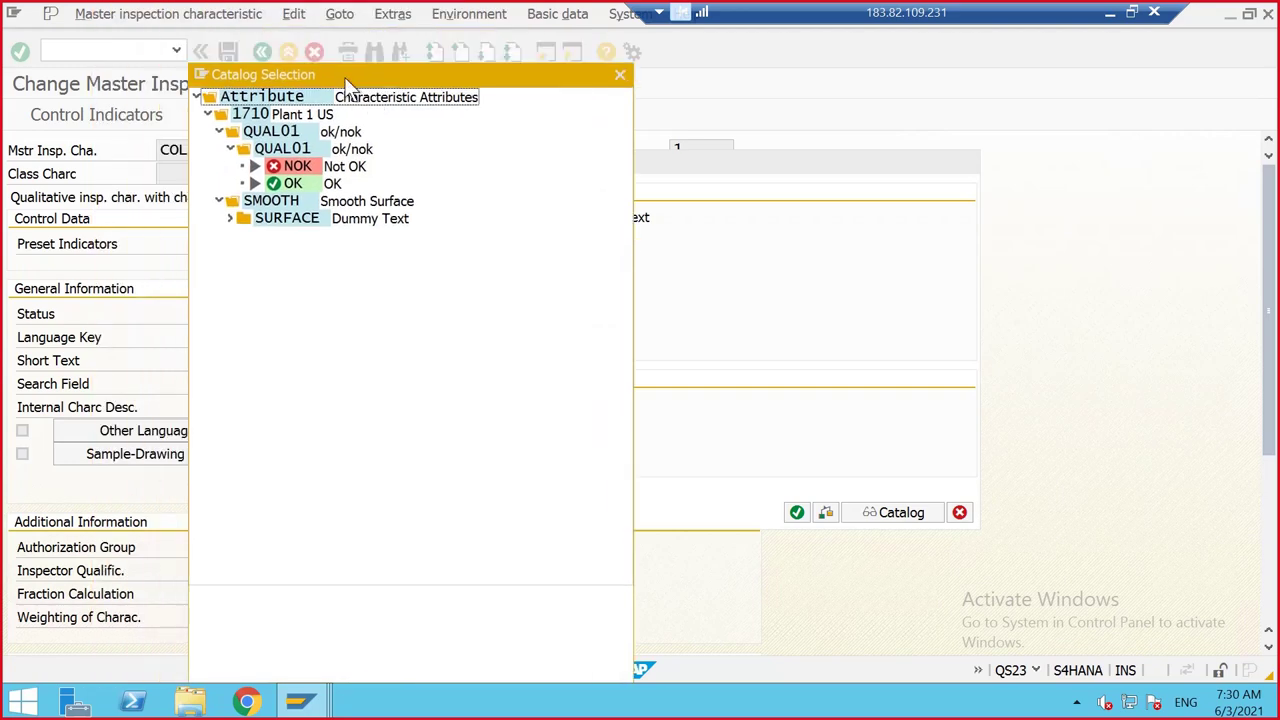
pyautogui.click(620, 76)
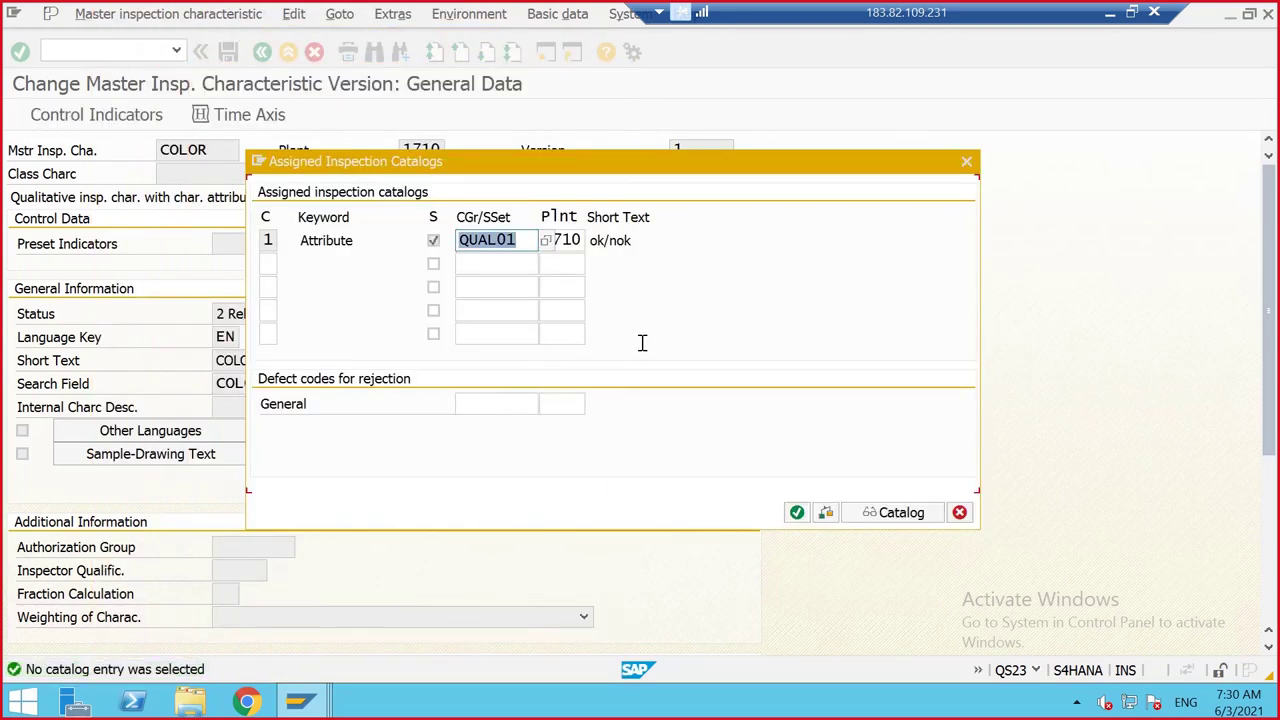
# Close the assigned inspection catalogs without keeping changes there, review COLOR's general data and save the characteristic
pyautogui.click(966, 162)
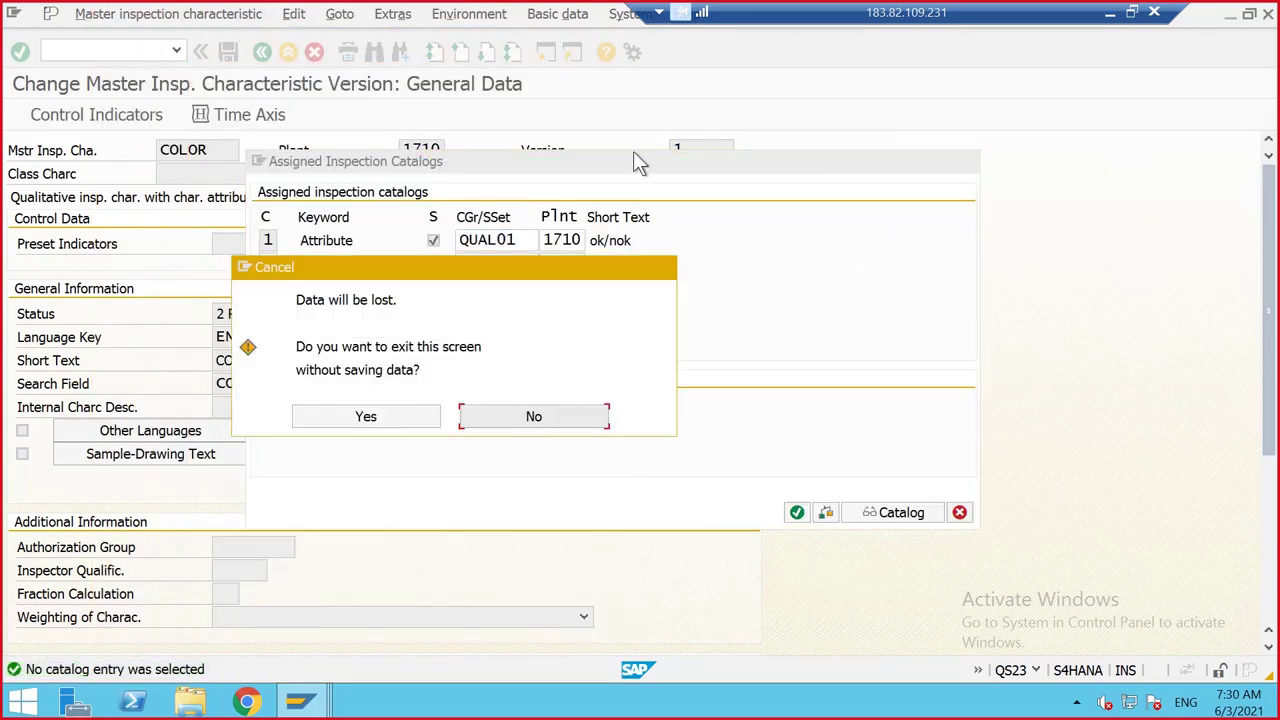
pyautogui.click(507, 416)
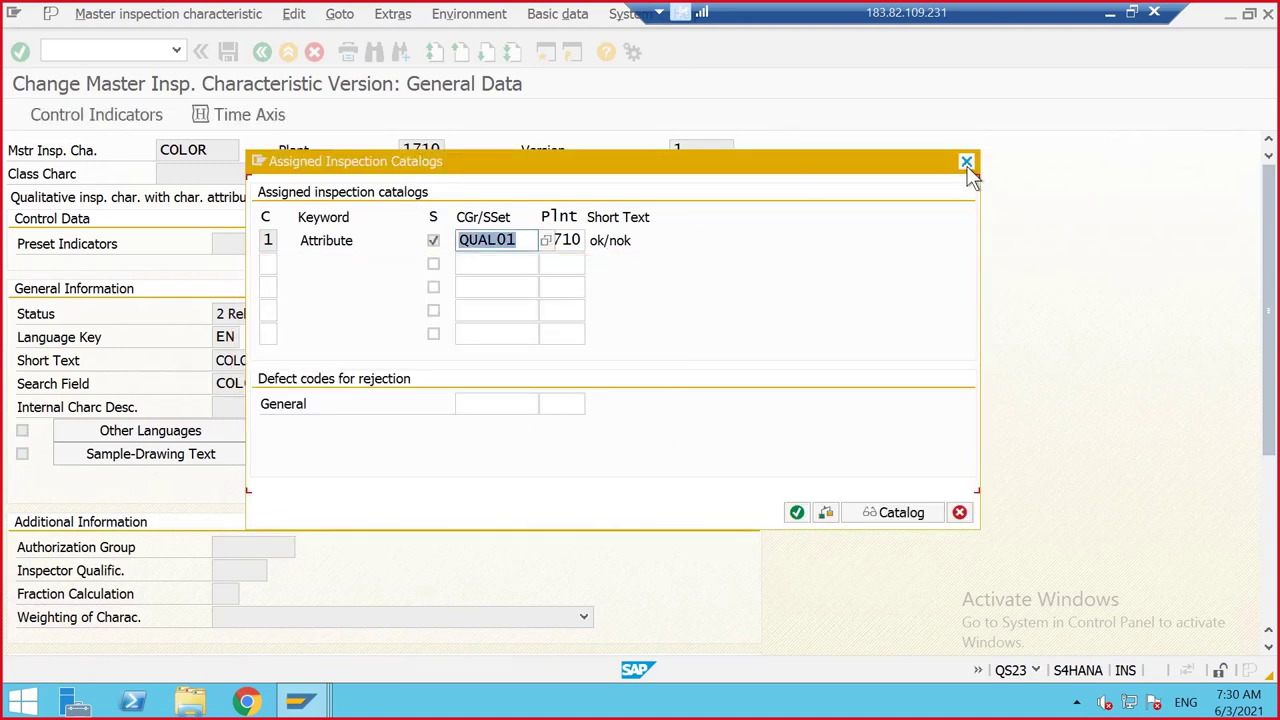
pyautogui.click(966, 162)
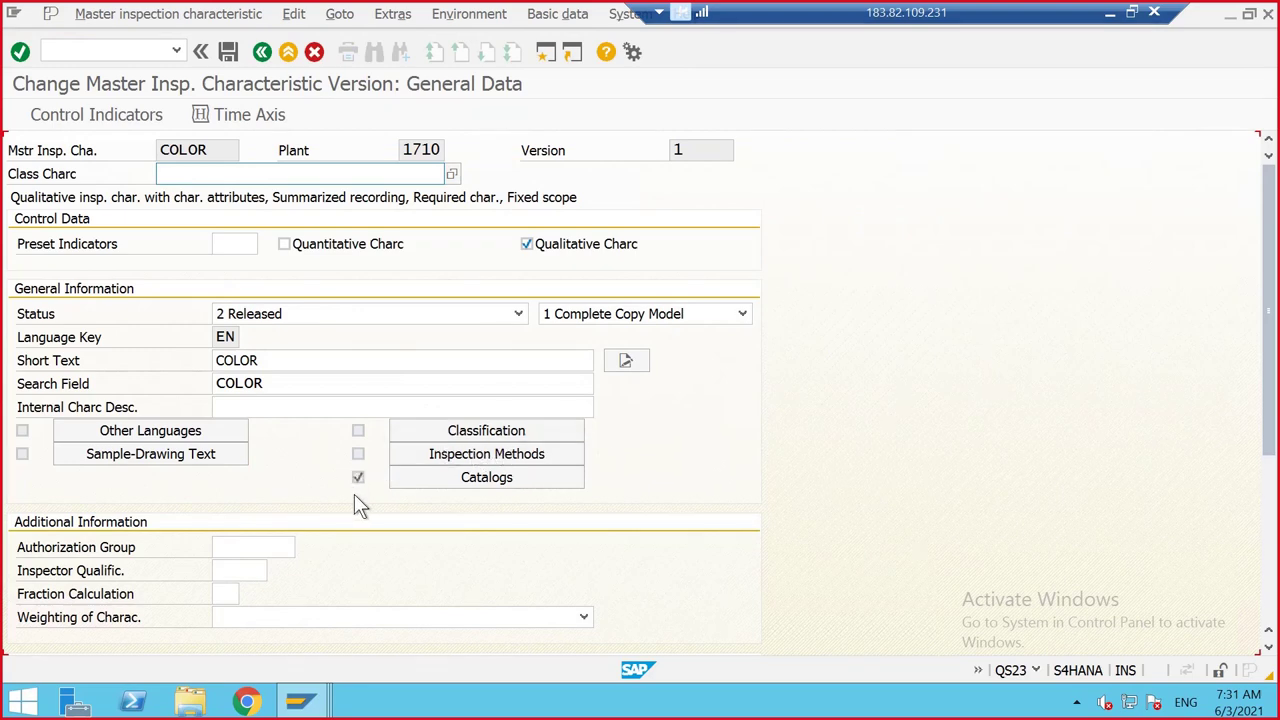
pyautogui.scroll(-5, 838, 425)
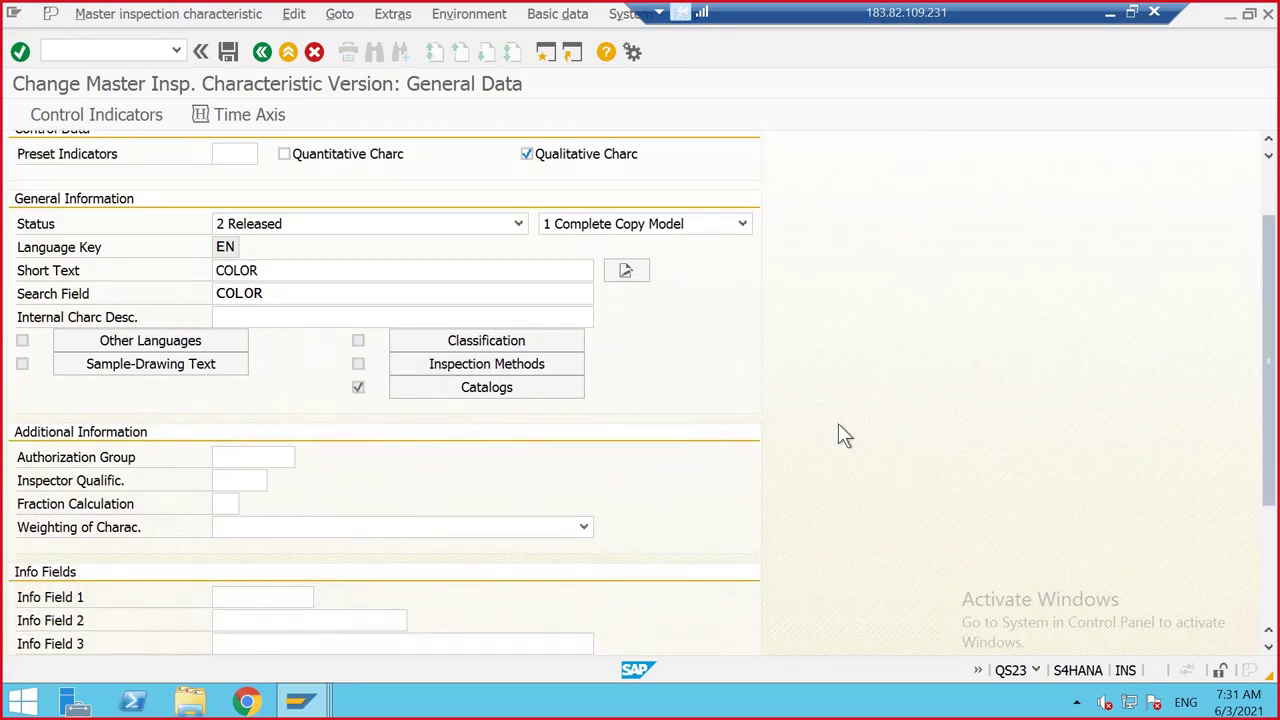
pyautogui.scroll(-3, 838, 425)
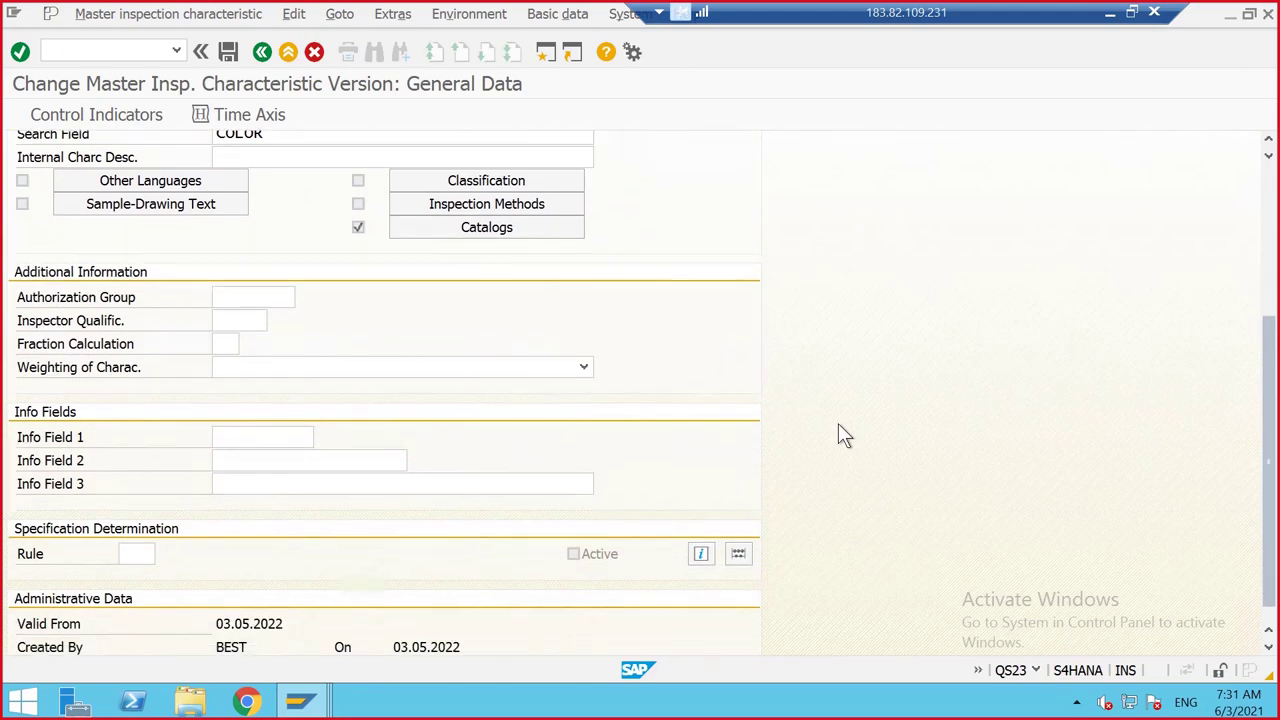
pyautogui.scroll(4, 839, 427)
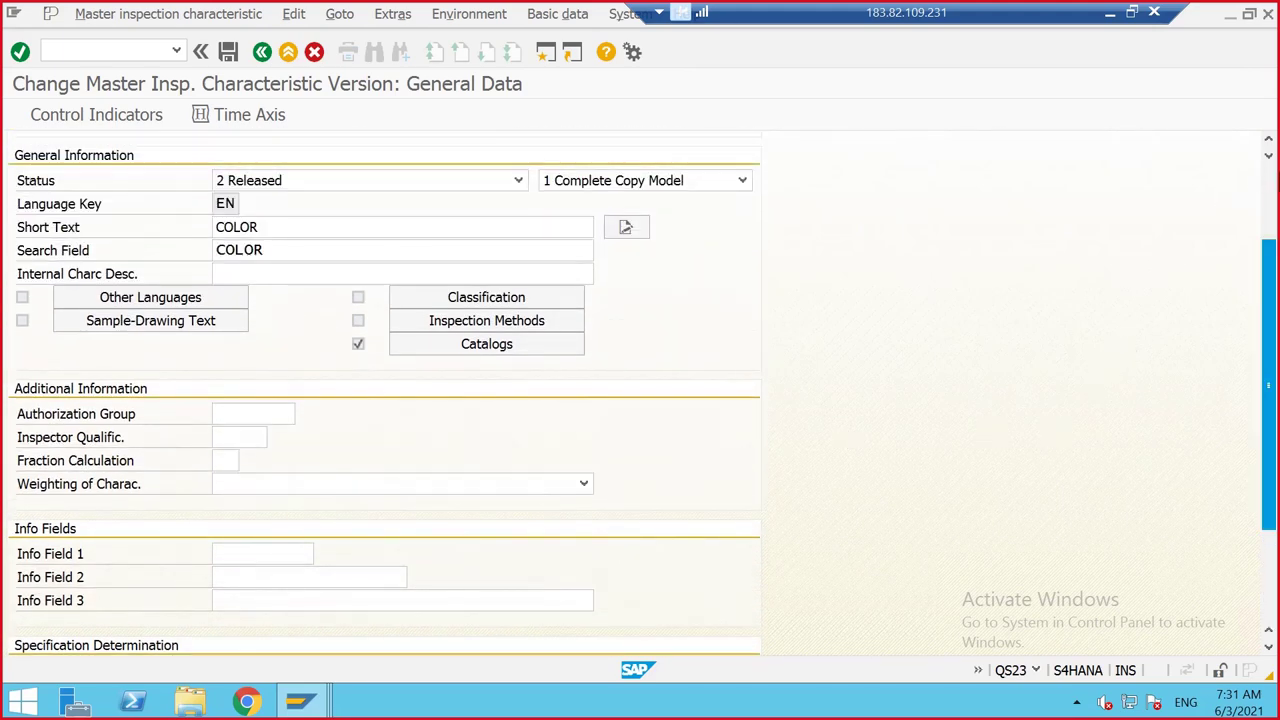
pyautogui.click(1269, 205)
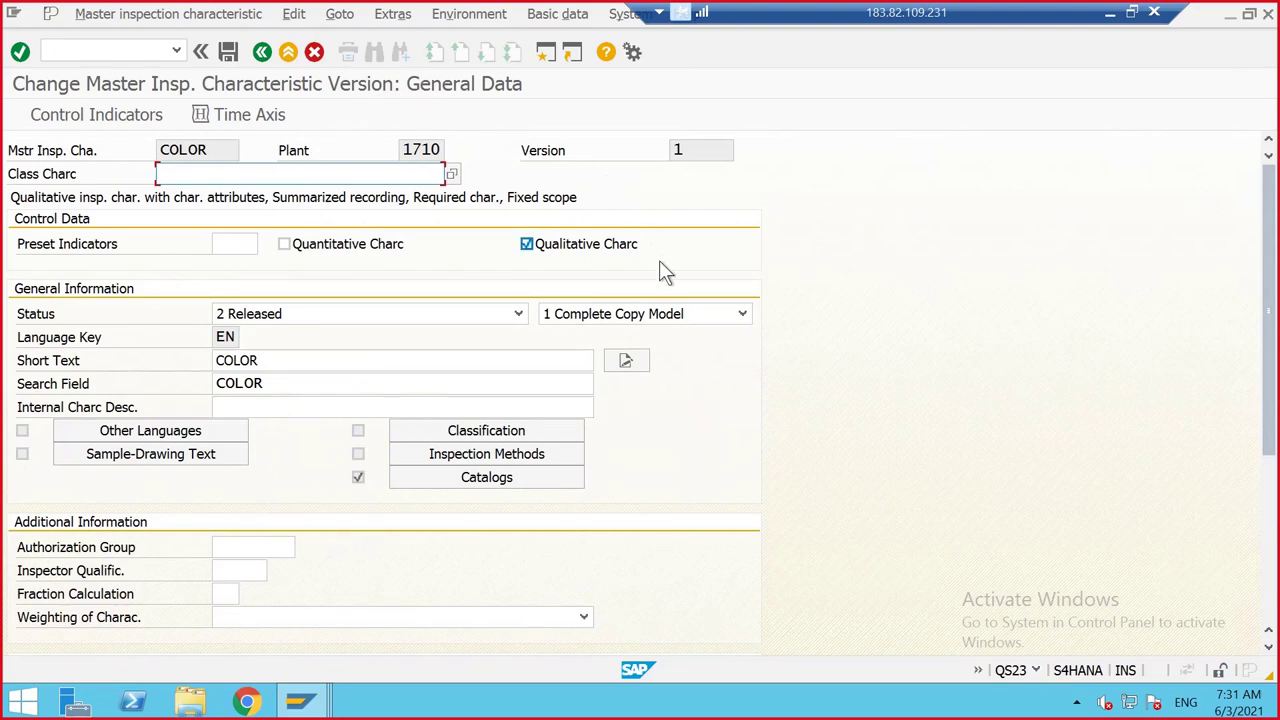
pyautogui.click(231, 53)
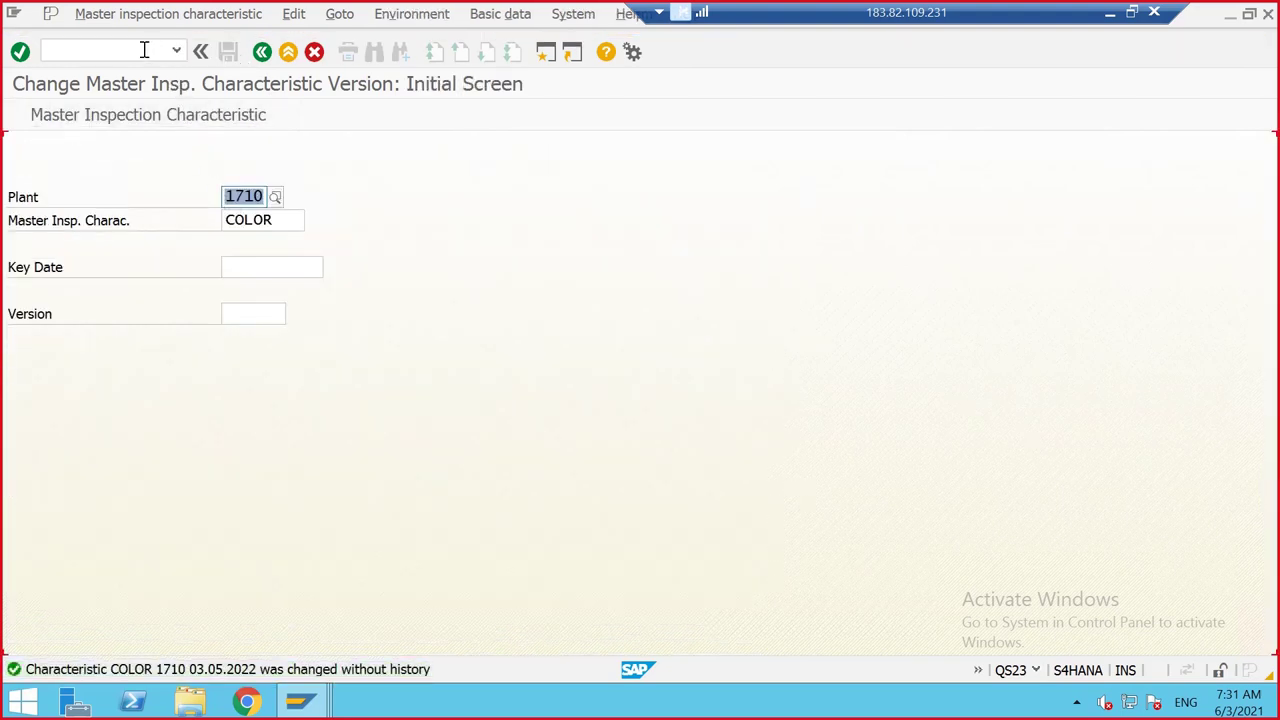
# Leave the master inspection characteristic and start transaction QDV1 for creating a sampling procedure
pyautogui.click(144, 50)
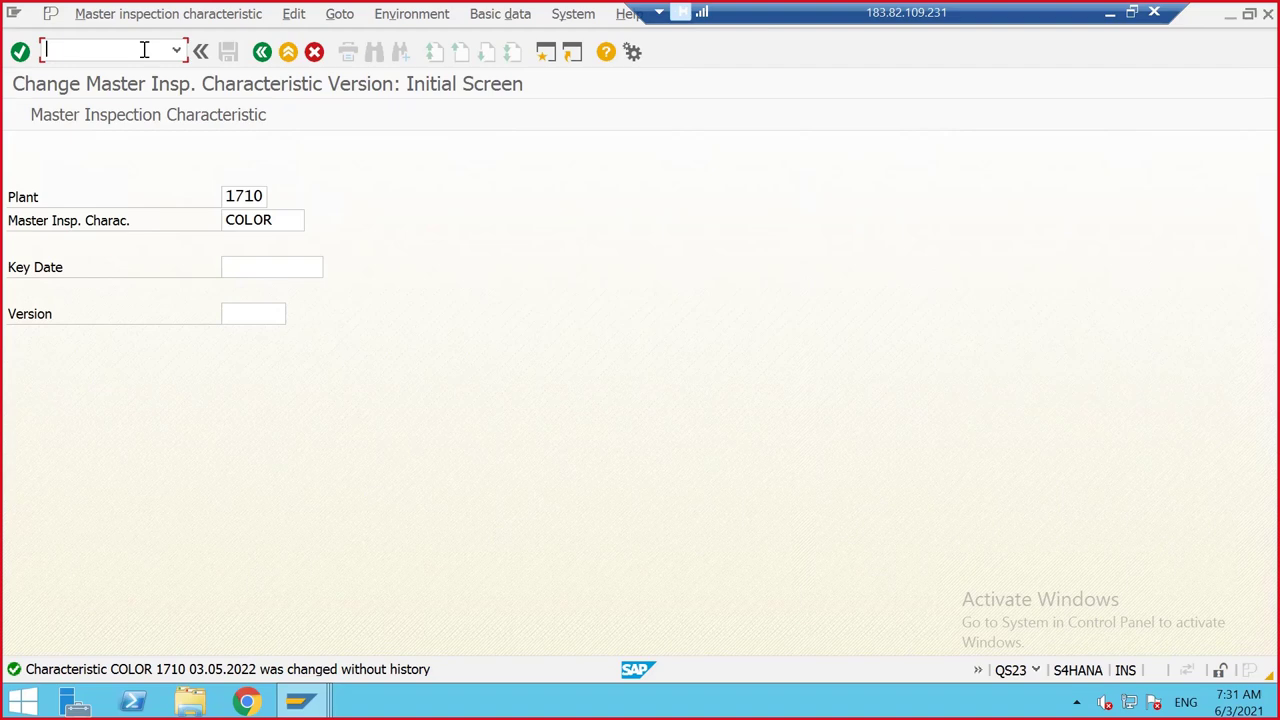
pyautogui.press('Return')
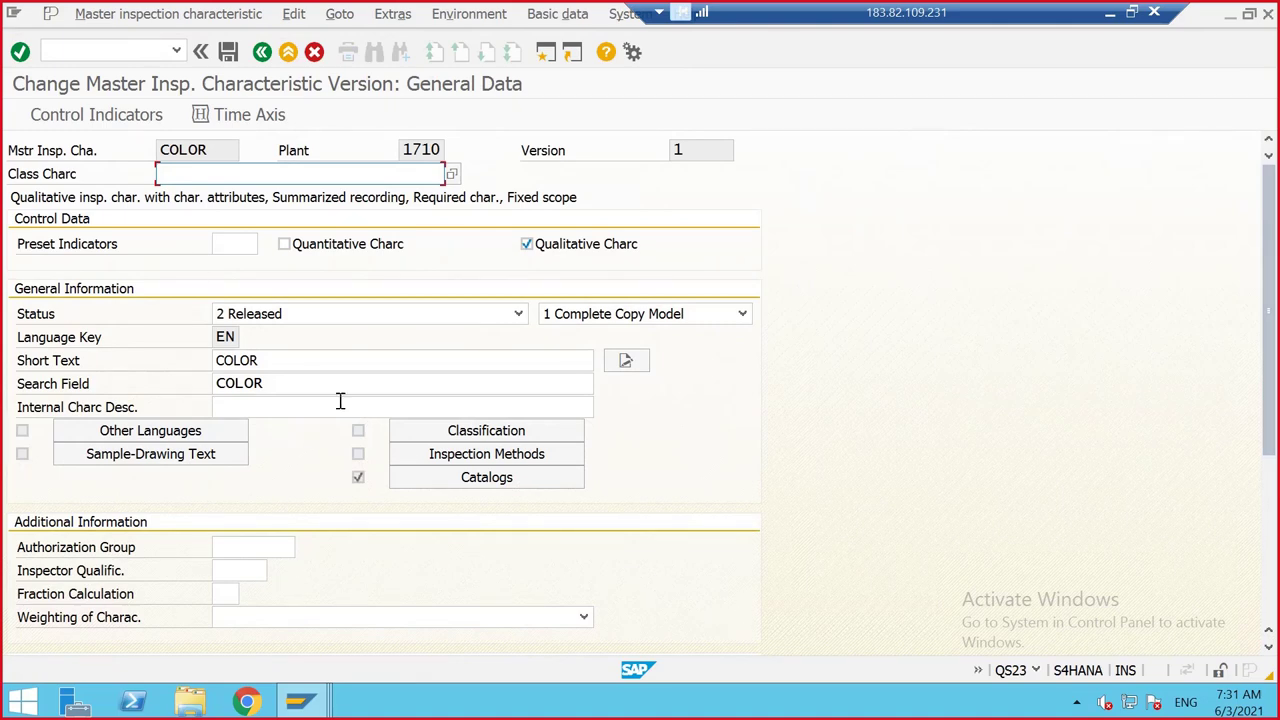
pyautogui.click(142, 42)
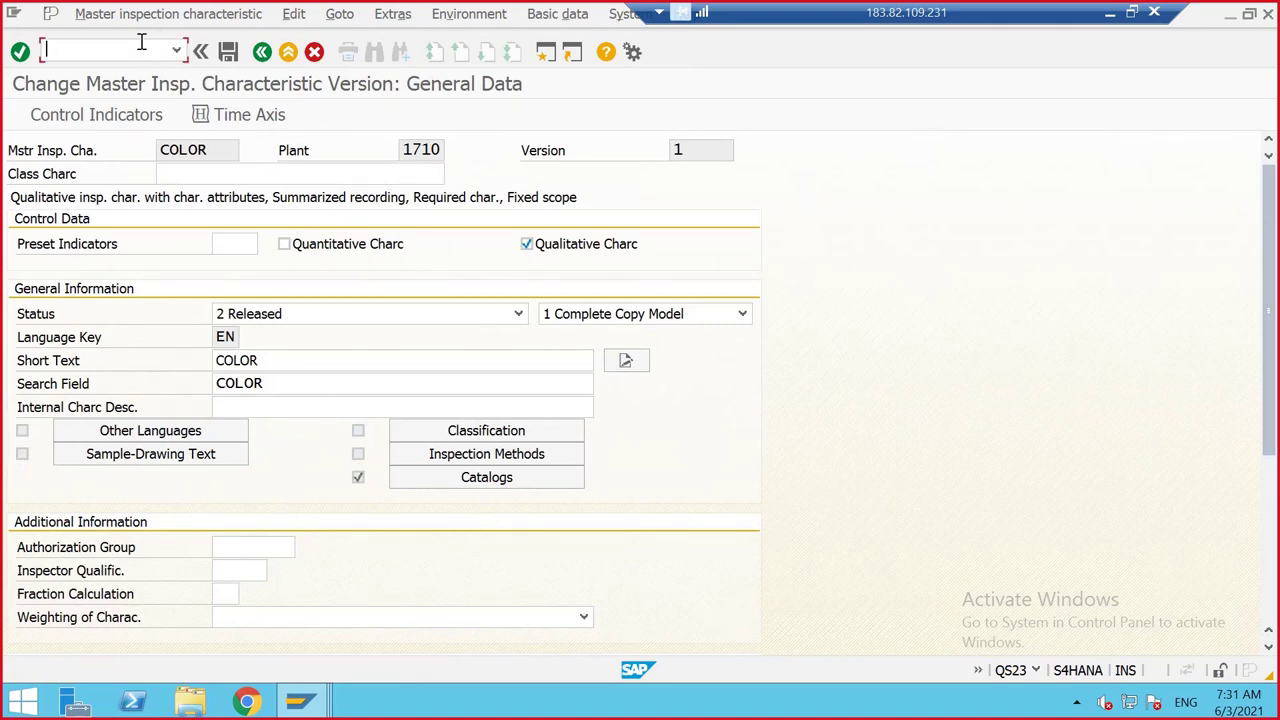
pyautogui.write('/')
pyautogui.write('N')
pyautogui.write('QS21')
pyautogui.press('Return')
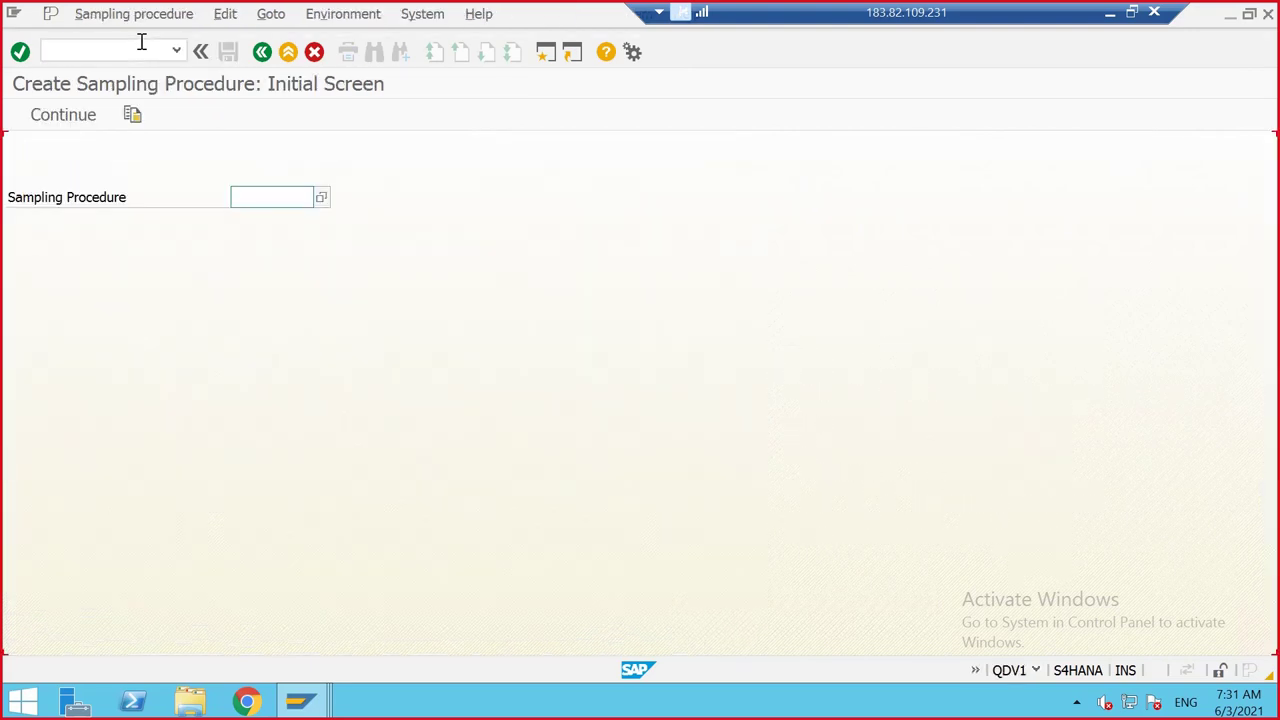
# Switch from creating to displaying sampling procedures and open SP_1710
pyautogui.click(131, 20)
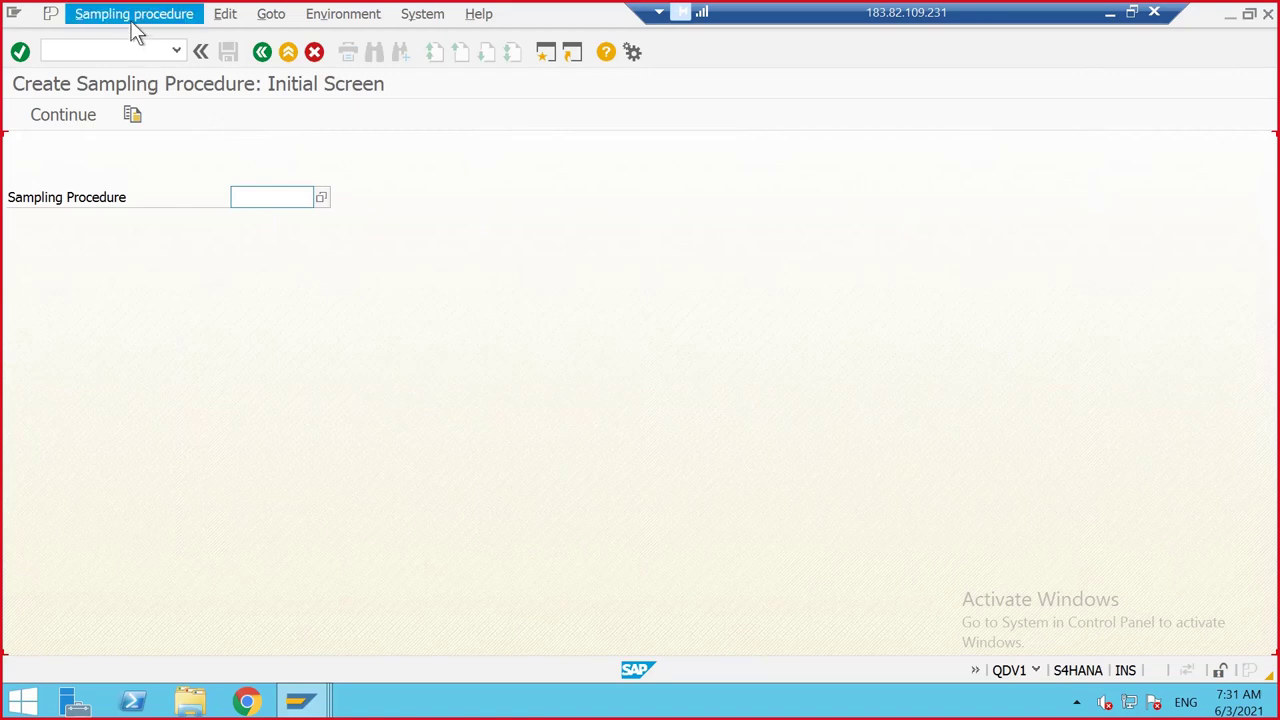
pyautogui.click(126, 120)
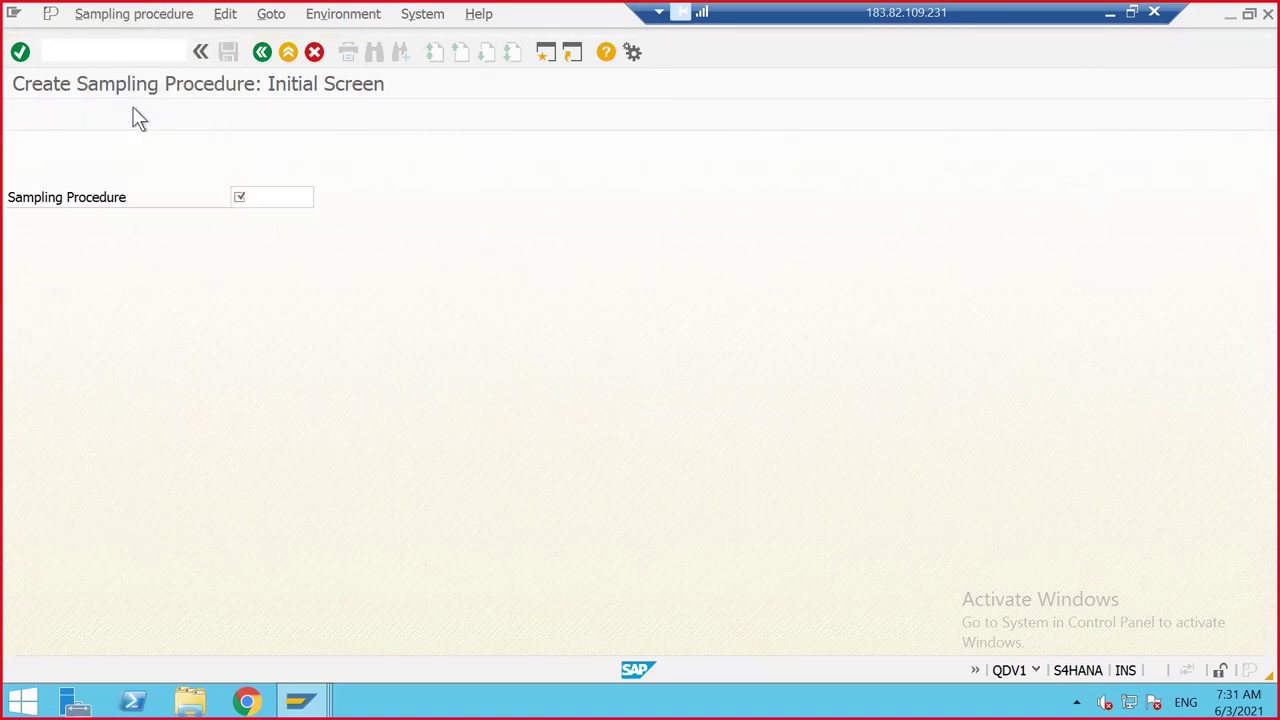
pyautogui.click(260, 198)
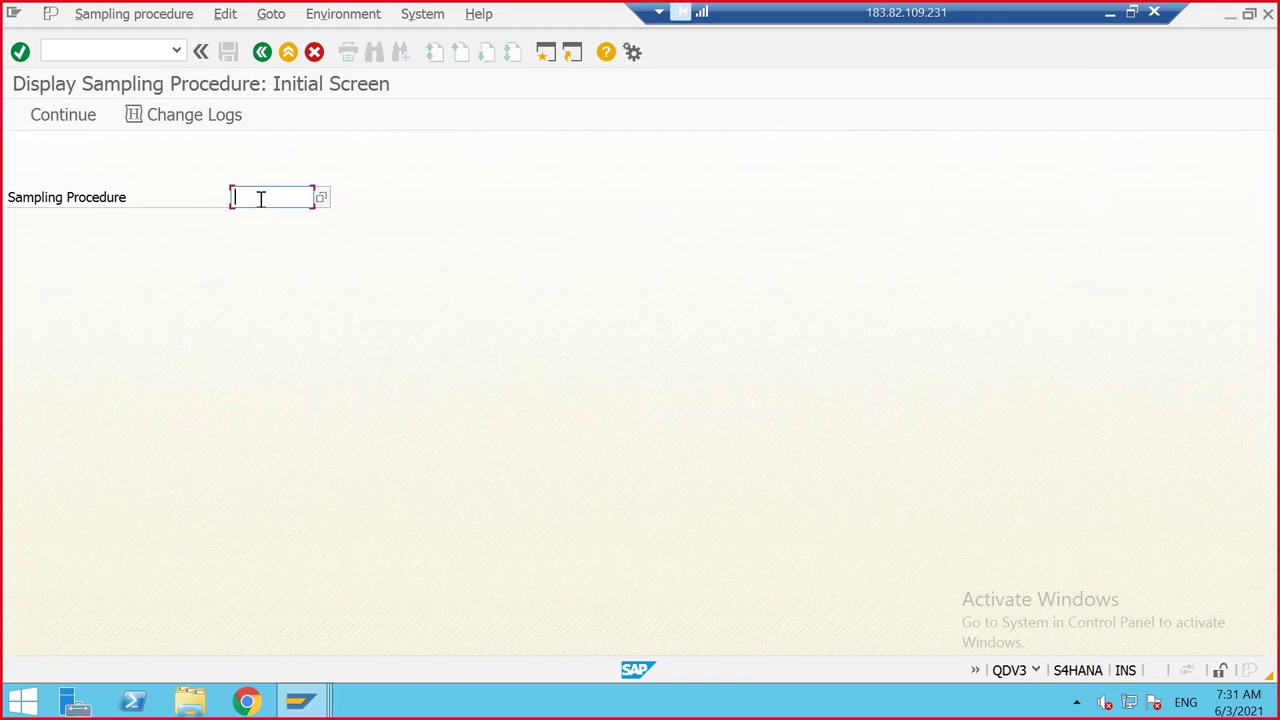
pyautogui.write('SP_1710')
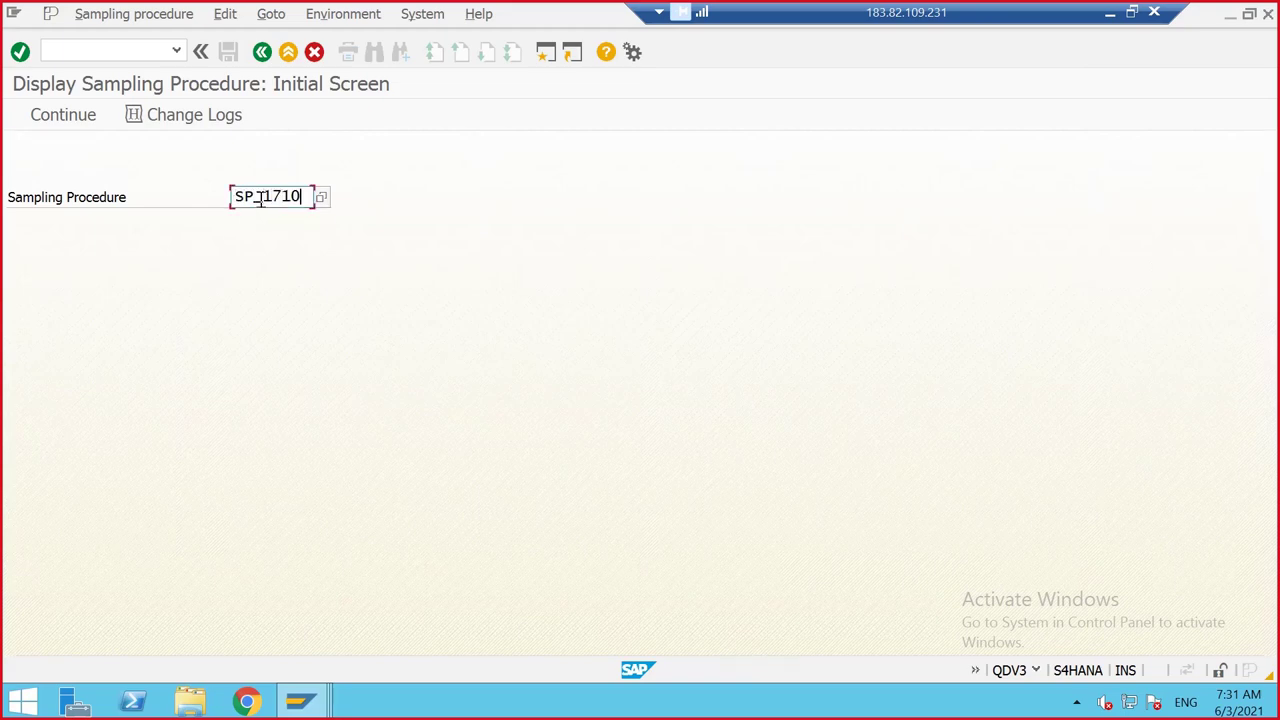
pyautogui.press('Return')
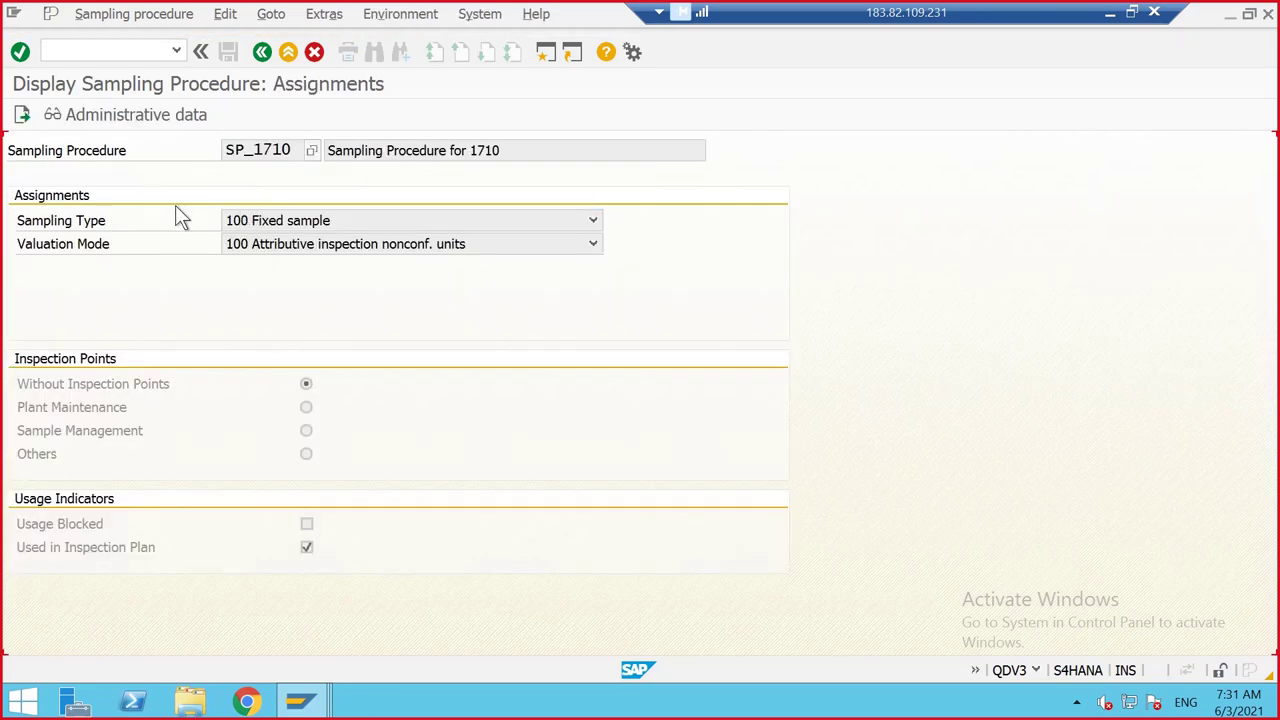
# View the available sampling types of procedure SP_1710, leaving 100 Fixed sample selected
pyautogui.click(400, 220)
pyautogui.click(462, 190)
pyautogui.click(413, 228)
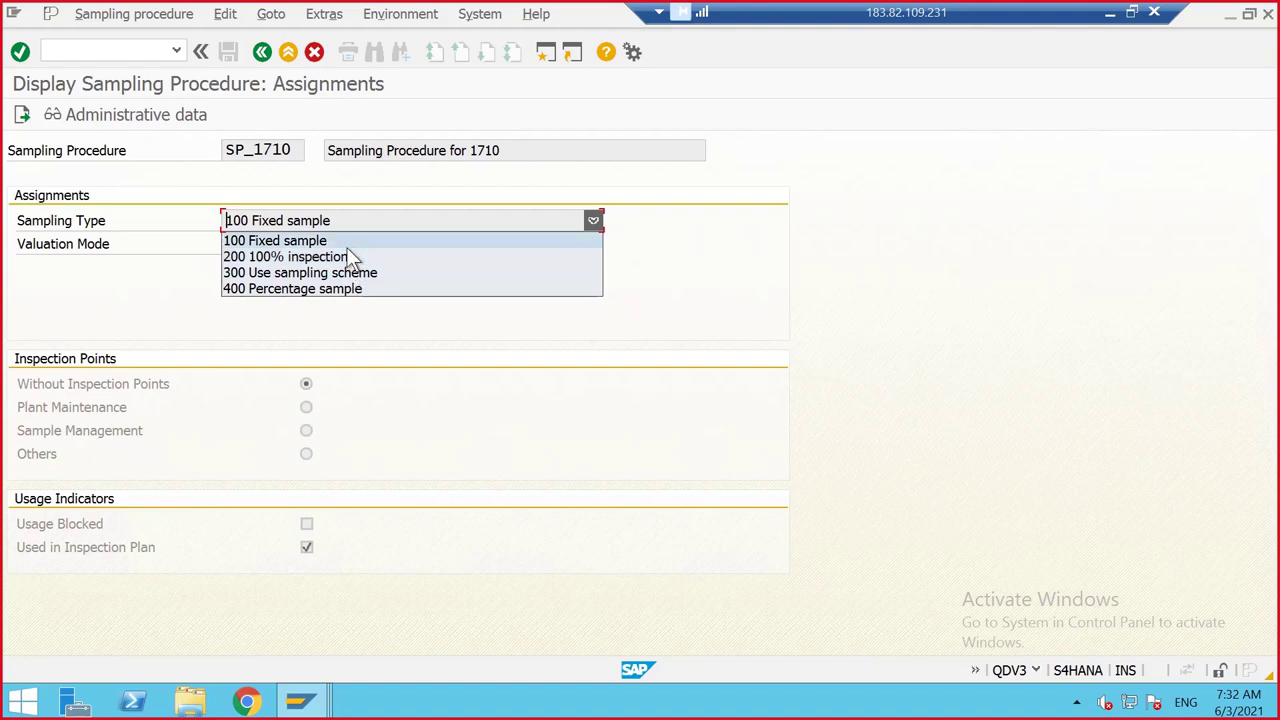
pyautogui.click(349, 241)
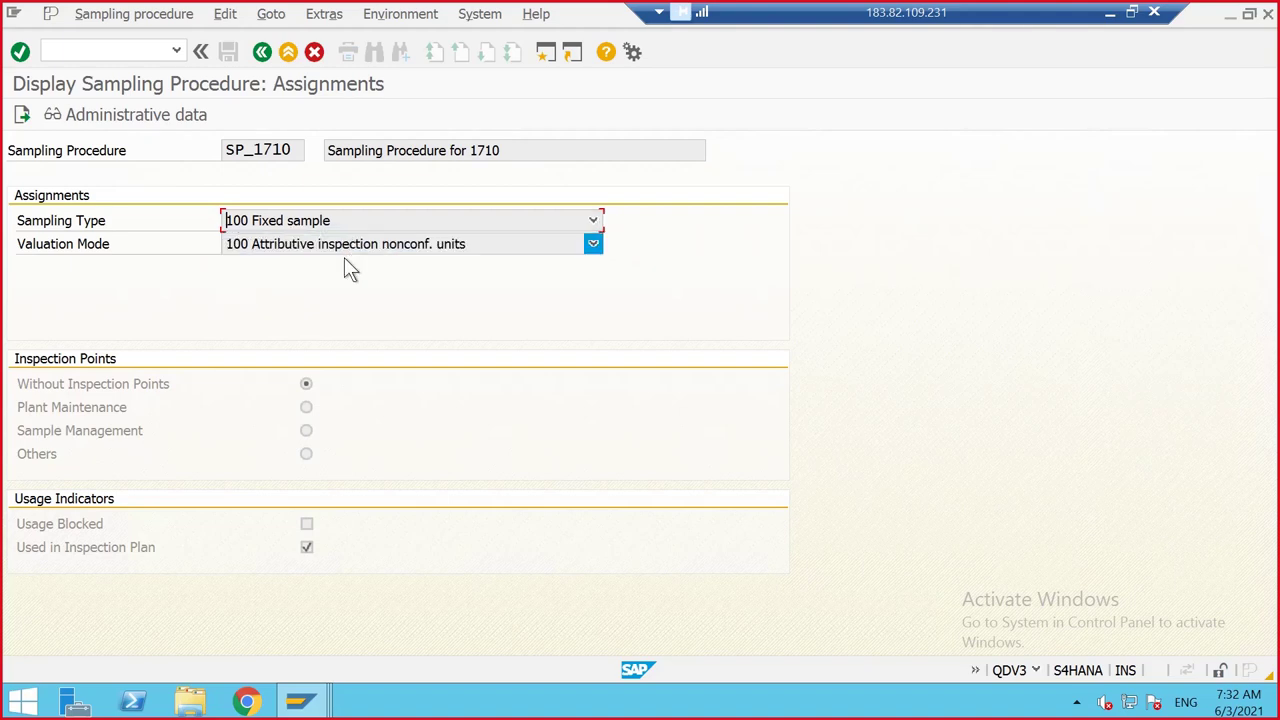
# View SP_1710's special conditions and examine its fixed sample's sample size and acceptance number, closing the sample details
pyautogui.click(22, 114)
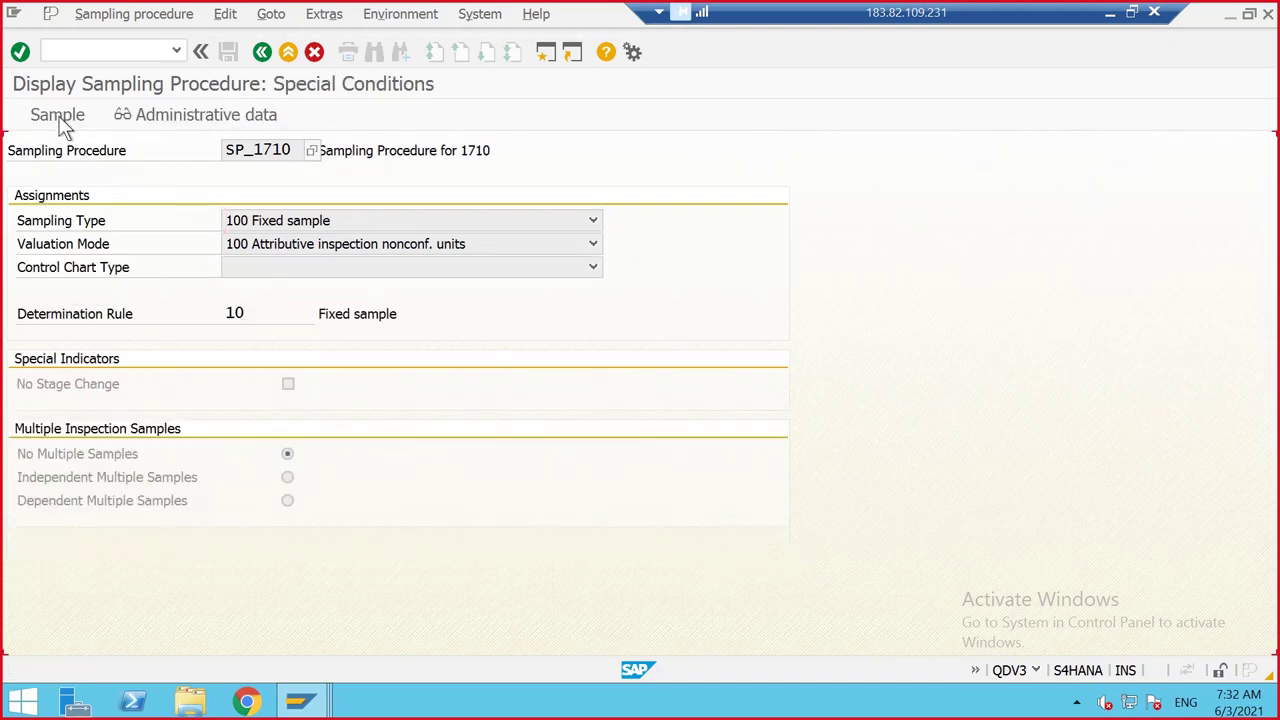
pyautogui.click(58, 115)
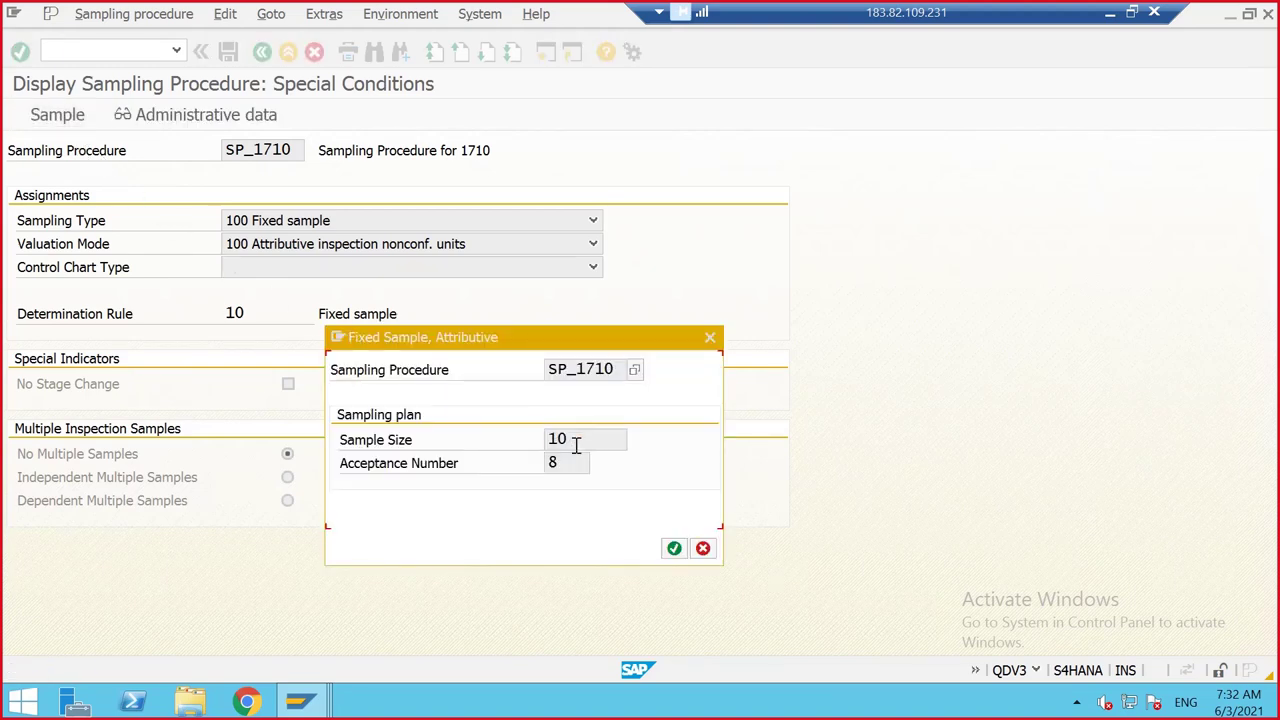
pyautogui.moveTo(571, 438); pyautogui.dragTo(533, 445)
pyautogui.click(532, 448)
pyautogui.click(560, 463)
pyautogui.click(710, 338)
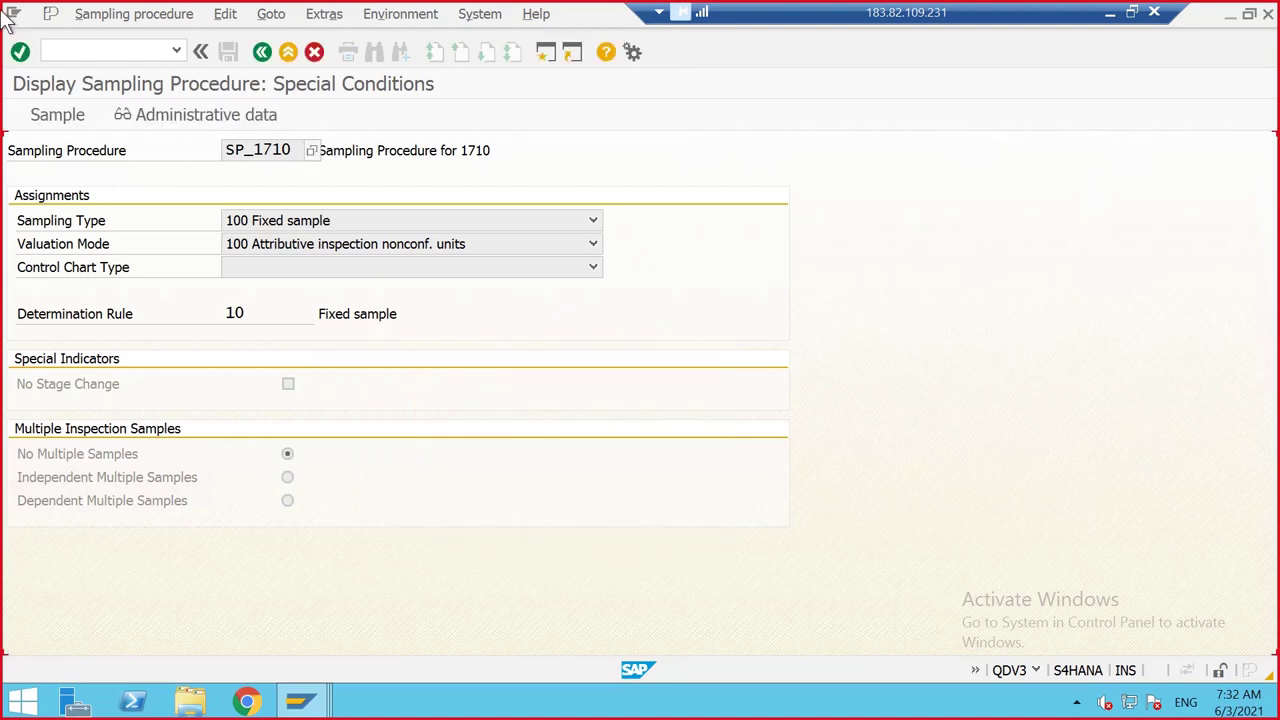
# Switch to changing sampling procedures and open SP_1710 through to its special conditions and fixed sample data
pyautogui.click(110, 14)
pyautogui.click(113, 82)
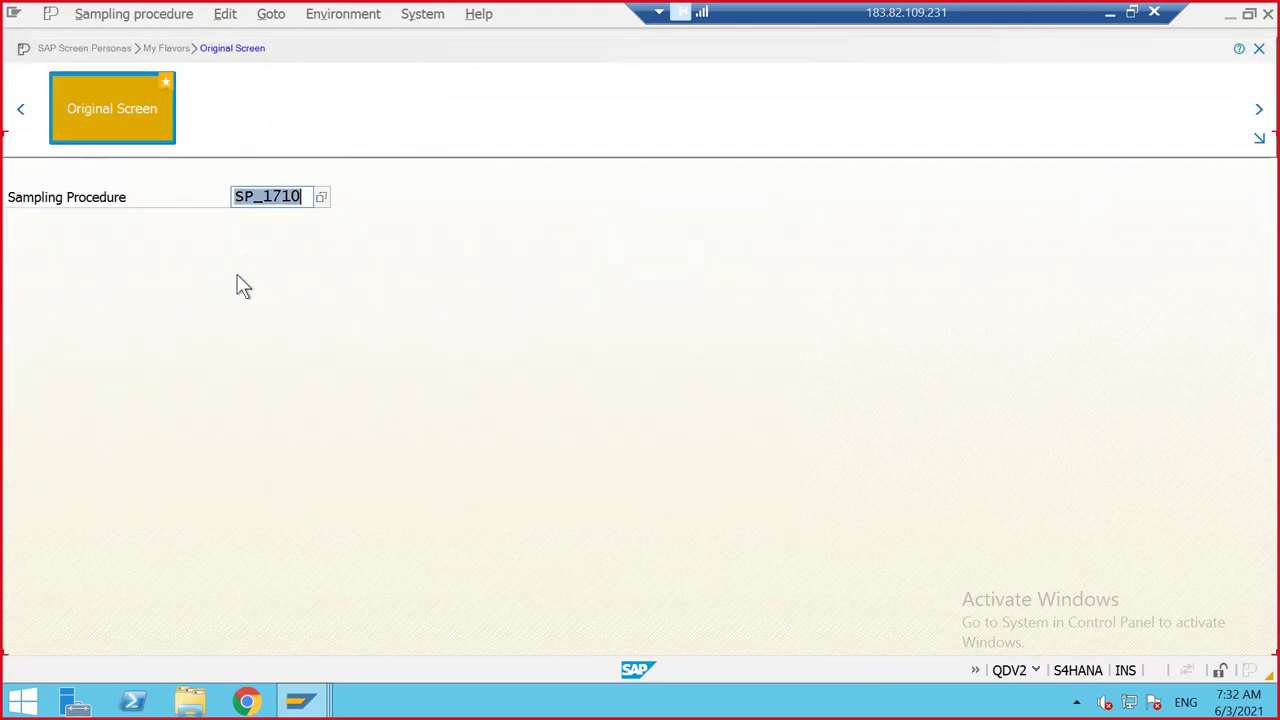
pyautogui.press('Return')
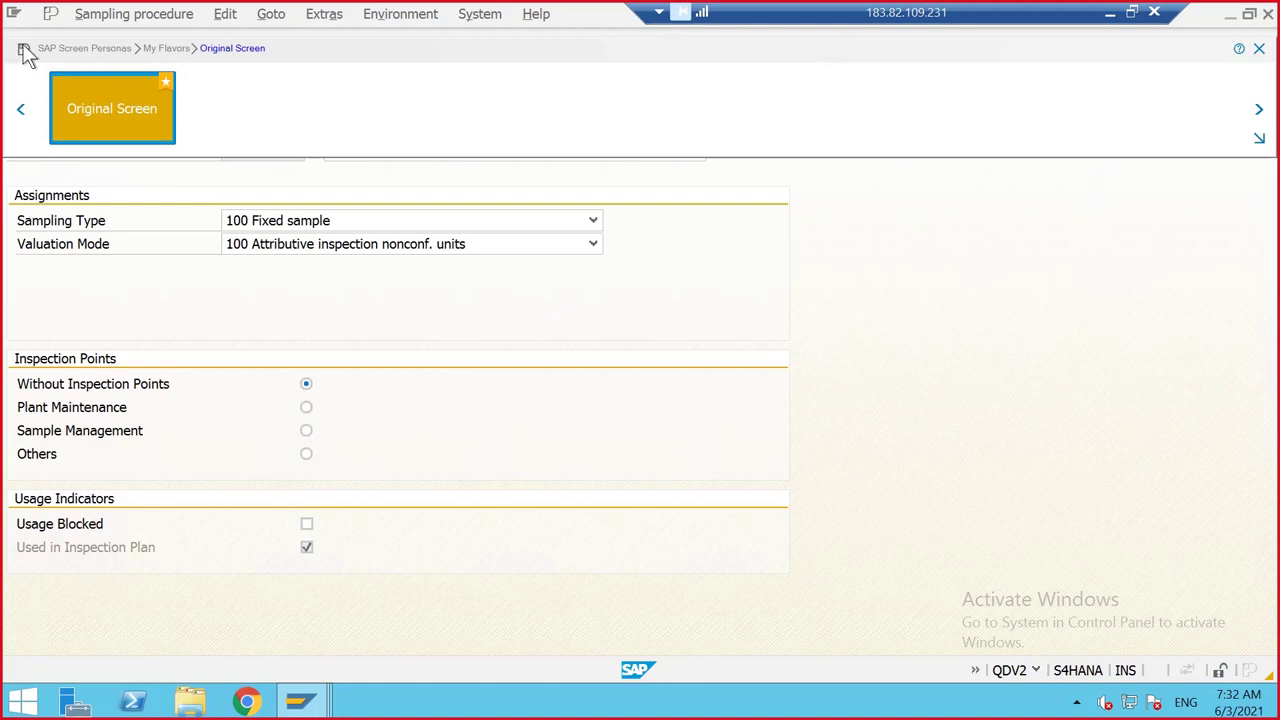
pyautogui.click(50, 14)
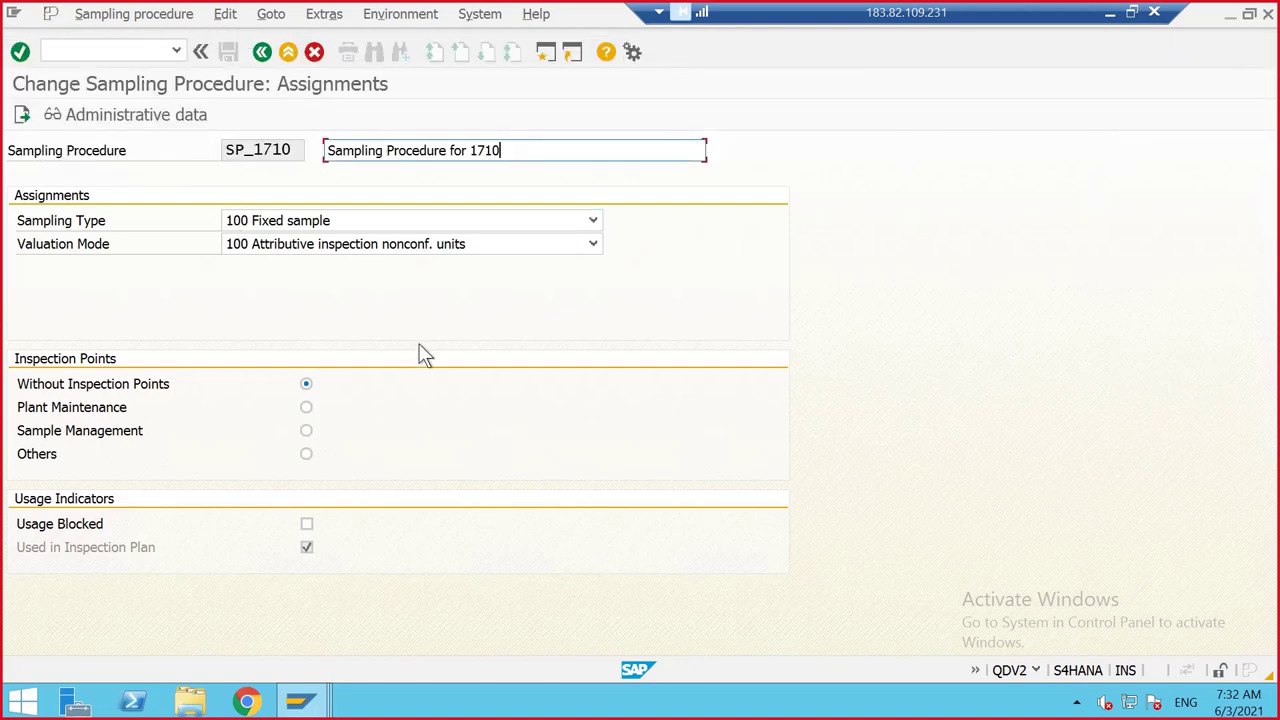
pyautogui.click(22, 115)
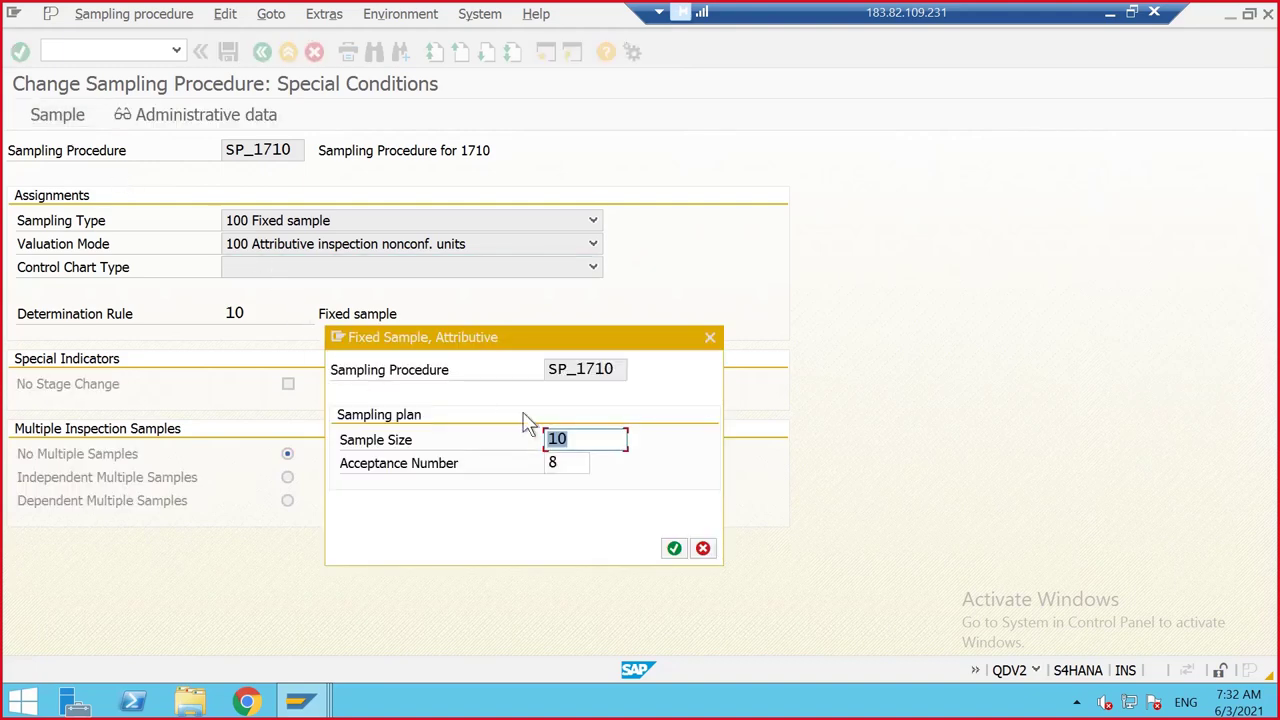
# Set the acceptance number of SP_1710's fixed sample to 1 and save the sampling procedure
pyautogui.click(566, 463)
pyautogui.press('BackSpace')
pyautogui.write('10')
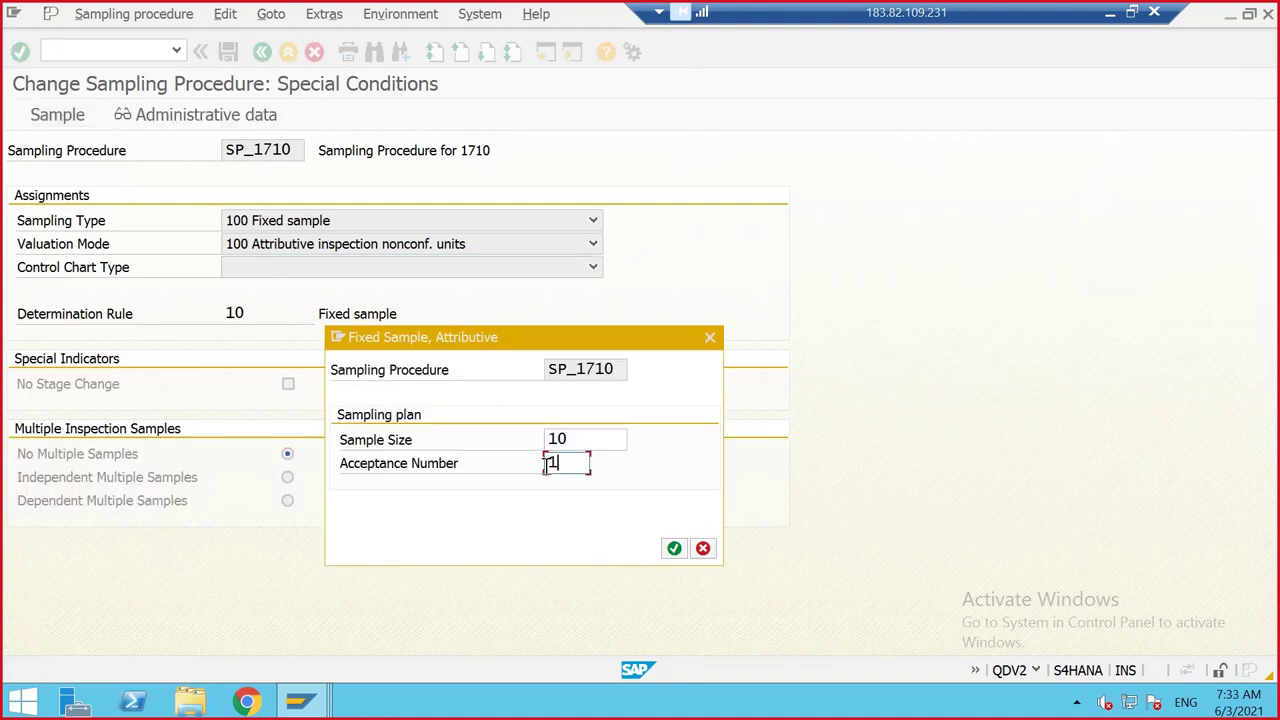
pyautogui.click(674, 549)
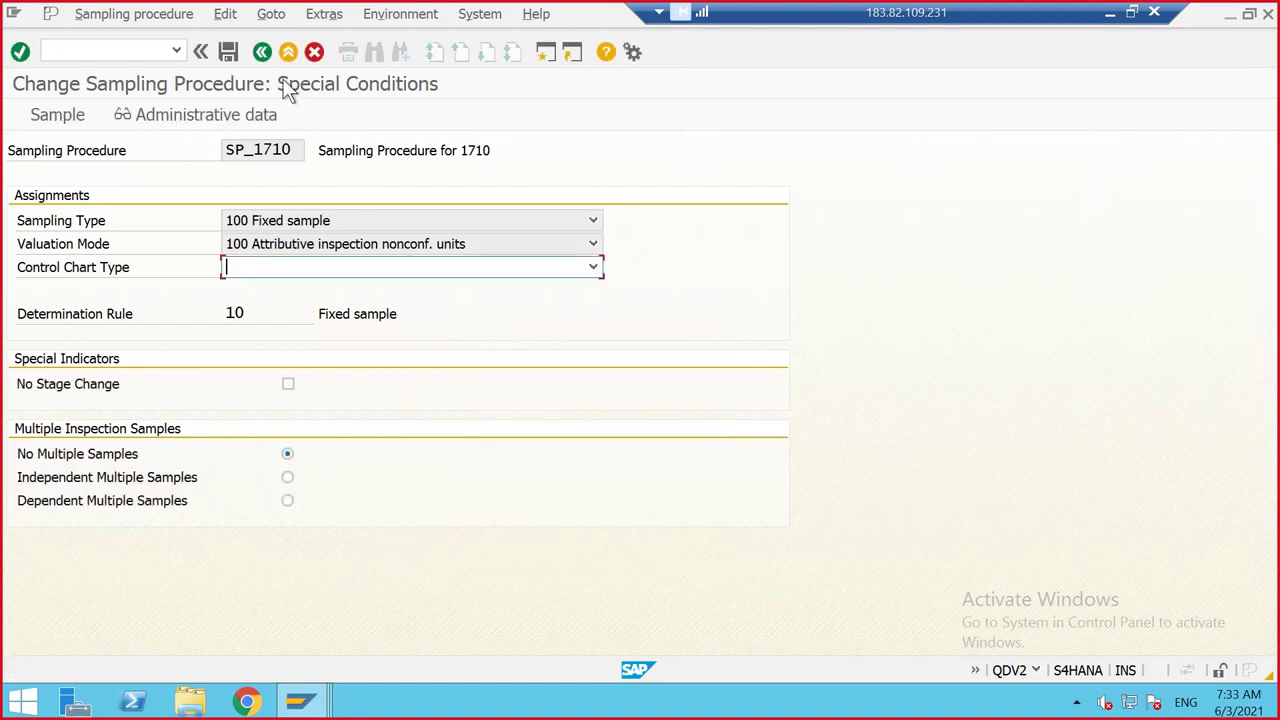
pyautogui.click(228, 52)
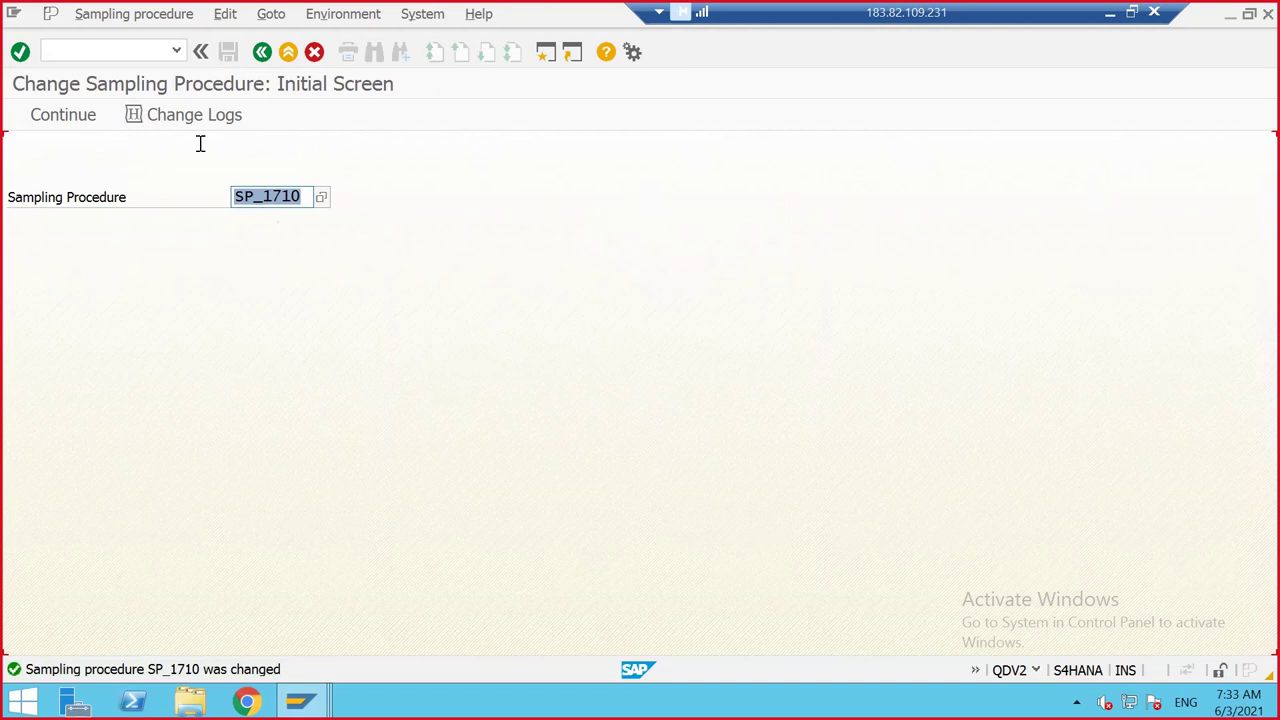
# Start creating an inspection plan with transaction QP01 for material 2923 in plant 1710
pyautogui.click(143, 52)
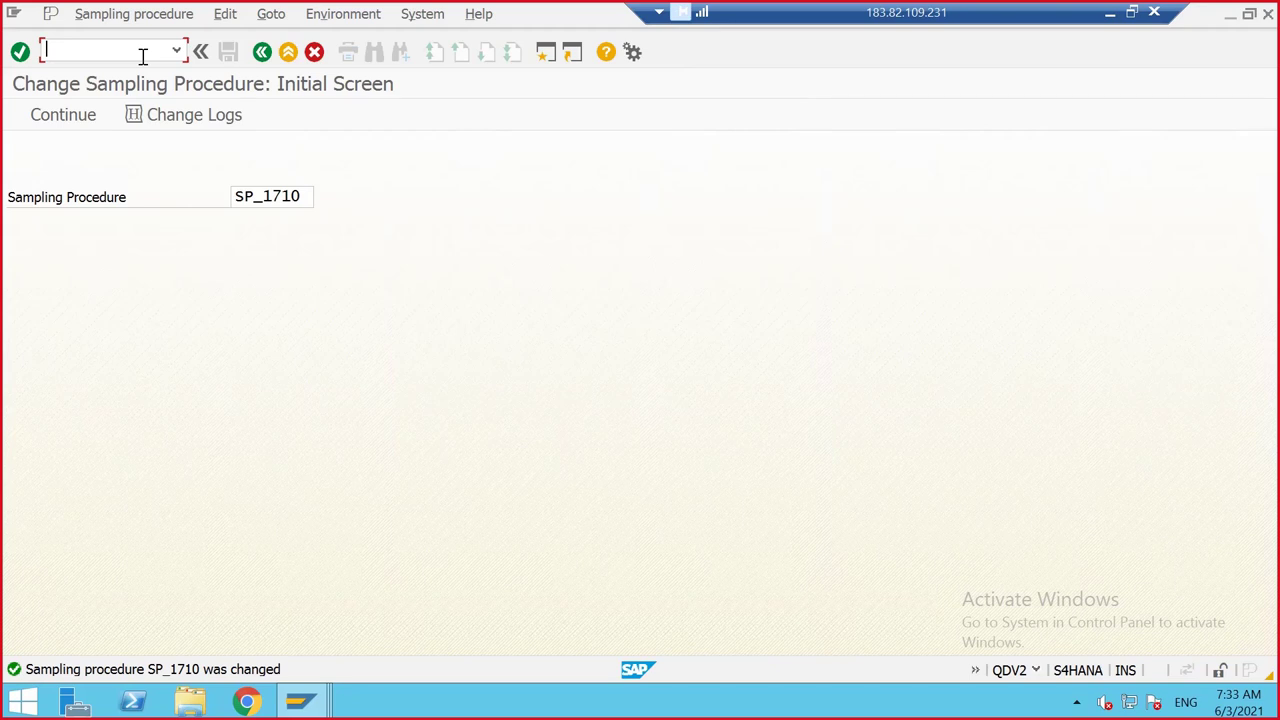
pyautogui.write('/NQP01')
pyautogui.press('Return')
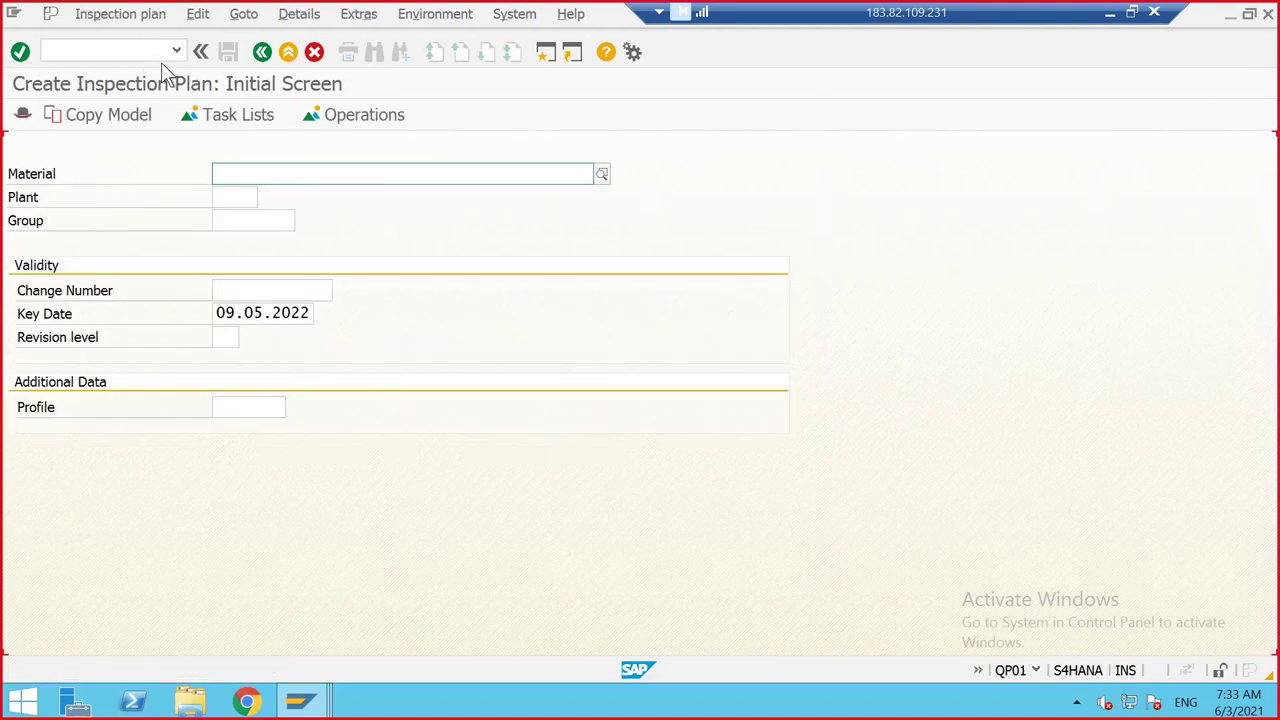
pyautogui.click(241, 182)
pyautogui.write('2923')
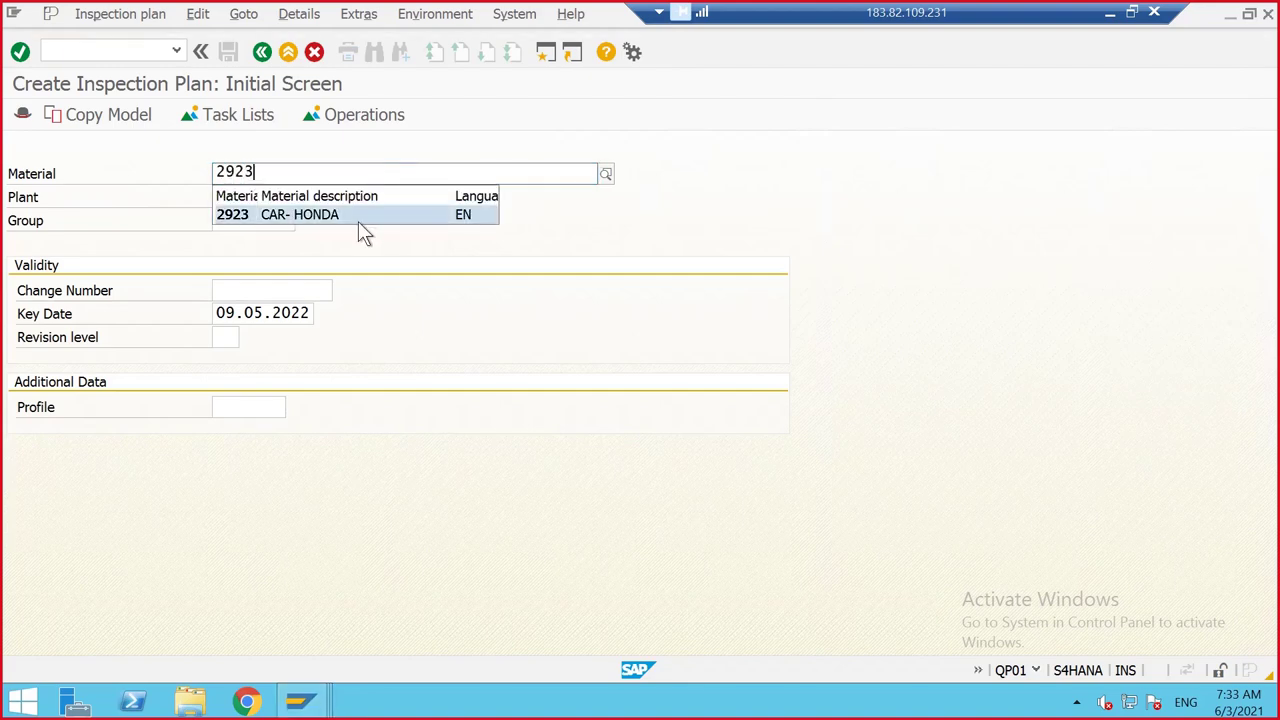
pyautogui.click(240, 212)
pyautogui.click(237, 198)
pyautogui.write('1710')
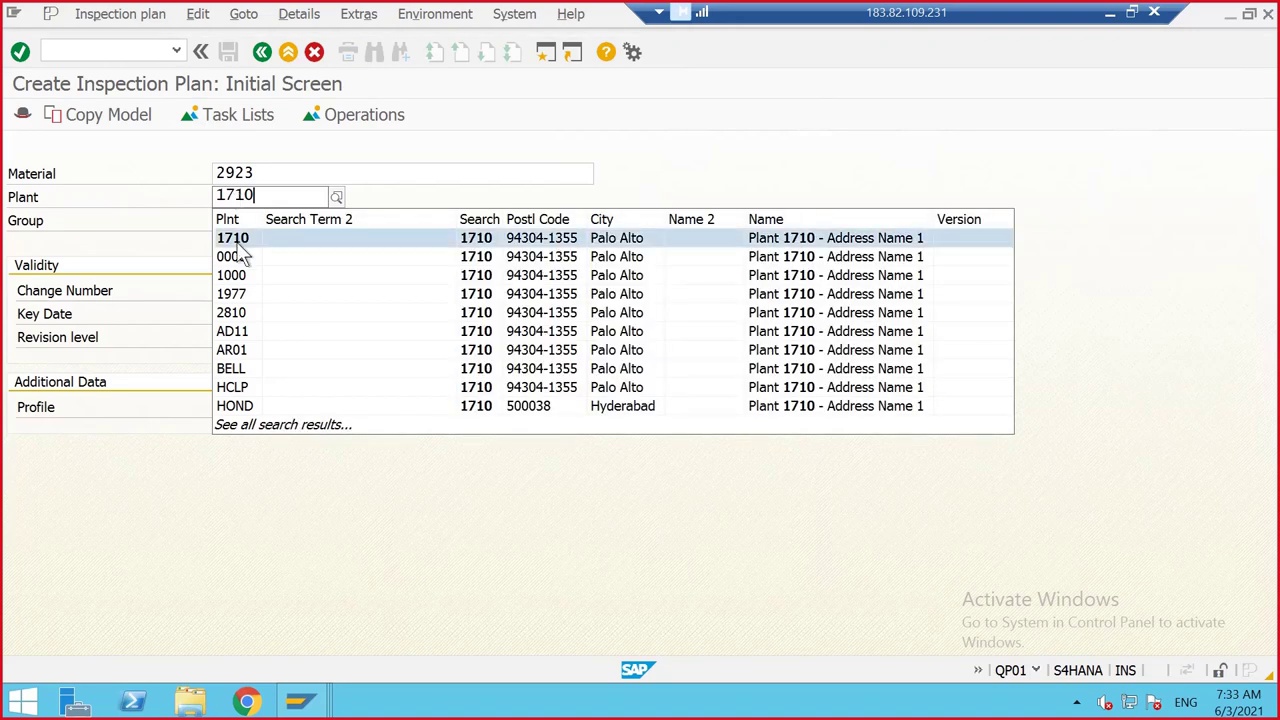
pyautogui.click(235, 238)
# Change the month of the key date to 04 and continue to the inspection plan's header details
pyautogui.click(258, 313)
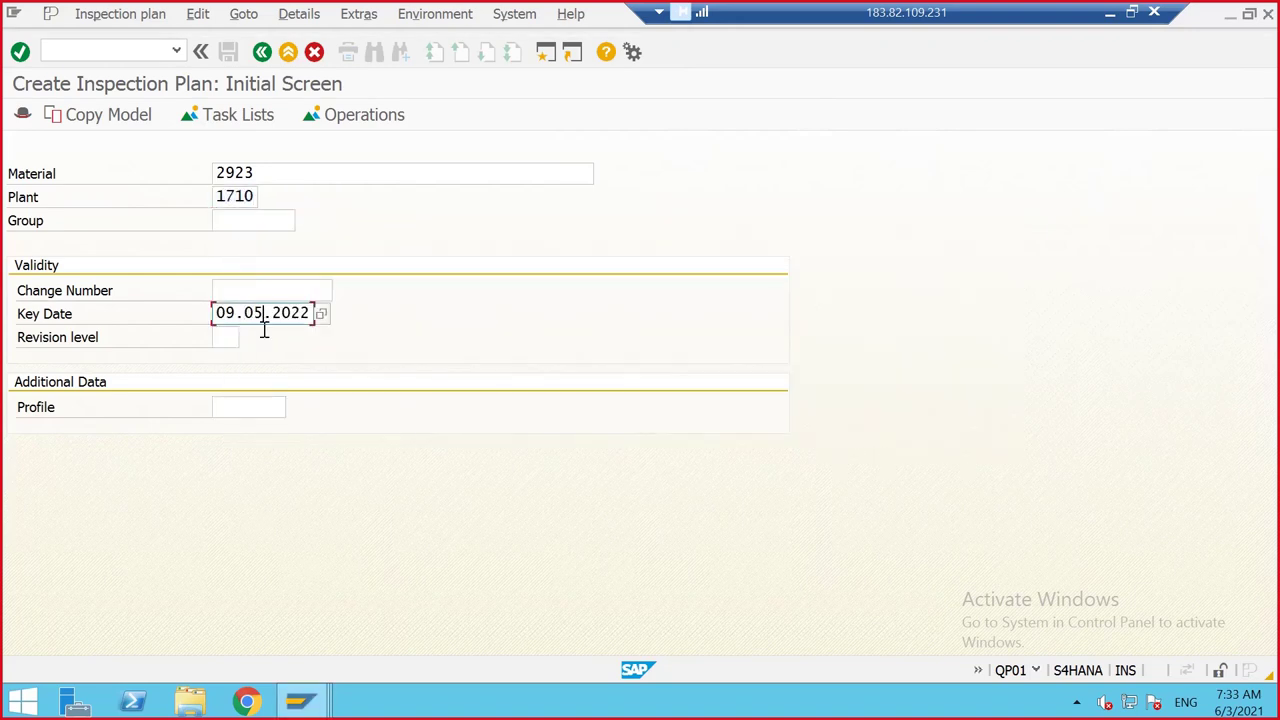
pyautogui.press('BackSpace')
pyautogui.write('4')
pyautogui.press('Return')
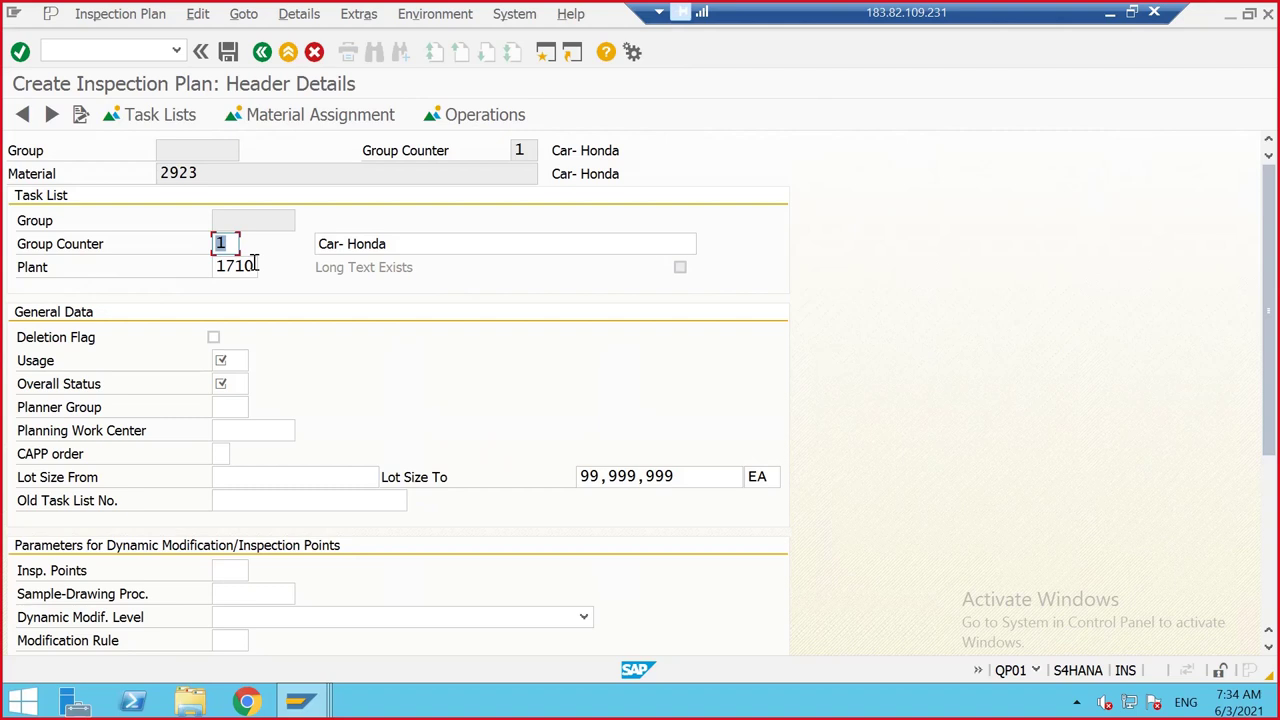
# Set the plan's usage to 5 Goods receipt and its overall status to 4 Released (general)
pyautogui.click(223, 360)
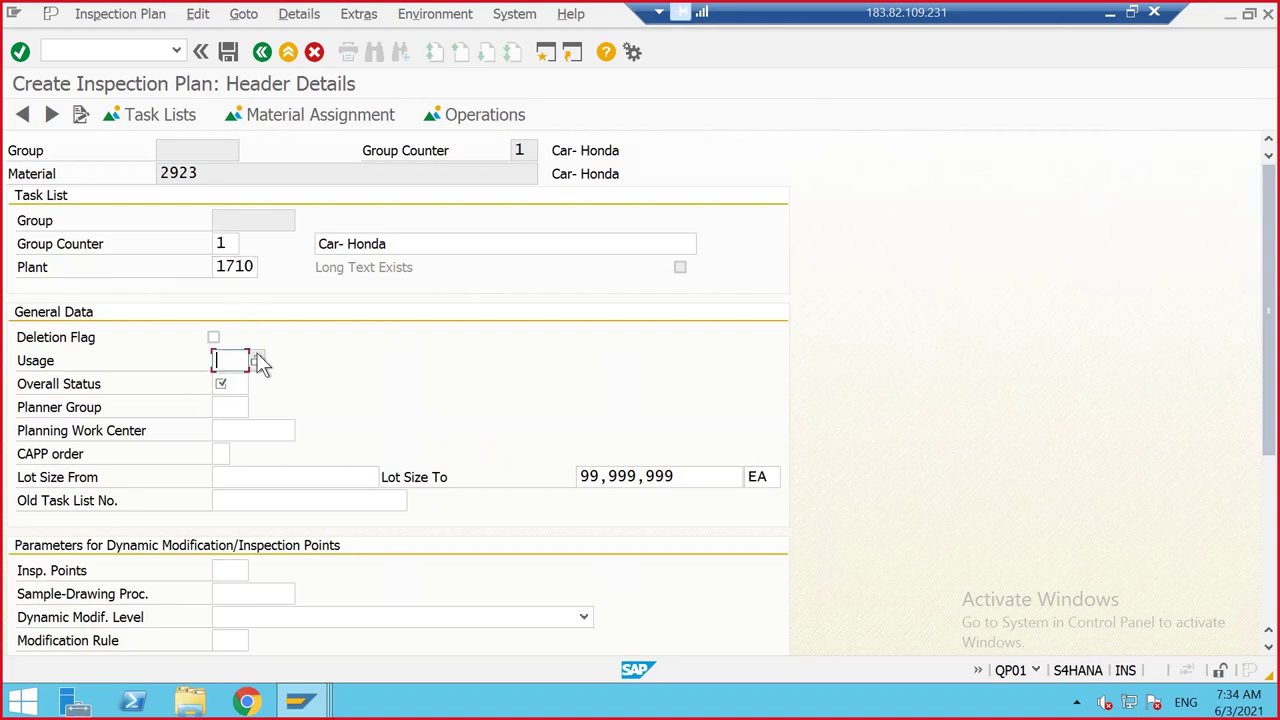
pyautogui.click(258, 361)
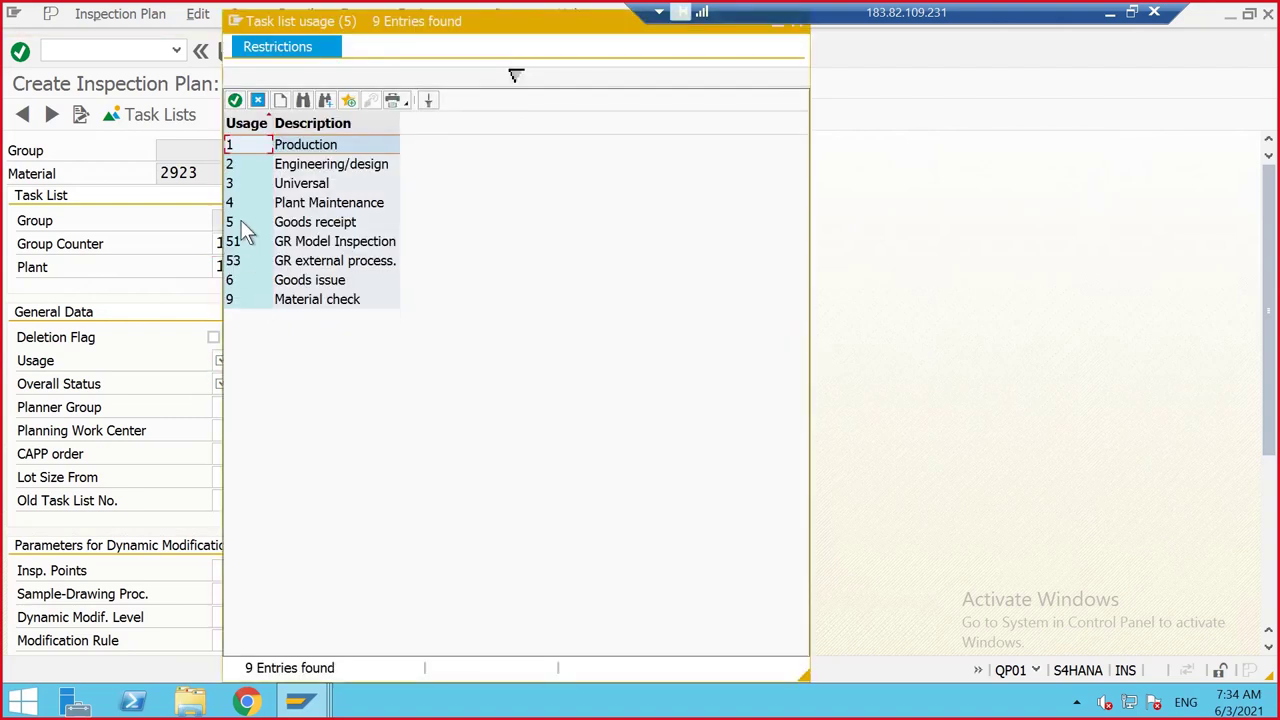
pyautogui.click(241, 222)
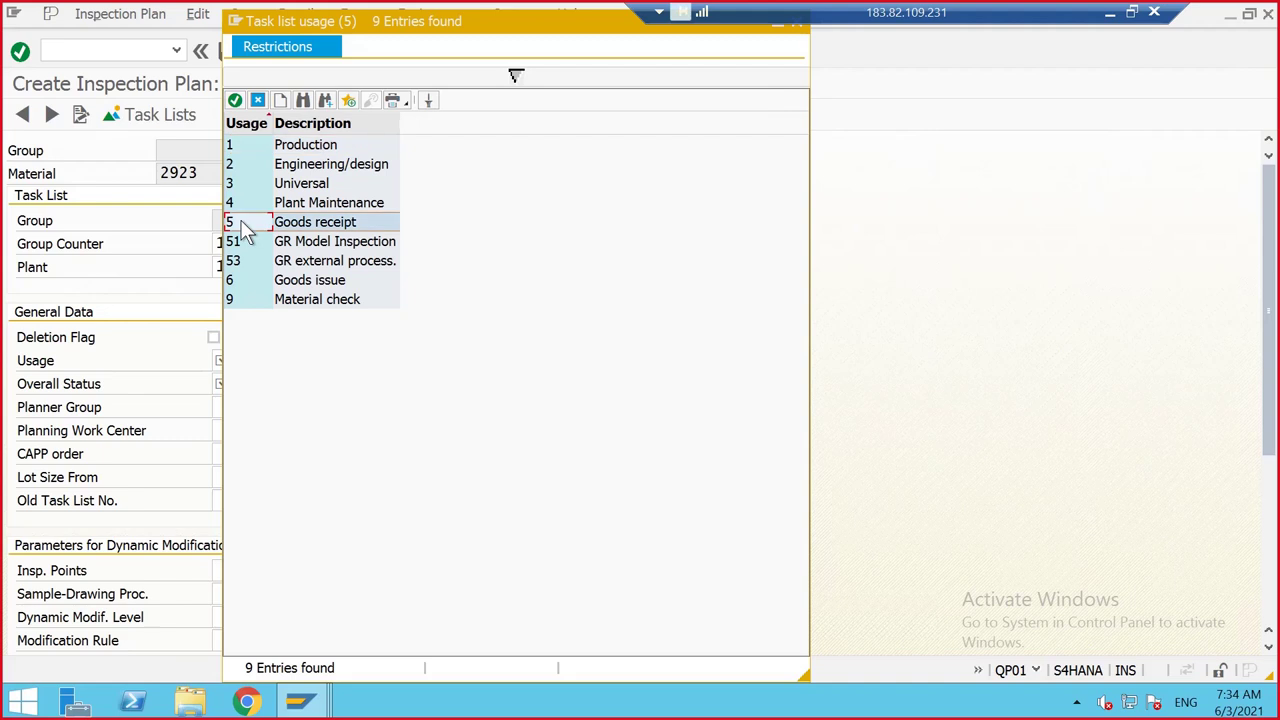
pyautogui.doubleClick(241, 222)
pyautogui.click(239, 383)
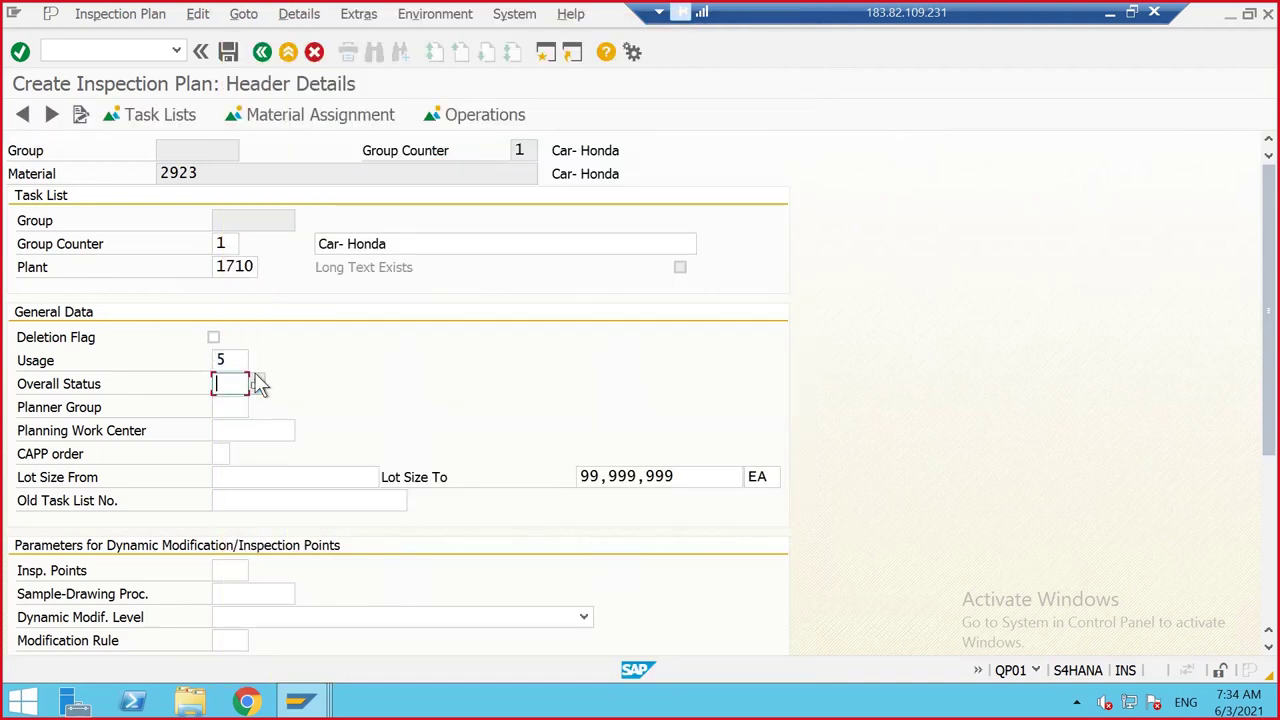
pyautogui.click(257, 382)
pyautogui.doubleClick(240, 202)
# Set the plan's starting lot size to 1 and open its operation overview
pyautogui.click(300, 478)
pyautogui.write('1')
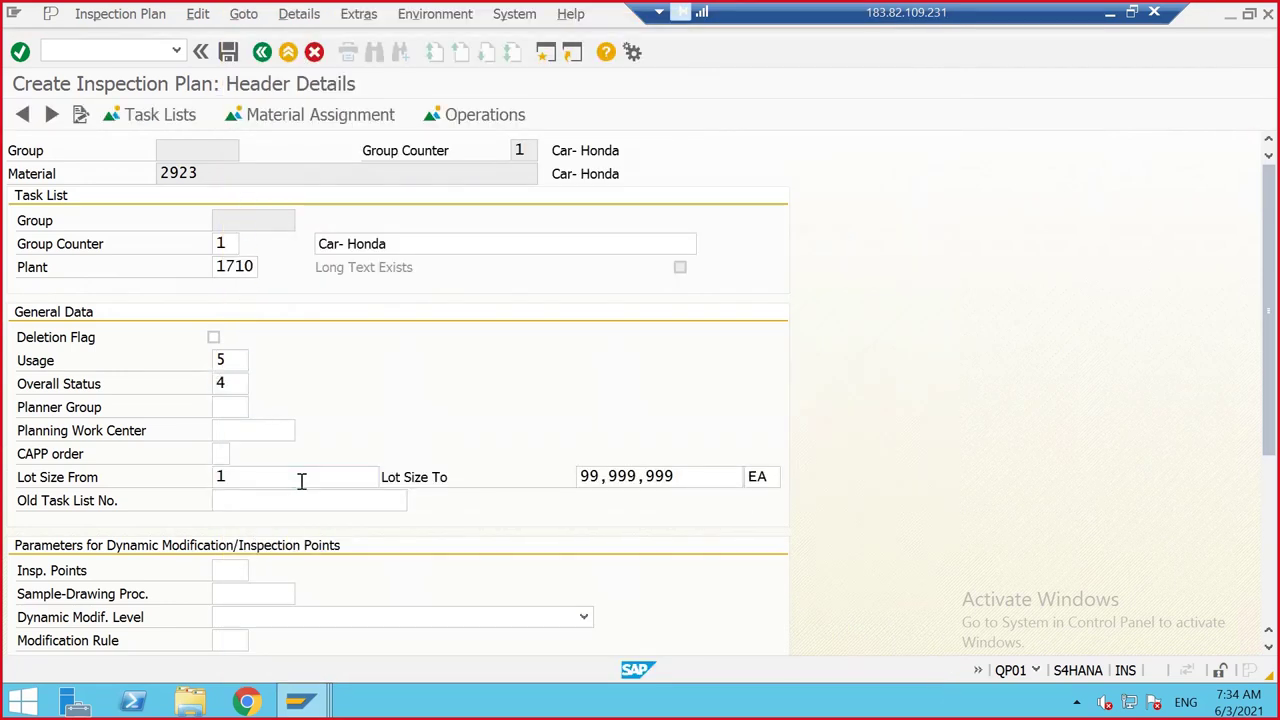
pyautogui.press('Return')
pyautogui.scroll(-5, 471, 494)
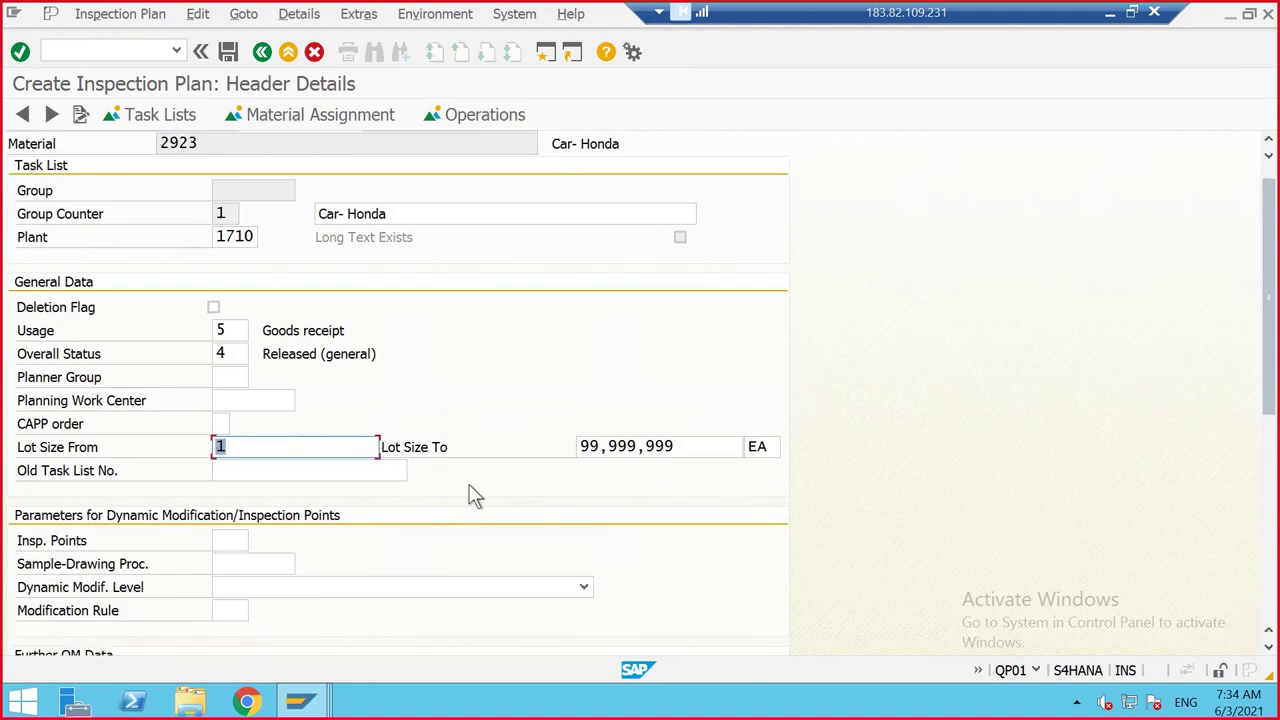
pyautogui.scroll(5, 493, 452)
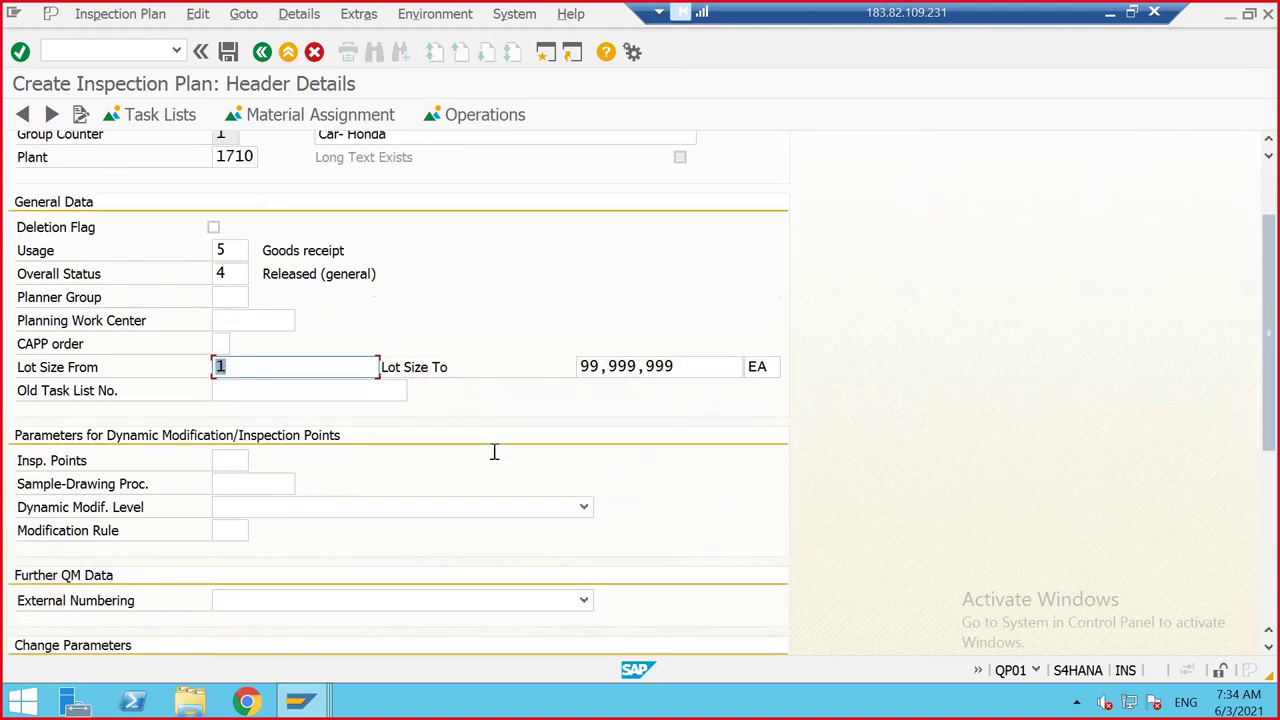
pyautogui.click(450, 117)
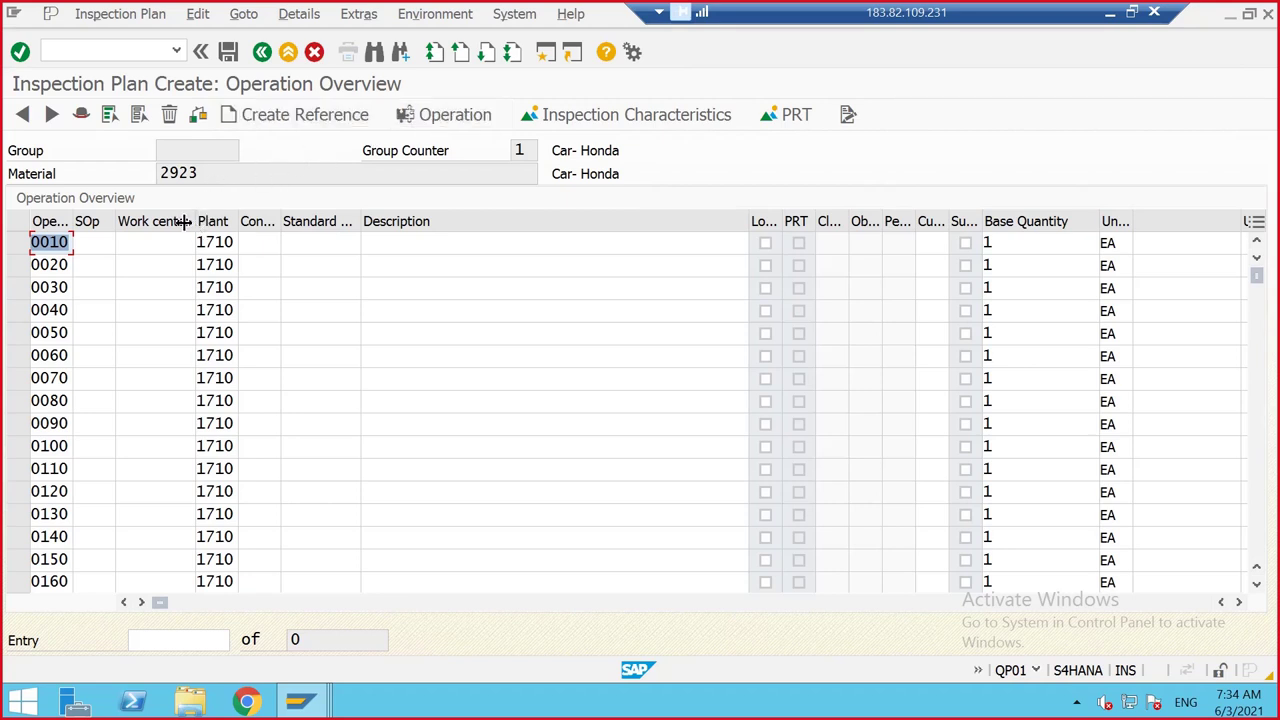
# Assign work center MIXER4 to operation 0010
pyautogui.click(151, 244)
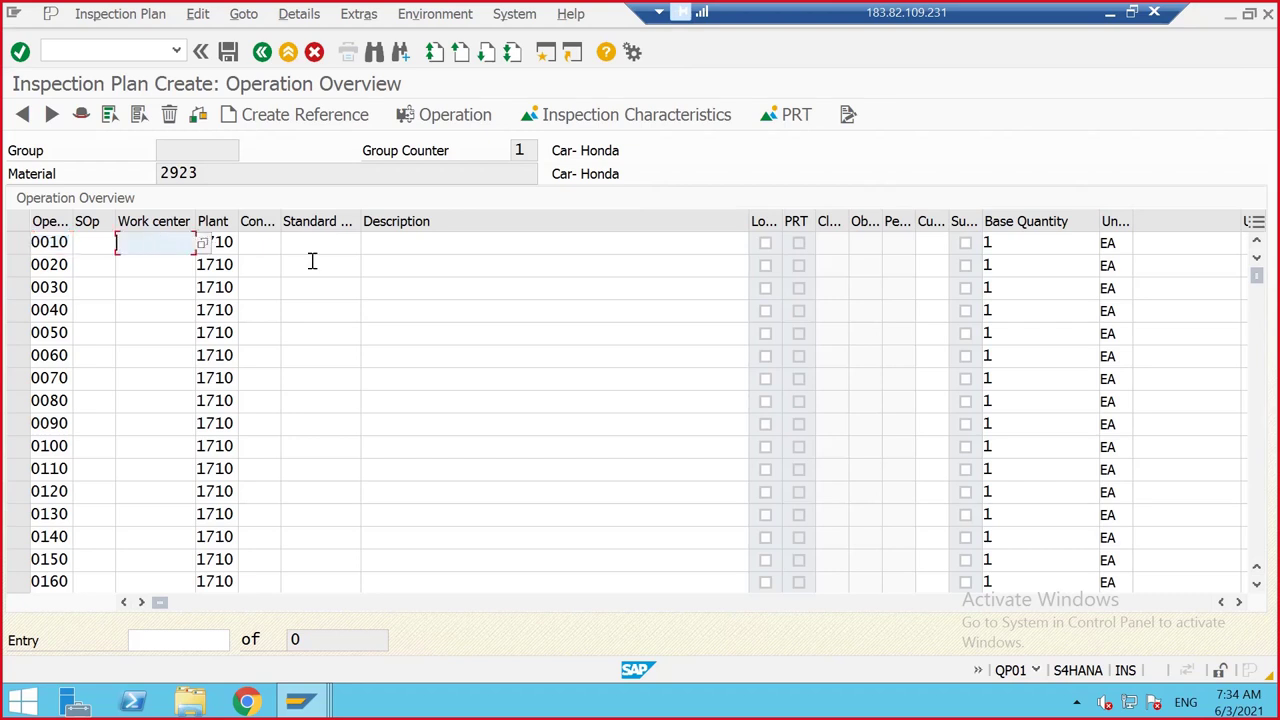
pyautogui.click(156, 244)
pyautogui.click(186, 246)
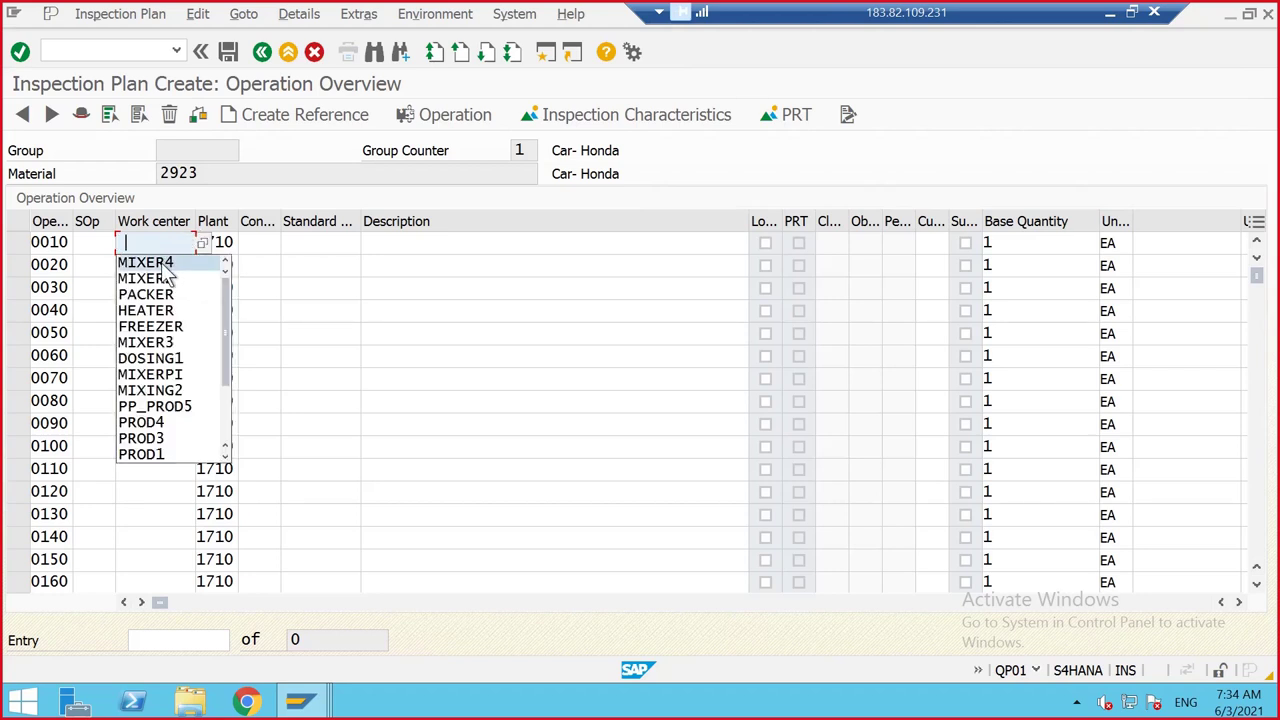
pyautogui.click(164, 264)
# Widen the control key column and assign control key QM01, inspection operation with characteristics, to operation 0010
pyautogui.click(282, 242)
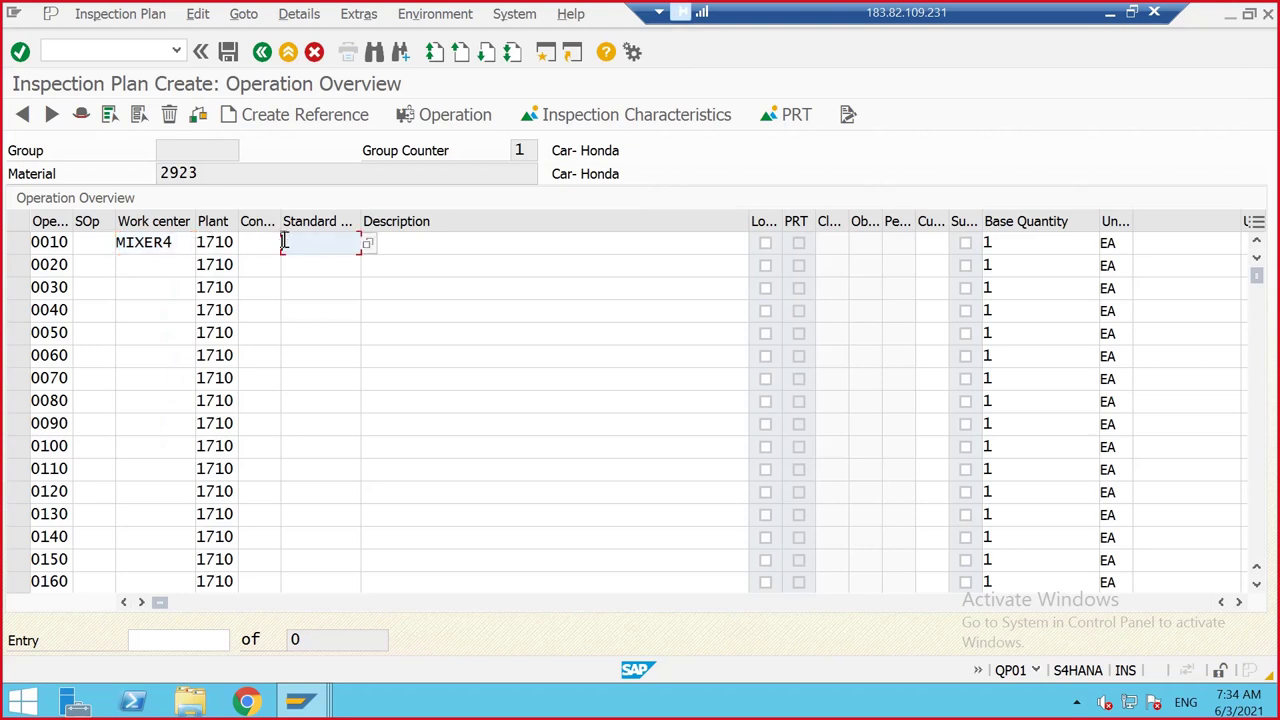
pyautogui.click(250, 243)
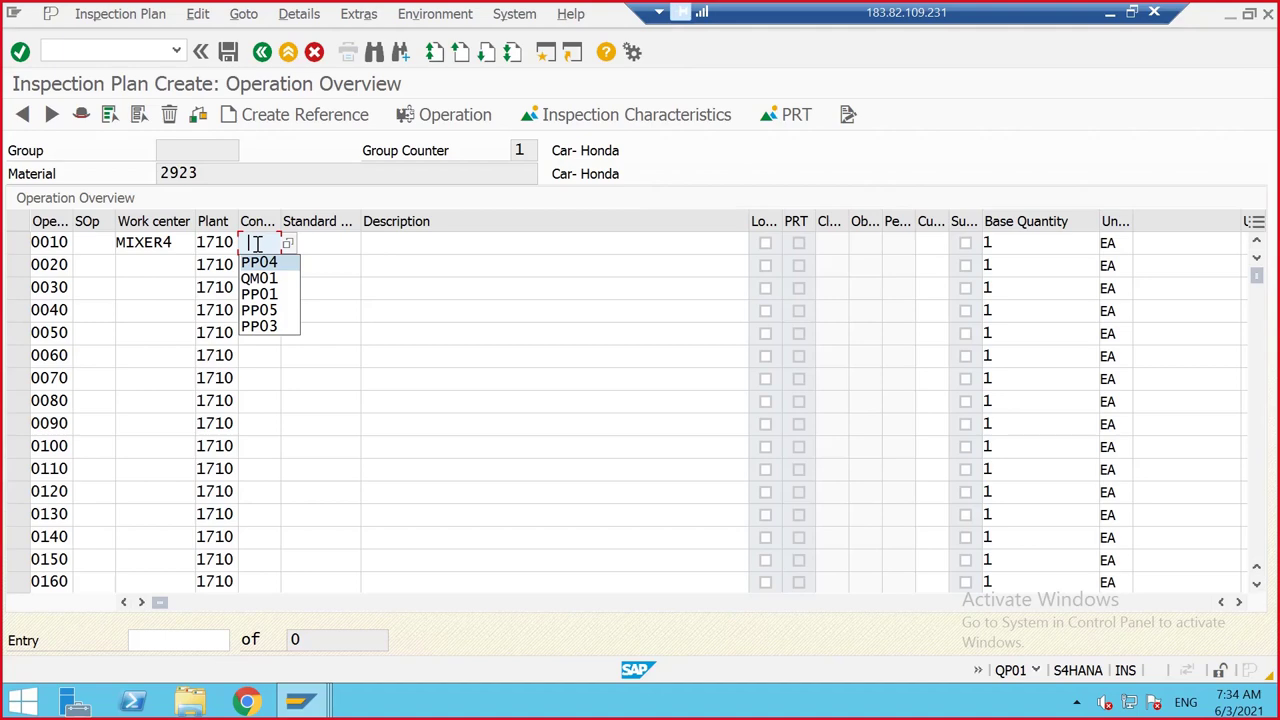
pyautogui.click(256, 243)
pyautogui.moveTo(281, 221); pyautogui.dragTo(346, 219)
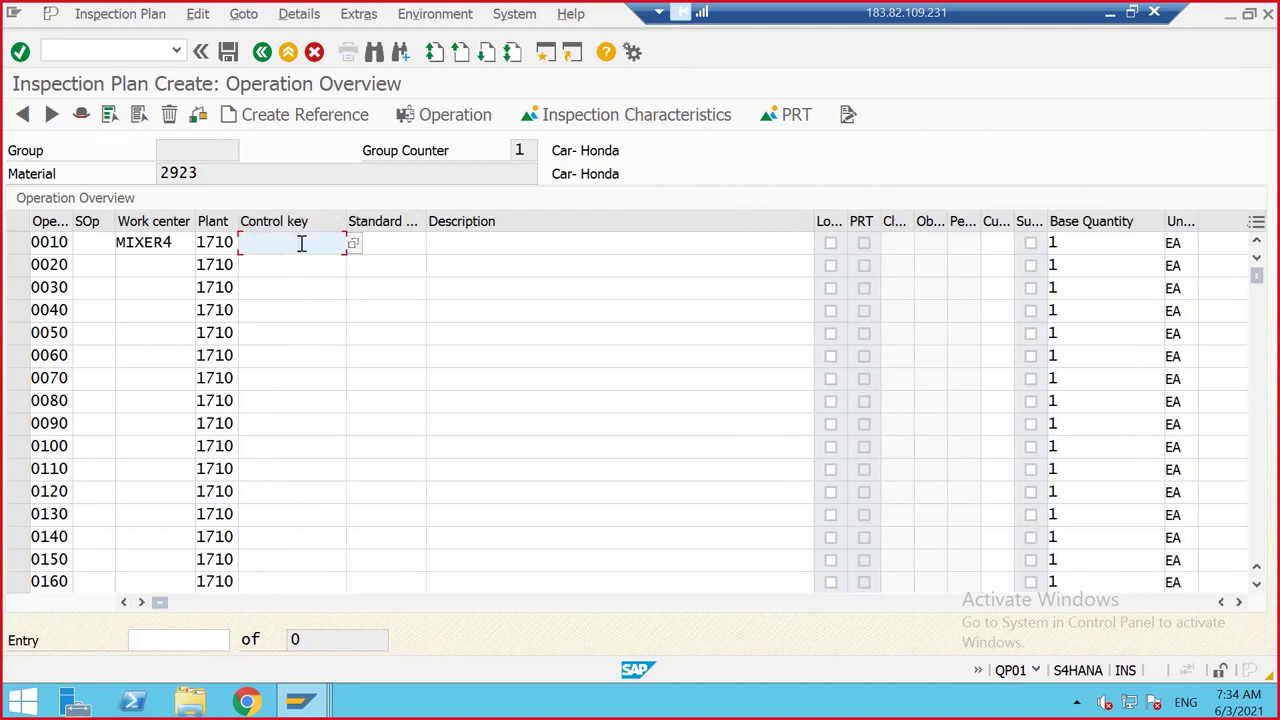
pyautogui.click(352, 243)
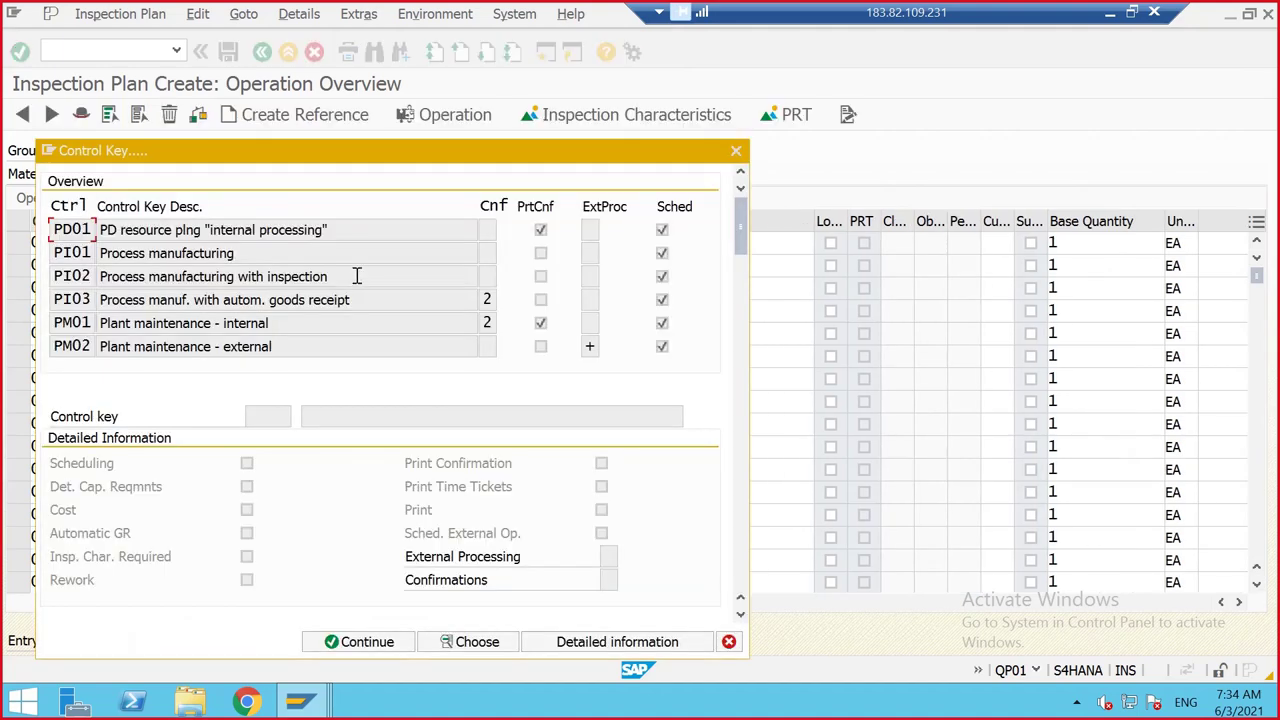
pyautogui.scroll(-2, 352, 288)
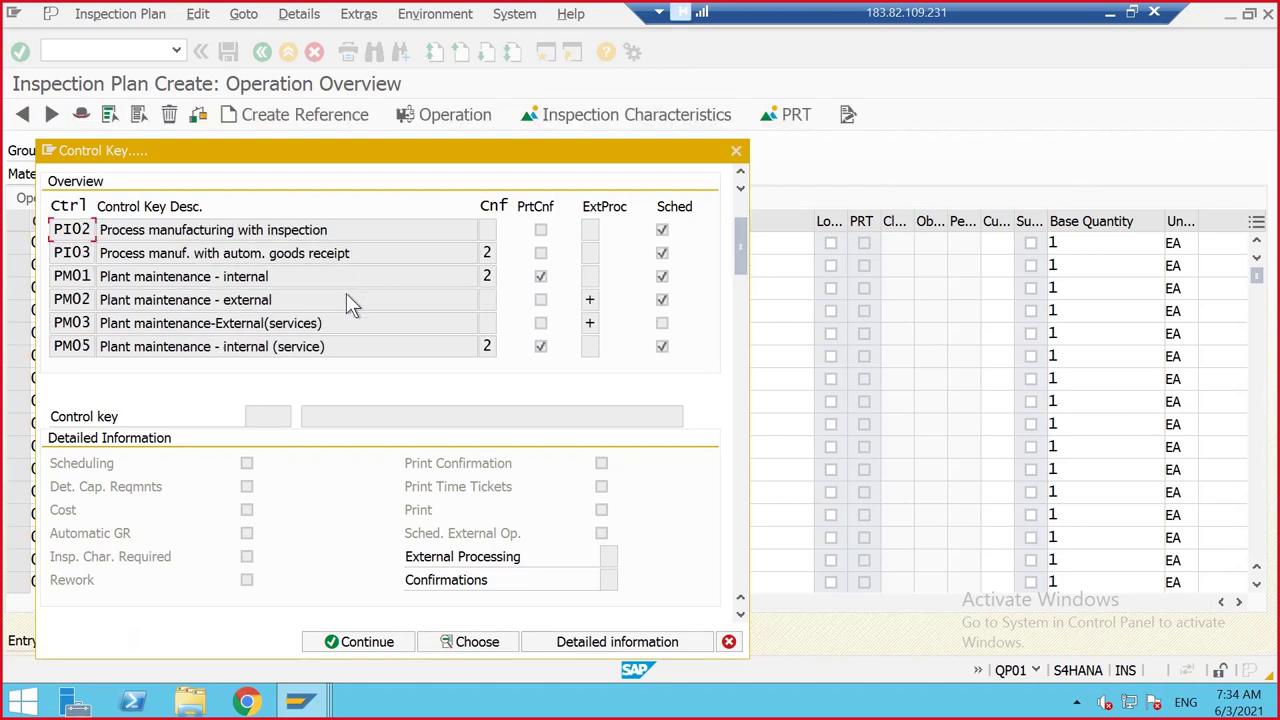
pyautogui.scroll(-3, 345, 293)
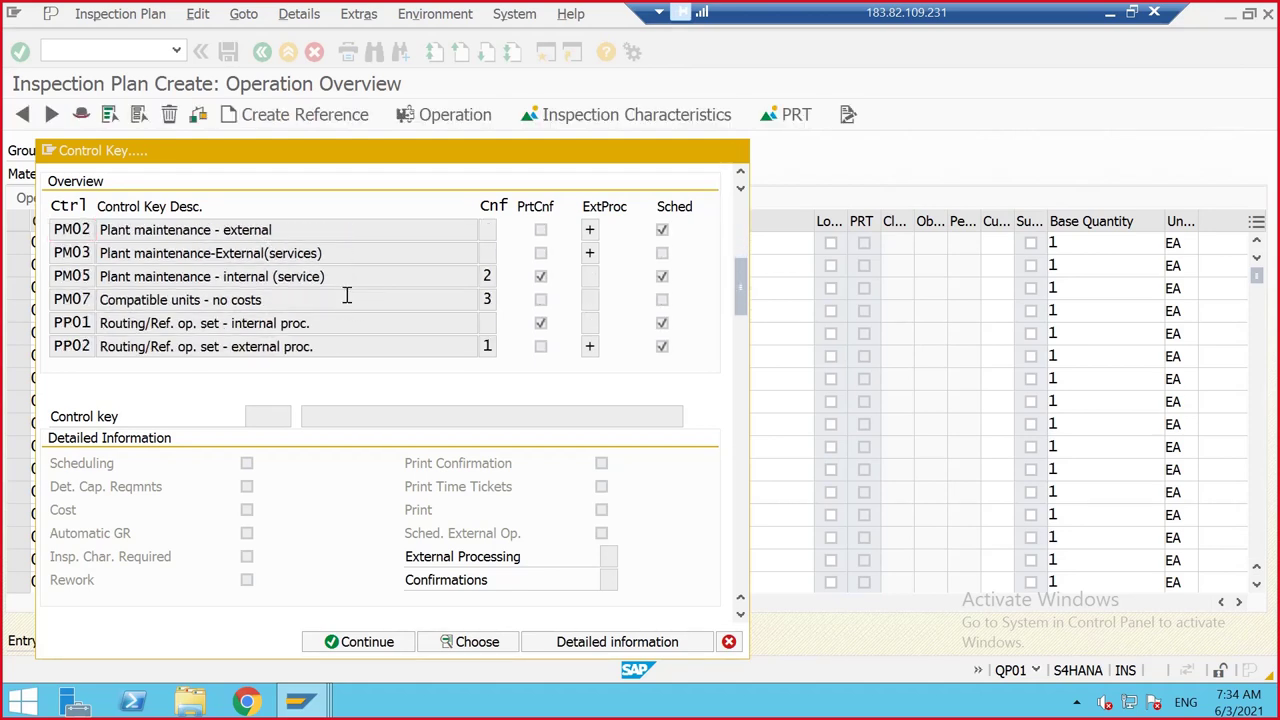
pyautogui.scroll(-1, 337, 291)
pyautogui.scroll(-1, 331, 291)
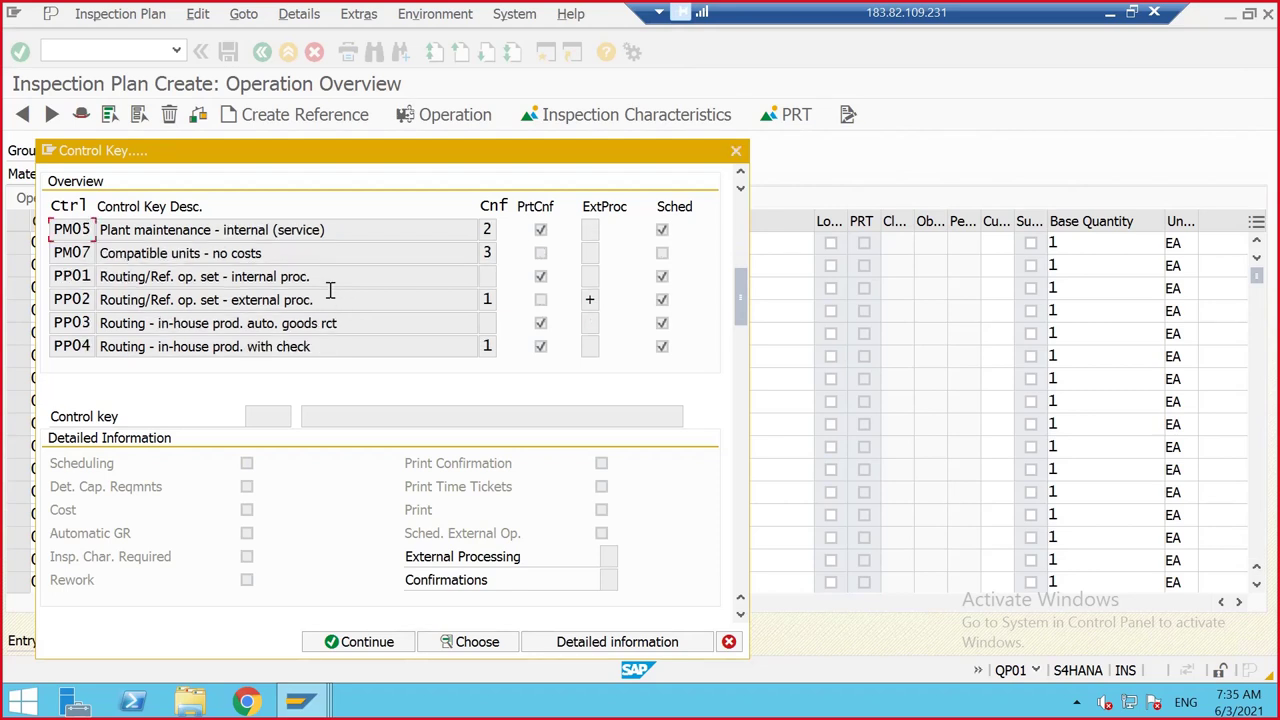
pyautogui.scroll(-5, 329, 291)
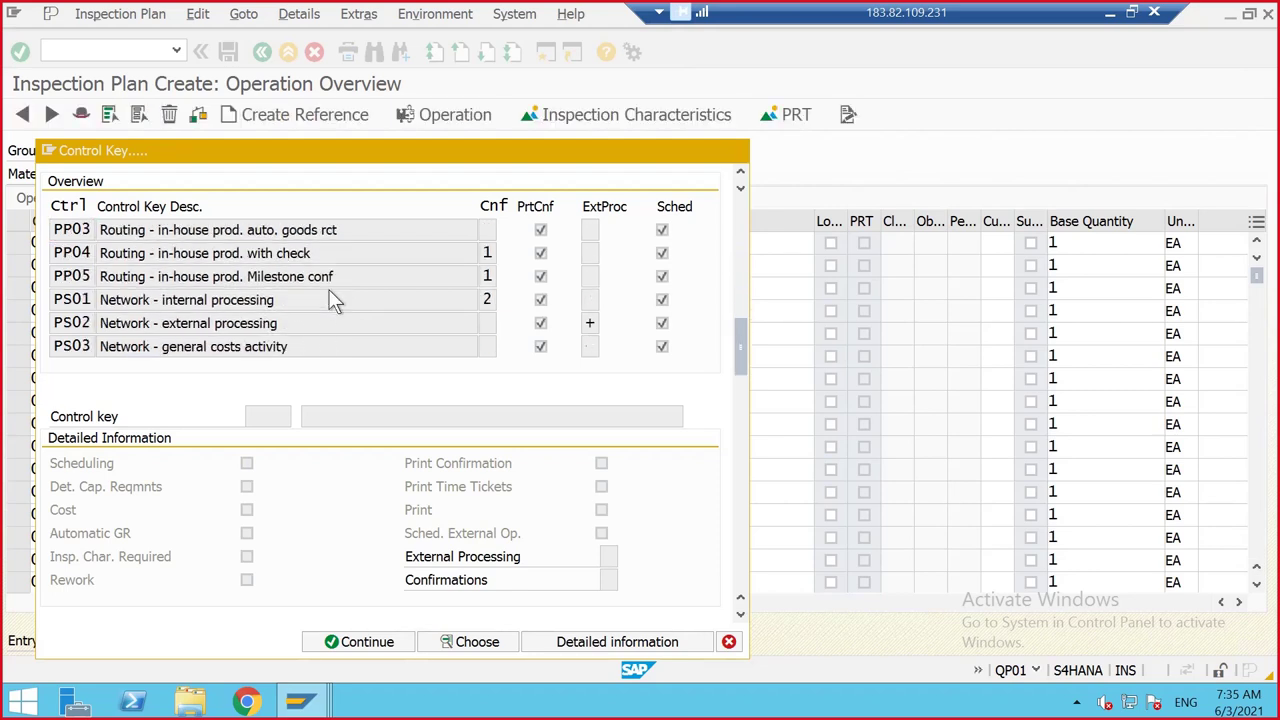
pyautogui.scroll(-4, 328, 293)
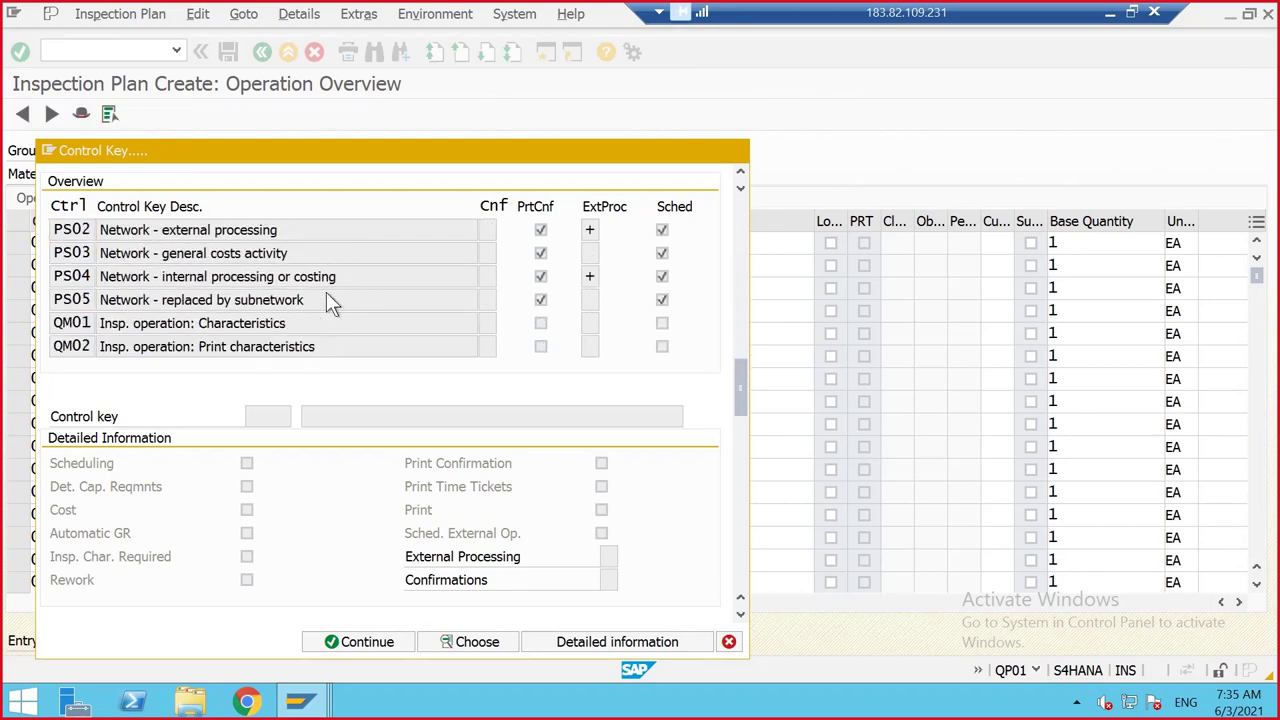
pyautogui.click(247, 305)
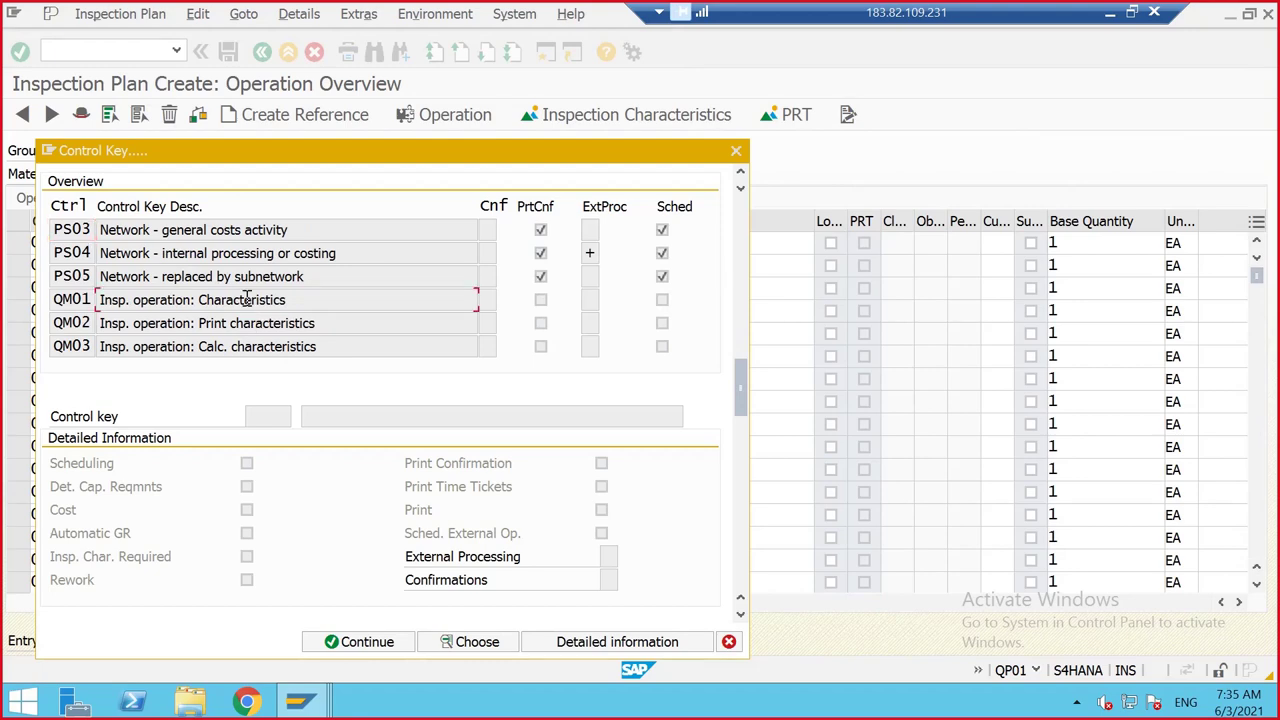
pyautogui.doubleClick(247, 305)
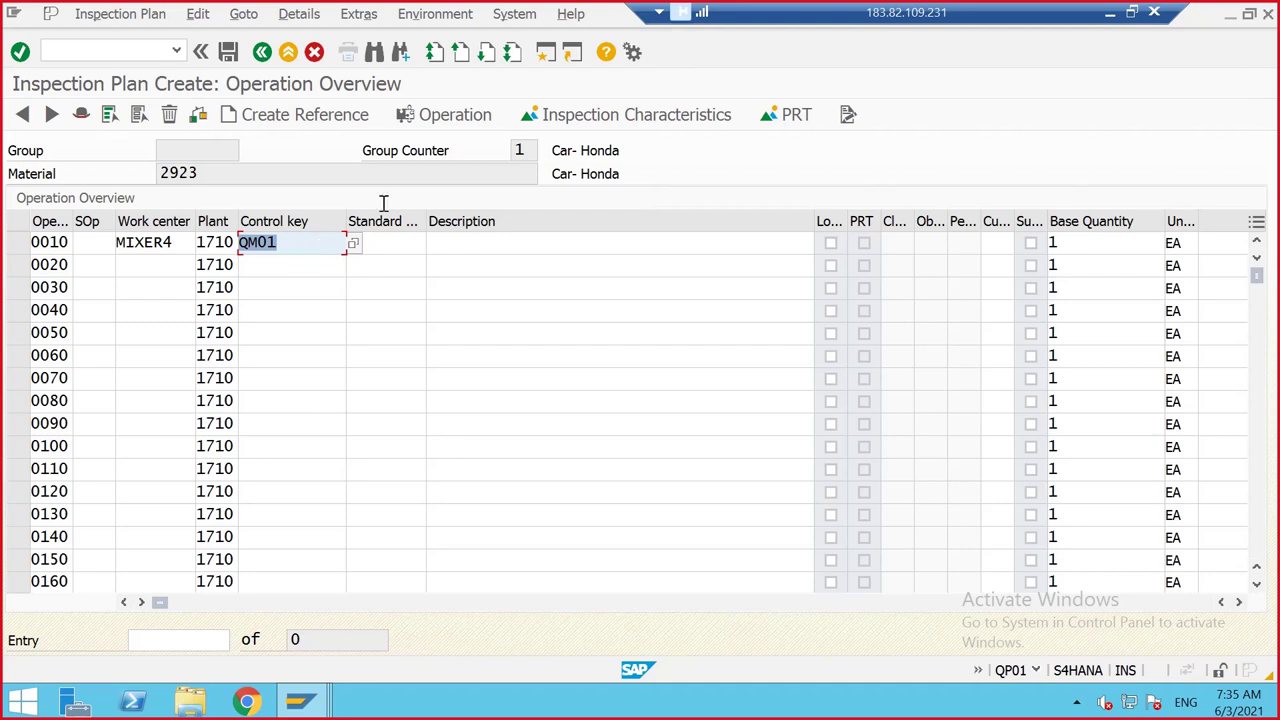
# Describe operation 0010 as "Insp plan for Goods recipet wrt to prod"
pyautogui.click(456, 245)
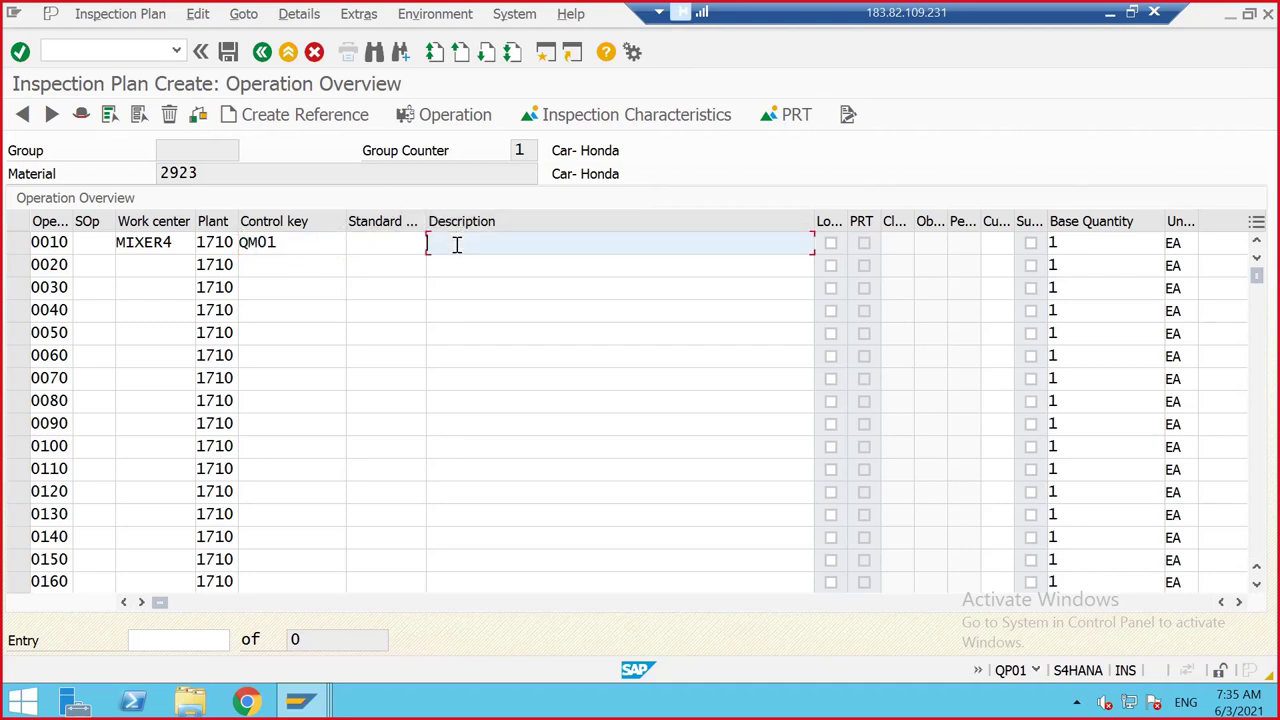
pyautogui.write('In')
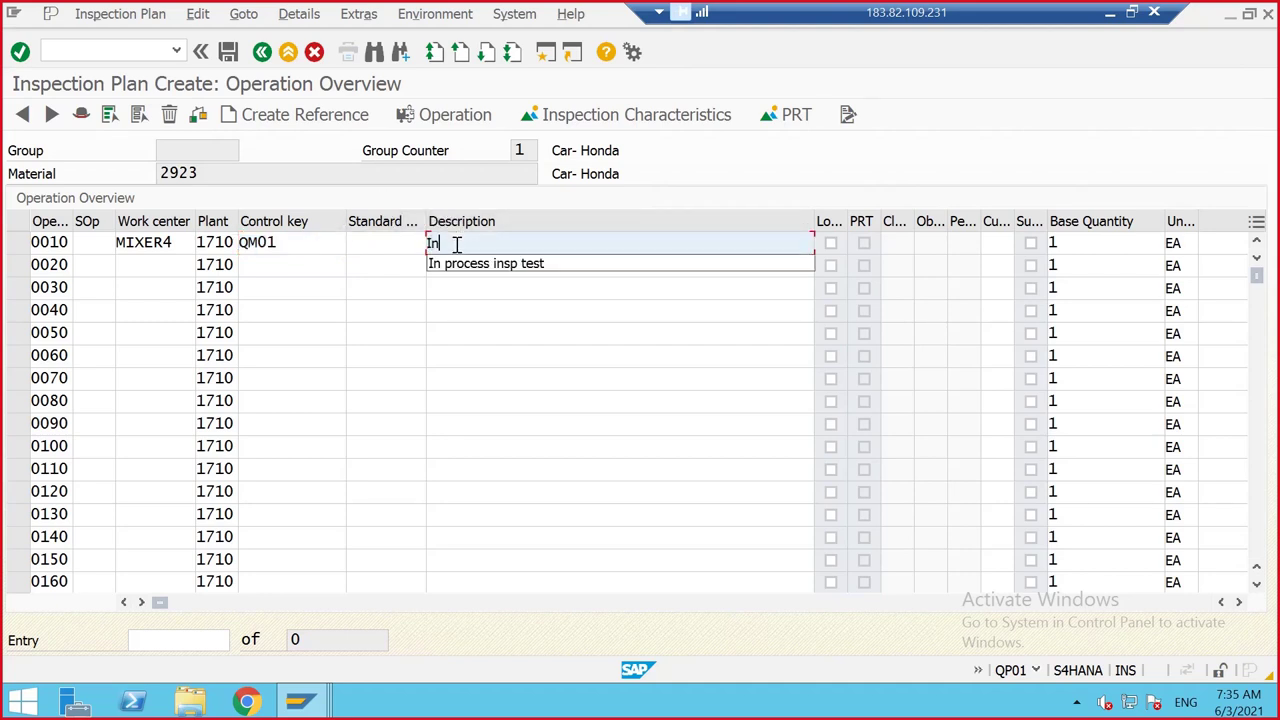
pyautogui.write('sp Plan')
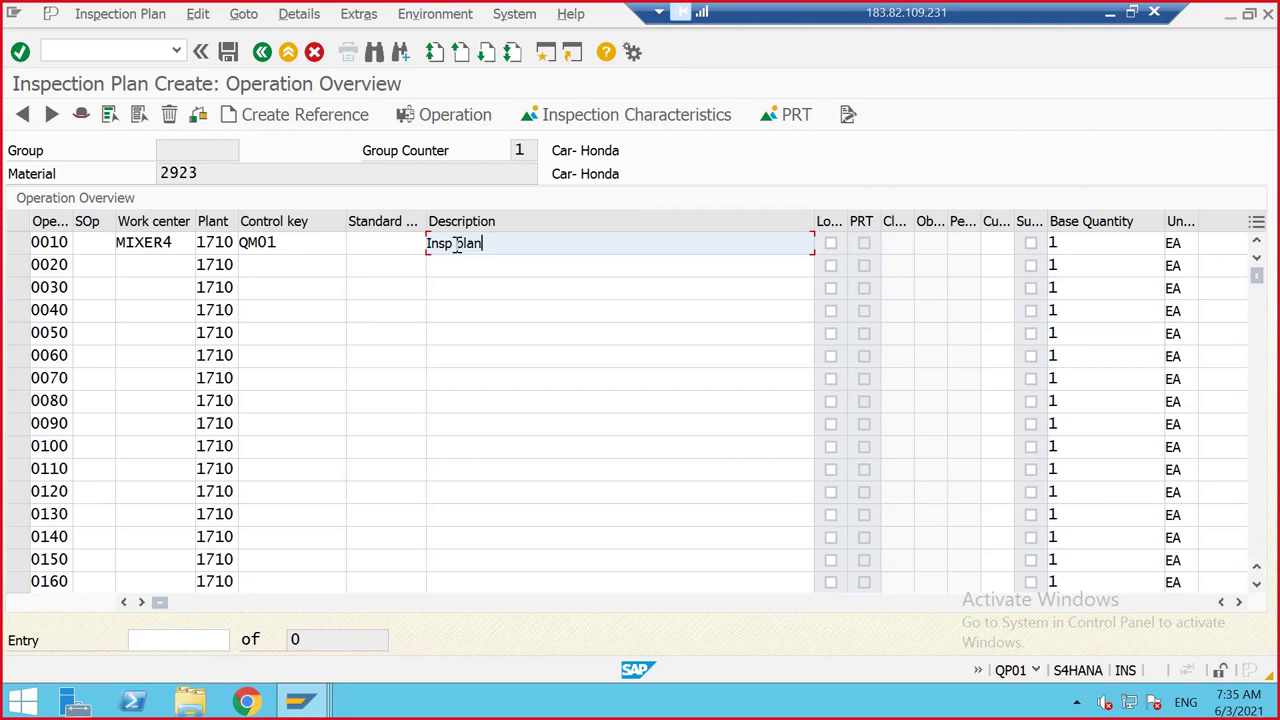
pyautogui.write(' for Goods recipet wrt to prod')
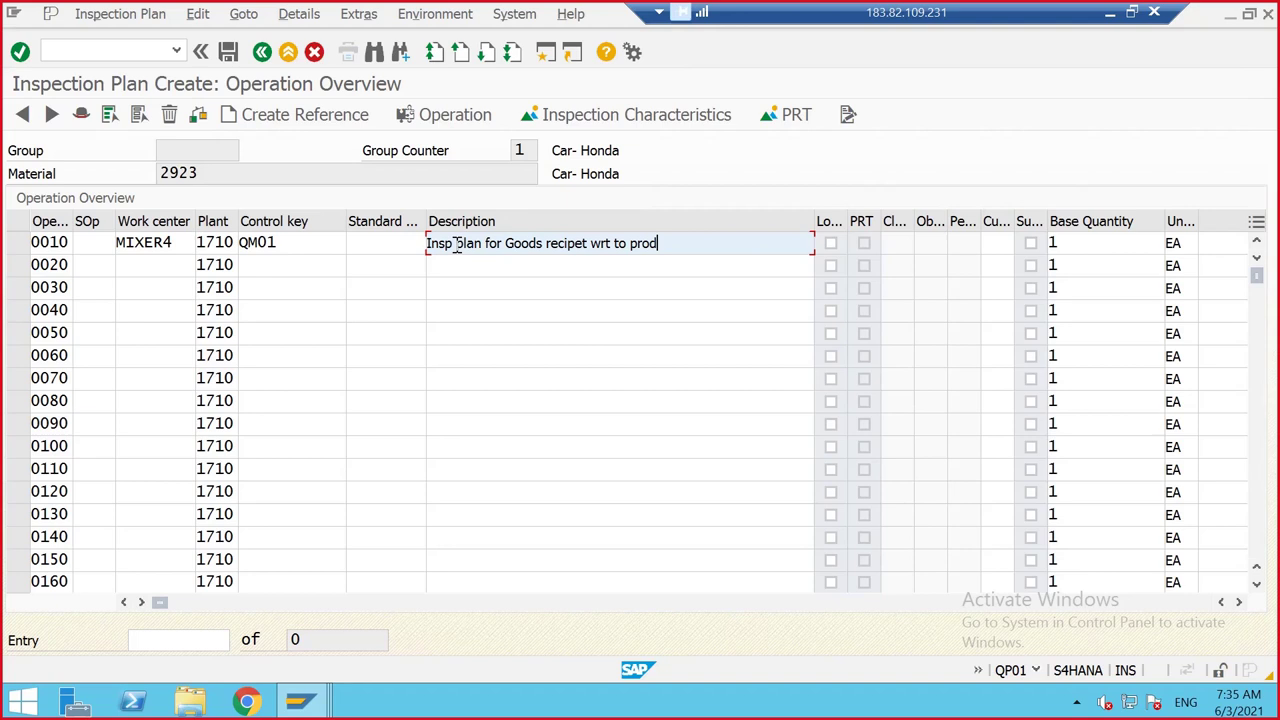
pyautogui.press('Tab')
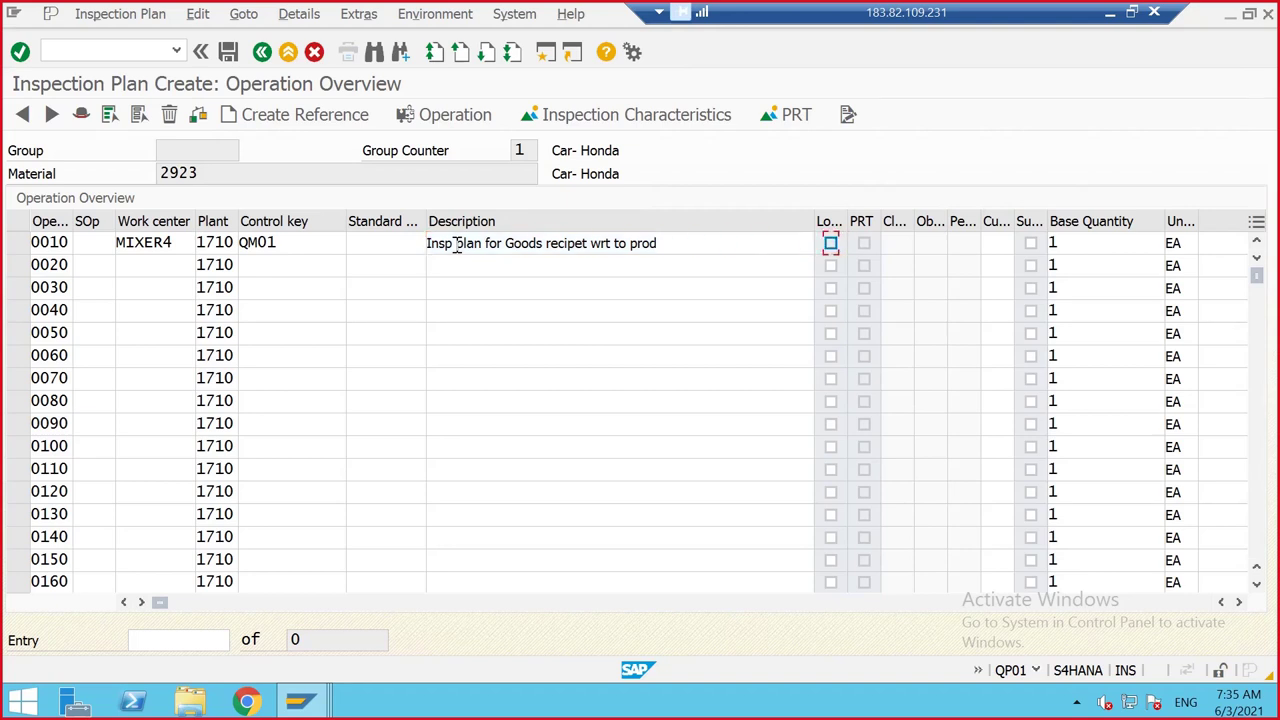
# Replace operation 0010's description with the work center's standard text and open the operation's inspection characteristics
pyautogui.press('Return')
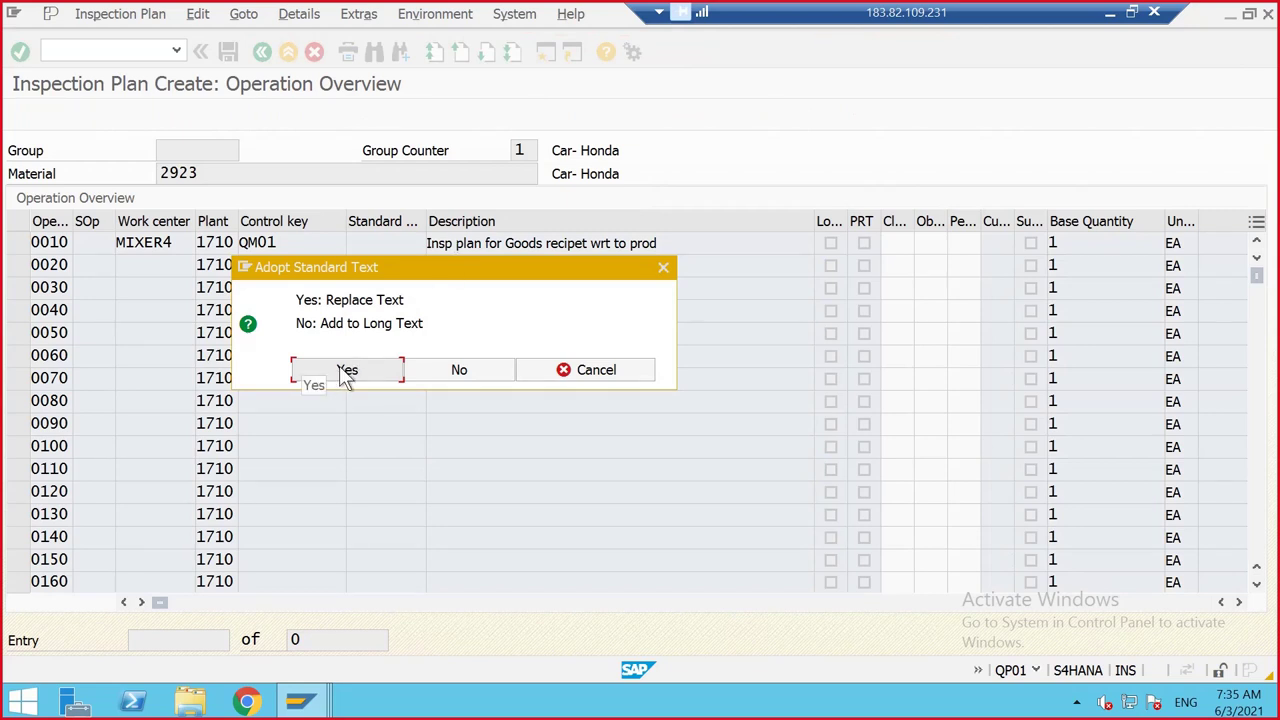
pyautogui.click(342, 371)
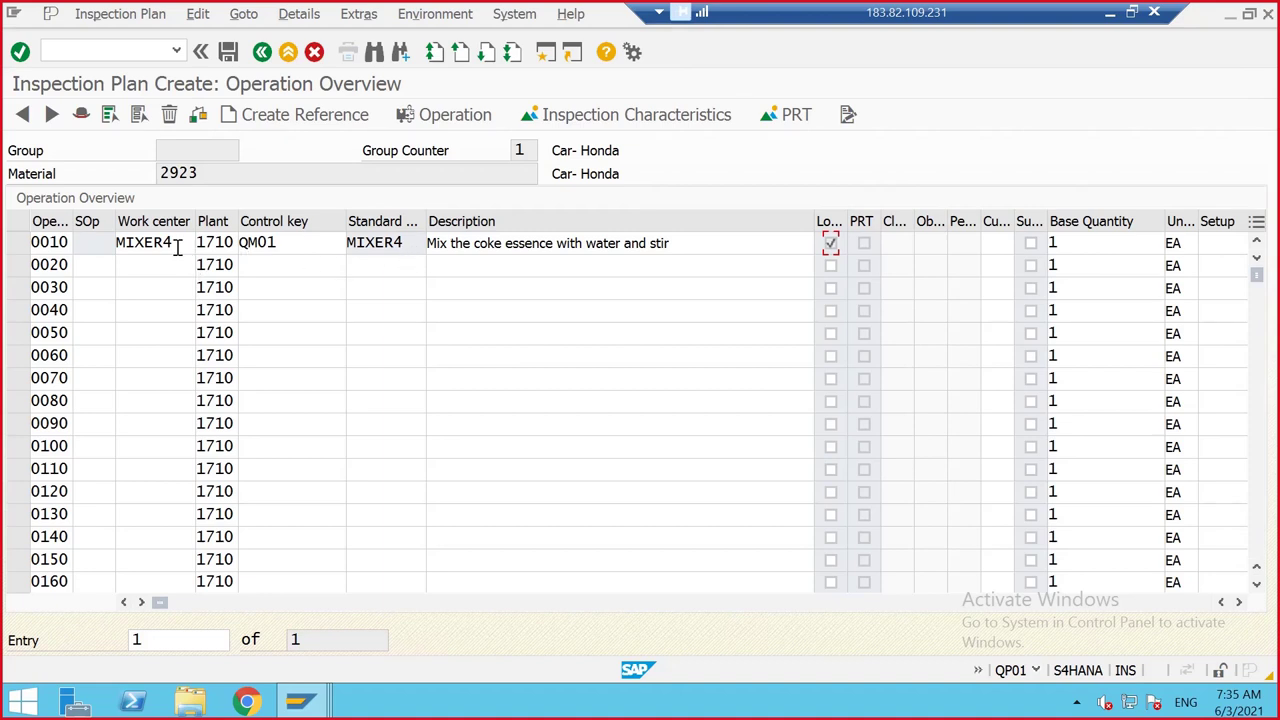
pyautogui.click(16, 243)
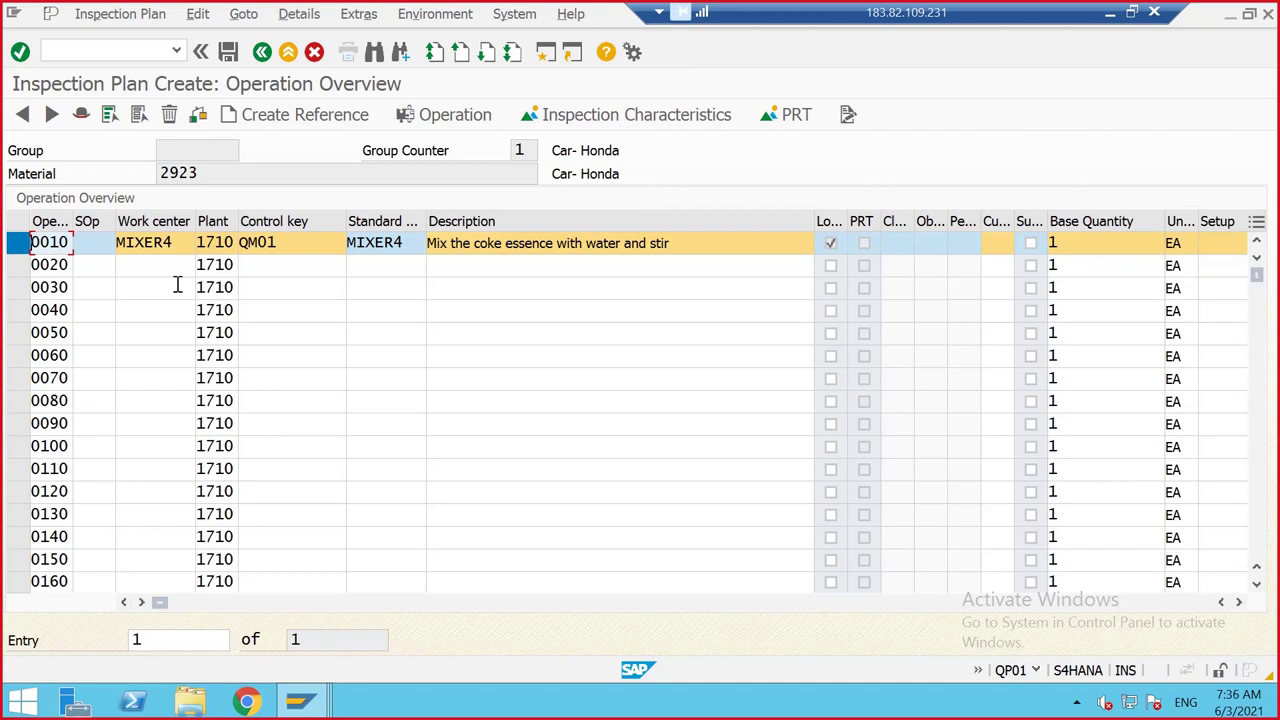
pyautogui.click(675, 113)
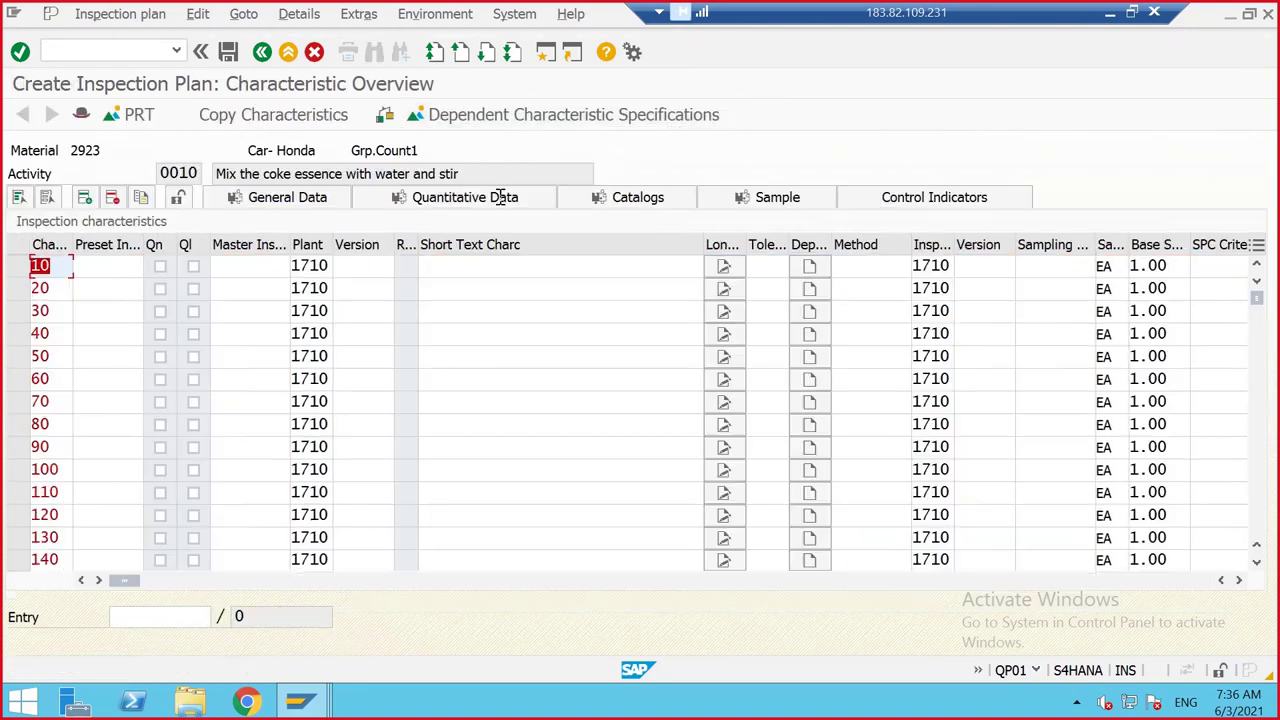
# Enter master inspection characteristic COLOR with sampling procedure SP_1710 for characteristic 10
pyautogui.click(243, 266)
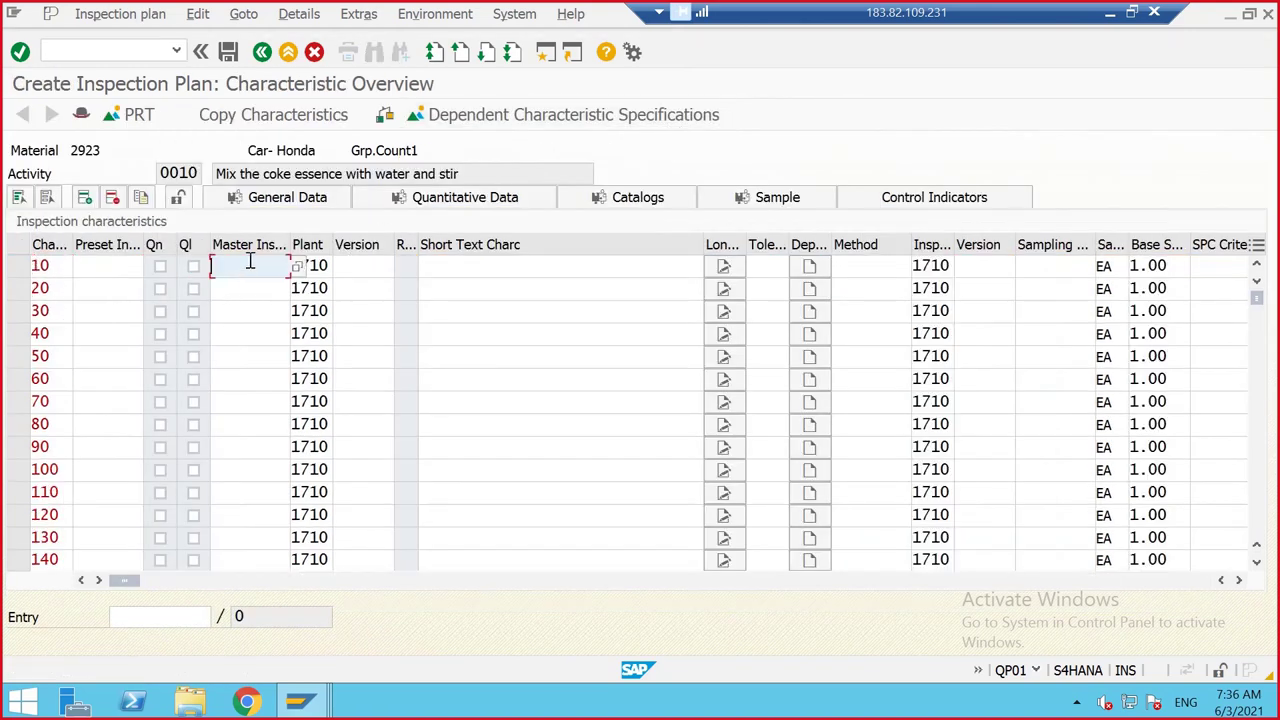
pyautogui.click(250, 286)
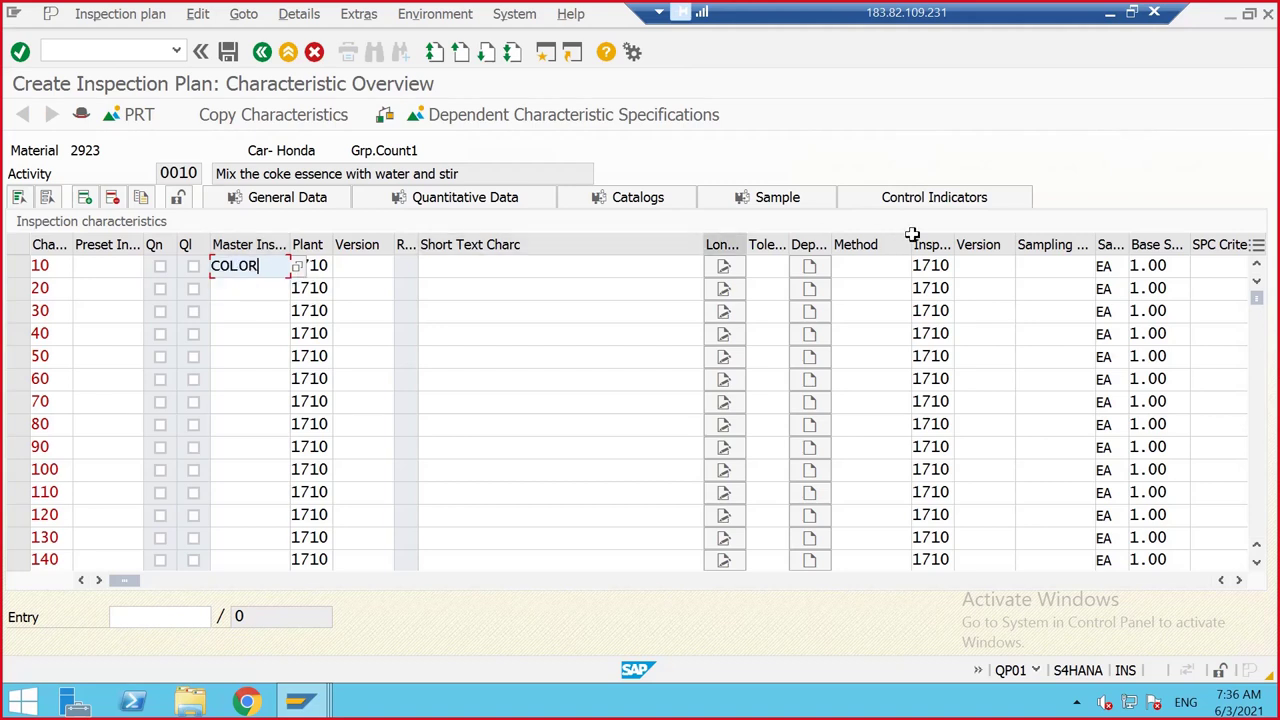
pyautogui.click(1052, 270)
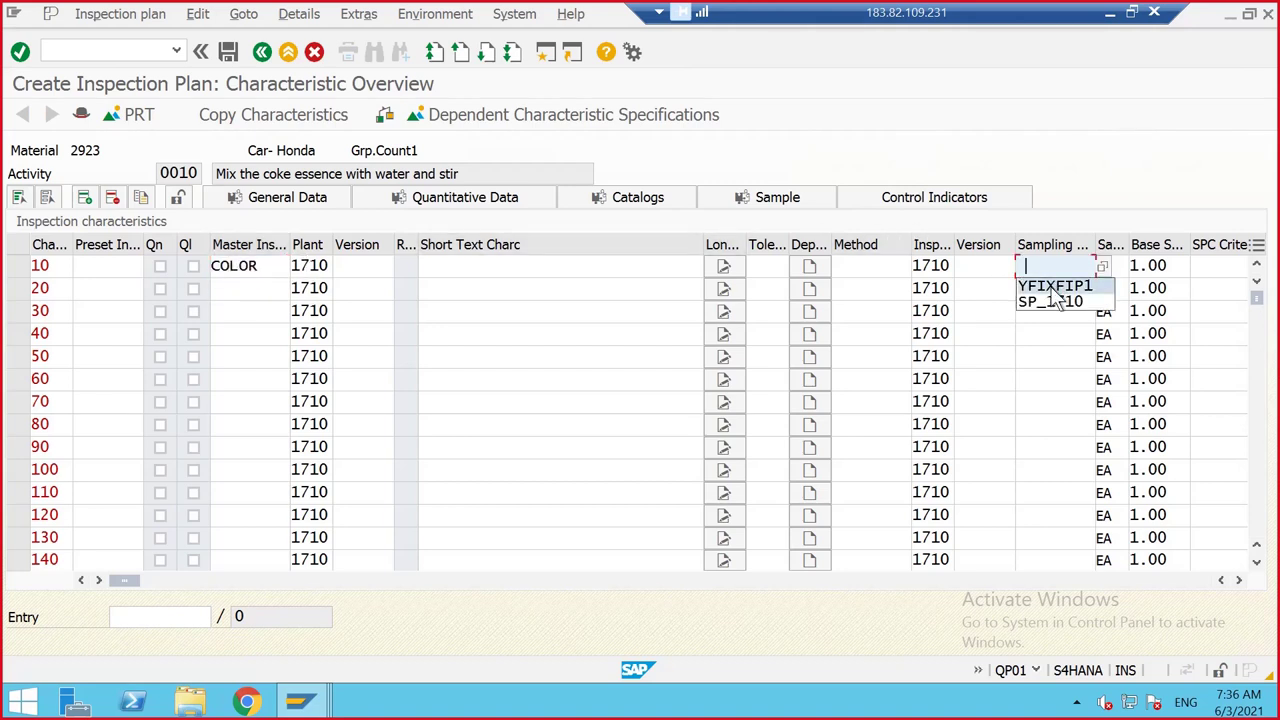
pyautogui.click(1052, 302)
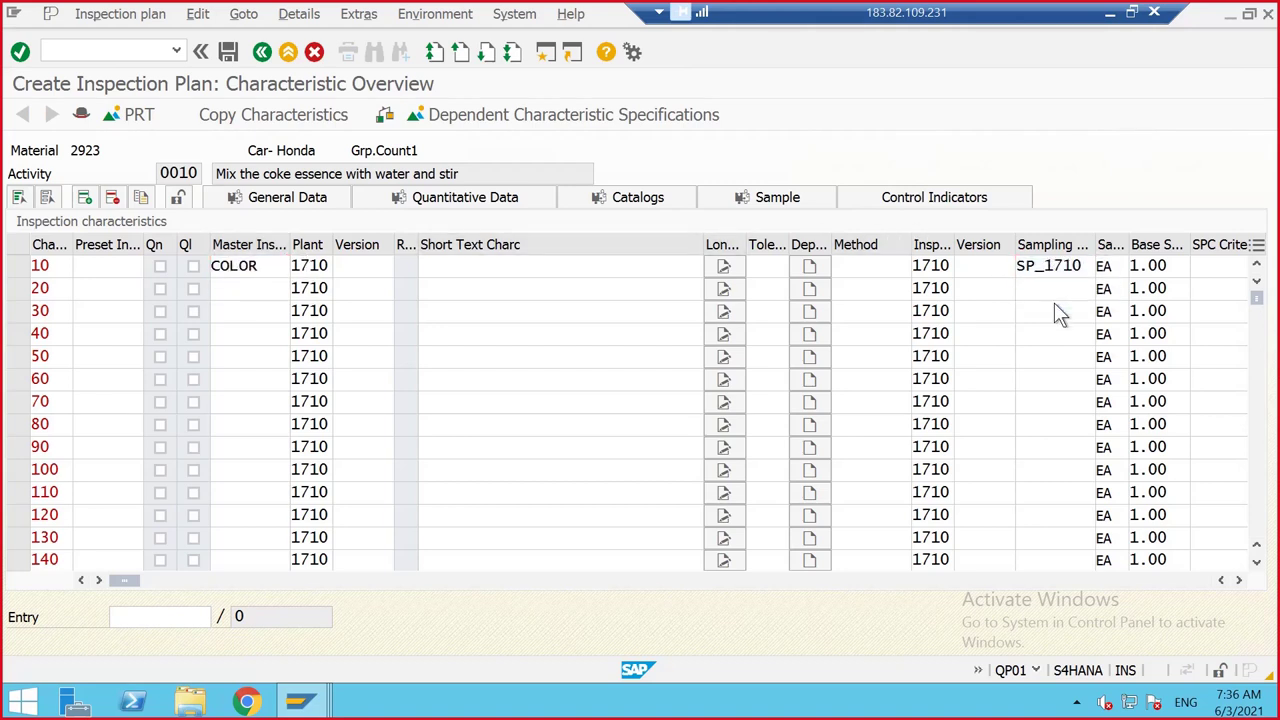
pyautogui.press('Return')
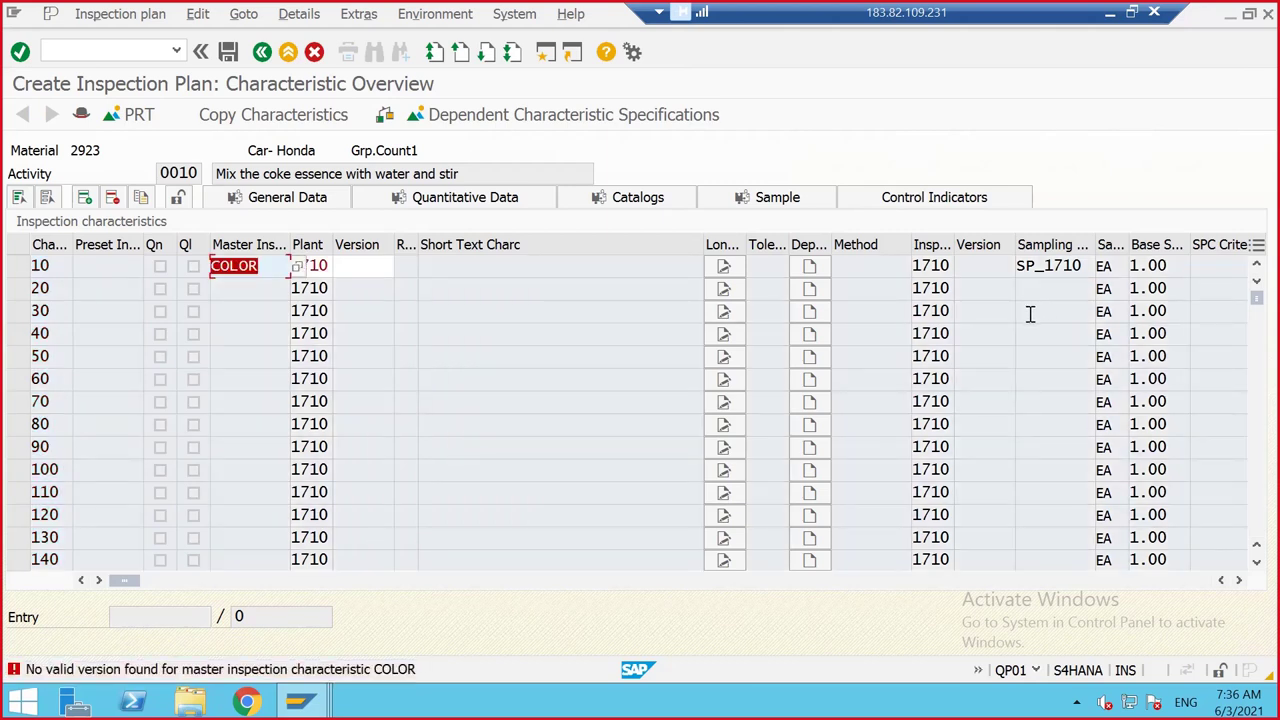
# Try to assign version 1 to master inspection characteristic COLOR
pyautogui.click(377, 266)
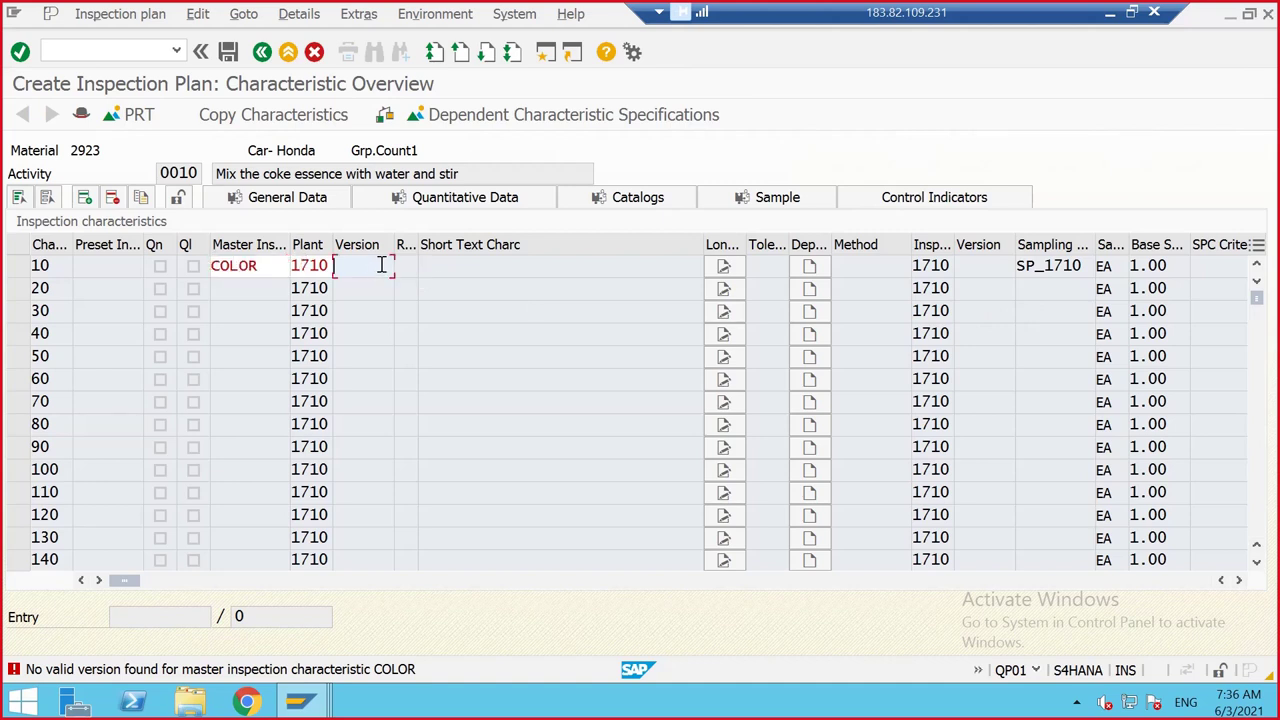
pyautogui.write('01')
pyautogui.press('Return')
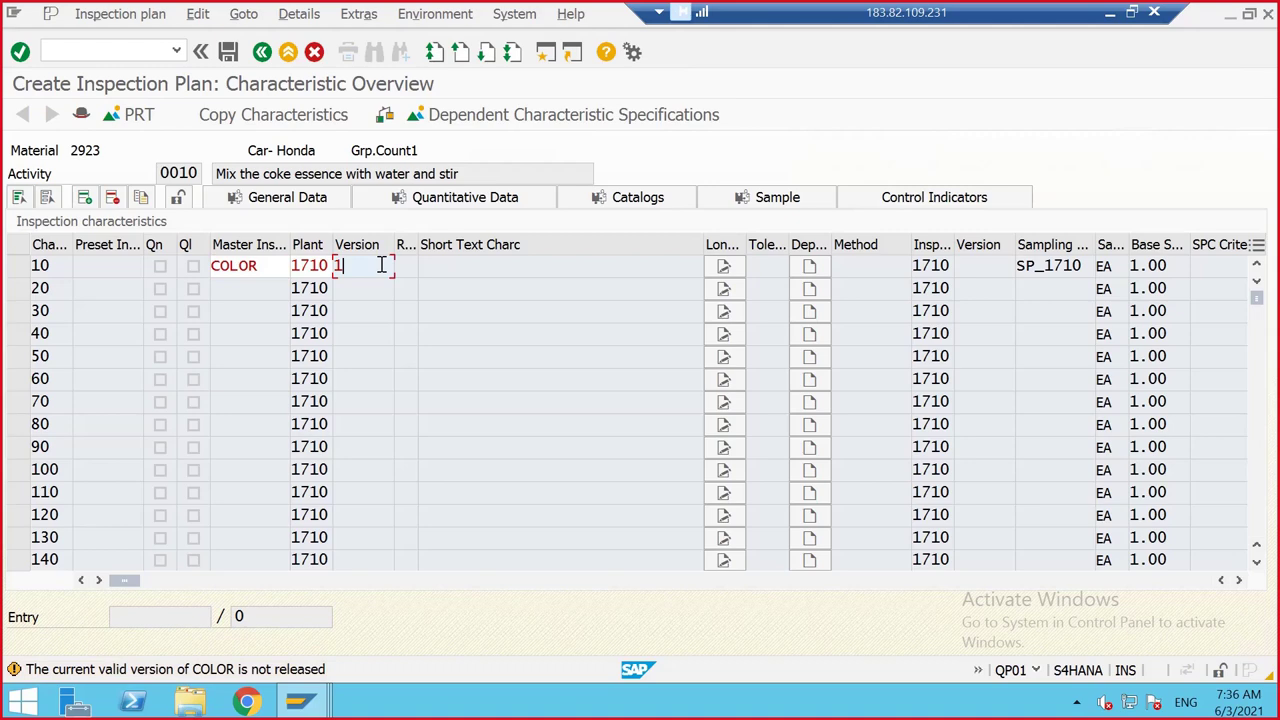
# In the Order Info System session, run transaction /NQS22, switch to changing a characteristic version and open COLOR in plant 1710
pyautogui.click(325, 697)
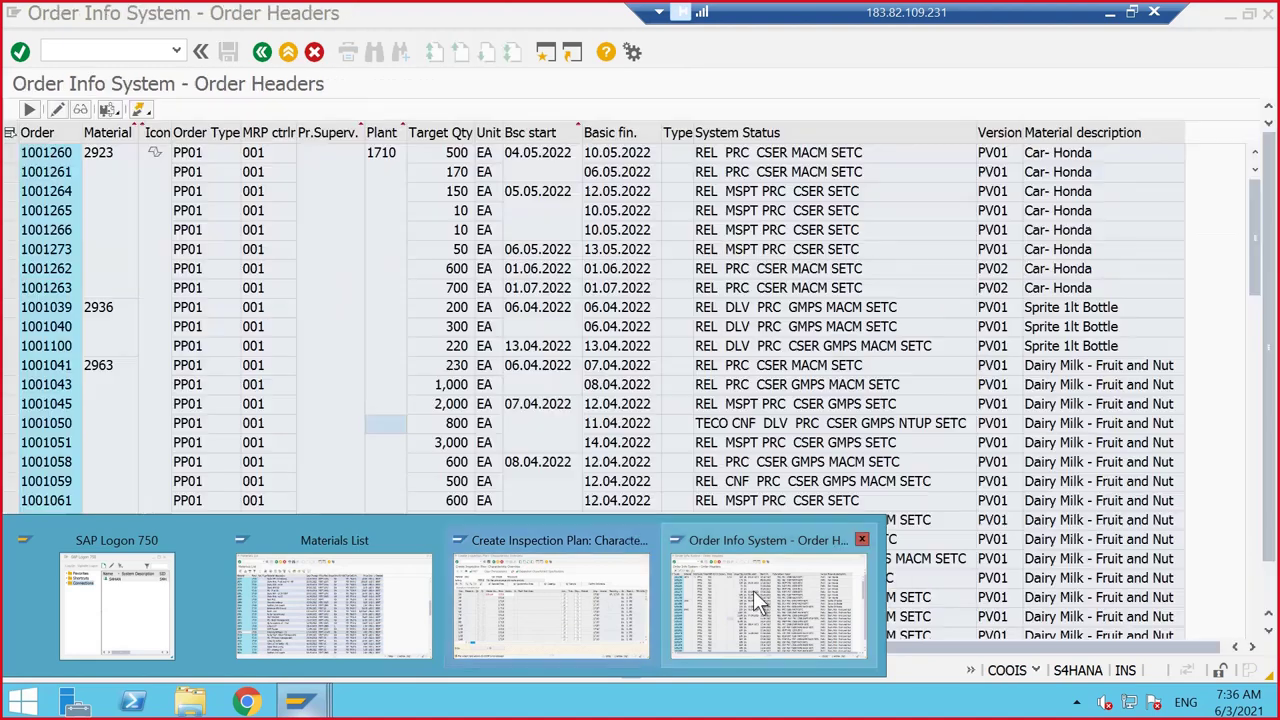
pyautogui.click(753, 590)
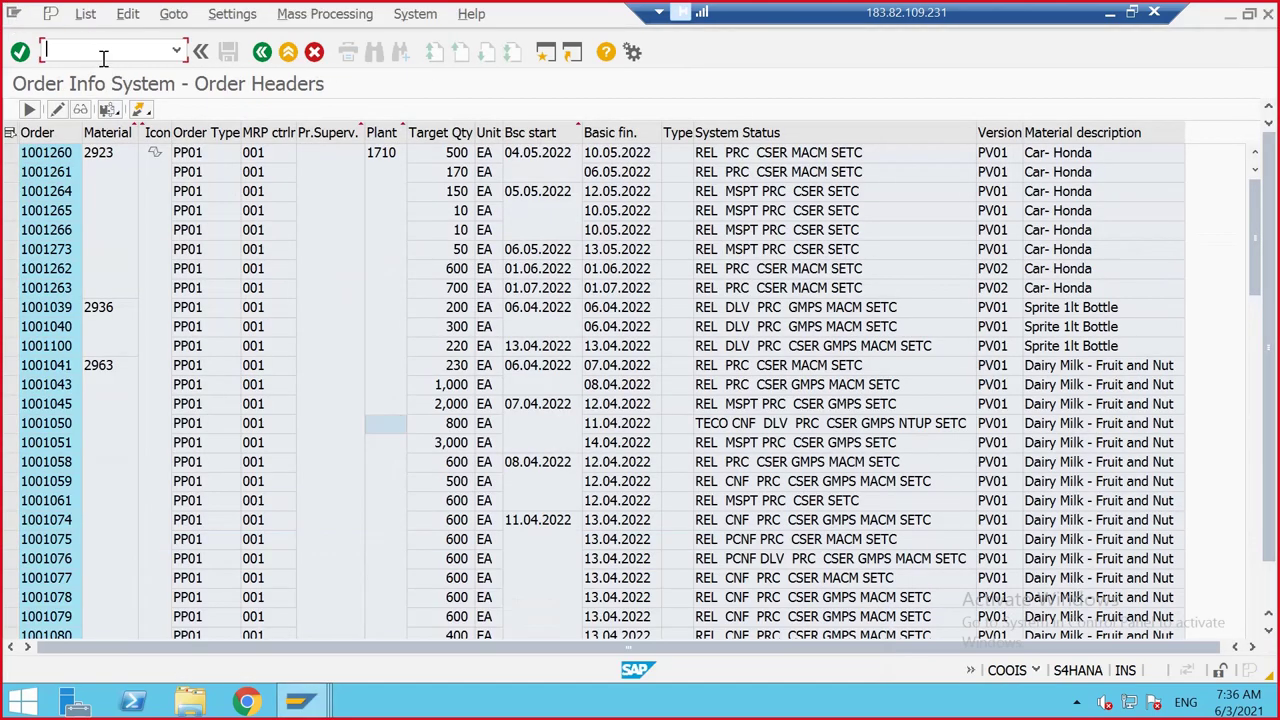
pyautogui.write('/NQS22')
pyautogui.press('Return')
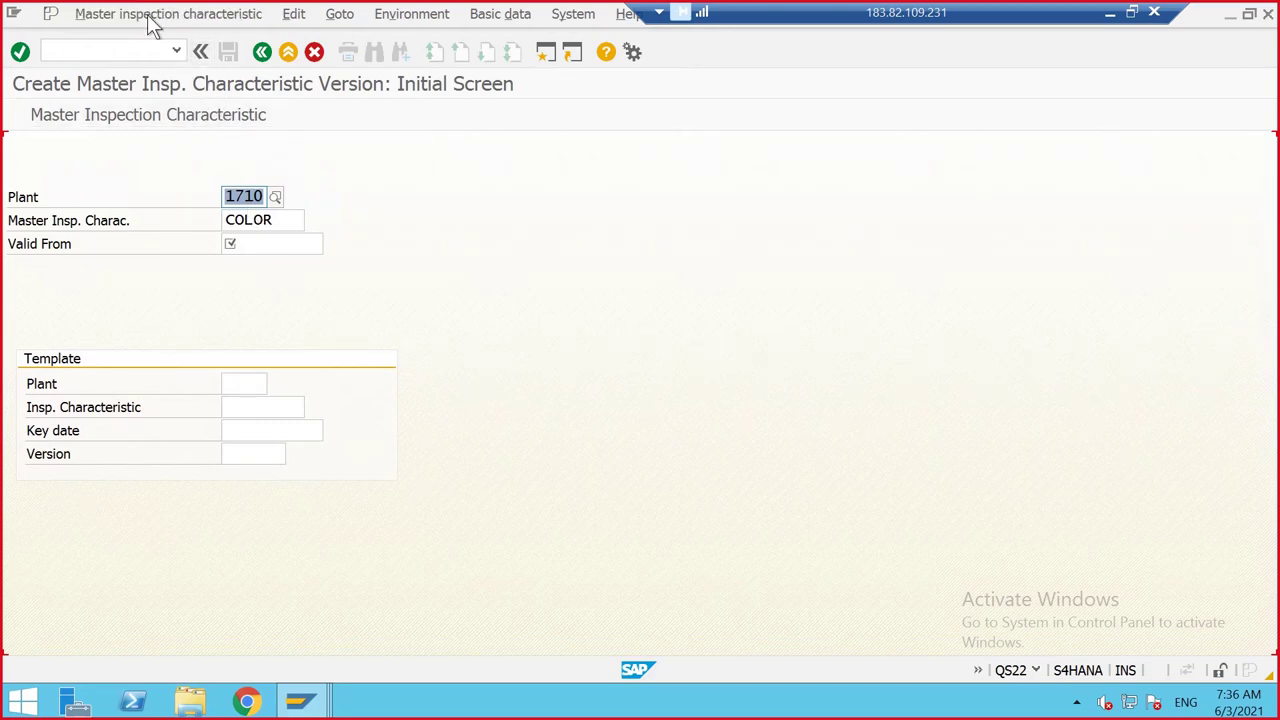
pyautogui.click(150, 14)
pyautogui.click(283, 190)
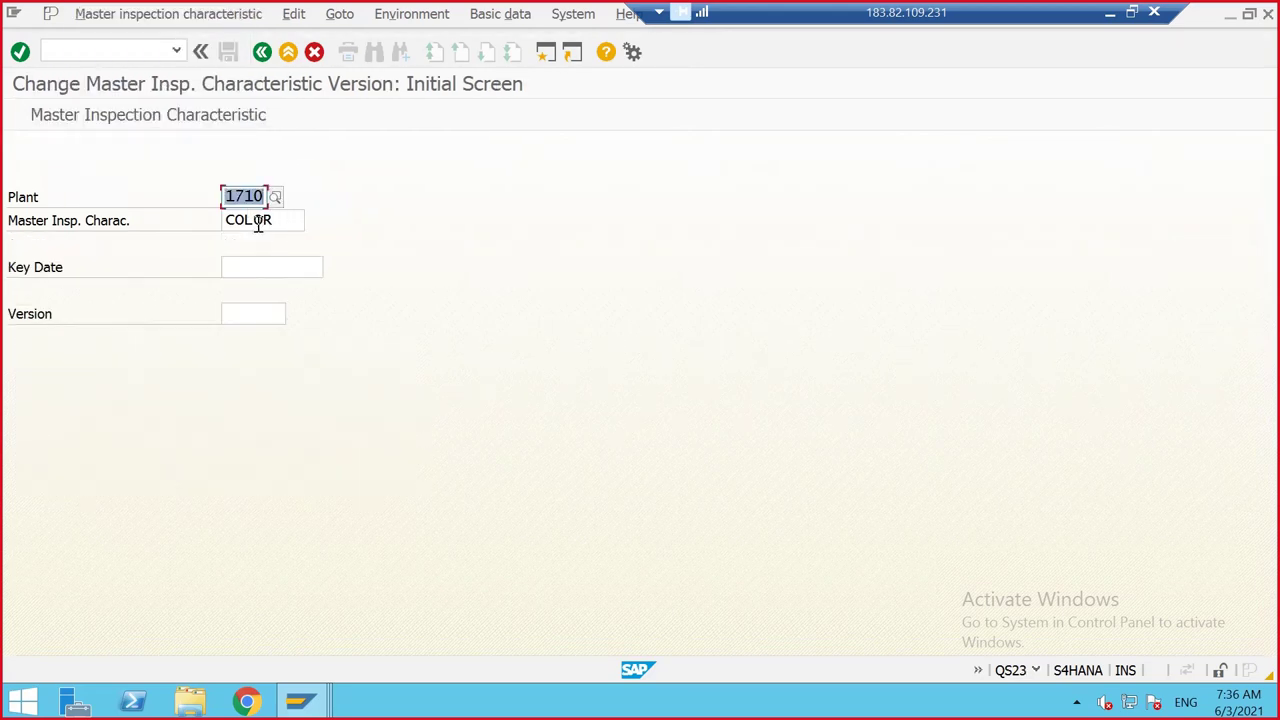
pyautogui.click(258, 221)
pyautogui.press('Return')
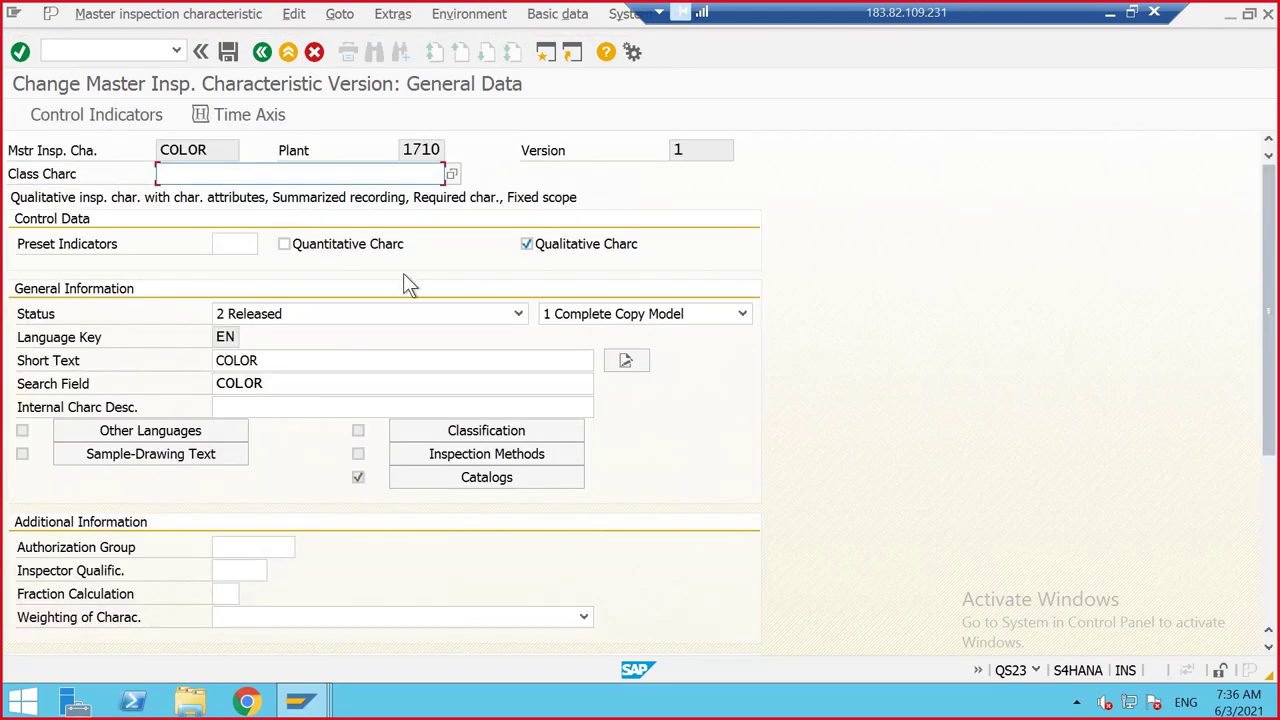
# Review the catalog assignment of master inspection characteristic COLOR and save the characteristic
pyautogui.click(476, 486)
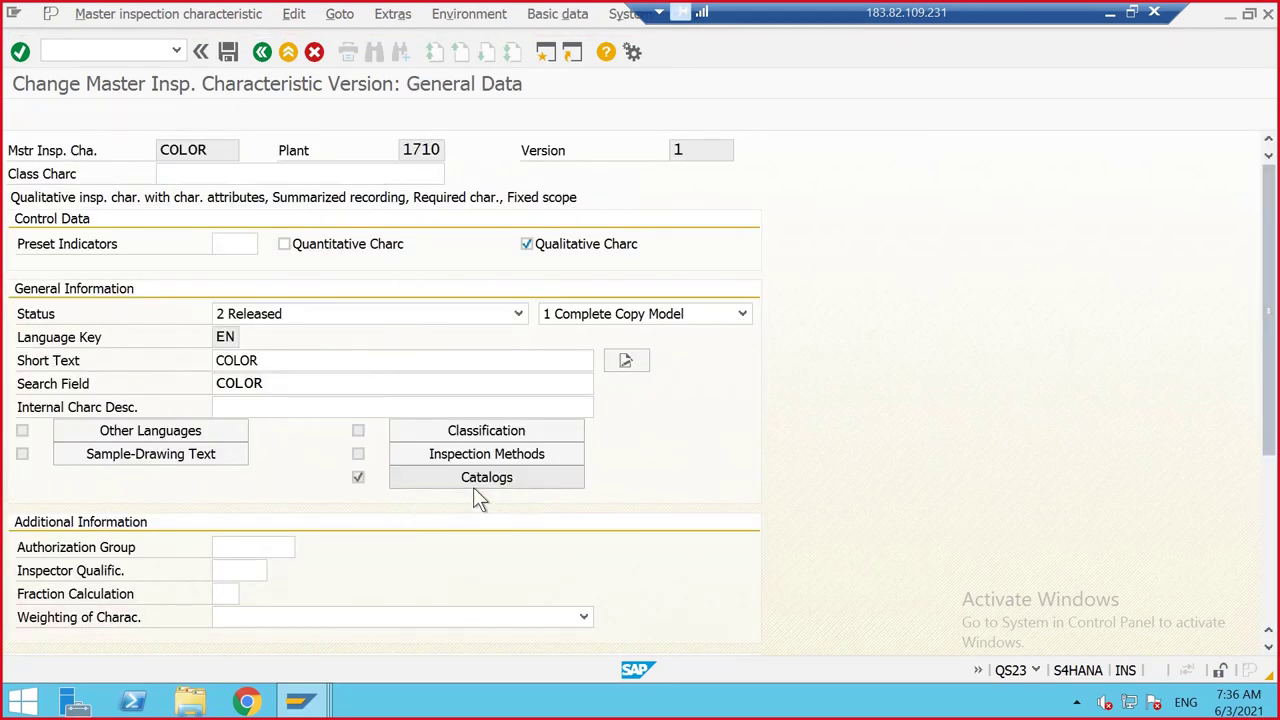
pyautogui.click(560, 665)
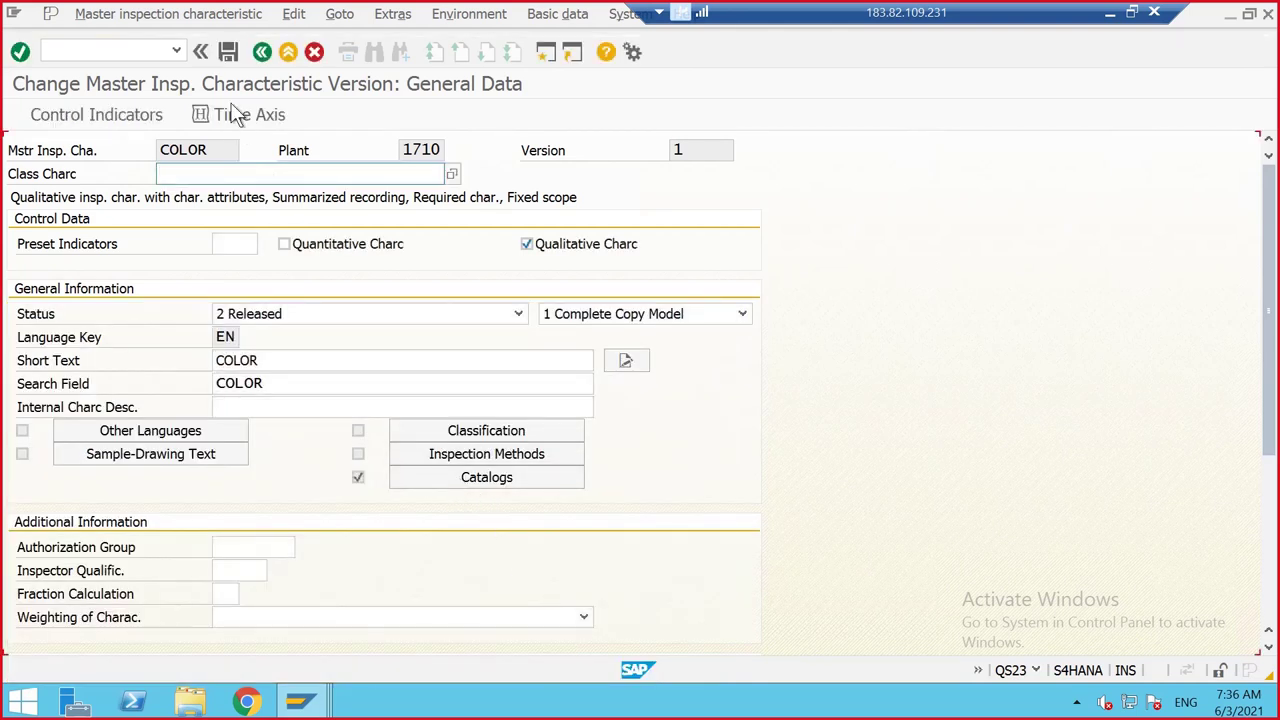
pyautogui.click(228, 52)
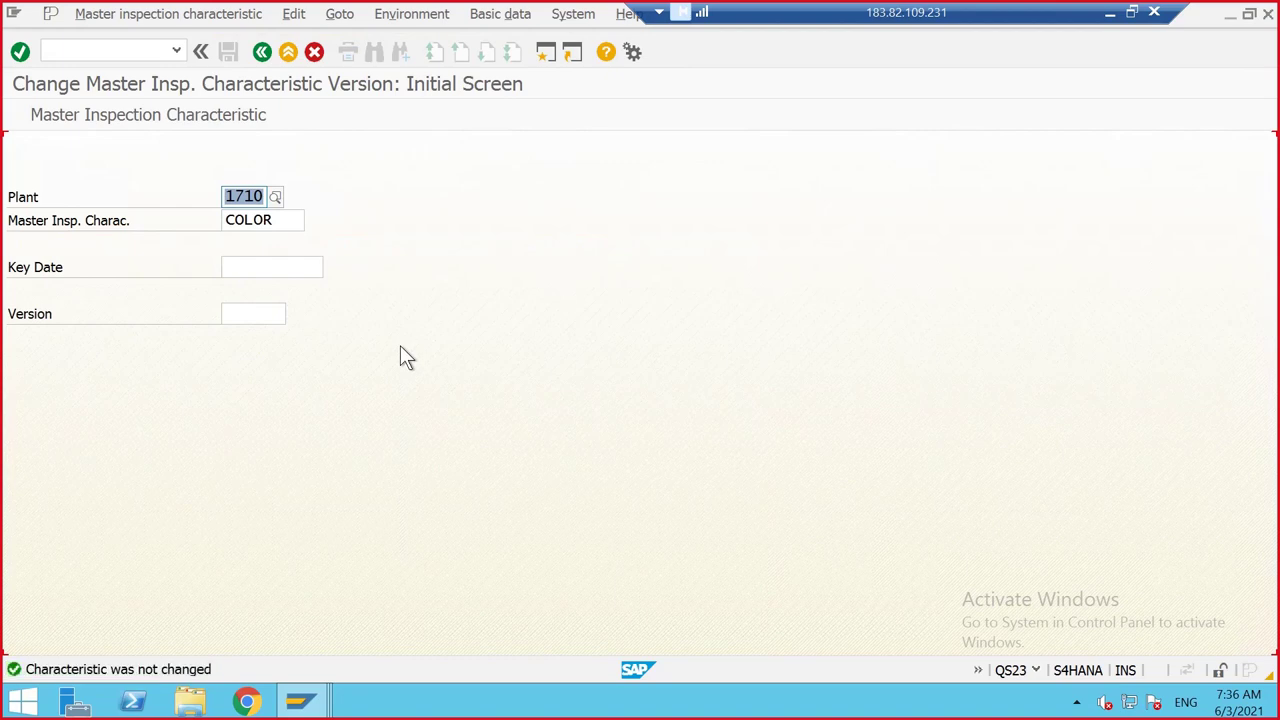
# Return to the inspection plan session, recheck the COLOR entry and read the detailed explanation of its error message
pyautogui.moveTo(308, 703)
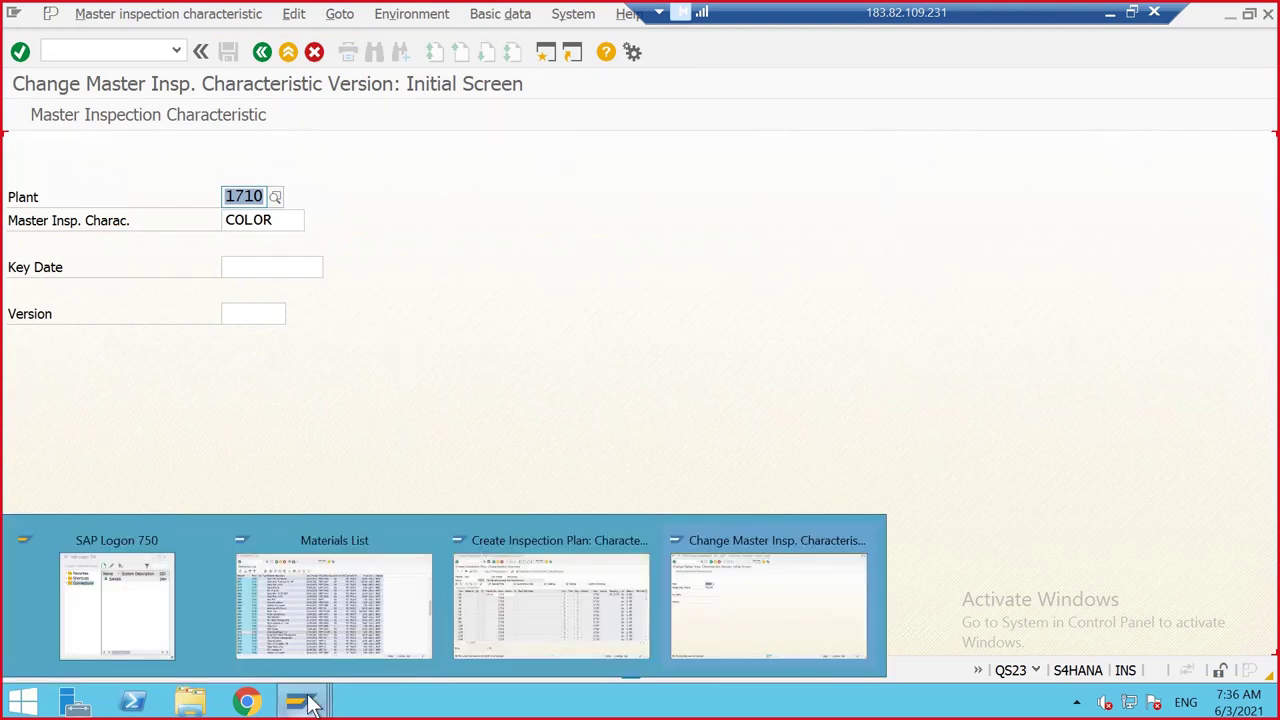
pyautogui.click(457, 576)
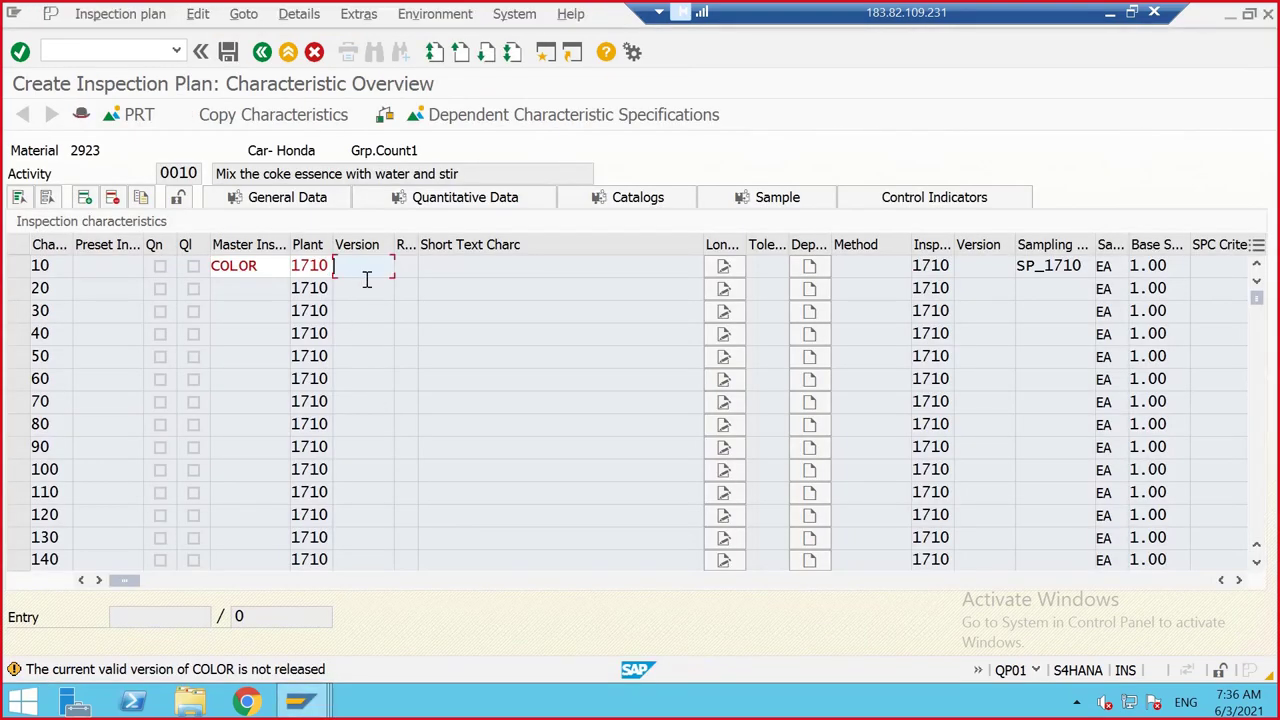
pyautogui.press('Return')
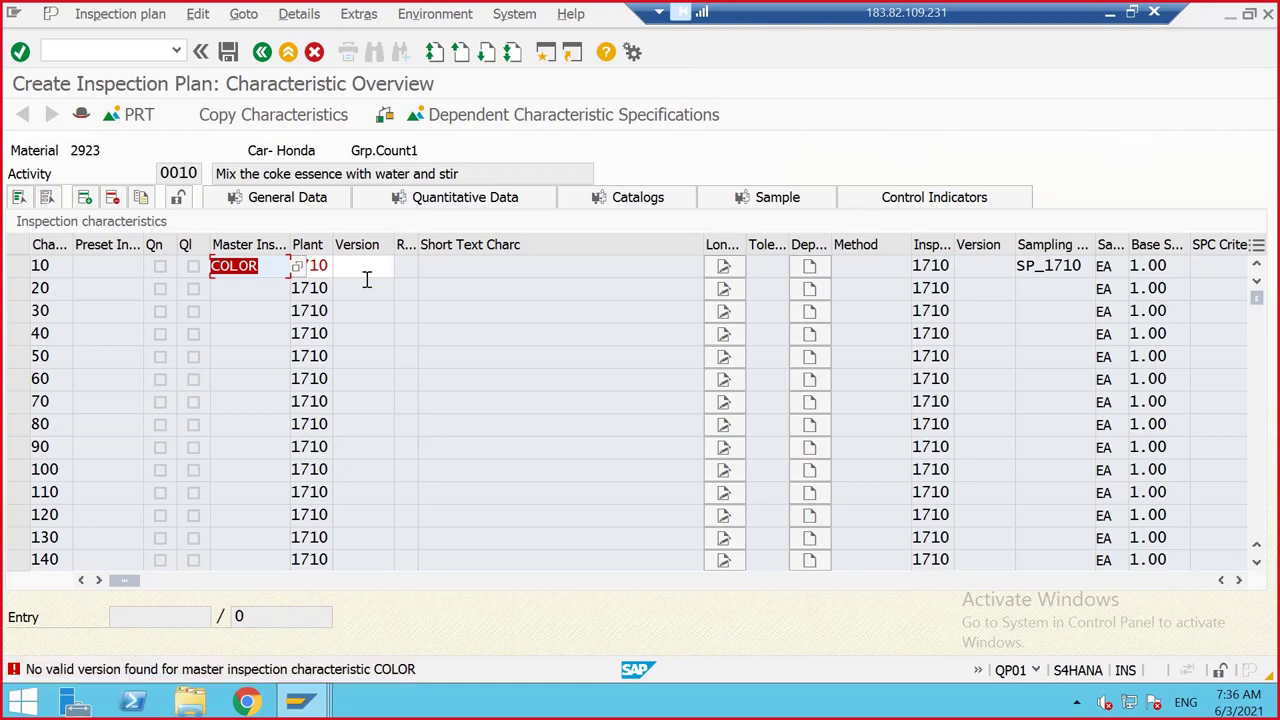
pyautogui.press('Return')
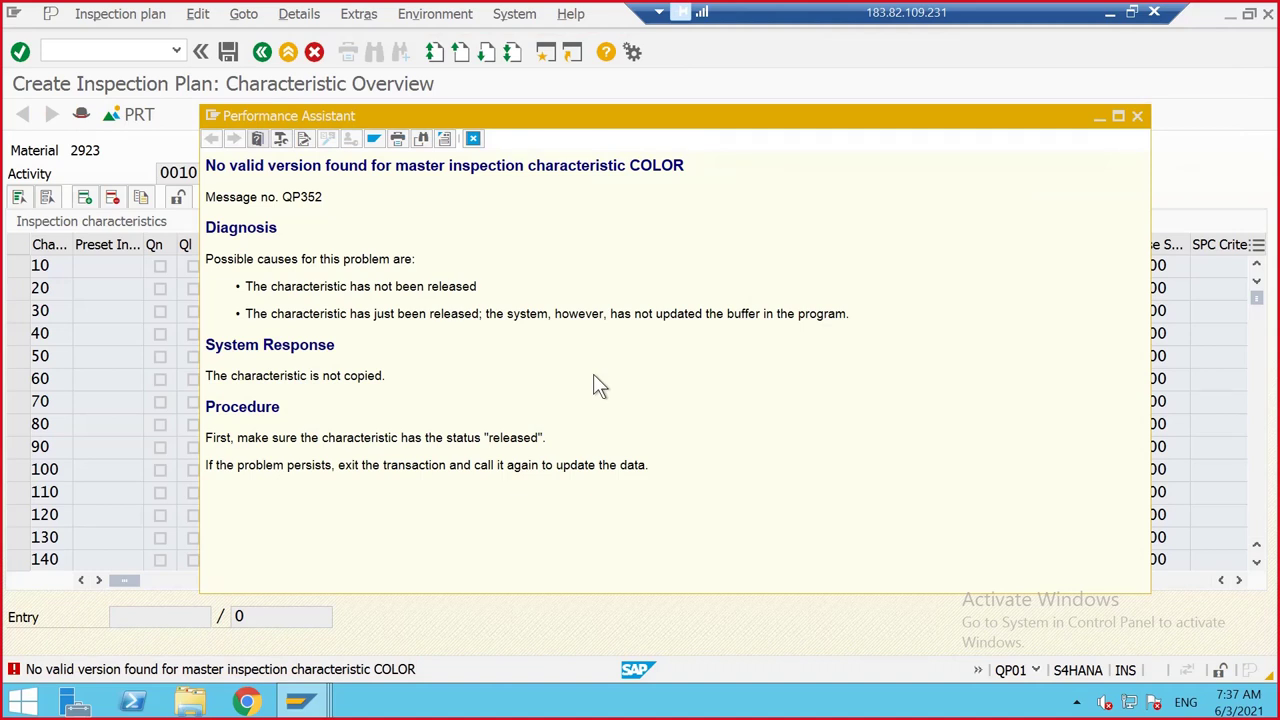
pyautogui.click(1137, 116)
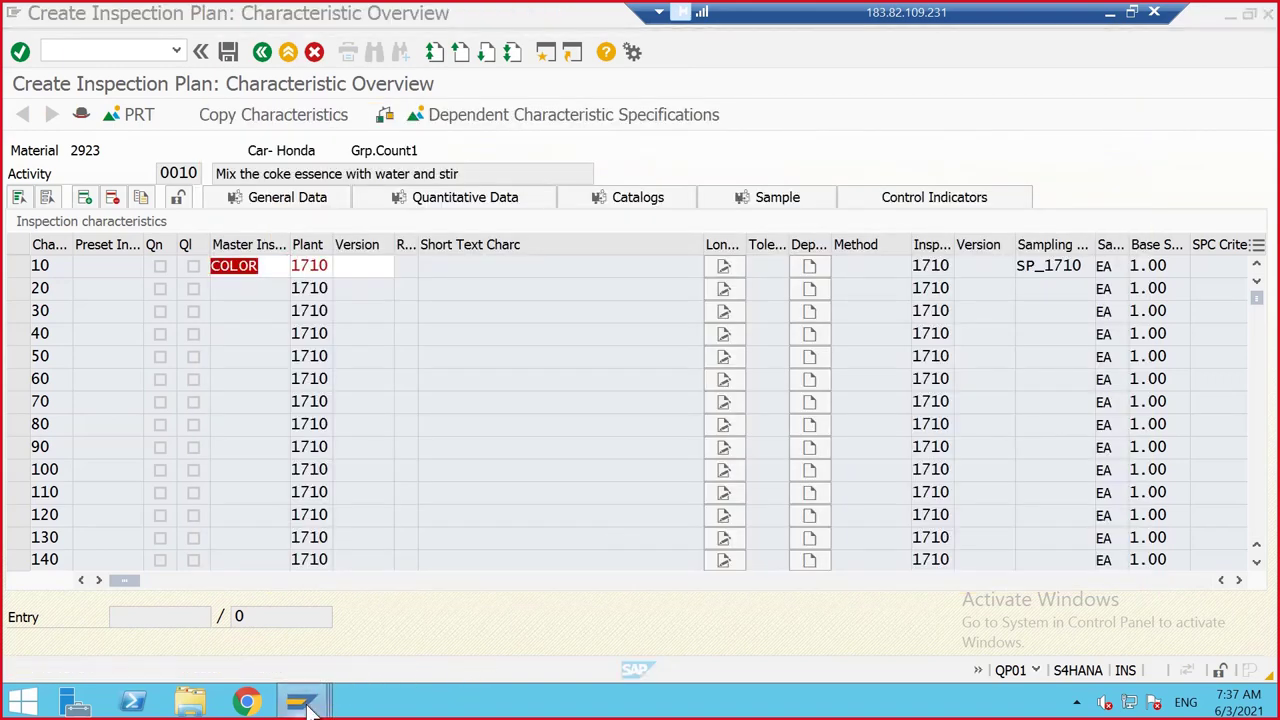
# Reopen master inspection characteristic COLOR in its change session, check the available status options and save it
pyautogui.moveTo(300, 700)
pyautogui.click(688, 598)
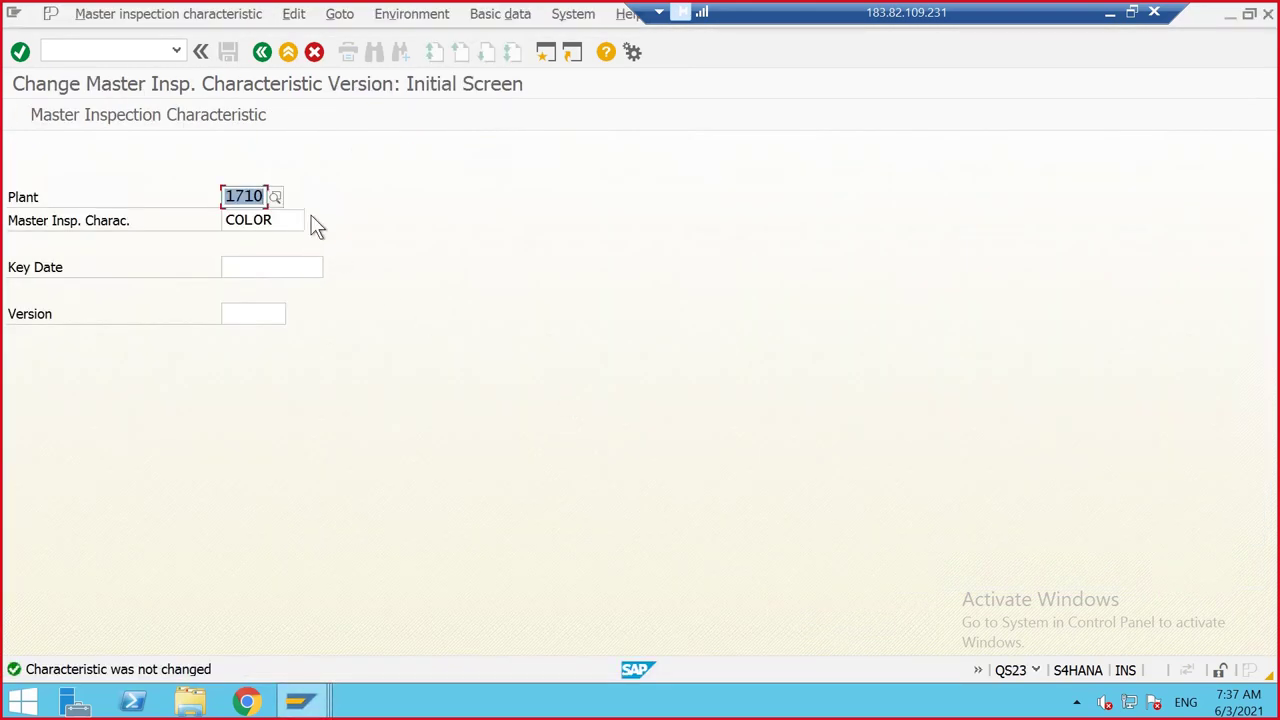
pyautogui.press('Return')
pyautogui.click(315, 316)
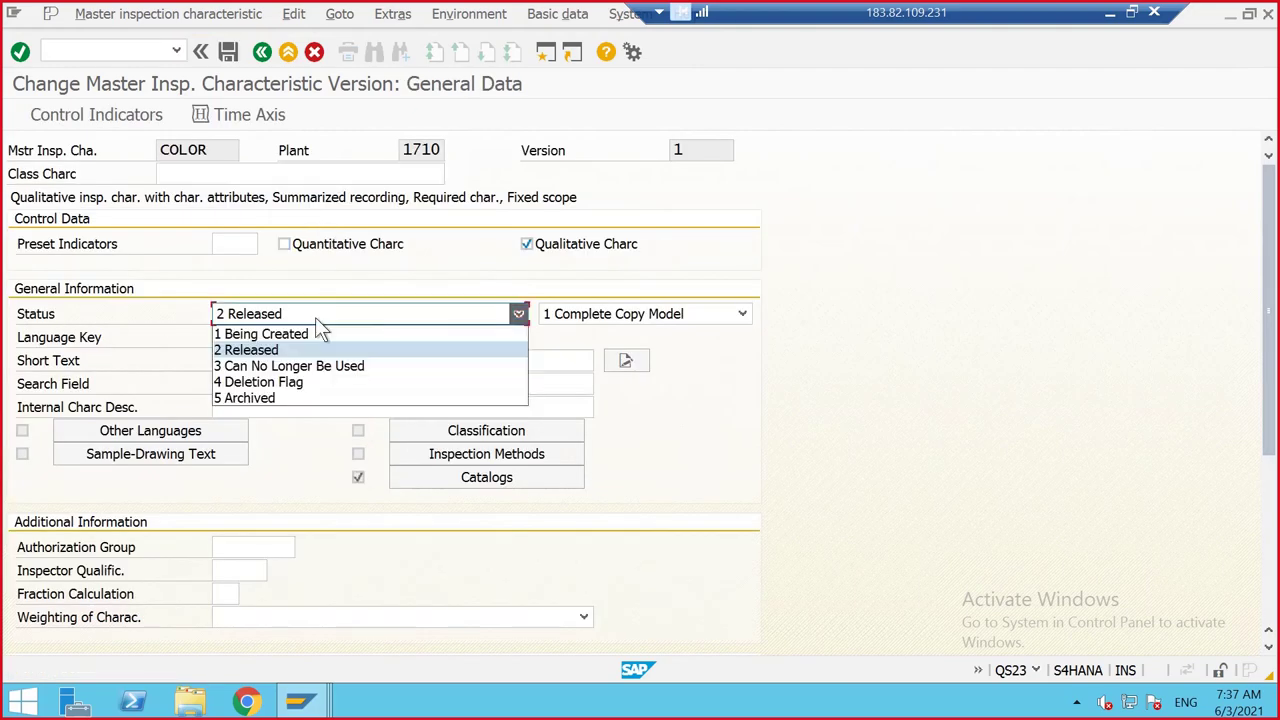
pyautogui.click(325, 313)
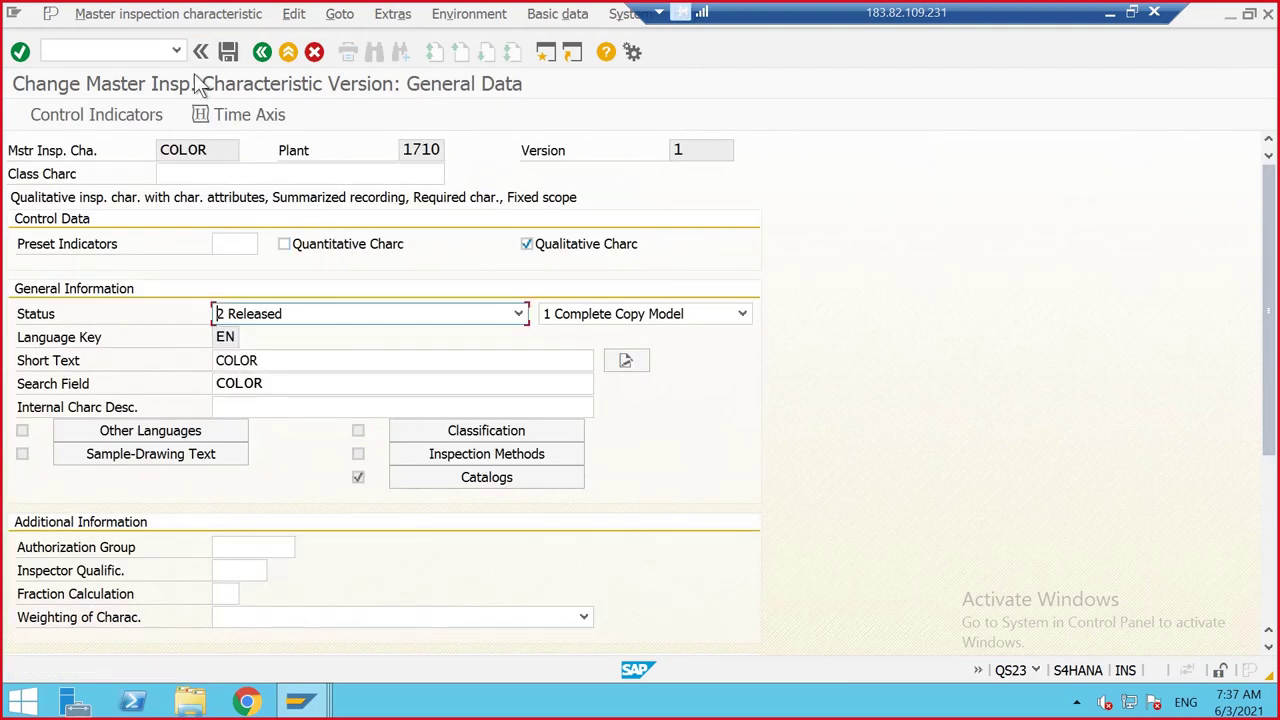
pyautogui.click(234, 53)
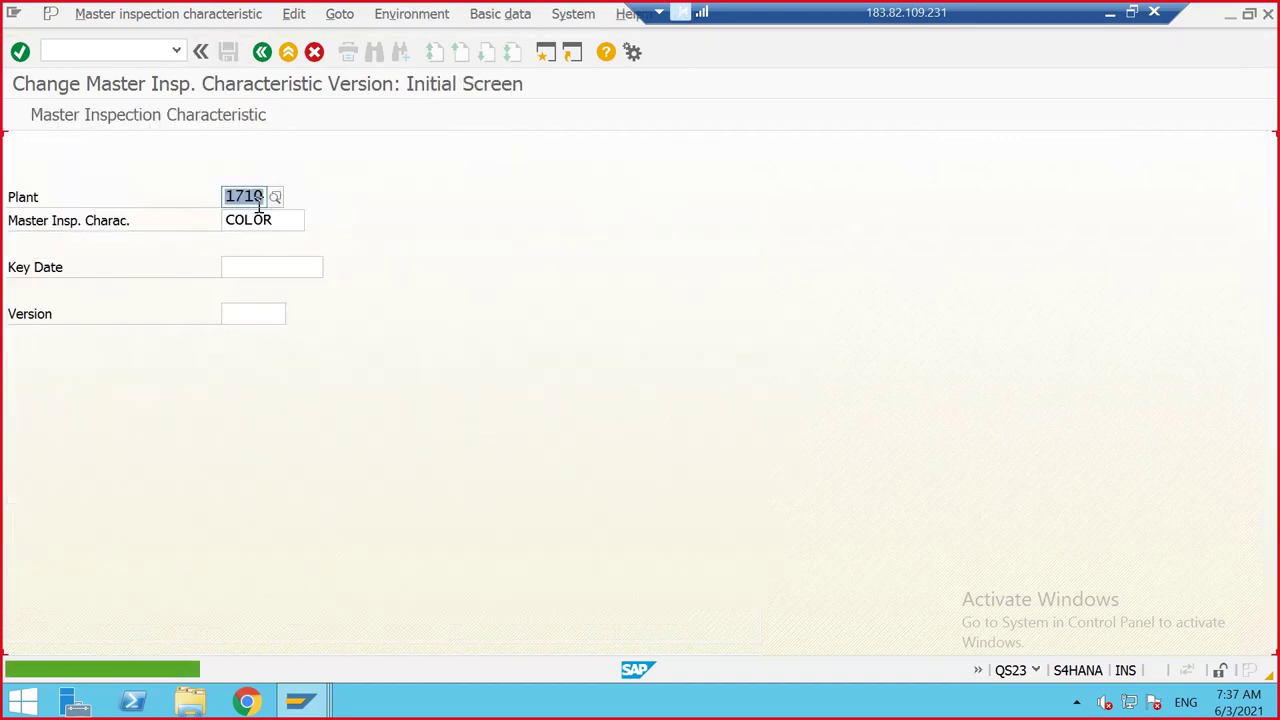
# Return to the inspection plan session and assign version 1 to master inspection characteristic COLOR
pyautogui.moveTo(335, 705)
pyautogui.click(474, 606)
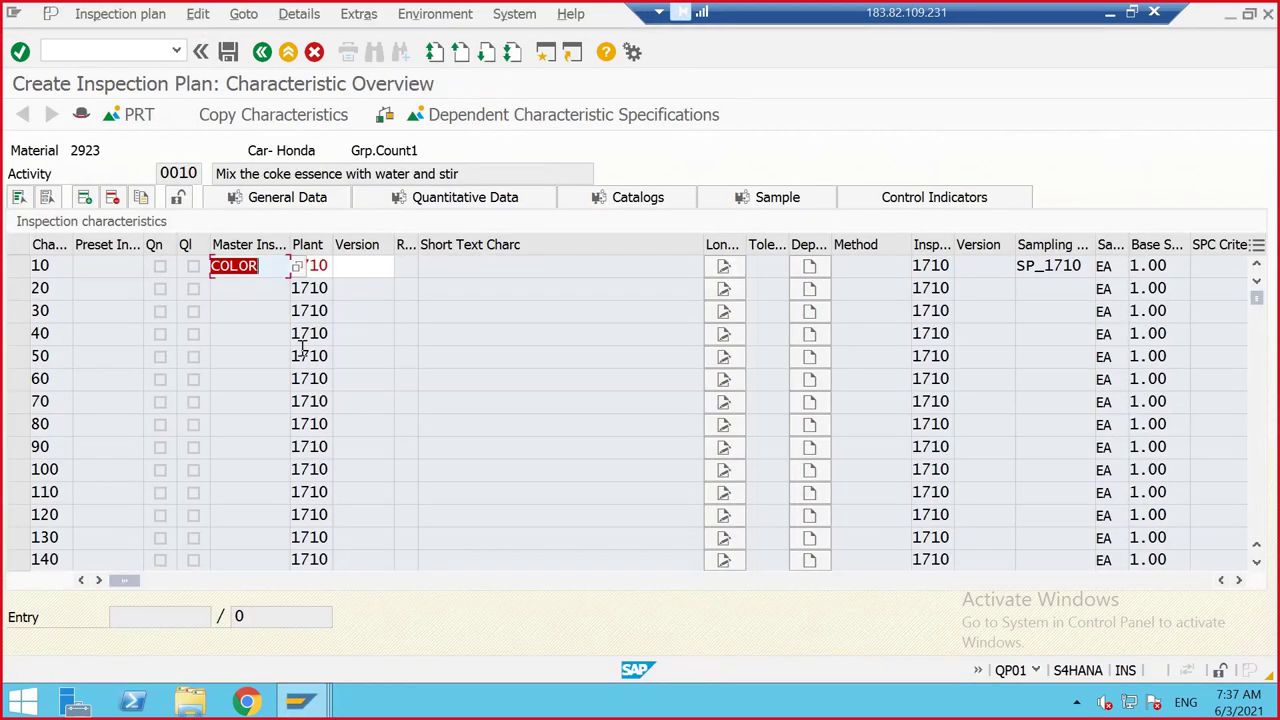
pyautogui.click(352, 263)
pyautogui.write('1')
pyautogui.press('Return')
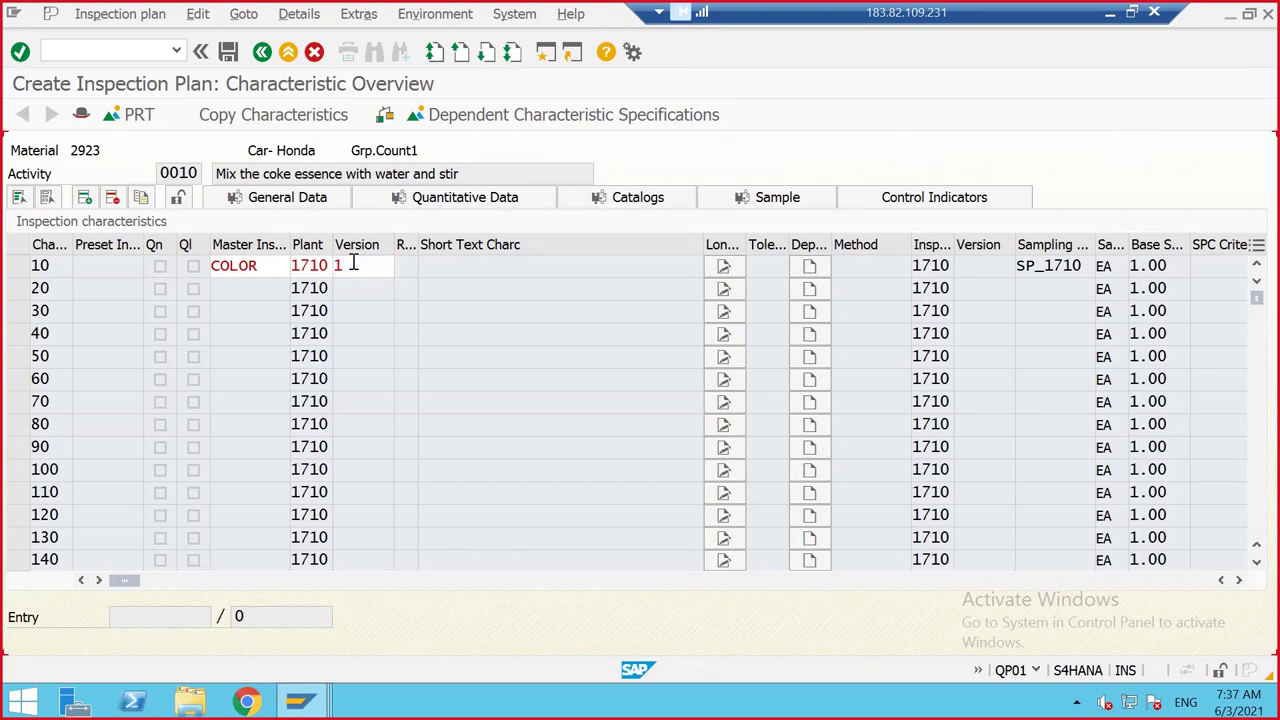
pyautogui.press('Return')
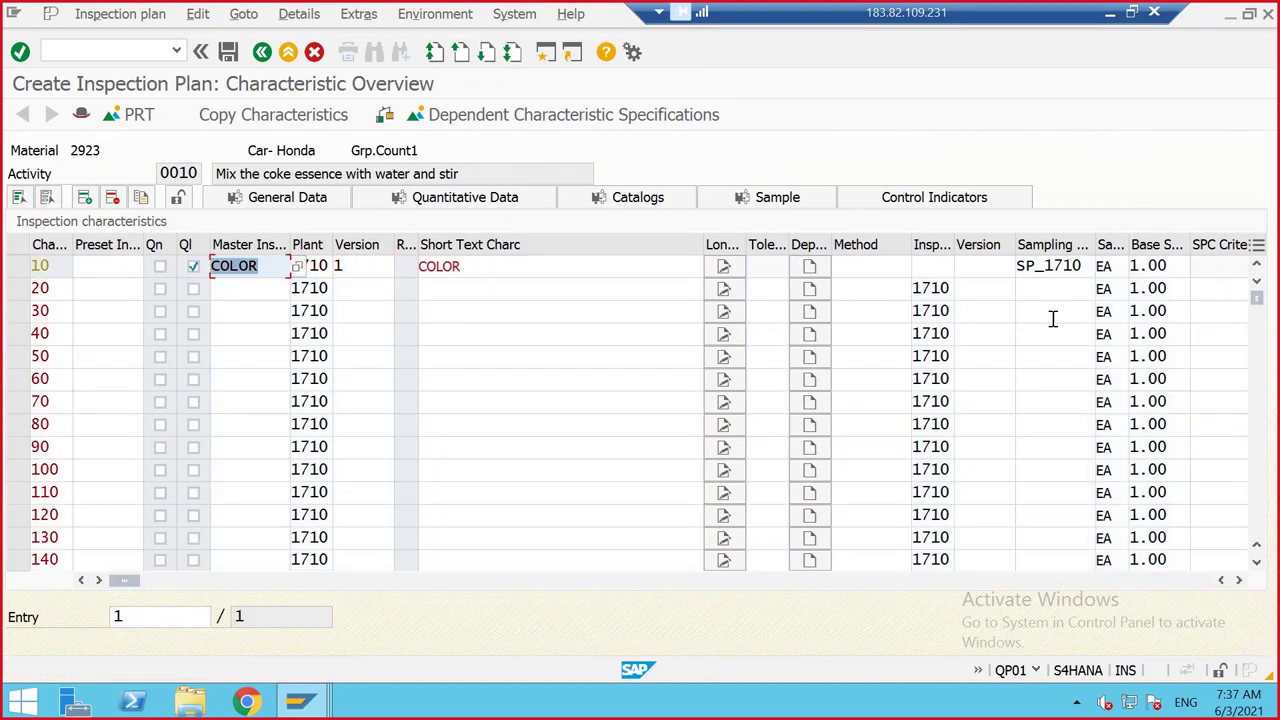
# Check the COLOR row's version, short text and sampling procedure, and save the inspection plan
pyautogui.click(338, 266)
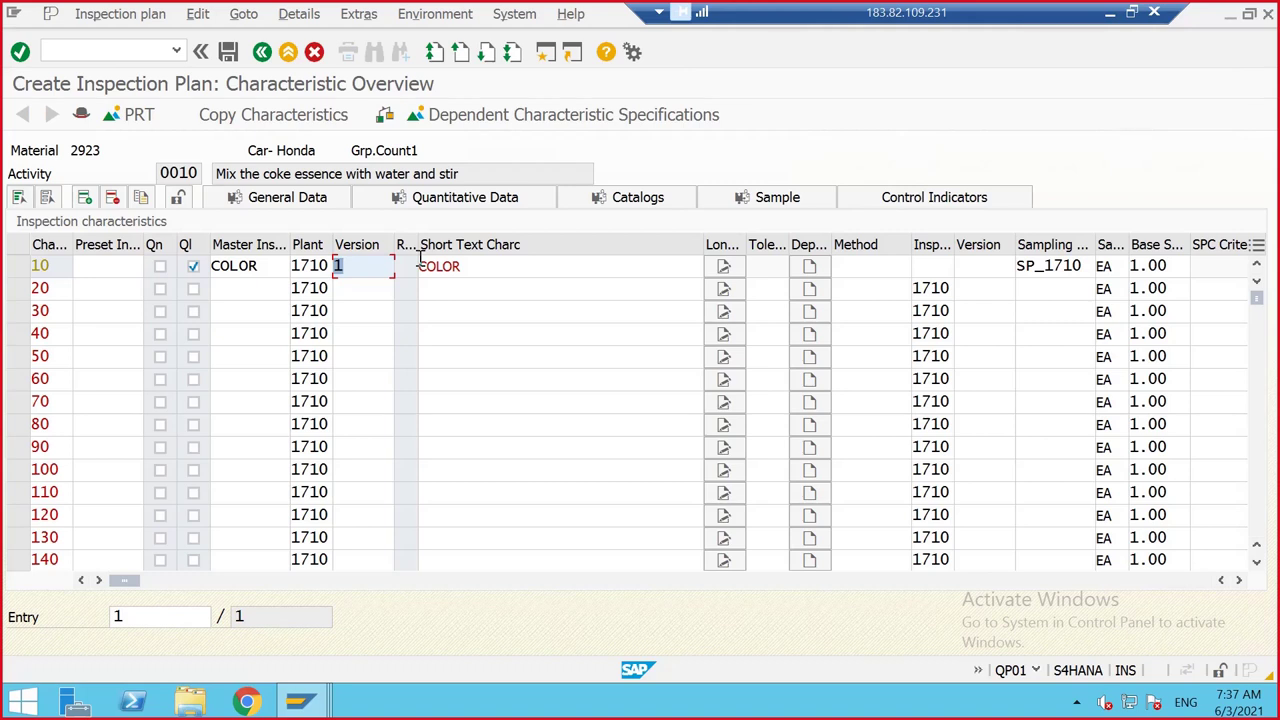
pyautogui.click(493, 264)
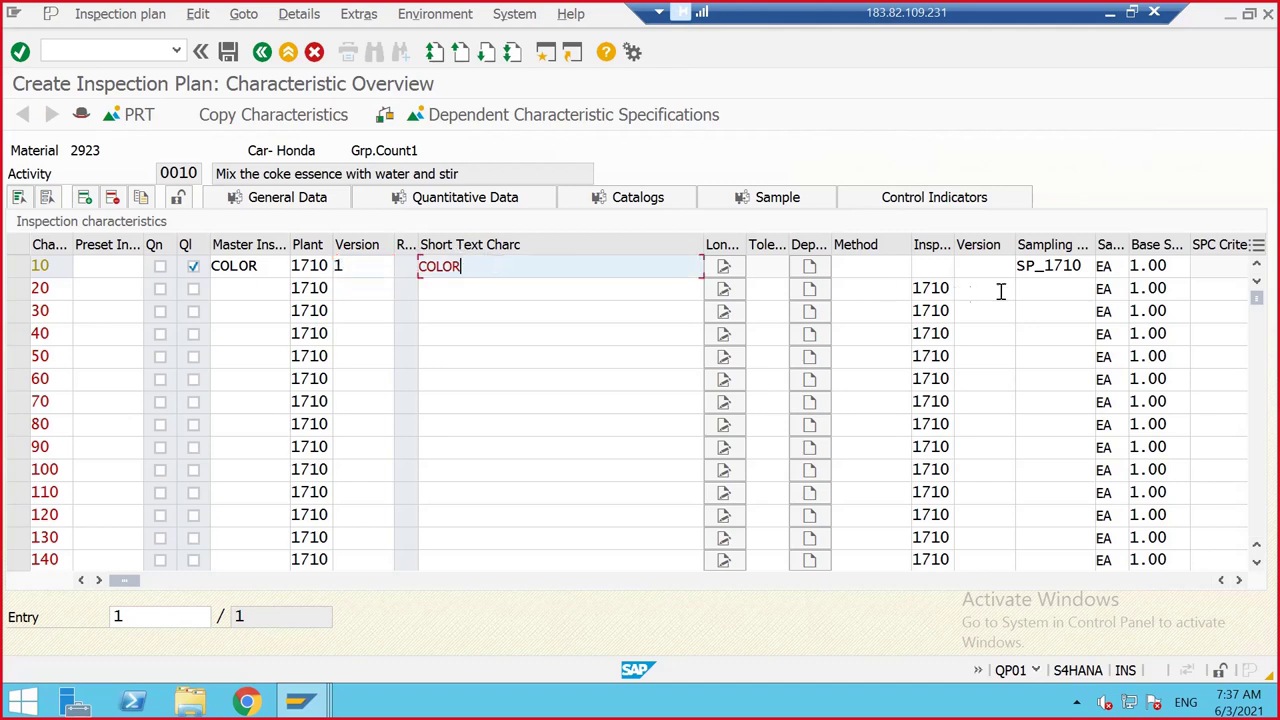
pyautogui.click(1063, 266)
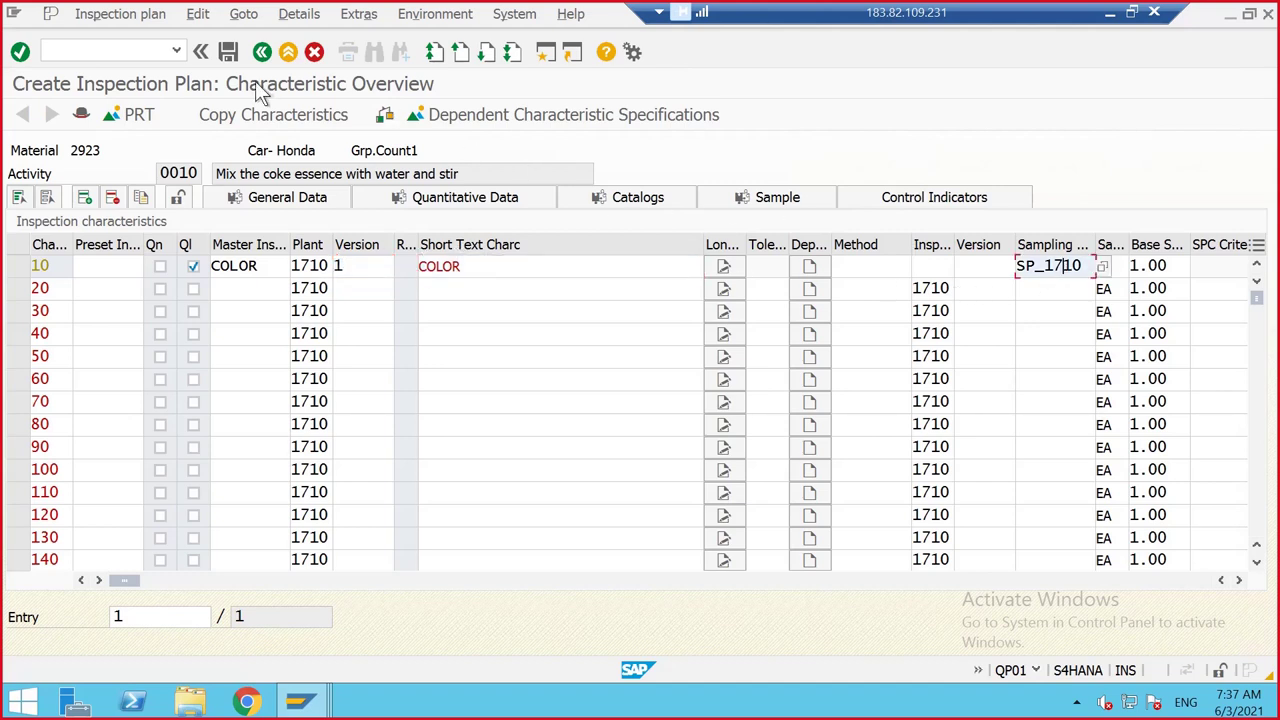
pyautogui.click(227, 51)
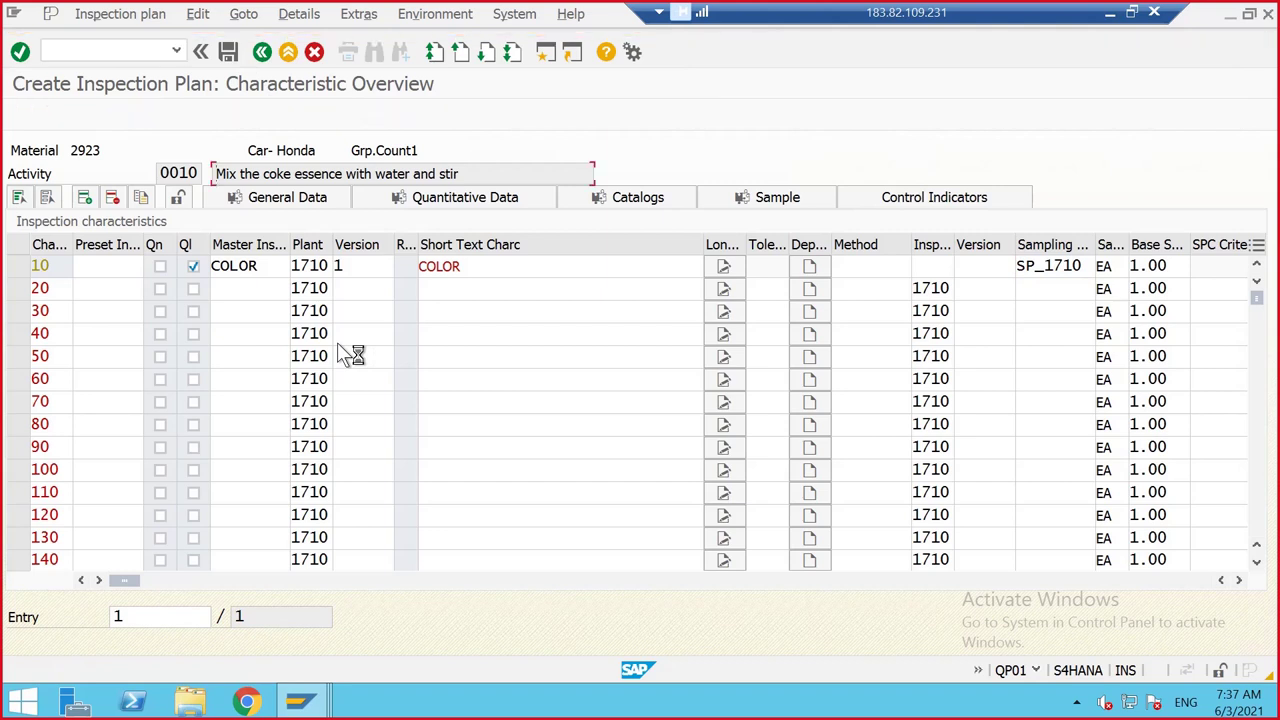
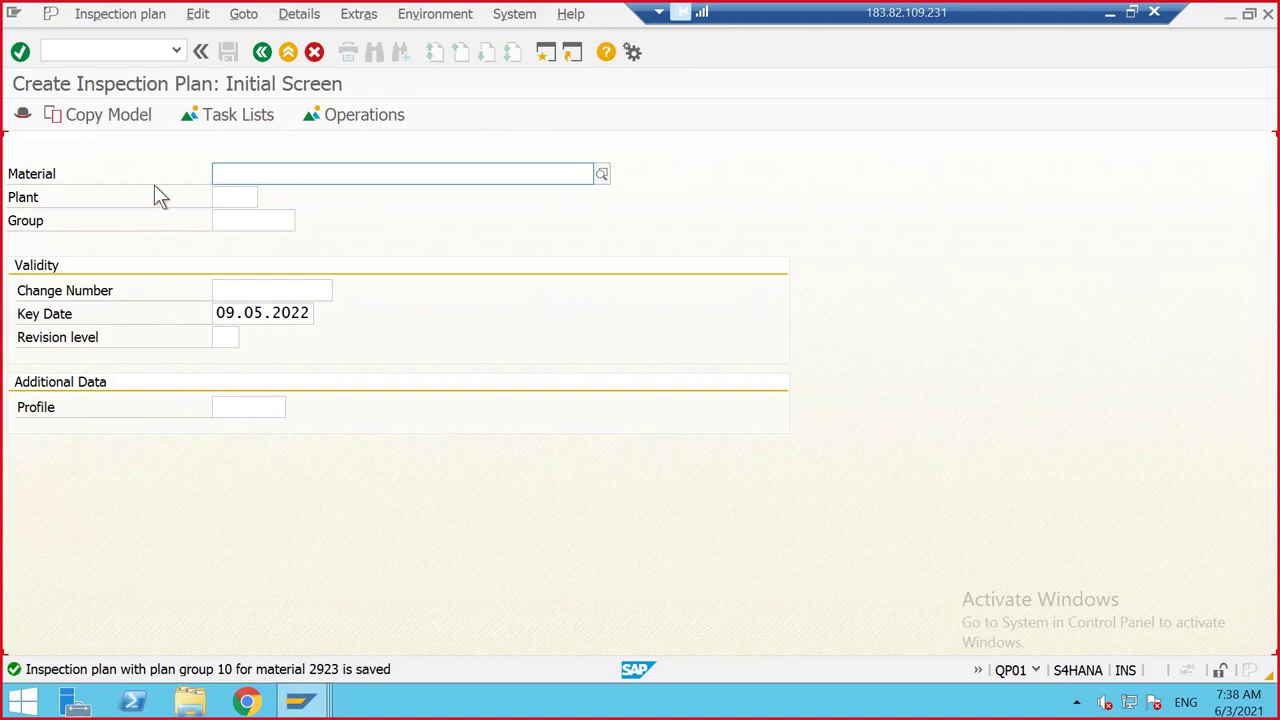
# Start a production order in transaction CO01 for material 2923 in plant 1710 with order type PP01
pyautogui.click(100, 55)
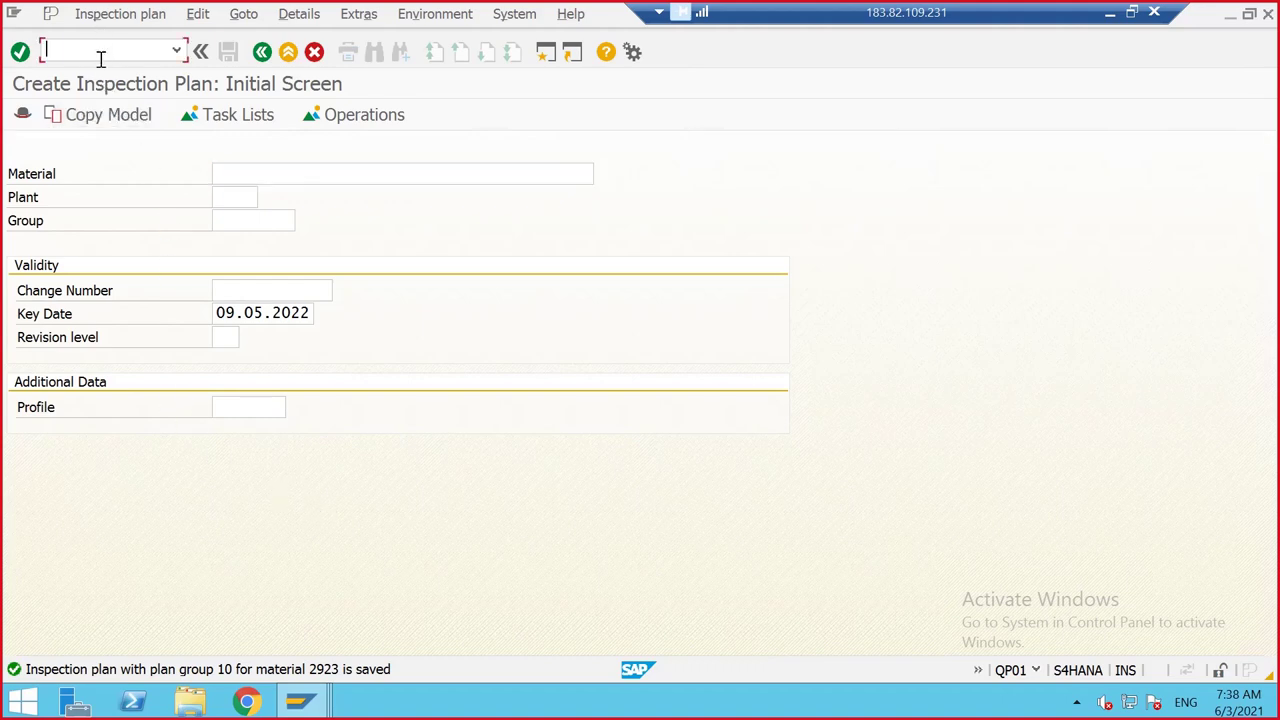
pyautogui.write('/NCO01')
pyautogui.press('Return')
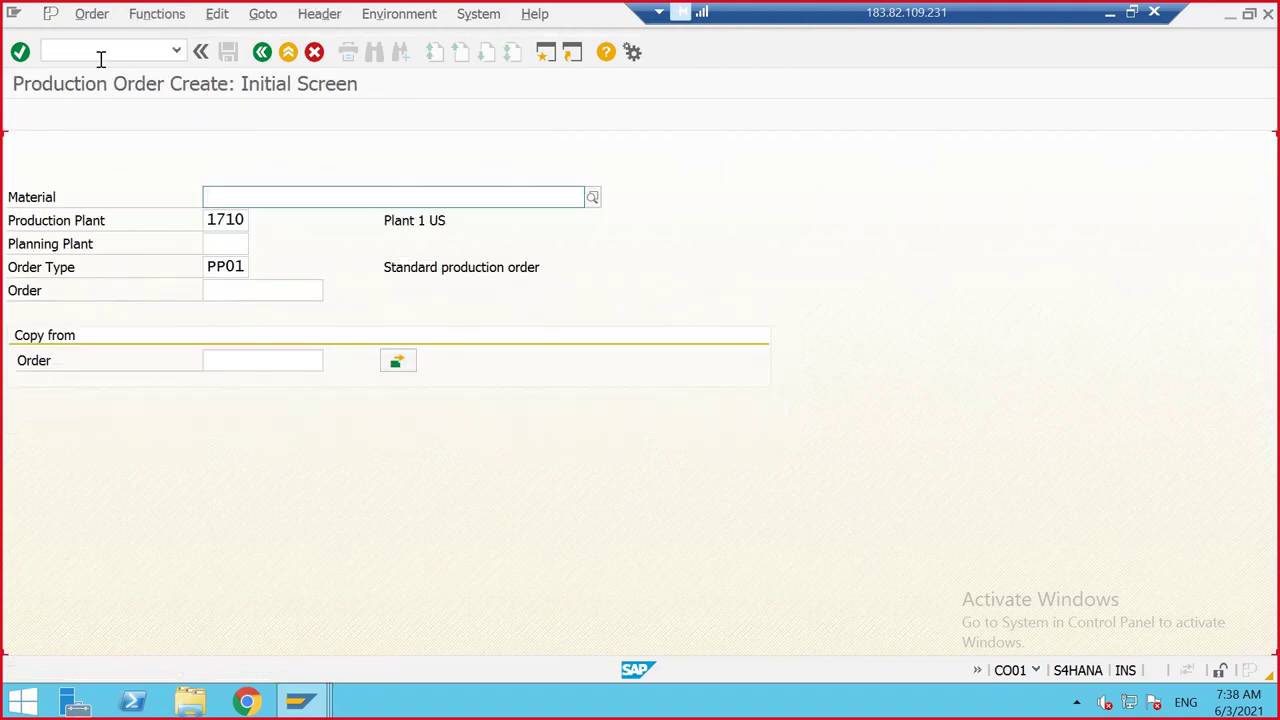
pyautogui.click(242, 196)
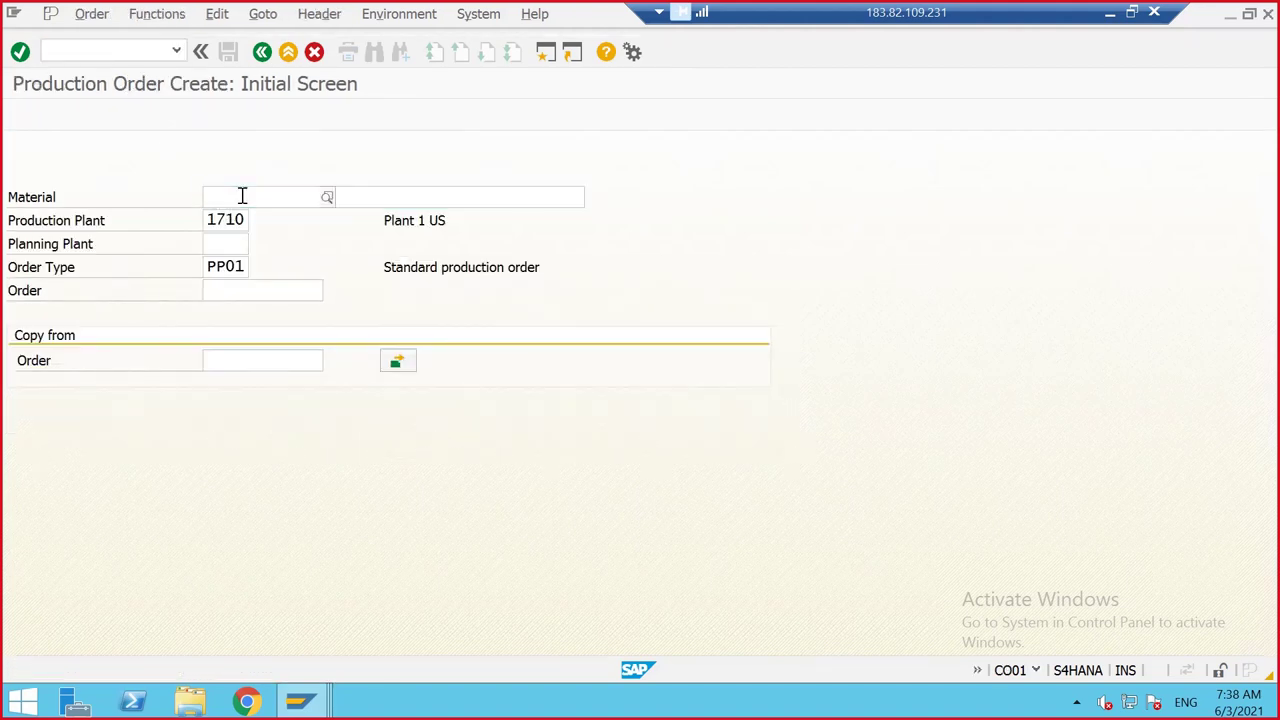
pyautogui.write('2923')
pyautogui.click(226, 240)
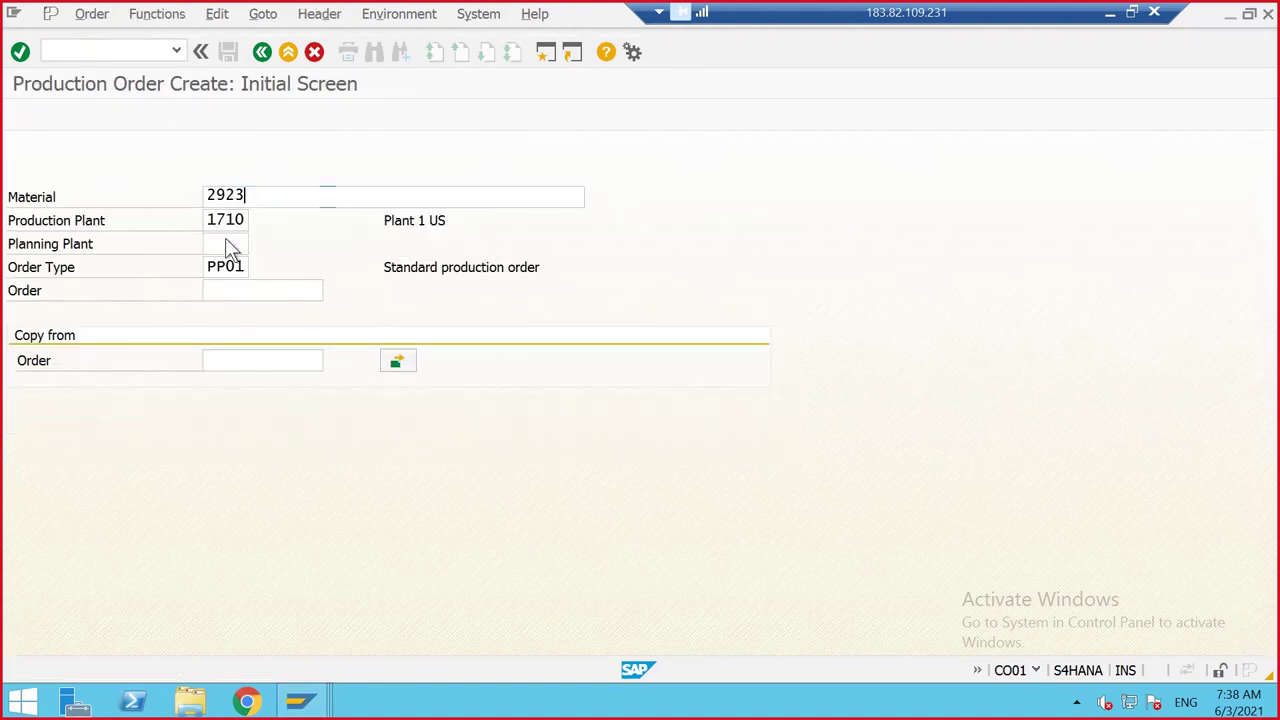
pyautogui.press('Return')
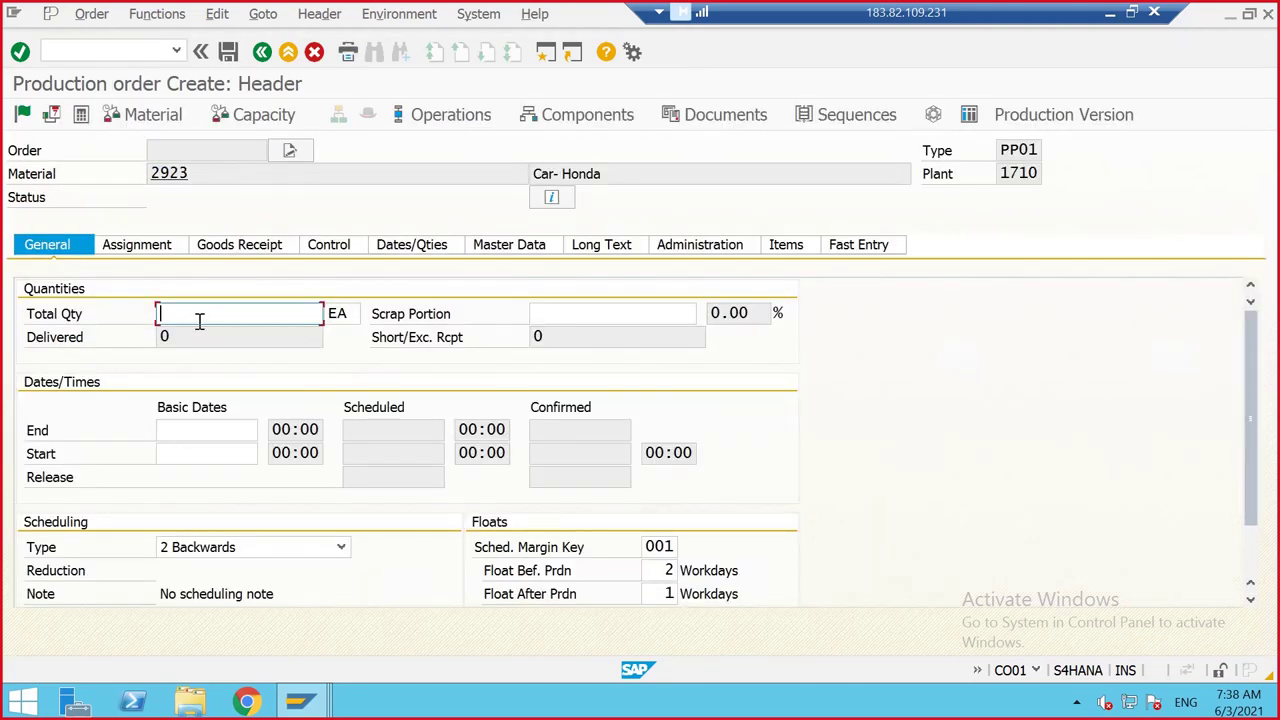
# Set the production order's total quantity to 800 EA and its scheduling type to Current date
pyautogui.write('800')
pyautogui.click(200, 548)
pyautogui.click(186, 614)
pyautogui.press('Return')
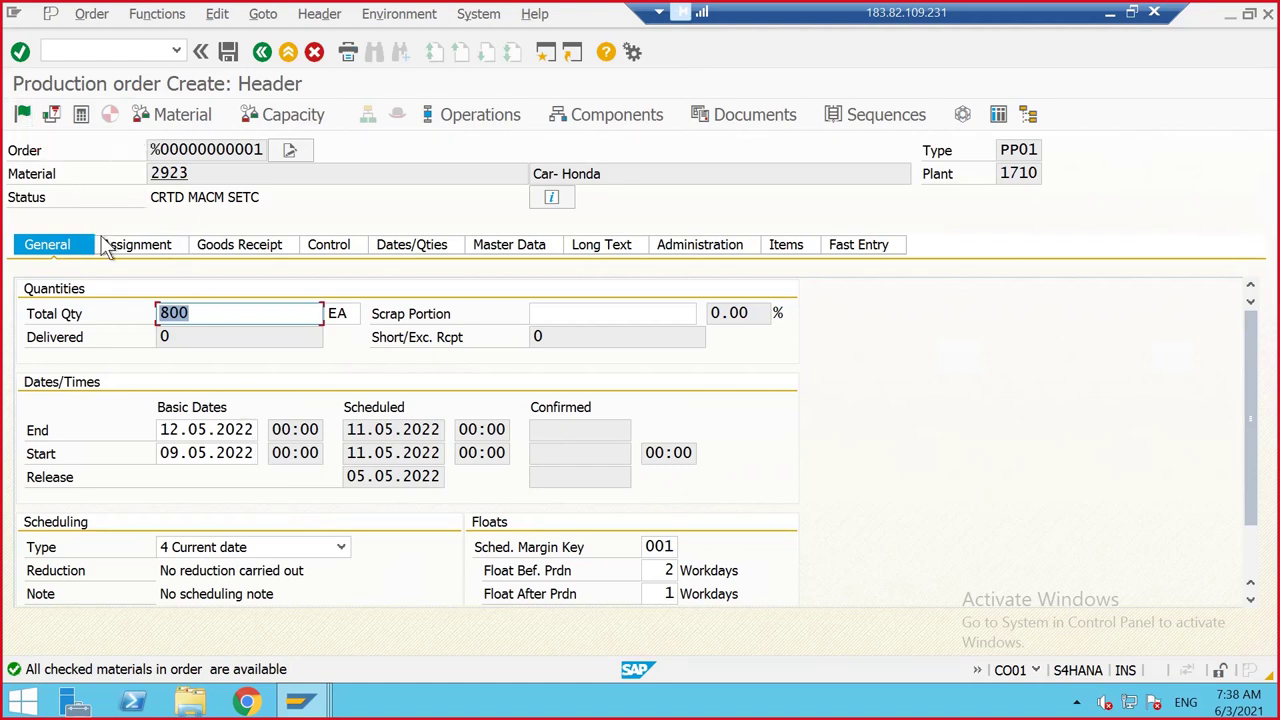
# Check the order's assignment data, release the order without a profit center and save it despite the cost calculation error
pyautogui.click(140, 245)
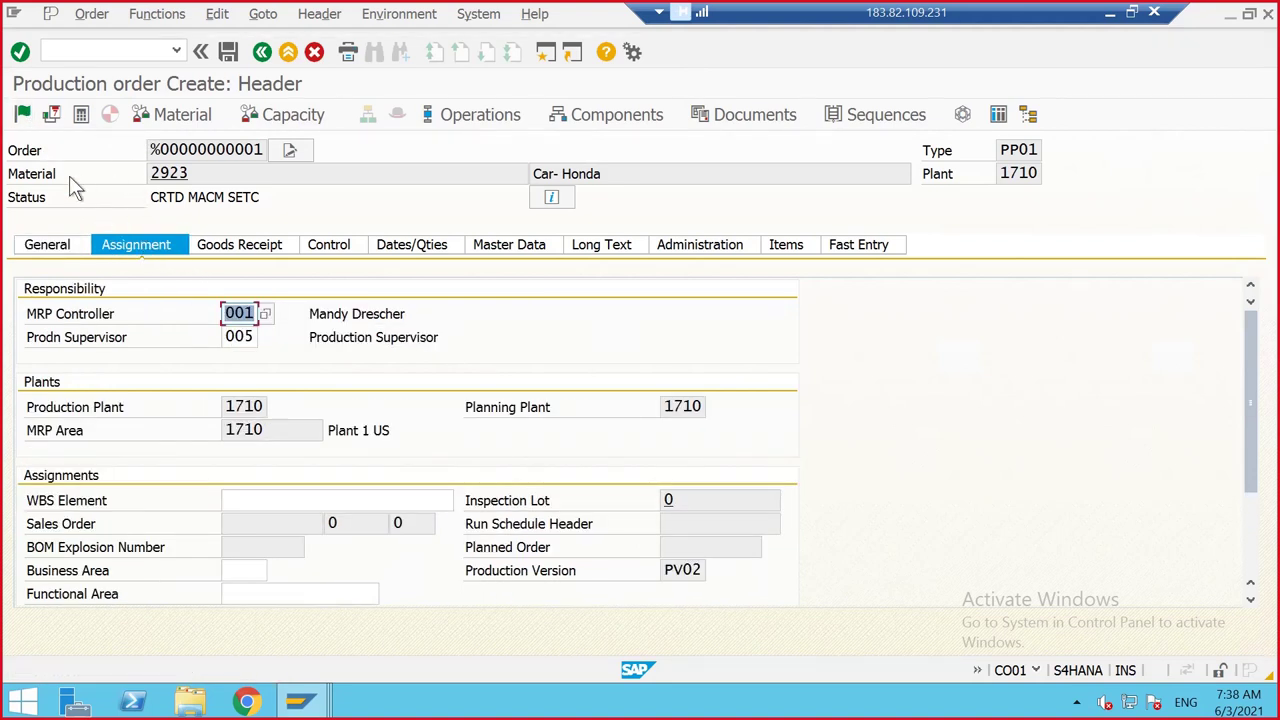
pyautogui.click(21, 115)
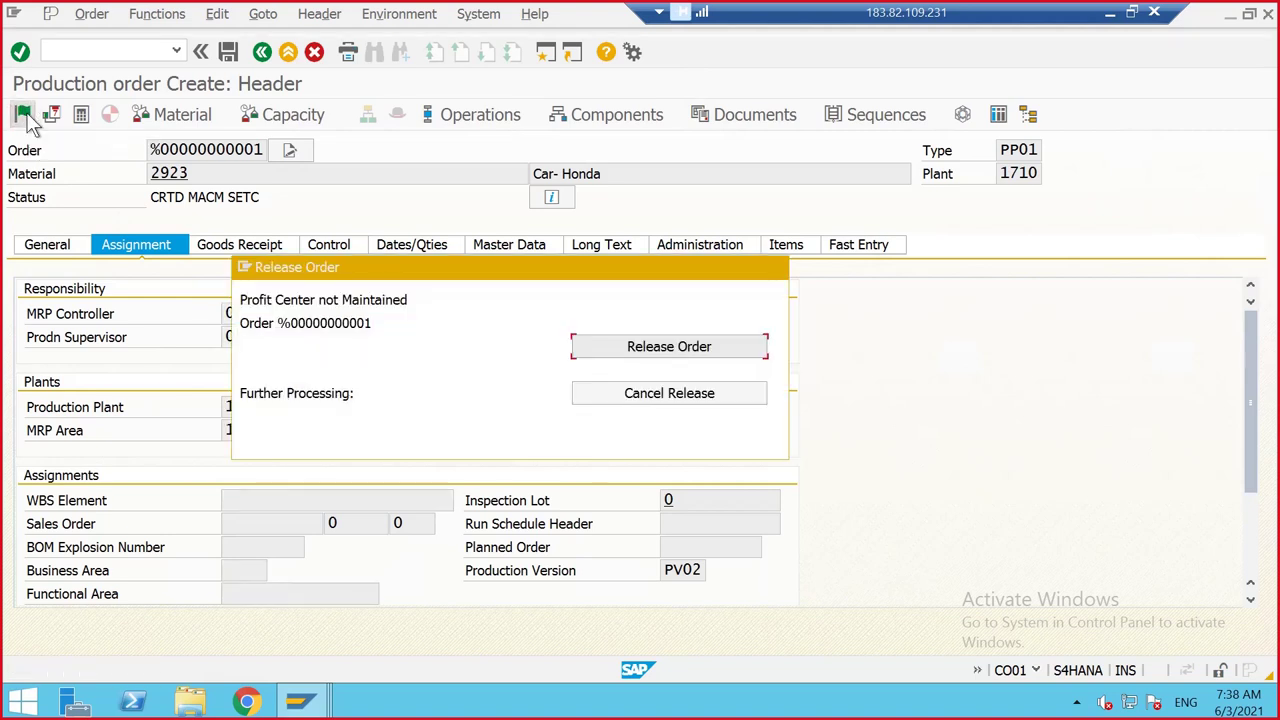
pyautogui.click(729, 355)
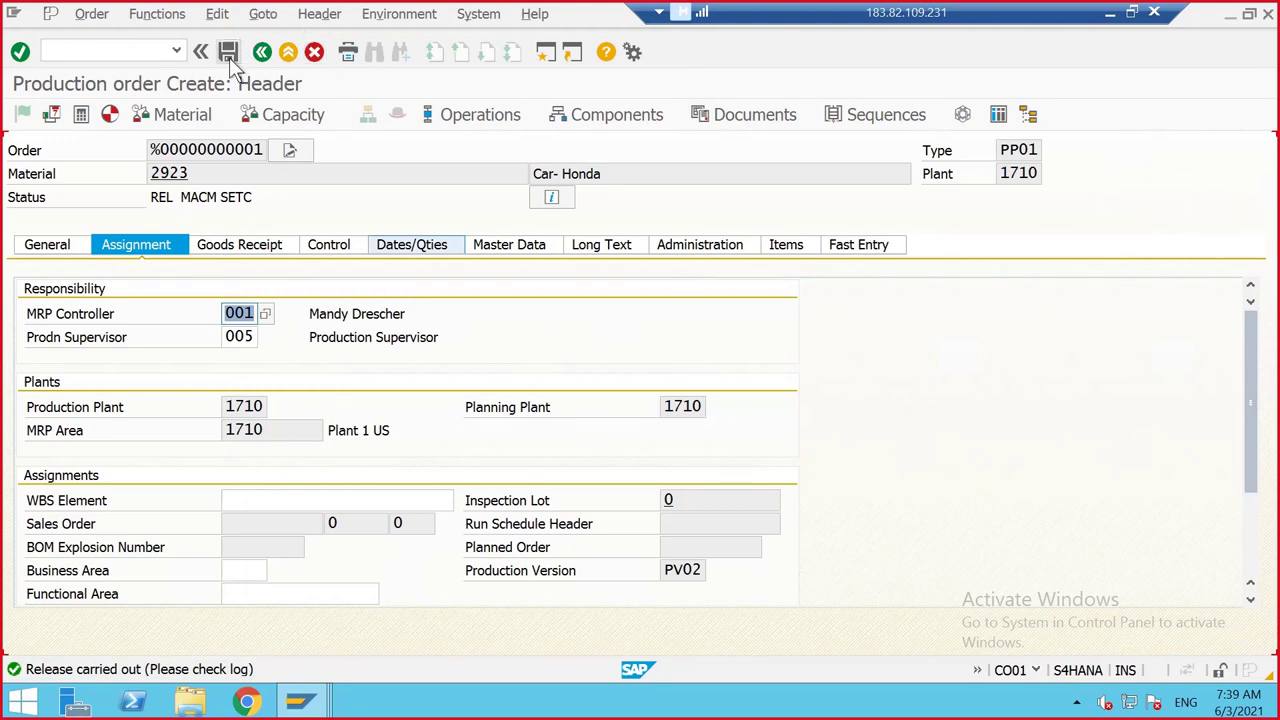
pyautogui.click(229, 57)
pyautogui.click(346, 440)
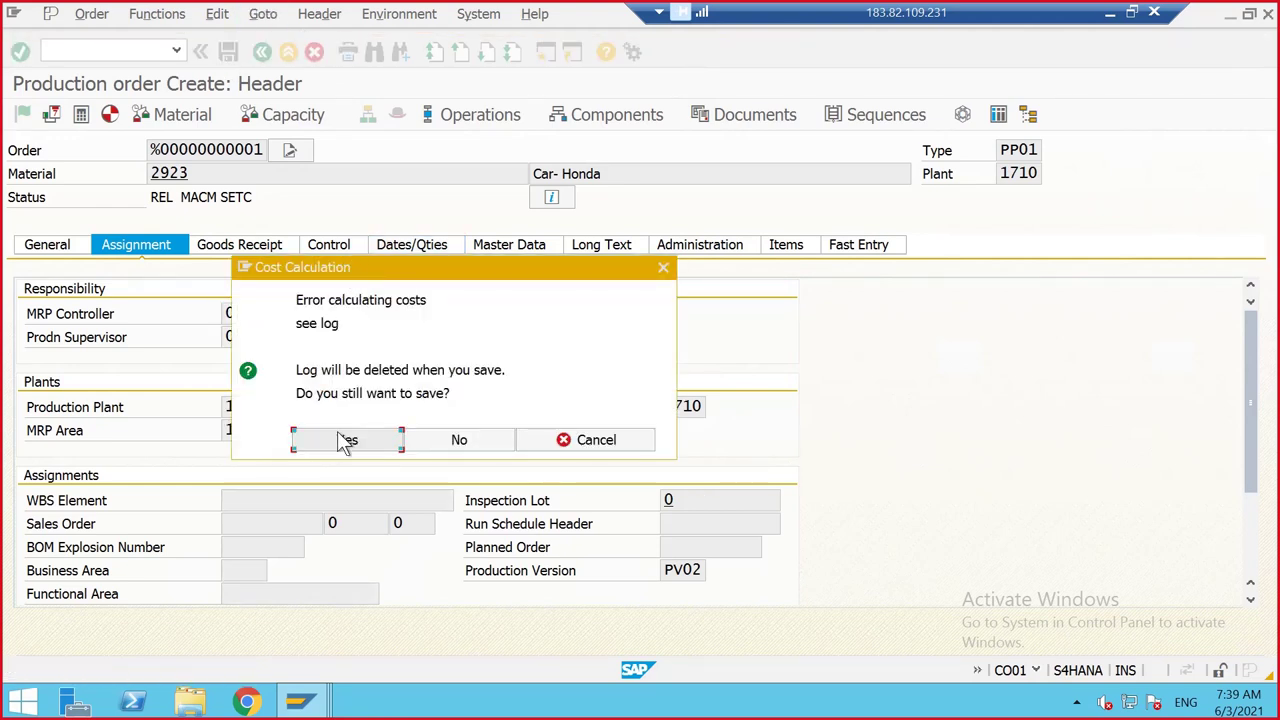
# Go to the change screen for production orders and copy the number of the newly saved order
pyautogui.click(89, 14)
pyautogui.click(100, 105)
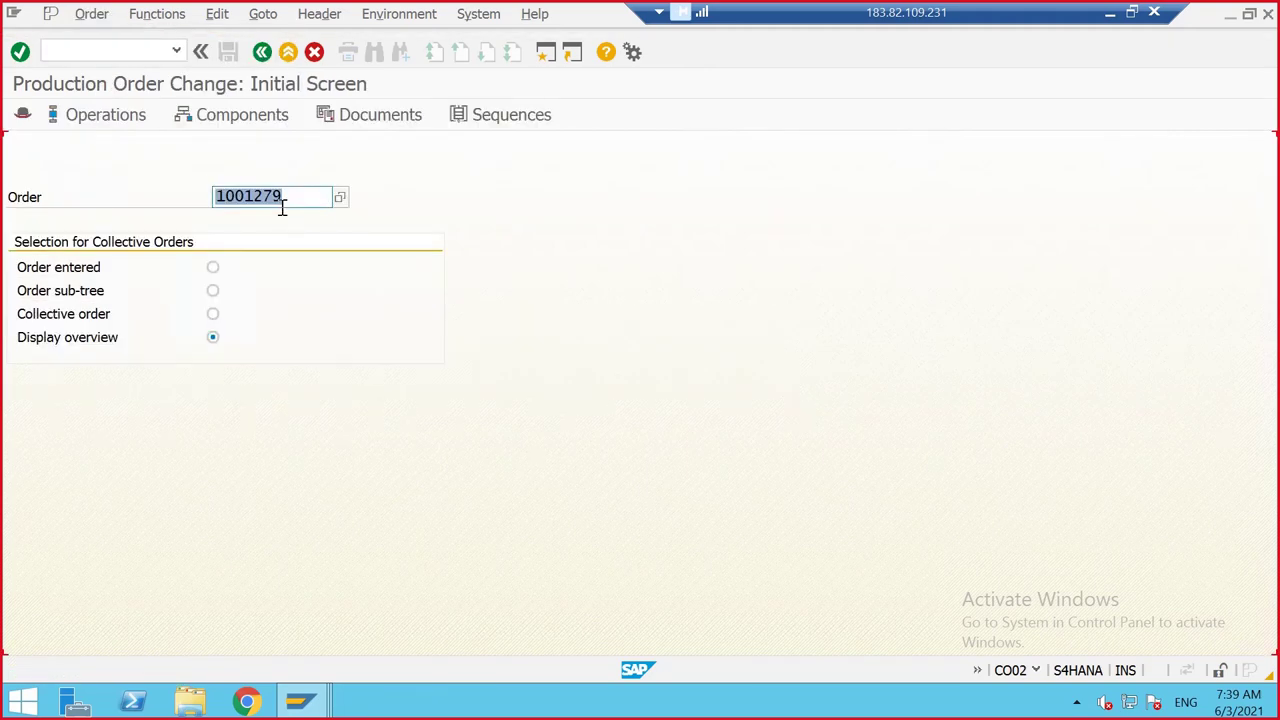
pyautogui.click(280, 198)
pyautogui.moveTo(271, 200); pyautogui.dragTo(211, 208)
pyautogui.hotkey('ctrl', 'c')
# Open goods movement transaction MIGO and set the action to A01 Goods Receipt for an order
pyautogui.click(139, 53)
pyautogui.write('/NMIGO')
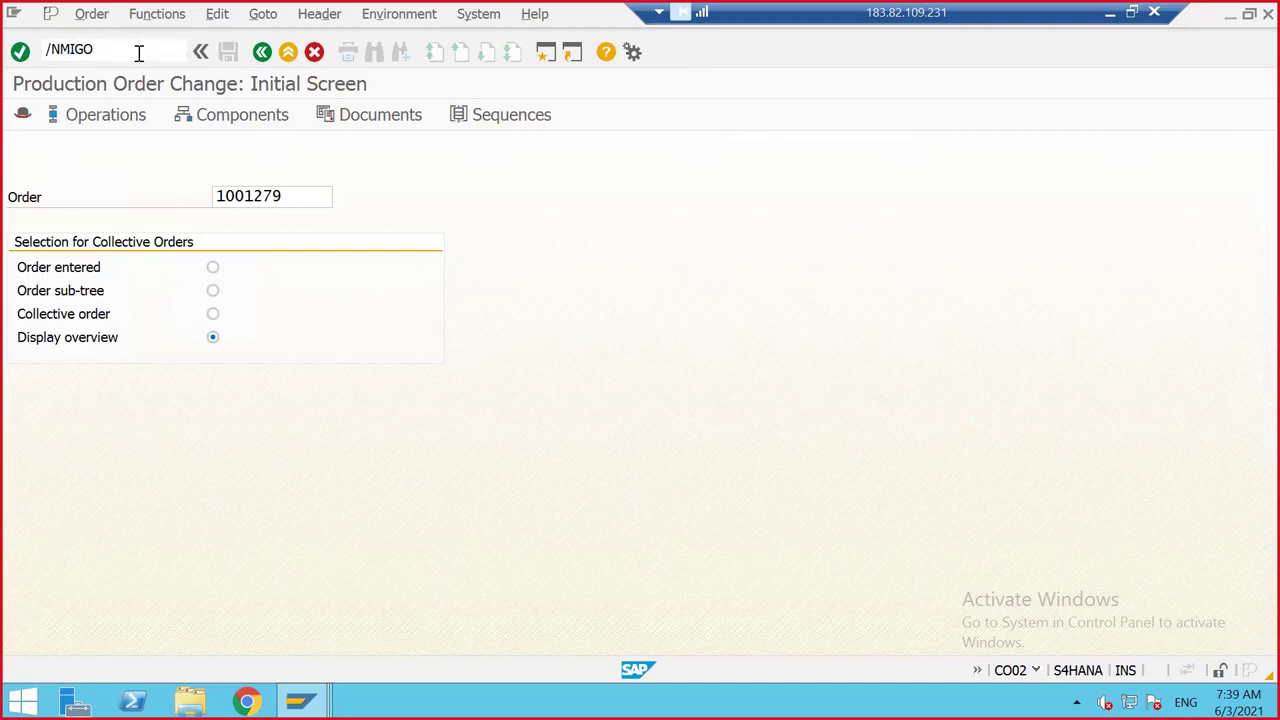
pyautogui.press('Return')
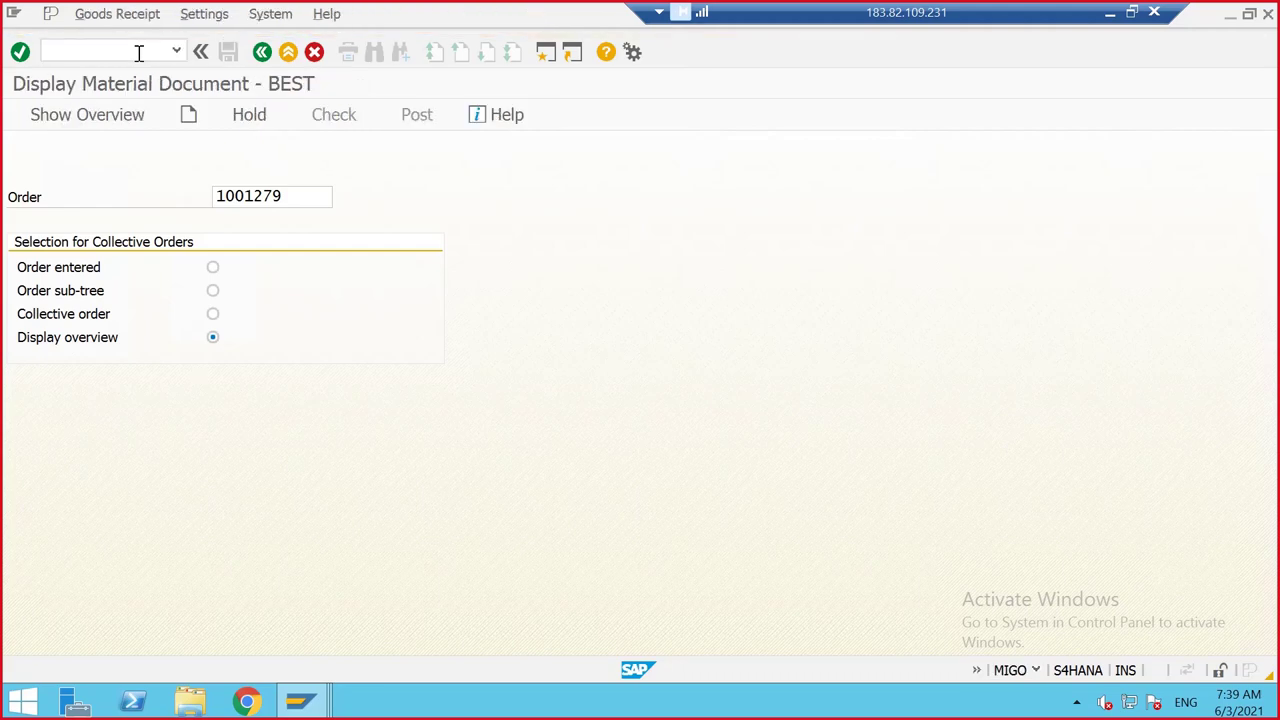
pyautogui.click(172, 150)
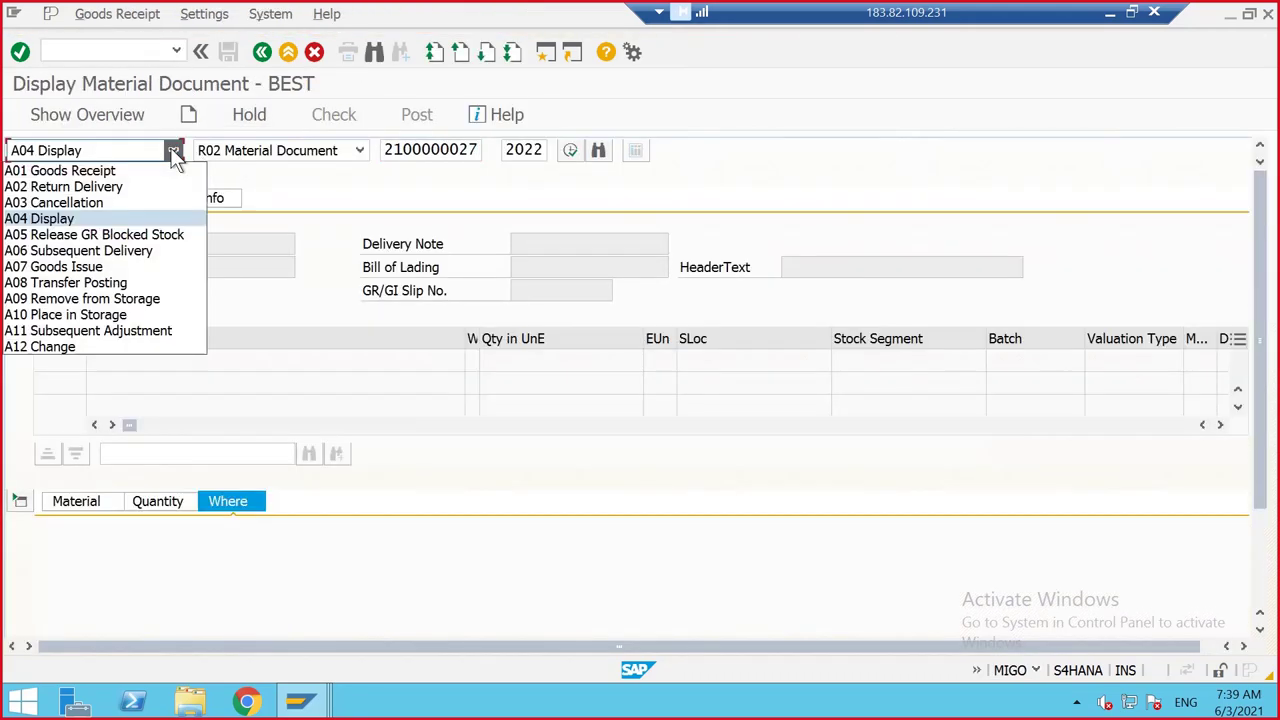
pyautogui.click(74, 170)
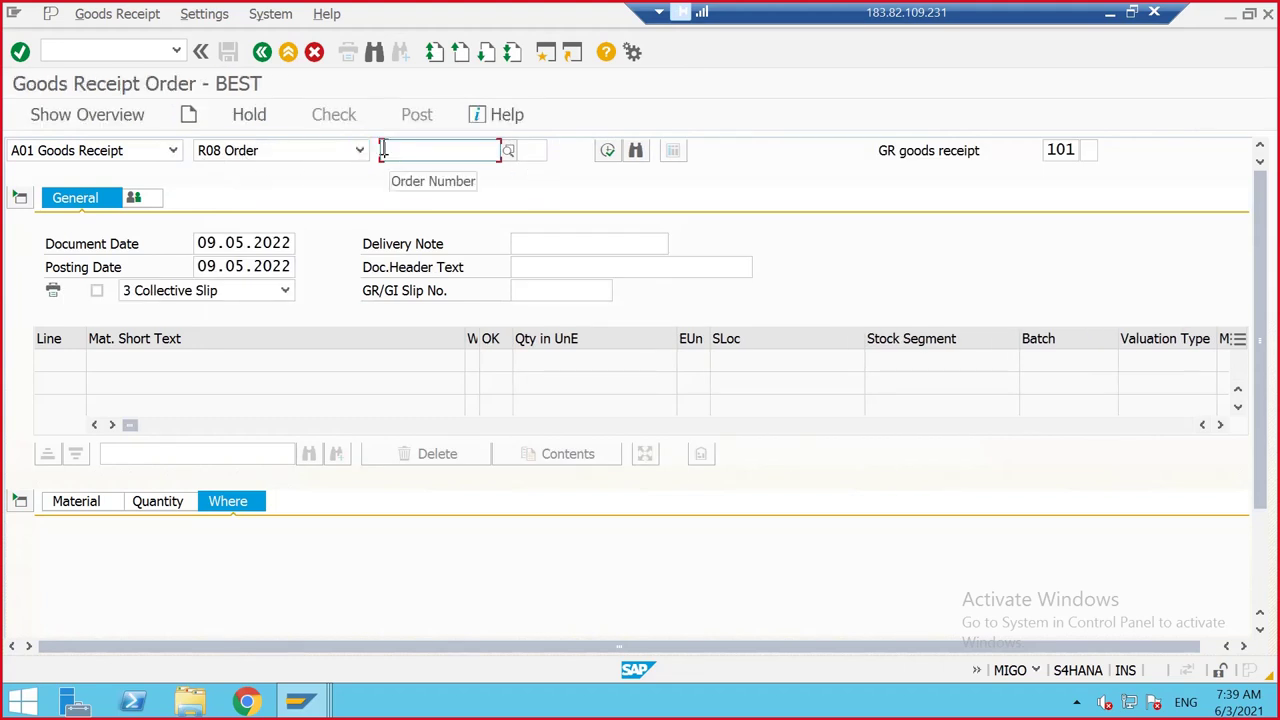
# Try to load the production order into the goods receipt using the pasted order number
pyautogui.hotkey('ctrl', 'v')
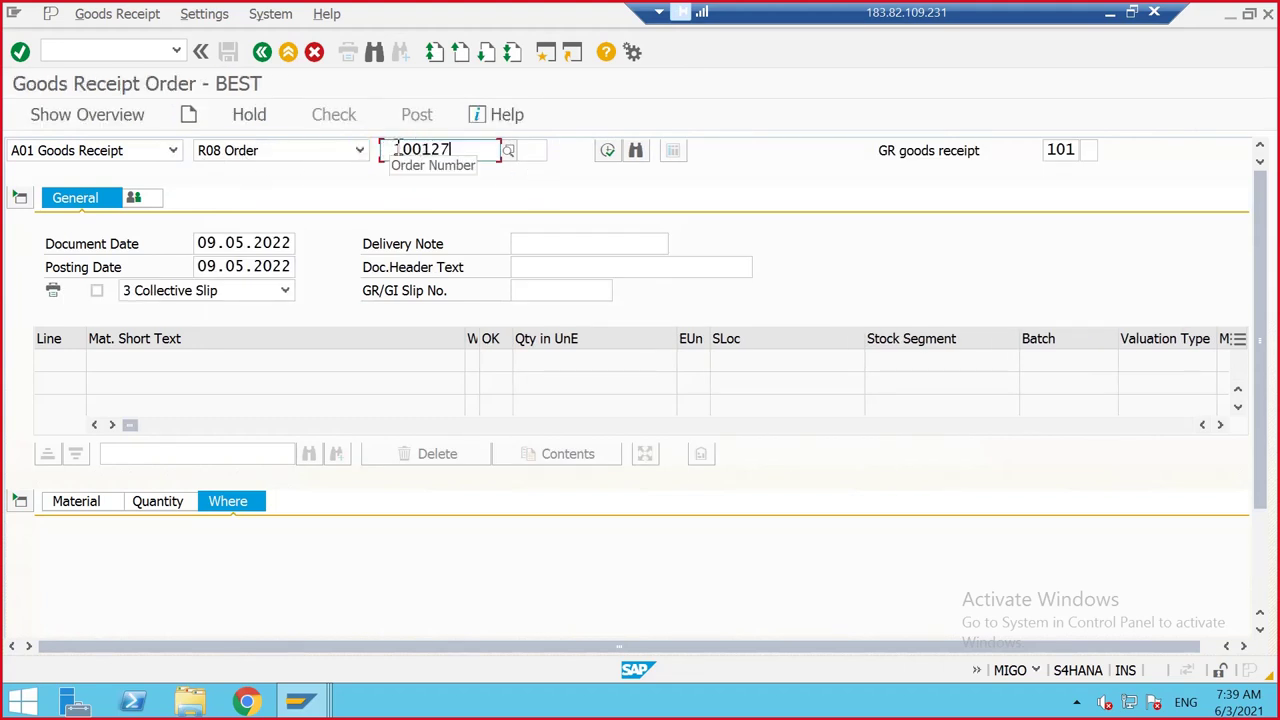
pyautogui.press('Return')
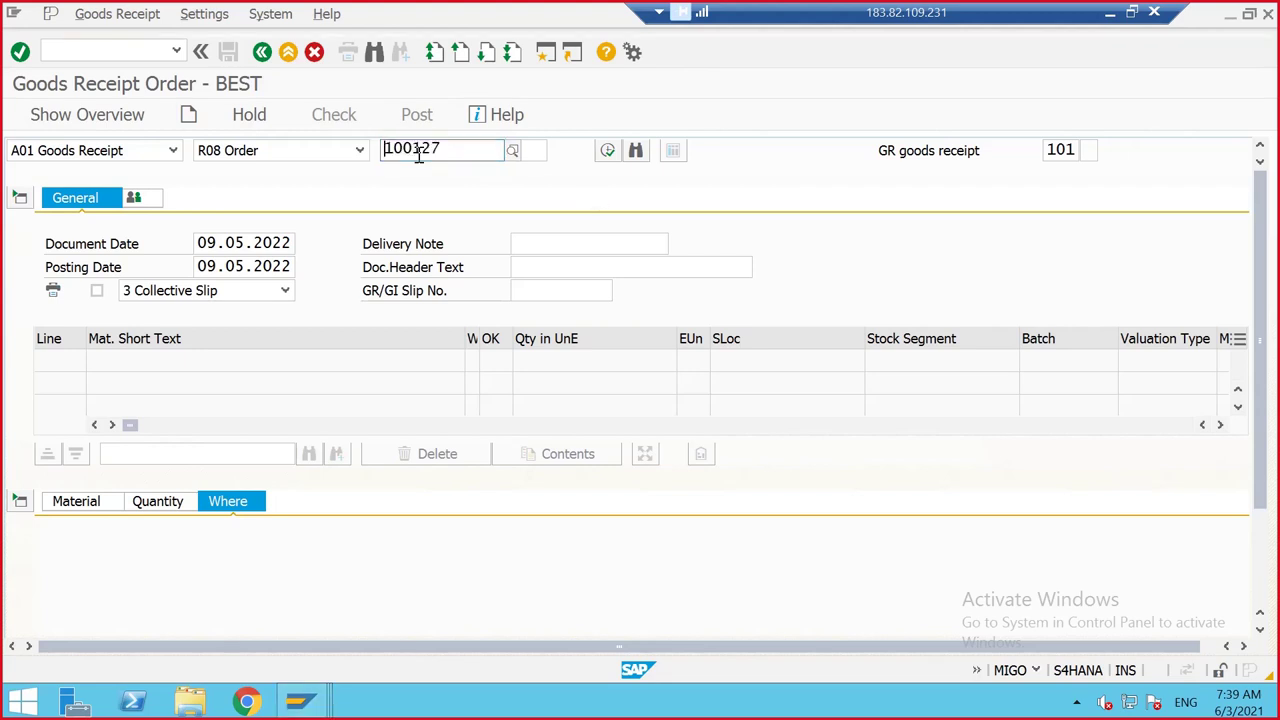
pyautogui.click(432, 152)
pyautogui.click(607, 152)
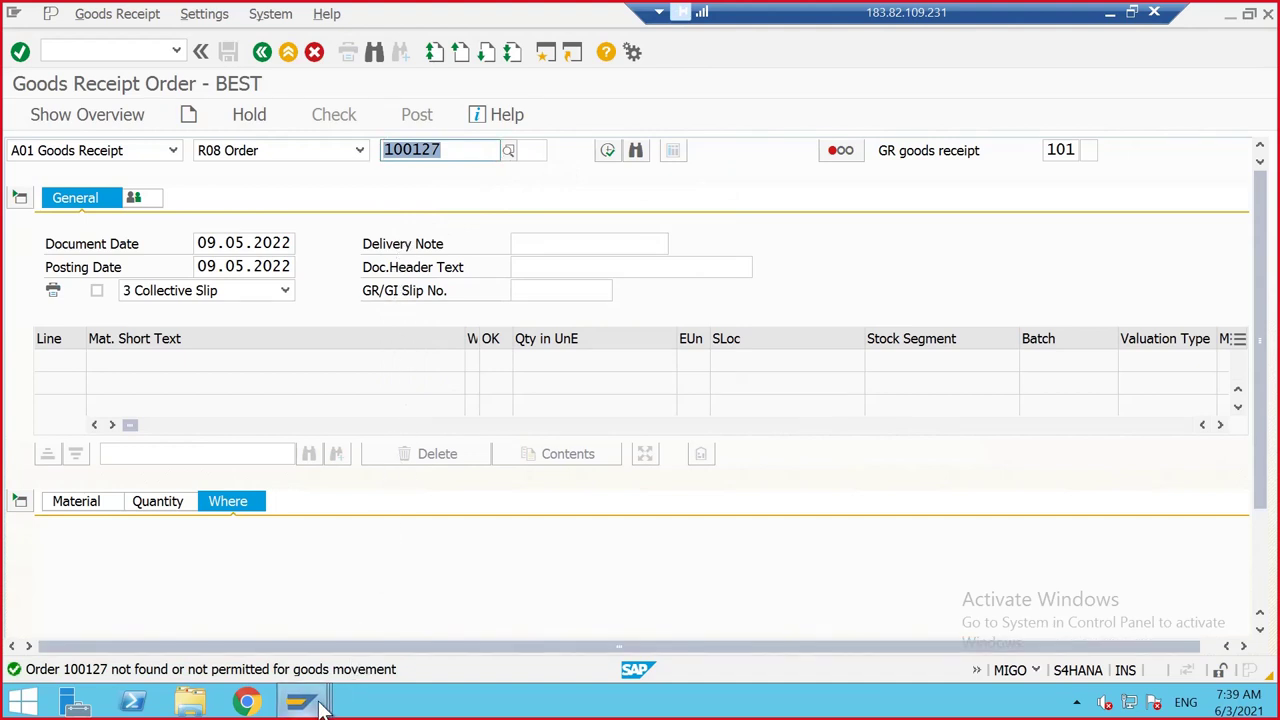
# Leave the goods receipt and open the new production order in change transaction CO02
pyautogui.moveTo(322, 706)
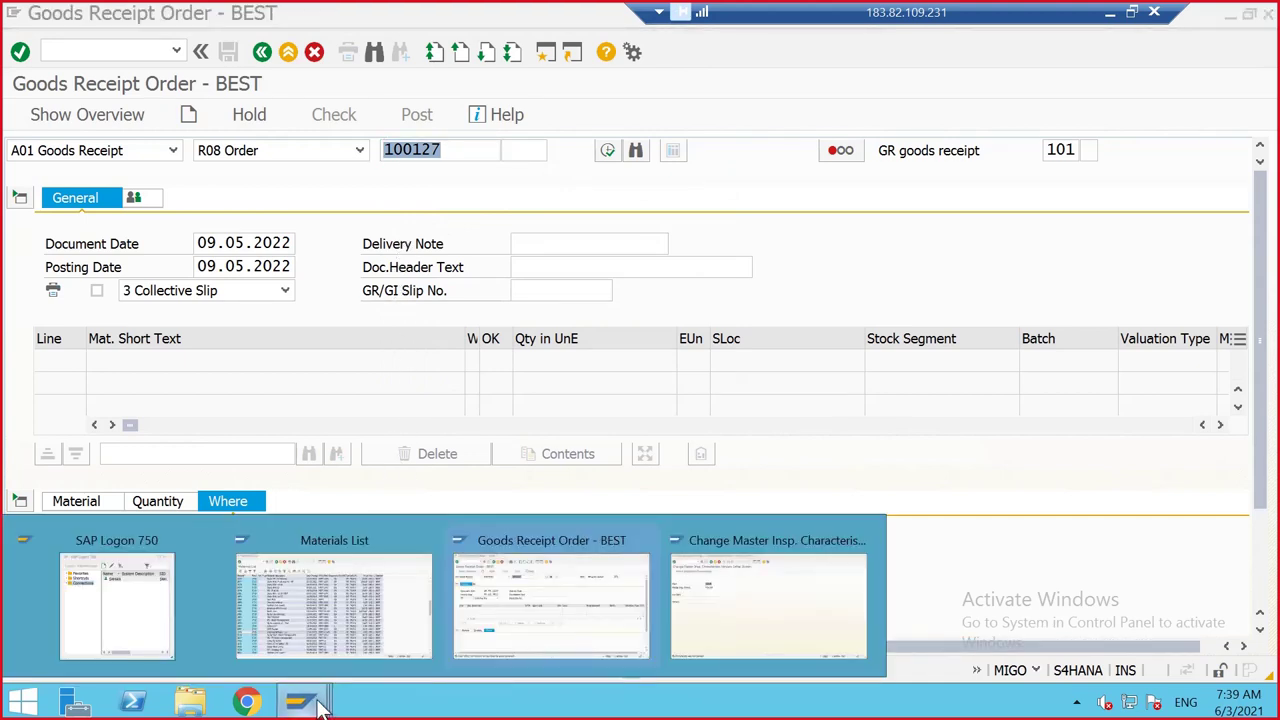
pyautogui.click(118, 54)
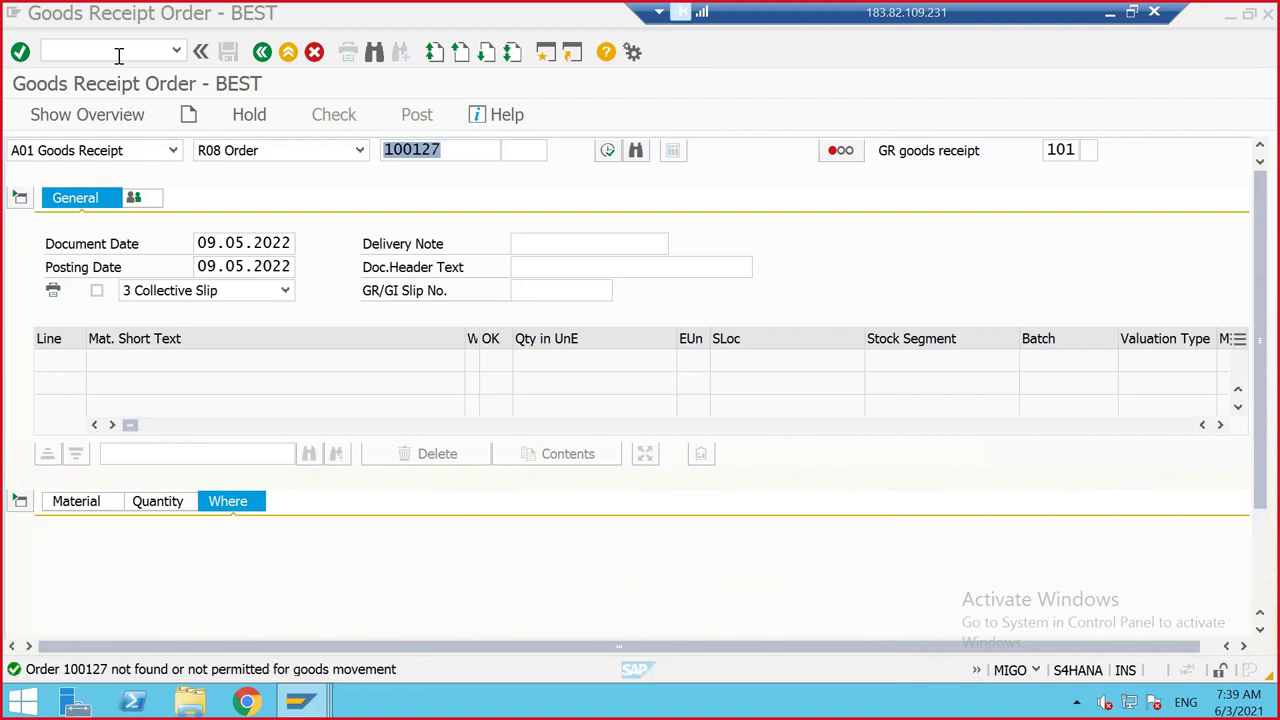
pyautogui.write('/N')
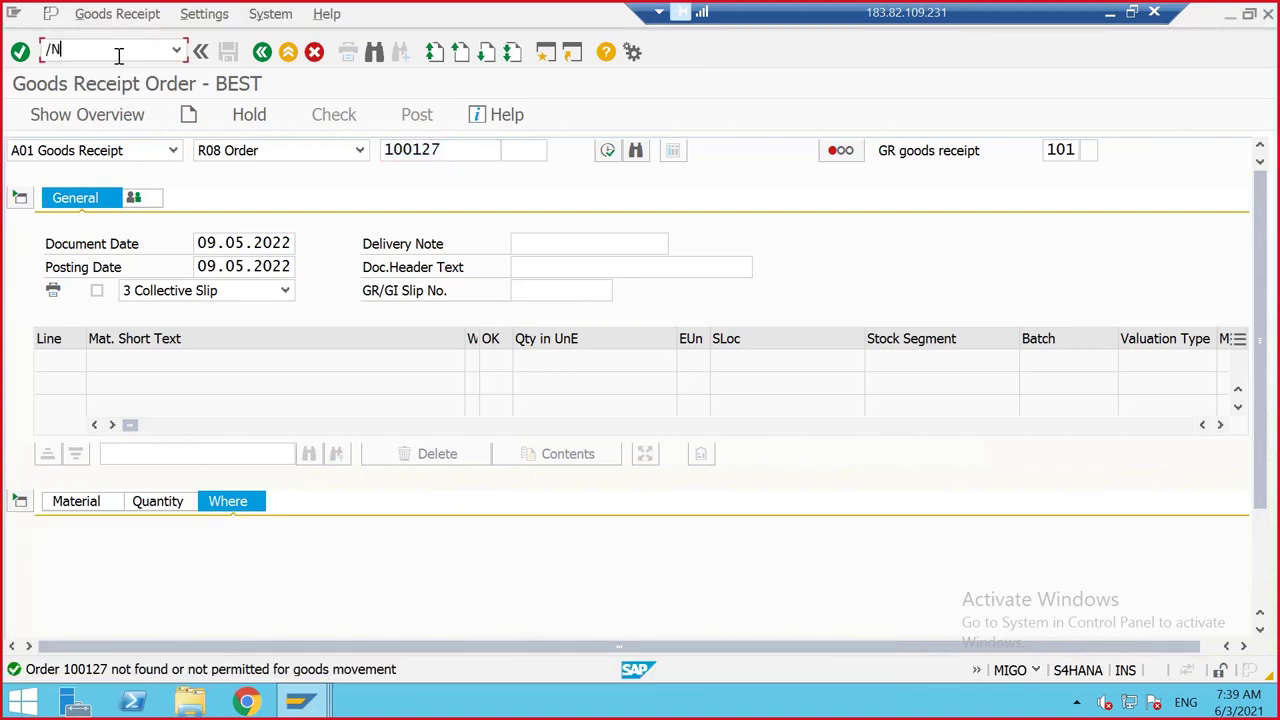
pyautogui.write('C')
pyautogui.write('J20N')
pyautogui.press('Return')
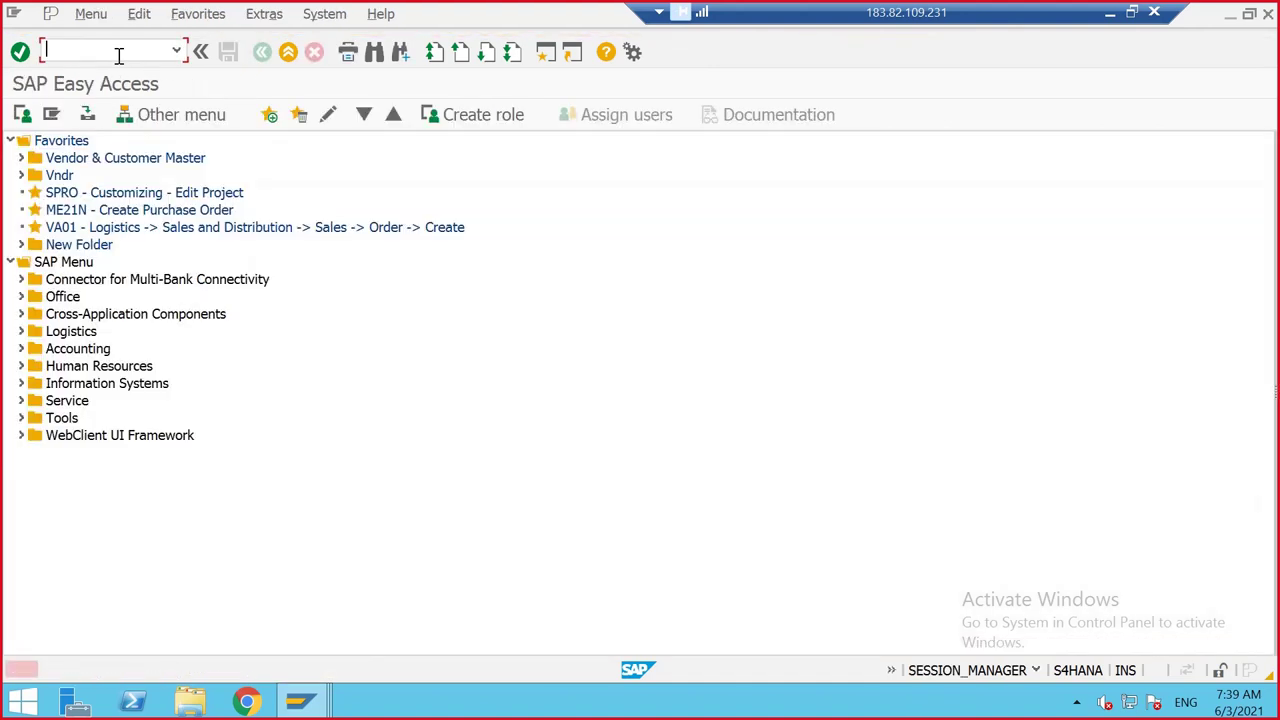
pyautogui.write('/NCO02')
pyautogui.press('Return')
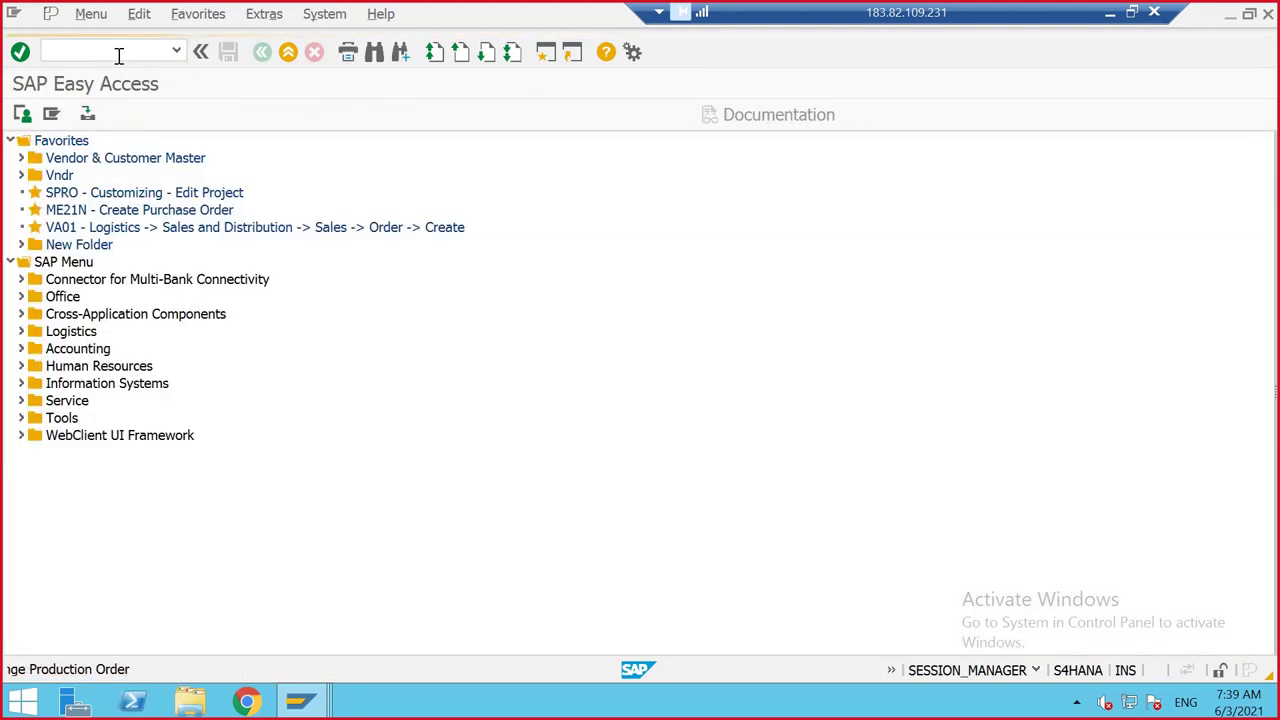
pyautogui.write('1001279')
pyautogui.press('Return')
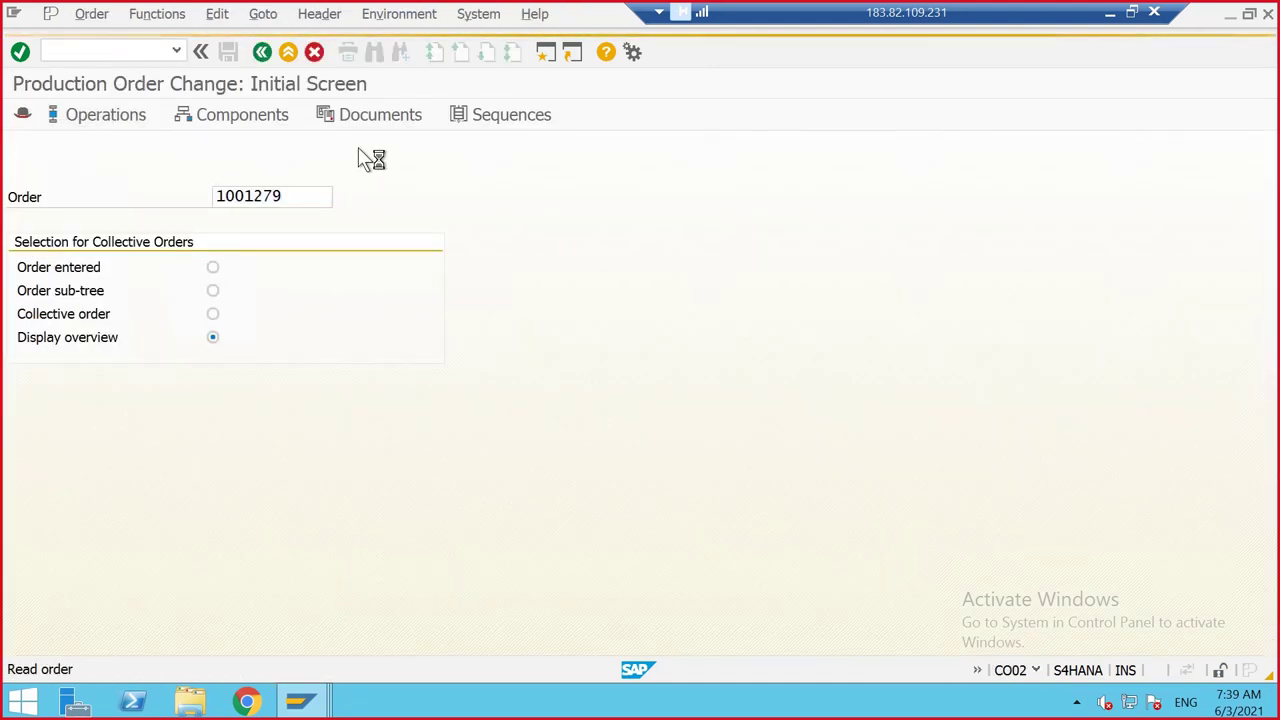
pyautogui.click(460, 112)
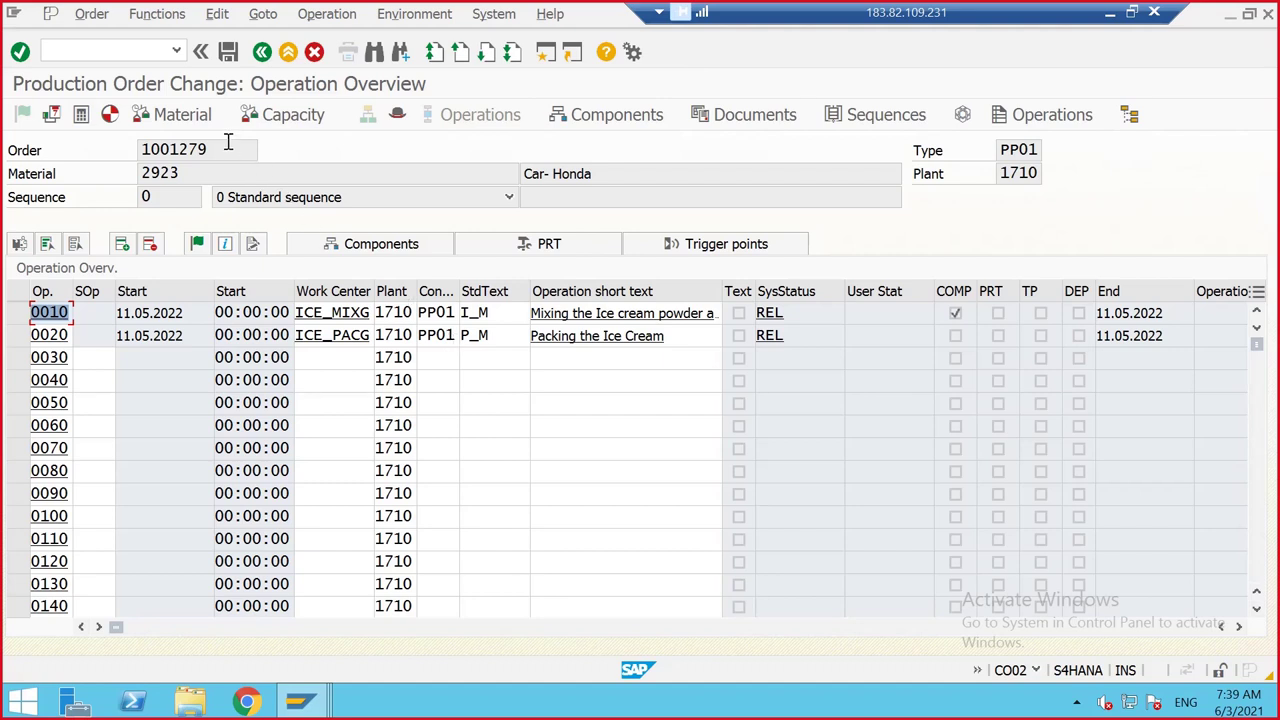
# Check the full order number in the production order's operation overview and save the order
pyautogui.moveTo(214, 150); pyautogui.dragTo(137, 167)
pyautogui.click(137, 167)
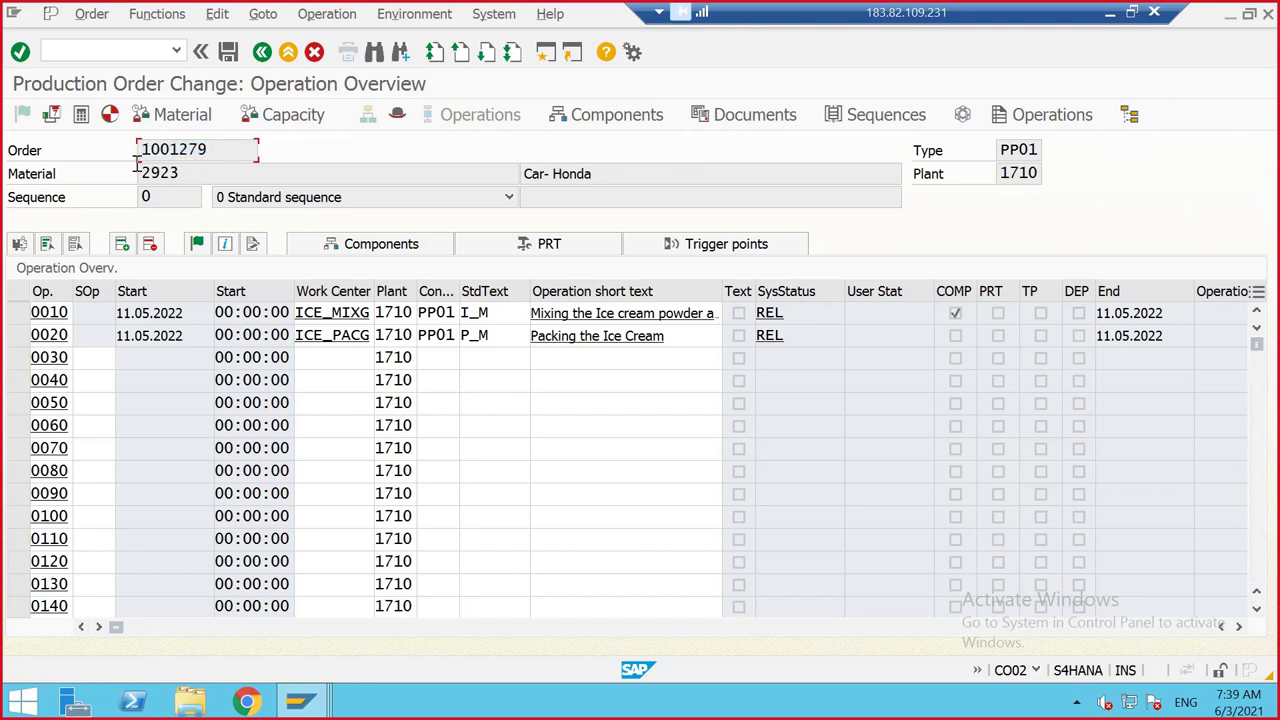
pyautogui.click(228, 51)
# Reopen transaction MIGO and load the production order for goods receipt using its complete order number
pyautogui.click(101, 51)
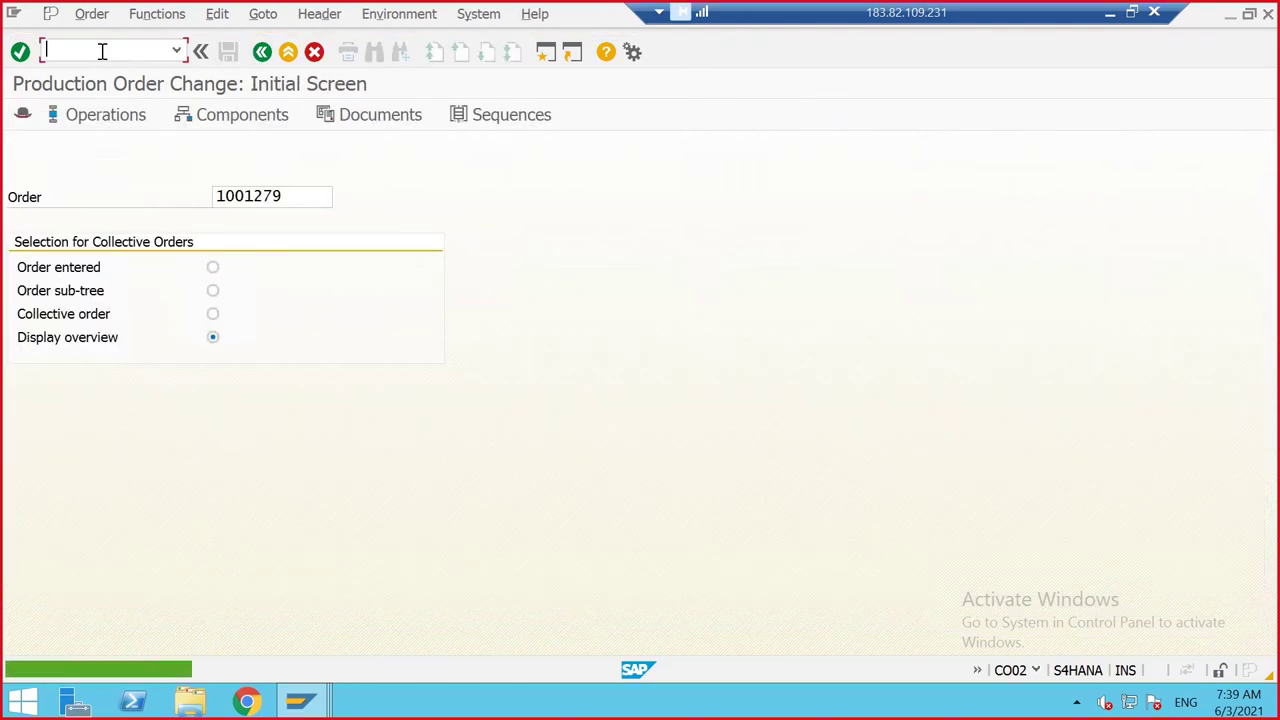
pyautogui.write('/NMIGO')
pyautogui.press('Return')
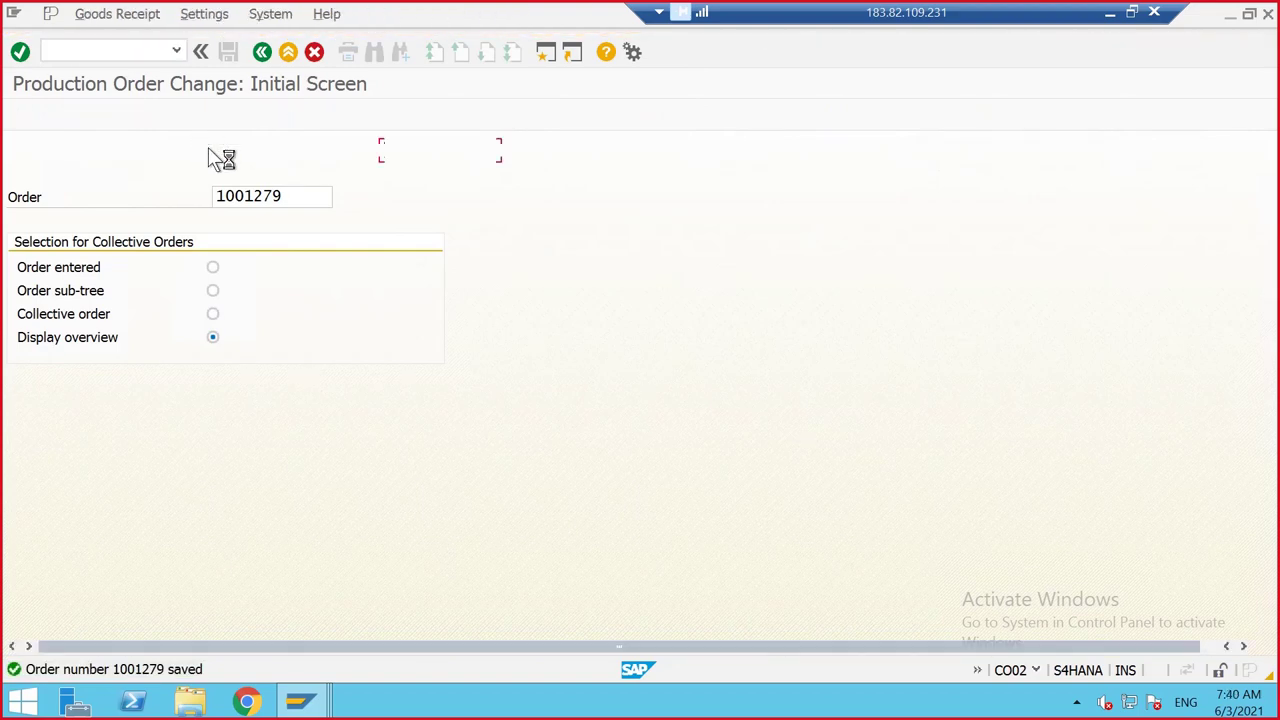
pyautogui.click(400, 152)
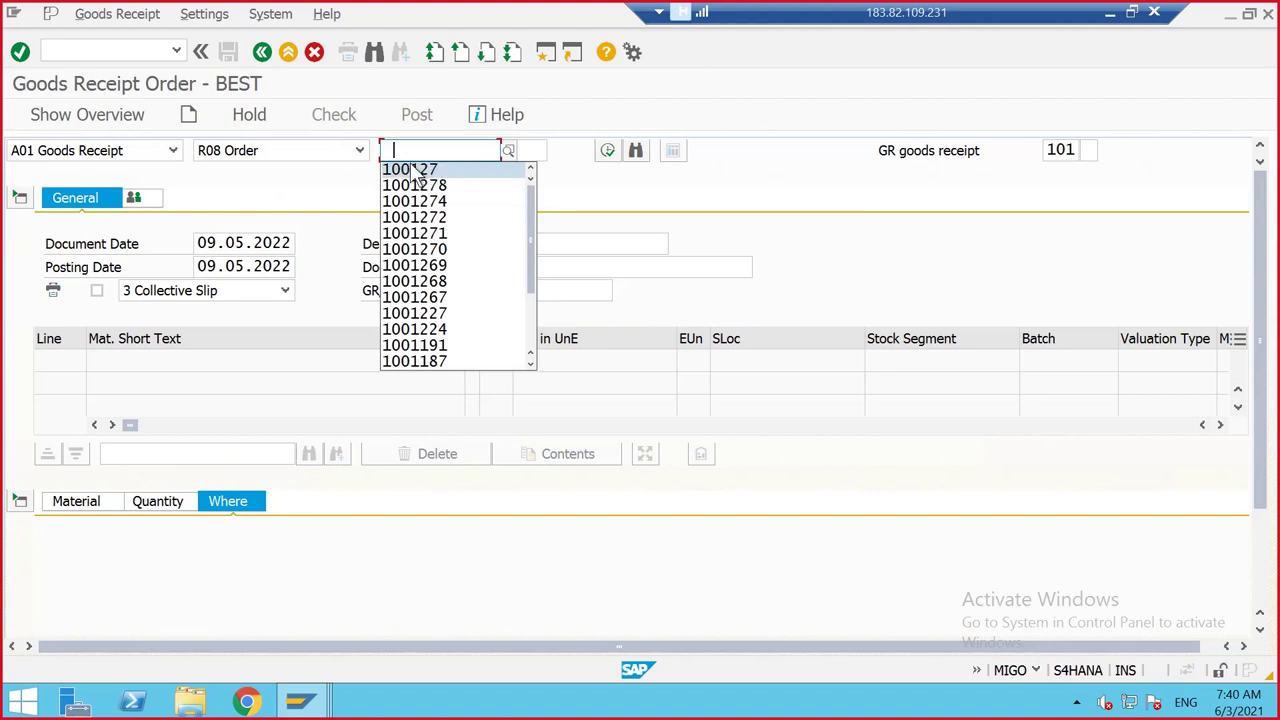
pyautogui.click(425, 169)
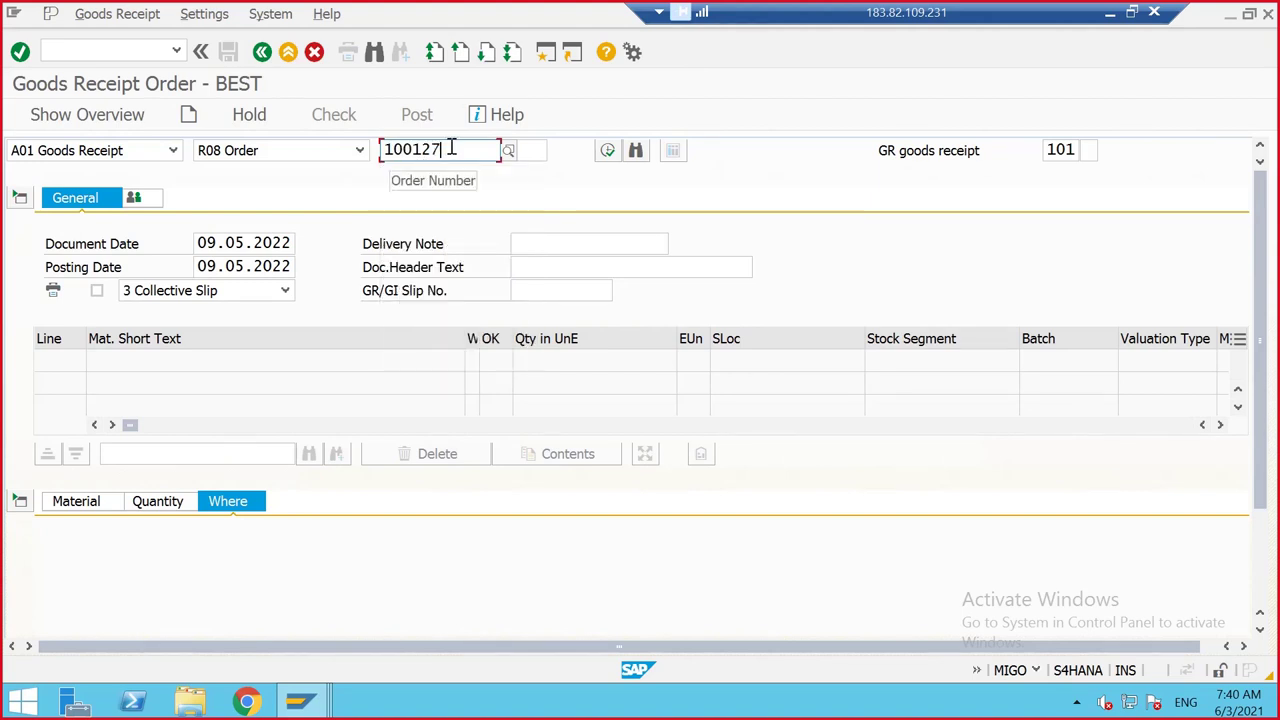
pyautogui.write('9')
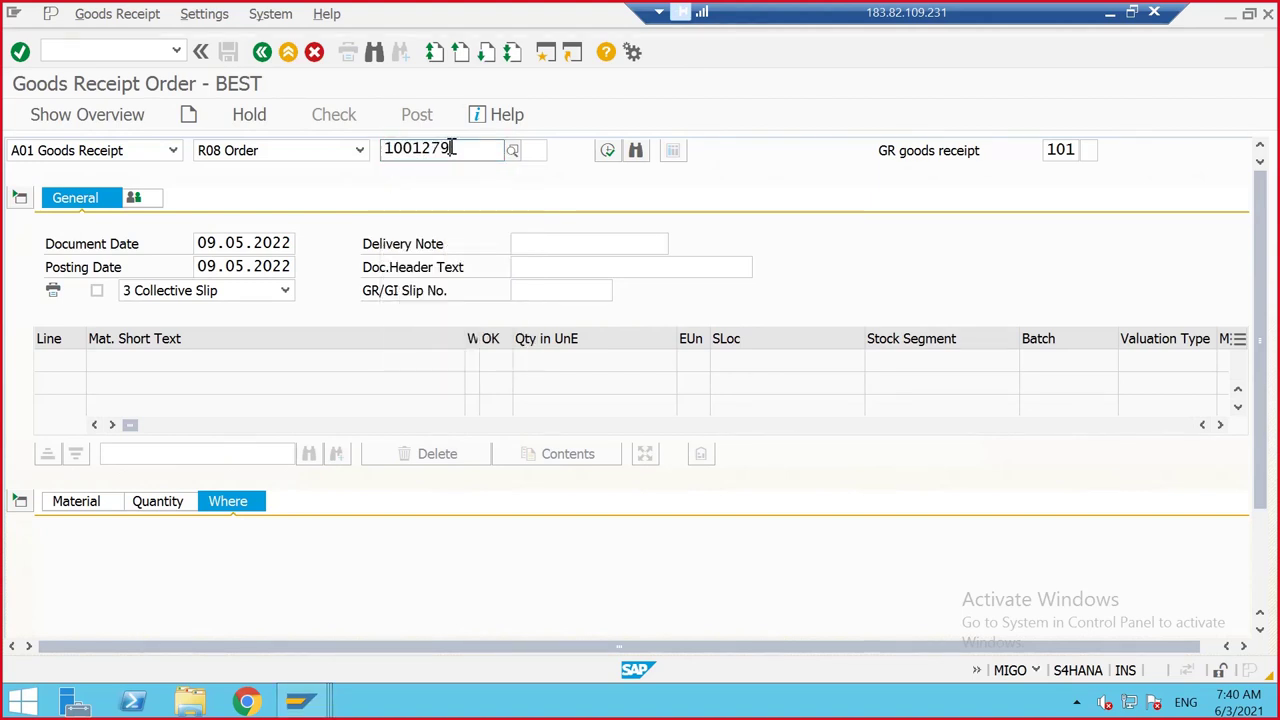
pyautogui.press('Return')
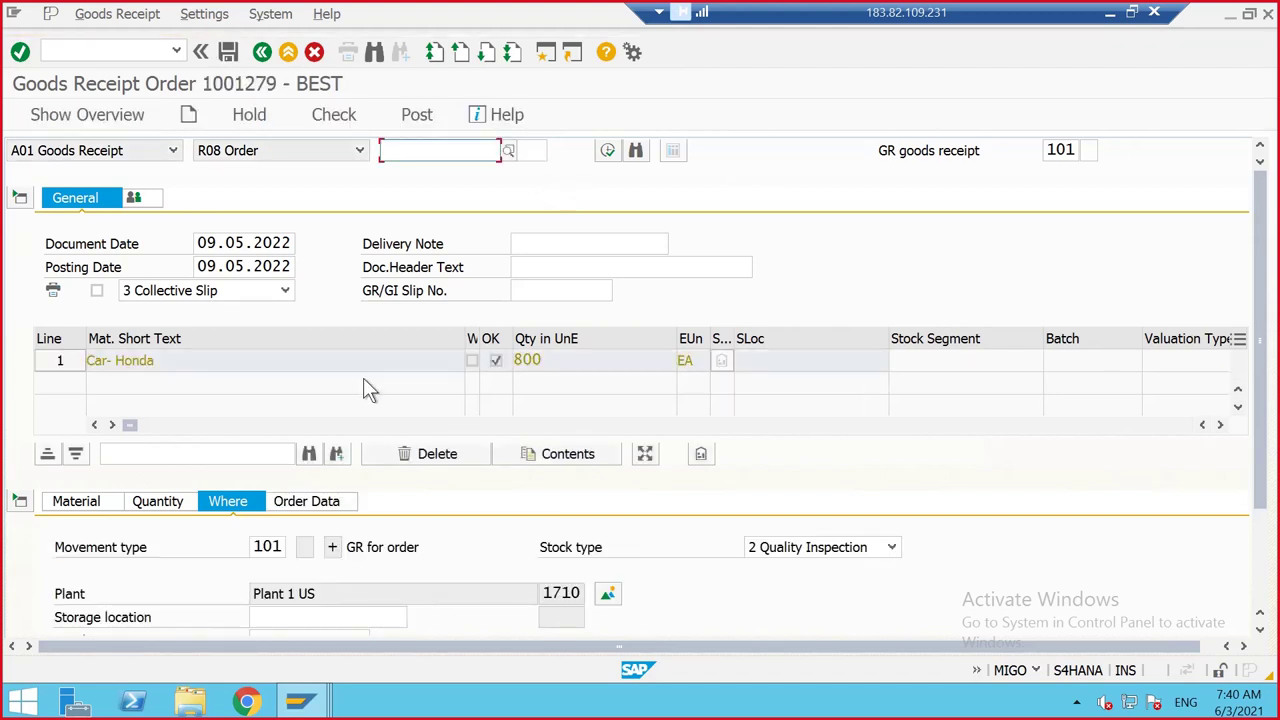
# Enter storage location 171A and goods recipient GR for the Car- Honda goods receipt item
pyautogui.scroll(-3, 430, 462)
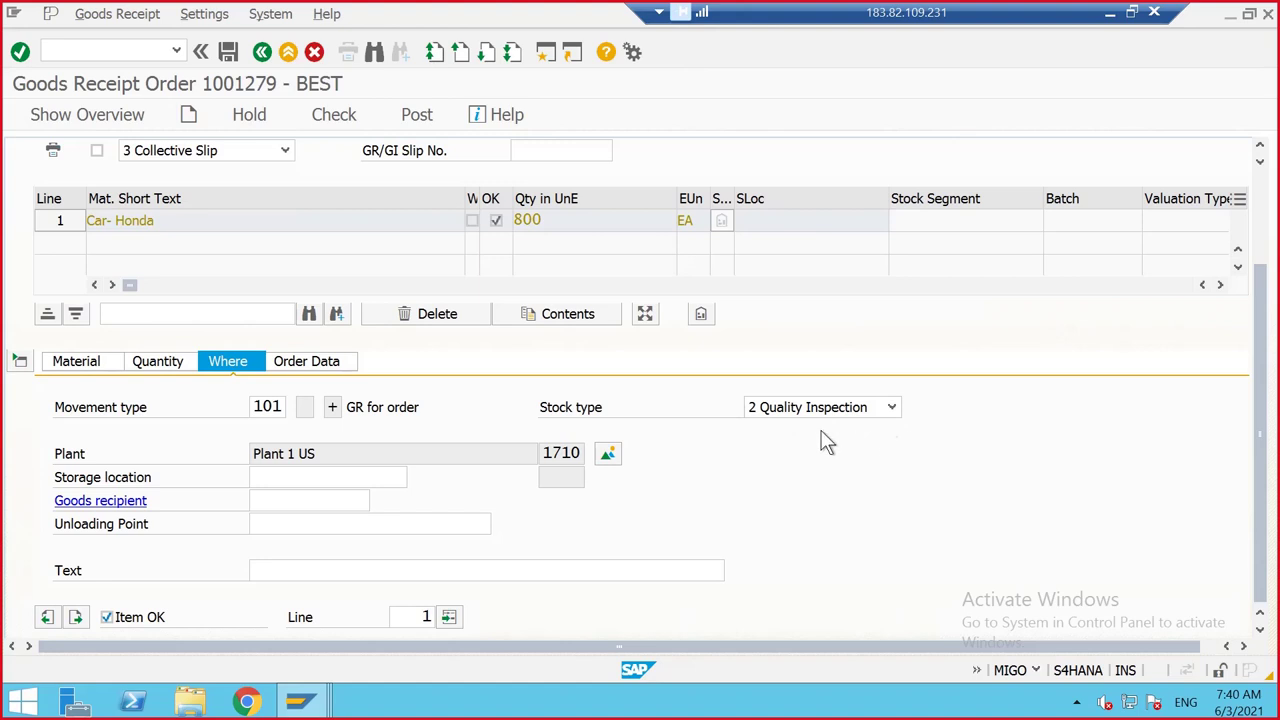
pyautogui.click(279, 478)
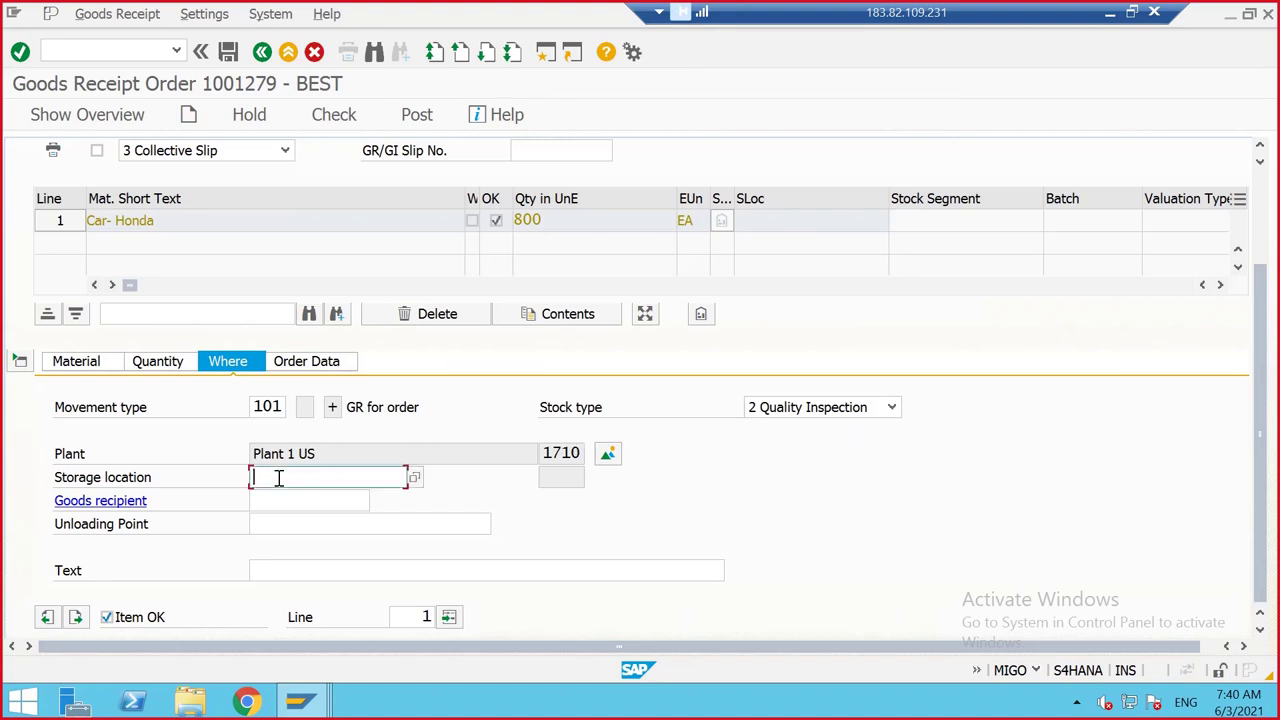
pyautogui.write('171A')
pyautogui.click(272, 502)
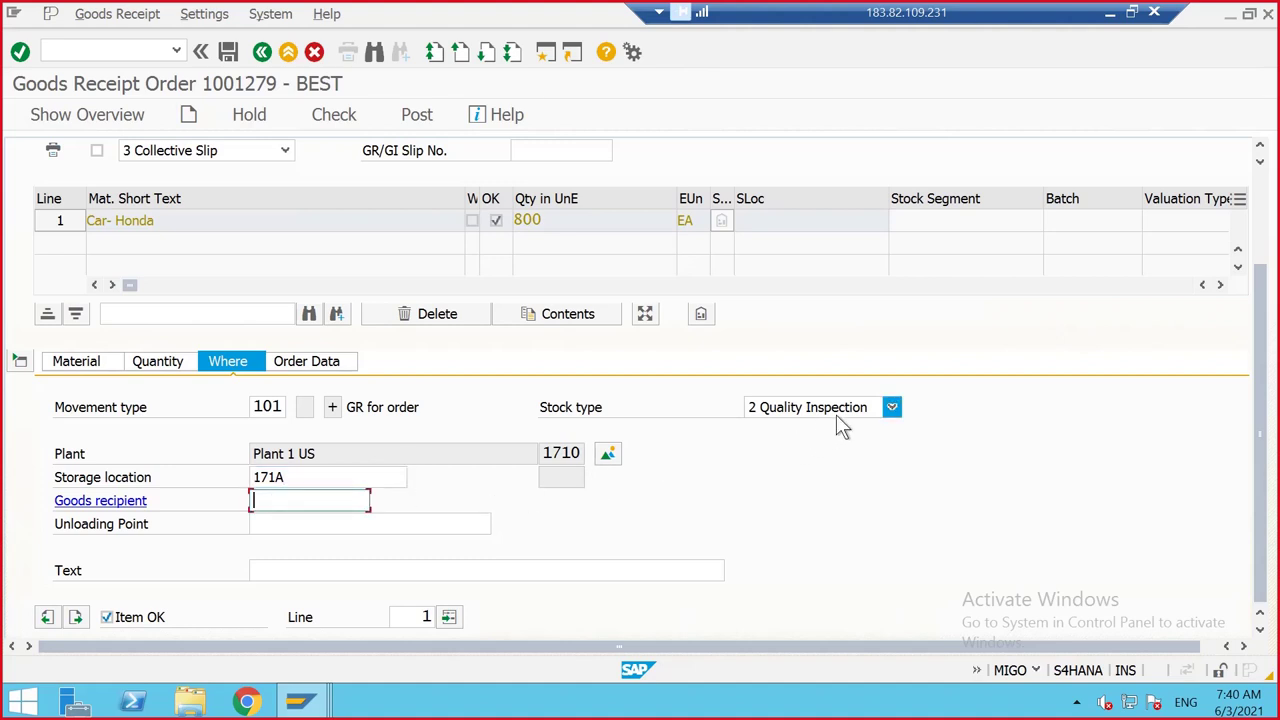
pyautogui.write('GR')
pyautogui.press('Return')
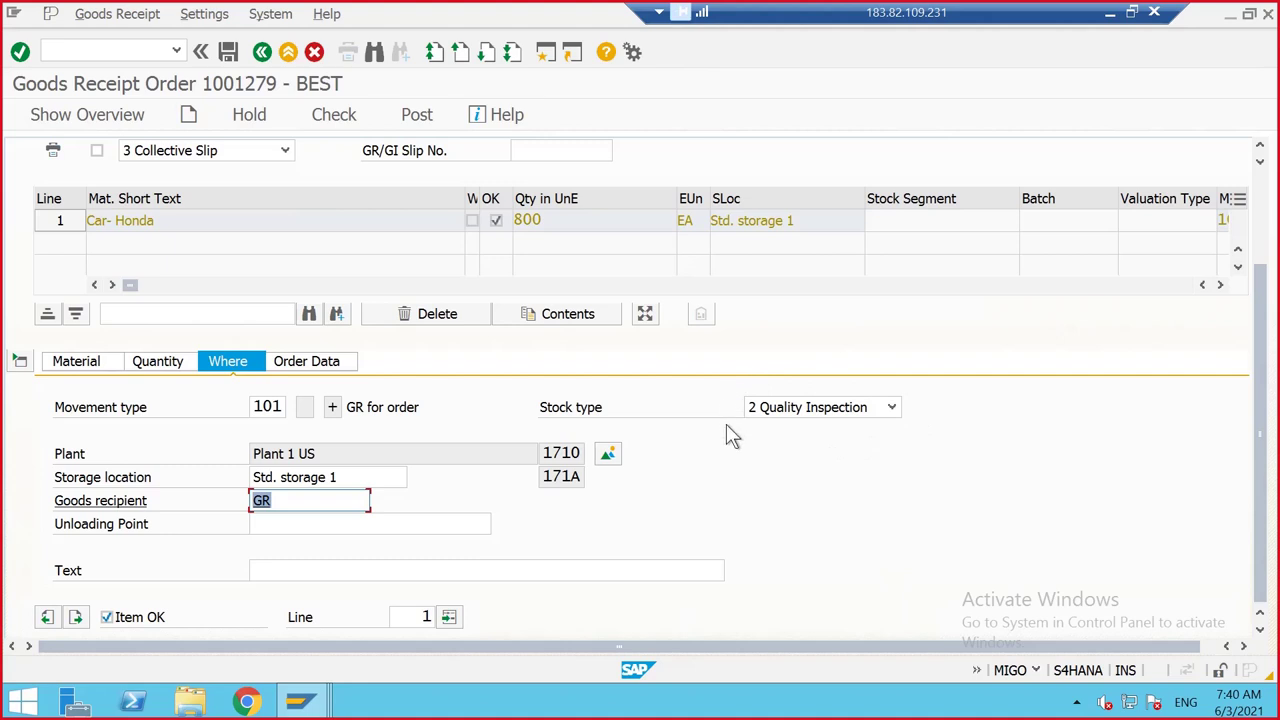
# Review the item's order data, then check and post the goods receipt
pyautogui.click(330, 363)
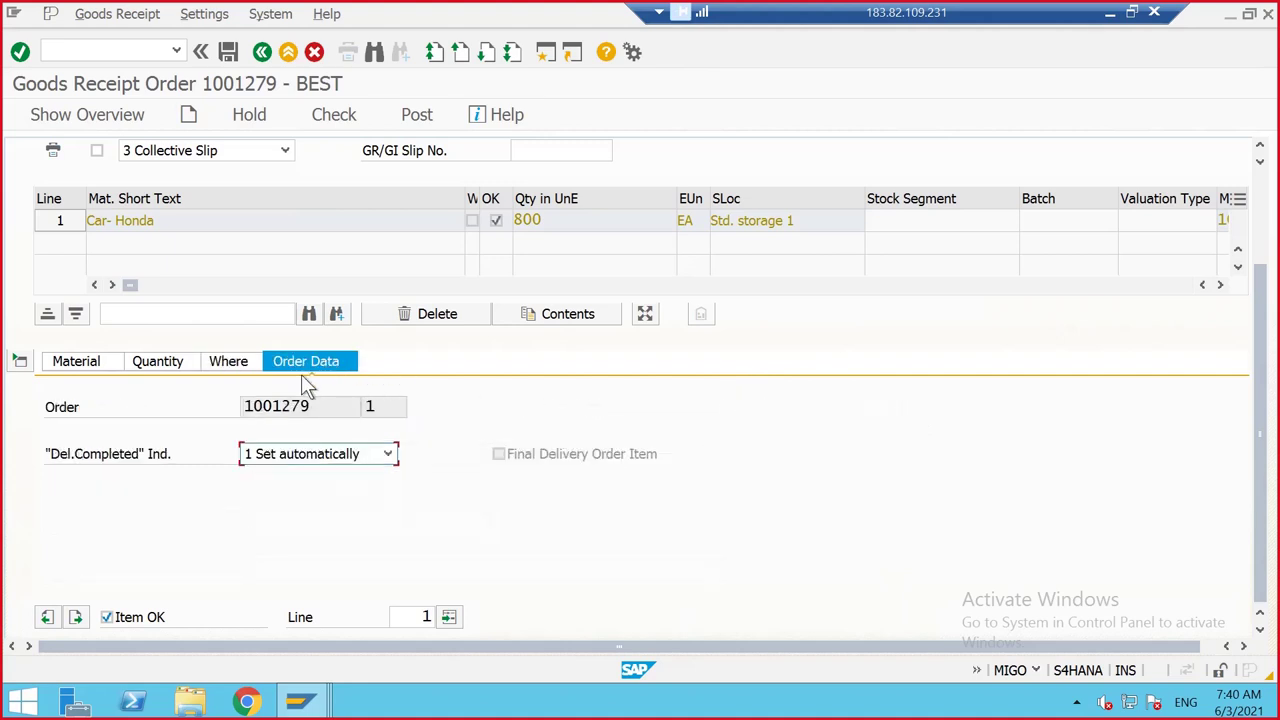
pyautogui.click(253, 366)
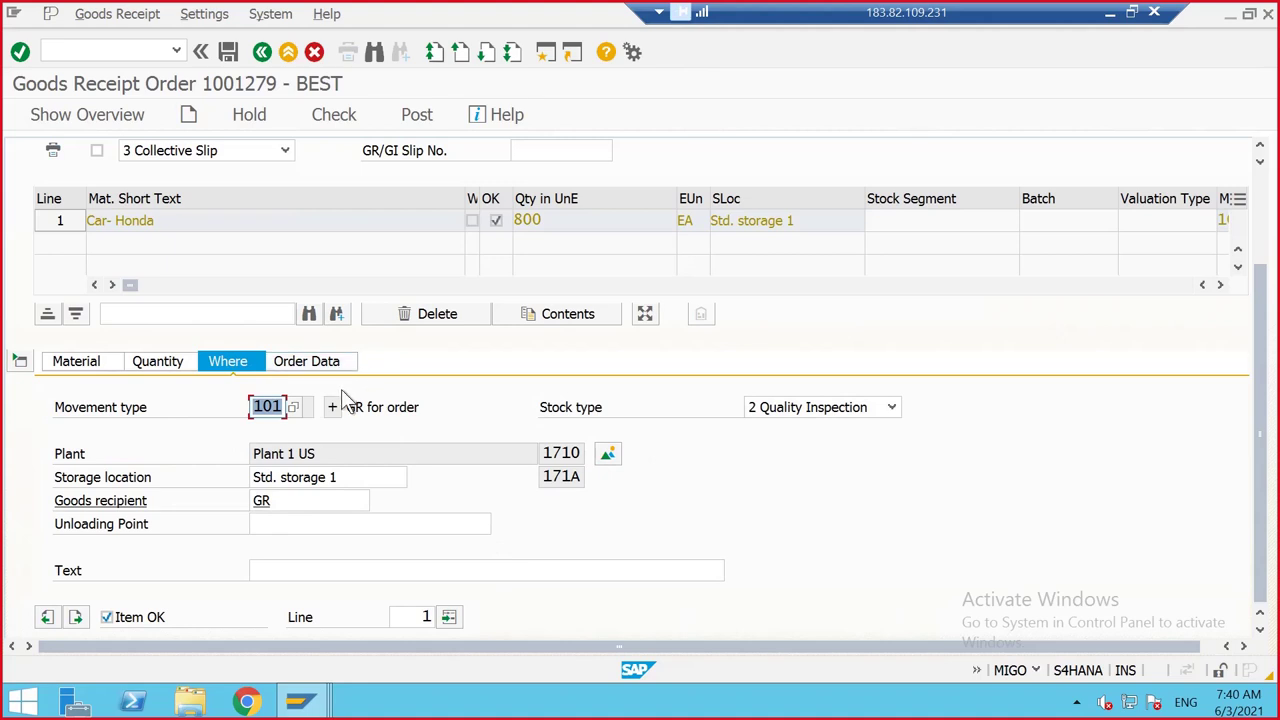
pyautogui.click(323, 110)
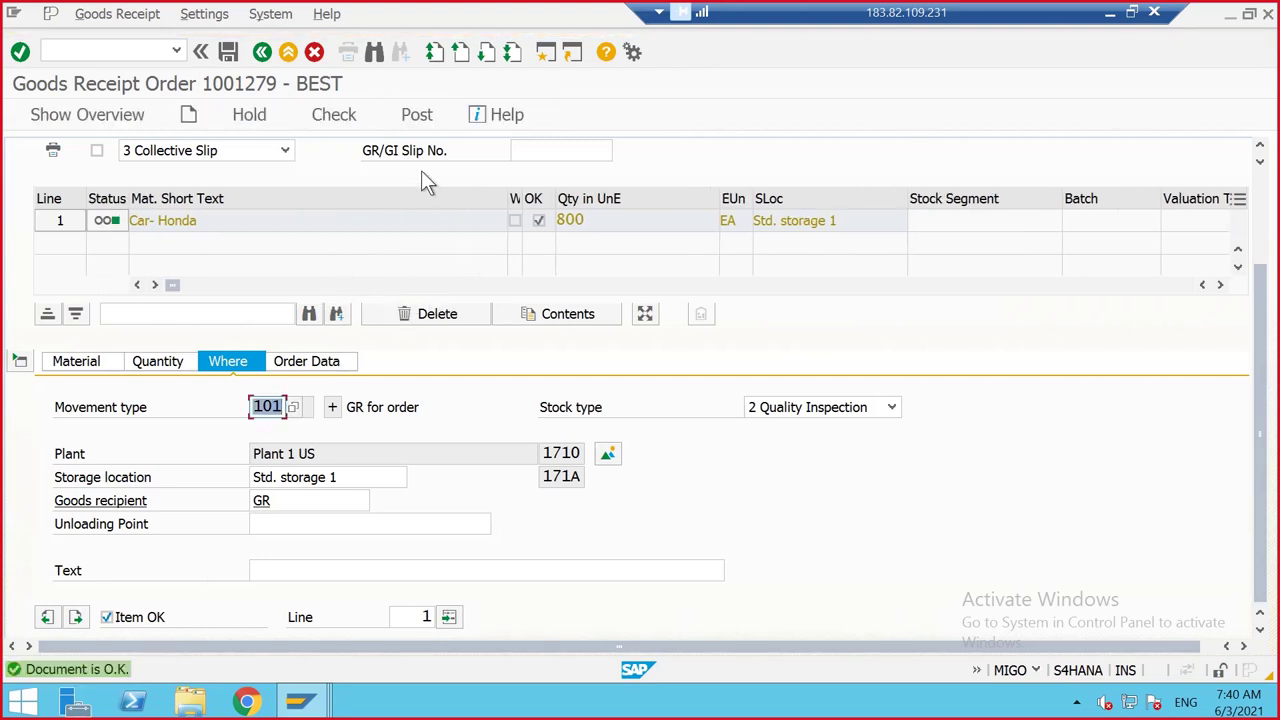
pyautogui.click(420, 118)
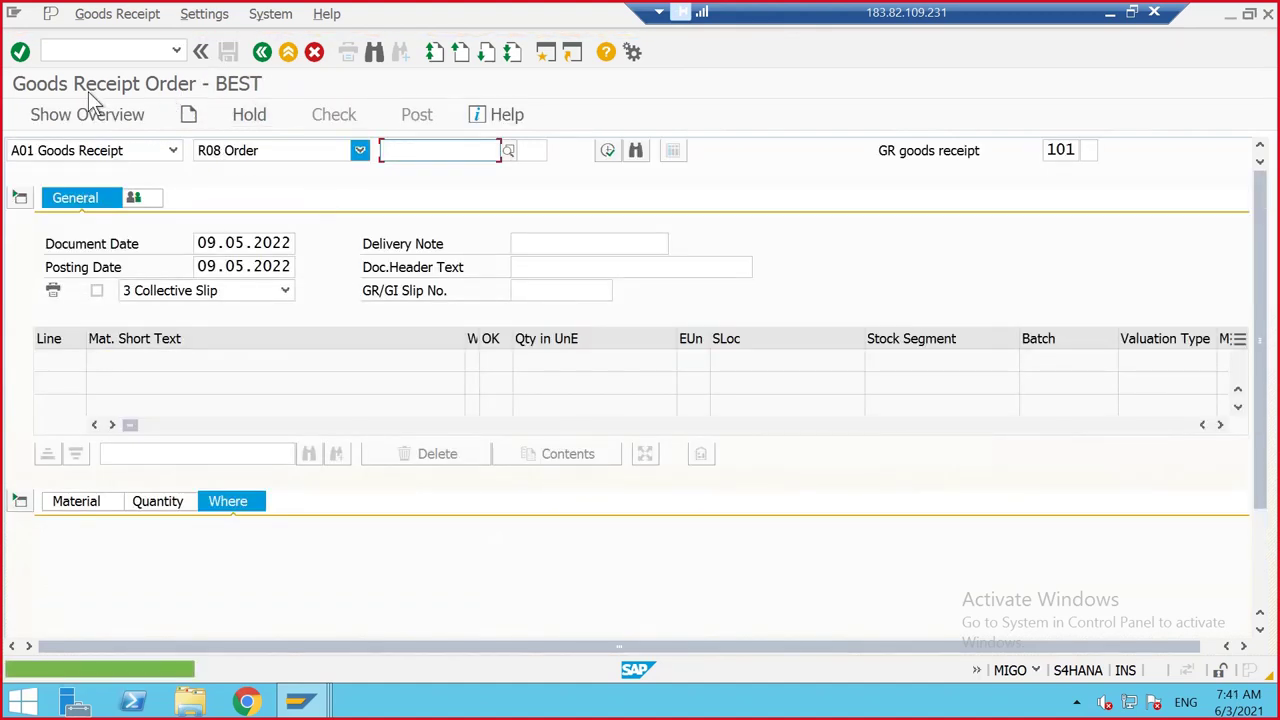
# Display the stock overview in transaction MMBE for material 2923, plant 1710 and storage location 171A
pyautogui.click(106, 50)
pyautogui.write('/')
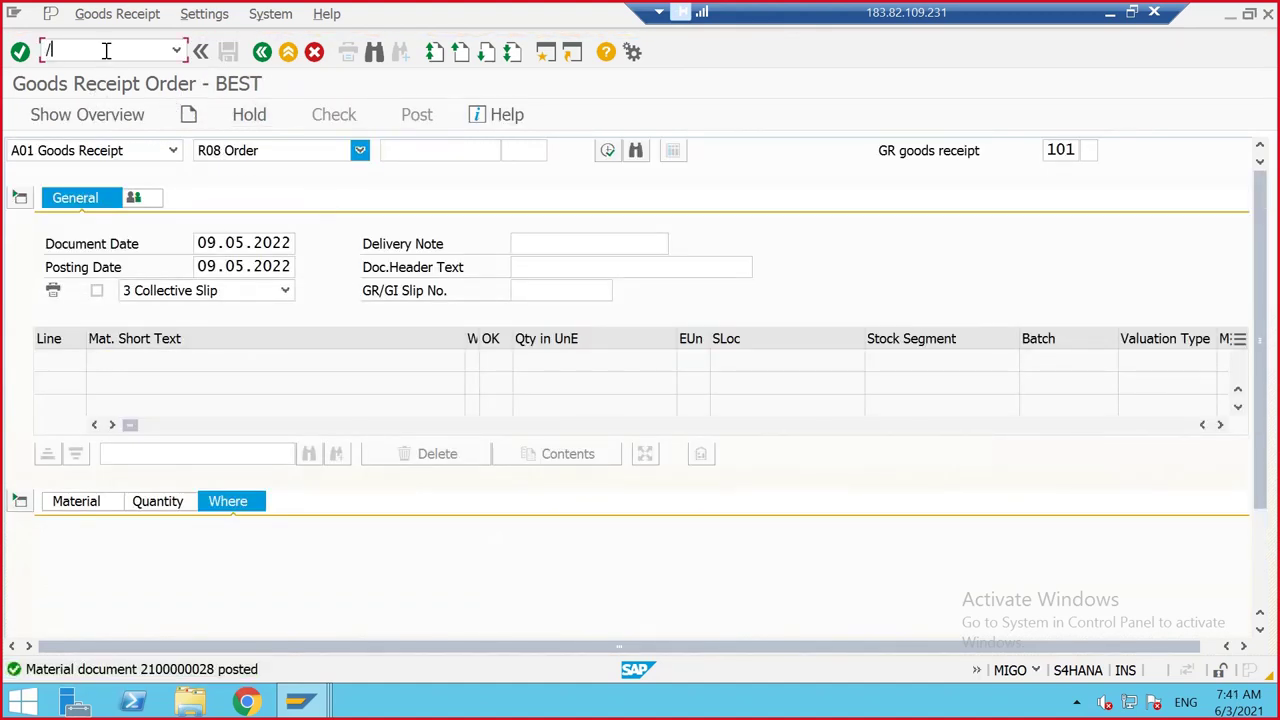
pyautogui.write('NMMBE')
pyautogui.press('Return')
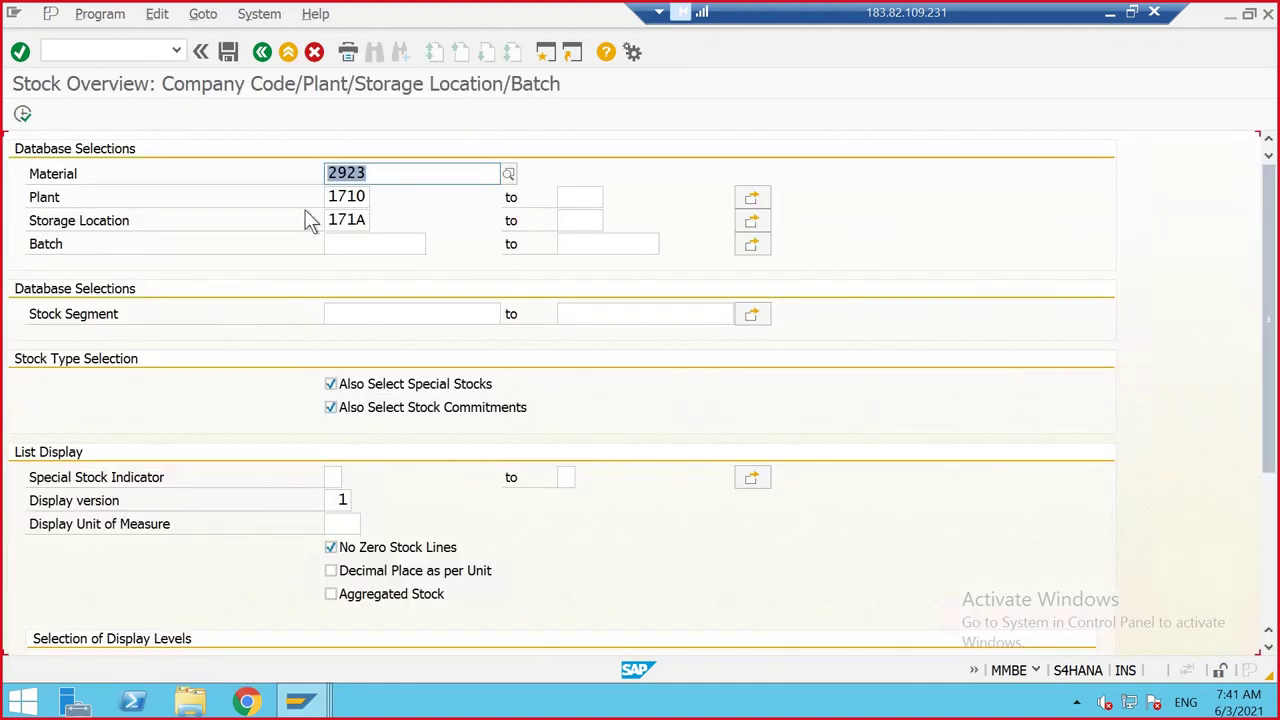
pyautogui.click(22, 113)
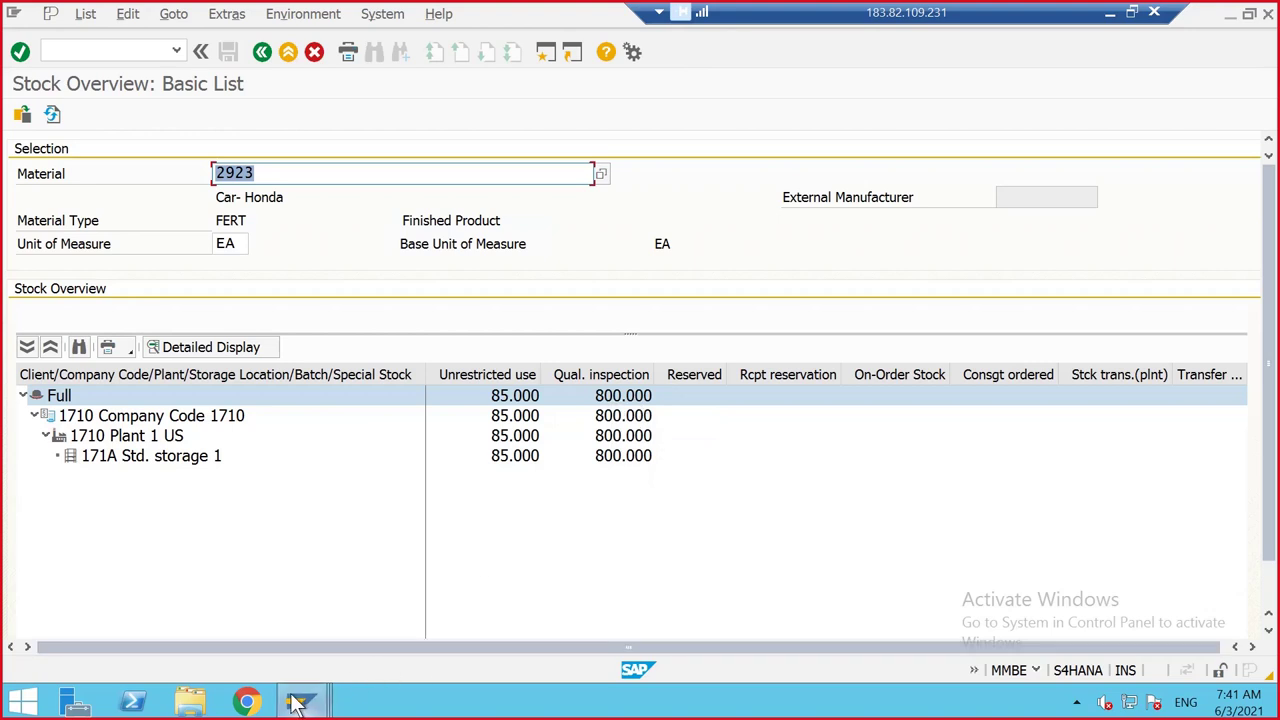
pyautogui.moveTo(298, 703)
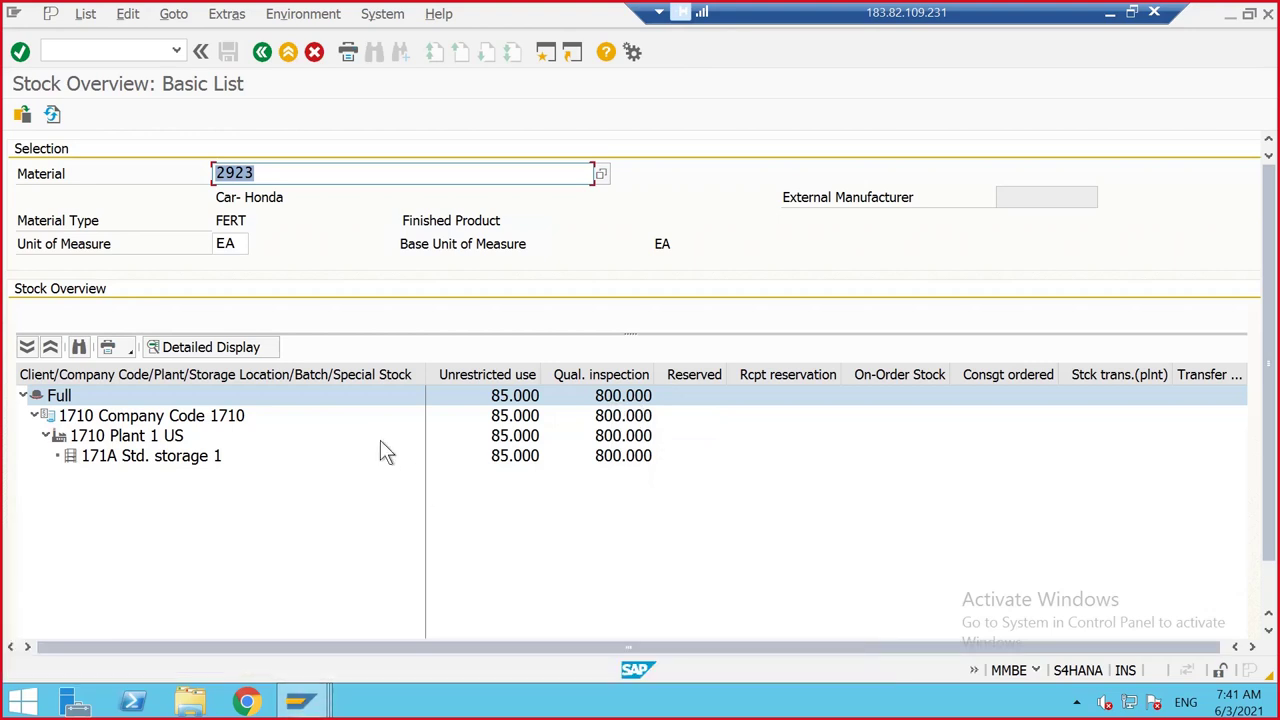
# Open transaction QA32 and list the inspection lots without a usage decision for material 2923 in plant 1710
pyautogui.click(138, 50)
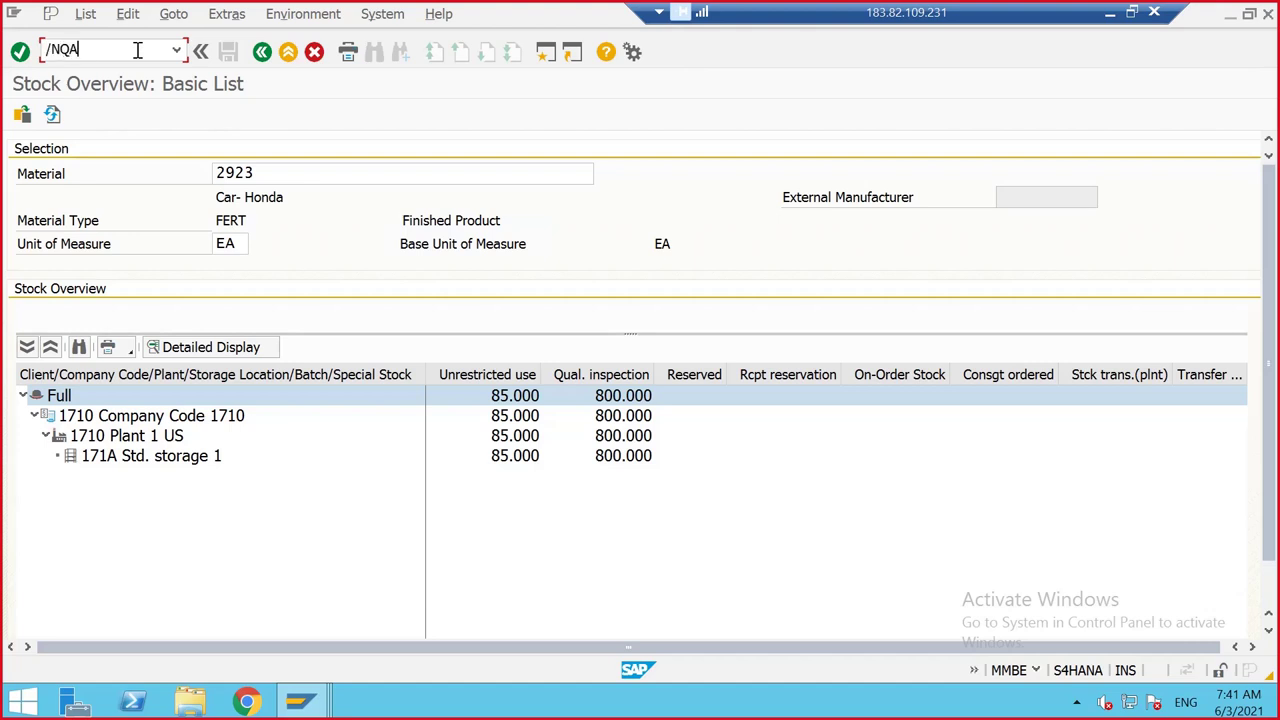
pyautogui.press('Return')
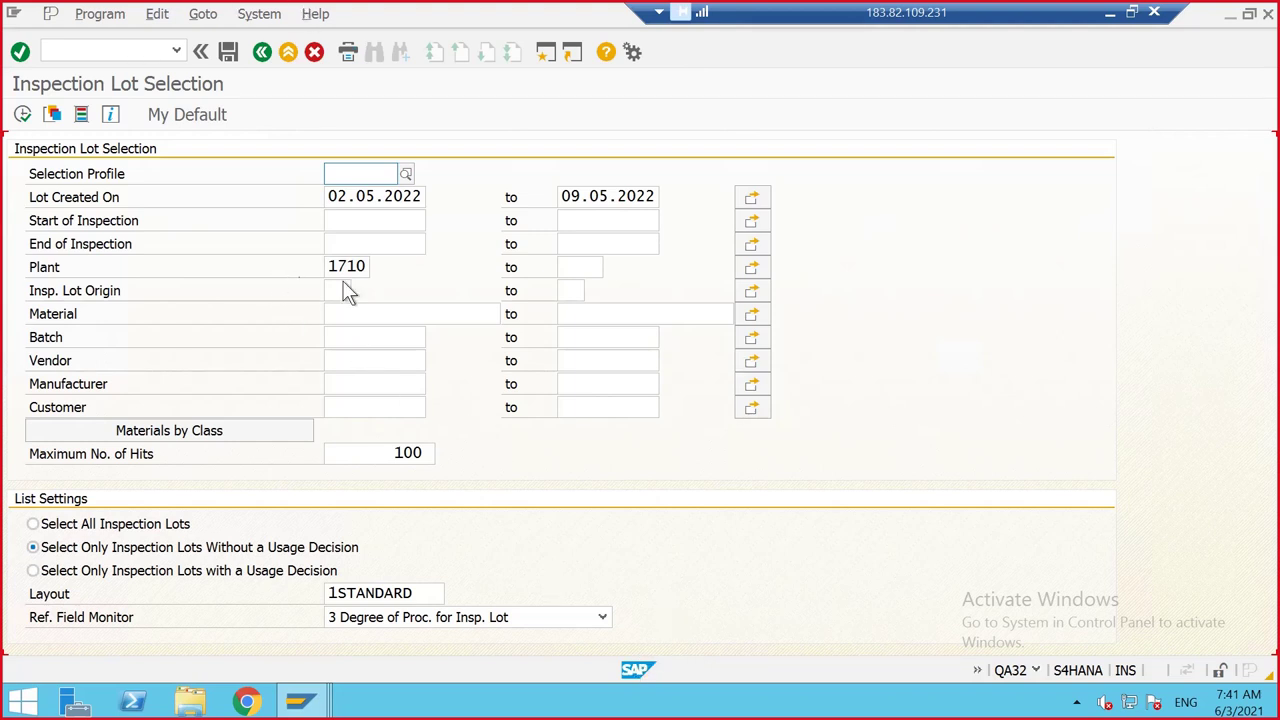
pyautogui.click(362, 264)
pyautogui.click(333, 314)
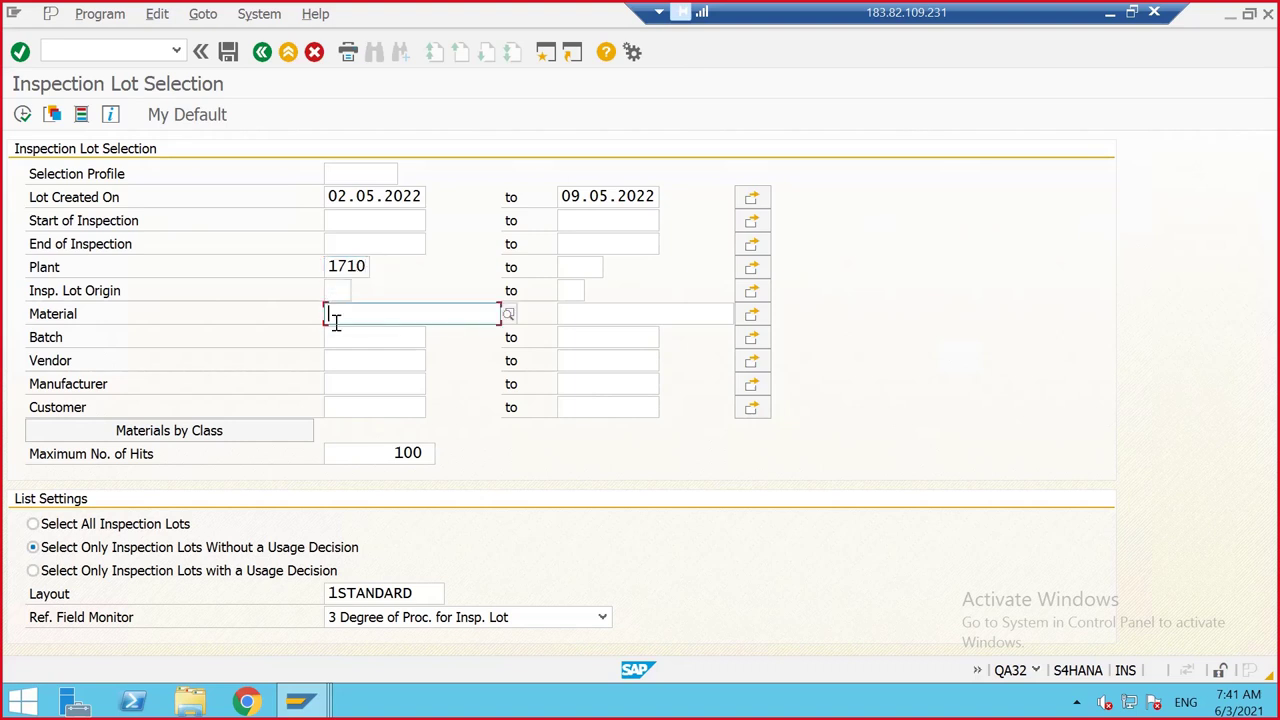
pyautogui.write('2923')
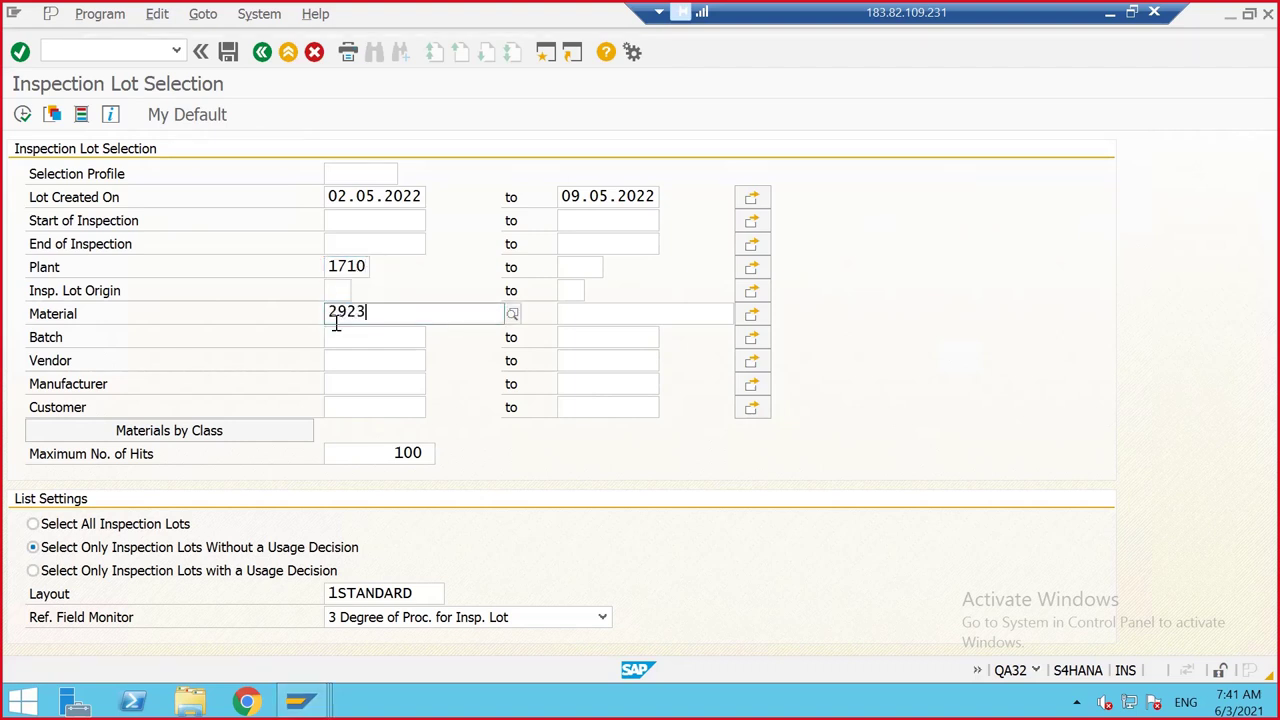
pyautogui.click(356, 351)
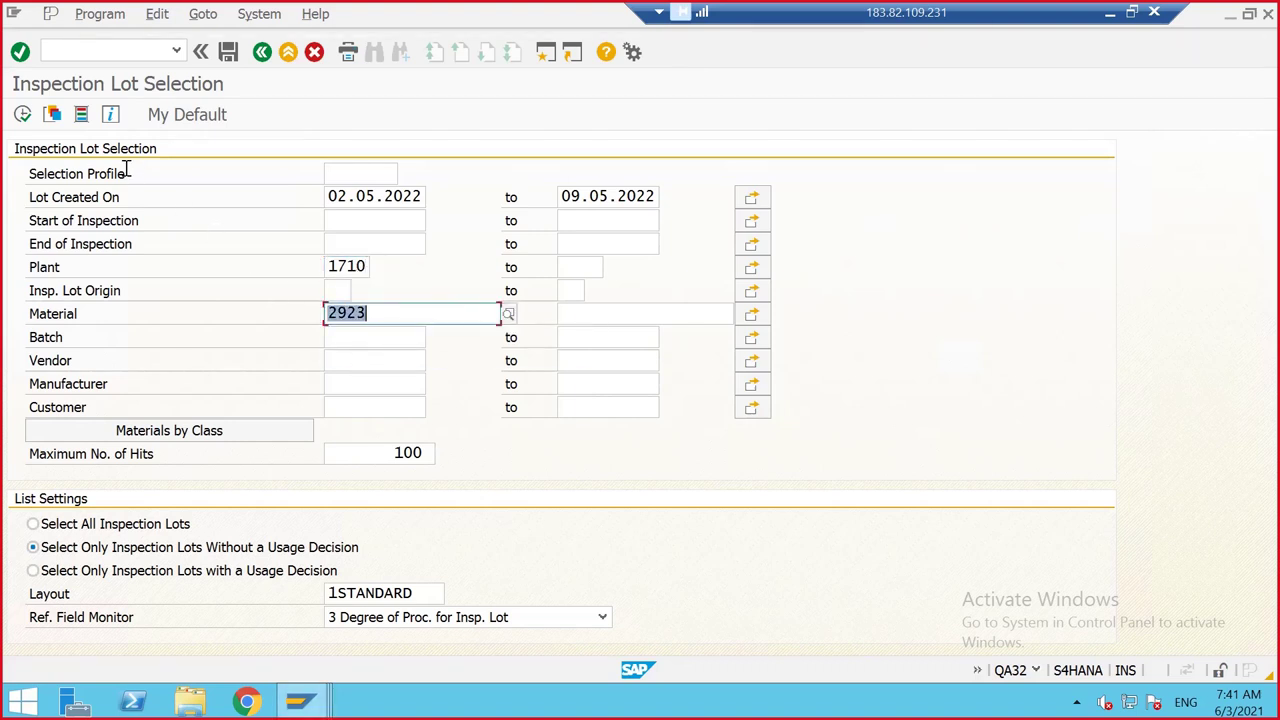
pyautogui.click(22, 114)
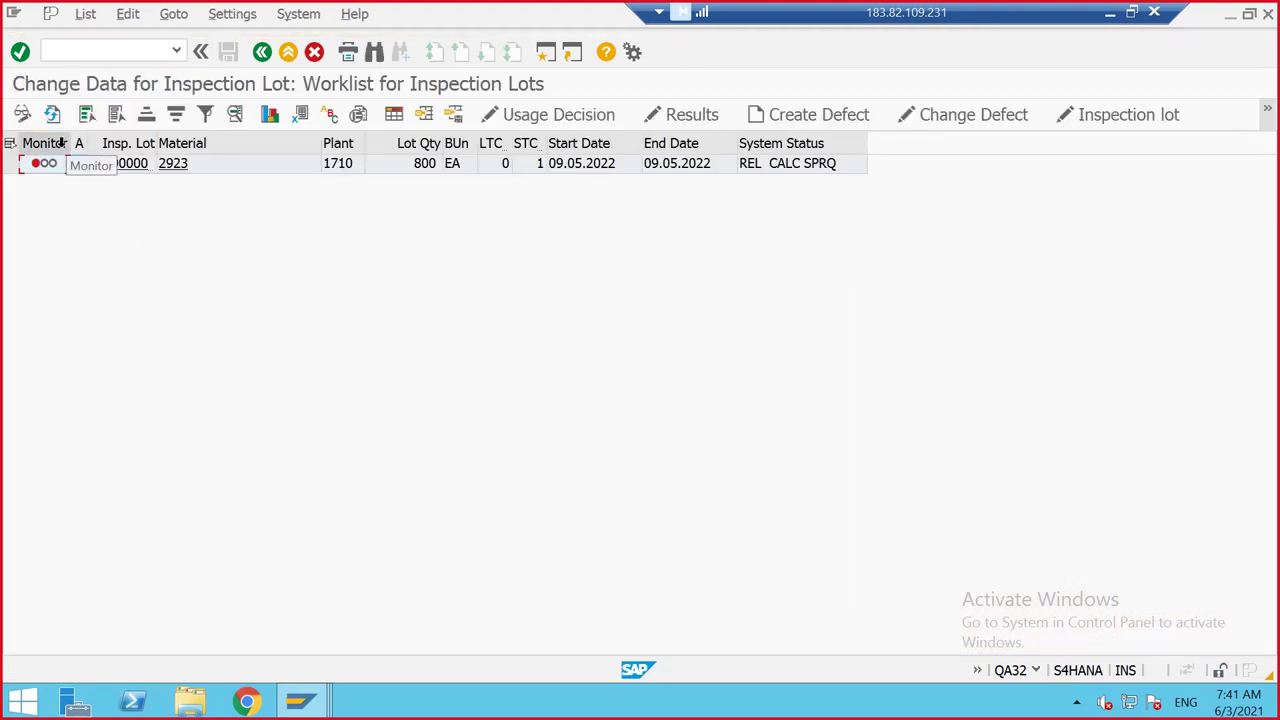
# Widen the Monitor and Inspection Lot columns in the worklist to read the full lot number
pyautogui.moveTo(70, 143); pyautogui.dragTo(129, 141)
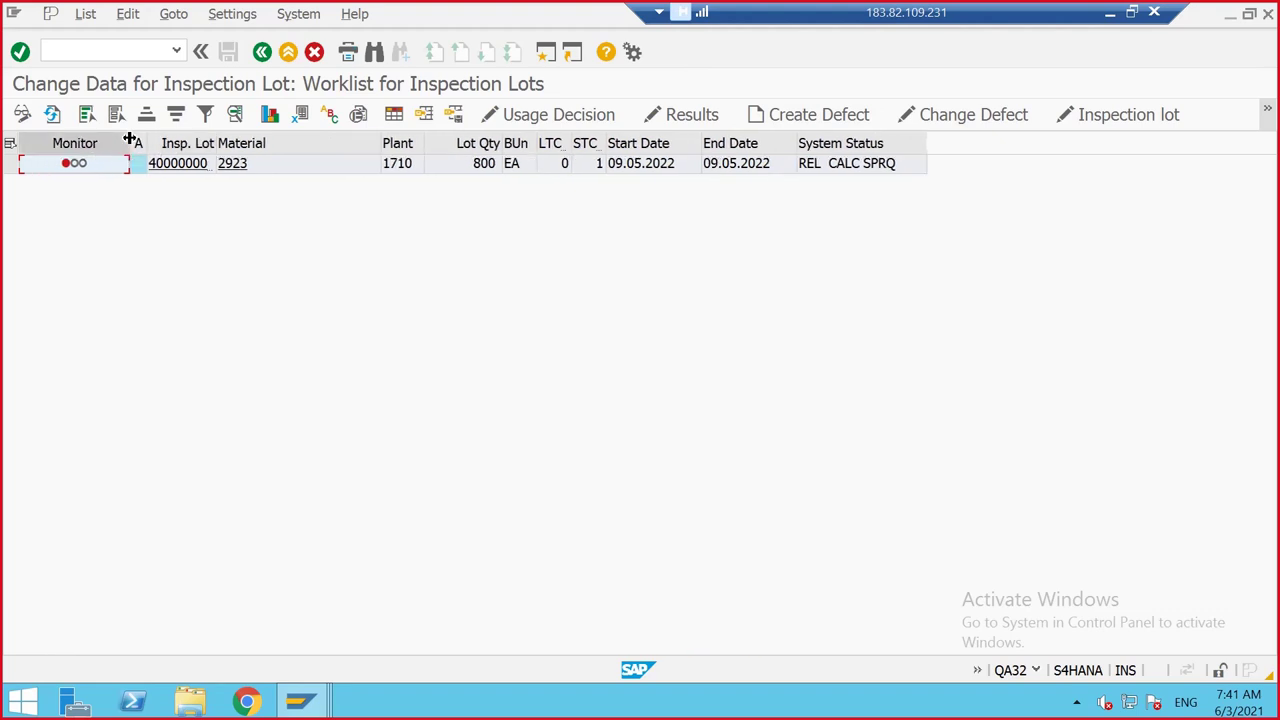
pyautogui.click(220, 143)
pyautogui.moveTo(218, 143); pyautogui.dragTo(284, 143)
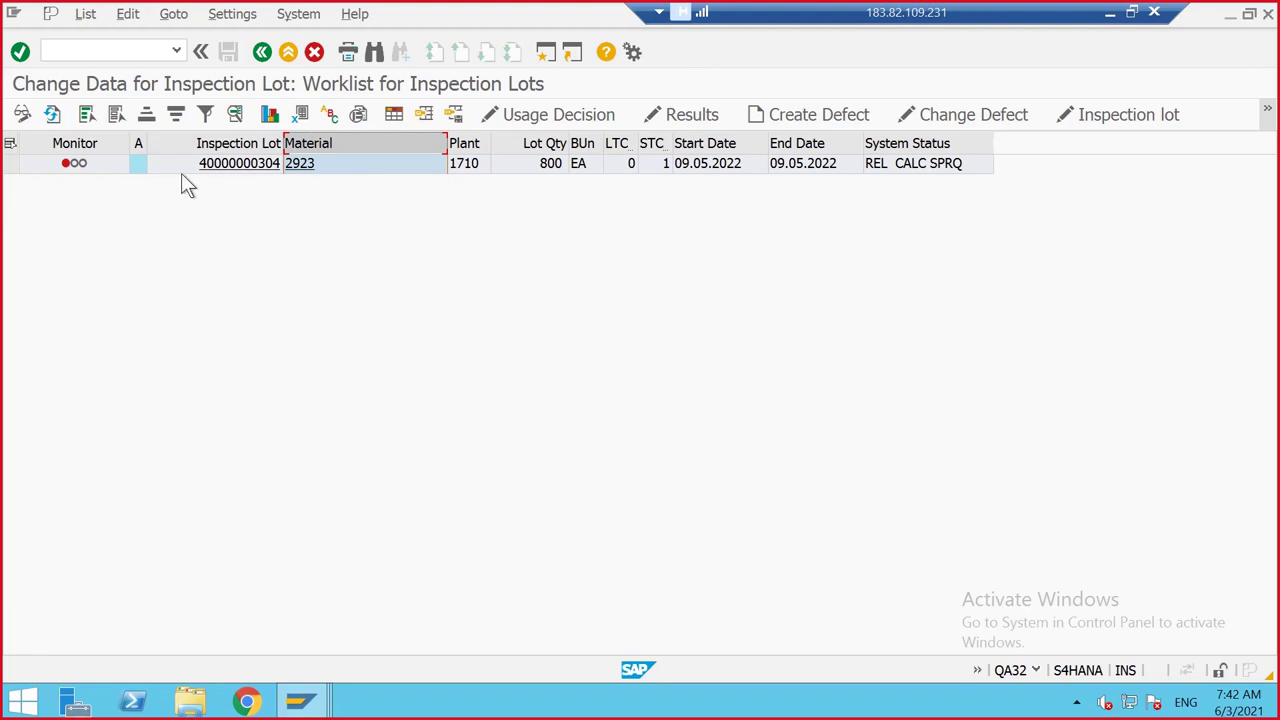
# Rerun the inspection lot selection with lot origin 04 Goods Receipt from Production and the creation date range ending 09.06.2022
pyautogui.click(262, 51)
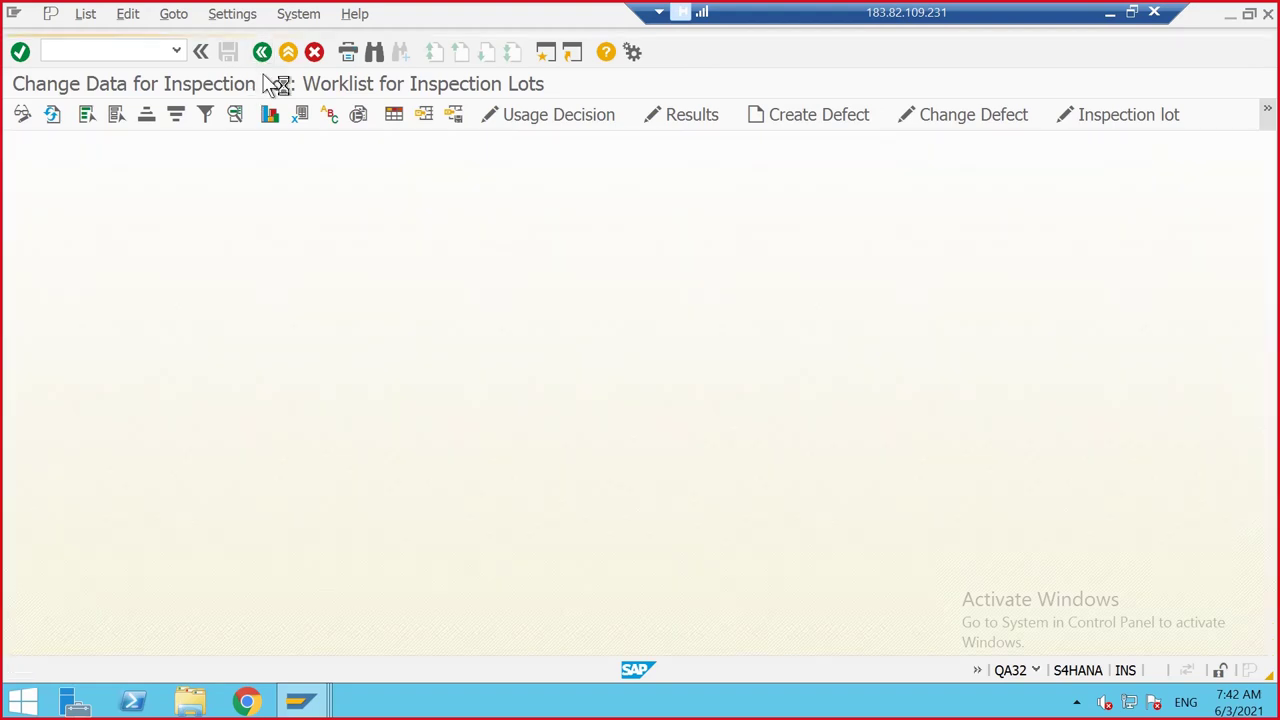
pyautogui.click(337, 243)
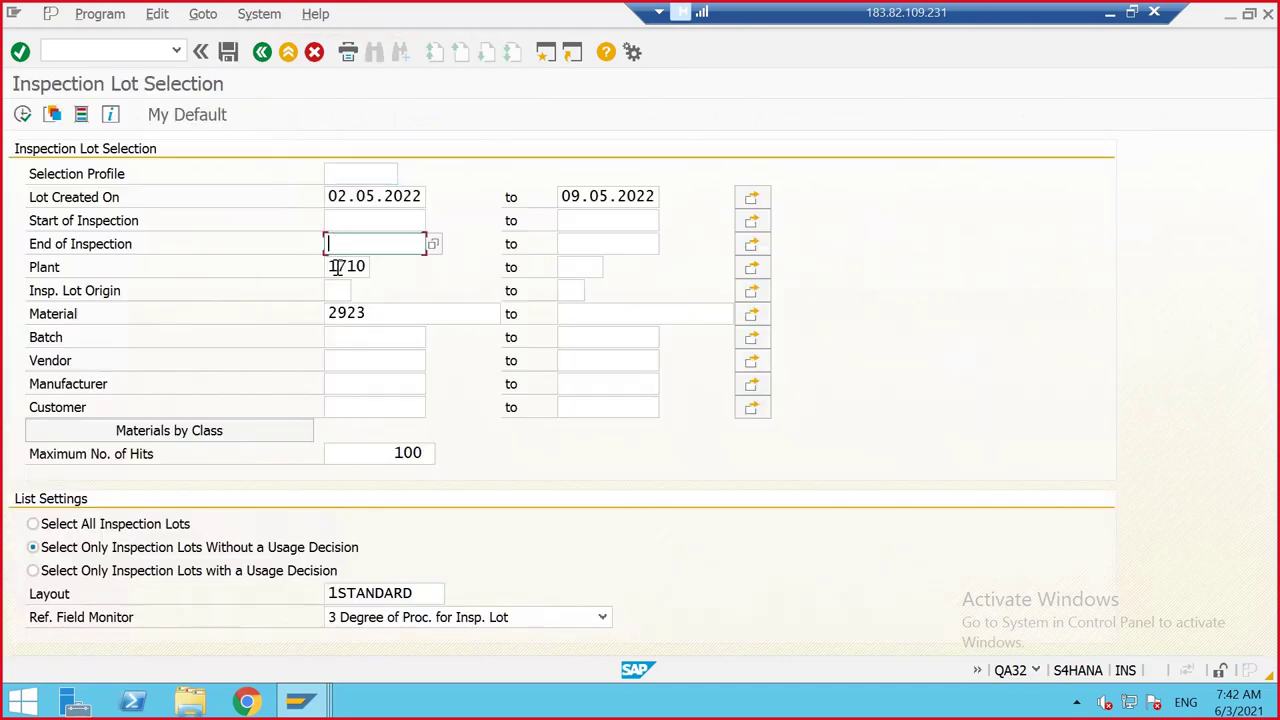
pyautogui.click(337, 266)
pyautogui.click(344, 290)
pyautogui.click(360, 290)
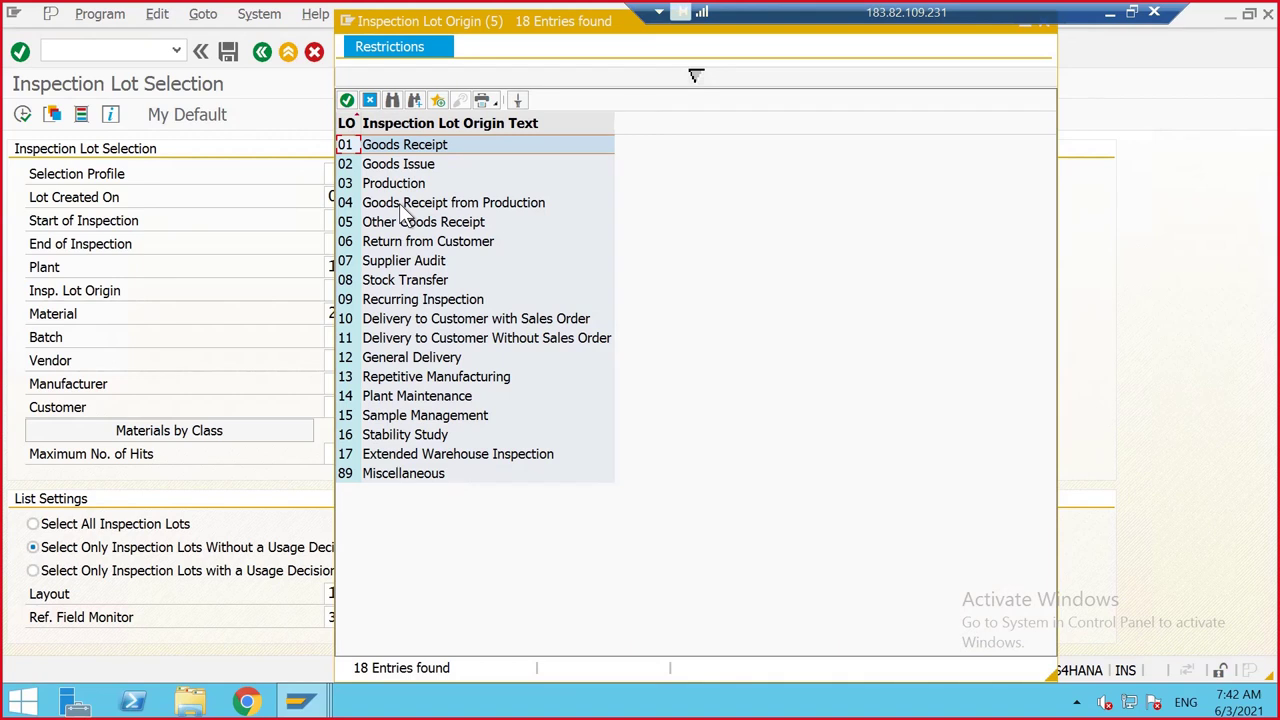
pyautogui.doubleClick(402, 203)
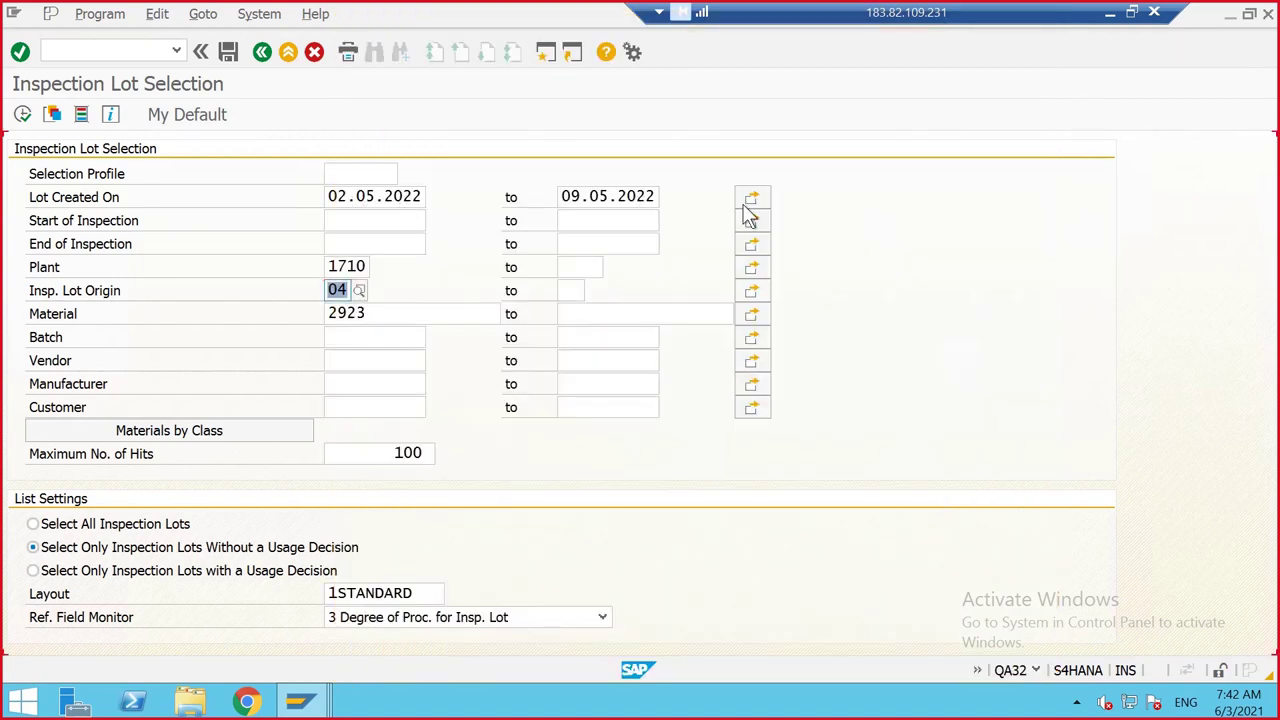
pyautogui.click(603, 193)
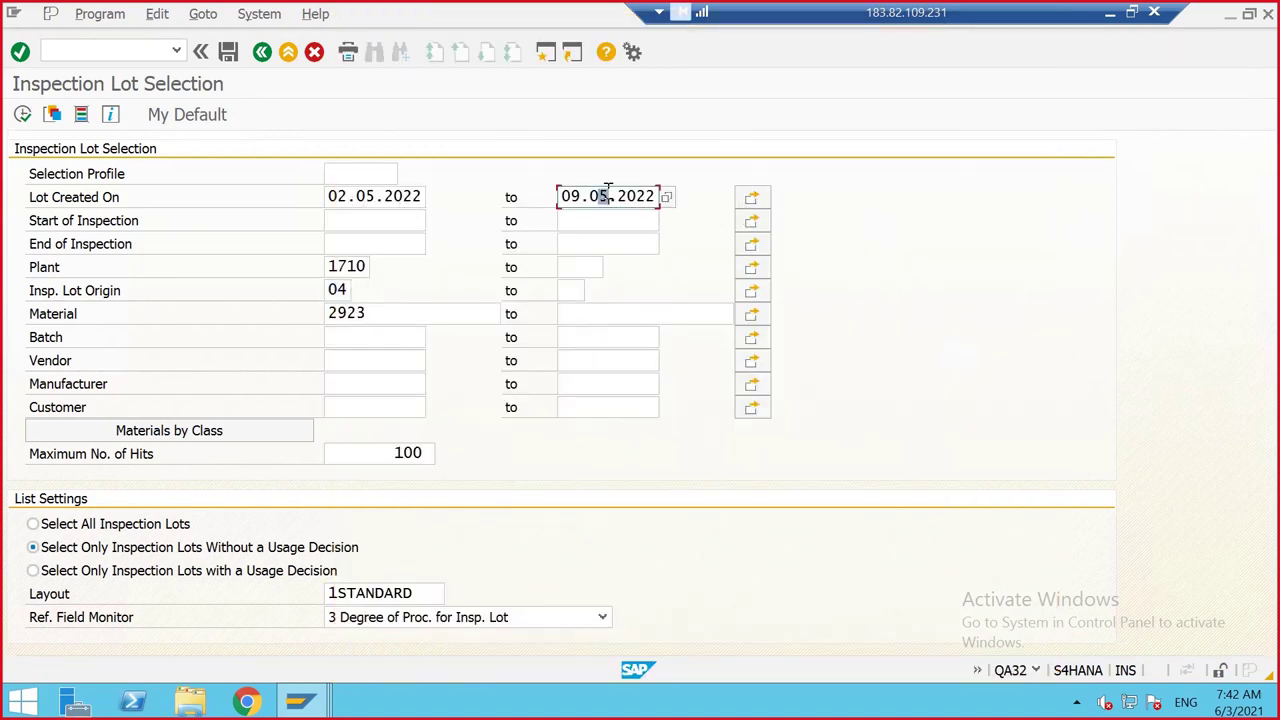
pyautogui.press('BackSpace')
pyautogui.write('6')
pyautogui.click(22, 114)
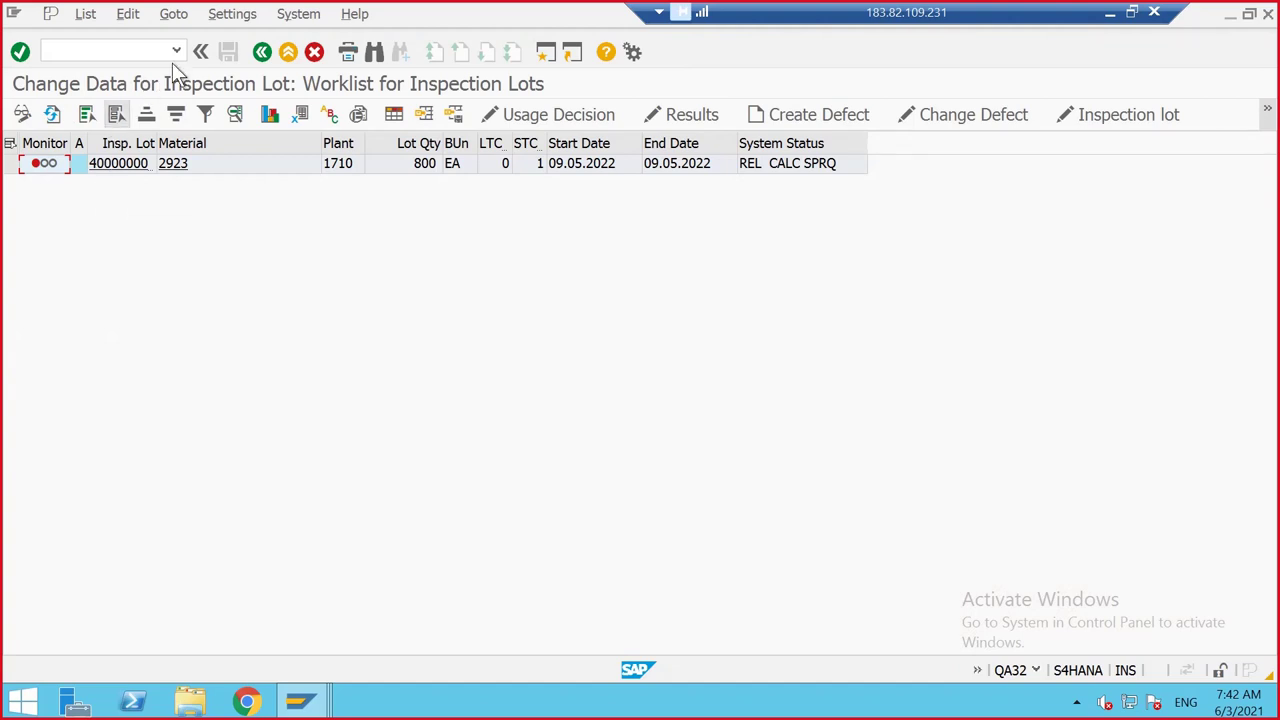
# Open the inspection lot for material 2923 and check the production order in its lot origin data
pyautogui.click(106, 169)
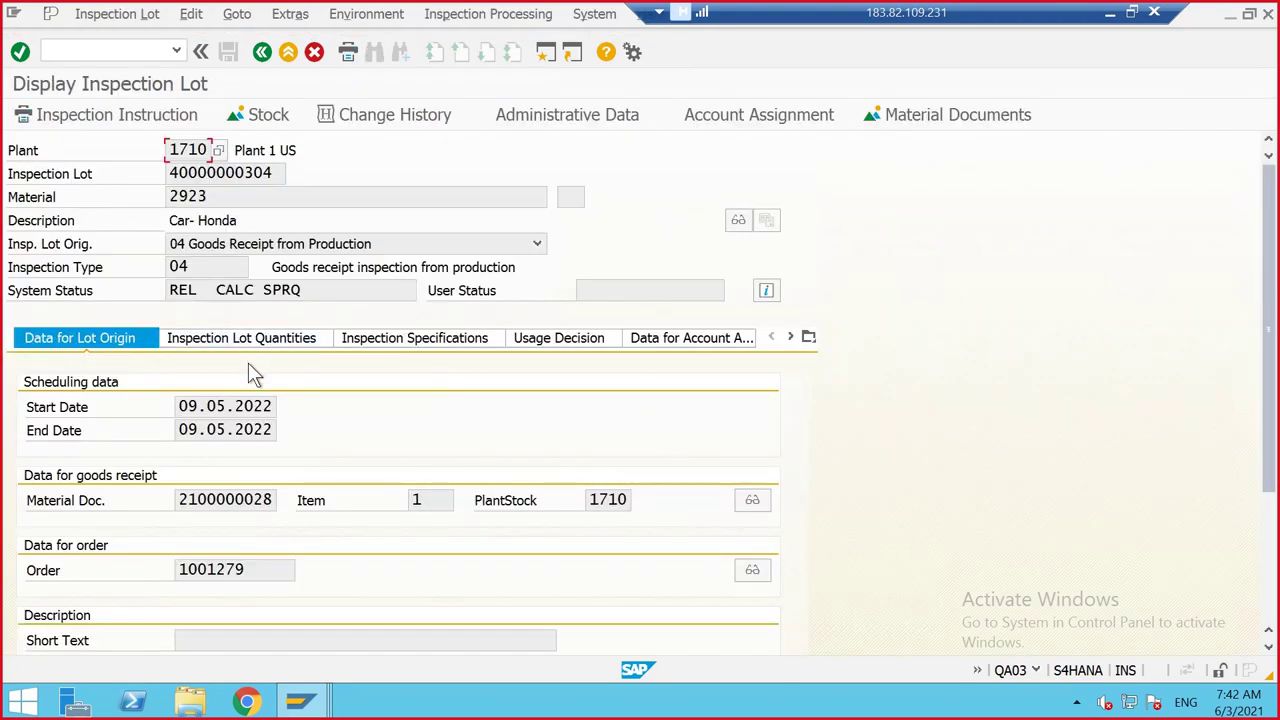
pyautogui.scroll(-1, 248, 362)
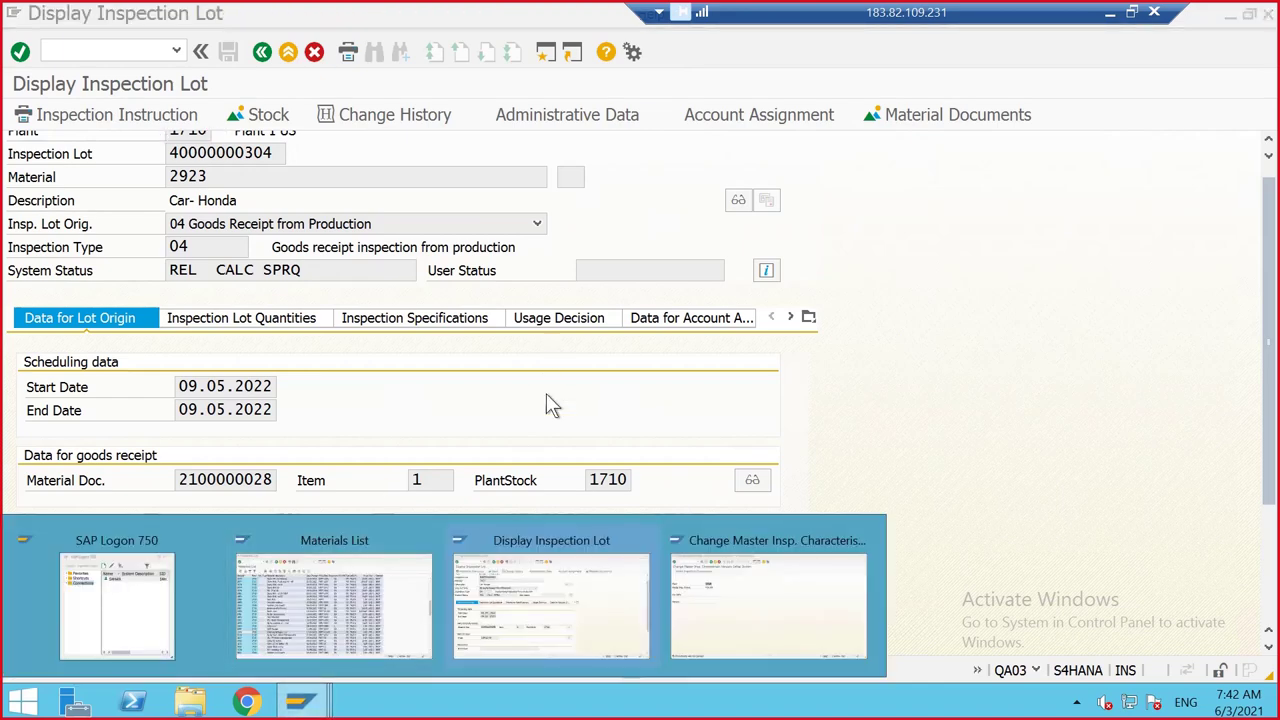
pyautogui.click(254, 550)
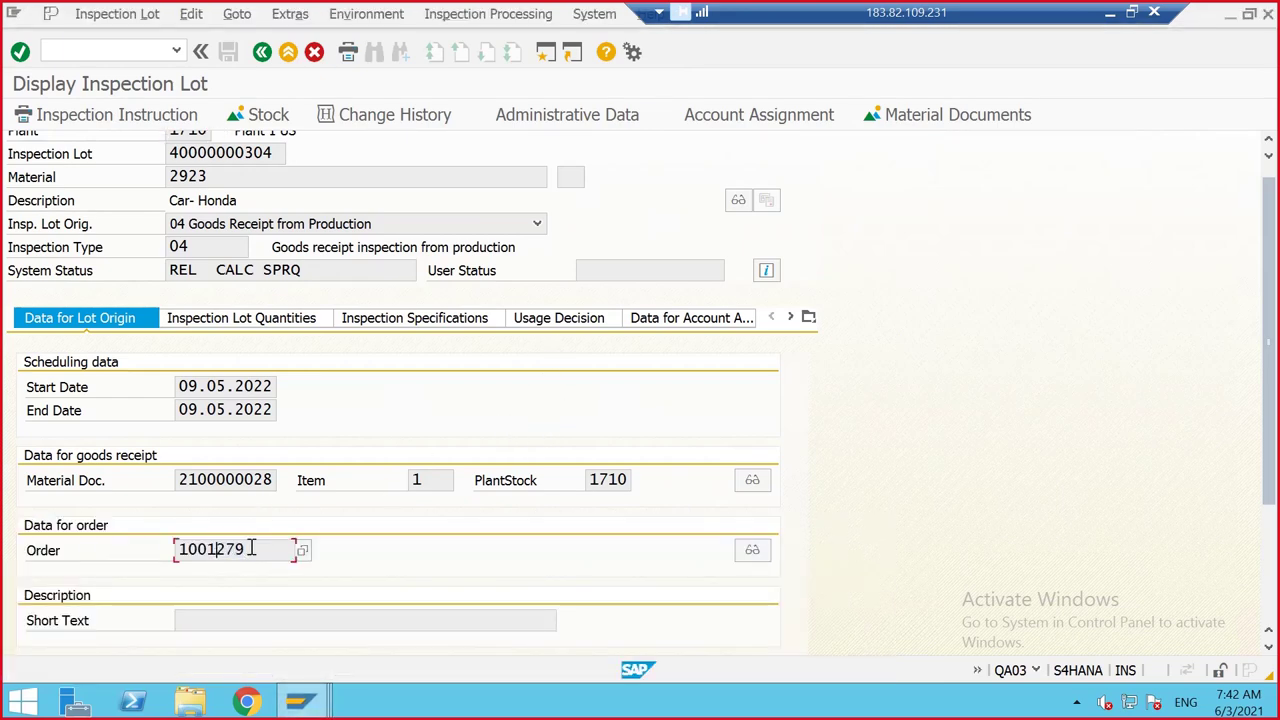
# Check the lot quantity and sample size in the inspection lot's quantity data
pyautogui.click(241, 318)
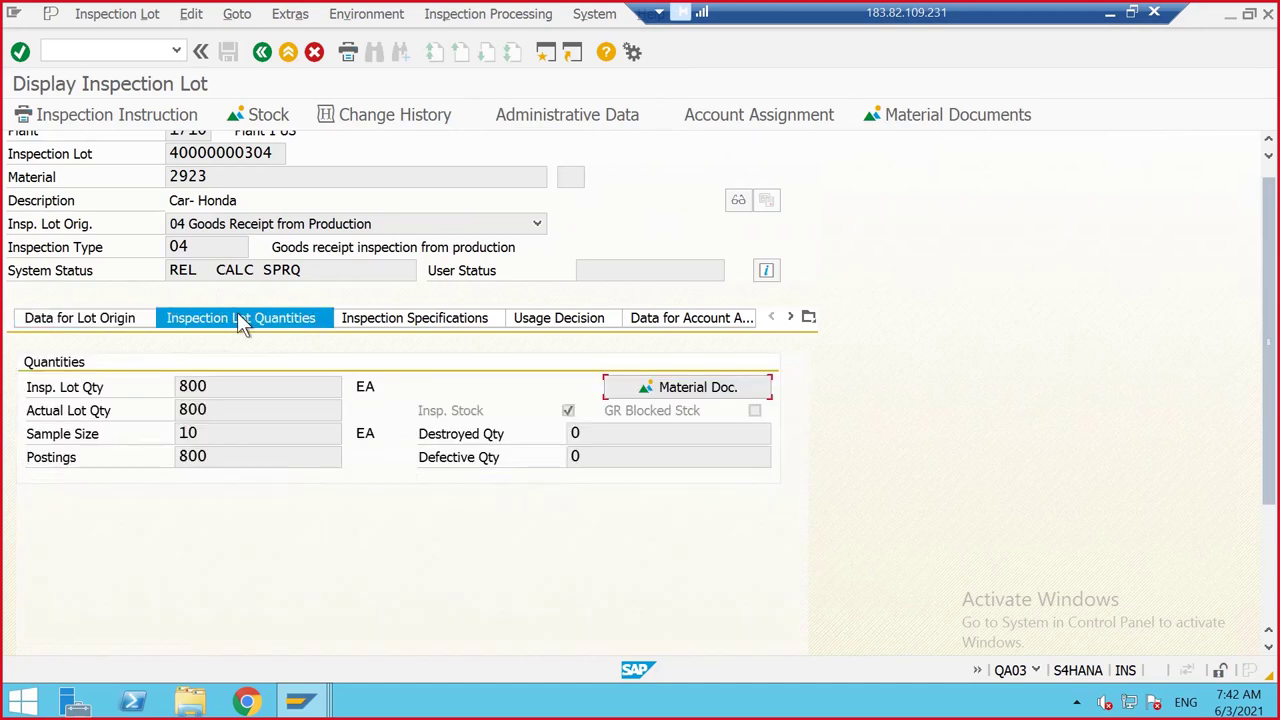
pyautogui.moveTo(210, 386); pyautogui.dragTo(170, 434)
pyautogui.click(184, 437)
pyautogui.click(170, 434)
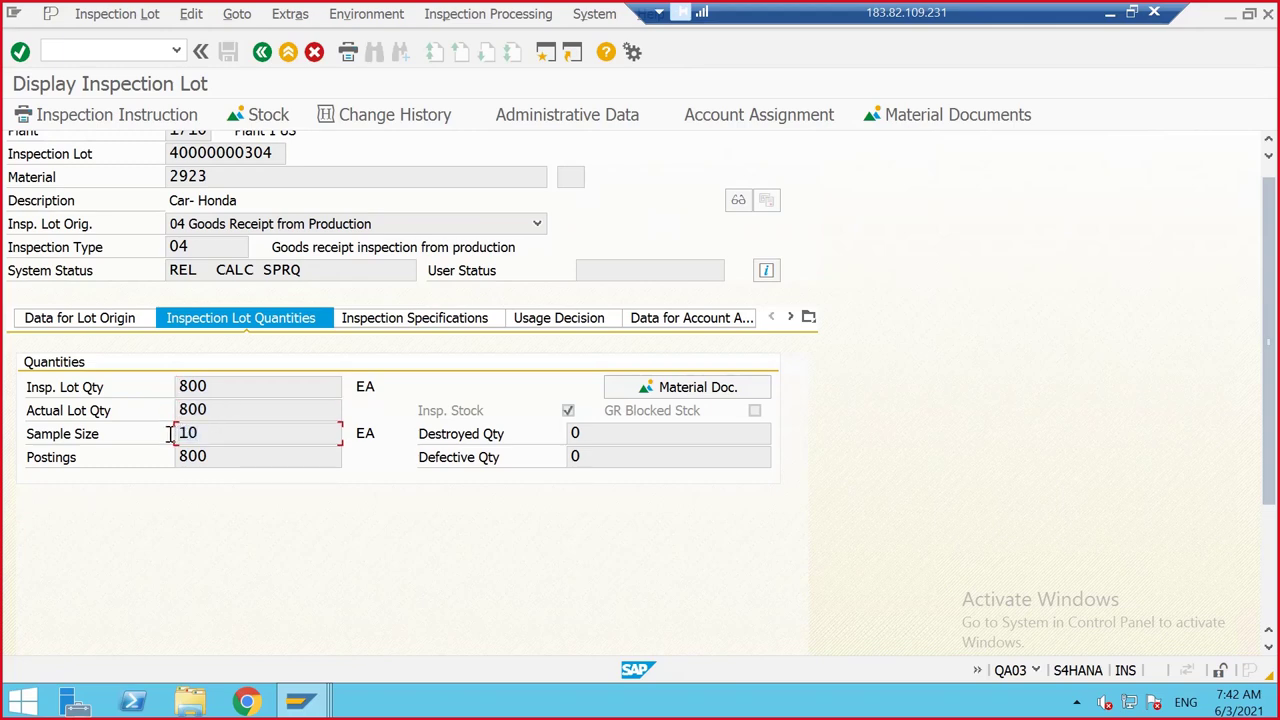
# Examine the inspection lot's assigned specification group and group counter, and view its usage decision data
pyautogui.click(401, 320)
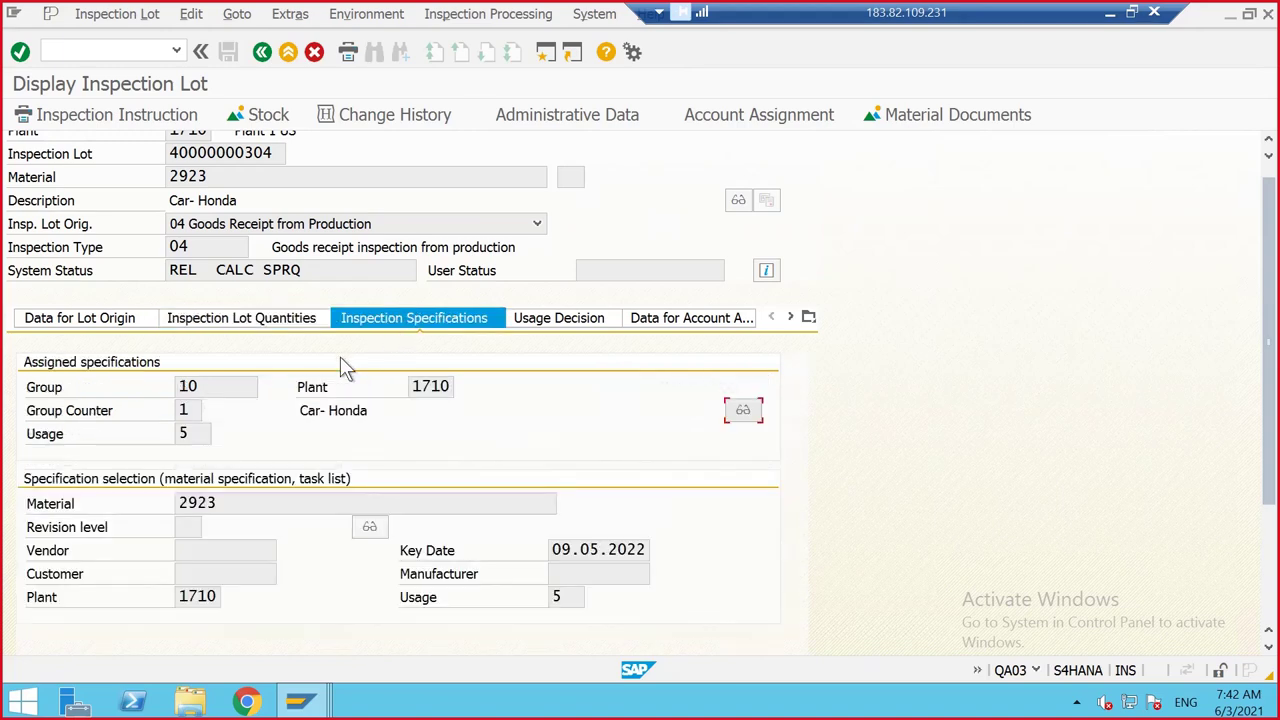
pyautogui.click(199, 385)
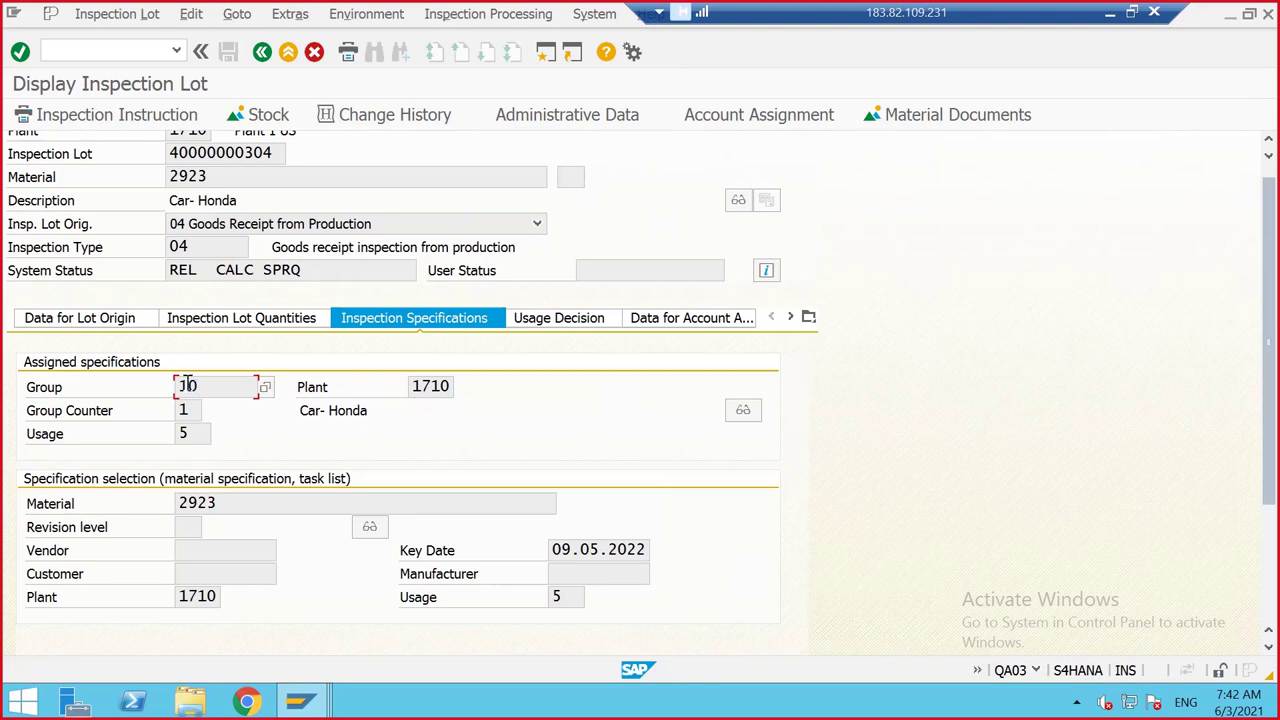
pyautogui.click(184, 412)
pyautogui.scroll(-2, 185, 425)
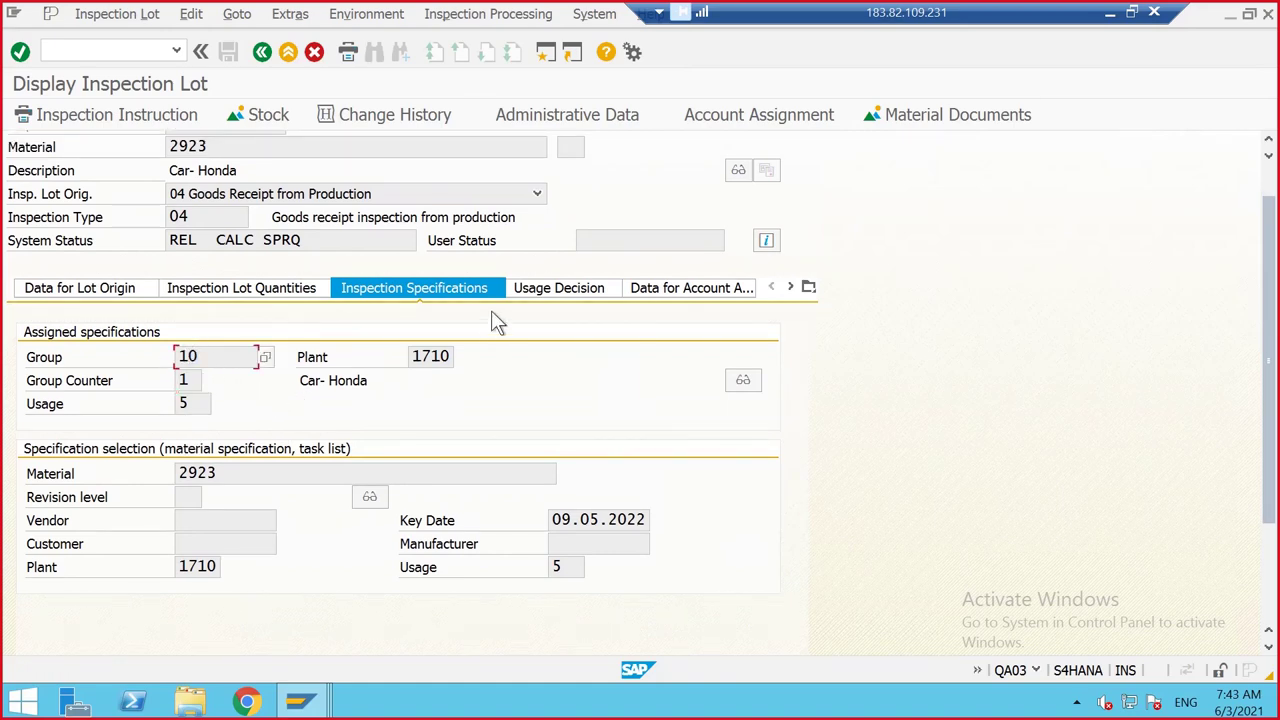
pyautogui.click(515, 295)
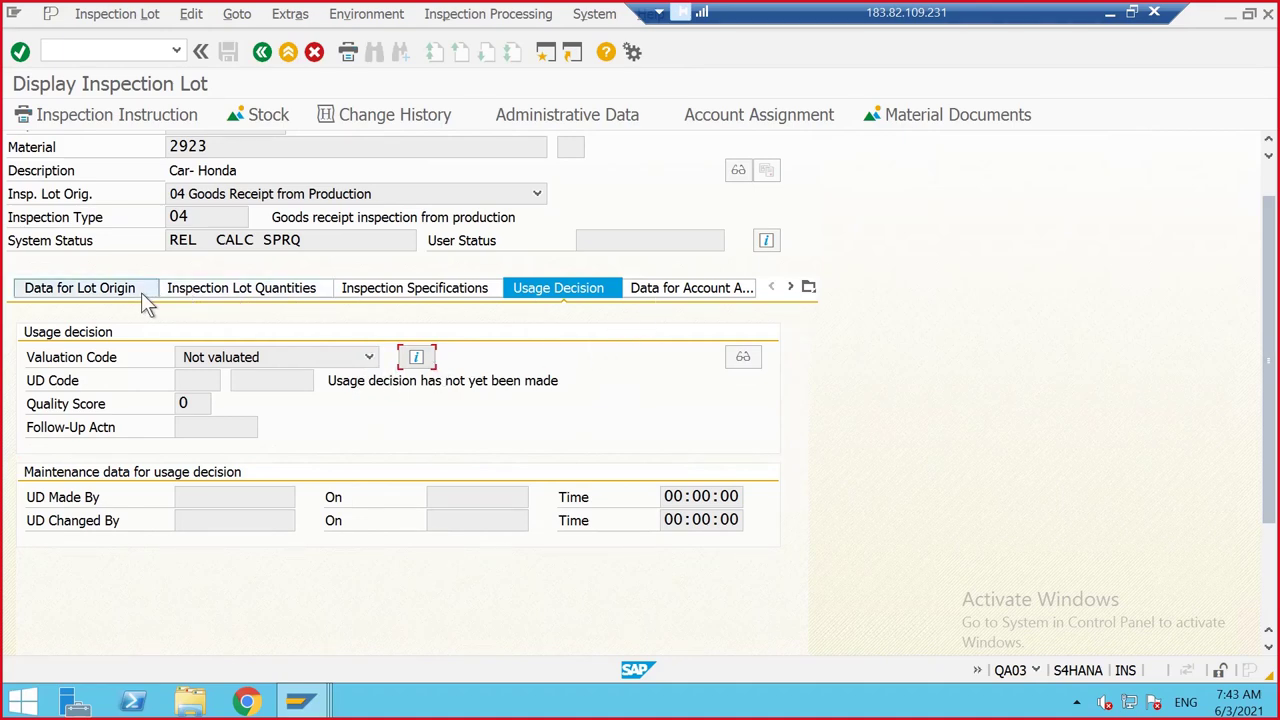
# Return from the inspection lot display to the worklist and open results recording for the material 2923 lot
pyautogui.click(118, 300)
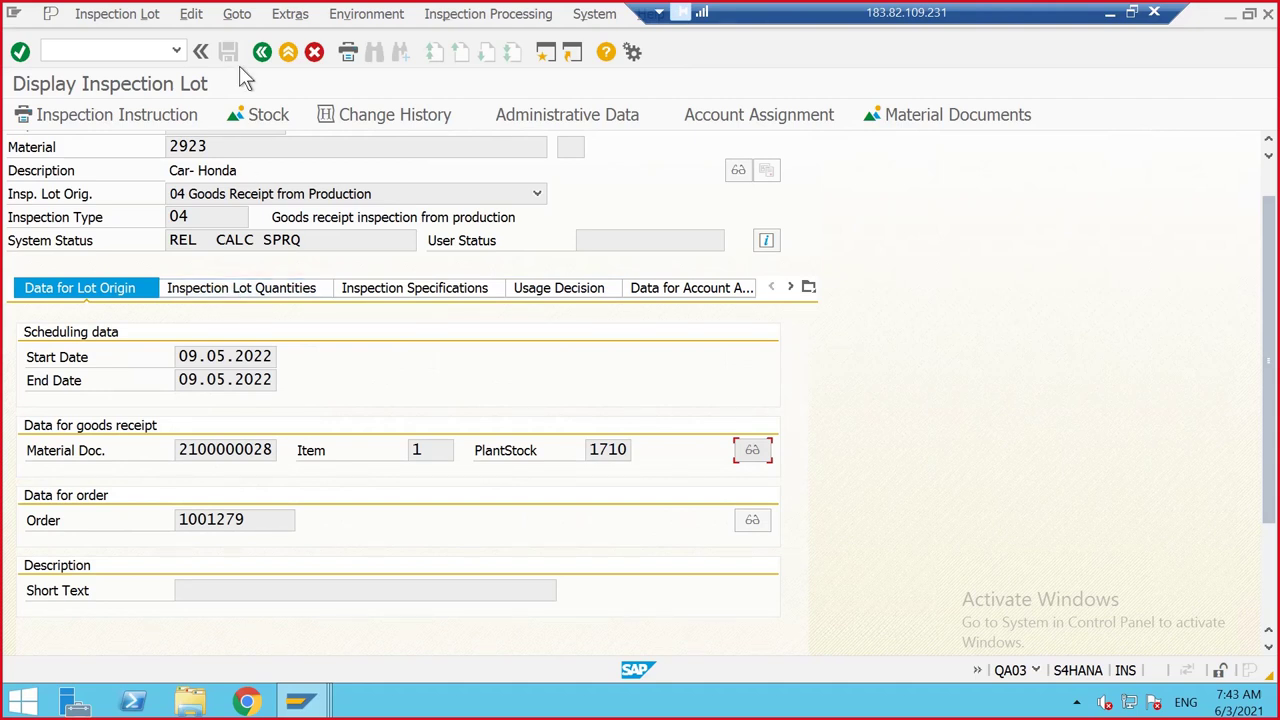
pyautogui.click(262, 52)
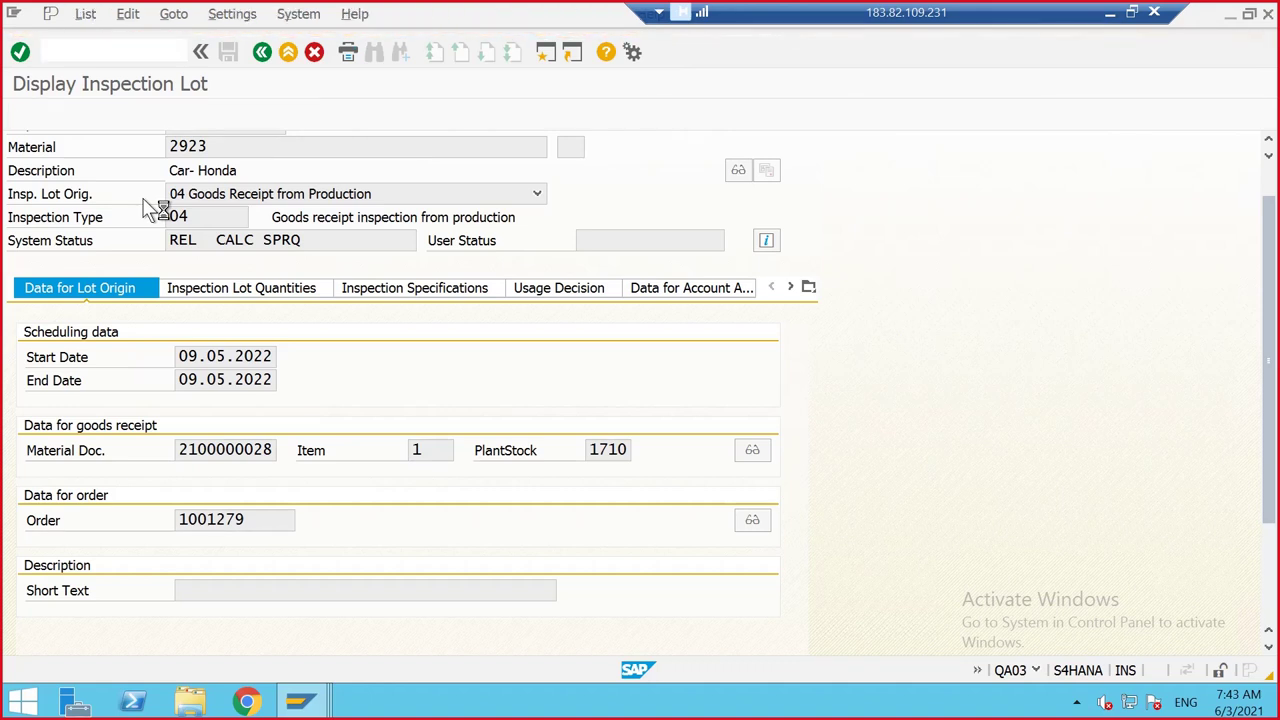
pyautogui.click(10, 163)
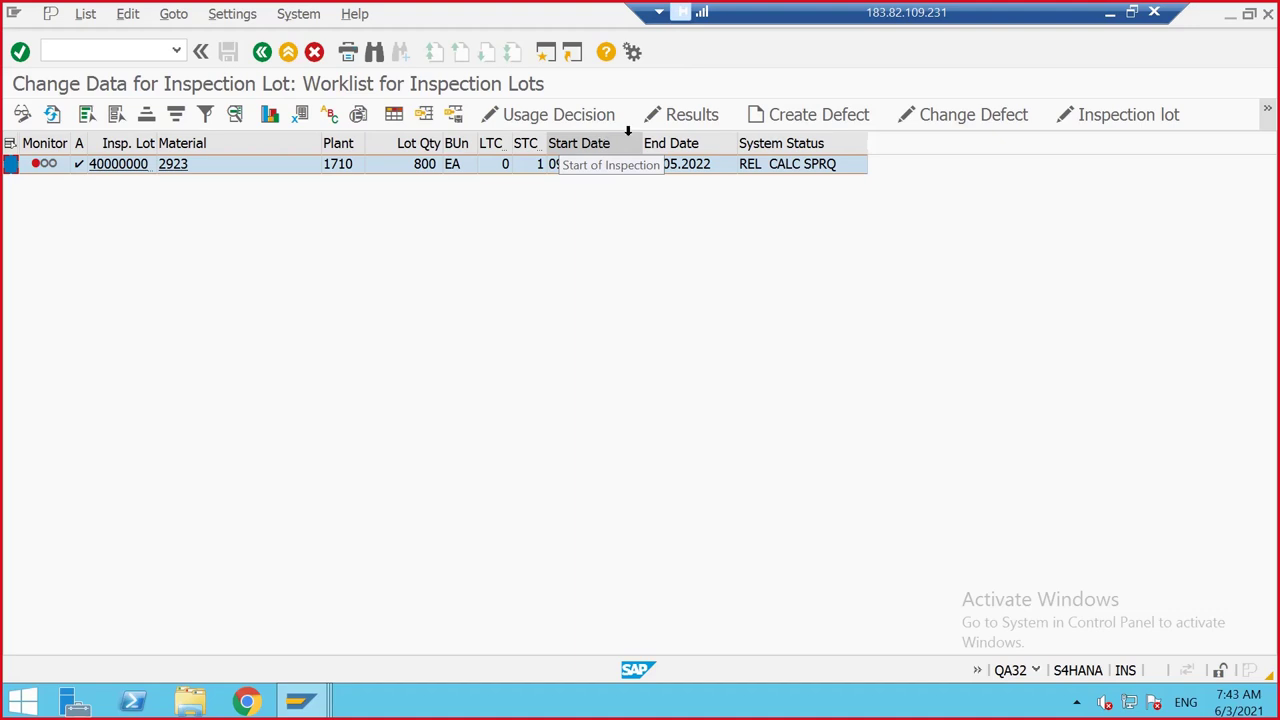
pyautogui.click(698, 119)
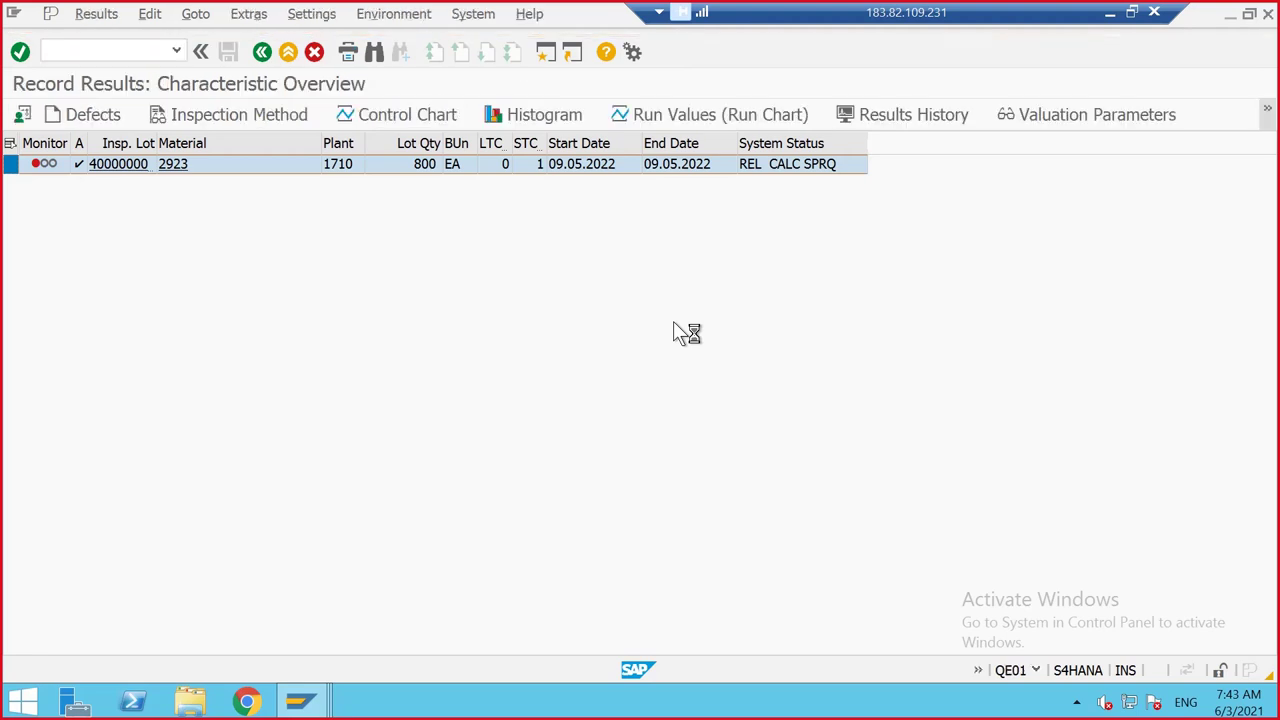
# Record 10 inspected units with result OK for the COLOR characteristic and save the inspection results
pyautogui.click(565, 381)
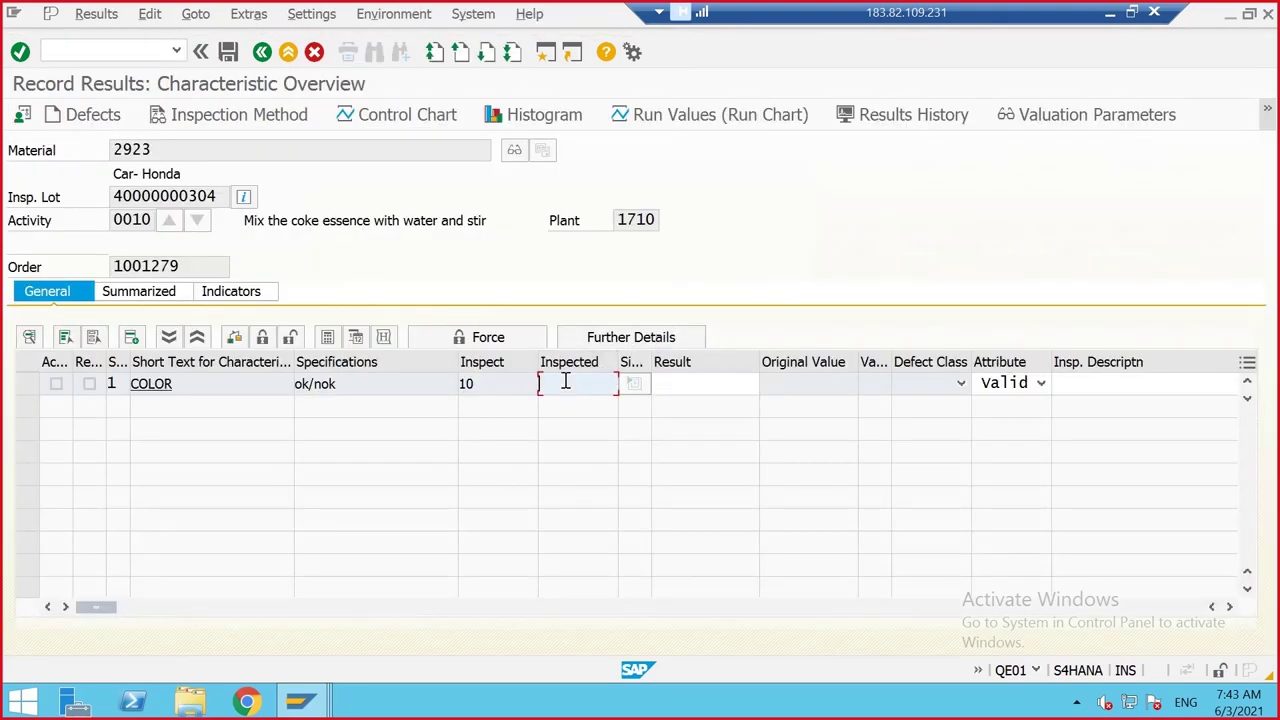
pyautogui.write('10')
pyautogui.click(474, 386)
pyautogui.click(562, 390)
pyautogui.doubleClick(742, 384)
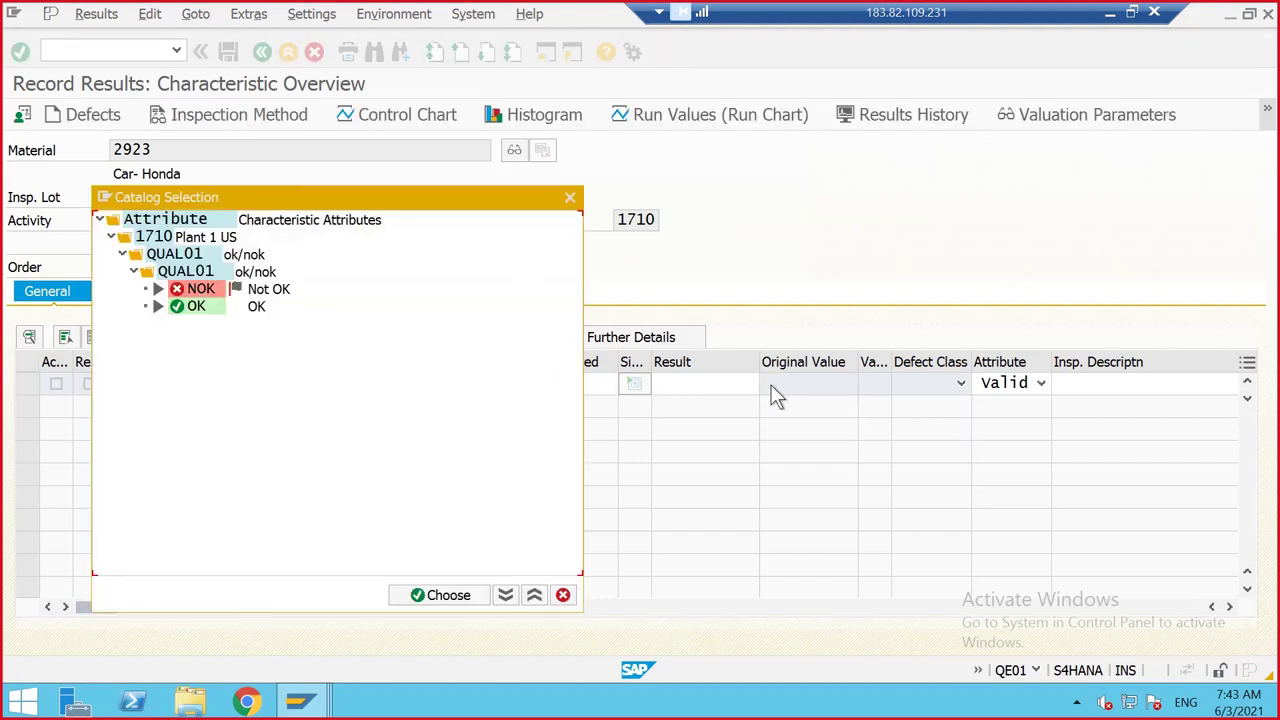
pyautogui.doubleClick(188, 307)
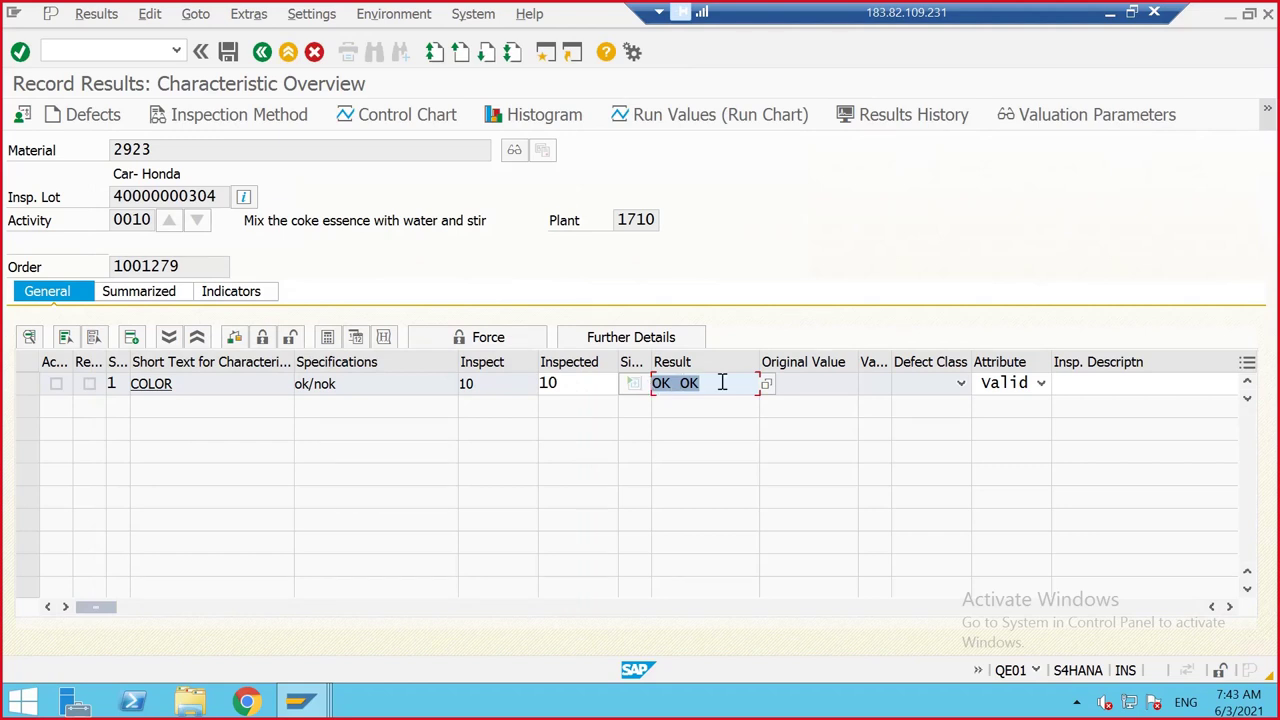
pyautogui.press('Return')
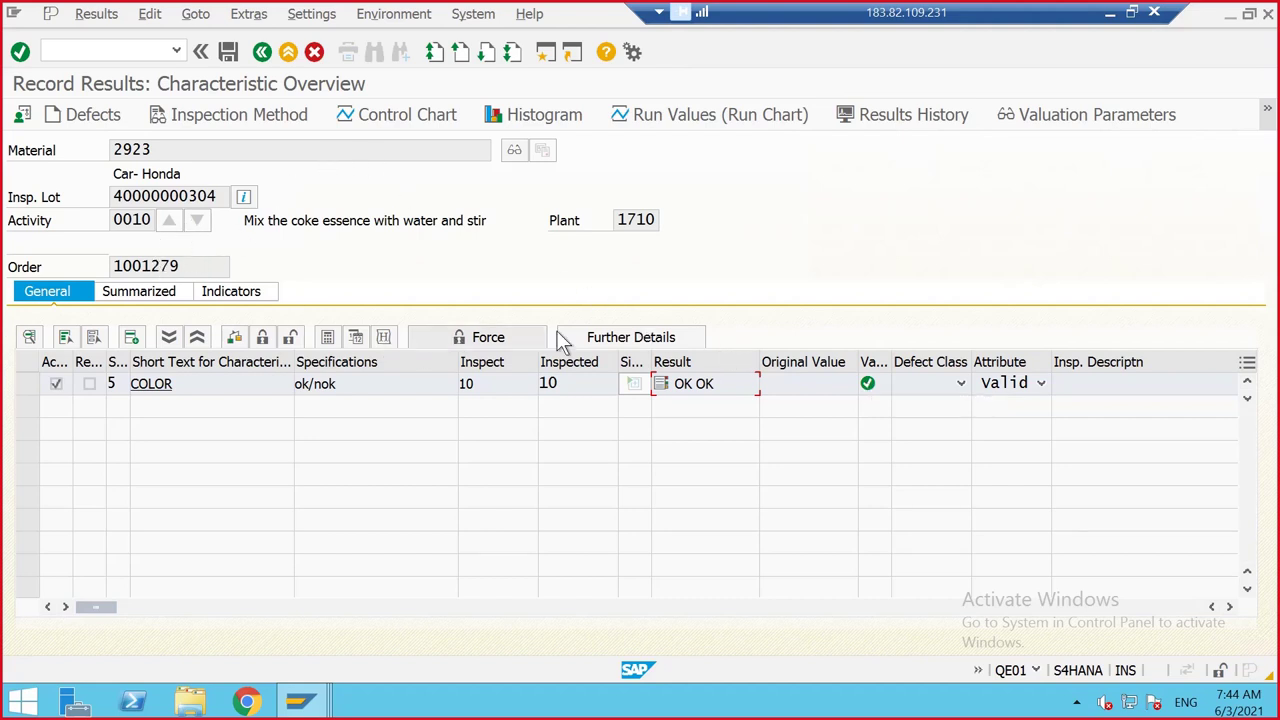
pyautogui.click(228, 51)
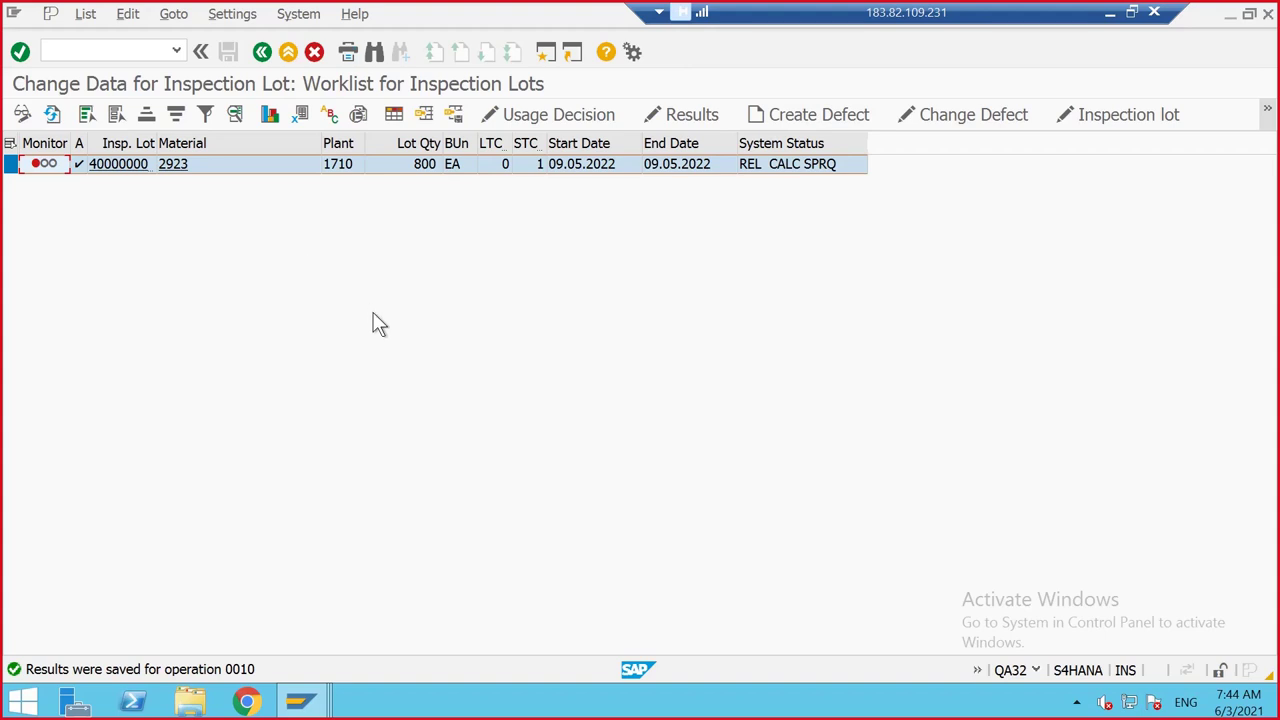
# Record usage decision code A1, Accepted-unrestricted stock, from code group UD04 for the material 2923 lot
pyautogui.click(548, 116)
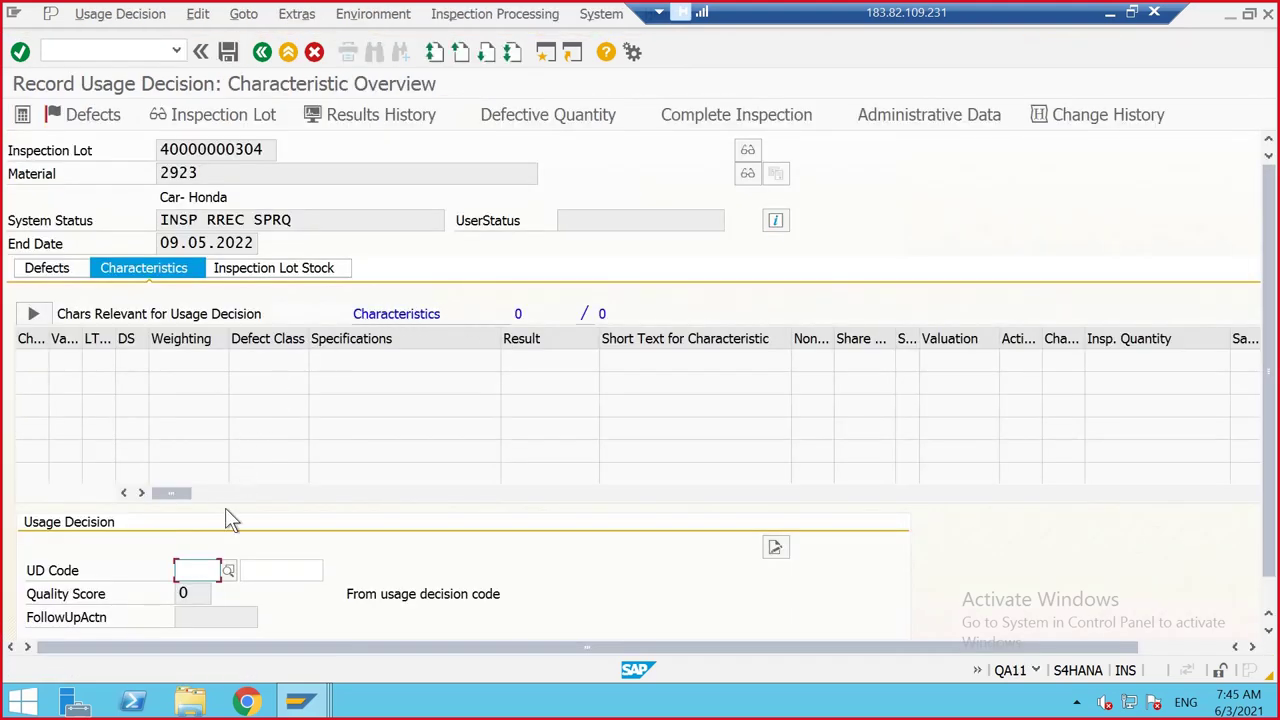
pyautogui.click(228, 570)
pyautogui.moveTo(297, 199); pyautogui.dragTo(685, 118)
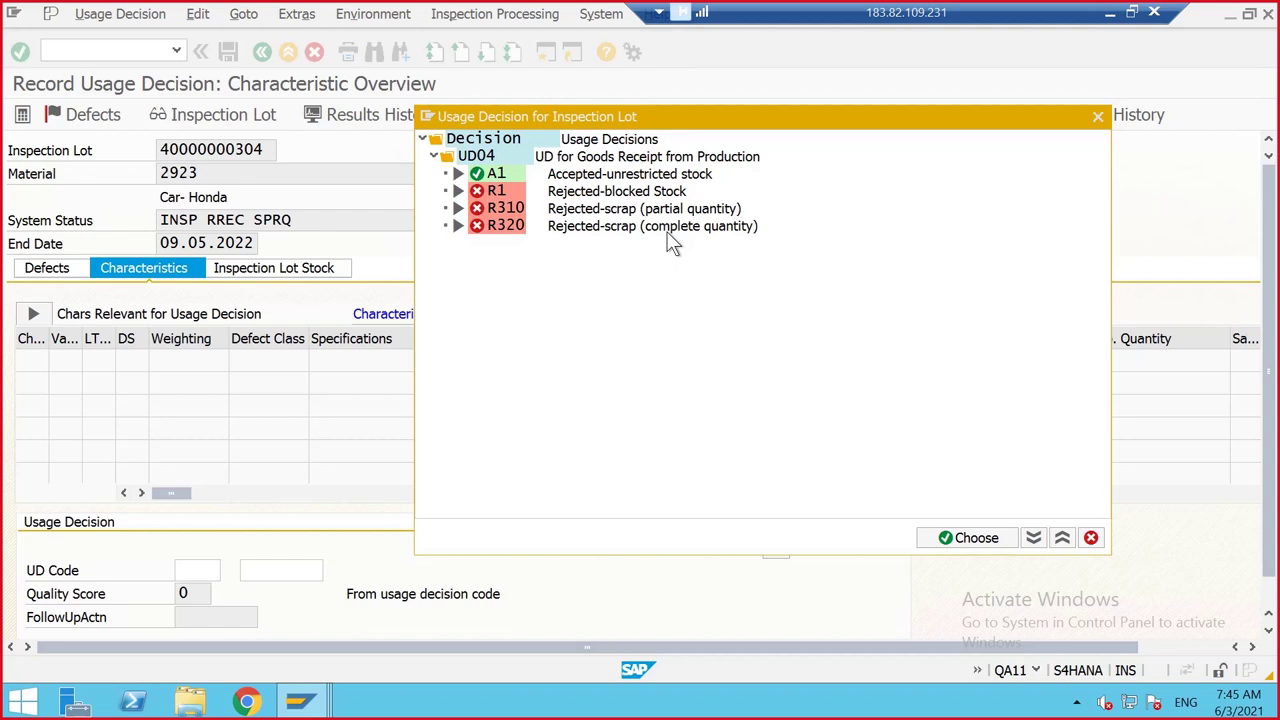
pyautogui.doubleClick(610, 174)
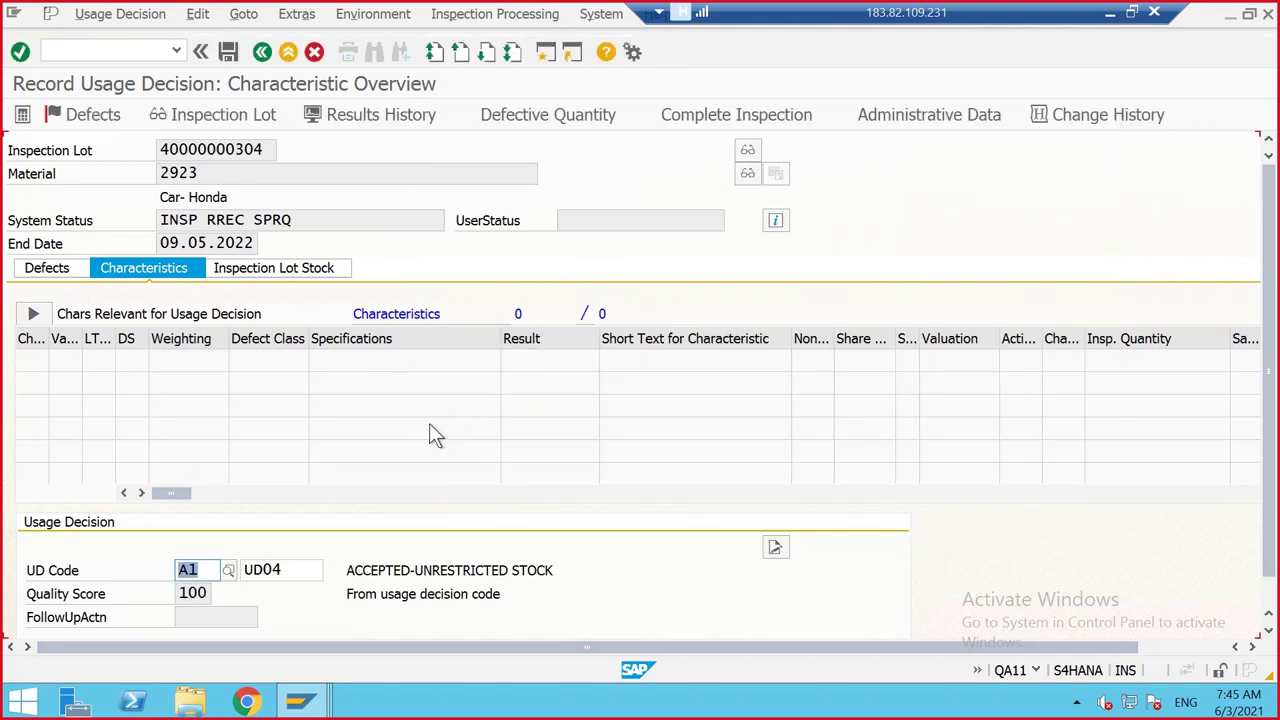
pyautogui.scroll(-1, 429, 423)
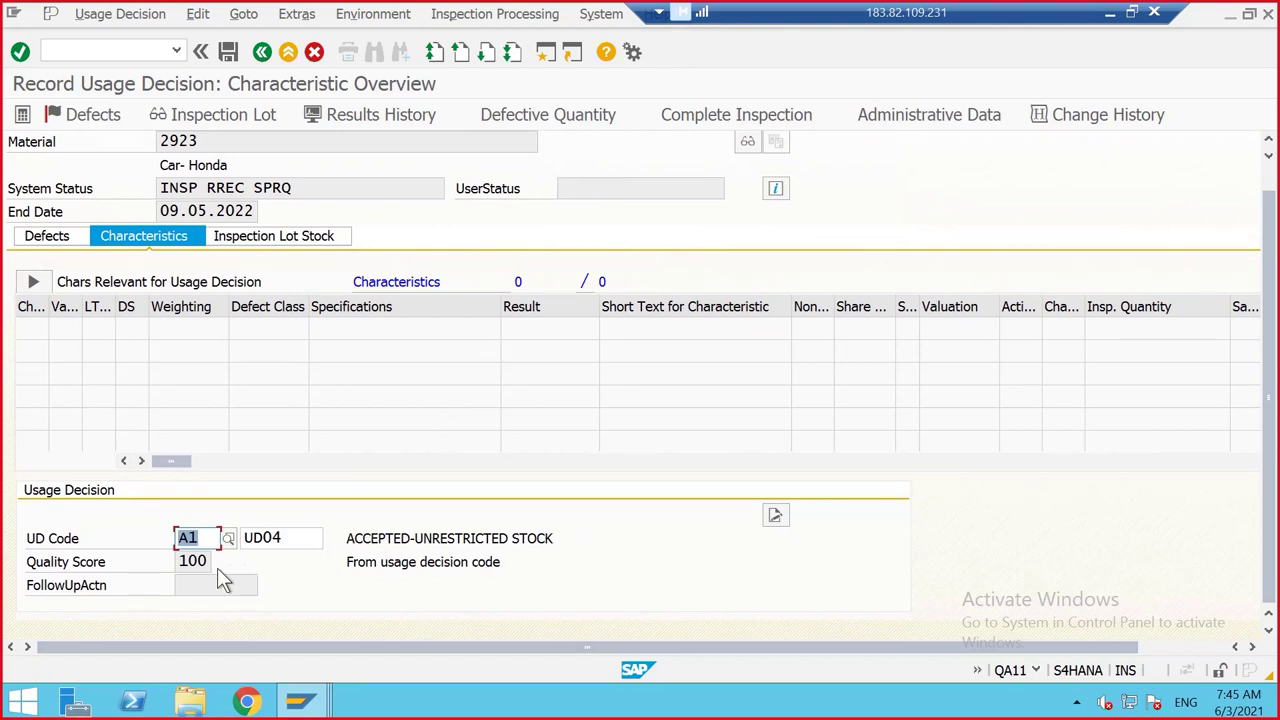
pyautogui.press('Tab')
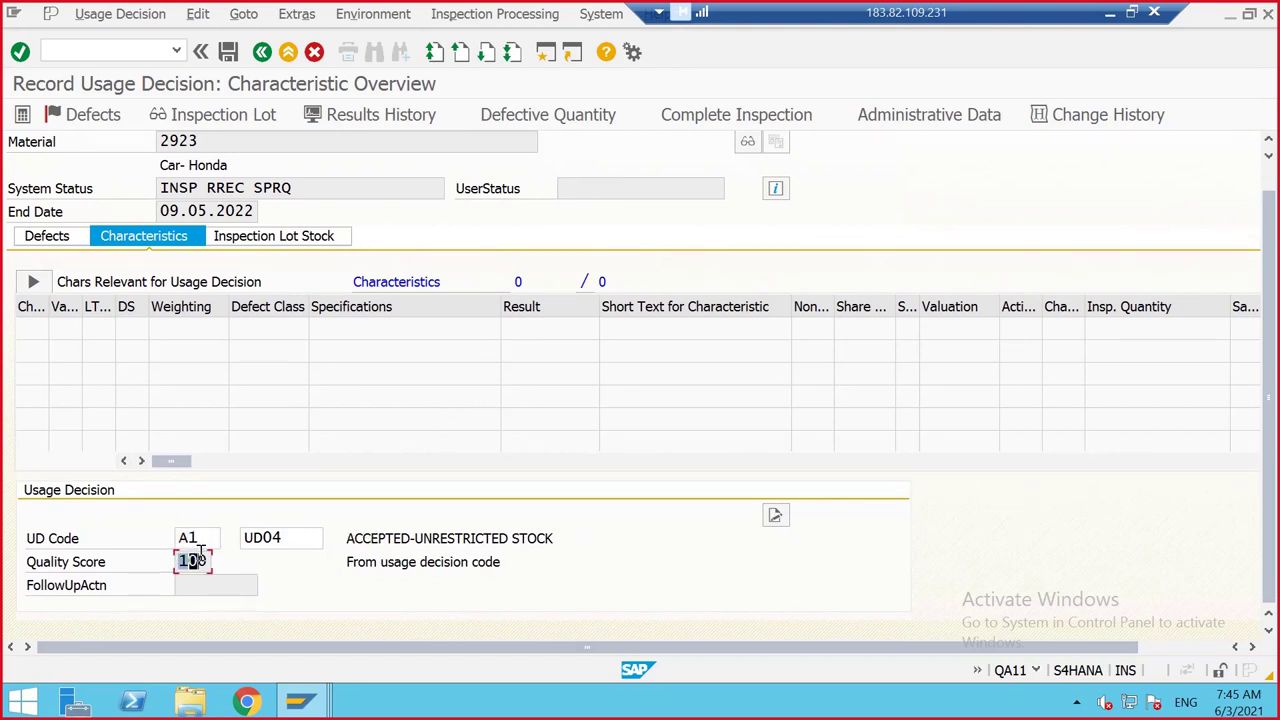
pyautogui.click(201, 556)
pyautogui.press('Return')
pyautogui.scroll(-1, 300, 510)
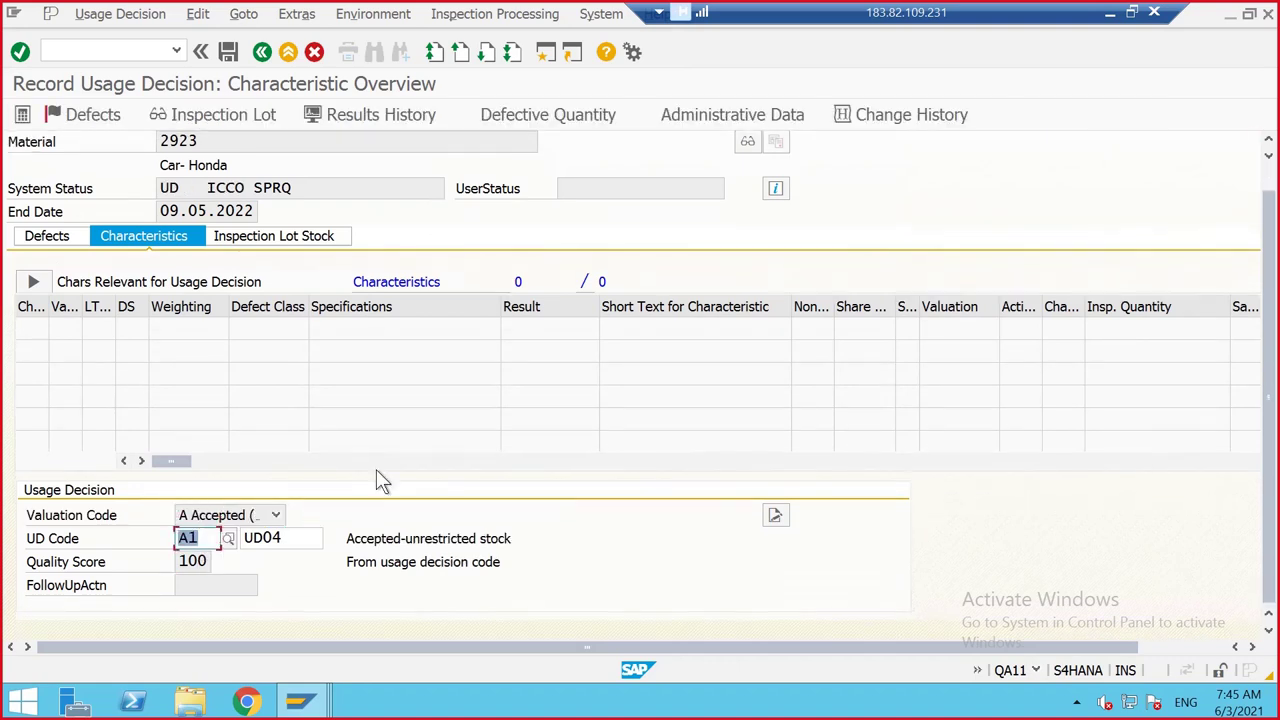
pyautogui.scroll(1, 490, 517)
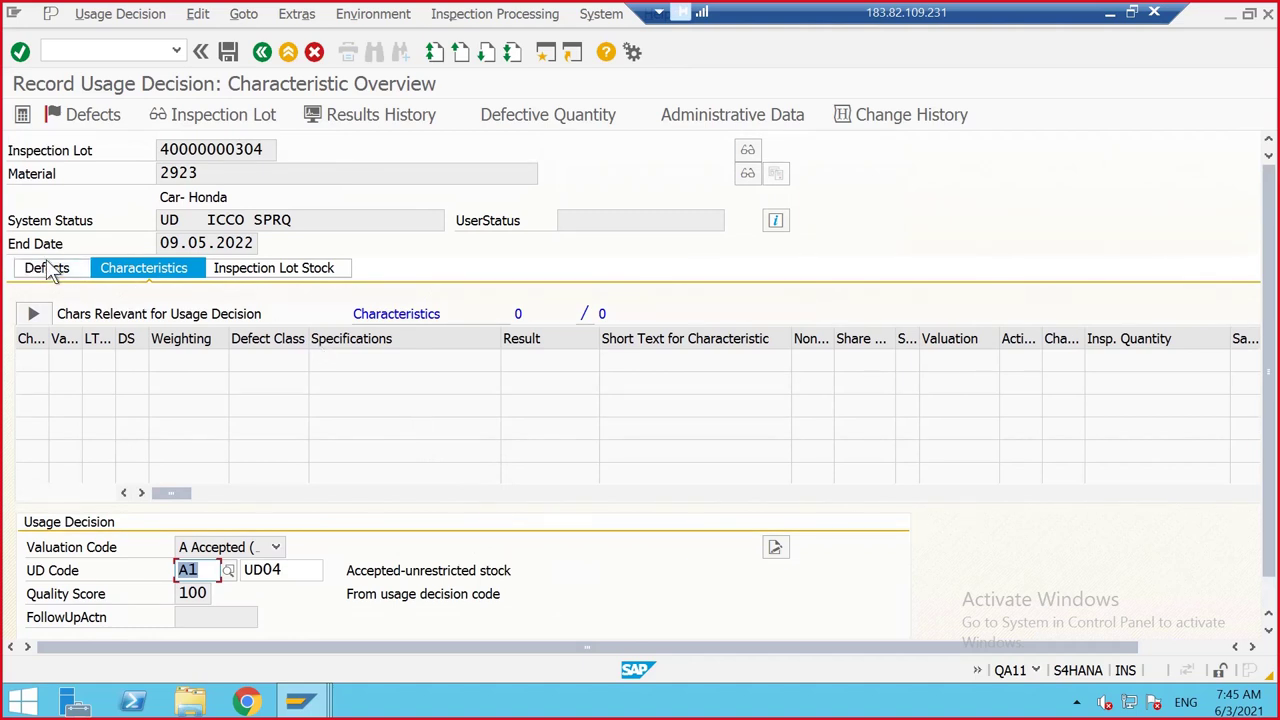
# Post the lot's 800 EA to unrestricted use in storage location 171A and save the usage decision
pyautogui.click(243, 275)
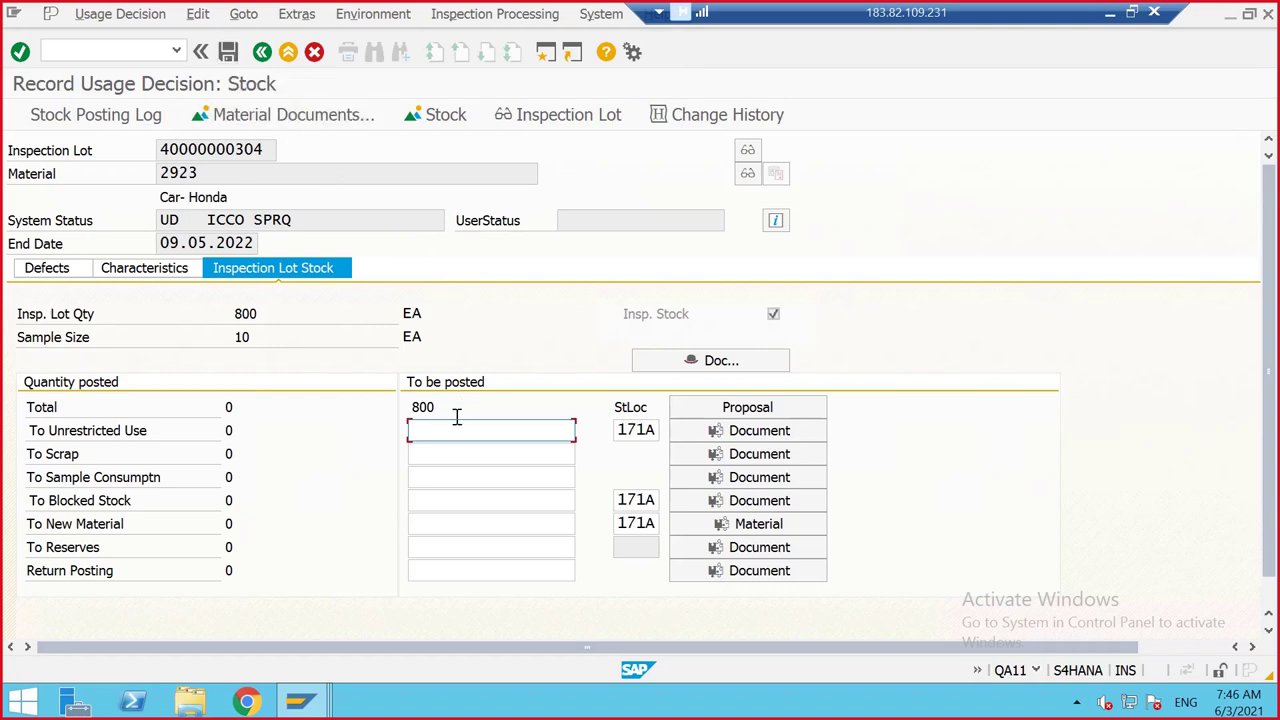
pyautogui.click(404, 430)
pyautogui.click(228, 51)
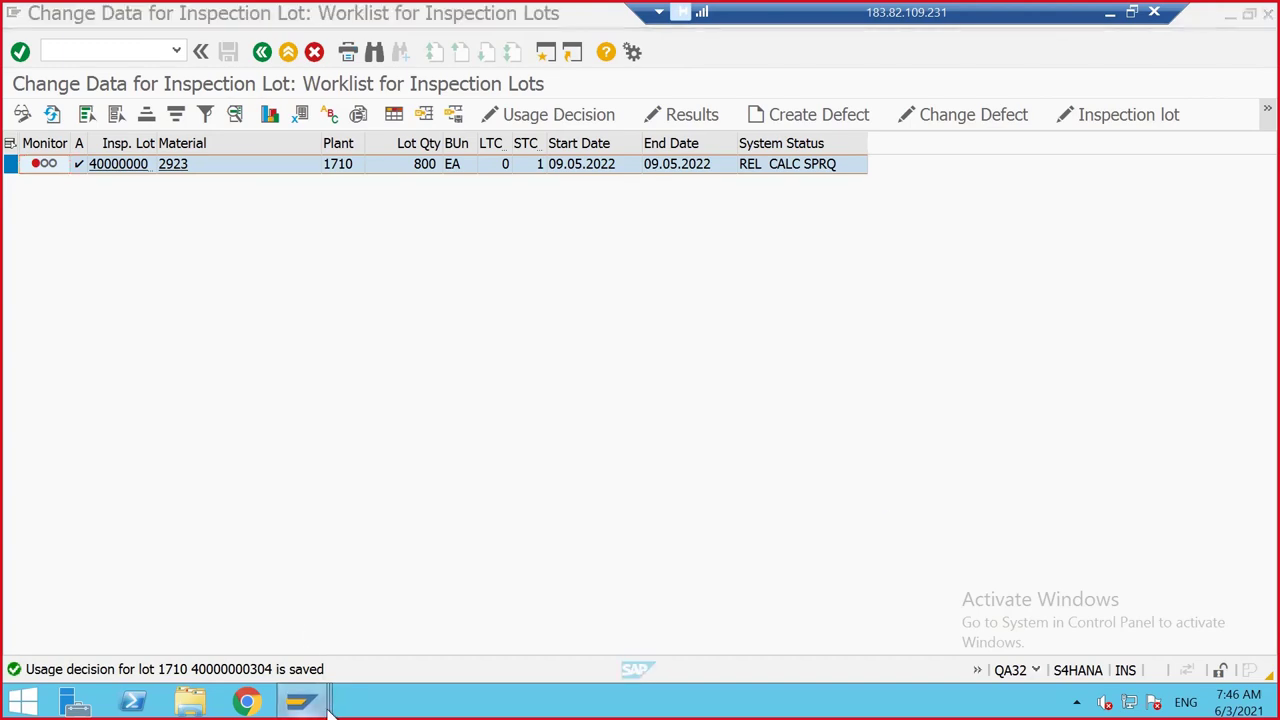
# Switch to the other SAP session and run the MMBE stock overview for material 2923, plant 1710, storage location 171A
pyautogui.moveTo(328, 706)
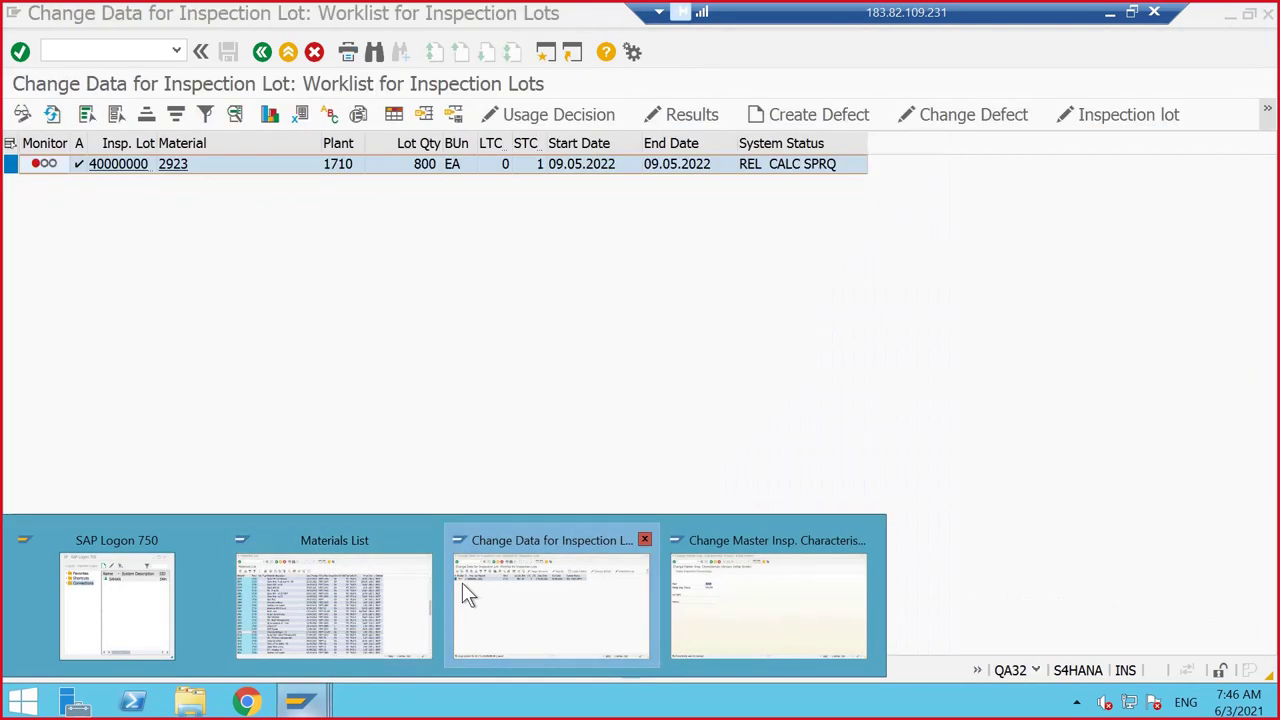
pyautogui.click(786, 590)
pyautogui.click(112, 44)
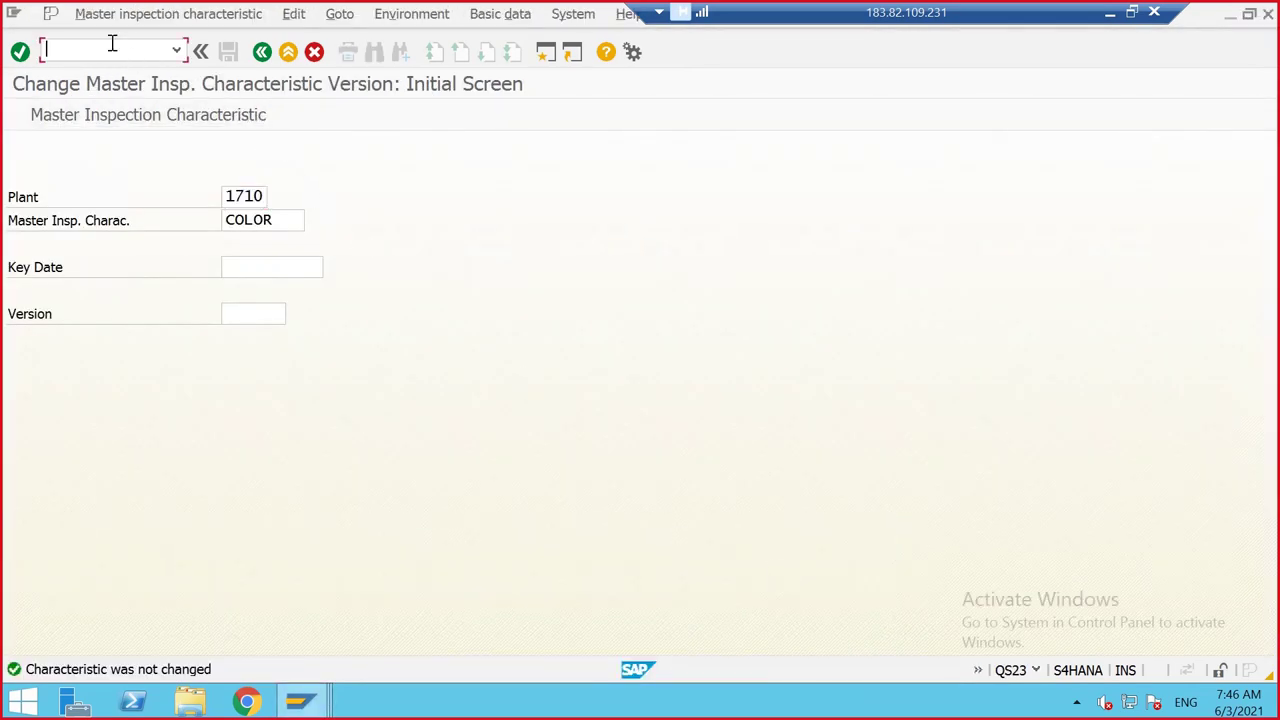
pyautogui.write('/nqs24')
pyautogui.press('Return')
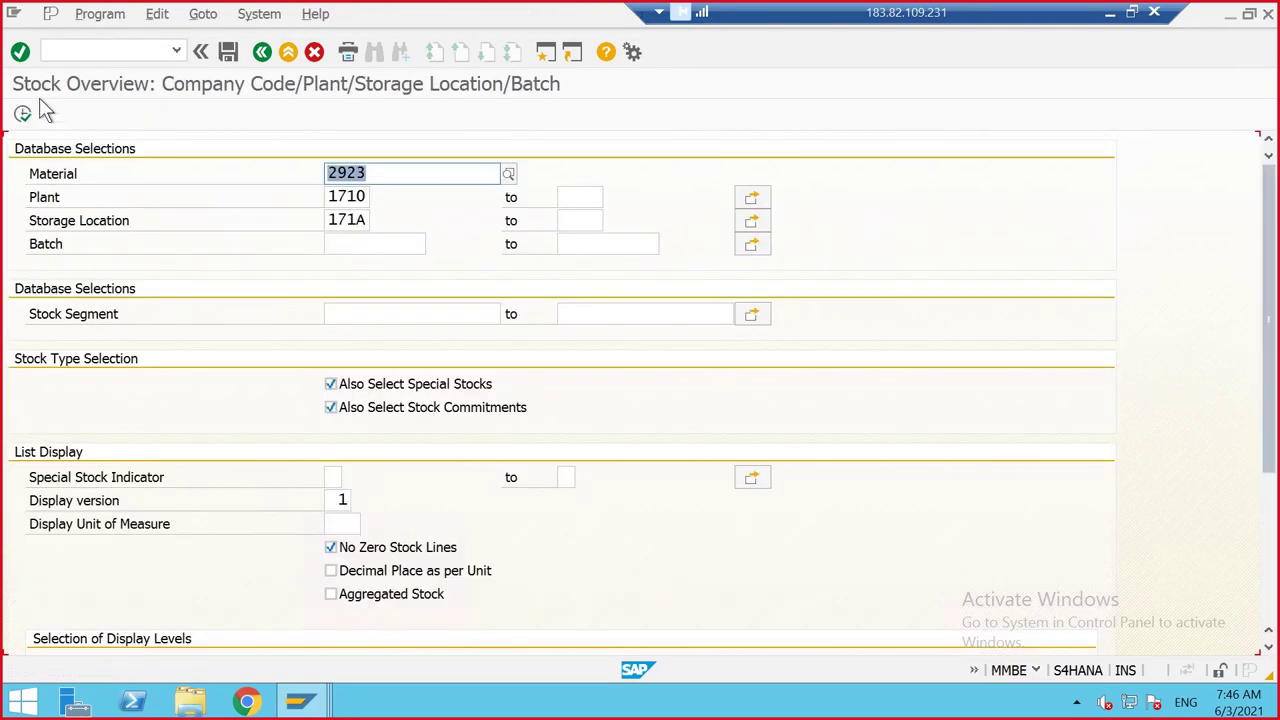
pyautogui.click(29, 115)
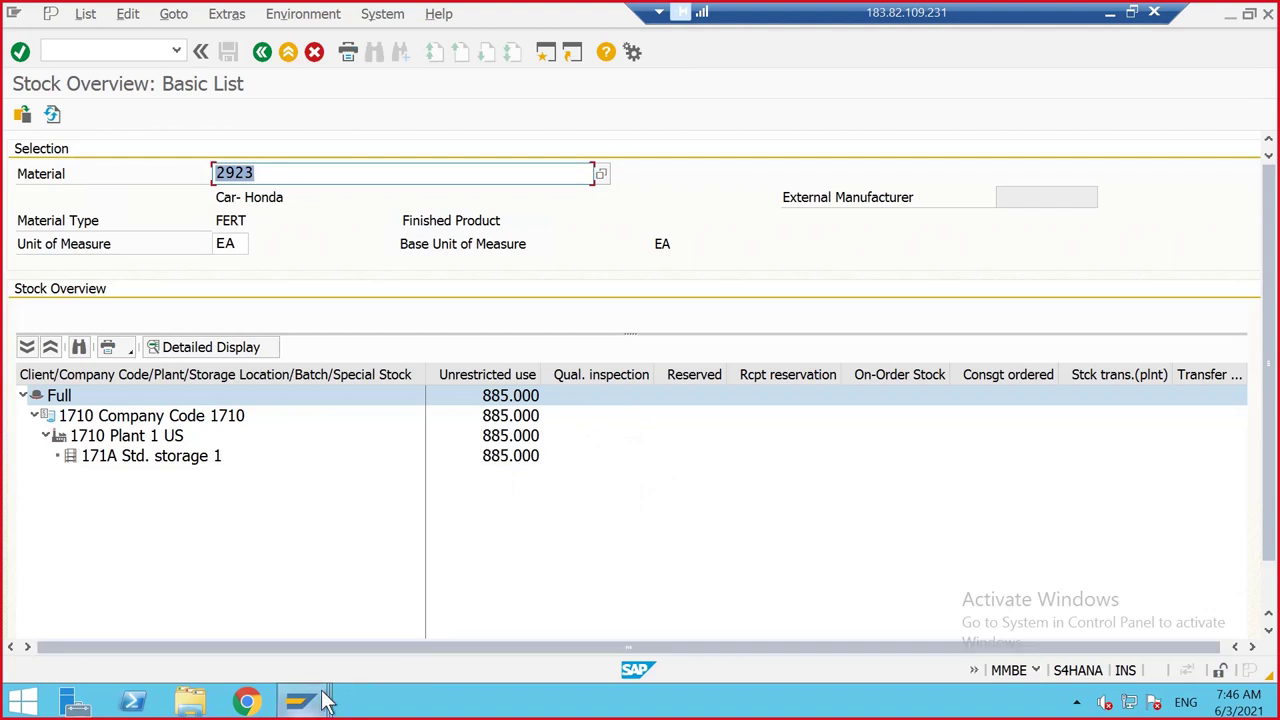
# Open transaction MM03 in a new session to display material 2923
pyautogui.moveTo(322, 700)
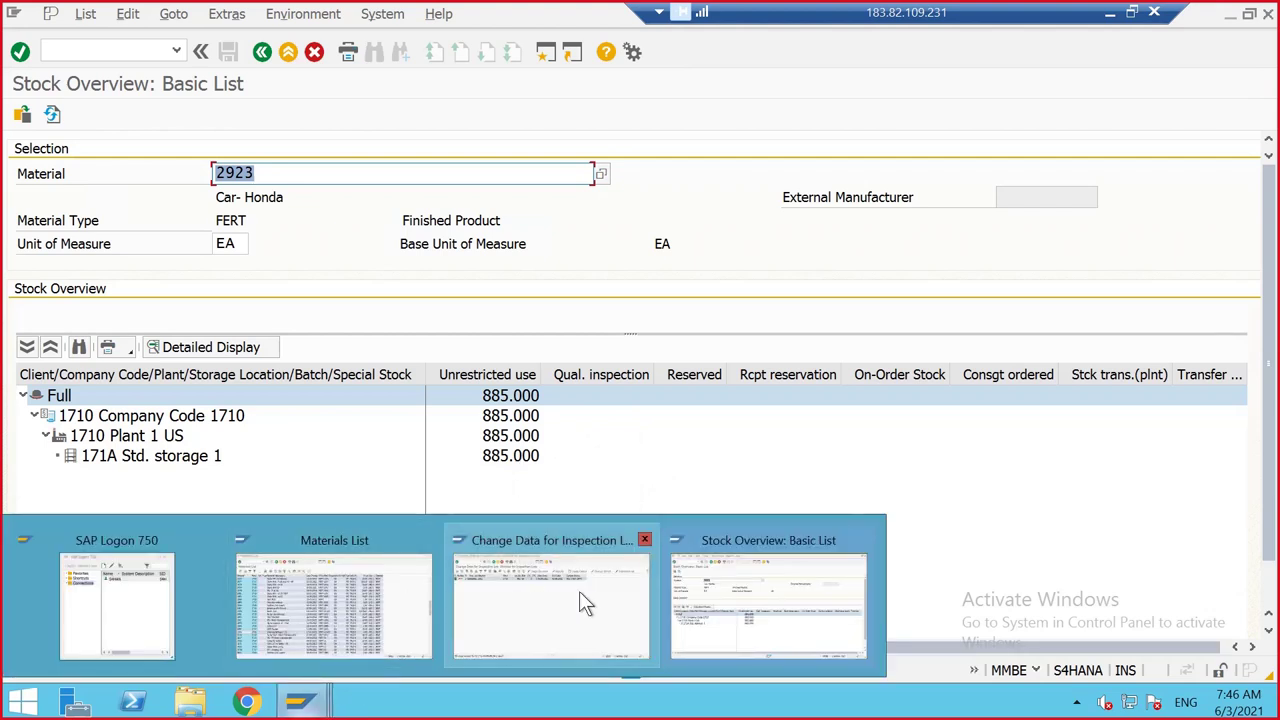
pyautogui.moveTo(579, 591)
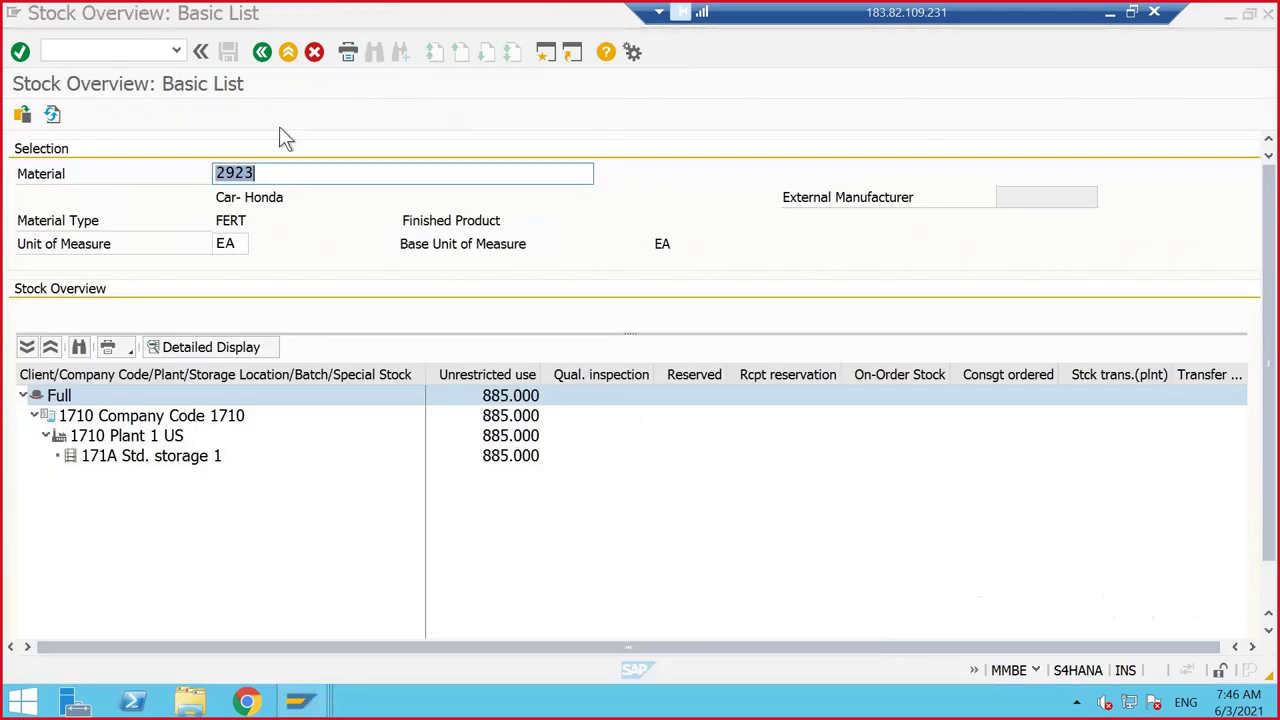
pyautogui.click(165, 50)
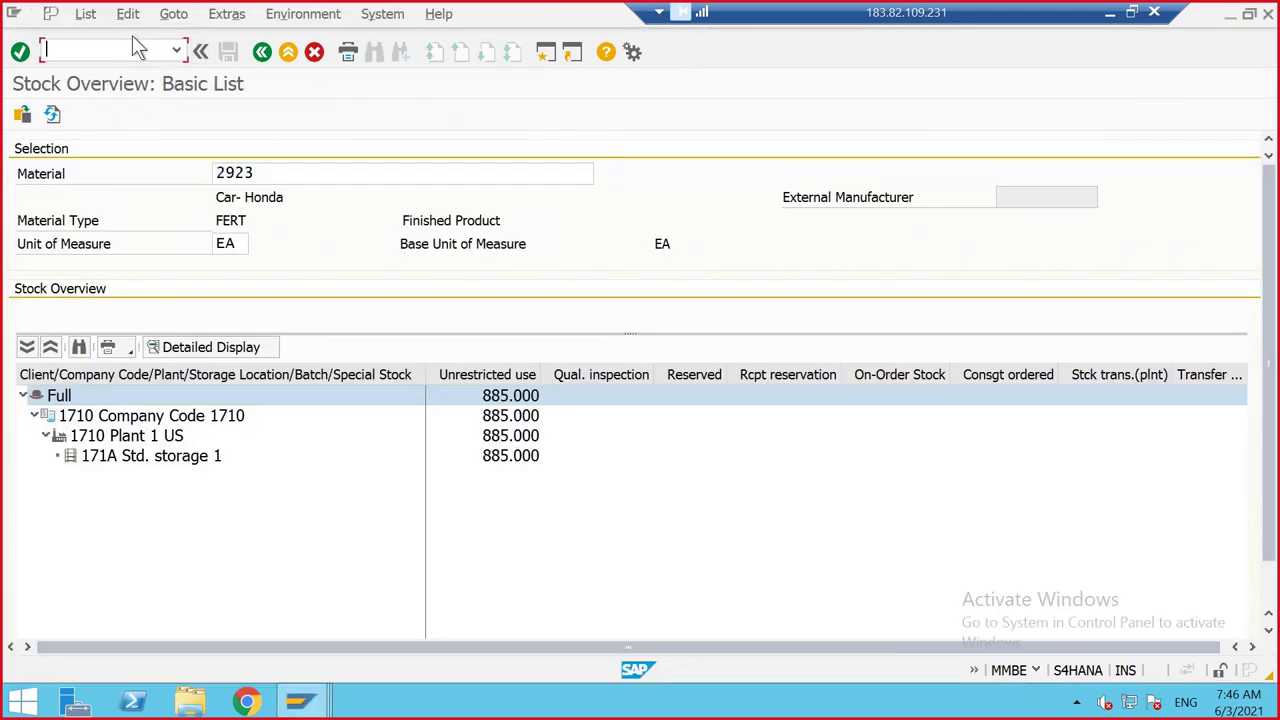
pyautogui.write('/OMMB')
pyautogui.press('BackSpace')
pyautogui.write('O3')
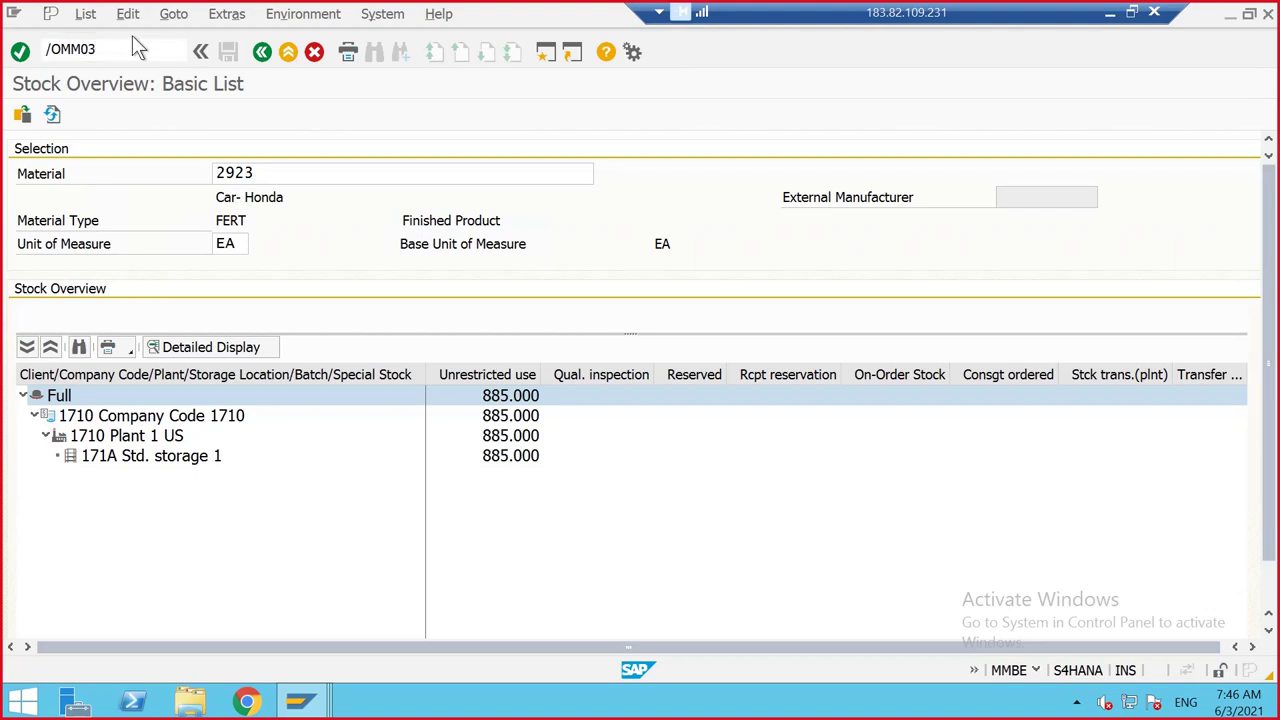
pyautogui.press('Return')
# Add the Quality Management view to the selection for material 2923 and accept plant 1710 with storage location 171A
pyautogui.press('Return')
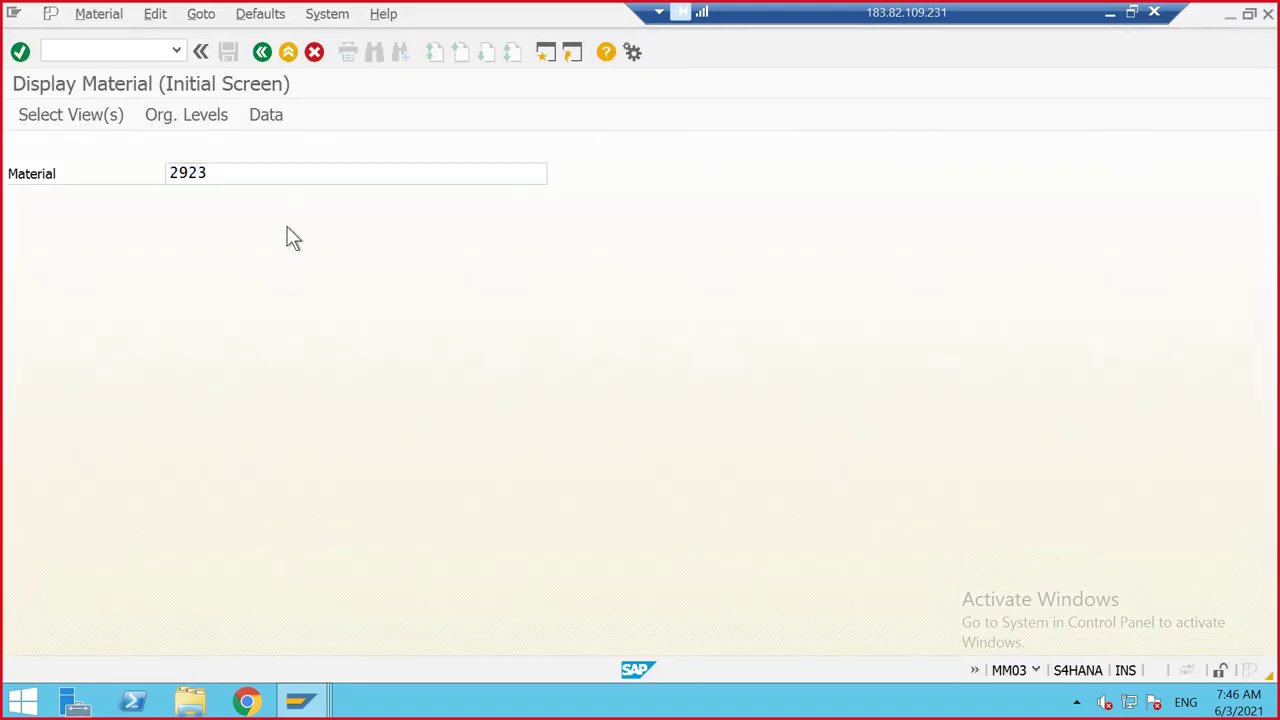
pyautogui.scroll(-2, 449, 464)
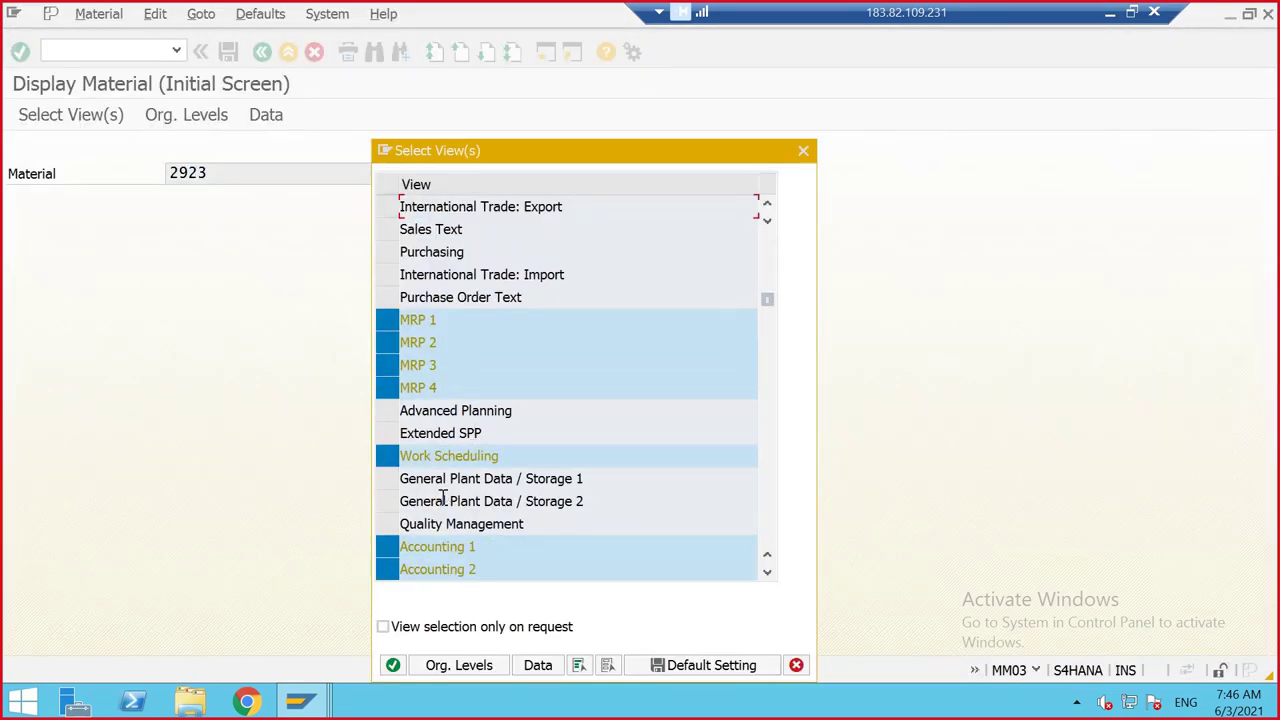
pyautogui.scroll(-1, 516, 540)
pyautogui.click(388, 456)
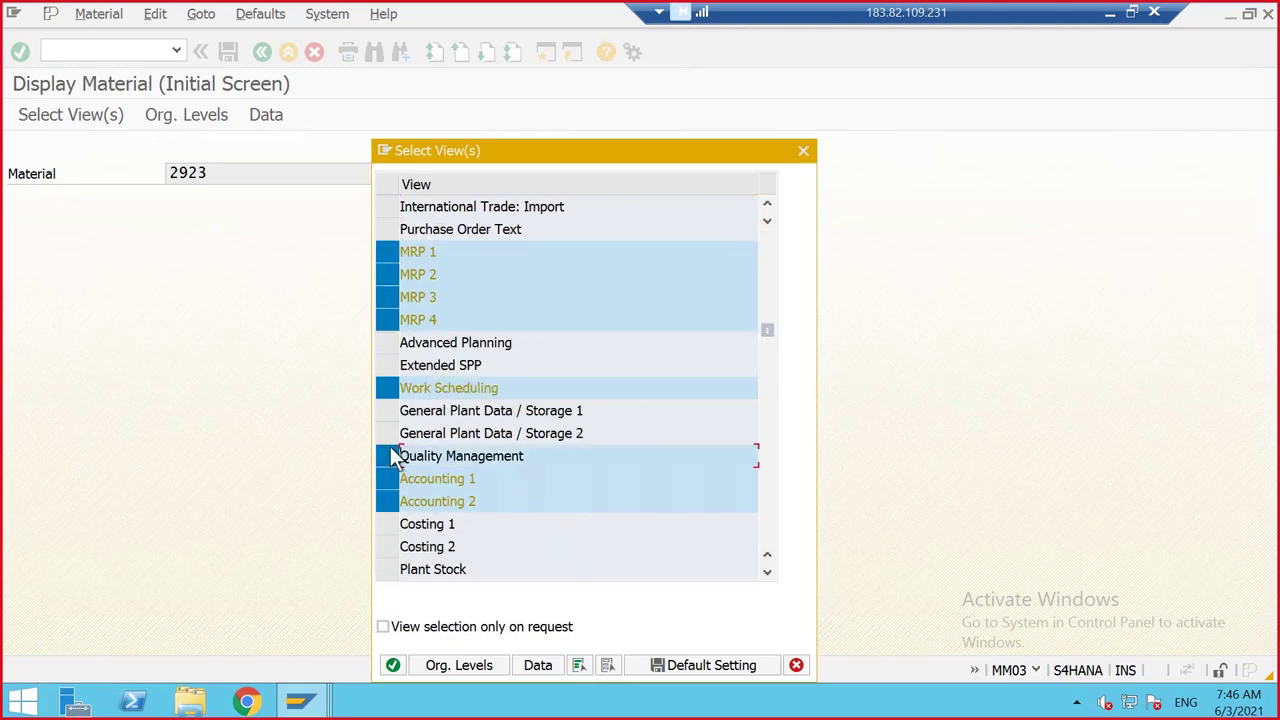
pyautogui.click(393, 665)
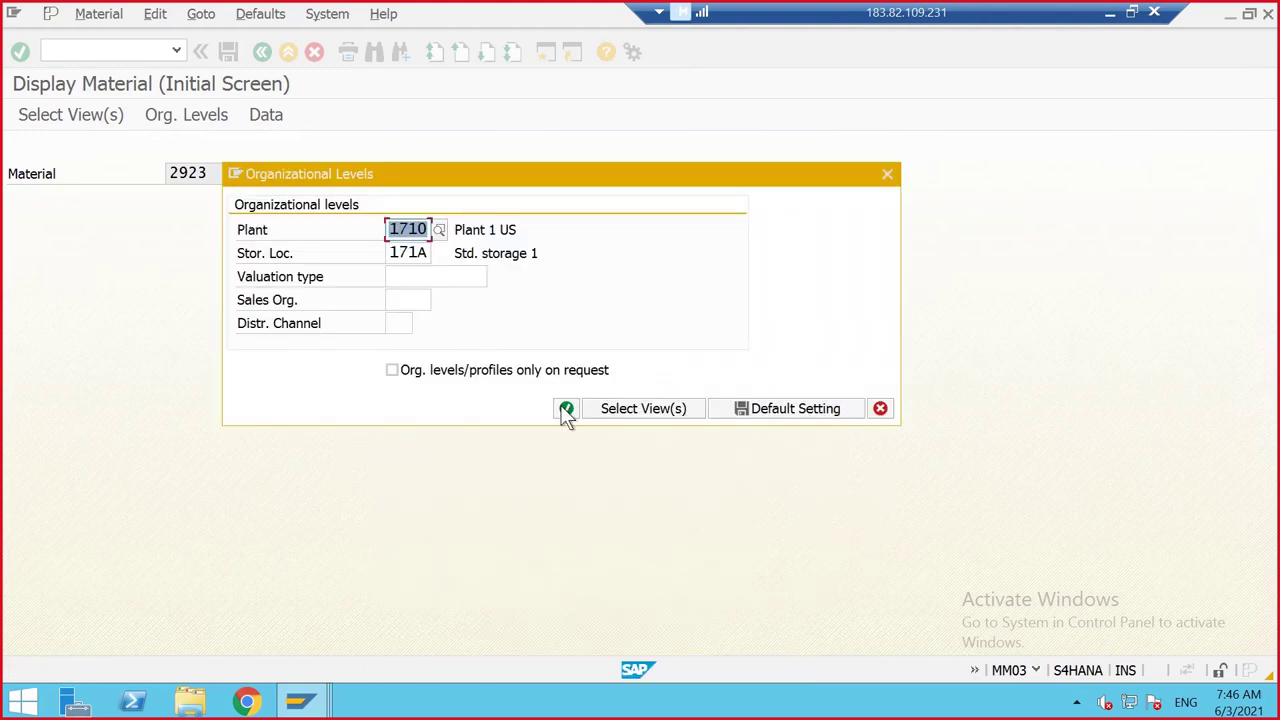
pyautogui.click(565, 408)
# Open the quality management data of material 2923 and examine its inspection setup for inspection type 04
pyautogui.click(809, 151)
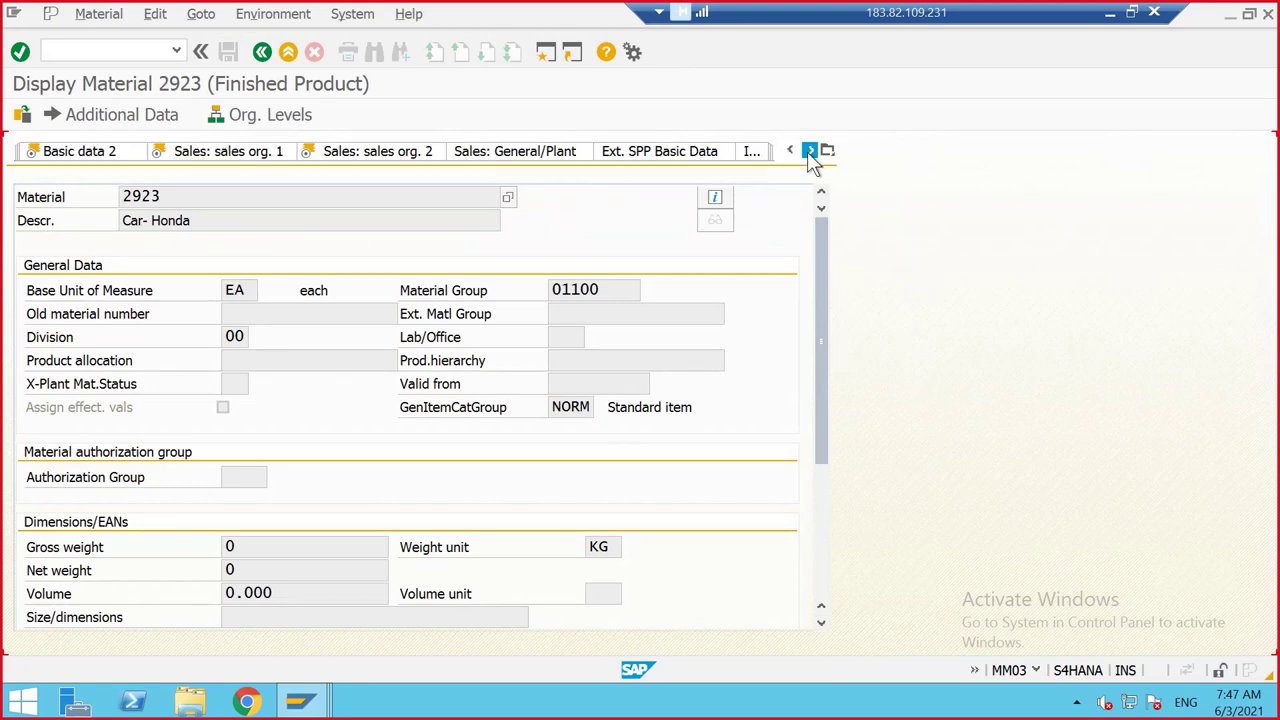
pyautogui.click(809, 151)
pyautogui.click(809, 151)
pyautogui.click(809, 151)
pyautogui.click(809, 151)
pyautogui.click(809, 151)
pyautogui.click(809, 151)
pyautogui.click(809, 151)
pyautogui.click(809, 151)
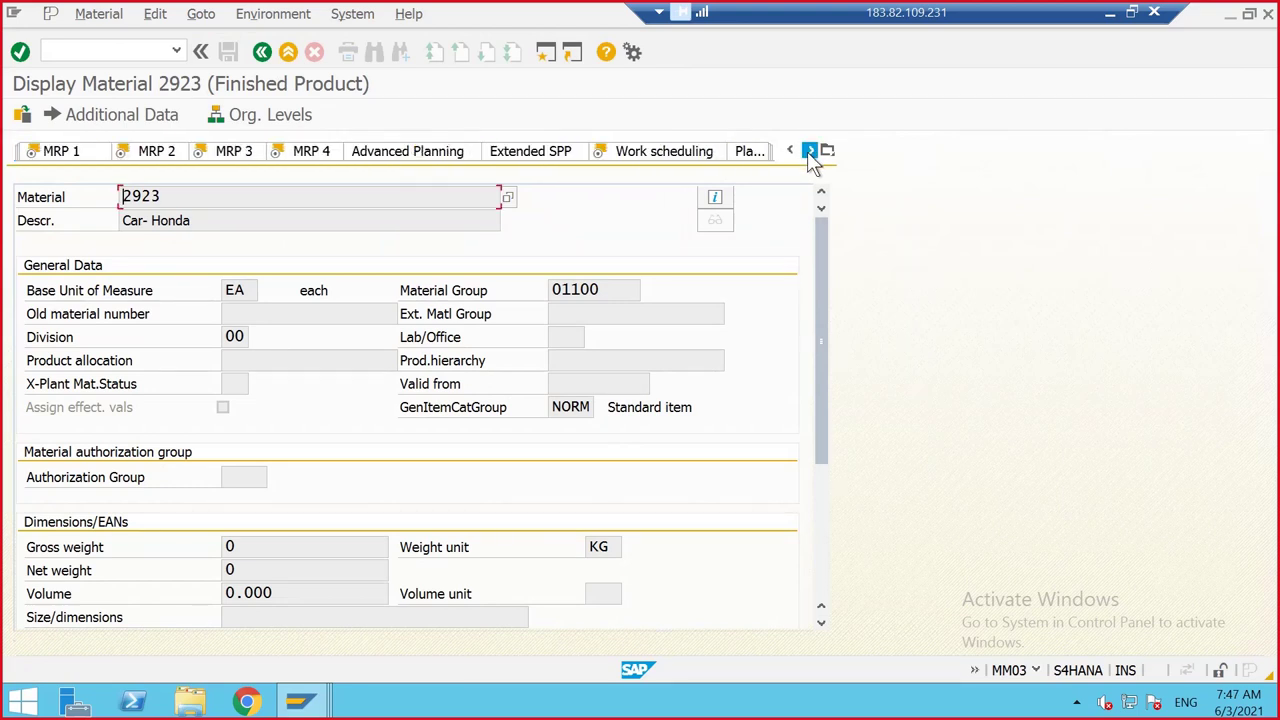
pyautogui.click(809, 151)
pyautogui.click(809, 151)
pyautogui.click(809, 151)
pyautogui.click(809, 151)
pyautogui.click(809, 151)
pyautogui.click(809, 151)
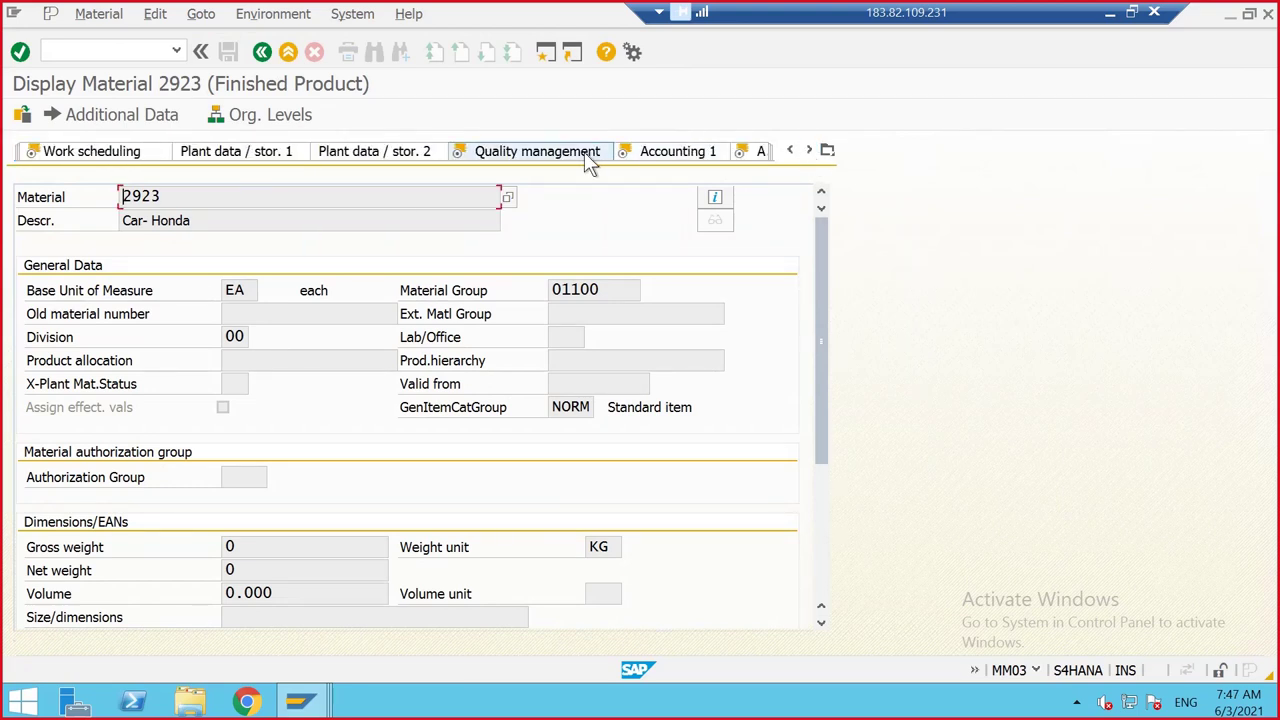
pyautogui.click(592, 155)
pyautogui.scroll(-1, 495, 300)
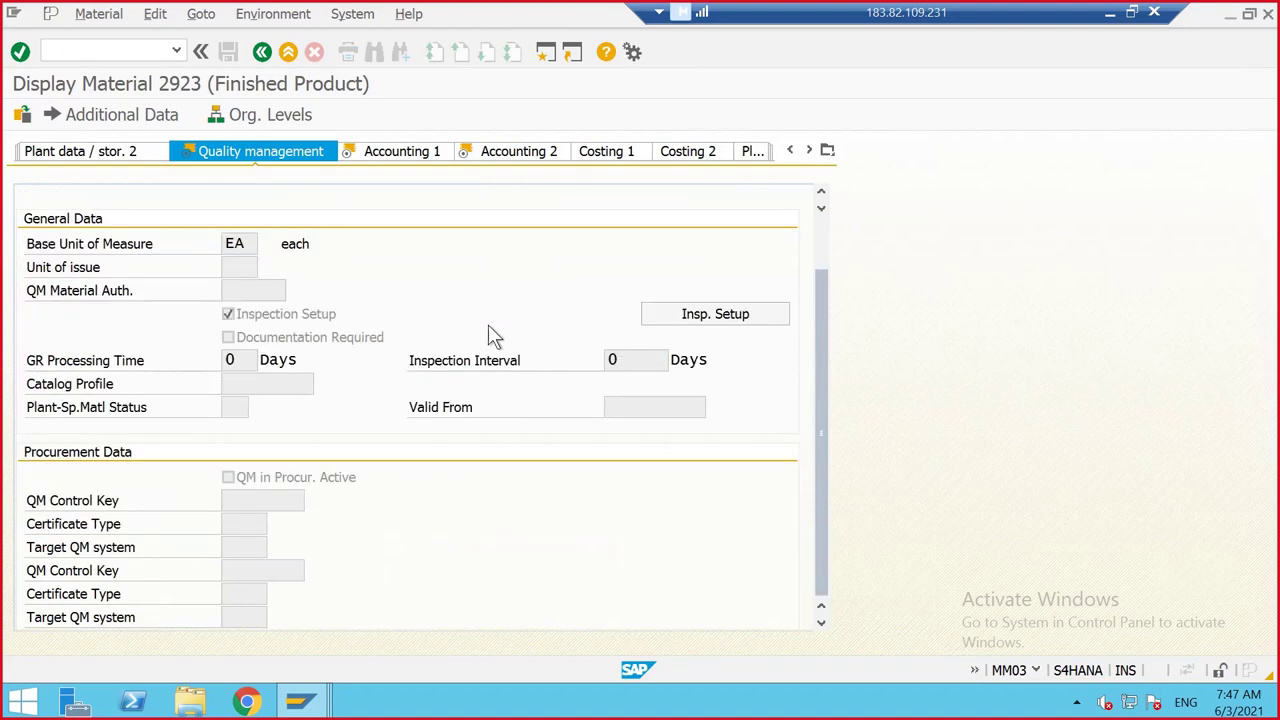
pyautogui.click(729, 316)
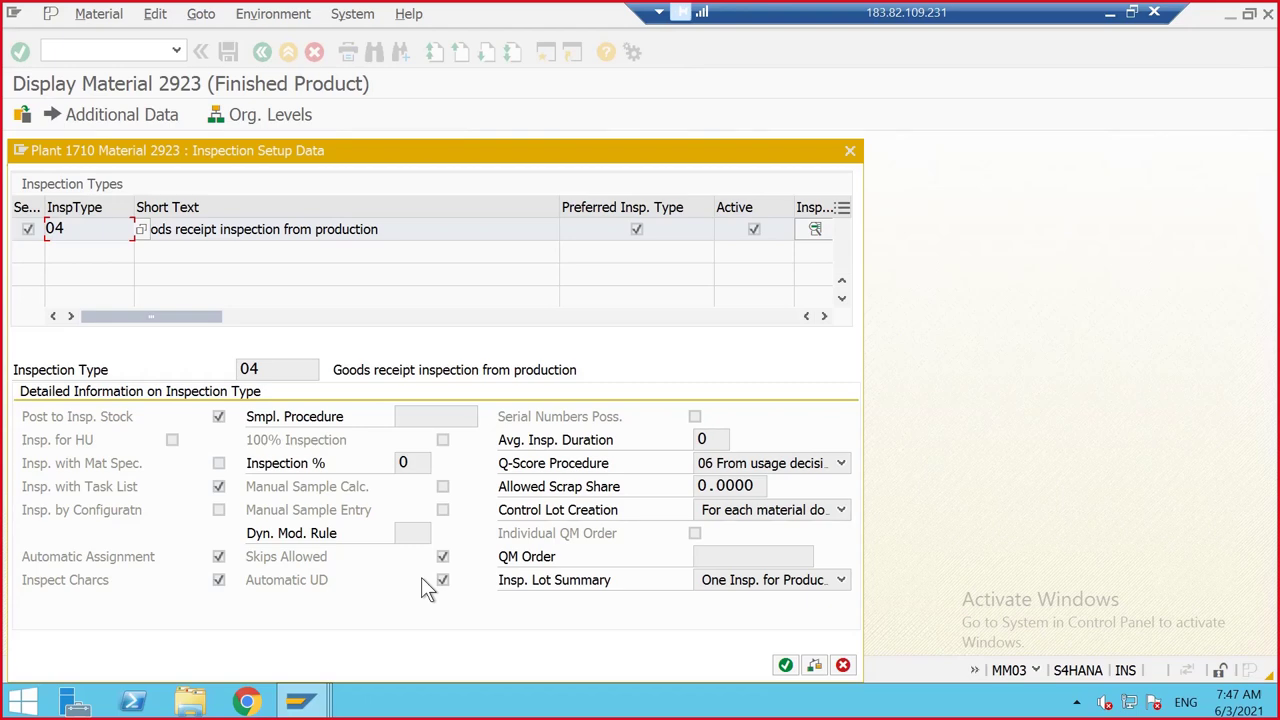
# Close the inspection setup data, switch to the QA32 inspection lot worklist session and refresh the worklist
pyautogui.click(849, 151)
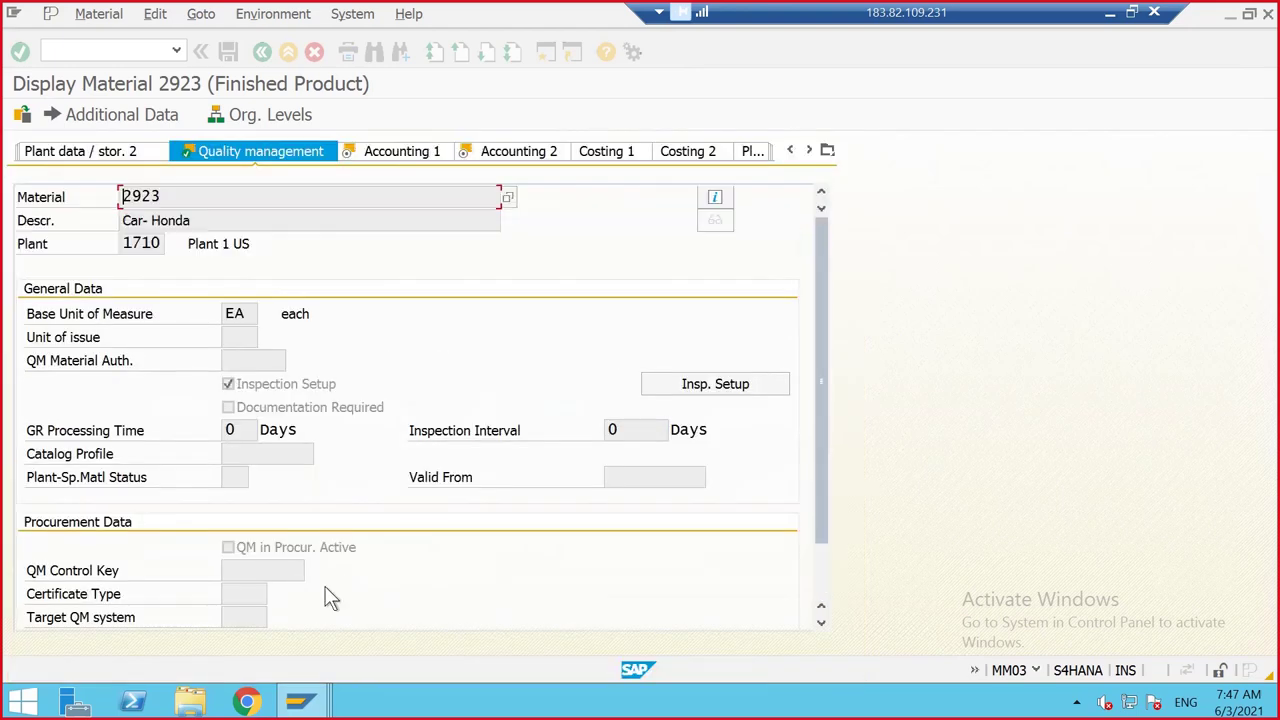
pyautogui.moveTo(312, 704)
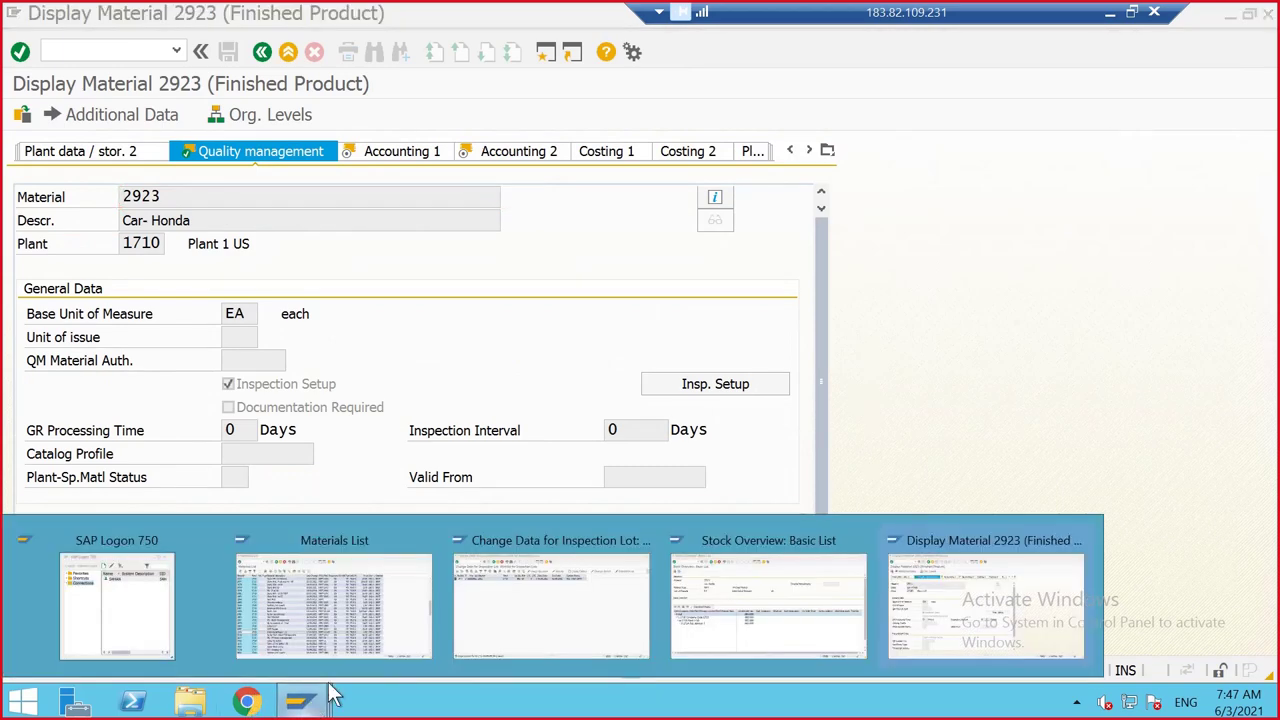
pyautogui.click(533, 582)
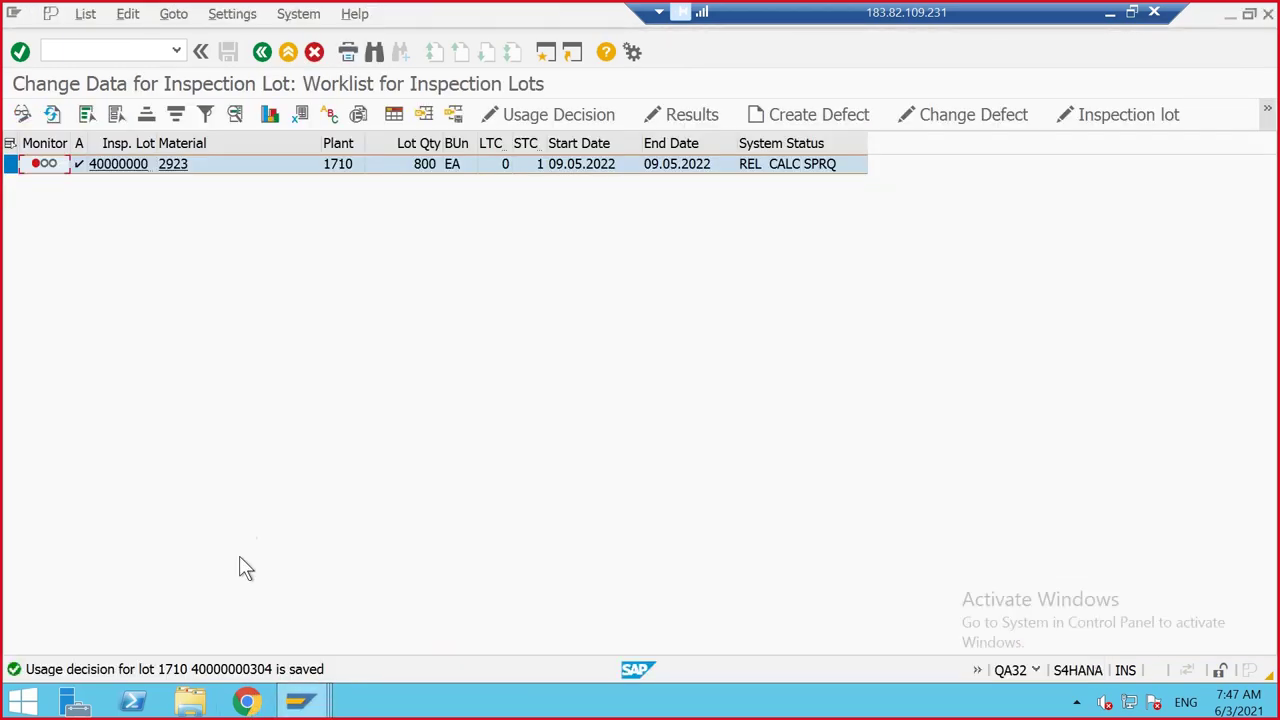
pyautogui.click(52, 116)
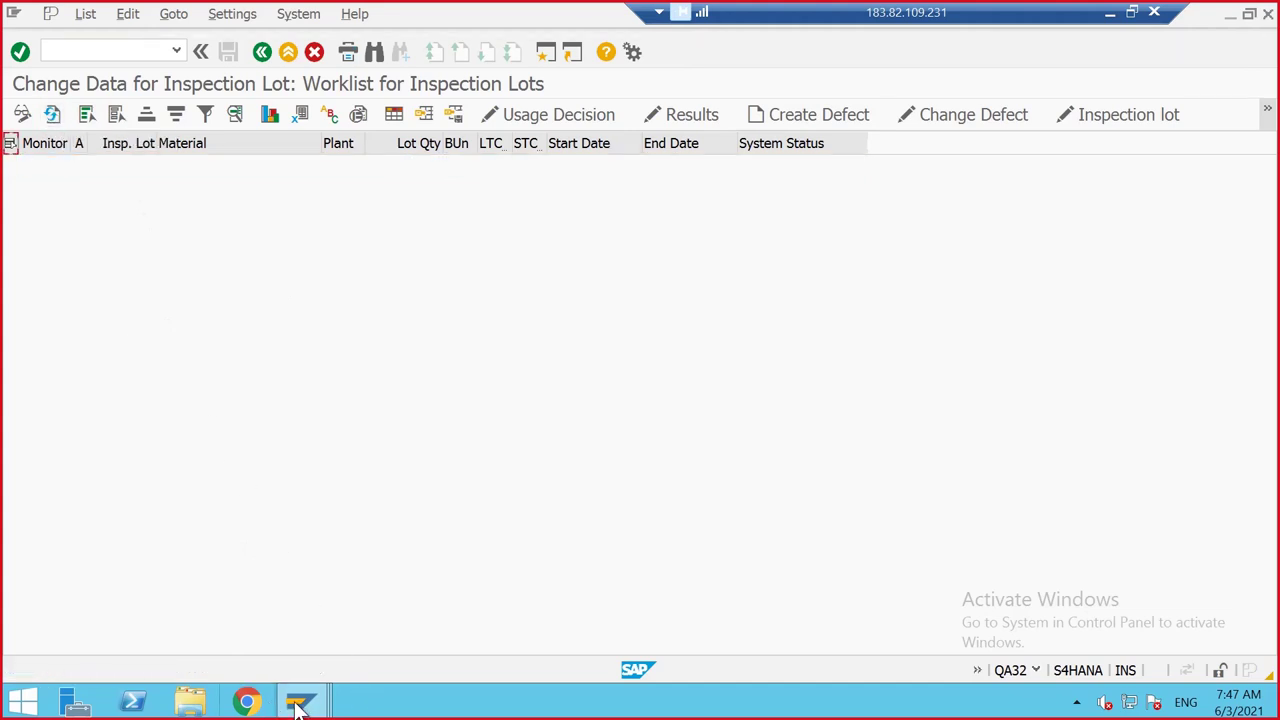
# Switch to the MMBE stock overview and display the material movements behind the unrestricted stock of storage location 171A
pyautogui.click(726, 600)
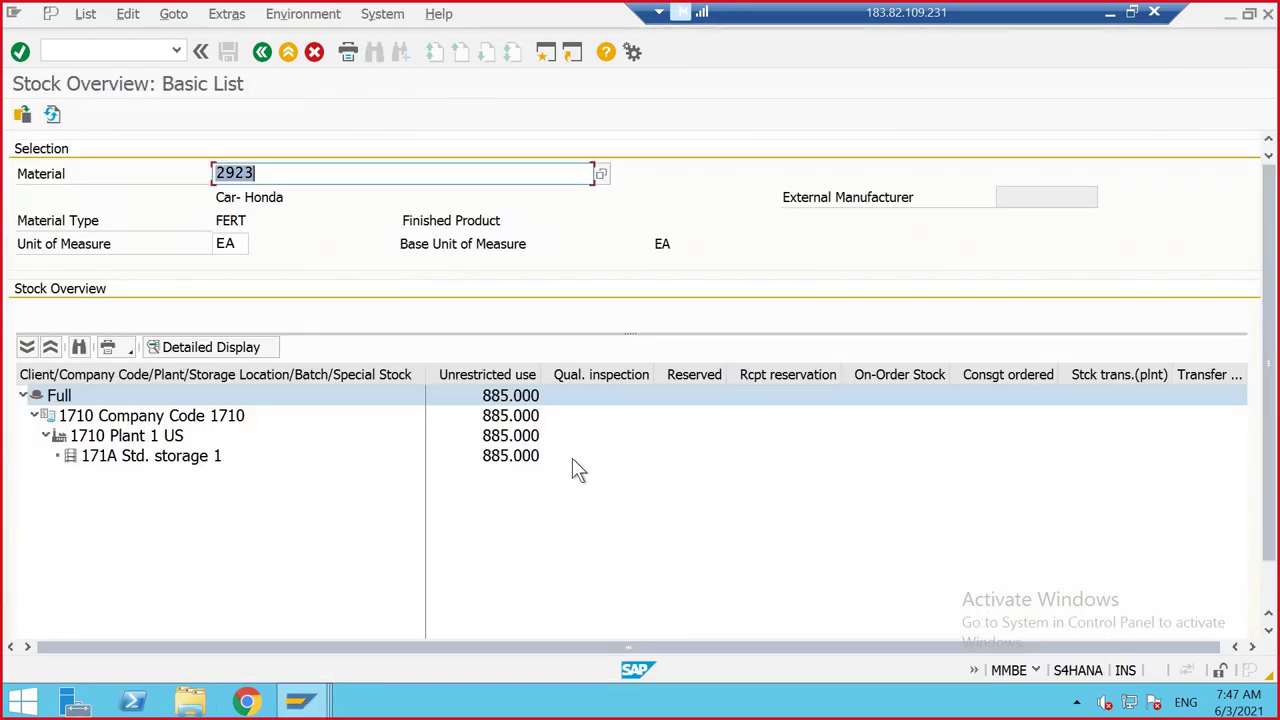
pyautogui.click(513, 461)
pyautogui.rightClick(513, 461)
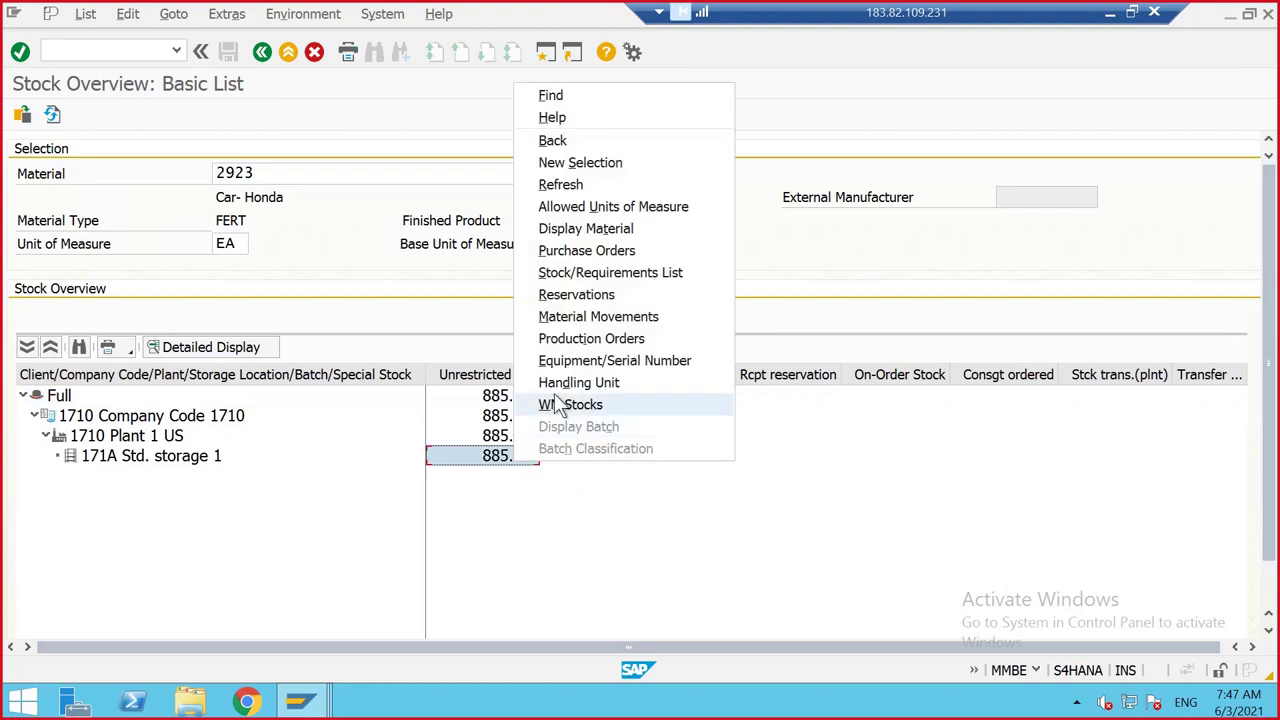
pyautogui.click(575, 318)
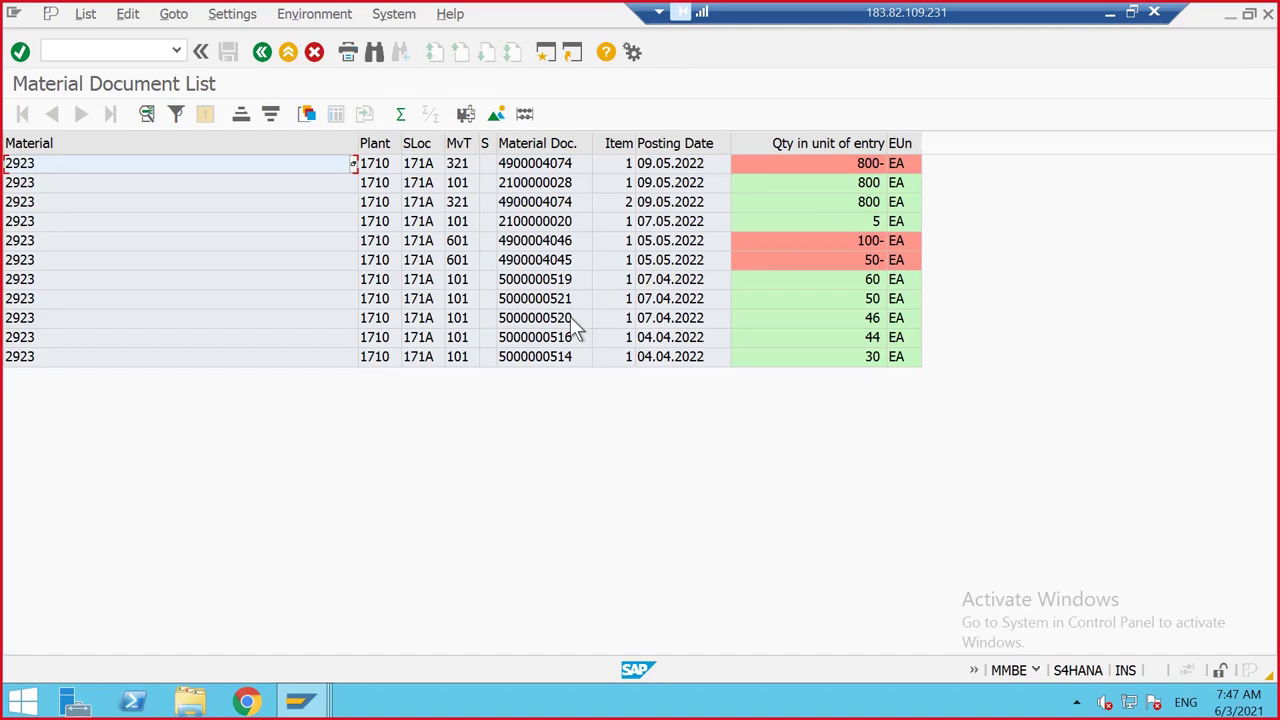
# Open the movement type 321 material document, examine its material, quantity and movement details, and return to the document list
pyautogui.doubleClick(507, 170)
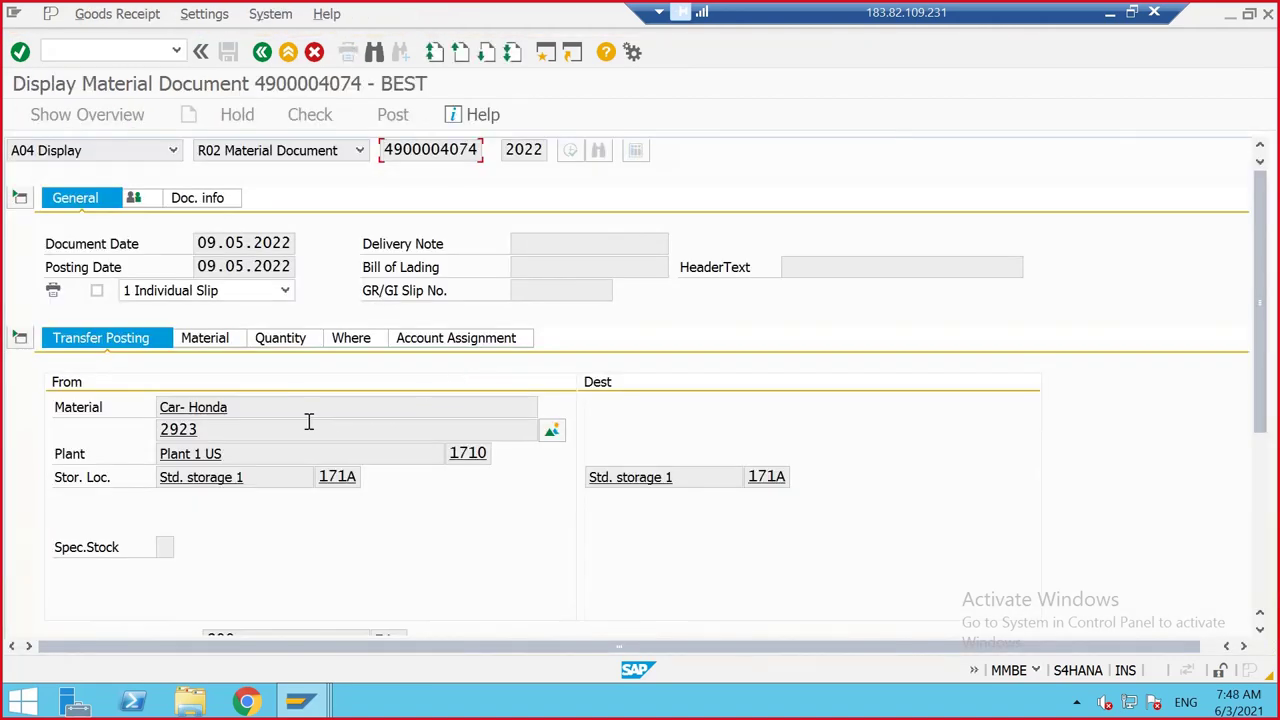
pyautogui.scroll(-1, 240, 390)
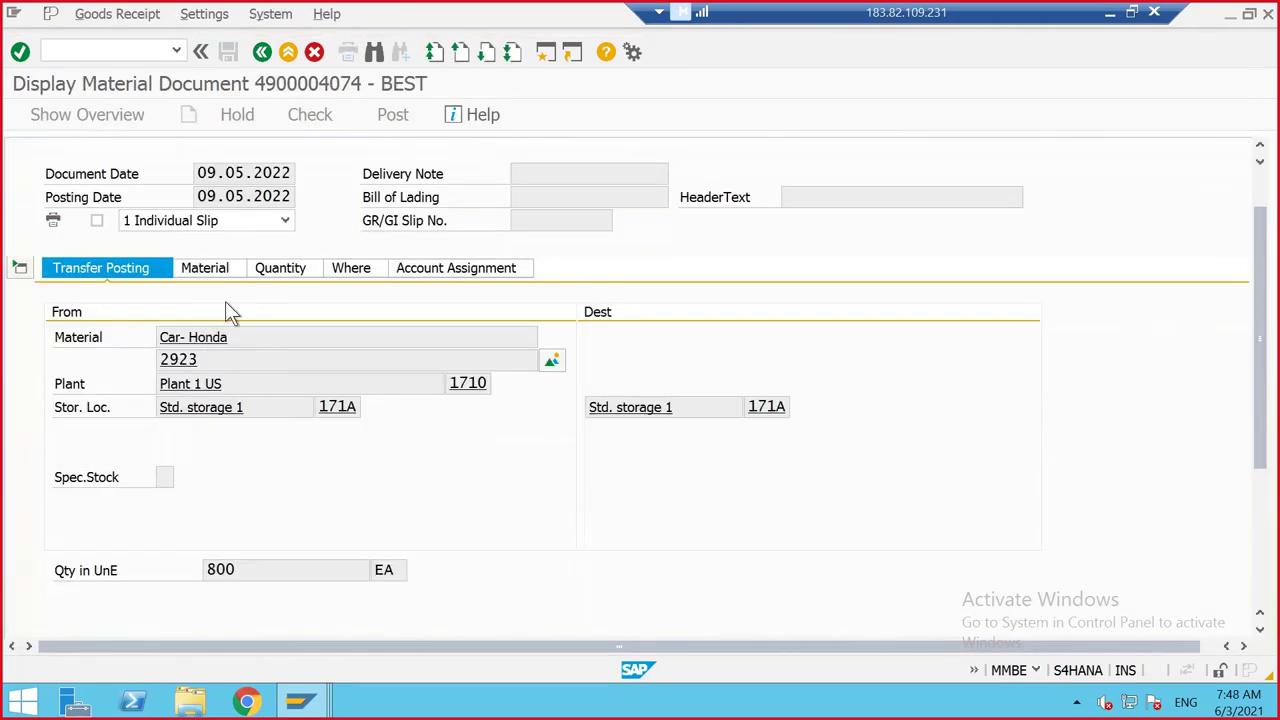
pyautogui.click(238, 274)
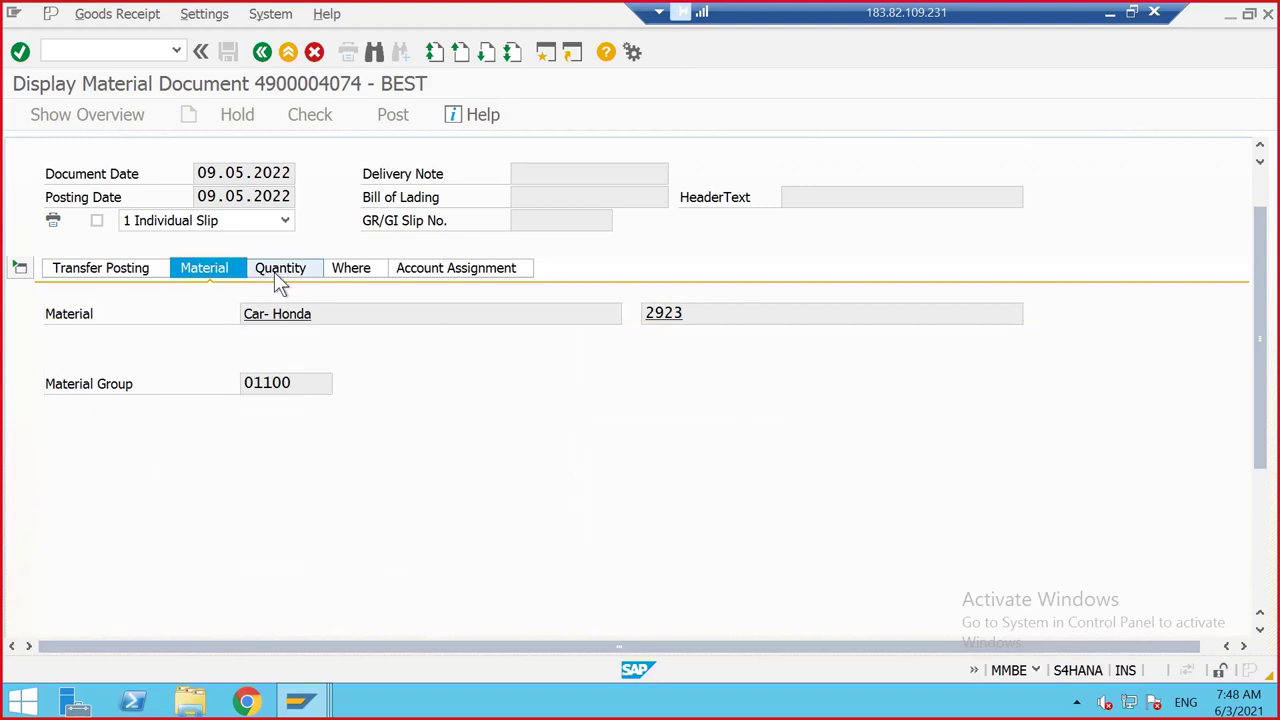
pyautogui.click(274, 272)
pyautogui.click(358, 280)
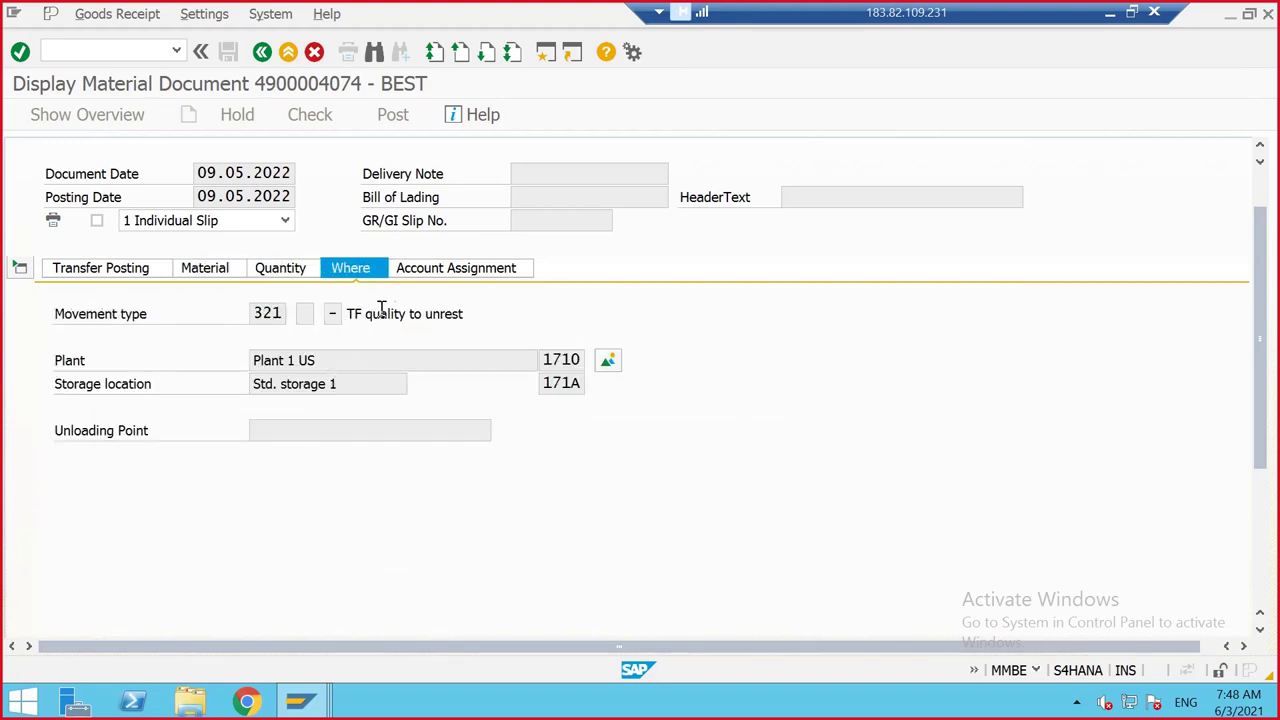
pyautogui.moveTo(380, 312); pyautogui.dragTo(465, 316)
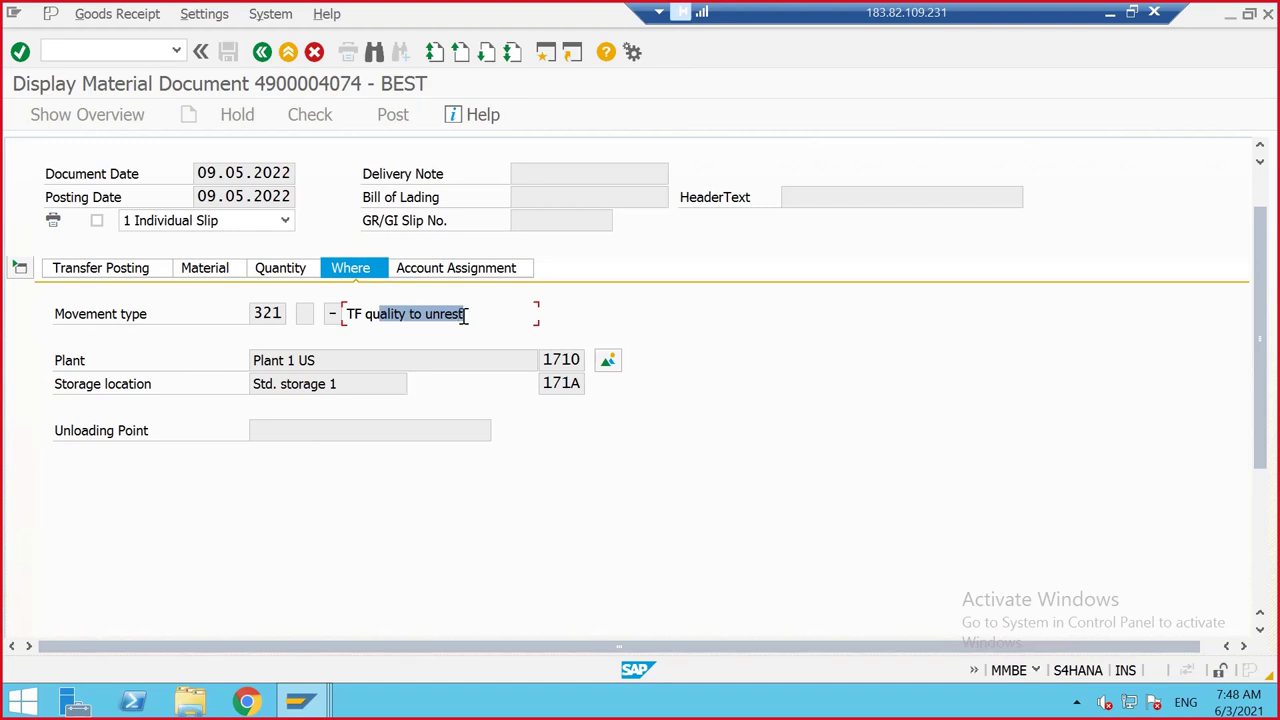
pyautogui.click(380, 317)
pyautogui.moveTo(366, 316); pyautogui.dragTo(461, 322)
pyautogui.click(461, 320)
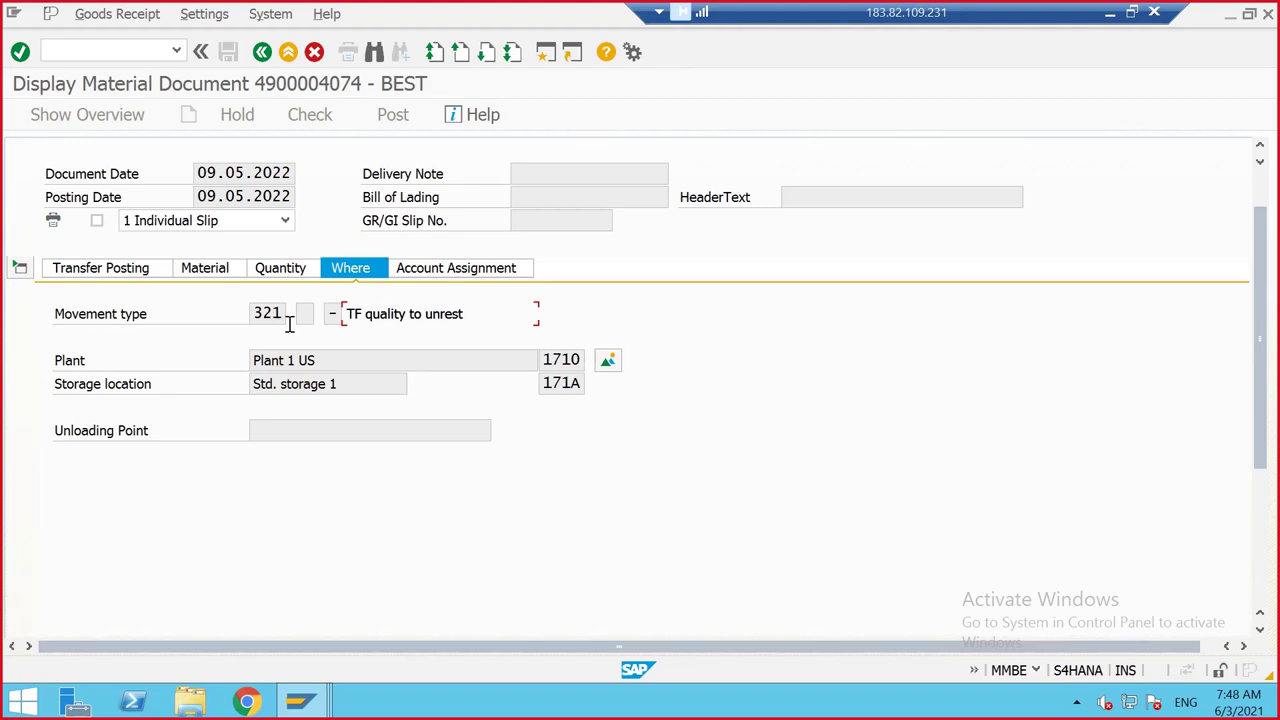
pyautogui.click(262, 51)
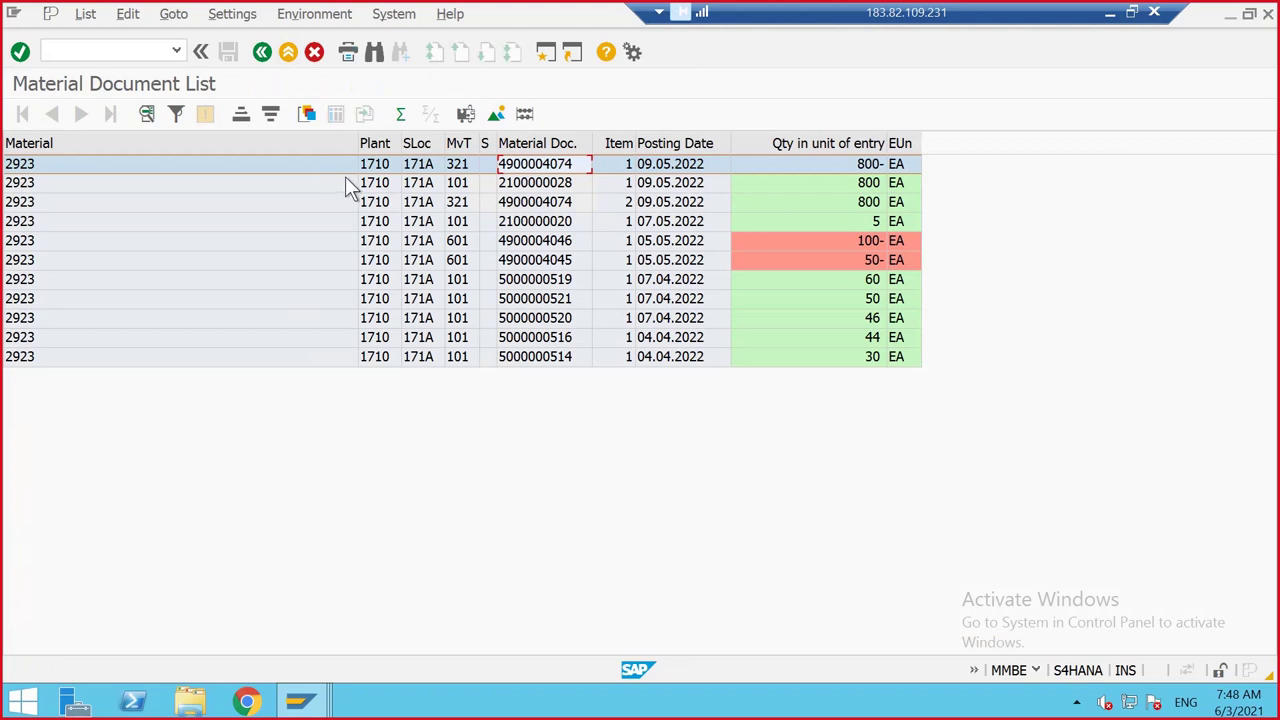
# Open the 800 EA movement type 101 material document and examine its order data, movement type and stock type
pyautogui.doubleClick(522, 184)
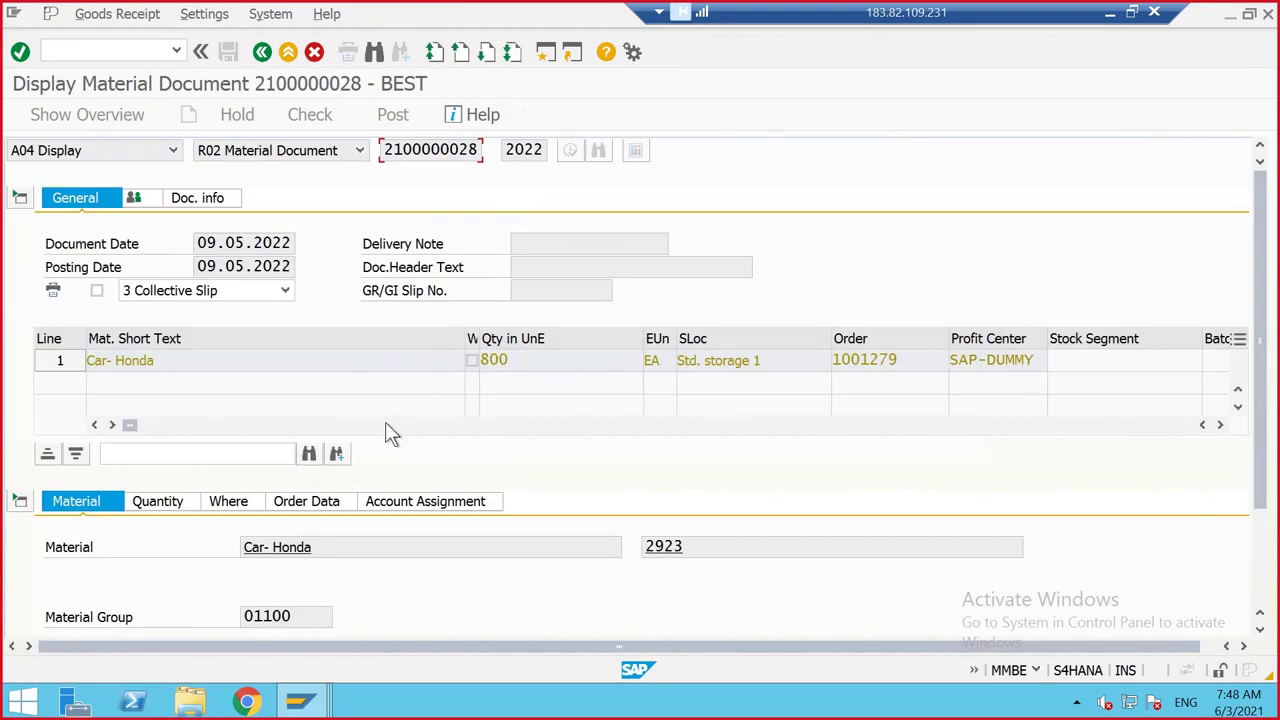
pyautogui.scroll(-2, 391, 431)
pyautogui.click(325, 433)
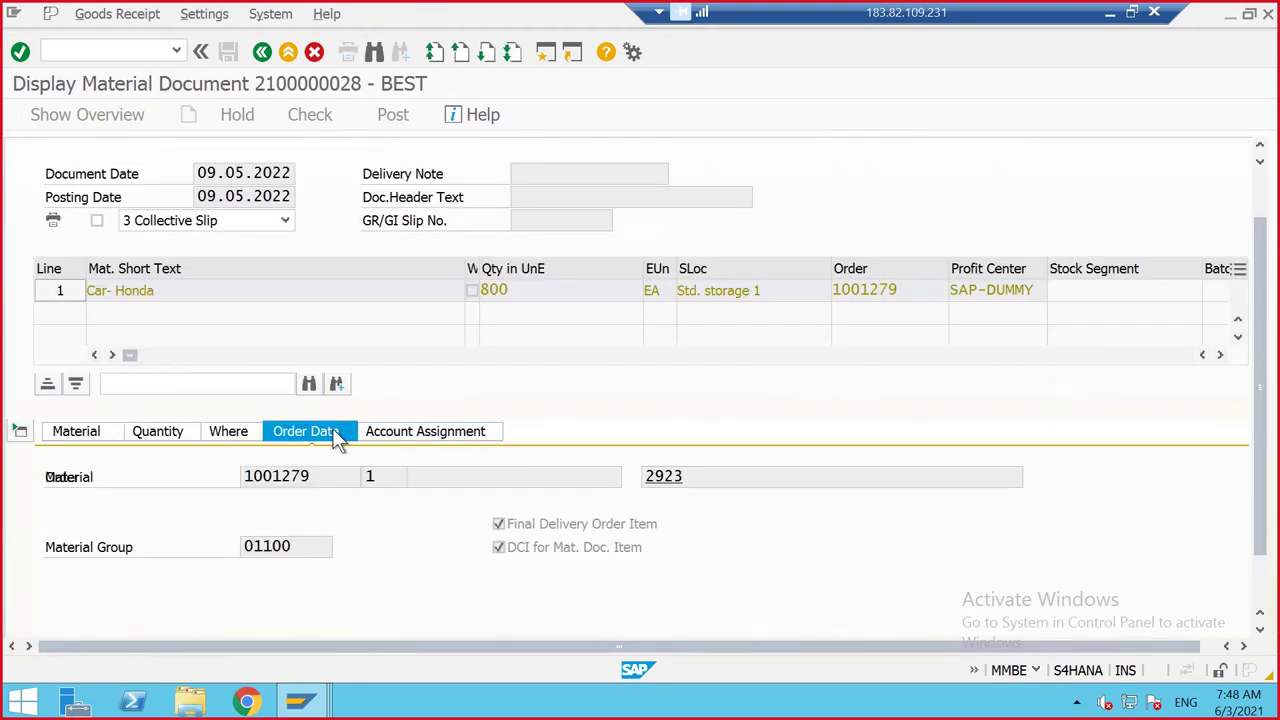
pyautogui.click(240, 435)
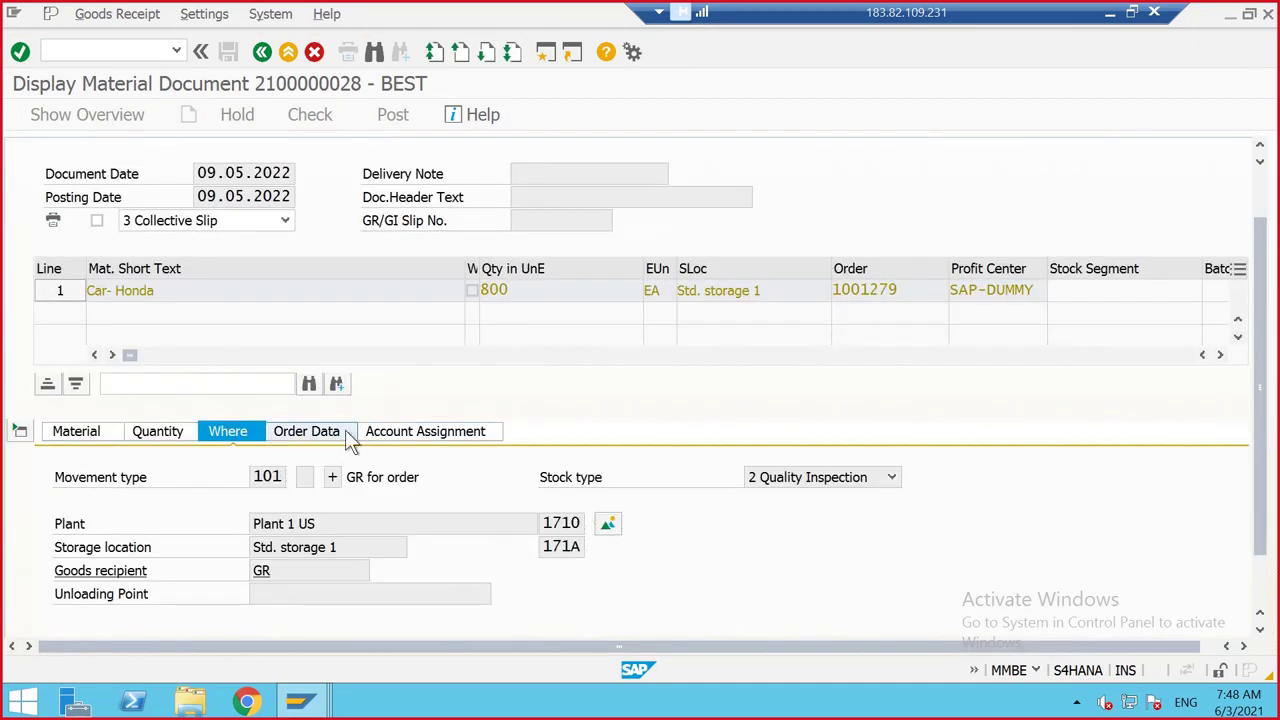
pyautogui.click(815, 480)
pyautogui.click(893, 462)
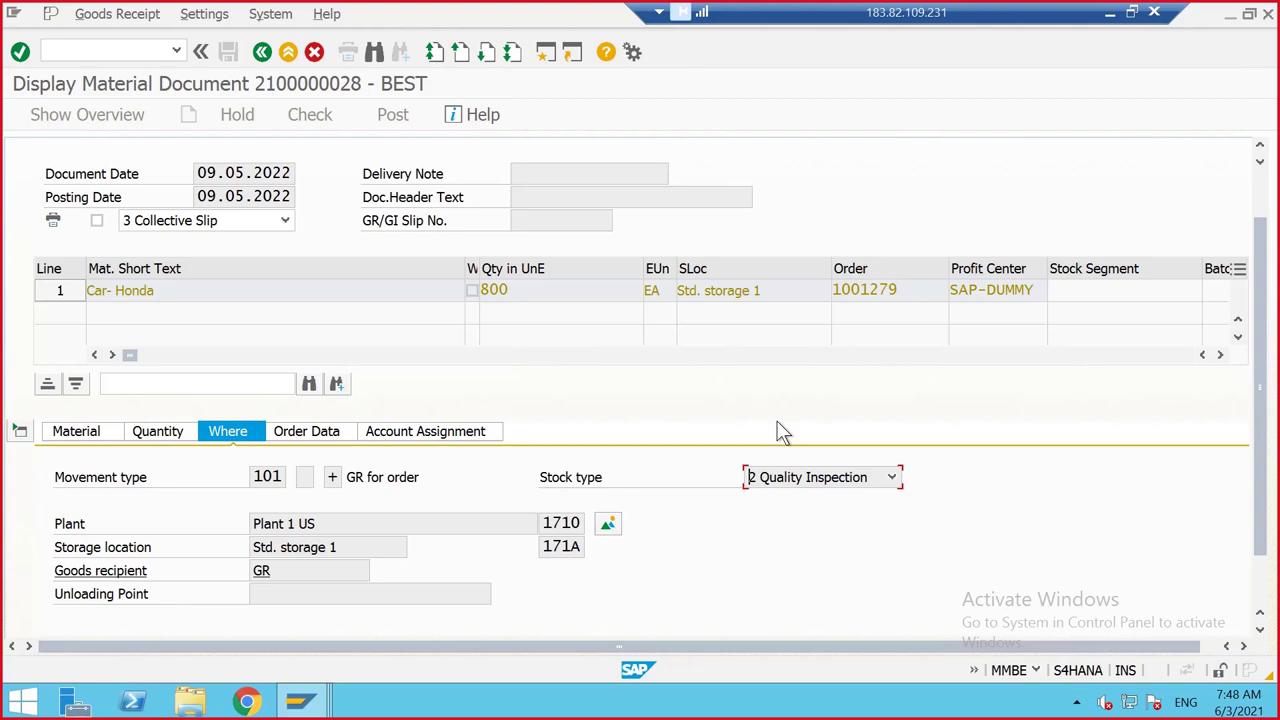
# Shrink the remote desktop window to consult the quality process notes in the Day 40 Excel sheet, and restore it to full screen
pyautogui.click(1131, 13)
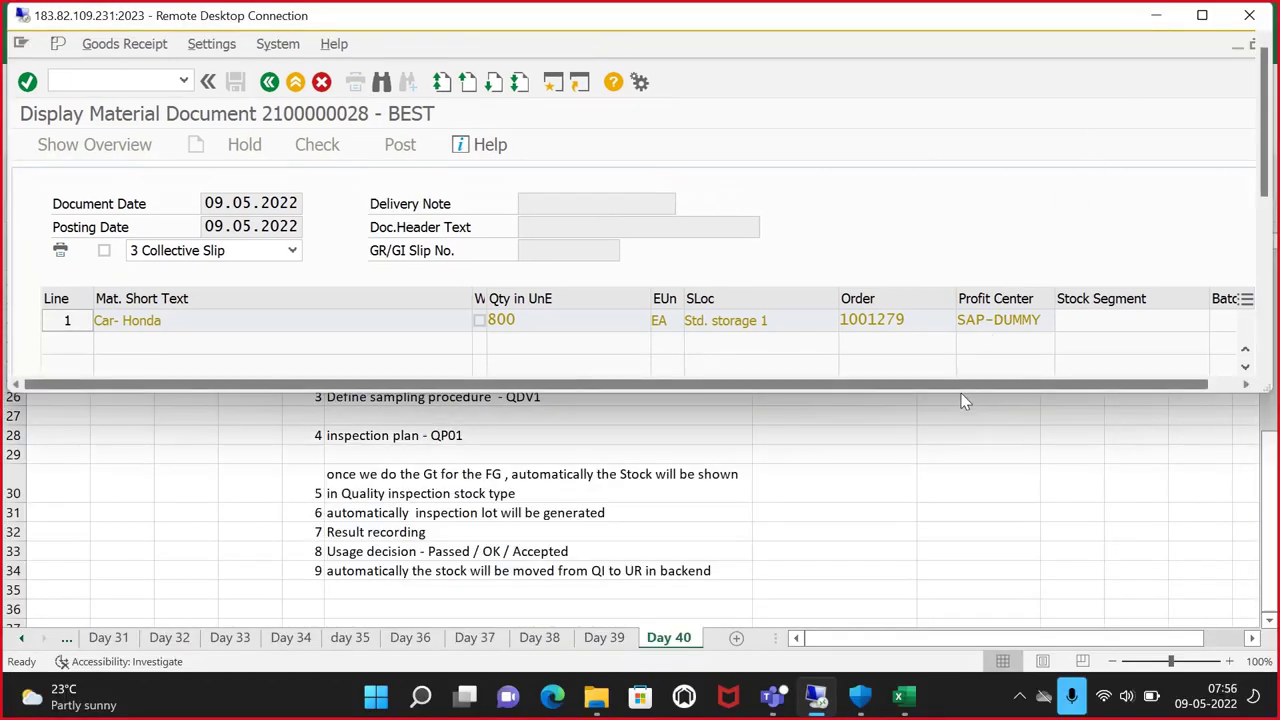
pyautogui.moveTo(960, 389); pyautogui.dragTo(1012, 591)
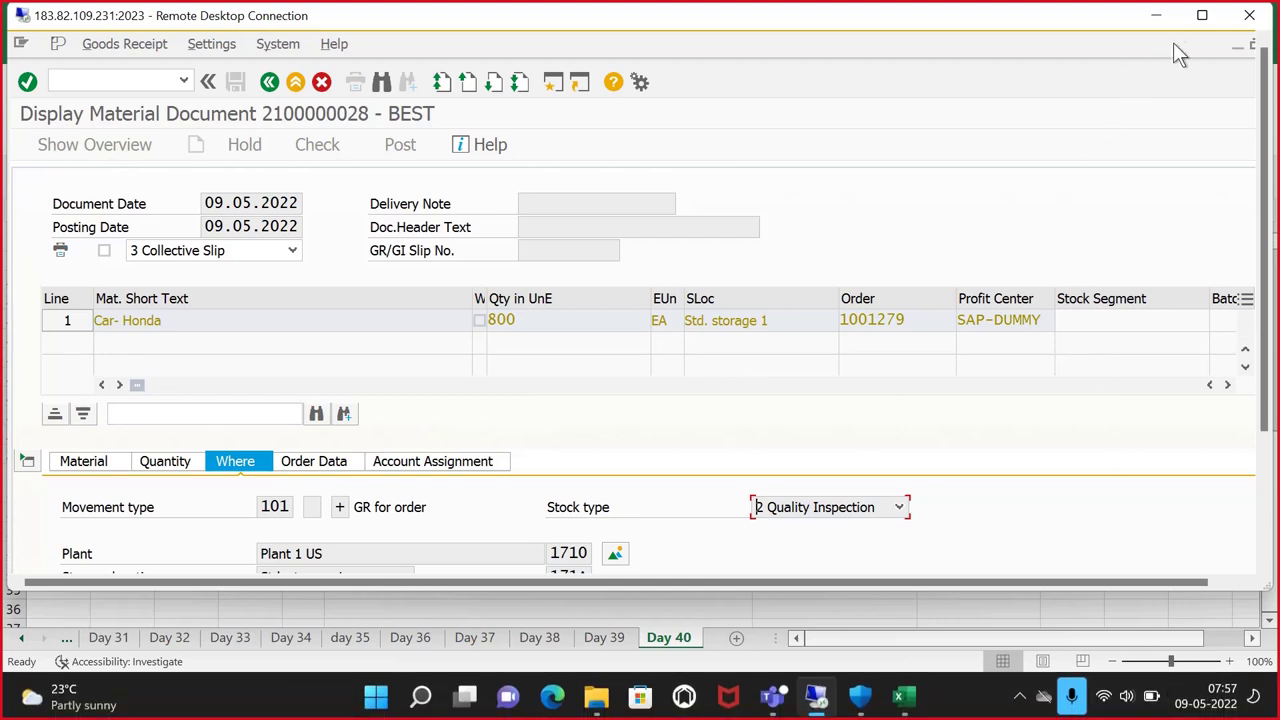
pyautogui.moveTo(1201, 24)
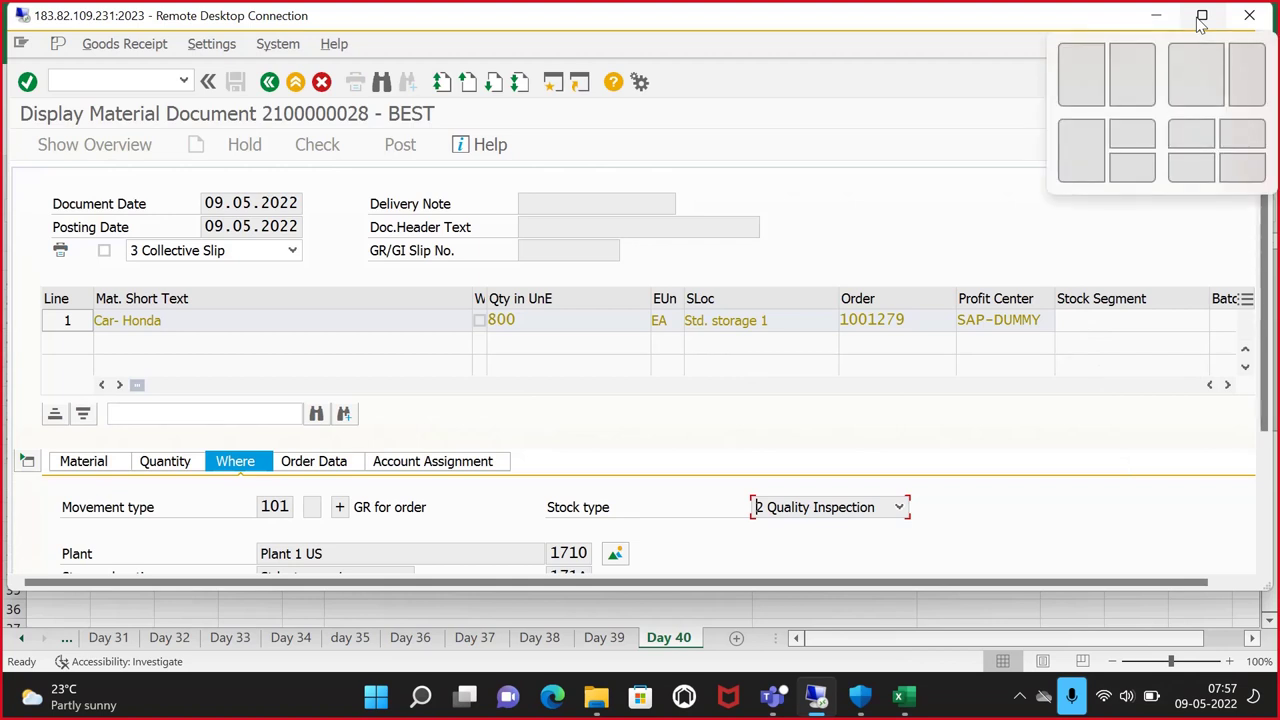
pyautogui.click(1201, 17)
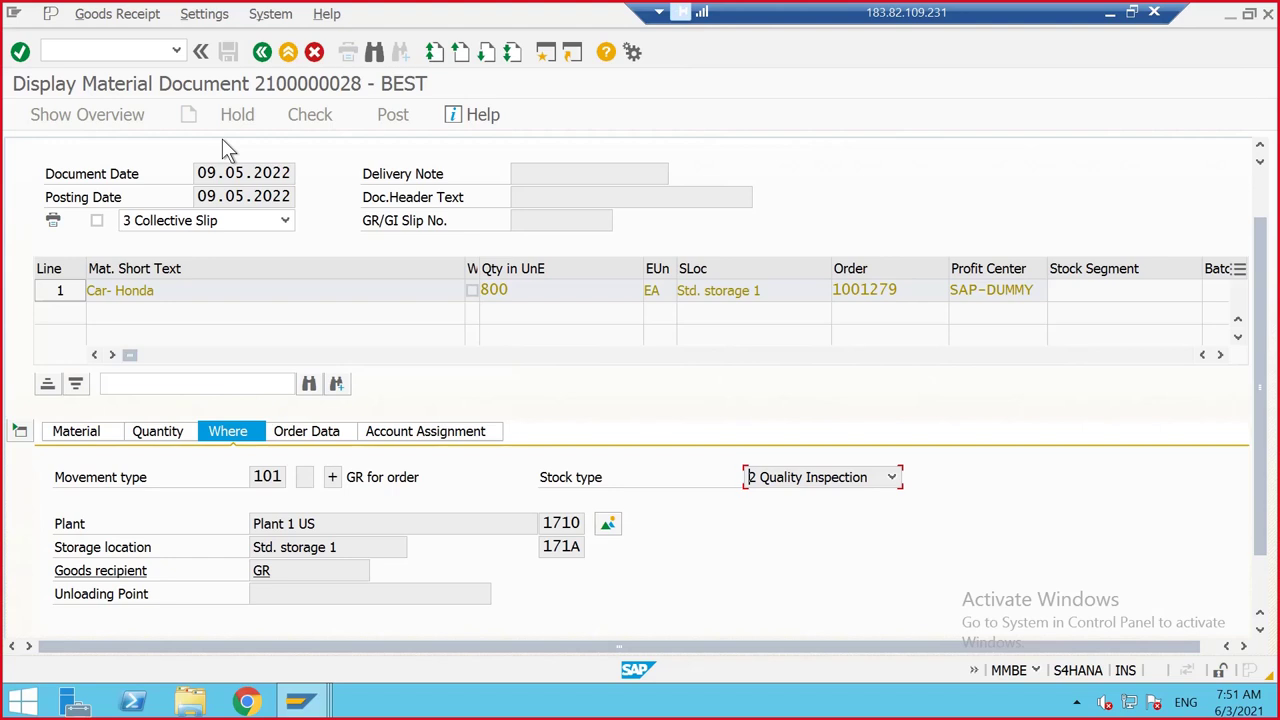
pyautogui.click(127, 52)
pyautogui.write('/NCO02')
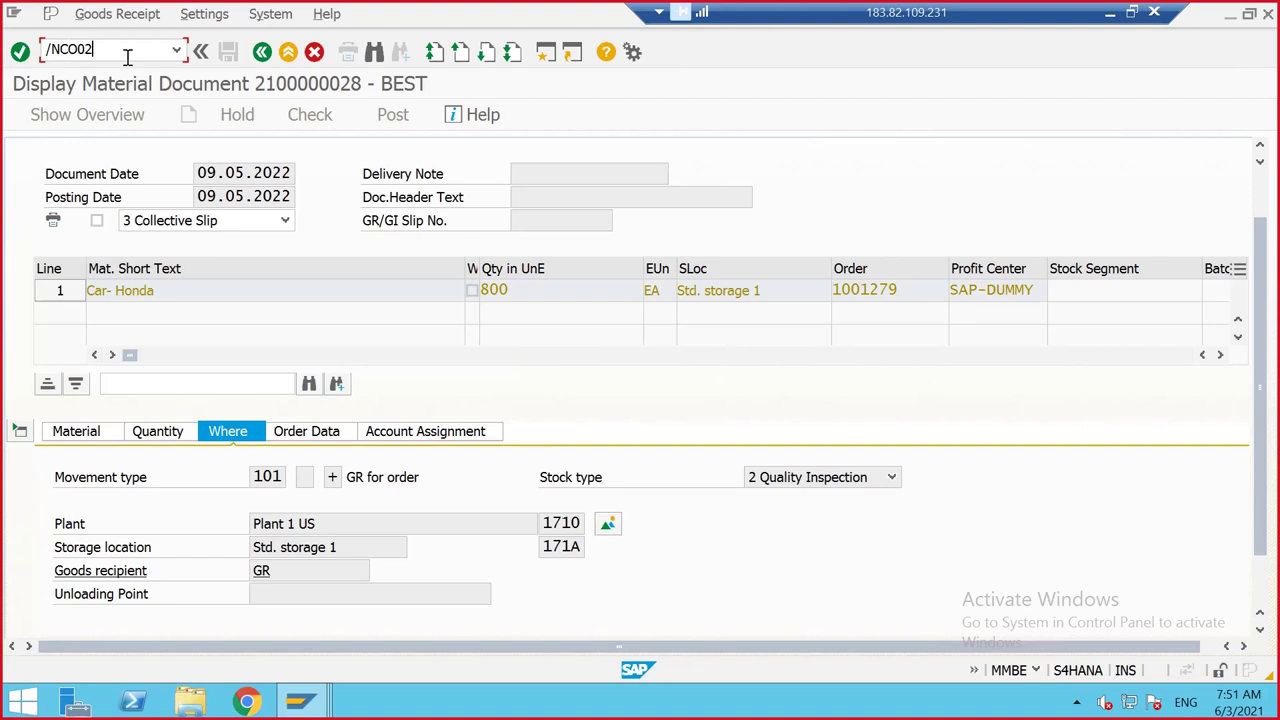
pyautogui.press('Return')
# Start transaction CO01 and open a new production order for material 2923 in plant 1710 with order type PP01
pyautogui.write('/NCO01')
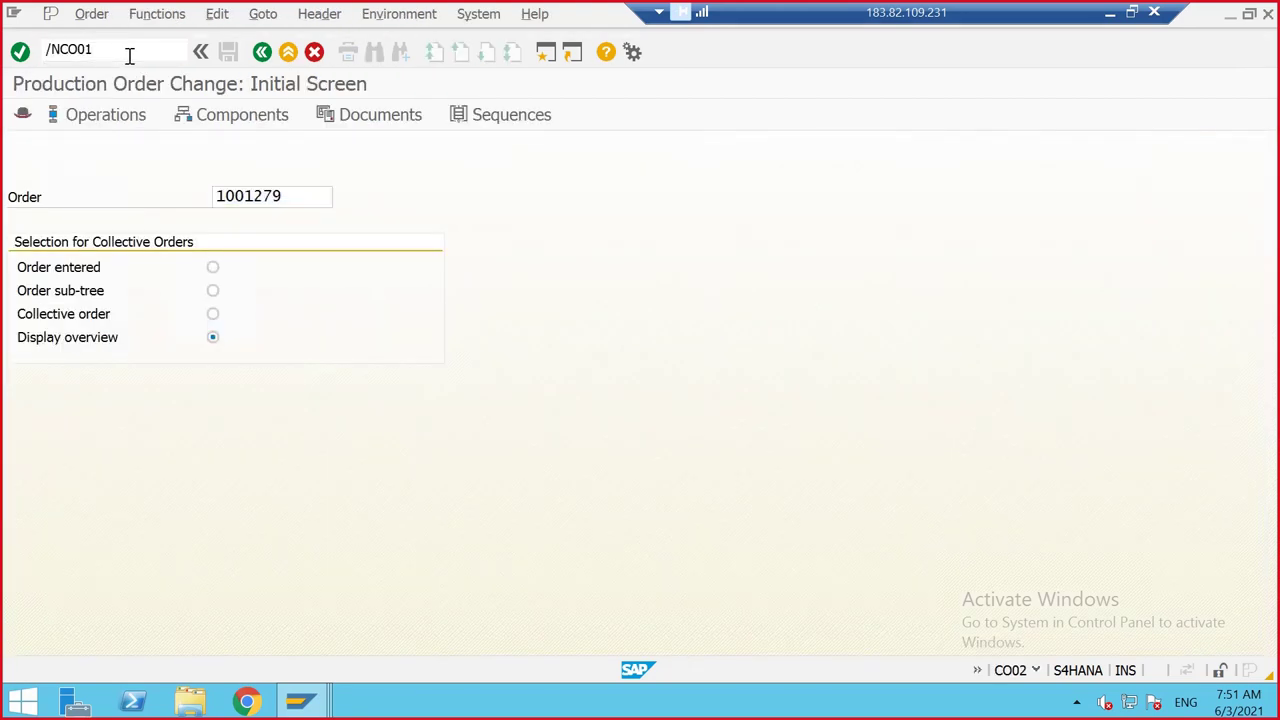
pyautogui.press('Return')
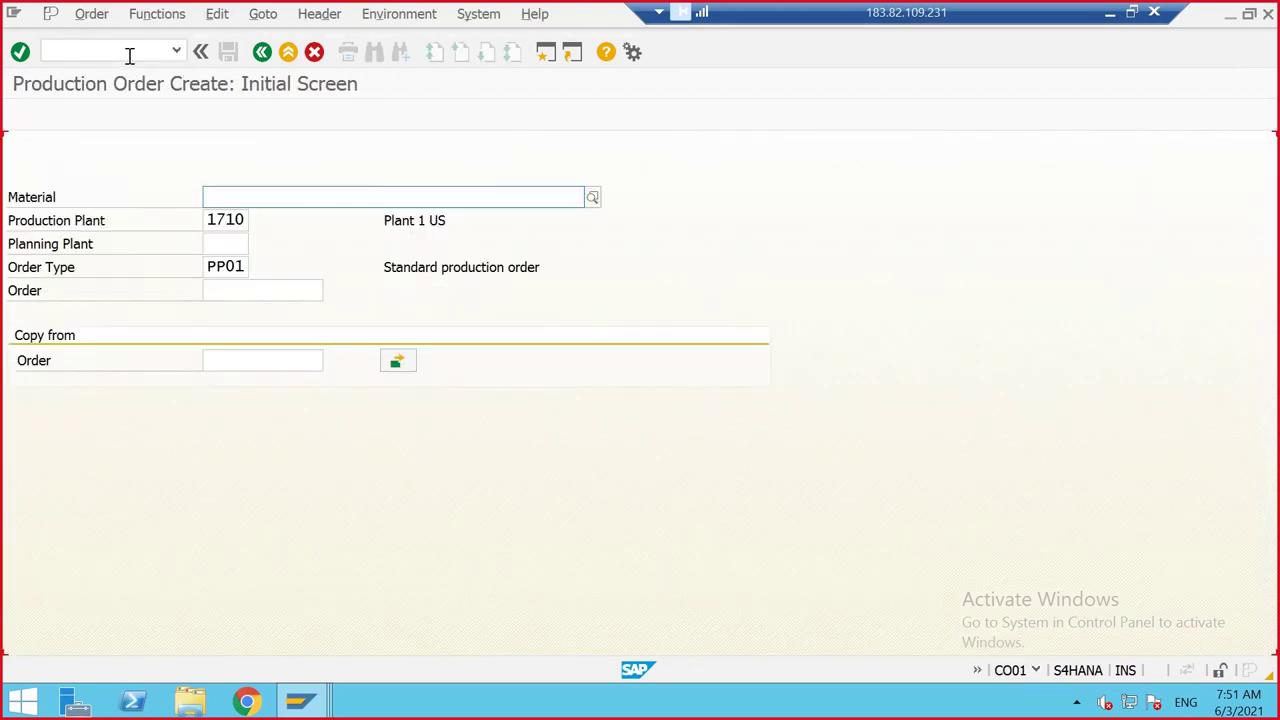
pyautogui.click(245, 196)
pyautogui.click(232, 214)
pyautogui.click(228, 272)
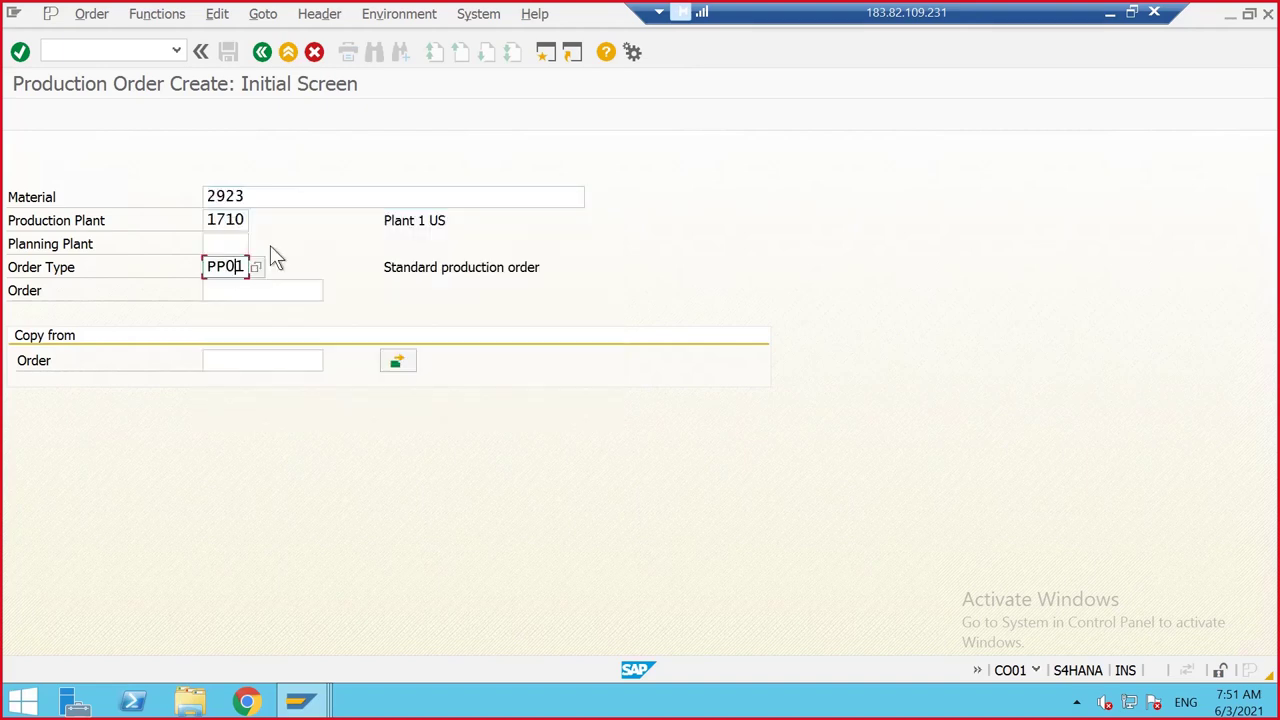
pyautogui.press('Return')
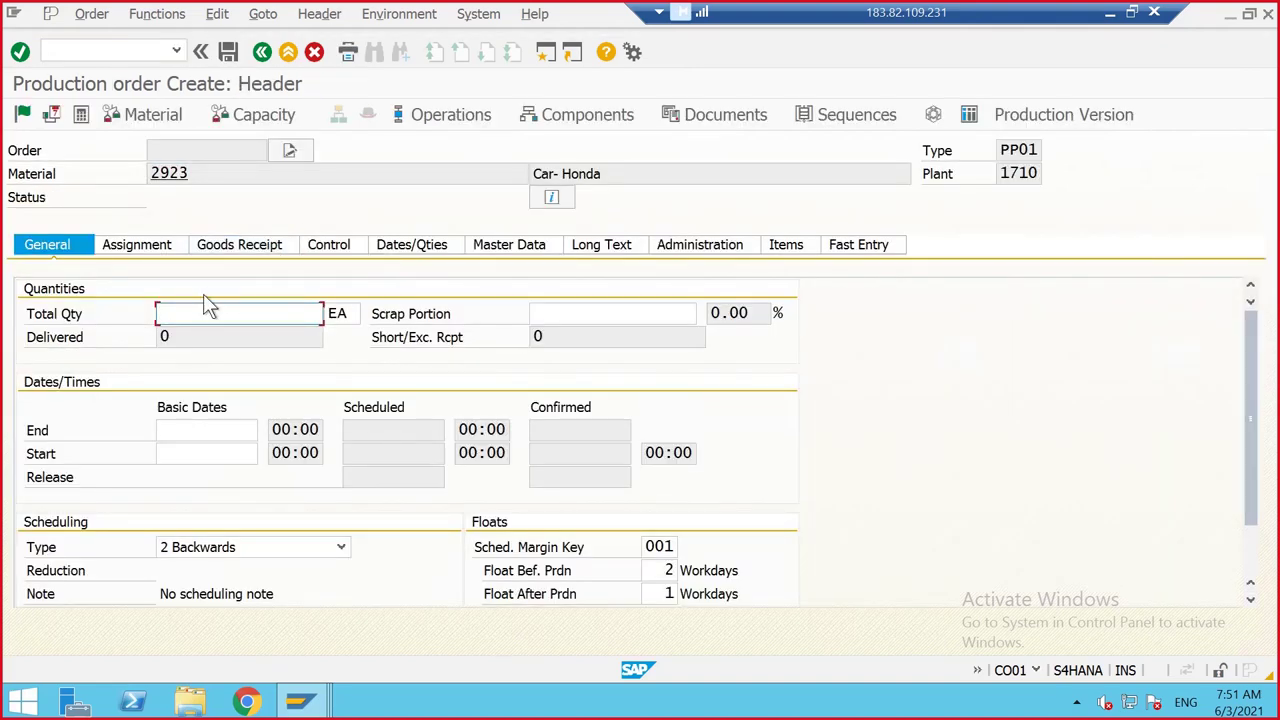
# Set the production order's total quantity to 500 EA and its scheduling type to Current date, and schedule the order
pyautogui.write('500')
pyautogui.click(198, 548)
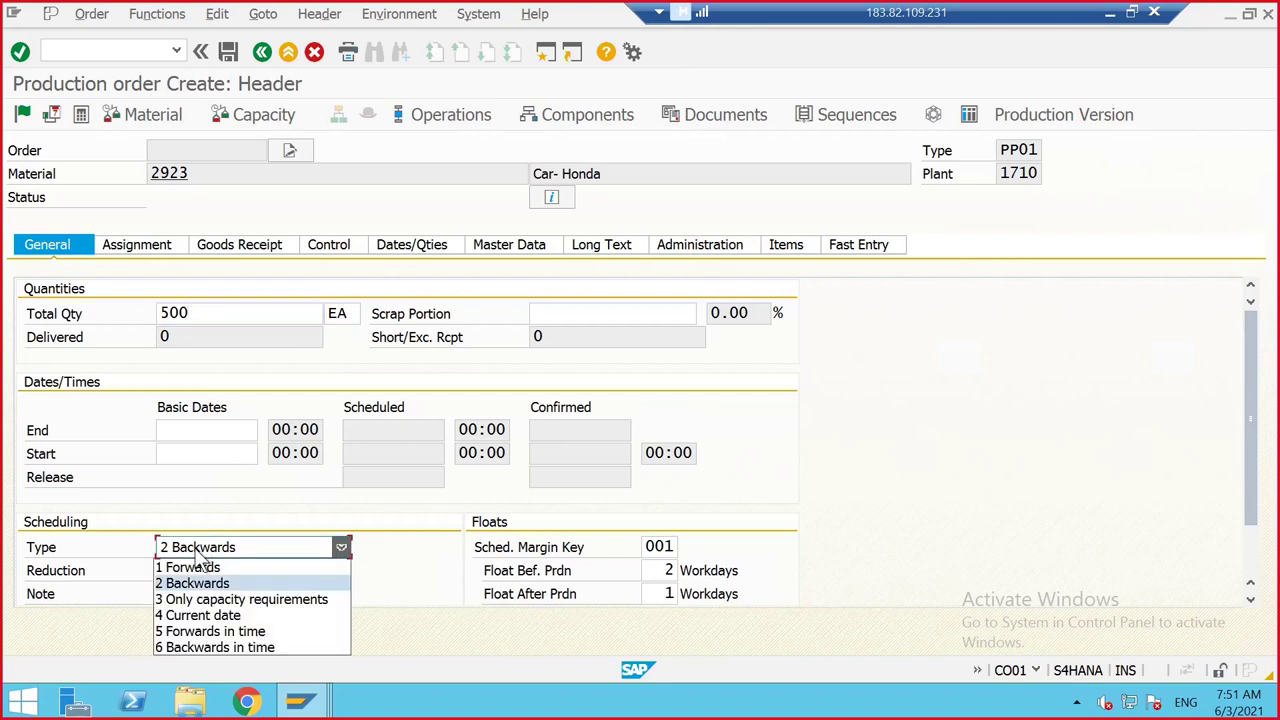
pyautogui.click(182, 614)
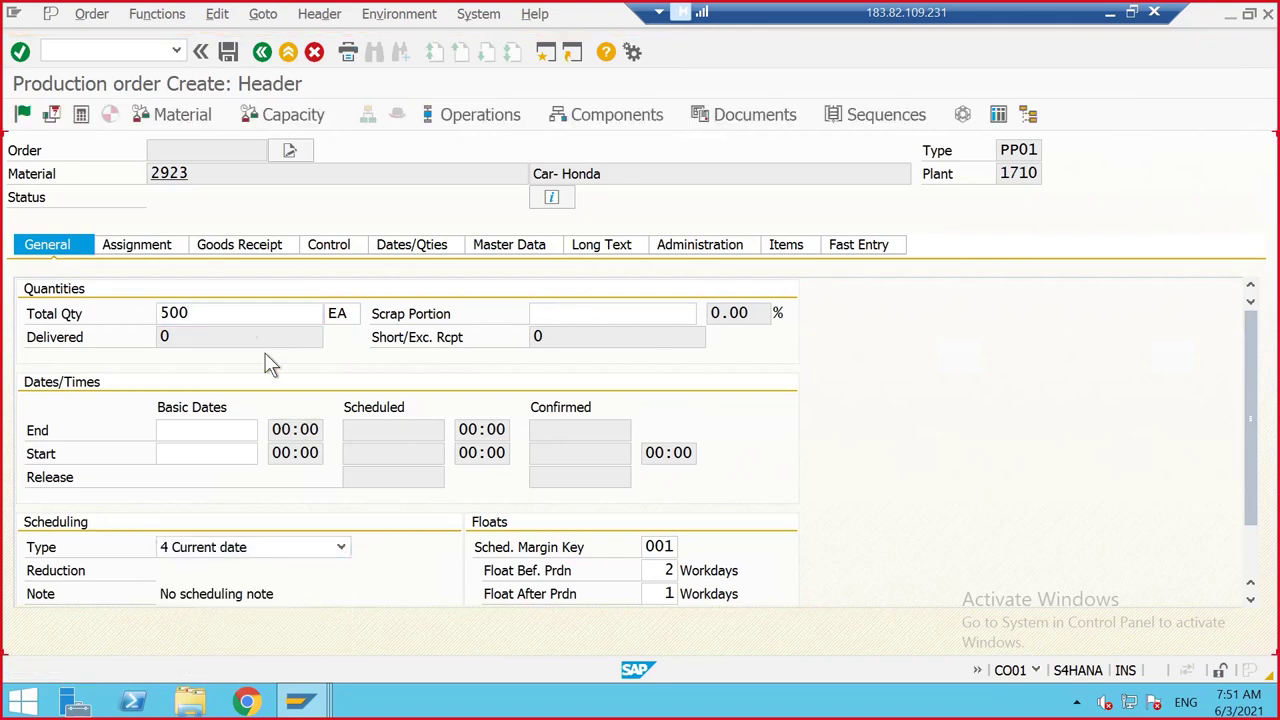
pyautogui.press('Return')
# Release the production order despite the missing profit center and save it, accepting the cost calculation error
pyautogui.click(22, 114)
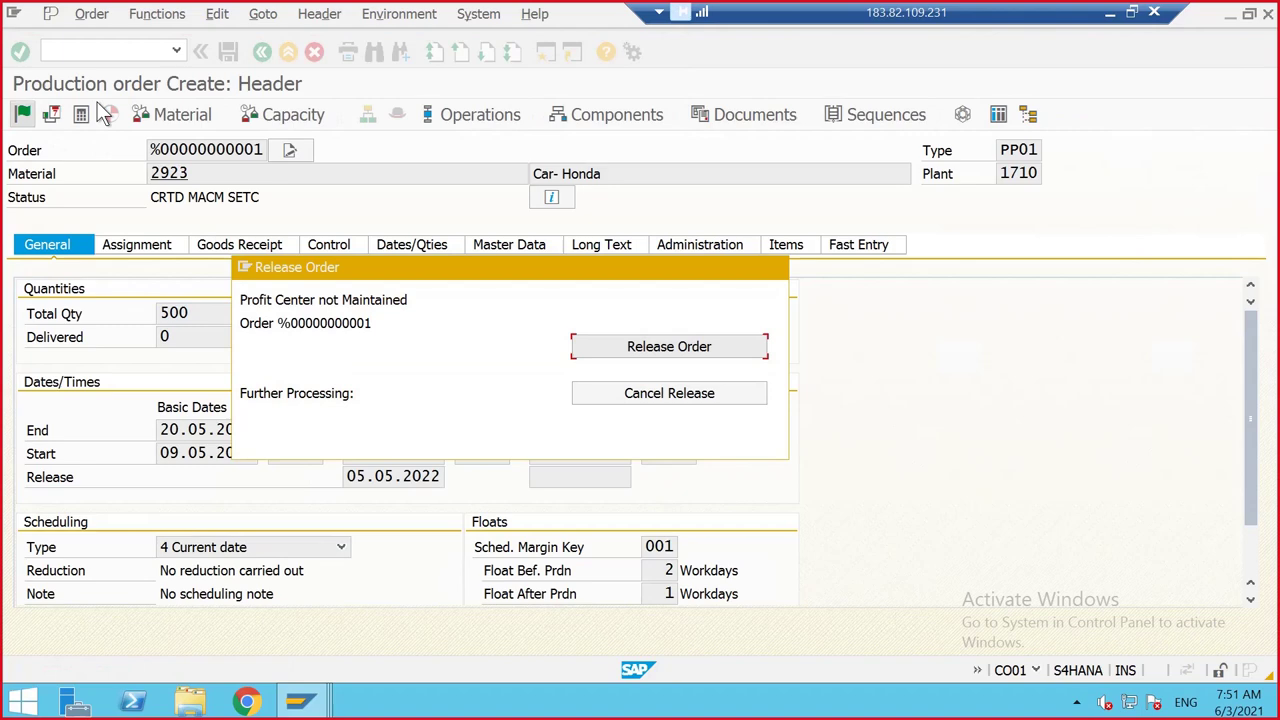
pyautogui.click(614, 347)
pyautogui.click(230, 49)
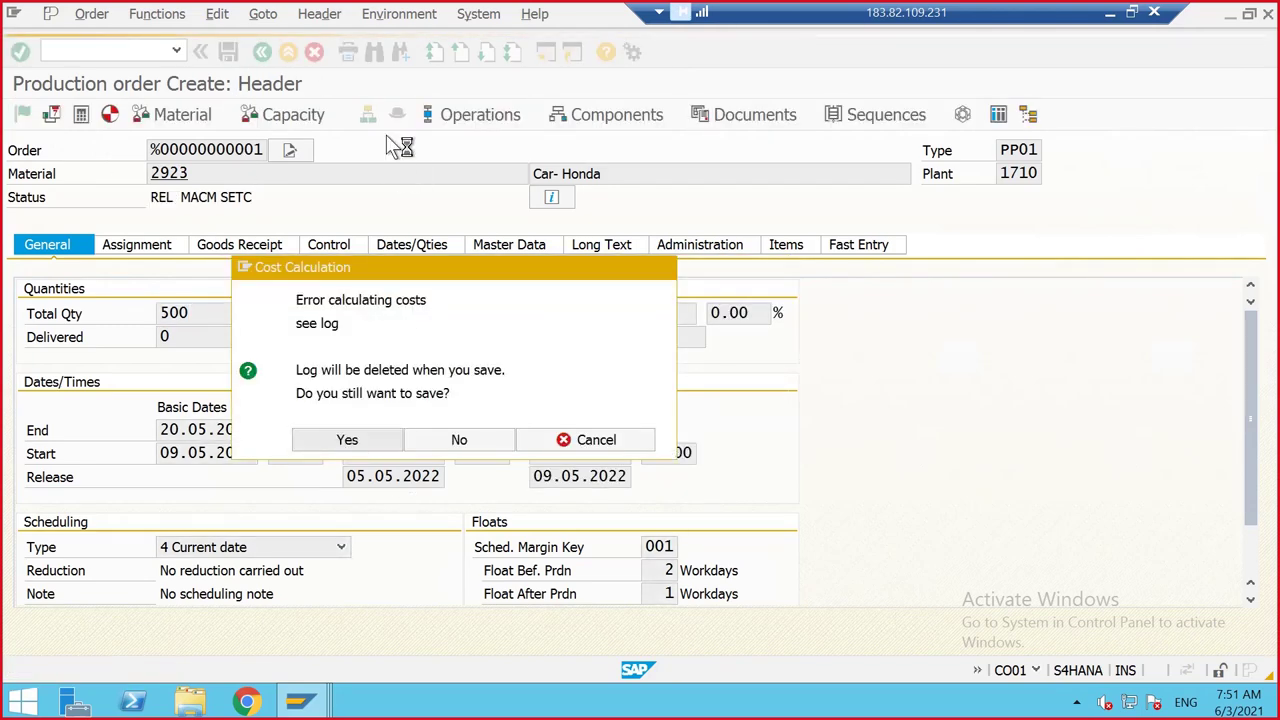
pyautogui.click(346, 445)
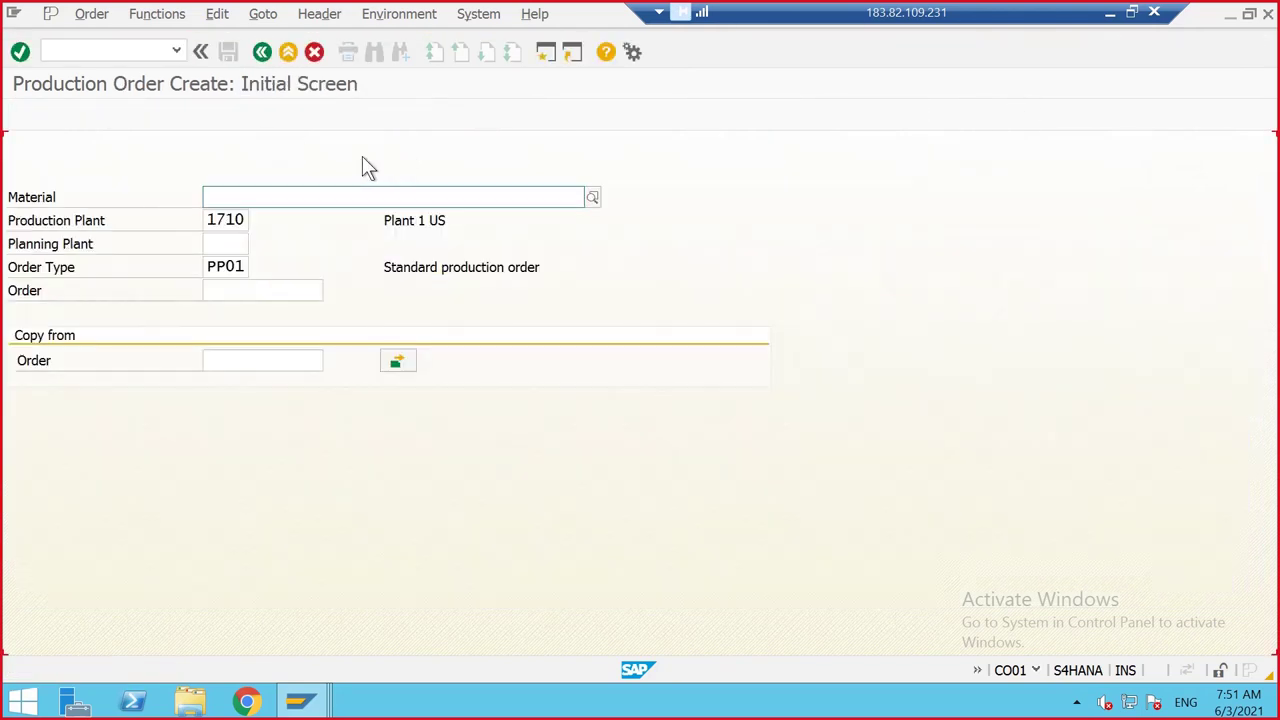
# Start transaction MIGO and load the newly saved 500 EA production order for goods receipt with movement type 101
pyautogui.click(150, 47)
pyautogui.write('/NMIG')
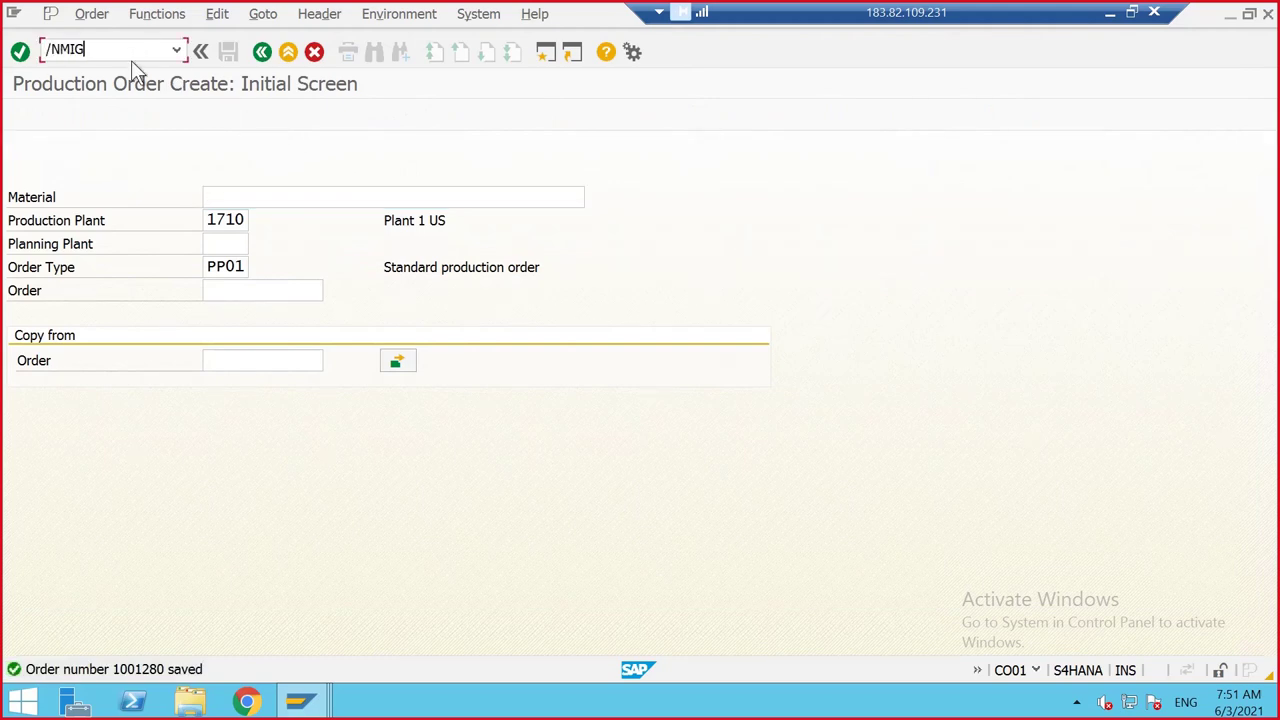
pyautogui.write('O')
pyautogui.press('Return')
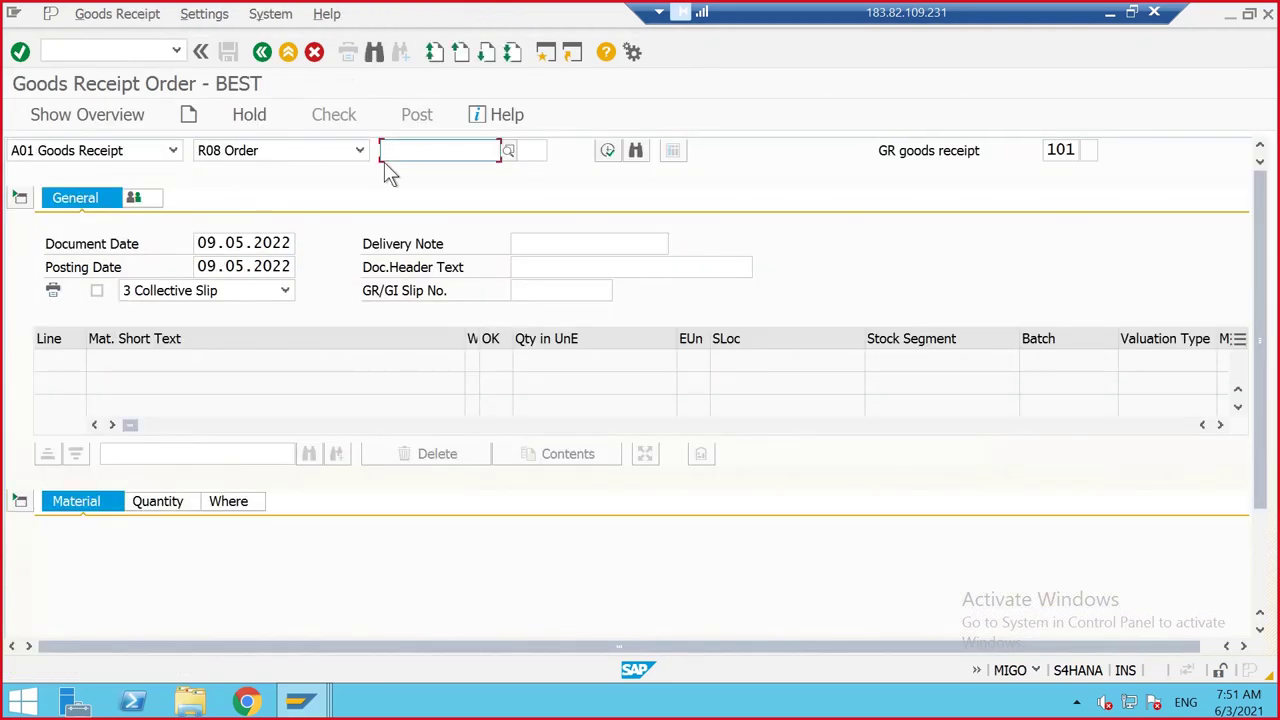
pyautogui.write('1')
pyautogui.click(450, 175)
pyautogui.press('BackSpace')
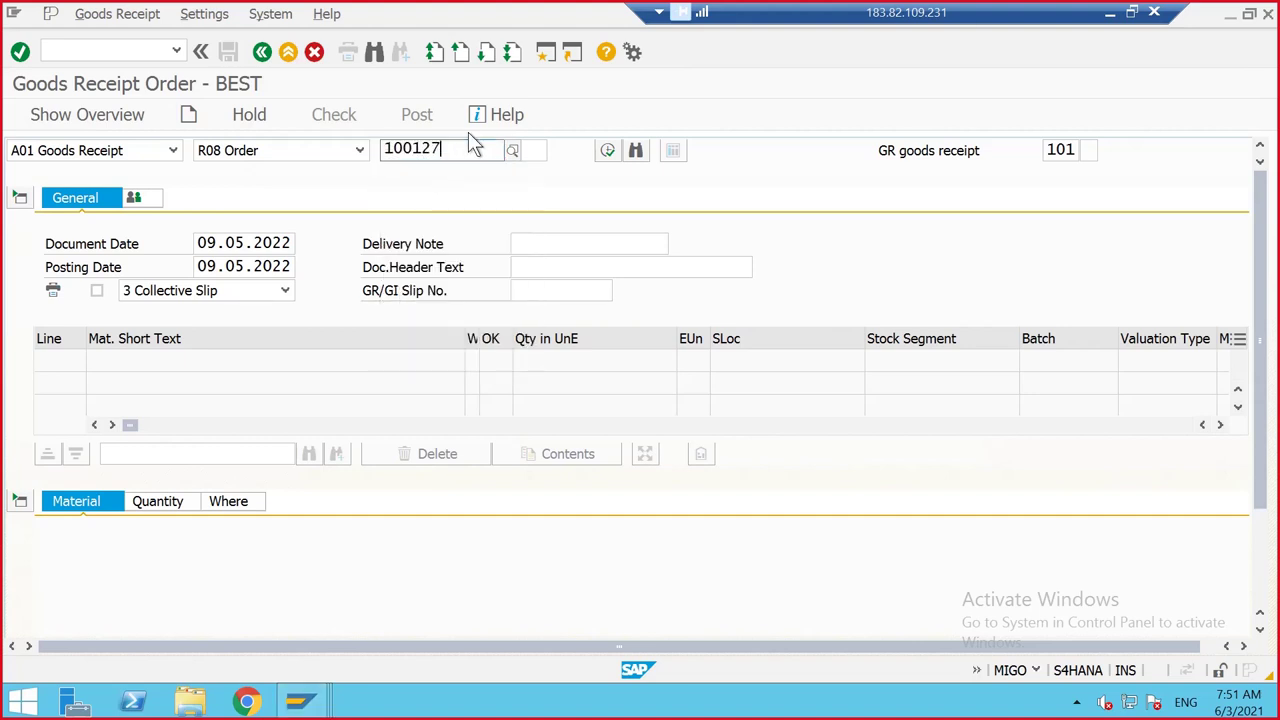
pyautogui.write('80')
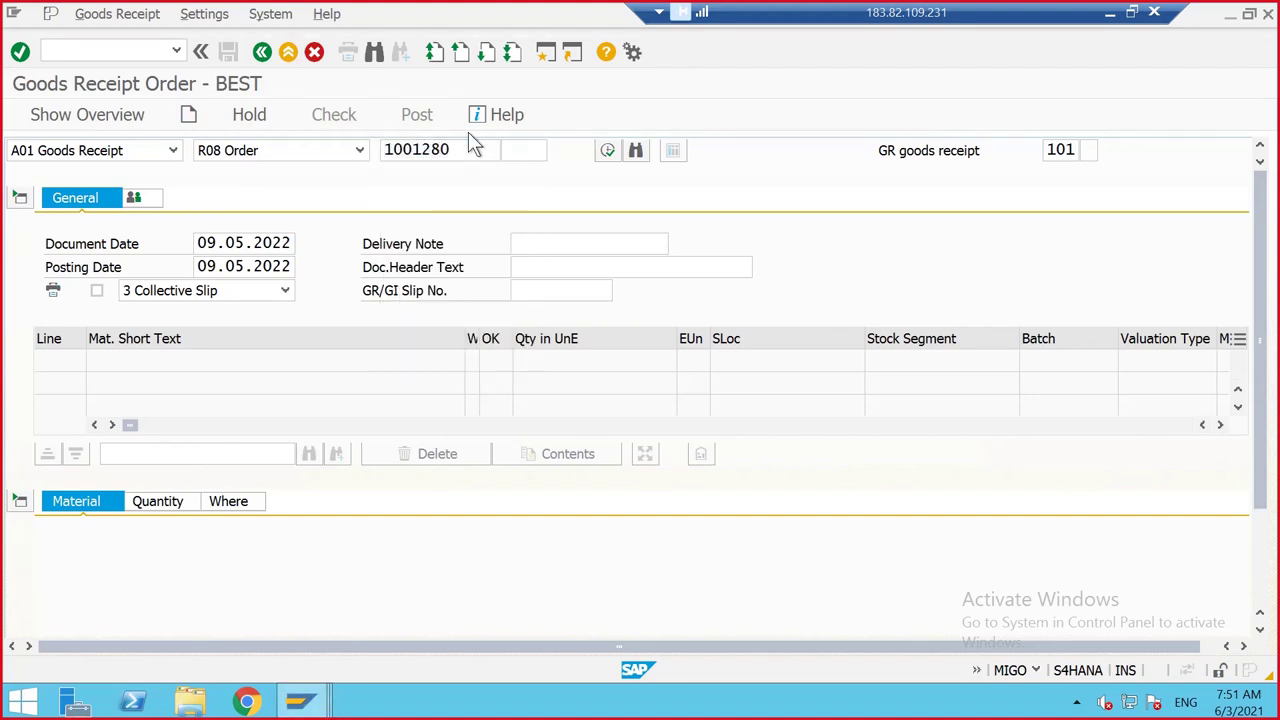
pyautogui.press('Return')
pyautogui.scroll(-3, 325, 392)
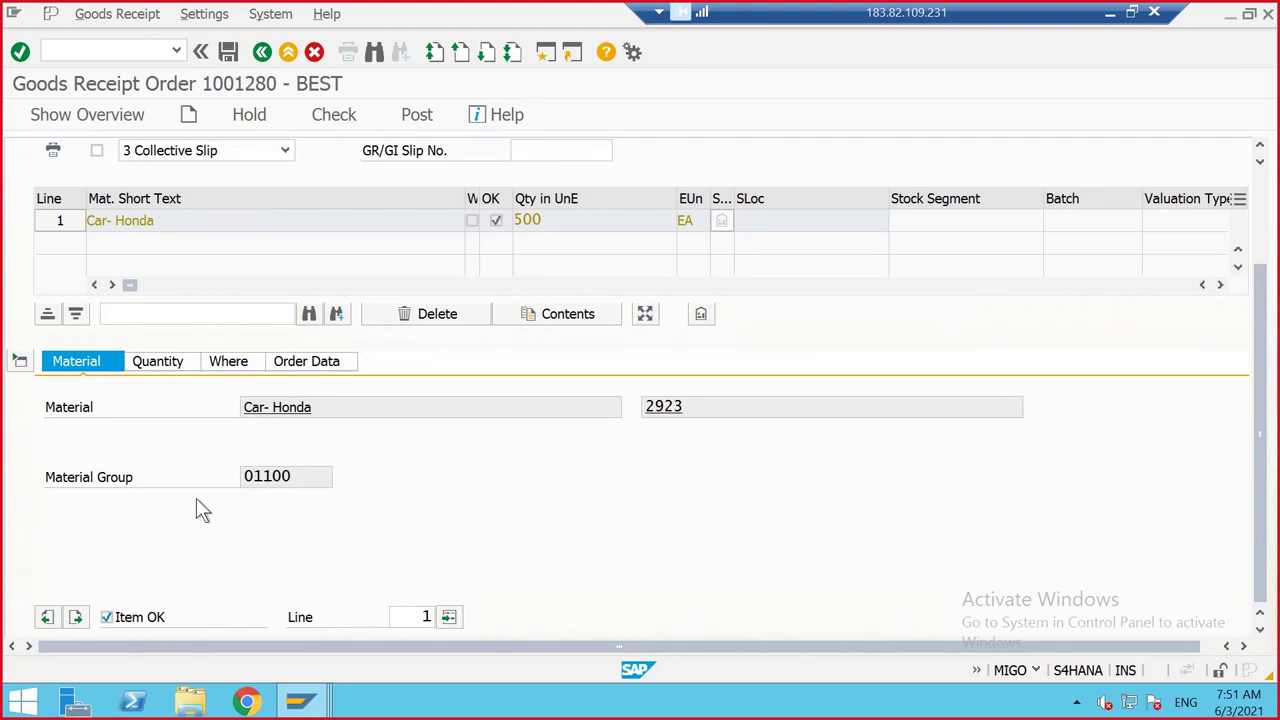
# Open the receipt item's Where details, run a check on the goods receipt and close its message log
pyautogui.click(186, 361)
pyautogui.click(241, 367)
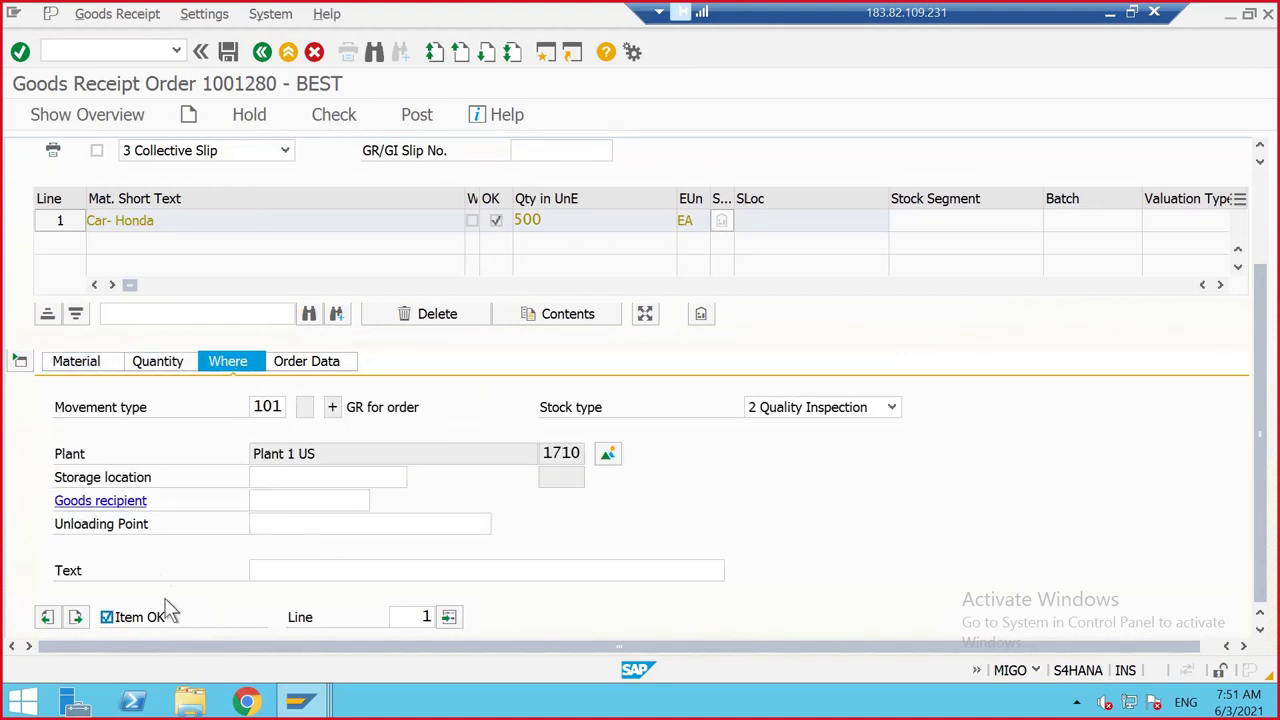
pyautogui.click(348, 118)
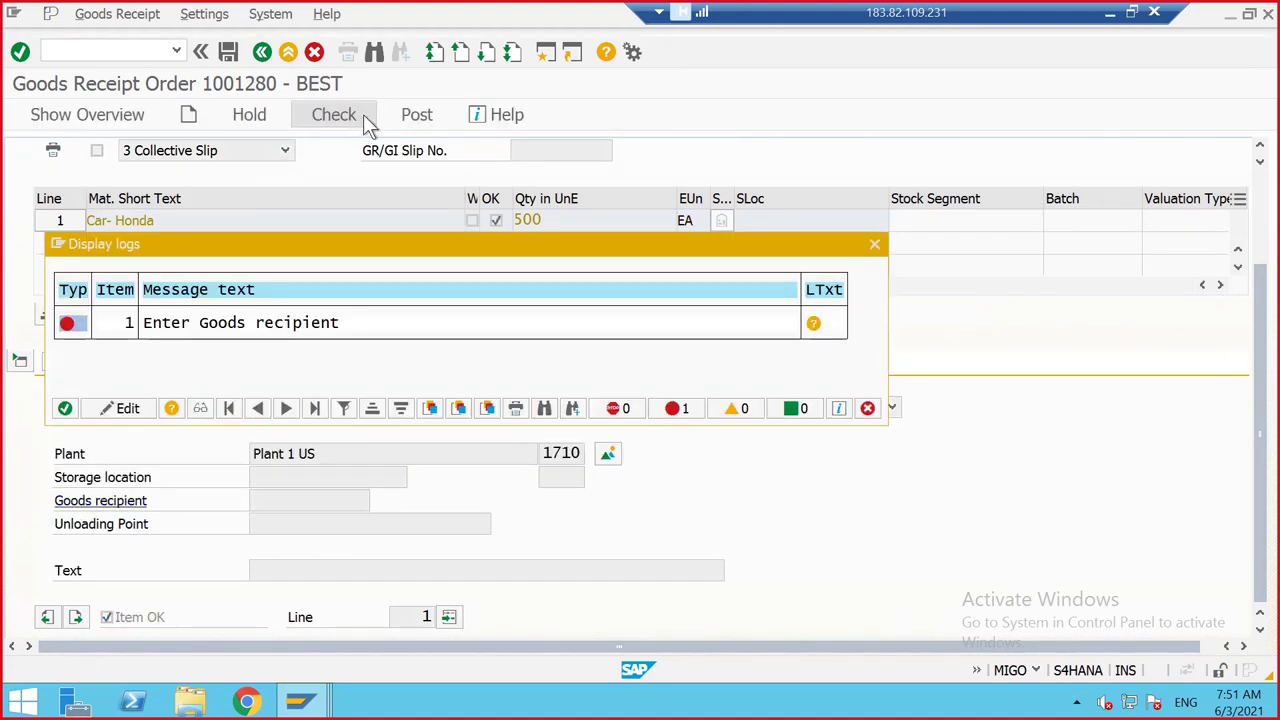
pyautogui.click(64, 408)
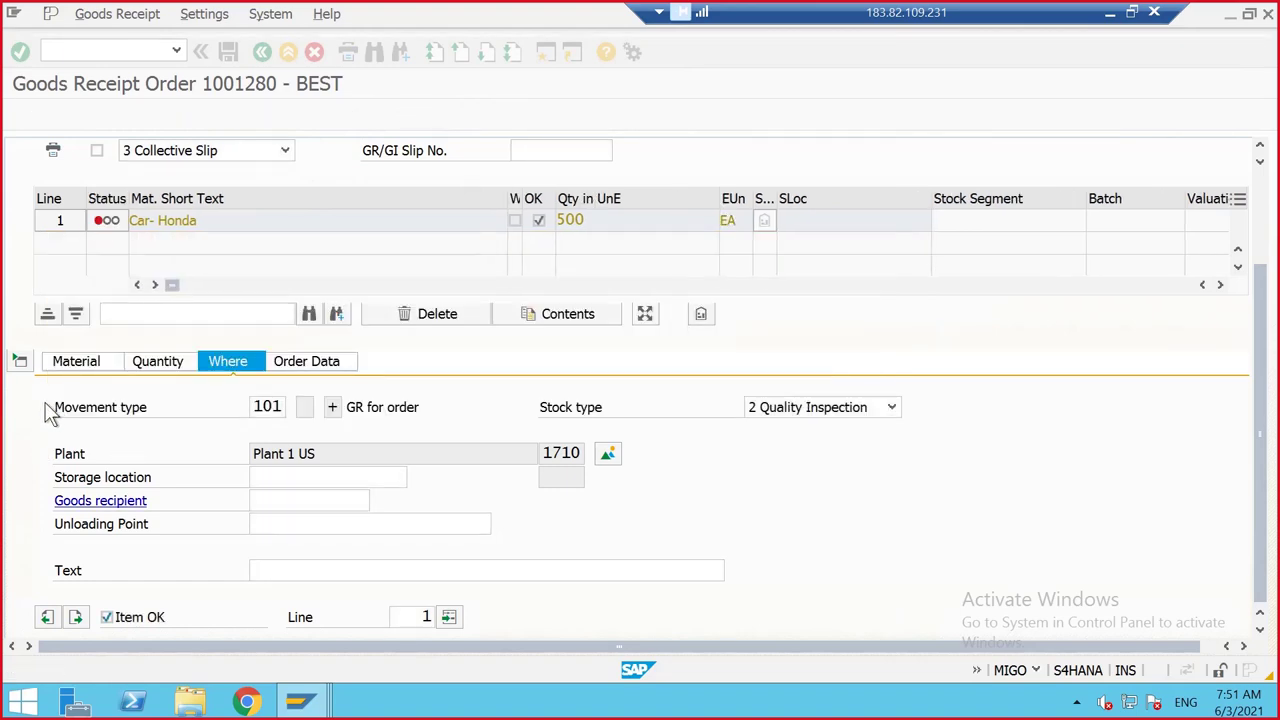
# Set the receipt item's goods recipient to GR and storage location to 171A, and check and post the goods receipt
pyautogui.scroll(-2, 319, 420)
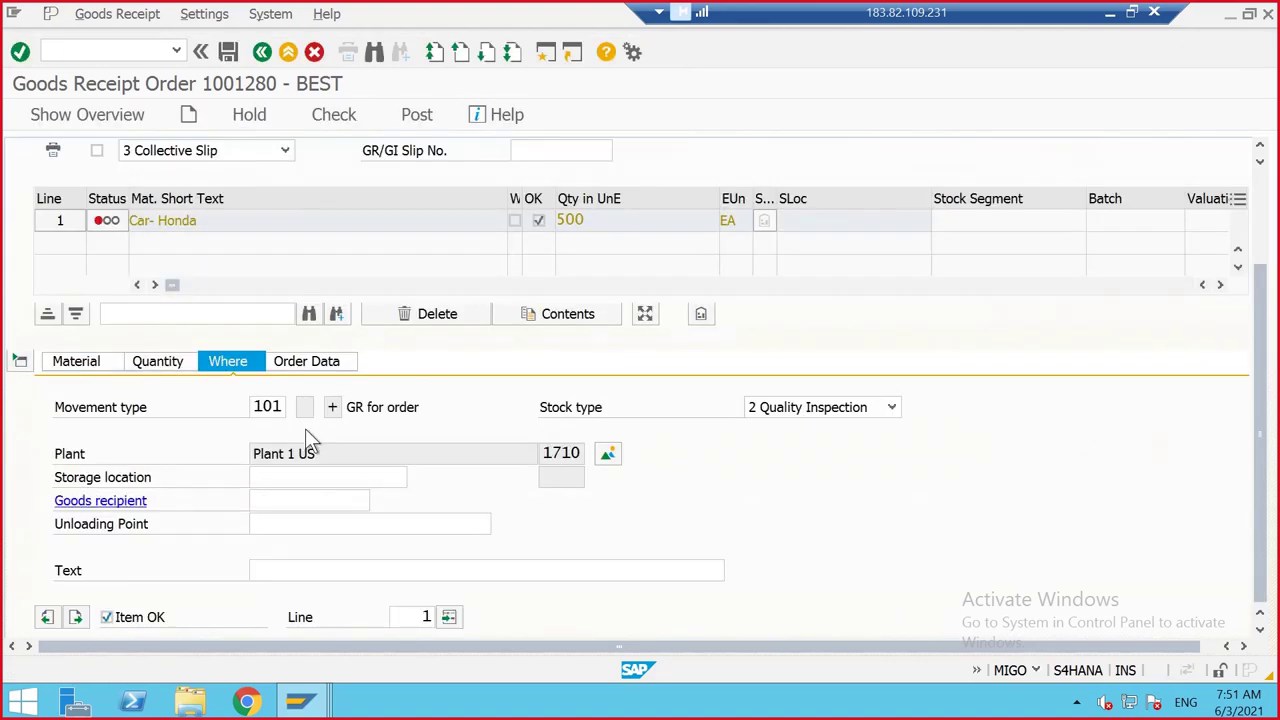
pyautogui.click(277, 503)
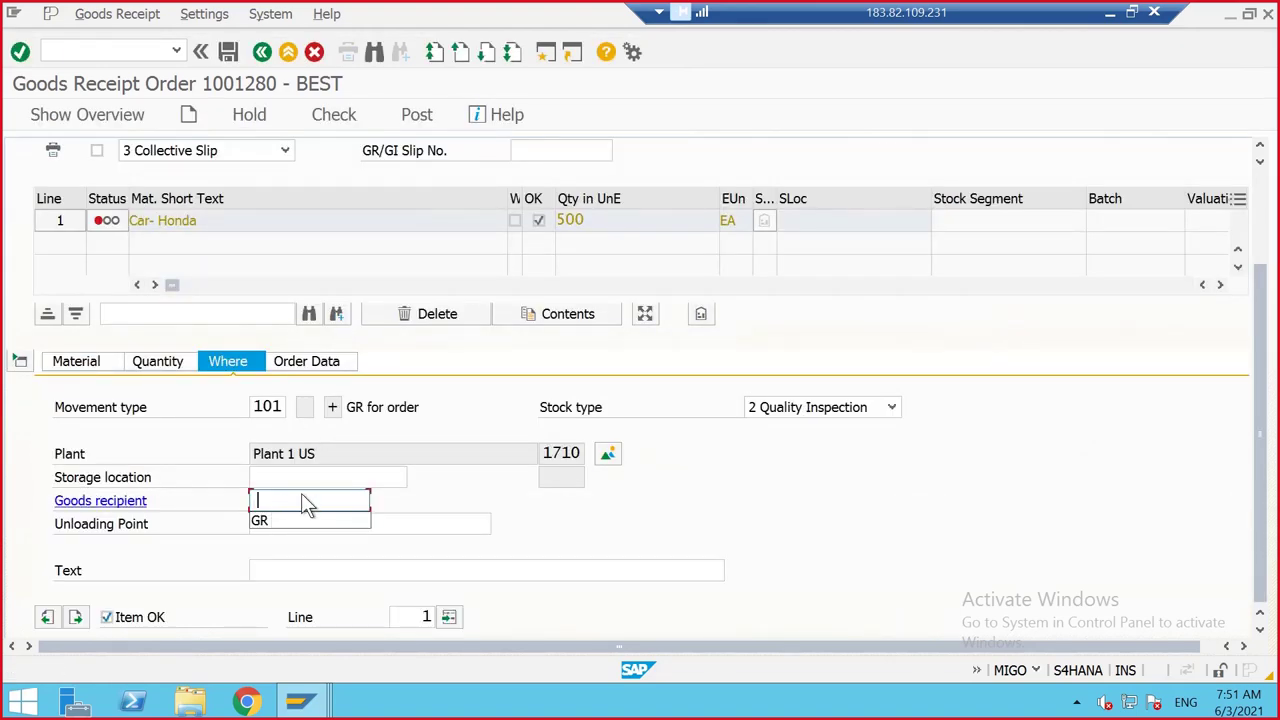
pyautogui.click(282, 521)
pyautogui.click(291, 482)
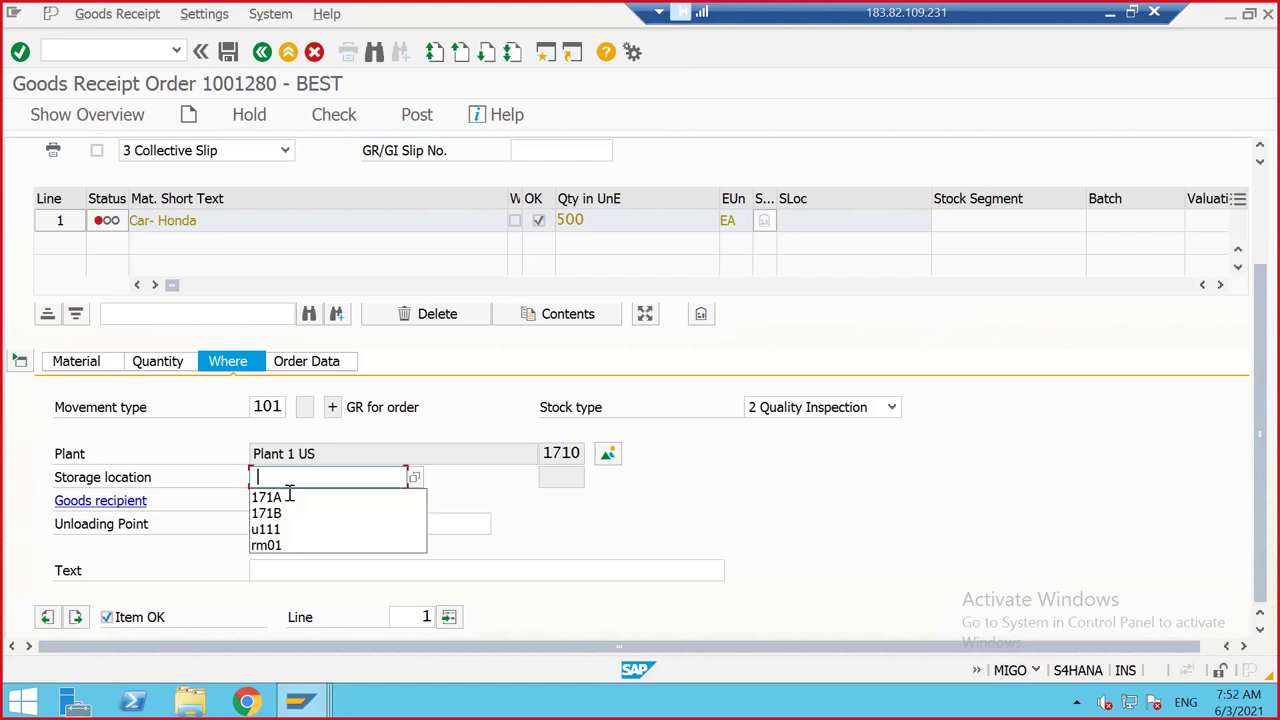
pyautogui.click(289, 496)
pyautogui.press('Return')
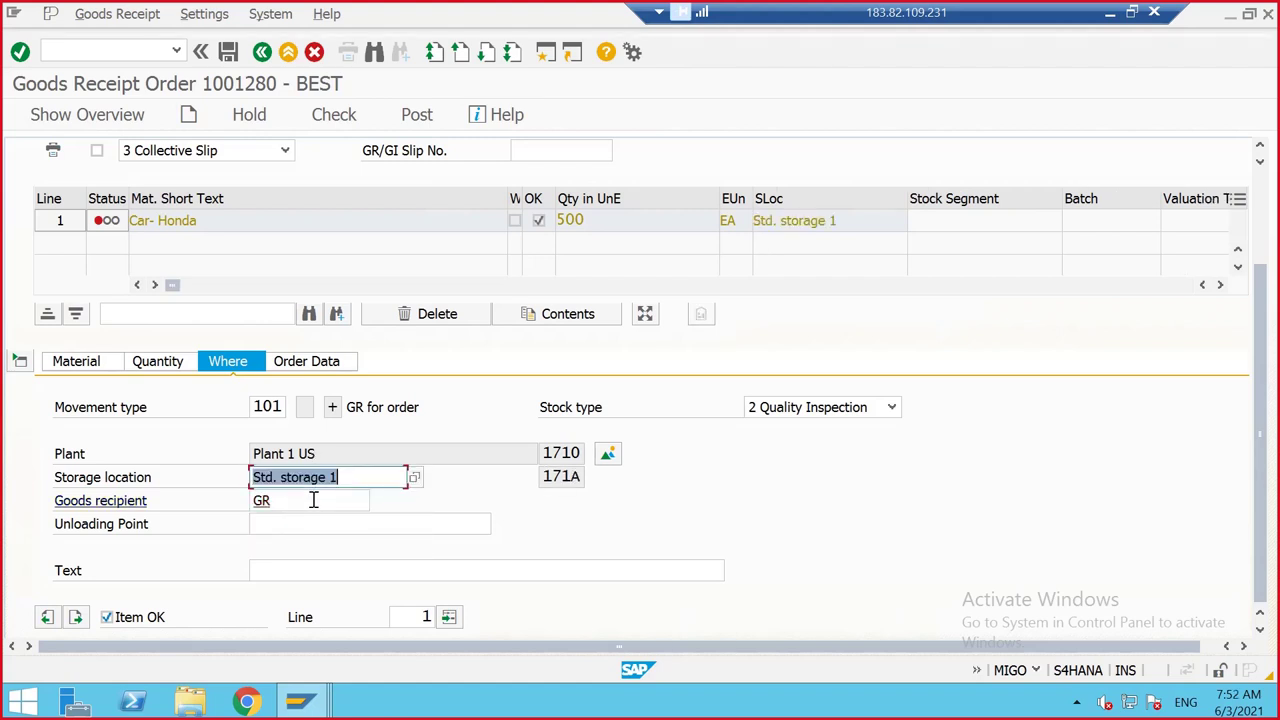
pyautogui.click(335, 117)
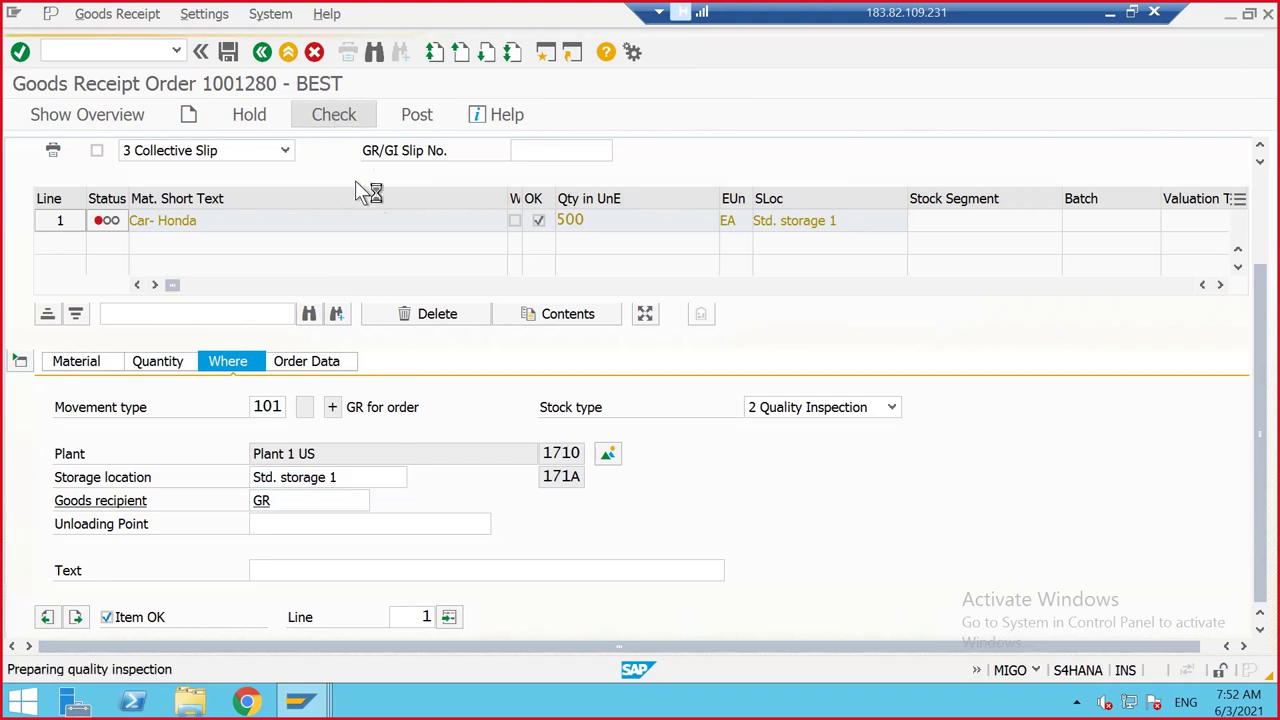
pyautogui.click(399, 113)
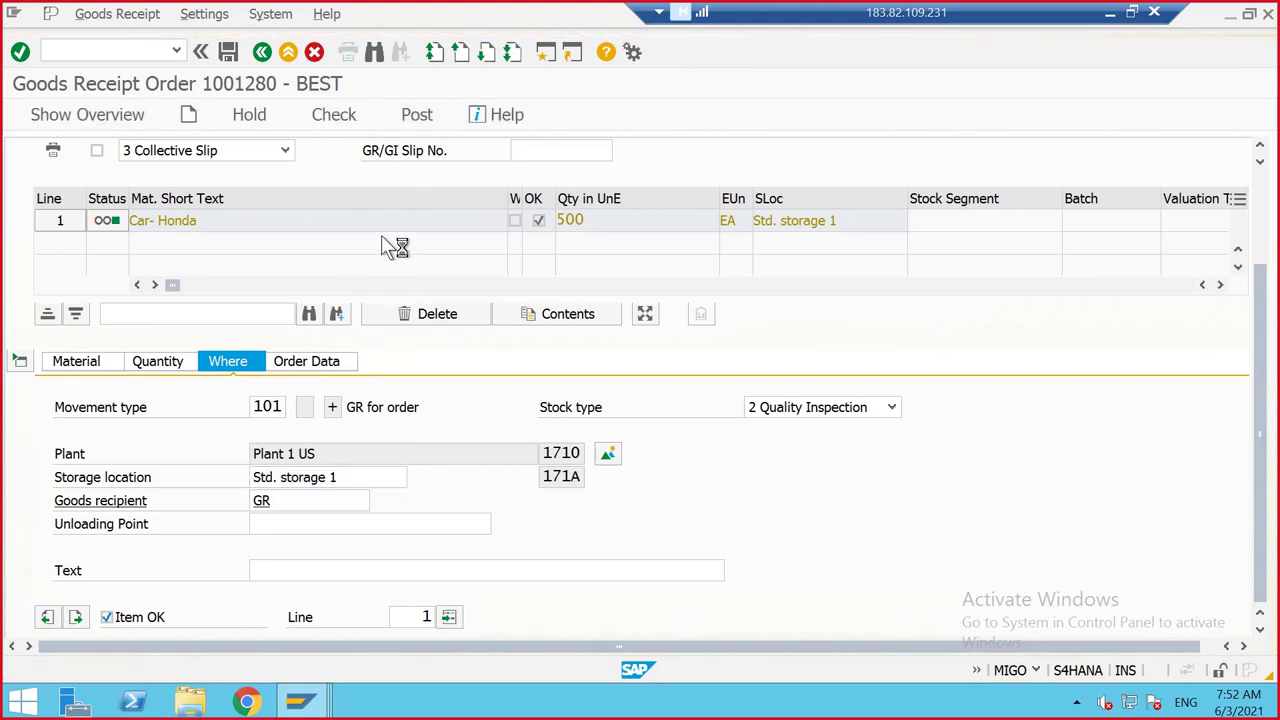
# Start transaction QA32 and list inspection lots without a usage decision for plant 1710, lot origin 04 and material 2923
pyautogui.click(140, 52)
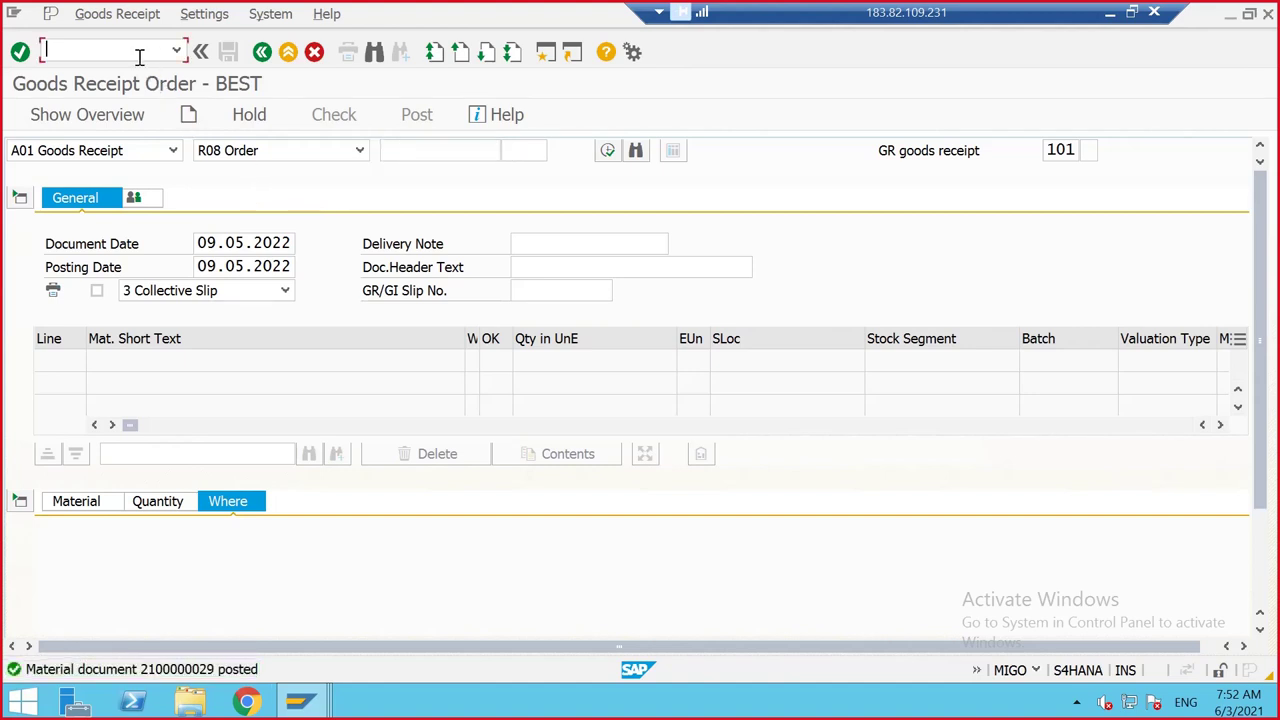
pyautogui.write('/NQA32')
pyautogui.press('Return')
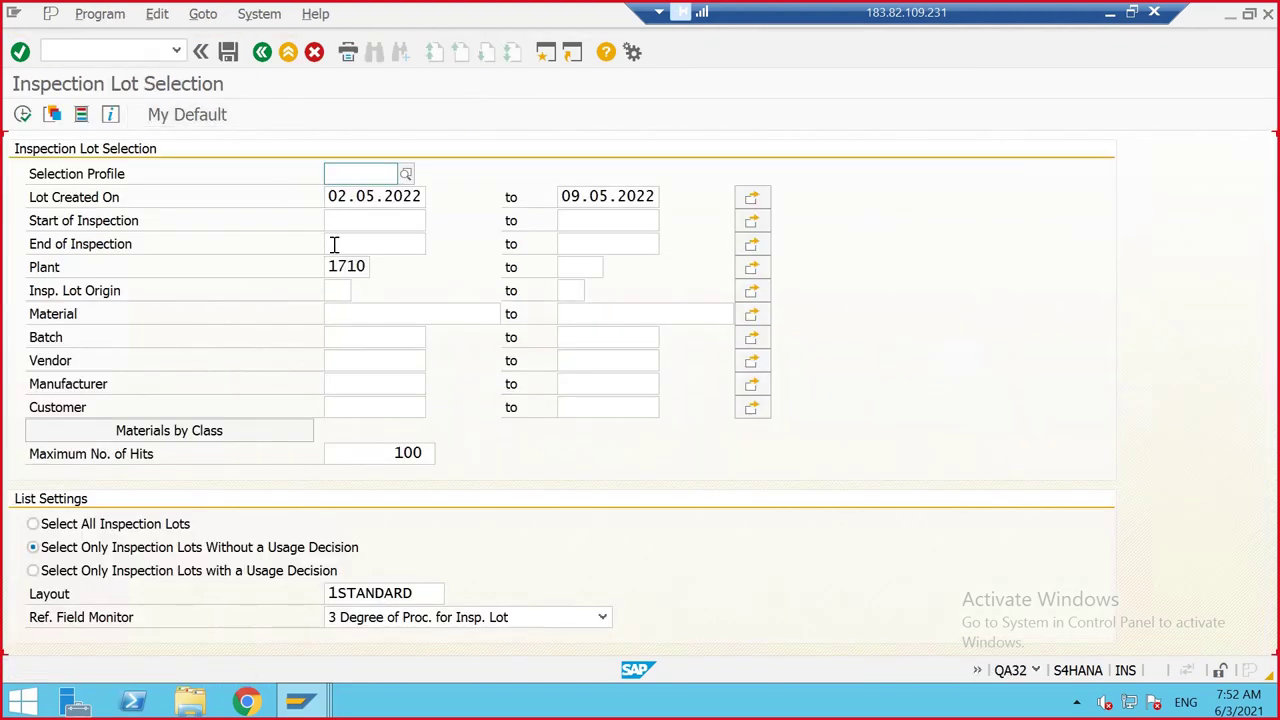
pyautogui.click(331, 290)
pyautogui.click(351, 230)
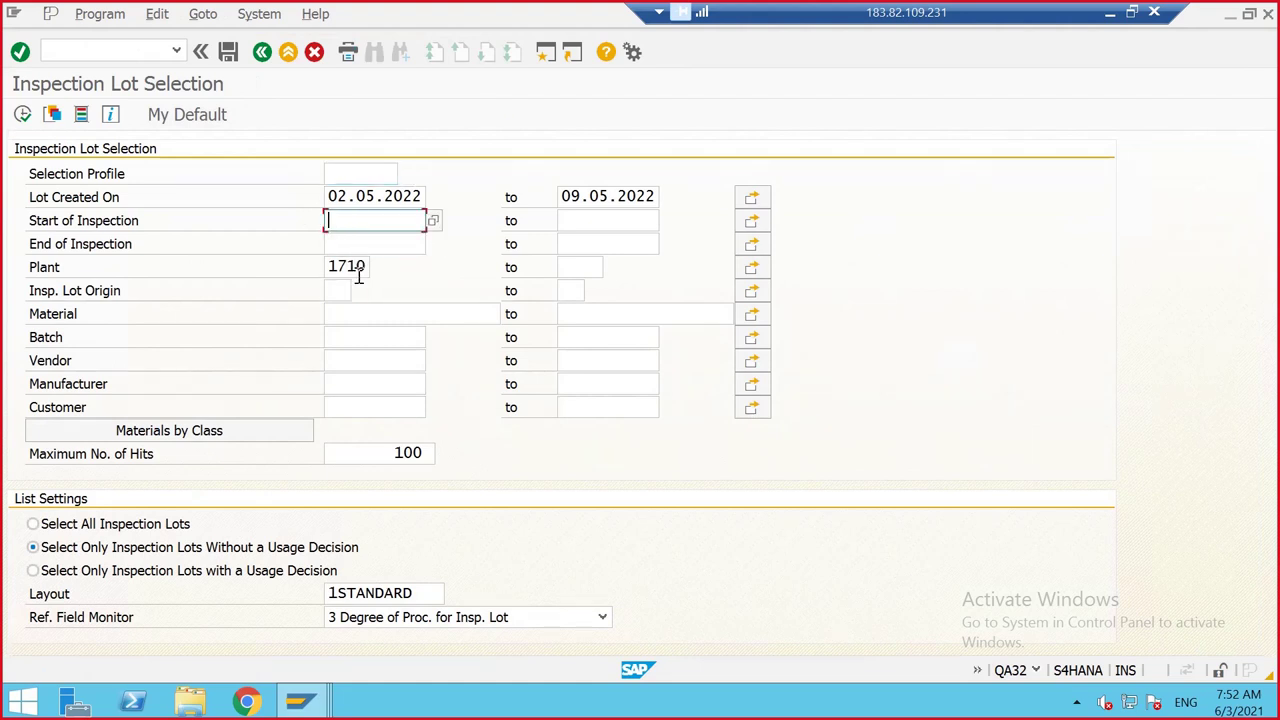
pyautogui.click(360, 308)
pyautogui.click(349, 332)
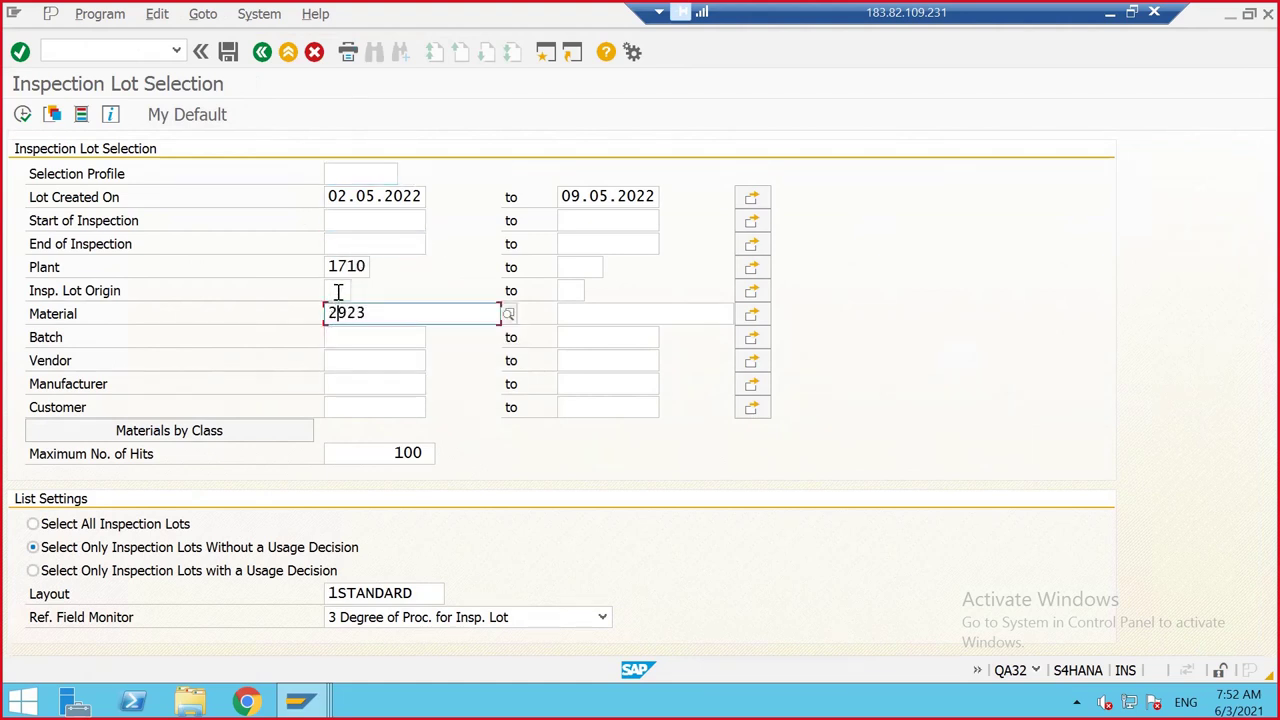
pyautogui.click(337, 289)
pyautogui.click(340, 310)
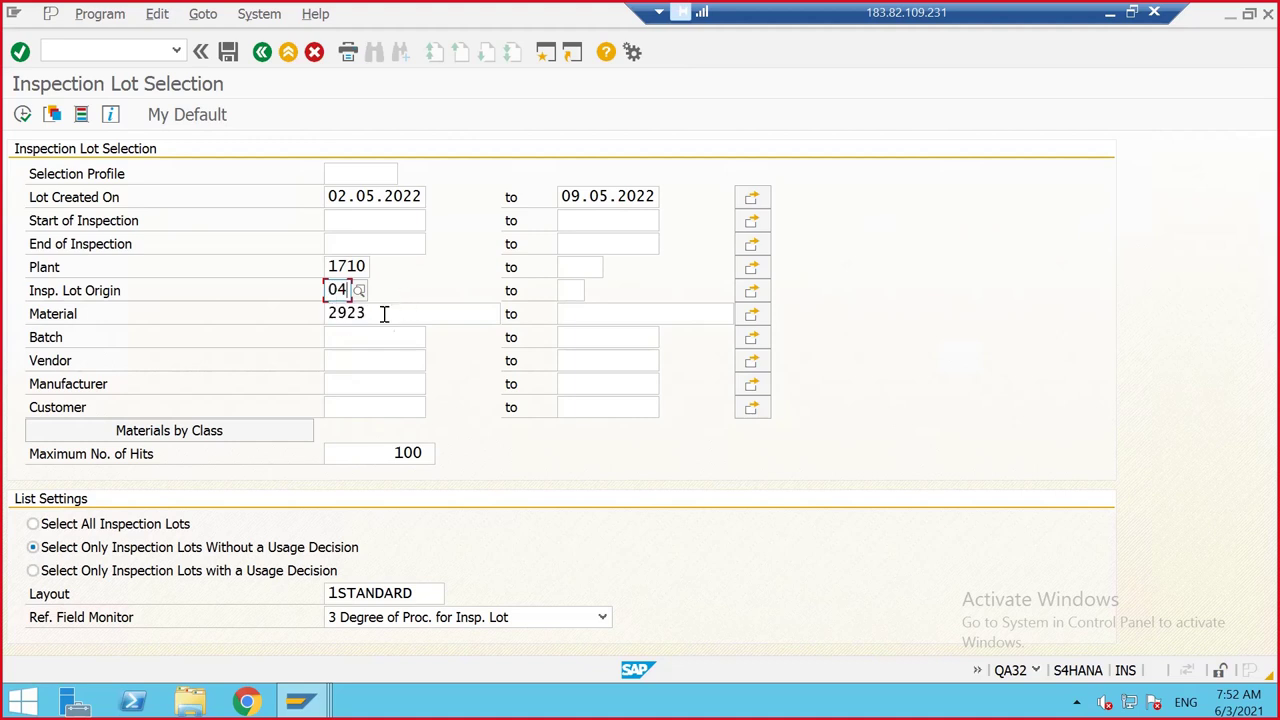
pyautogui.click(24, 114)
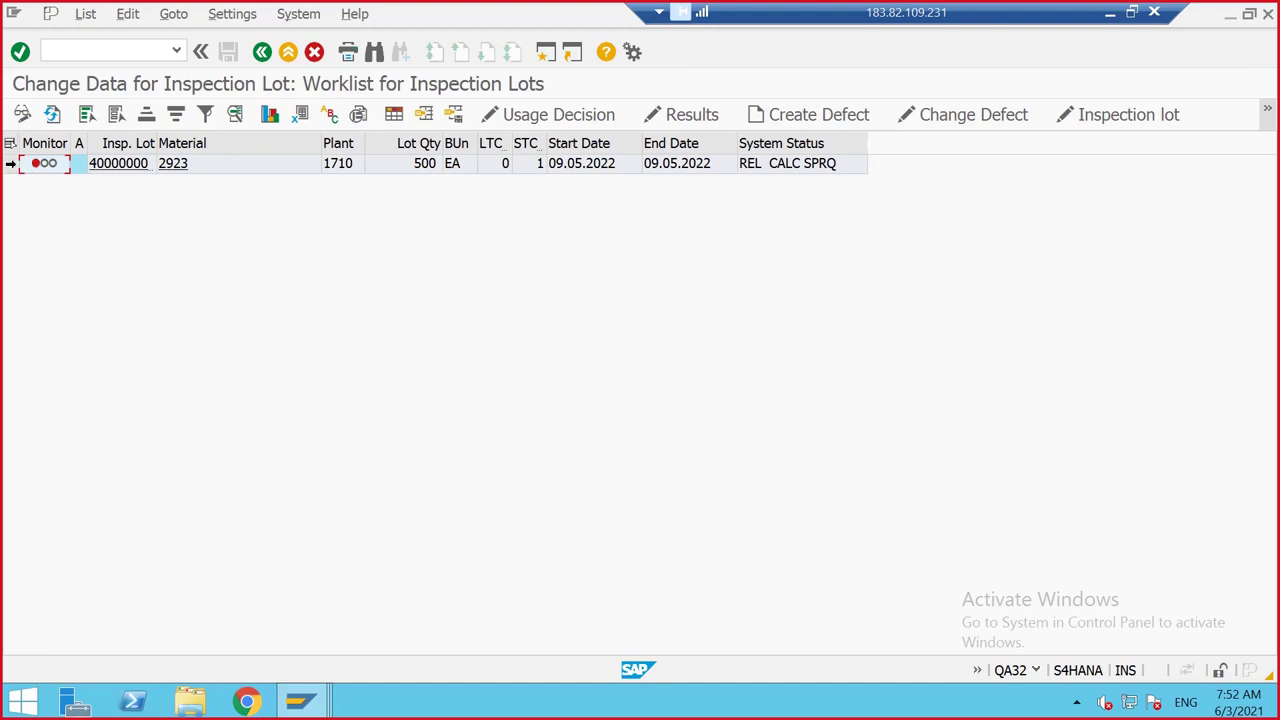
# Select the 500 EA inspection lot for material 2923 and open its results recording
pyautogui.click(12, 163)
pyautogui.click(669, 116)
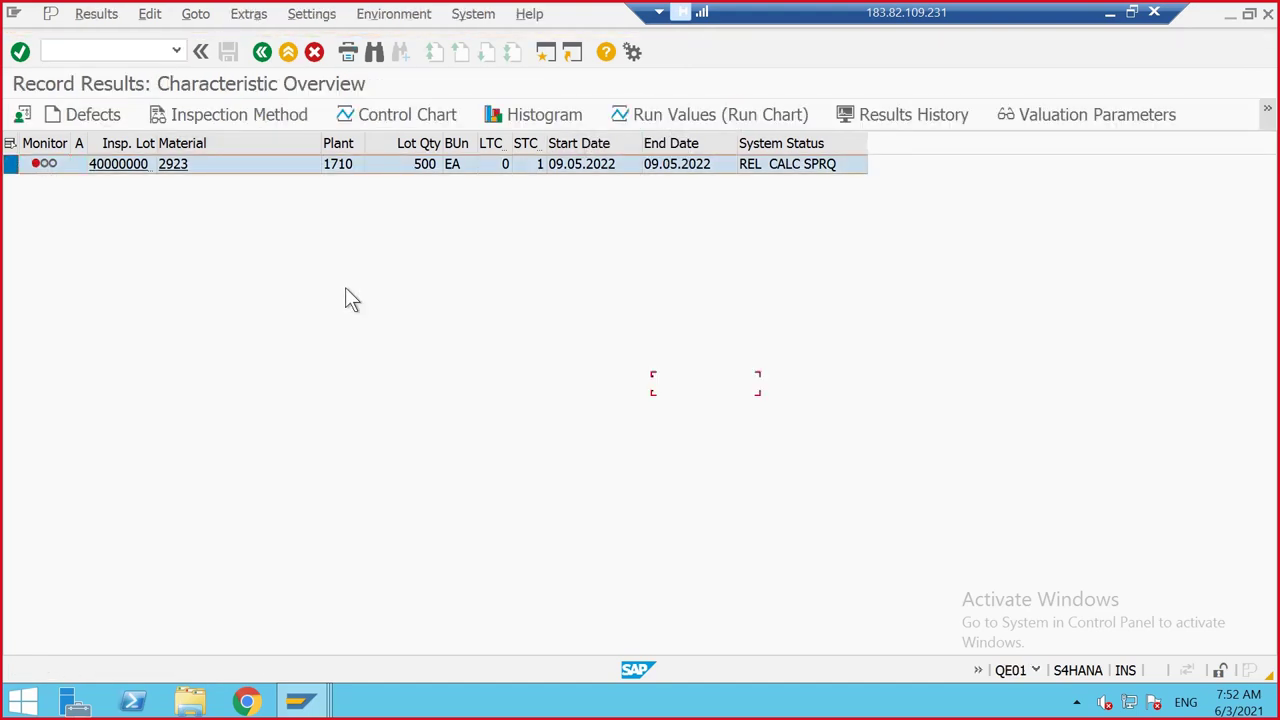
# Record the COLOR characteristic with 10 inspected and result NOK Not OK, keep the attribute Valid, and save the results
pyautogui.click(578, 384)
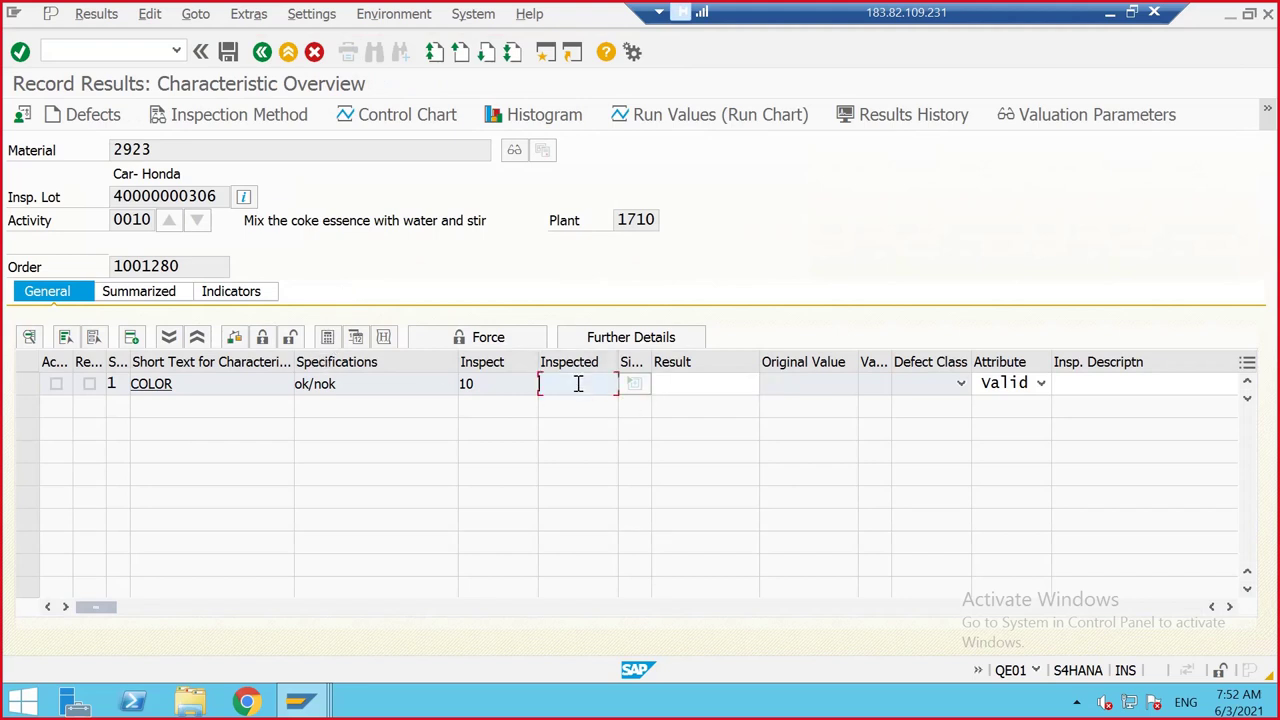
pyautogui.write('10')
pyautogui.click(664, 388)
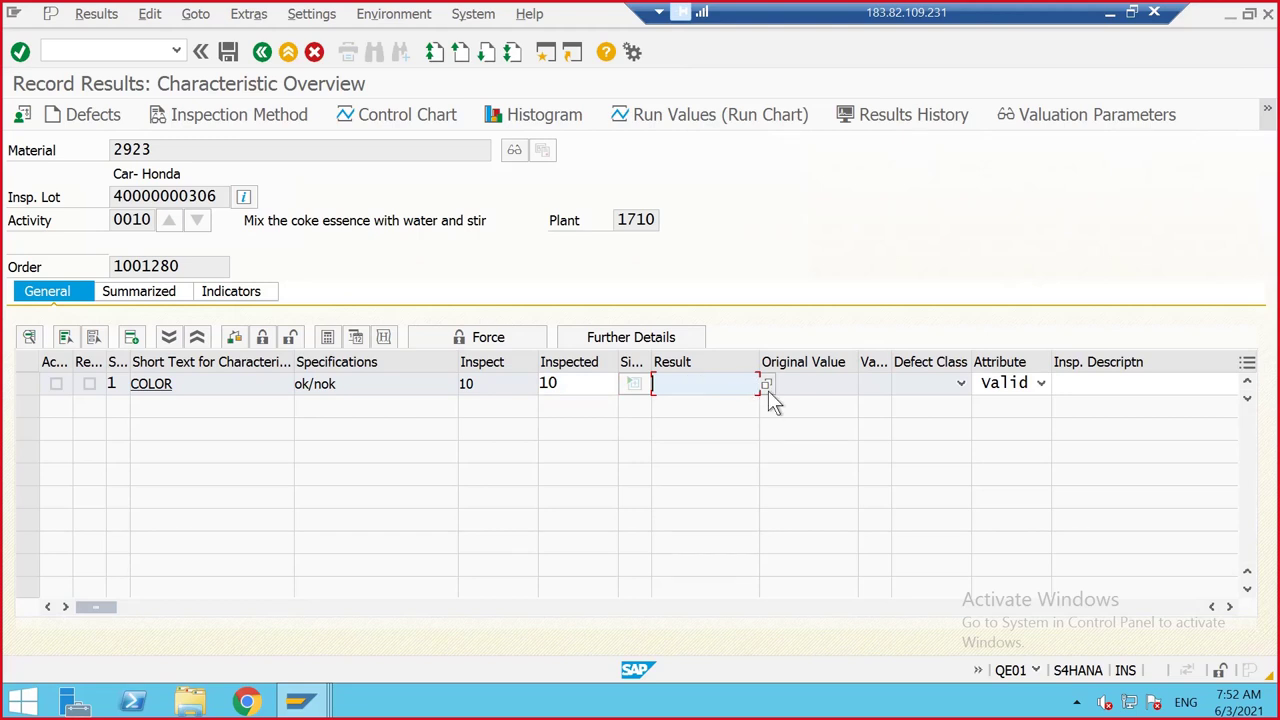
pyautogui.press('F4')
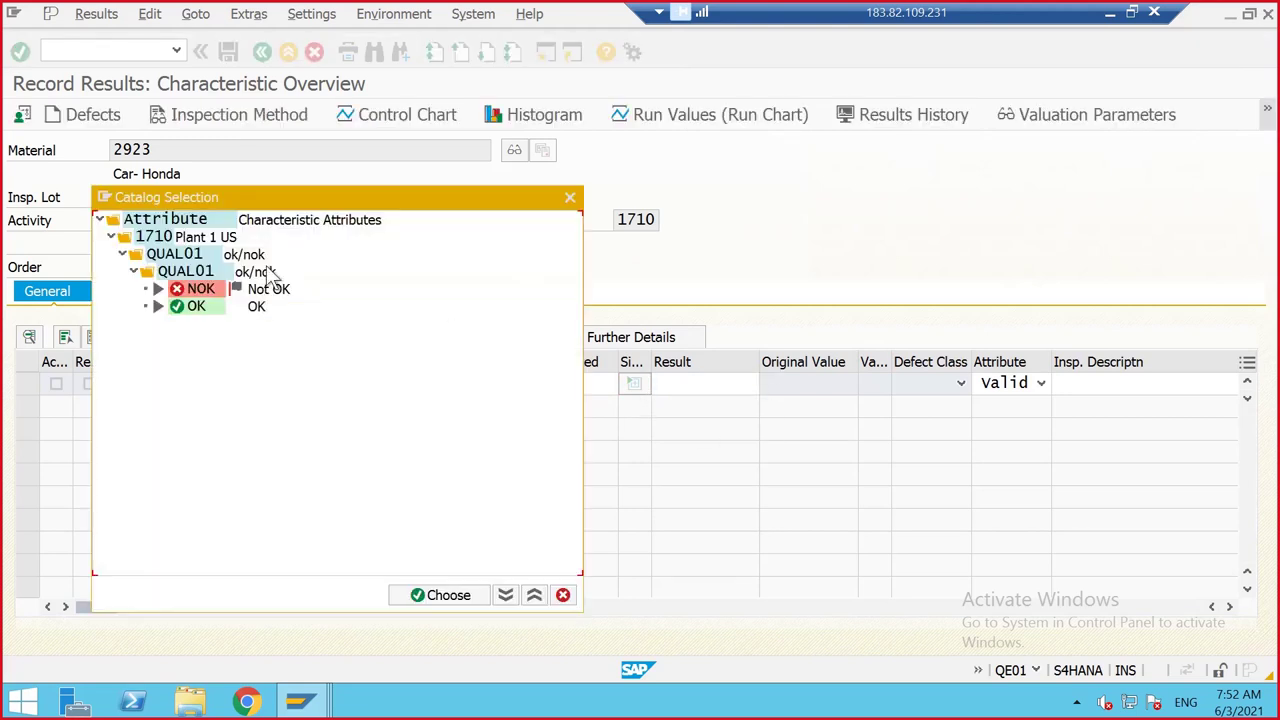
pyautogui.doubleClick(200, 289)
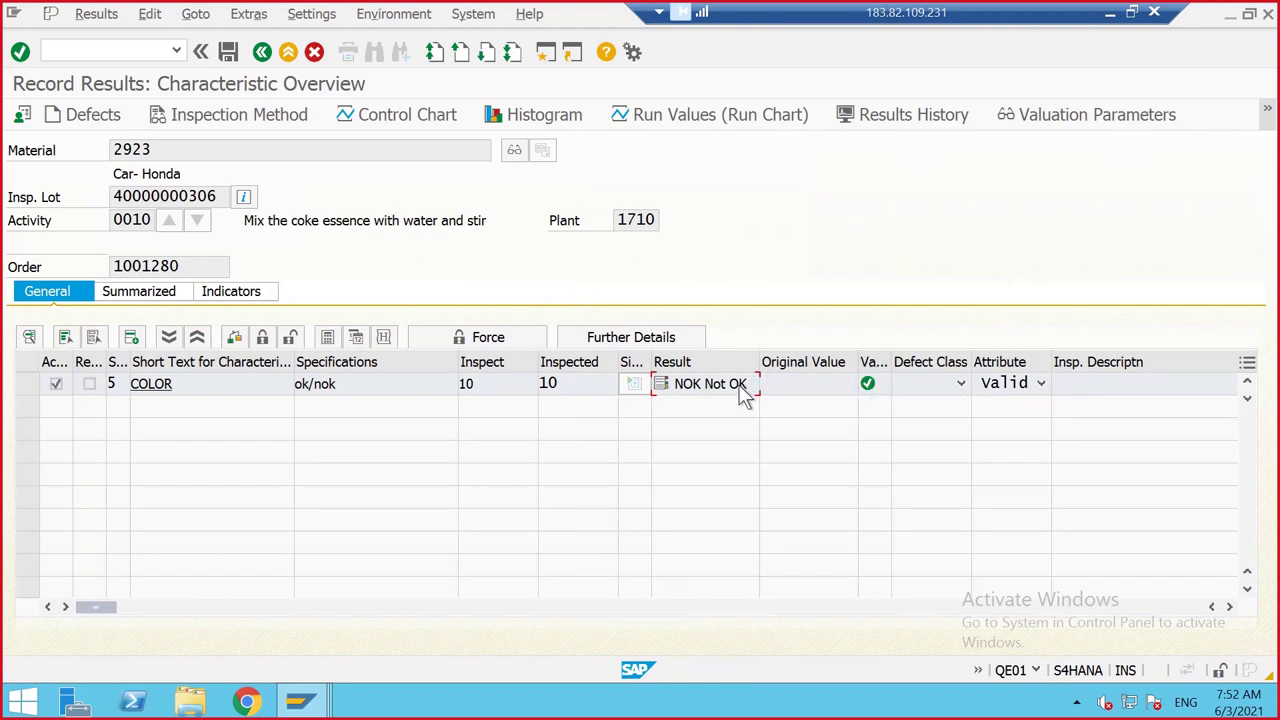
pyautogui.click(1003, 388)
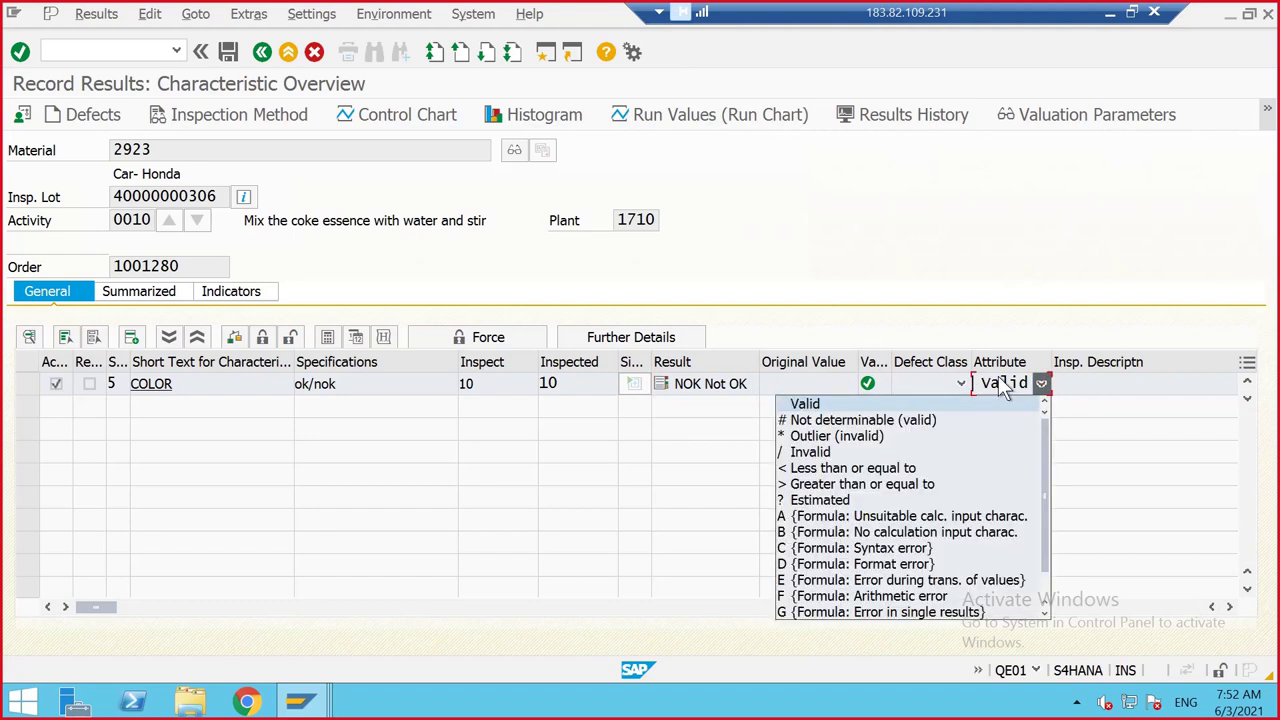
pyautogui.click(1160, 440)
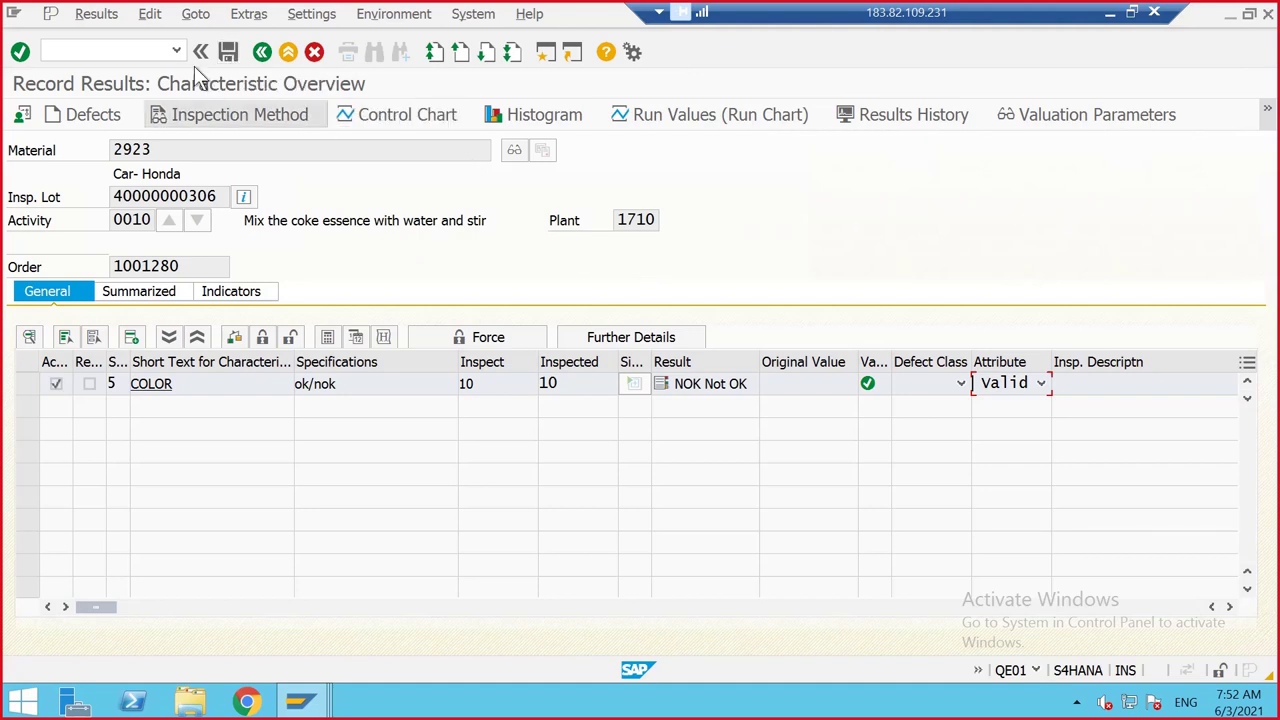
pyautogui.click(228, 52)
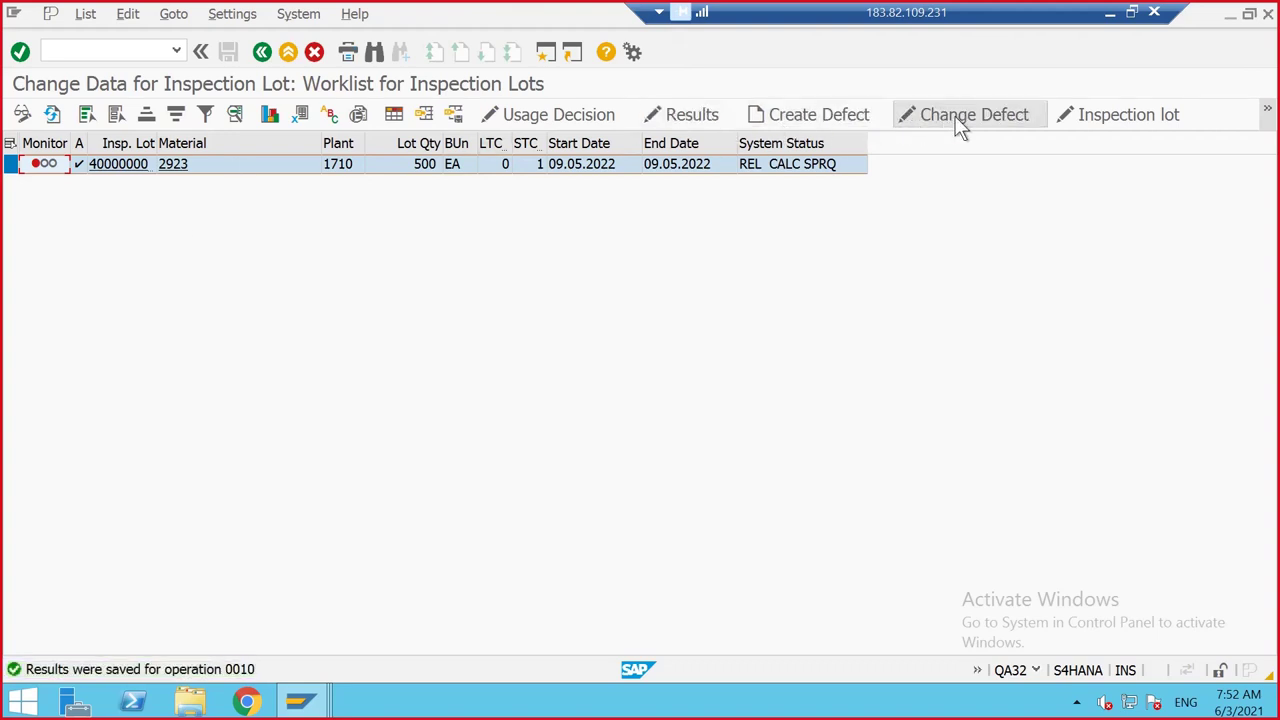
# Open the usage decision for the material 2923 inspection lot and choose UD code R1, Rejected-blocked Stock
pyautogui.click(615, 117)
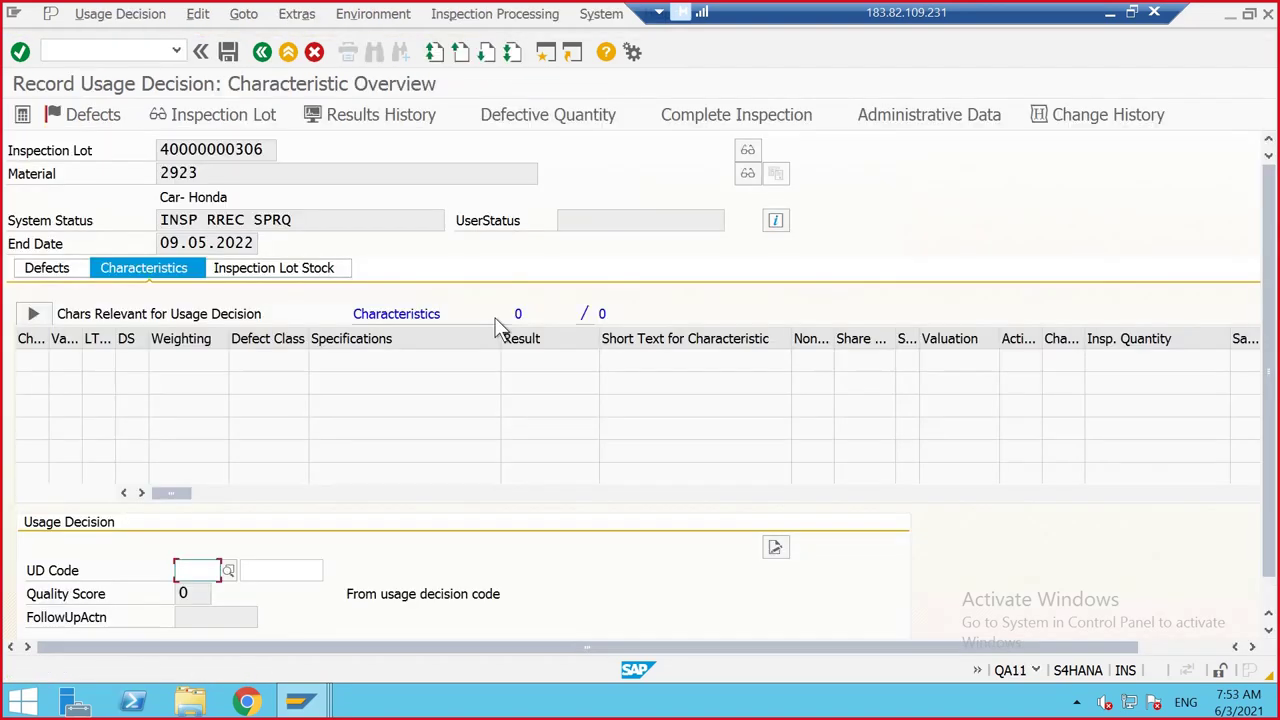
pyautogui.click(228, 572)
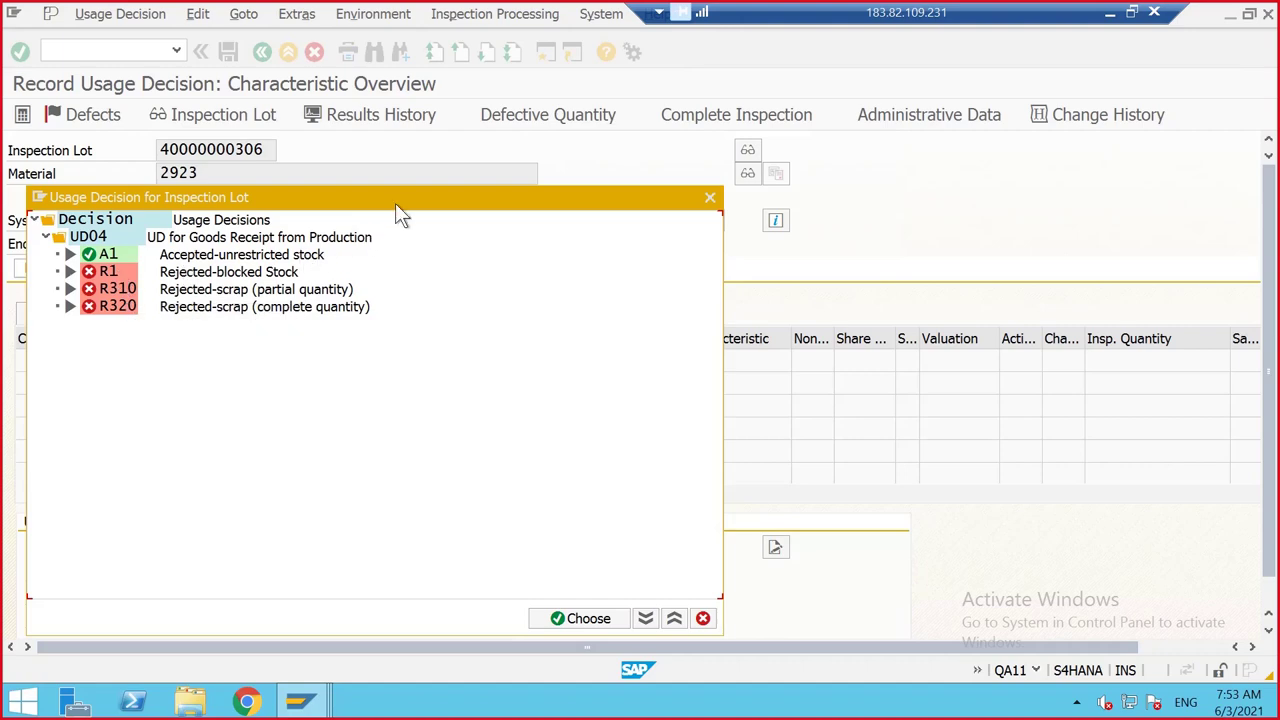
pyautogui.moveTo(395, 201); pyautogui.dragTo(694, 130)
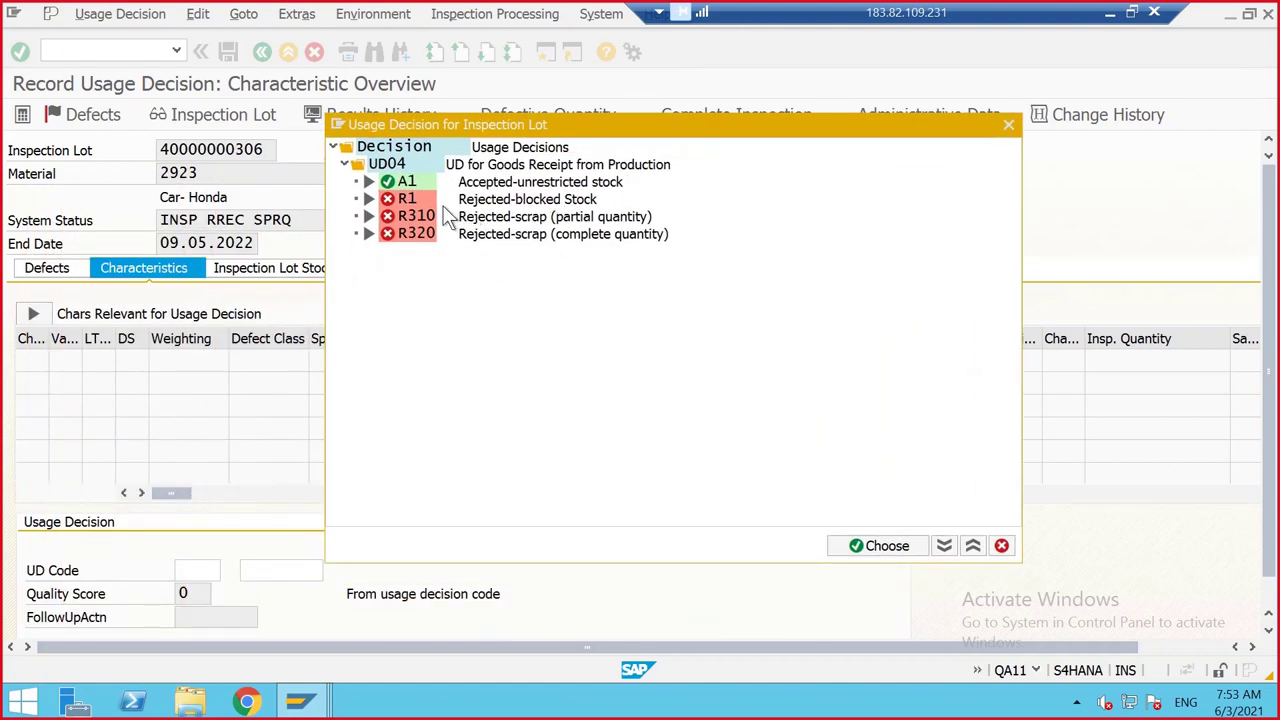
pyautogui.doubleClick(410, 199)
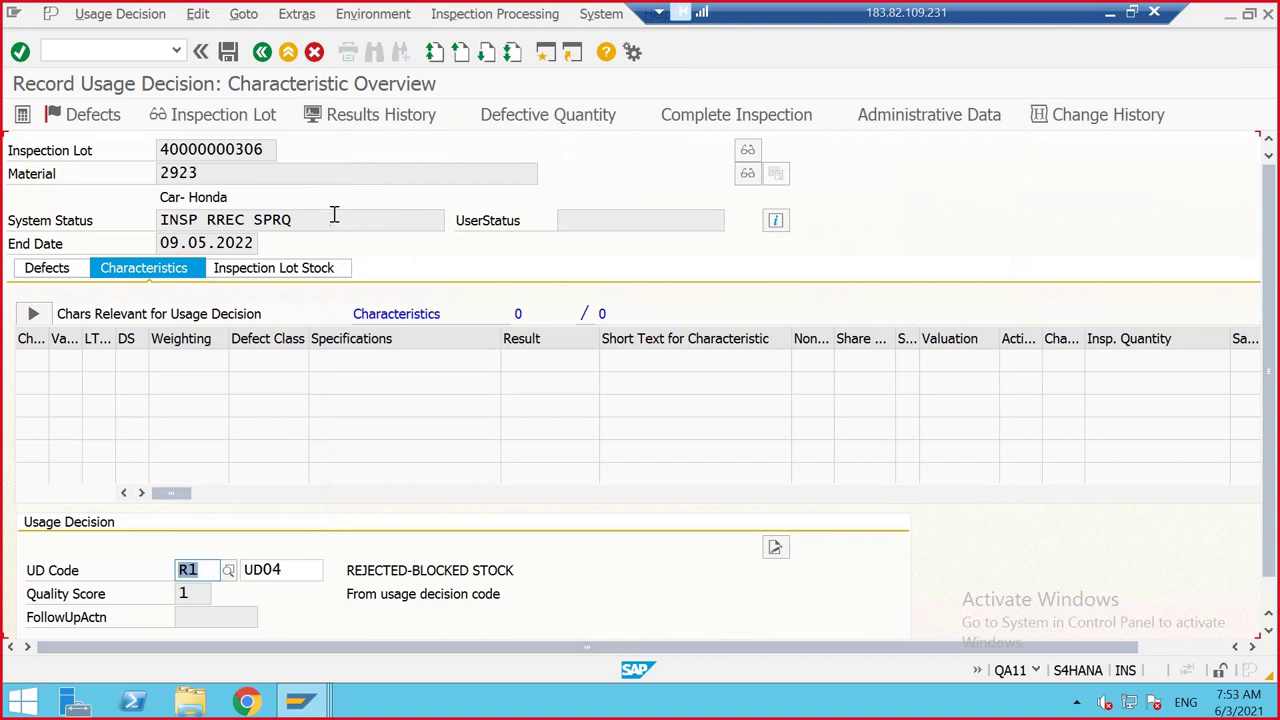
# Try to record defects from the usage decision, review the status check details, and leave the usage decision without saving
pyautogui.click(107, 118)
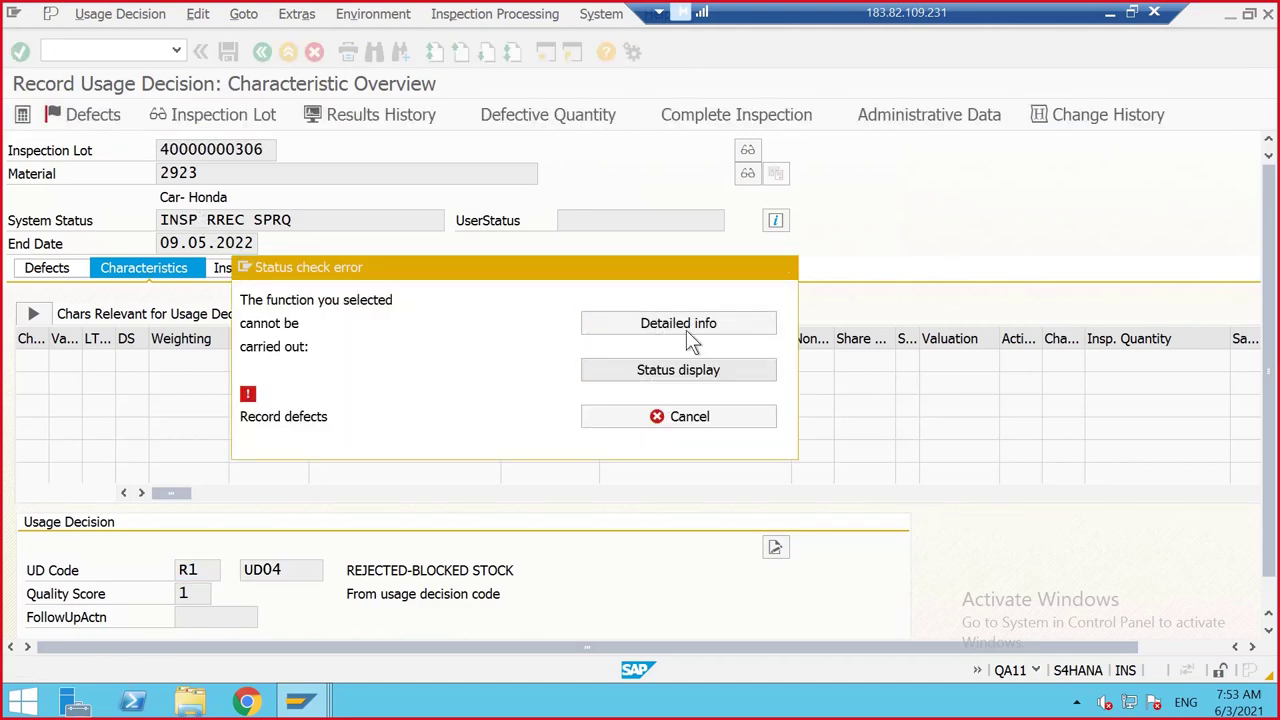
pyautogui.click(688, 328)
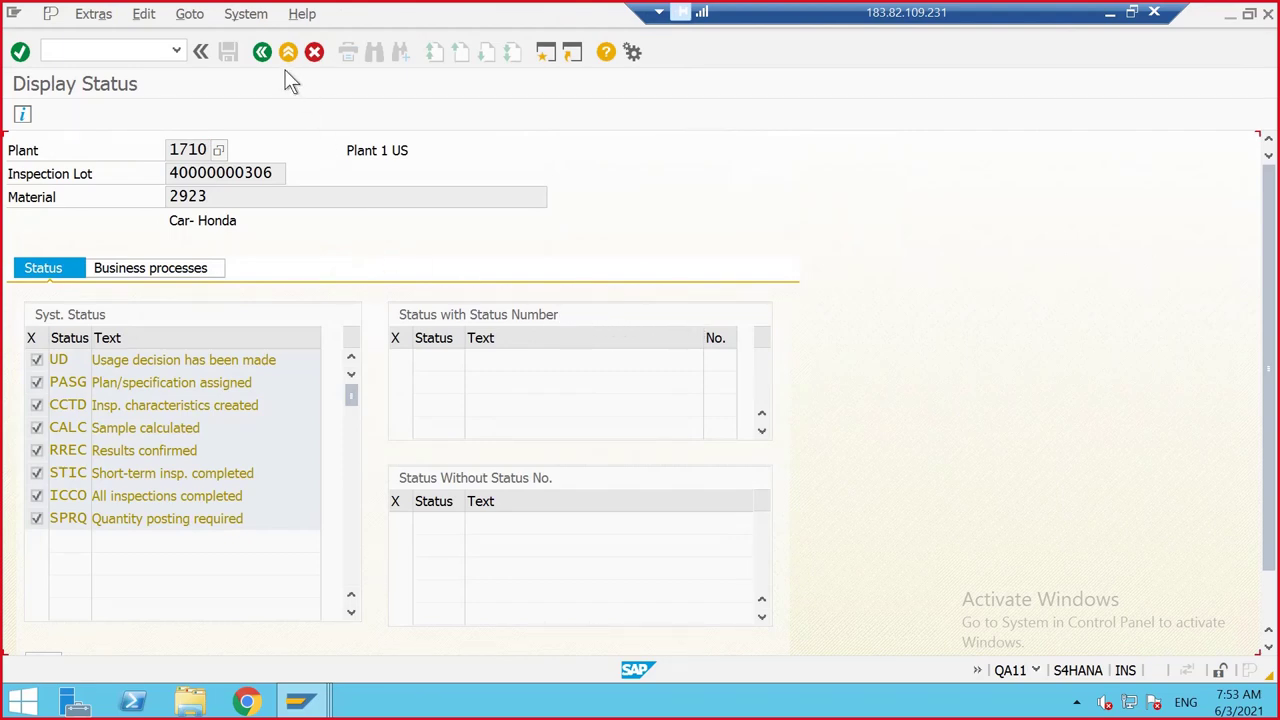
pyautogui.click(260, 55)
pyautogui.click(653, 322)
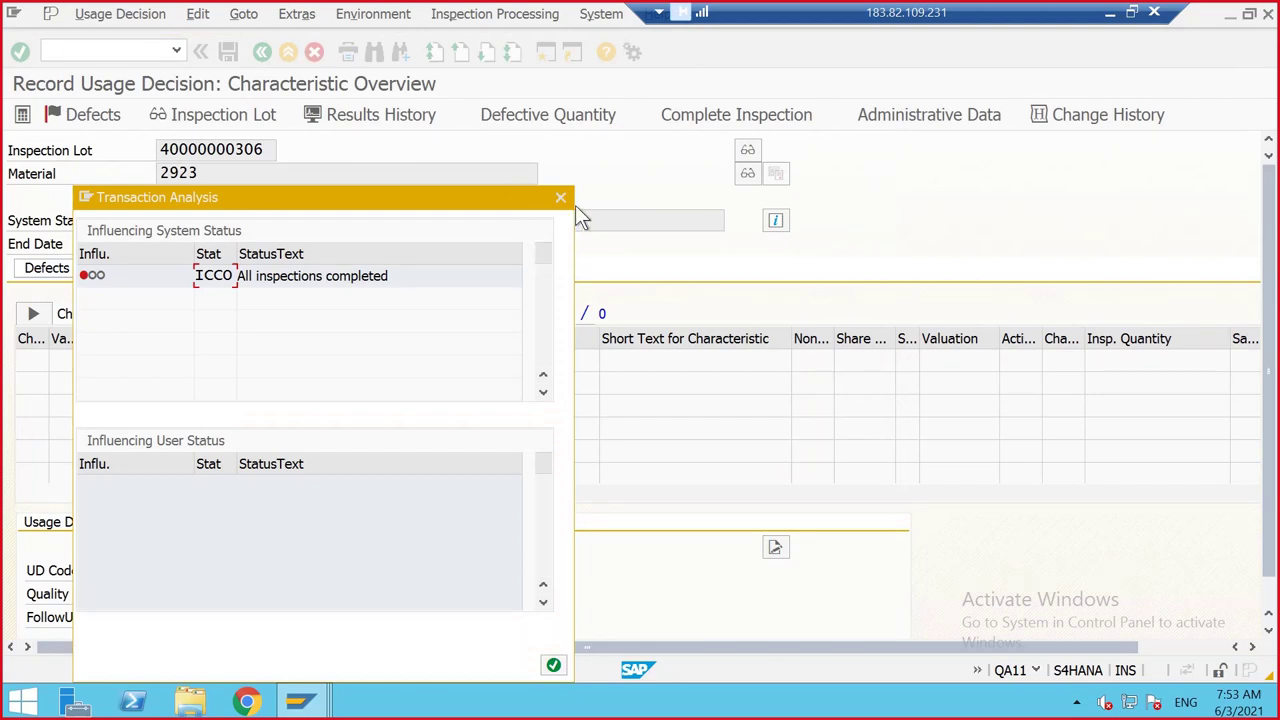
pyautogui.click(560, 199)
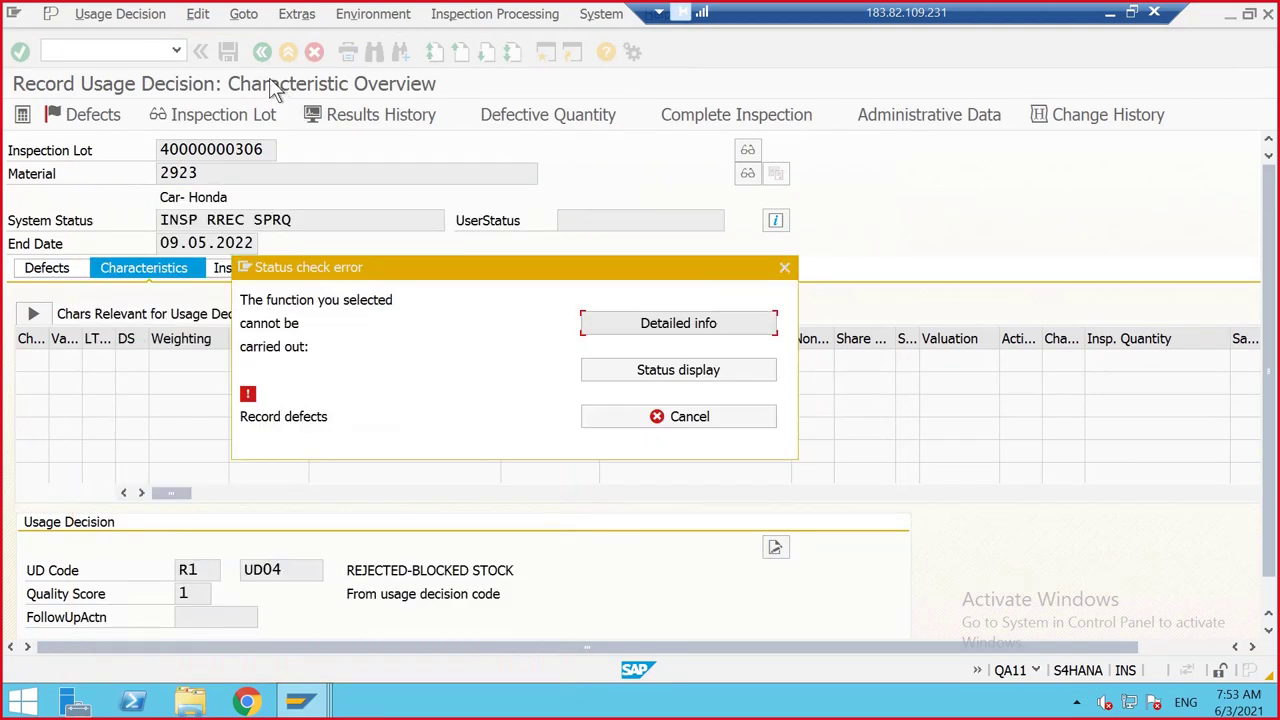
pyautogui.click(781, 267)
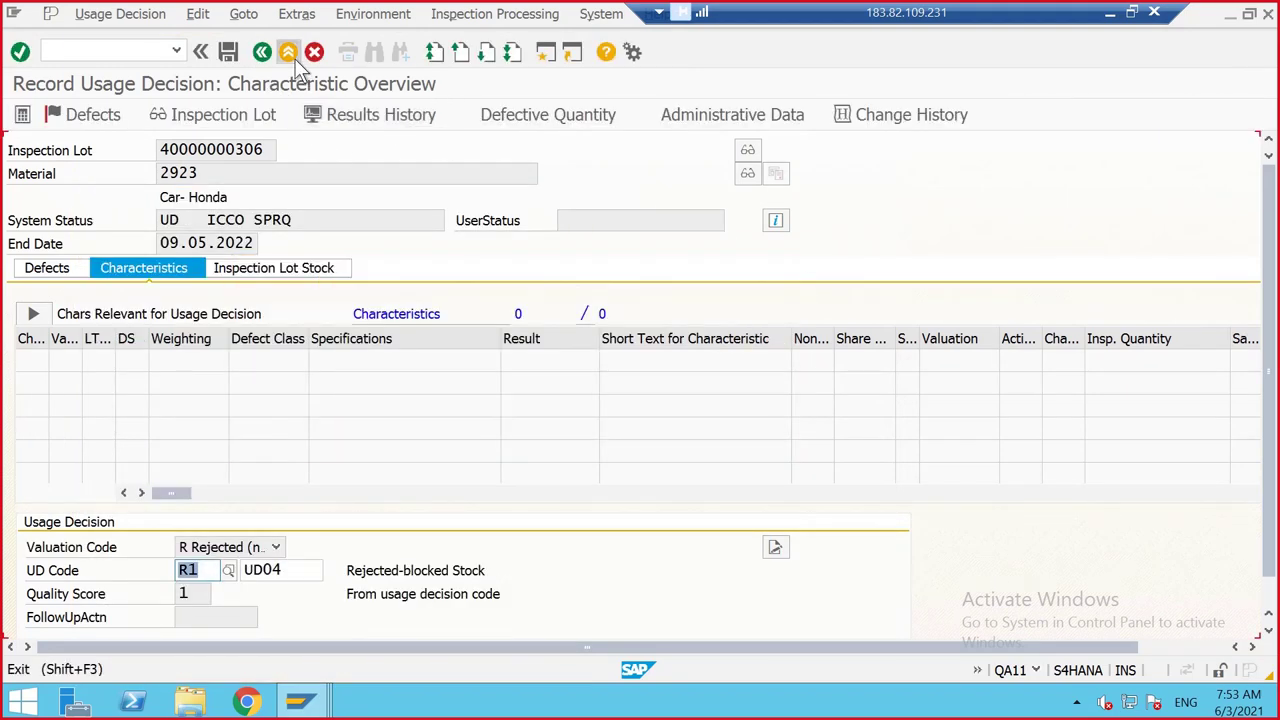
pyautogui.click(288, 52)
pyautogui.click(495, 377)
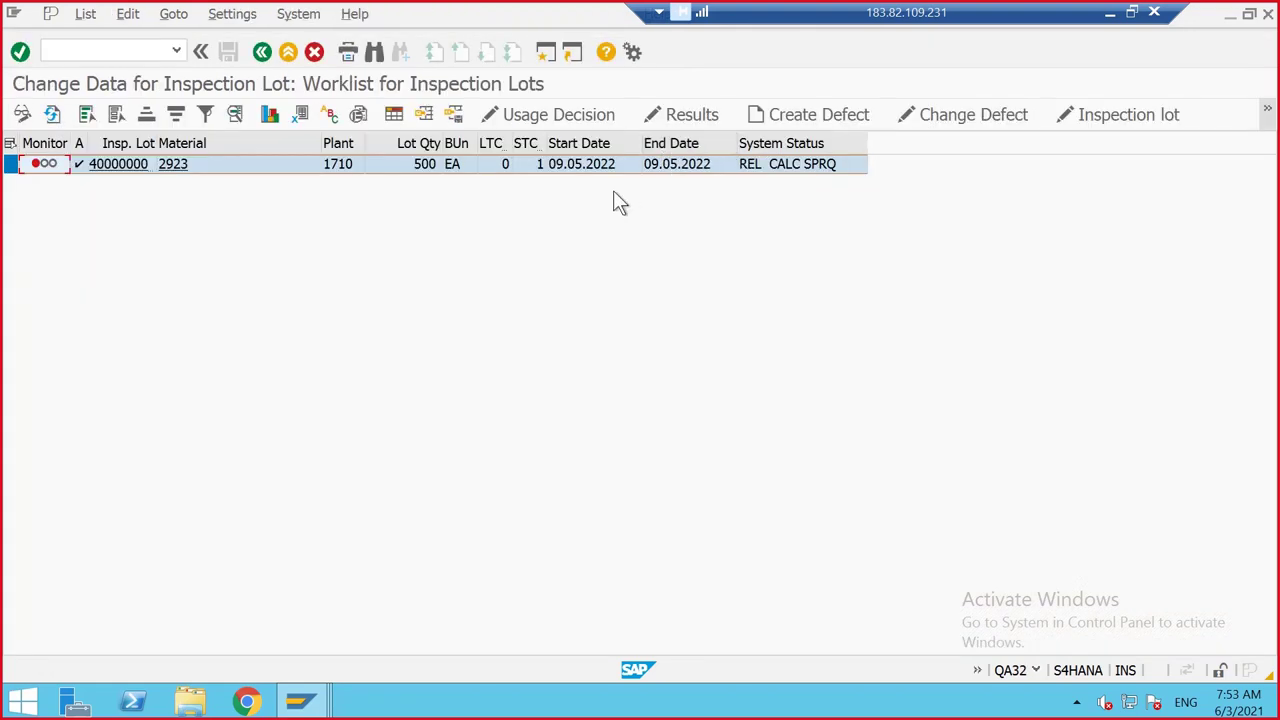
# Reopen the lot's results, try to record a defect, read the detailed message help, and save the results again
pyautogui.click(682, 112)
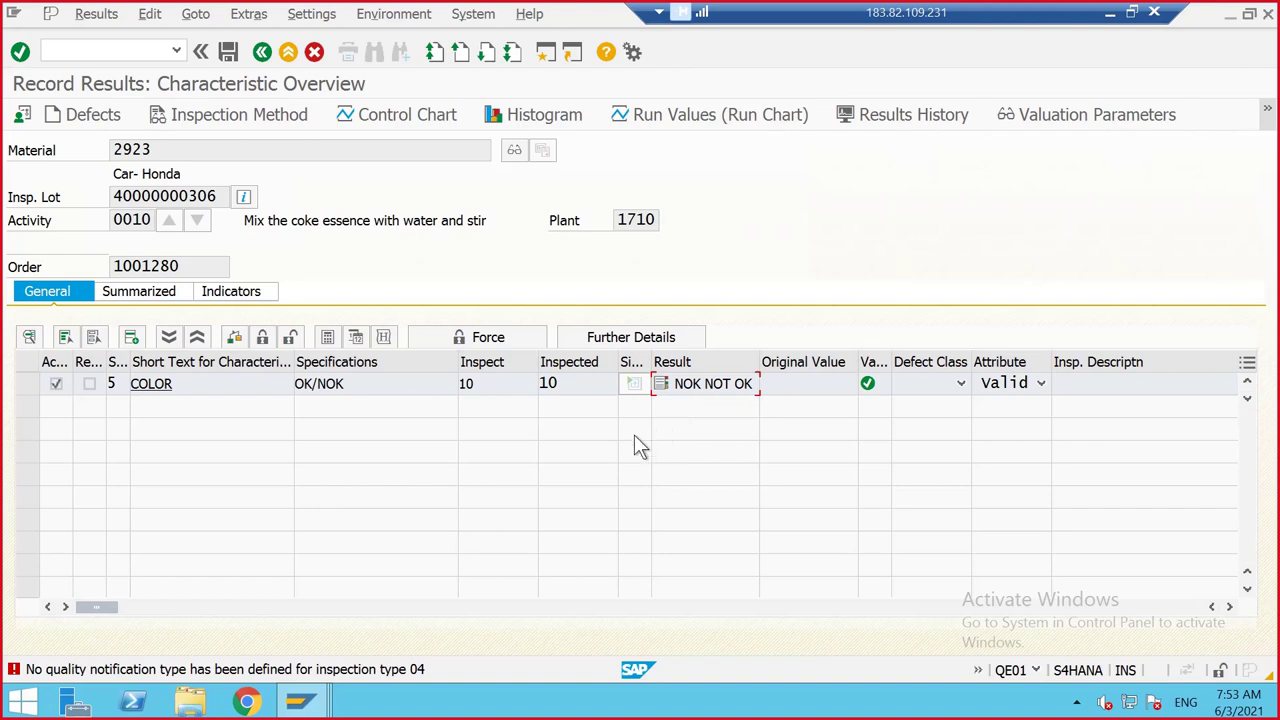
pyautogui.click(86, 119)
pyautogui.click(417, 669)
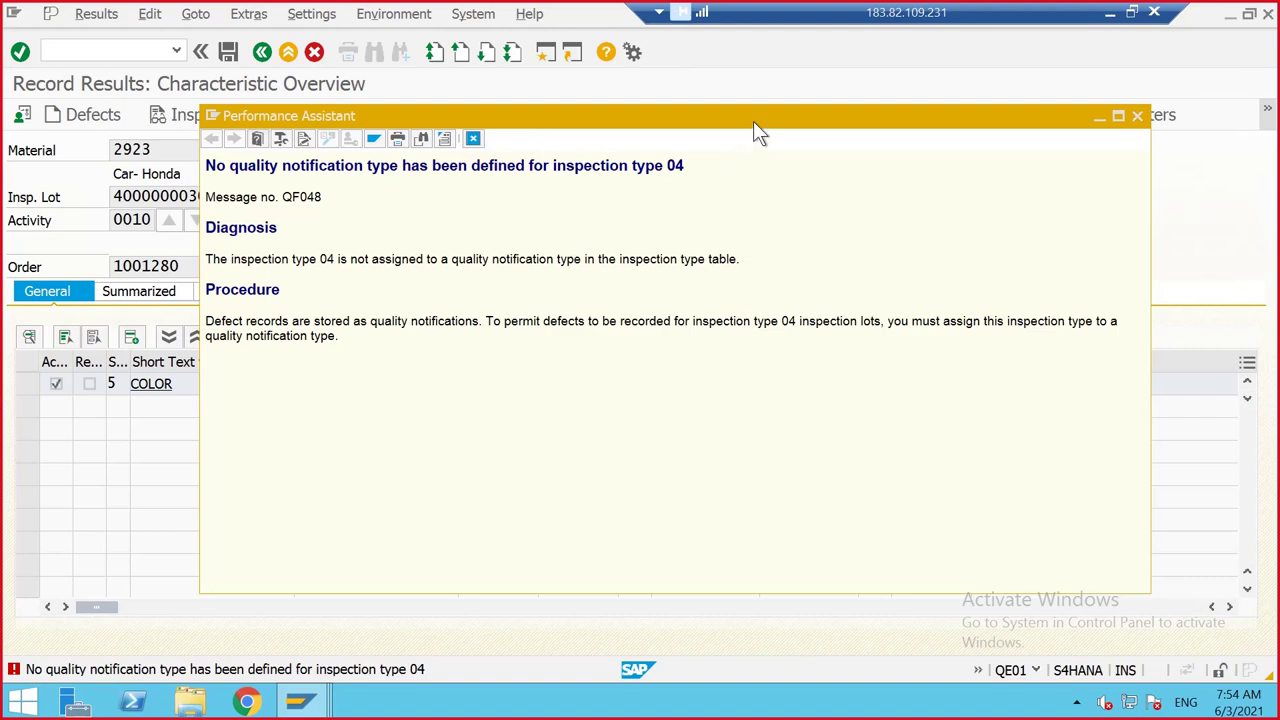
pyautogui.moveTo(758, 127); pyautogui.dragTo(779, 110)
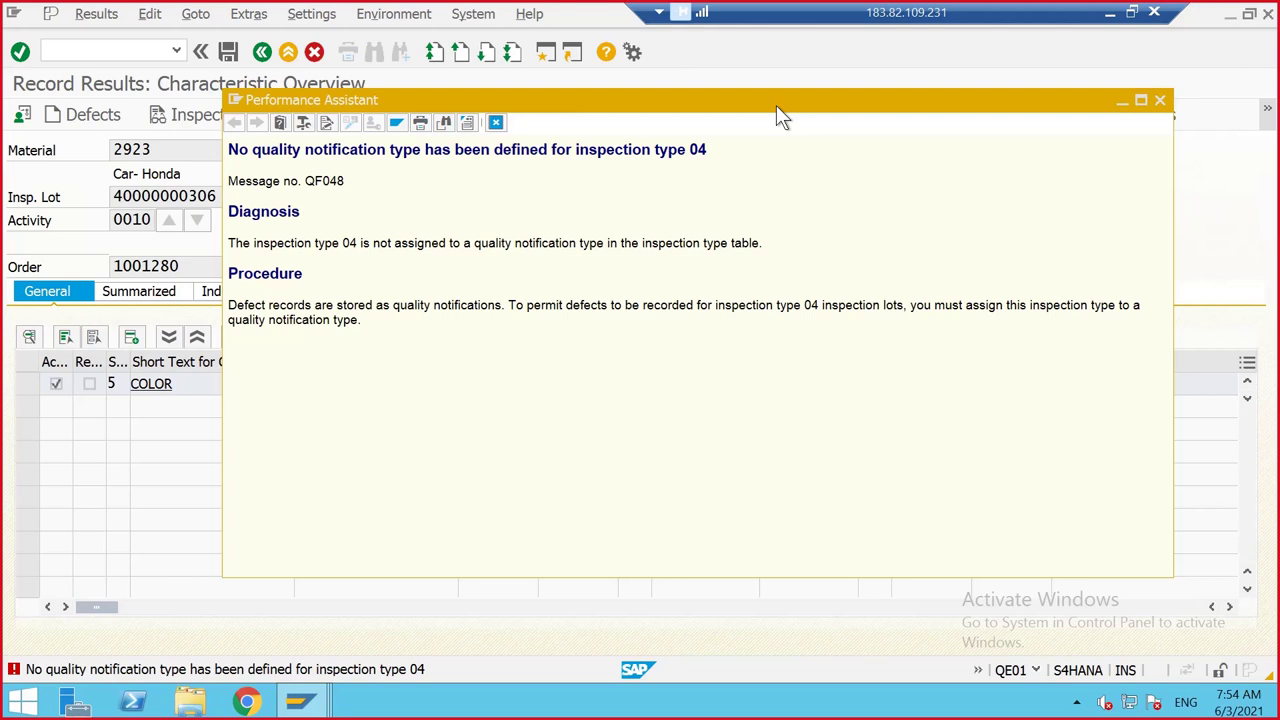
pyautogui.click(1160, 101)
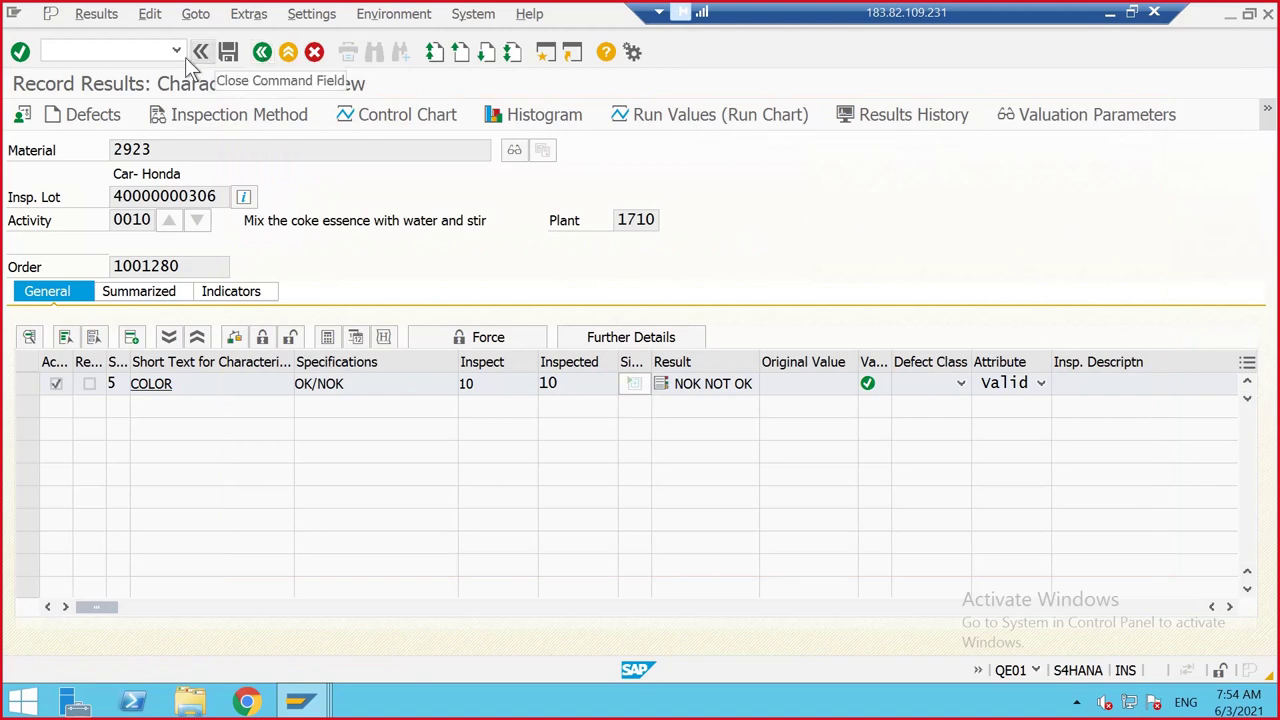
pyautogui.click(228, 51)
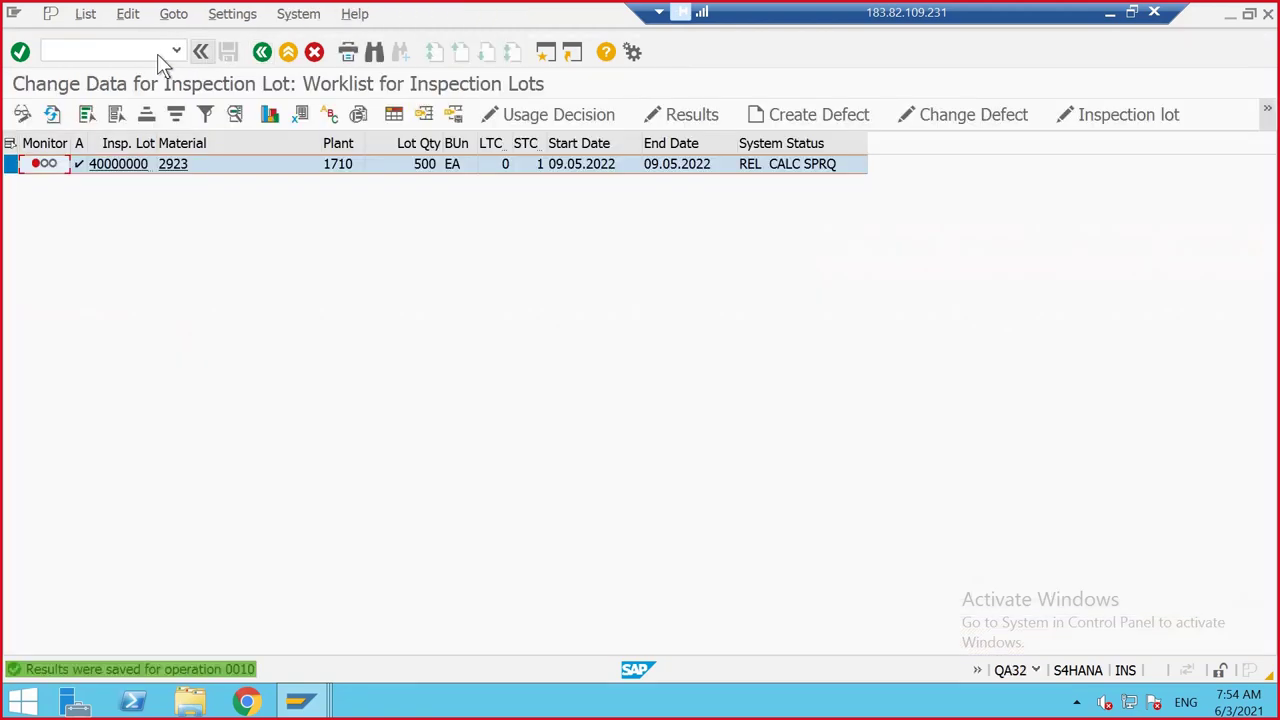
# Record usage decision R1, Rejected-blocked Stock, for the inspection lot, check the inspection lot stock, and save the decision
pyautogui.click(605, 117)
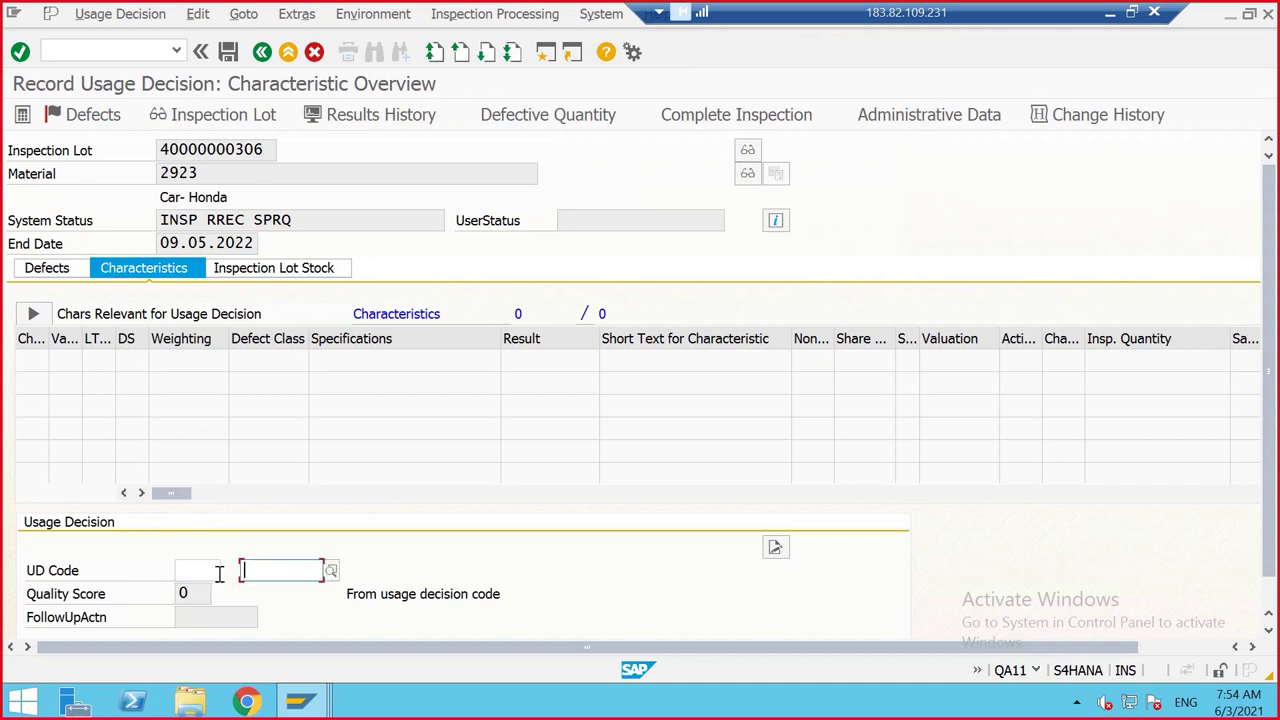
pyautogui.click(229, 572)
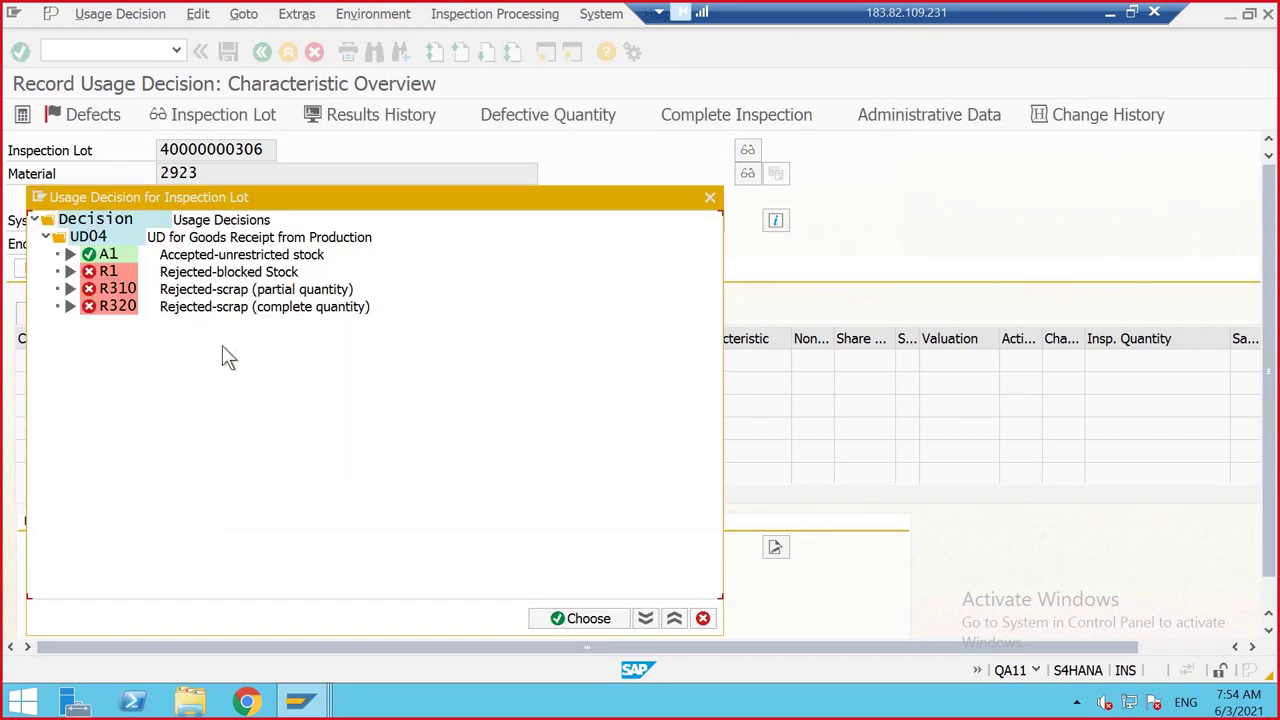
pyautogui.doubleClick(208, 285)
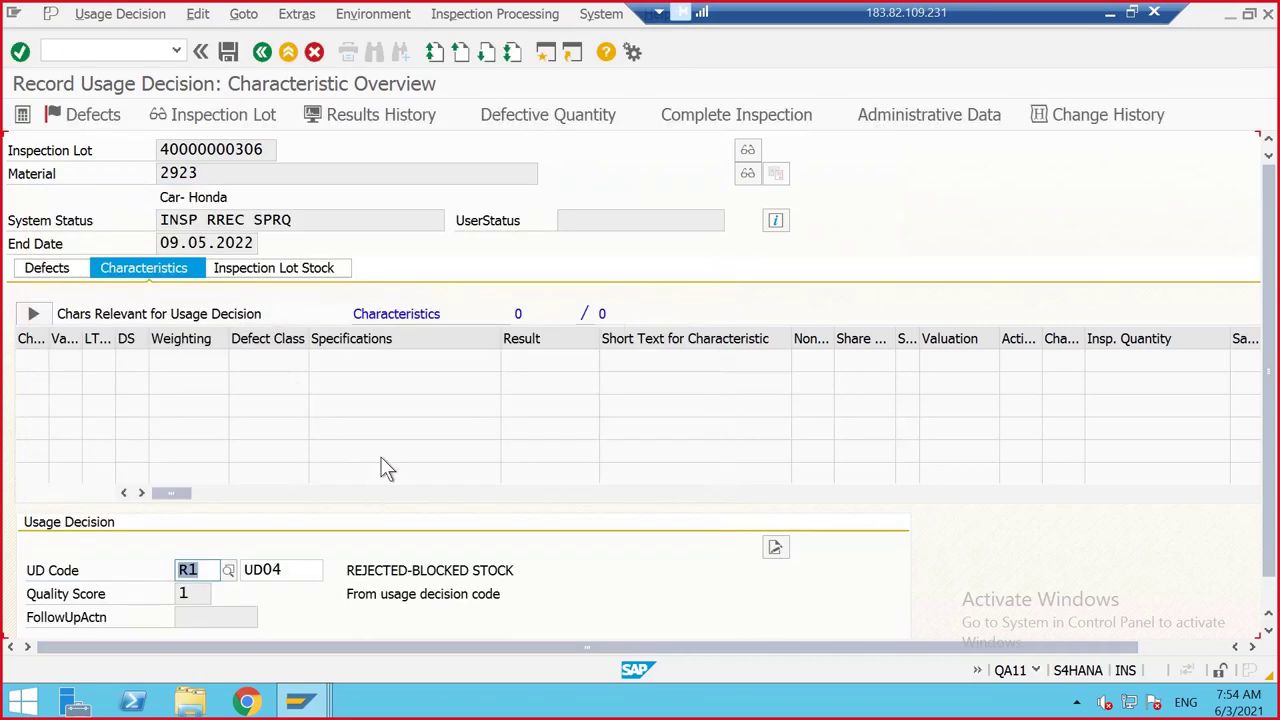
pyautogui.scroll(-1, 395, 450)
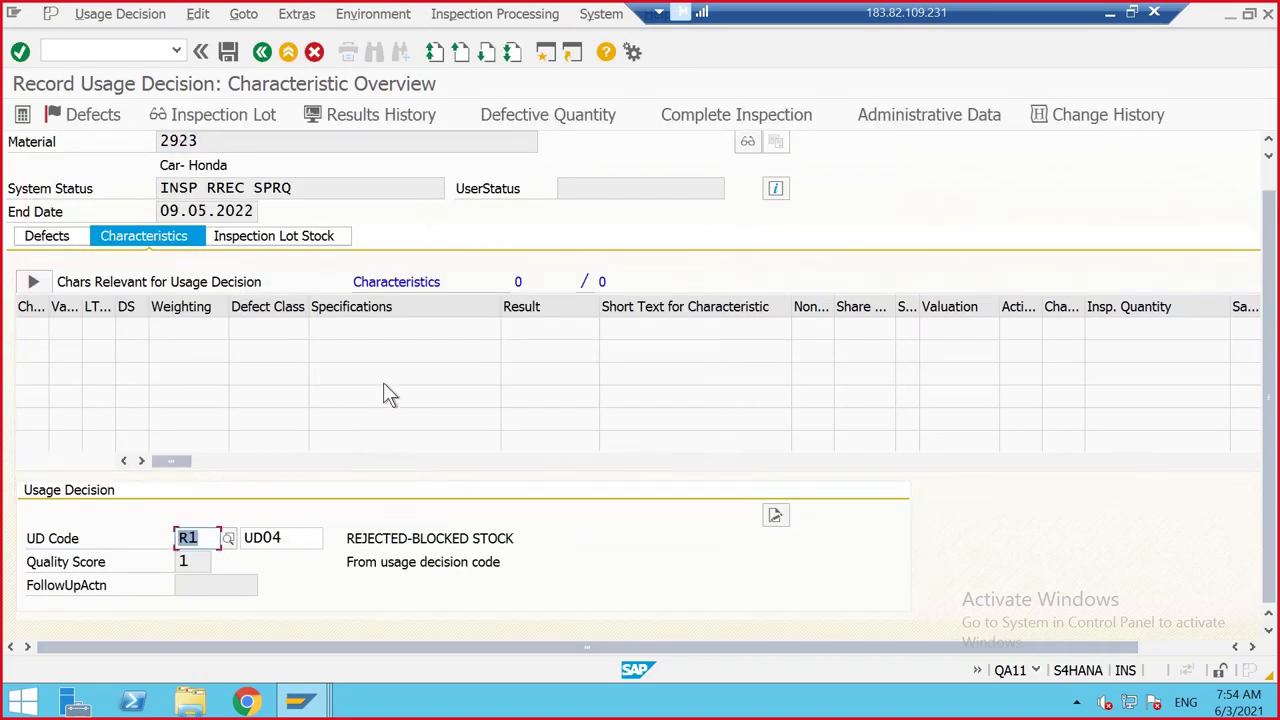
pyautogui.press('Return')
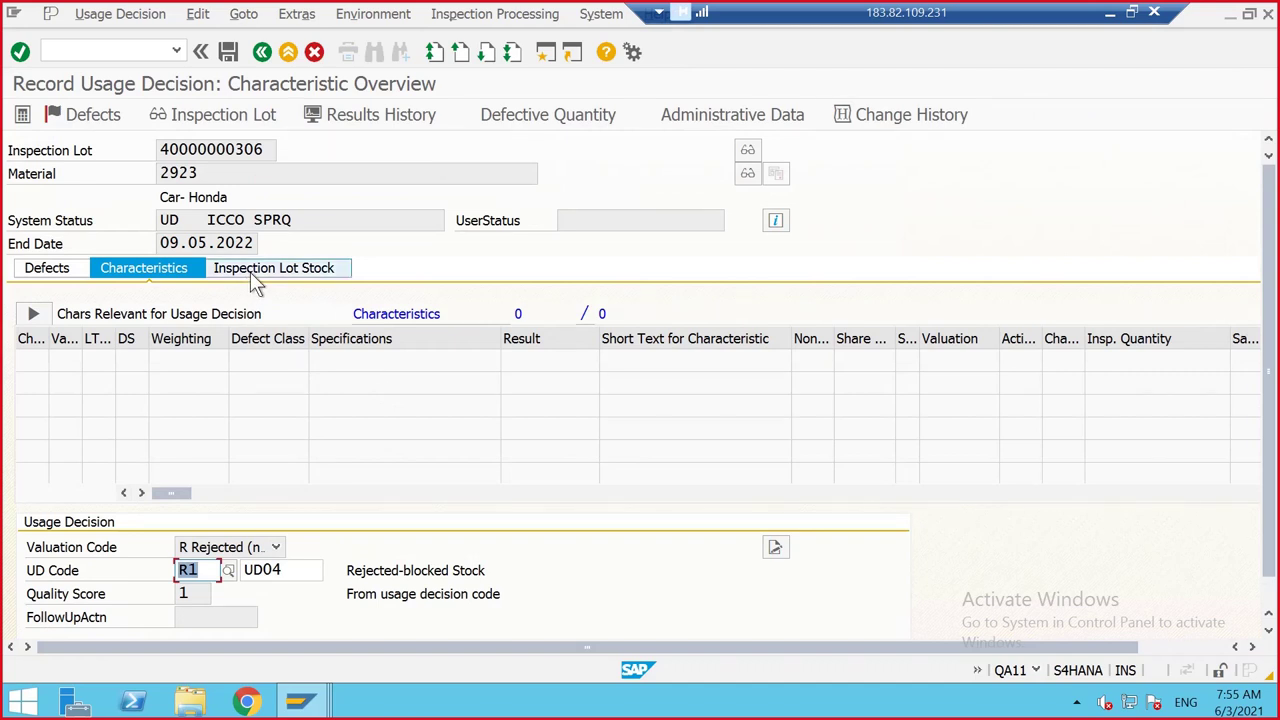
pyautogui.click(253, 274)
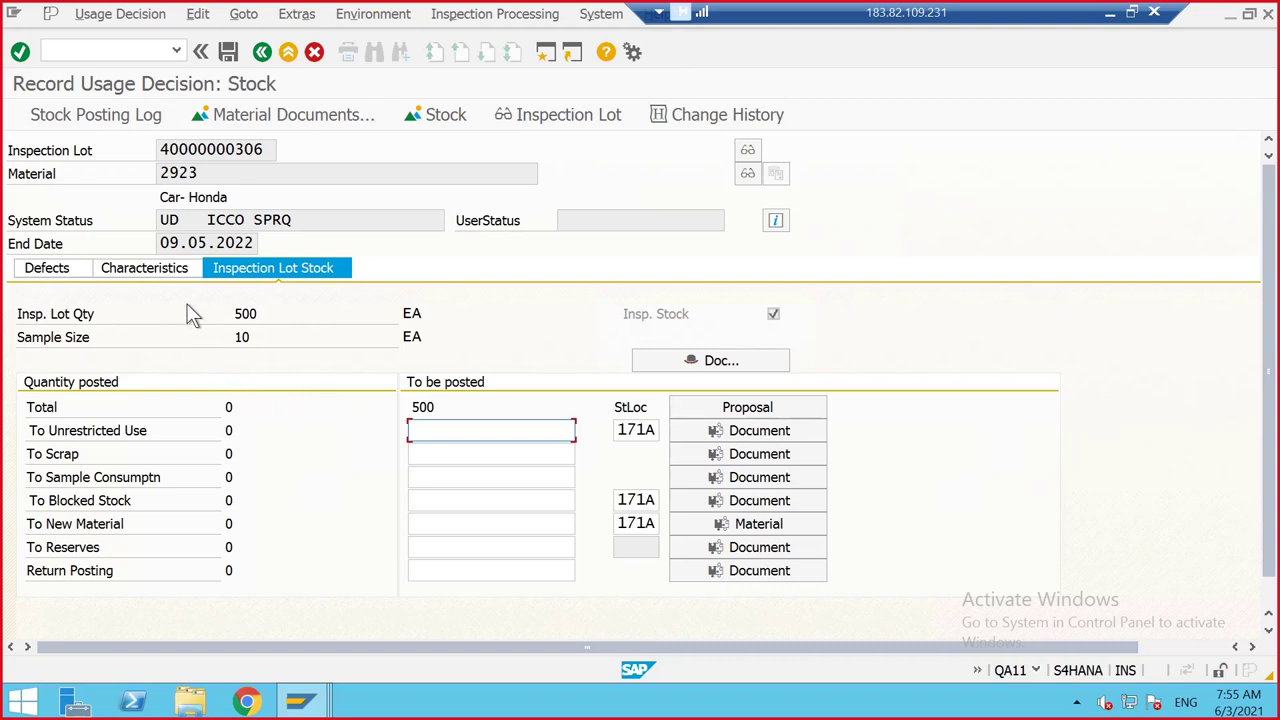
pyautogui.click(228, 51)
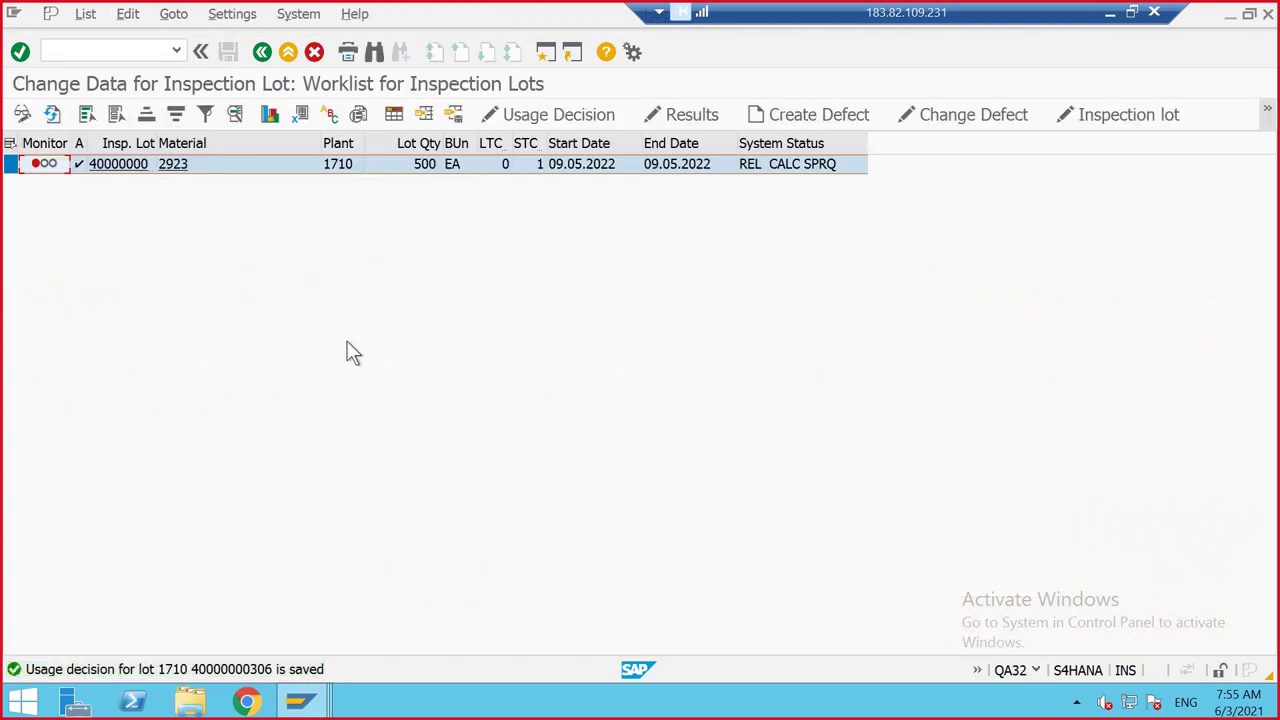
# Switch to the other SAP session with the empty inspection lot worklist and open the Stock Overview transaction MMBE
pyautogui.click(300, 700)
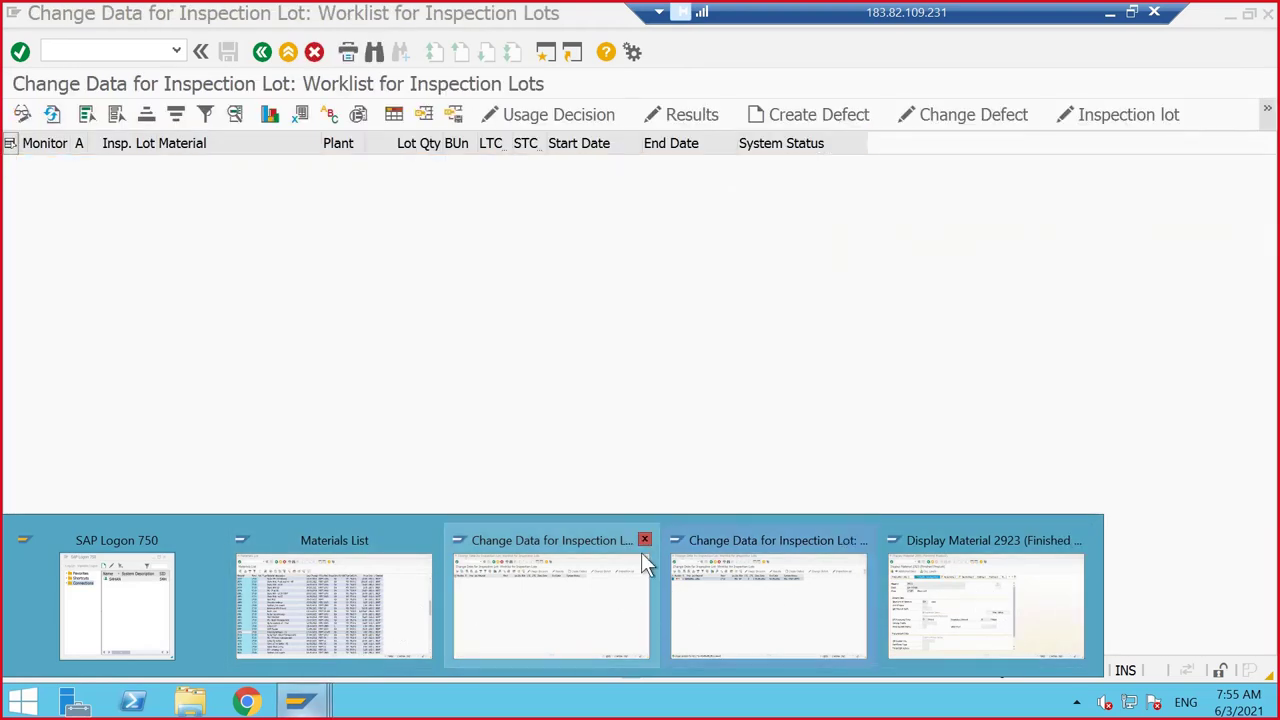
pyautogui.click(572, 600)
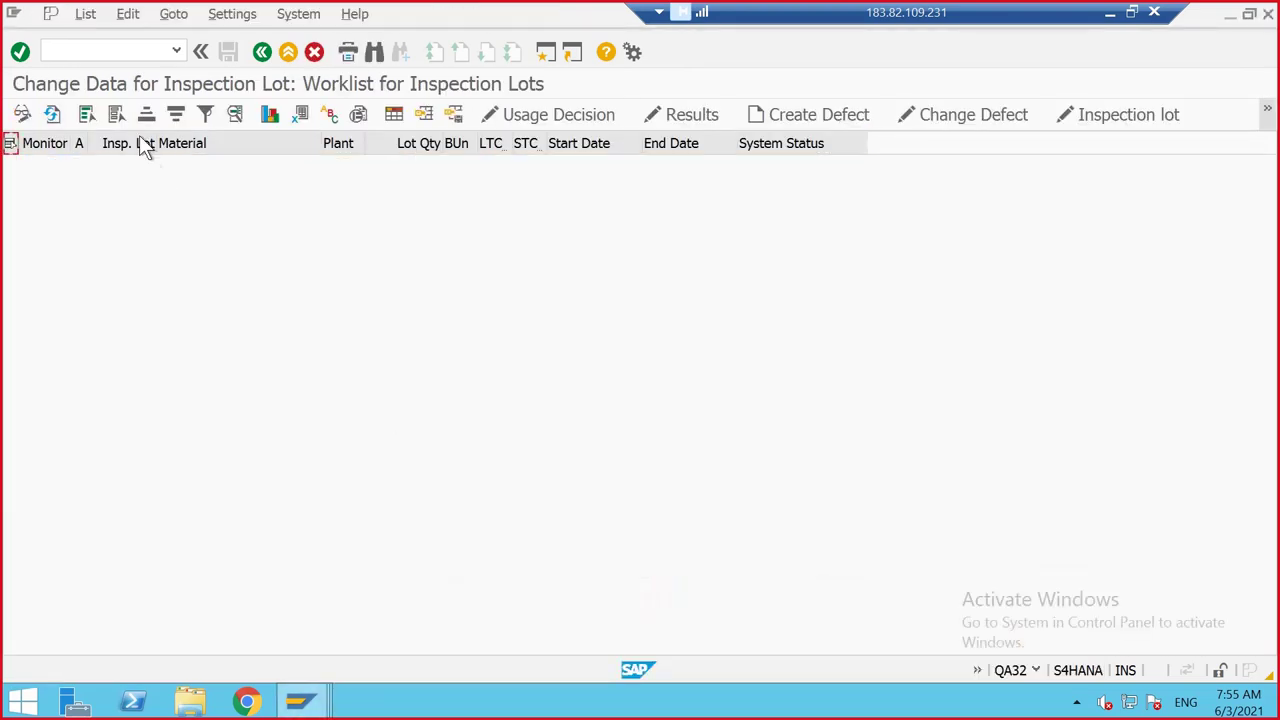
pyautogui.click(96, 42)
pyautogui.write('/nqa32')
pyautogui.press('Return')
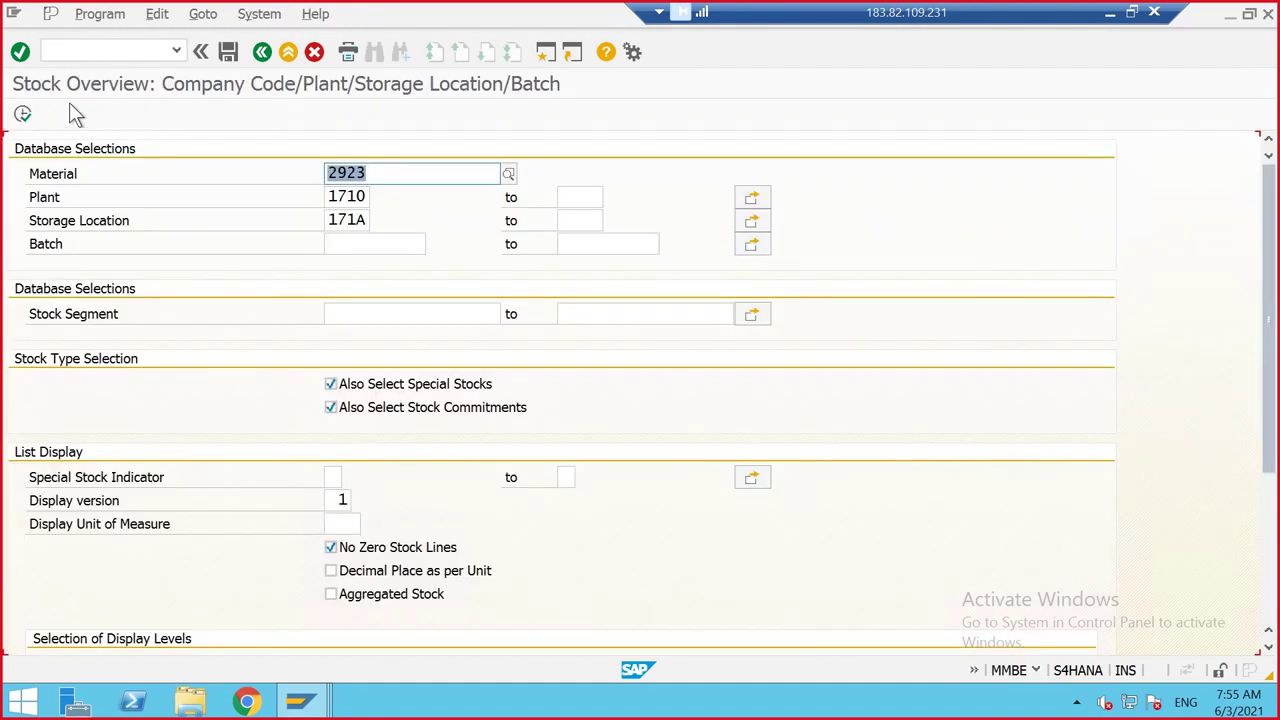
# Run the stock overview for material 2923 in plant 1710, storage location 171A, and check the blocked stock
pyautogui.click(23, 116)
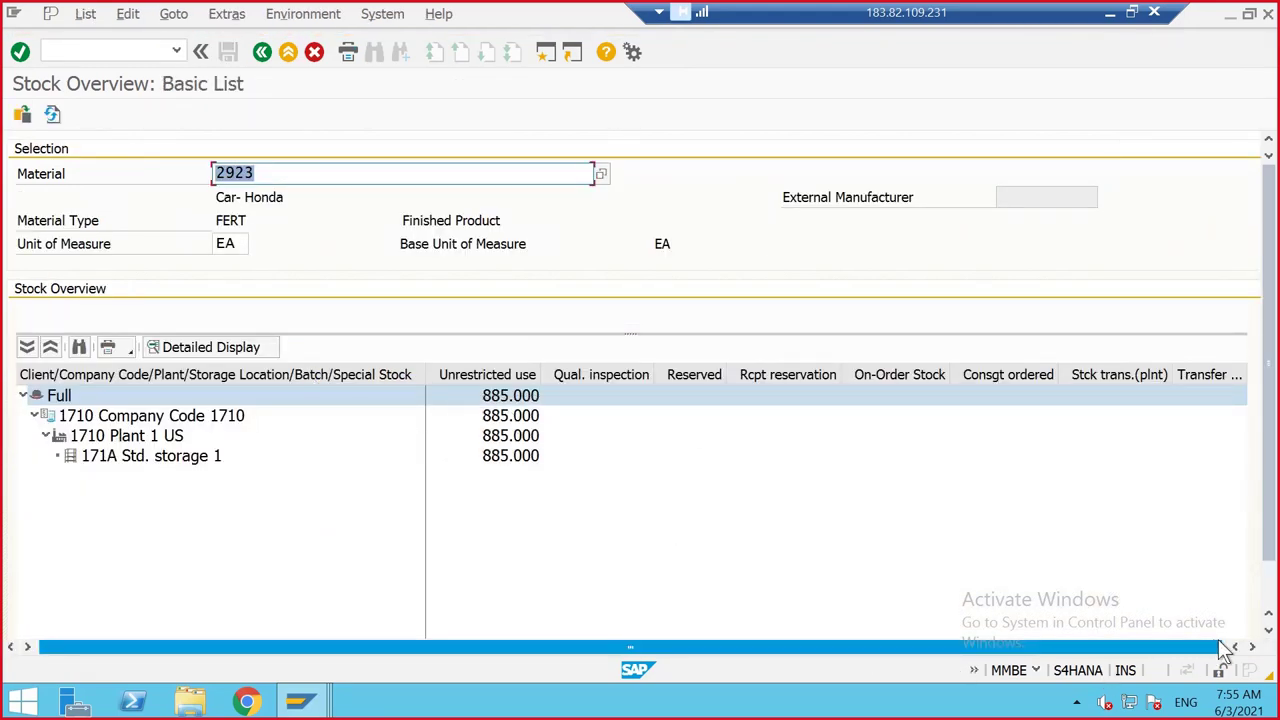
pyautogui.moveTo(1222, 648); pyautogui.dragTo(1234, 646)
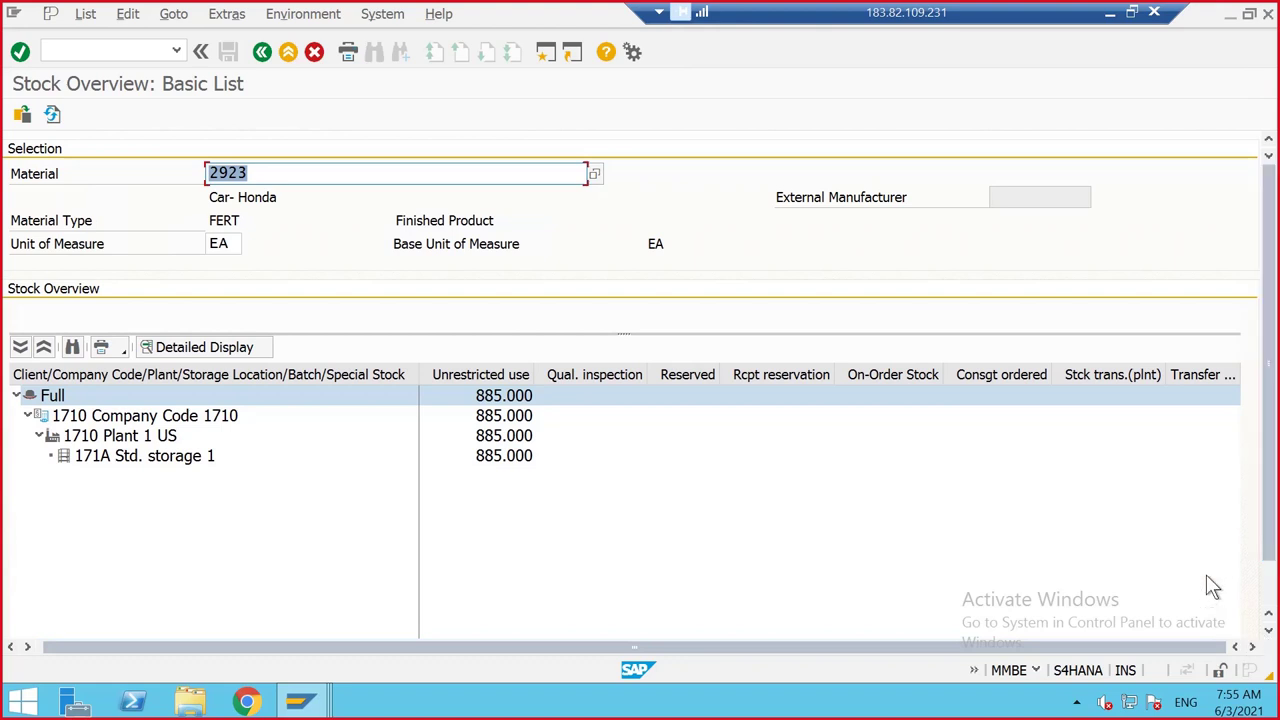
pyautogui.scroll(-1, 1210, 590)
pyautogui.click(1236, 614)
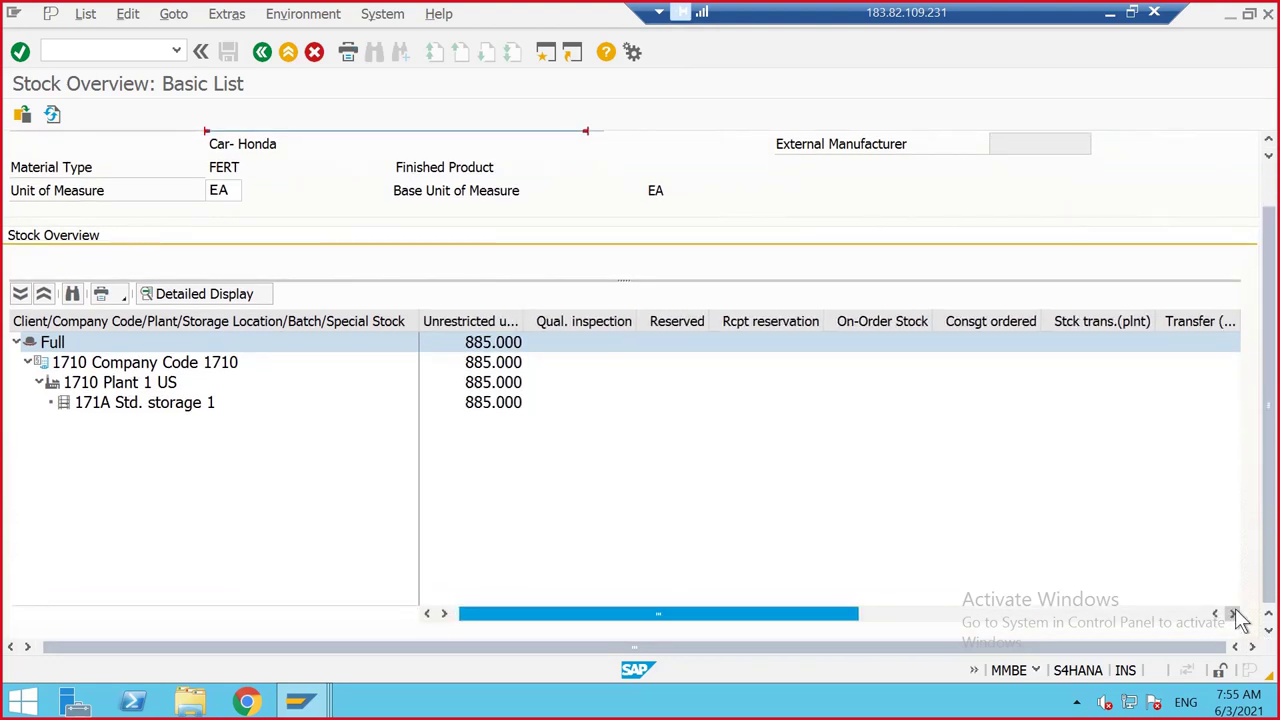
pyautogui.moveTo(1236, 614); pyautogui.dragTo(1236, 614)
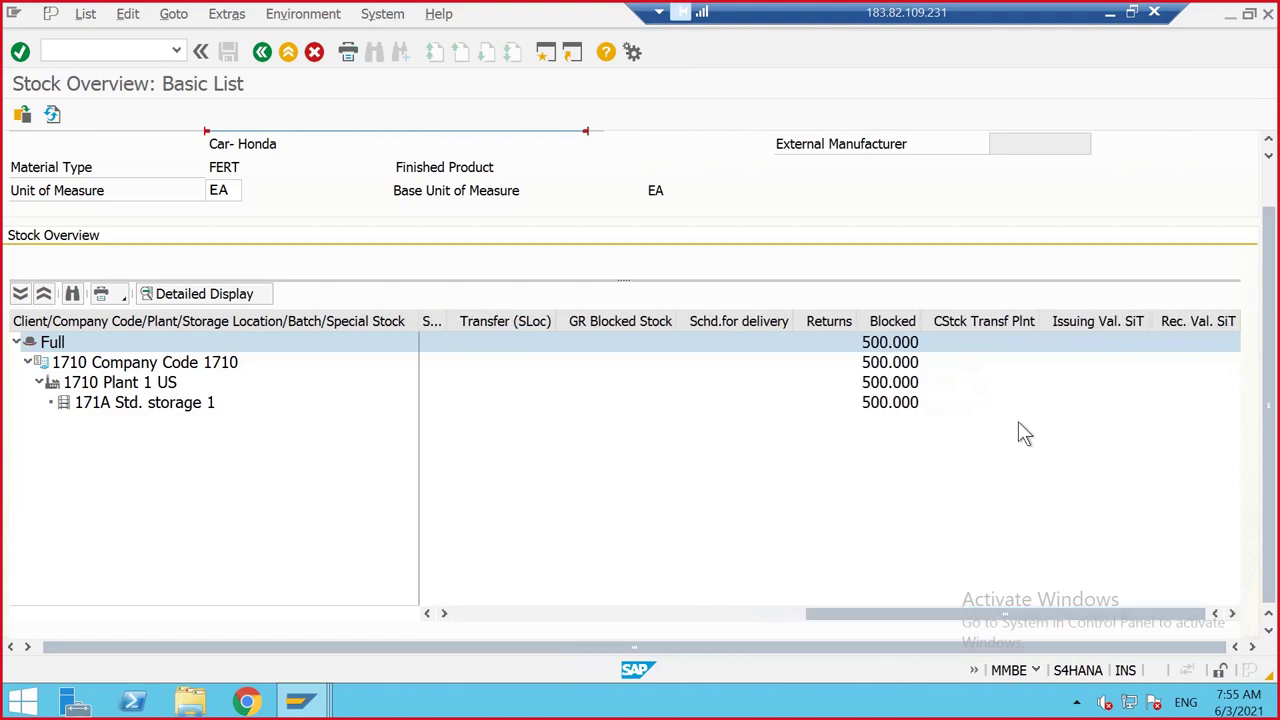
# List the material movements for plant 1710's blocked stock and examine the movement type details of the 350 transfer posting document
pyautogui.rightClick(893, 382)
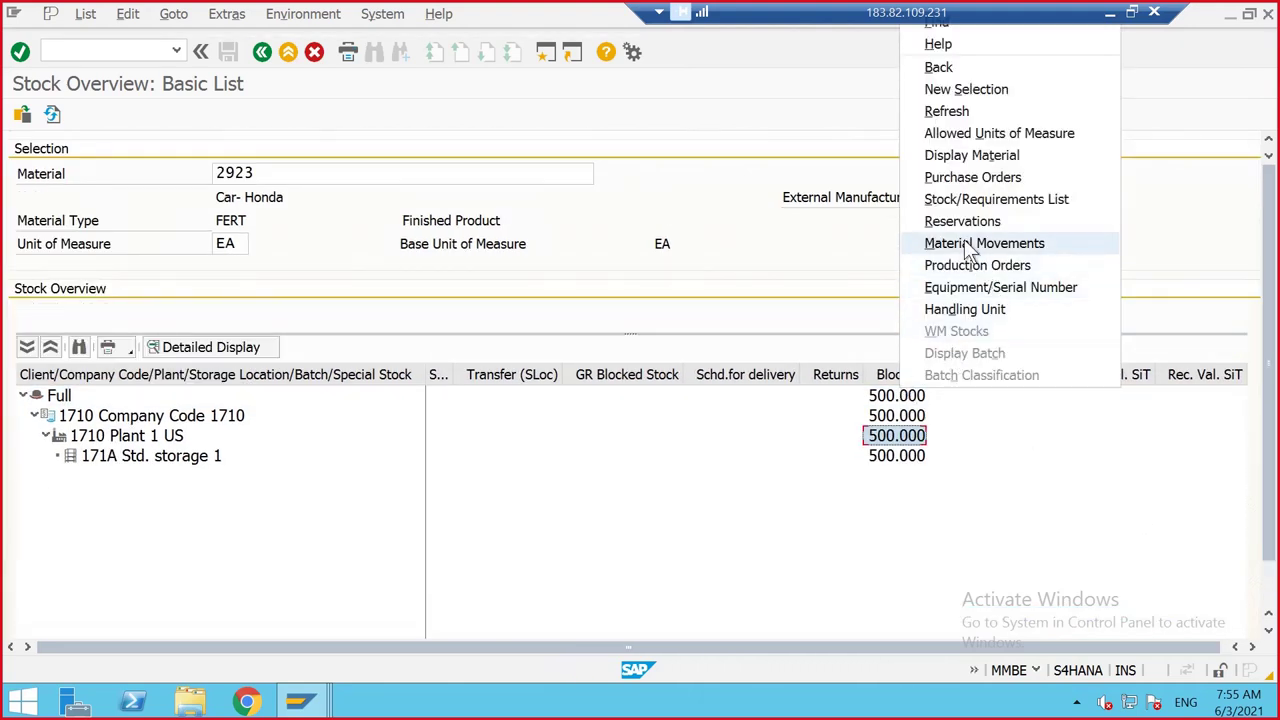
pyautogui.click(968, 246)
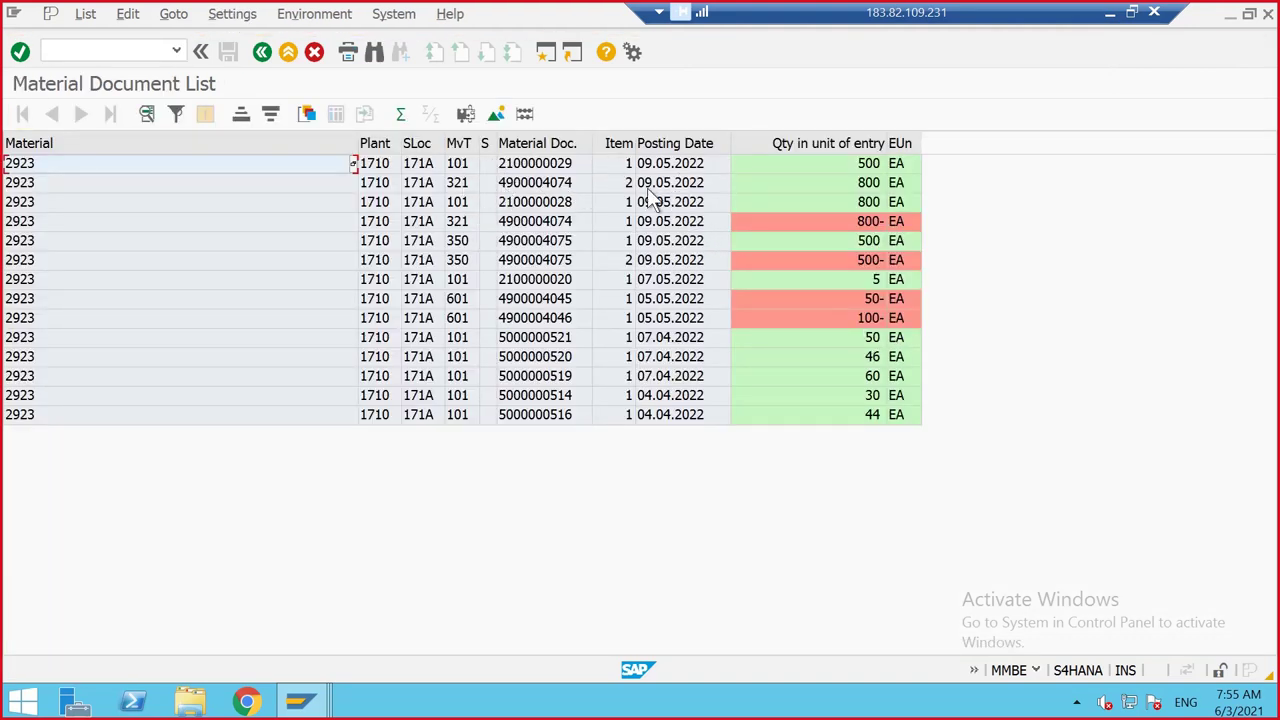
pyautogui.click(457, 165)
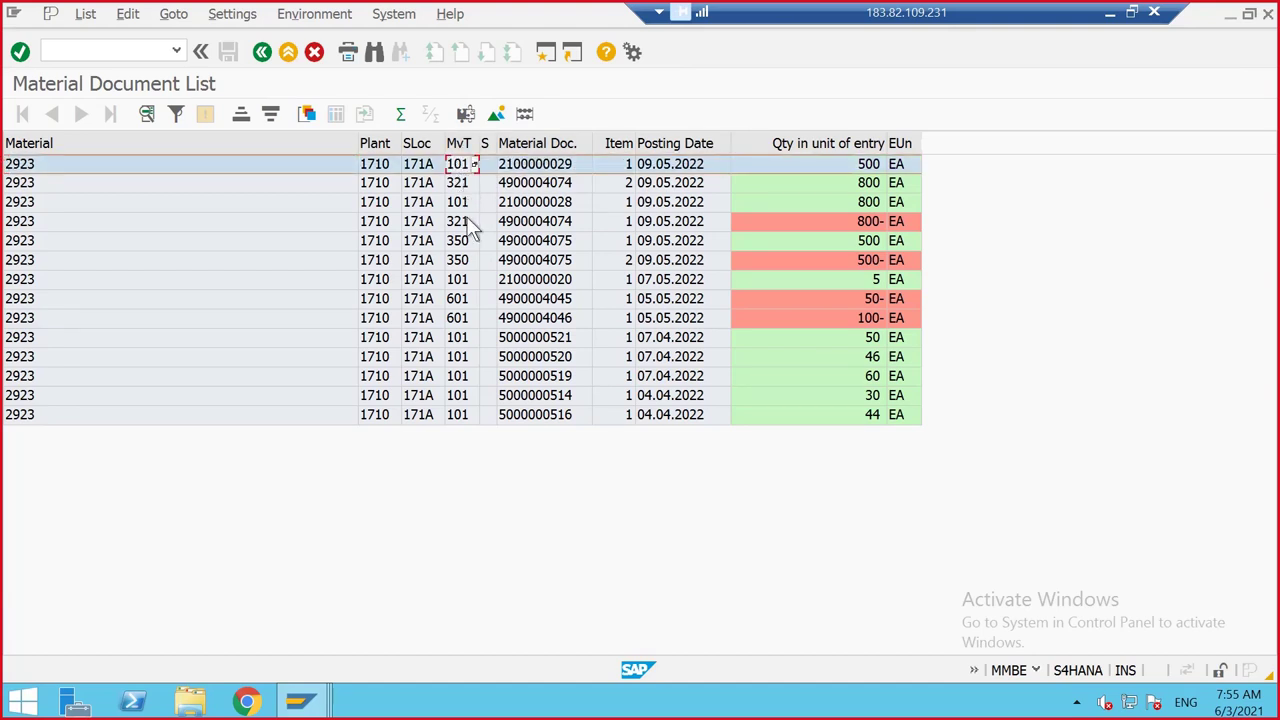
pyautogui.doubleClick(472, 268)
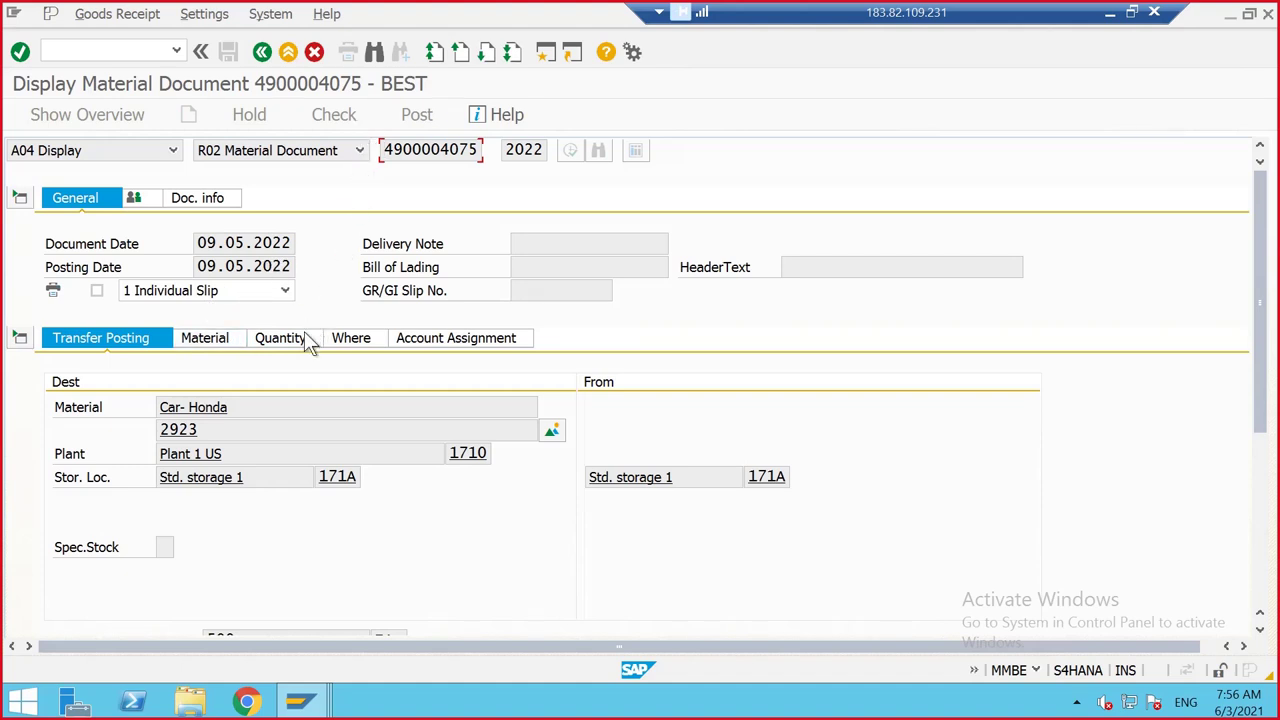
pyautogui.click(352, 340)
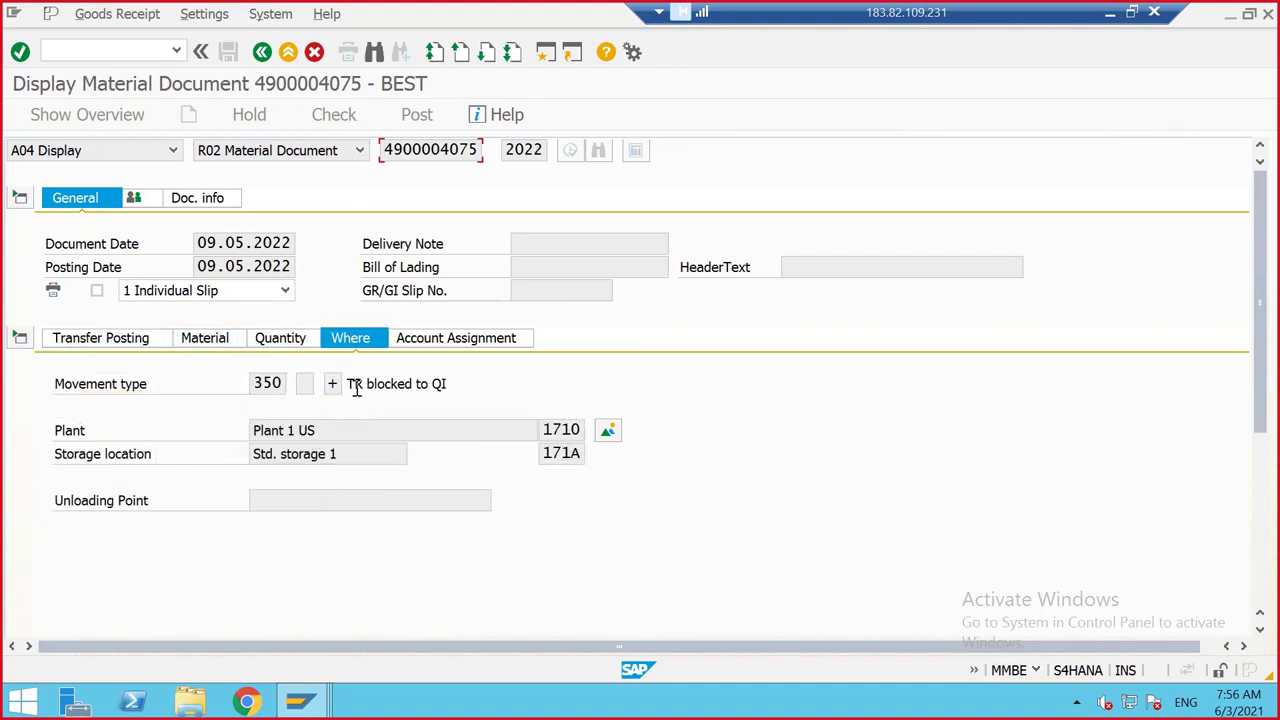
pyautogui.moveTo(356, 387); pyautogui.dragTo(460, 383)
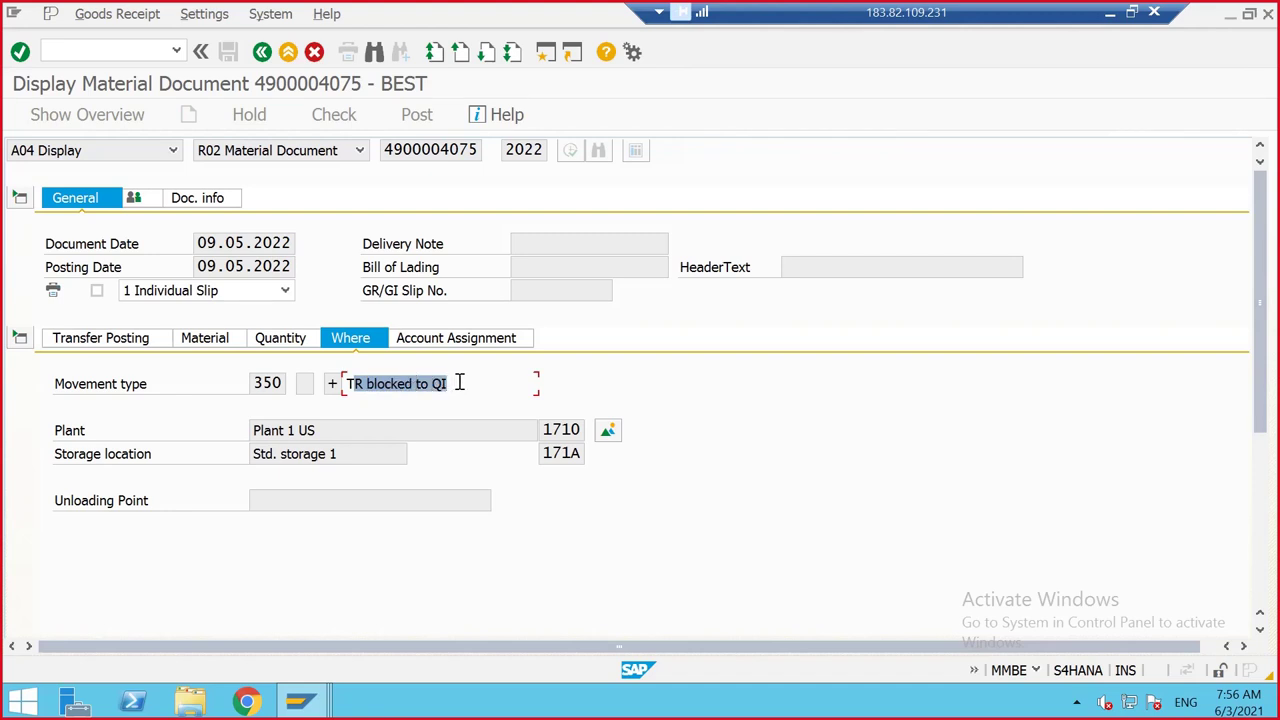
pyautogui.click(460, 383)
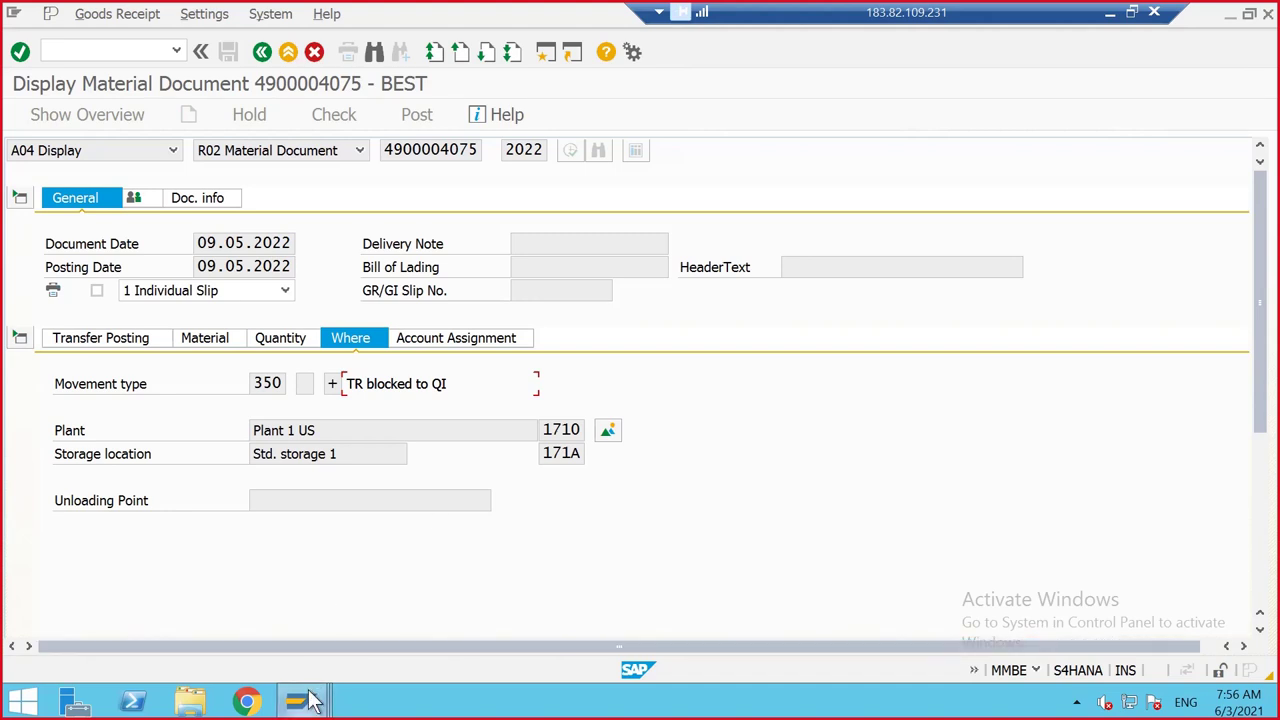
pyautogui.moveTo(310, 700)
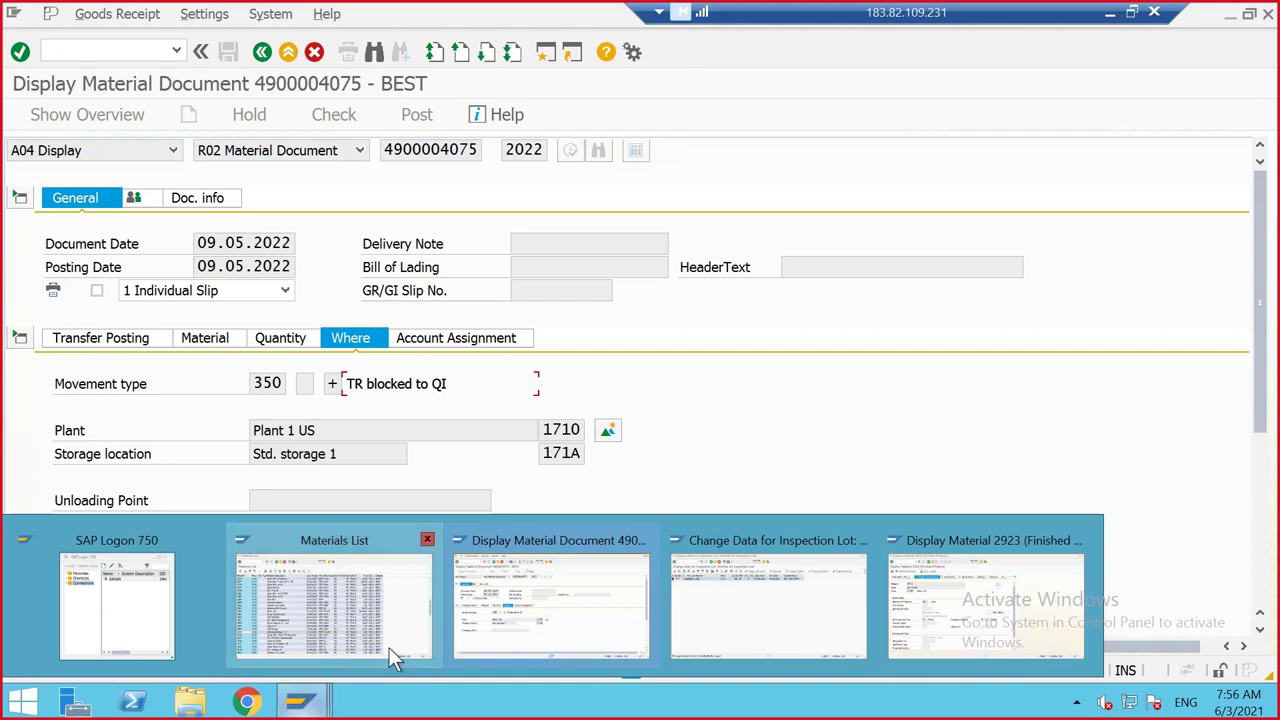
pyautogui.moveTo(418, 593)
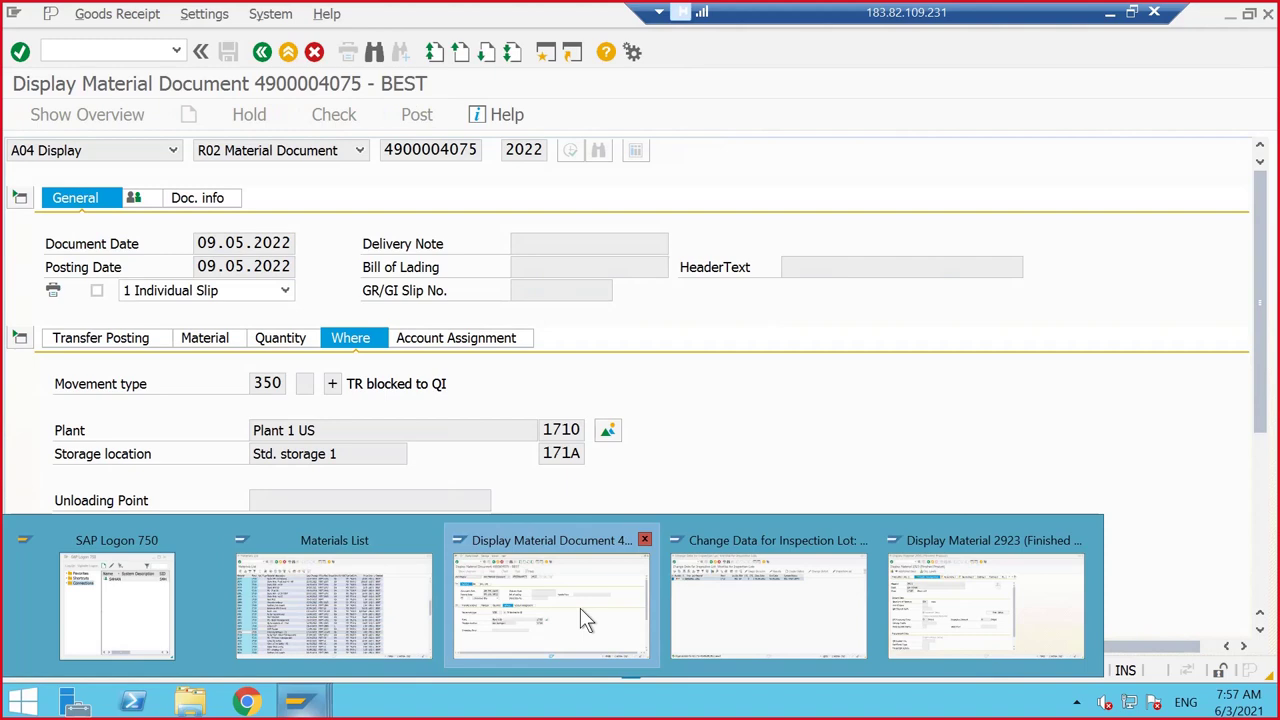
pyautogui.click(580, 608)
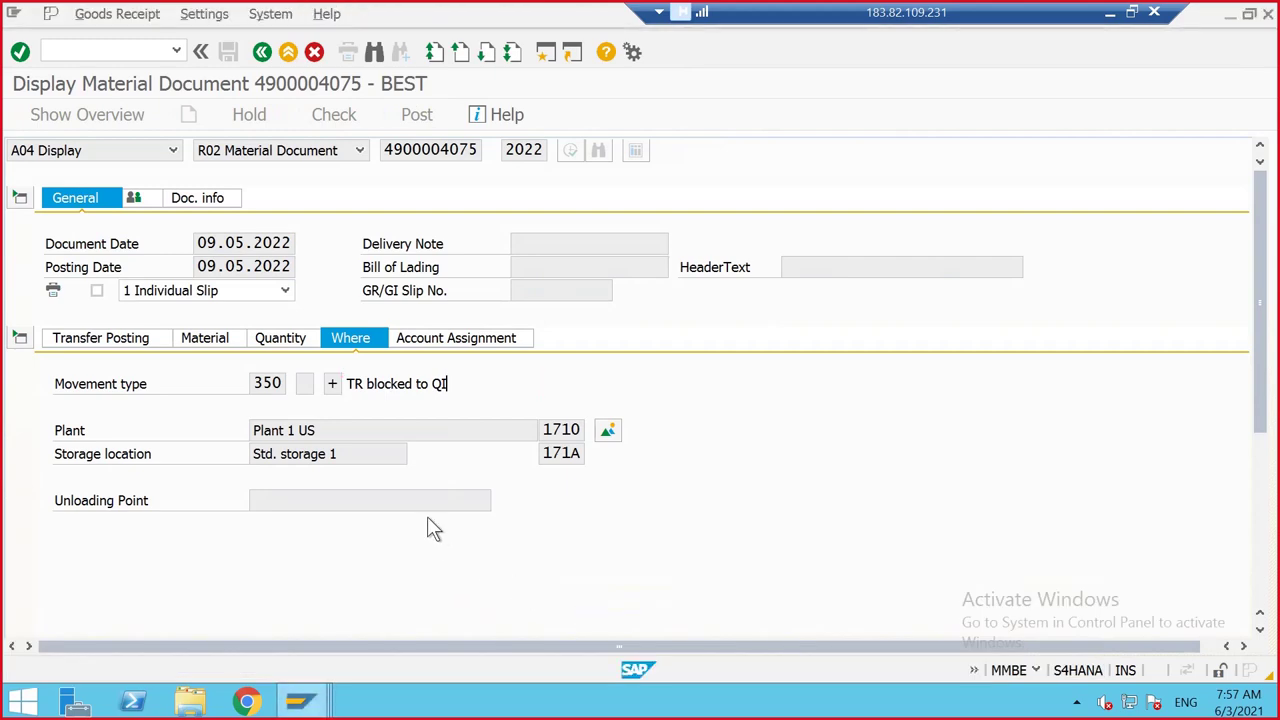
# Open the list of possible movement types for the transfer posting document and look through the stock transfer entries
pyautogui.click(284, 383)
pyautogui.press('F4')
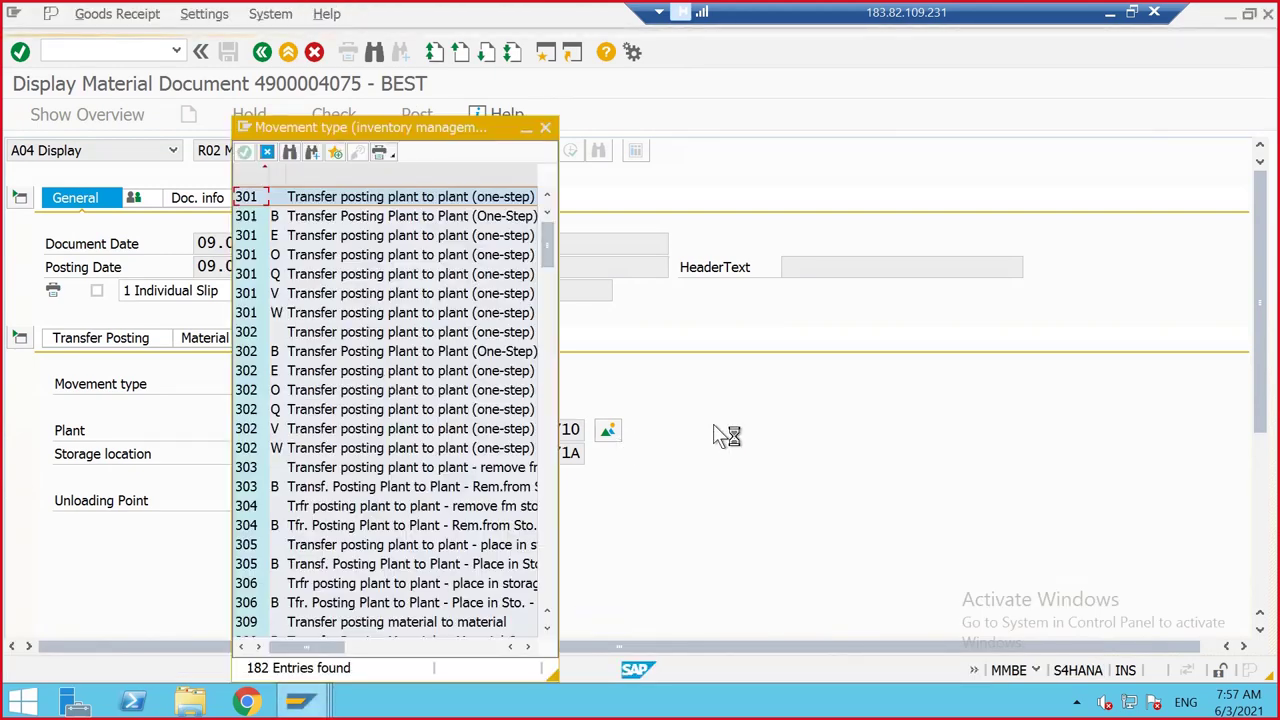
pyautogui.scroll(-20, 375, 395)
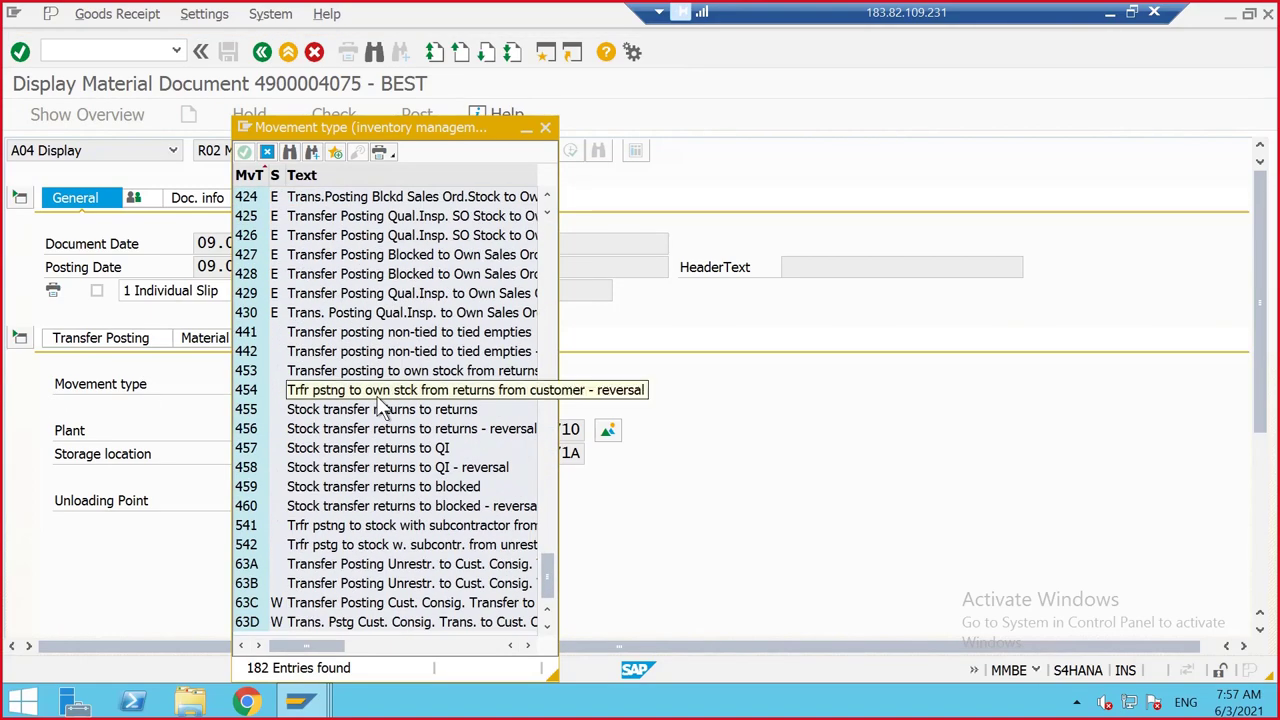
pyautogui.scroll(20, 380, 408)
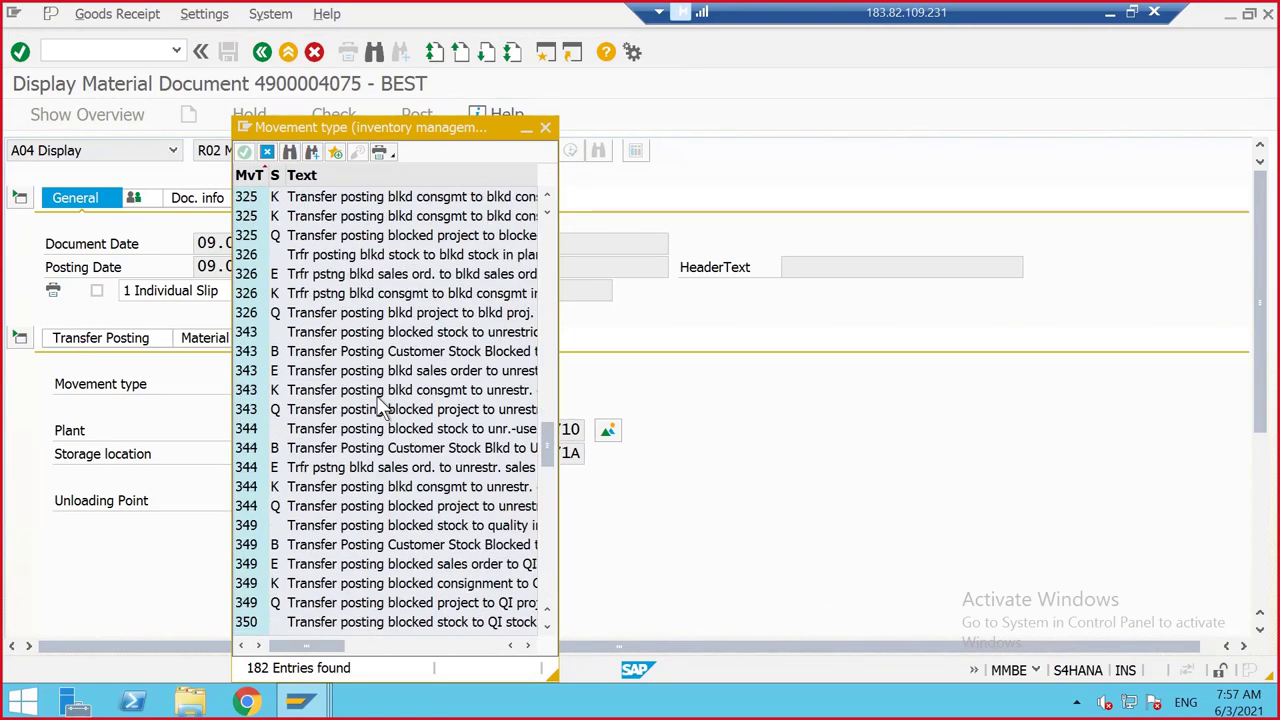
pyautogui.scroll(8, 380, 408)
pyautogui.scroll(-14, 380, 408)
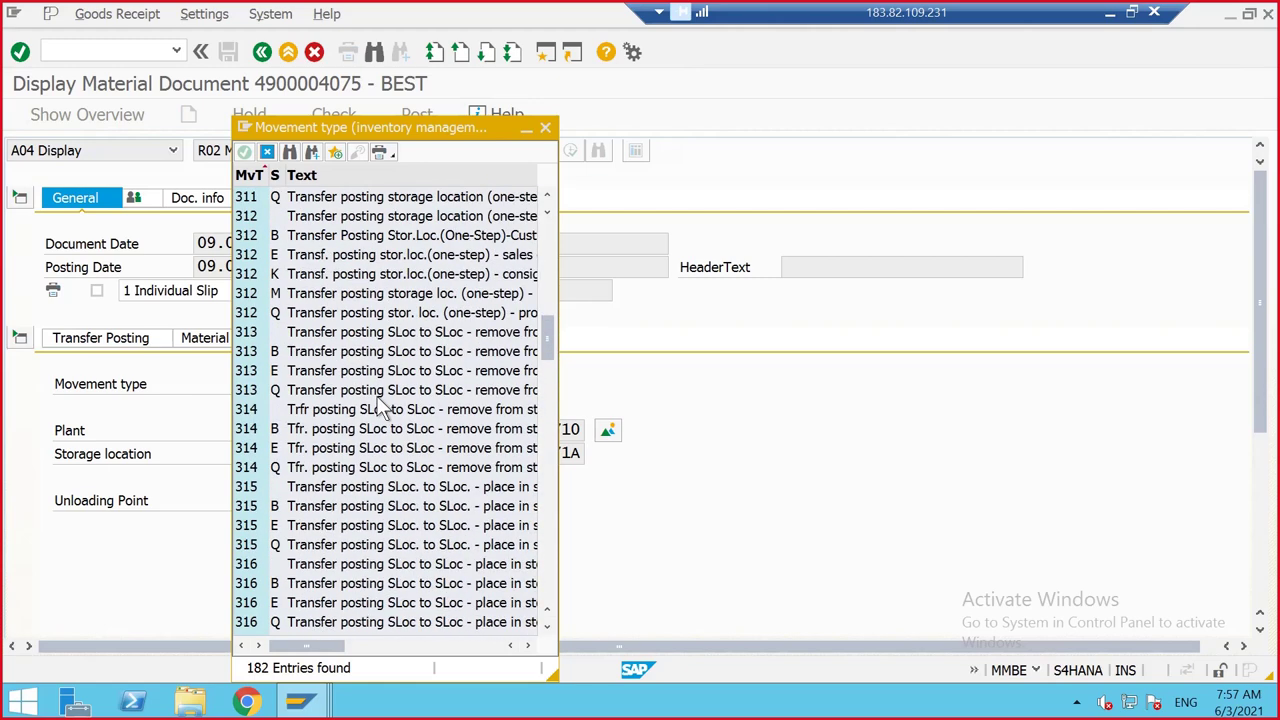
pyautogui.scroll(-20, 380, 408)
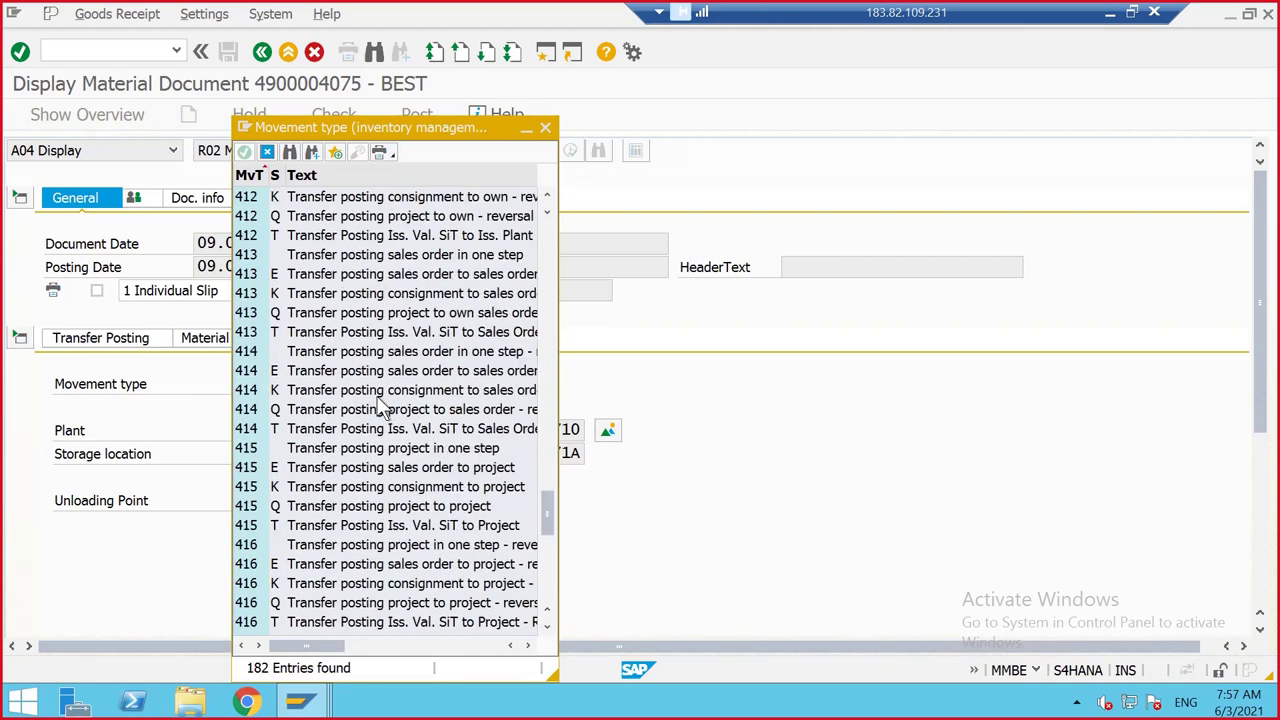
pyautogui.scroll(-2, 380, 408)
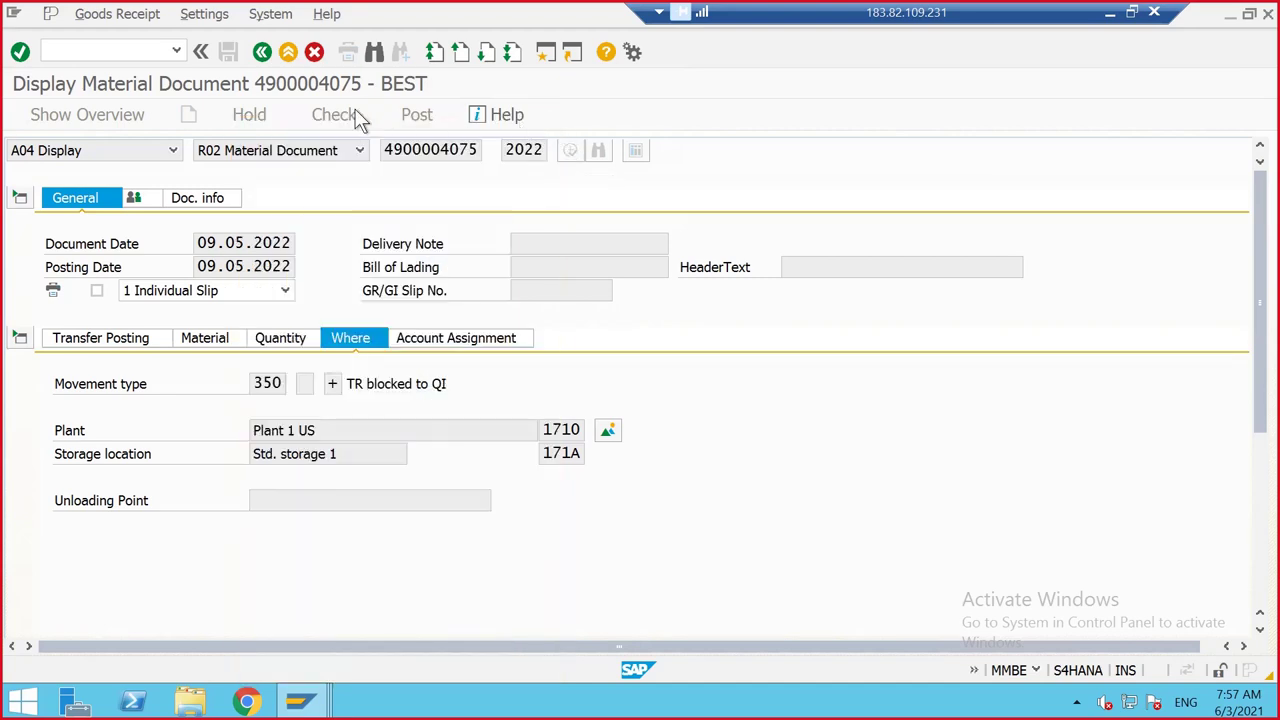
# Switch to the Excel Tracker workbook and review the PP - QM integration notes on the Day 40 sheet
pyautogui.click(1130, 12)
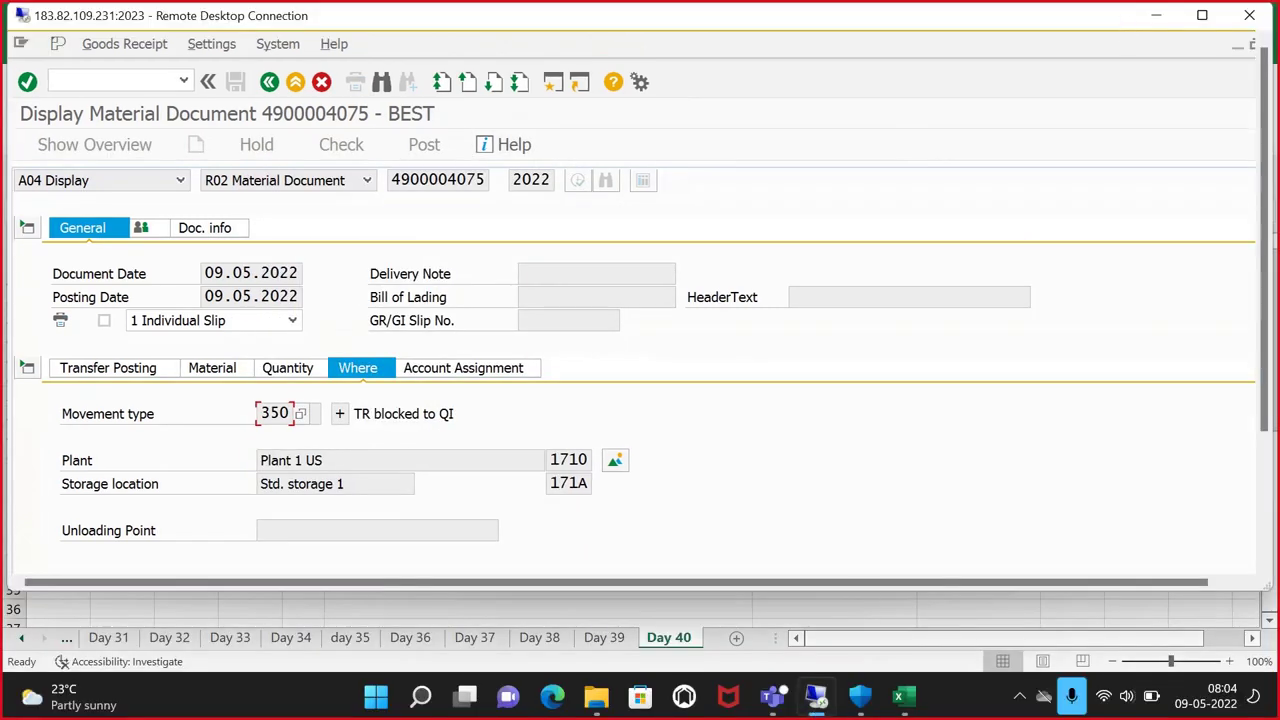
pyautogui.click(898, 697)
pyautogui.click(742, 484)
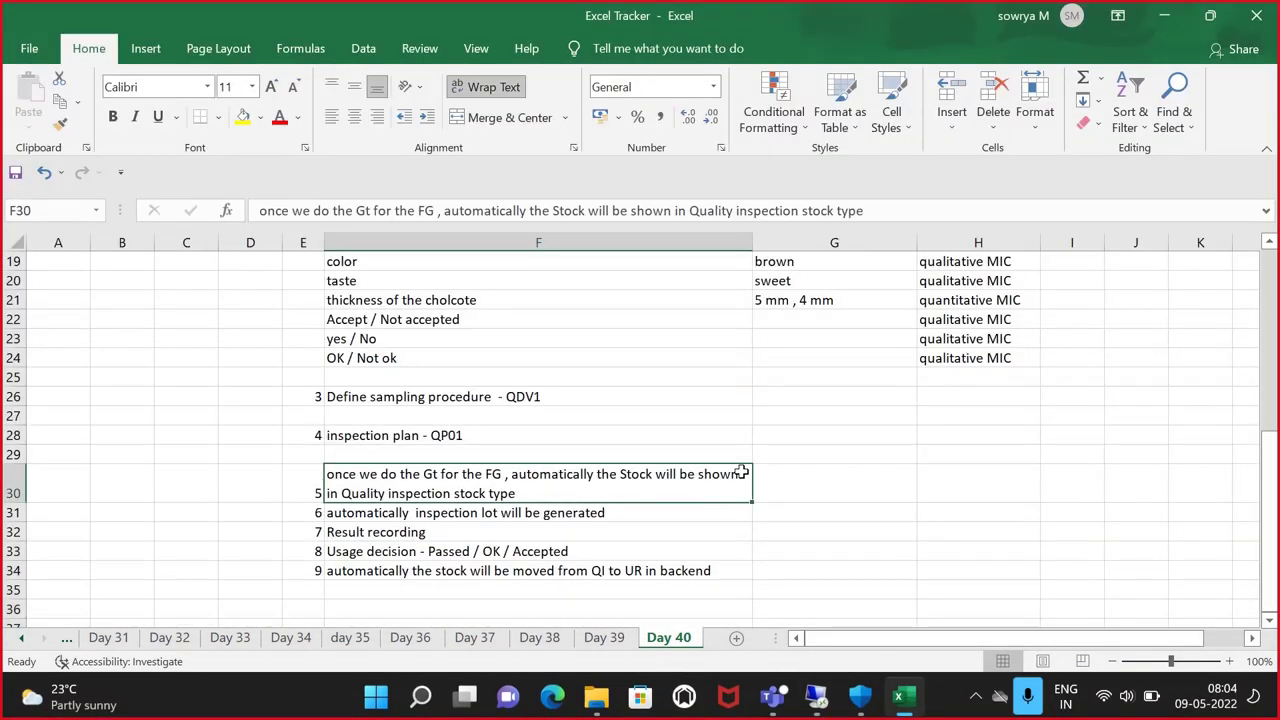
pyautogui.scroll(-2, 711, 449)
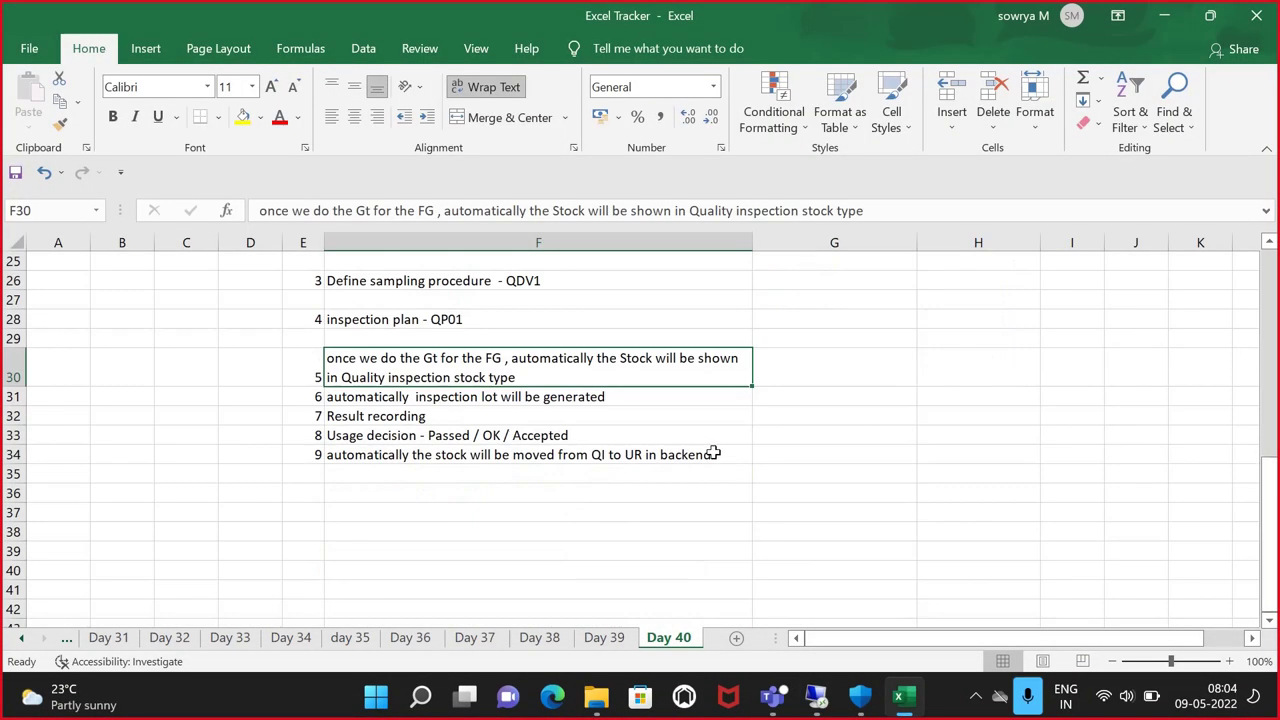
pyautogui.scroll(8, 473, 500)
pyautogui.click(466, 474)
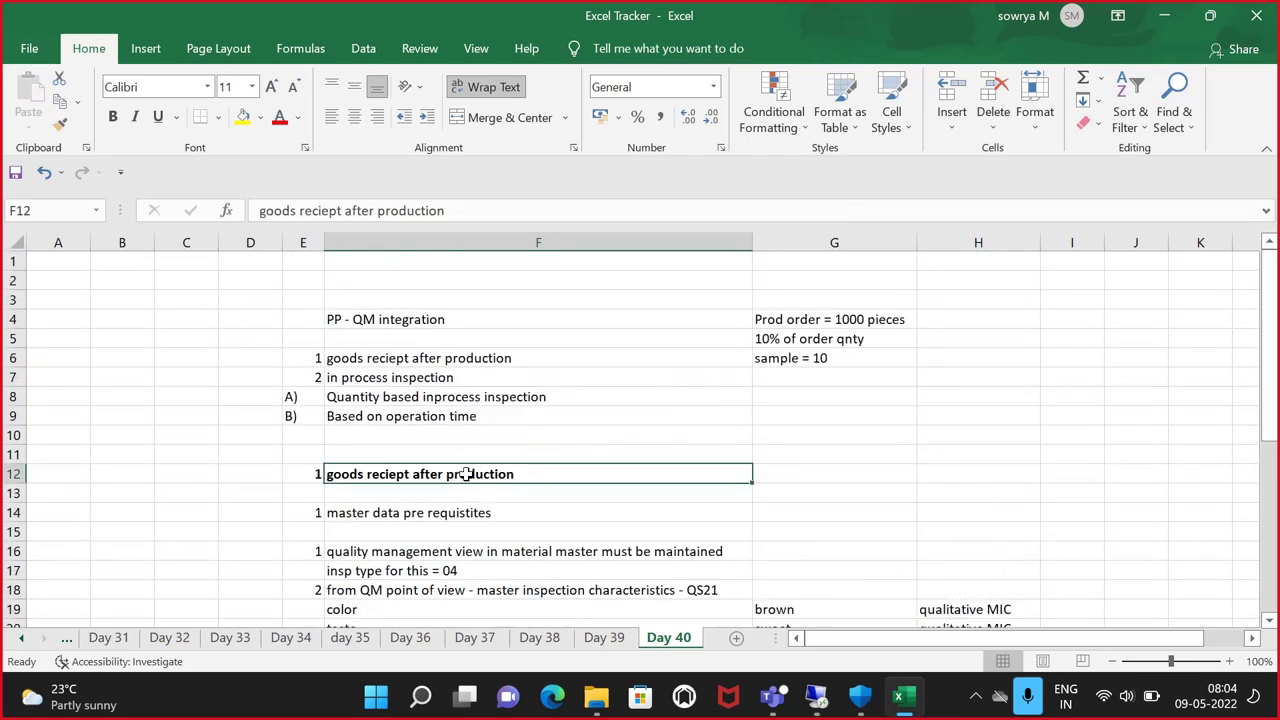
pyautogui.scroll(-10, 486, 429)
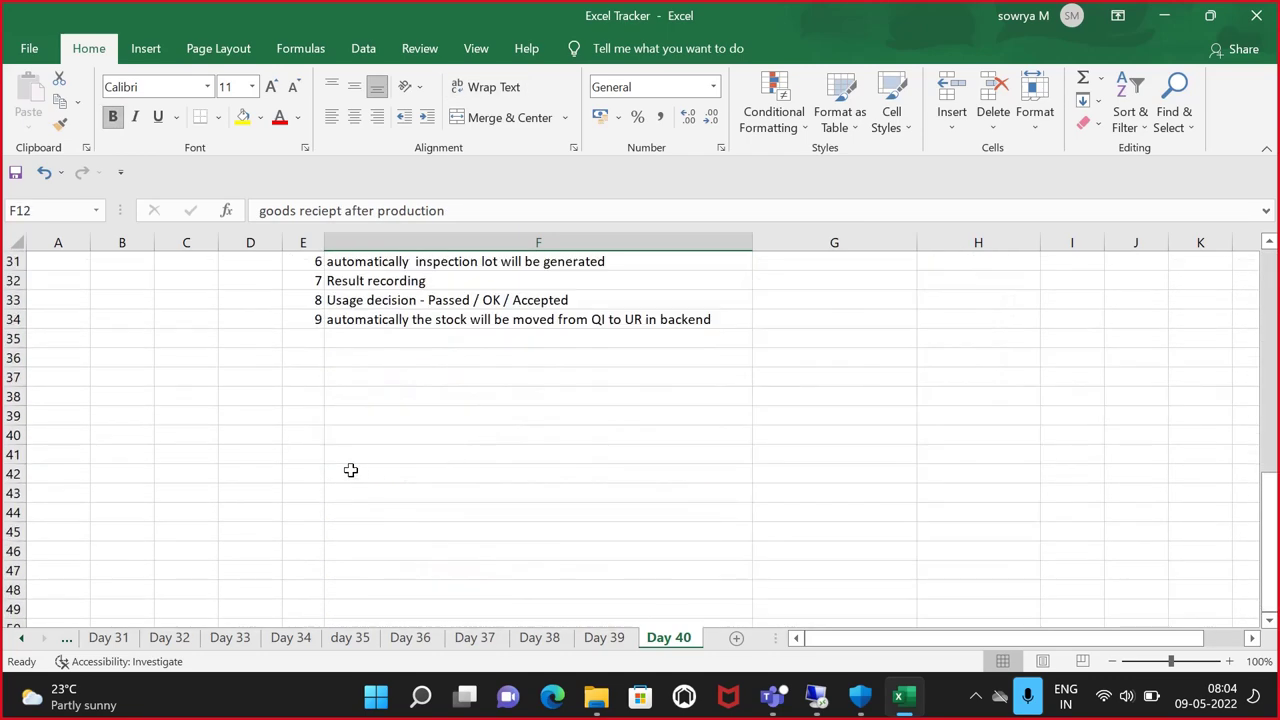
# Add item 2, "In process production", in row 37 below the goods receipt notes
pyautogui.click(312, 394)
pyautogui.click(316, 374)
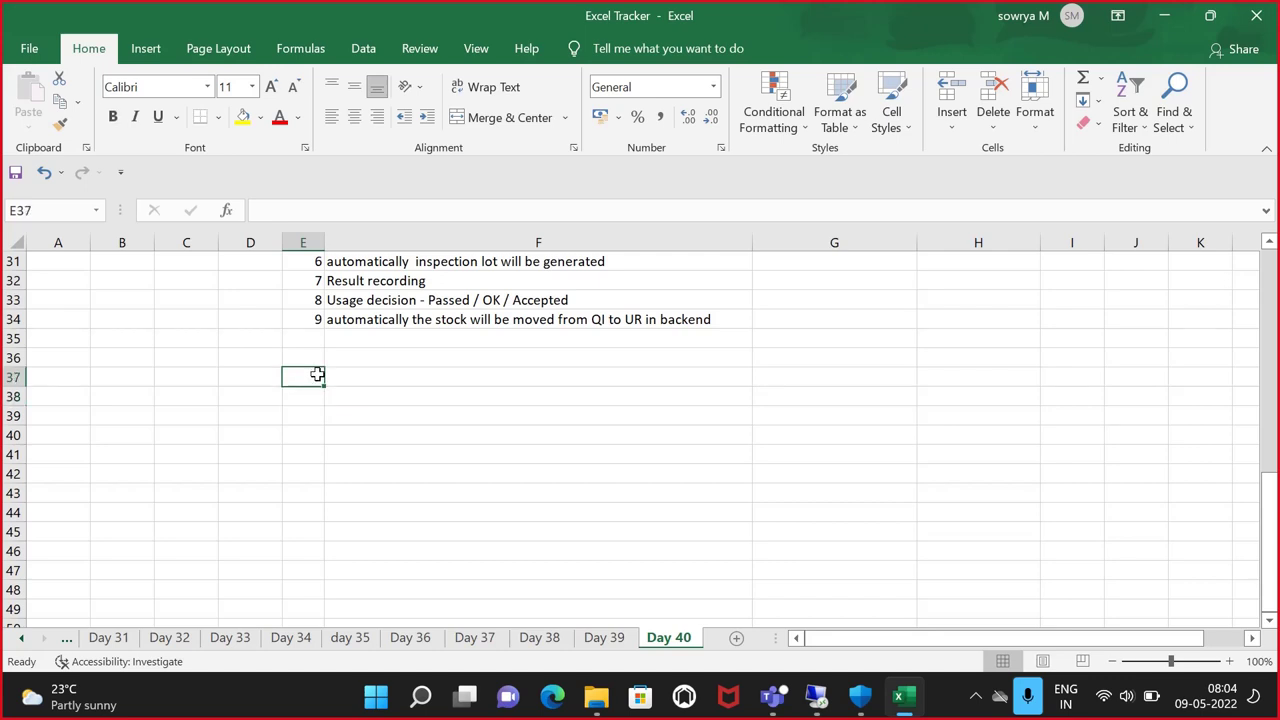
pyautogui.write('2')
pyautogui.click(358, 376)
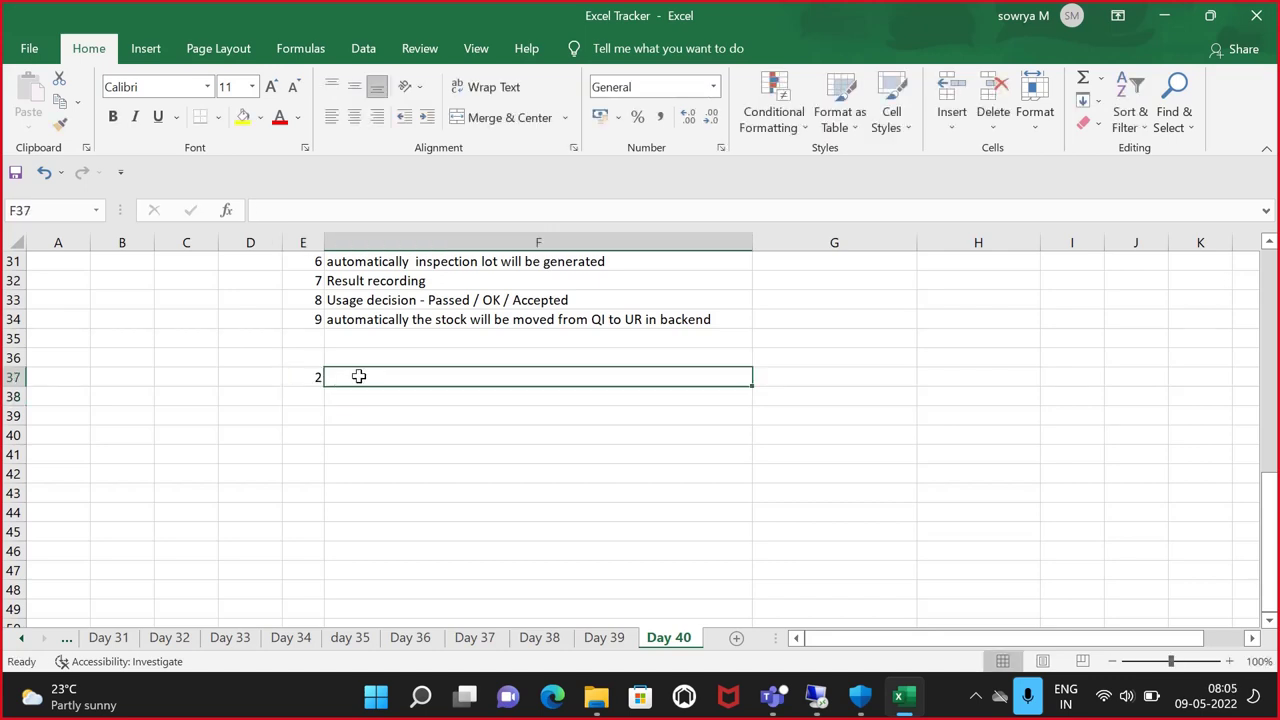
pyautogui.write('In proe')
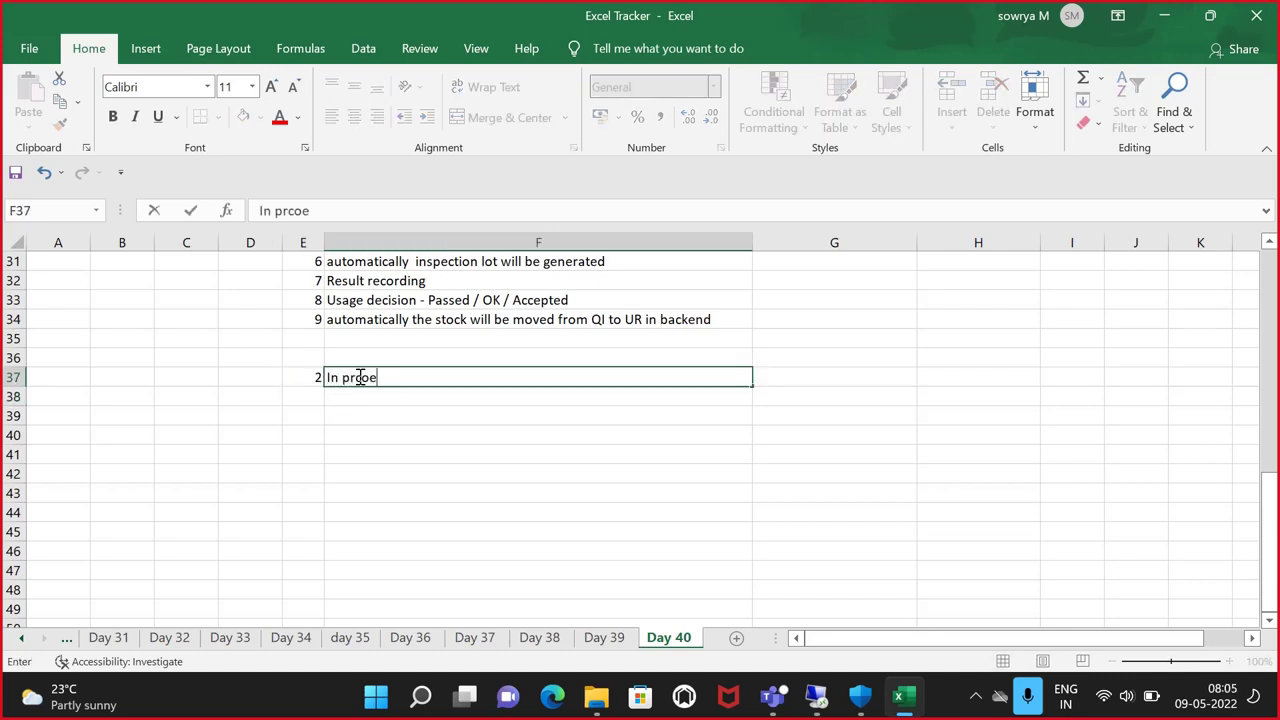
pyautogui.press('BackSpace')
pyautogui.press('BackSpace')
pyautogui.press('BackSpace')
pyautogui.write('ocess prodyt')
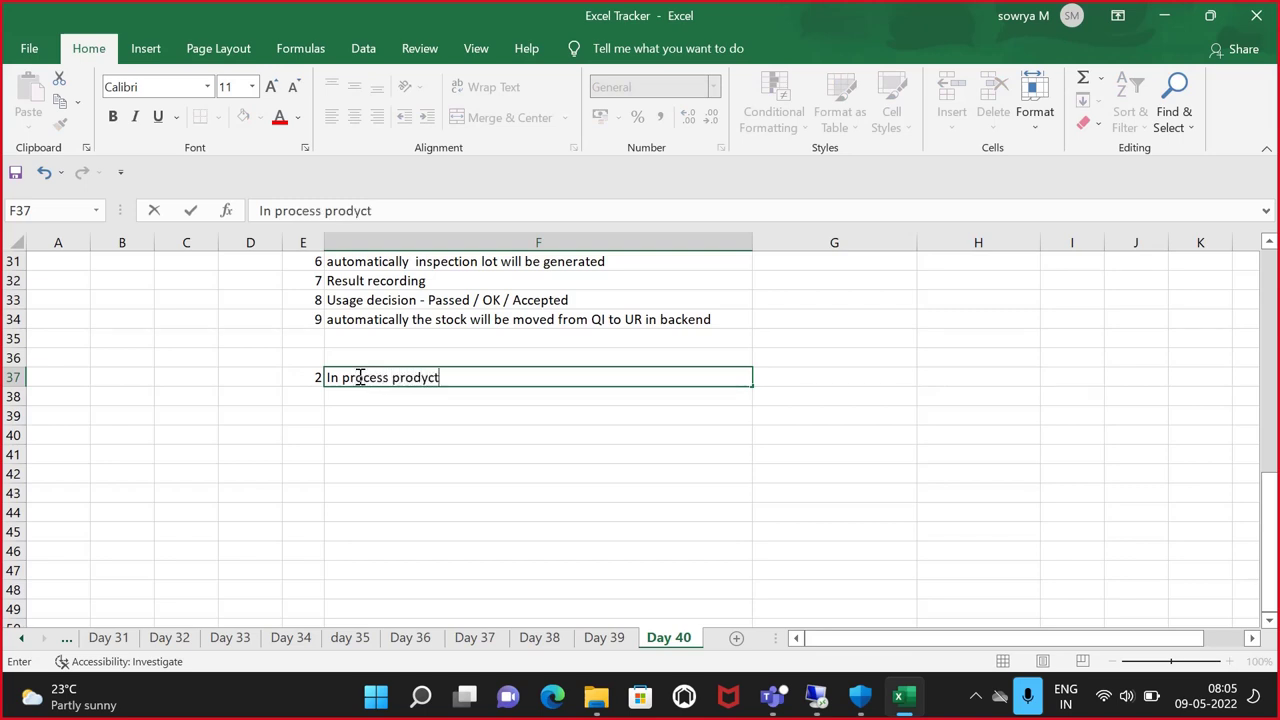
pyautogui.press('BackSpace')
pyautogui.press('BackSpace')
pyautogui.write('uction')
pyautogui.click(428, 490)
# Insert an empty row above "Quantity based inprocess inspection" in the PP - QM integration outline
pyautogui.scroll(2, 455, 468)
pyautogui.scroll(8, 463, 462)
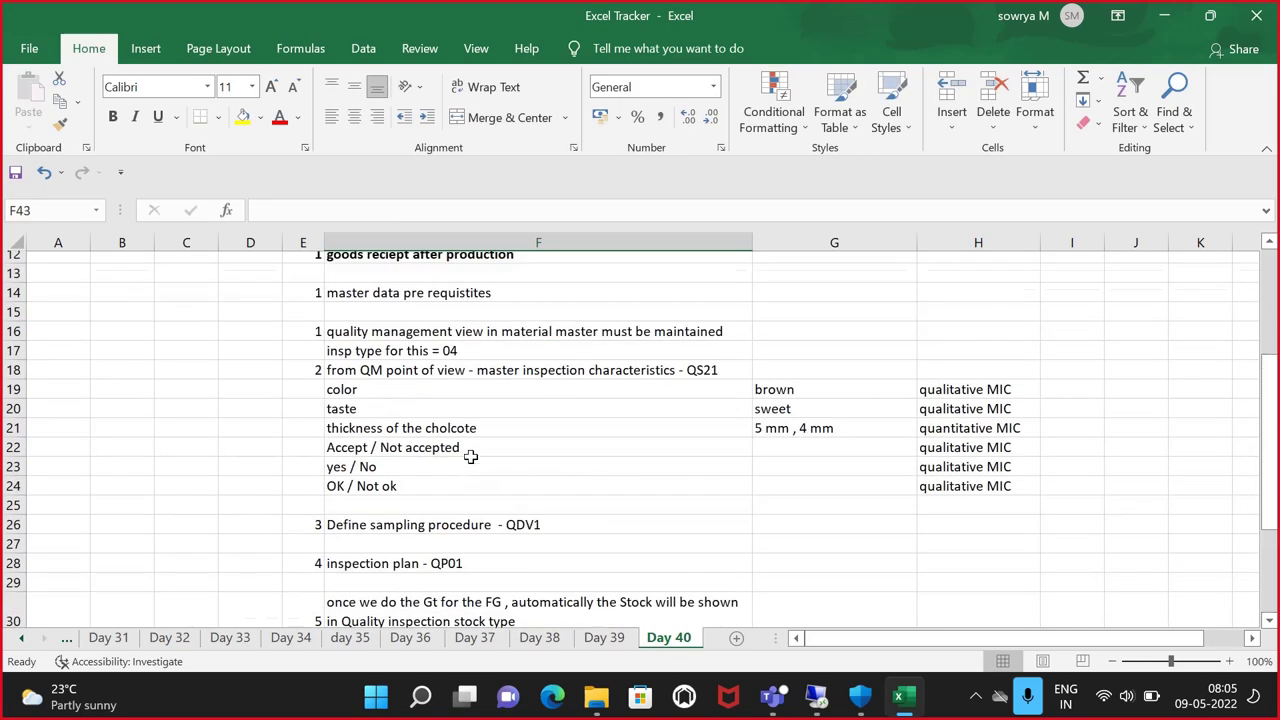
pyautogui.click(497, 396)
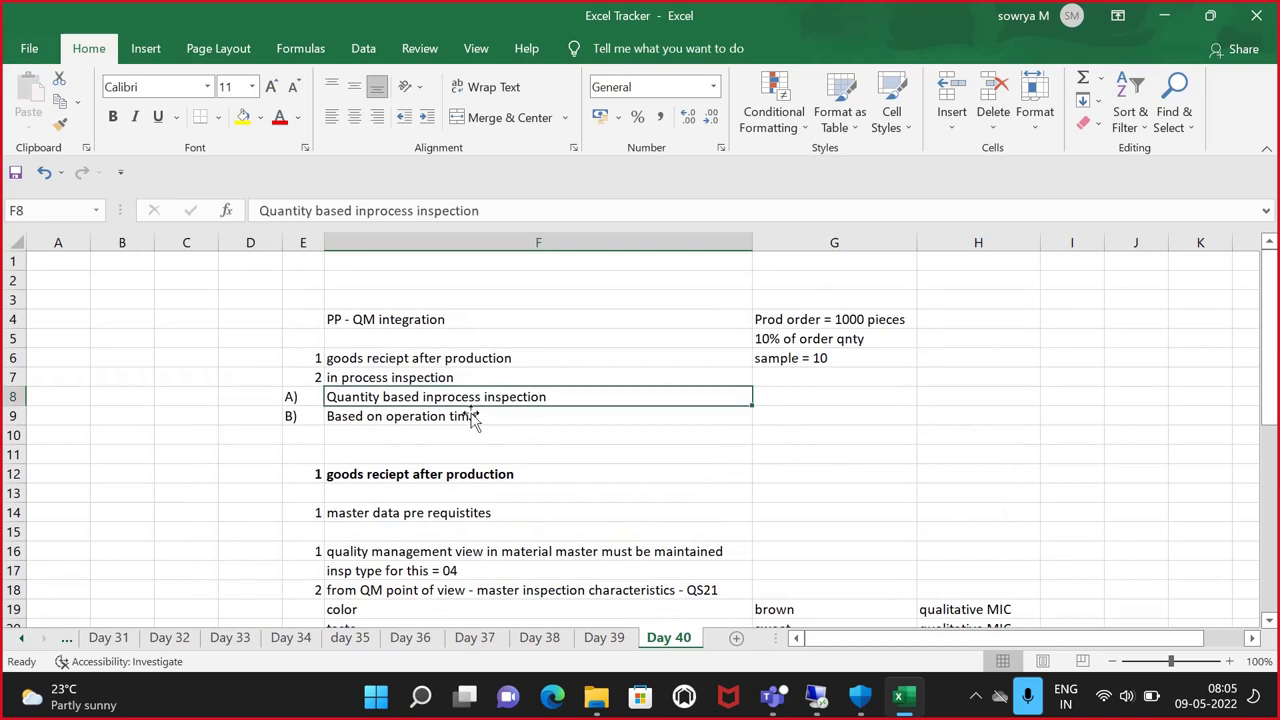
pyautogui.click(466, 417)
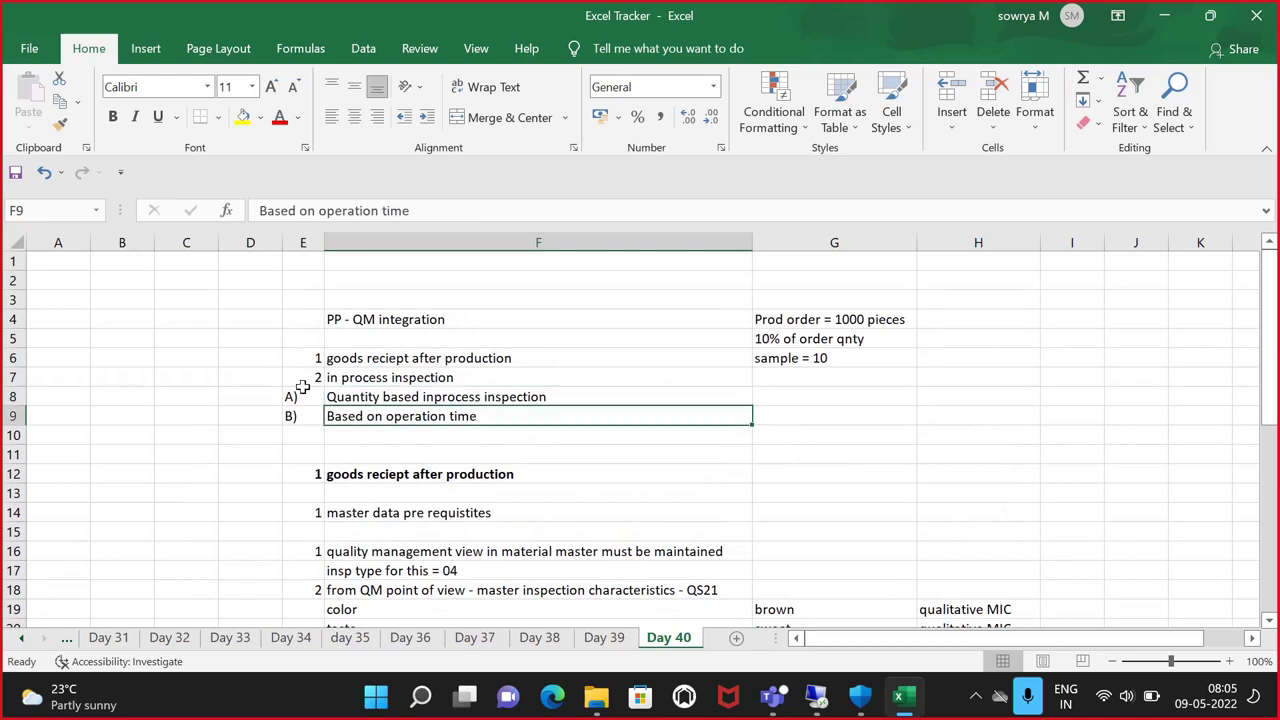
pyautogui.click(13, 396)
pyautogui.rightClick(13, 396)
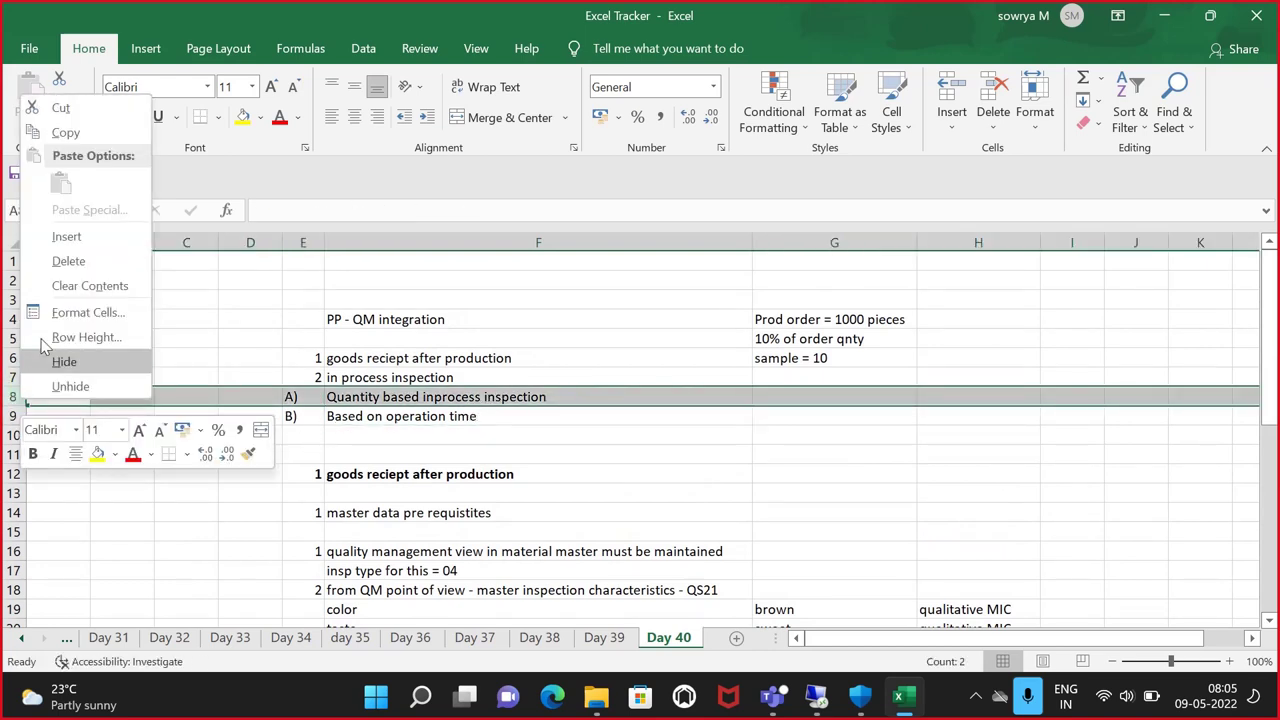
pyautogui.click(63, 234)
pyautogui.click(296, 400)
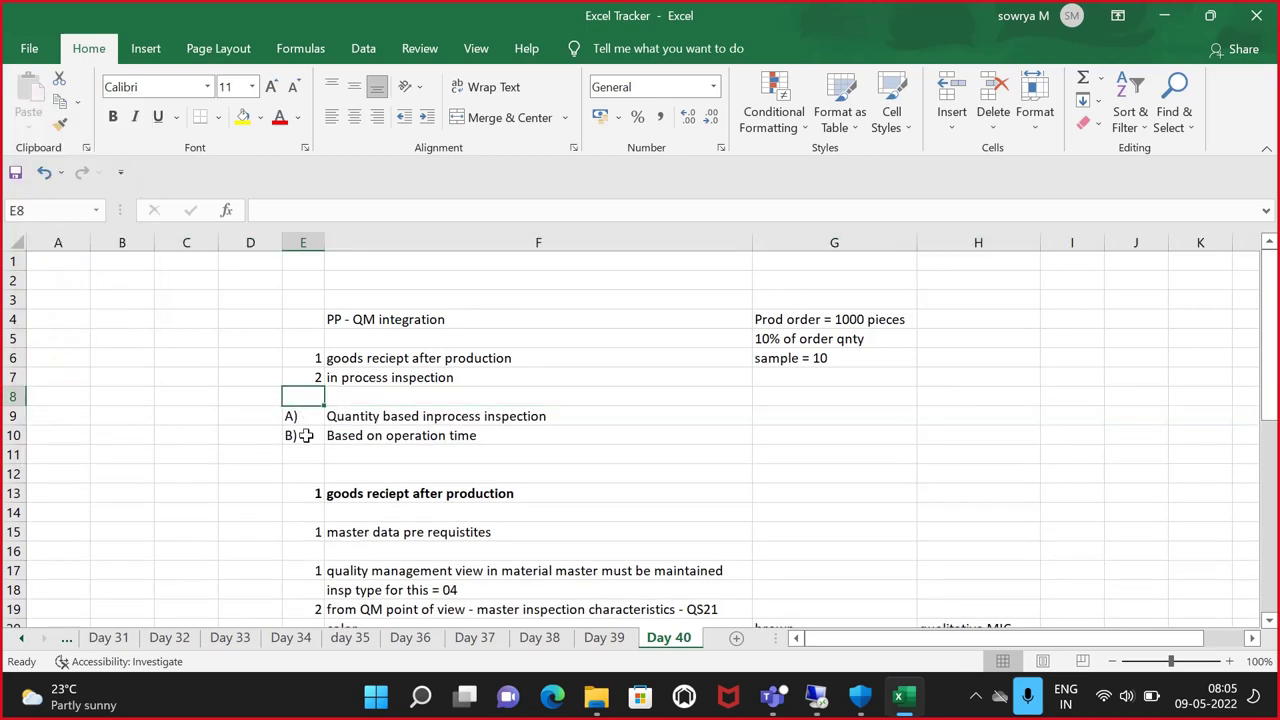
# Relabel "Based on operation time" as C) and "Quantity based inprocess inspection" as B) in the PP - QM integration outline
pyautogui.doubleClick(306, 436)
pyautogui.press('BackSpace')
pyautogui.press('BackSpace')
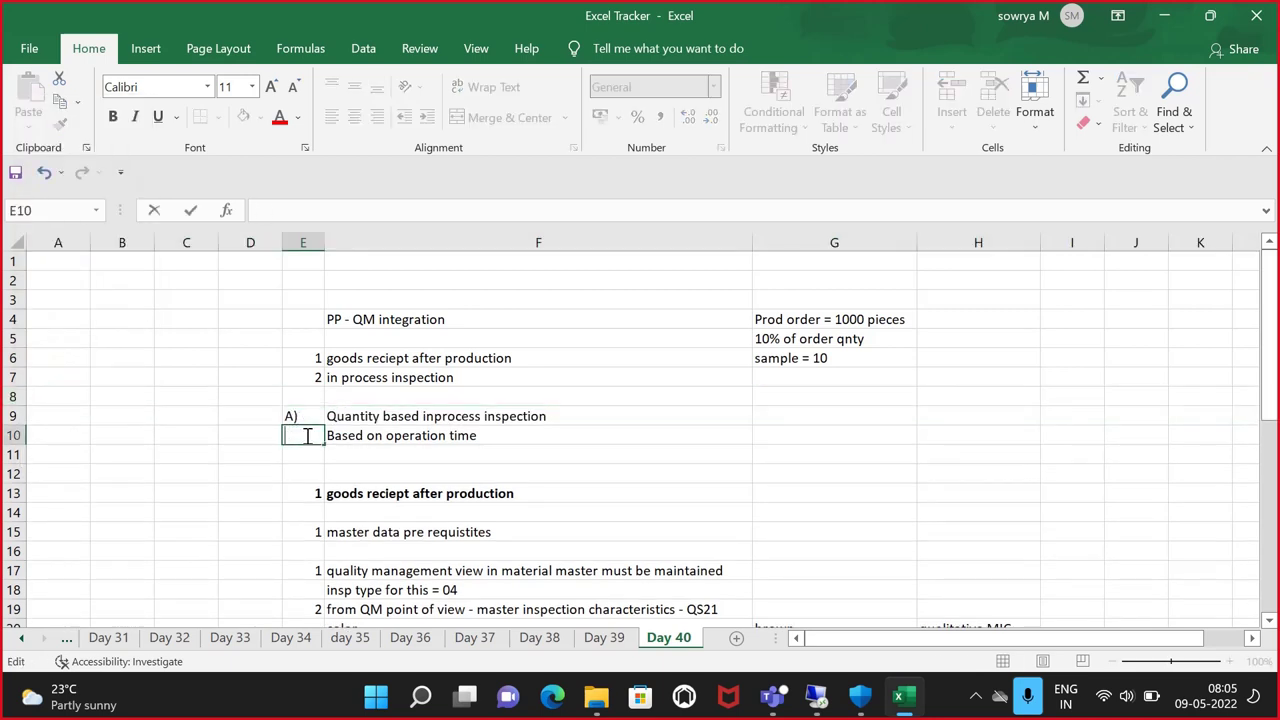
pyautogui.write('C)')
pyautogui.click(303, 396)
pyautogui.click(305, 415)
pyautogui.doubleClick(318, 410)
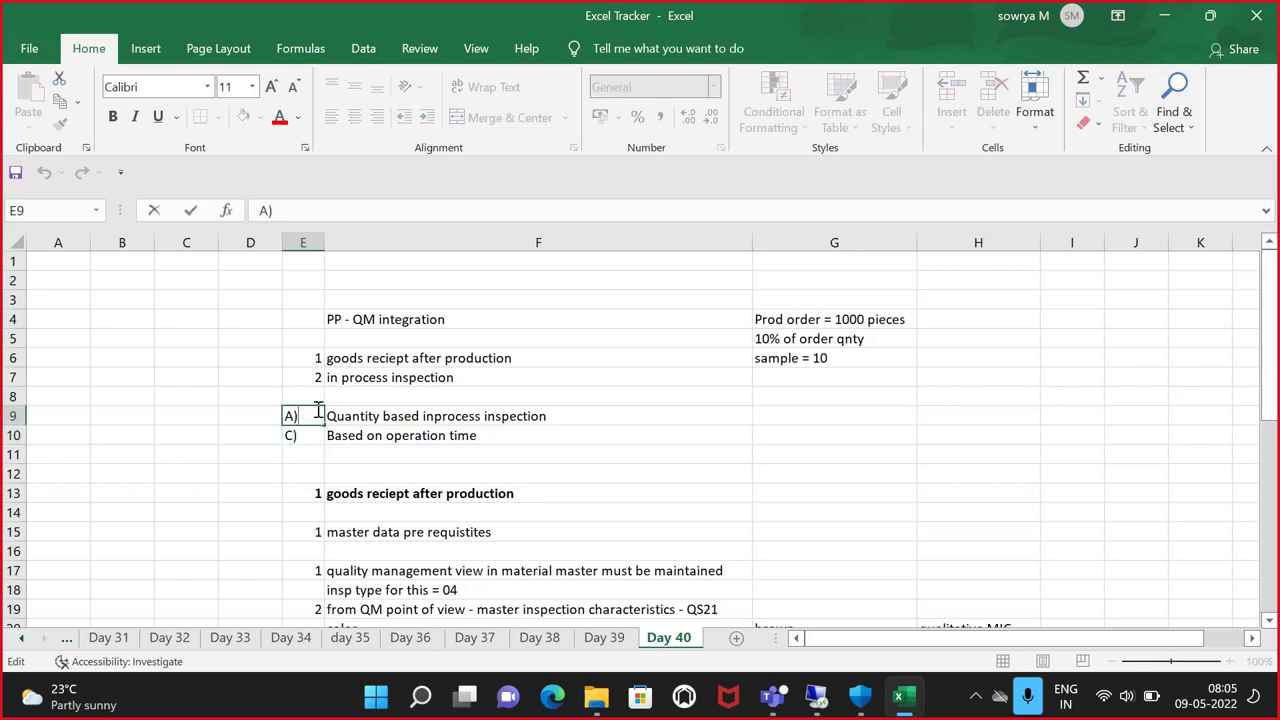
pyautogui.press('BackSpace')
pyautogui.press('BackSpace')
pyautogui.write('B)')
# Add item A) "In process inspection with out inspection points" in row 8 under the in process inspection topic
pyautogui.click(295, 380)
pyautogui.click(300, 396)
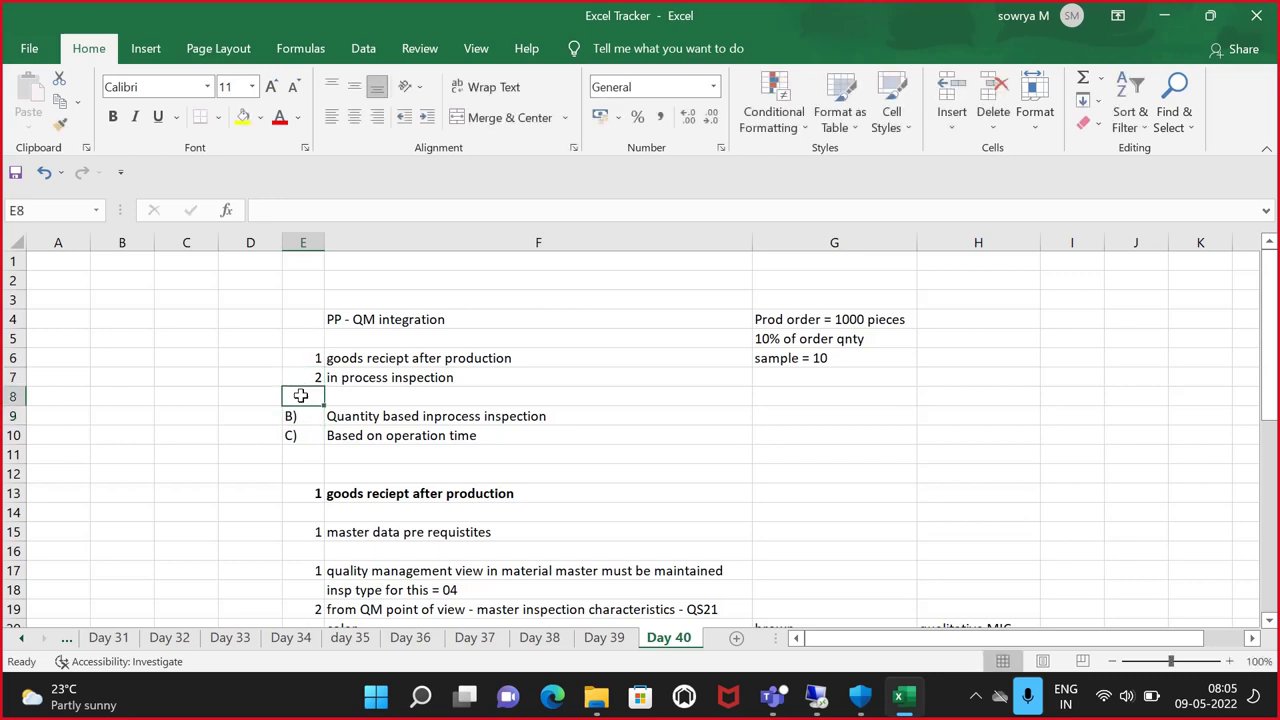
pyautogui.write('A)')
pyautogui.press('Tab')
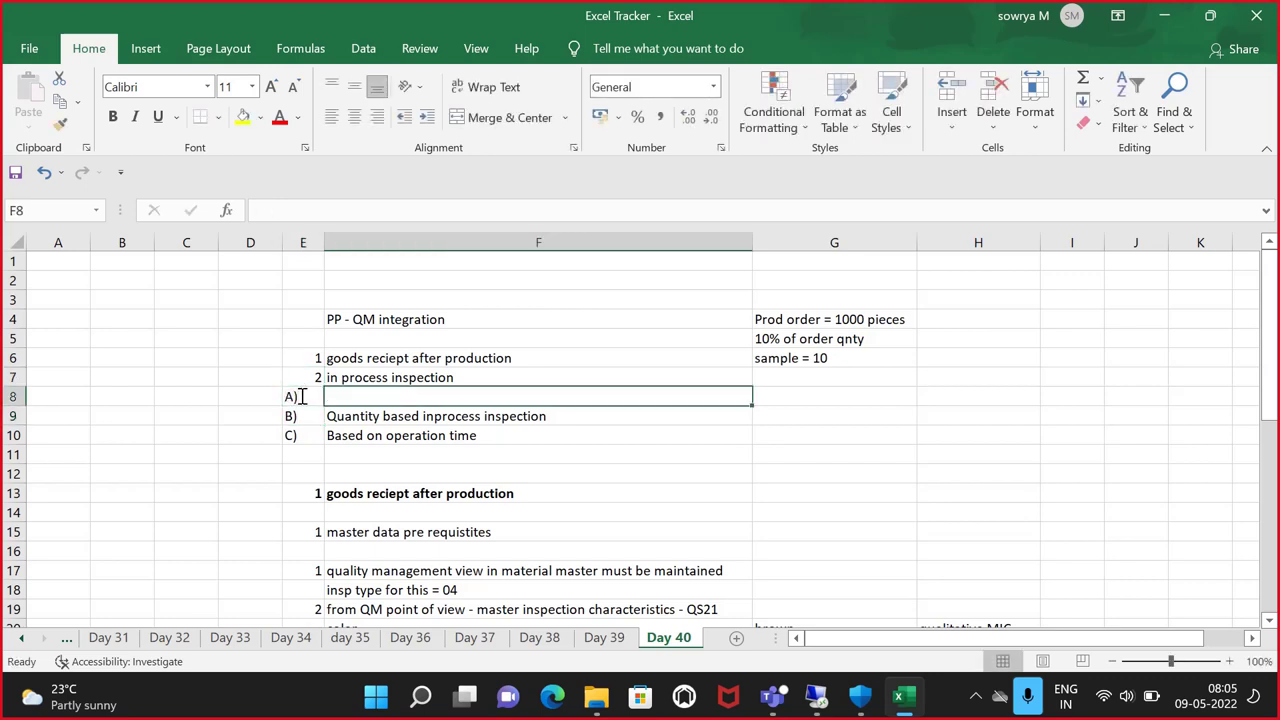
pyautogui.write('In pc')
pyautogui.press('BackSpace')
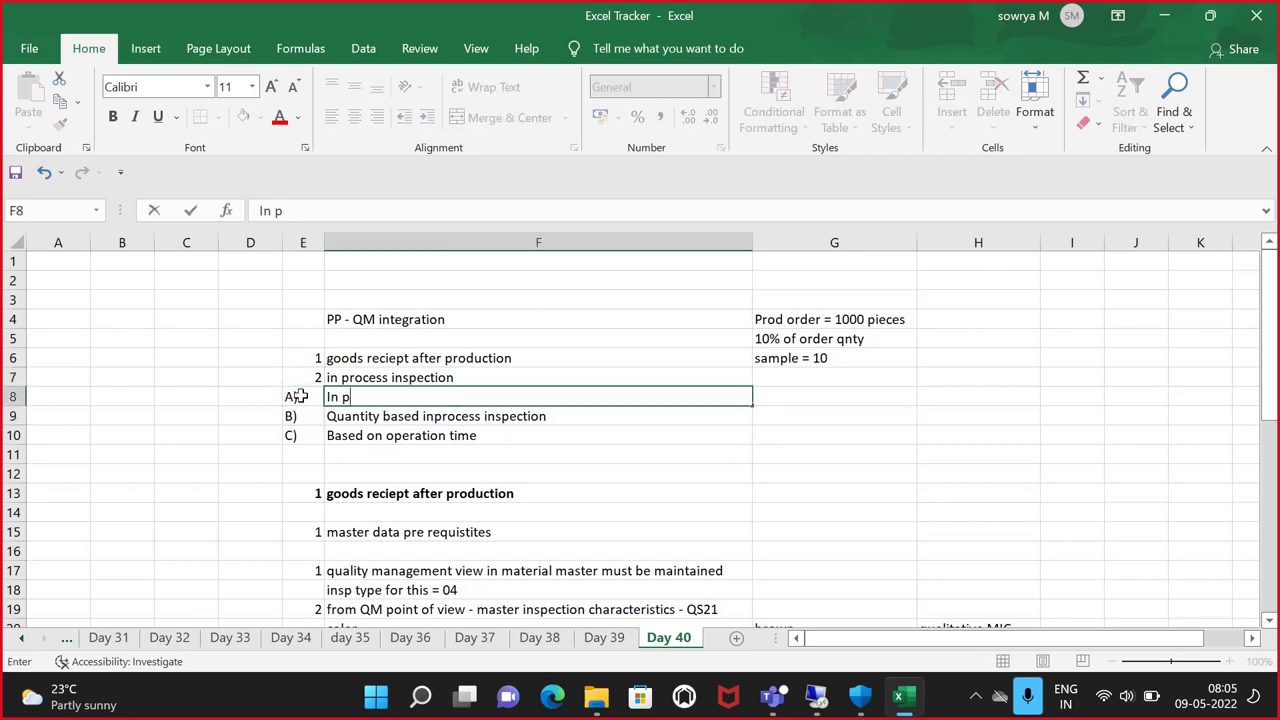
pyautogui.write('rocess pro')
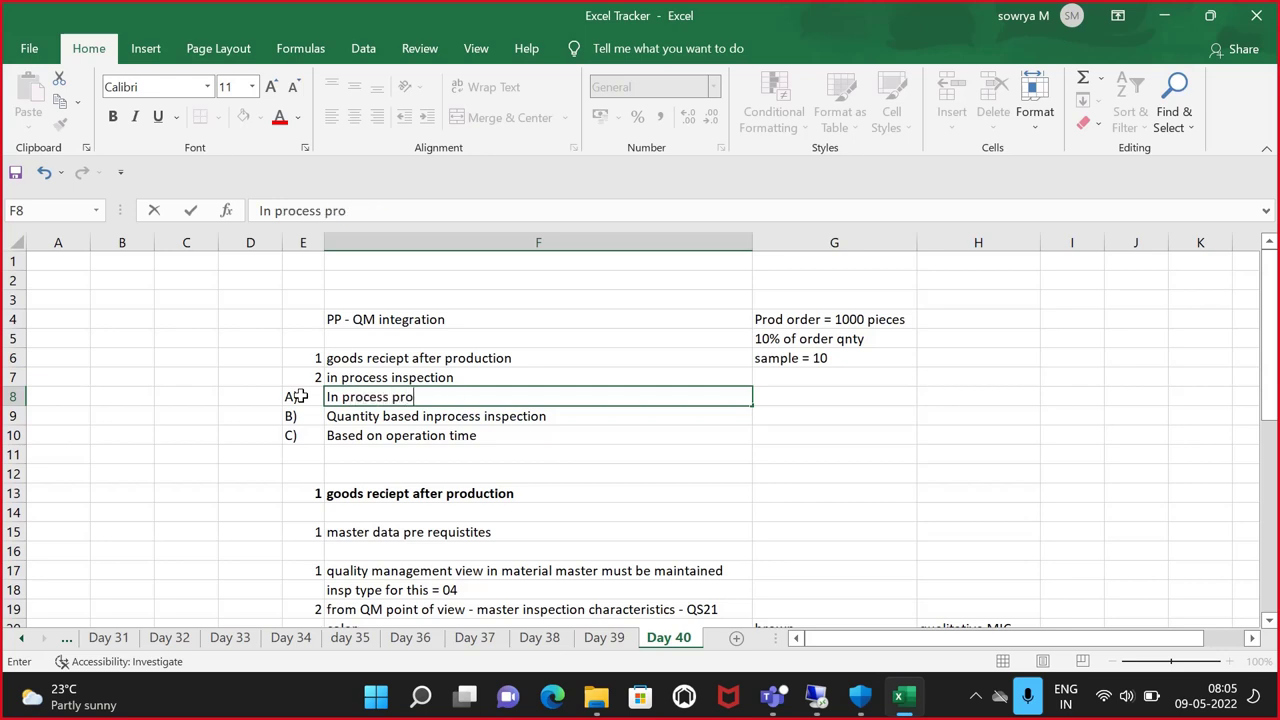
pyautogui.press('BackSpace')
pyautogui.press('BackSpace')
pyautogui.press('BackSpace')
pyautogui.write('inspe')
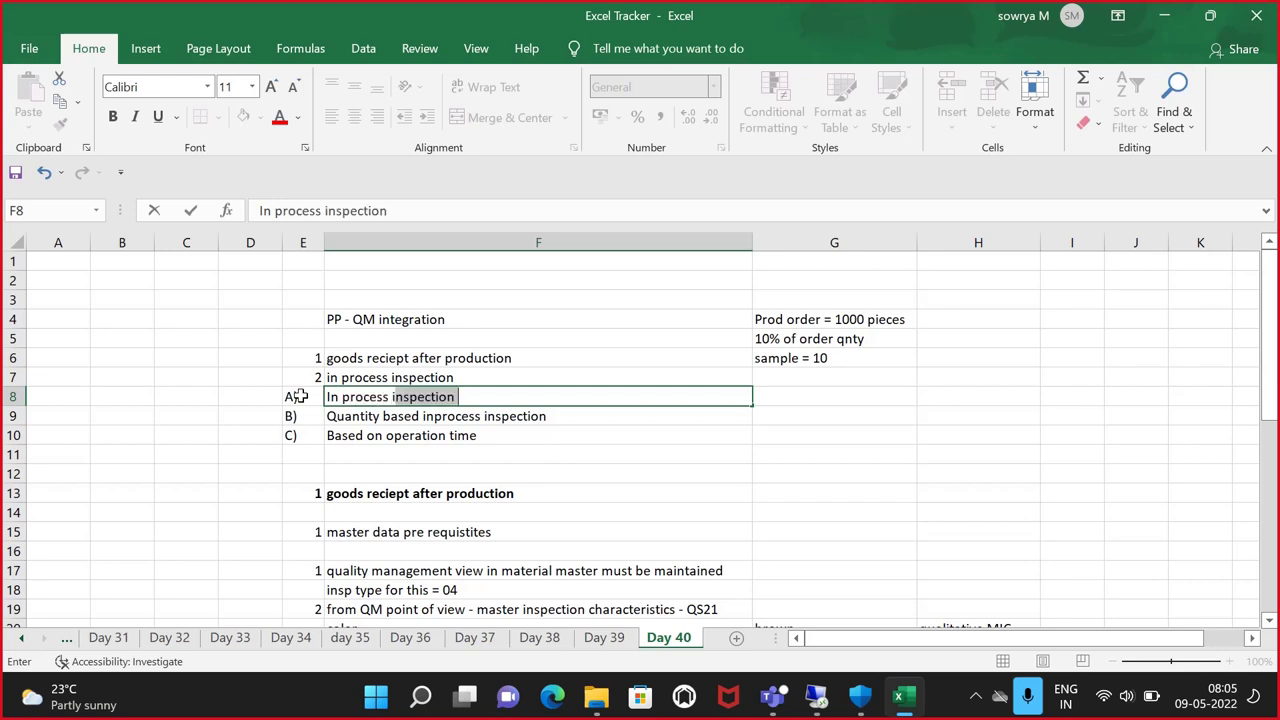
pyautogui.write('ction wi')
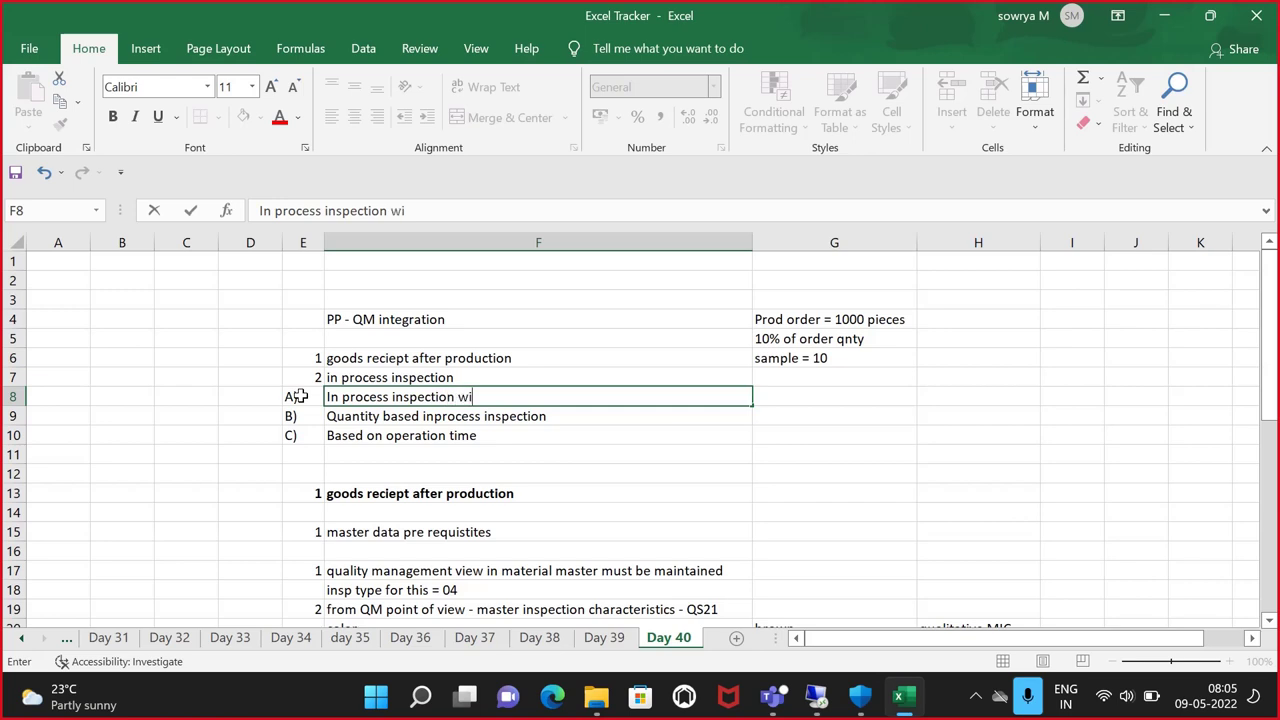
pyautogui.write('th out inspection po')
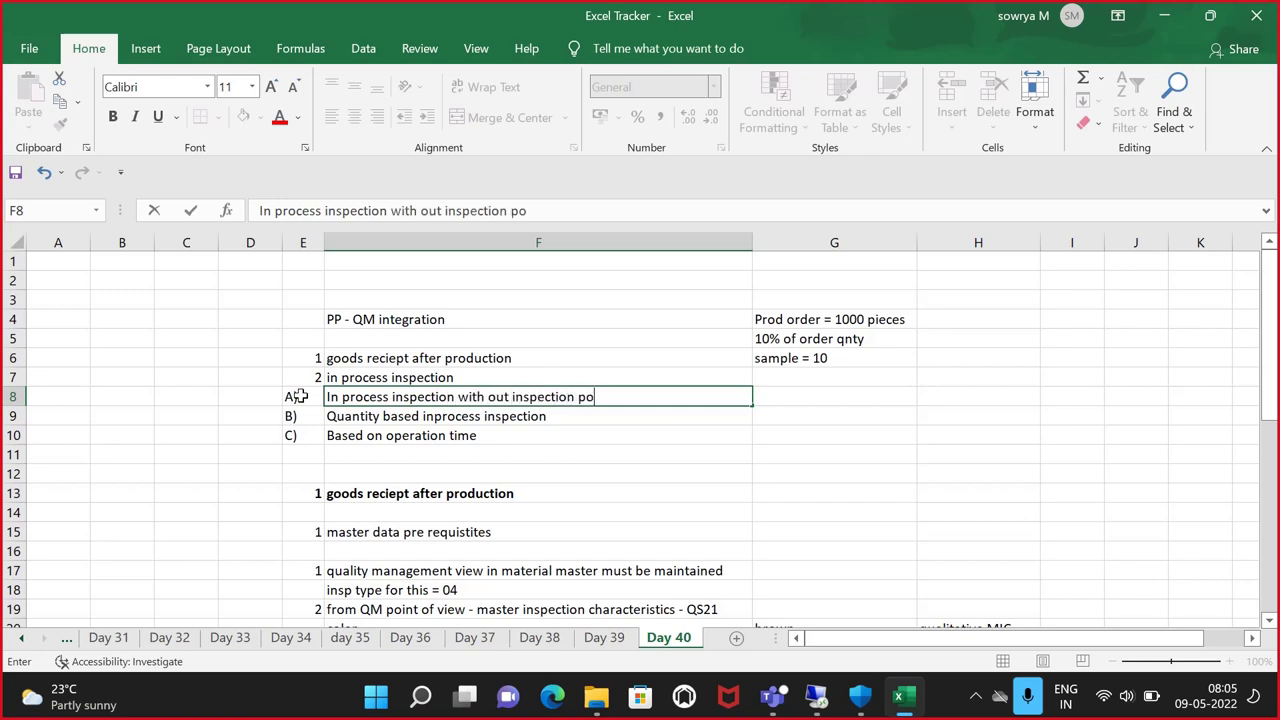
pyautogui.write('ints')
pyautogui.click(700, 450)
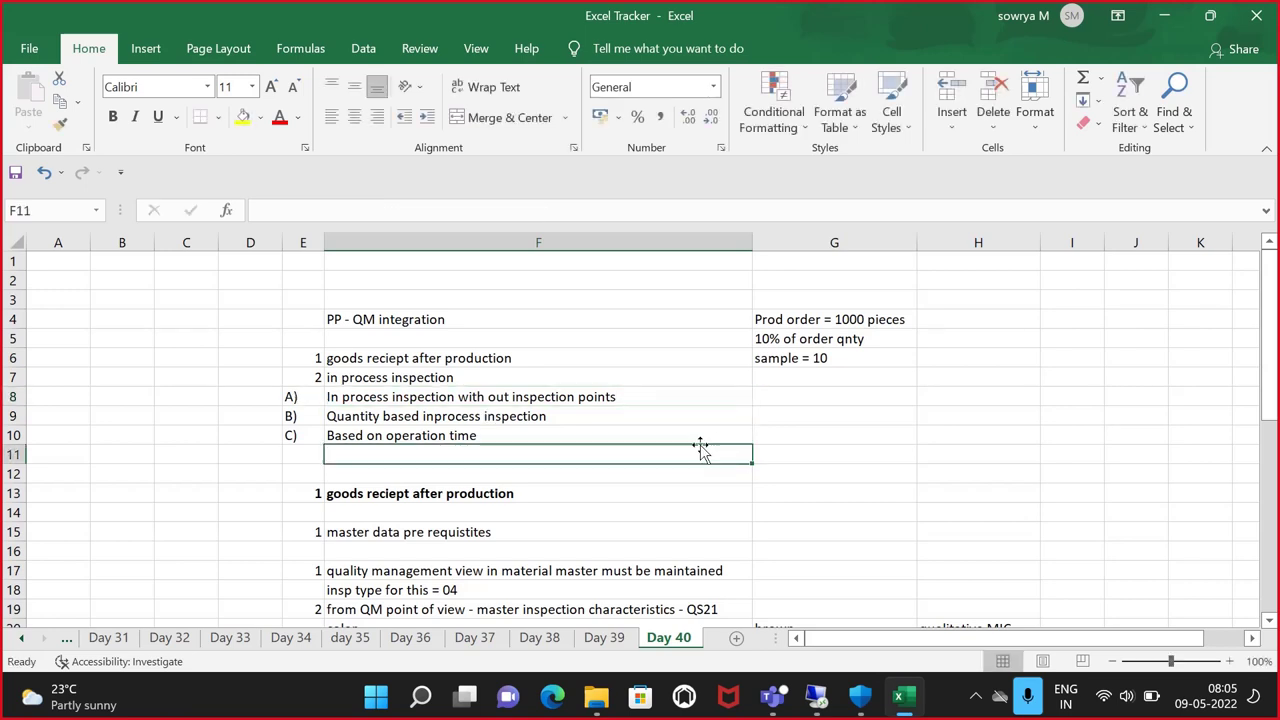
# Review the in process inspection variants and the "In process production" entry further down the Day 40 notes
pyautogui.click(705, 390)
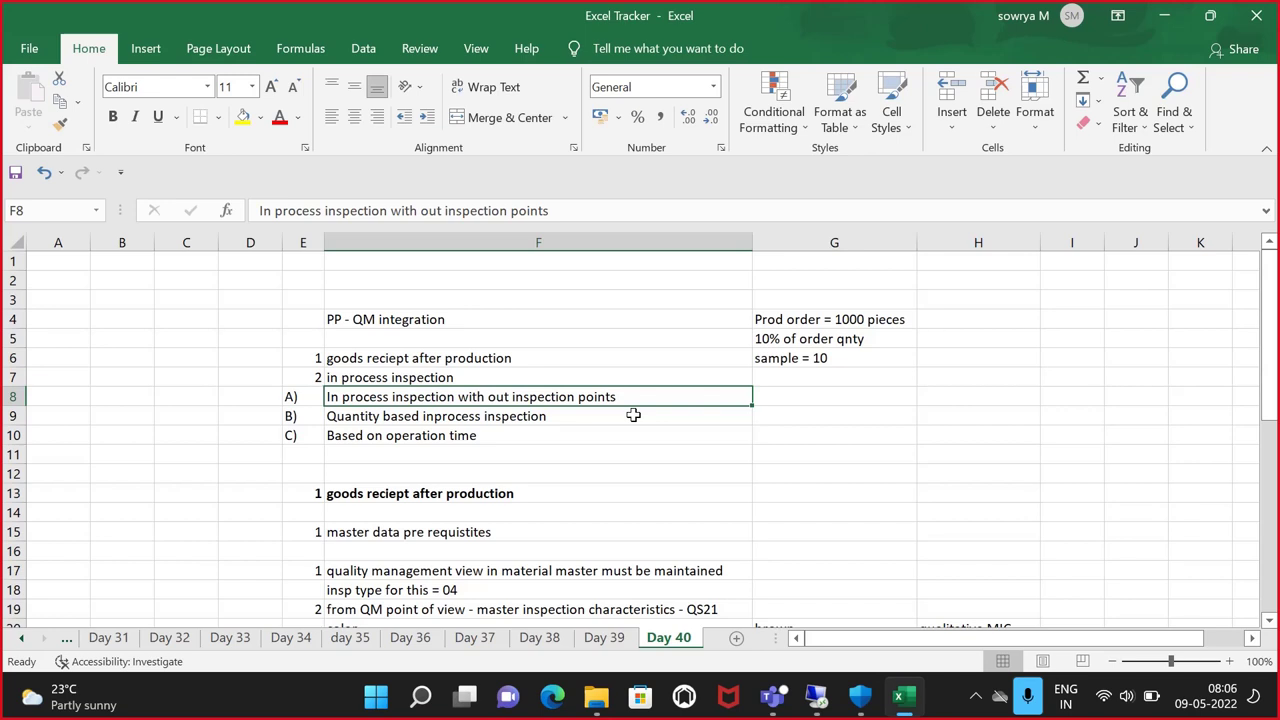
pyautogui.click(601, 430)
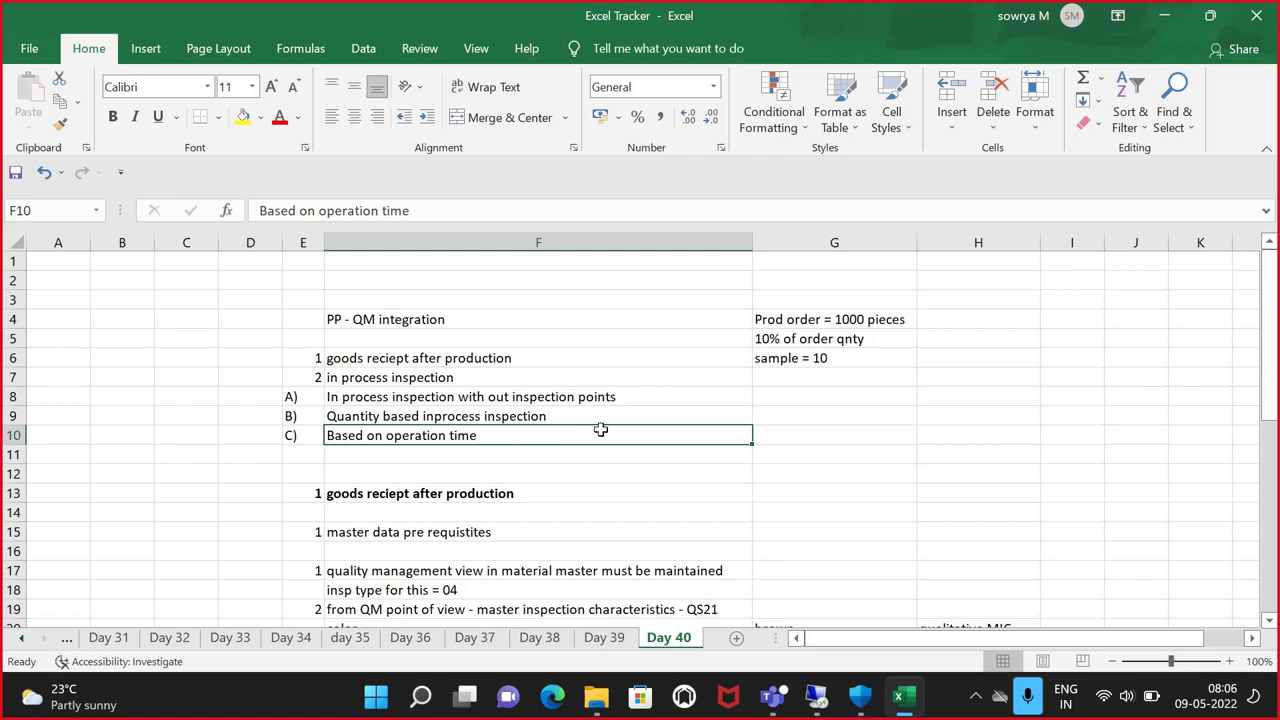
pyautogui.click(574, 480)
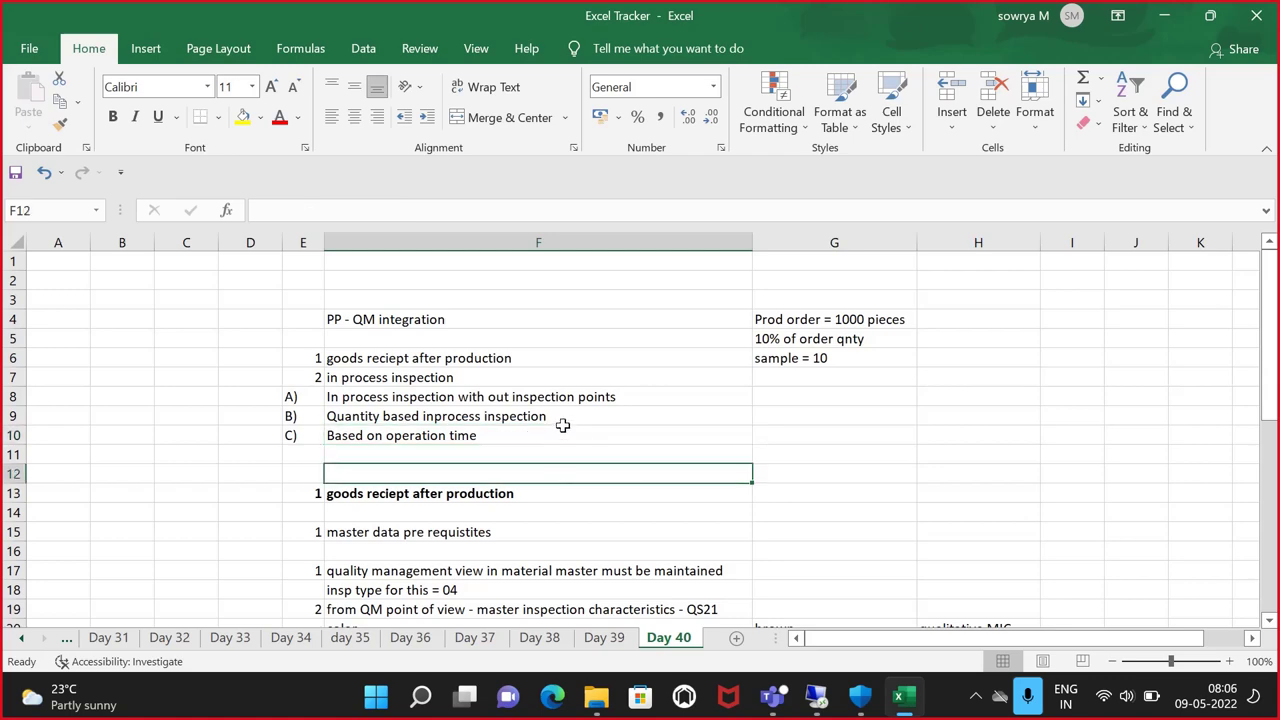
pyautogui.scroll(-4, 563, 423)
pyautogui.scroll(-5, 615, 440)
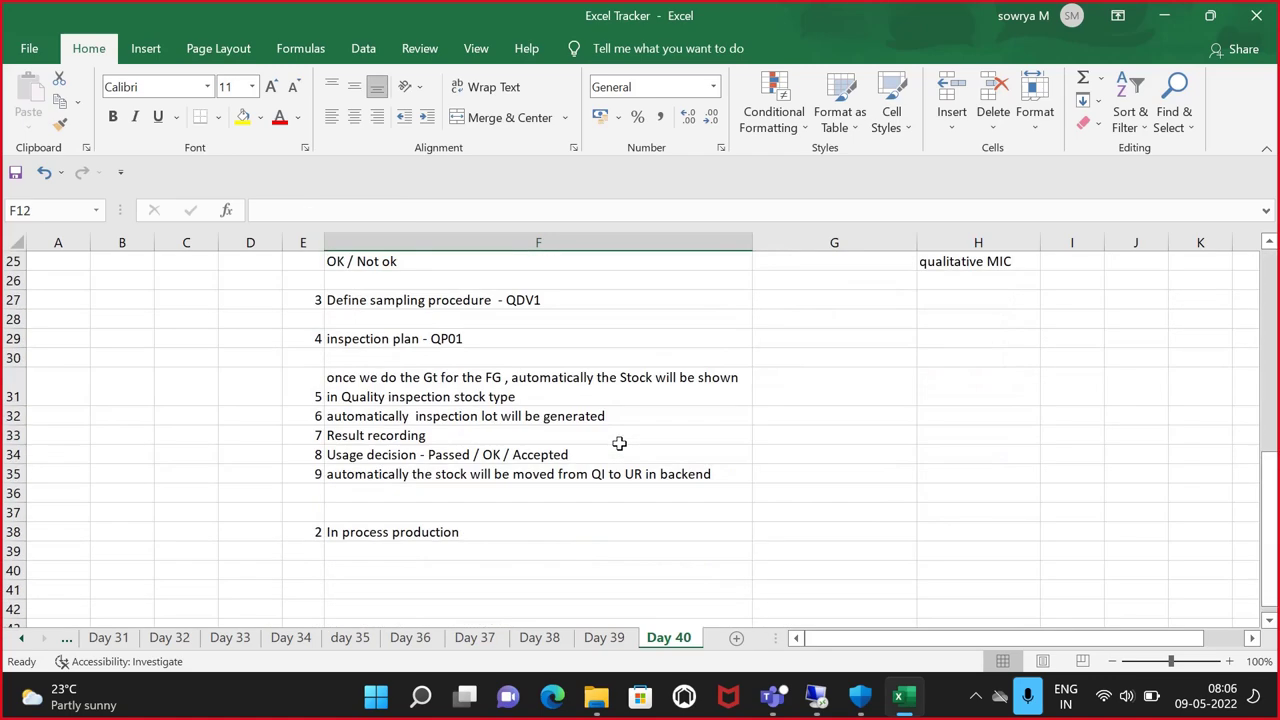
pyautogui.click(580, 515)
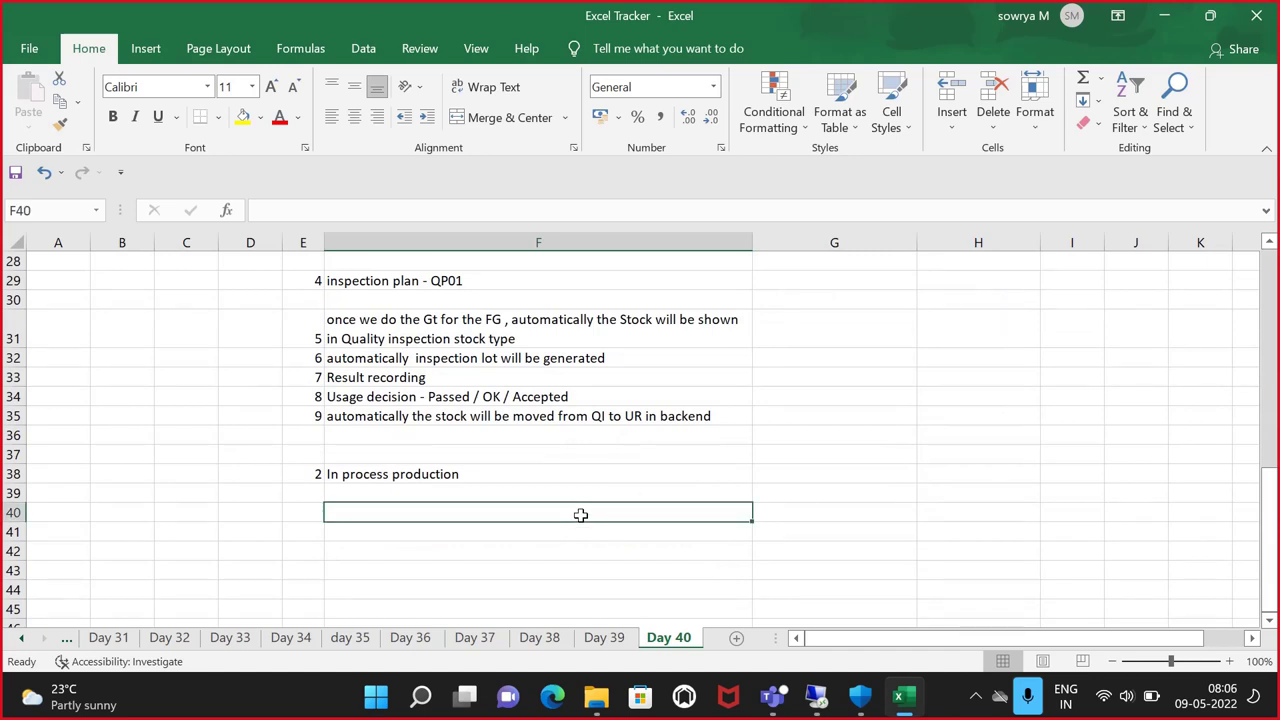
pyautogui.click(806, 451)
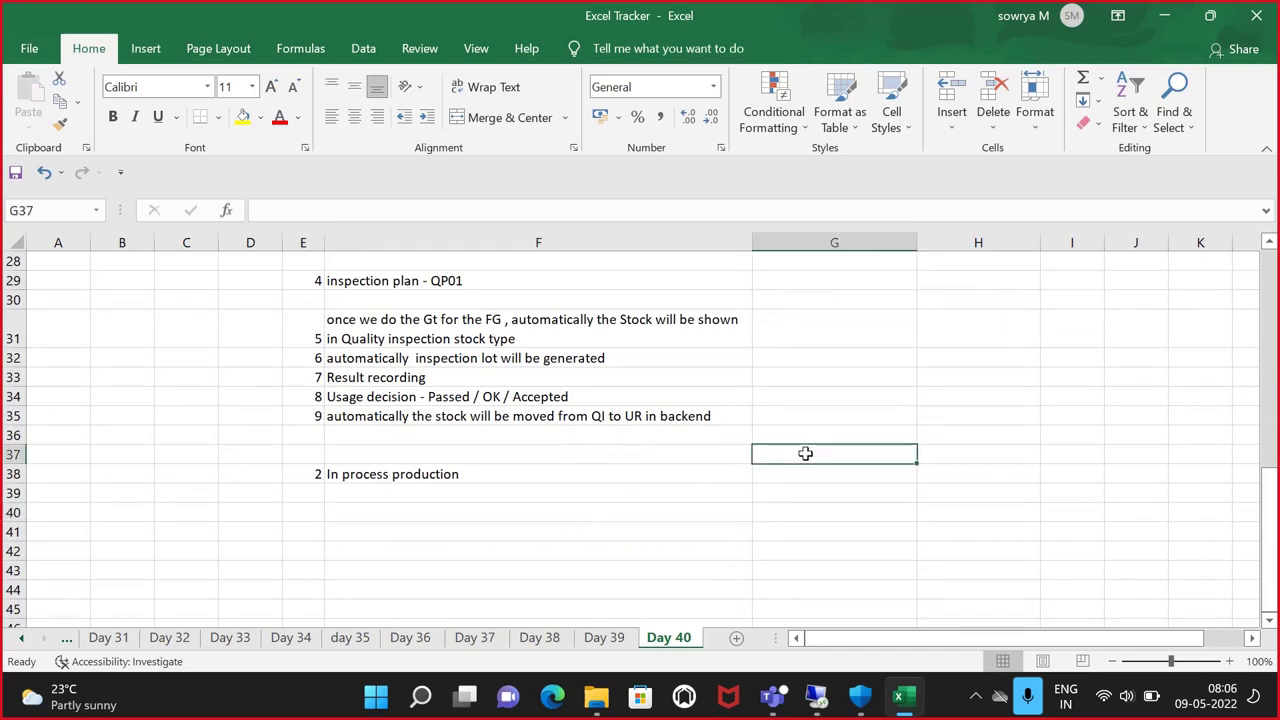
pyautogui.click(468, 487)
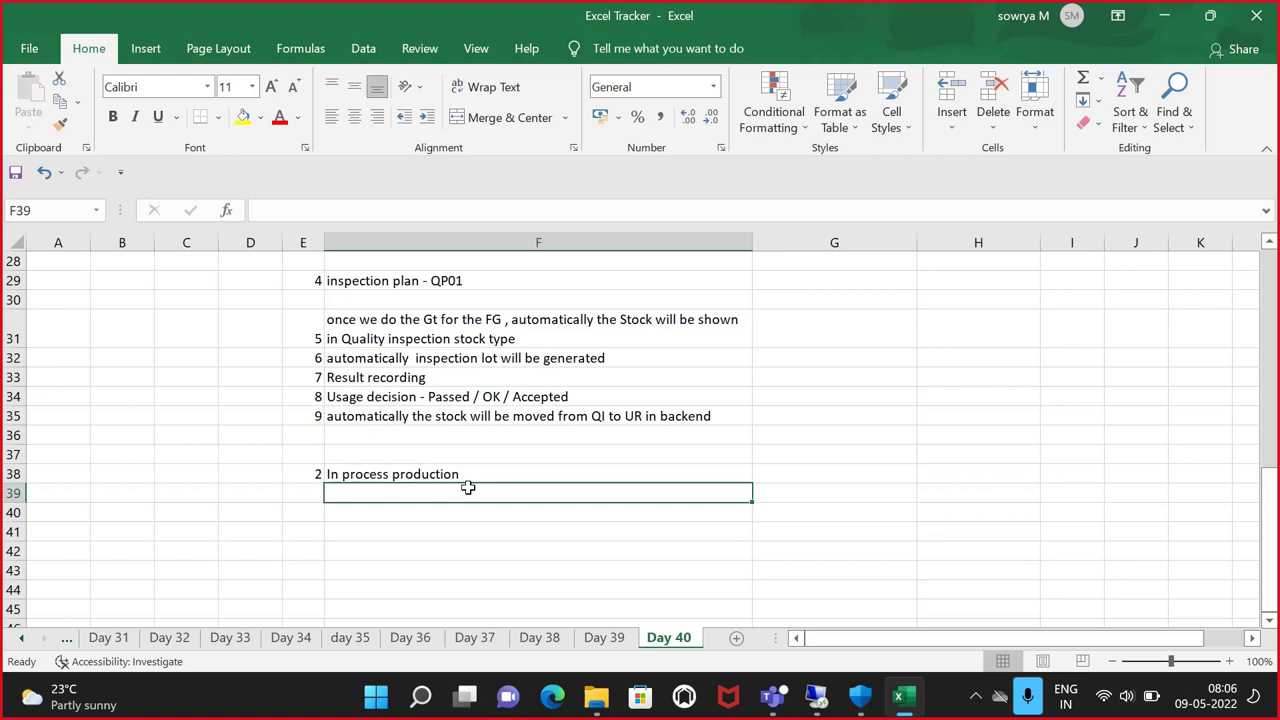
# Switch to the SAP remote desktop in full screen and close the material document and inspection lot windows, keeping the material 2923 display
pyautogui.click(820, 700)
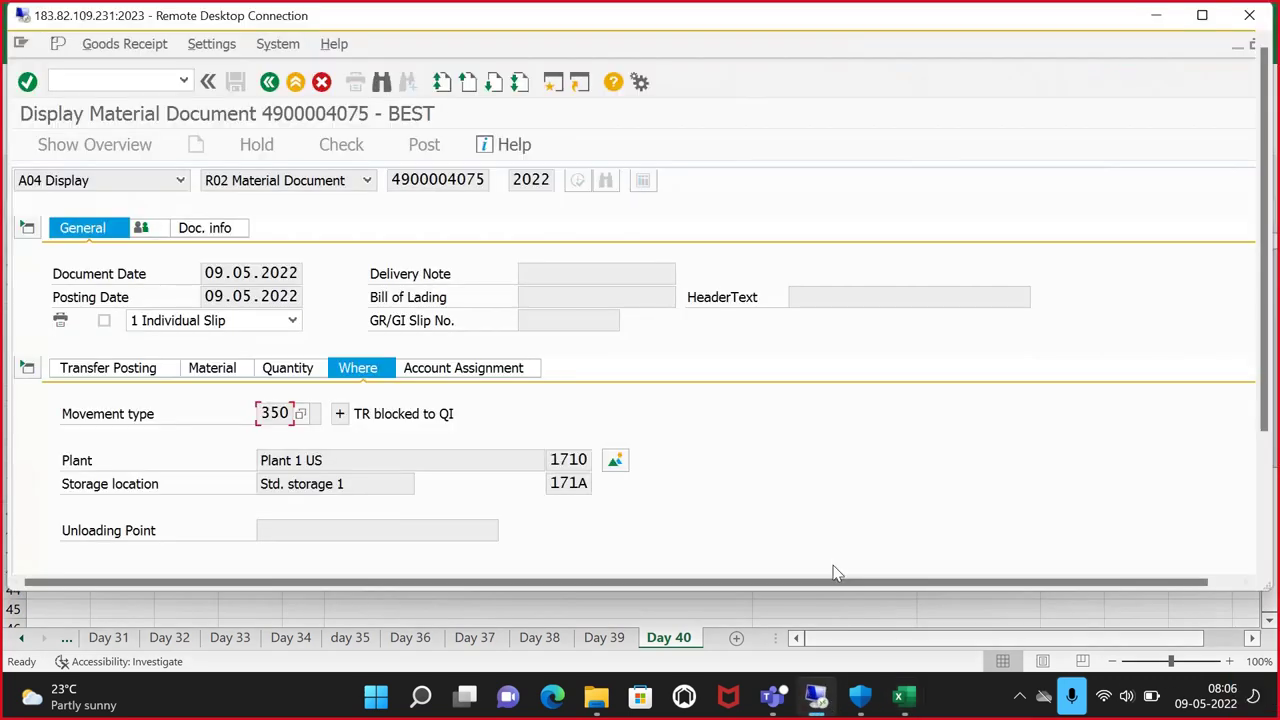
pyautogui.click(1196, 20)
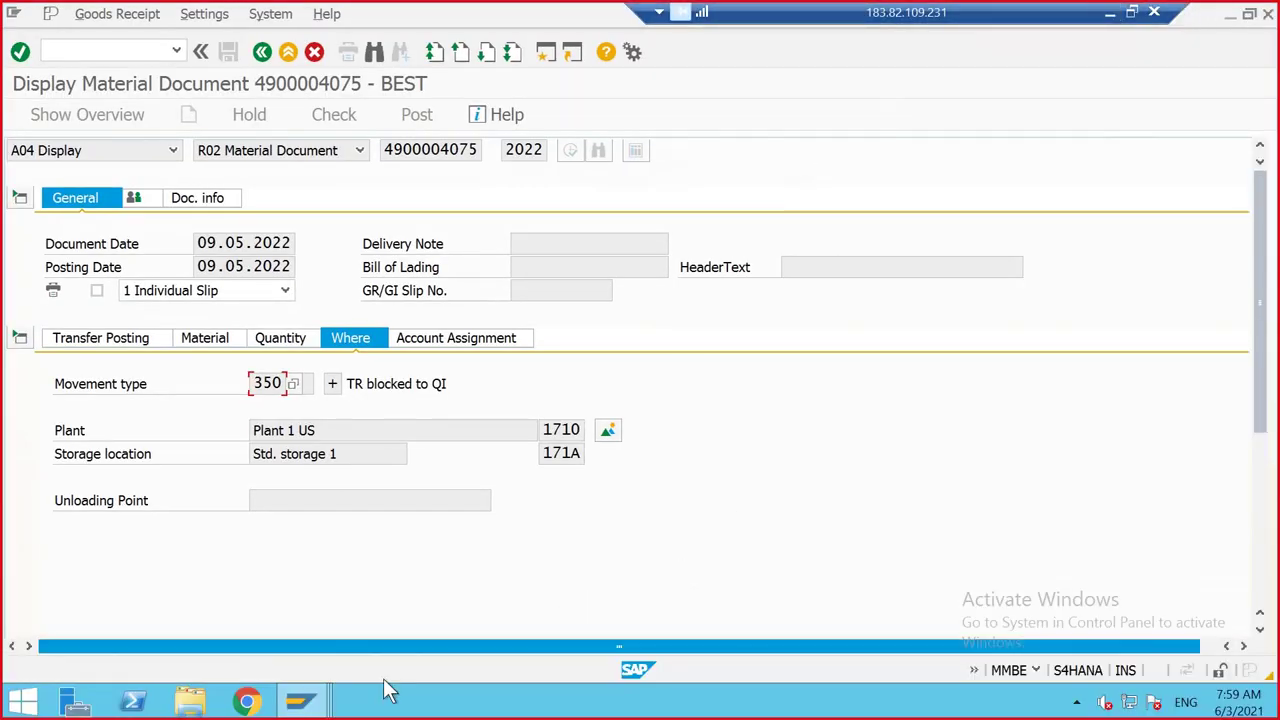
pyautogui.moveTo(330, 703)
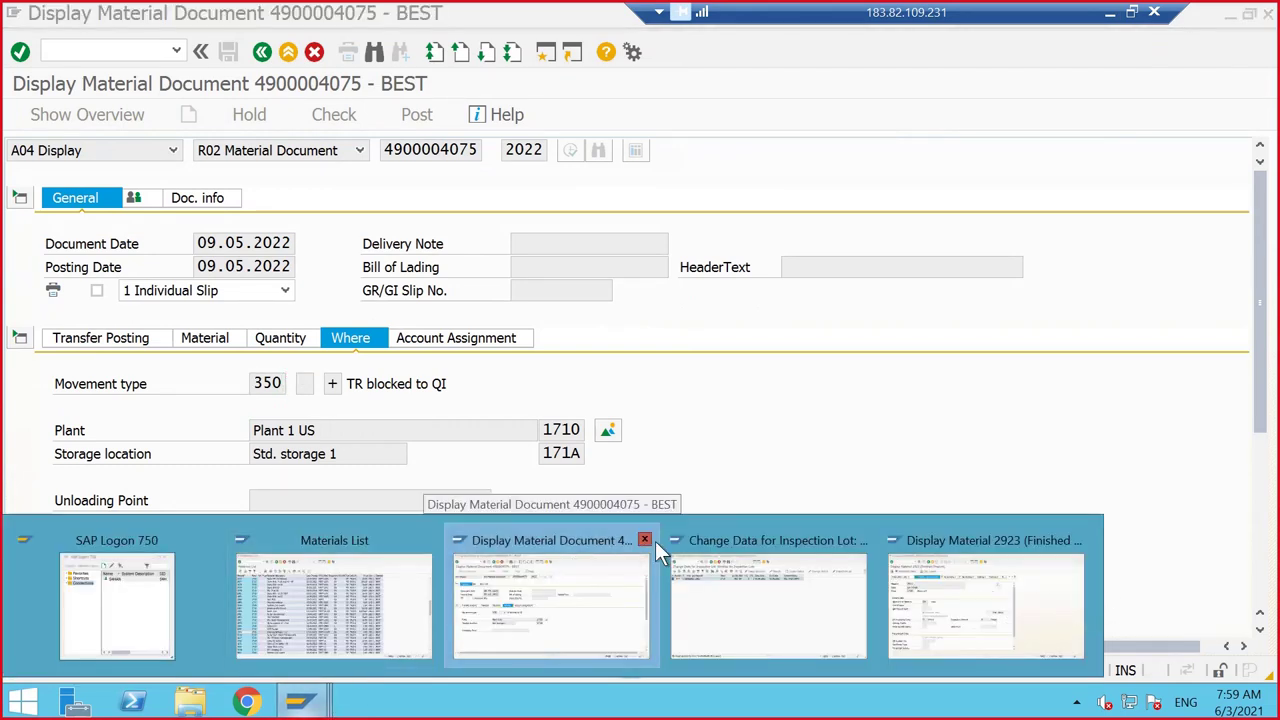
pyautogui.click(570, 582)
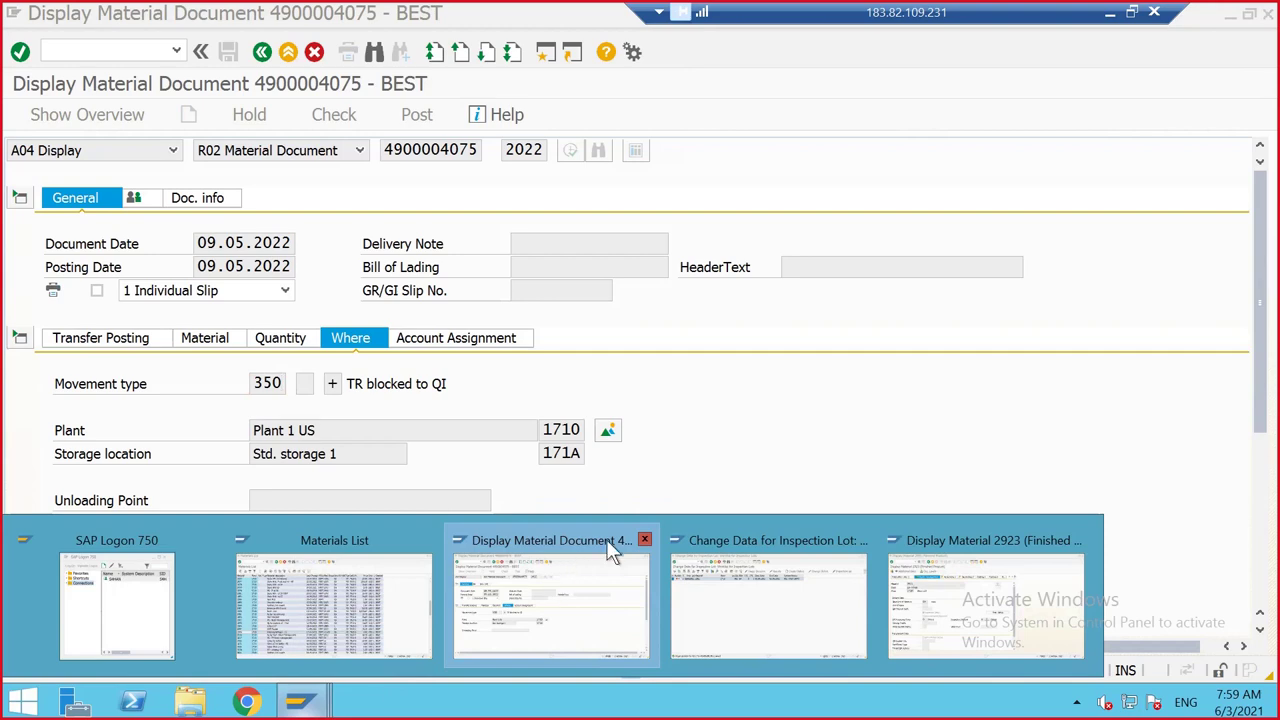
pyautogui.click(641, 540)
pyautogui.click(641, 540)
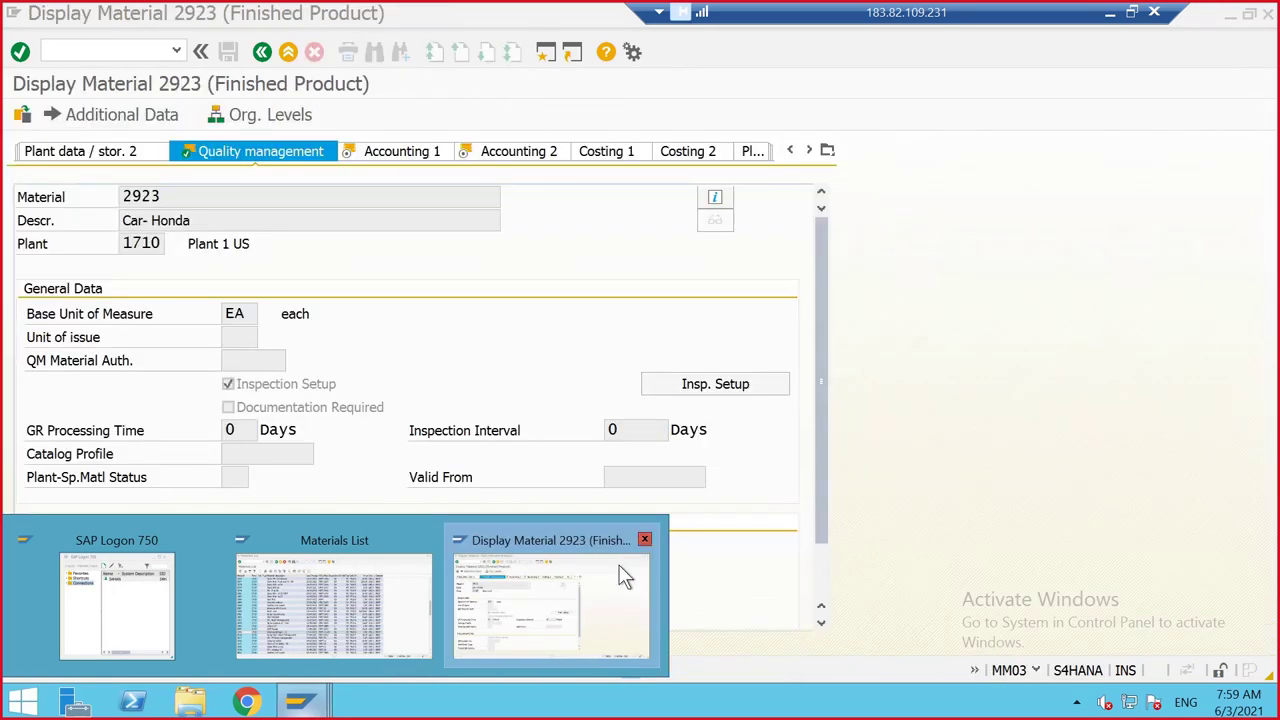
pyautogui.click(620, 578)
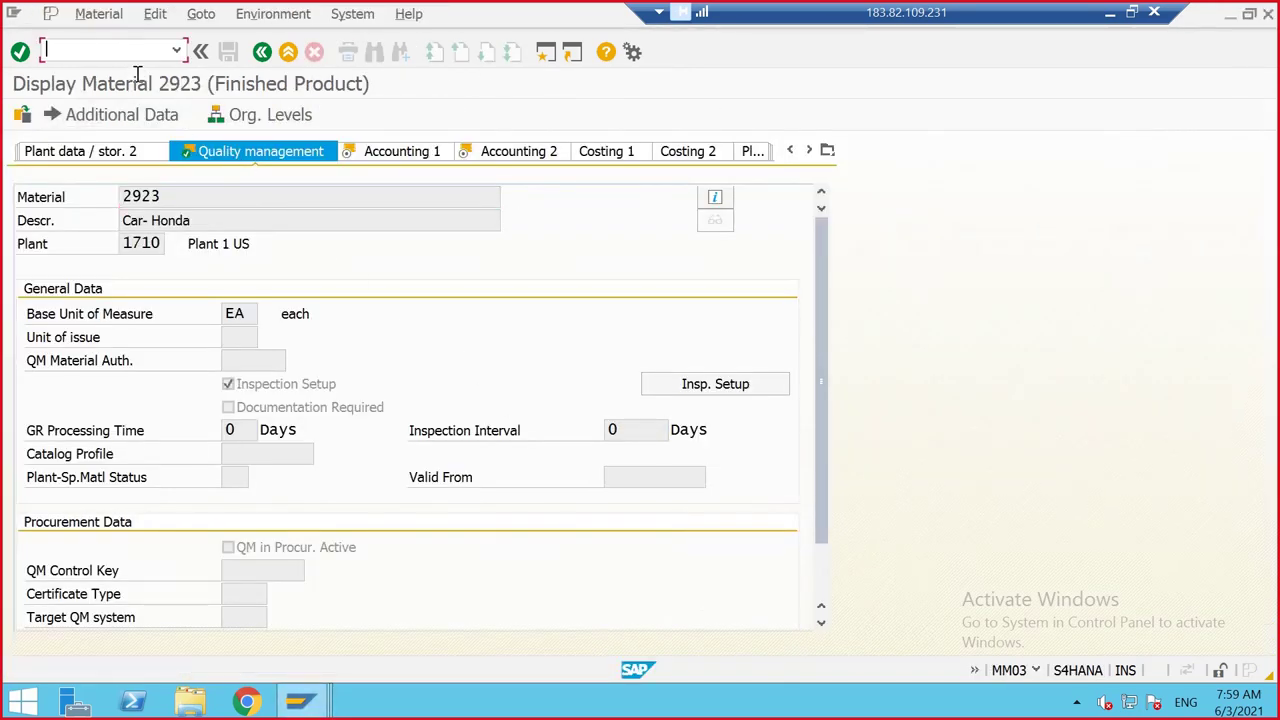
# Open material 2923 for change with transaction MM02, including the Quality Management view in the view selection
pyautogui.write('/nmm')
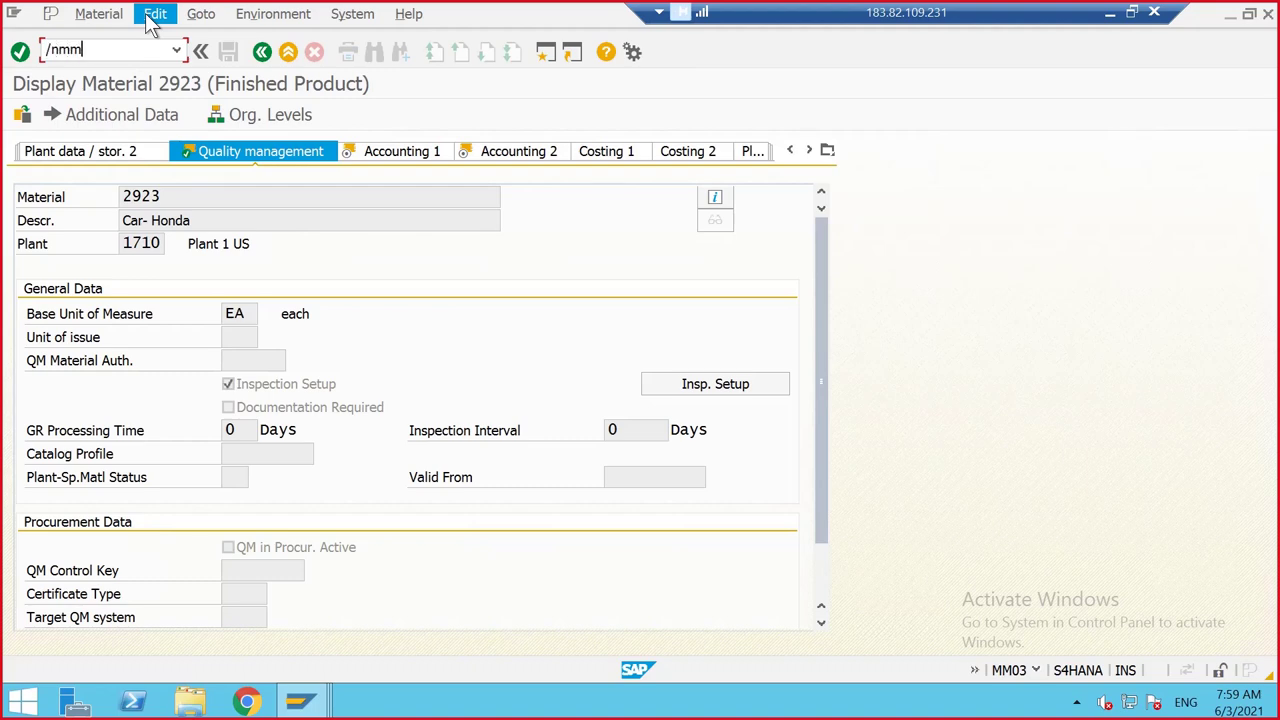
pyautogui.write('02')
pyautogui.press('Return')
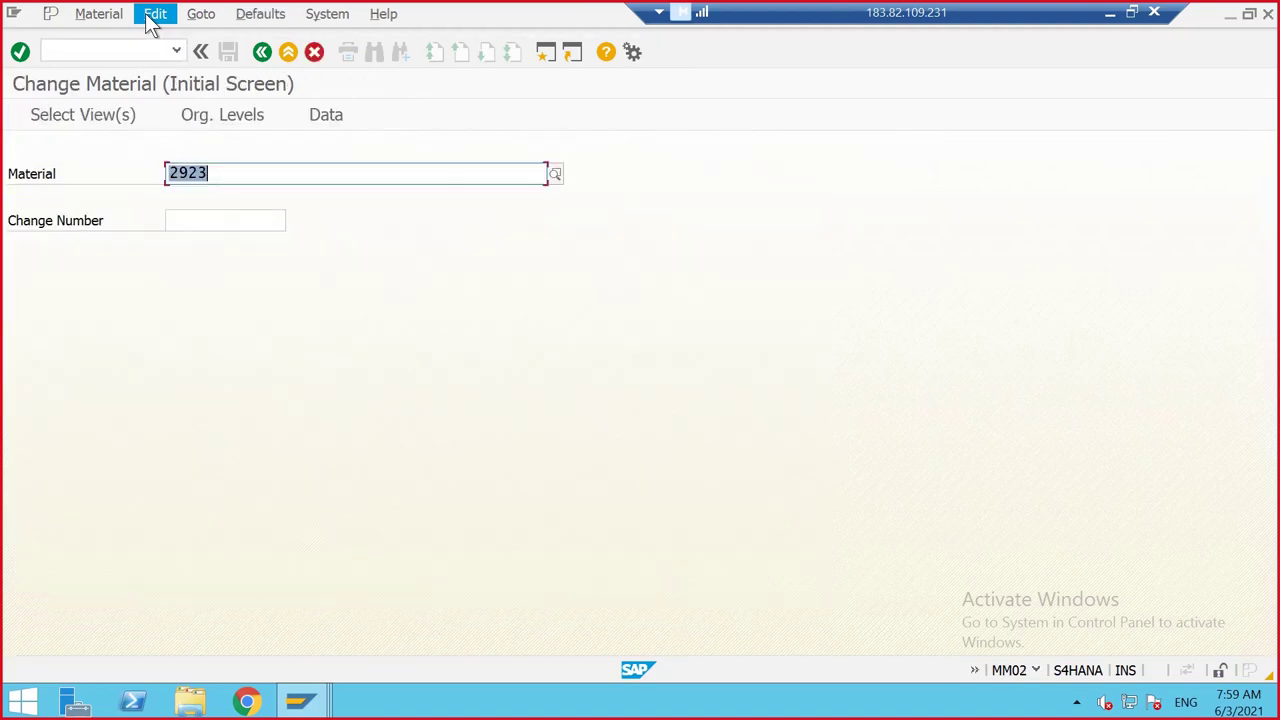
pyautogui.press('Return')
pyautogui.scroll(-3, 400, 337)
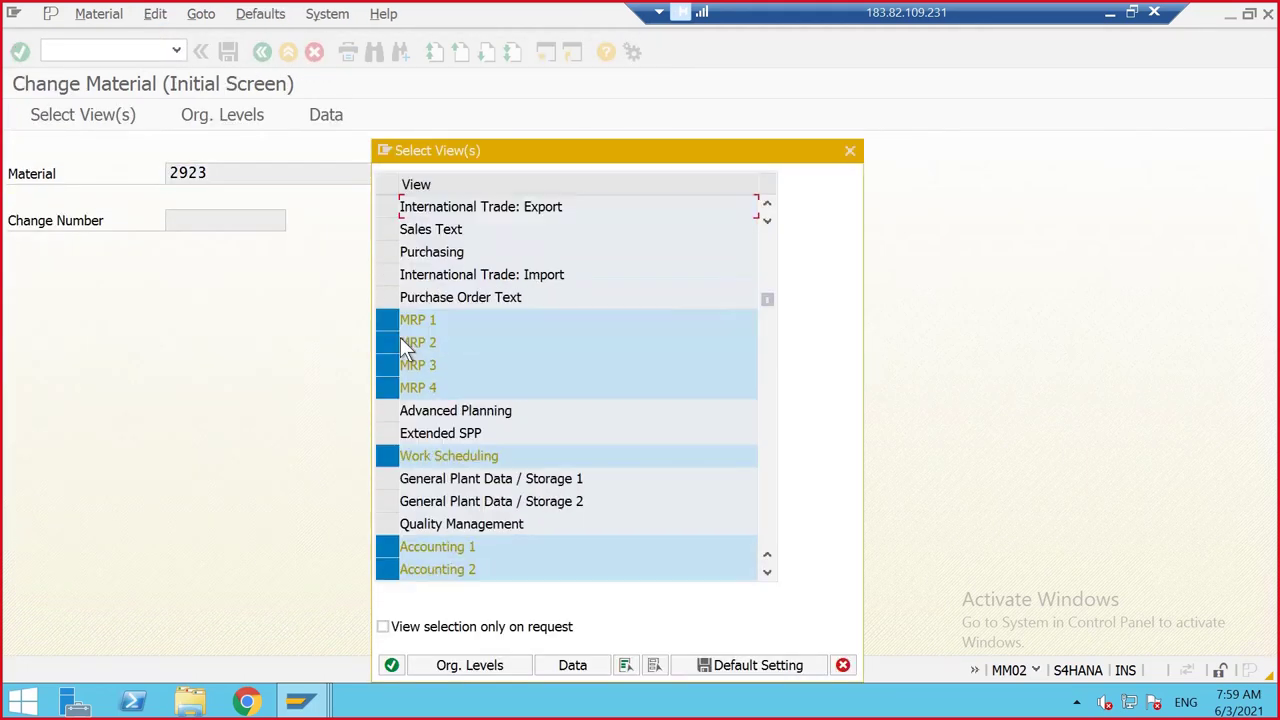
pyautogui.click(387, 455)
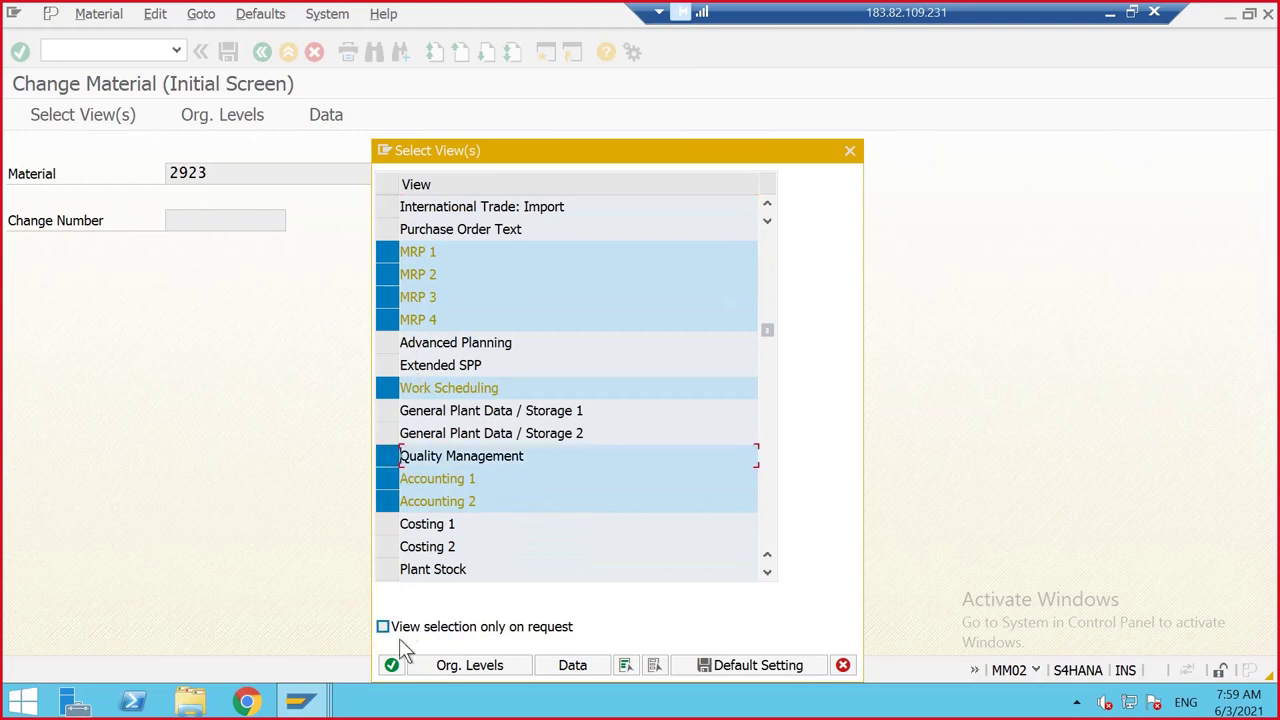
pyautogui.click(391, 666)
pyautogui.click(538, 410)
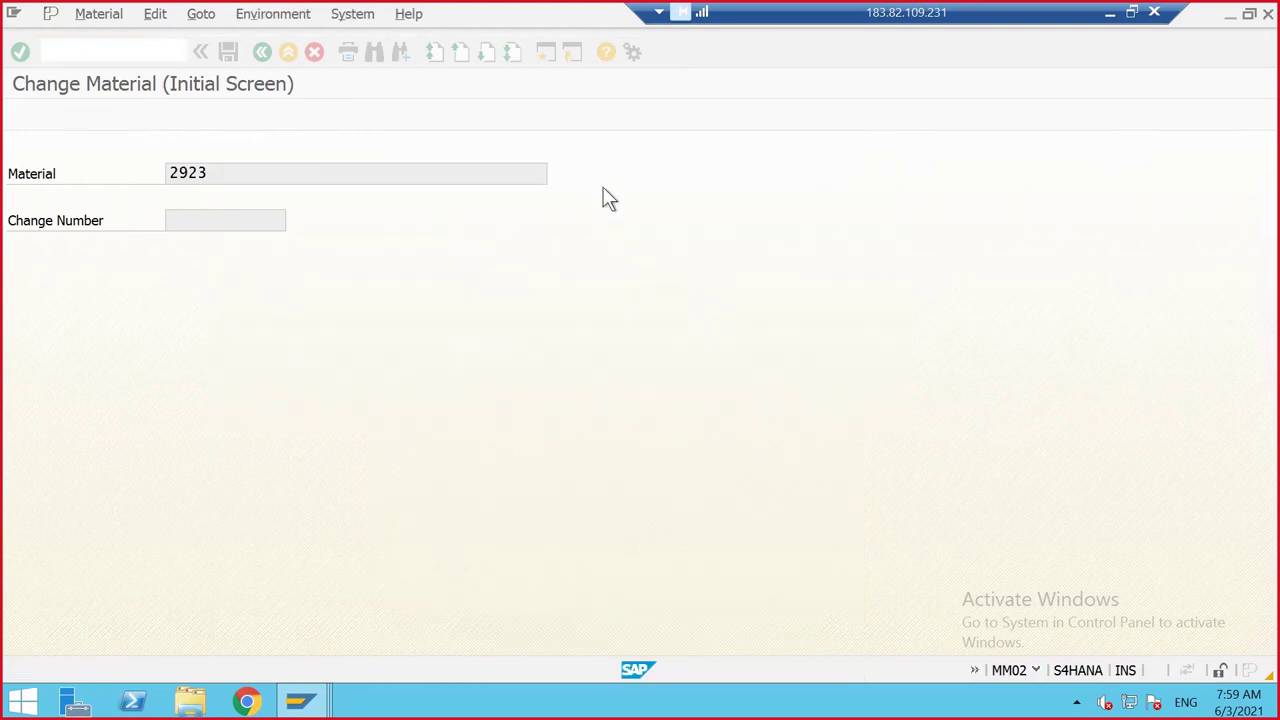
# Go to the Quality management view of material 2923 for plant 1710
pyautogui.click(809, 150)
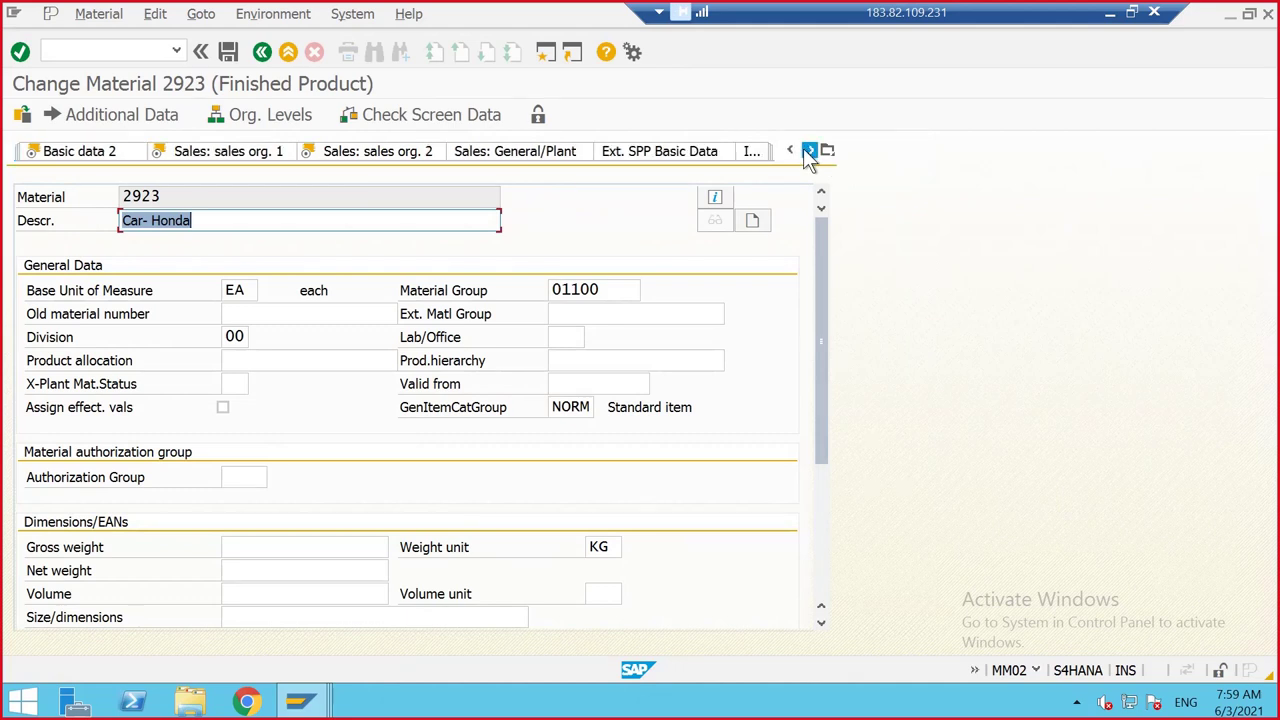
pyautogui.click(809, 150)
pyautogui.click(809, 150)
pyautogui.click(809, 150)
pyautogui.click(809, 150)
pyautogui.click(809, 150)
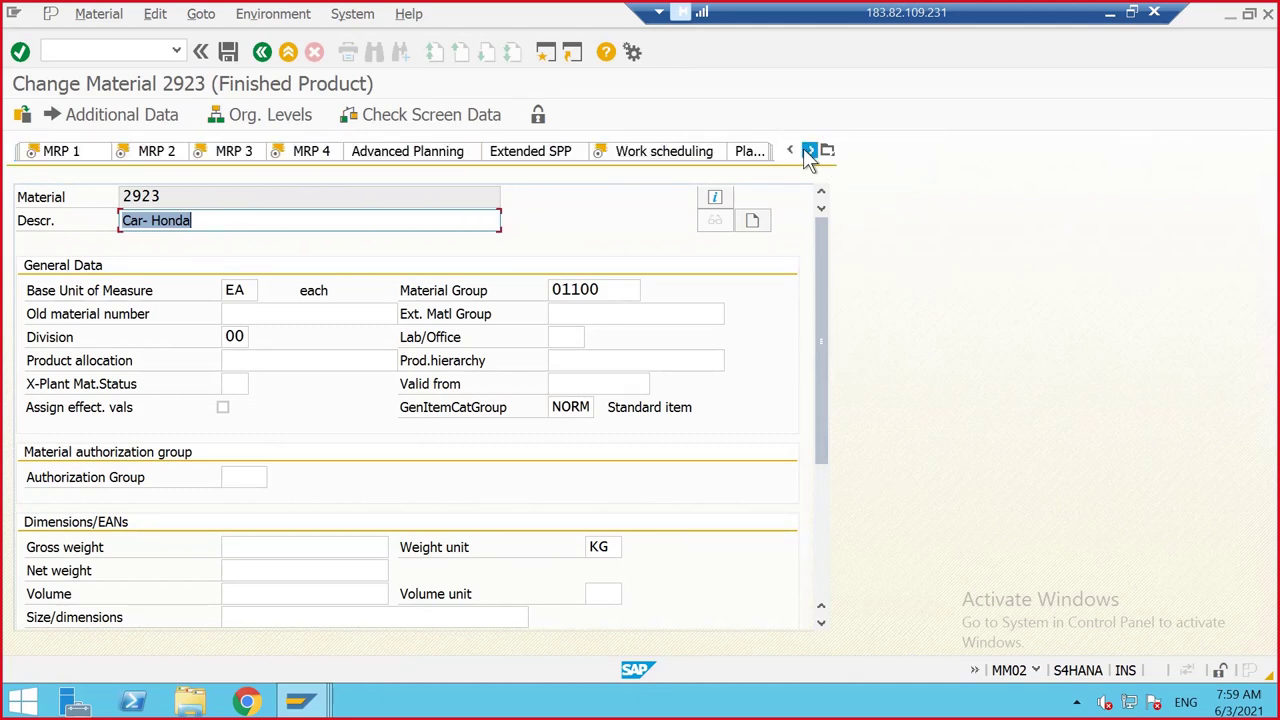
pyautogui.click(809, 150)
pyautogui.click(809, 150)
pyautogui.click(809, 150)
pyautogui.click(809, 150)
pyautogui.click(809, 150)
pyautogui.click(809, 150)
pyautogui.click(547, 158)
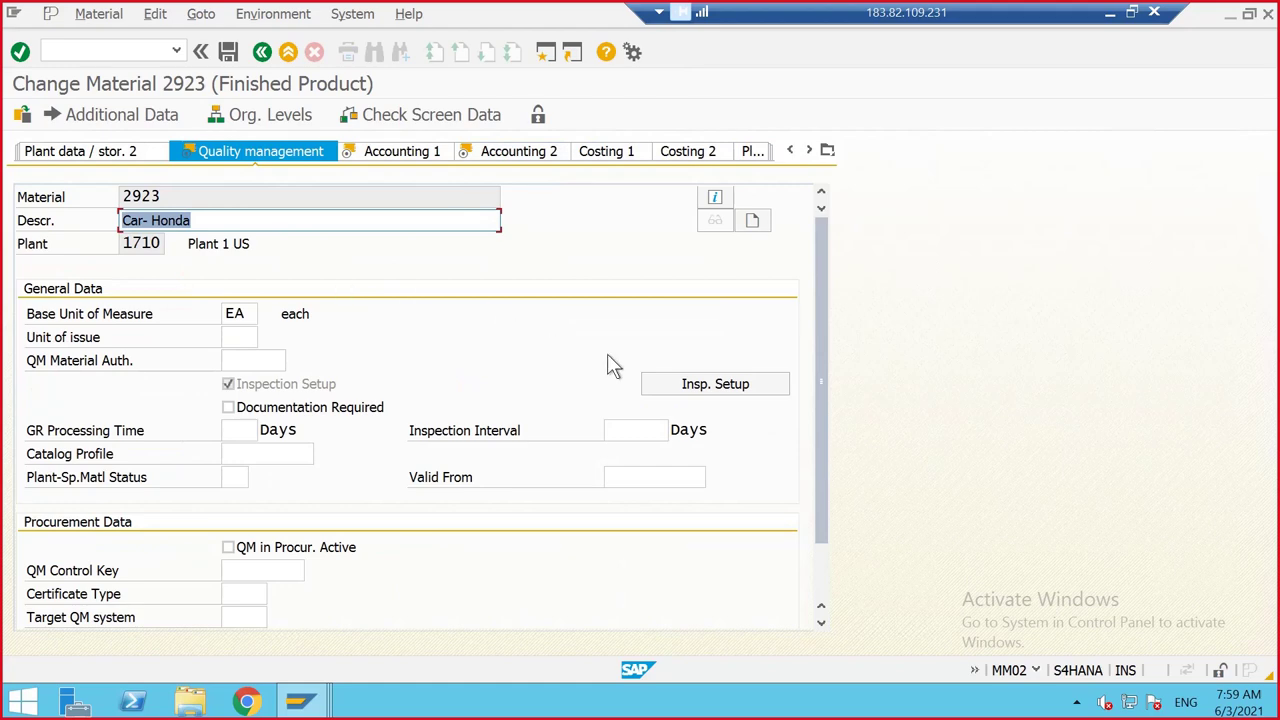
# Add inspection type 03 to the inspection setup of material 2923 and mark it active
pyautogui.click(676, 383)
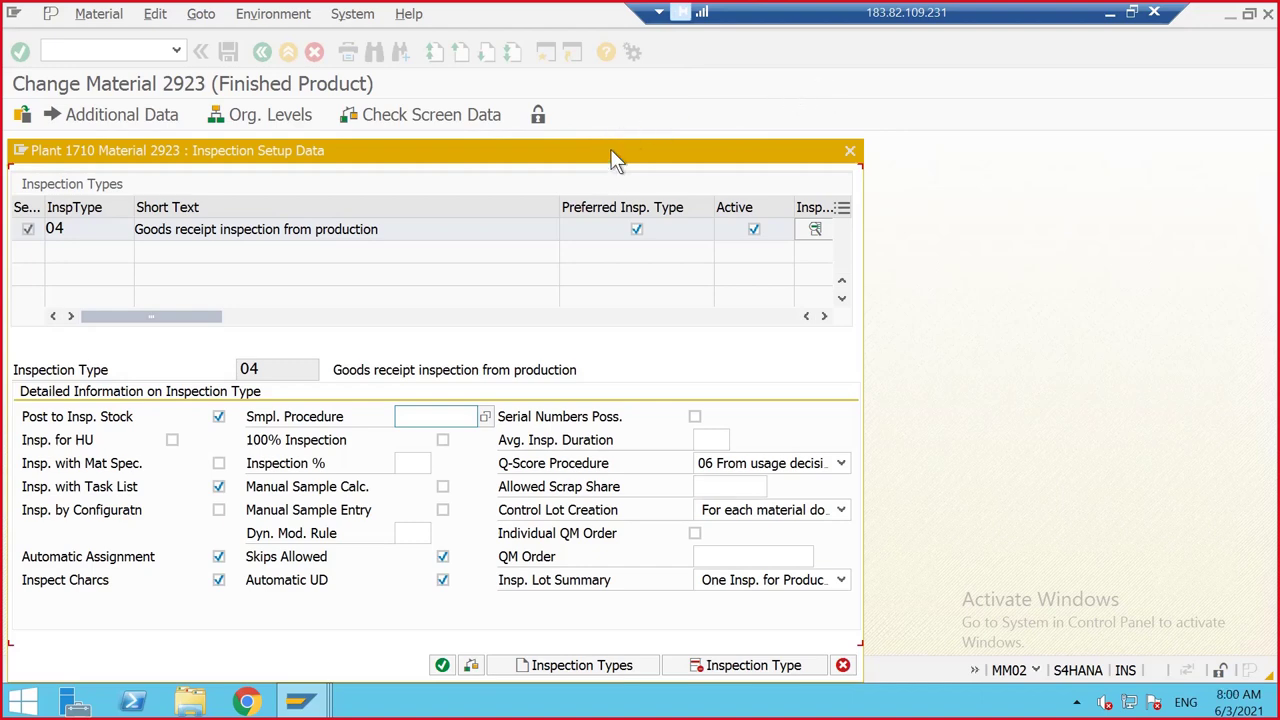
pyautogui.moveTo(617, 160); pyautogui.dragTo(929, 76)
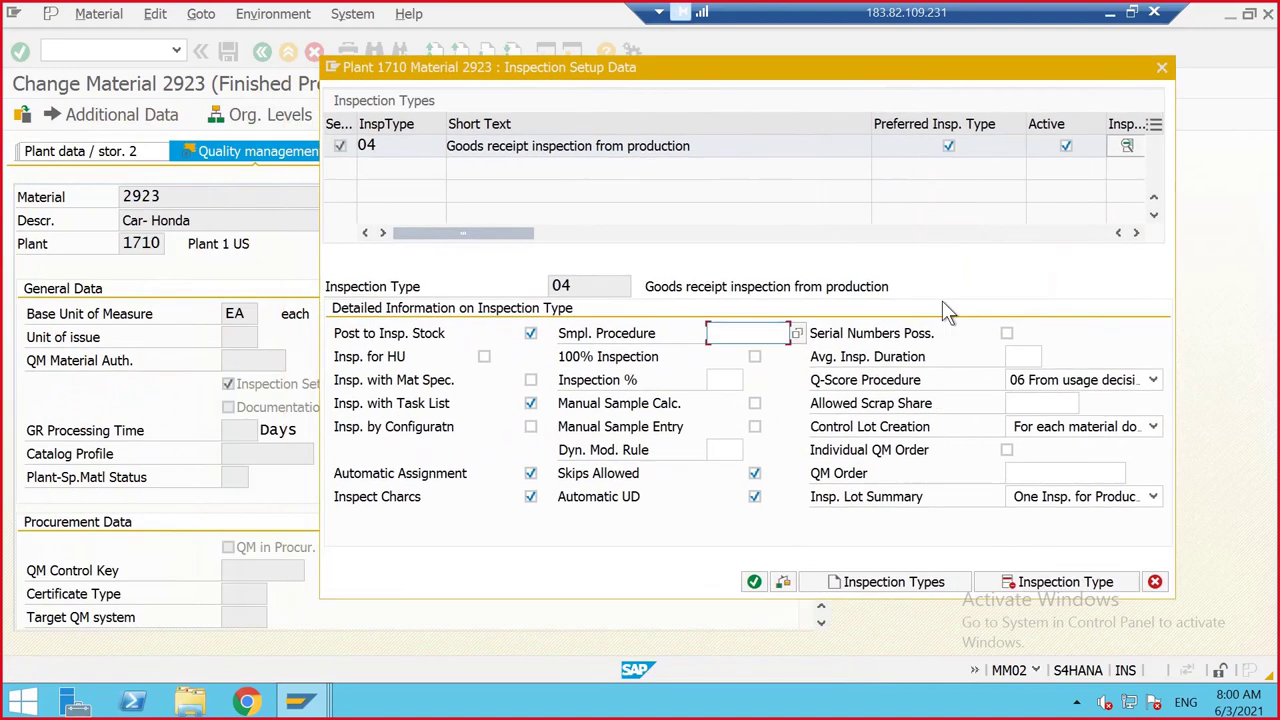
pyautogui.click(913, 582)
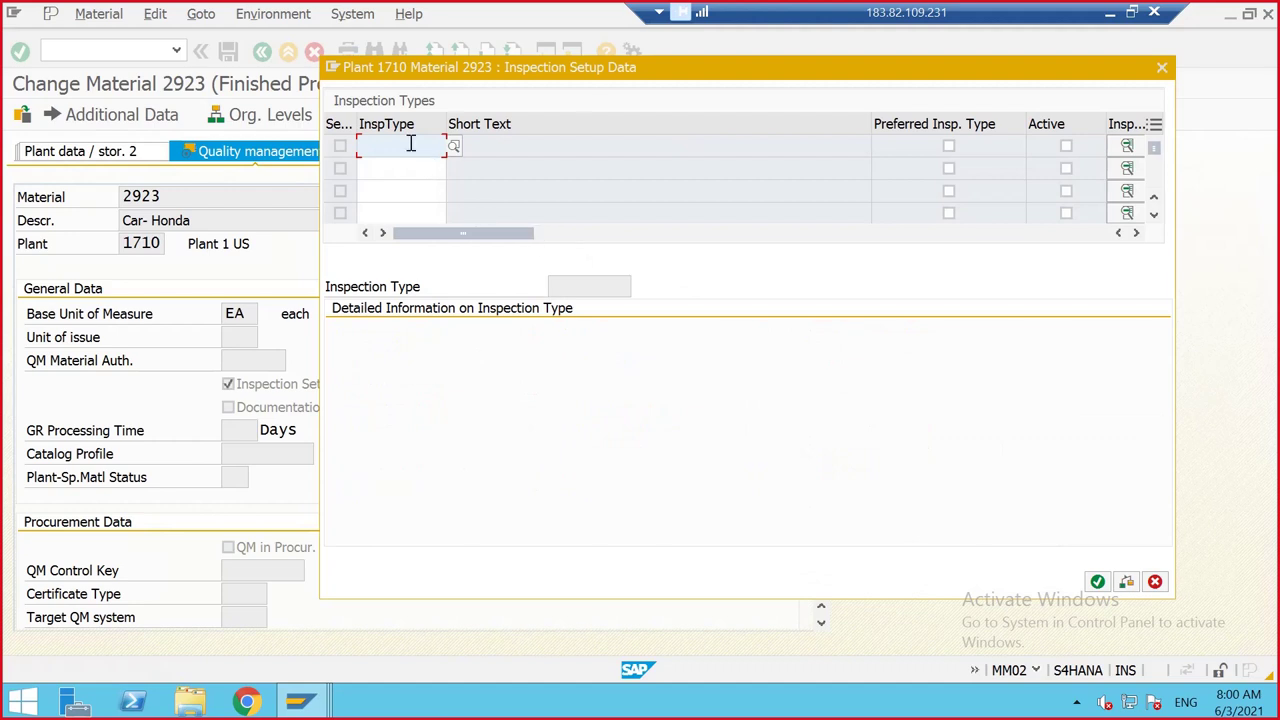
pyautogui.write('03')
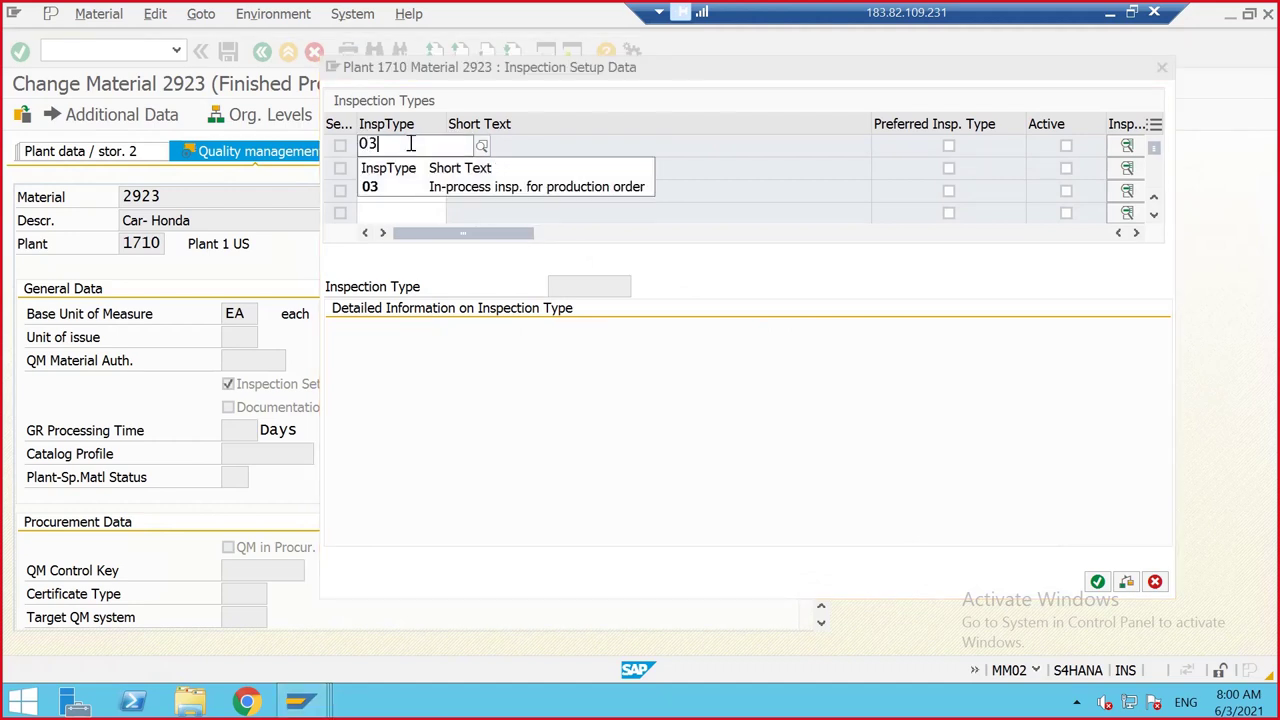
pyautogui.click(379, 184)
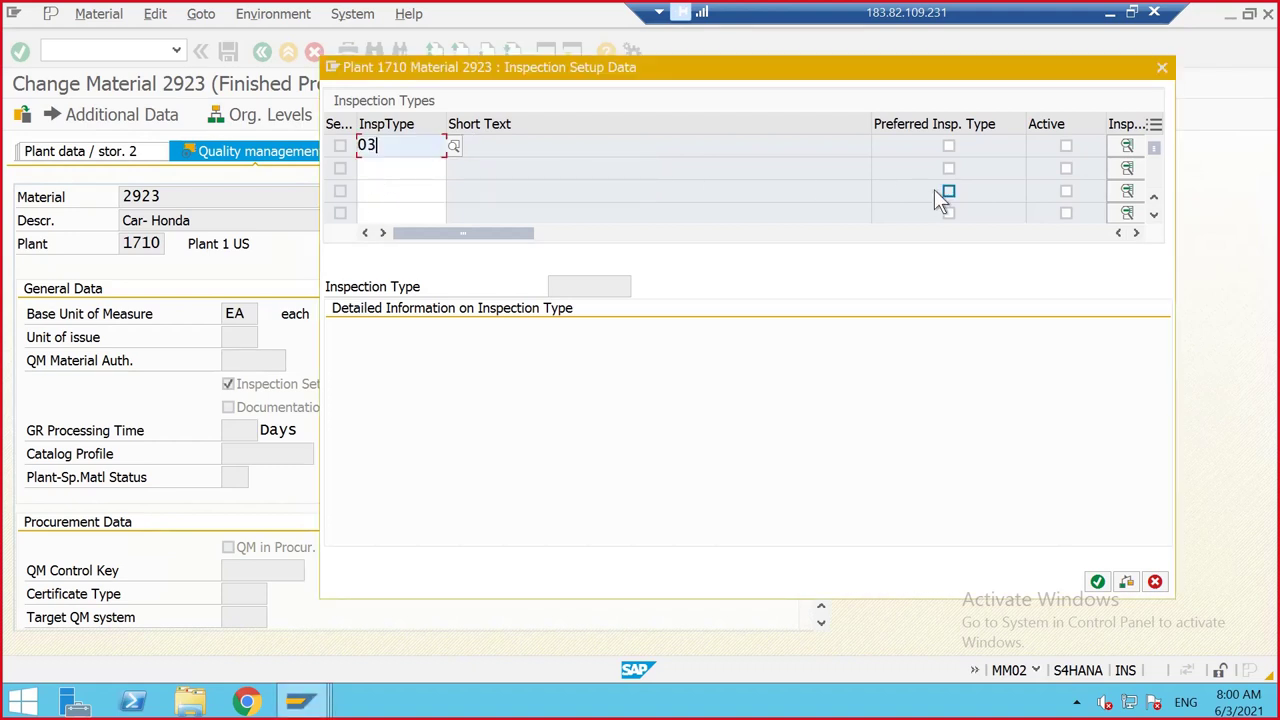
pyautogui.click(1066, 146)
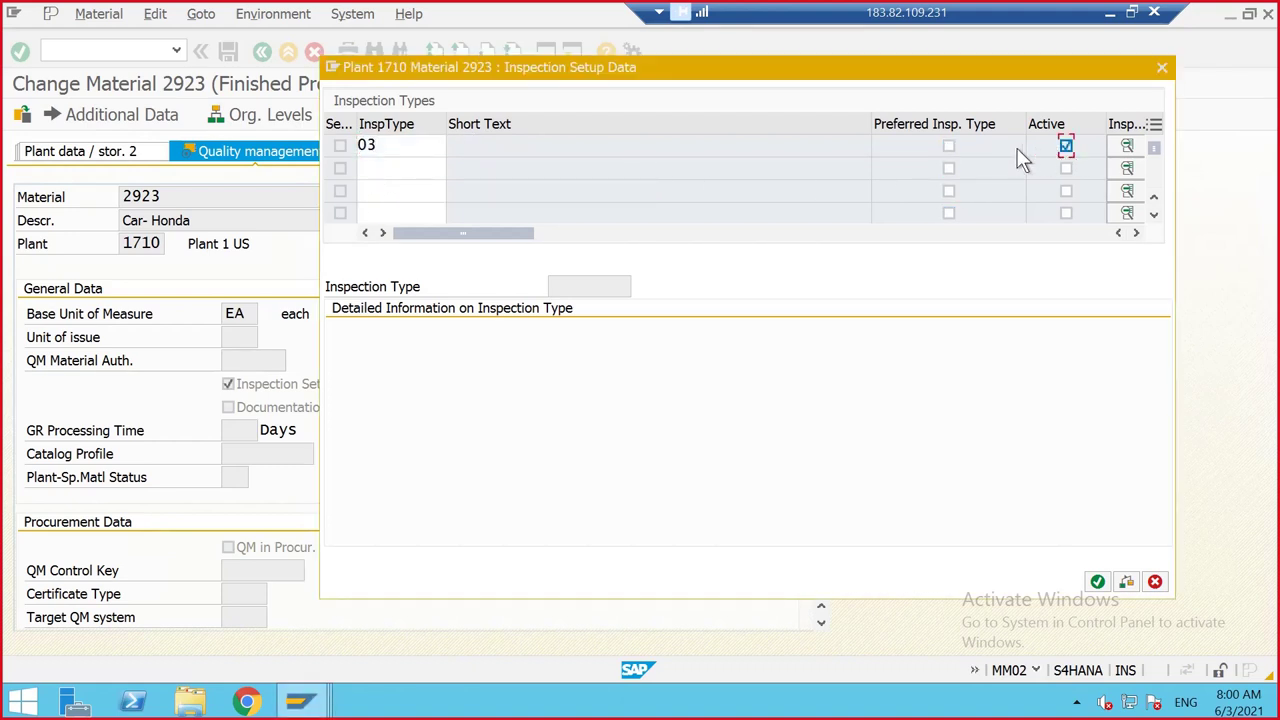
pyautogui.press('Return')
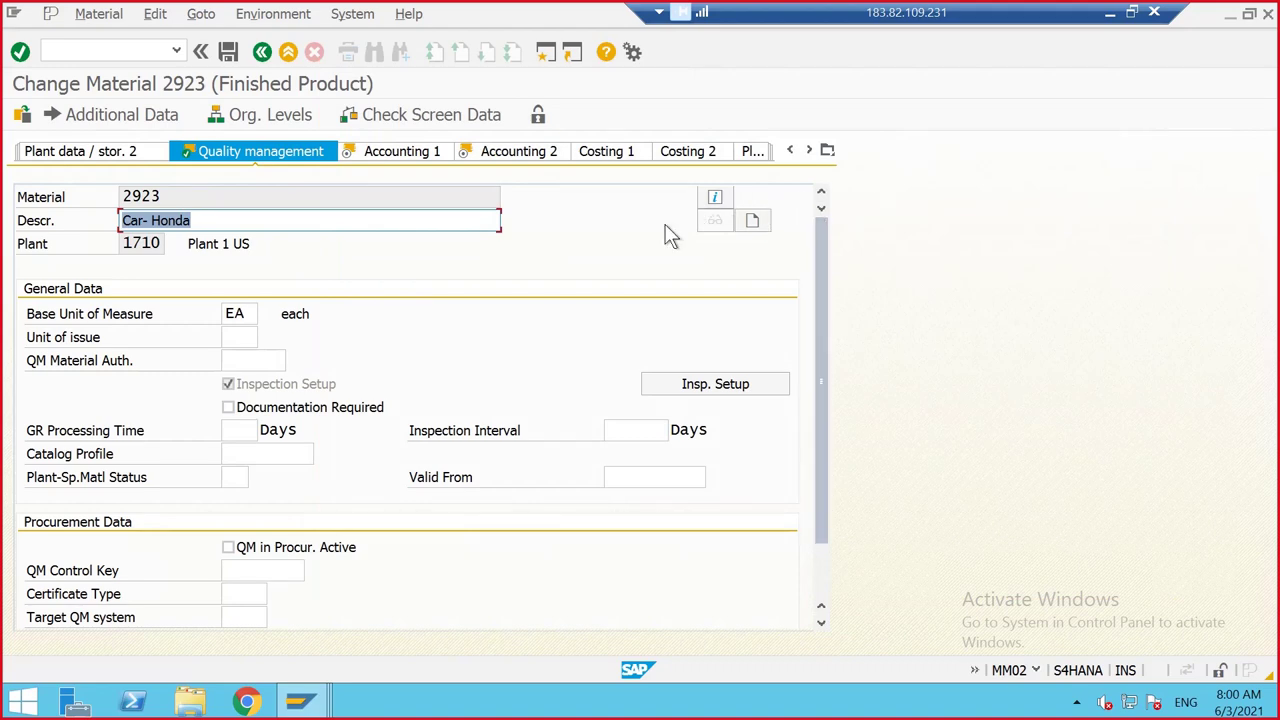
# In the inspection setup, make type 03 the preferred inspection type and remove the preferred mark from type 04
pyautogui.click(715, 384)
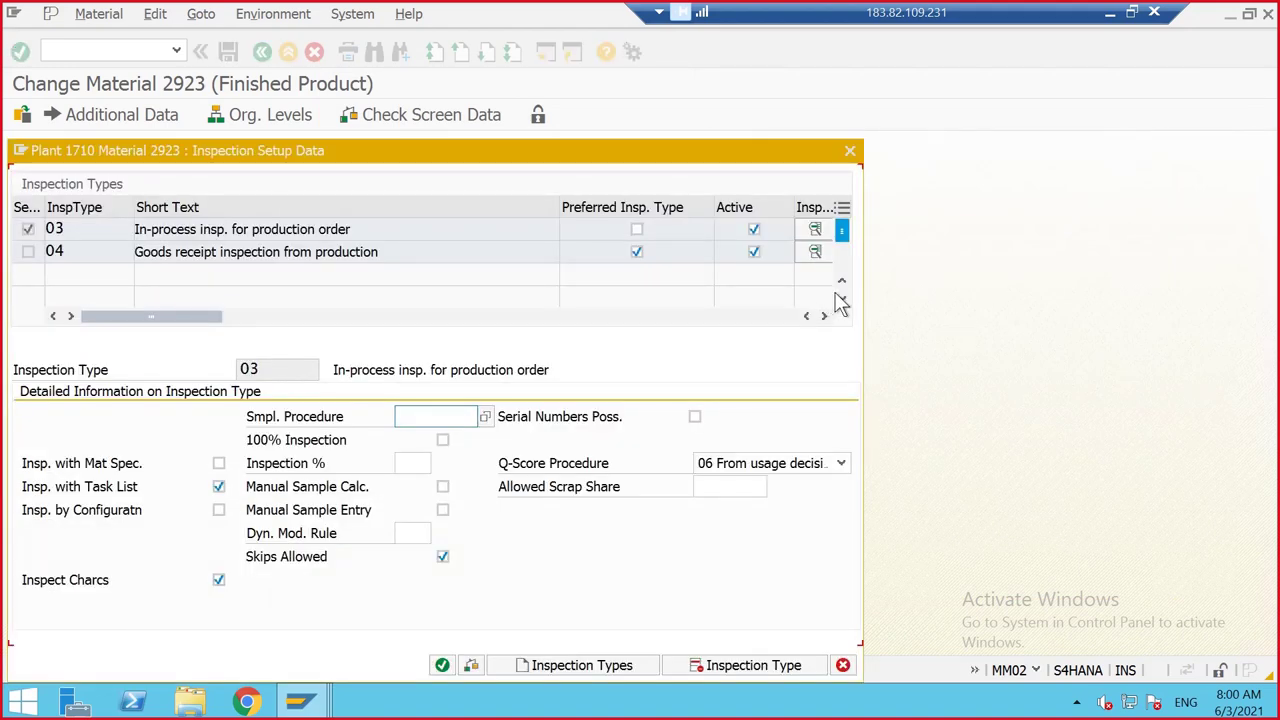
pyautogui.click(635, 229)
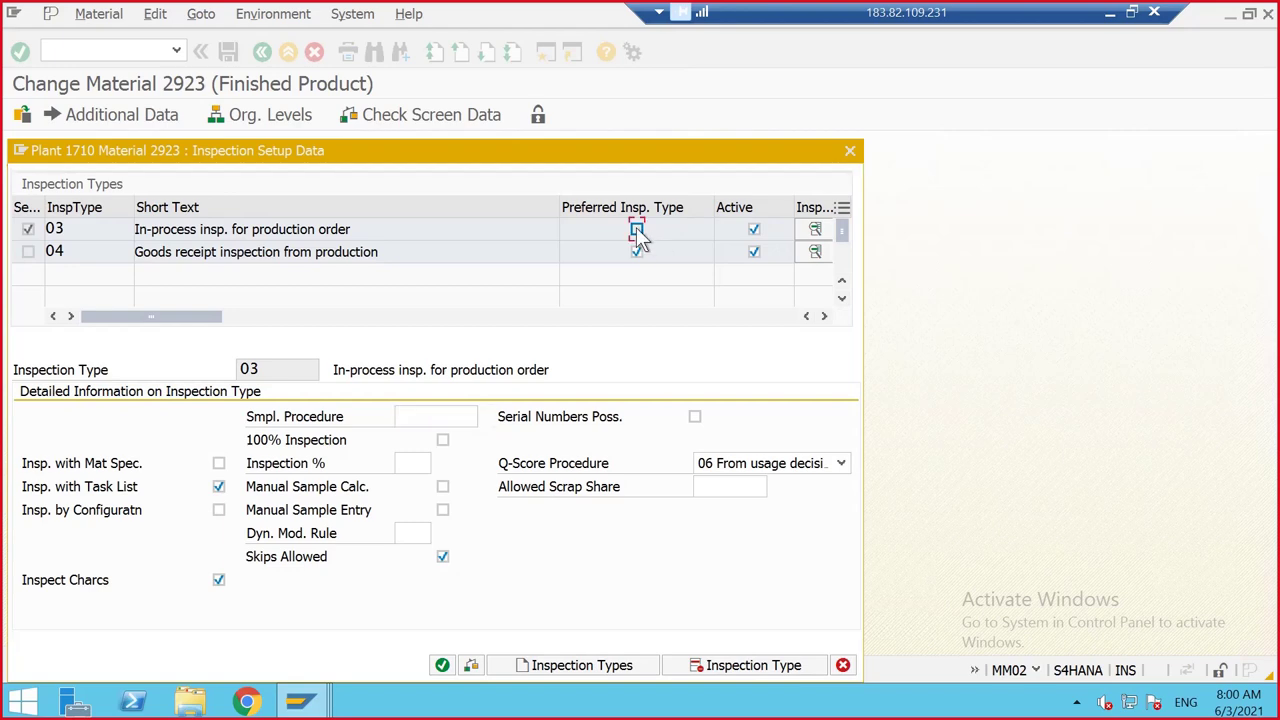
pyautogui.click(636, 252)
pyautogui.moveTo(714, 149); pyautogui.dragTo(812, 98)
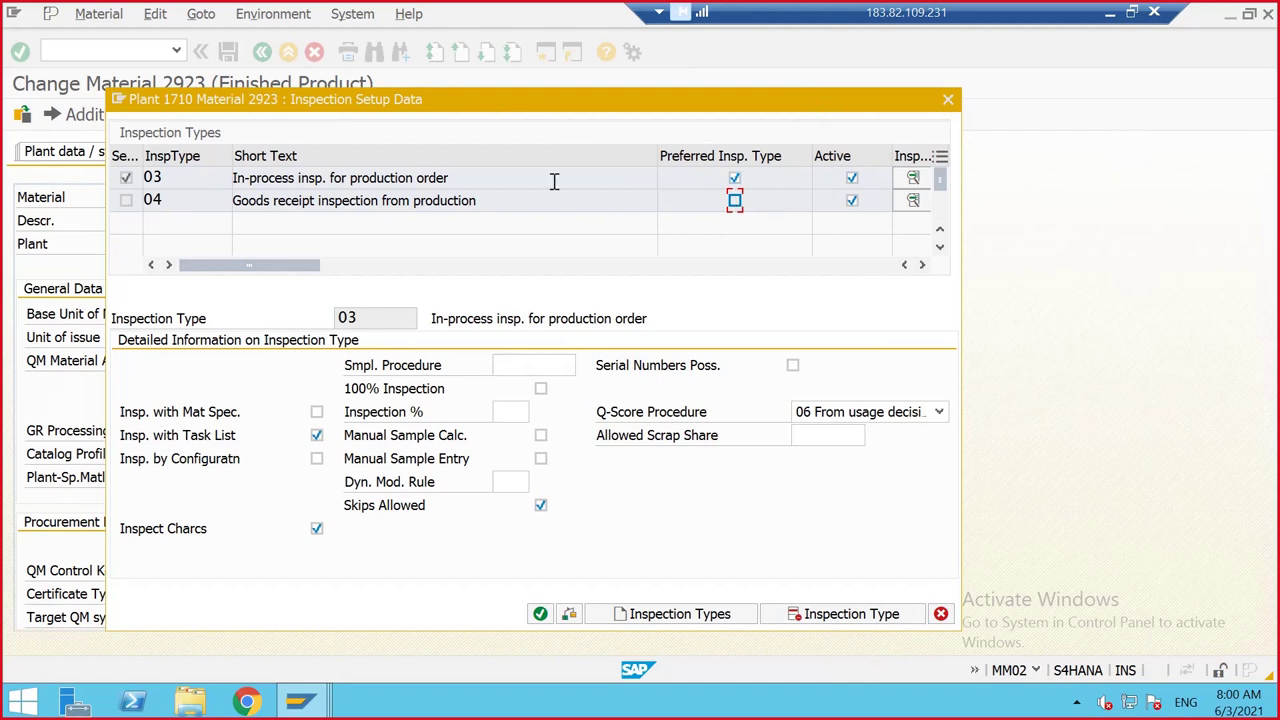
# Compare the detailed settings of inspection types 04 and 03 in the inspection setup
pyautogui.click(503, 207)
pyautogui.click(913, 203)
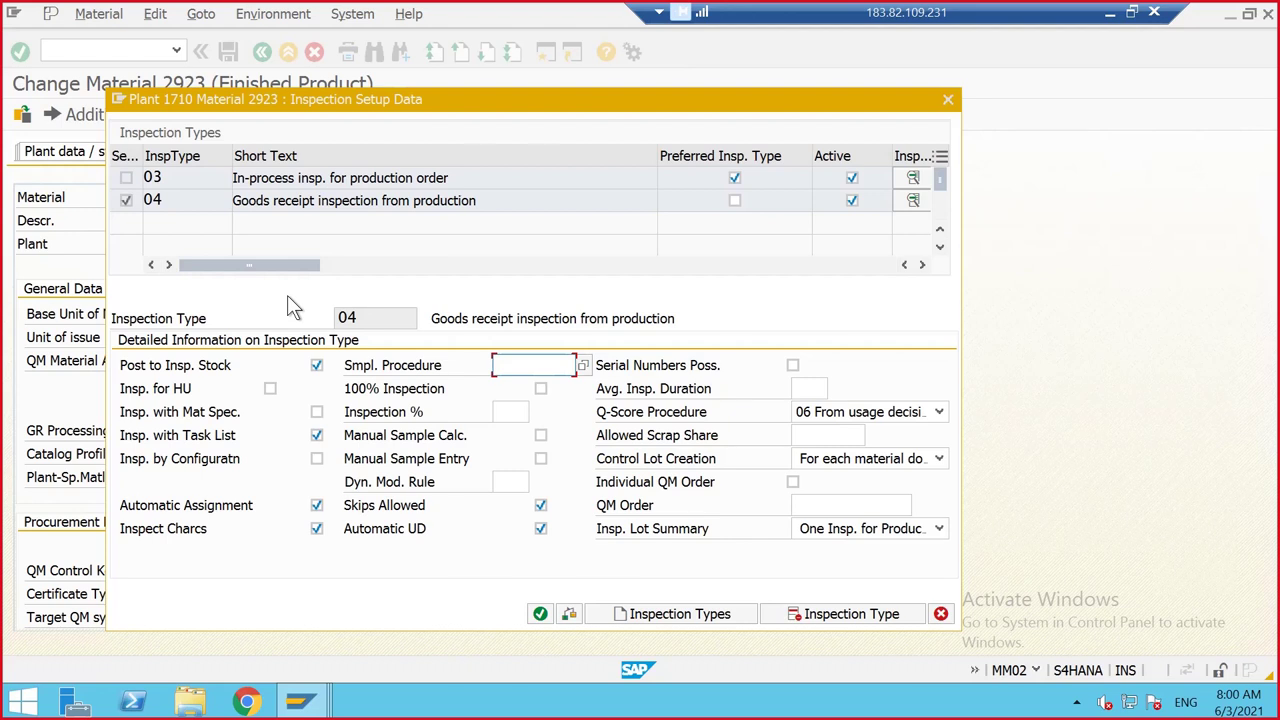
pyautogui.click(912, 177)
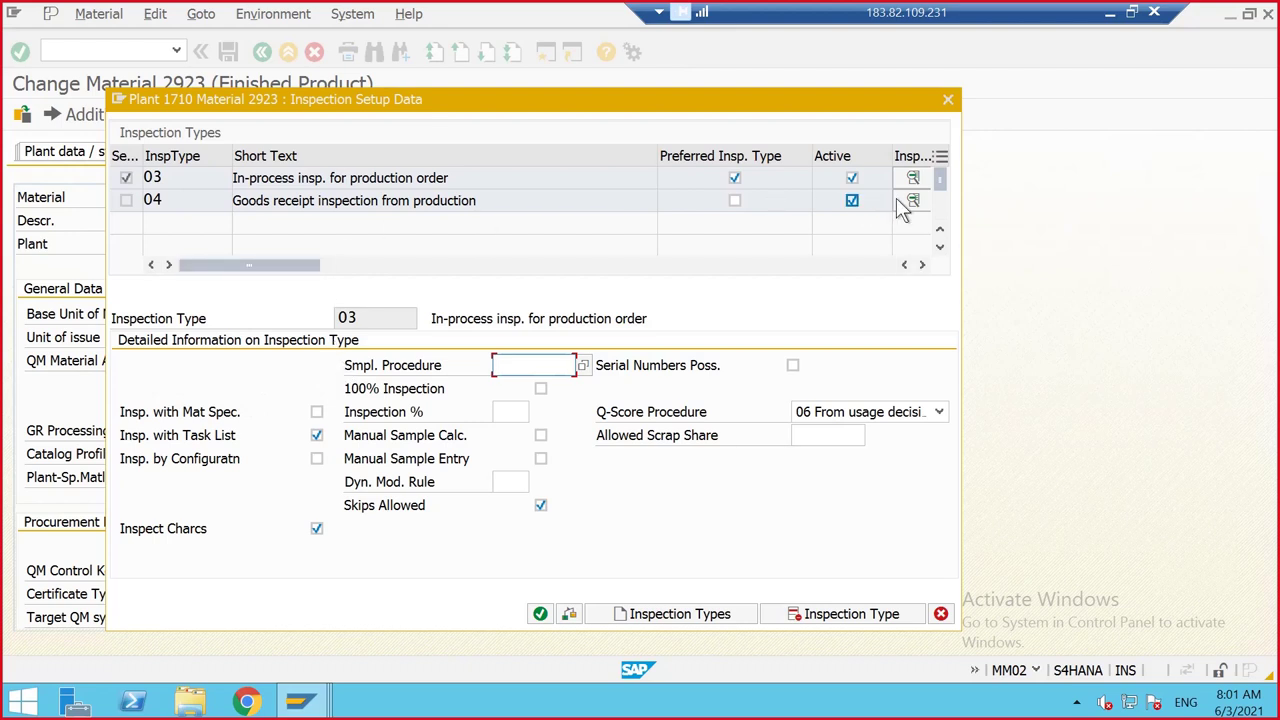
pyautogui.click(690, 262)
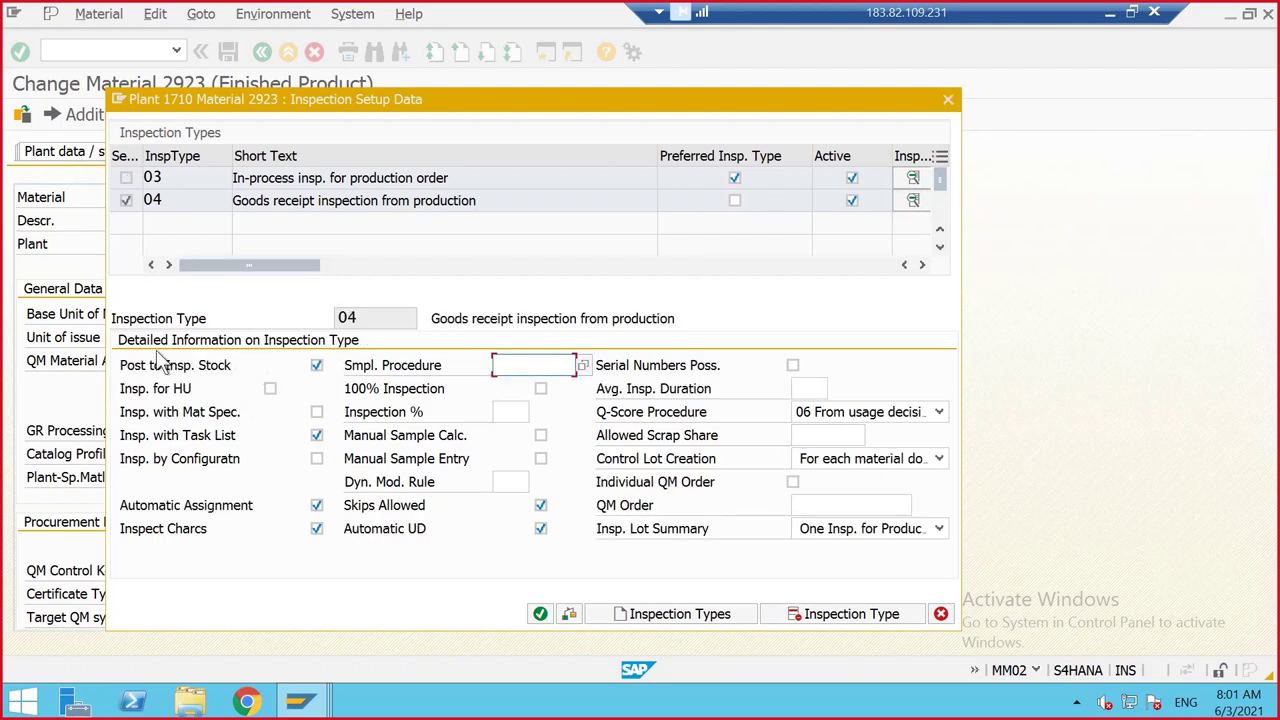
pyautogui.click(914, 180)
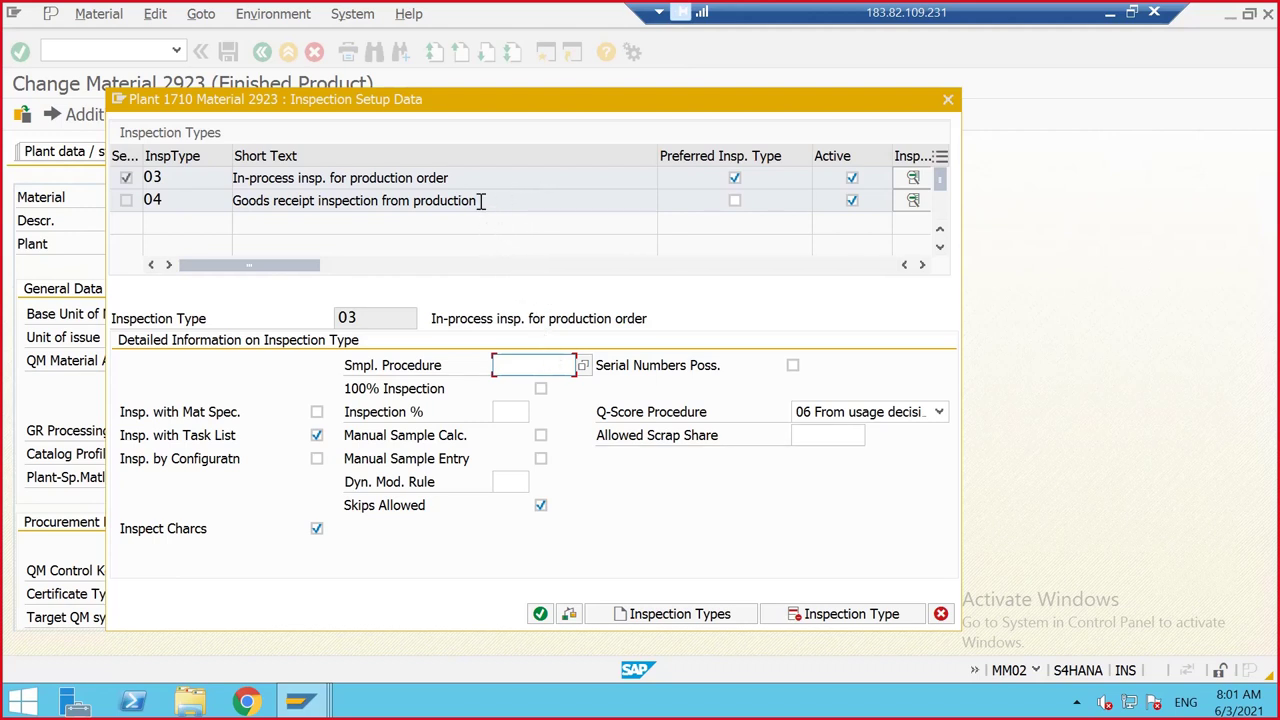
# Confirm the inspection setup data and save the changes to material 2923
pyautogui.click(463, 177)
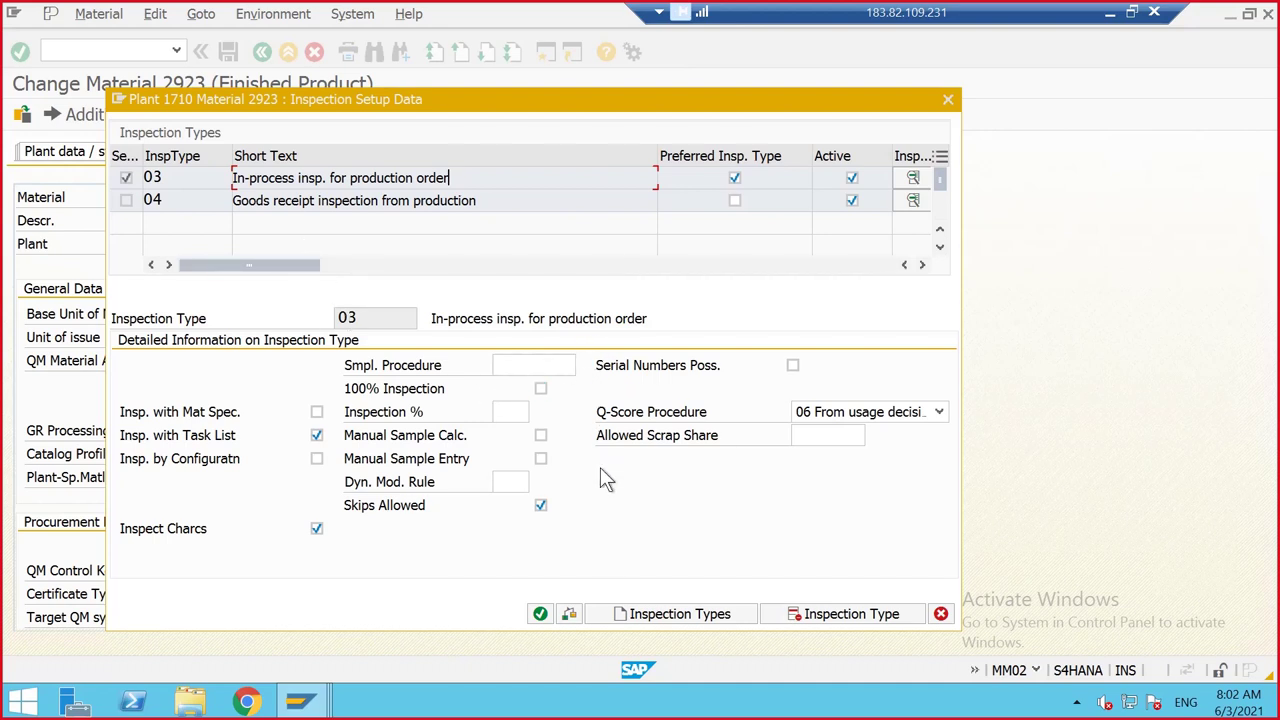
pyautogui.click(540, 613)
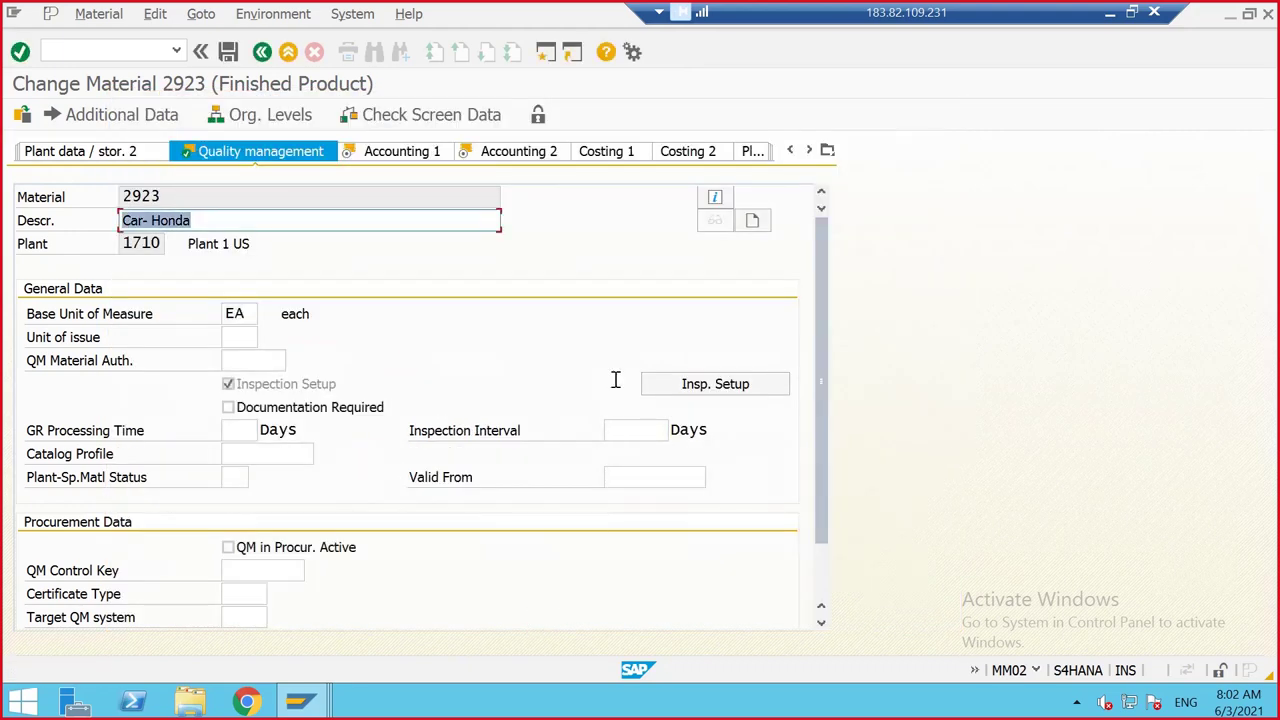
pyautogui.click(228, 51)
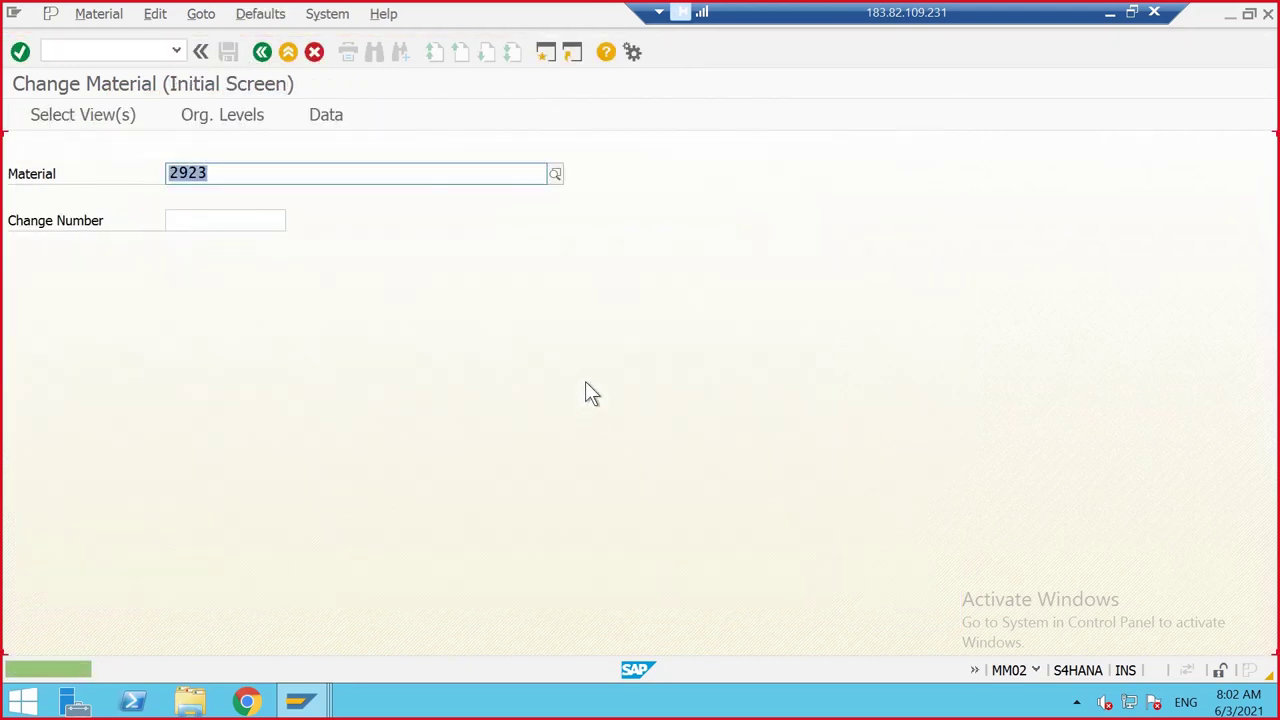
# Switch to the Day 40 notes in Excel and review the inspection steps listed above "In process production"
pyautogui.click(1131, 12)
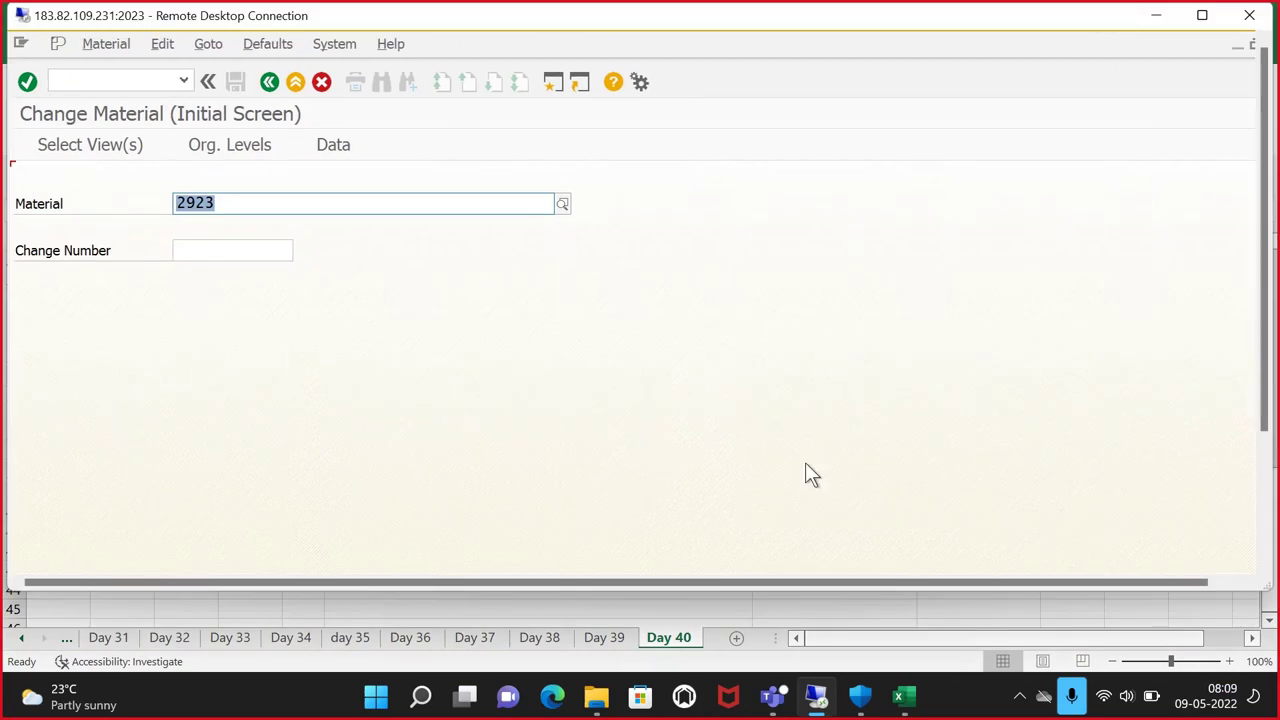
pyautogui.click(905, 616)
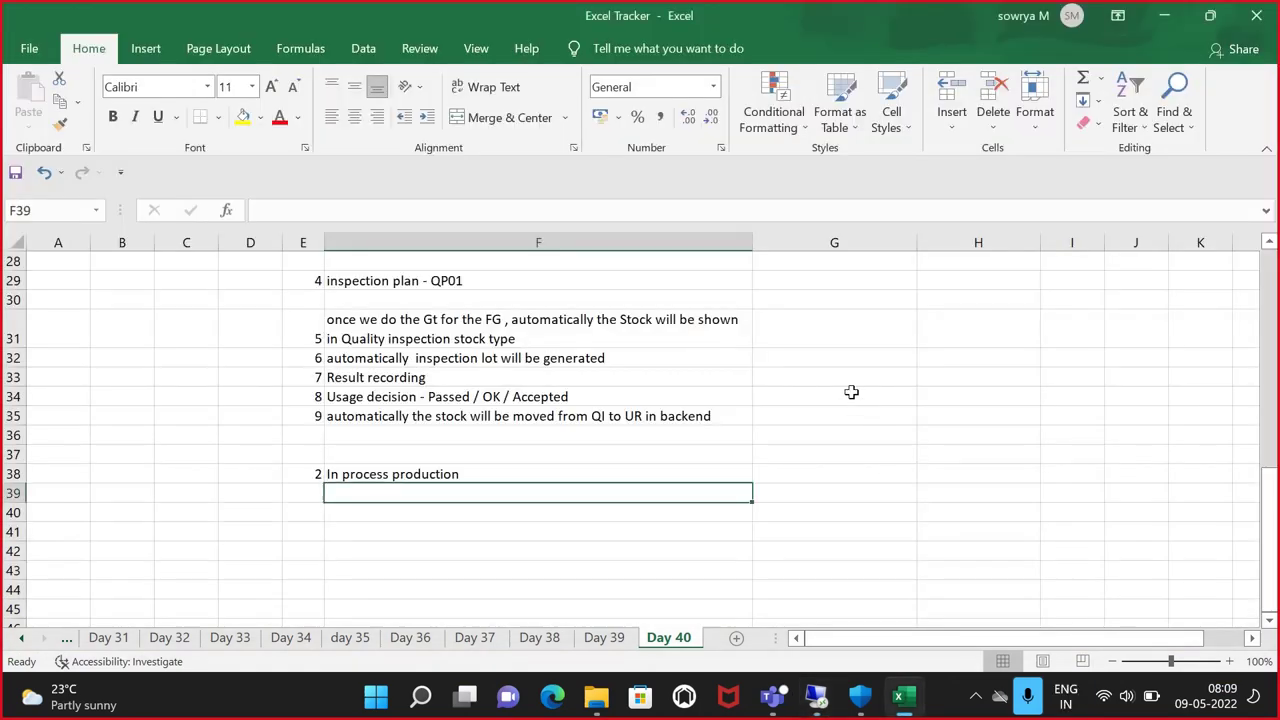
pyautogui.scroll(-1, 850, 392)
pyautogui.click(901, 326)
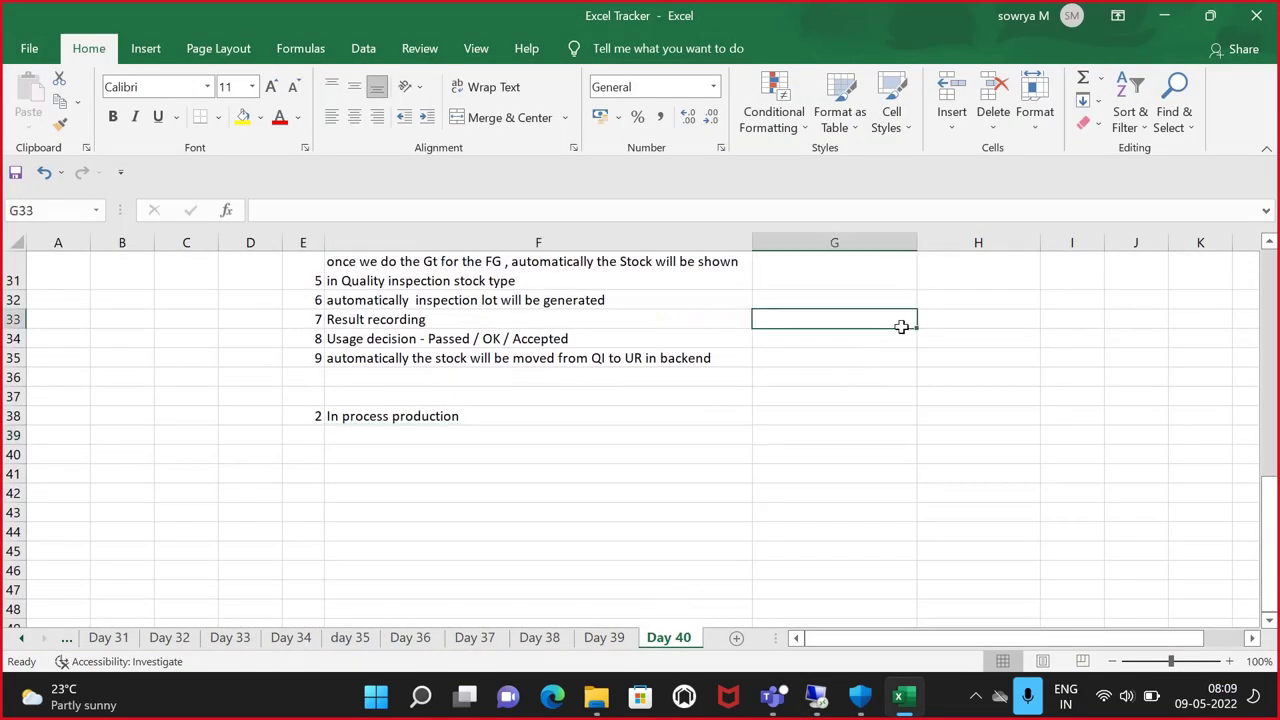
pyautogui.scroll(5, 901, 326)
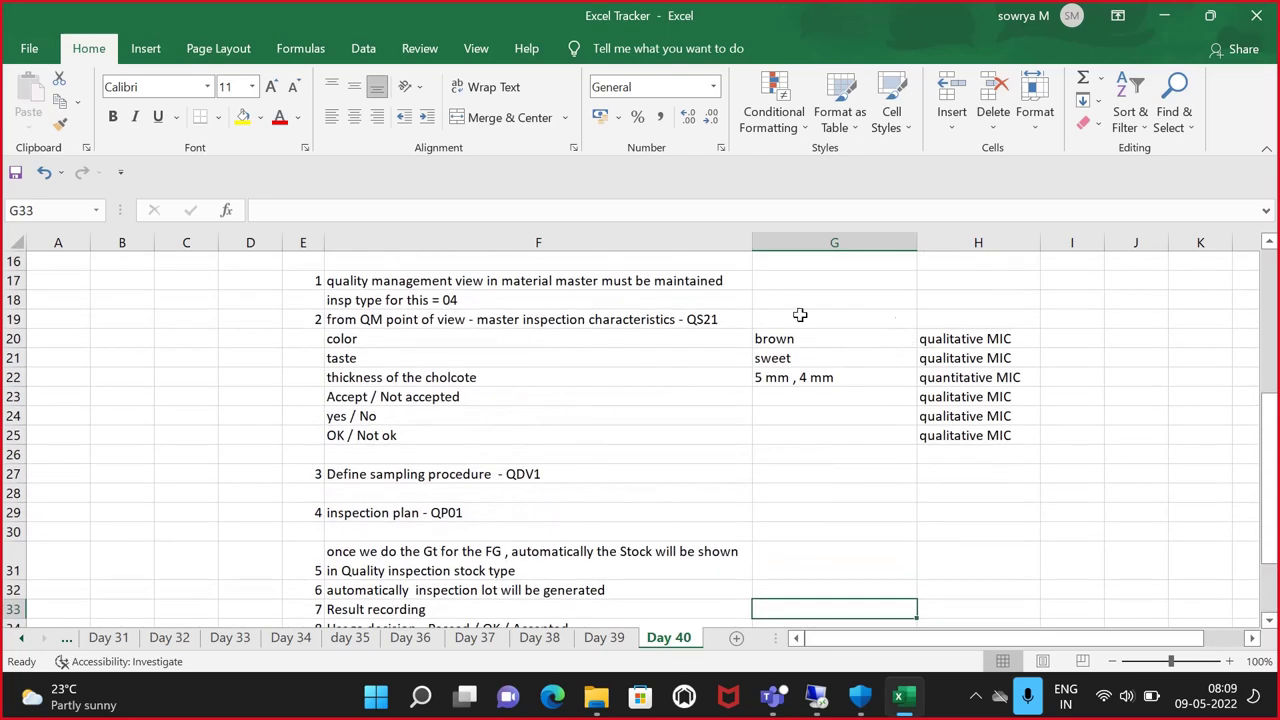
pyautogui.scroll(3, 700, 320)
pyautogui.scroll(-5, 628, 326)
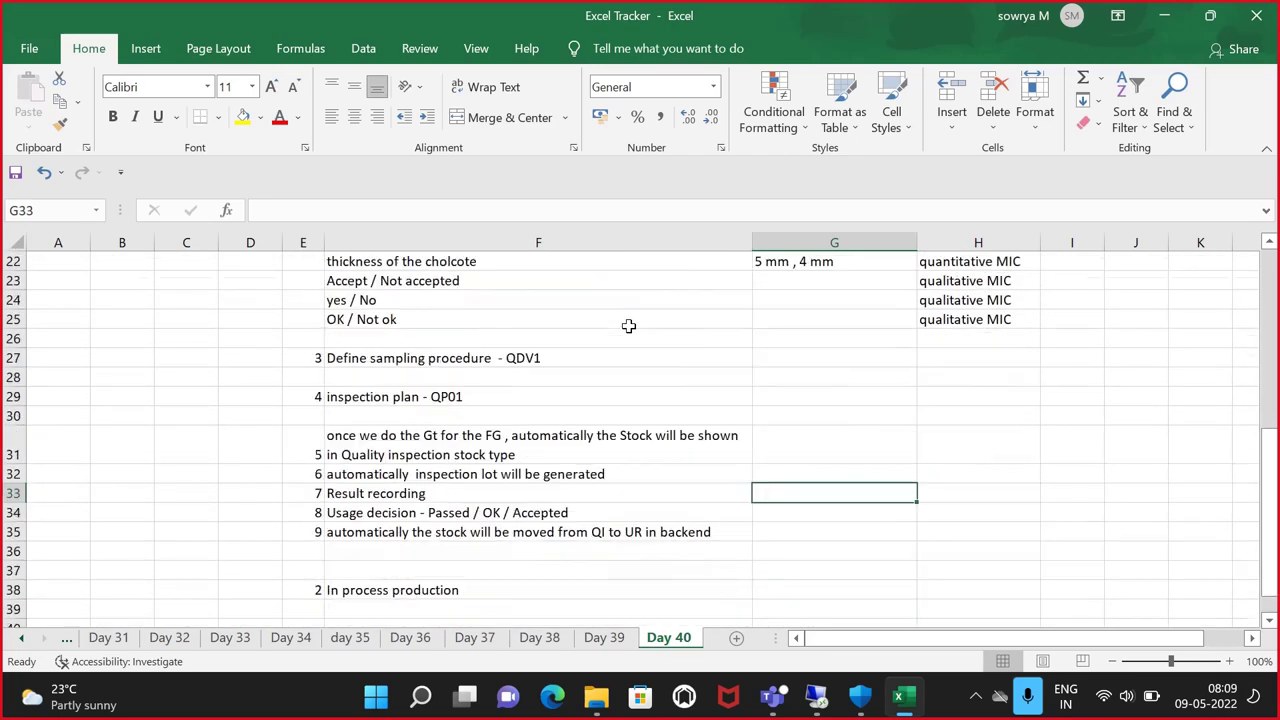
pyautogui.scroll(-3, 628, 326)
# Under "In process production", add item 1 in row 40 with the text "insp type 03"
pyautogui.click(320, 468)
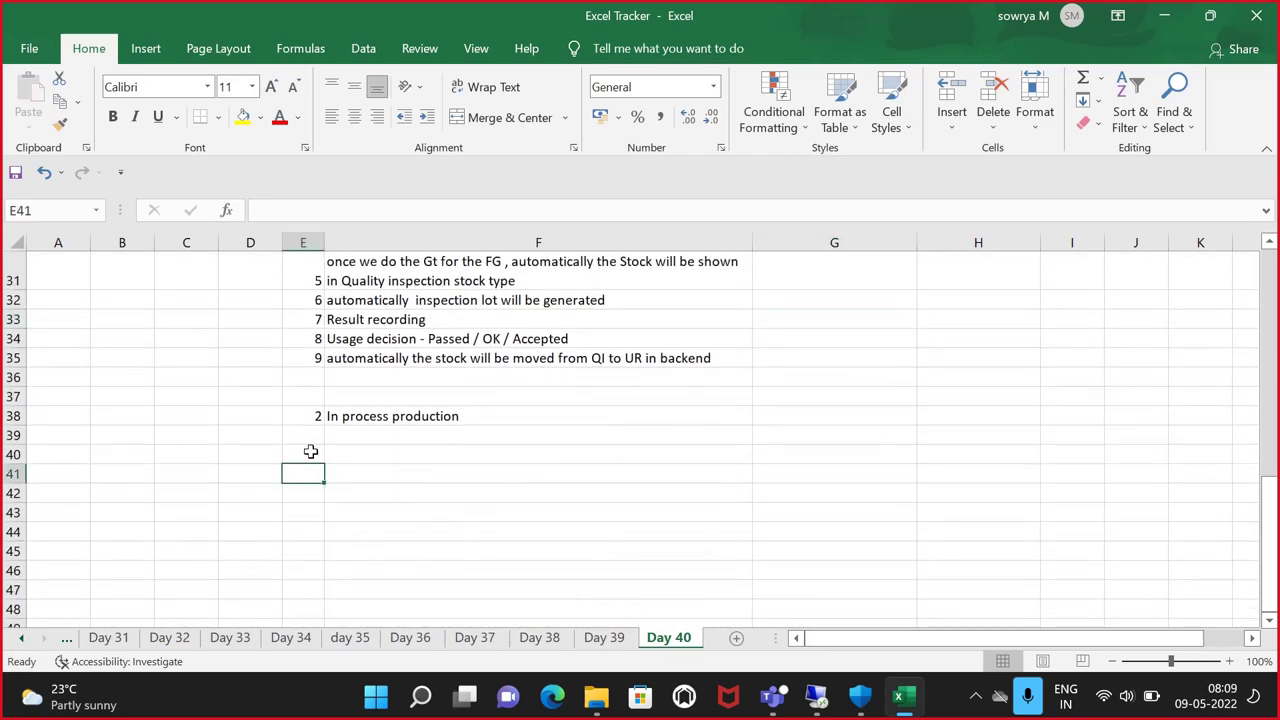
pyautogui.click(311, 452)
pyautogui.scroll(3, 443, 417)
pyautogui.scroll(-3, 446, 420)
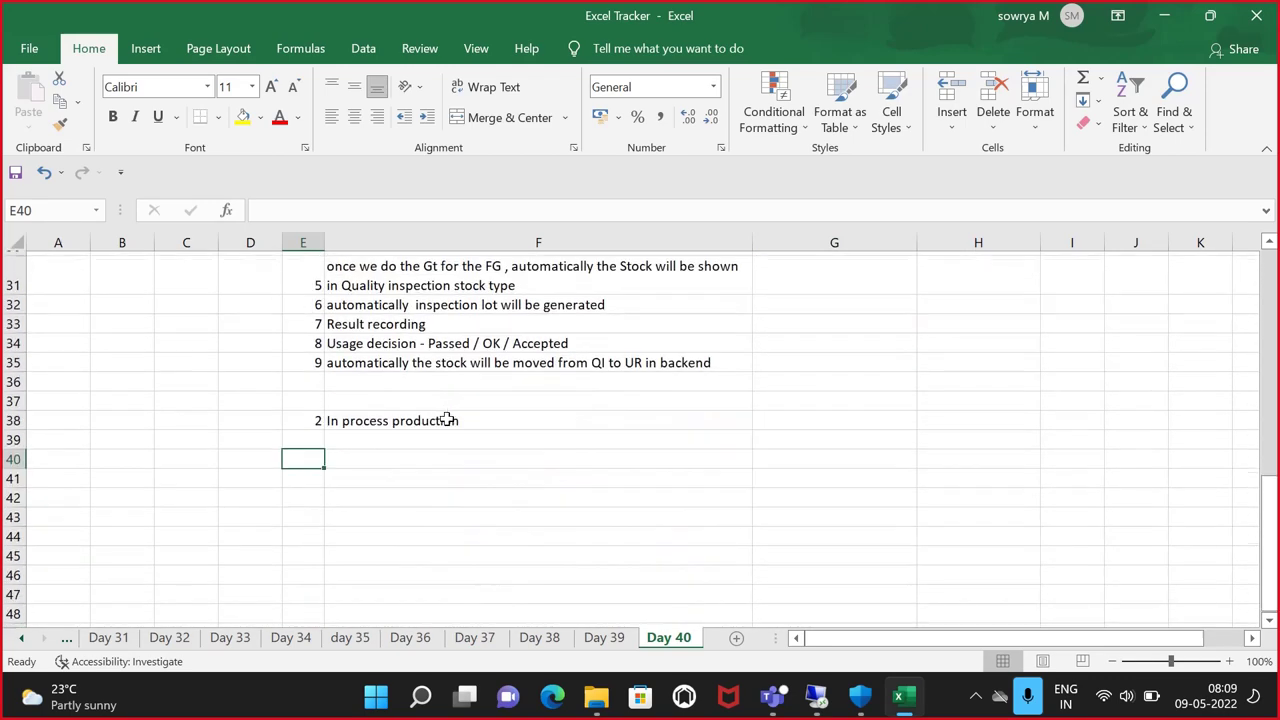
pyautogui.write('1')
pyautogui.click(340, 460)
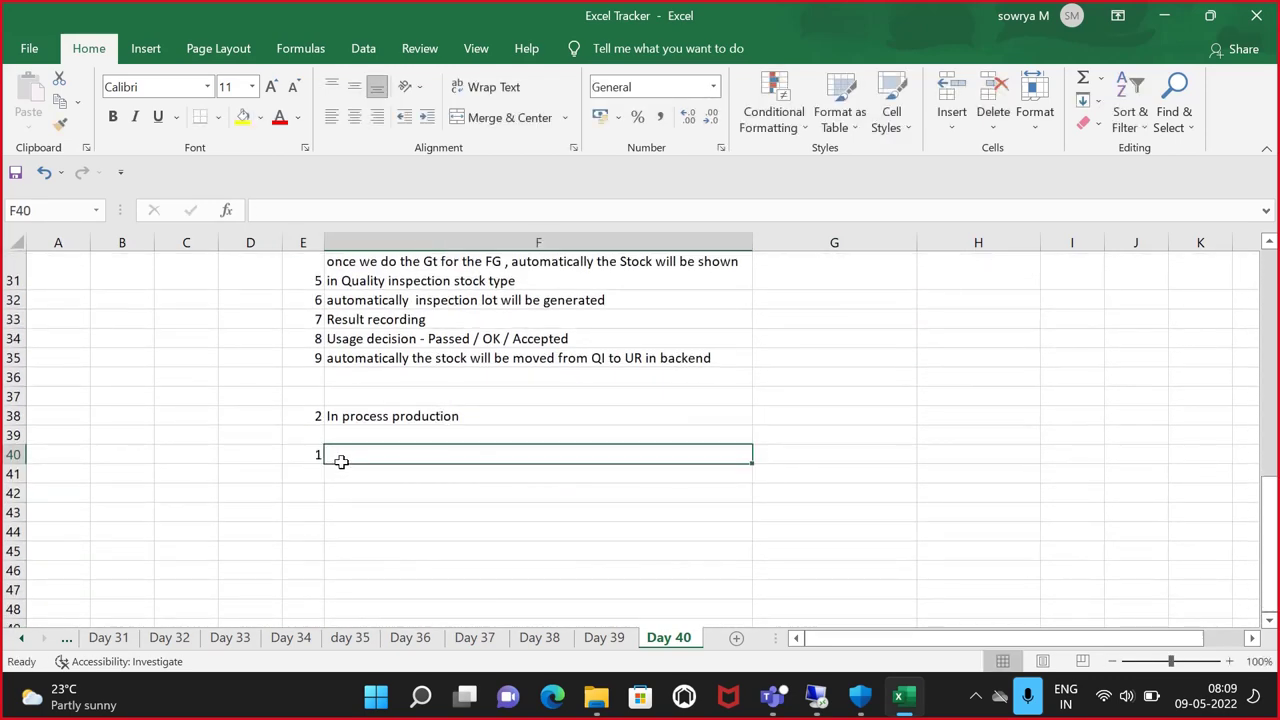
pyautogui.write('is')
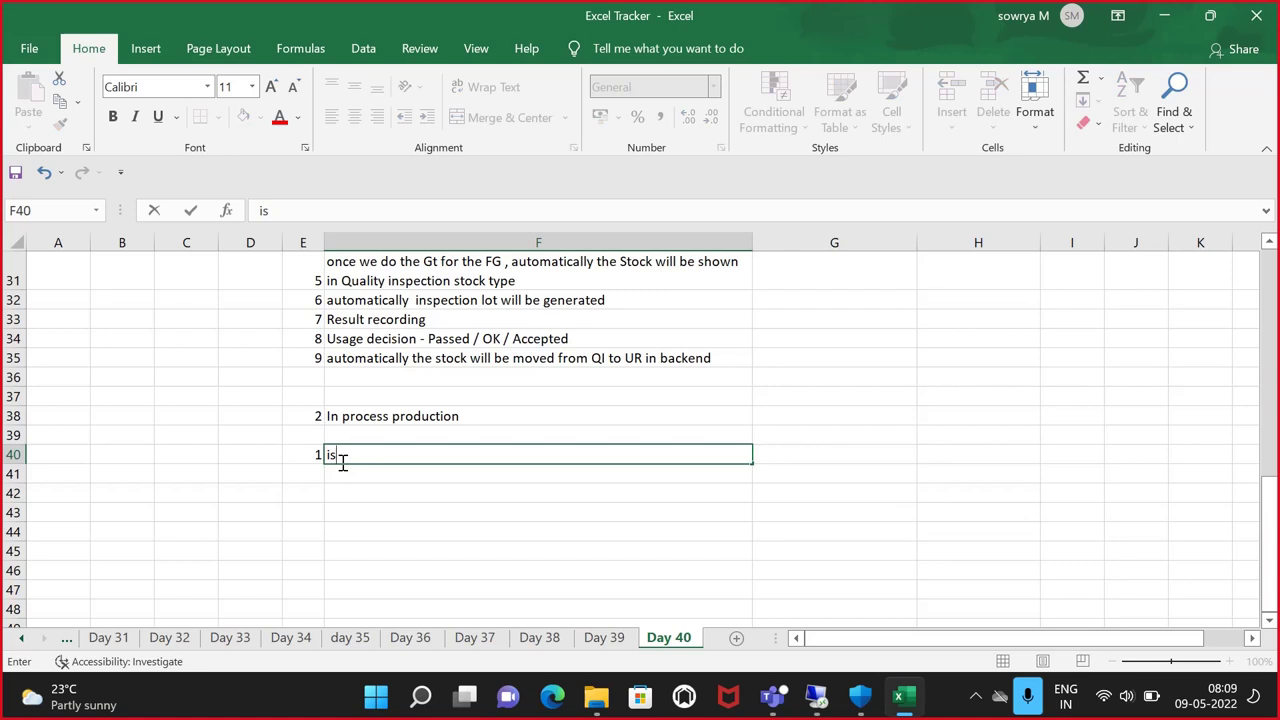
pyautogui.press('BackSpace')
pyautogui.write('nsp type 03')
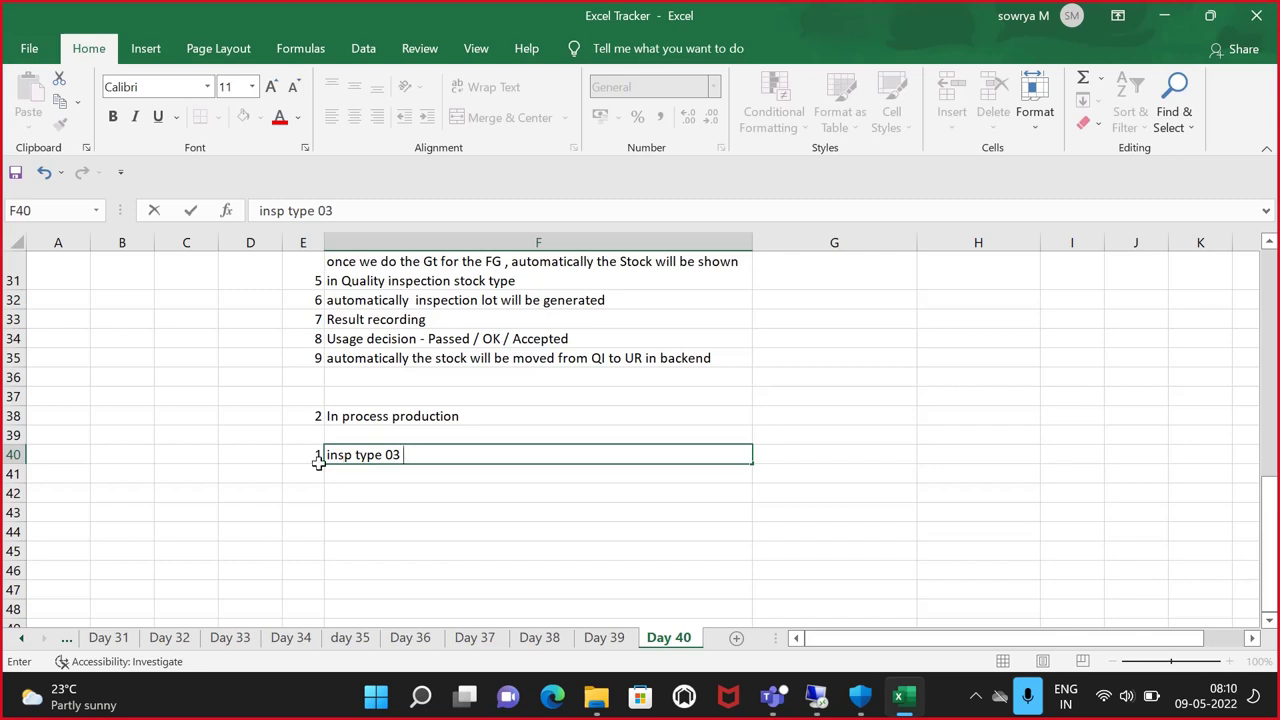
# Add item 2 in row 41 with the text "Maintain MIC"
pyautogui.click(290, 474)
pyautogui.write('2')
pyautogui.click(367, 476)
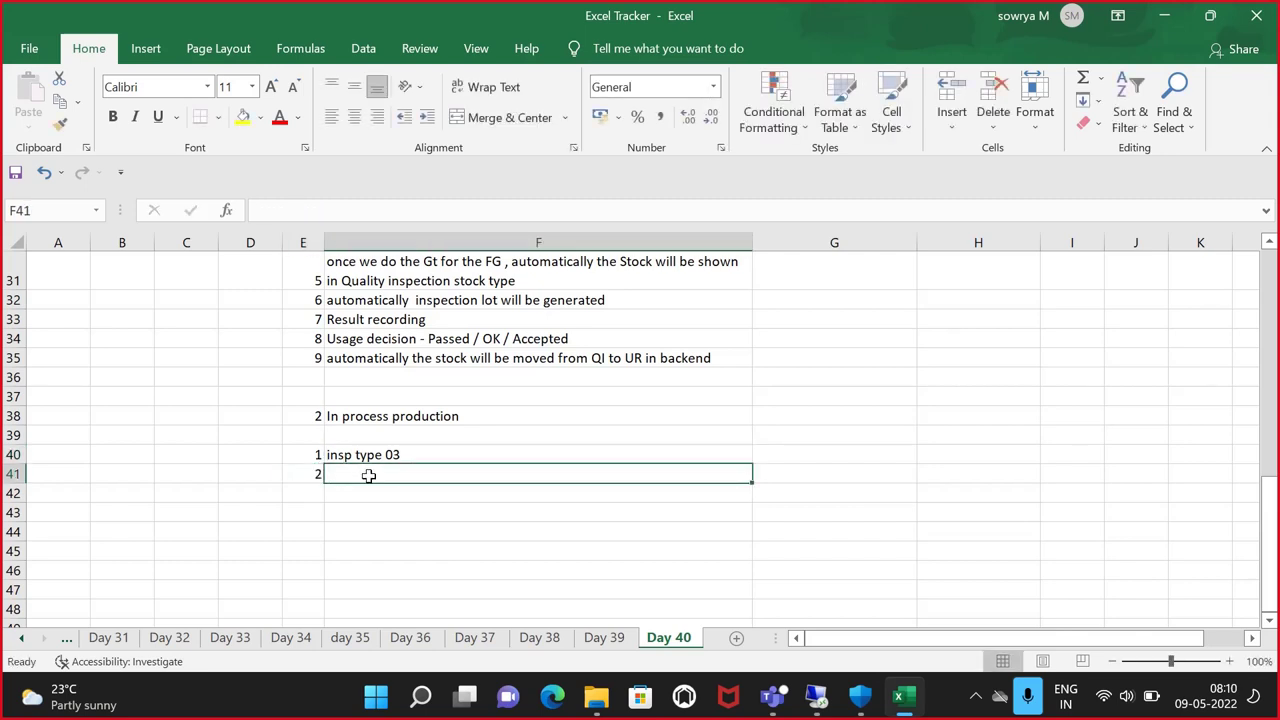
pyautogui.write('mic')
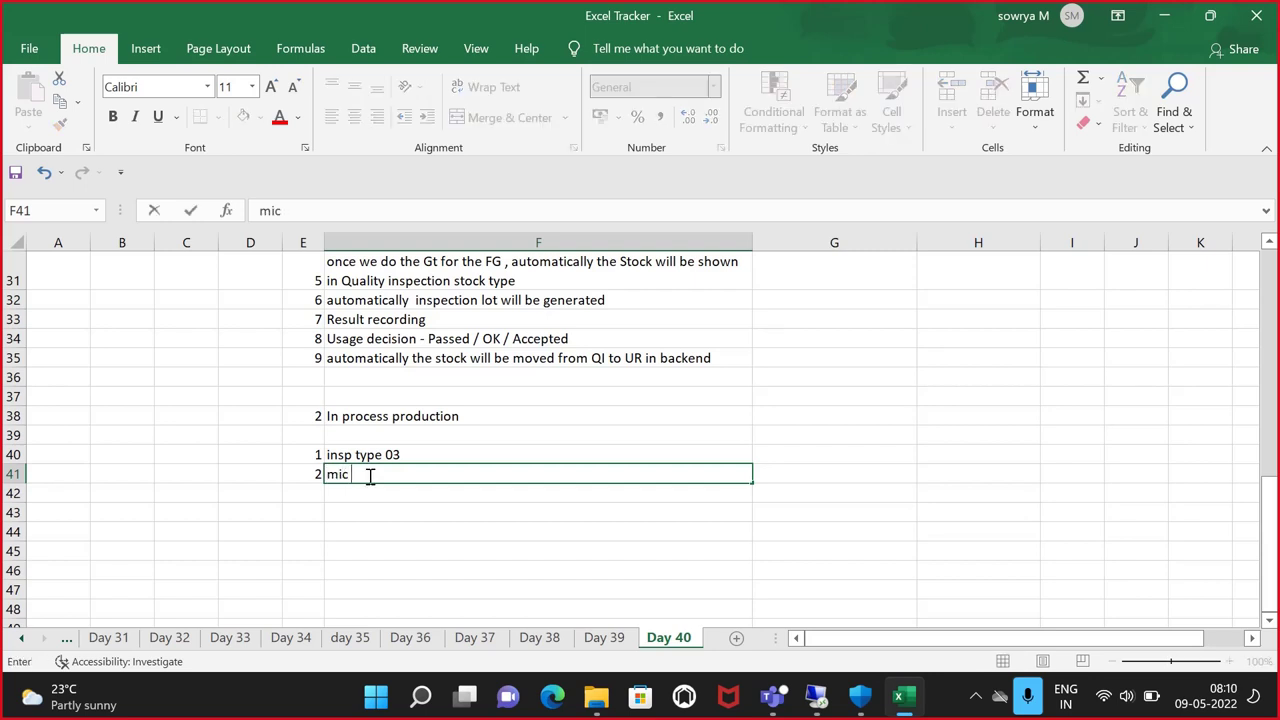
pyautogui.press('BackSpace')
pyautogui.press('BackSpace')
pyautogui.press('BackSpace')
pyautogui.write('Maintain MIC')
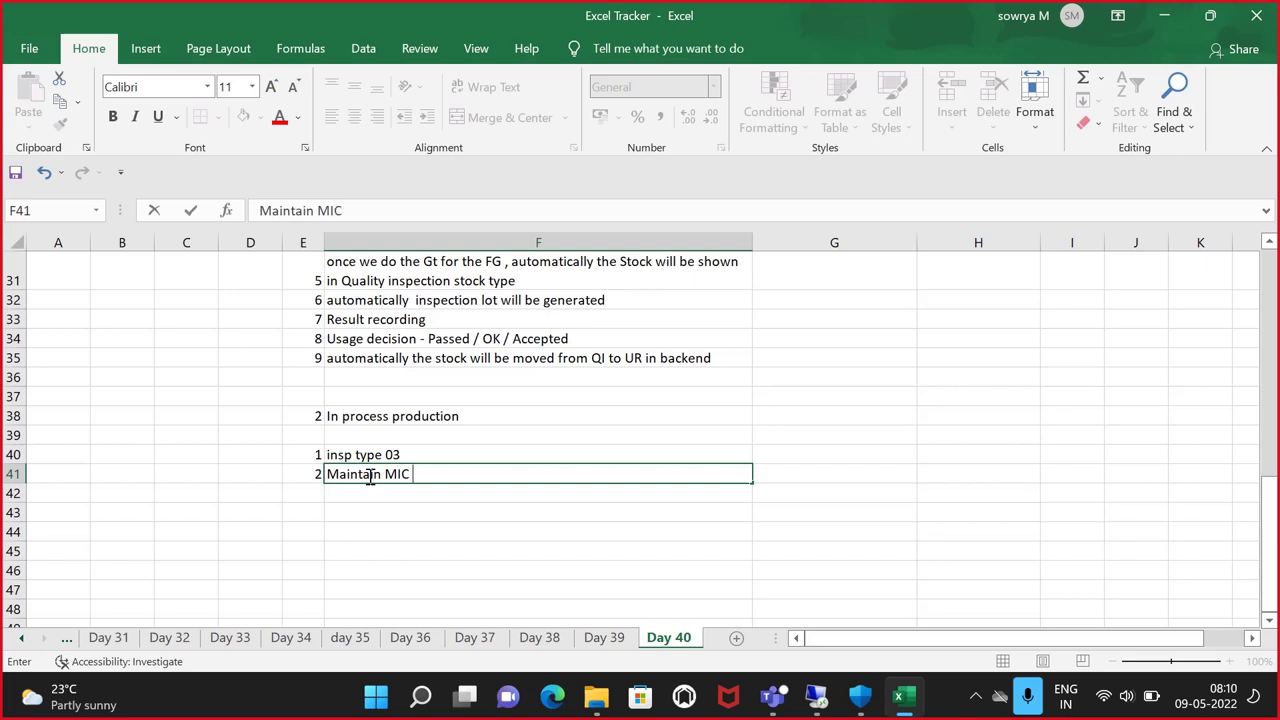
pyautogui.press('Return')
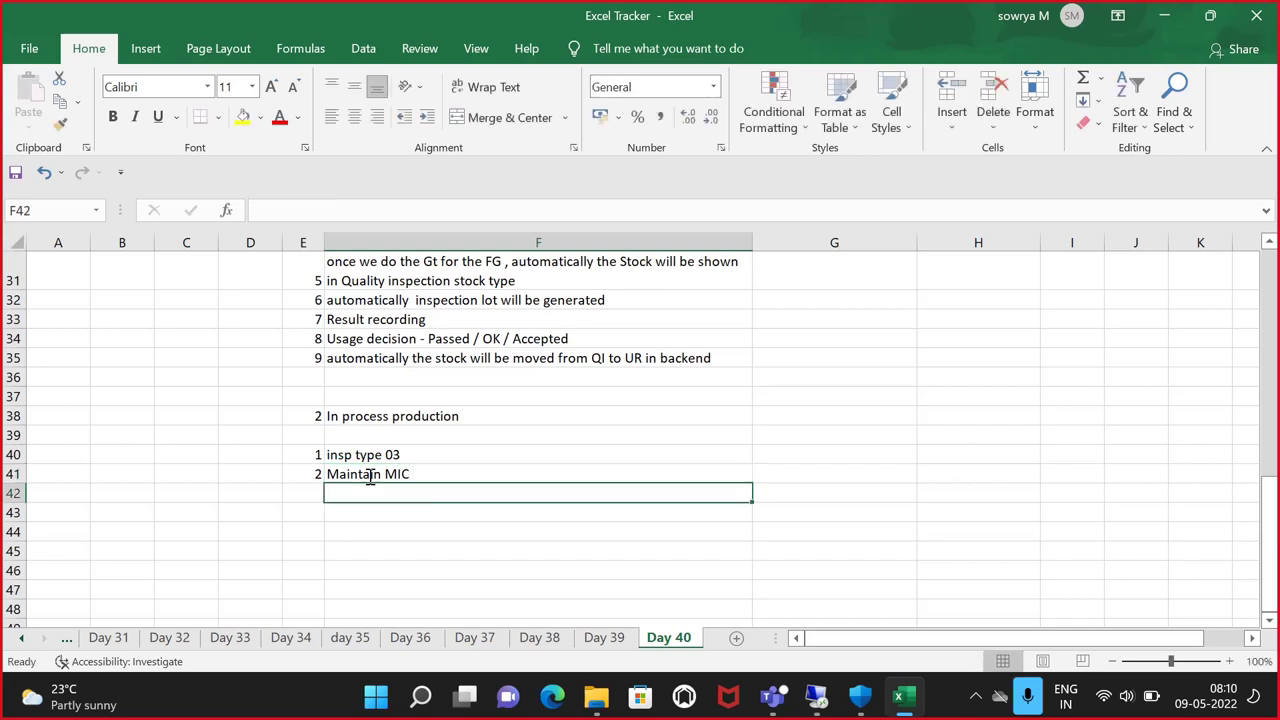
# Add item 3 in row 42 with the text "Maintain Sampling Prcoedure"
pyautogui.press('Left')
pyautogui.write('3')
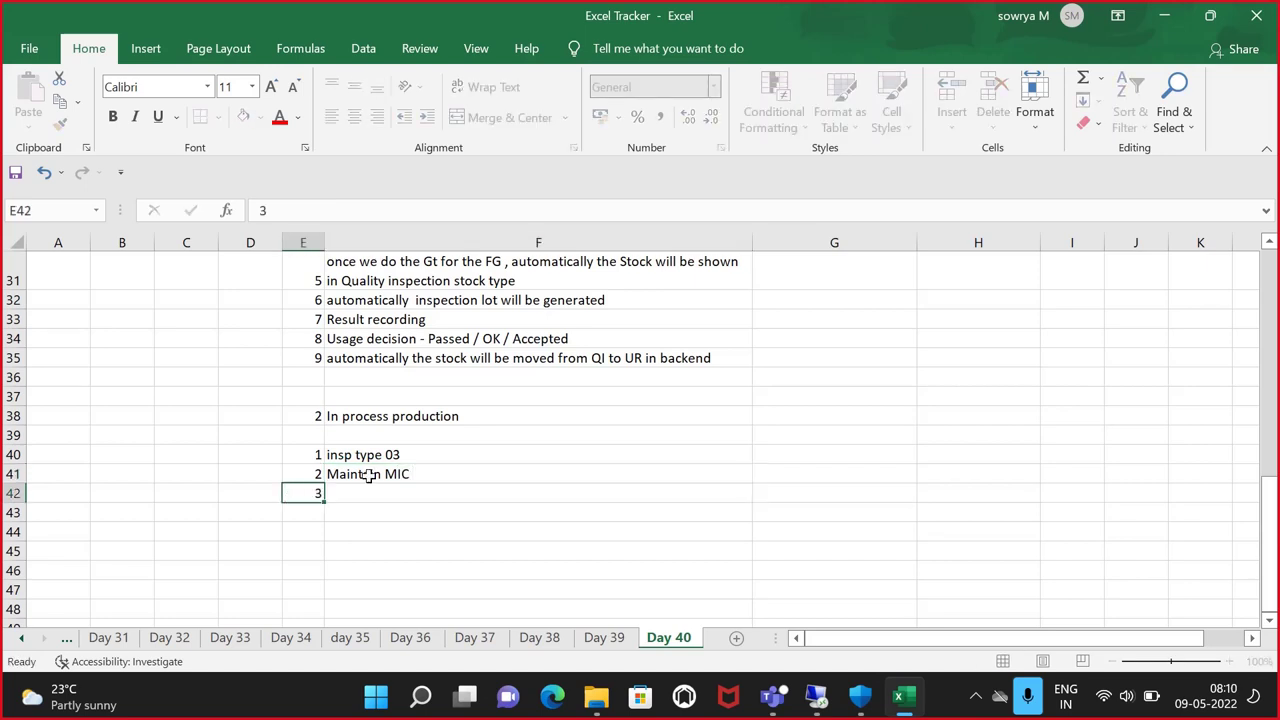
pyautogui.press('Tab')
pyautogui.write('Sa')
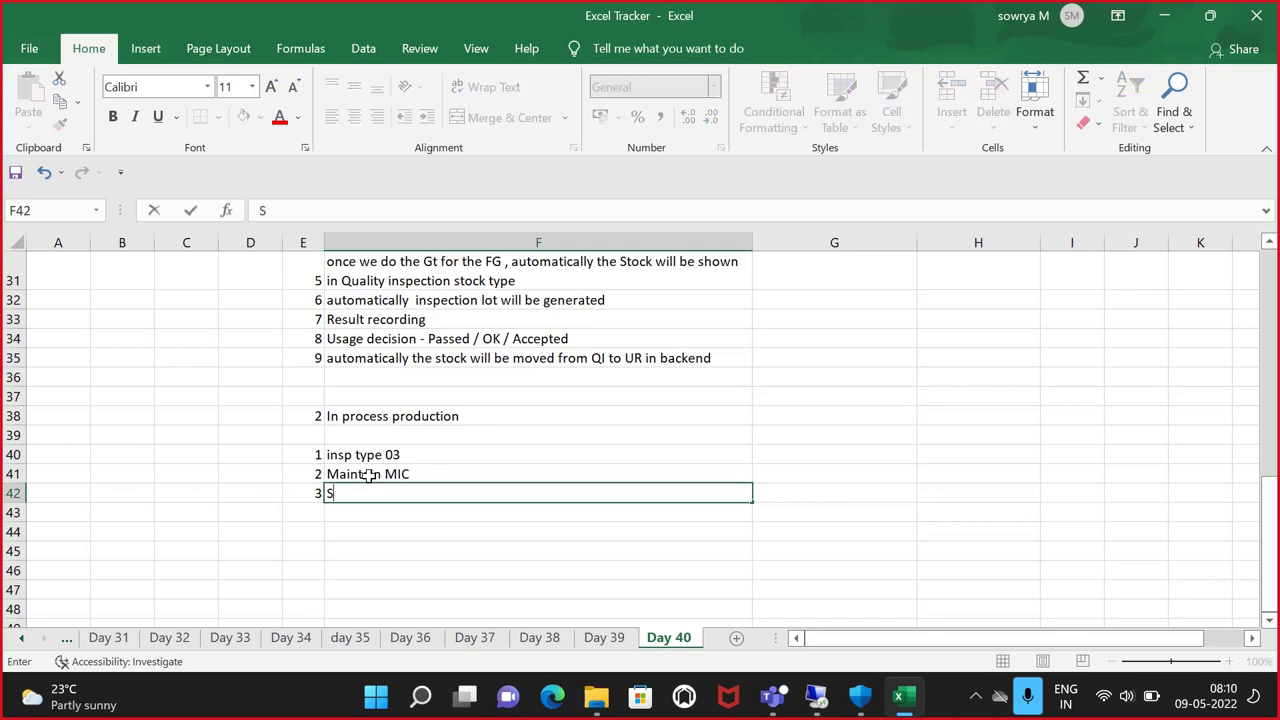
pyautogui.press('BackSpace')
pyautogui.press('BackSpace')
pyautogui.write('Maintai')
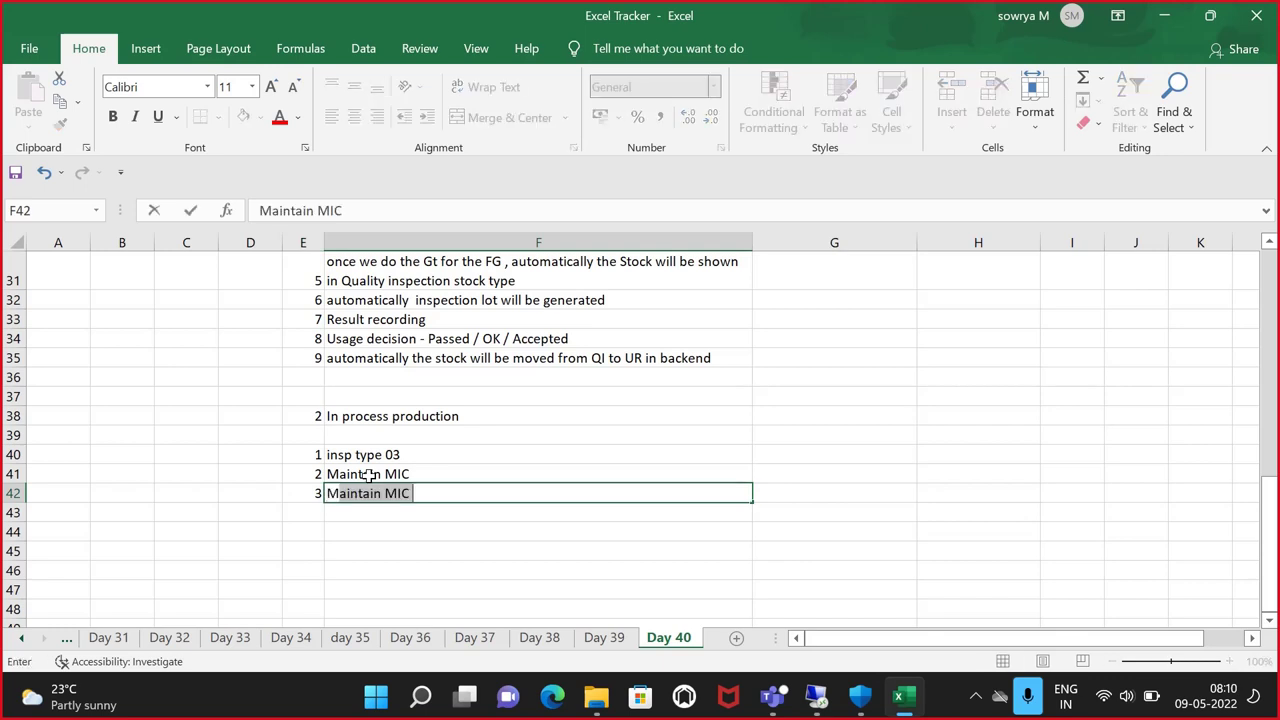
pyautogui.write('n S')
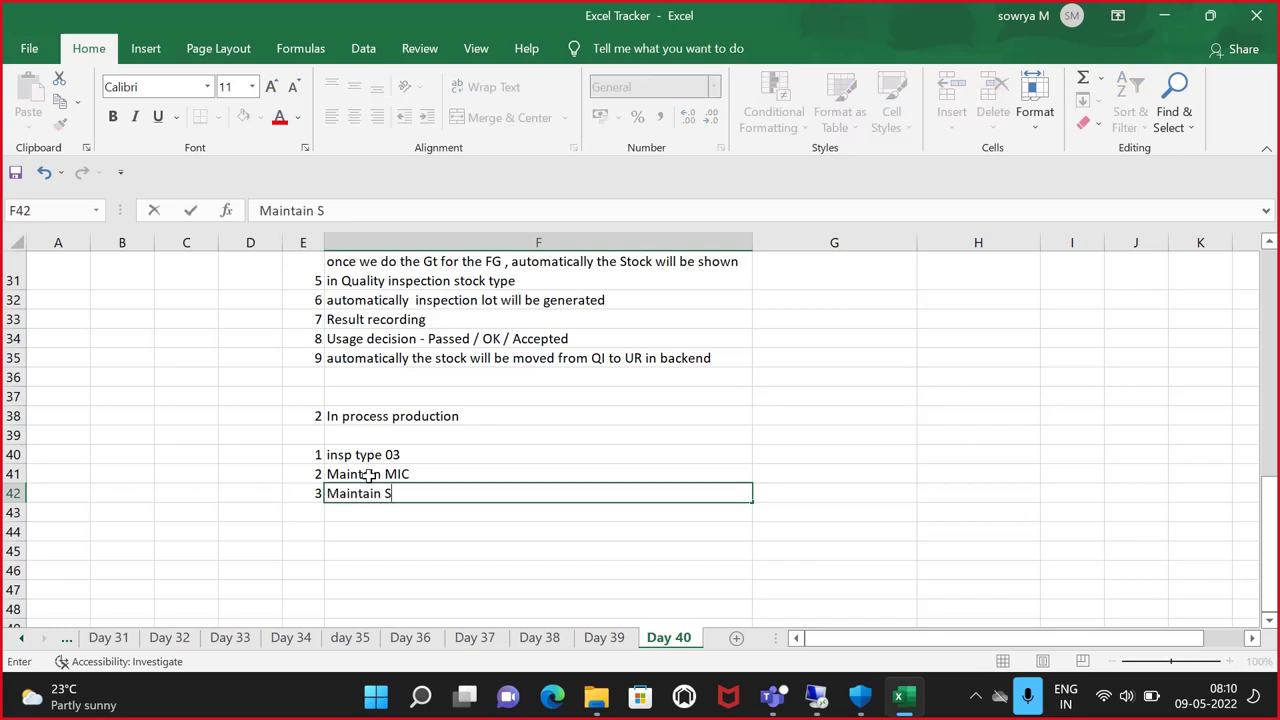
pyautogui.write('ampling Prcoedure')
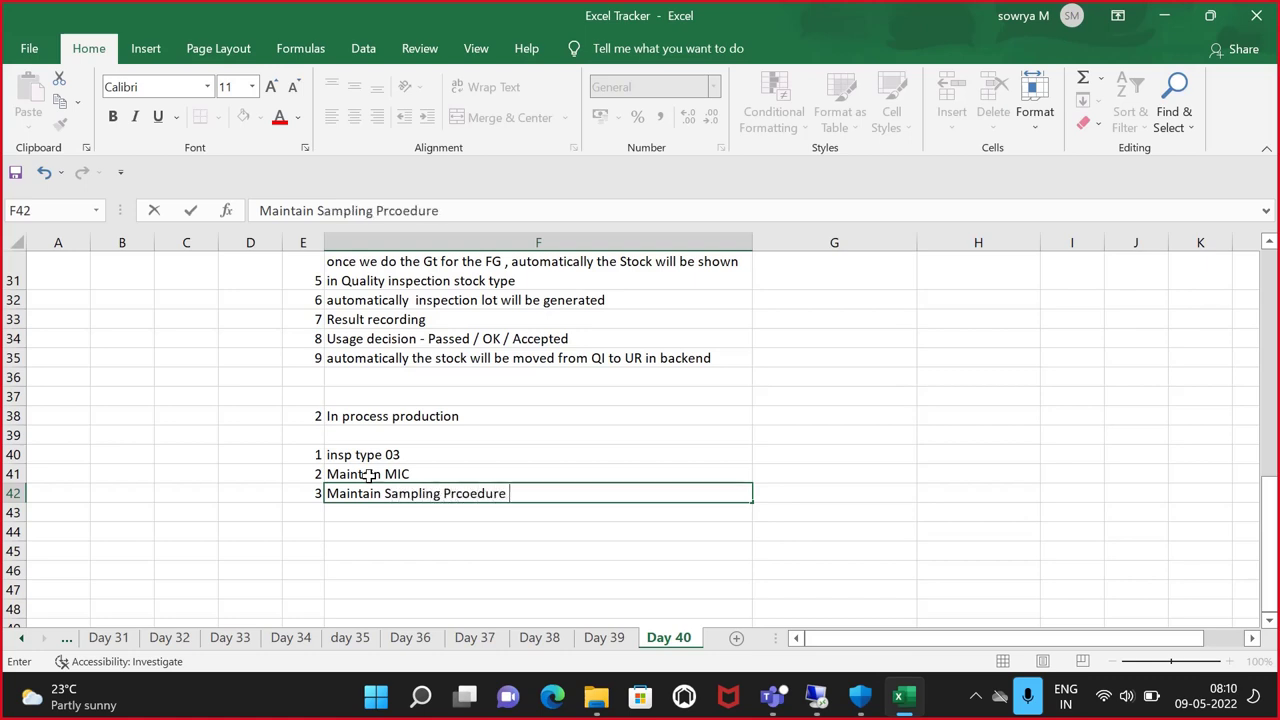
pyautogui.press('Return')
# Number row 43 as item 4 and check the earlier goods receipt inspection steps for reference
pyautogui.press('Left')
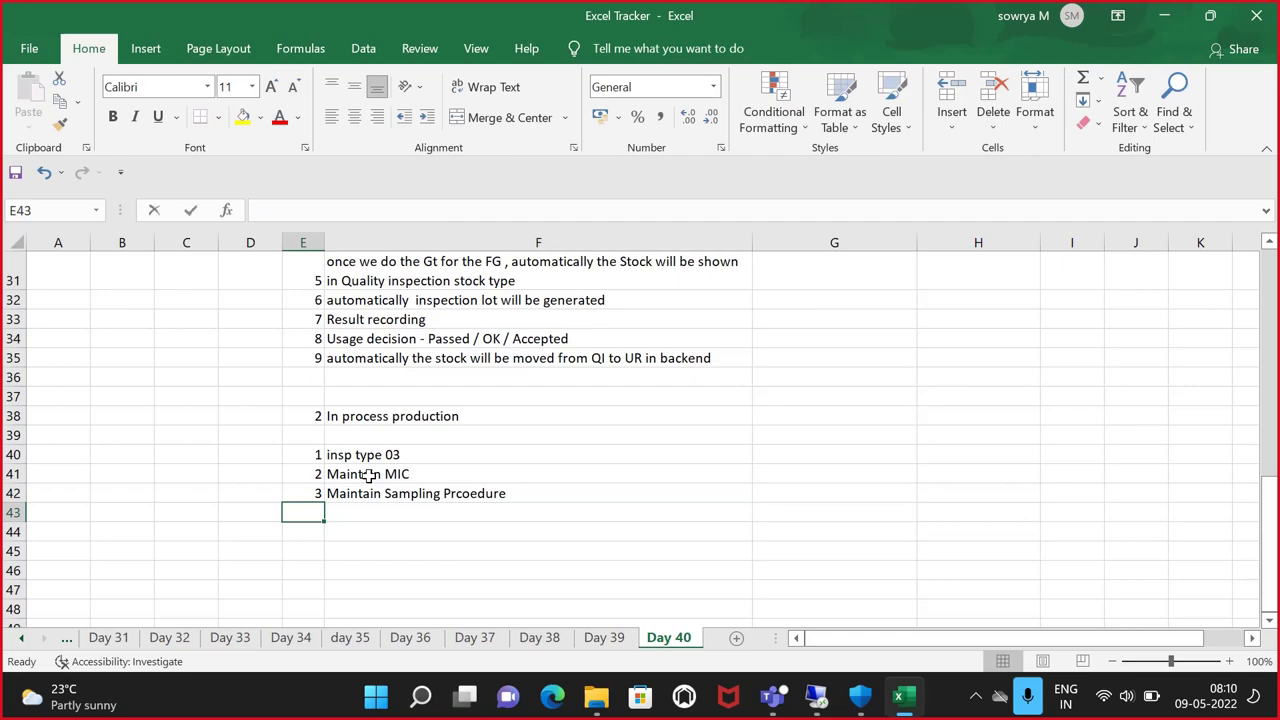
pyautogui.write('4')
pyautogui.scroll(5, 605, 350)
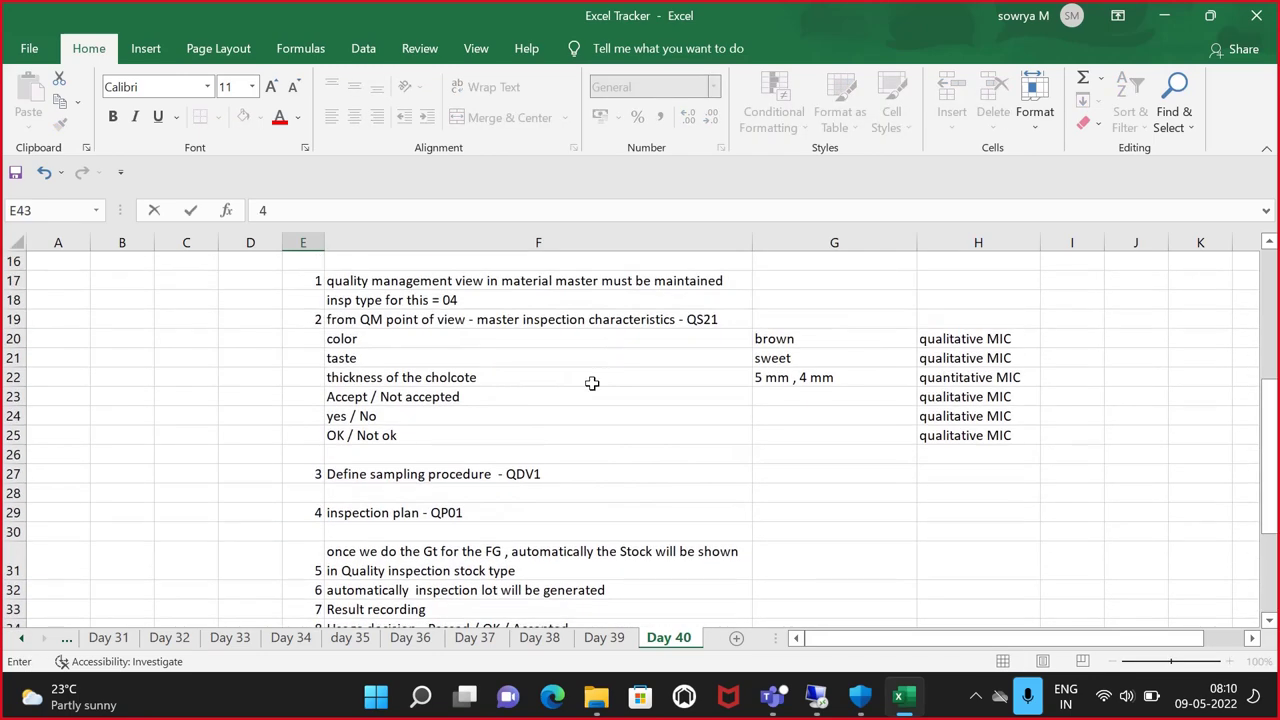
pyautogui.scroll(1, 571, 443)
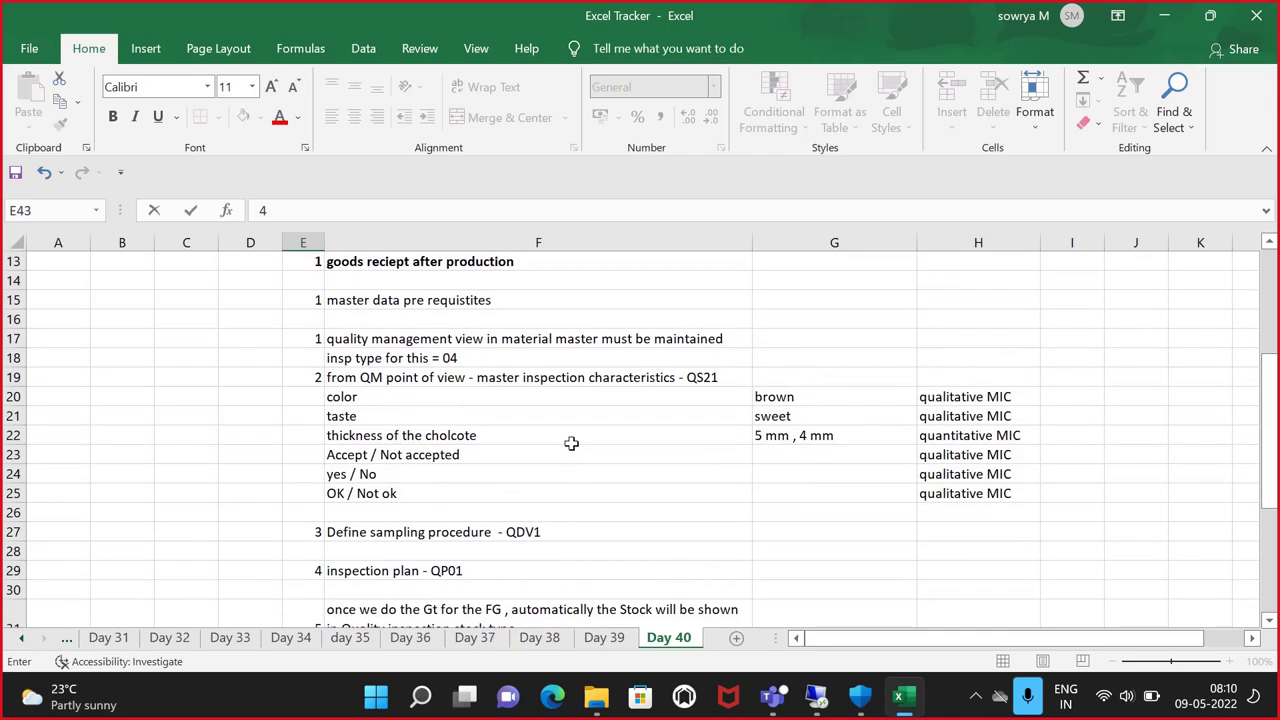
pyautogui.scroll(-1, 571, 443)
pyautogui.scroll(-1, 571, 443)
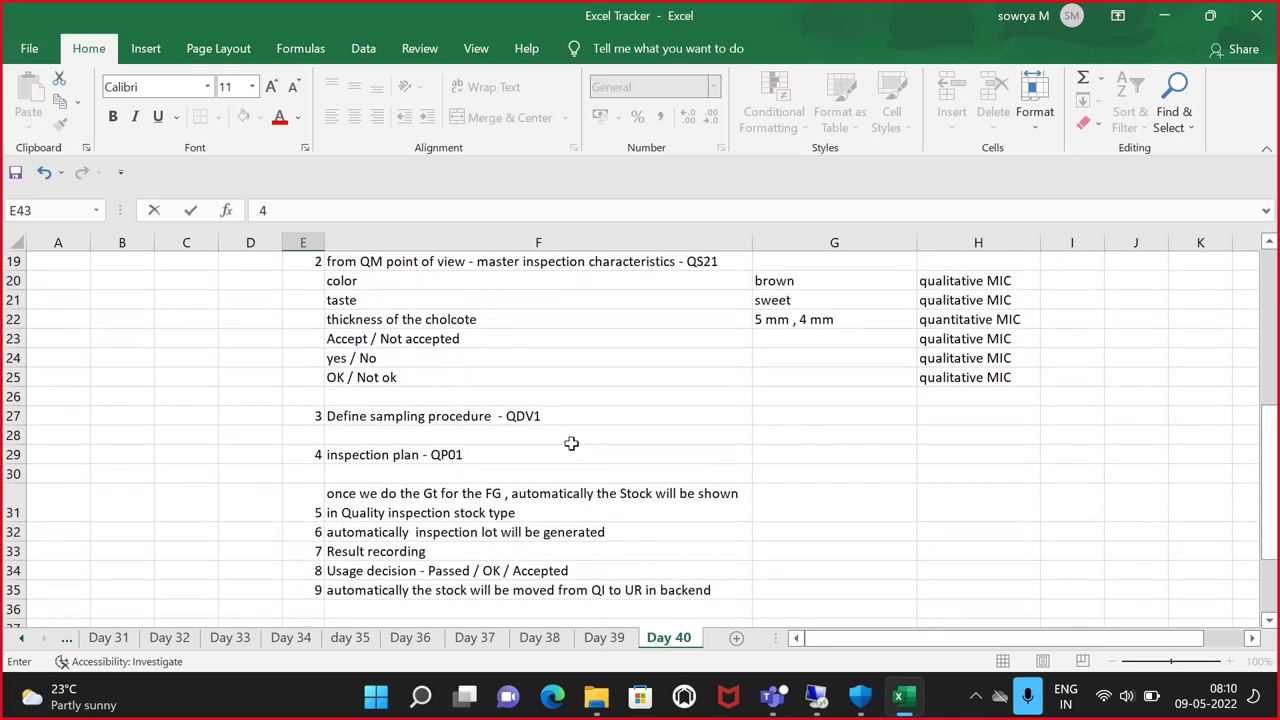
pyautogui.scroll(-2, 571, 443)
pyautogui.scroll(-1, 571, 443)
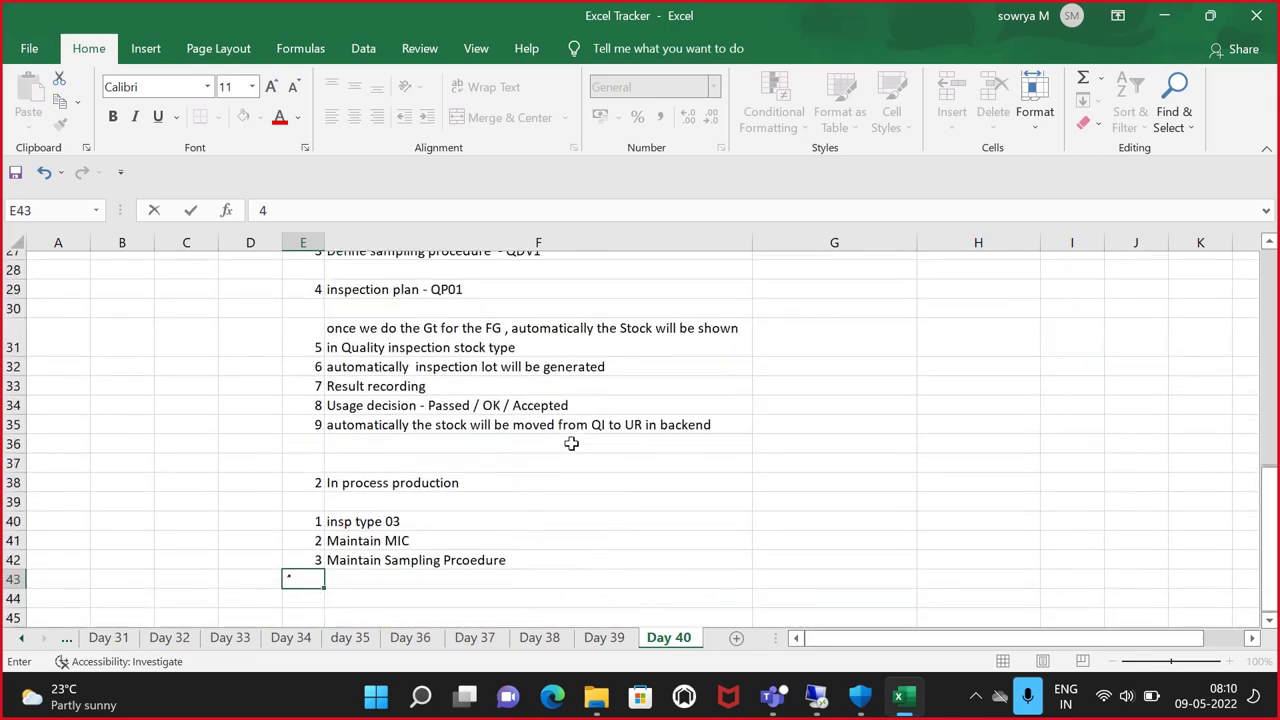
pyautogui.scroll(-1, 500, 440)
pyautogui.click(405, 507)
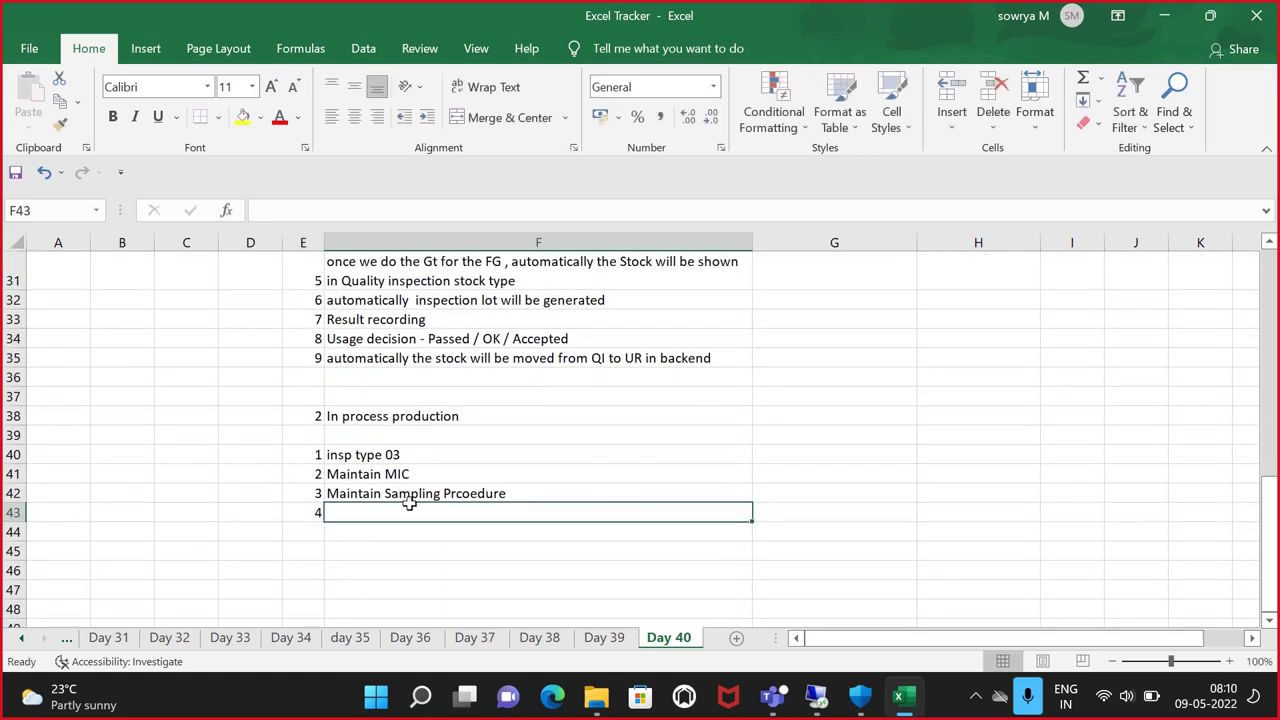
# Enter "directly we will assign the insp char and sampling procedue in the routing itself" as the item 4 text in F43
pyautogui.write('directly')
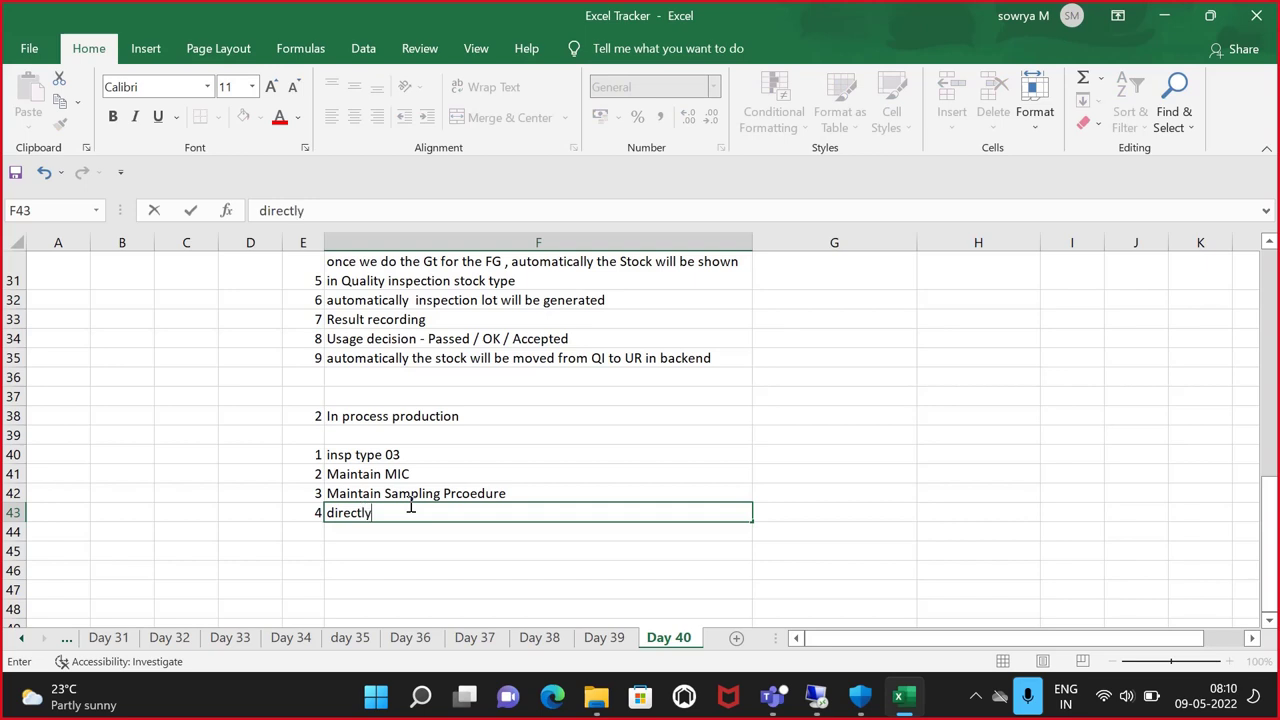
pyautogui.write(' we will as')
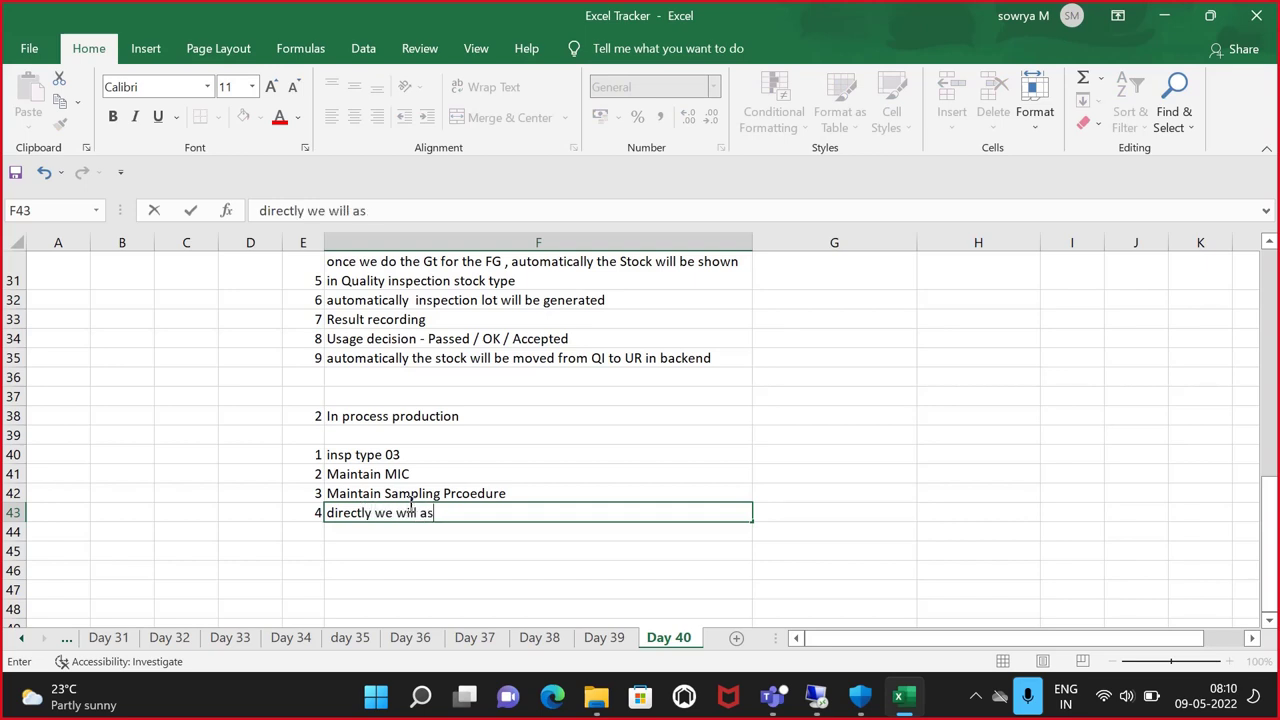
pyautogui.write('sign the insp c')
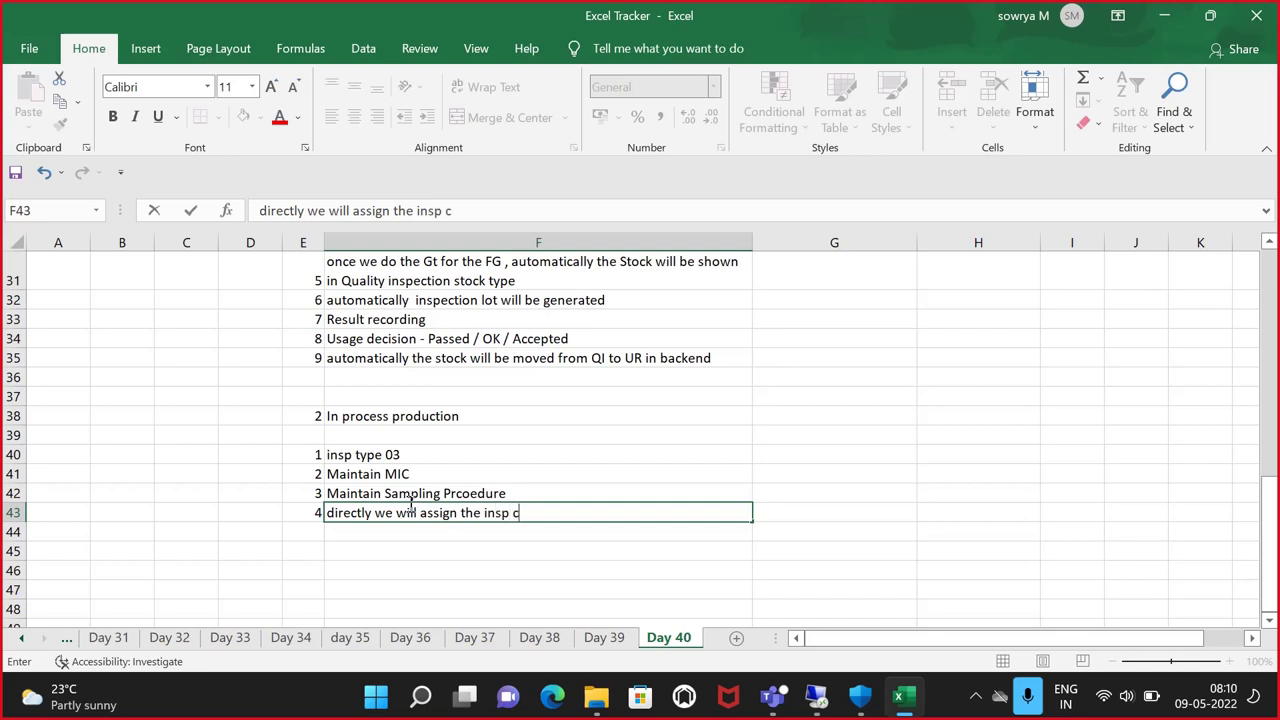
pyautogui.write('har and sampln')
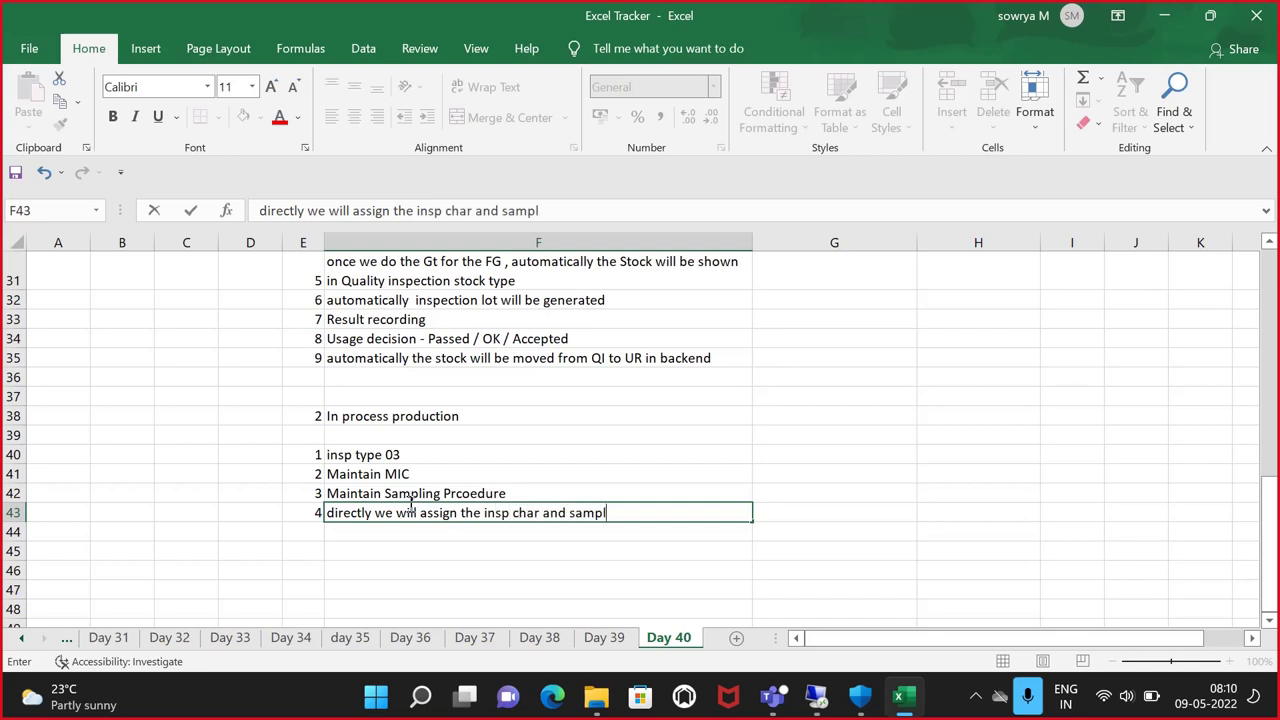
pyautogui.press('BackSpace')
pyautogui.write('ing rproc')
pyautogui.press('BackSpace')
pyautogui.press('BackSpace')
pyautogui.press('BackSpace')
pyautogui.write('roceid')
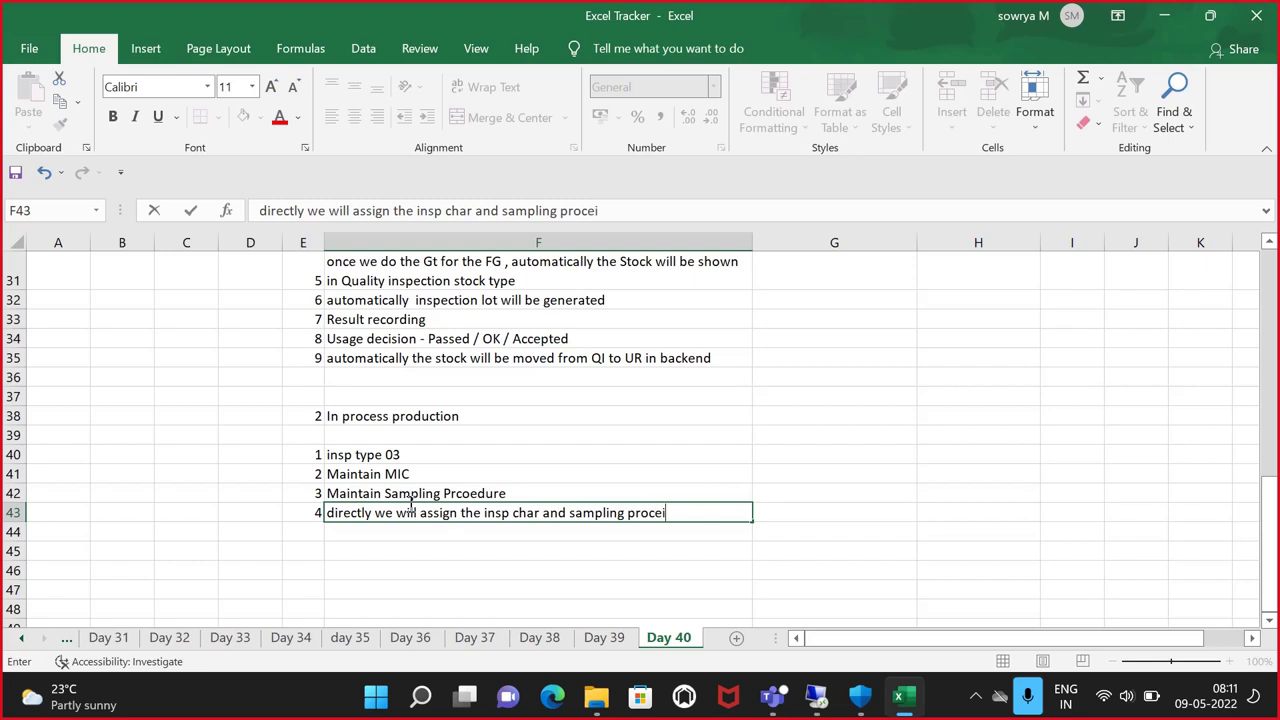
pyautogui.press('BackSpace')
pyautogui.press('BackSpace')
pyautogui.write('dure o')
pyautogui.press('BackSpace')
pyautogui.press('BackSpace')
pyautogui.press('BackSpace')
pyautogui.press('BackSpace')
pyautogui.press('BackSpace')
pyautogui.write('i')
pyautogui.press('BackSpace')
pyautogui.write('ue in ')
pyautogui.write('the ')
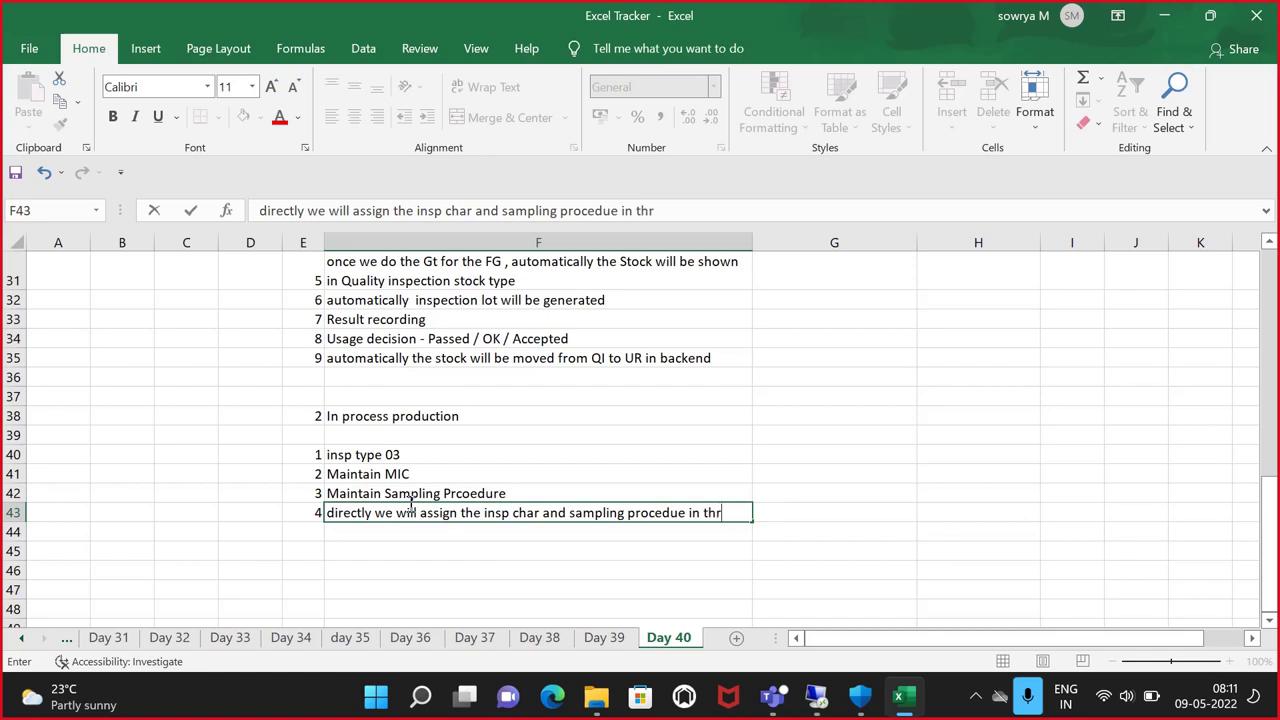
pyautogui.write('routing')
pyautogui.write(' usi')
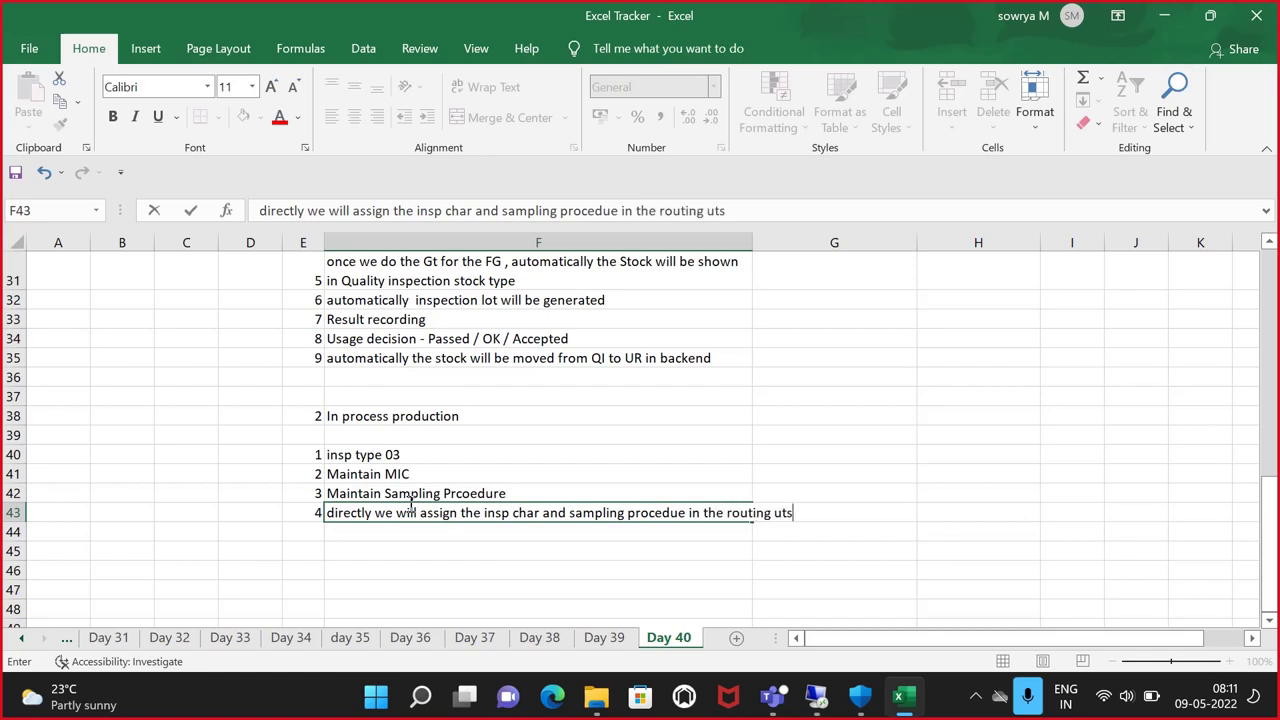
pyautogui.press('BackSpace')
pyautogui.press('BackSpace')
pyautogui.press('BackSpace')
pyautogui.write('itself')
pyautogui.click(515, 568)
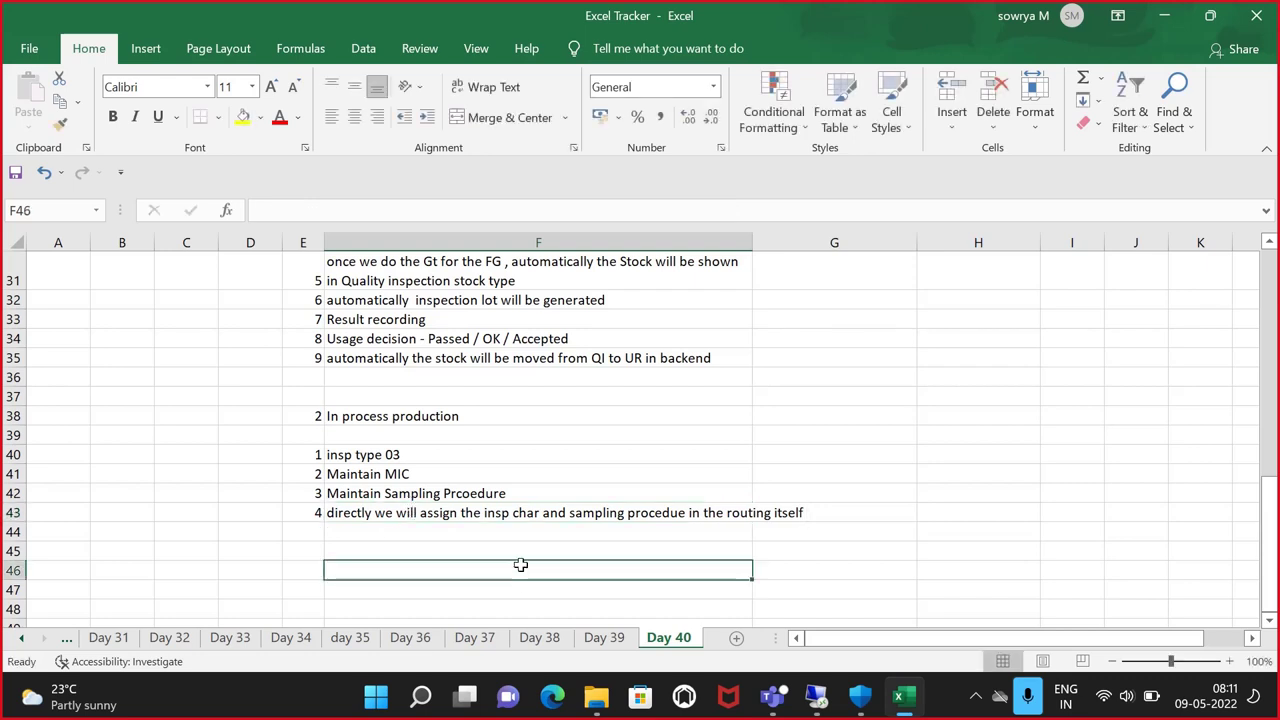
# Wrap the item 4 text in F43 and append "- control key must be PP04" to it
pyautogui.click(595, 515)
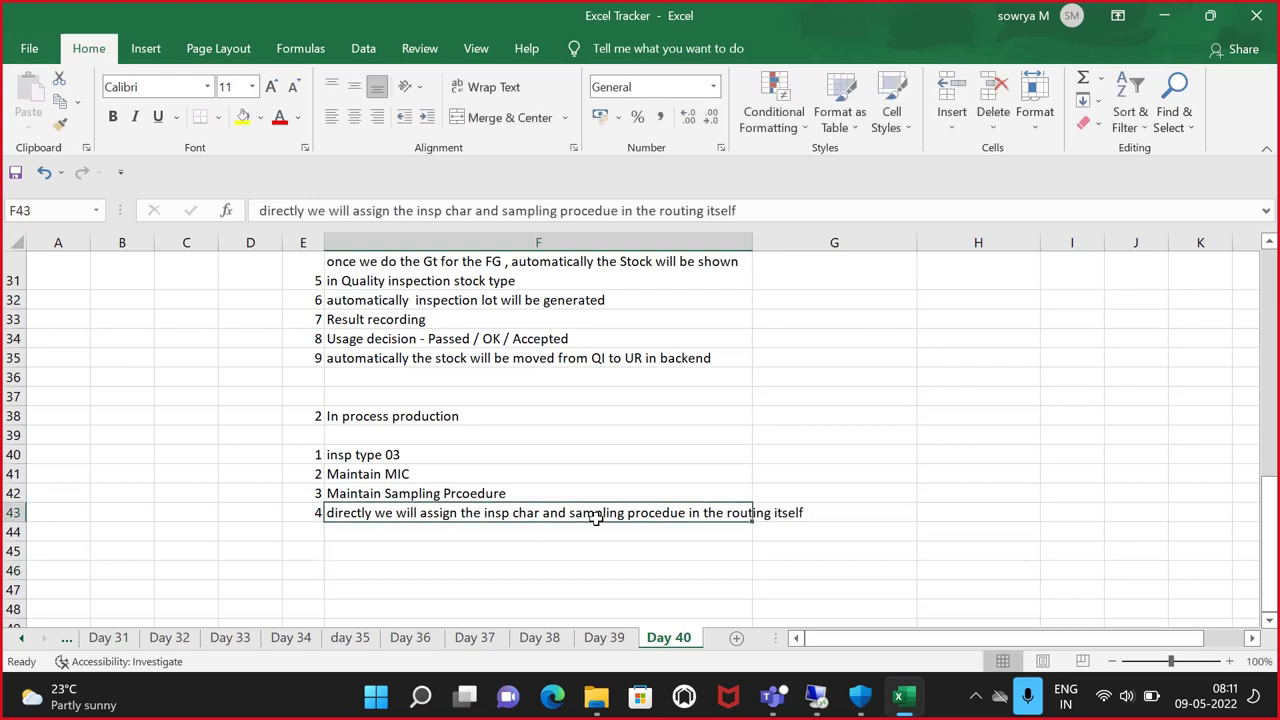
pyautogui.click(500, 88)
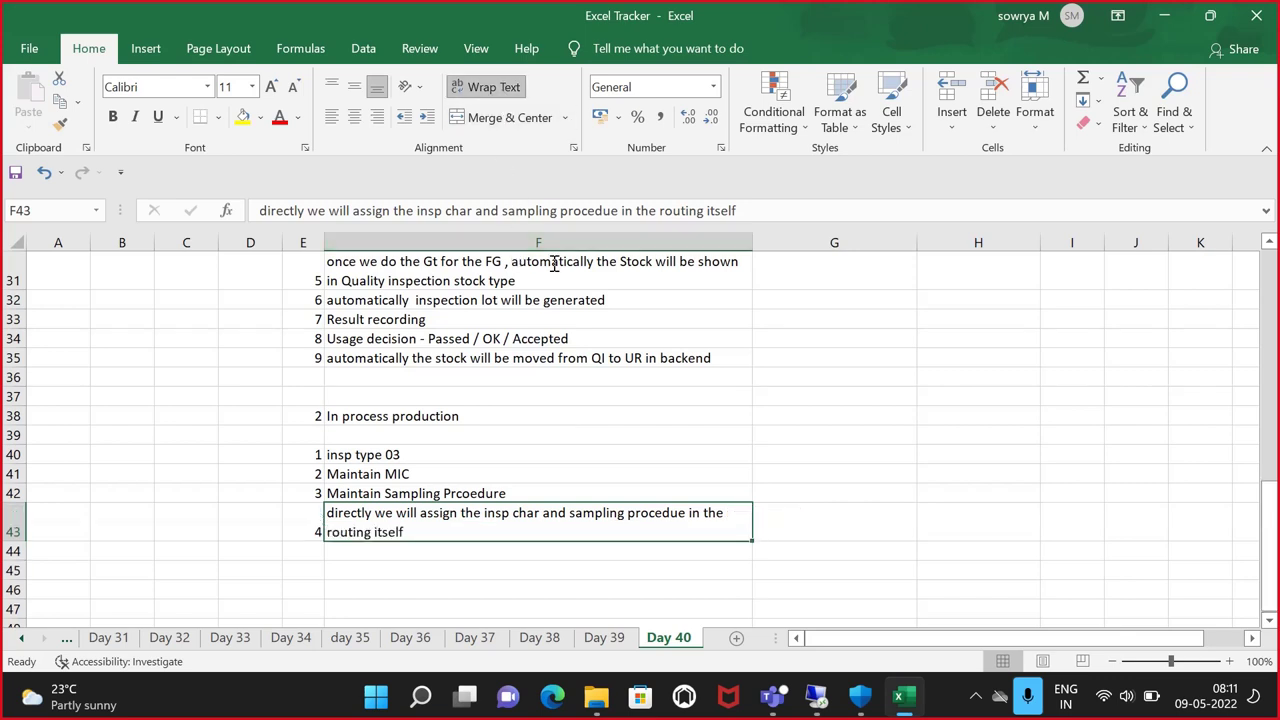
pyautogui.doubleClick(571, 531)
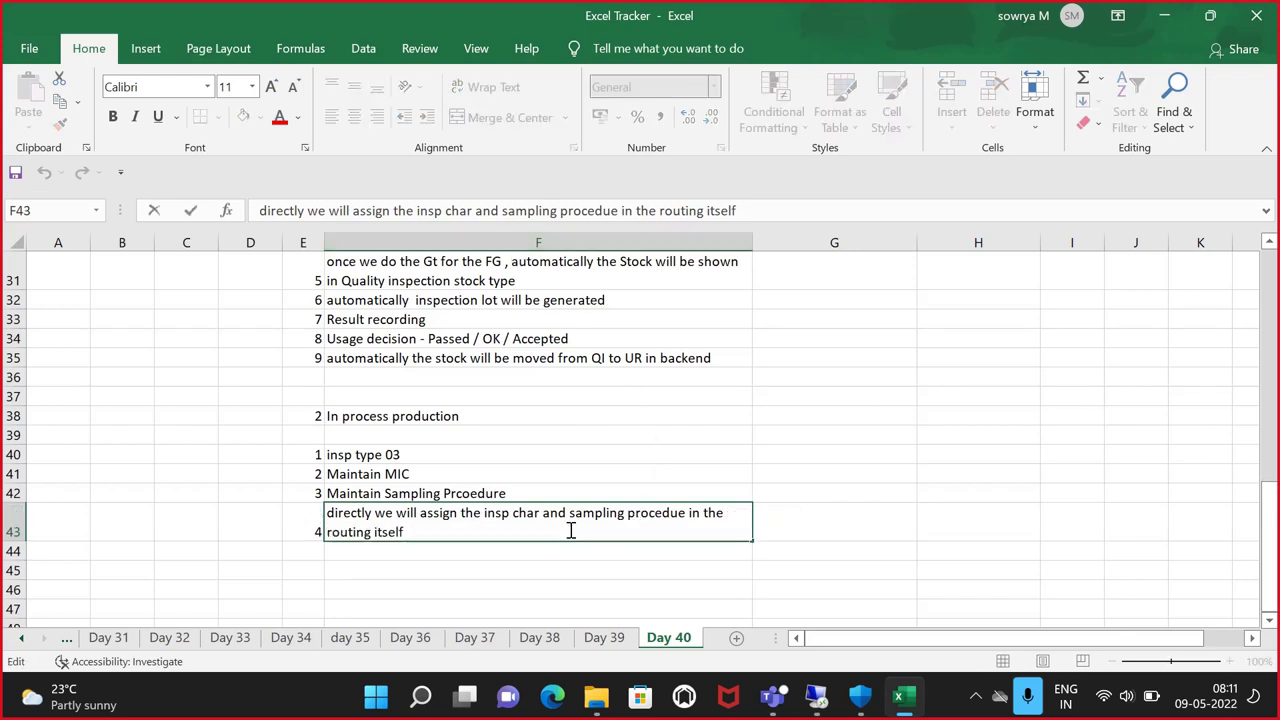
pyautogui.write('- control key mut')
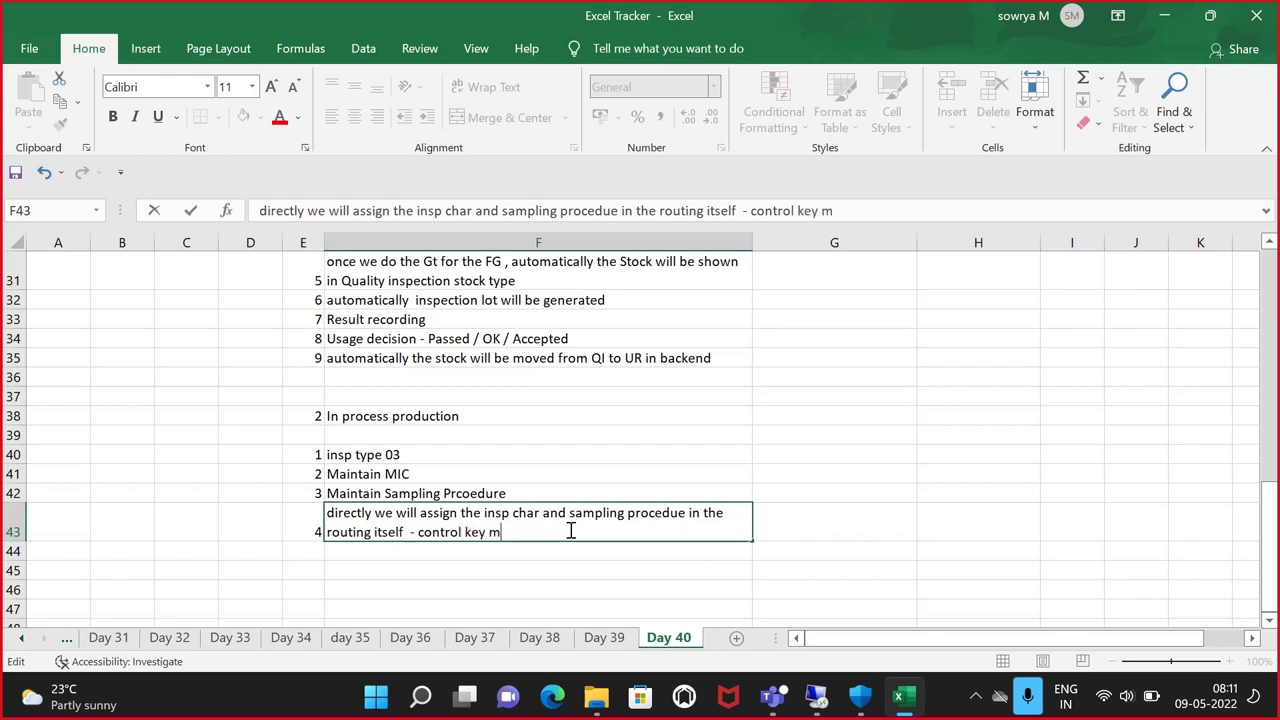
pyautogui.press('BackSpace')
pyautogui.write('st be PP04')
pyautogui.click(661, 413)
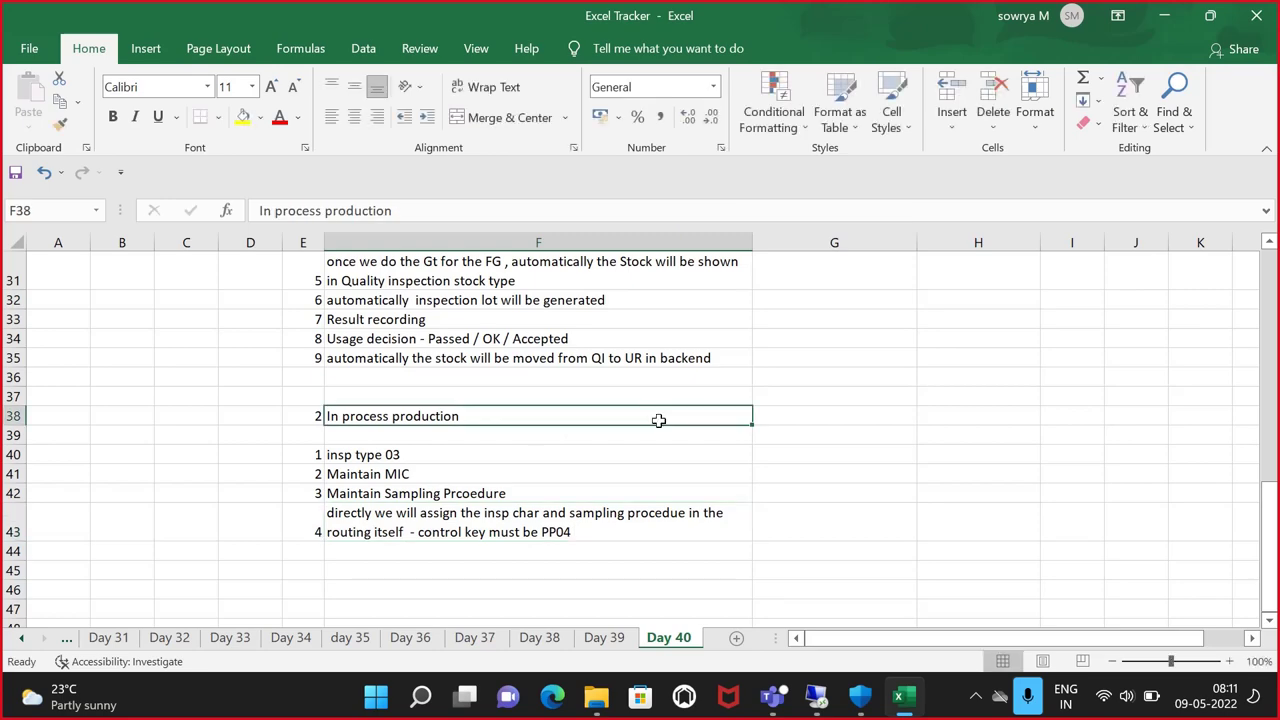
# Add item 5 in row 44 with the text "as soon as we release the prdo order - system will generate a insp lot"
pyautogui.scroll(-1, 660, 418)
pyautogui.click(309, 479)
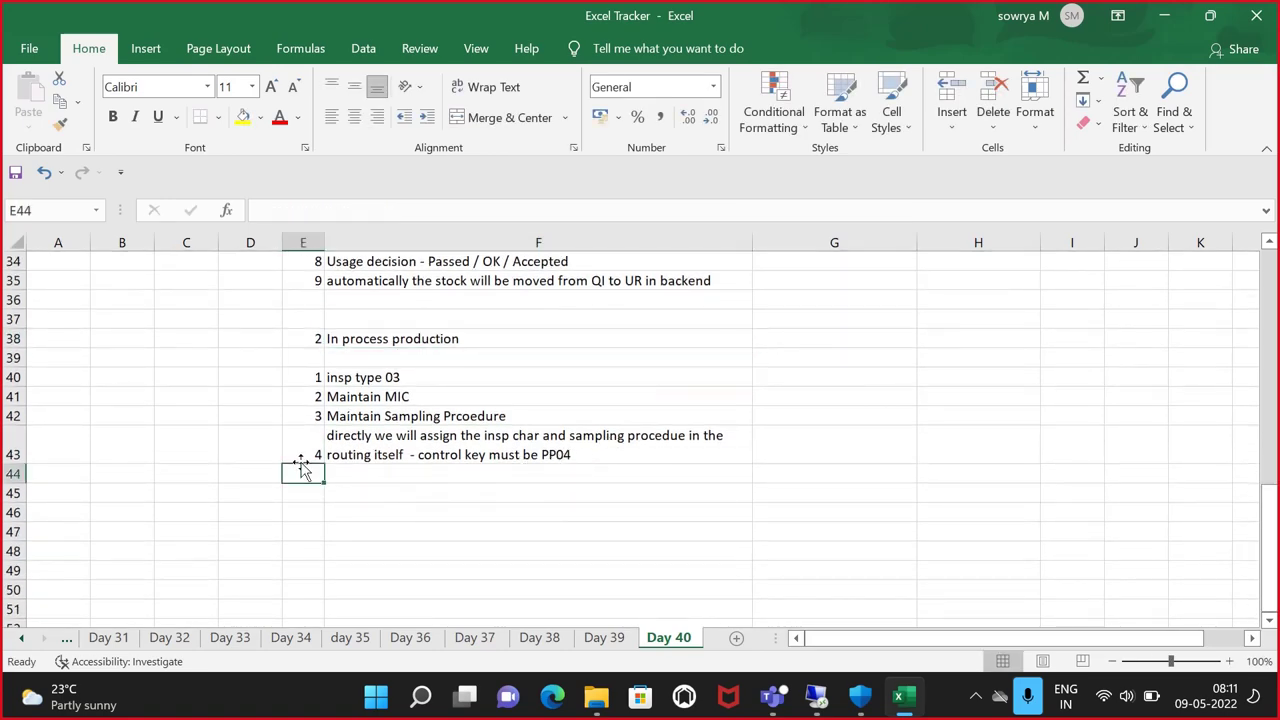
pyautogui.write('5')
pyautogui.click(376, 473)
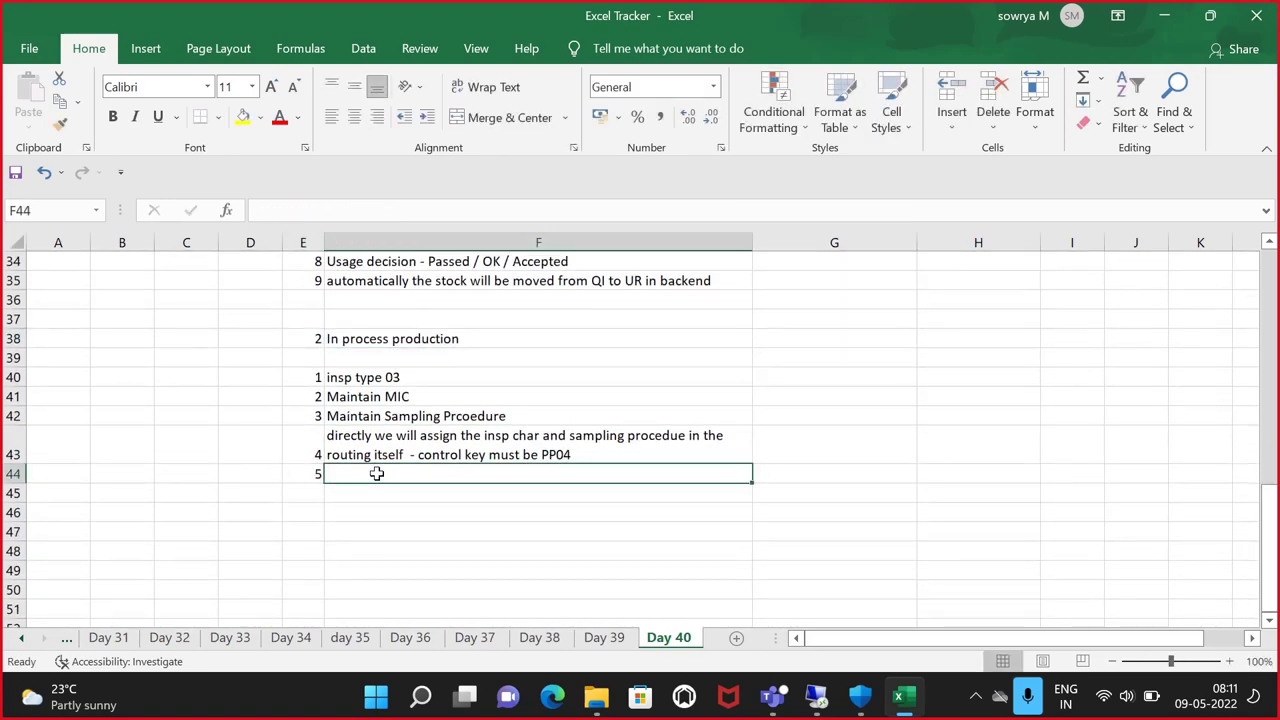
pyautogui.write('as s')
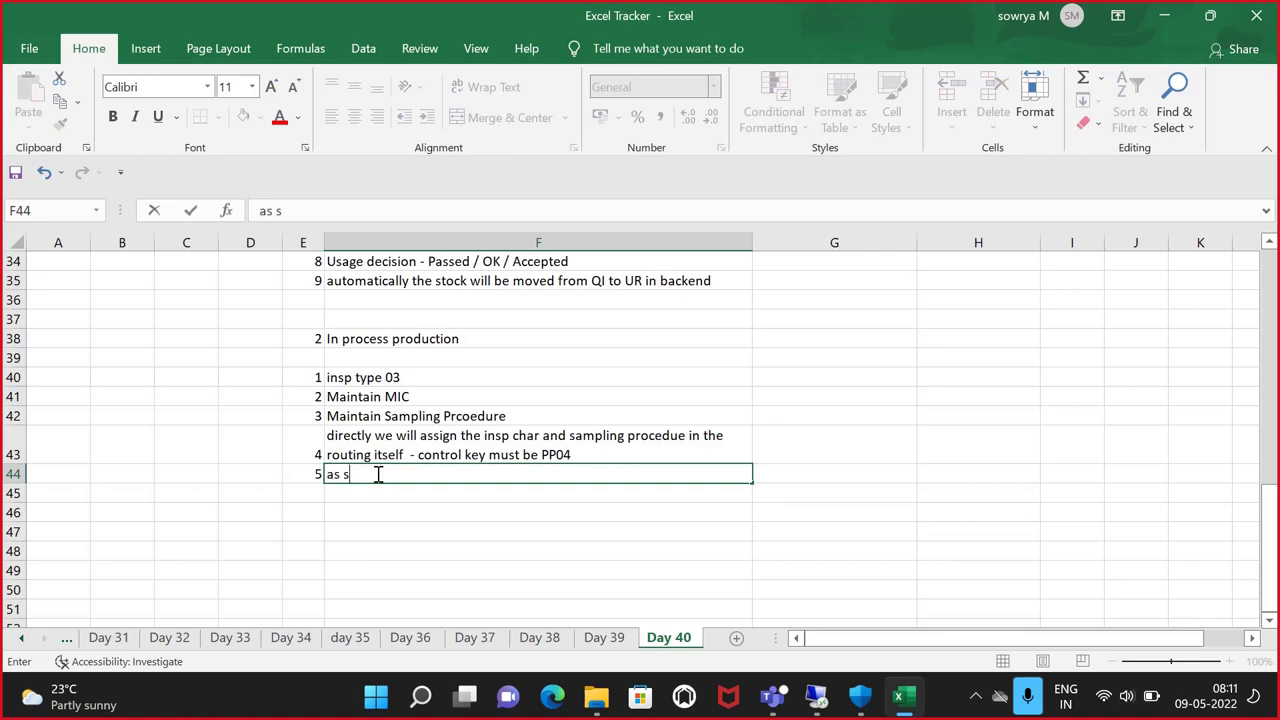
pyautogui.write('oon as we release ')
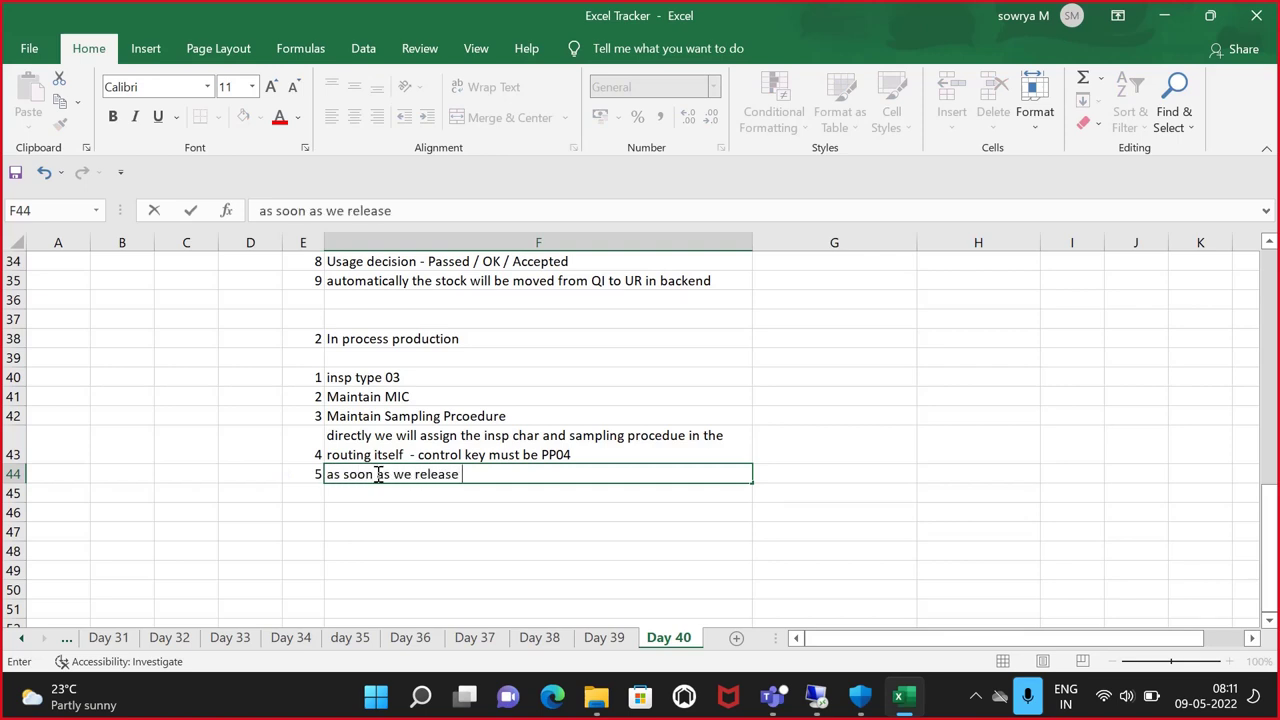
pyautogui.write('the prdo orde')
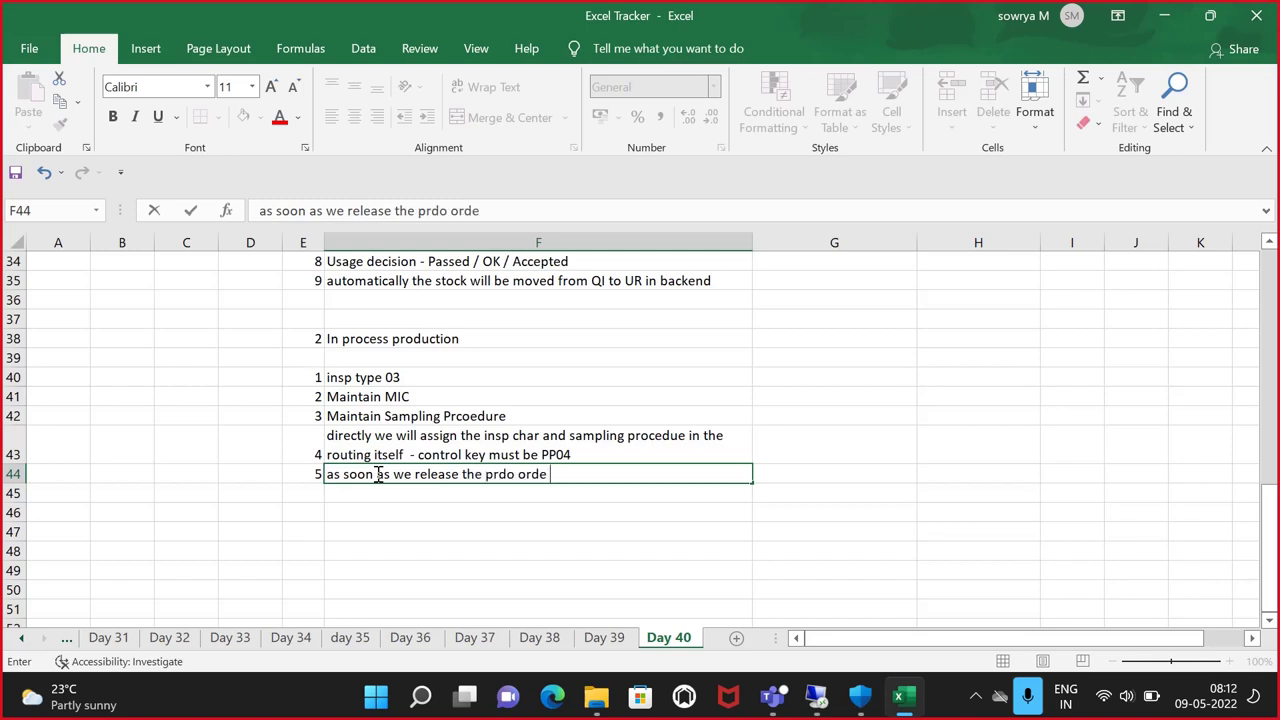
pyautogui.write('r - system wi')
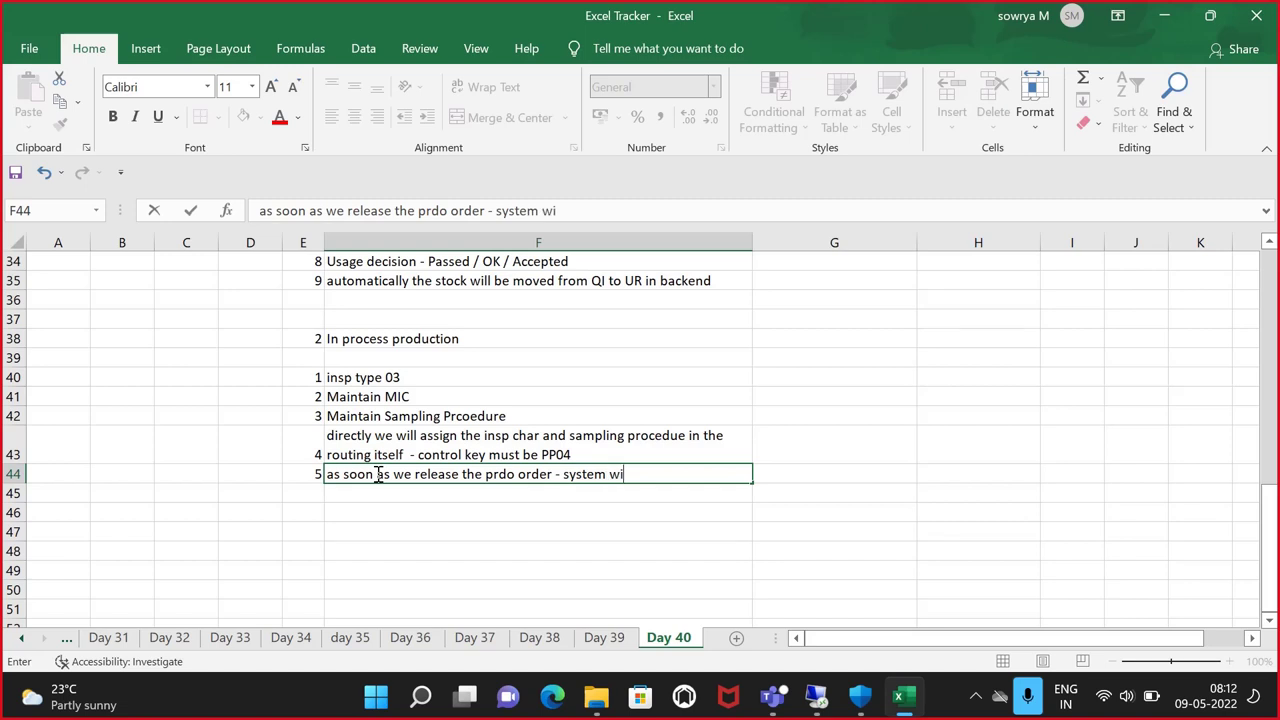
pyautogui.write('ll generate a insp ')
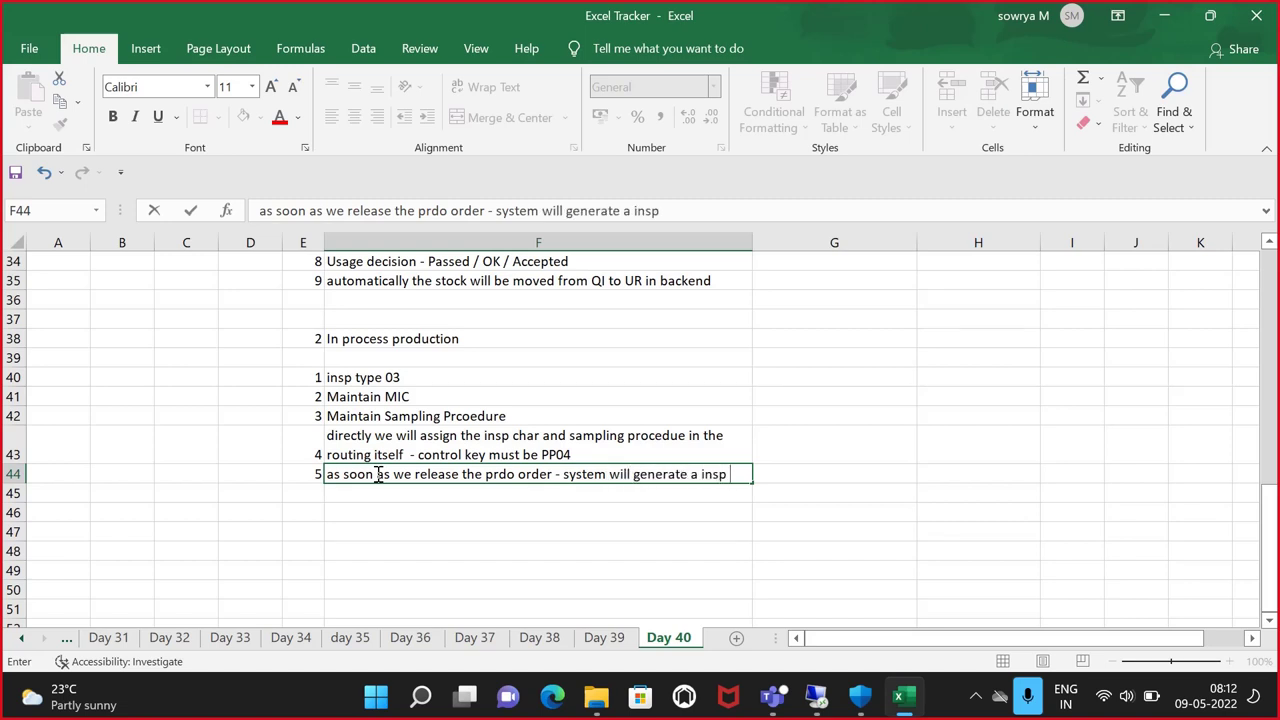
pyautogui.write('lot')
pyautogui.click(826, 428)
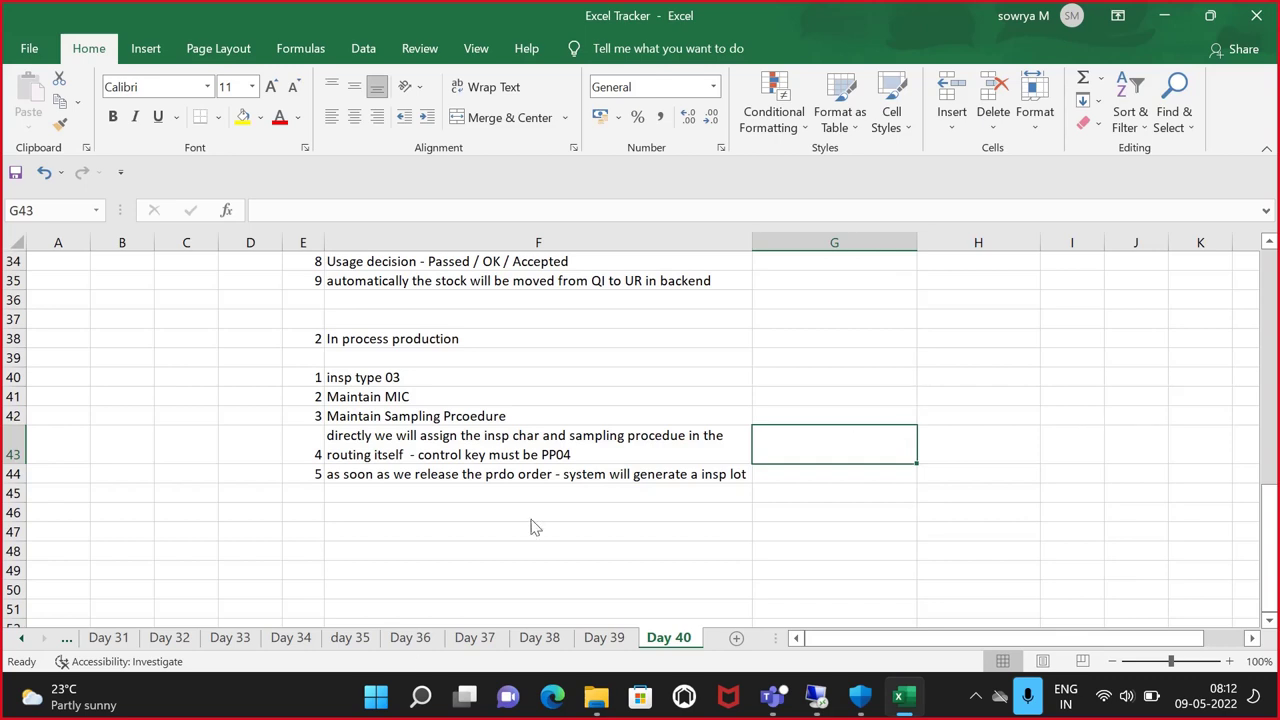
# Switch to the SAP session and open the routing operations of material 2923 in plant 1710 with transaction CA02
pyautogui.click(817, 697)
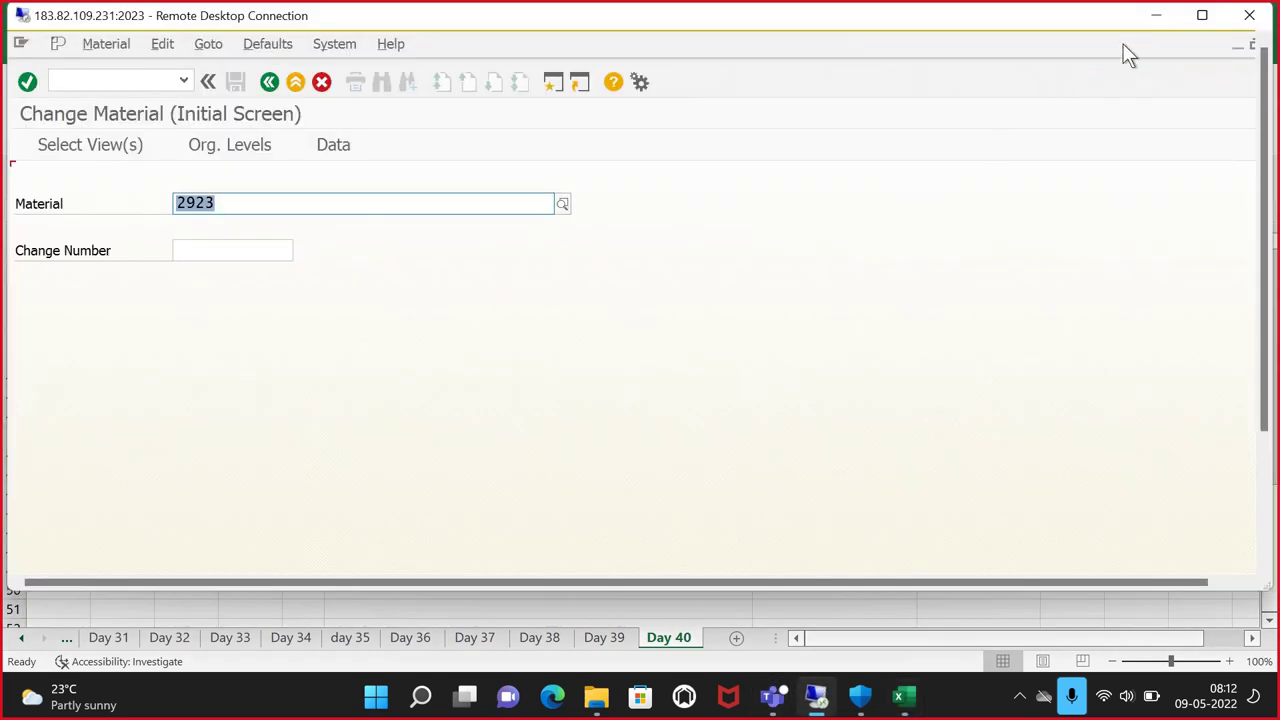
pyautogui.click(1202, 15)
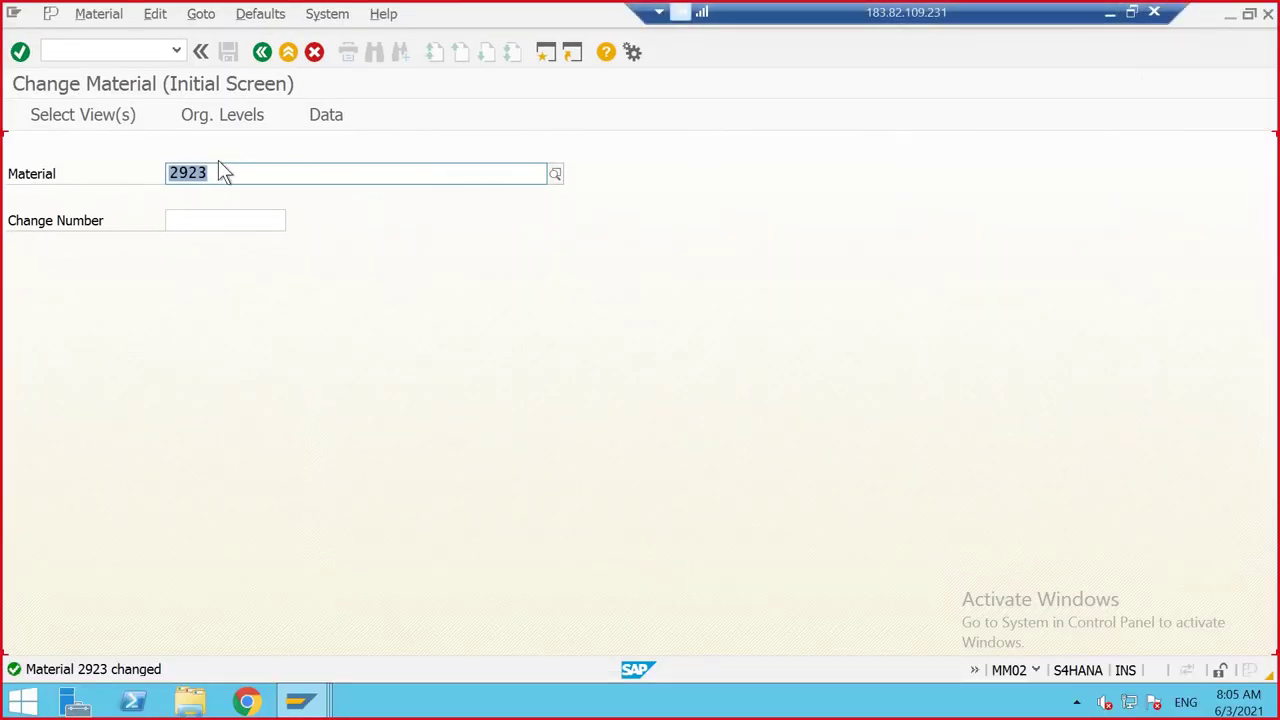
pyautogui.moveTo(211, 172); pyautogui.dragTo(160, 175)
pyautogui.click(96, 52)
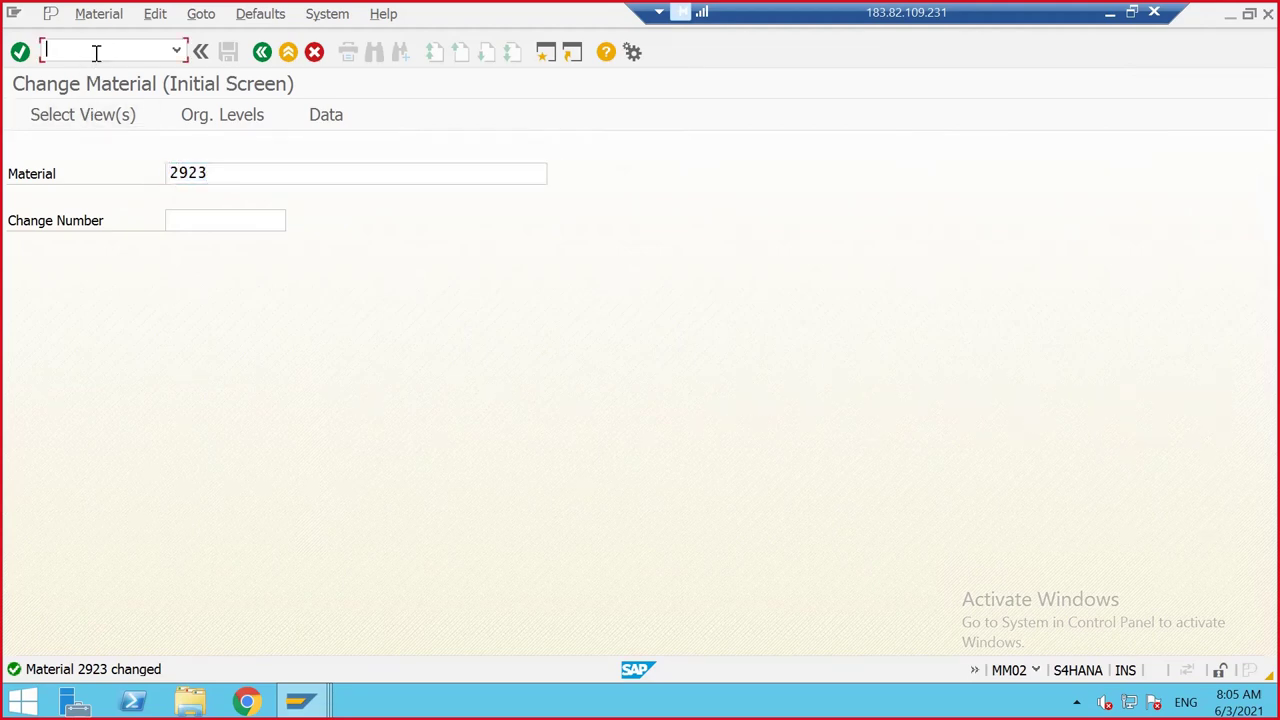
pyautogui.write('/nca02')
pyautogui.press('Return')
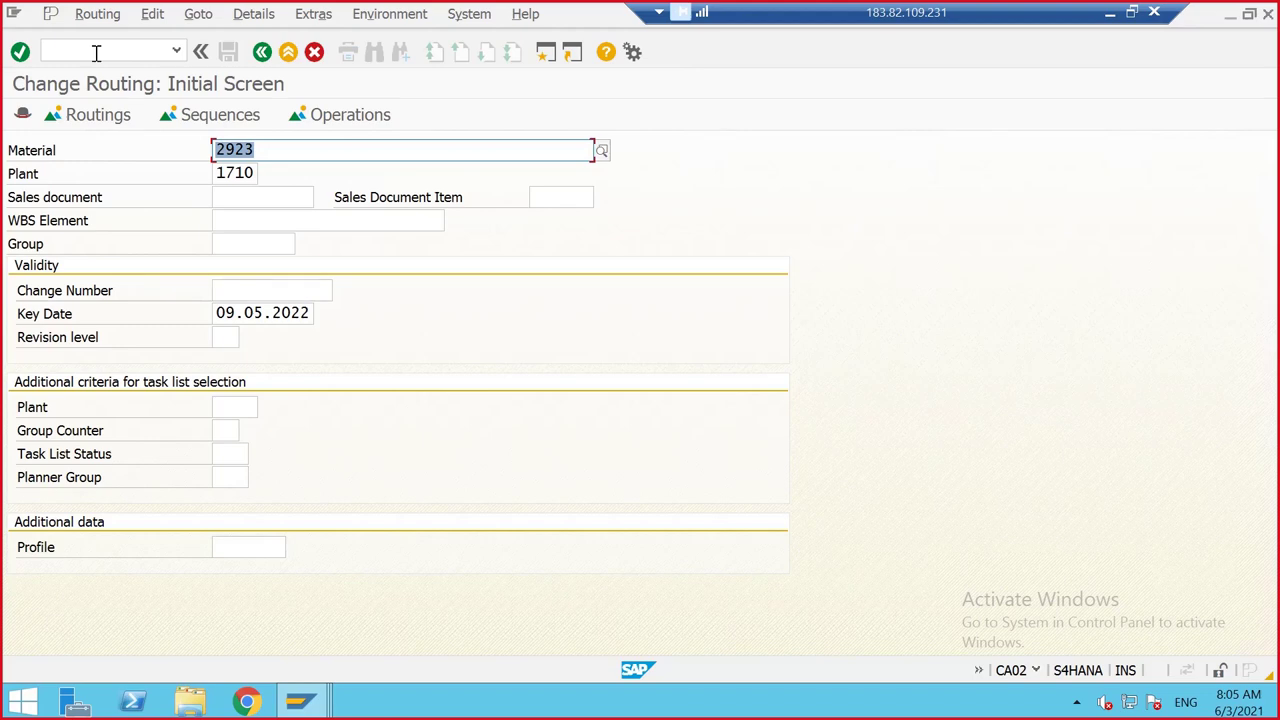
pyautogui.press('Return')
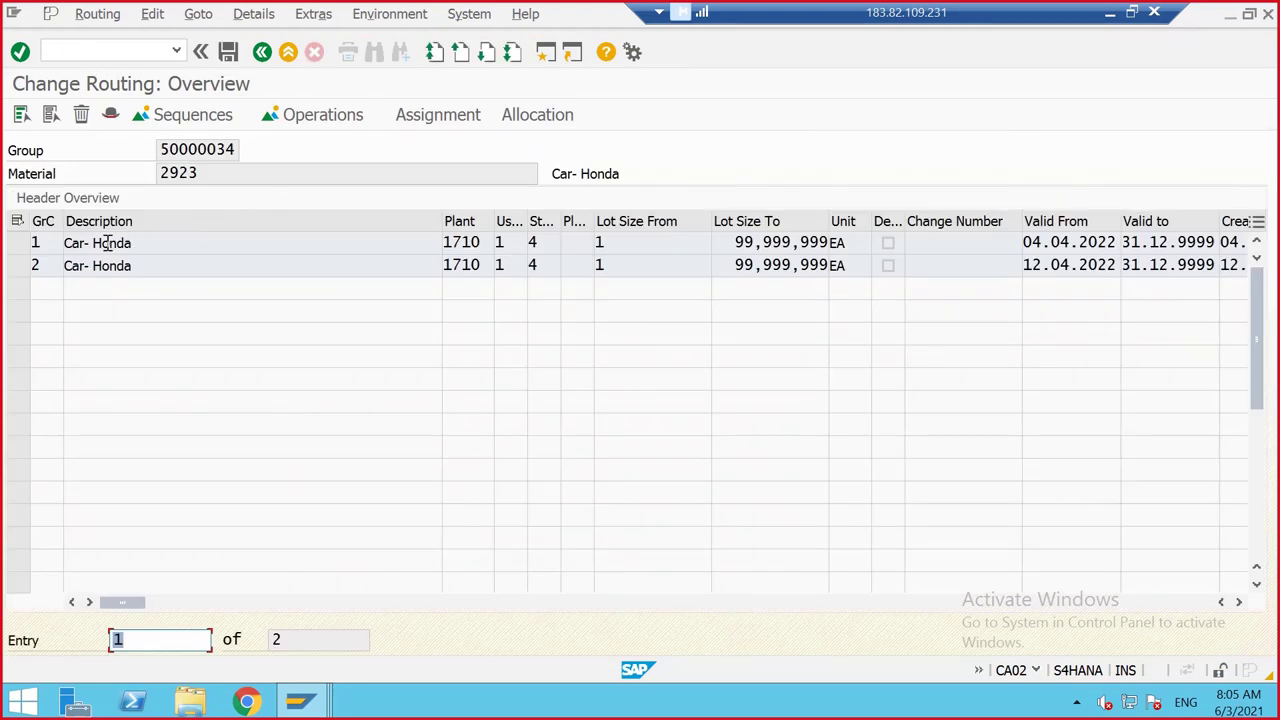
pyautogui.press('F5')
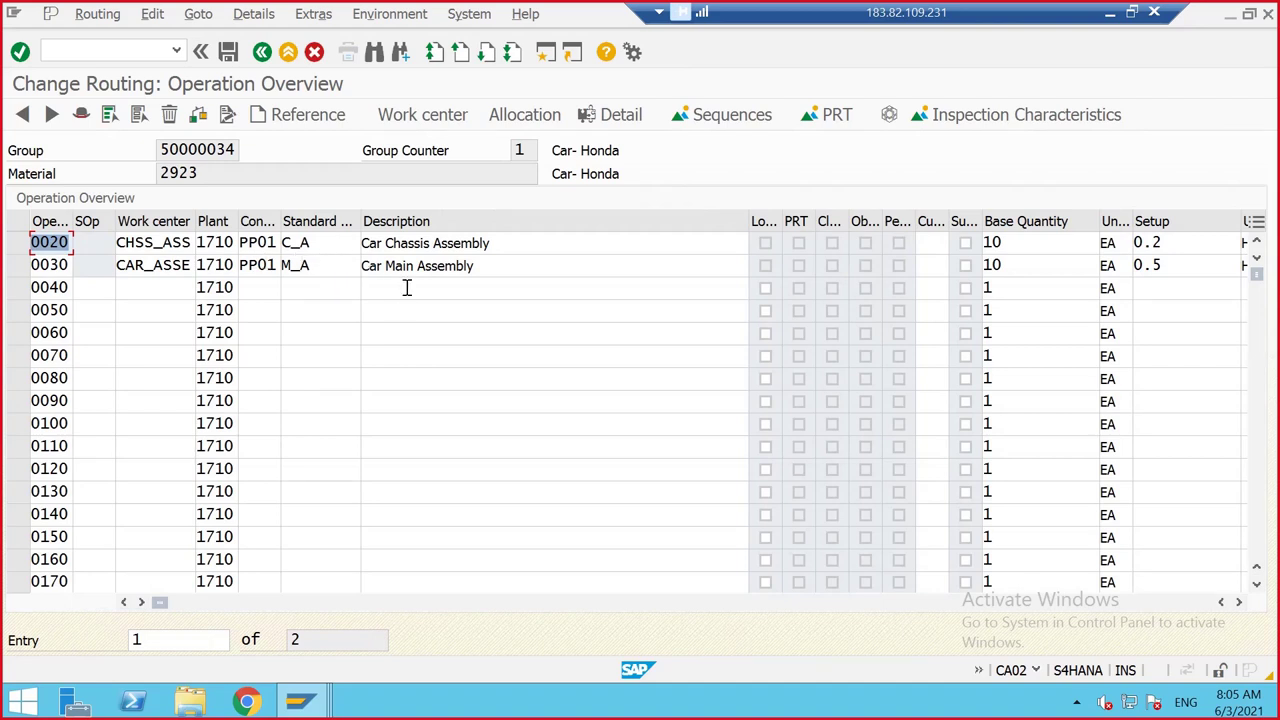
# Set the control key of operation 0030, Car Main Assembly, to PP04 (Routing - in-house prod. with check)
pyautogui.click(272, 266)
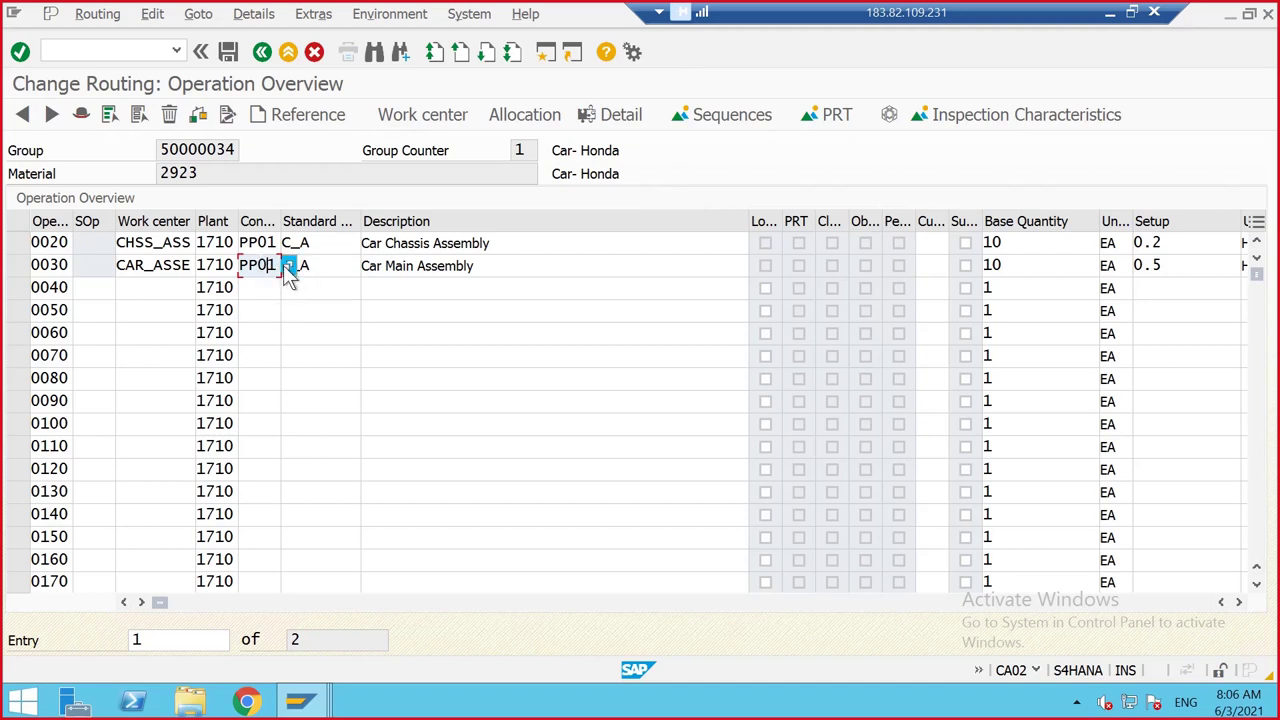
pyautogui.click(287, 266)
pyautogui.moveTo(334, 147); pyautogui.dragTo(606, 62)
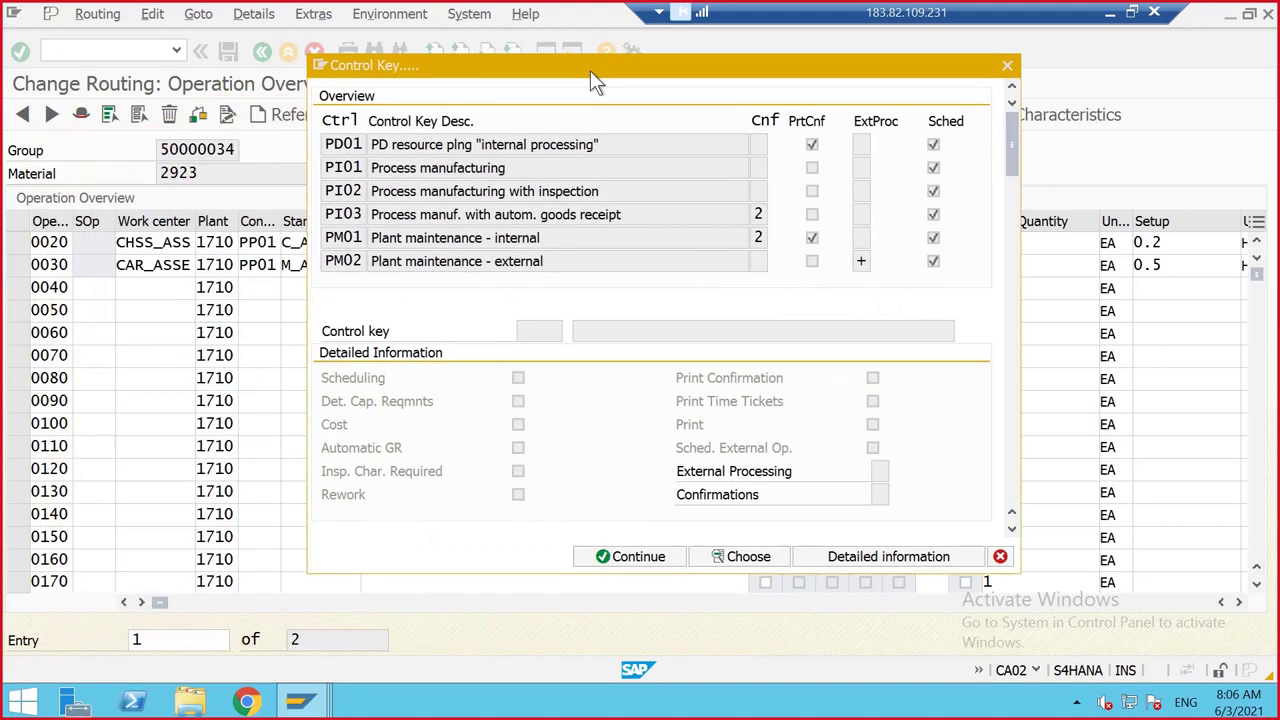
pyautogui.scroll(-1, 540, 212)
pyautogui.scroll(-4, 540, 212)
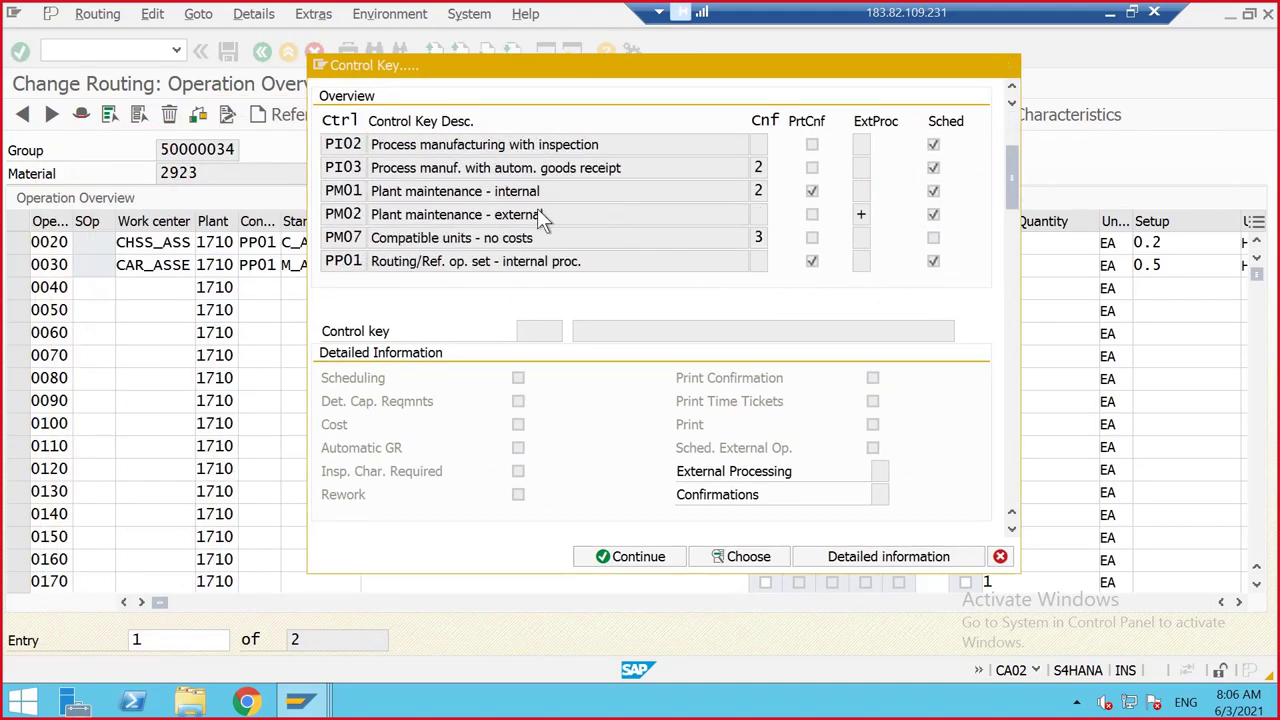
pyautogui.scroll(-1, 576, 206)
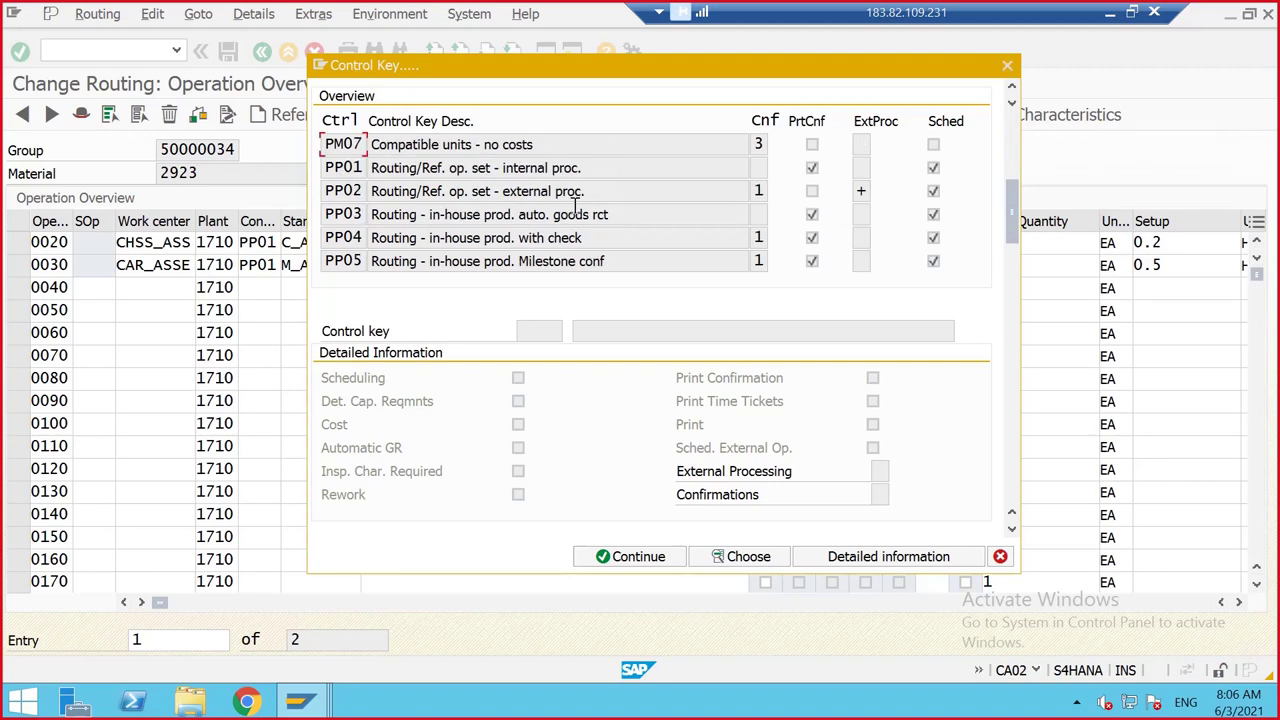
pyautogui.click(573, 238)
pyautogui.click(766, 562)
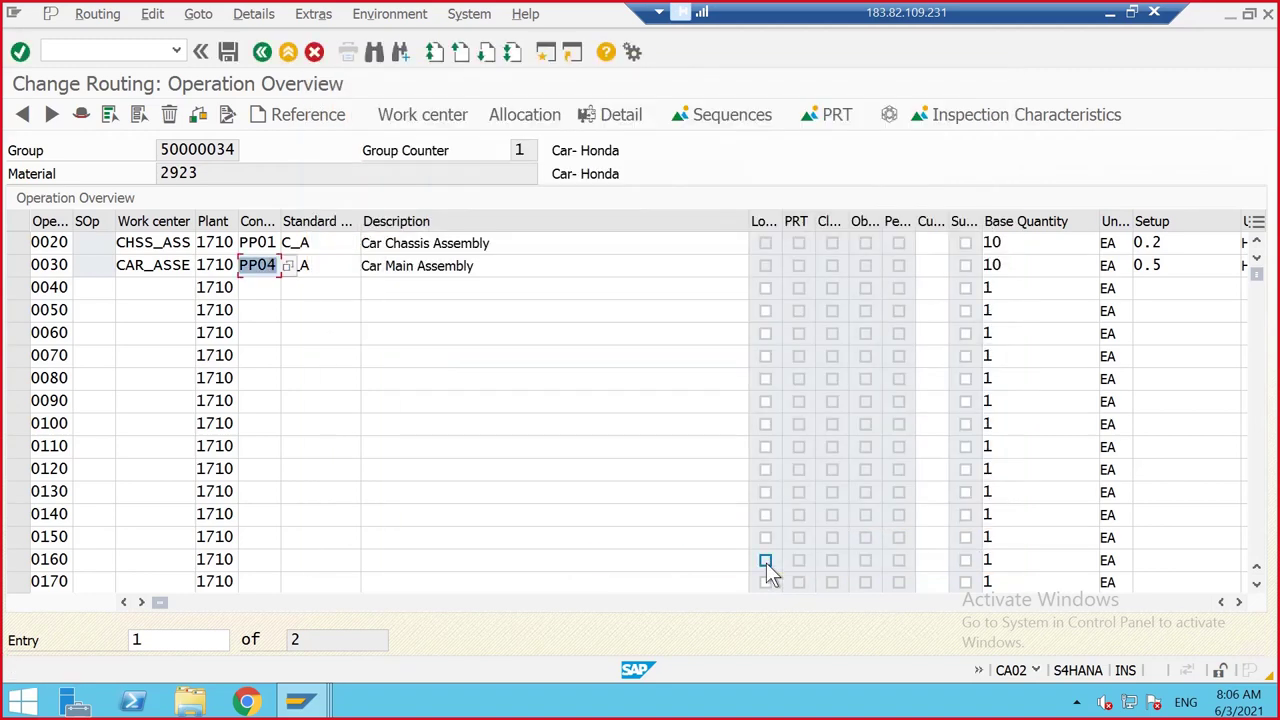
# Examine the detailed information of control key PP04, then close the control key list without another change
pyautogui.click(277, 266)
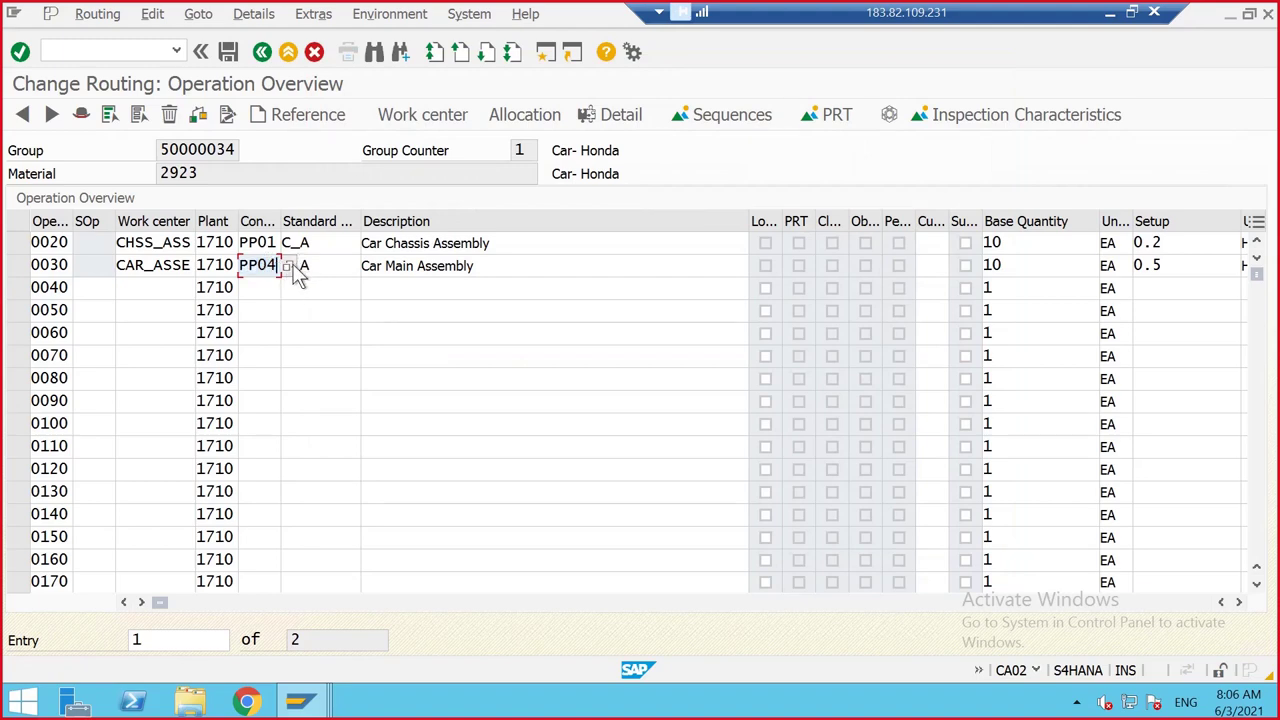
pyautogui.click(288, 266)
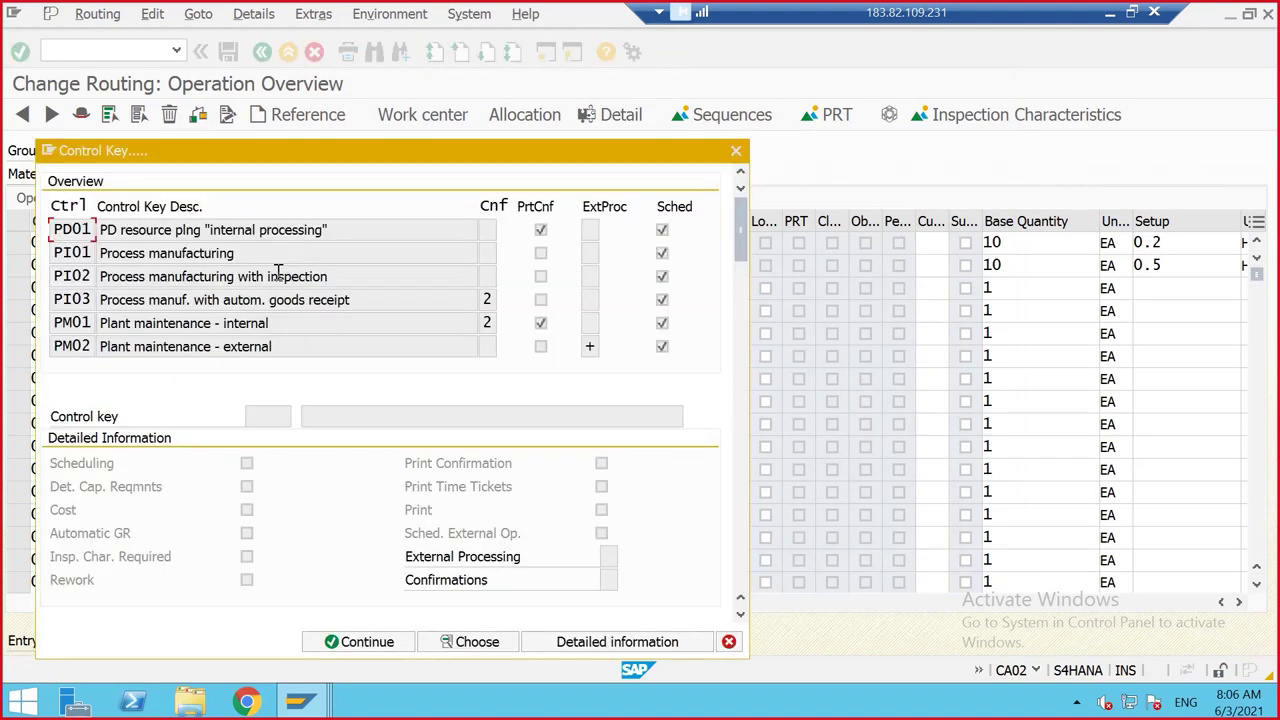
pyautogui.scroll(-4, 292, 270)
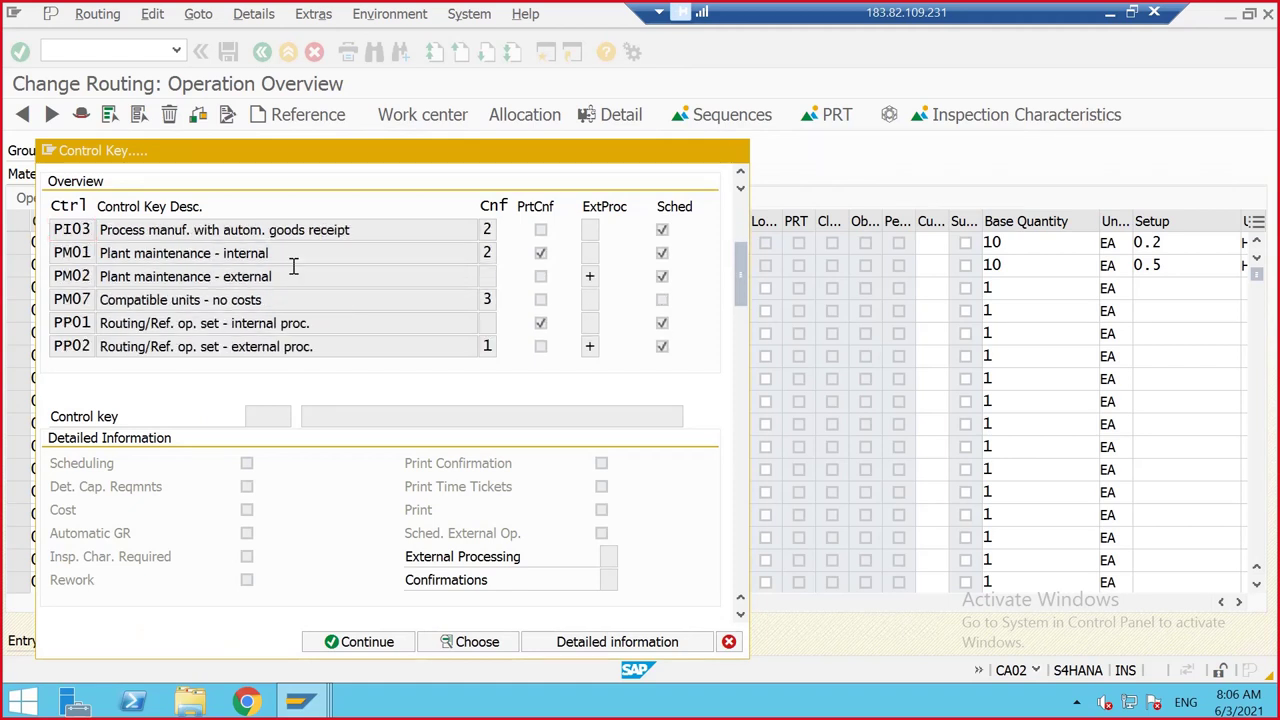
pyautogui.scroll(-1, 270, 290)
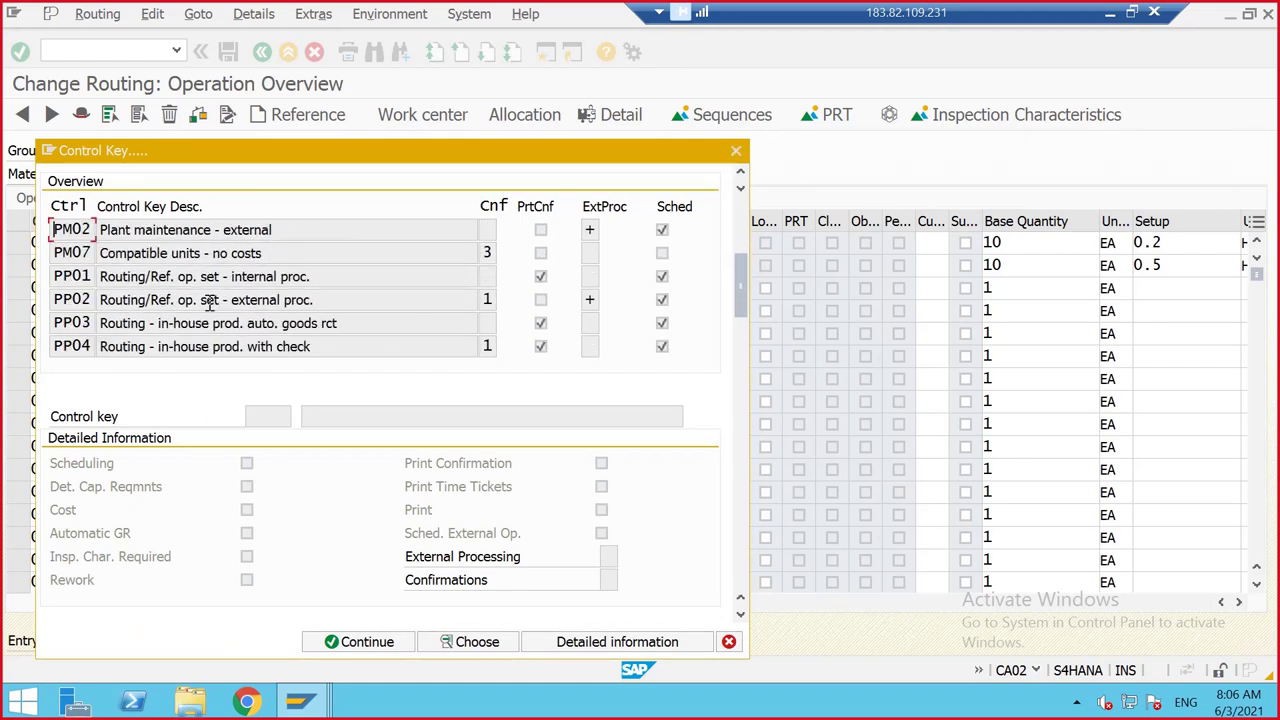
pyautogui.click(150, 346)
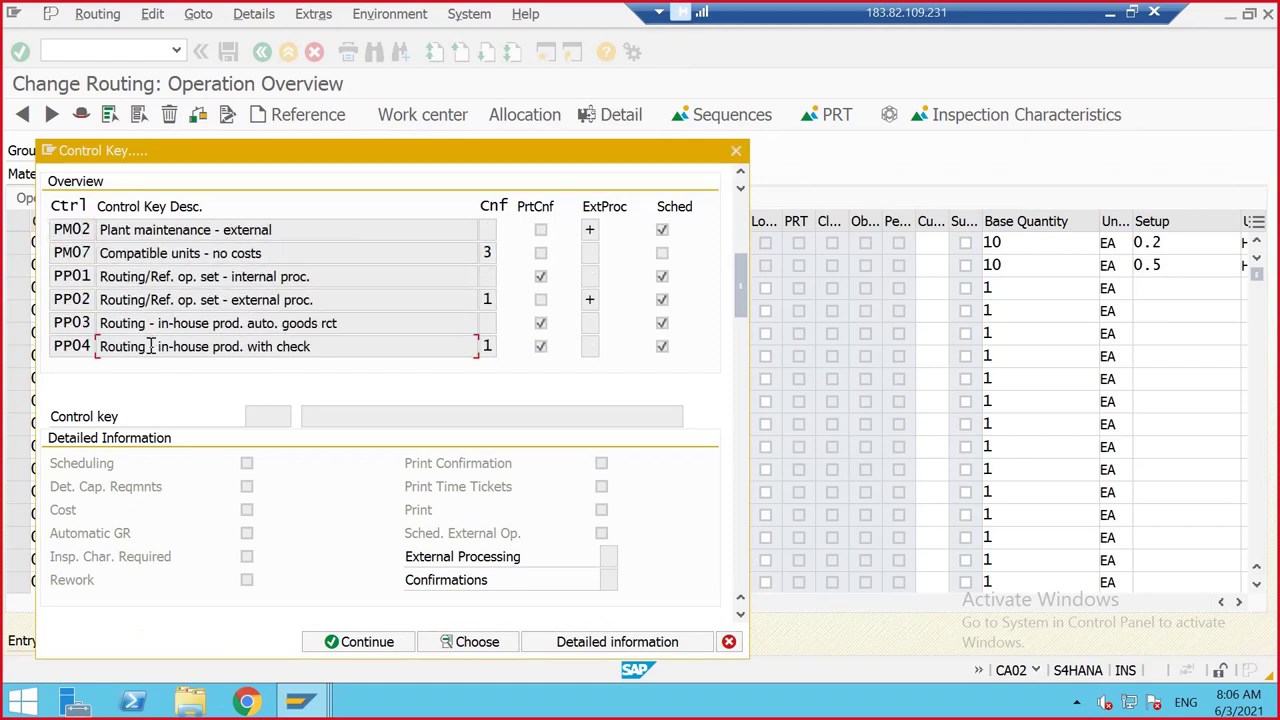
pyautogui.click(66, 346)
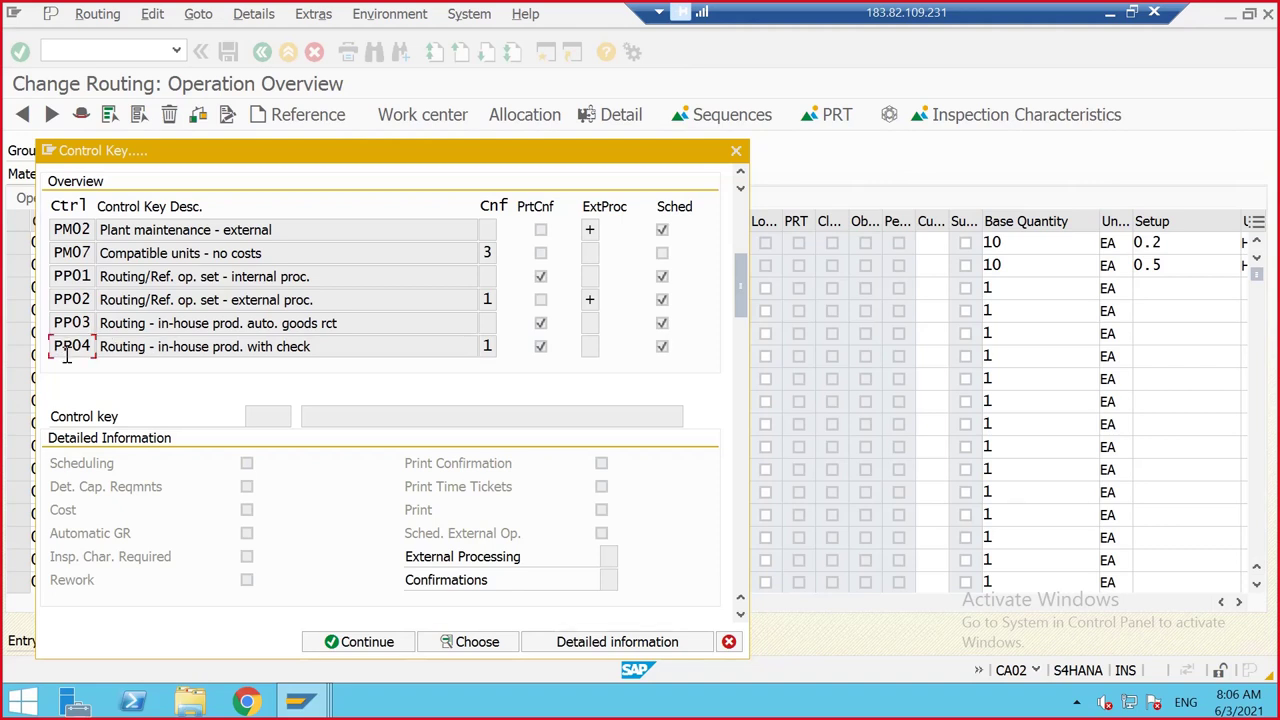
pyautogui.click(600, 645)
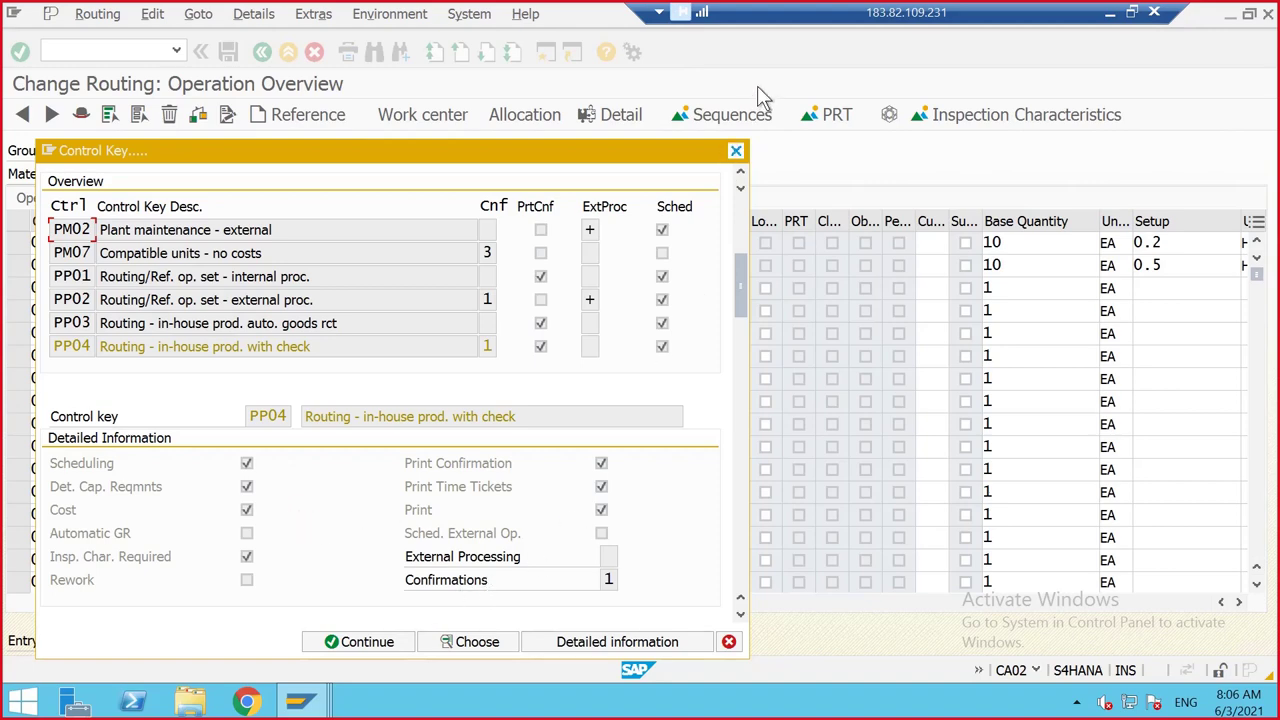
pyautogui.click(736, 152)
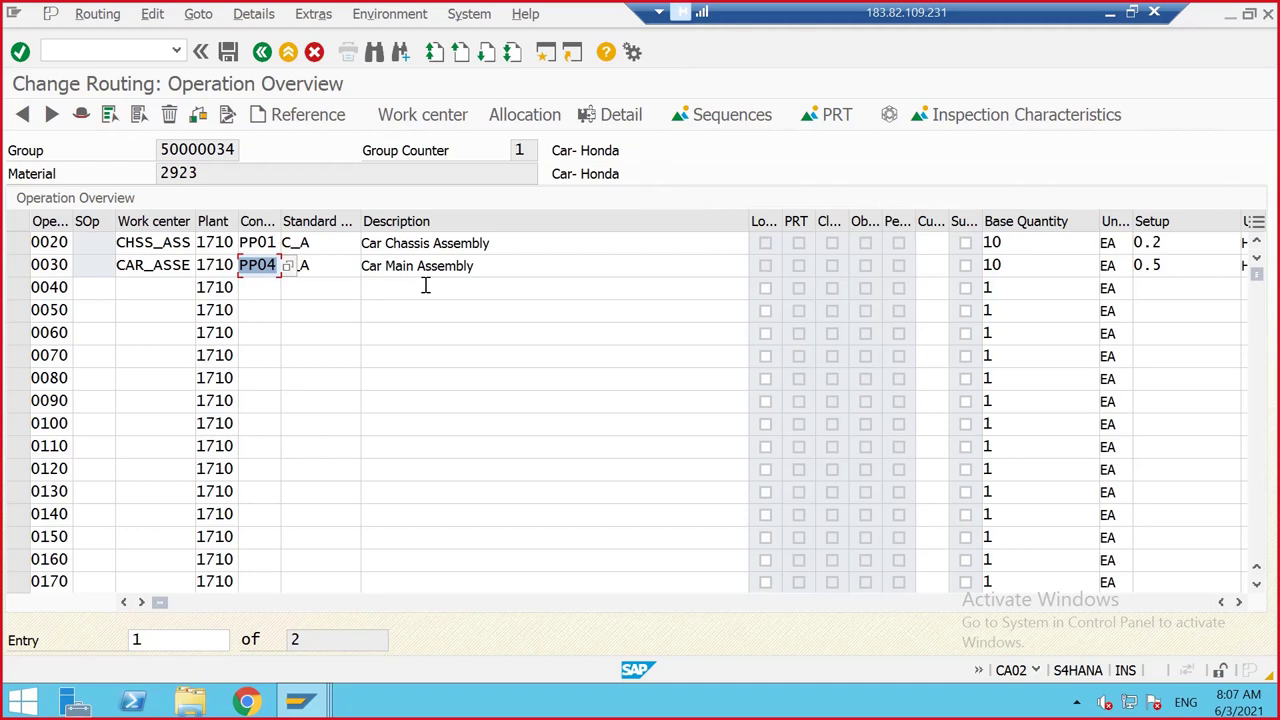
# Assign inspection characteristic COLOR, version 1, with sampling procedure SP_1710 to operation 0030 and save the routing
pyautogui.click(18, 266)
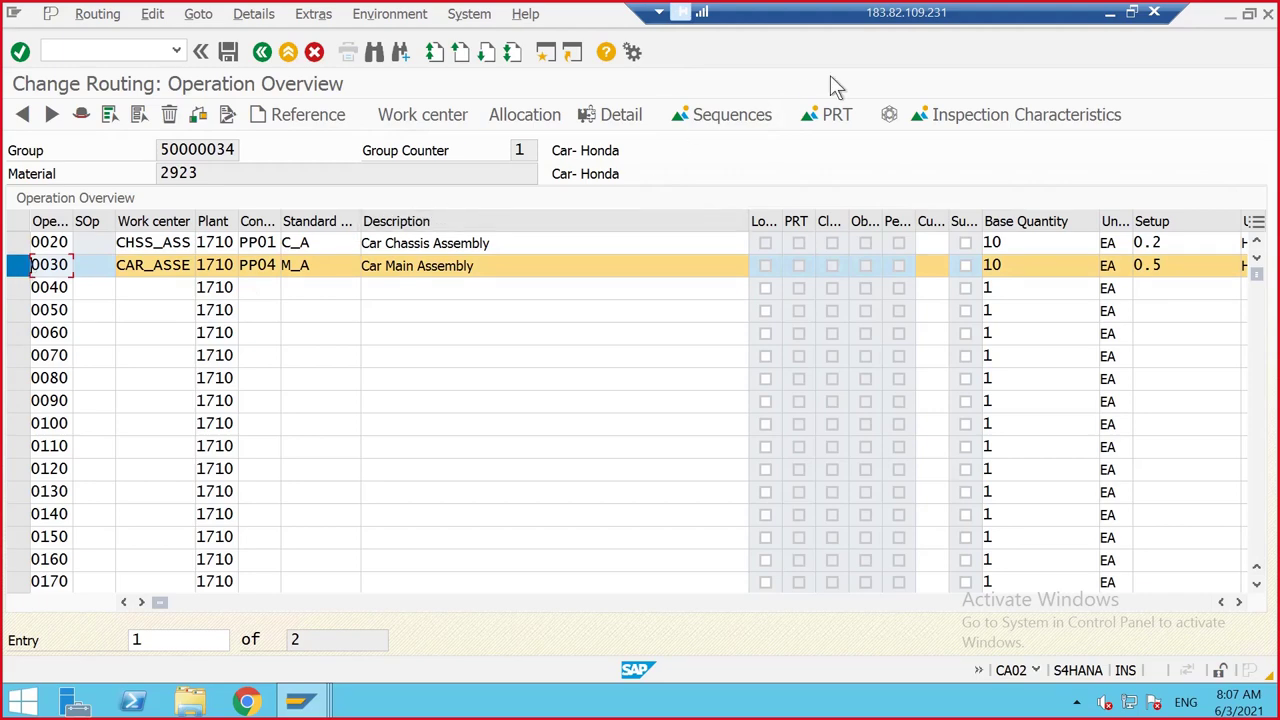
pyautogui.click(1011, 119)
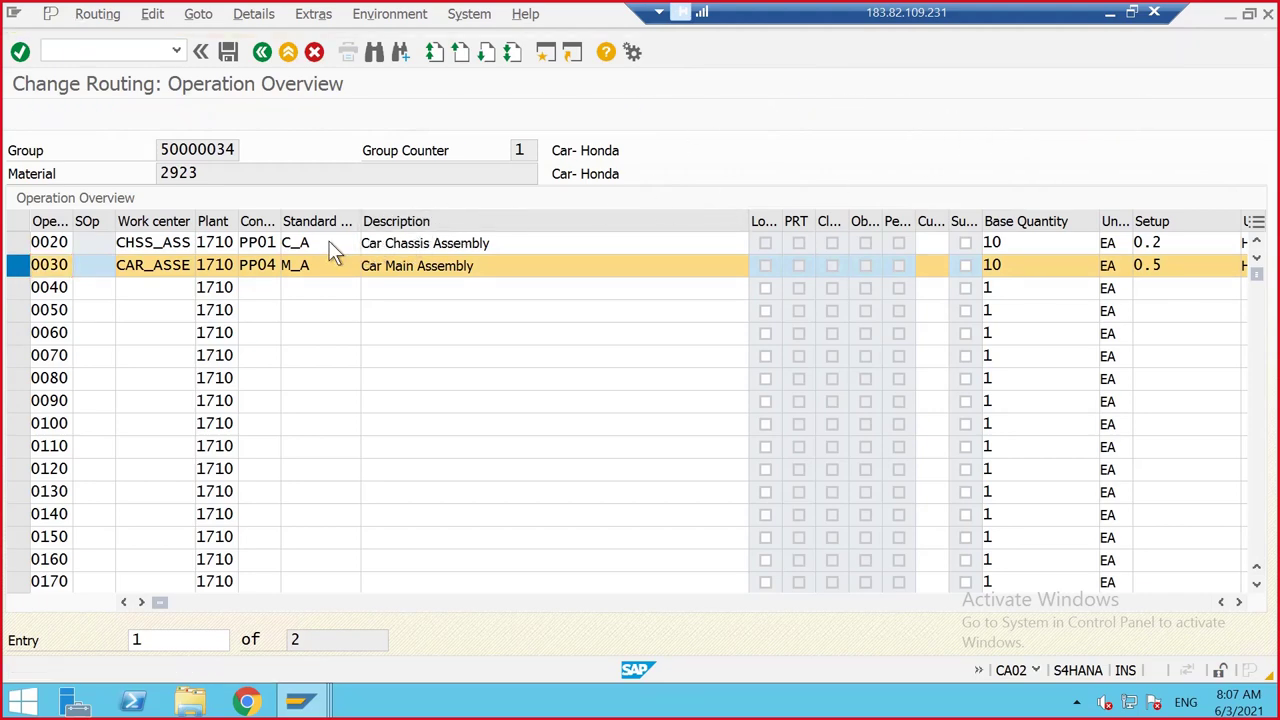
pyautogui.click(226, 265)
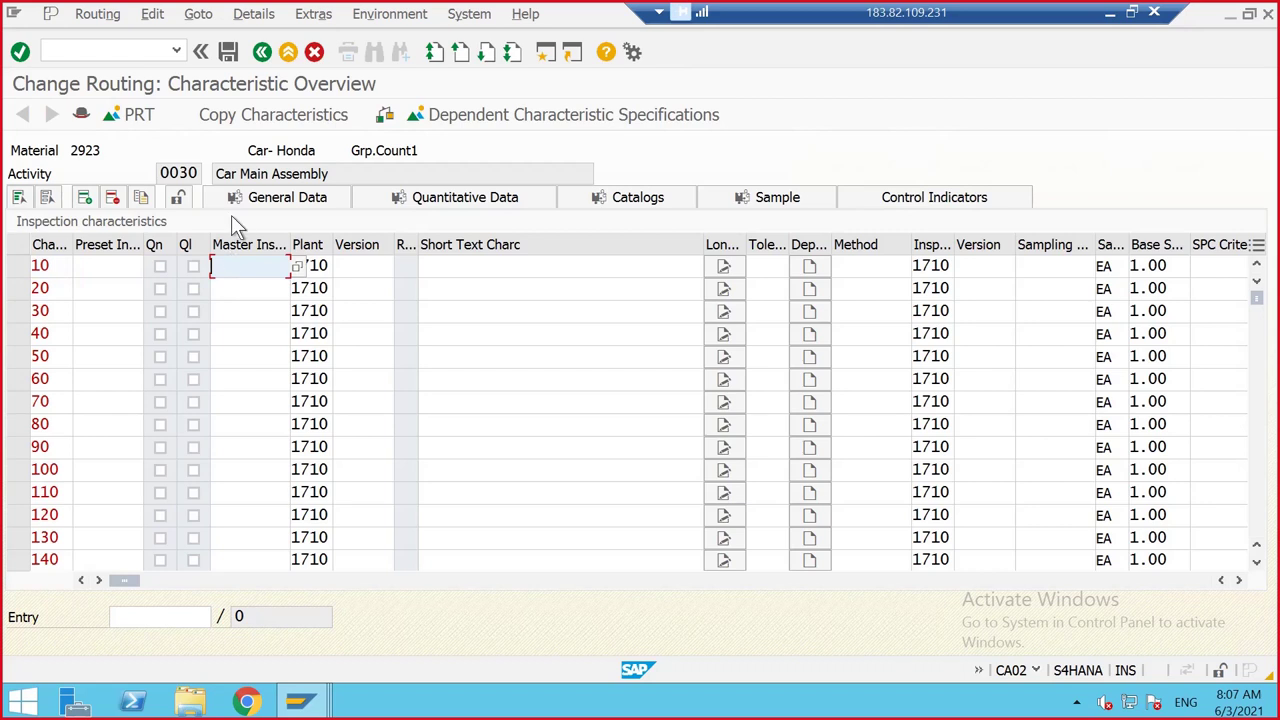
pyautogui.click(250, 288)
pyautogui.click(348, 265)
pyautogui.click(358, 286)
pyautogui.click(1038, 266)
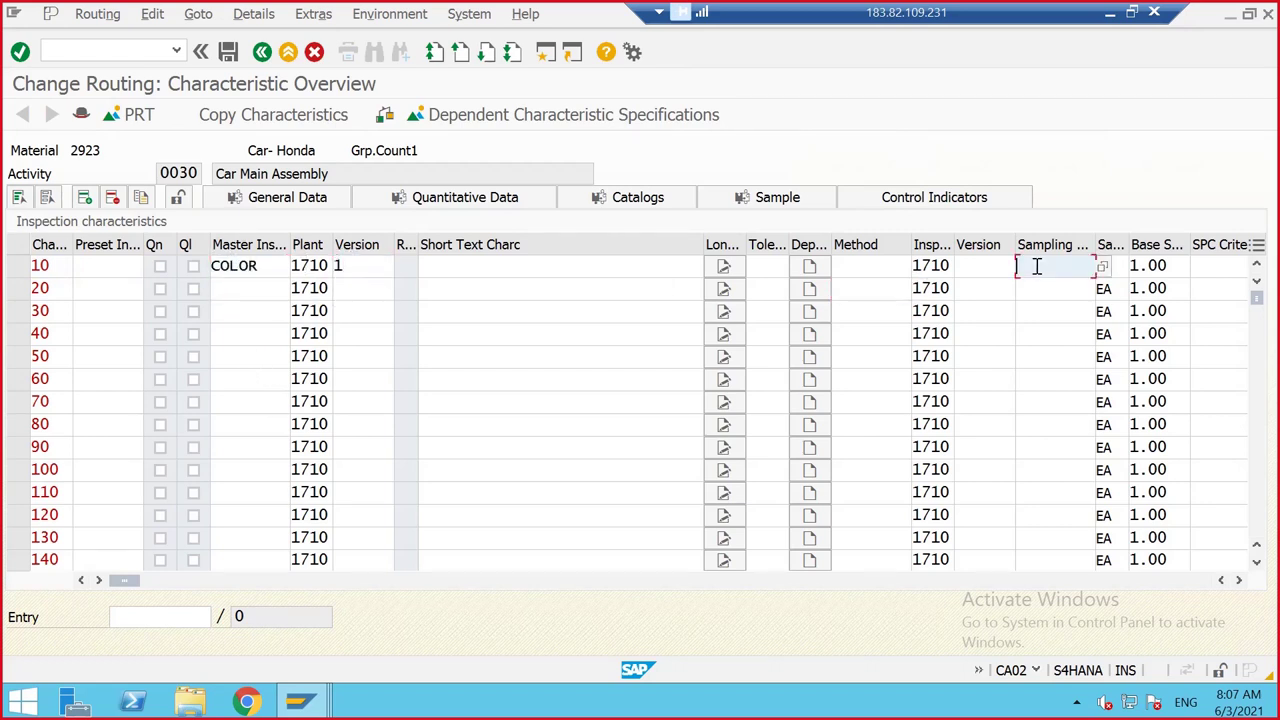
pyautogui.click(1045, 288)
pyautogui.press('Return')
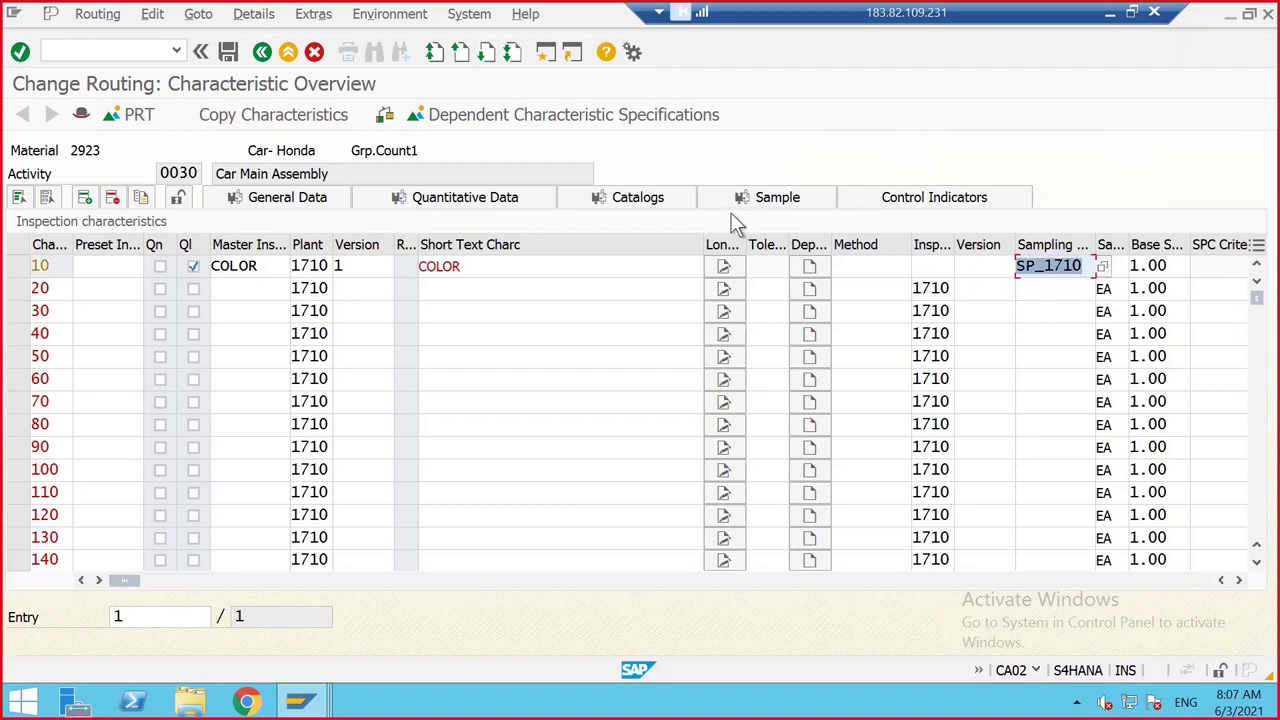
pyautogui.click(229, 55)
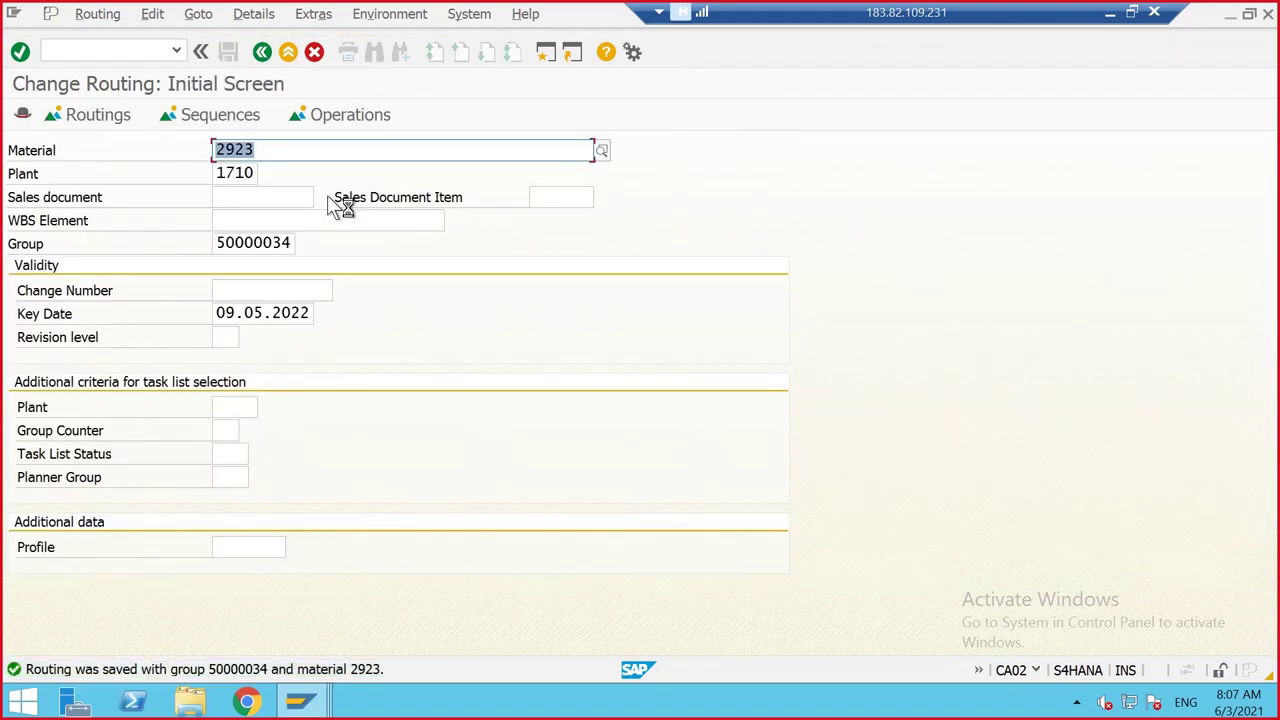
# Start a new production order with transaction CO01 for material 2923, plant 1710 and order type PP01
pyautogui.click(134, 56)
pyautogui.write('/')
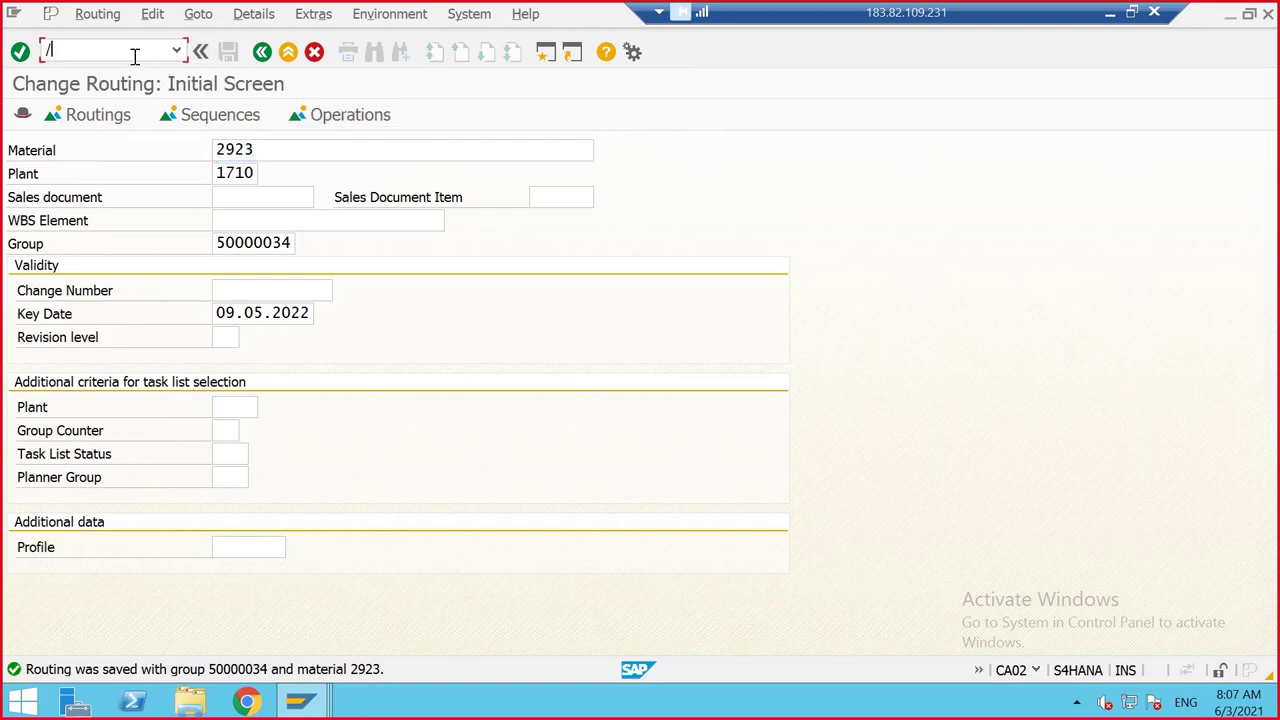
pyautogui.write('nco01')
pyautogui.press('Return')
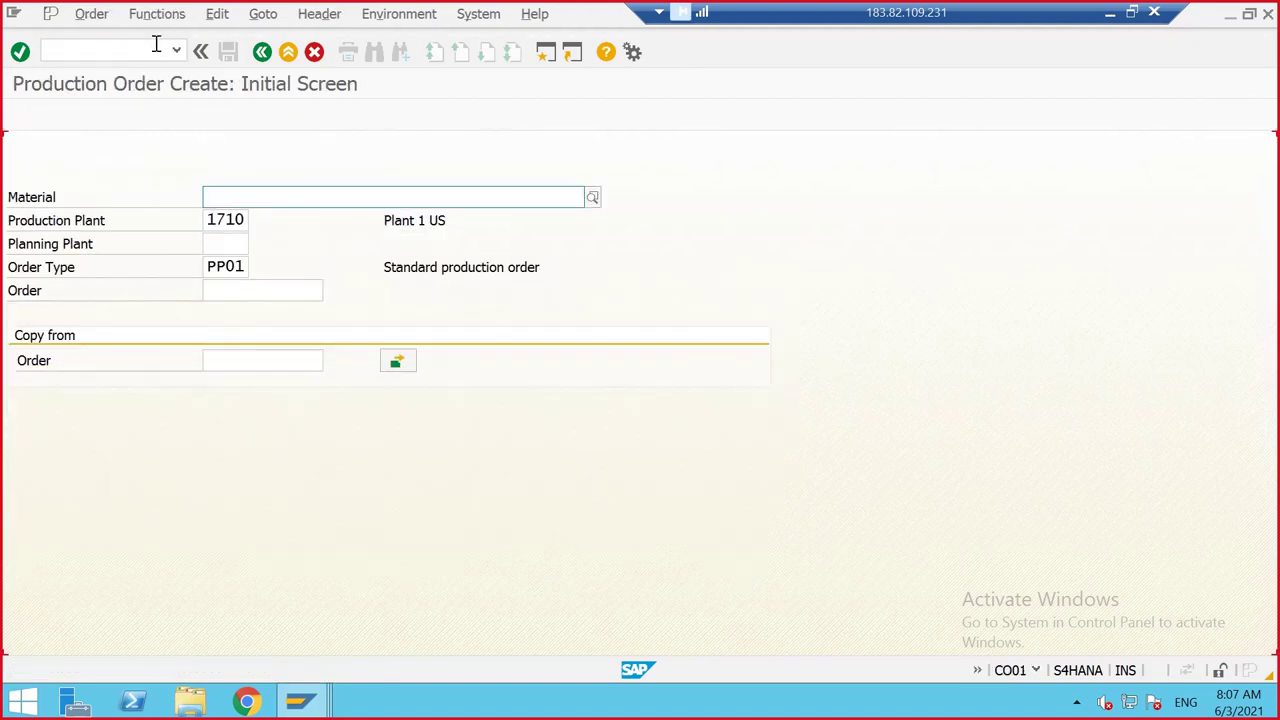
pyautogui.click(211, 197)
pyautogui.click(231, 249)
pyautogui.press('Return')
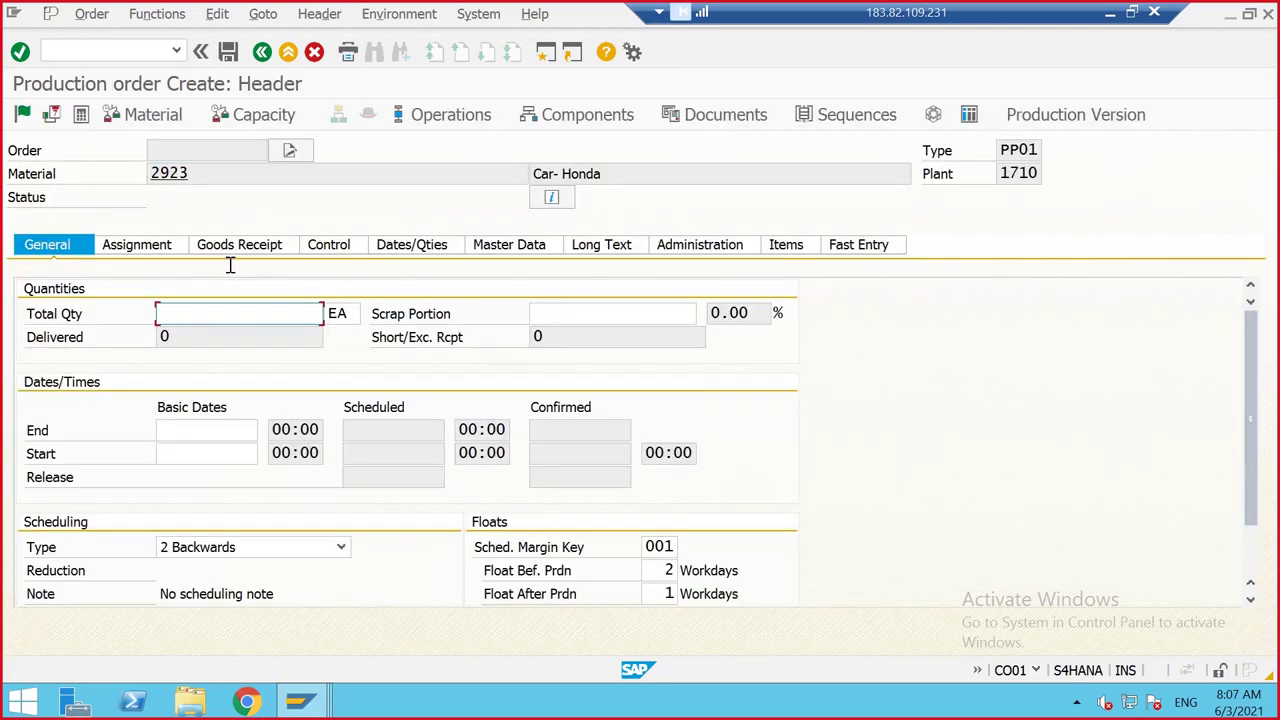
# Set the order's total quantity to 600 EA and its scheduling type to Current date
pyautogui.write('600')
pyautogui.scroll(-1, 244, 515)
pyautogui.click(268, 478)
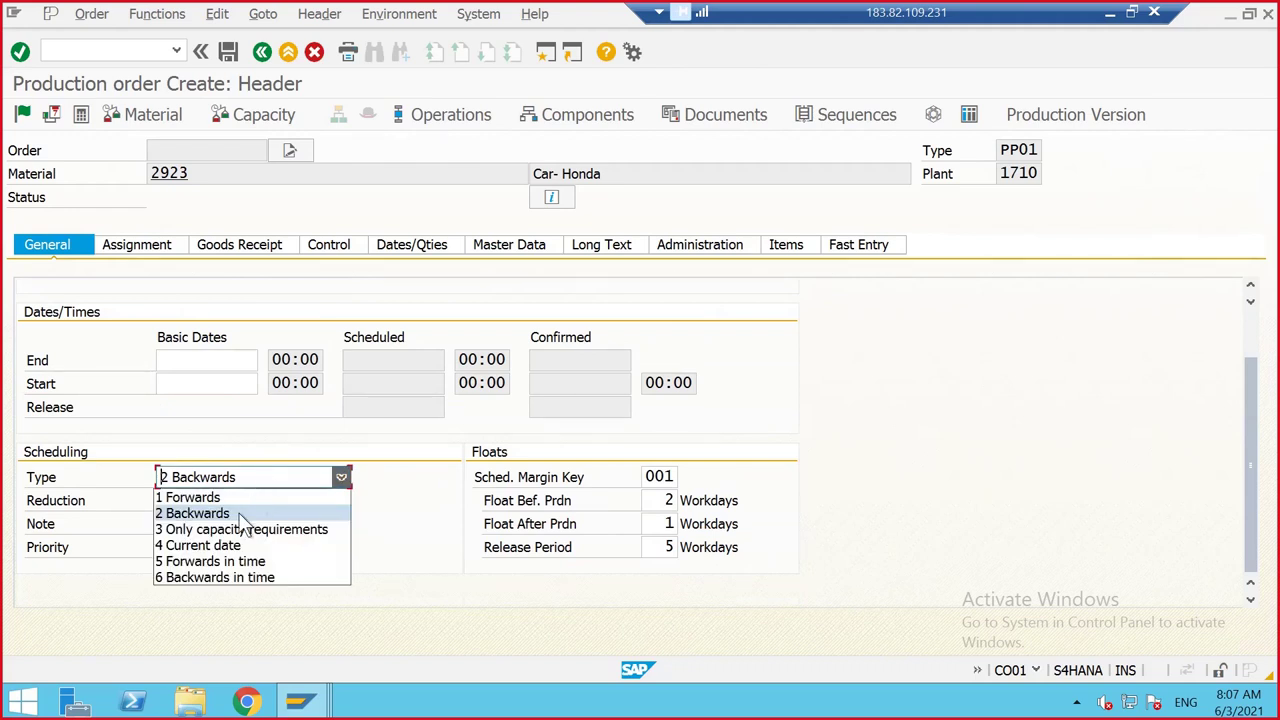
pyautogui.click(228, 546)
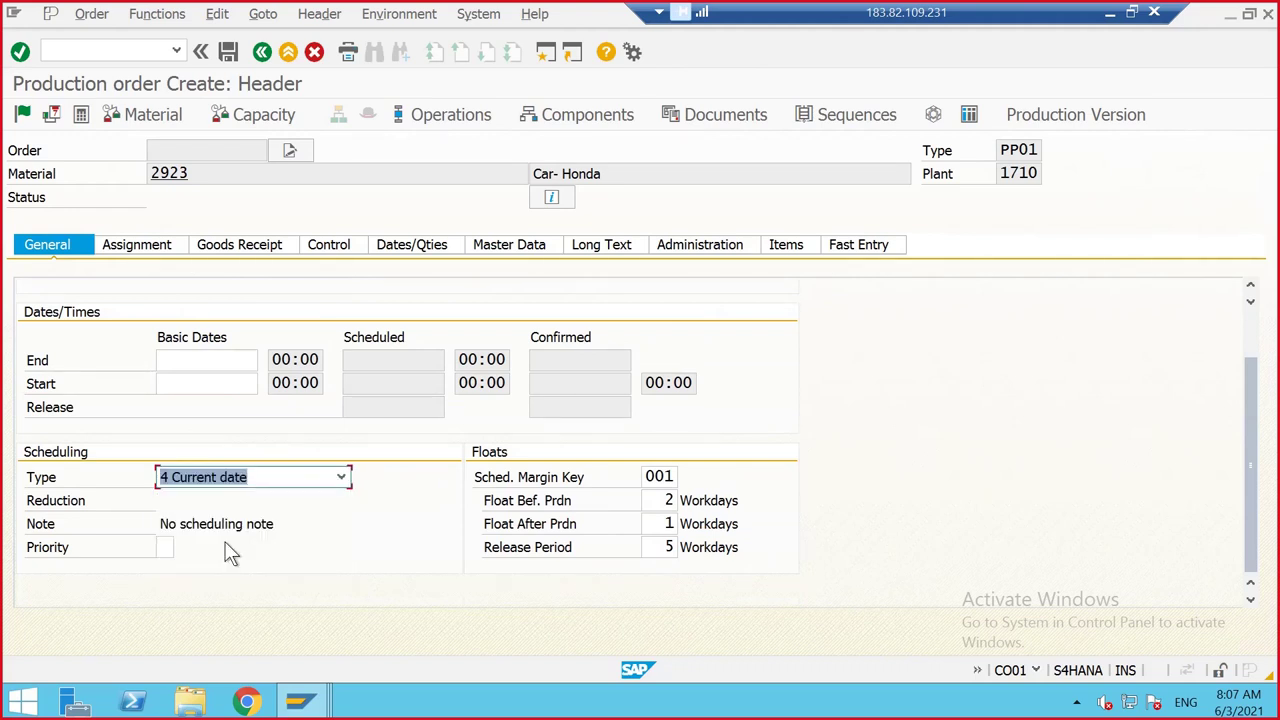
pyautogui.press('Return')
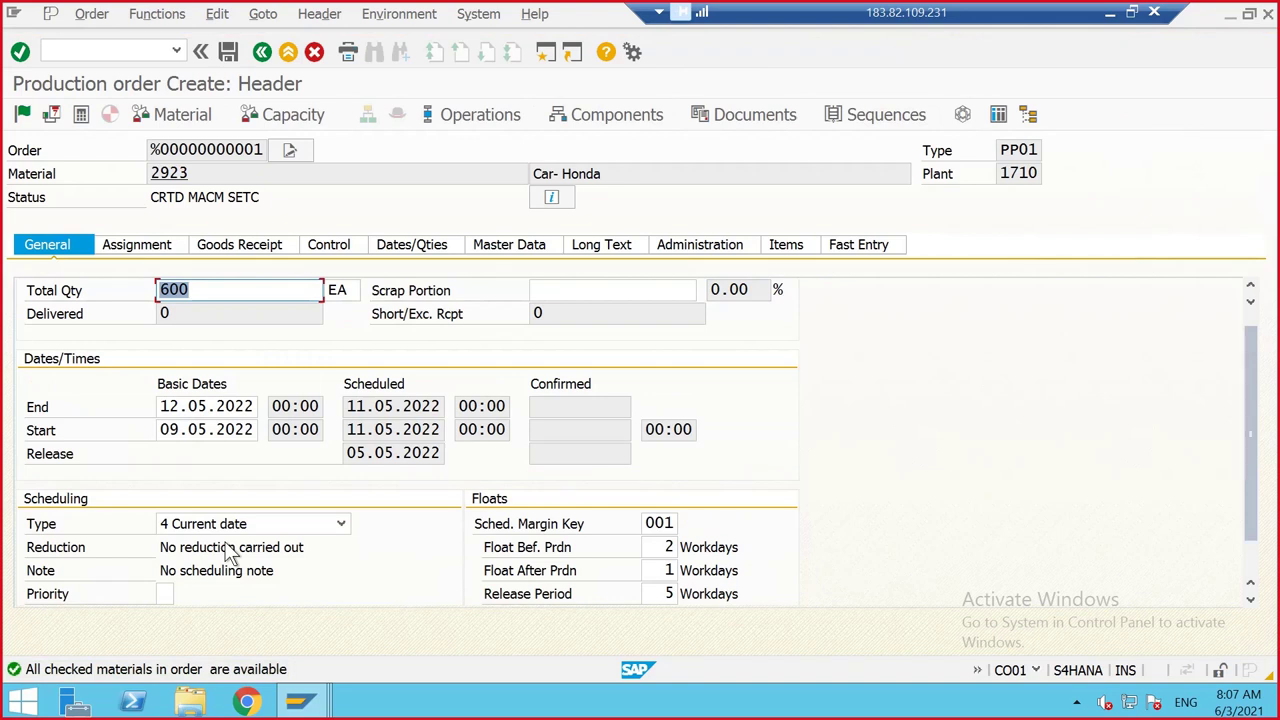
# Check the inspection lot field in the order's assignment data, then release the production order despite the missing profit center
pyautogui.click(137, 252)
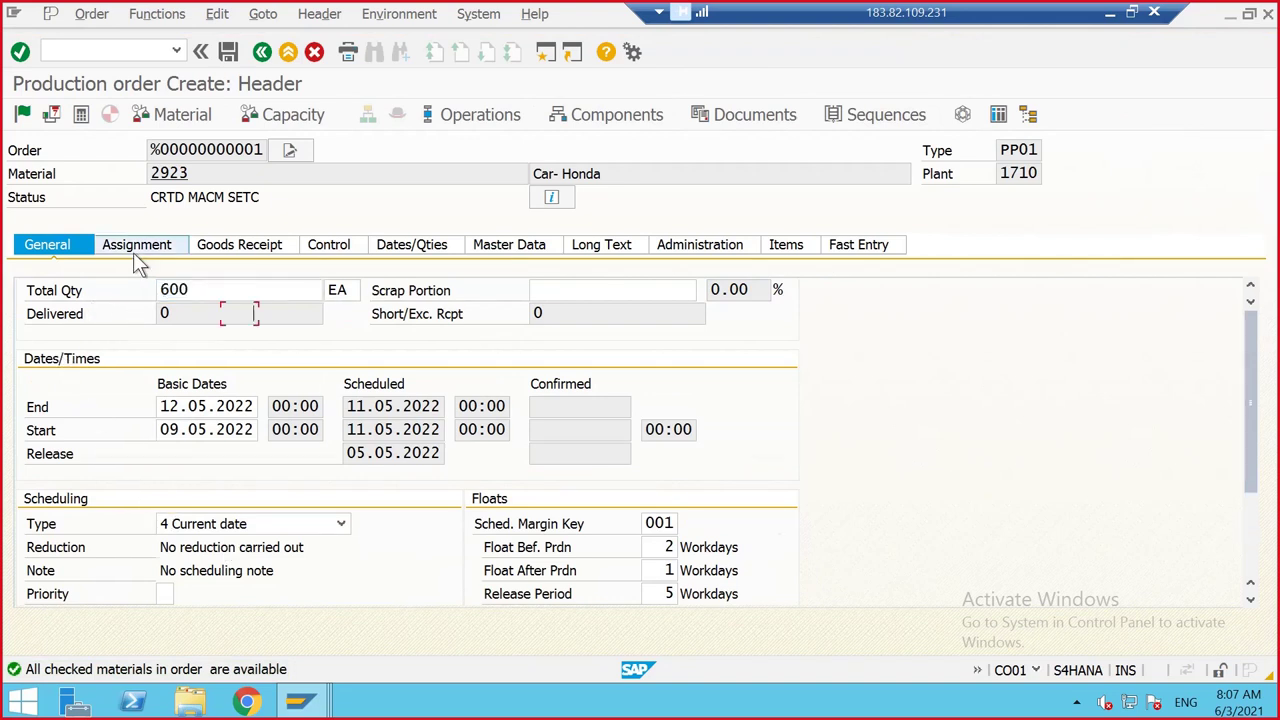
pyautogui.click(133, 252)
pyautogui.click(664, 500)
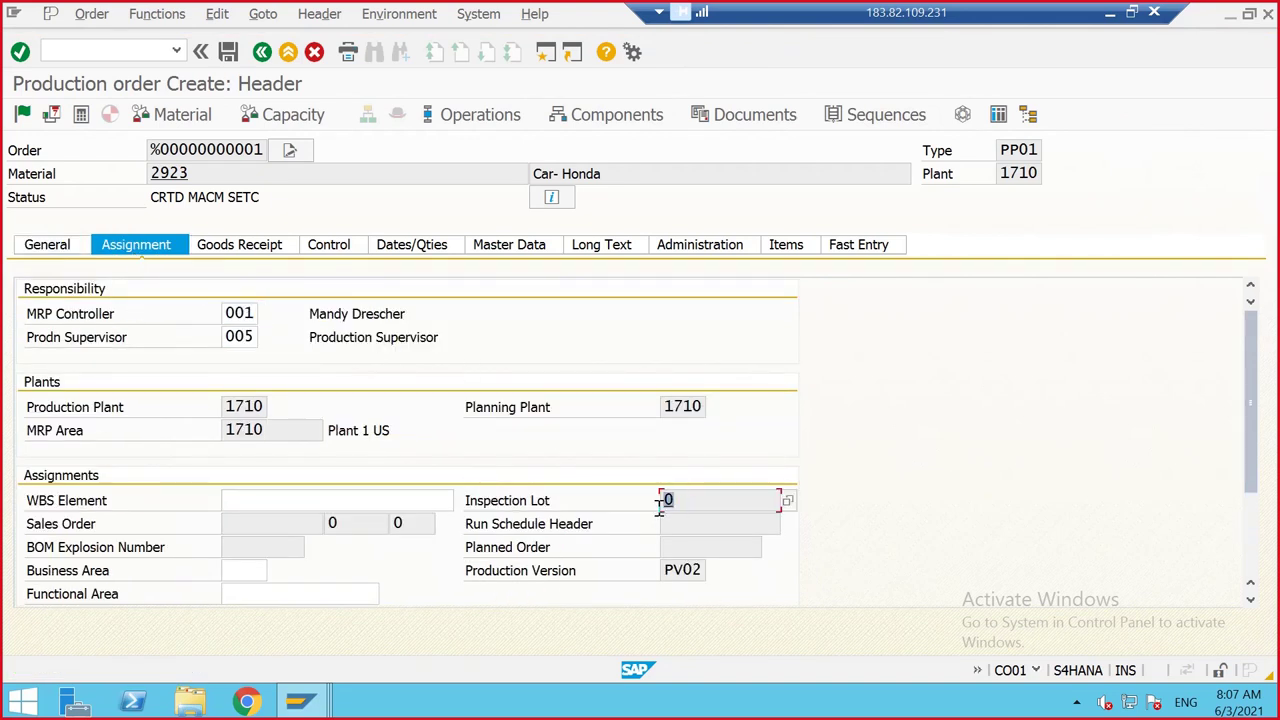
pyautogui.click(662, 502)
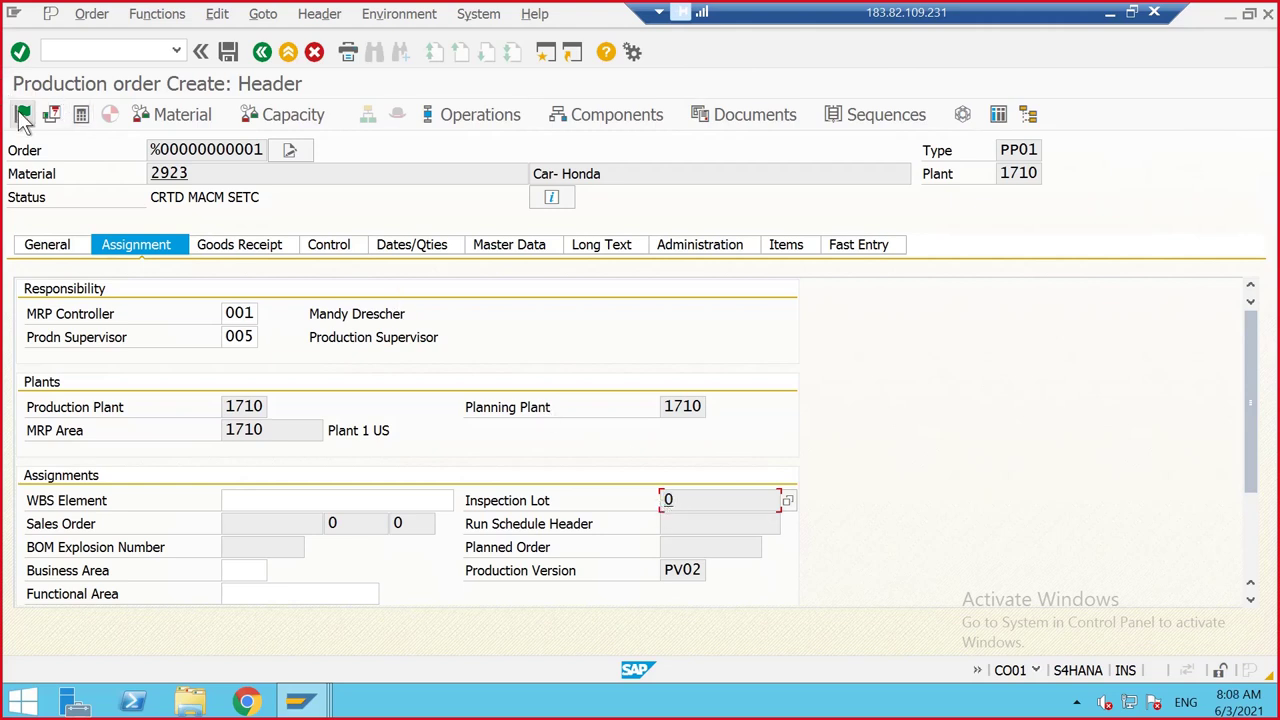
pyautogui.click(22, 116)
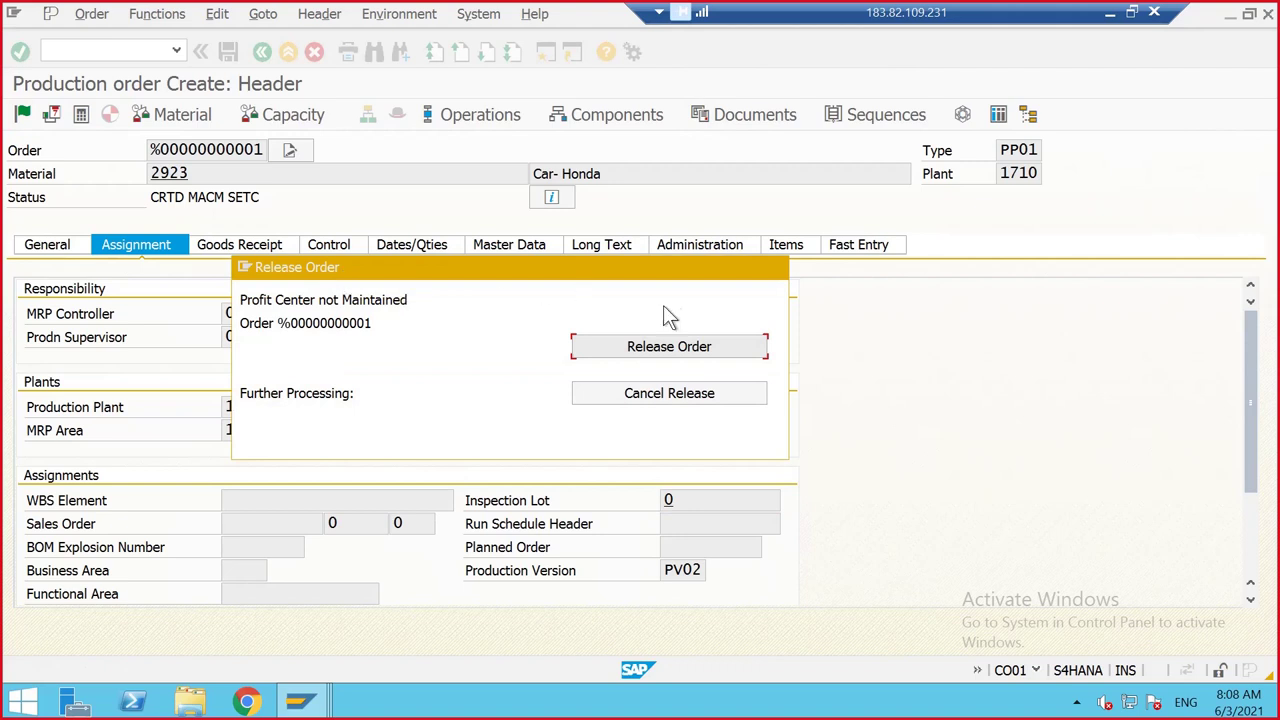
pyautogui.click(706, 352)
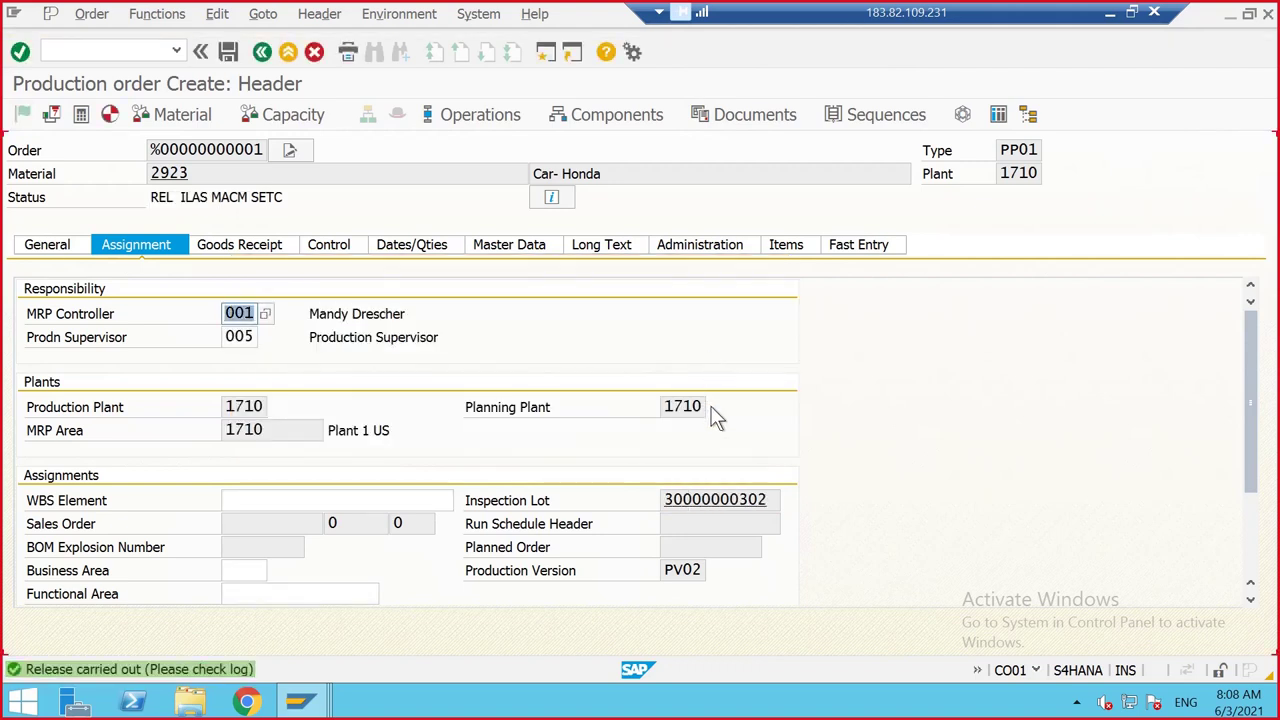
# Examine the inspection lot assigned to the released order, then save the order despite the cost calculation error
pyautogui.moveTo(766, 497); pyautogui.dragTo(659, 512)
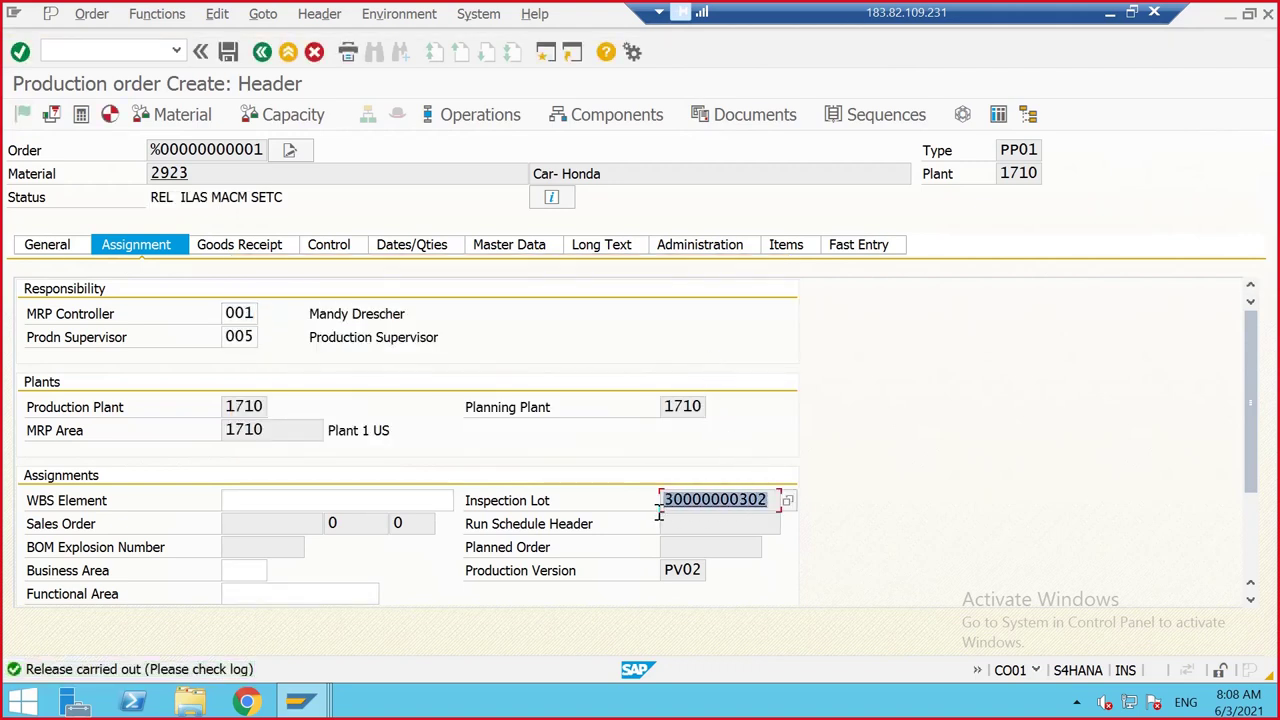
pyautogui.click(659, 514)
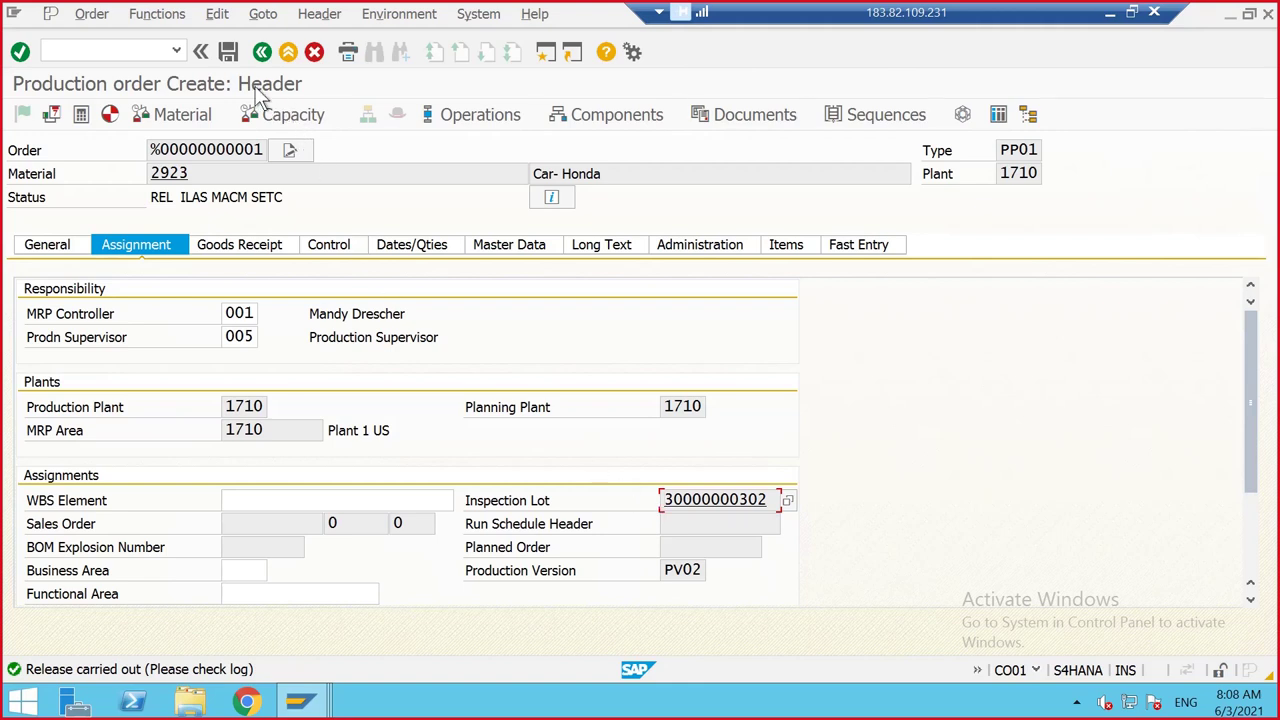
pyautogui.click(228, 52)
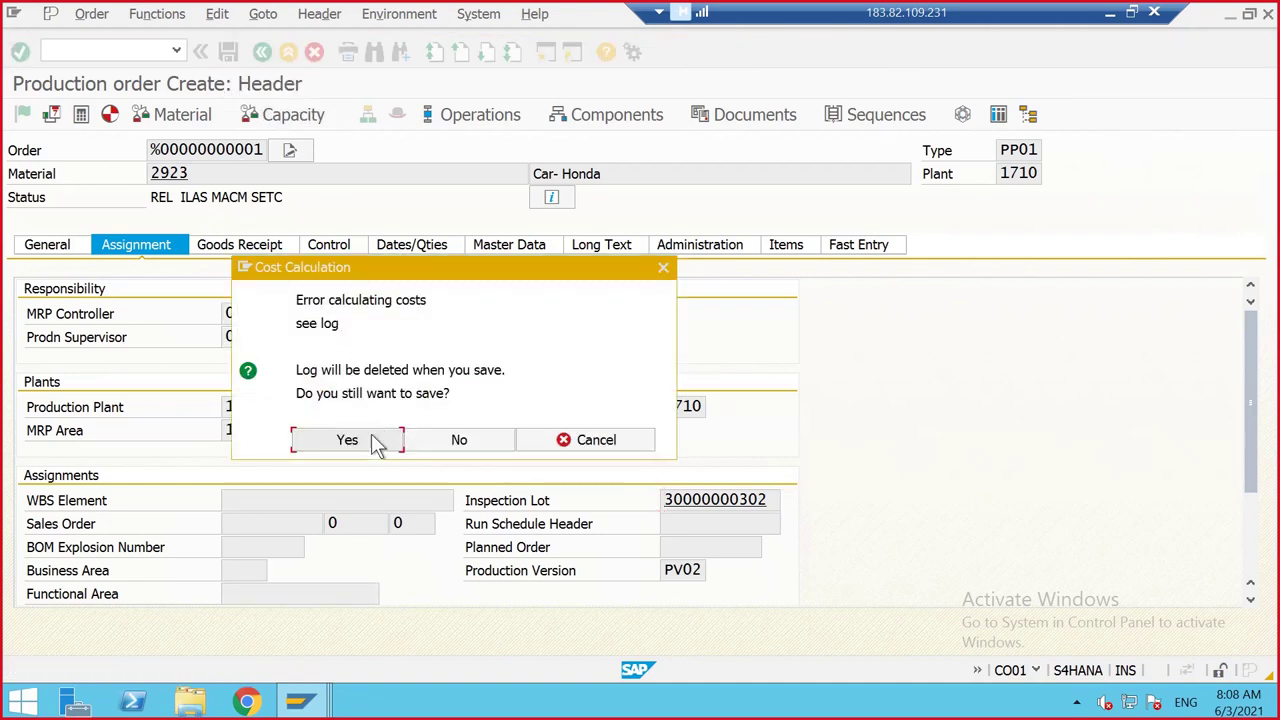
pyautogui.click(372, 440)
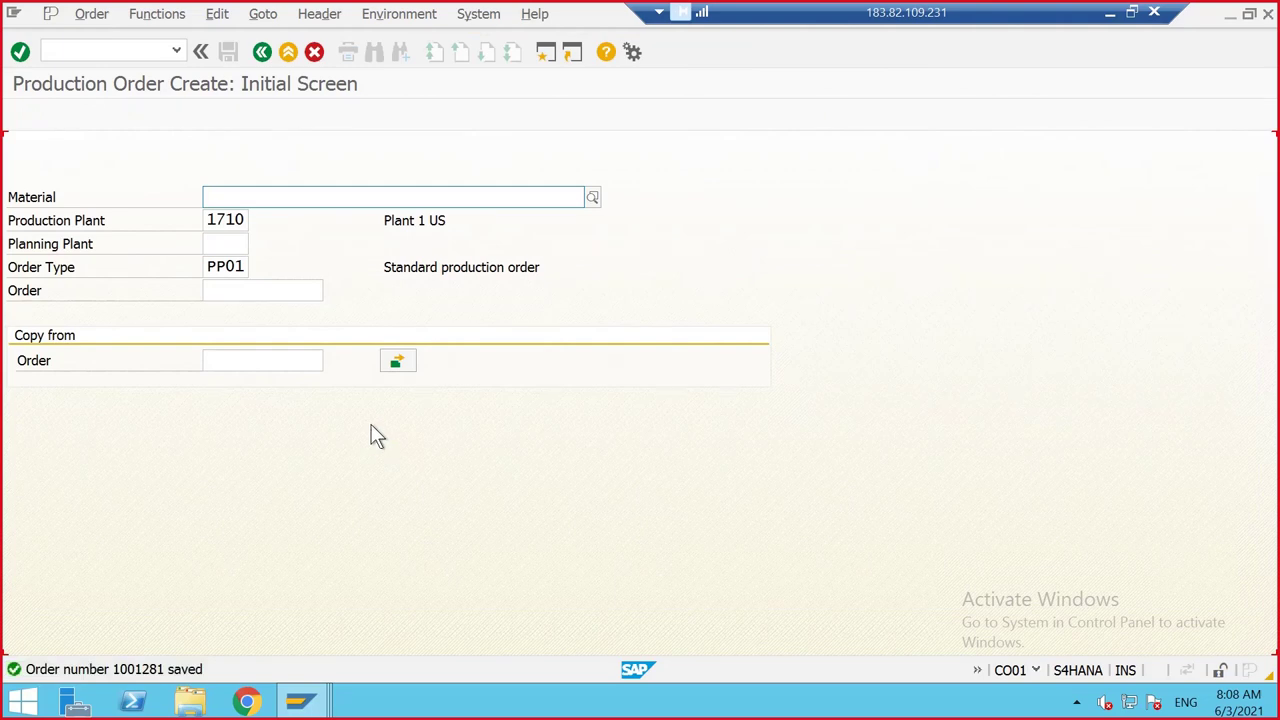
# Open inspection lot selection with transaction QA32 in a separate session and restrict the selection to material 2923
pyautogui.click(152, 46)
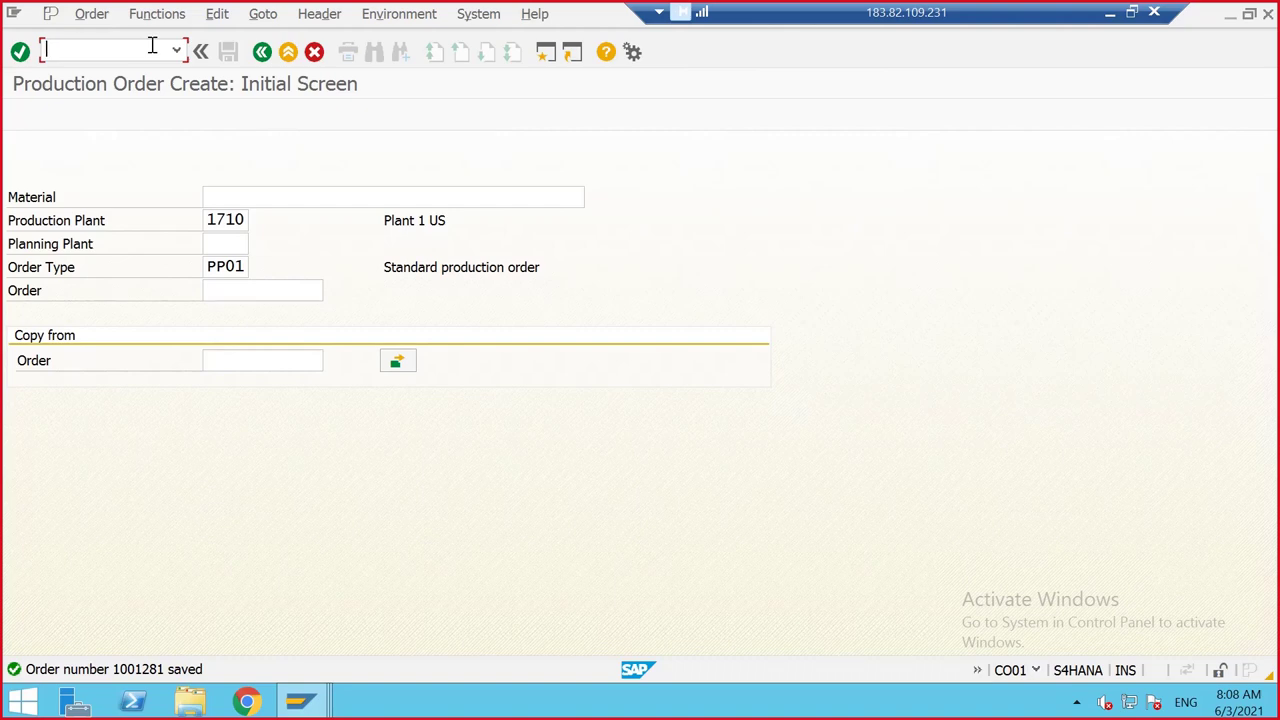
pyautogui.write('/O')
pyautogui.write('CO03')
pyautogui.press('Return')
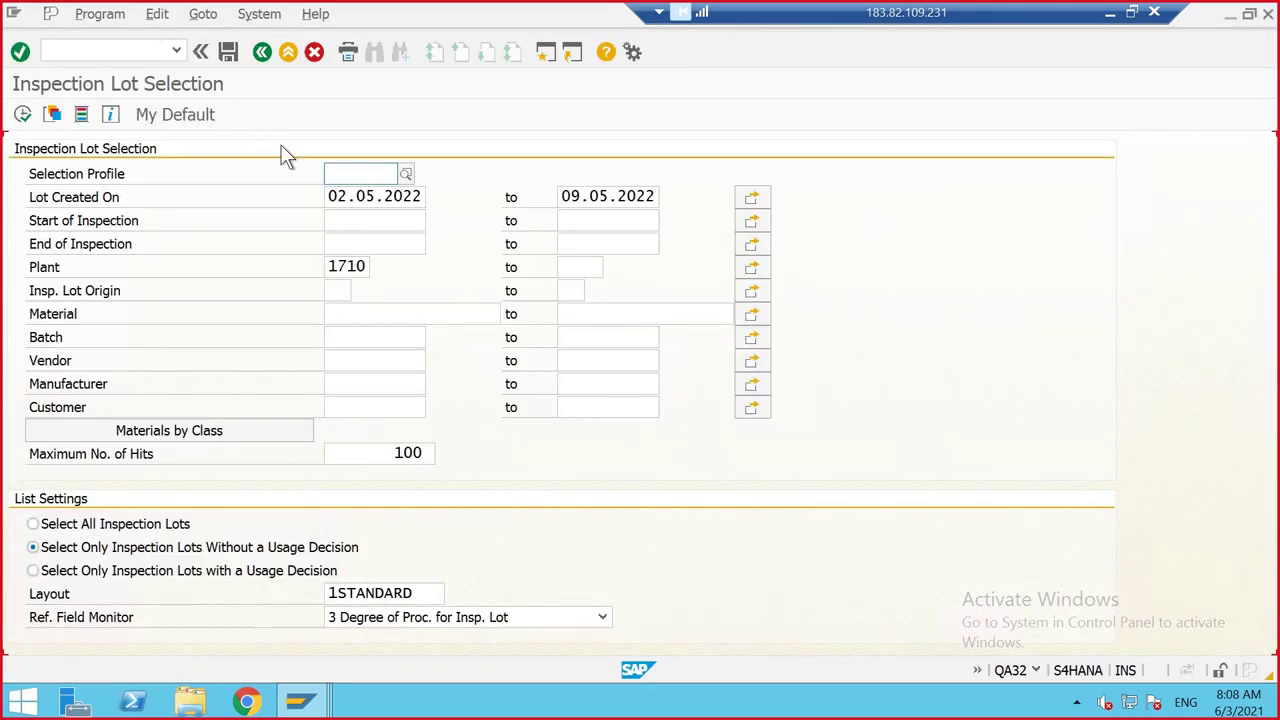
pyautogui.click(340, 291)
pyautogui.click(336, 334)
pyautogui.click(334, 317)
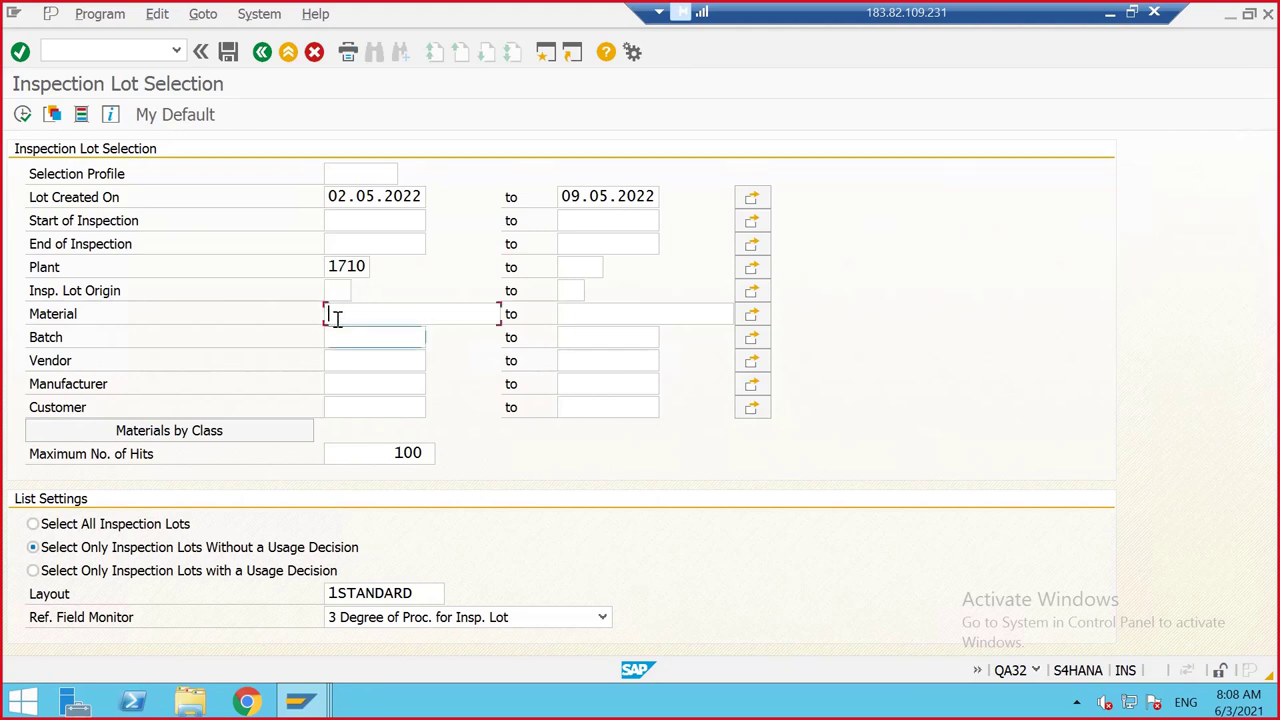
pyautogui.write('20293')
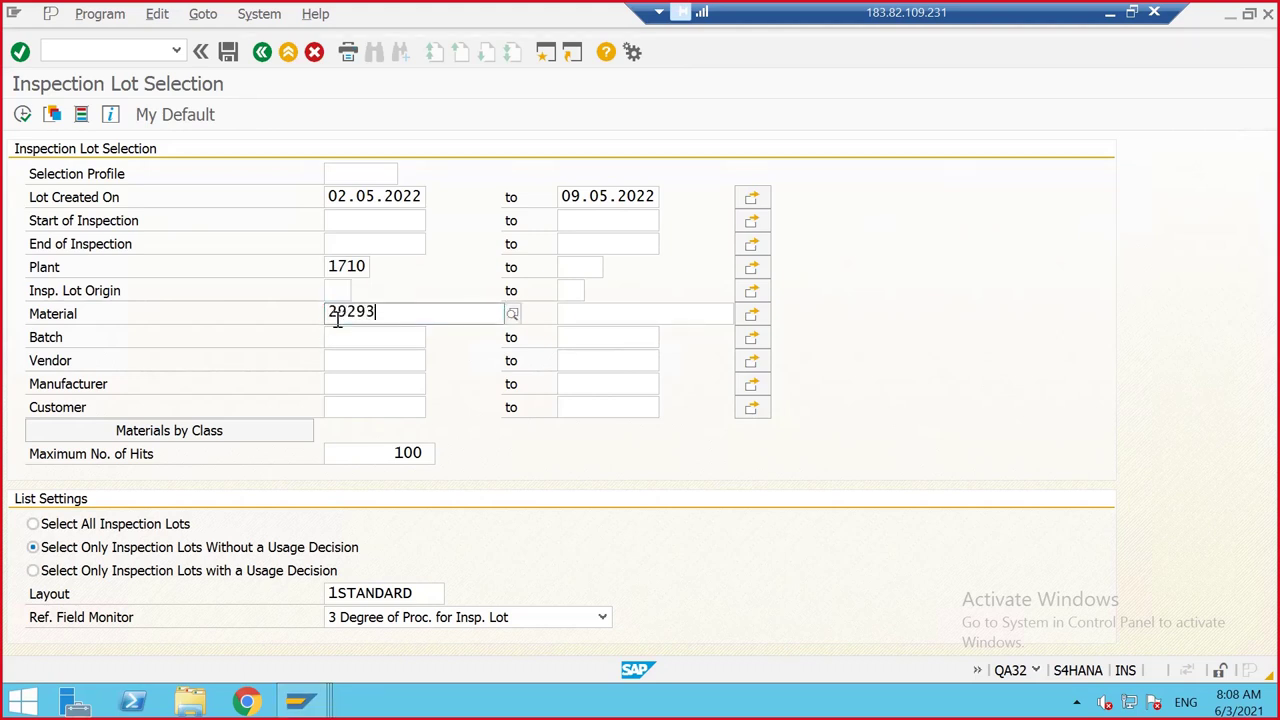
pyautogui.press('Left')
pyautogui.press('Left')
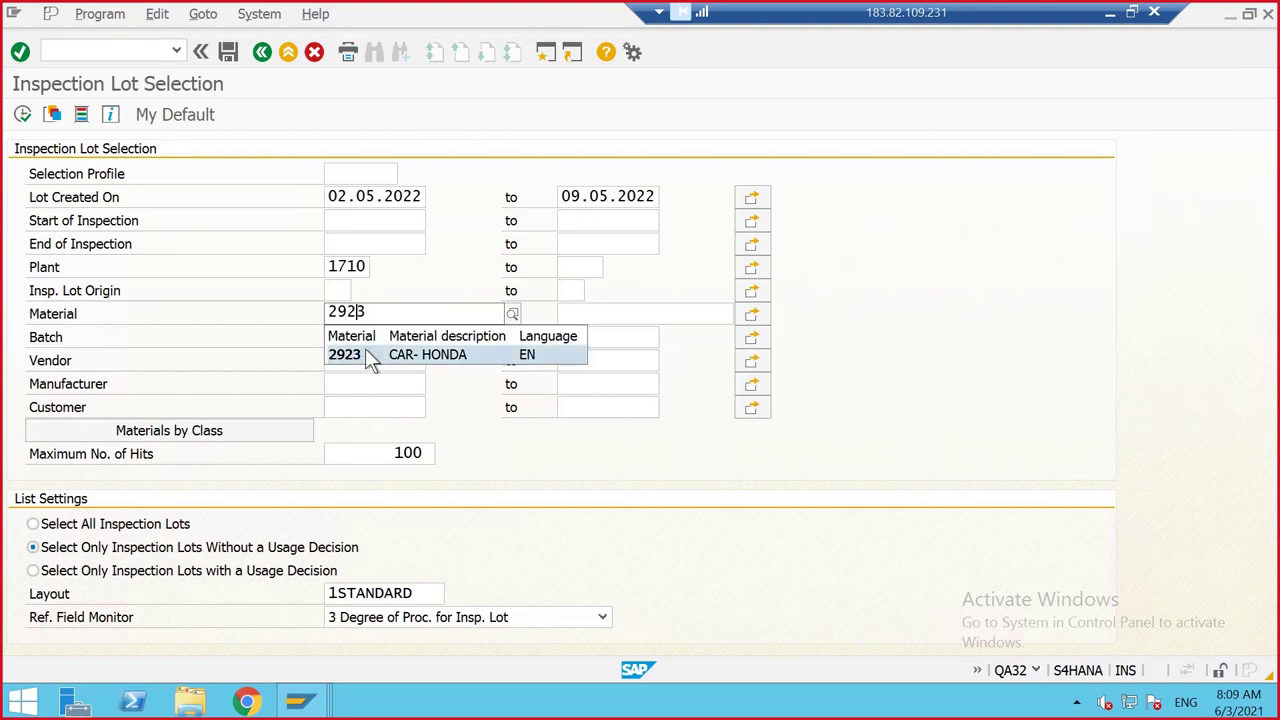
pyautogui.click(373, 356)
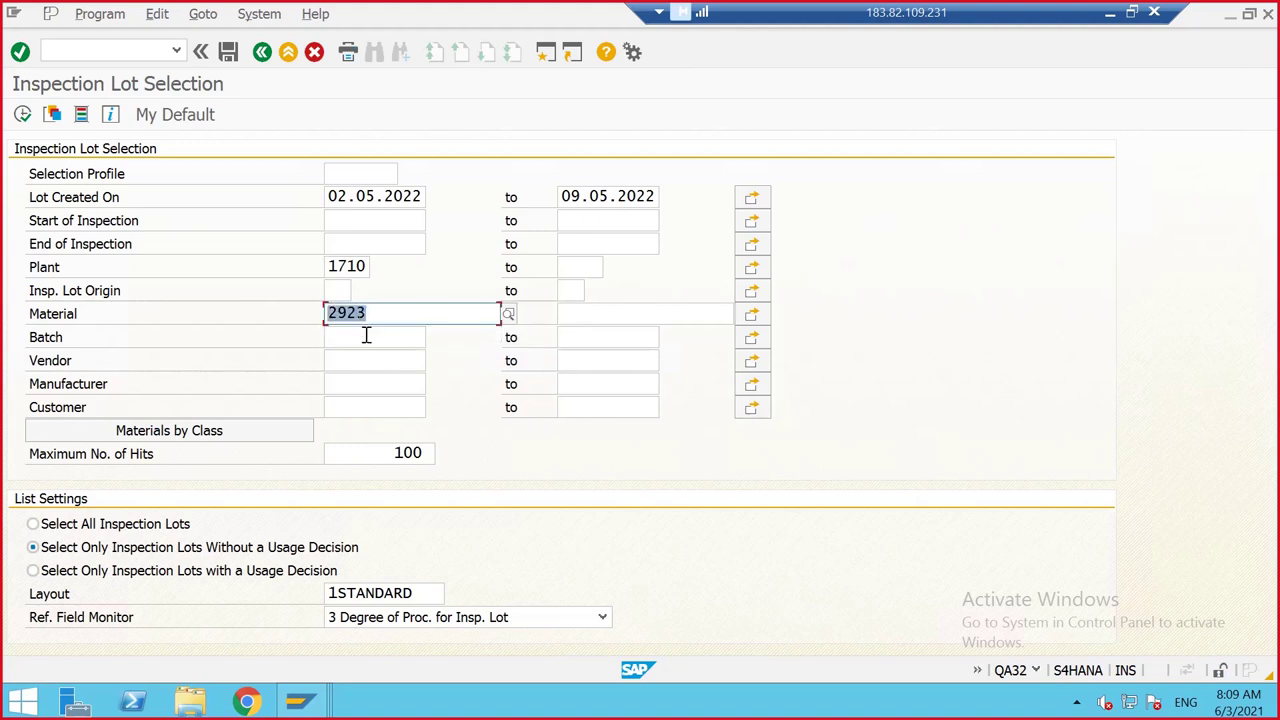
# Restrict the selection to inspection lot origin 03 Production and list the matching inspection lots
pyautogui.click(362, 223)
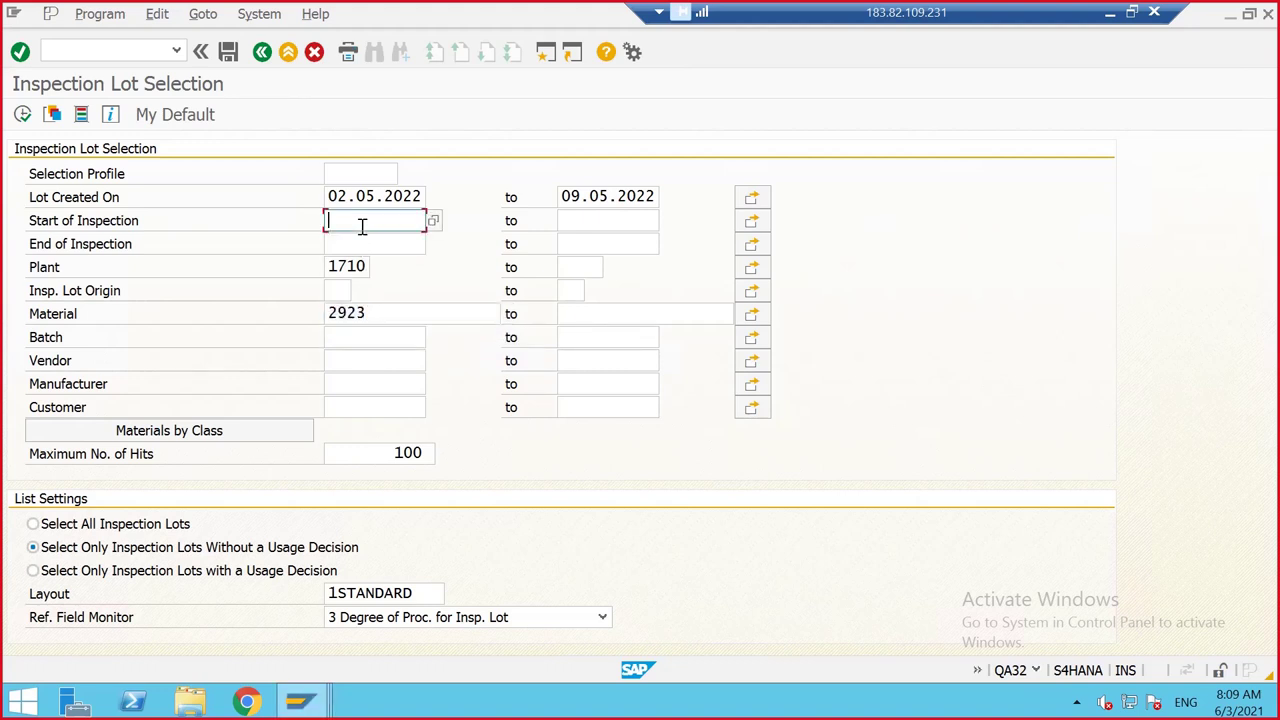
pyautogui.click(350, 291)
pyautogui.click(352, 291)
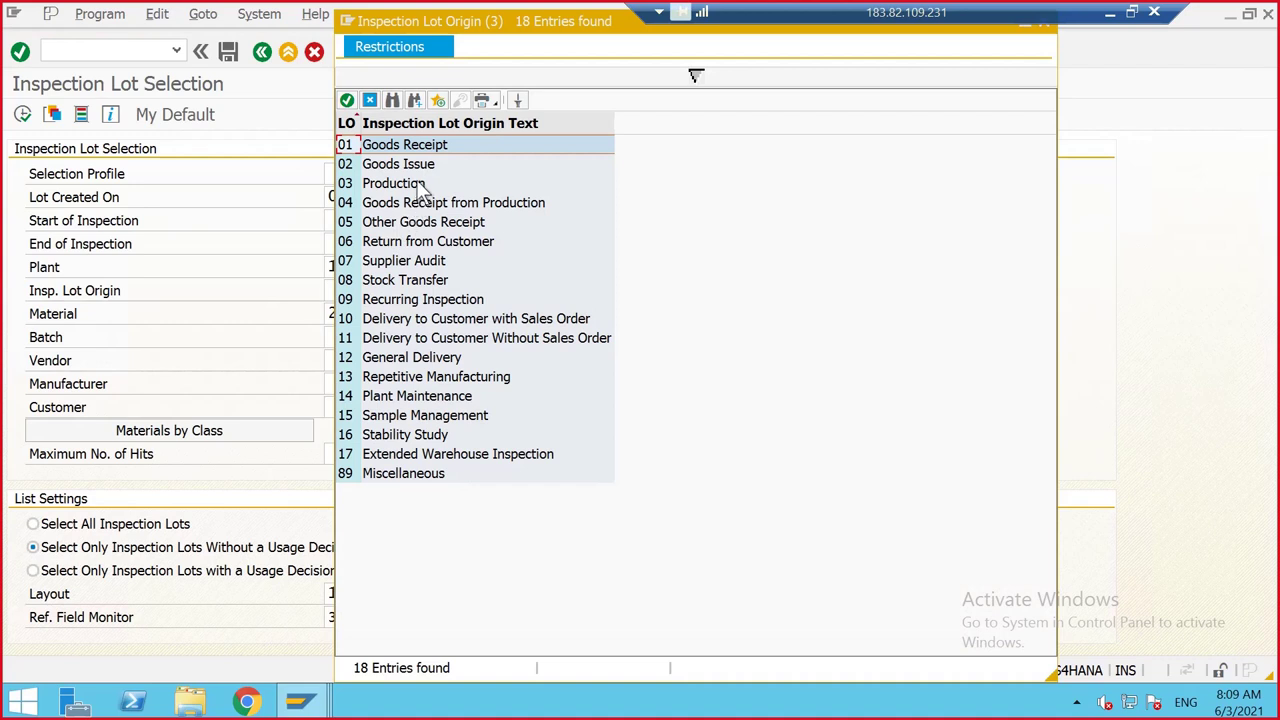
pyautogui.click(397, 185)
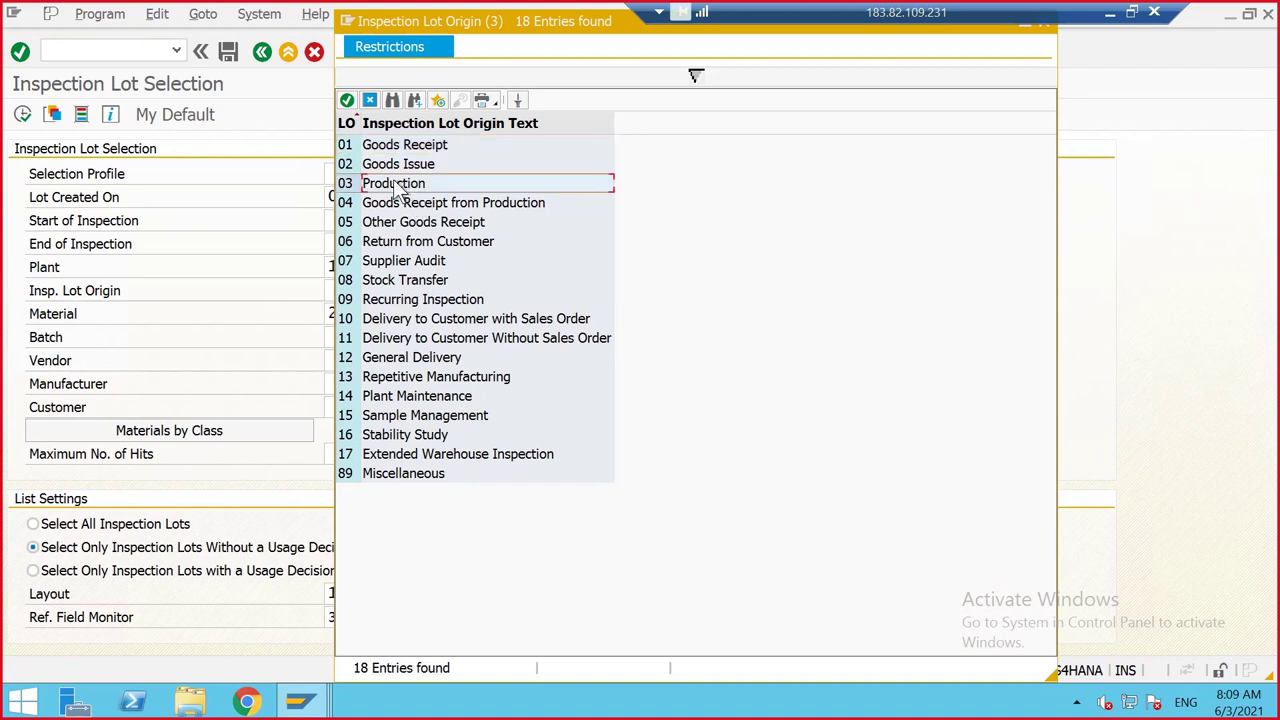
pyautogui.doubleClick(397, 185)
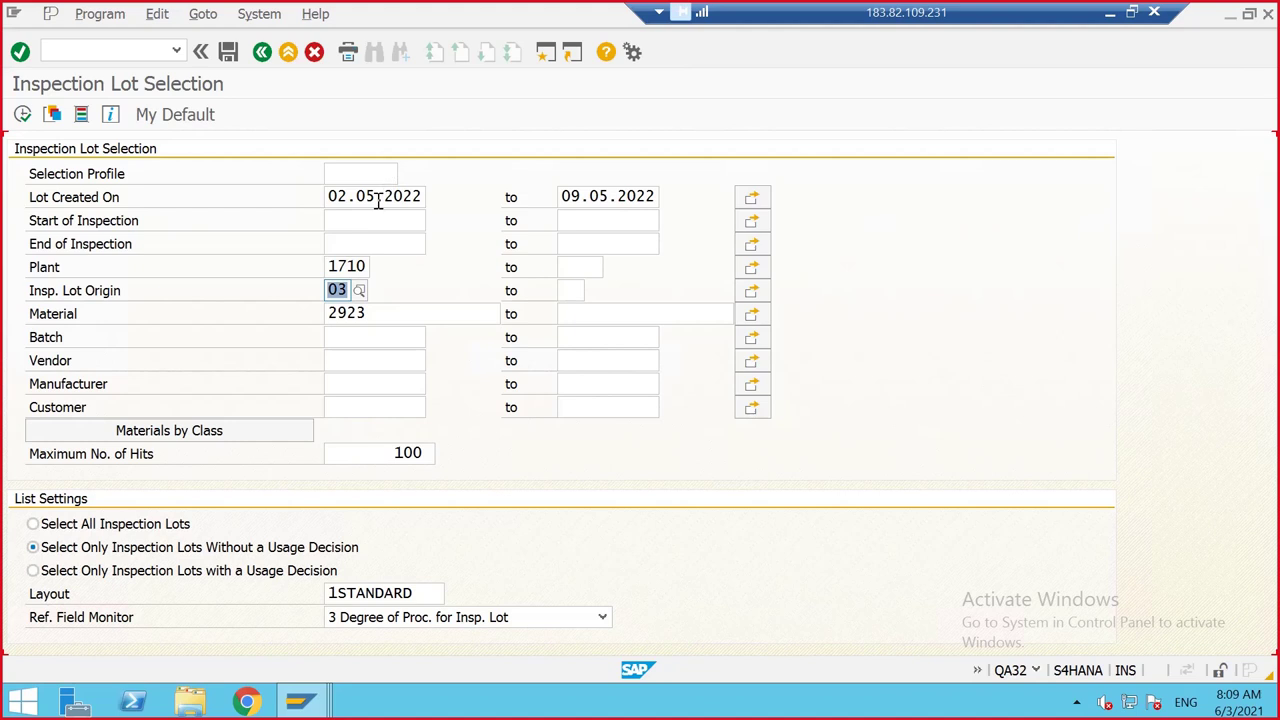
pyautogui.click(22, 114)
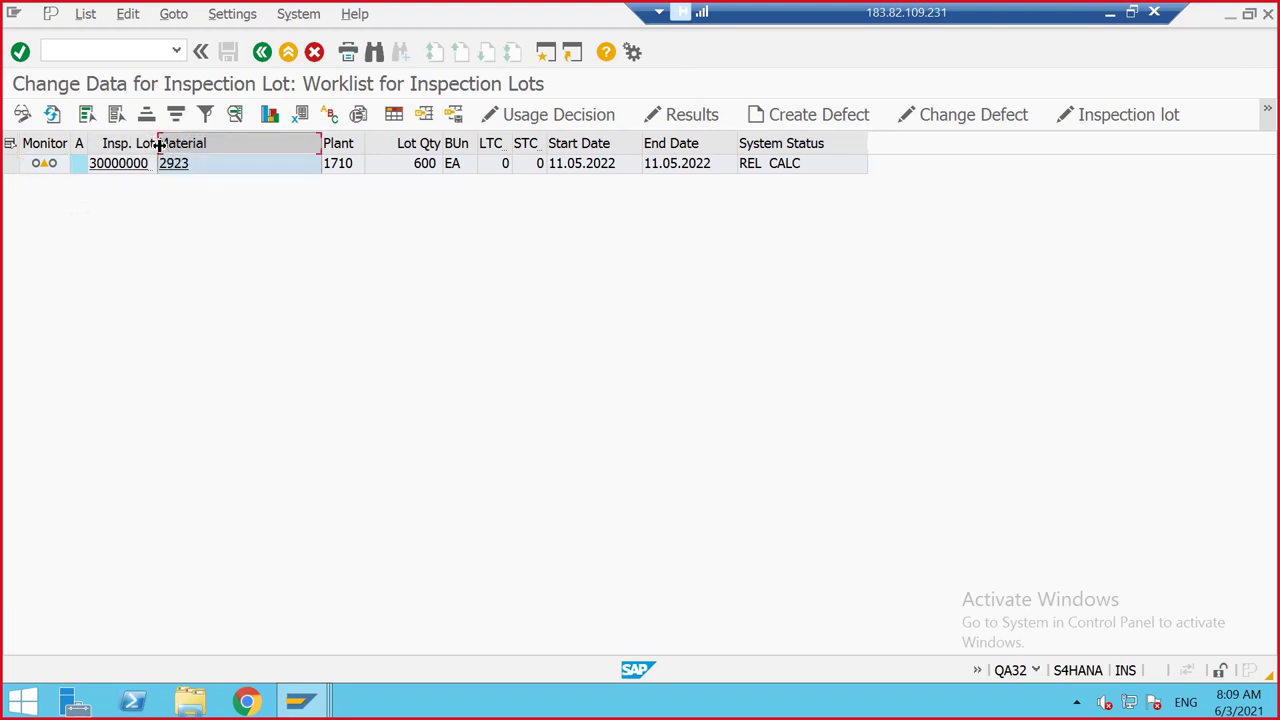
# Widen the inspection lot number column and open results recording for the lot's operation 0020, Packing the Ice Cream
pyautogui.moveTo(152, 140); pyautogui.dragTo(272, 168)
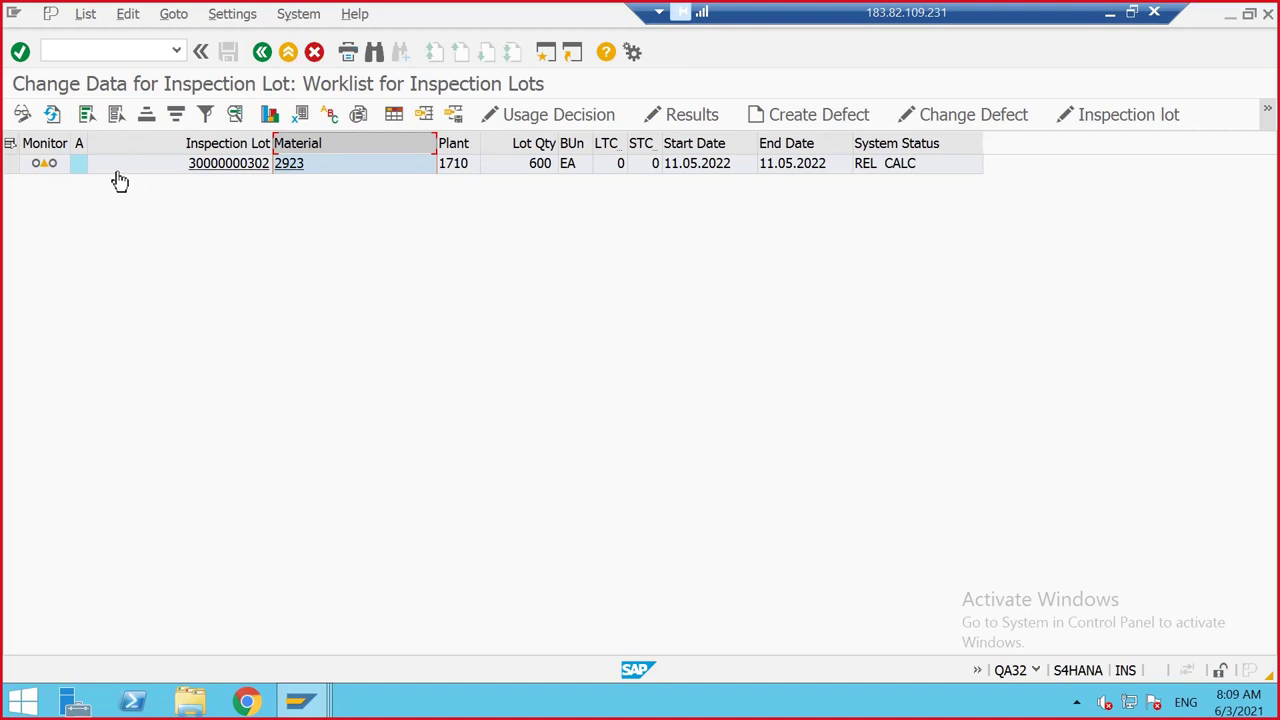
pyautogui.click(14, 161)
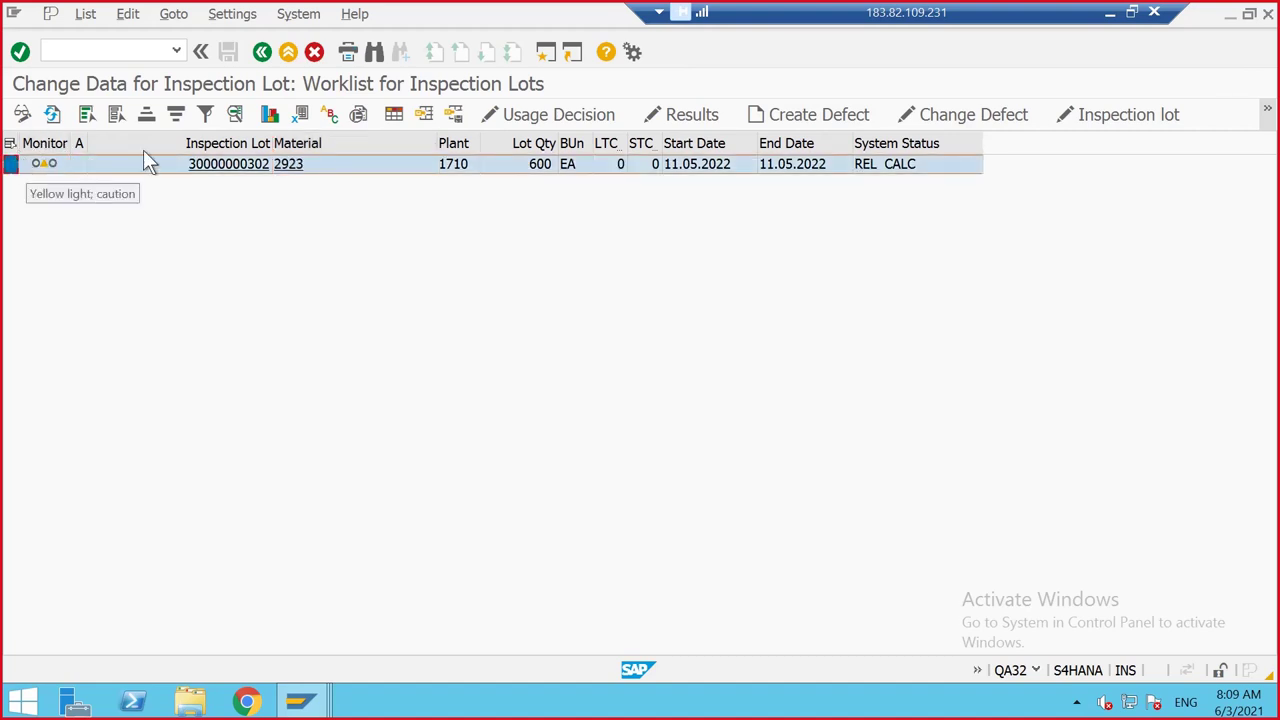
pyautogui.click(679, 118)
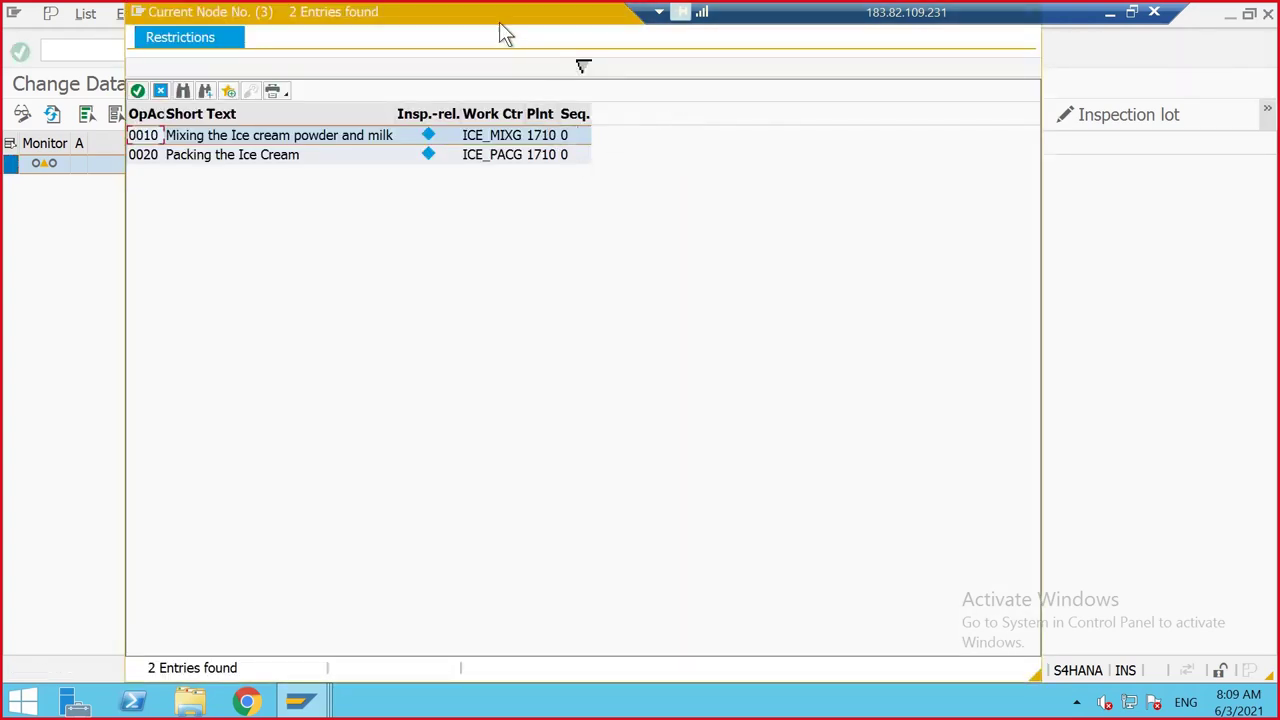
pyautogui.moveTo(500, 22); pyautogui.dragTo(725, 126)
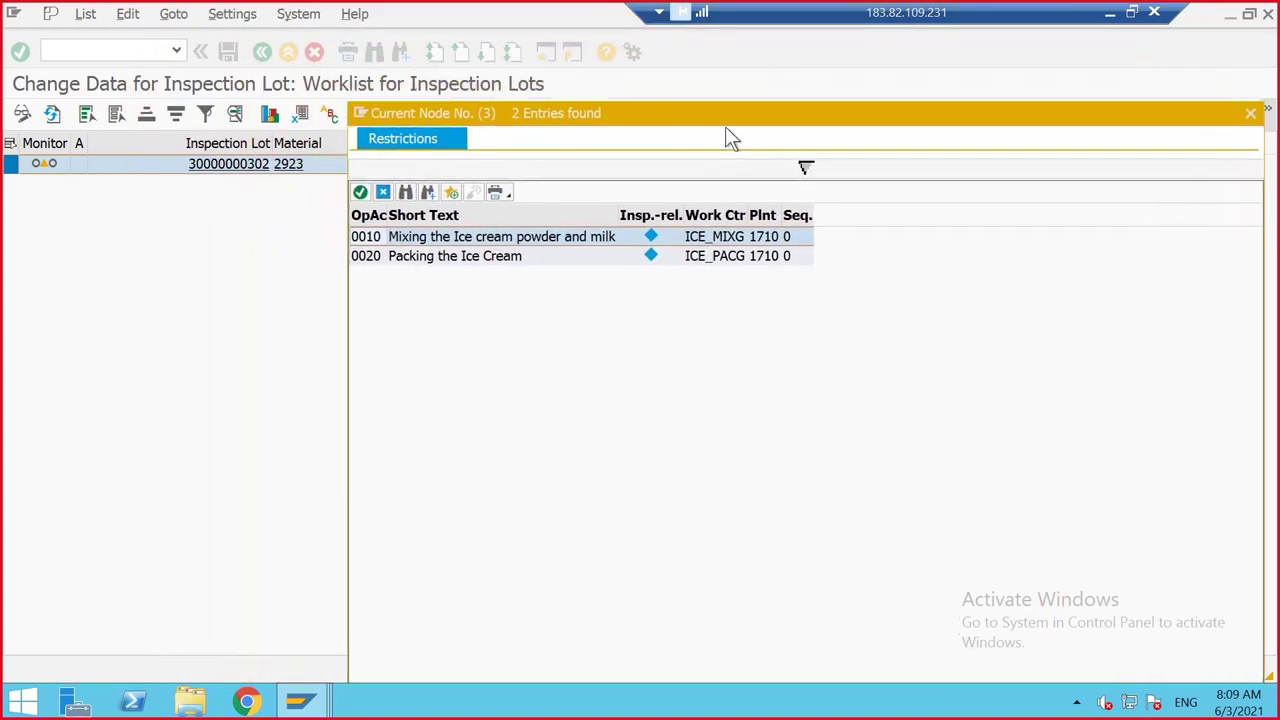
pyautogui.doubleClick(452, 262)
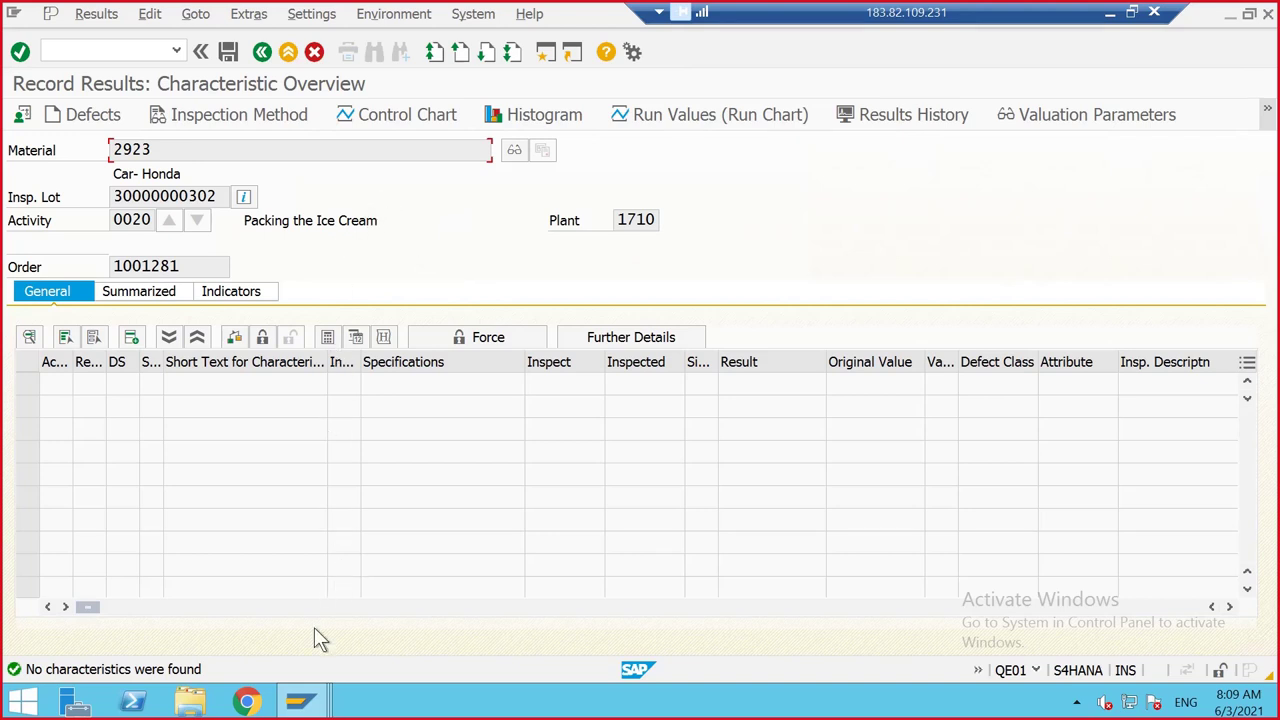
# Switch to the production order session, try to open the saved order's operations in change mode, and examine the locking log's messages
pyautogui.moveTo(309, 709)
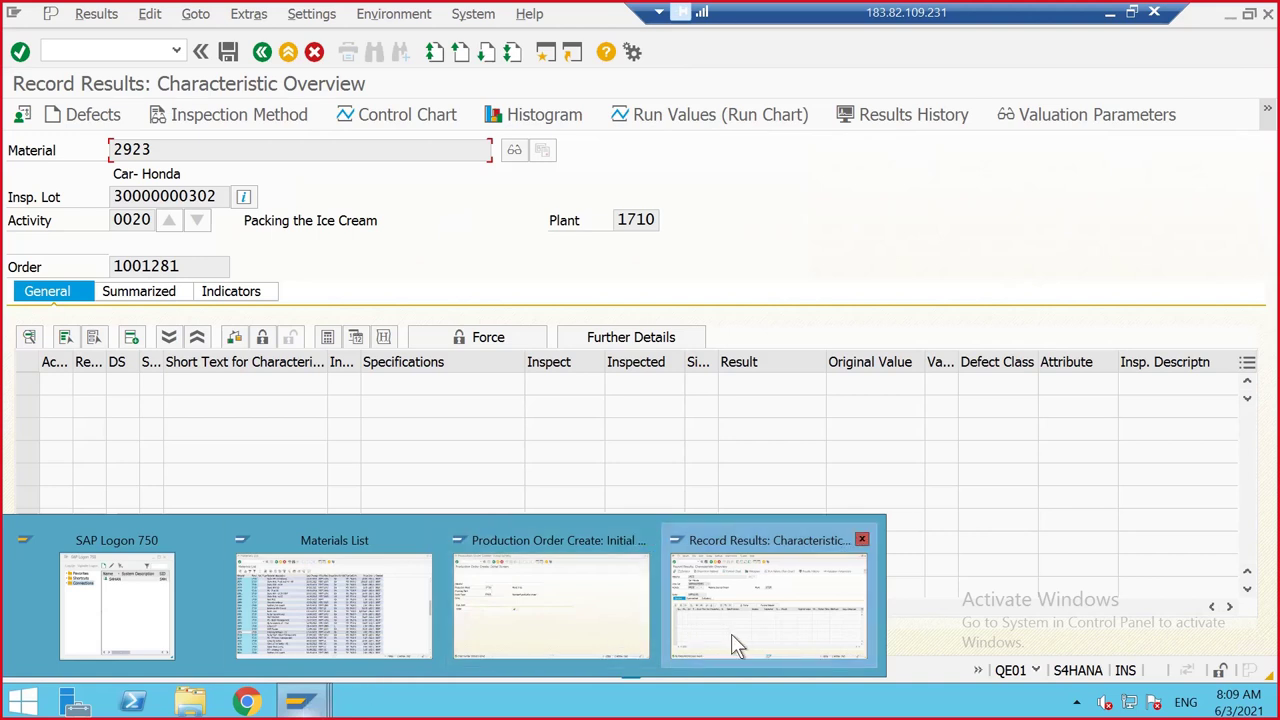
pyautogui.click(703, 528)
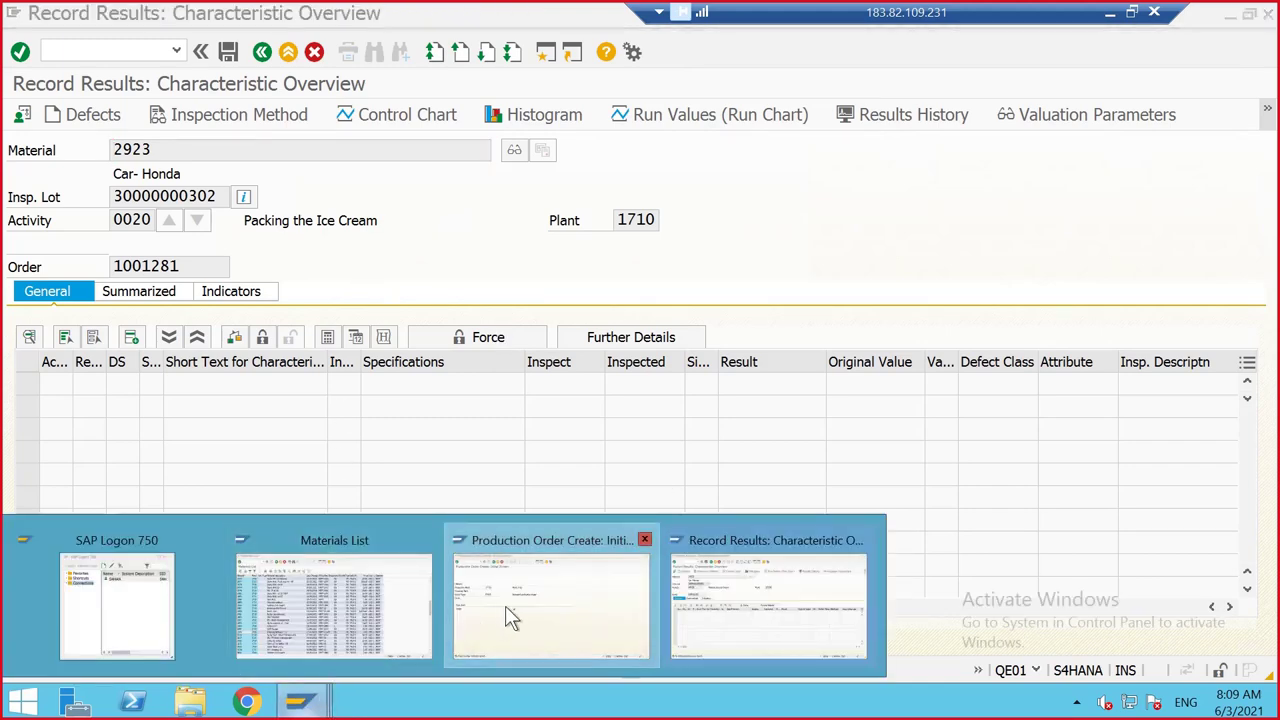
pyautogui.click(505, 610)
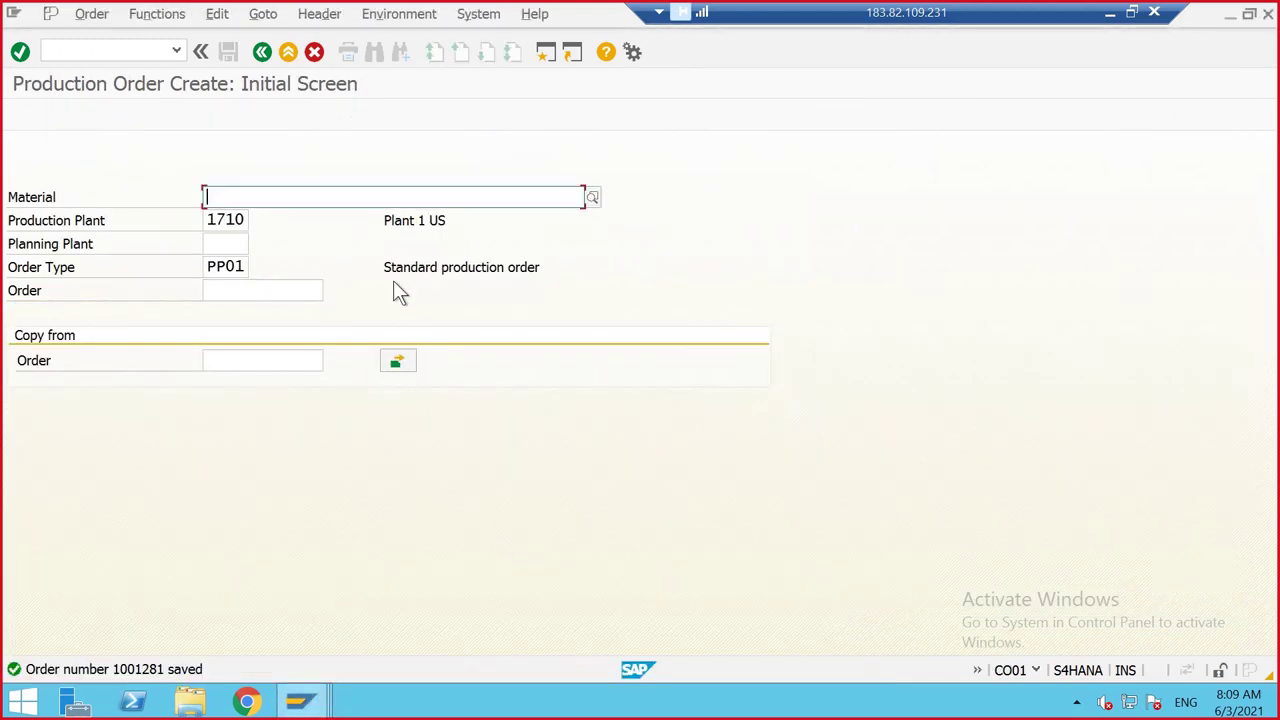
pyautogui.click(91, 14)
pyautogui.click(108, 104)
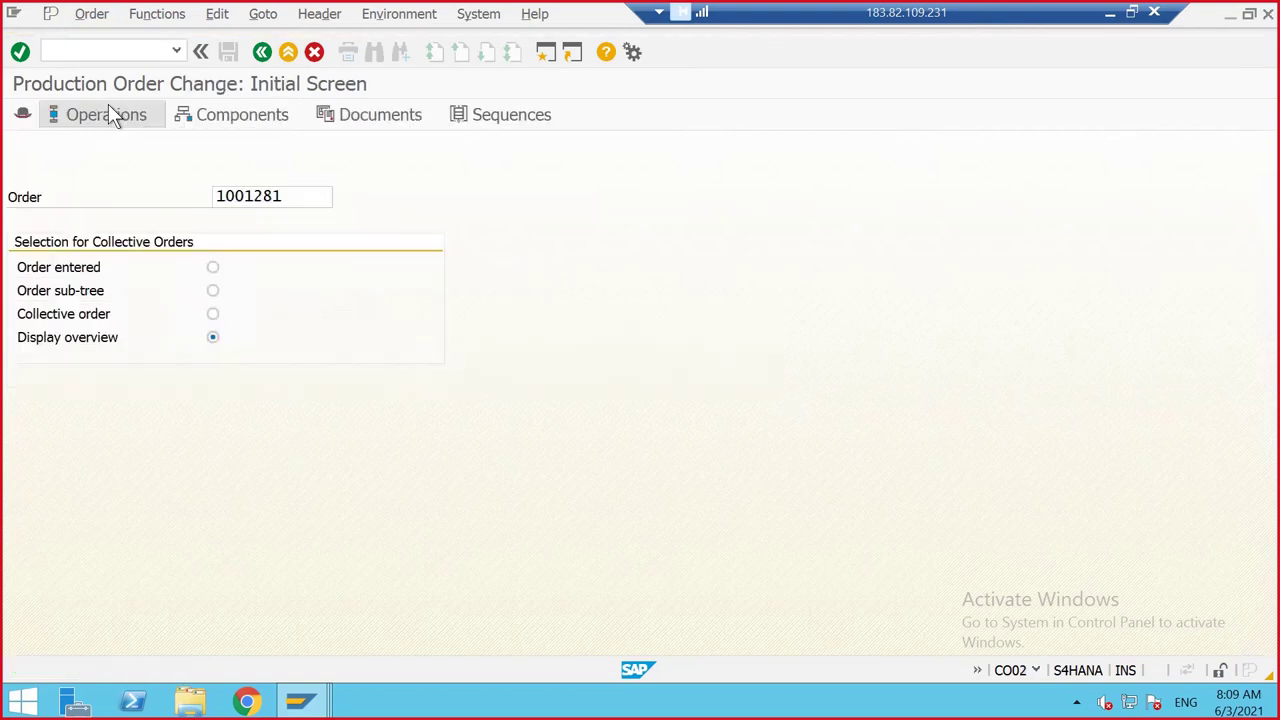
pyautogui.click(110, 110)
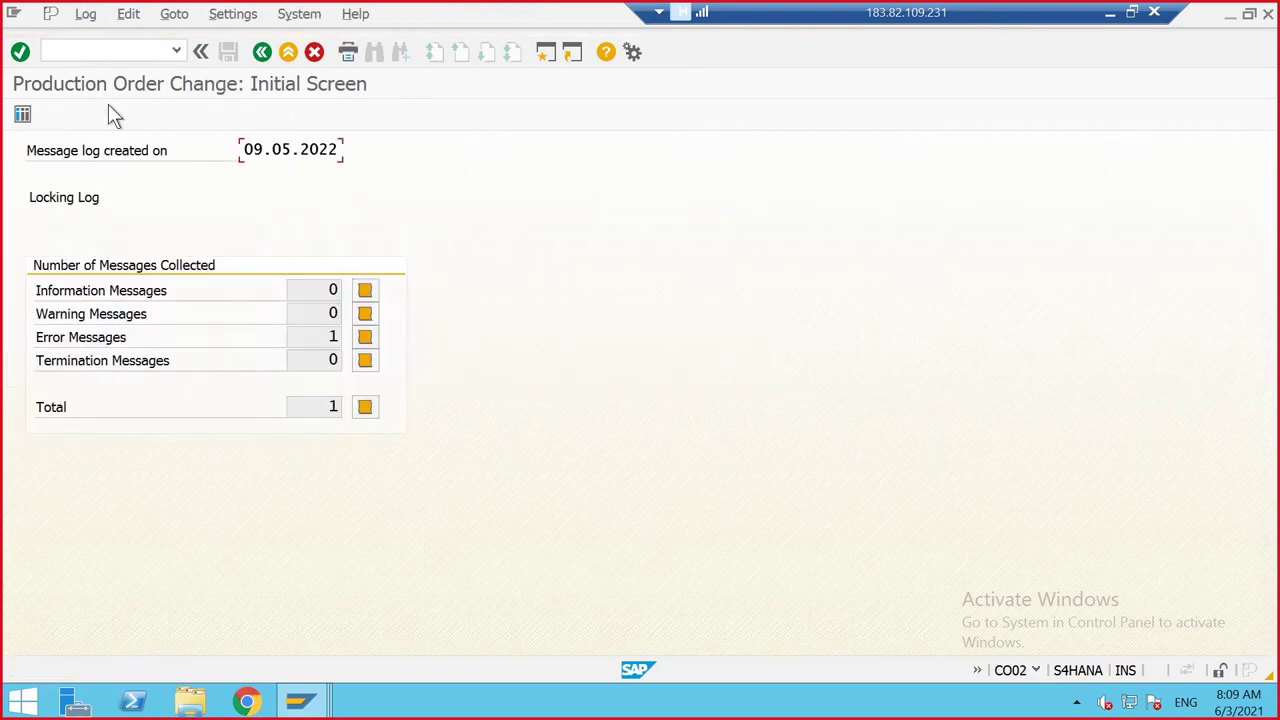
pyautogui.click(374, 417)
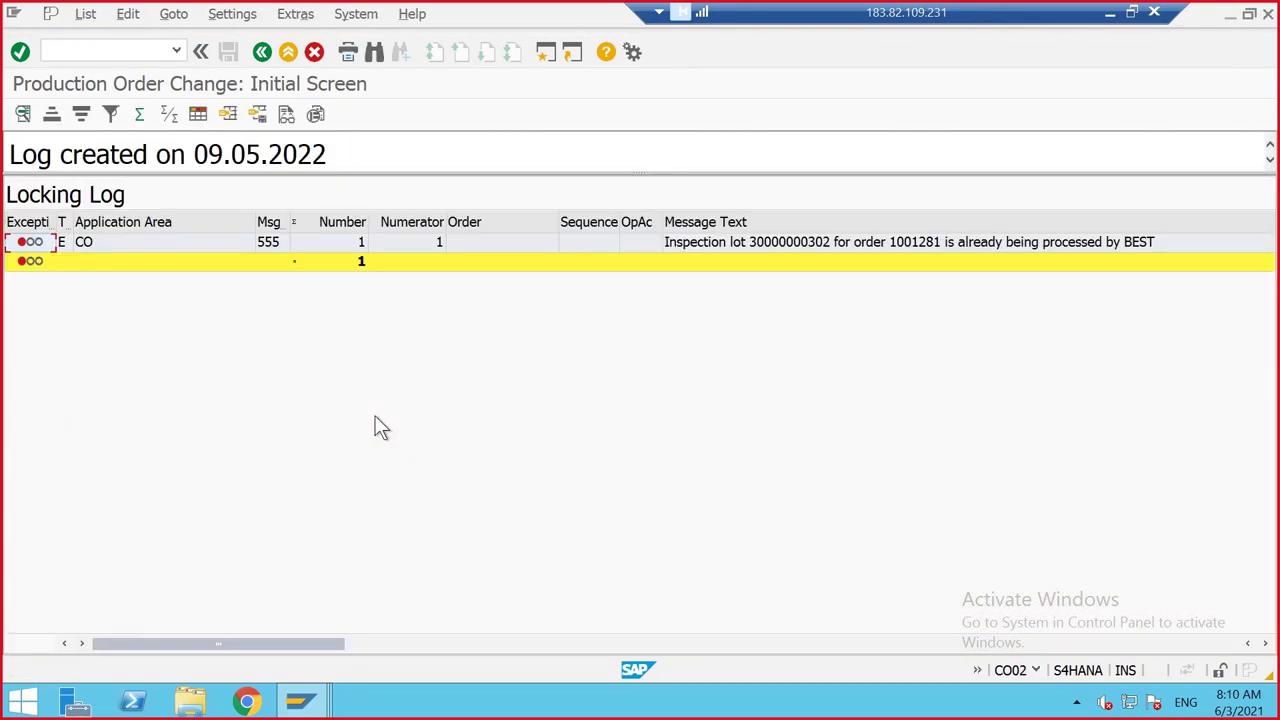
# Close the results recording session and return from the locking log to the initial screen for changing the production order
pyautogui.click(302, 700)
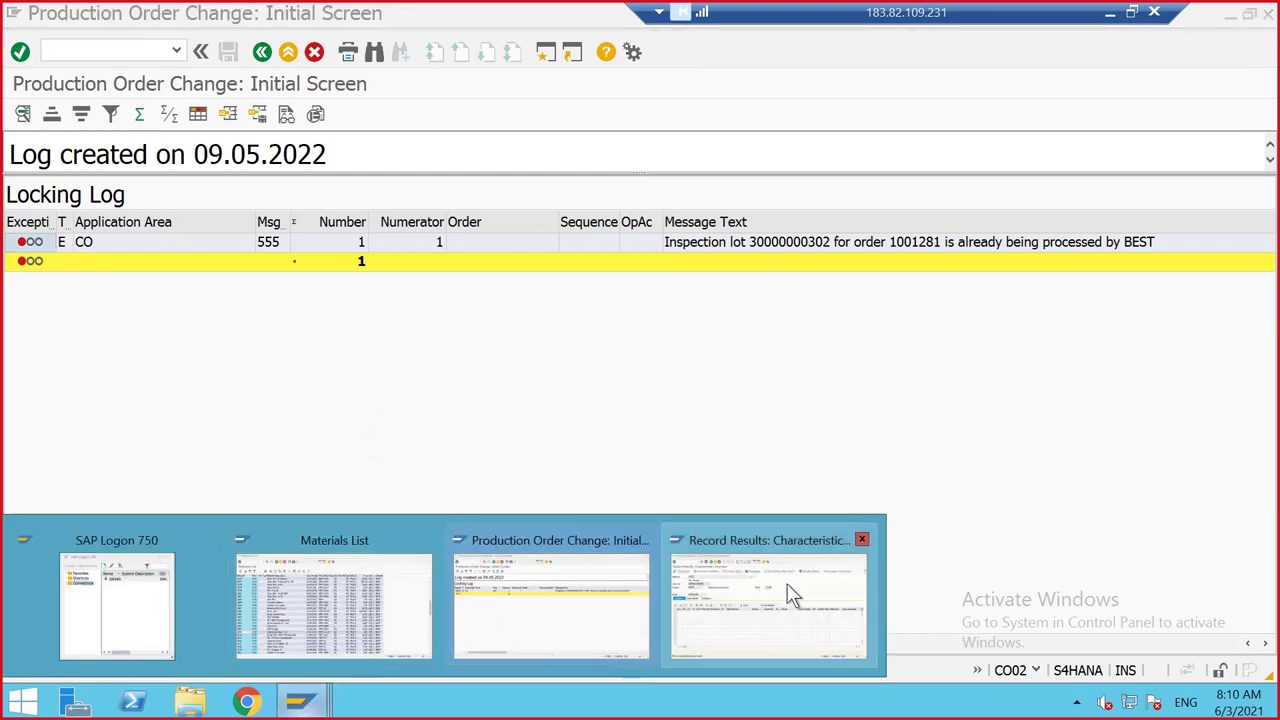
pyautogui.click(862, 540)
pyautogui.click(514, 600)
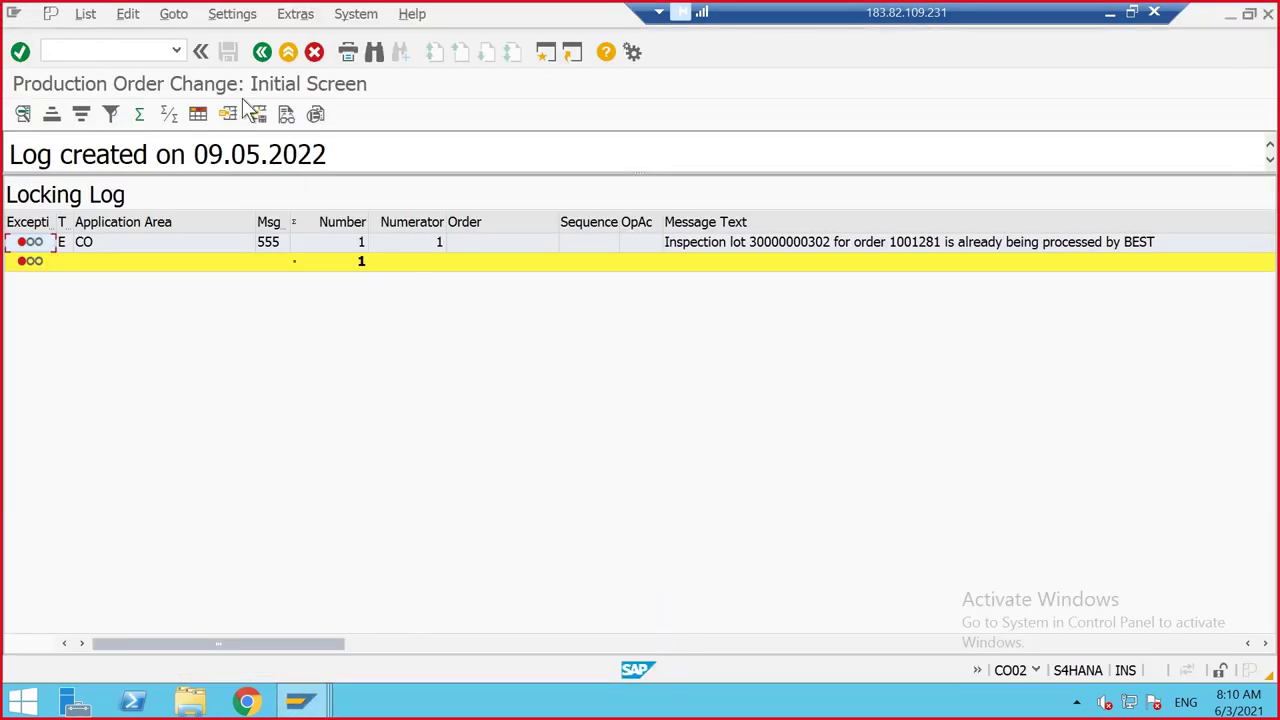
pyautogui.click(262, 52)
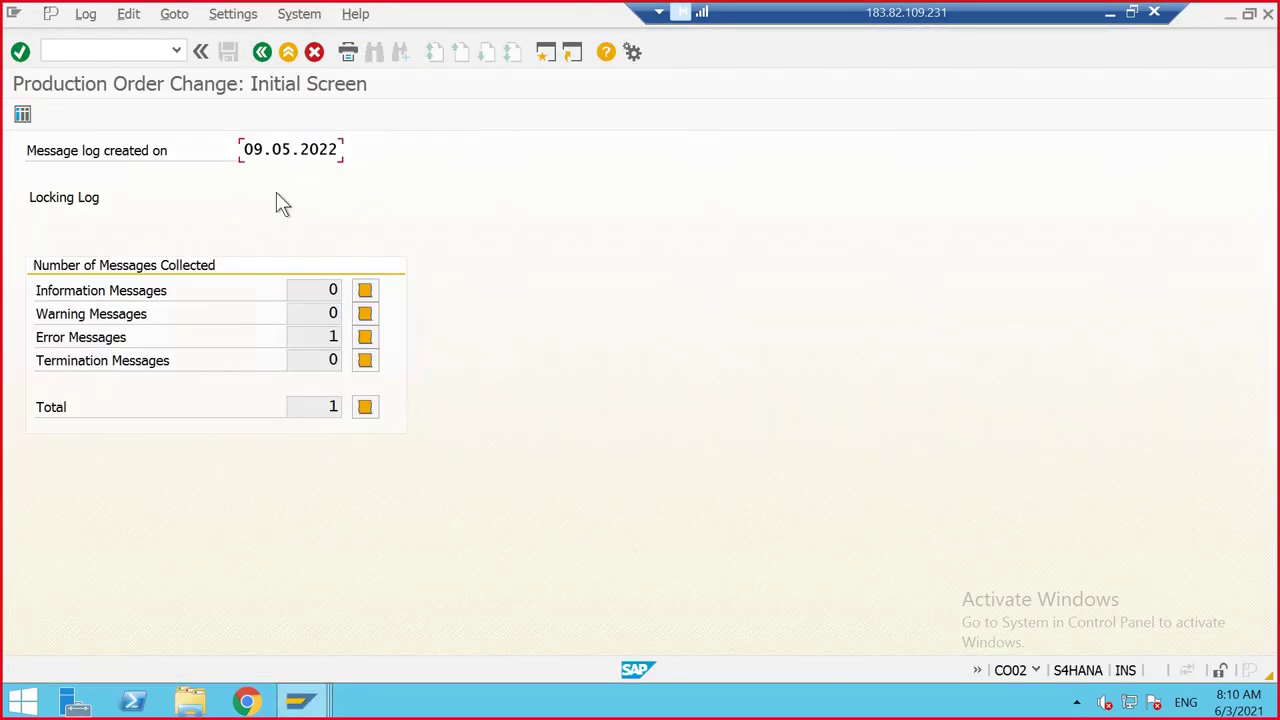
pyautogui.click(262, 52)
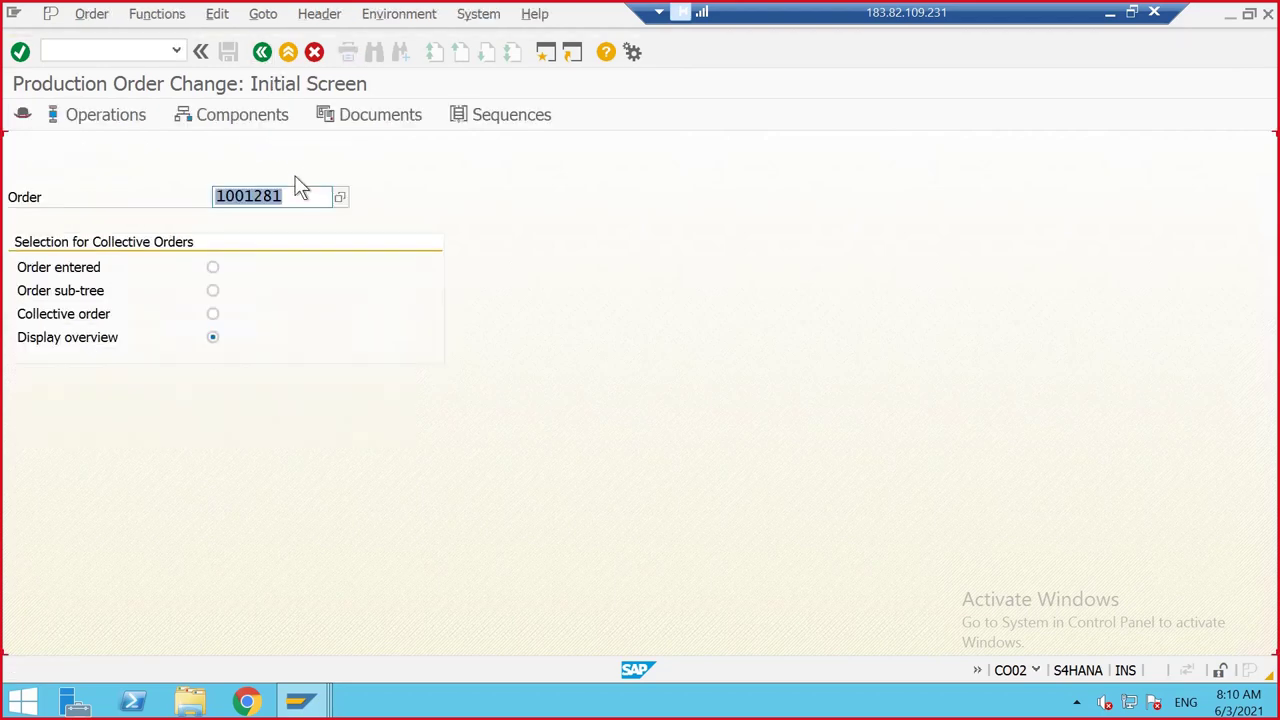
# Open the saved production order in change mode and review its operations and their control keys
pyautogui.press('Return')
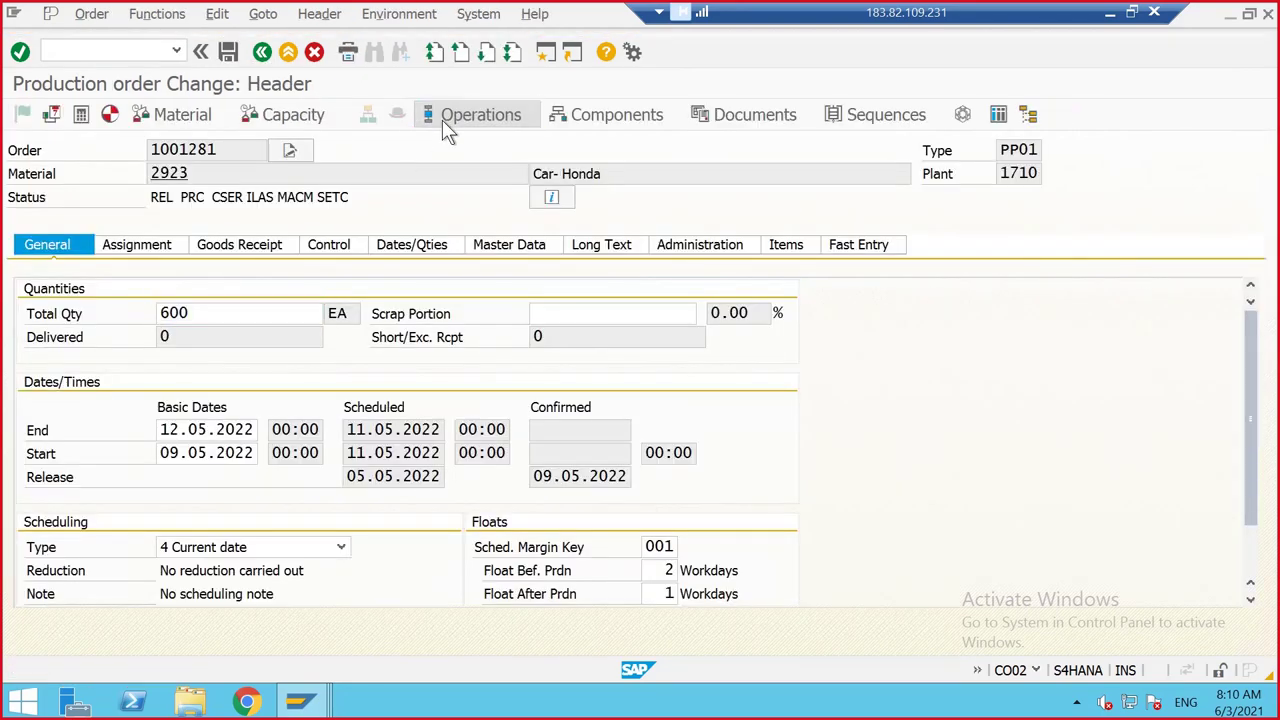
pyautogui.click(443, 121)
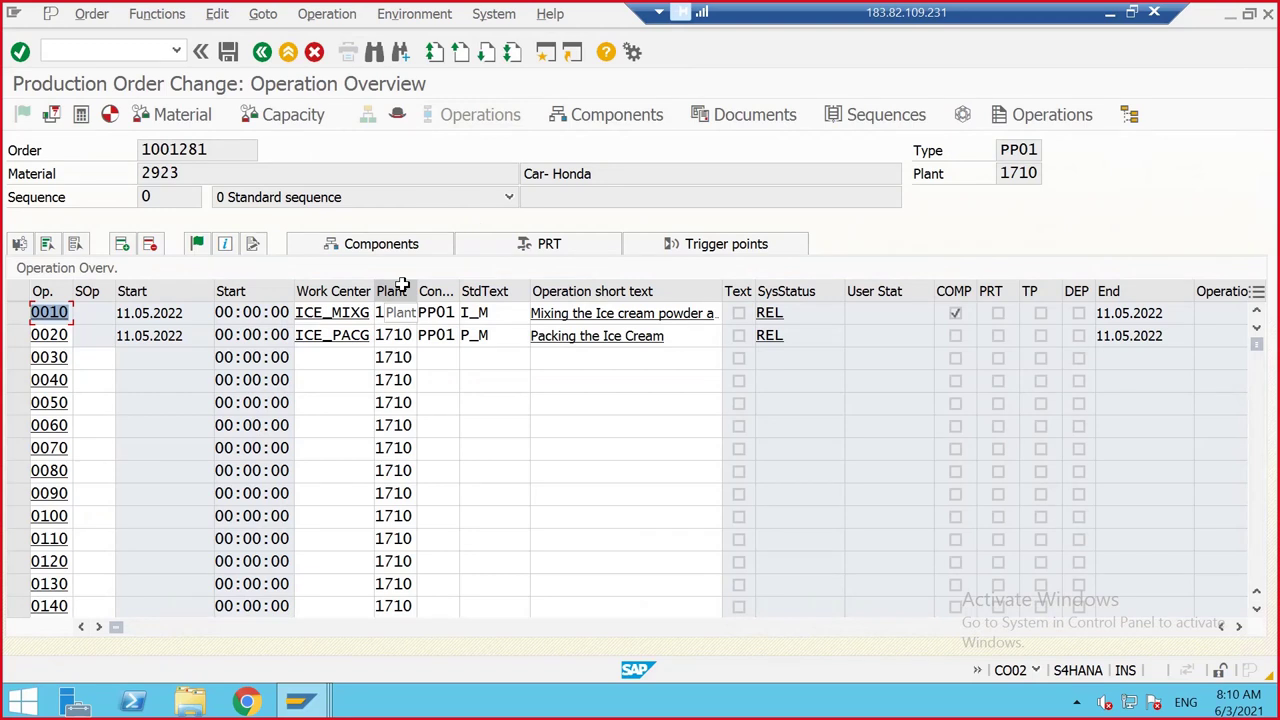
pyautogui.click(480, 400)
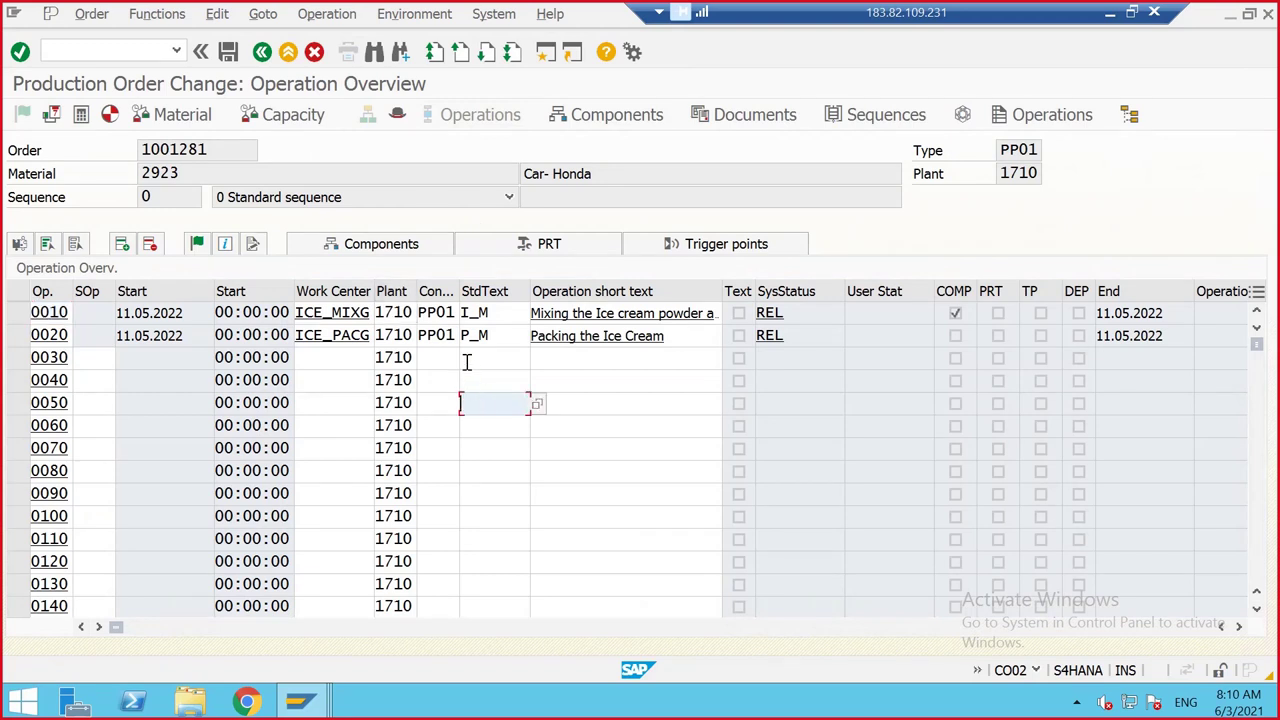
pyautogui.click(446, 335)
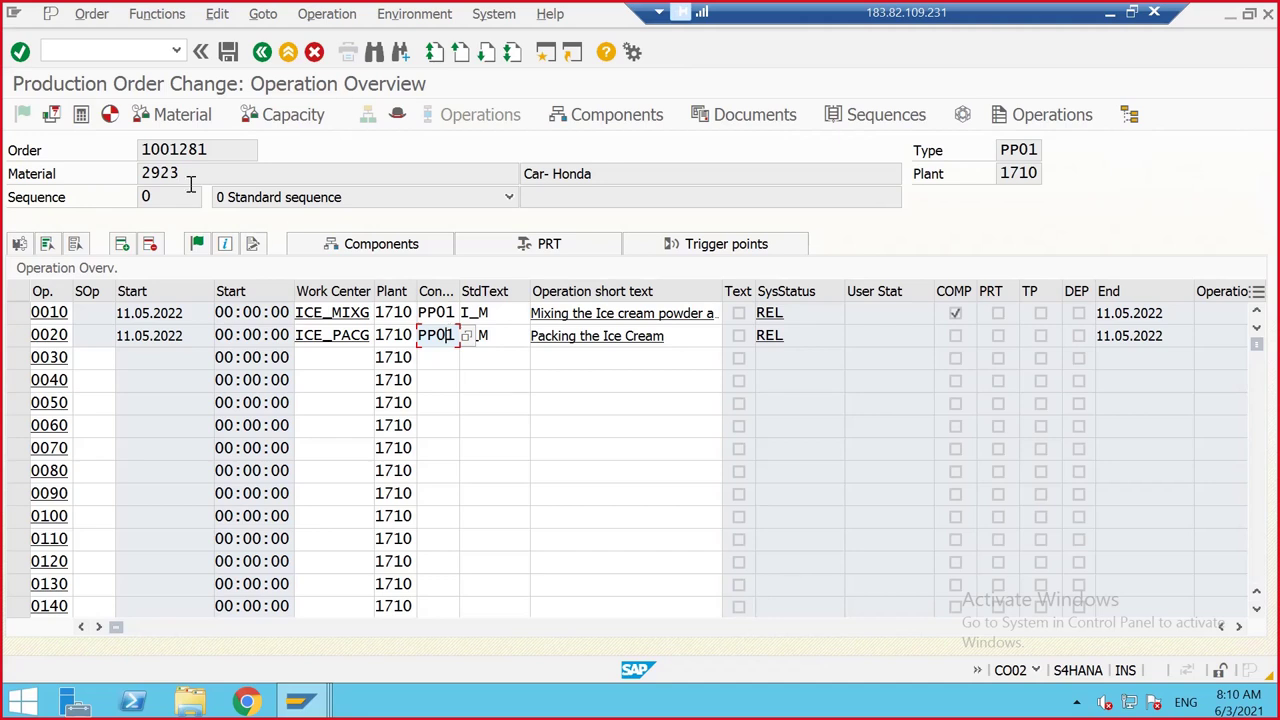
# Open production version mass processing (C223) and list material 2923's versions in plant 1710 without group or key date restrictions
pyautogui.click(76, 51)
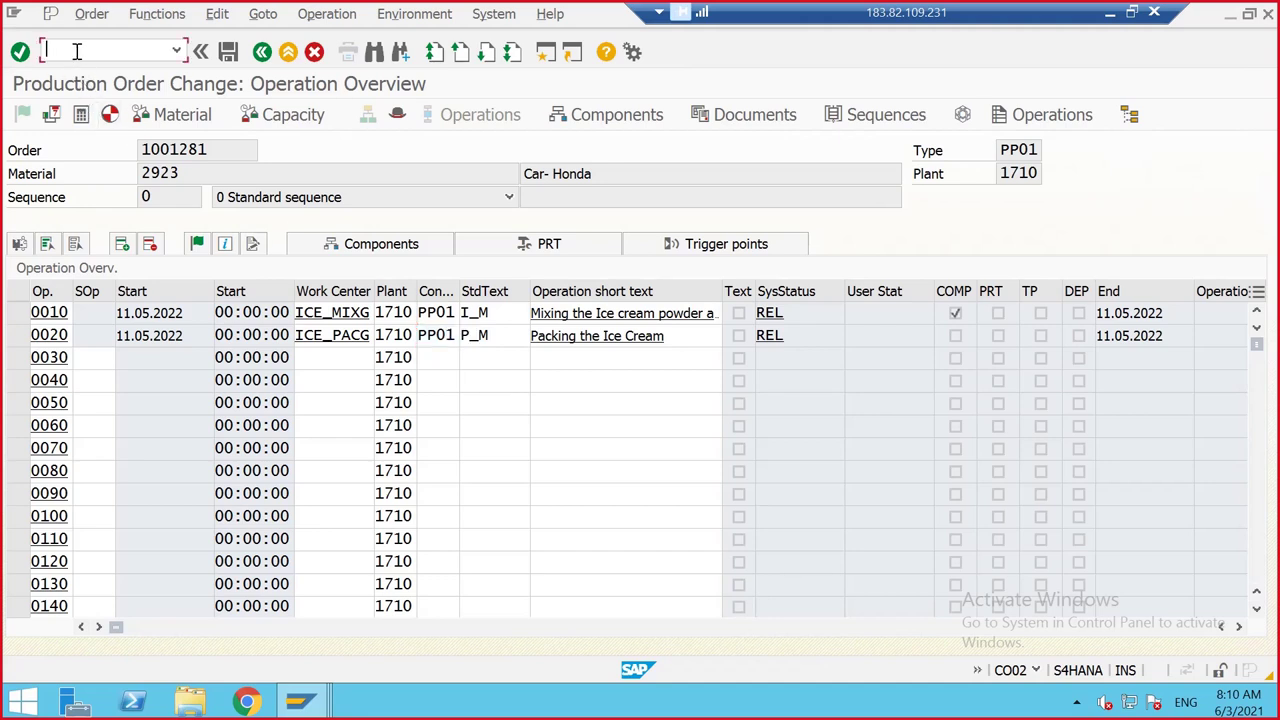
pyautogui.moveTo(295, 706)
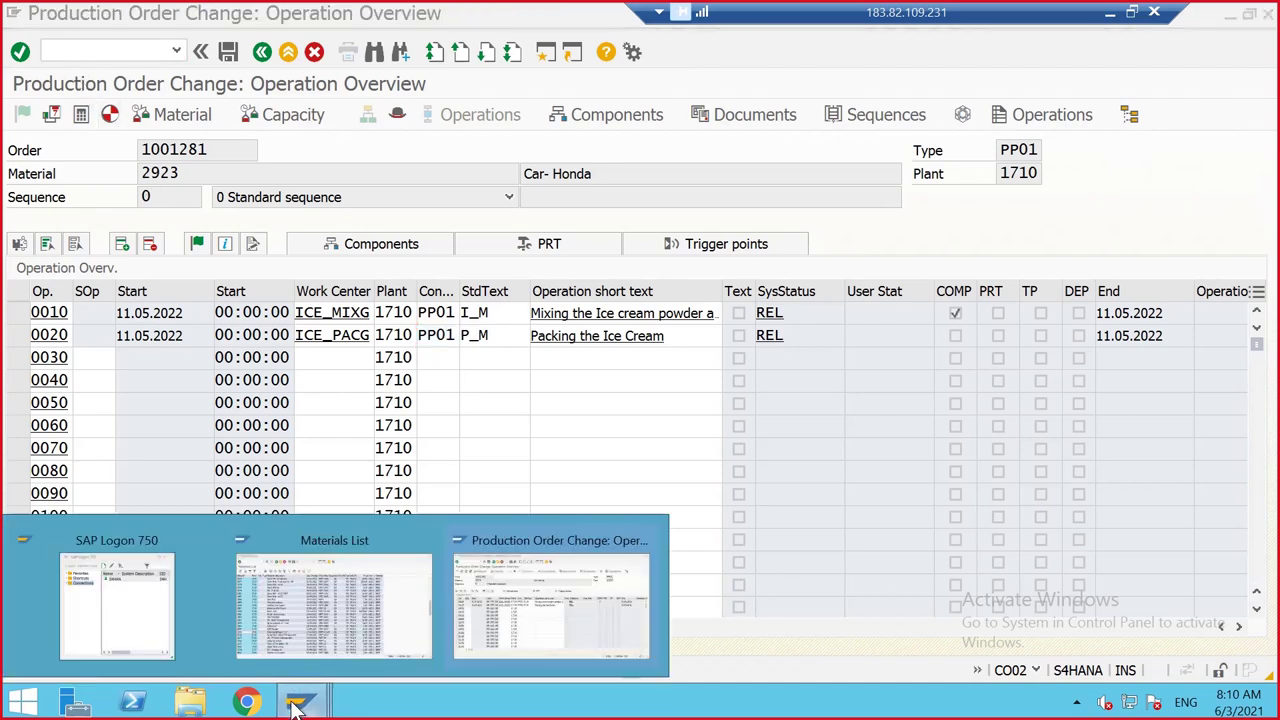
pyautogui.click(482, 595)
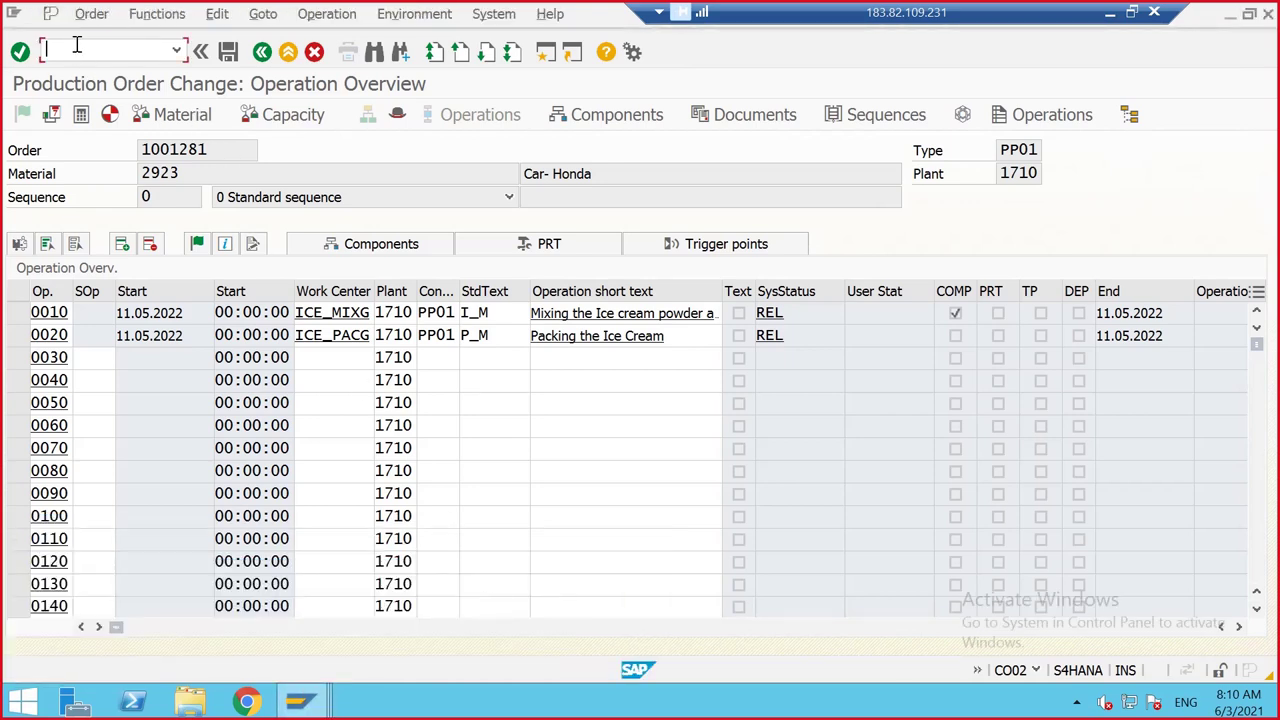
pyautogui.write('/nc223')
pyautogui.press('Return')
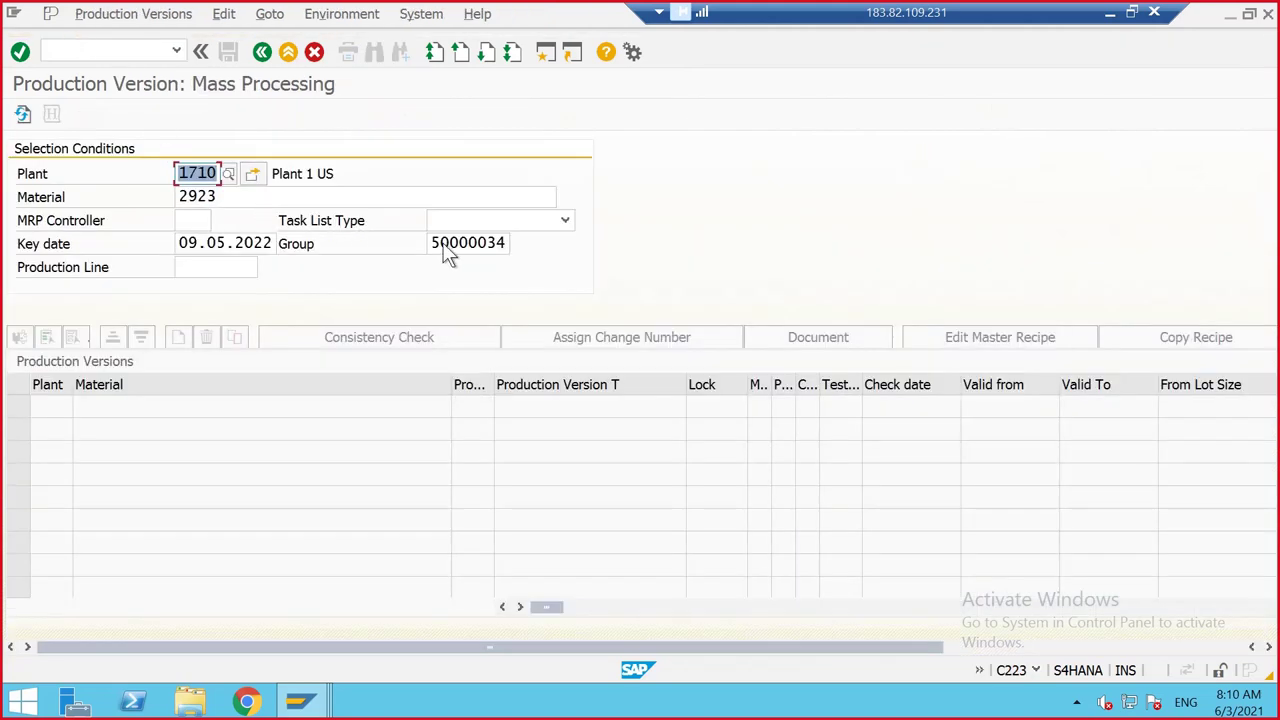
pyautogui.click(447, 243)
pyautogui.doubleClick(447, 243)
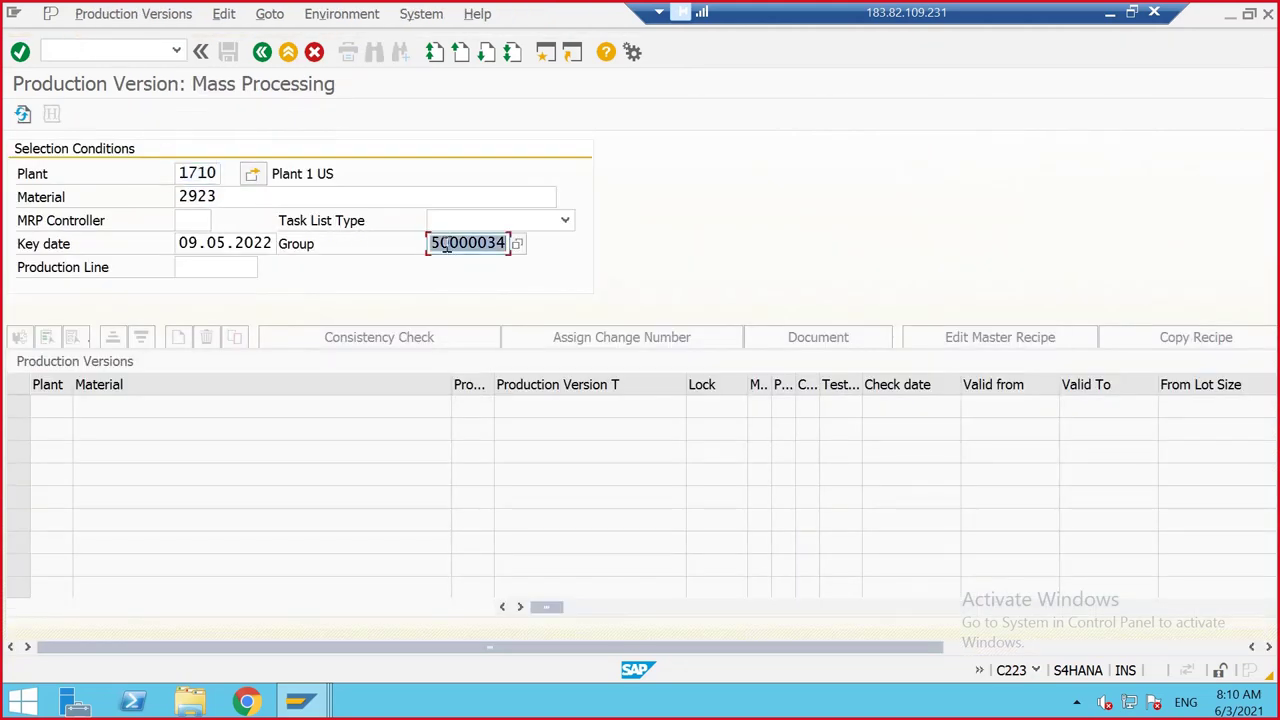
pyautogui.press('Delete')
pyautogui.doubleClick(264, 250)
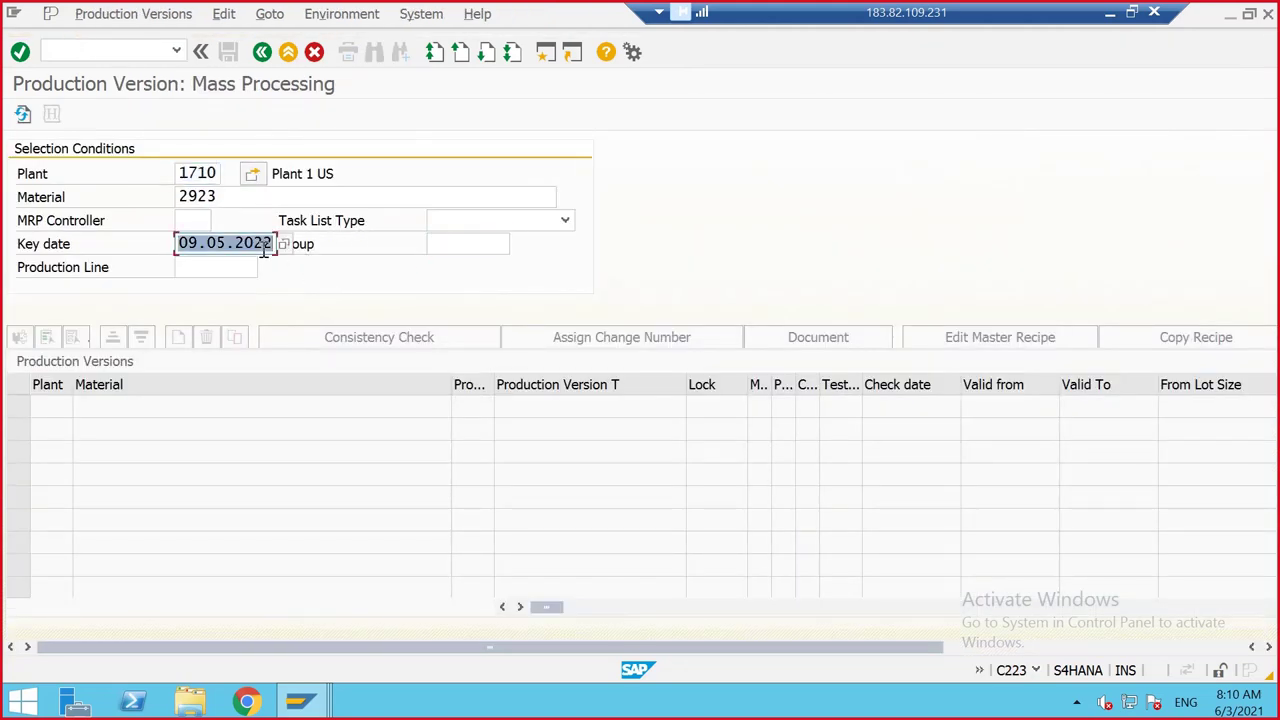
pyautogui.press('Delete')
pyautogui.press('F8')
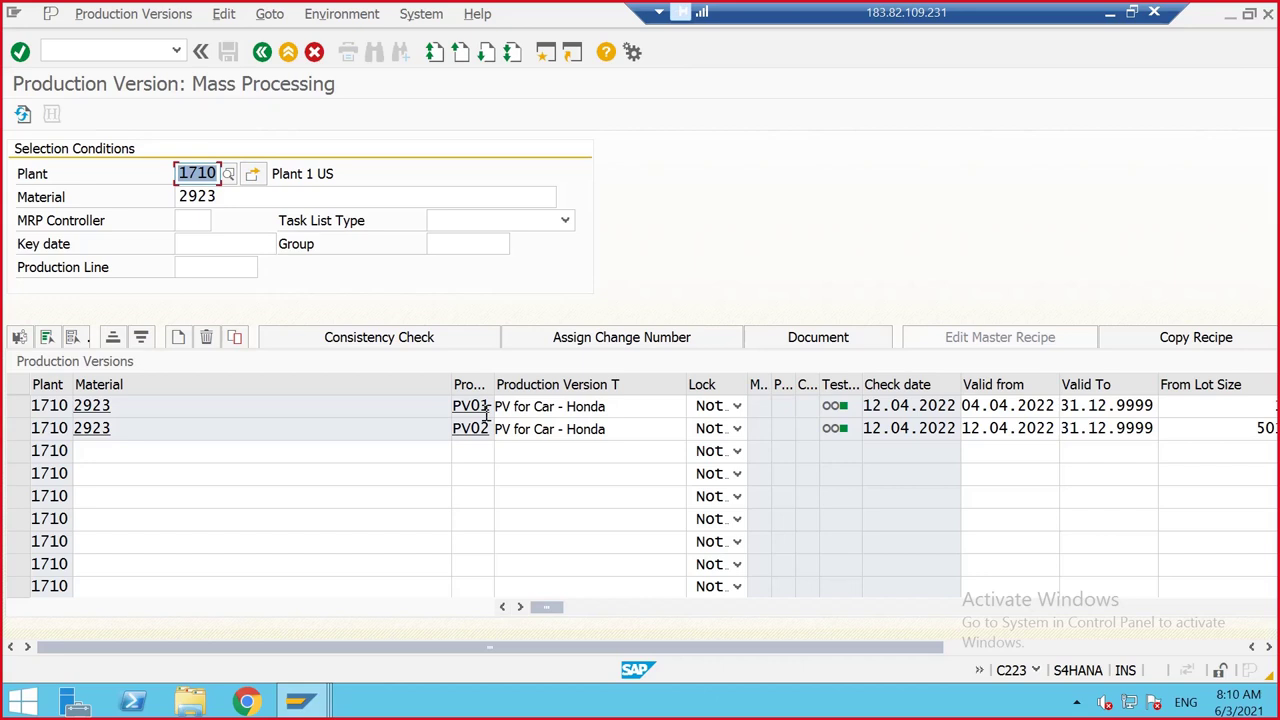
# Examine the from and to lot sizes of production versions PV01 and PV02
pyautogui.click(1268, 646)
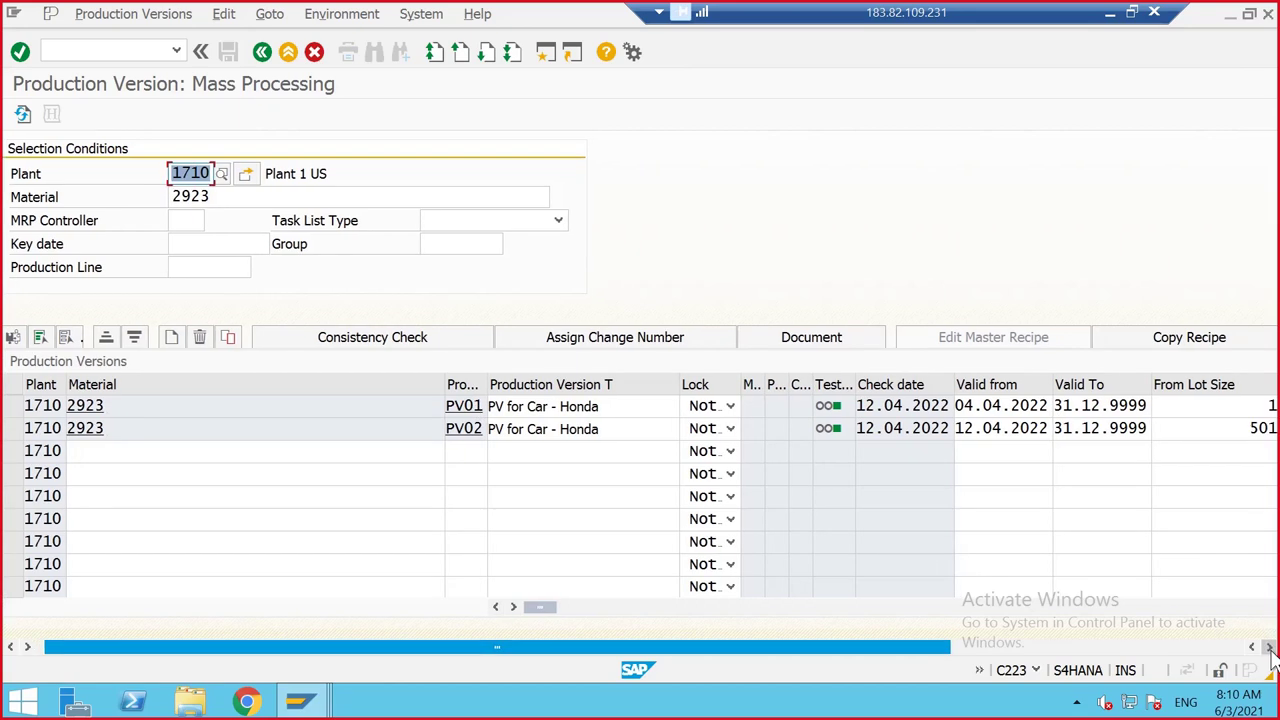
pyautogui.click(1268, 646)
pyautogui.click(1268, 646)
pyautogui.click(1268, 646)
pyautogui.click(1268, 646)
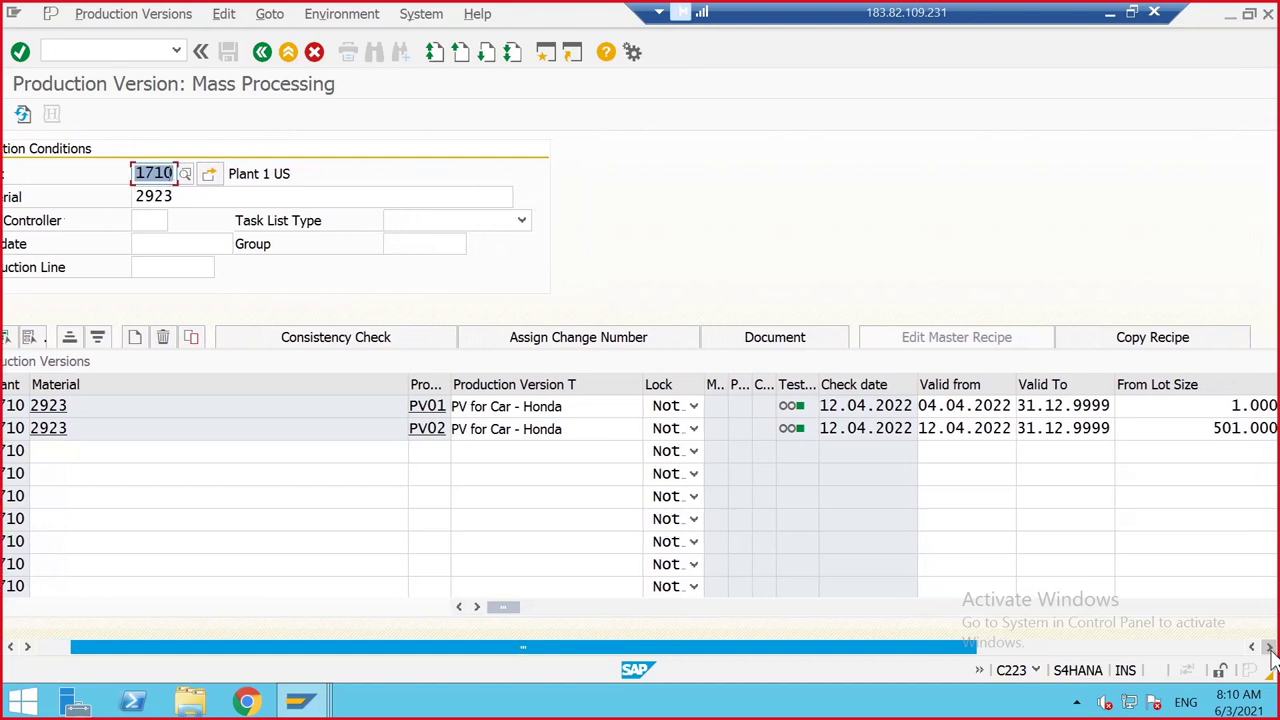
pyautogui.click(1268, 646)
pyautogui.click(1268, 646)
pyautogui.click(1268, 646)
pyautogui.click(1268, 646)
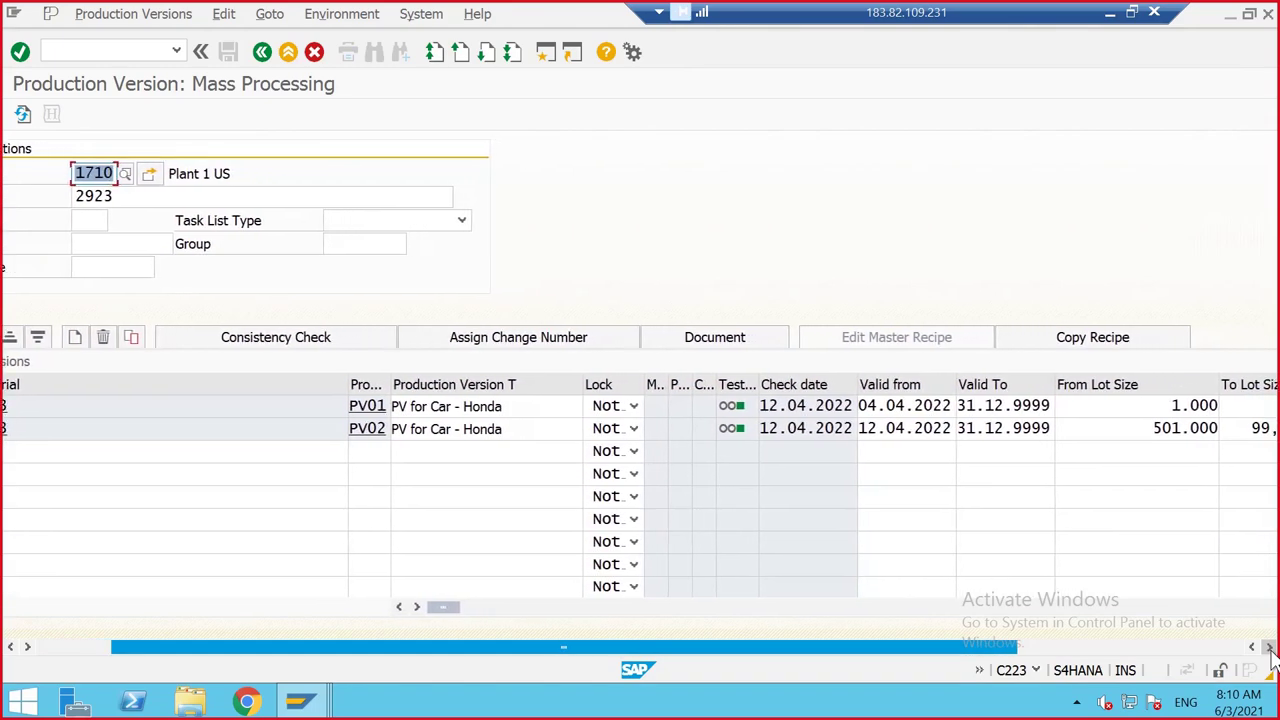
pyautogui.click(1268, 646)
pyautogui.moveTo(945, 647); pyautogui.dragTo(1046, 655)
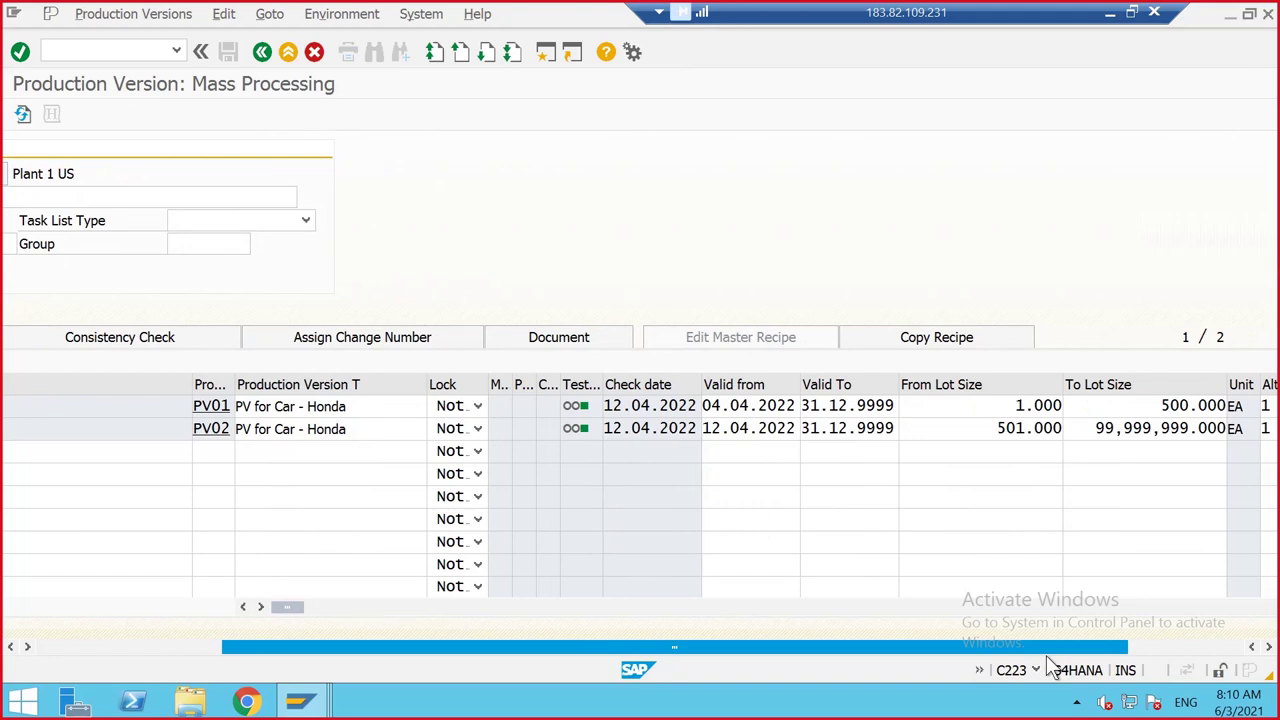
# Open the details of production version PV02 and set its detailed planning group counter to 1
pyautogui.click(225, 428)
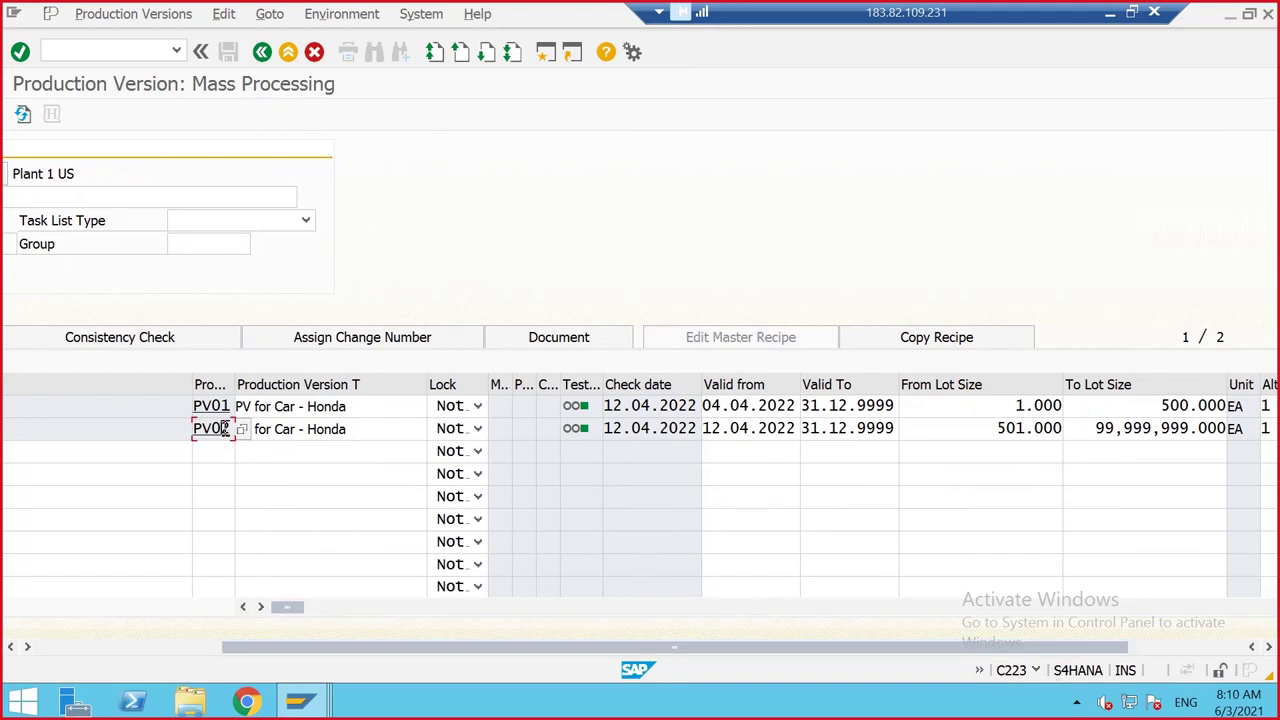
pyautogui.click(241, 428)
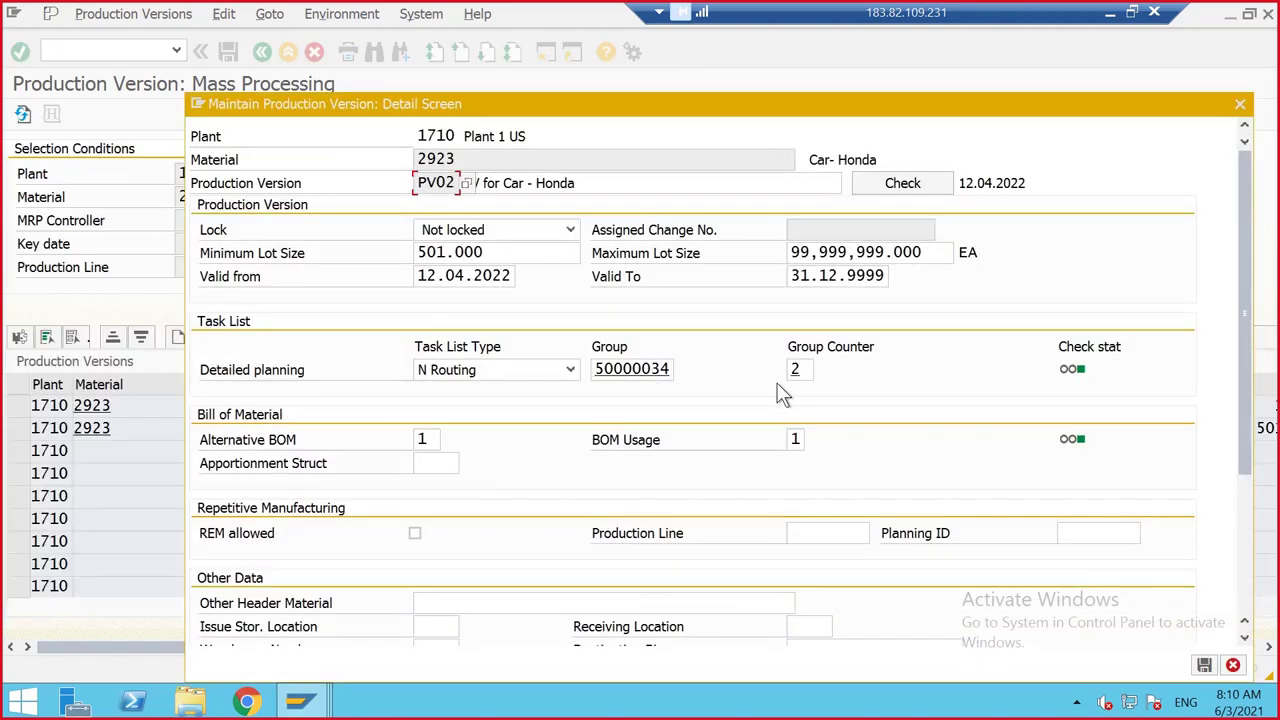
pyautogui.click(808, 370)
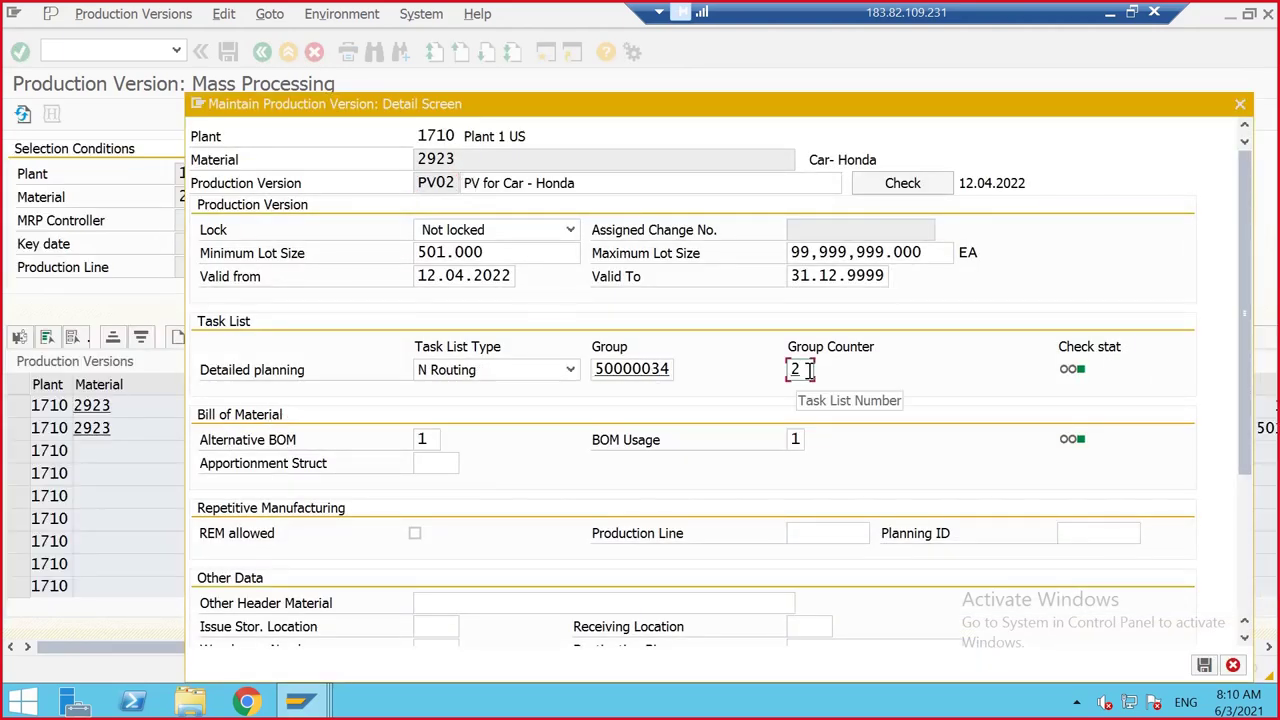
pyautogui.press('BackSpace')
pyautogui.write('1')
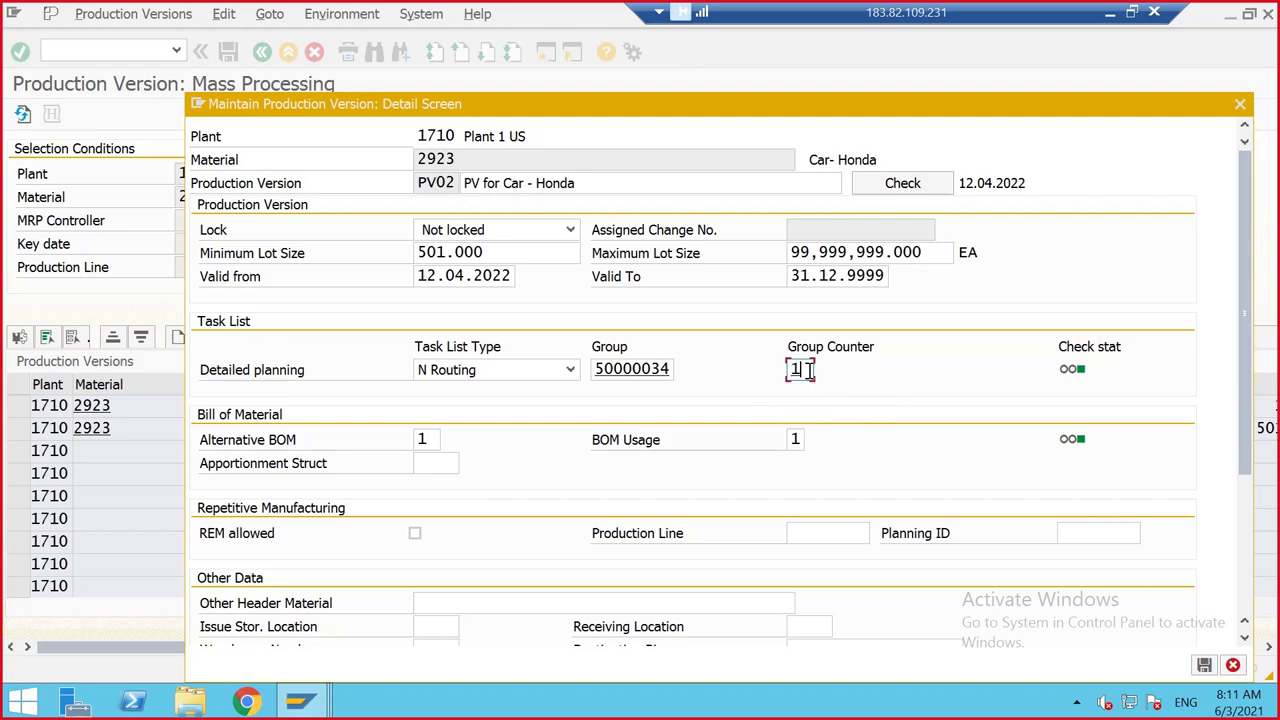
pyautogui.press('Return')
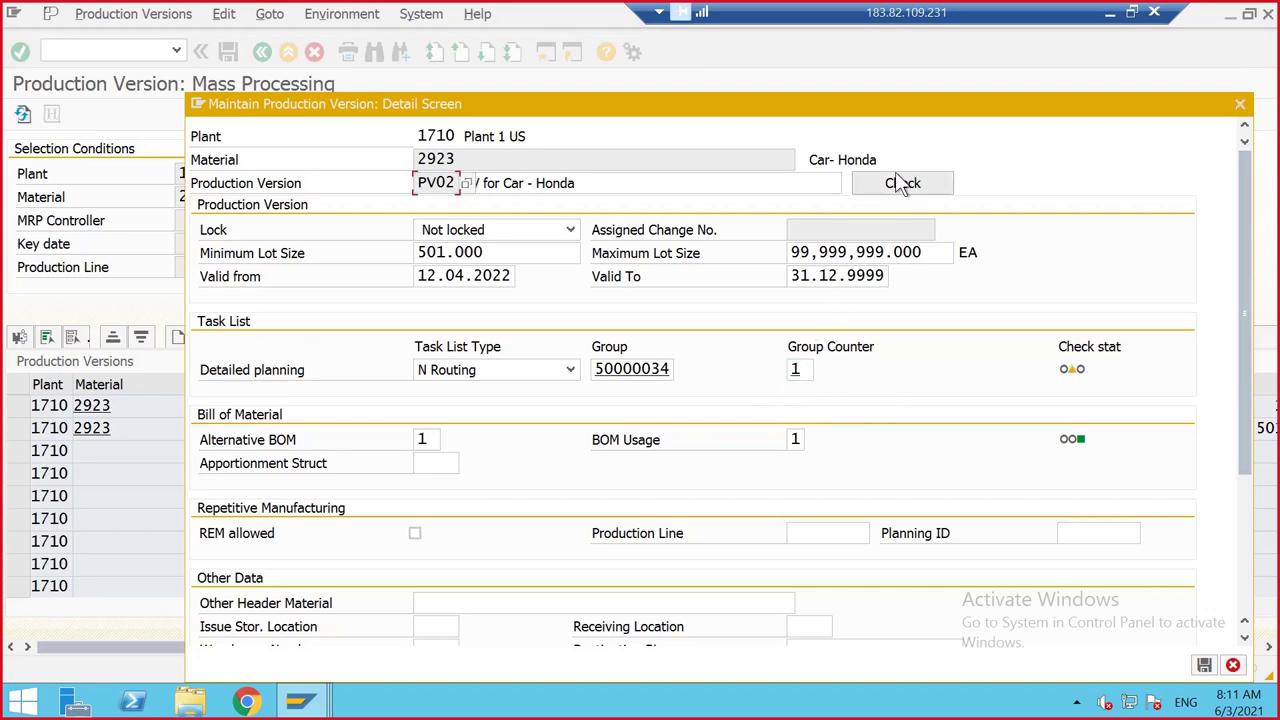
# Run the consistency check for production version PV02, accept its details, and save the production versions
pyautogui.click(897, 187)
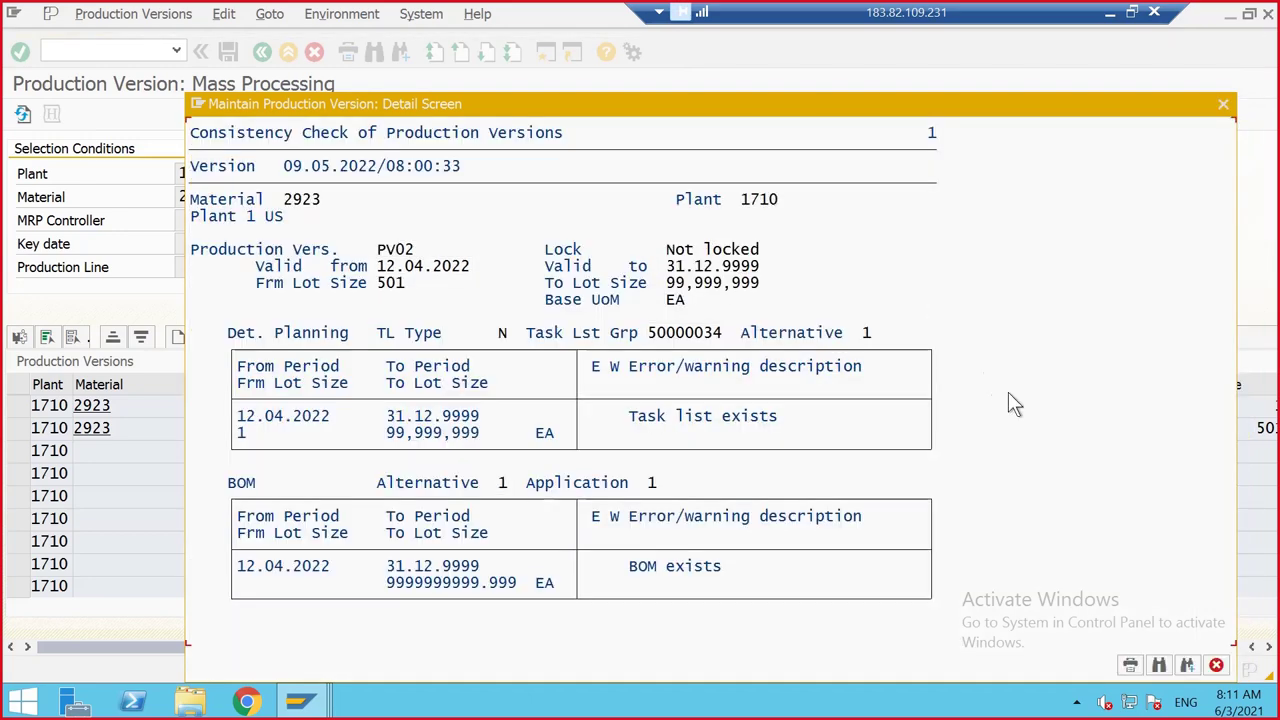
pyautogui.click(1216, 665)
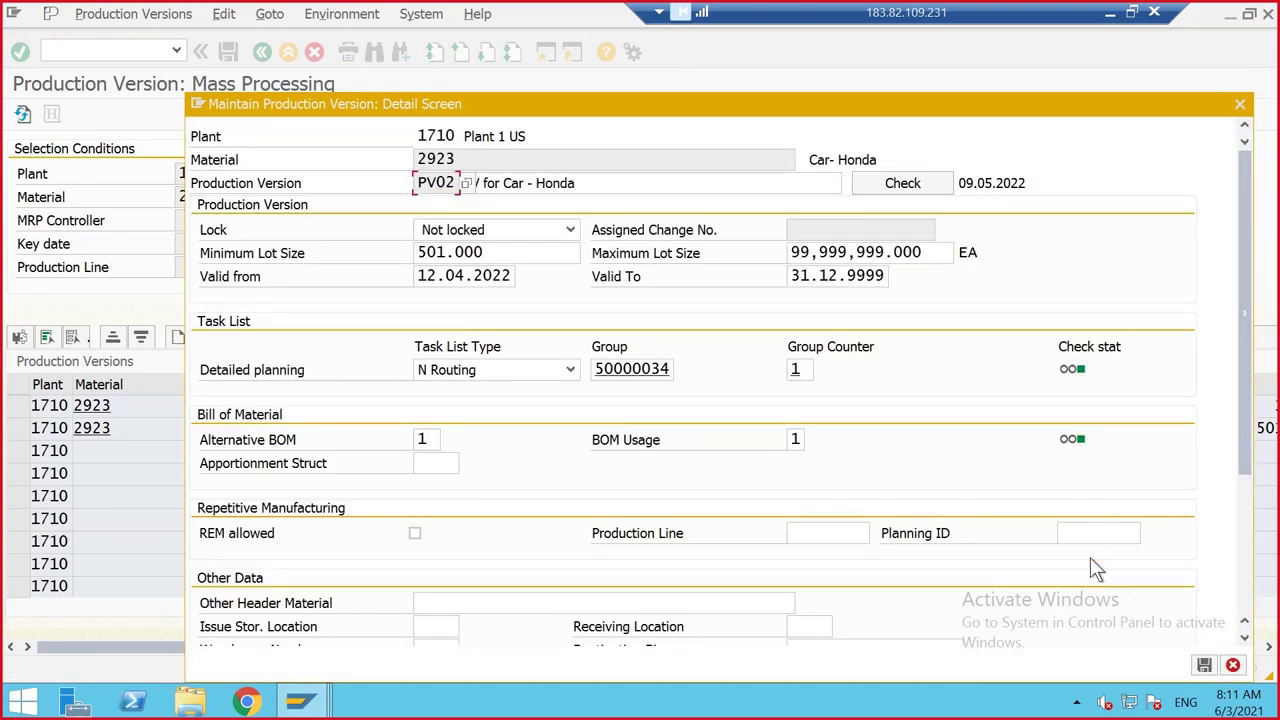
pyautogui.click(1205, 667)
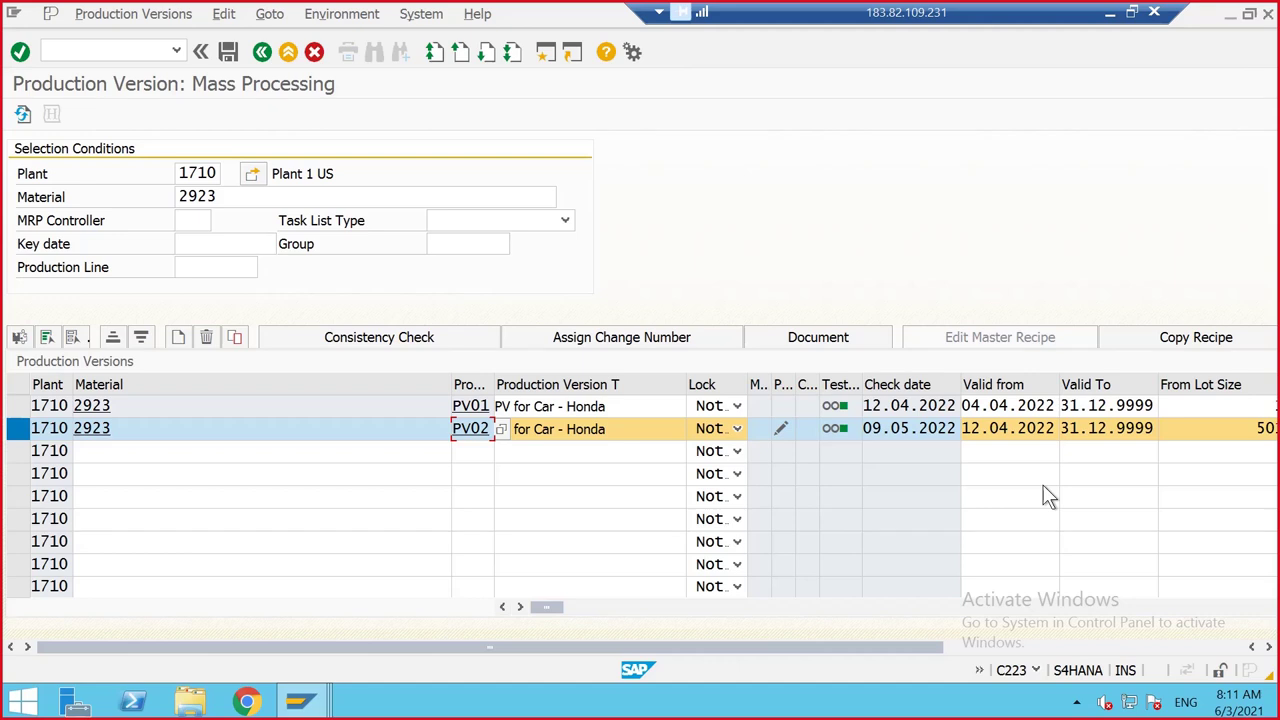
pyautogui.click(228, 52)
# Start creating a production order (CO01) for material 2923 in plant 1710 with order type PP01
pyautogui.click(174, 52)
pyautogui.click(130, 50)
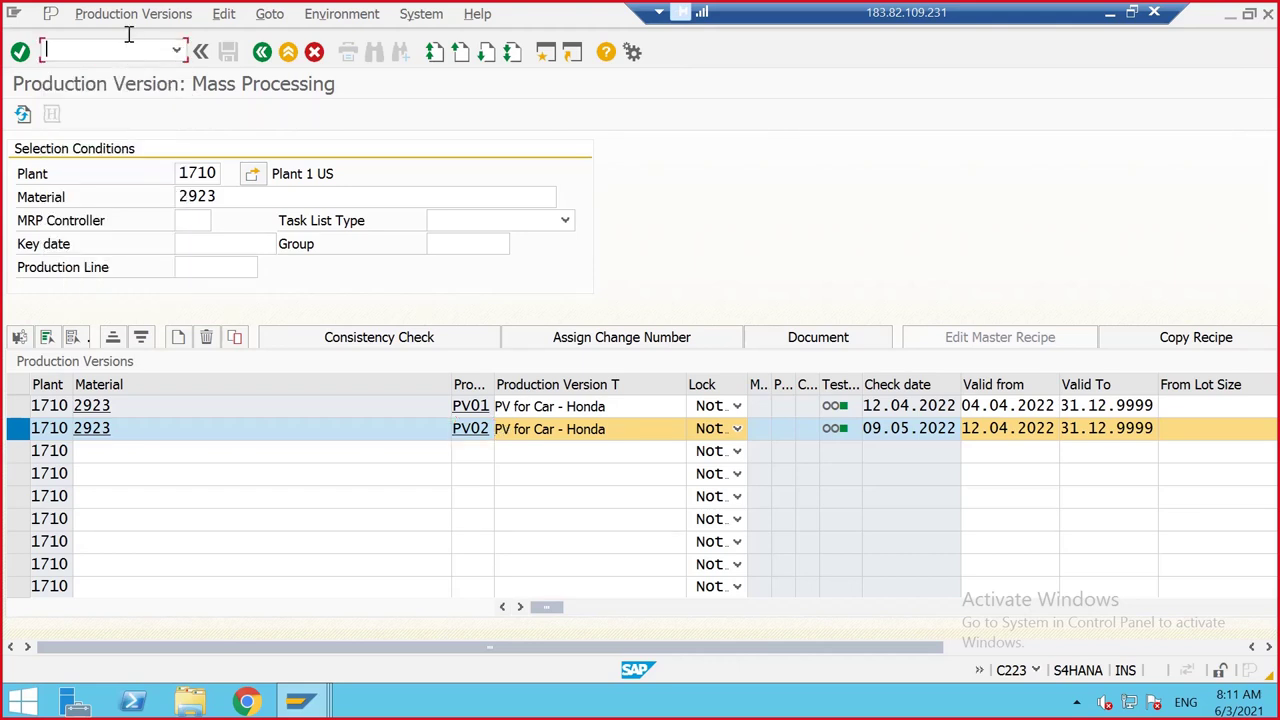
pyautogui.write('/nco01')
pyautogui.press('Return')
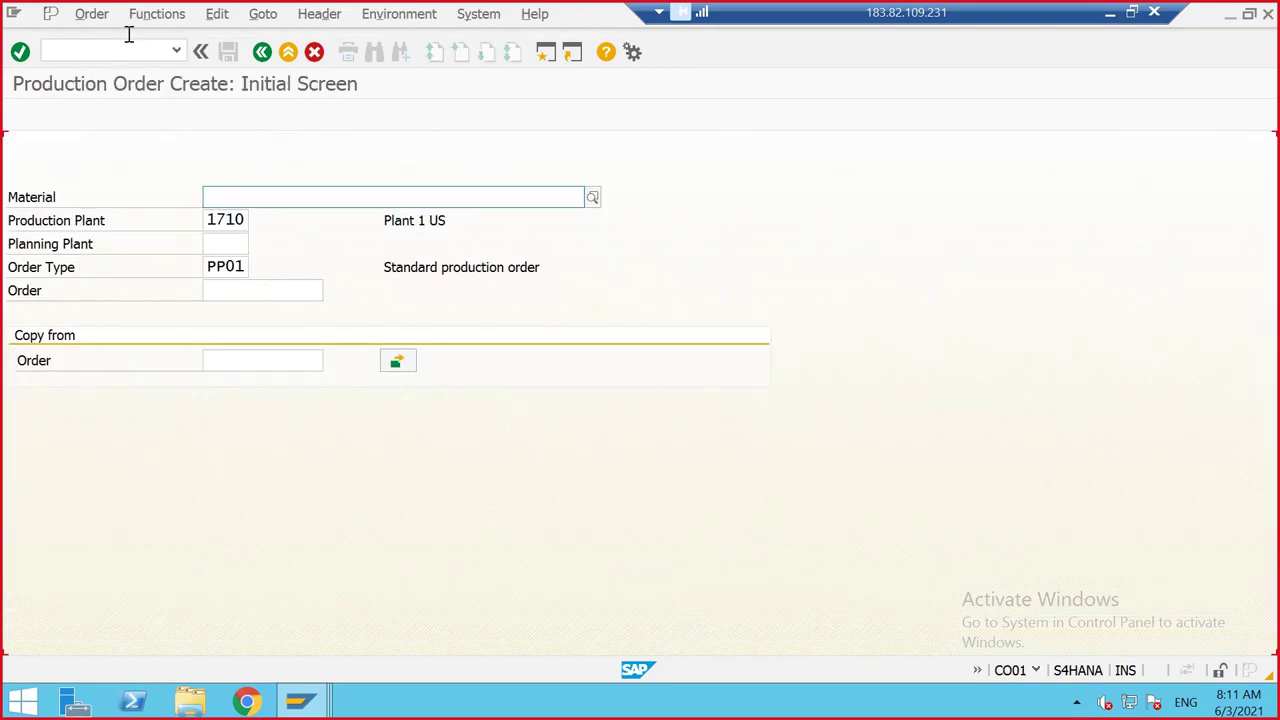
pyautogui.click(210, 196)
pyautogui.click(221, 200)
pyautogui.write('2923')
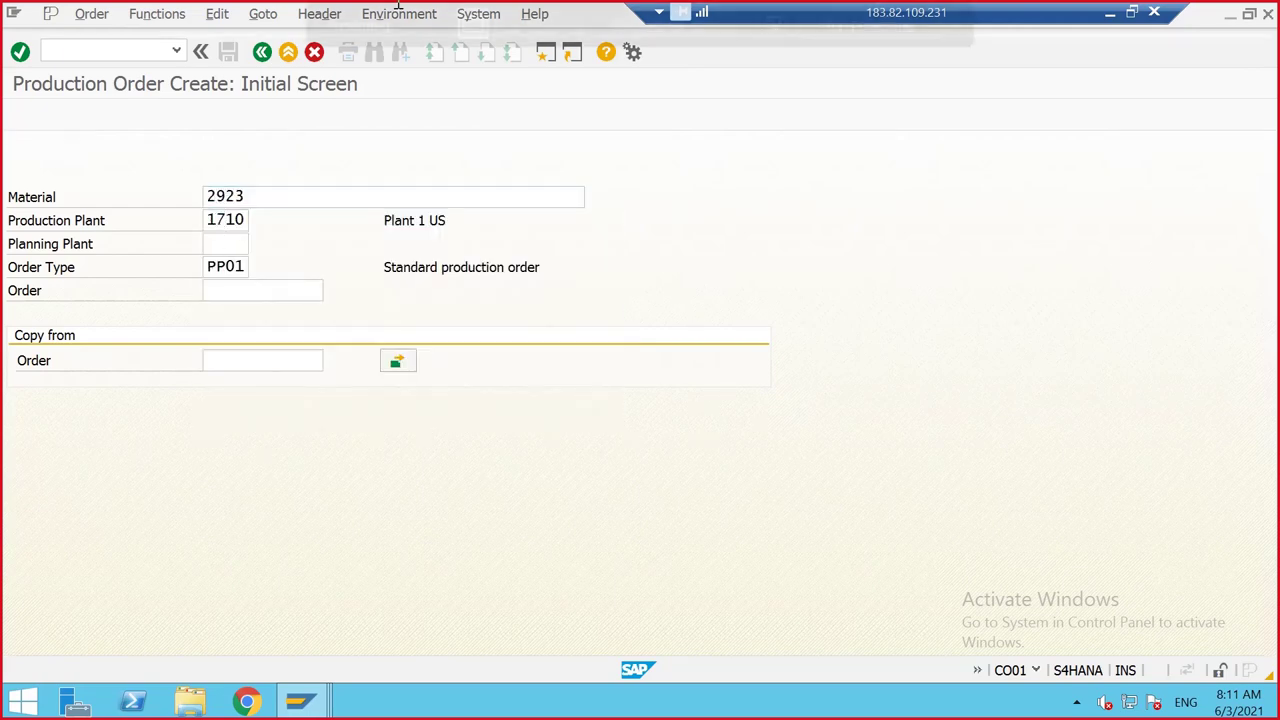
pyautogui.press('Return')
# Set the order's total quantity to 600 EA and its scheduling type to 4 Current date
pyautogui.click(231, 312)
pyautogui.click(226, 347)
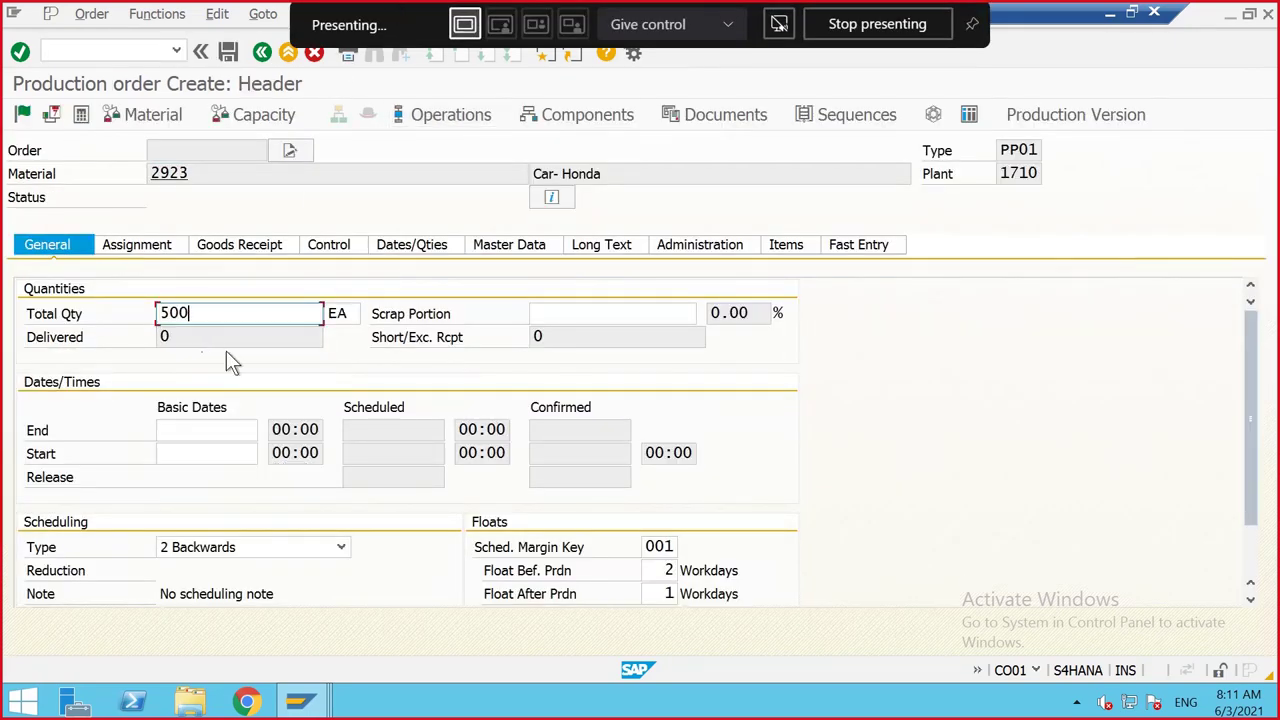
pyautogui.press('BackSpace')
pyautogui.press('BackSpace')
pyautogui.press('BackSpace')
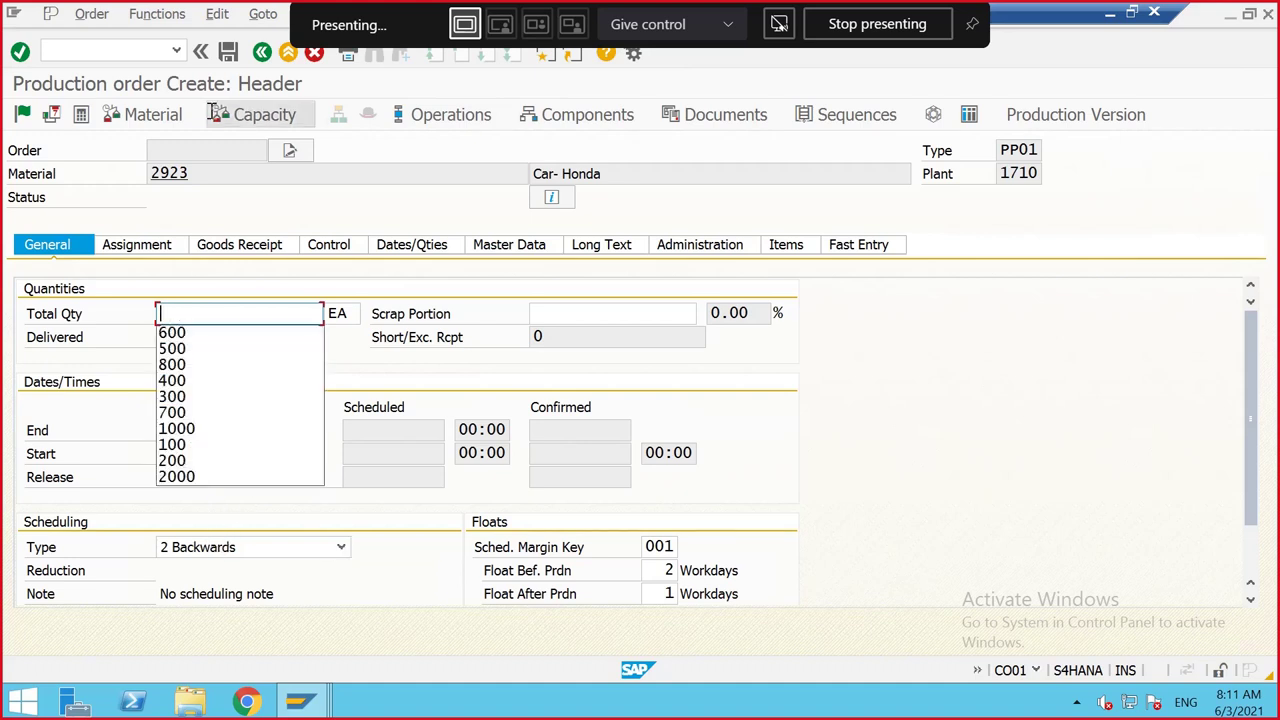
pyautogui.write('600')
pyautogui.press('Return')
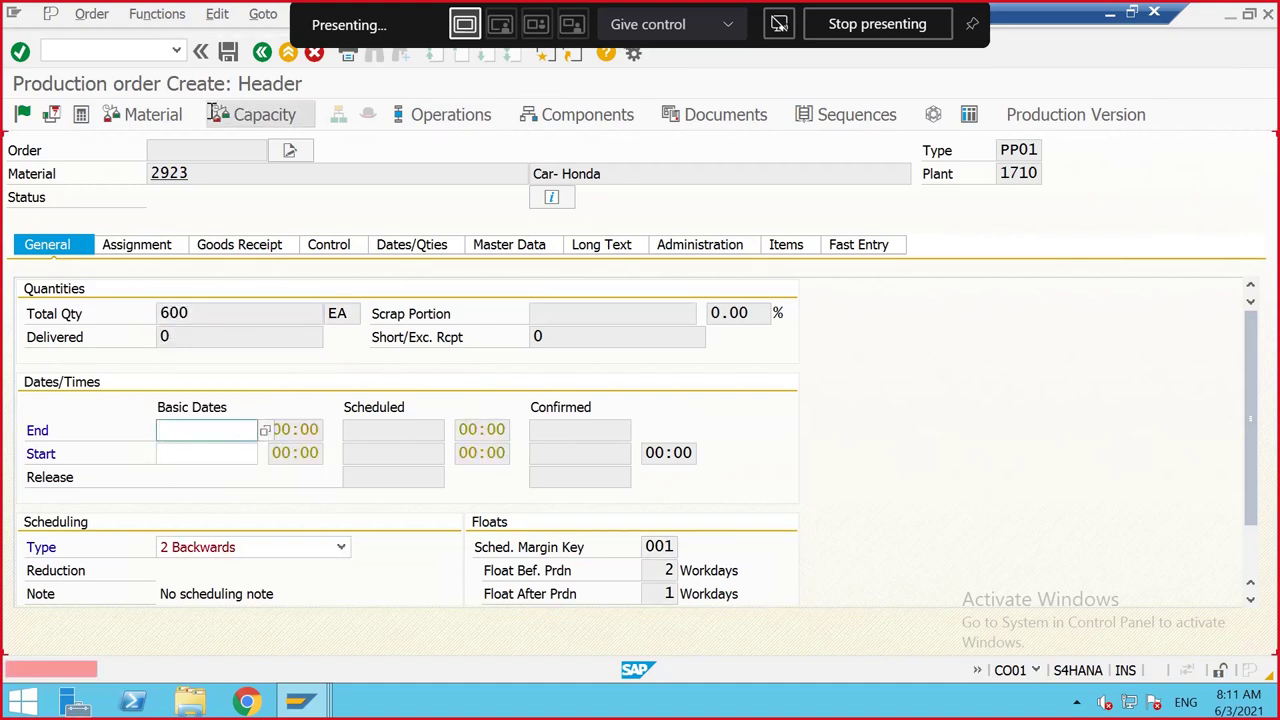
pyautogui.click(224, 548)
pyautogui.click(202, 615)
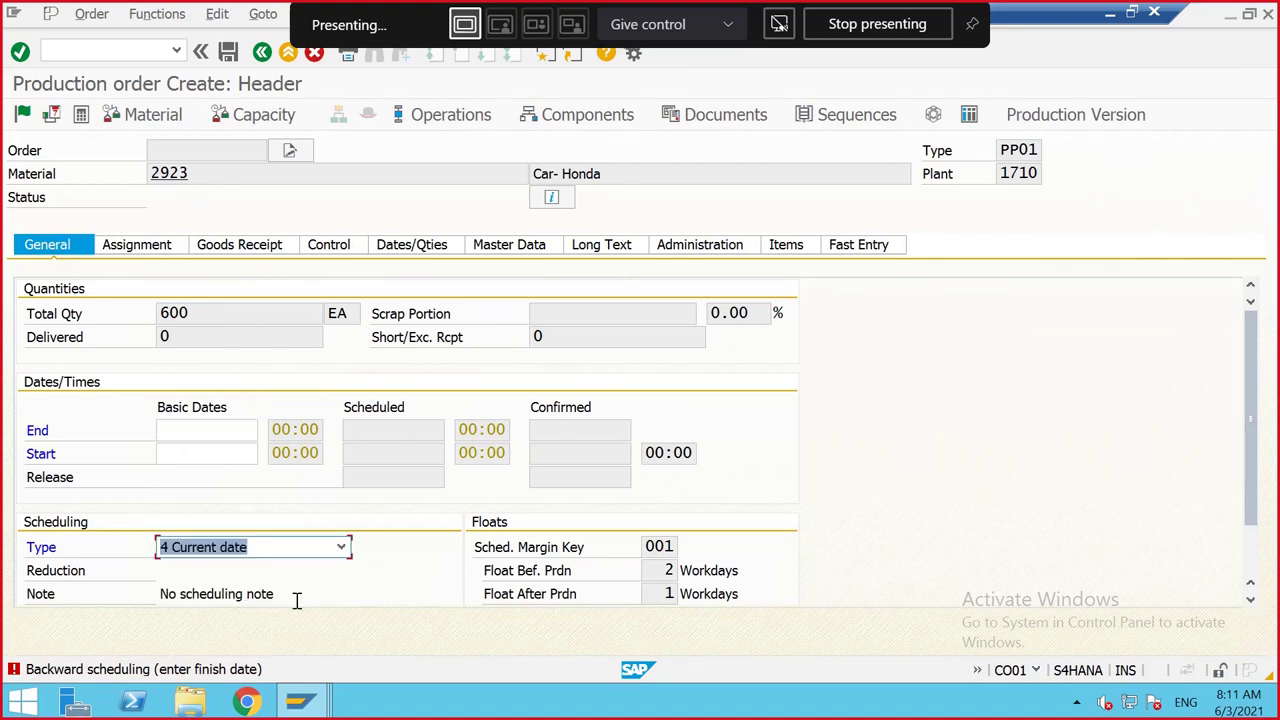
pyautogui.press('Return')
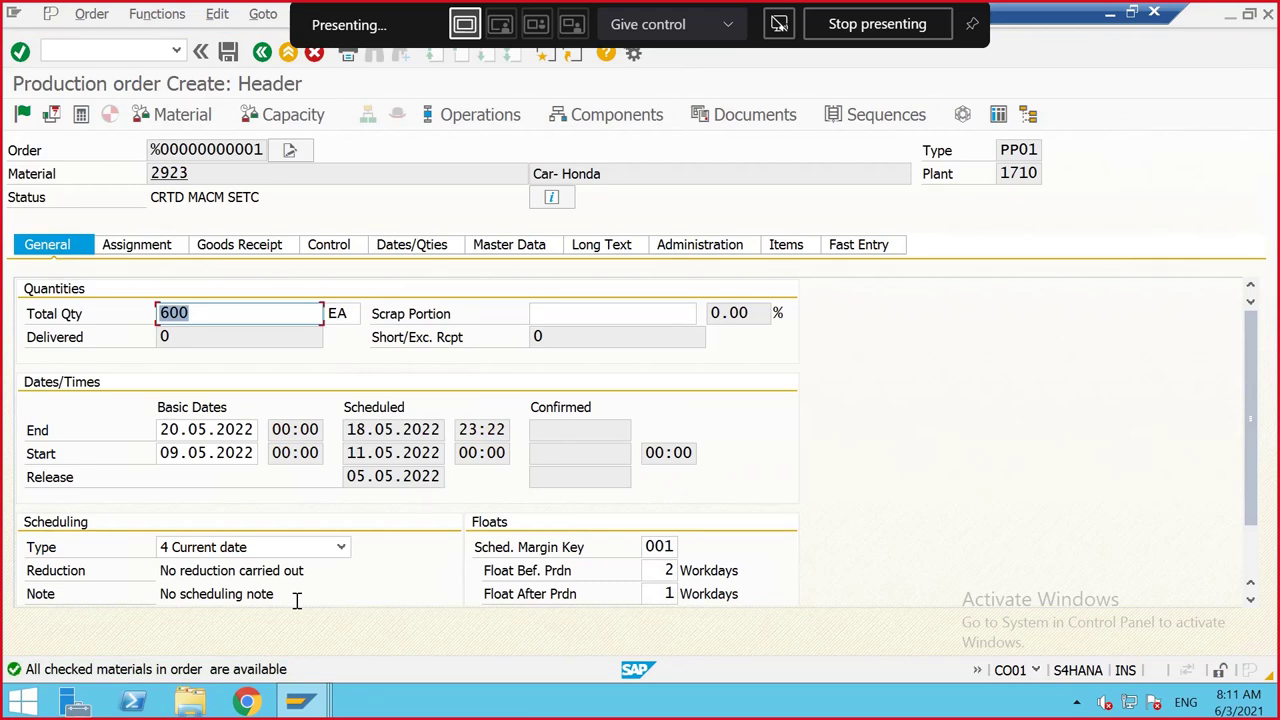
# Display the new order's operation overview and save the order despite the cost calculation error
pyautogui.click(480, 114)
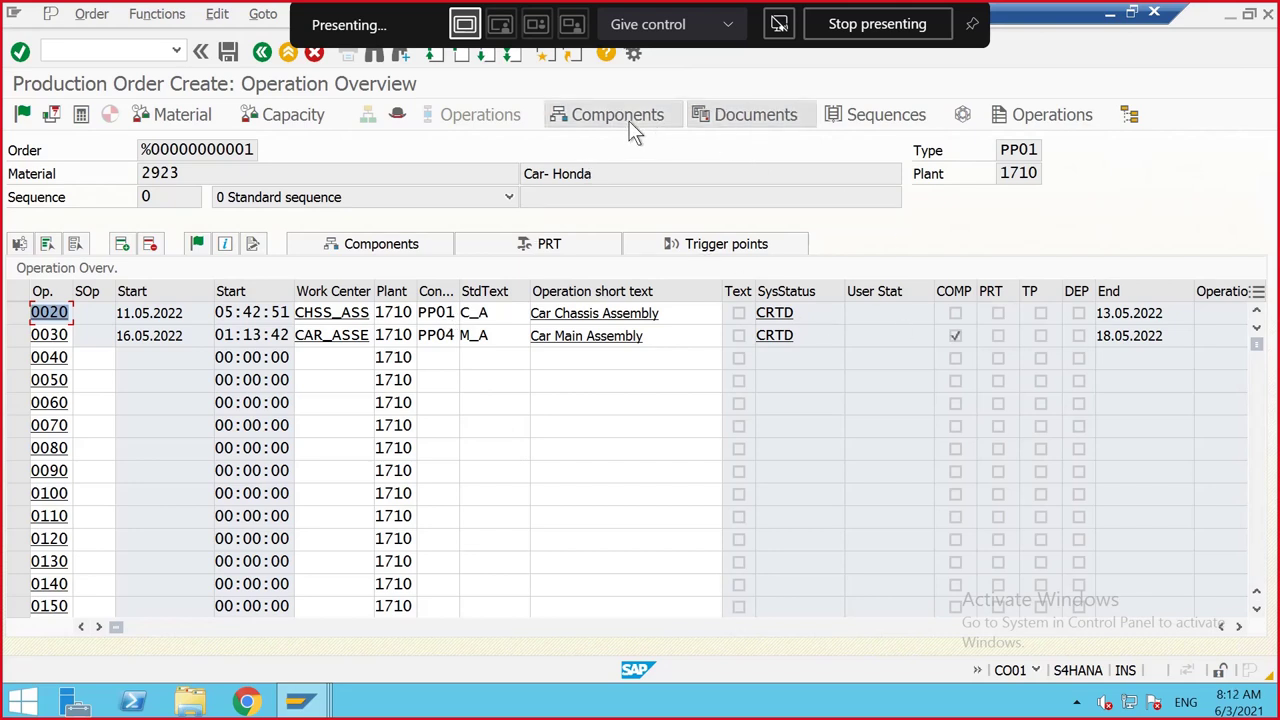
pyautogui.click(229, 56)
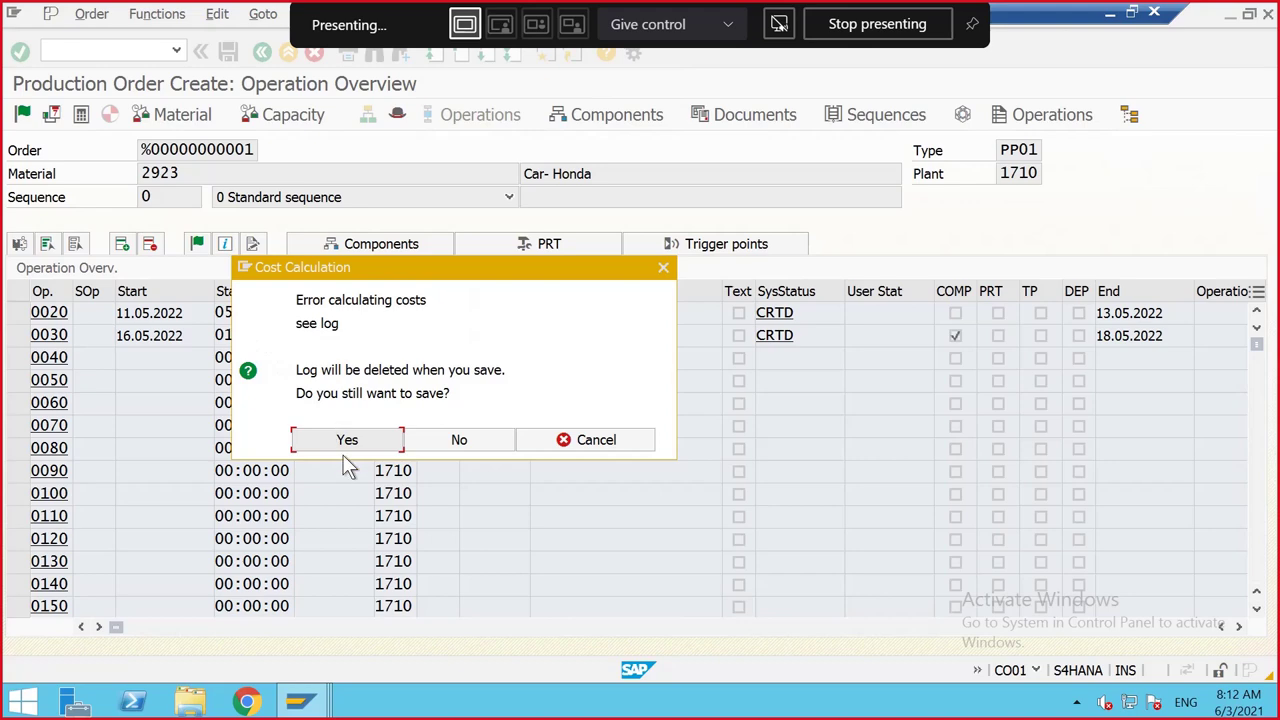
pyautogui.click(339, 442)
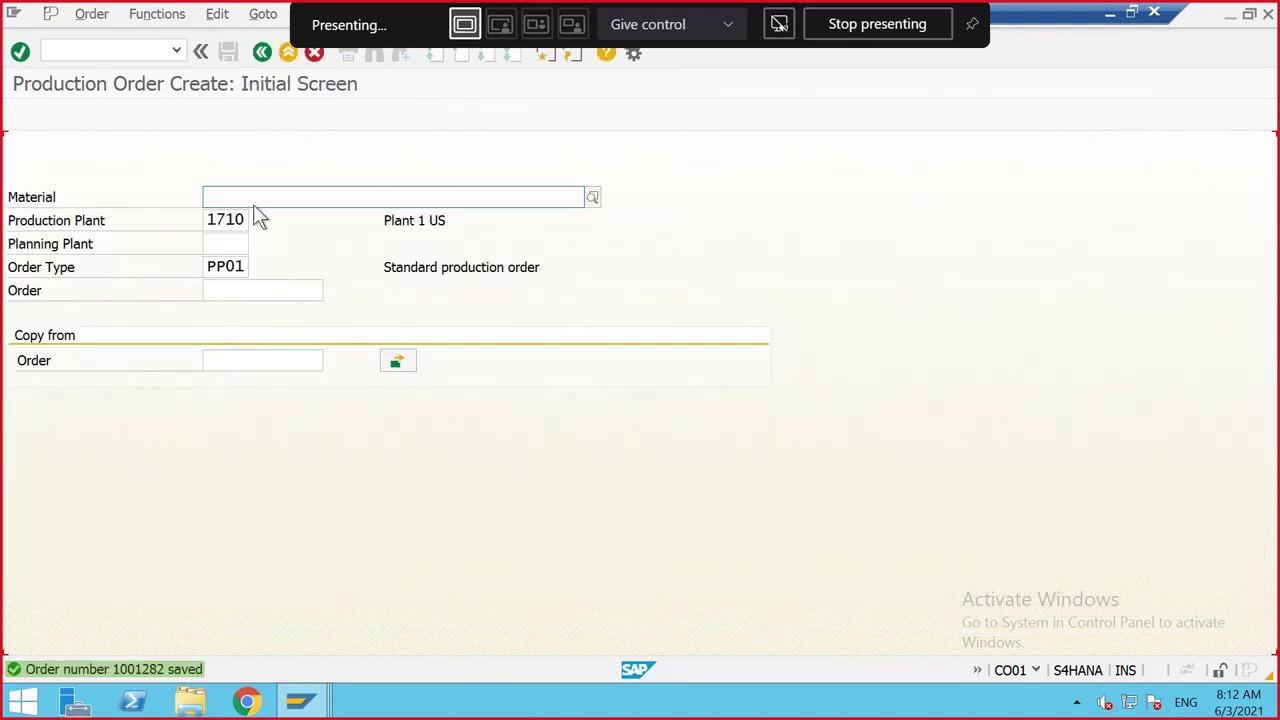
# Open the newly saved production order in change mode (CO02) and display its assignment data
pyautogui.click(91, 14)
pyautogui.click(108, 104)
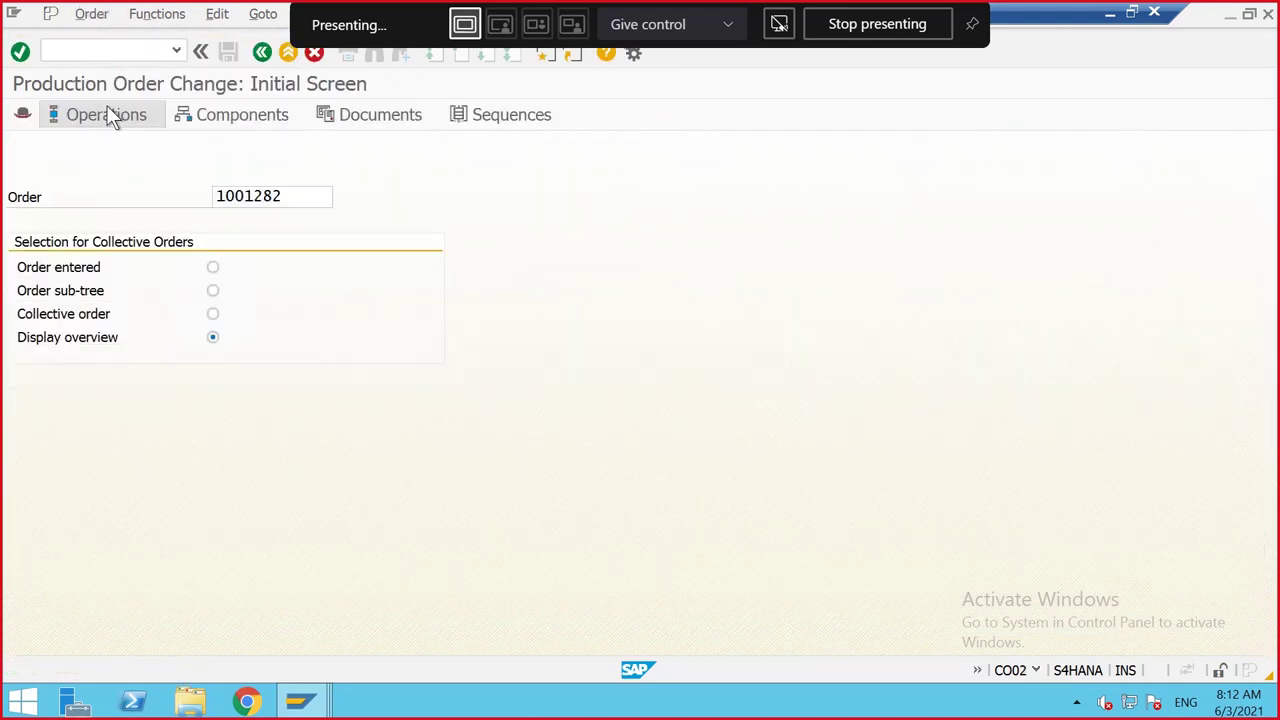
pyautogui.press('Return')
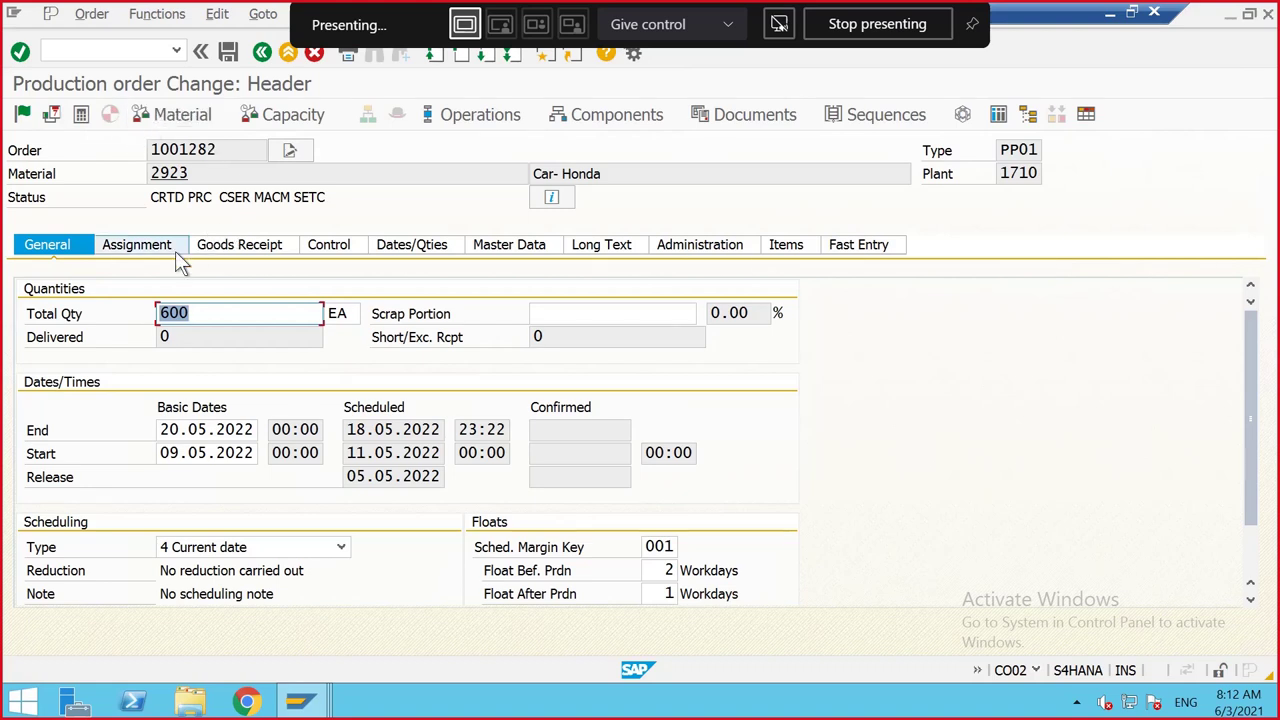
pyautogui.click(175, 251)
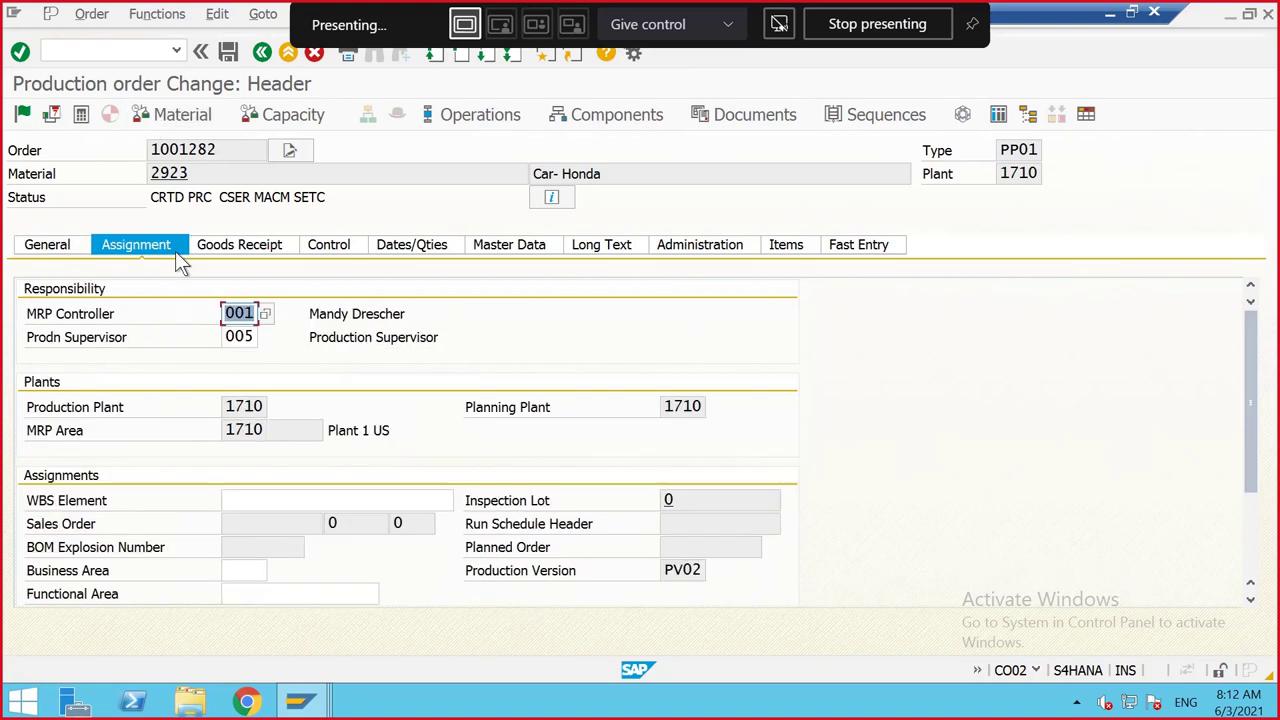
# Release the production order and save it despite the cost calculation error
pyautogui.click(21, 114)
pyautogui.click(717, 346)
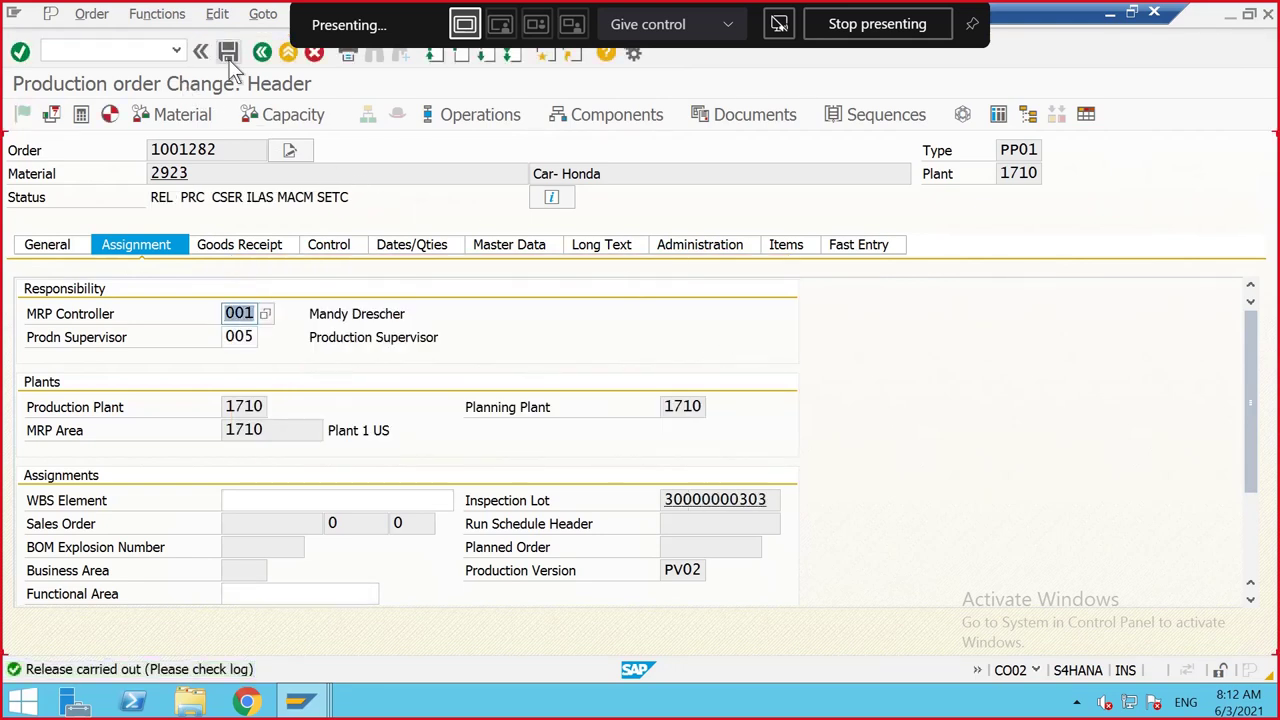
pyautogui.click(228, 54)
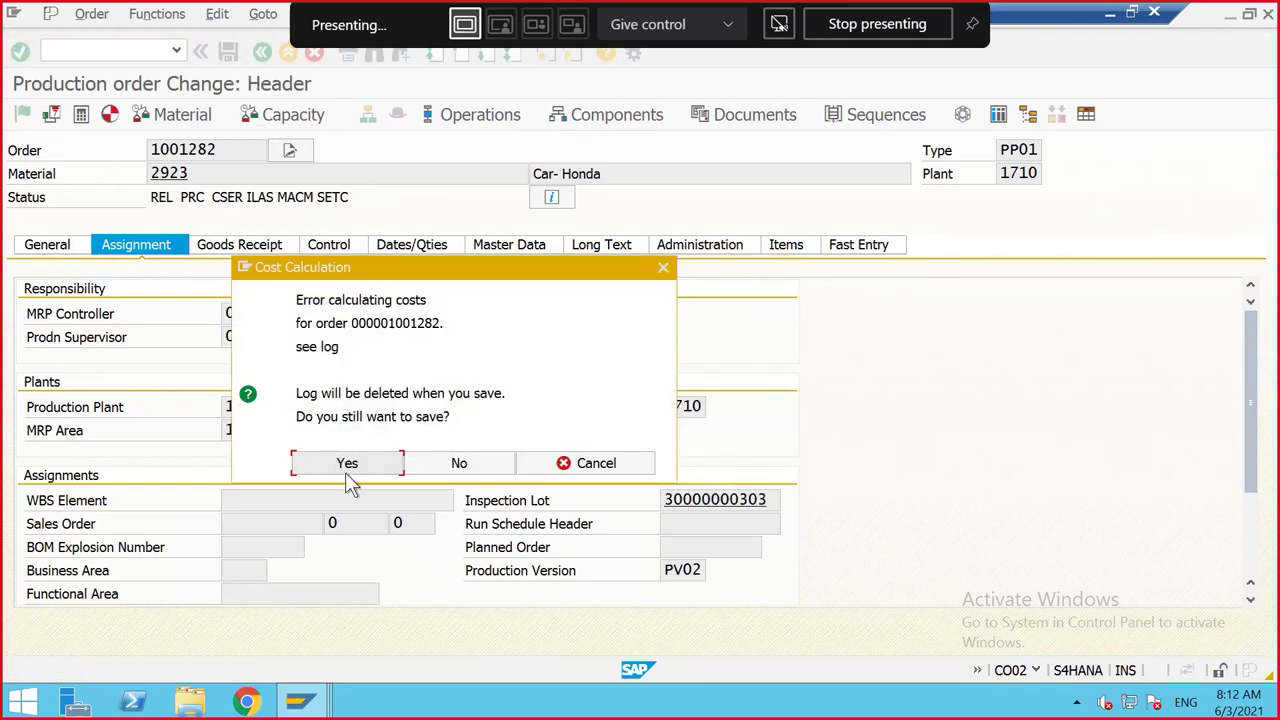
pyautogui.click(347, 477)
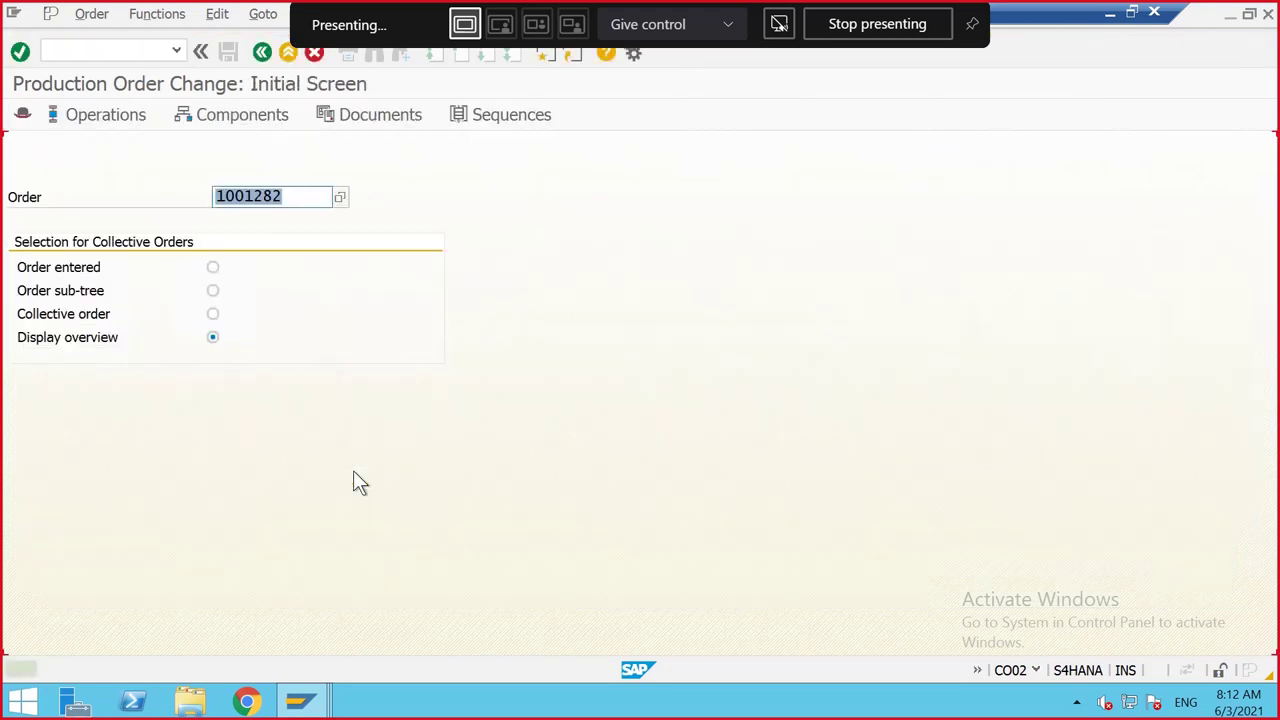
# Leave the production order change and start the inspection lot selection with transaction /NQA32
pyautogui.click(300, 700)
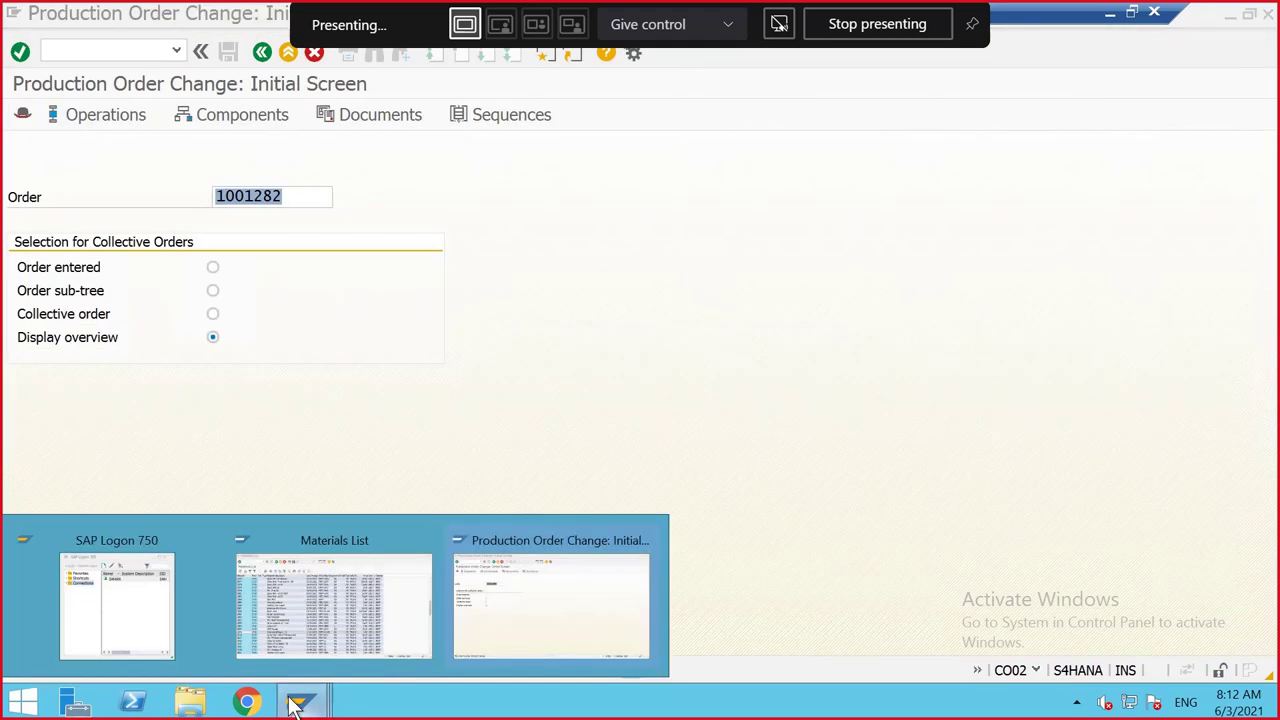
pyautogui.click(529, 593)
pyautogui.click(177, 50)
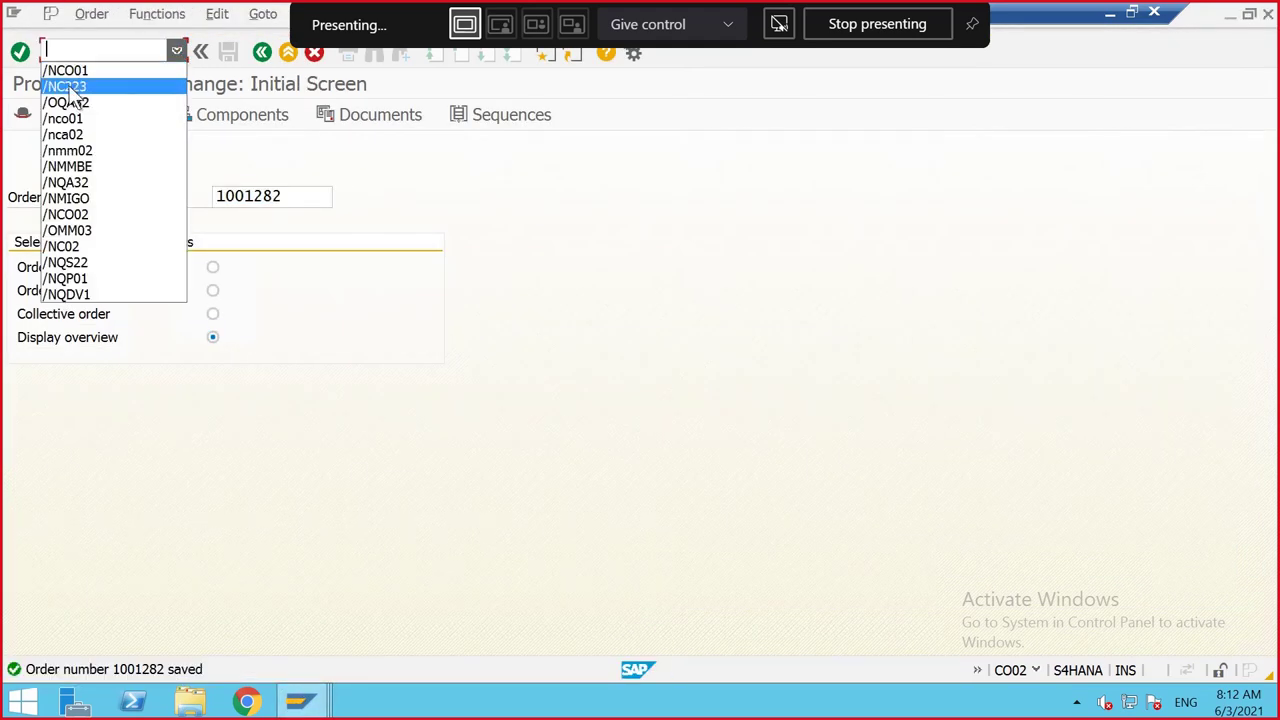
pyautogui.click(100, 102)
pyautogui.click(60, 48)
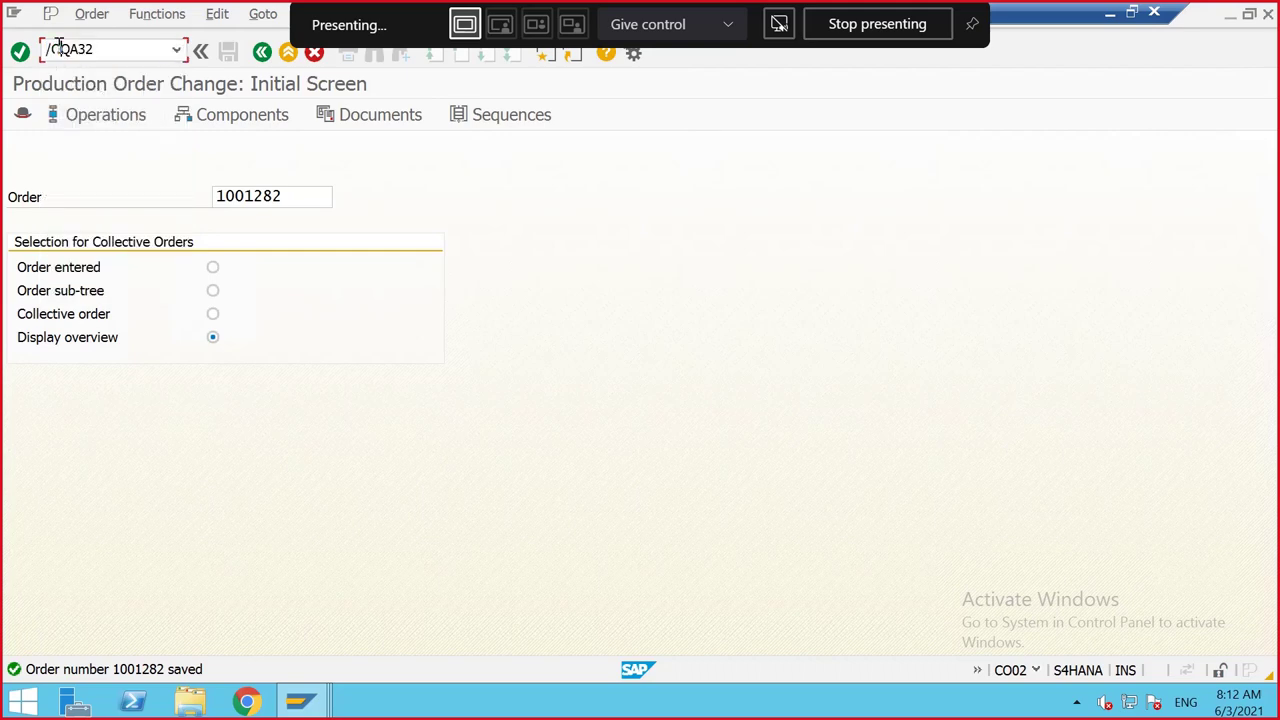
pyautogui.press('Delete')
pyautogui.write('N')
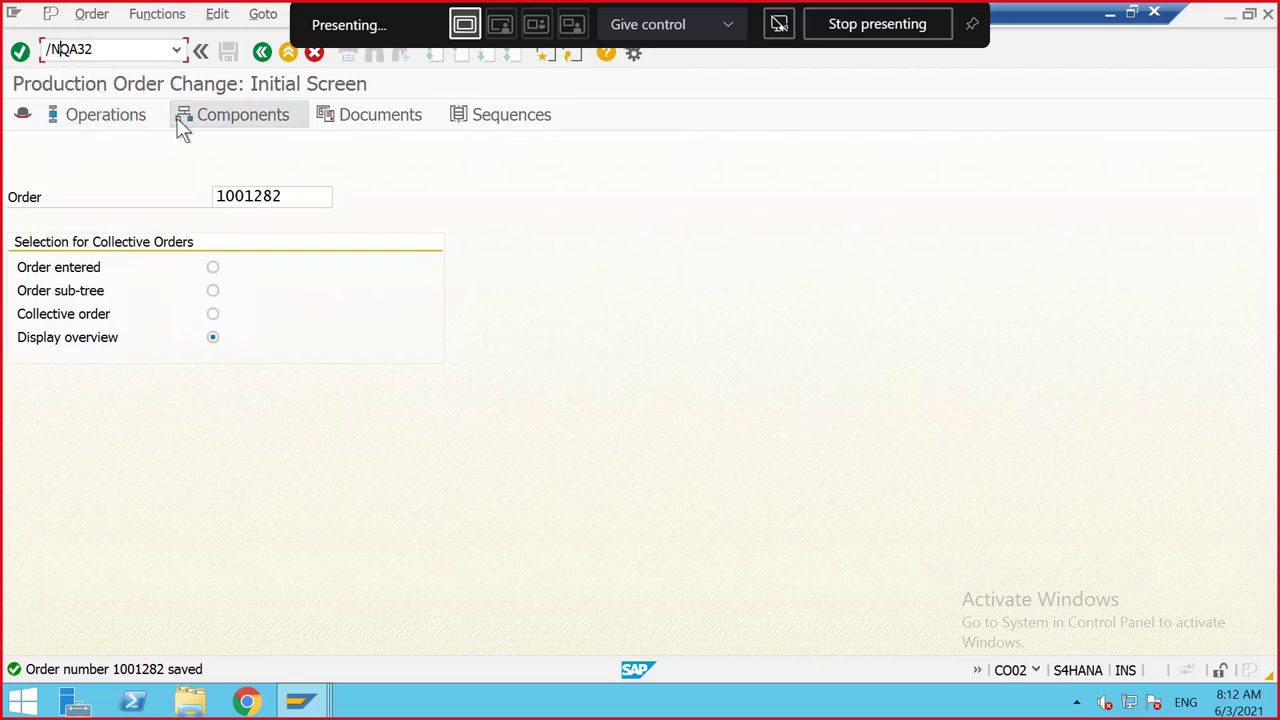
pyautogui.press('Return')
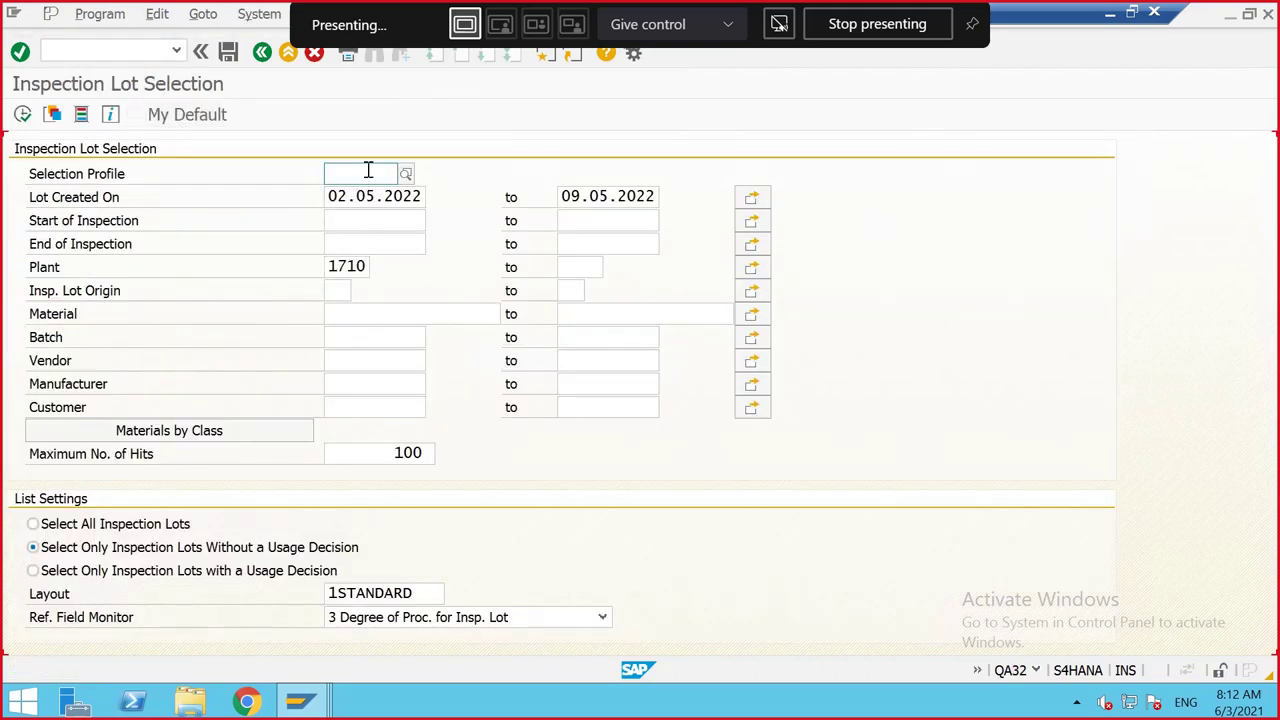
# List the inspection lots of plant 1710 with lot origin 03 and material 2923
pyautogui.click(363, 222)
pyautogui.click(368, 265)
pyautogui.click(345, 291)
pyautogui.write('03')
pyautogui.click(336, 318)
pyautogui.write('2923')
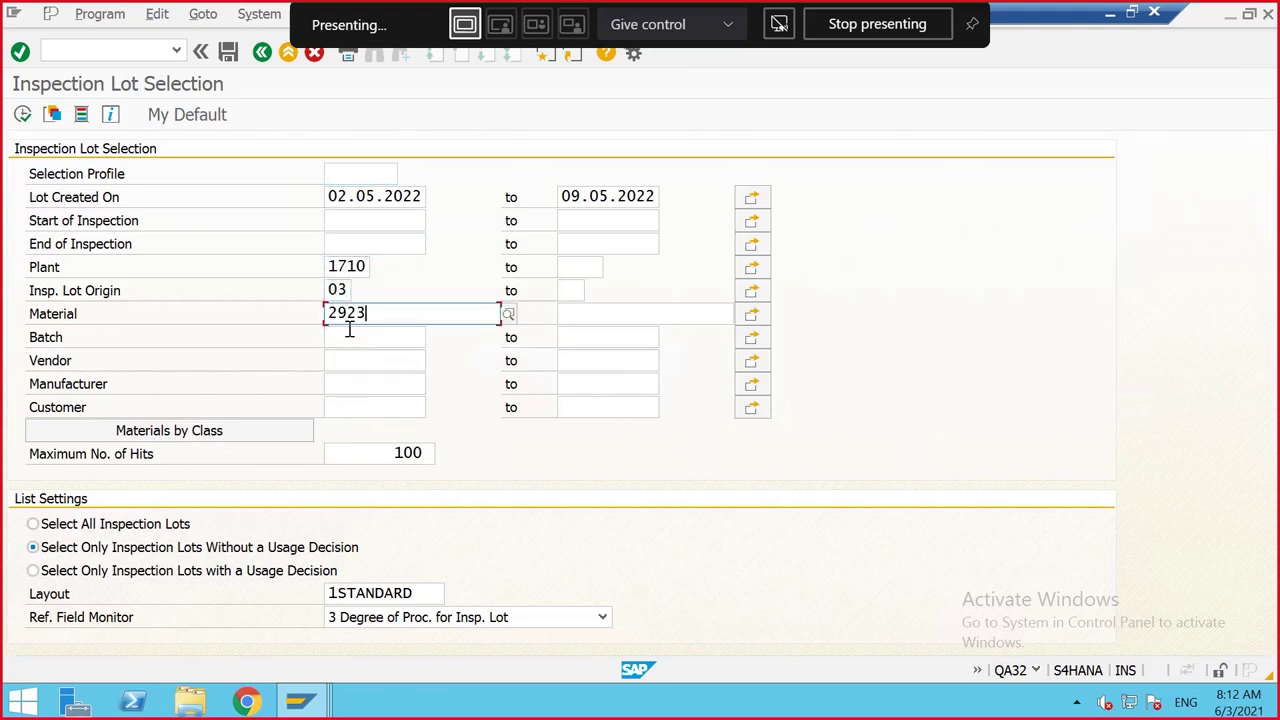
pyautogui.click(22, 114)
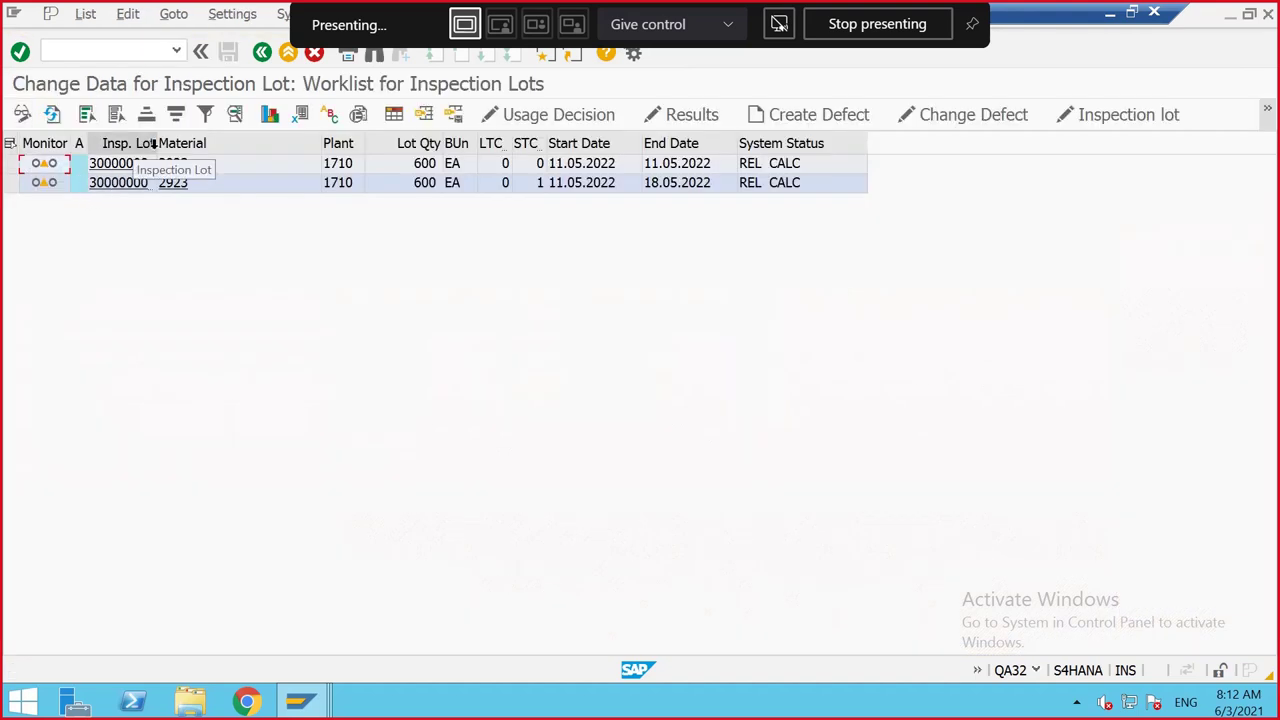
# Widen the inspection lot column and open results recording for the second lot's operation 0030 Car Main Assembly
pyautogui.doubleClick(157, 143)
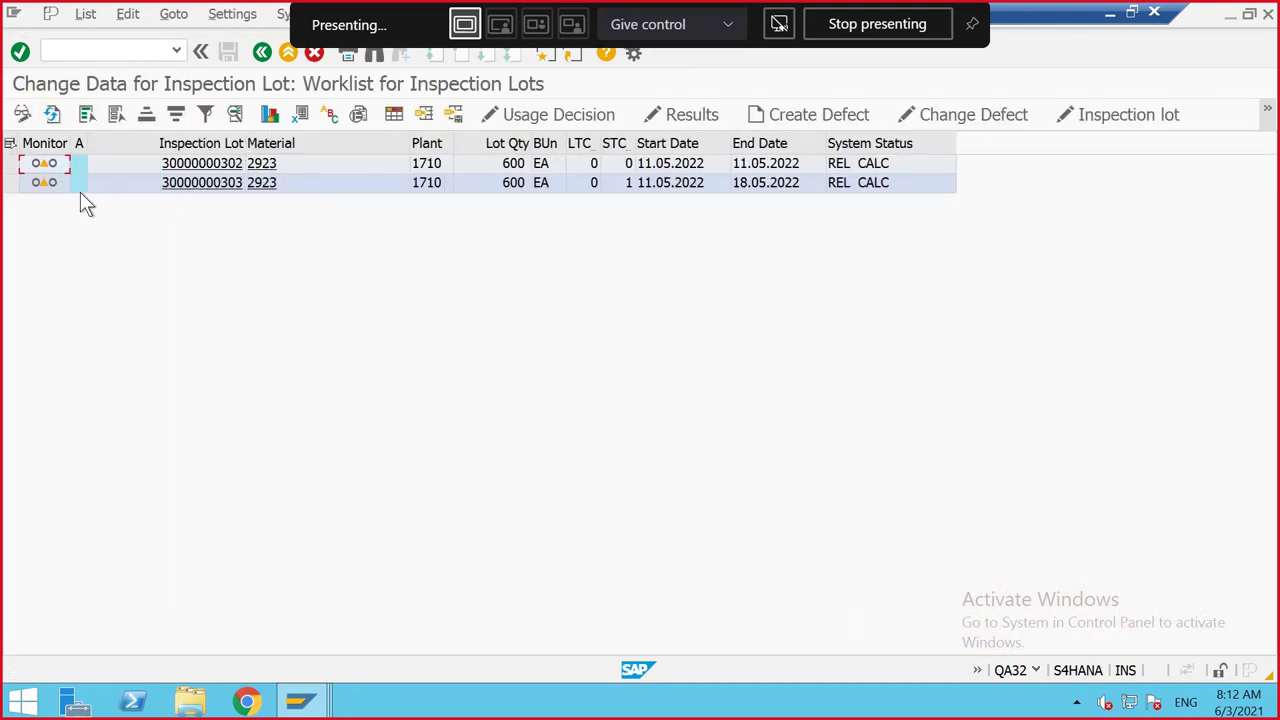
pyautogui.click(10, 183)
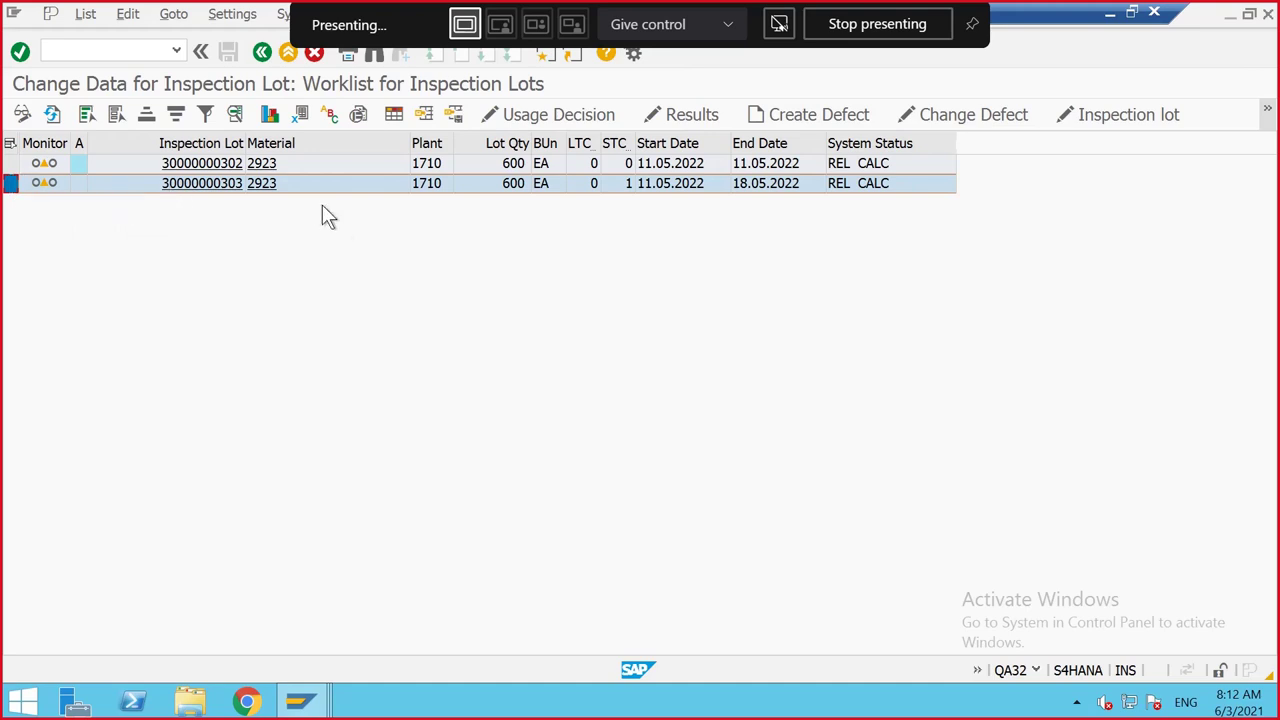
pyautogui.click(709, 114)
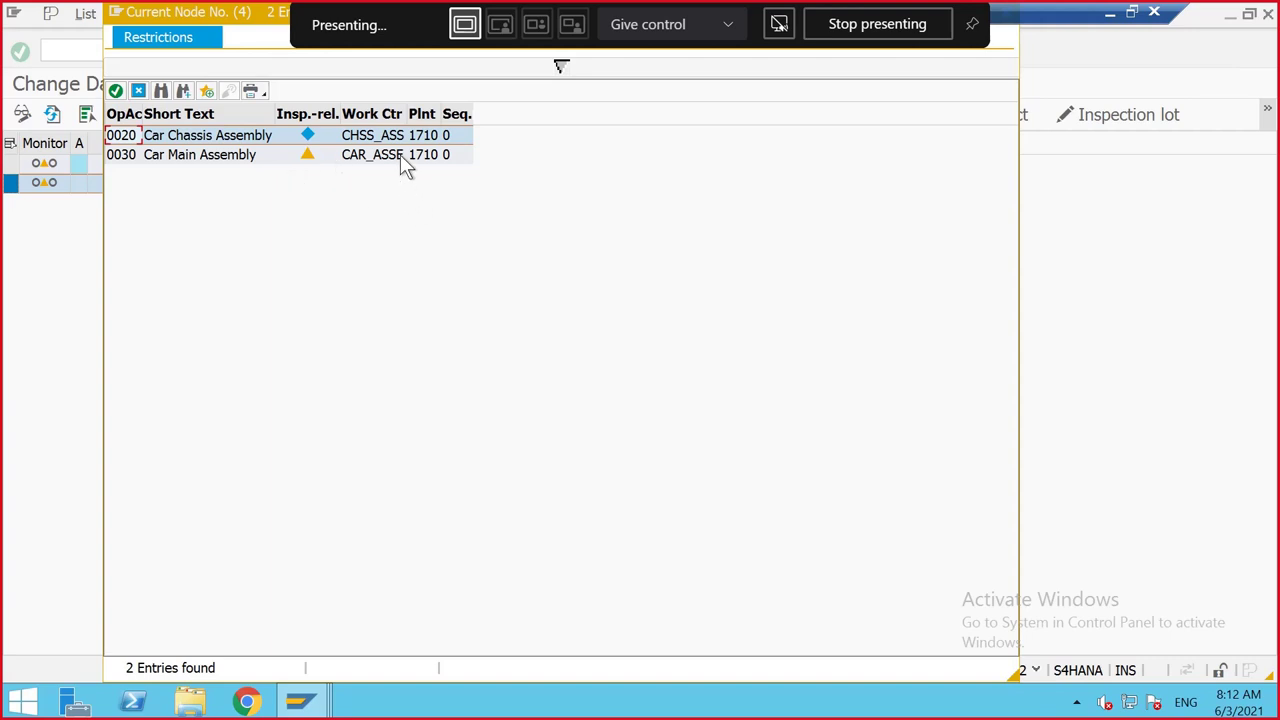
pyautogui.doubleClick(300, 155)
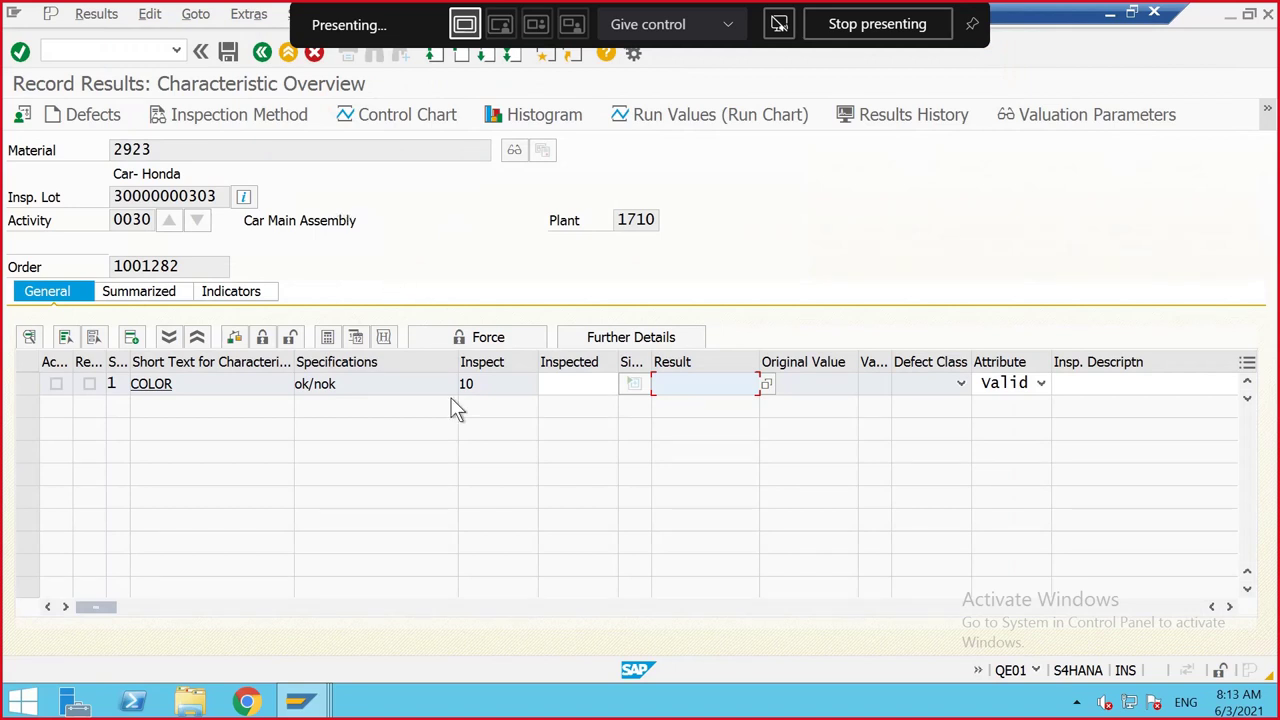
# Record 10 inspected units with result OK for the COLOR characteristic and save the results
pyautogui.click(570, 380)
pyautogui.write('10')
pyautogui.press('Tab')
pyautogui.click(763, 385)
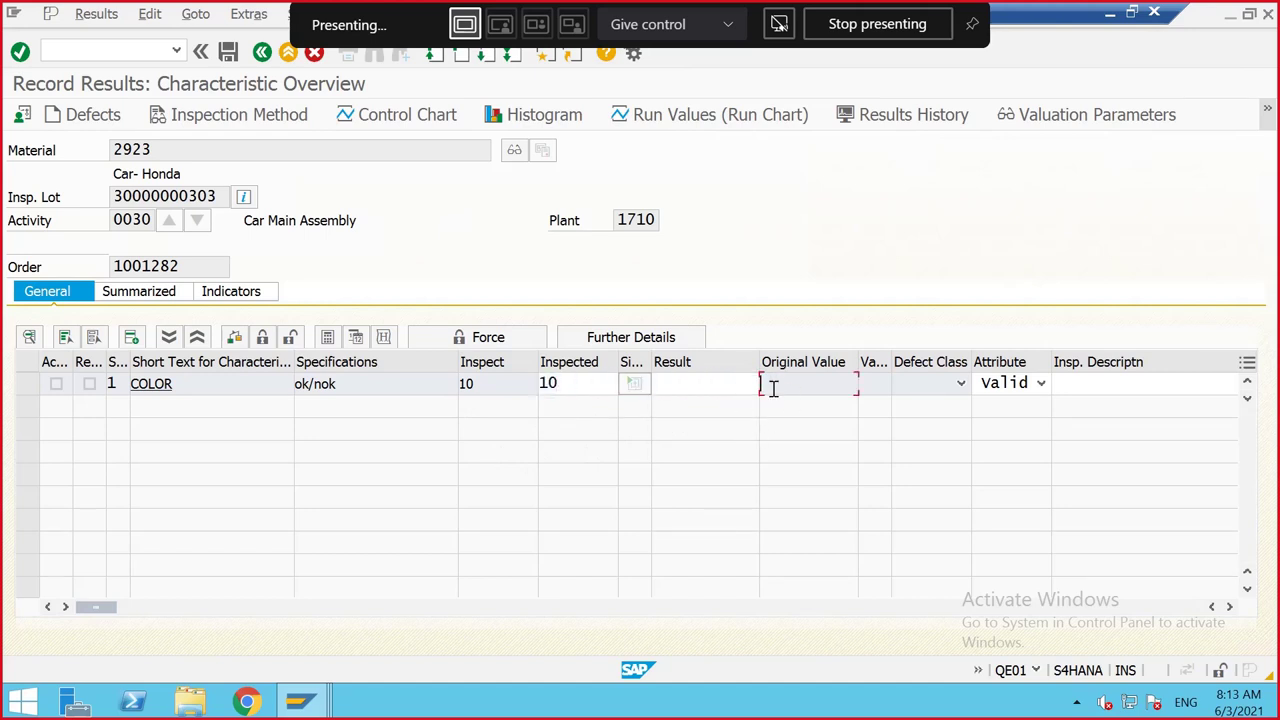
pyautogui.click(752, 388)
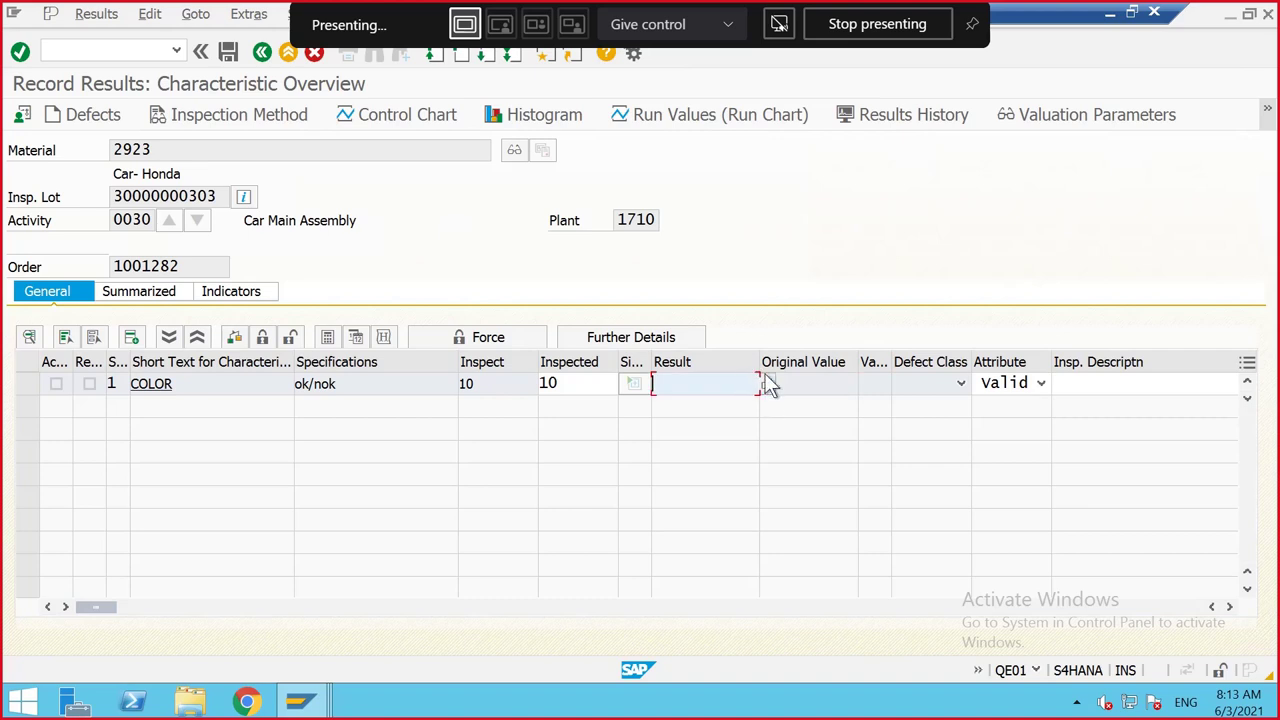
pyautogui.press('Return')
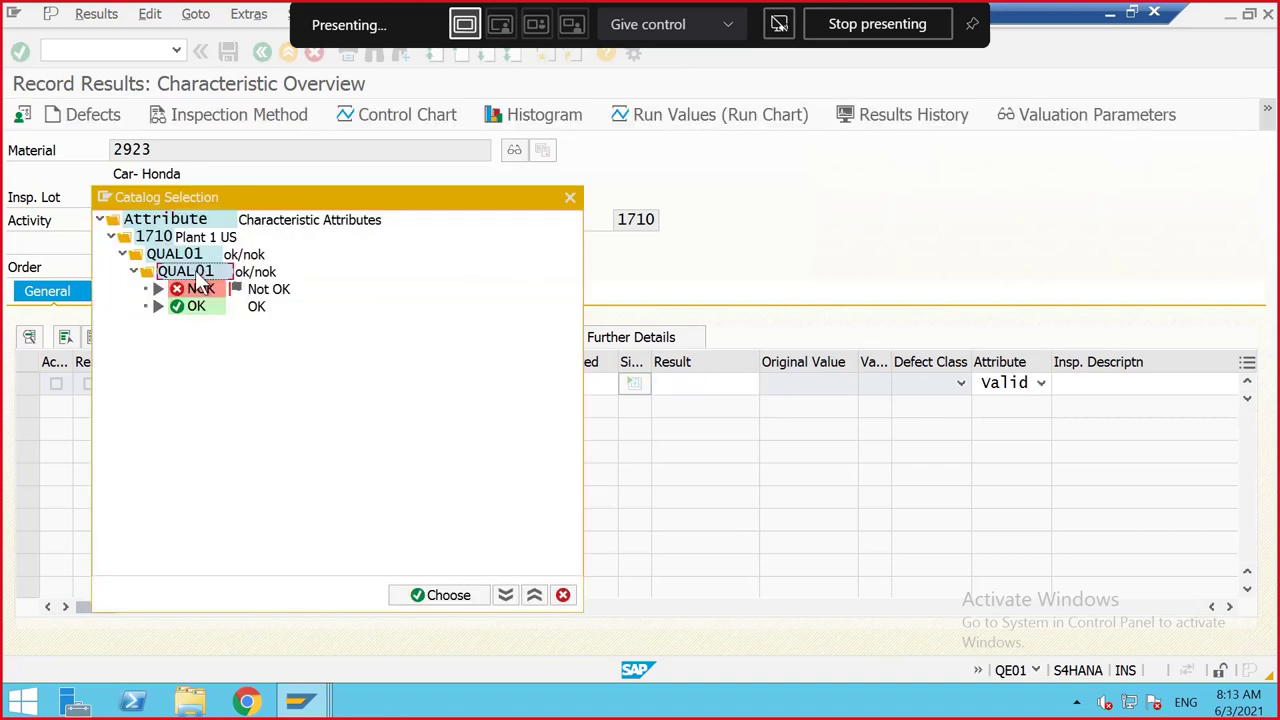
pyautogui.doubleClick(195, 308)
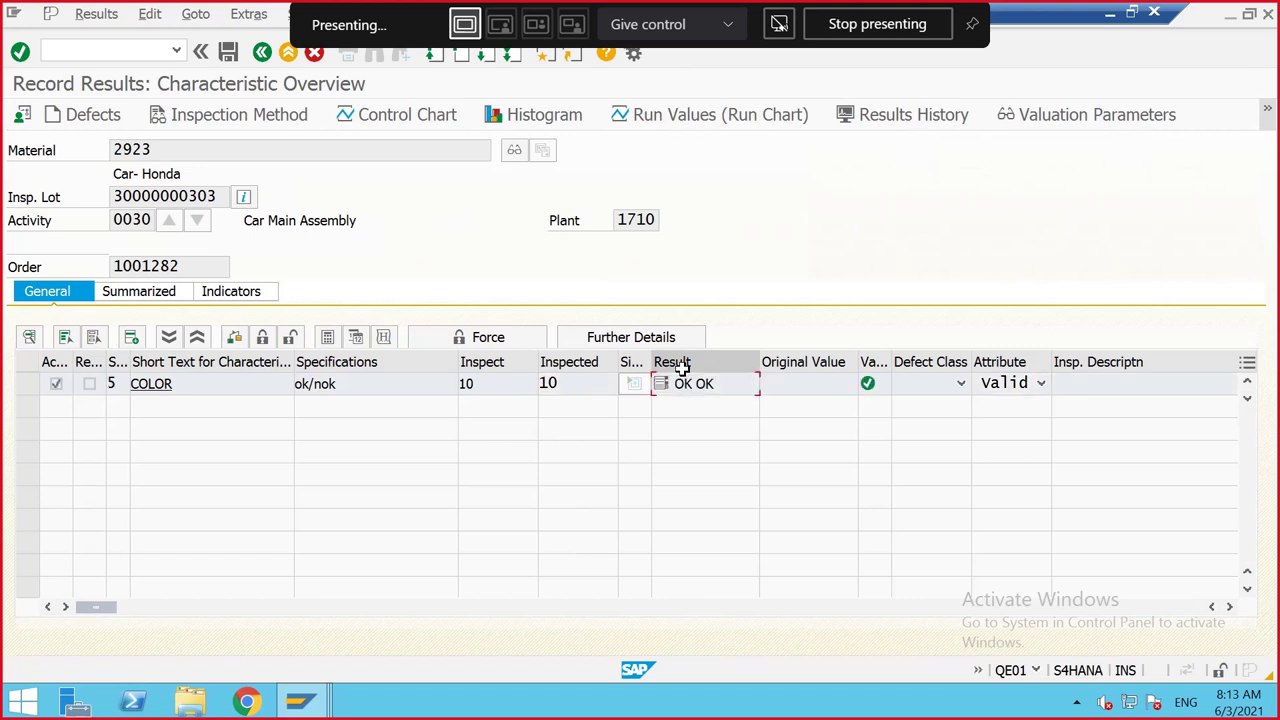
pyautogui.click(228, 51)
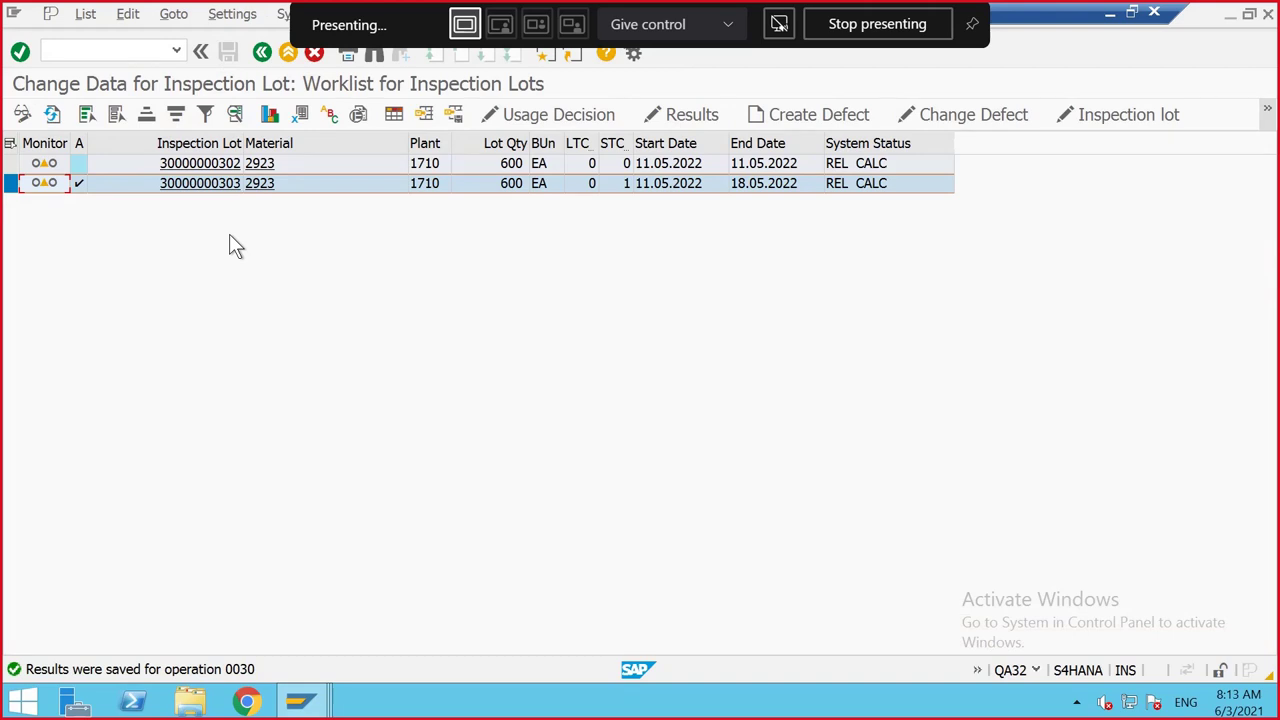
# Start the usage decision for the same inspection lot and assign code A Accepted from UD03
pyautogui.click(596, 112)
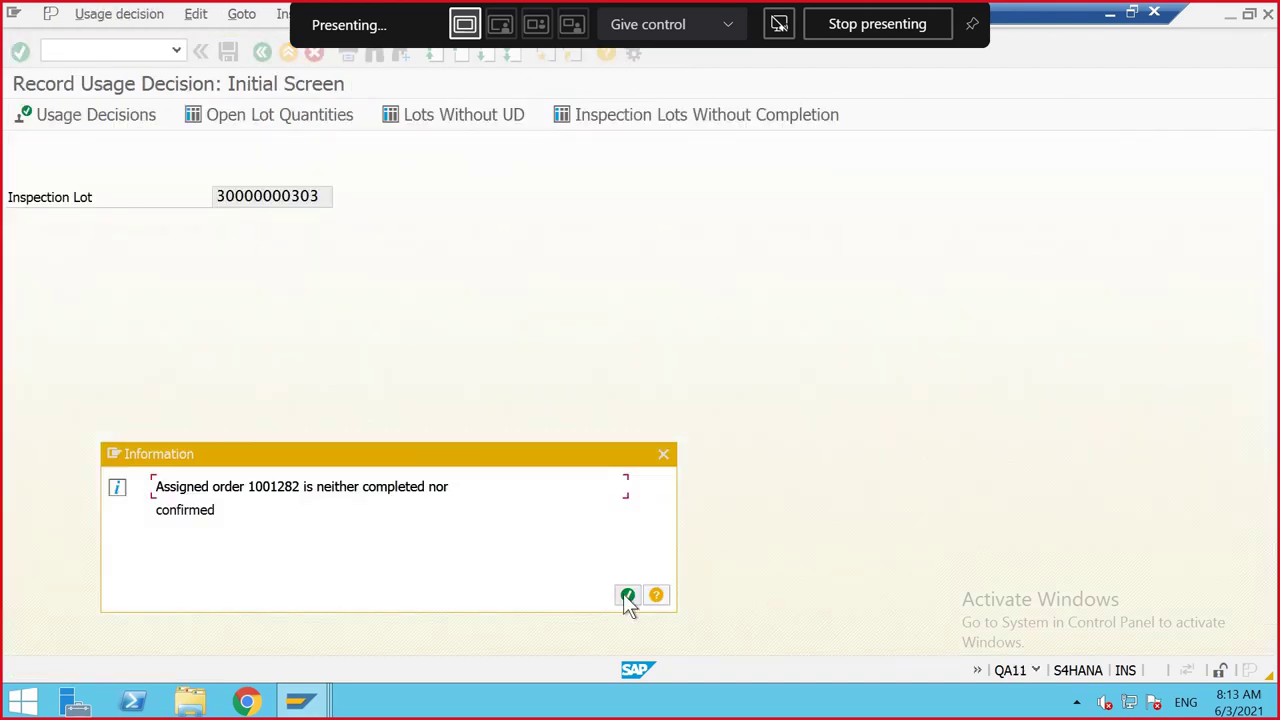
pyautogui.click(627, 596)
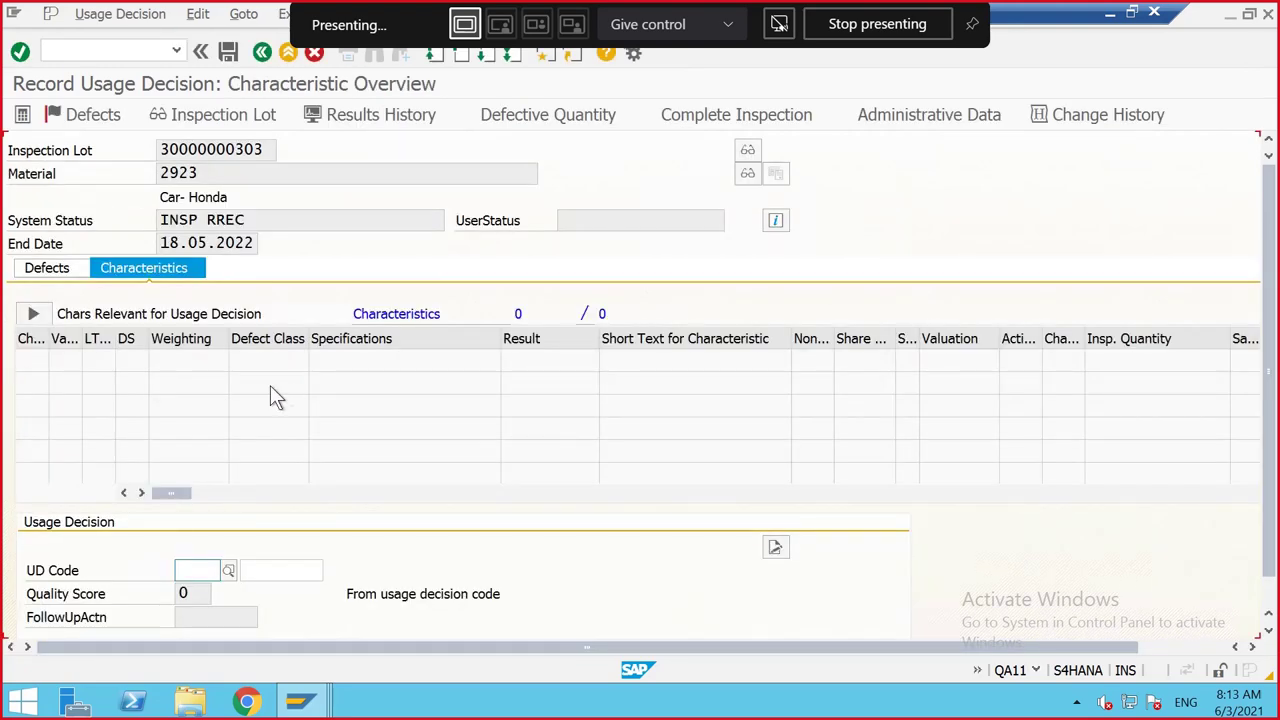
pyautogui.click(200, 570)
pyautogui.click(228, 571)
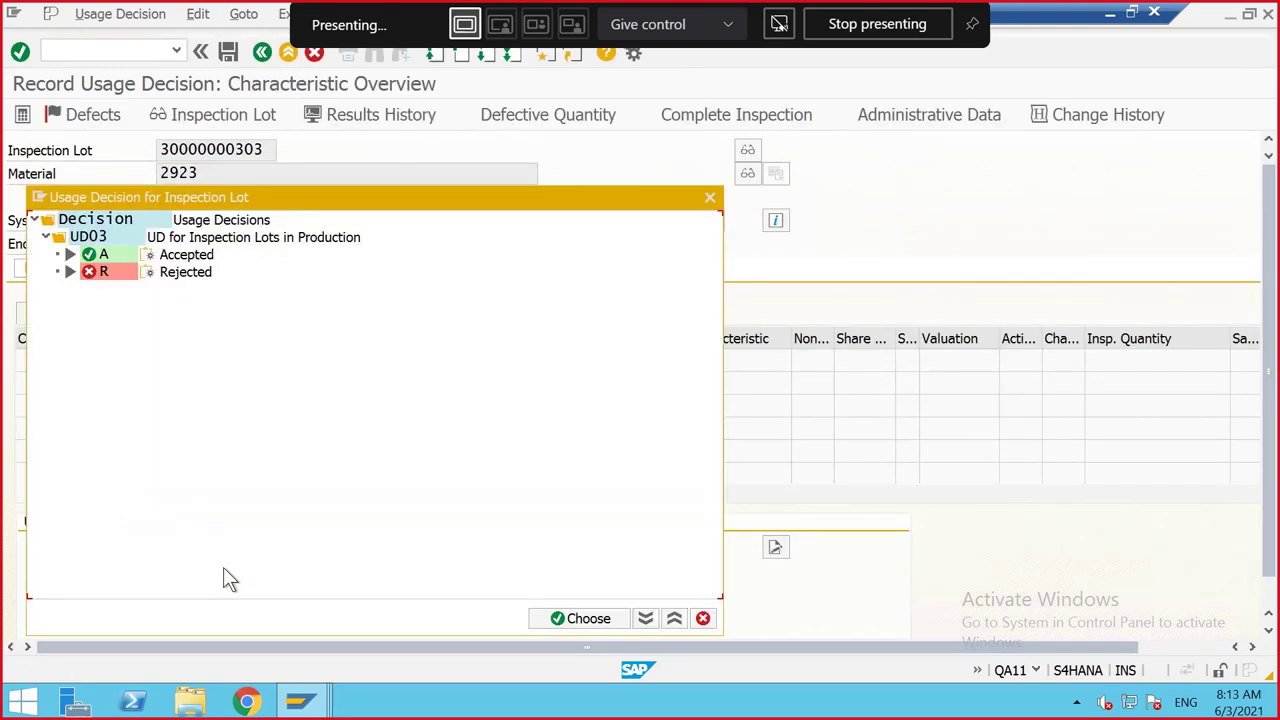
pyautogui.doubleClick(93, 251)
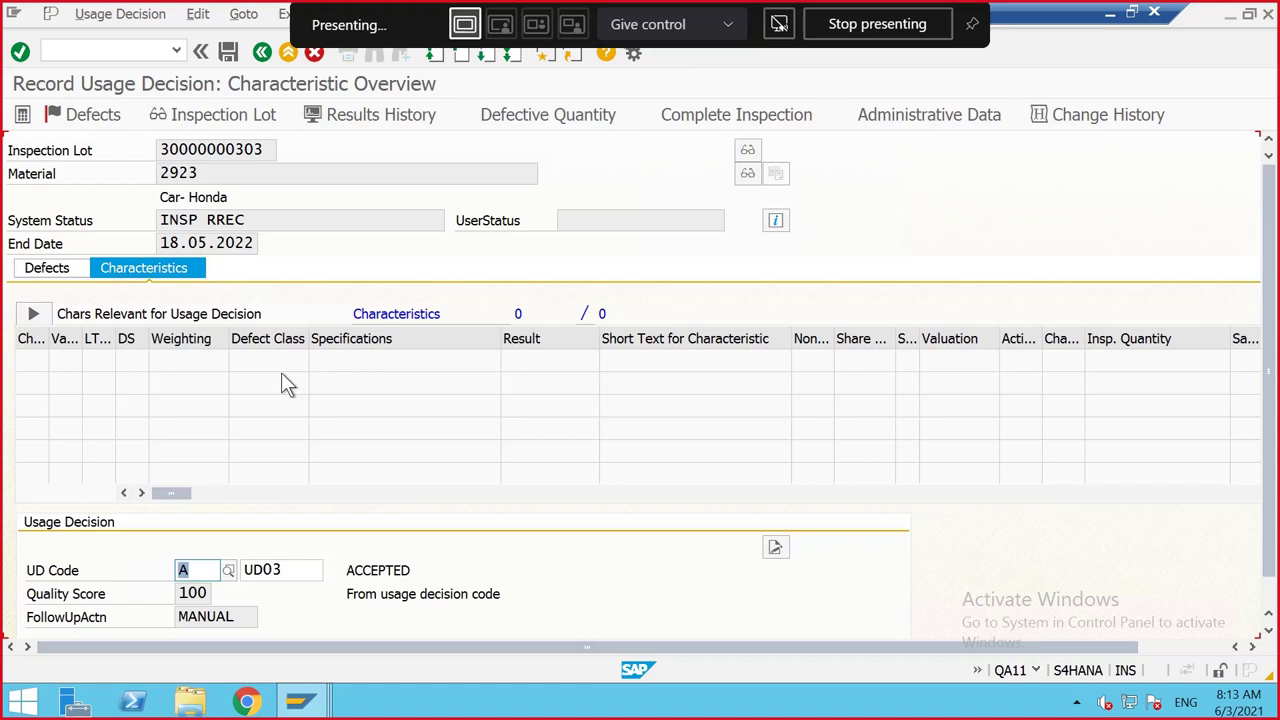
pyautogui.press('Return')
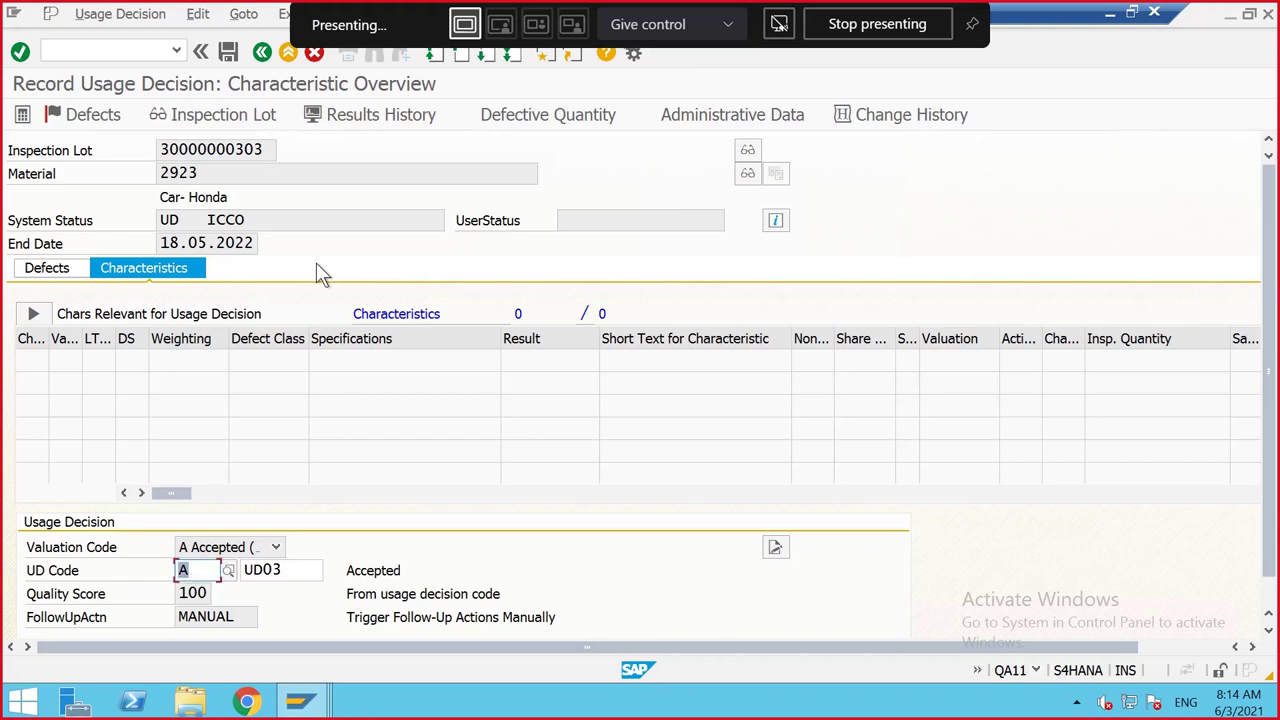
# Save the usage decision and refresh the inspection lot worklist
pyautogui.scroll(-1, 316, 264)
pyautogui.scroll(1, 316, 262)
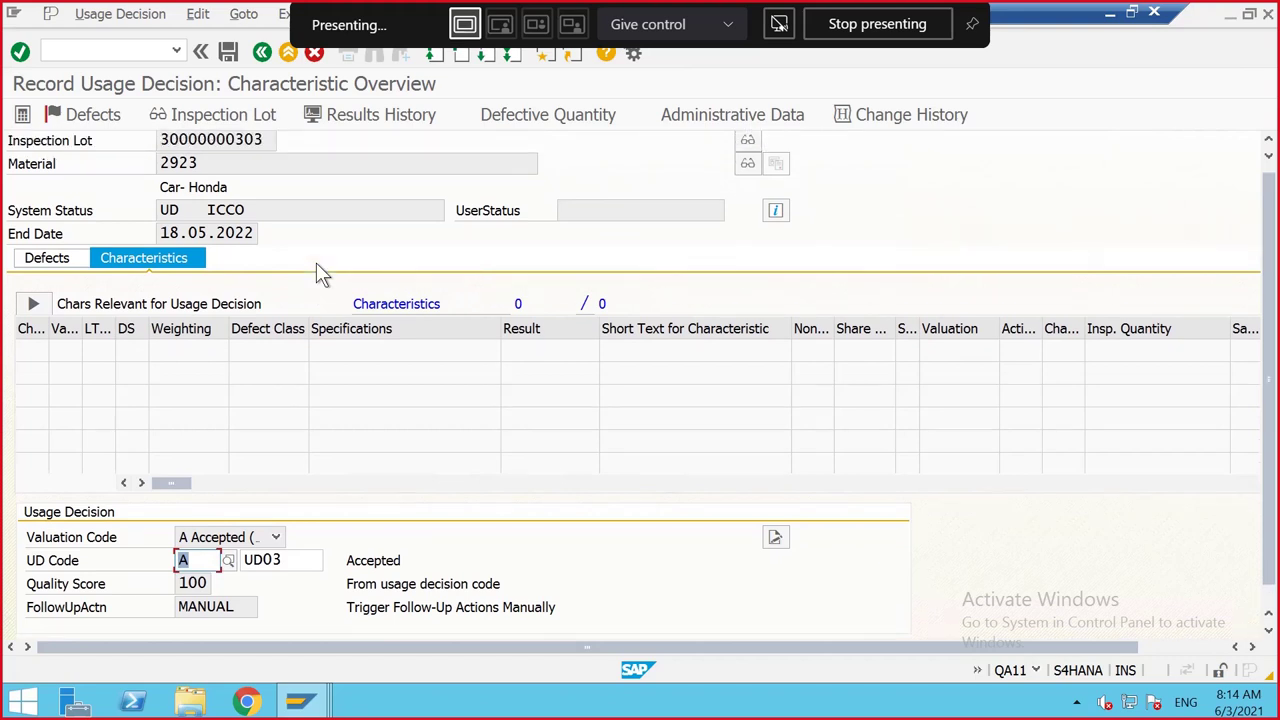
pyautogui.click(228, 52)
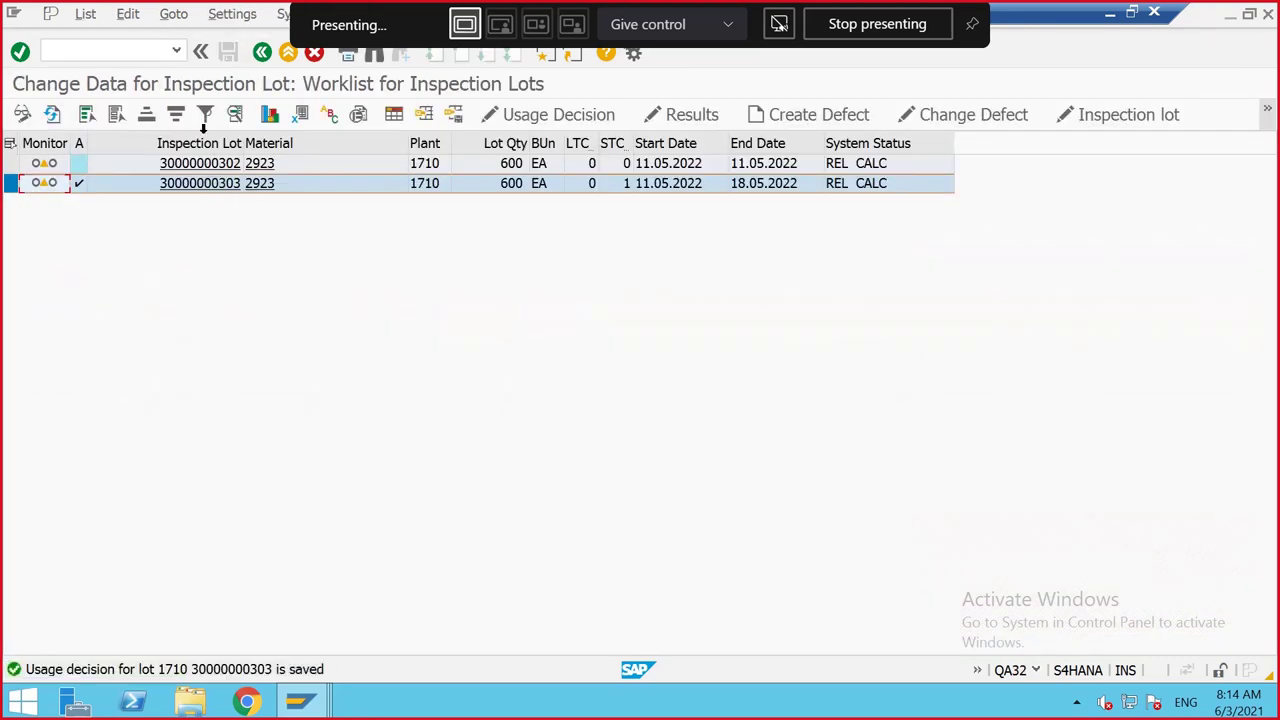
pyautogui.click(53, 115)
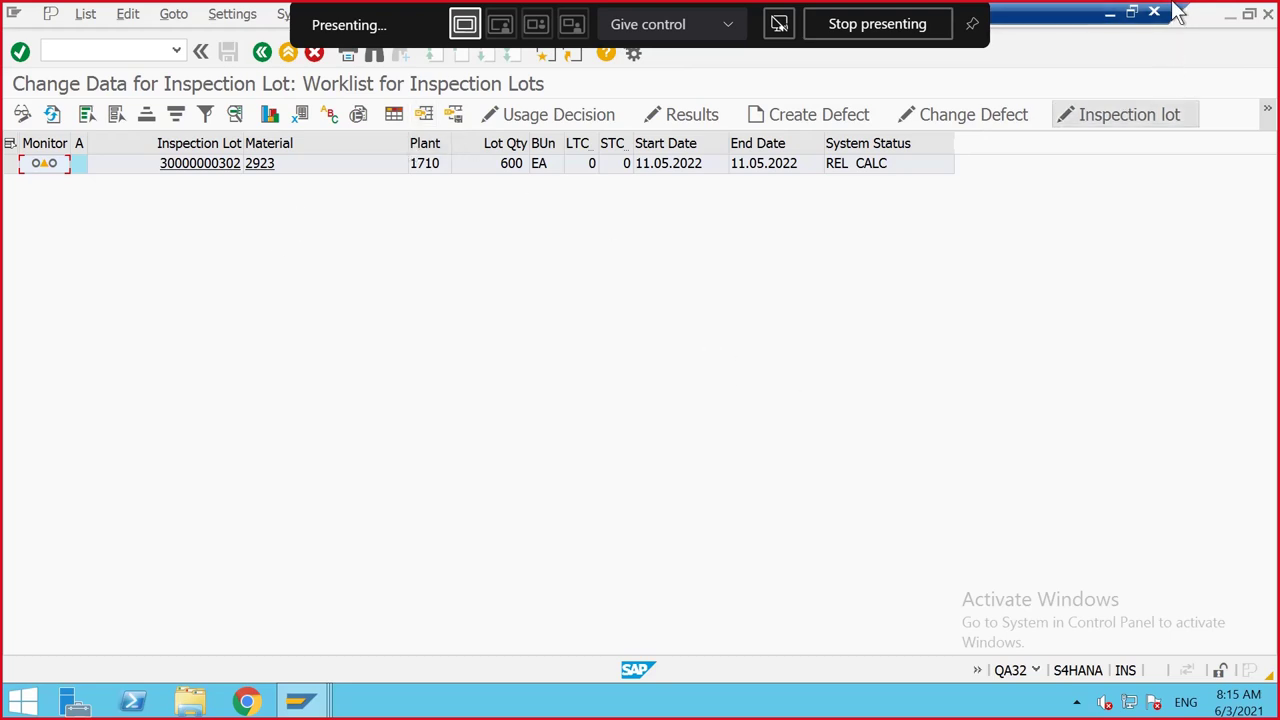
pyautogui.click(1133, 15)
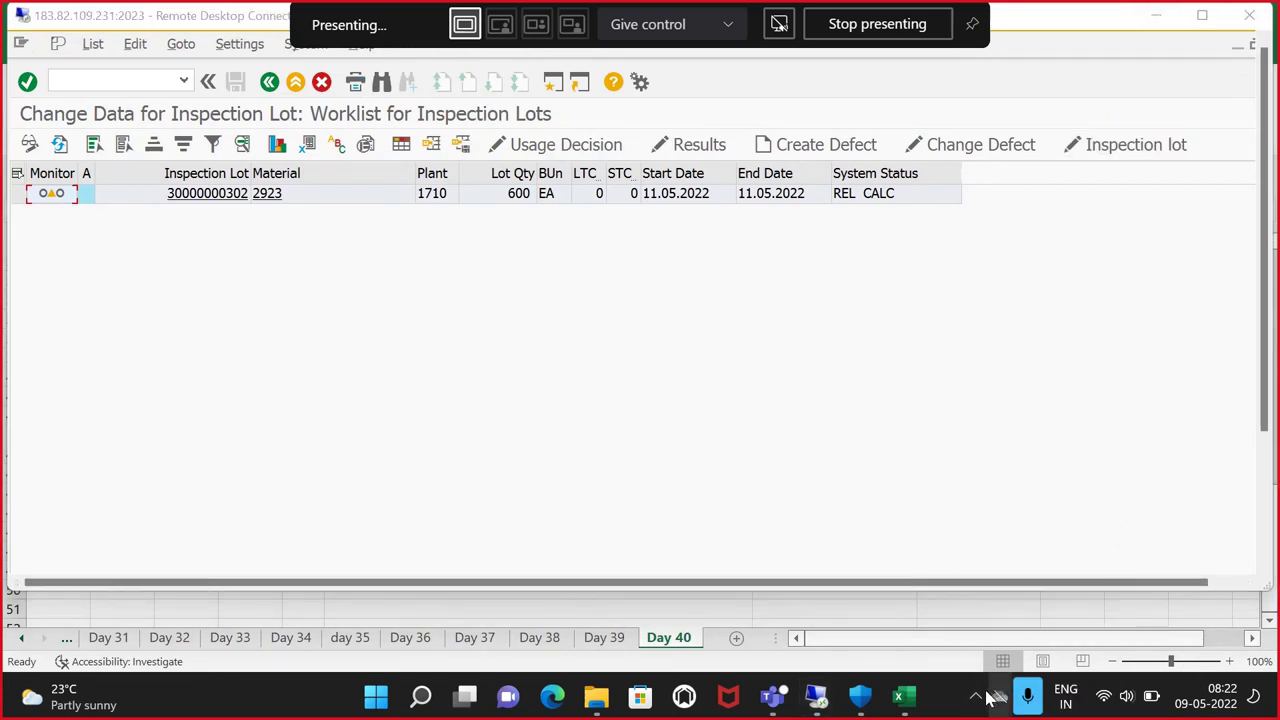
pyautogui.click(975, 697)
pyautogui.click(935, 600)
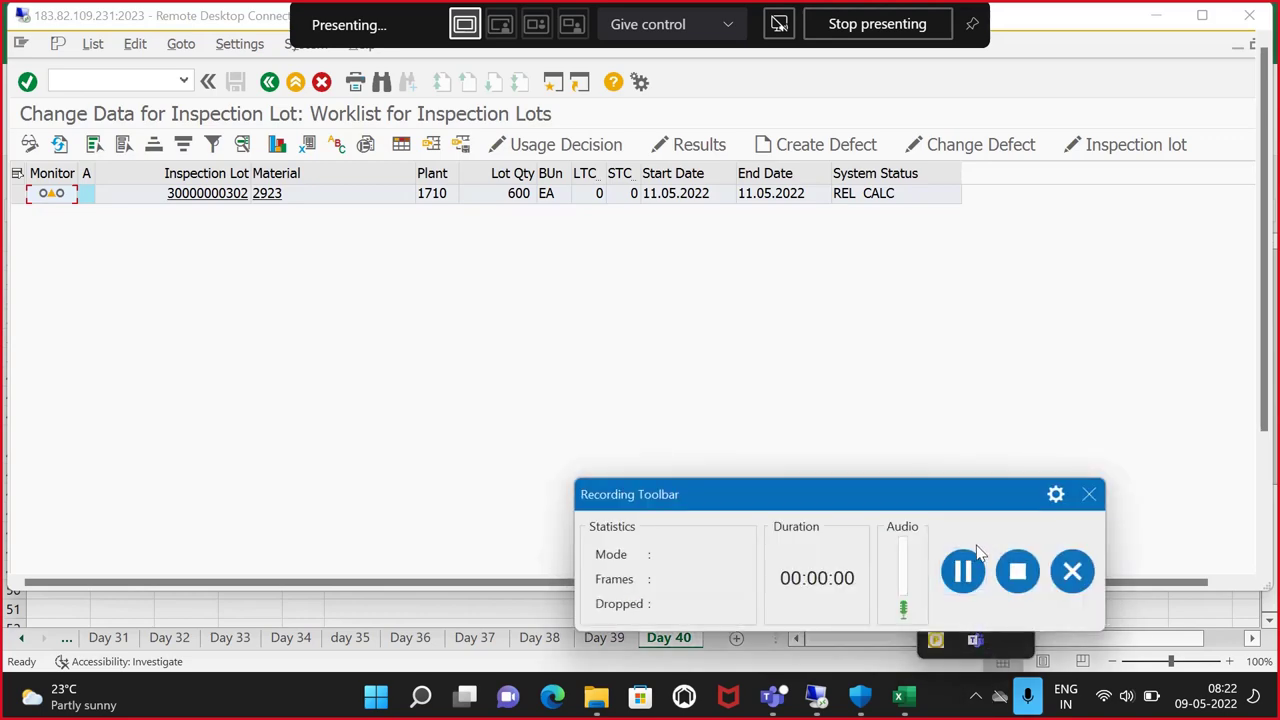